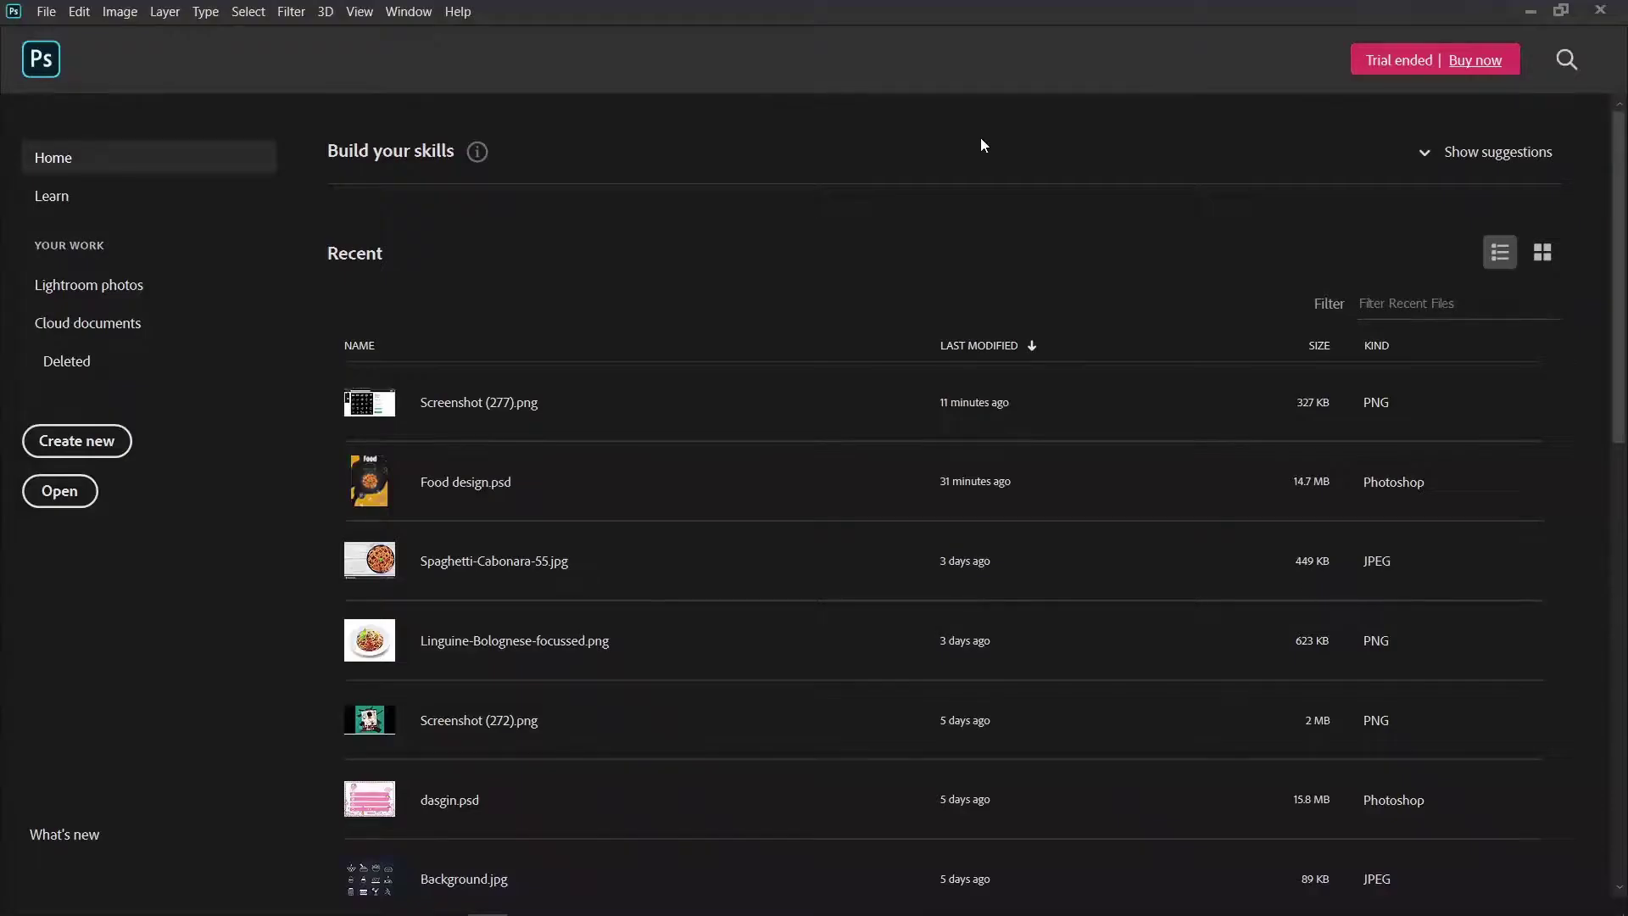
Step: Create a new A4 document (2480 × 3508 px, 300 ppi) with its size shown in centimeters
{"action": "left_click", "coordinate": [128, 440]}
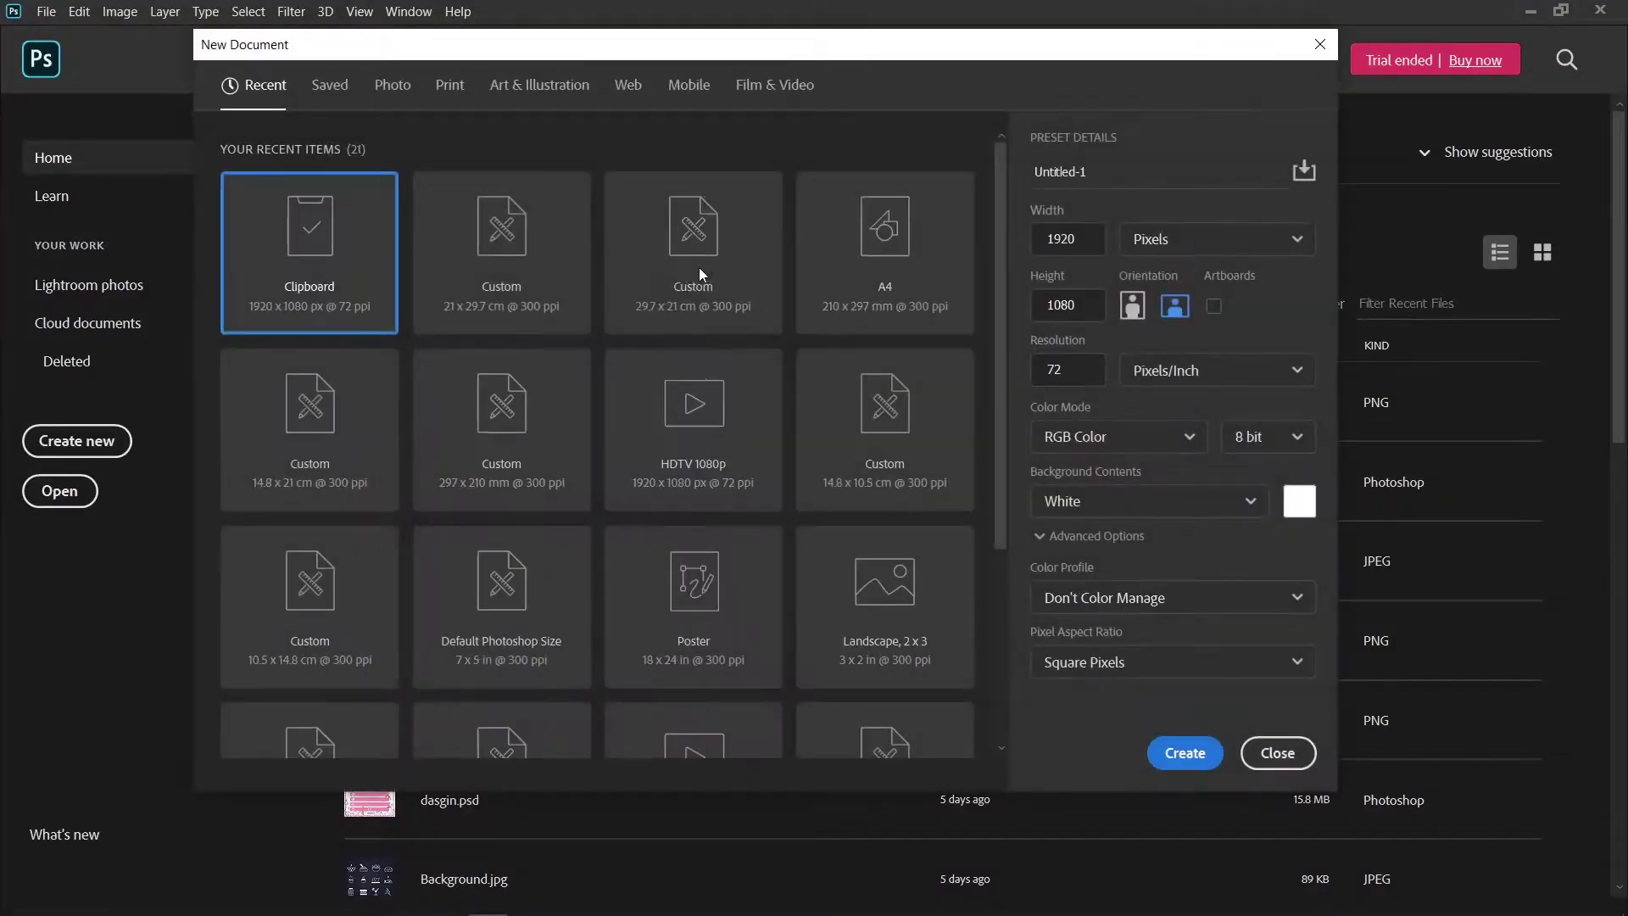
{"action": "left_click", "coordinate": [950, 261]}
{"action": "left_click", "coordinate": [1187, 239]}
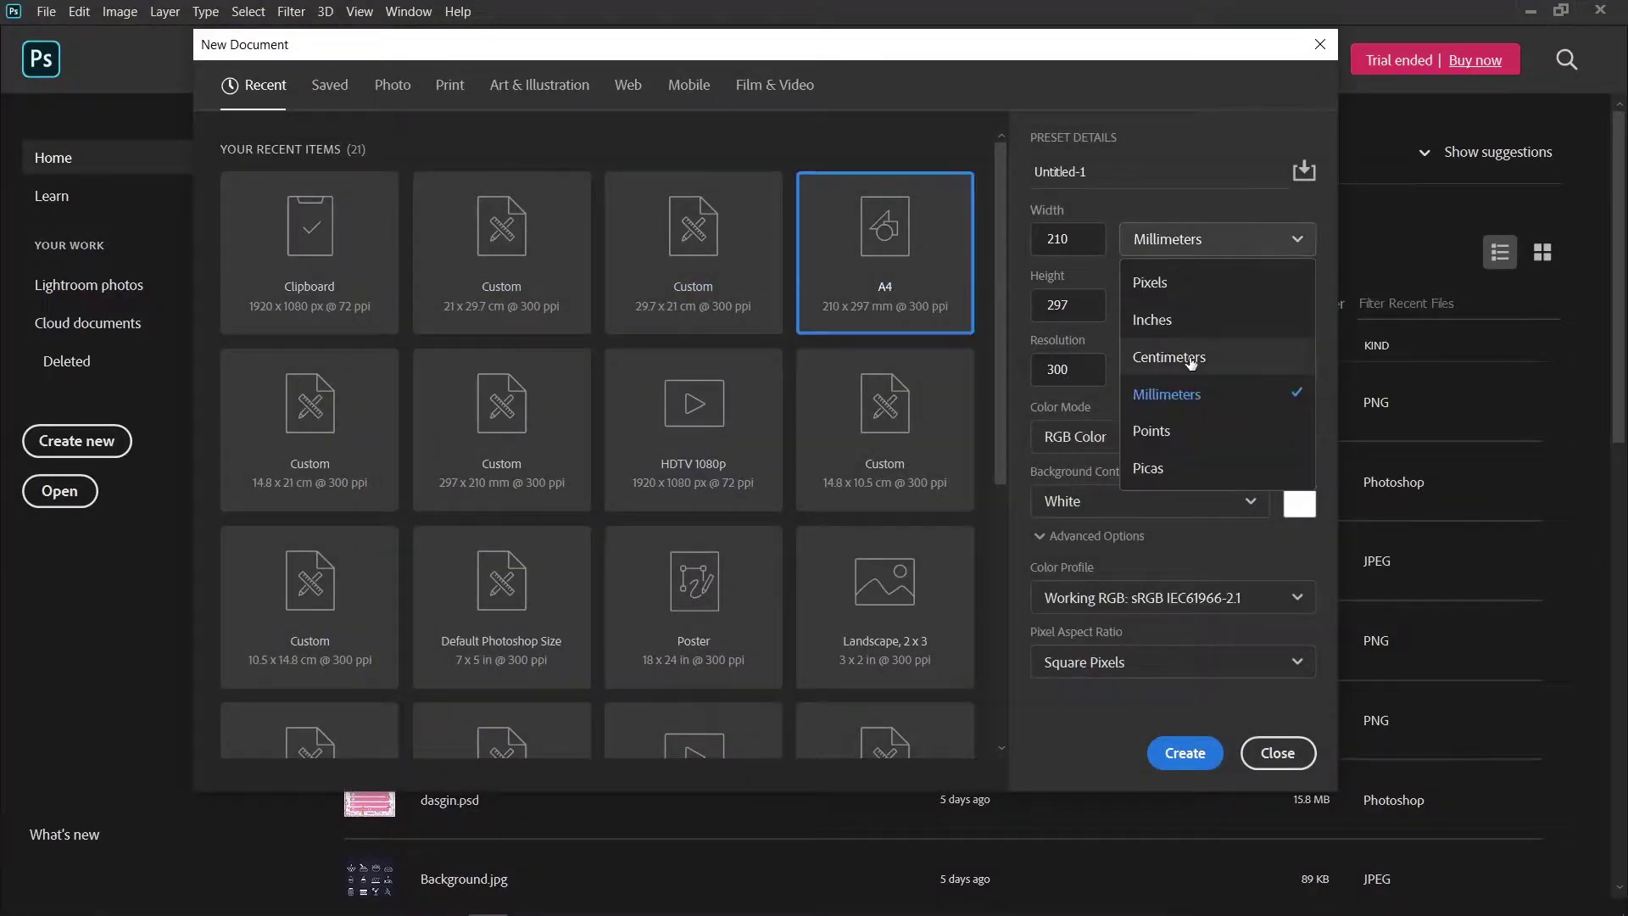
{"action": "left_click", "coordinate": [1170, 357]}
{"action": "left_click", "coordinate": [1184, 752]}
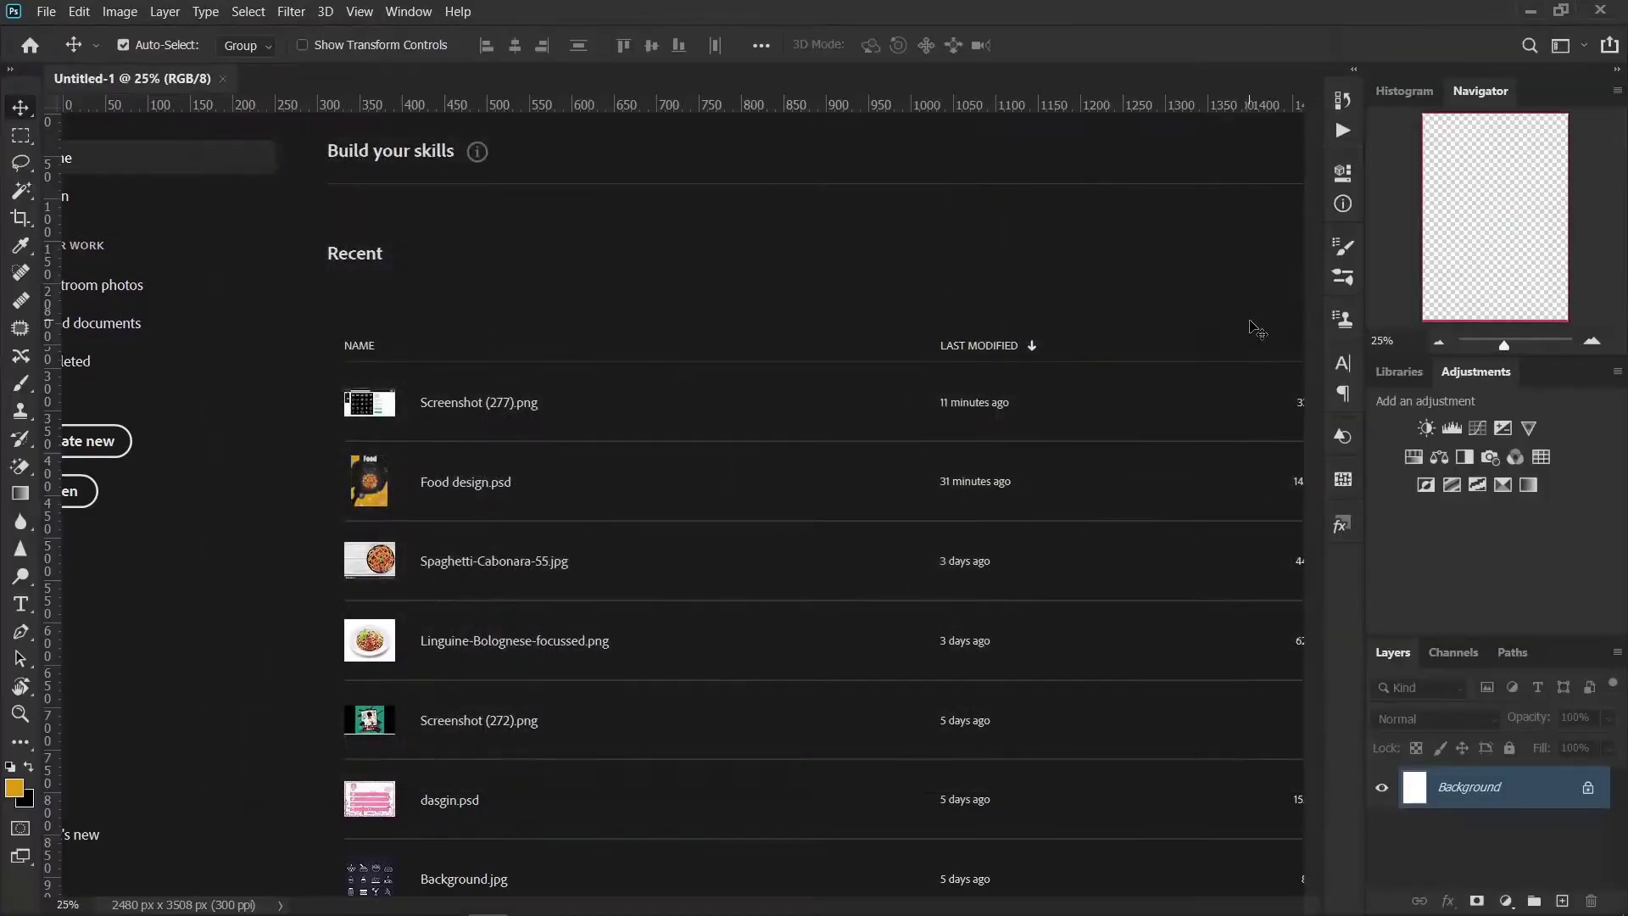
Step: Drag guides onto the top, bottom and right page edges
{"action": "mouse_move", "coordinate": [958, 104]}
{"action": "left_mouse_down"}
{"action": "mouse_move", "coordinate": [876, 117]}
{"action": "mouse_move", "coordinate": [873, 874]}
{"action": "left_mouse_up"}
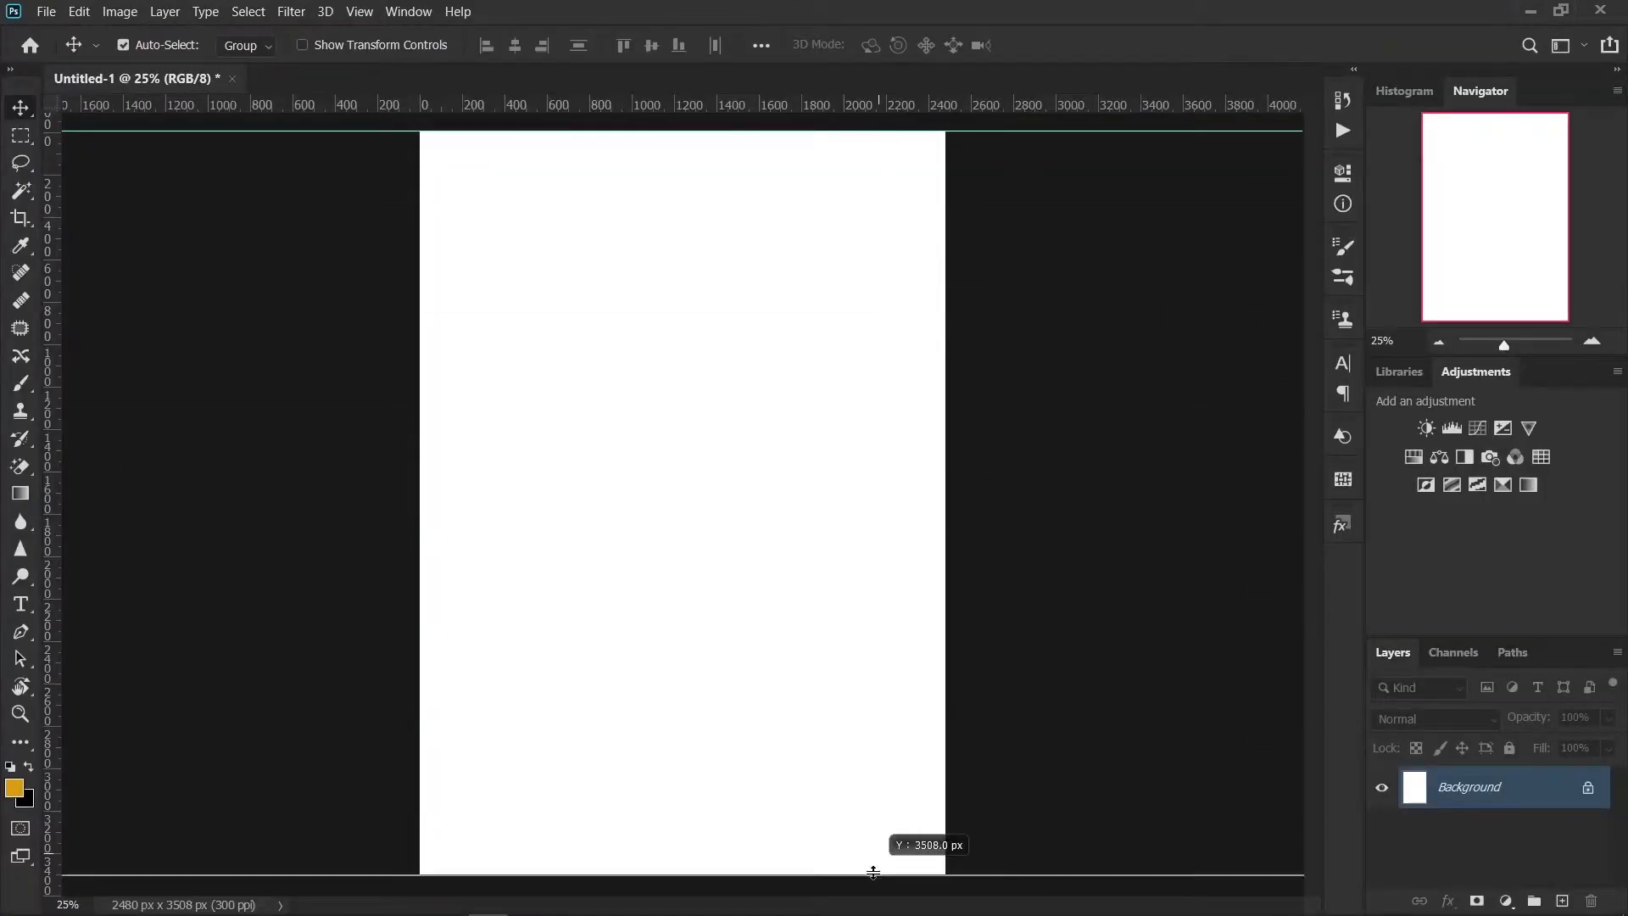
{"action": "left_click_drag", "start_coordinate": [61, 578], "coordinate": [944, 556]}
{"action": "left_click_drag", "start_coordinate": [53, 612], "coordinate": [422, 599]}
{"action": "scroll", "coordinate": [536, 551], "scroll_direction": "down", "scroll_amount": 1}
{"action": "scroll", "coordinate": [517, 547], "scroll_direction": "down", "scroll_amount": 1}
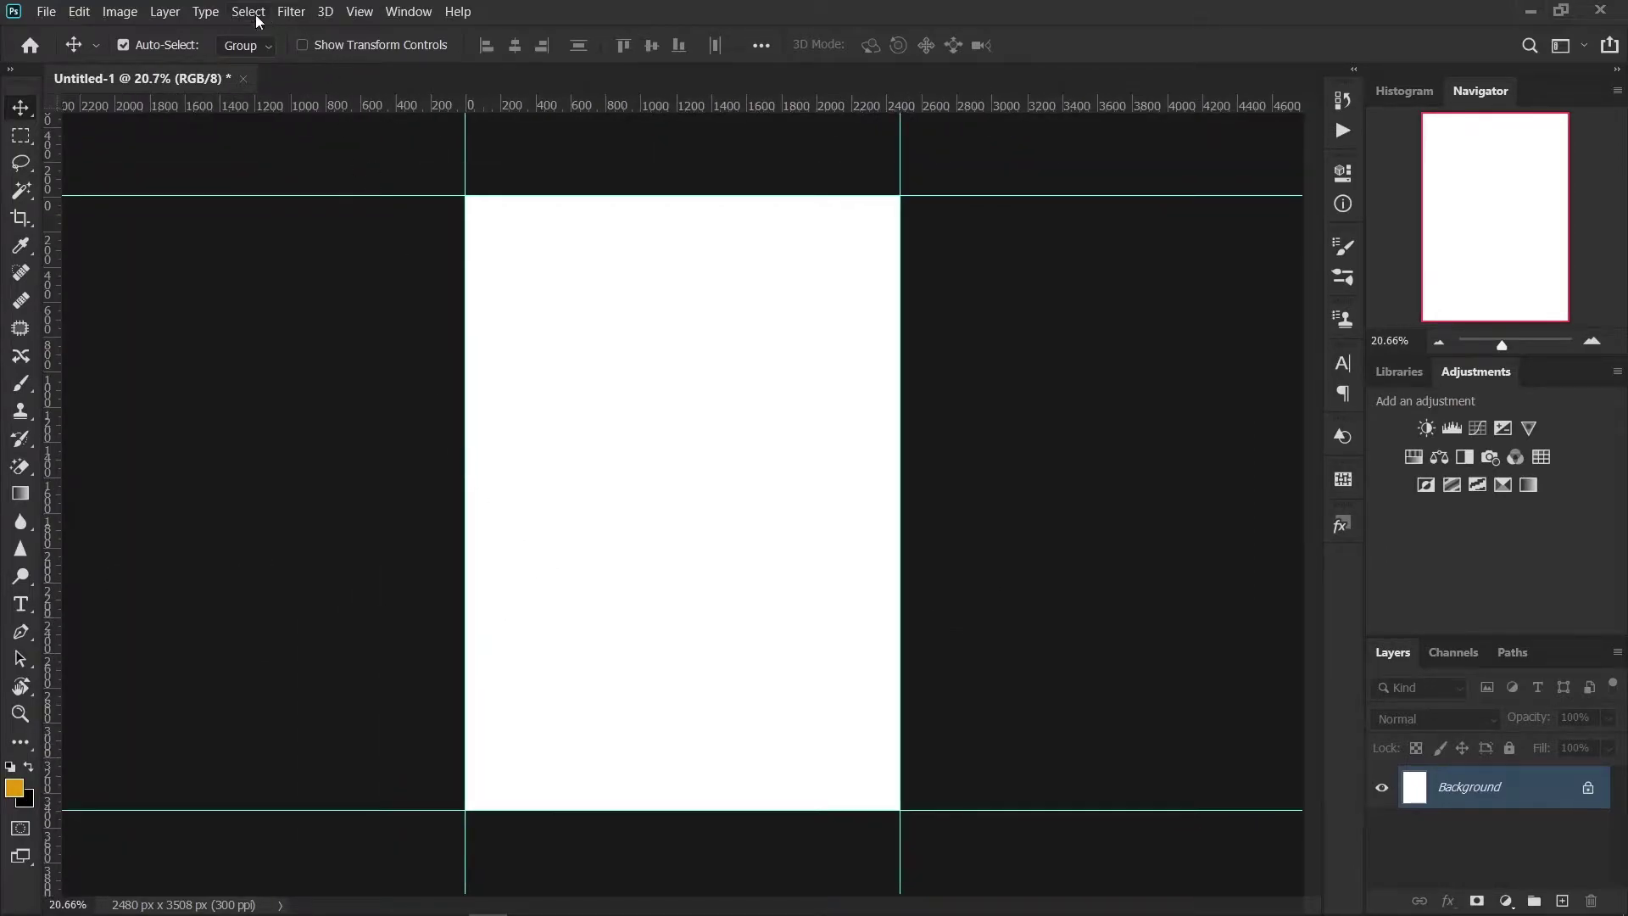
Step: Enlarge the canvas relatively, in centimeters, to 2598 × 3626 px with Canvas Size
{"action": "left_click", "coordinate": [120, 11]}
{"action": "left_click", "coordinate": [140, 157]}
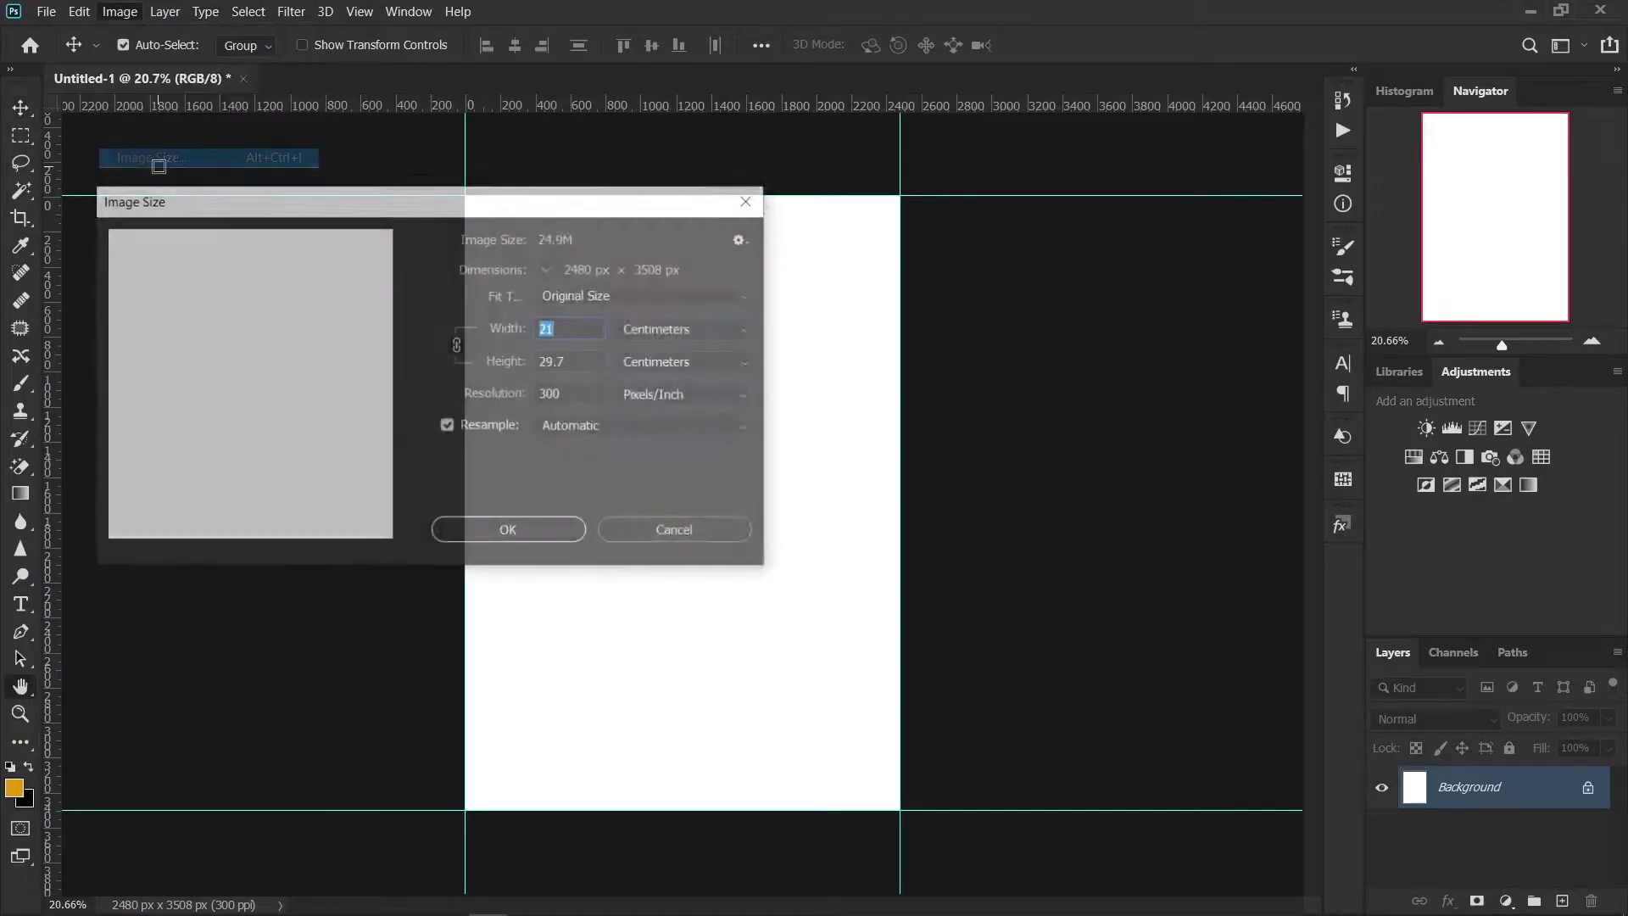
{"action": "left_click", "coordinate": [749, 199]}
{"action": "left_click", "coordinate": [120, 11]}
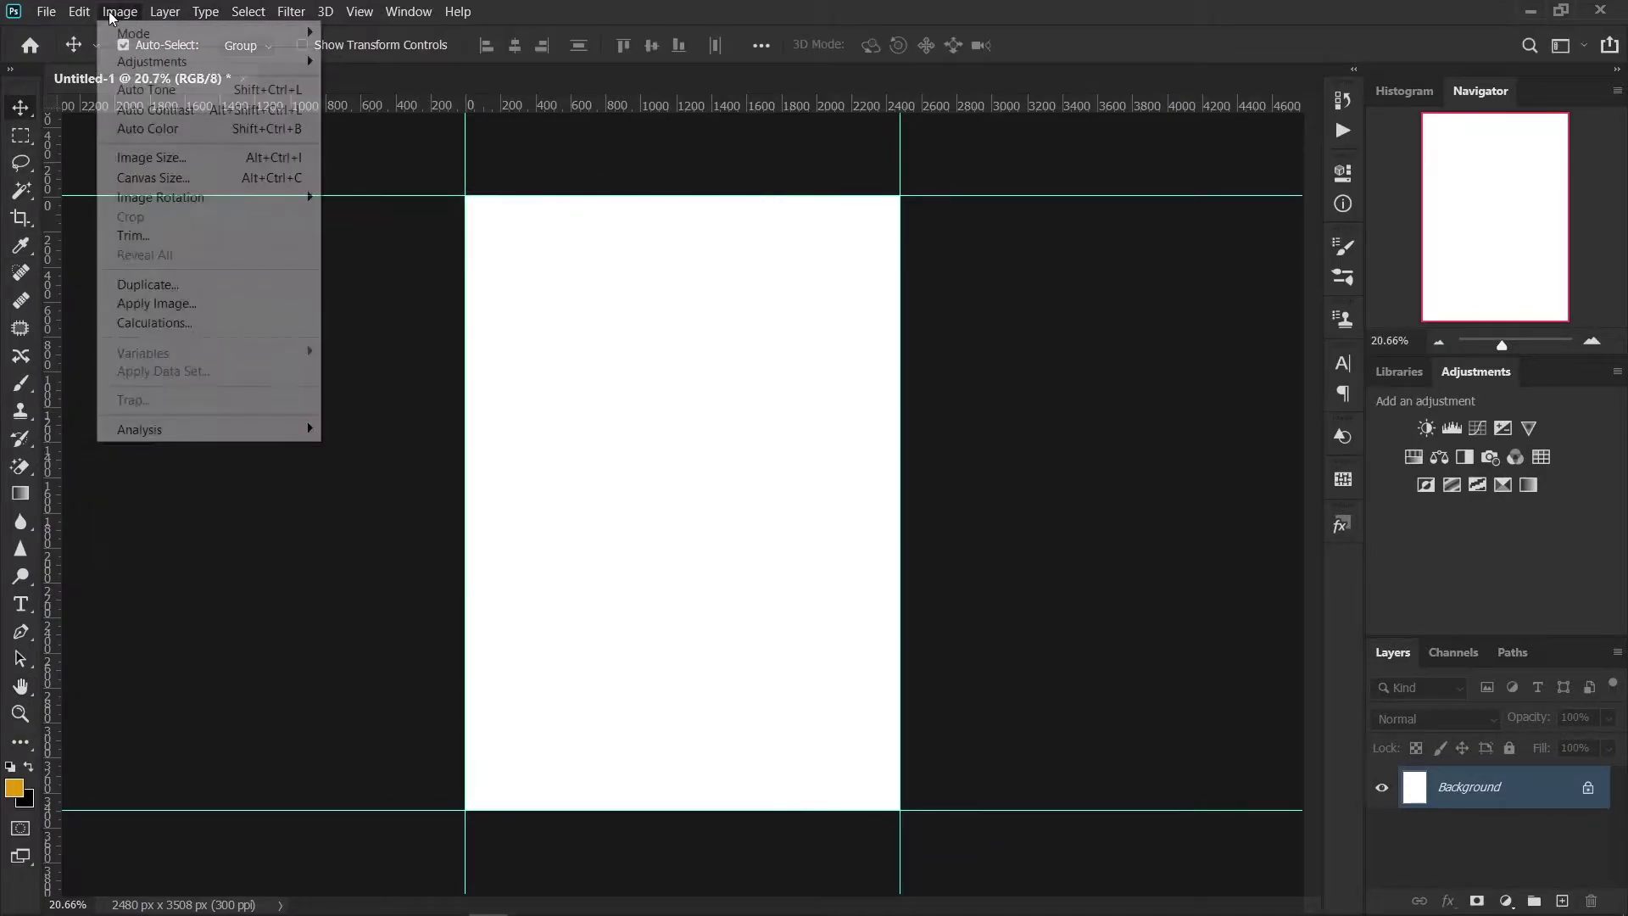
{"action": "left_click", "coordinate": [140, 178]}
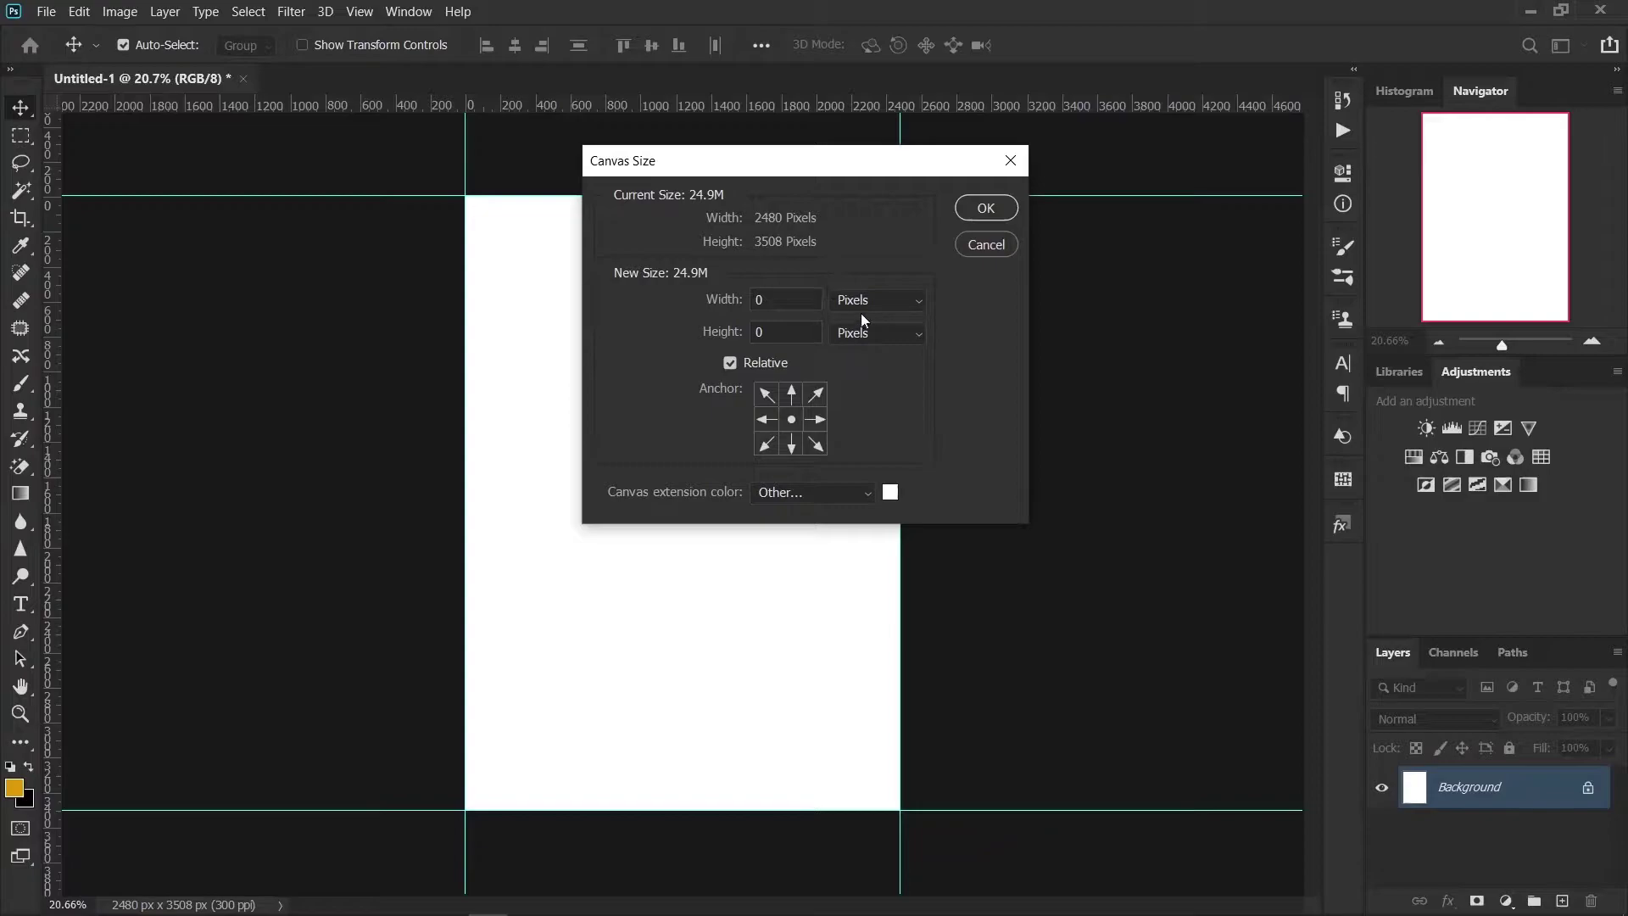
{"action": "left_click", "coordinate": [861, 331]}
{"action": "left_click", "coordinate": [877, 373]}
{"action": "left_click", "coordinate": [982, 211]}
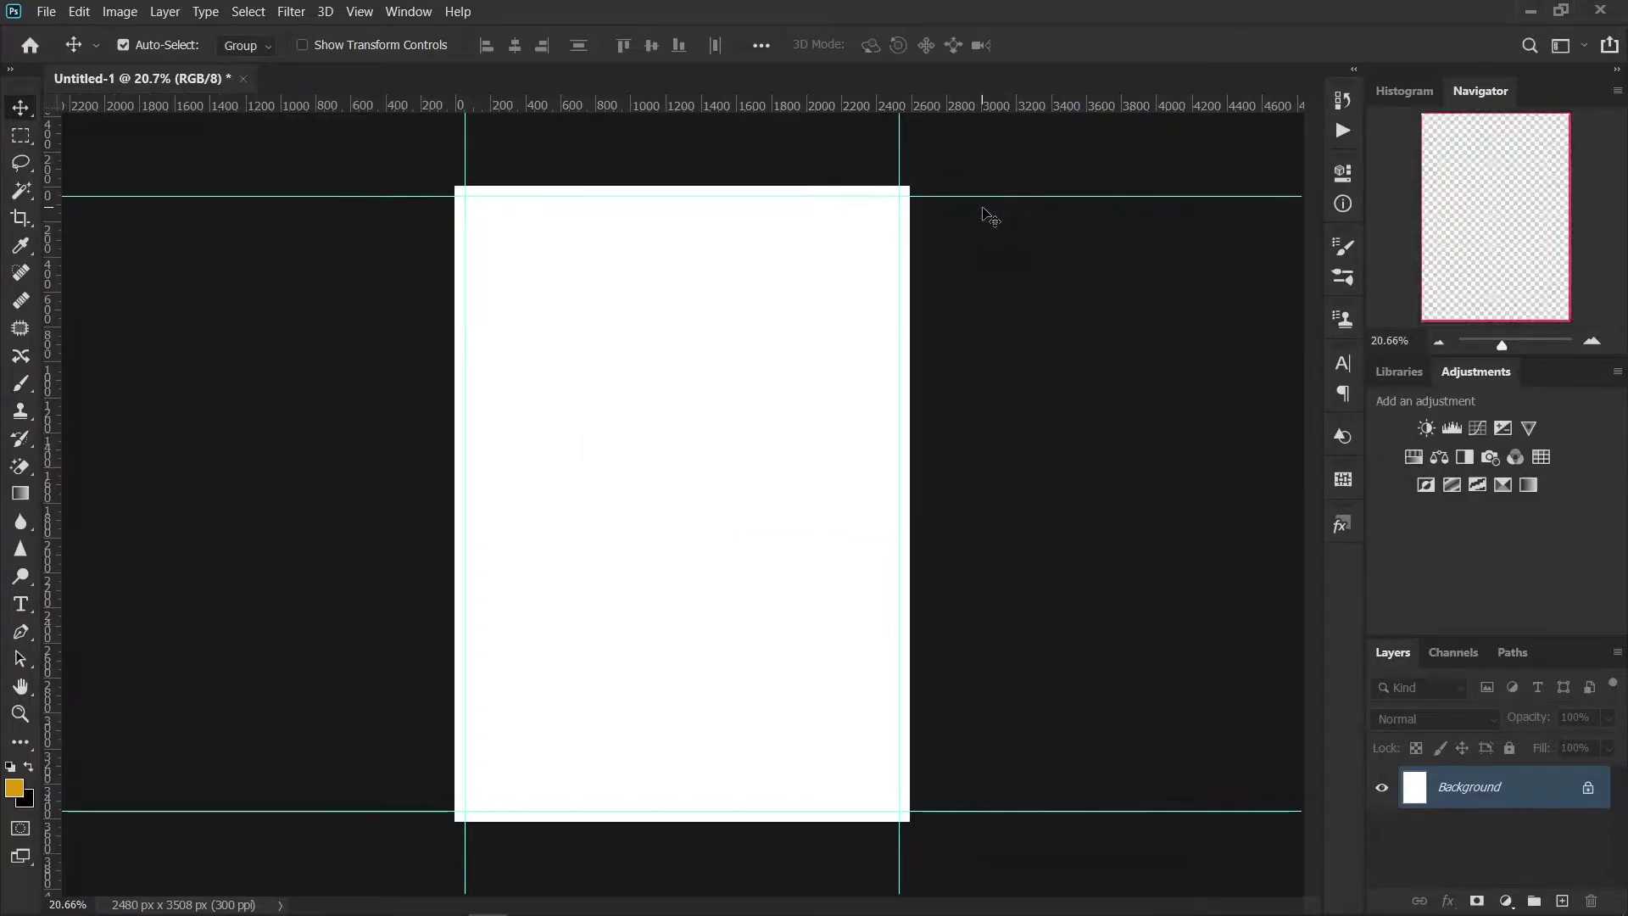
Step: Add guides along the new top, bottom, right and left canvas edges
{"action": "left_click_drag", "start_coordinate": [702, 108], "coordinate": [703, 185]}
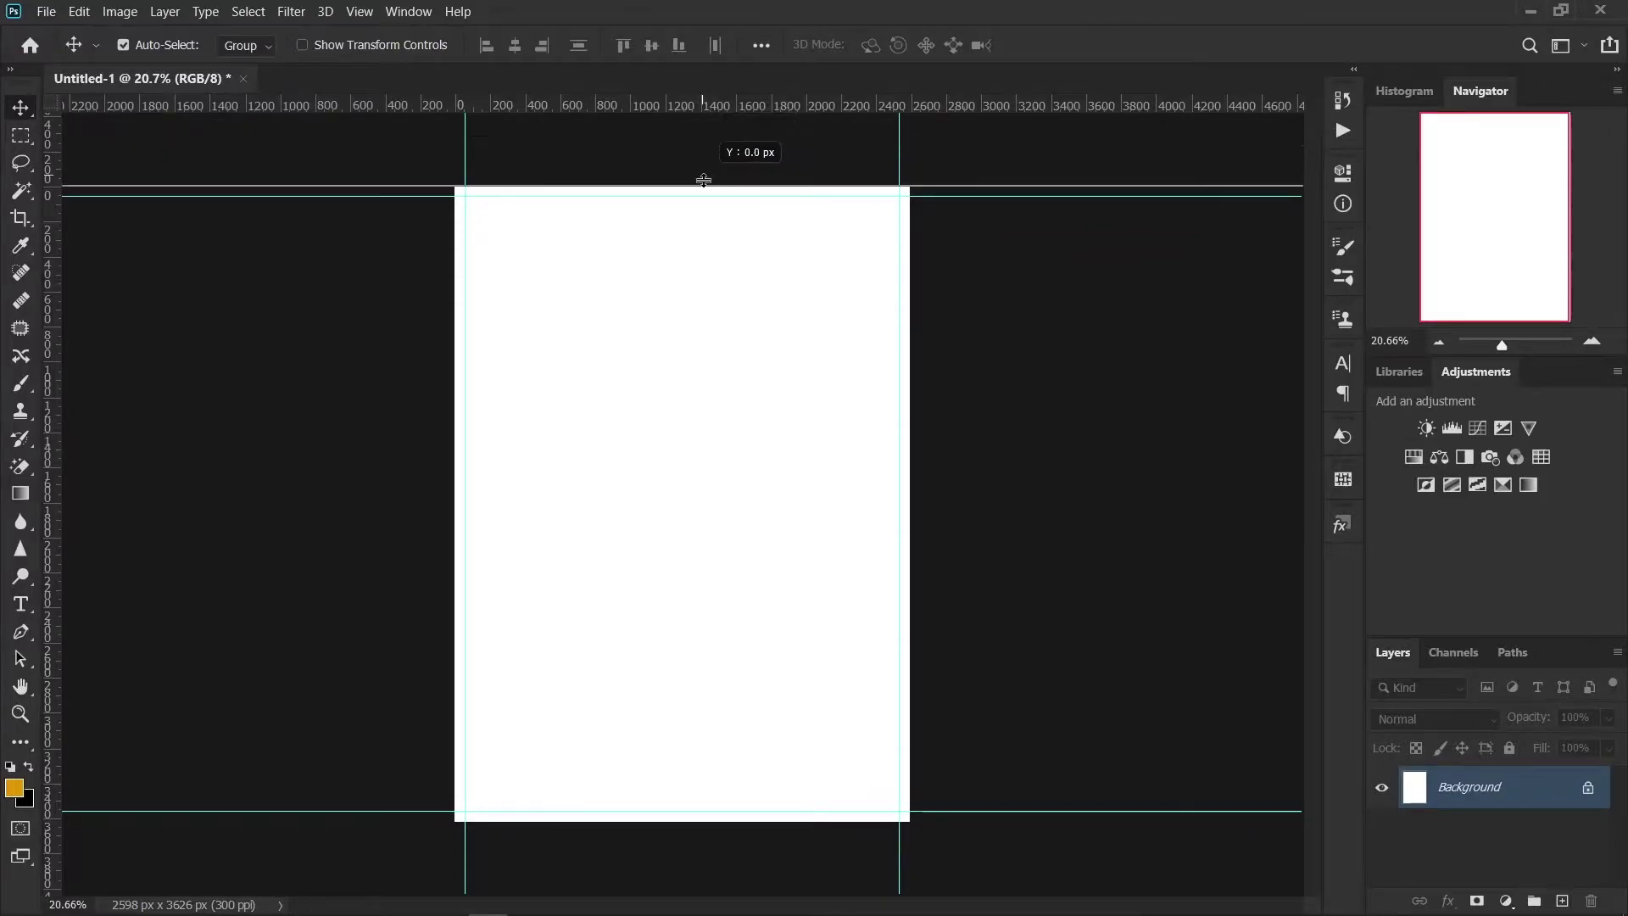
{"action": "left_click_drag", "start_coordinate": [704, 102], "coordinate": [665, 821]}
{"action": "left_click_drag", "start_coordinate": [51, 603], "coordinate": [911, 606]}
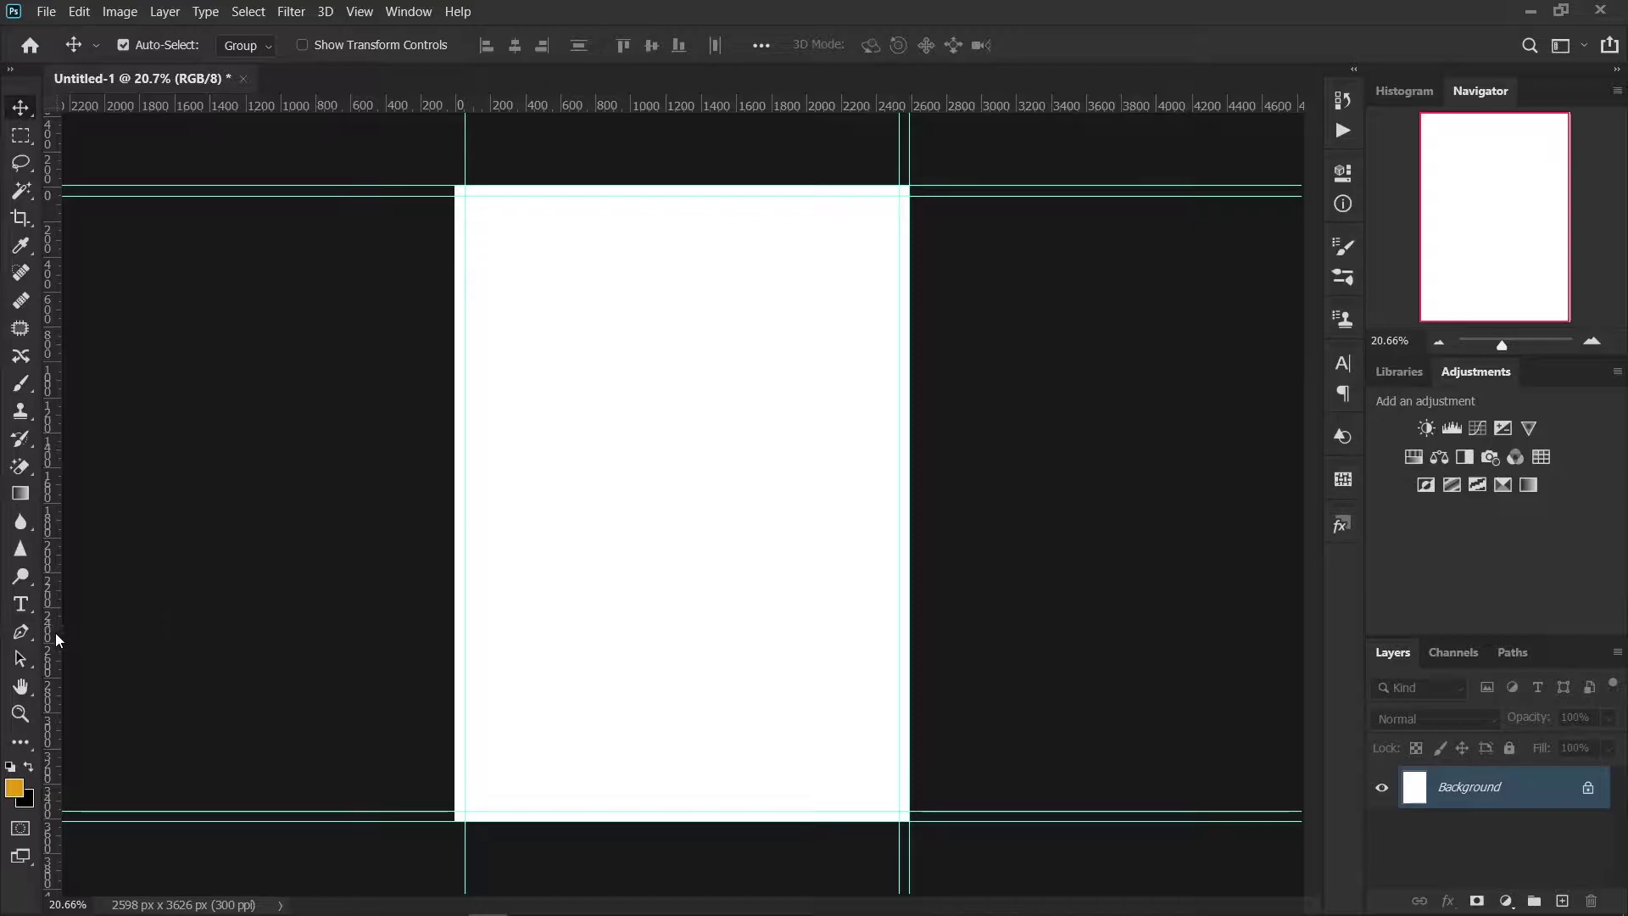
{"action": "left_click_drag", "start_coordinate": [54, 632], "coordinate": [454, 632]}
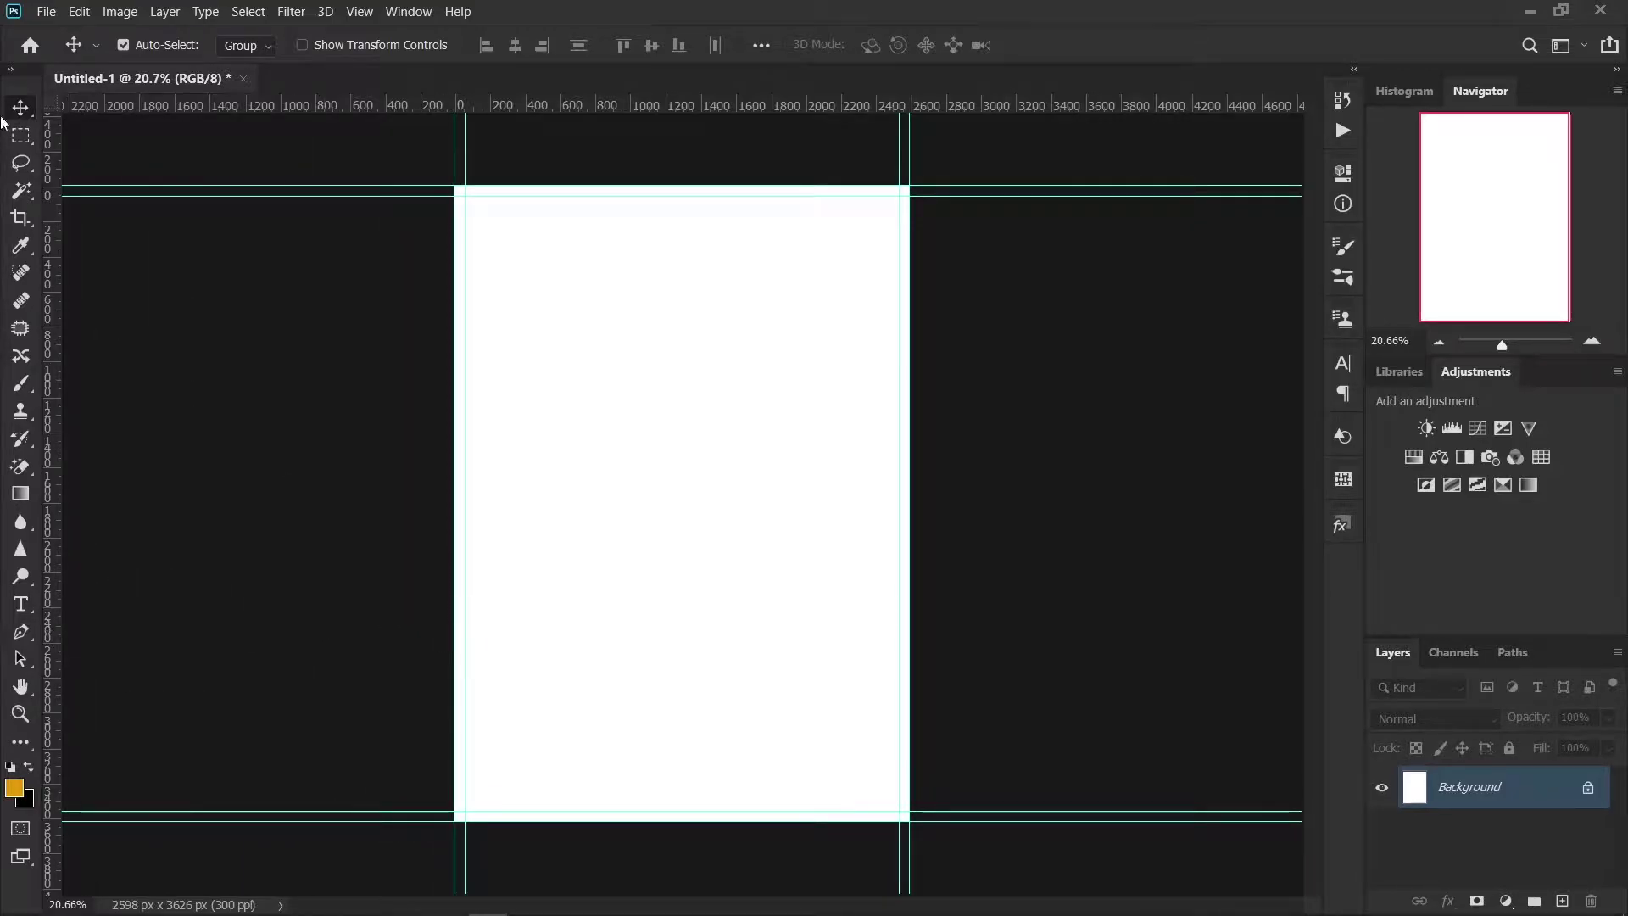
Step: Place the dark .jpg texture into the poster as a linked image
{"action": "left_click", "coordinate": [39, 12]}
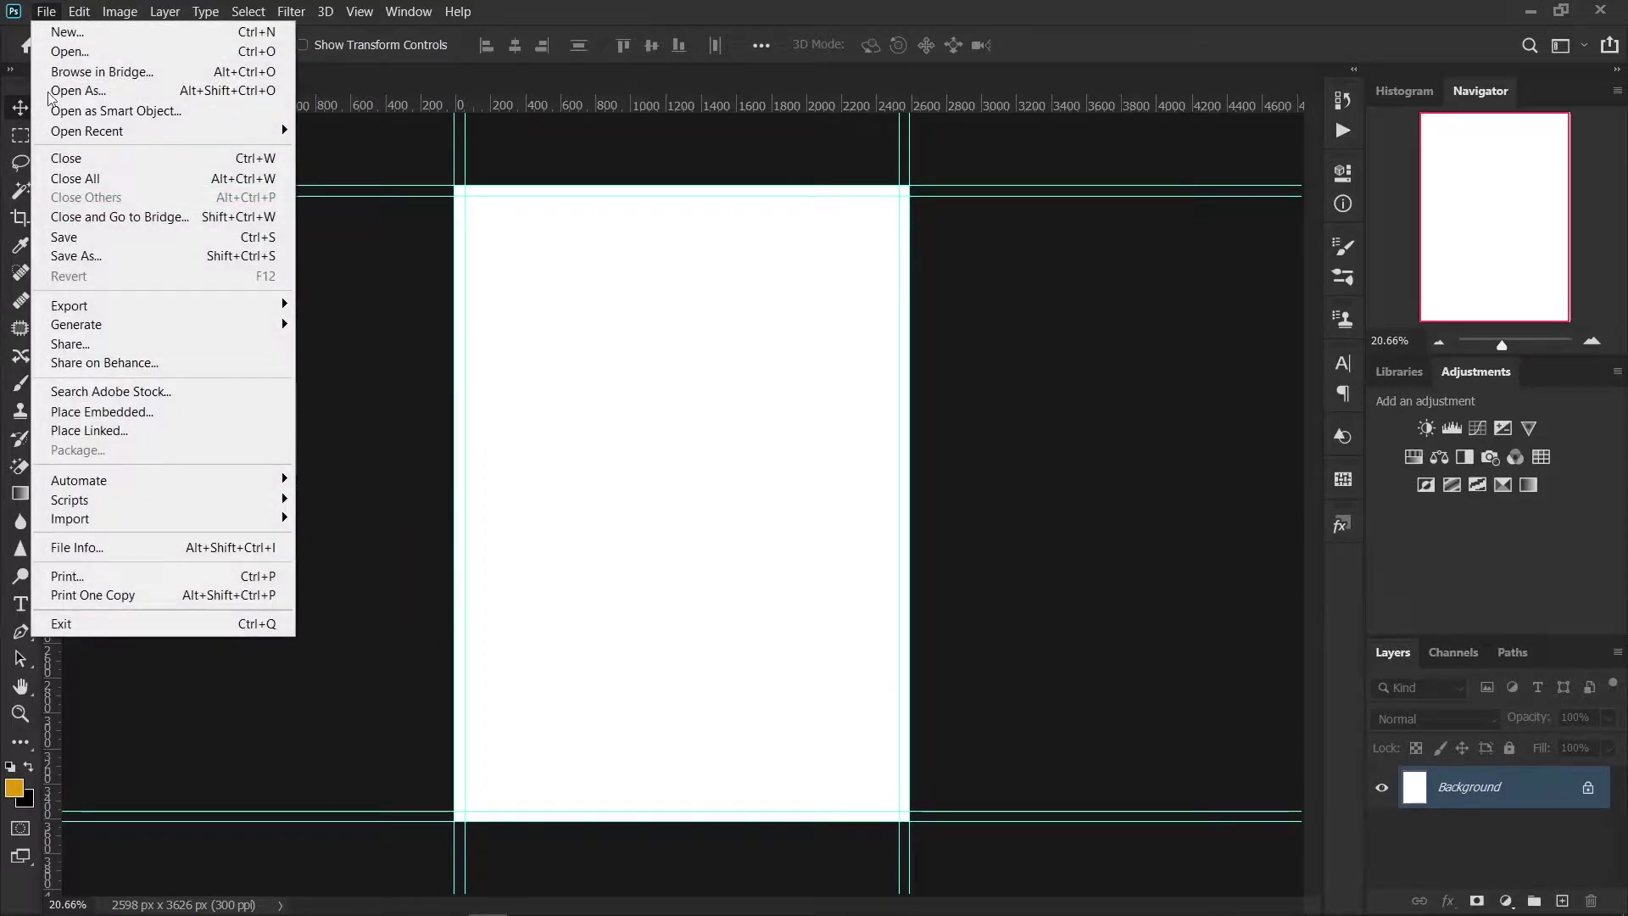
{"action": "left_click", "coordinate": [120, 421]}
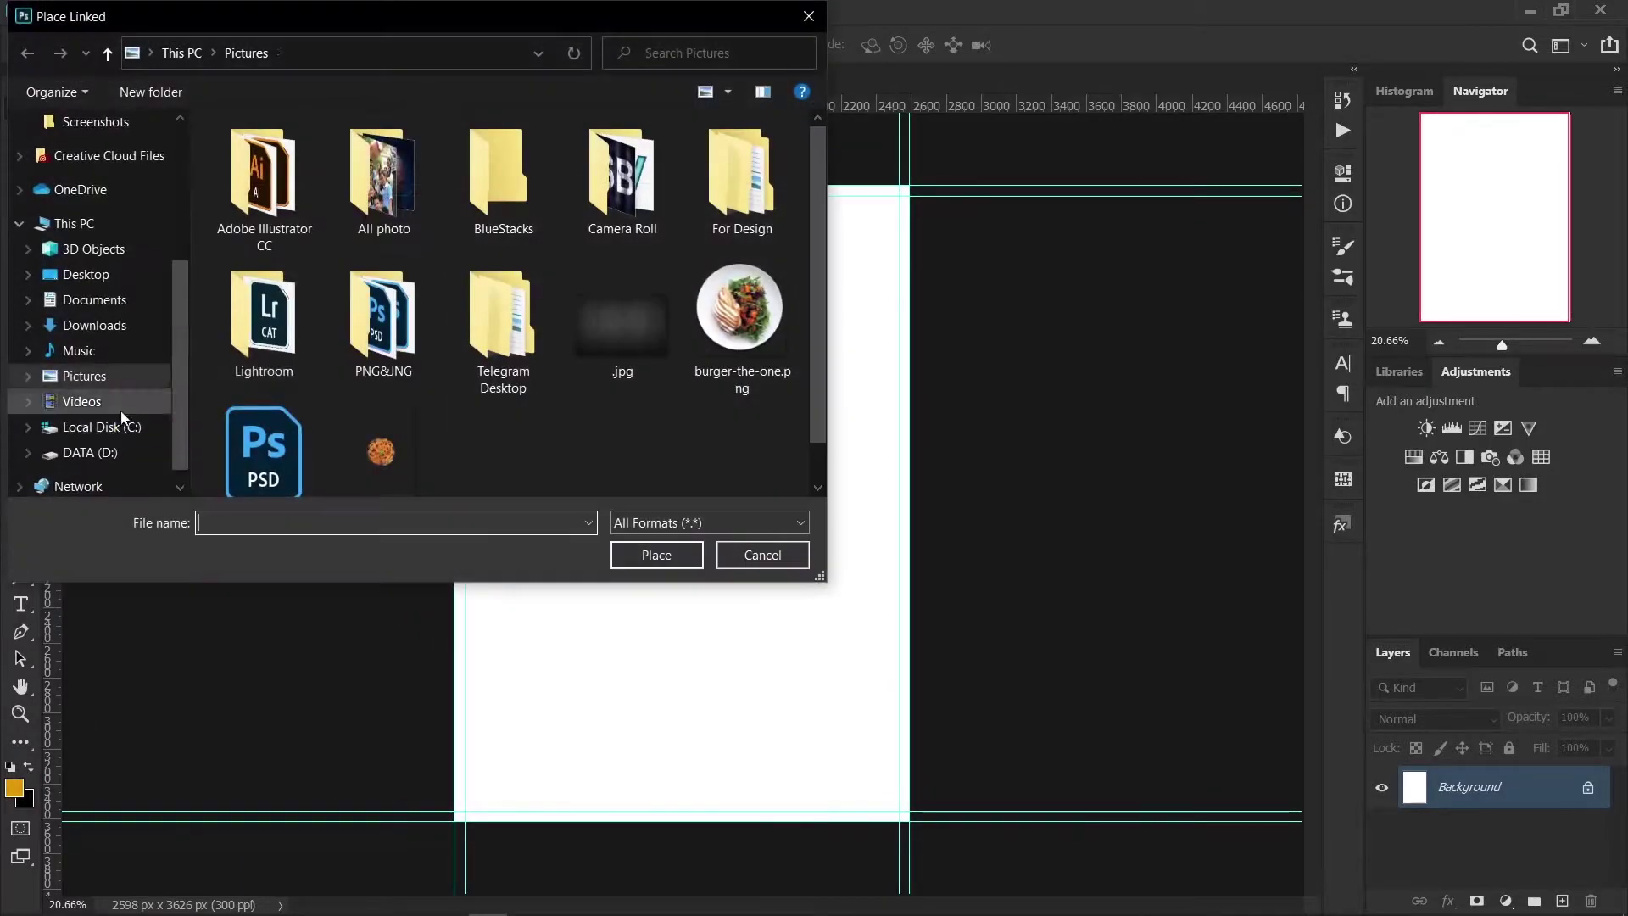
{"action": "left_click", "coordinate": [624, 323]}
{"action": "left_click", "coordinate": [646, 552]}
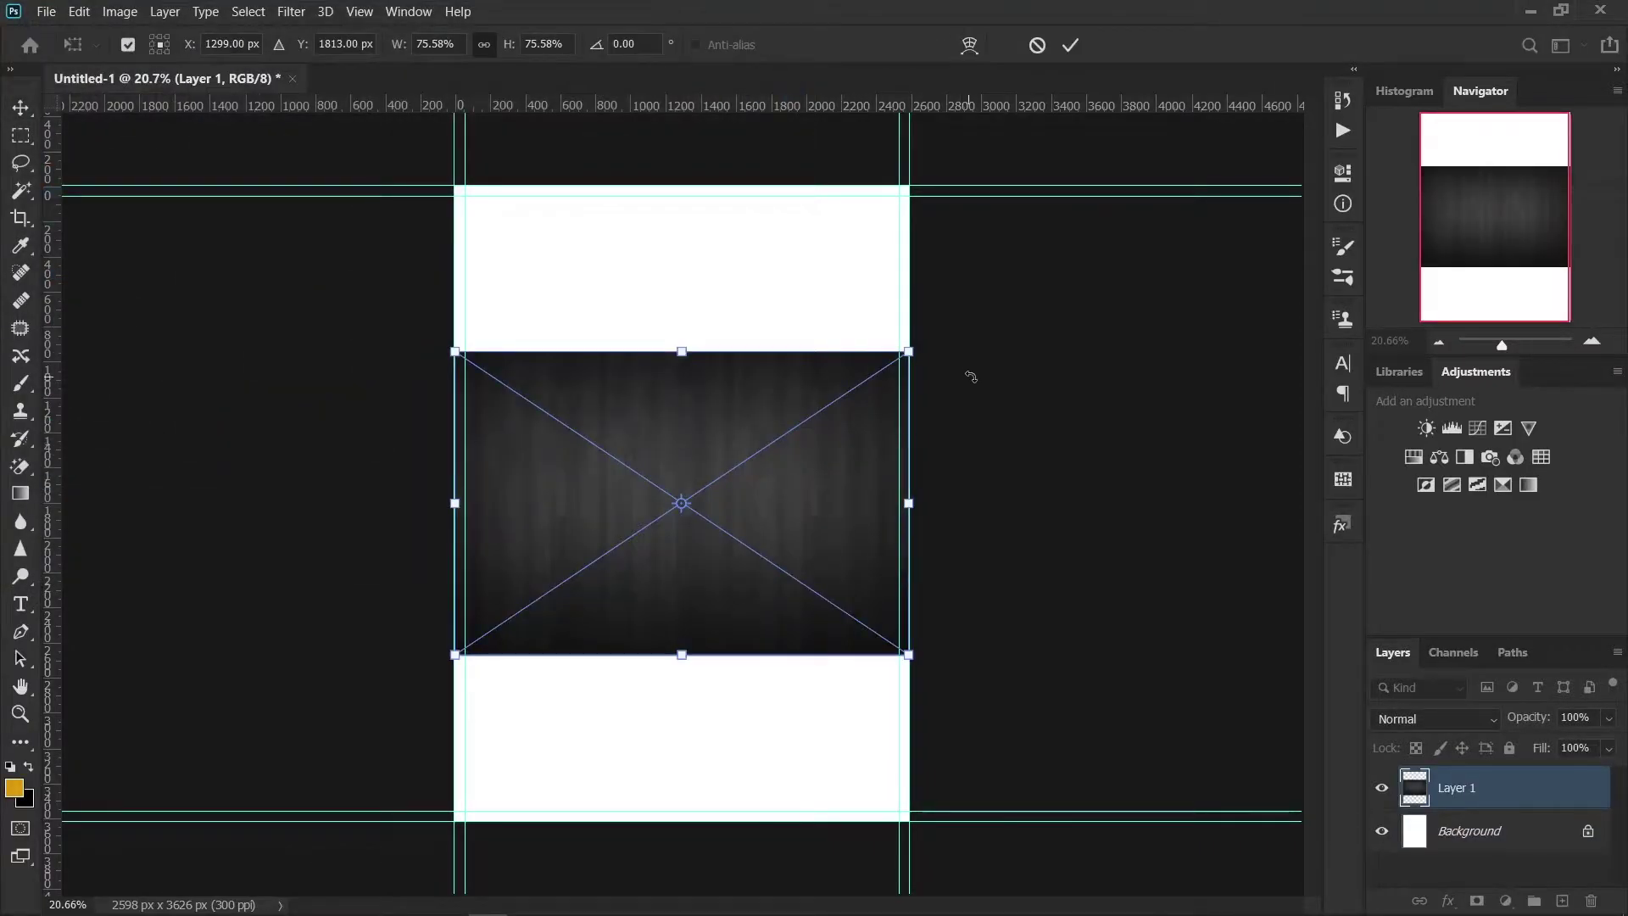
Step: Rotate the texture 90° and scale it to about 117% to cover the page bleed
{"action": "left_click_drag", "start_coordinate": [971, 376], "coordinate": [816, 761]}
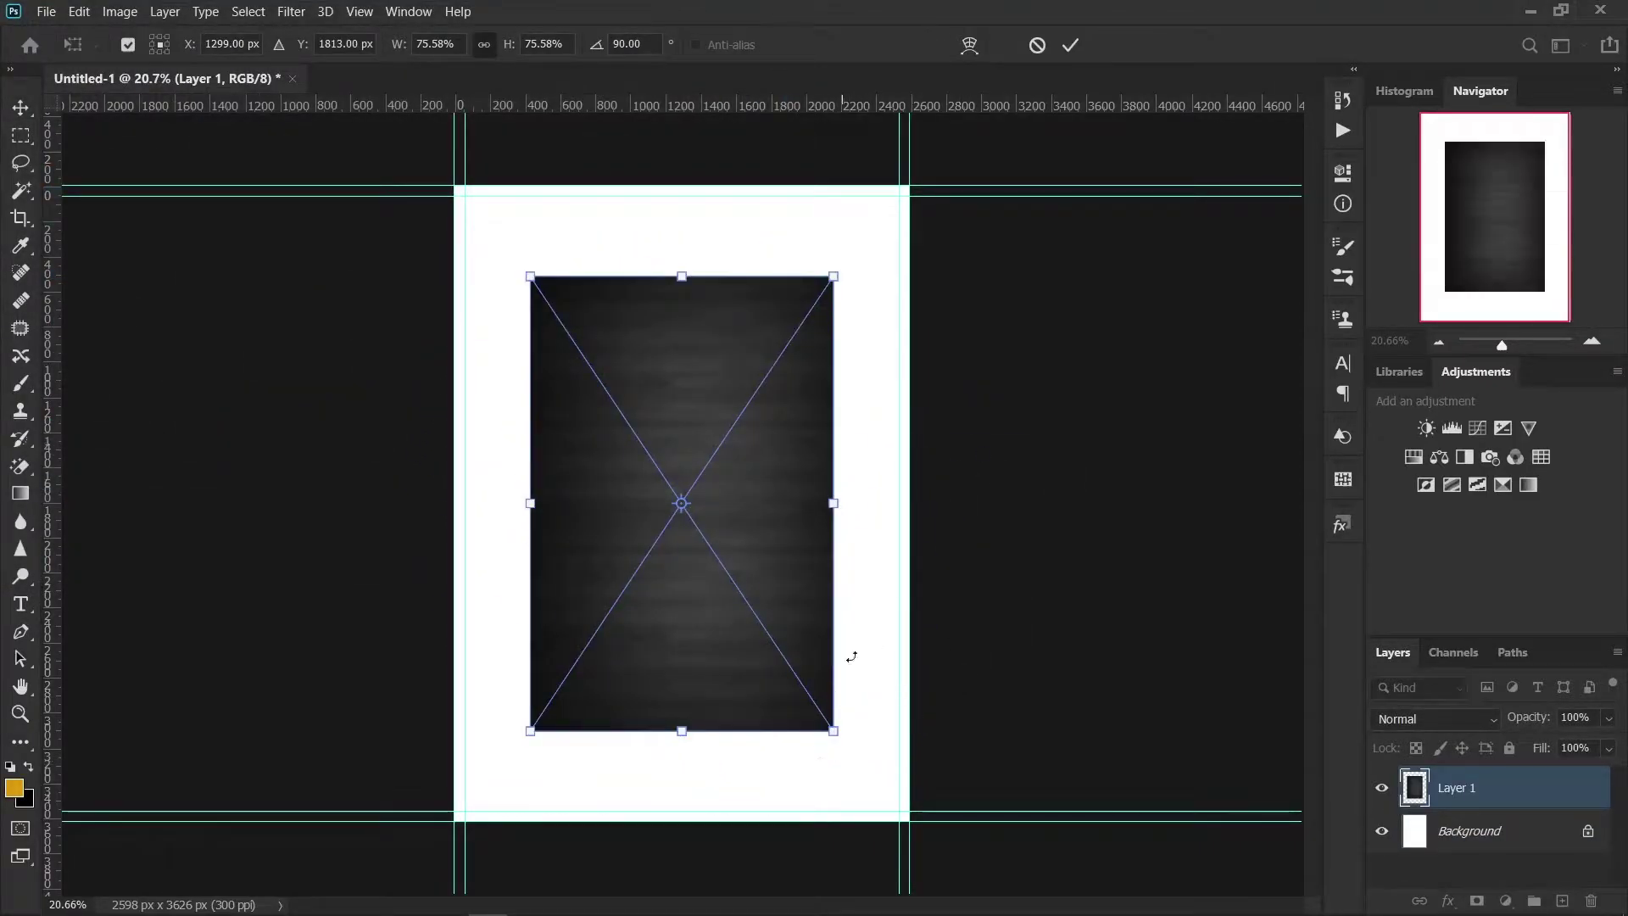
{"action": "scroll", "coordinate": [760, 418], "scroll_direction": "down", "scroll_amount": 2}
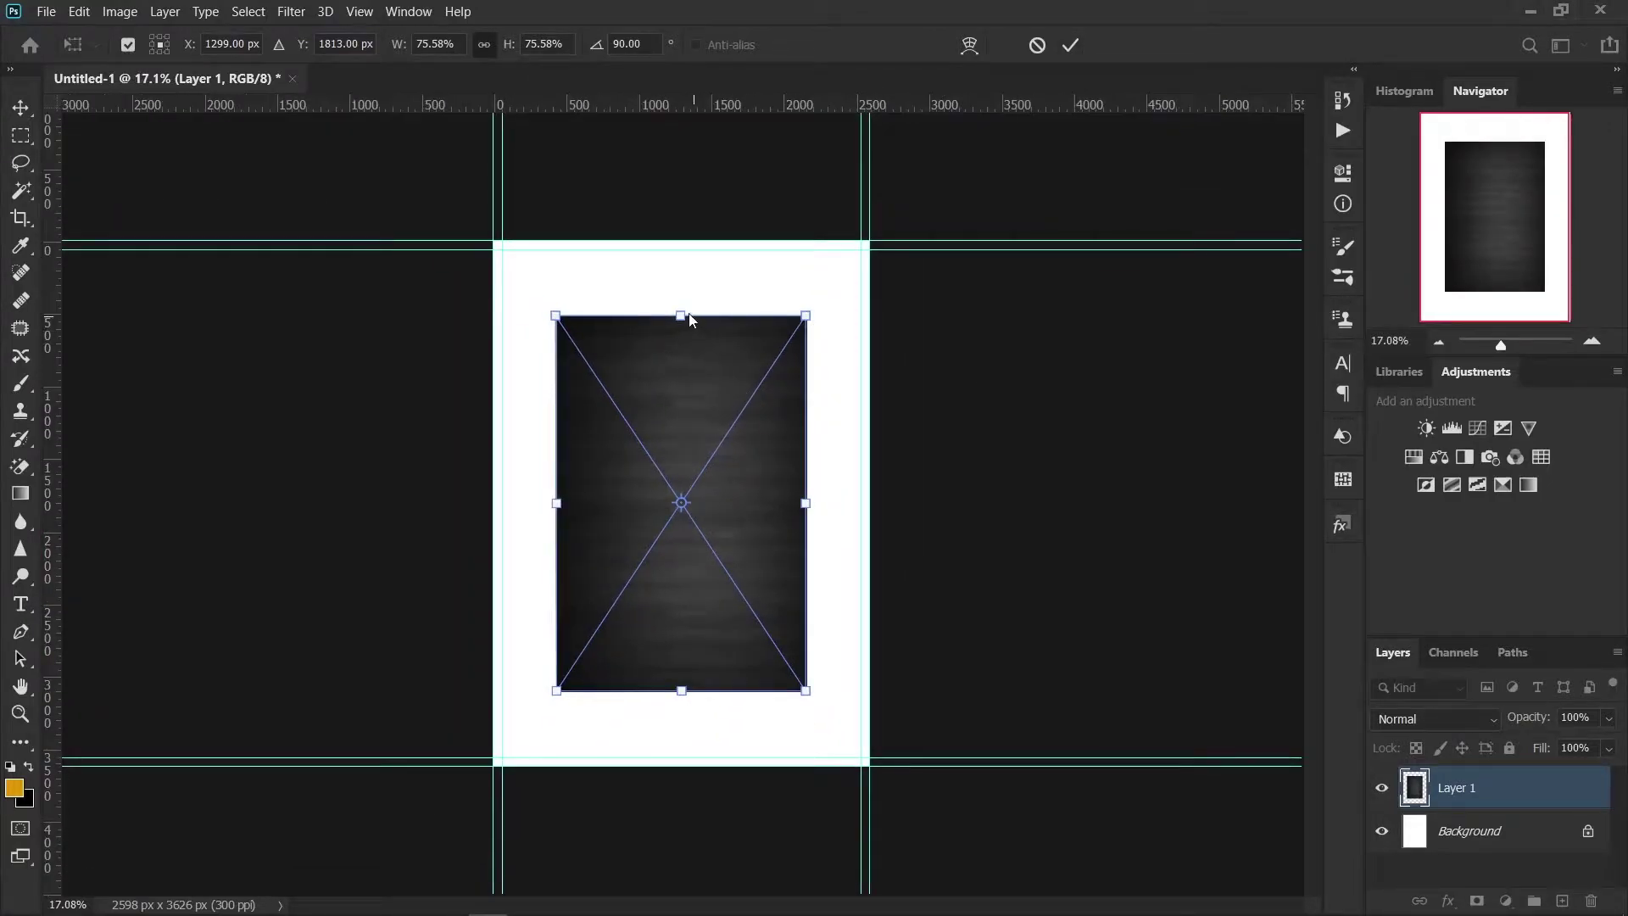
{"action": "left_click_drag", "start_coordinate": [676, 313], "coordinate": [680, 222]}
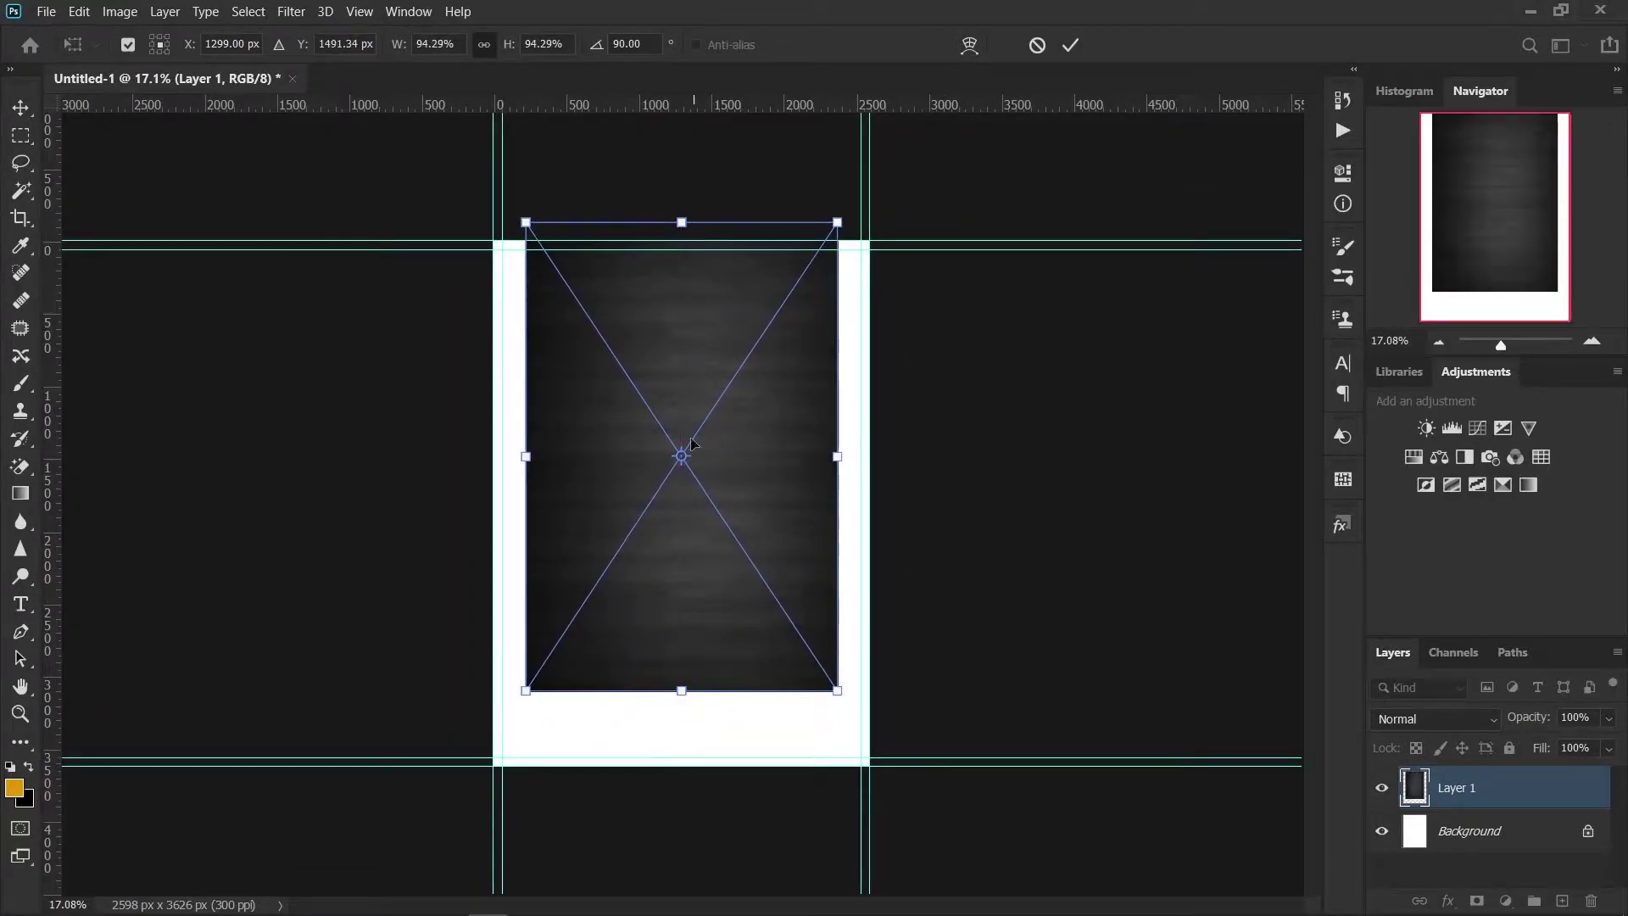
{"action": "key", "text": "ctrl+z"}
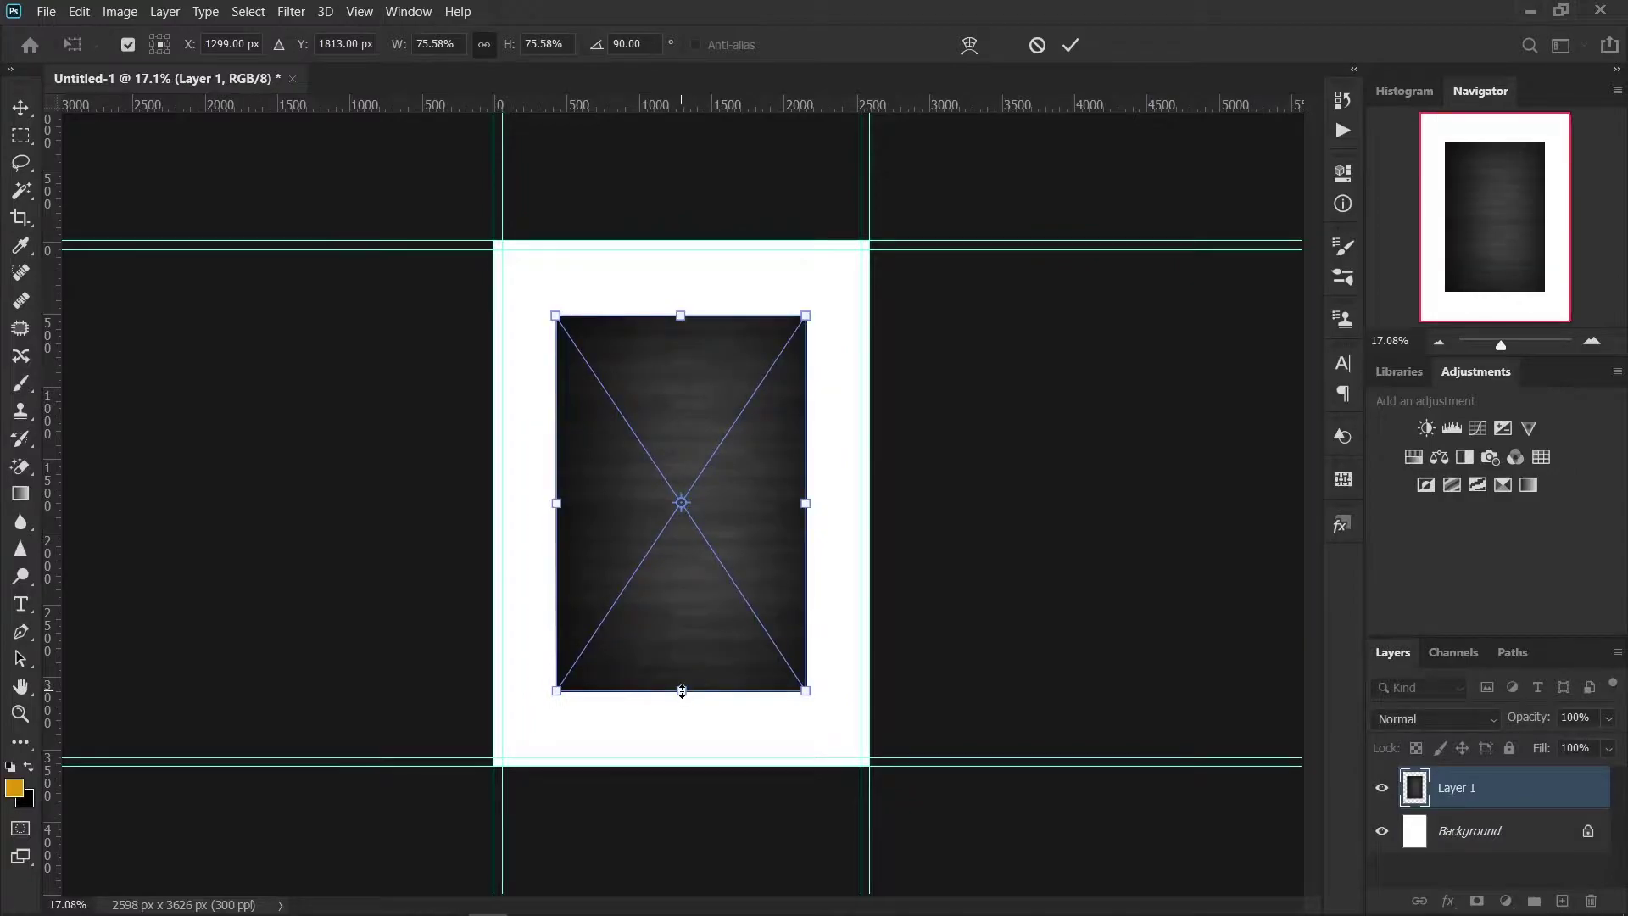
{"action": "left_click_drag", "start_coordinate": [681, 691], "coordinate": [685, 795]}
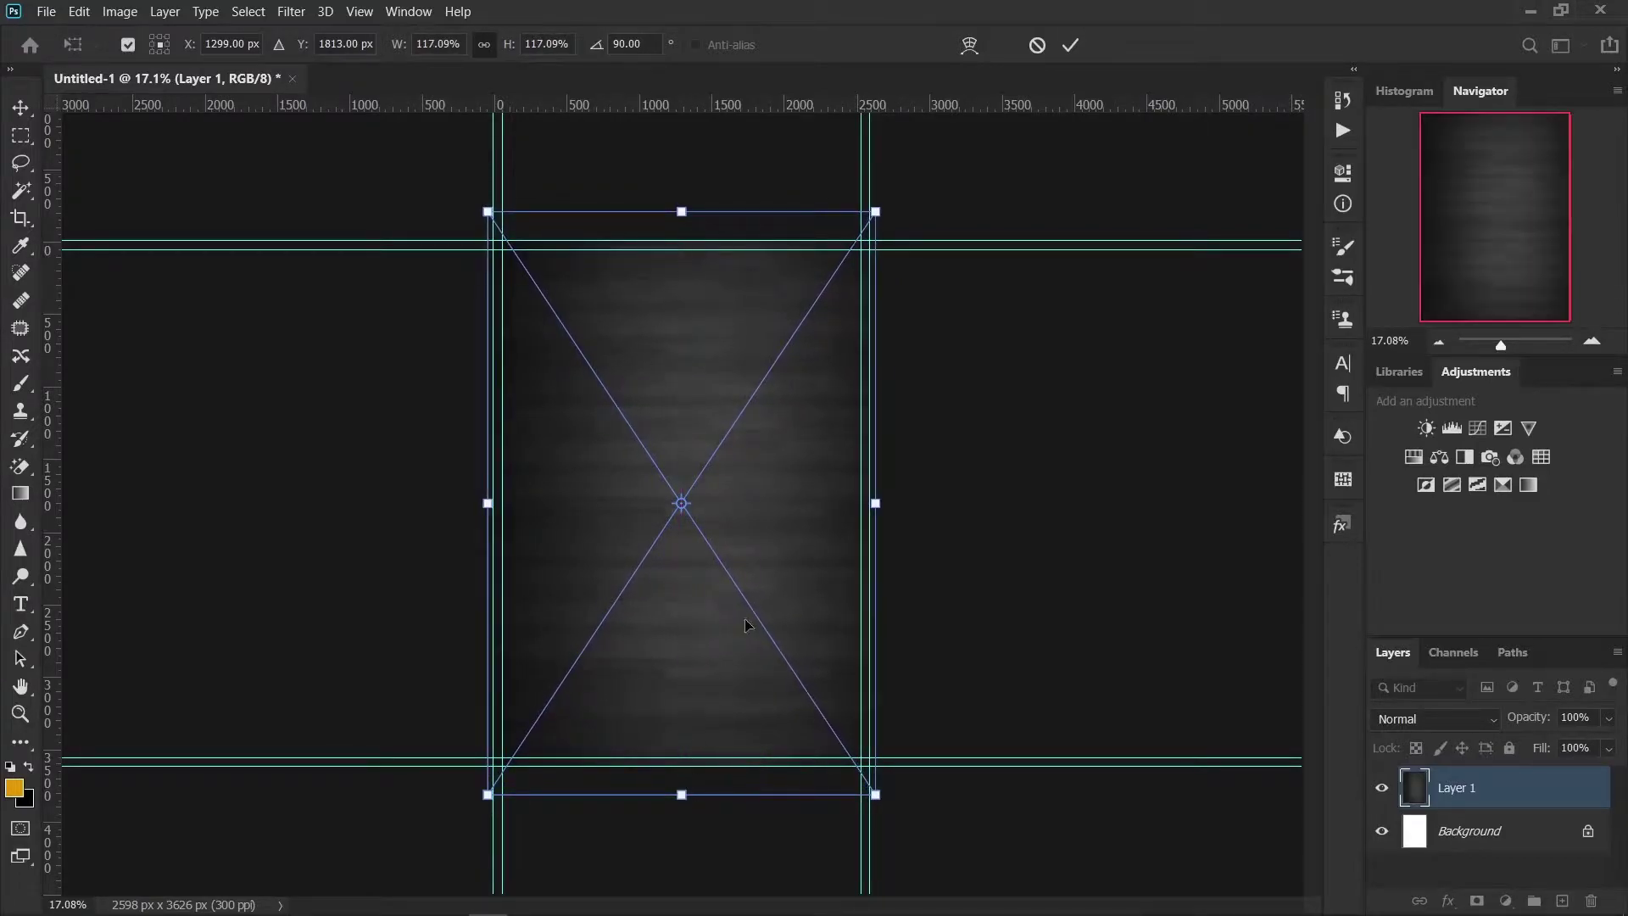
{"action": "left_click", "coordinate": [1070, 46]}
{"action": "scroll", "coordinate": [967, 535], "scroll_direction": "up", "scroll_amount": 2}
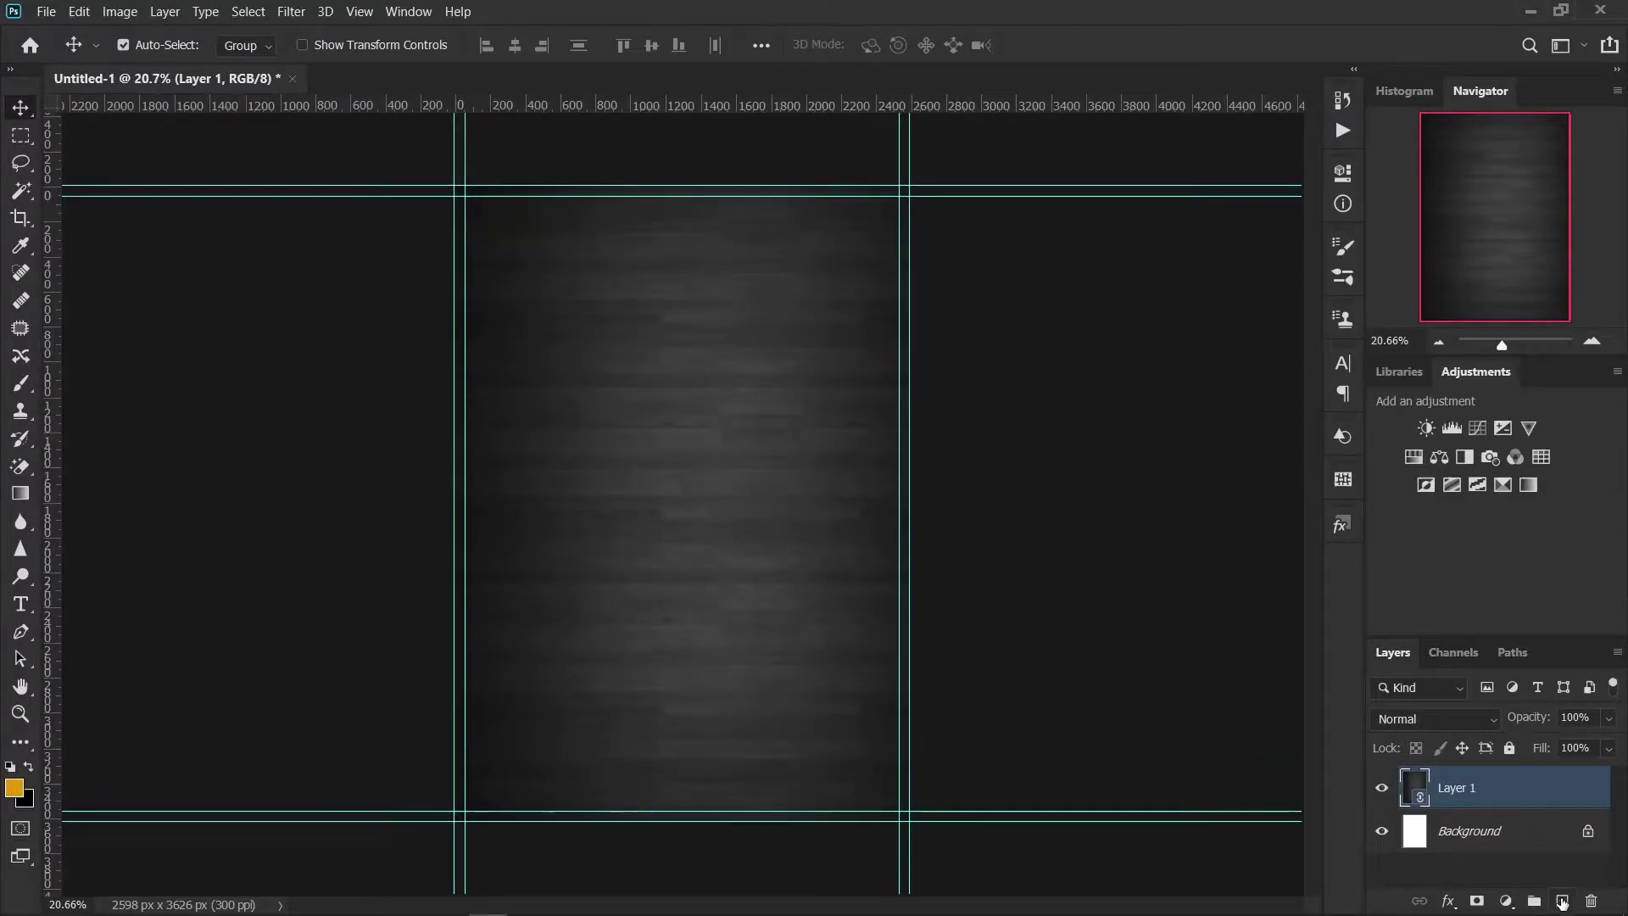
Step: Draw a dark-filled rectangle covering the whole page on a new layer
{"action": "left_click", "coordinate": [1563, 903]}
{"action": "left_click", "coordinate": [22, 746]}
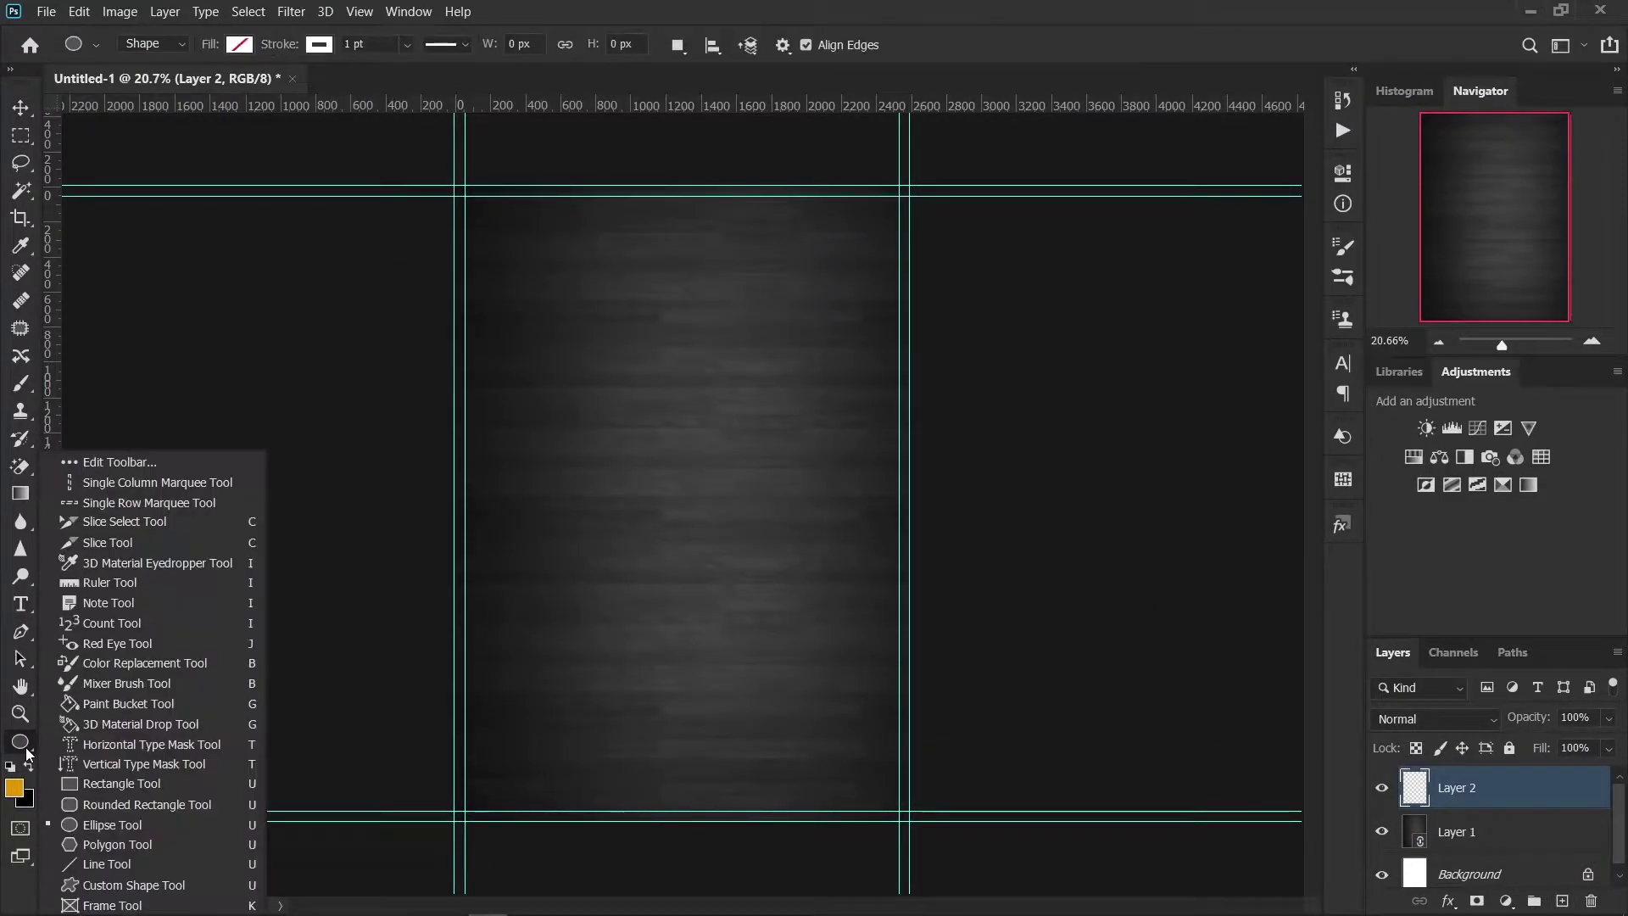
{"action": "left_click", "coordinate": [116, 785]}
{"action": "left_click", "coordinate": [240, 44]}
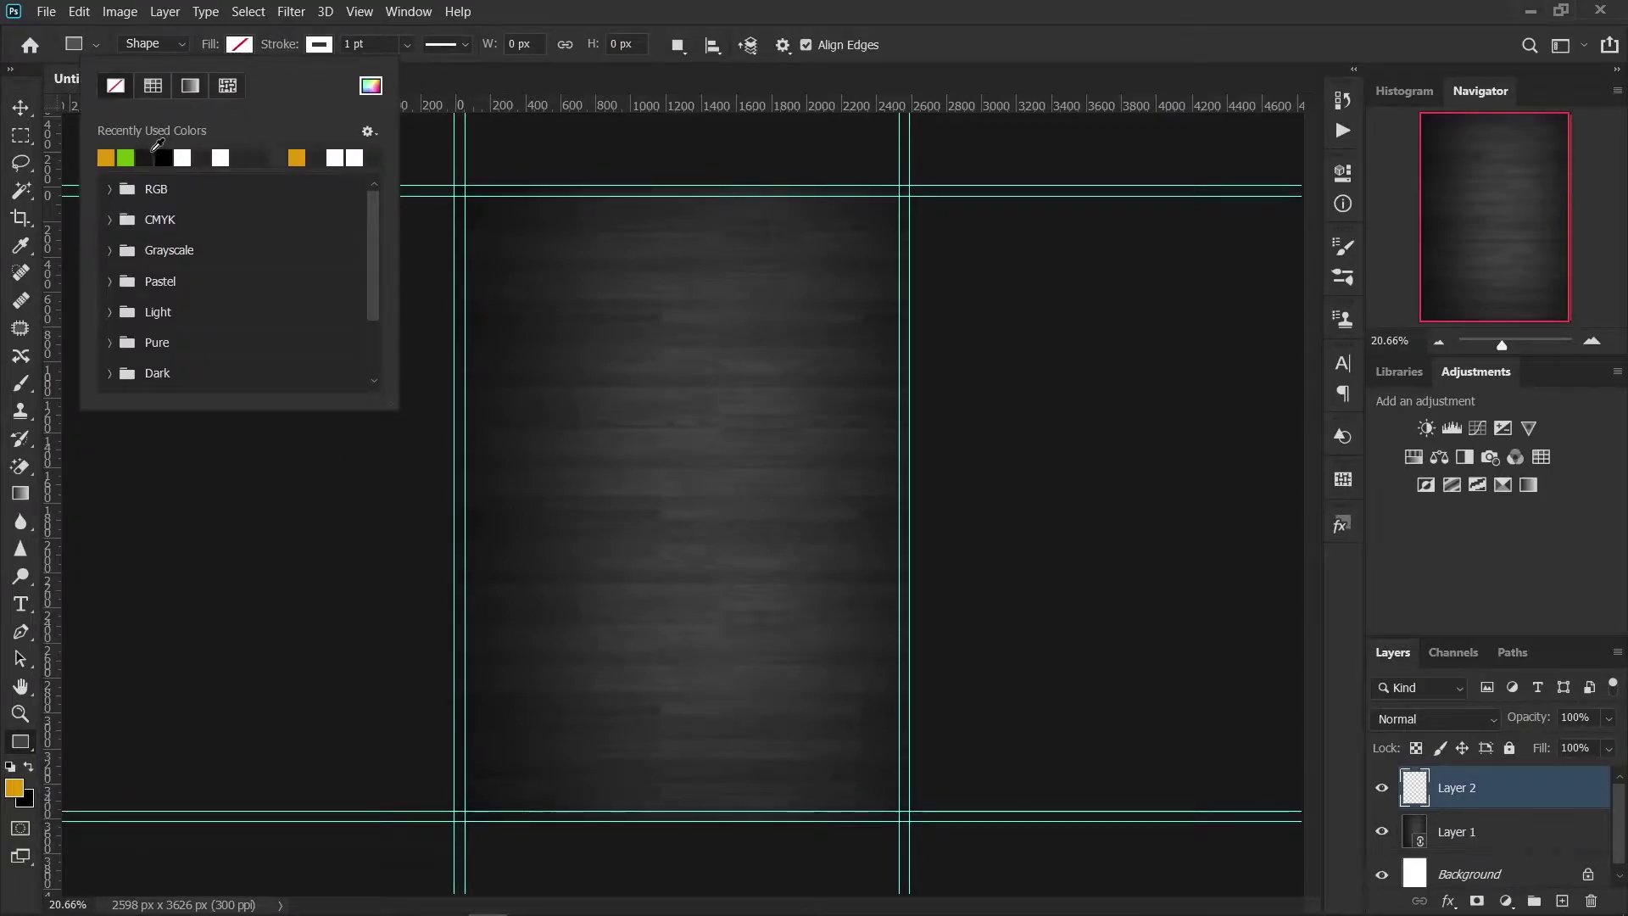
{"action": "left_click", "coordinate": [144, 157]}
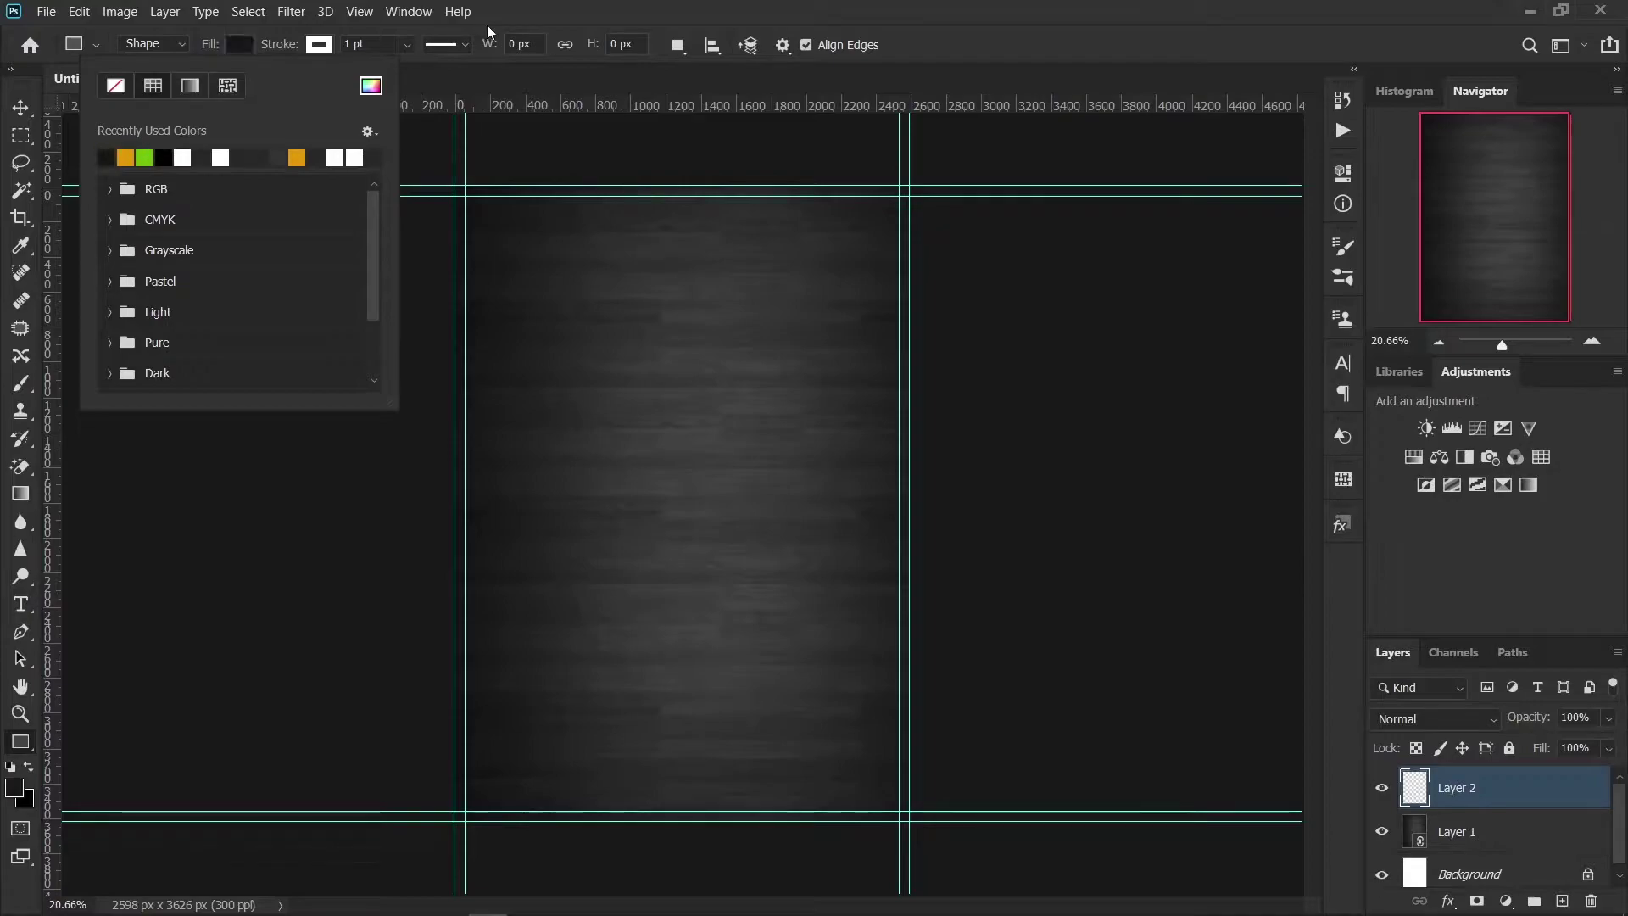
{"action": "mouse_move", "coordinate": [413, 169]}
{"action": "left_mouse_down"}
{"action": "mouse_move", "coordinate": [995, 757]}
{"action": "mouse_move", "coordinate": [952, 842]}
{"action": "left_mouse_up"}
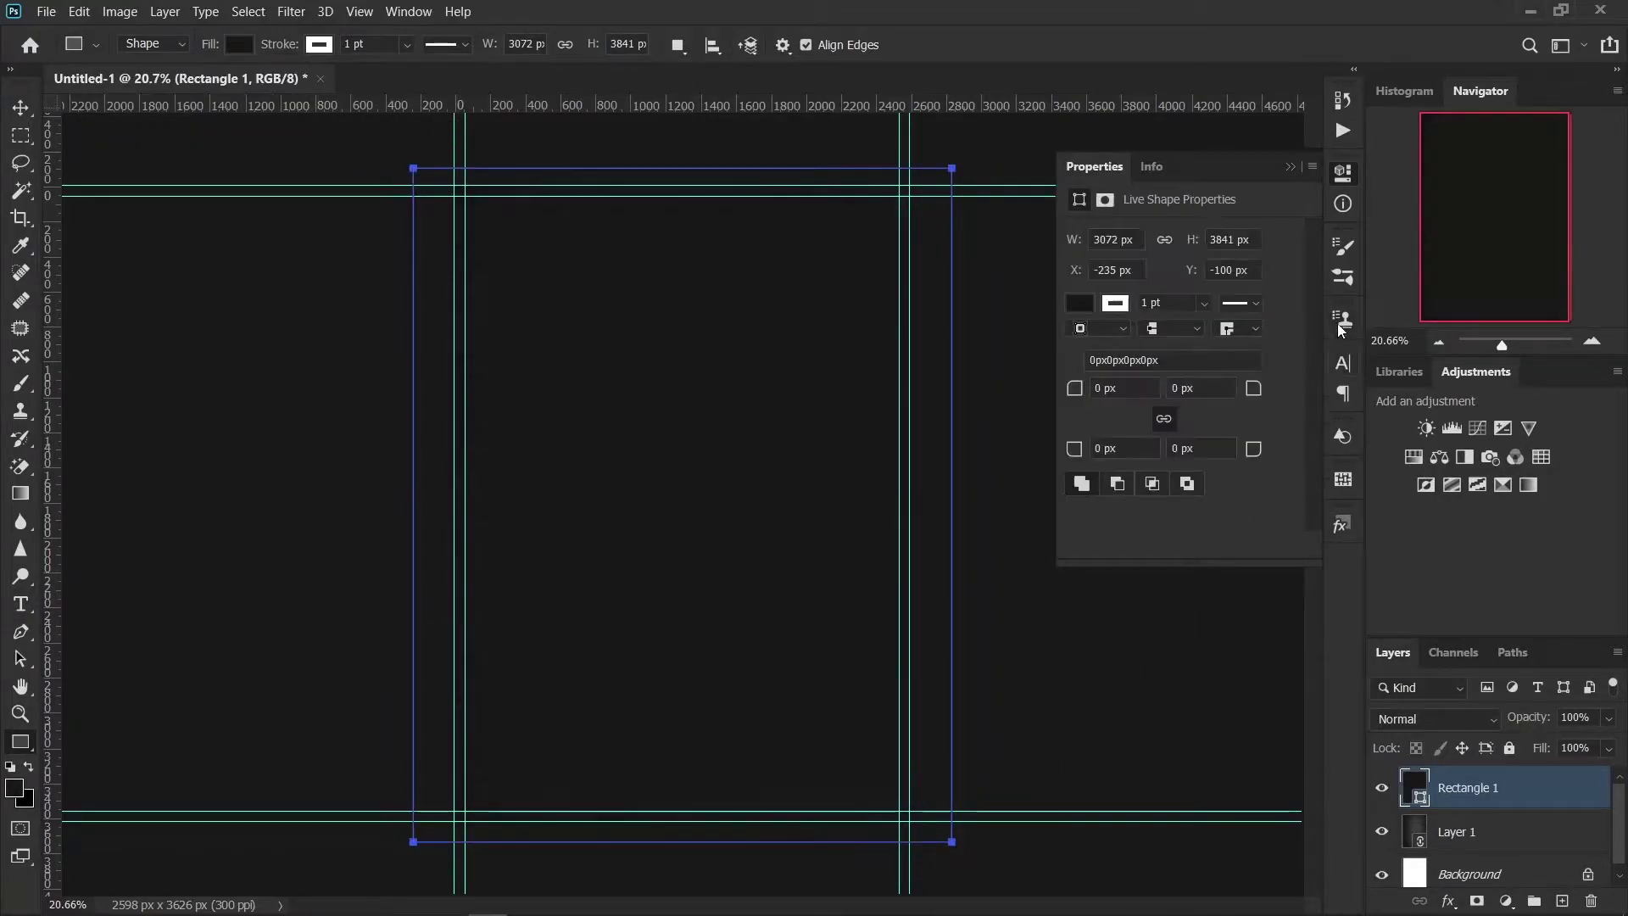
{"action": "left_click", "coordinate": [1289, 166]}
Step: Soft-brush a mask on Rectangle 1 for a central glow, and add Layer 2 above it
{"action": "left_click", "coordinate": [20, 107]}
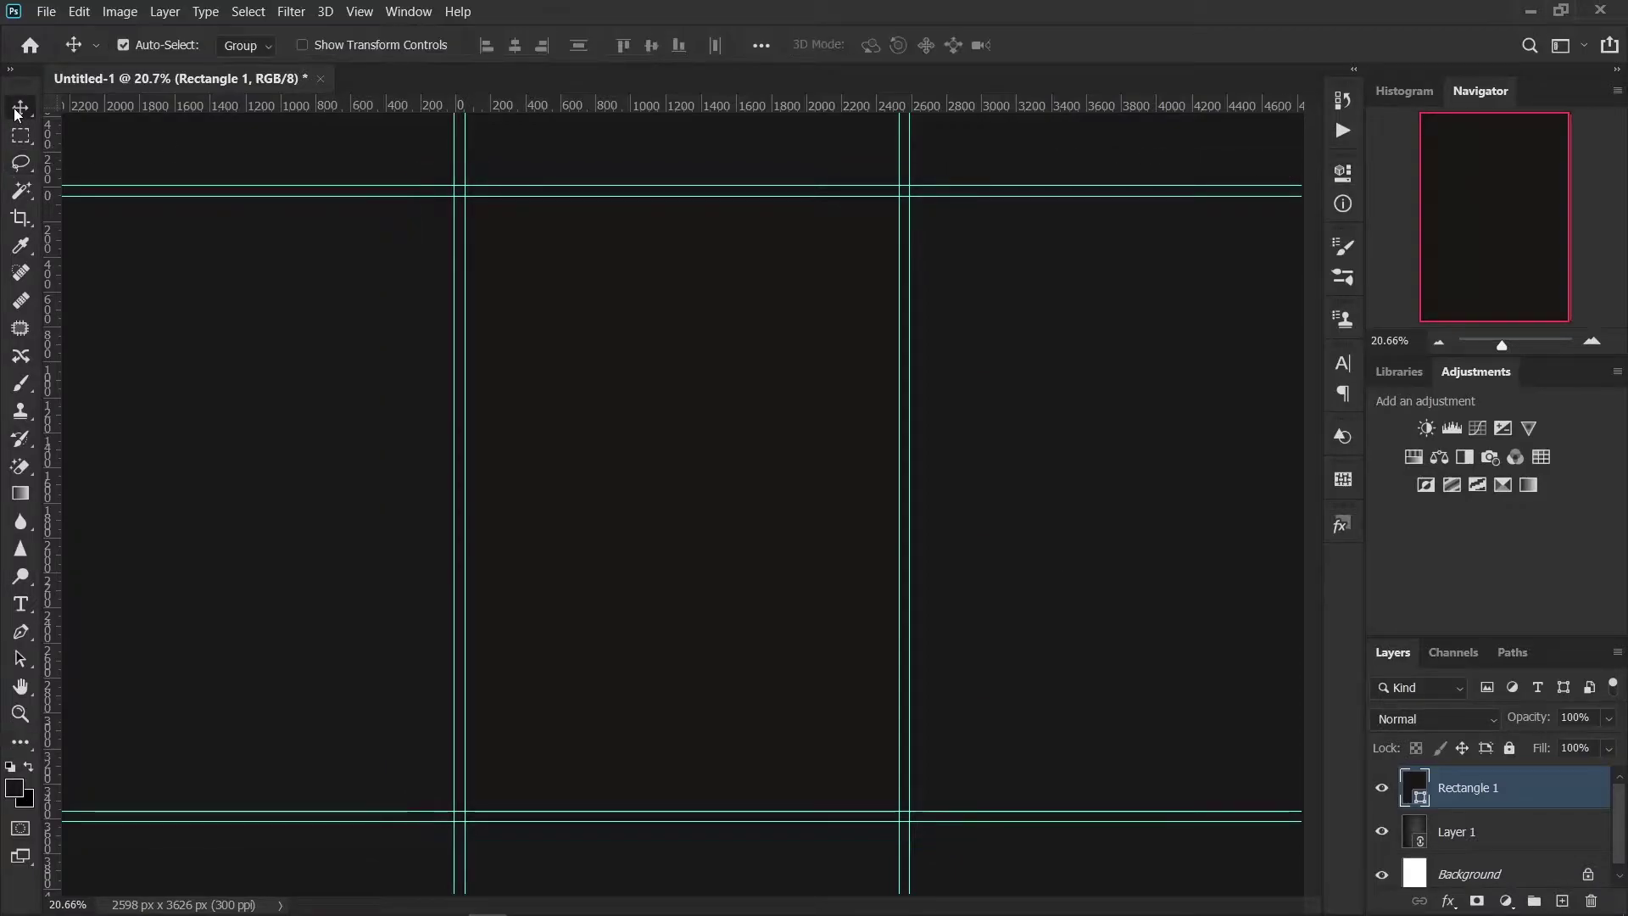
{"action": "left_click", "coordinate": [1476, 902]}
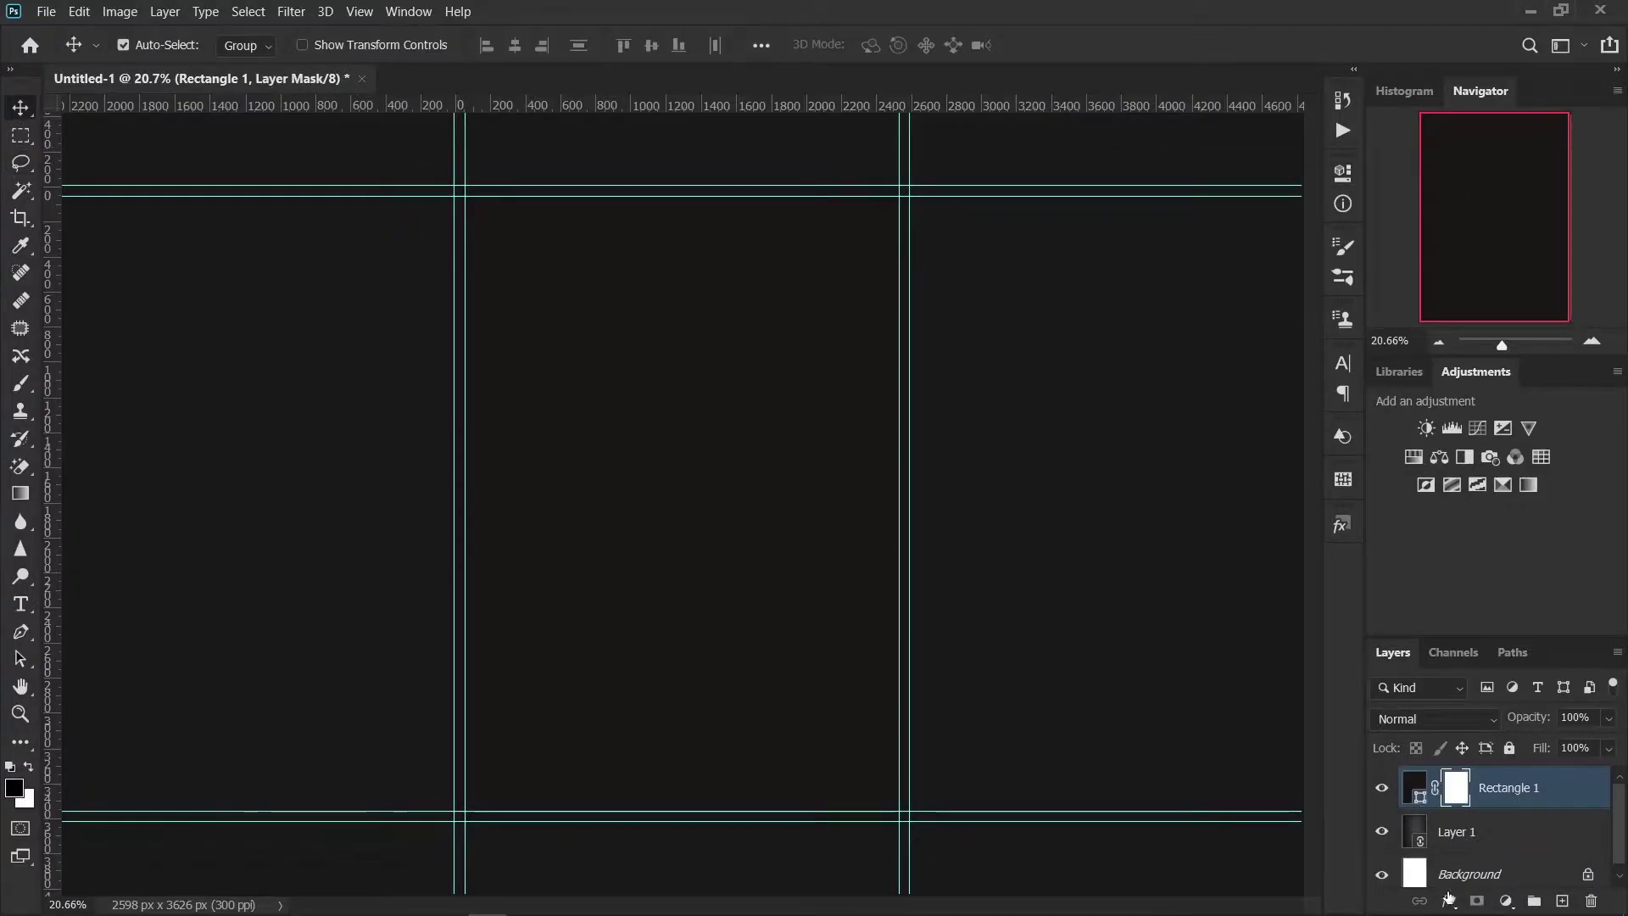
{"action": "left_click", "coordinate": [23, 387]}
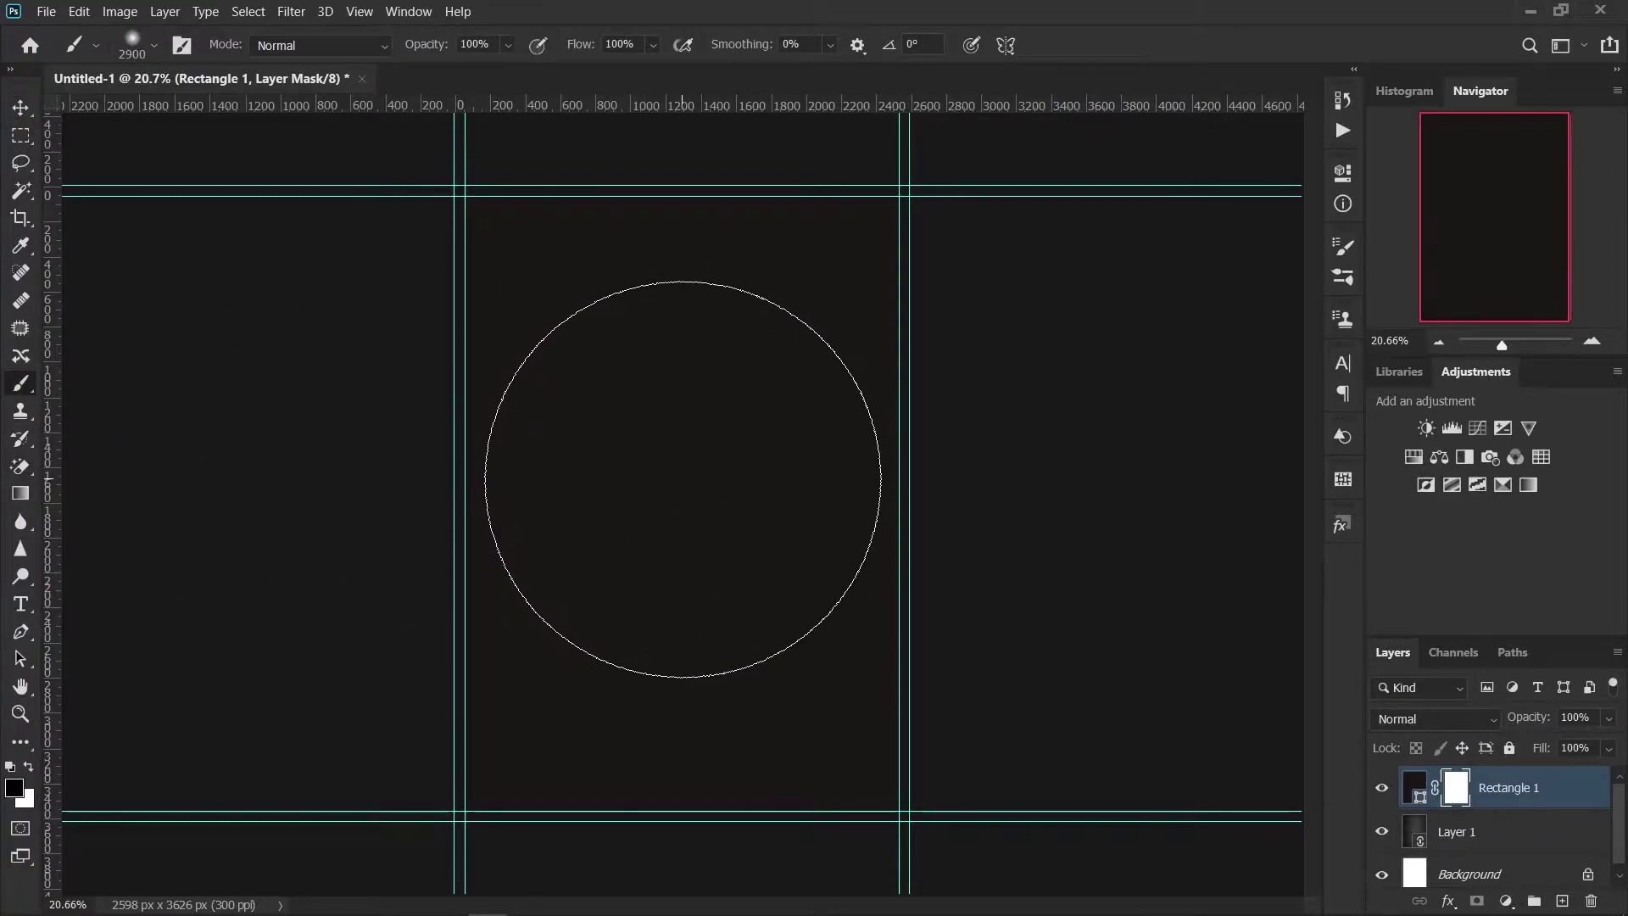
{"action": "left_click", "coordinate": [683, 480]}
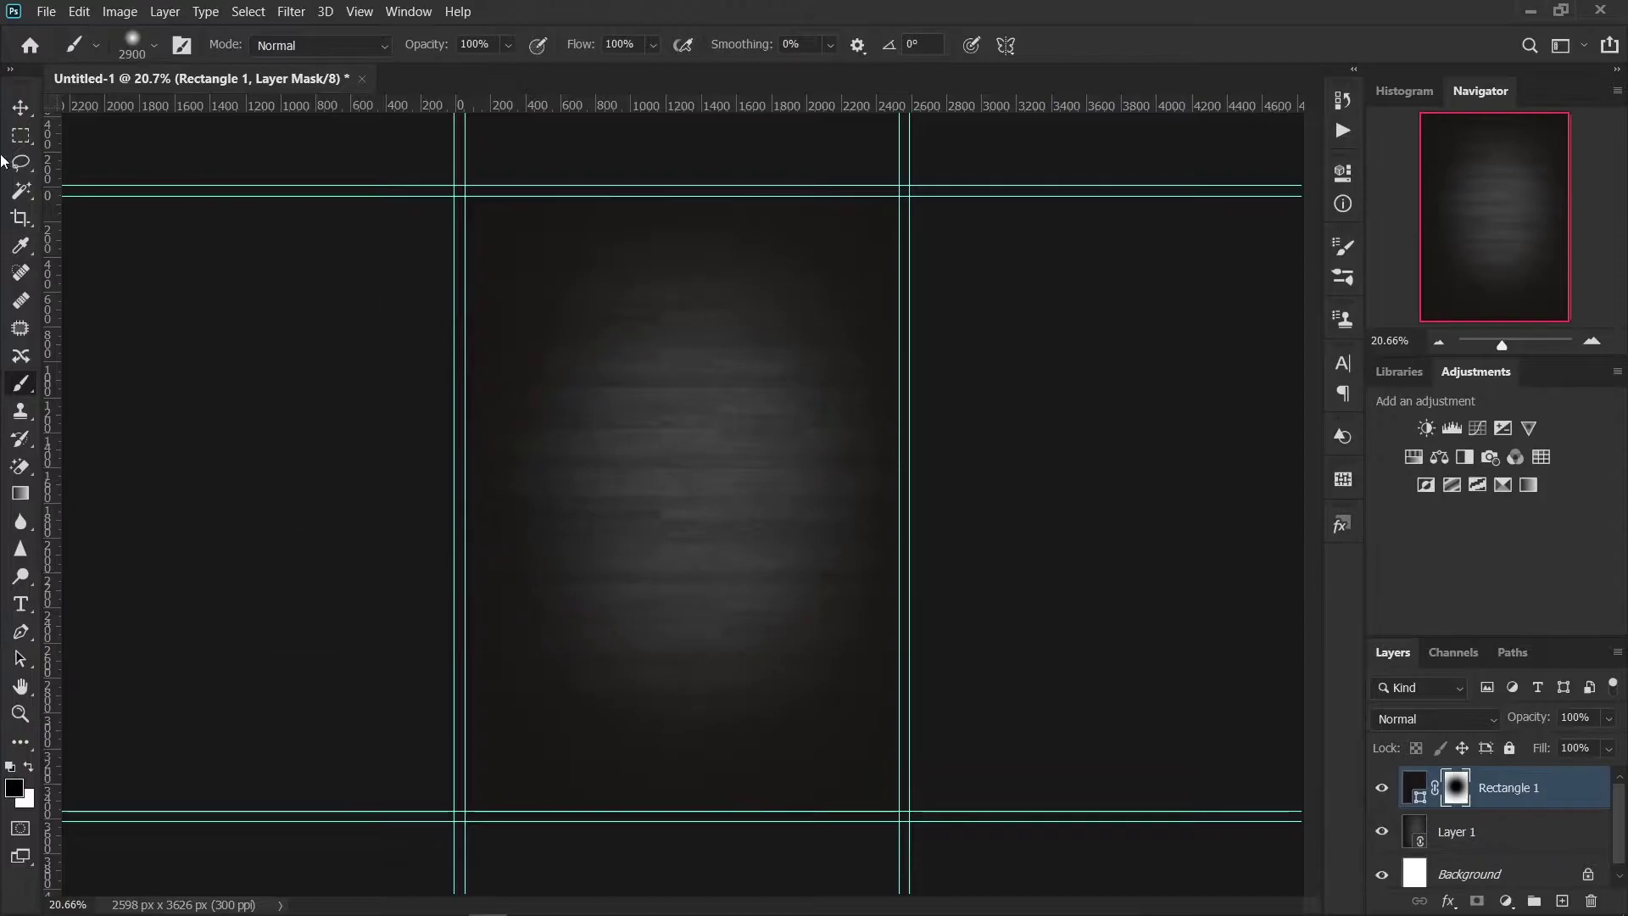
{"action": "left_click", "coordinate": [37, 102]}
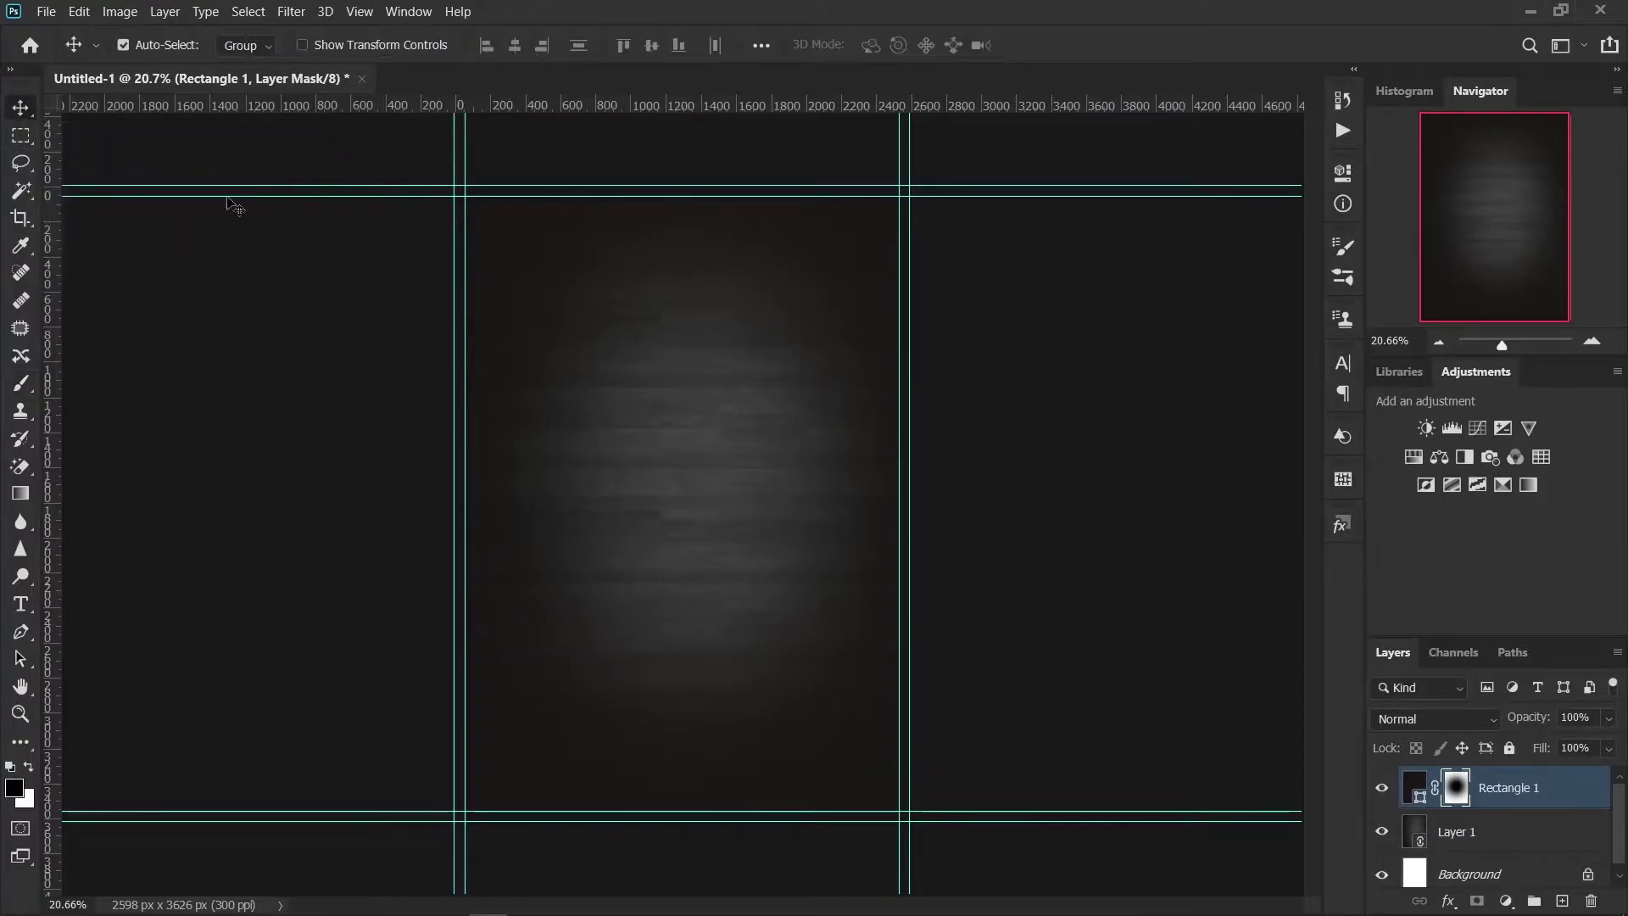
{"action": "left_click", "coordinate": [1172, 542]}
{"action": "left_click", "coordinate": [1560, 787]}
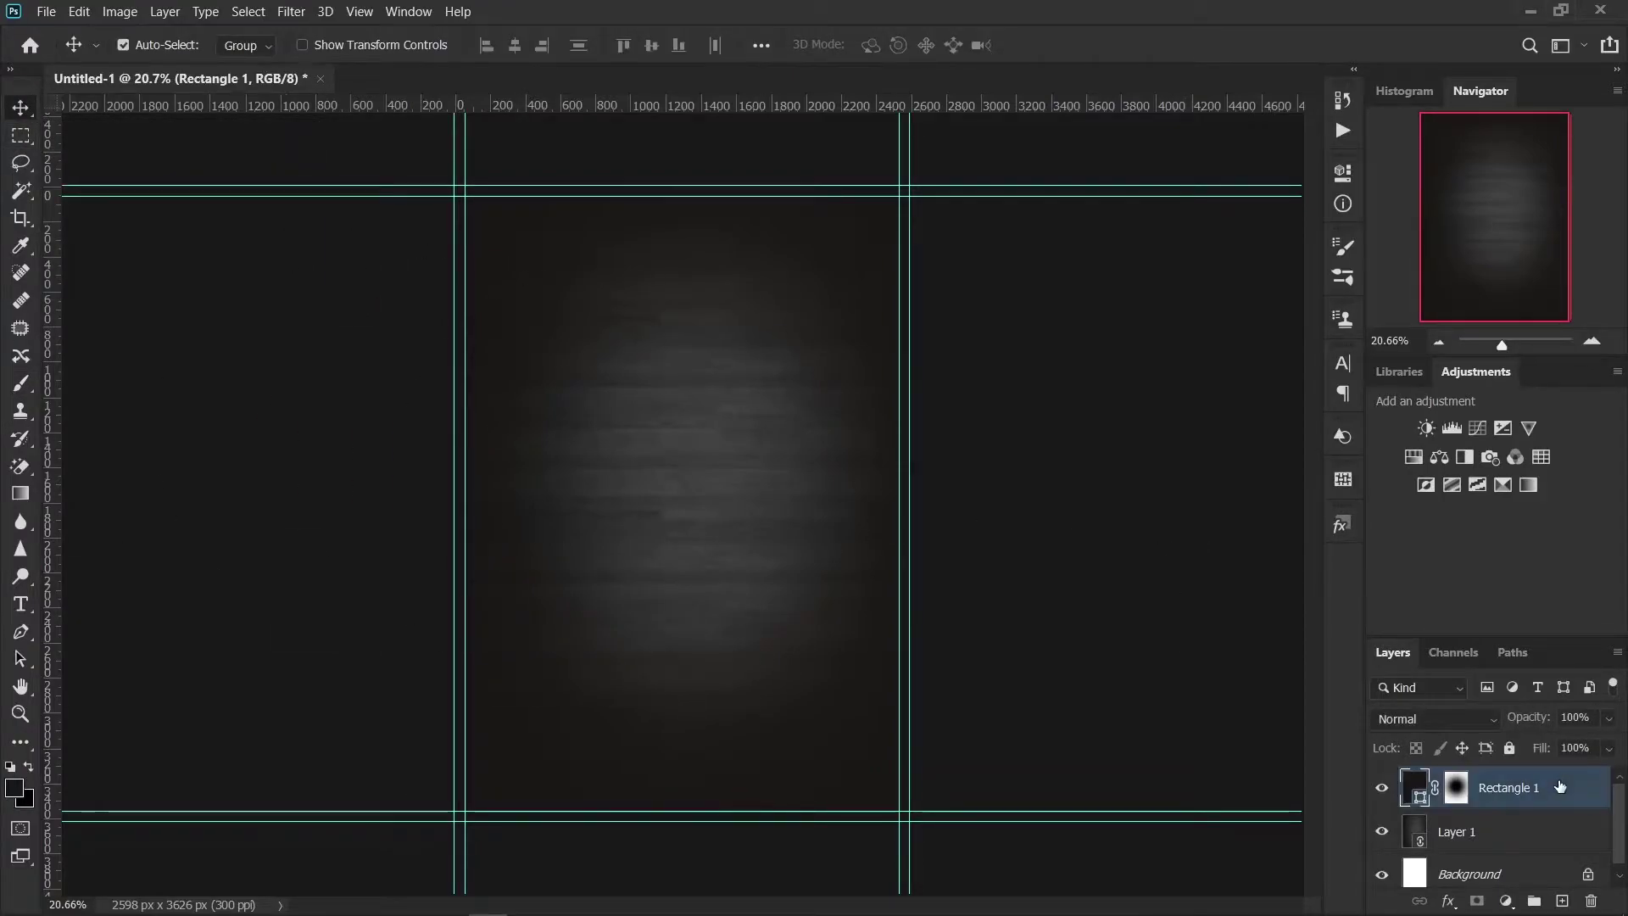
{"action": "left_click", "coordinate": [1561, 901]}
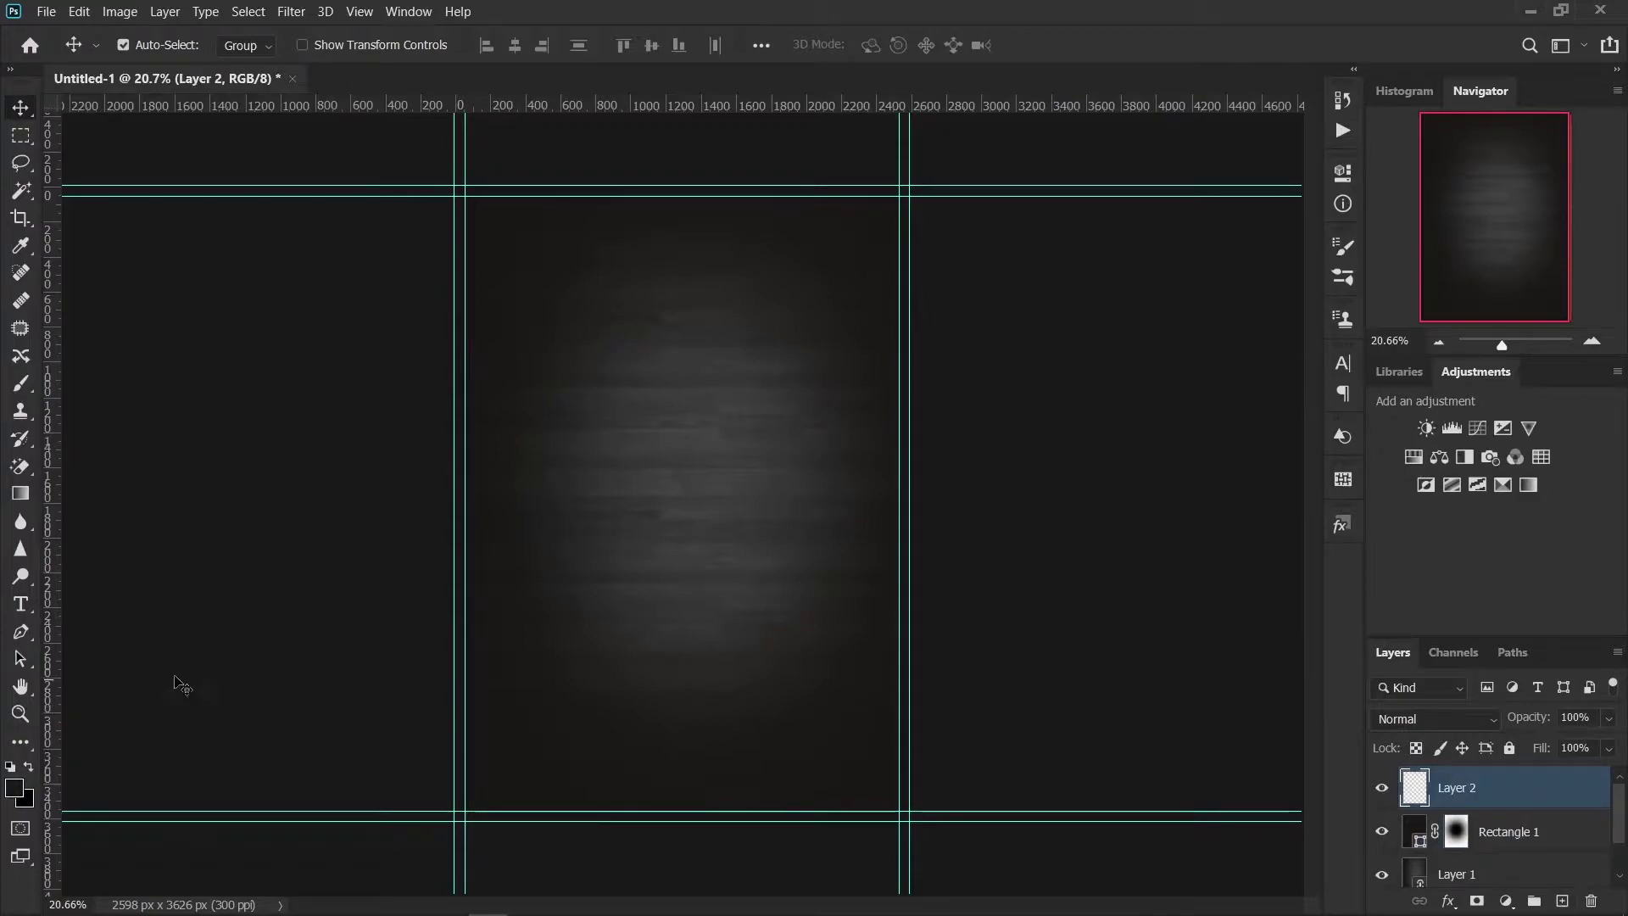
Step: Deselect Layer 2 and switch through the Rectangle, Pen and Move tools
{"action": "left_click", "coordinate": [330, 655]}
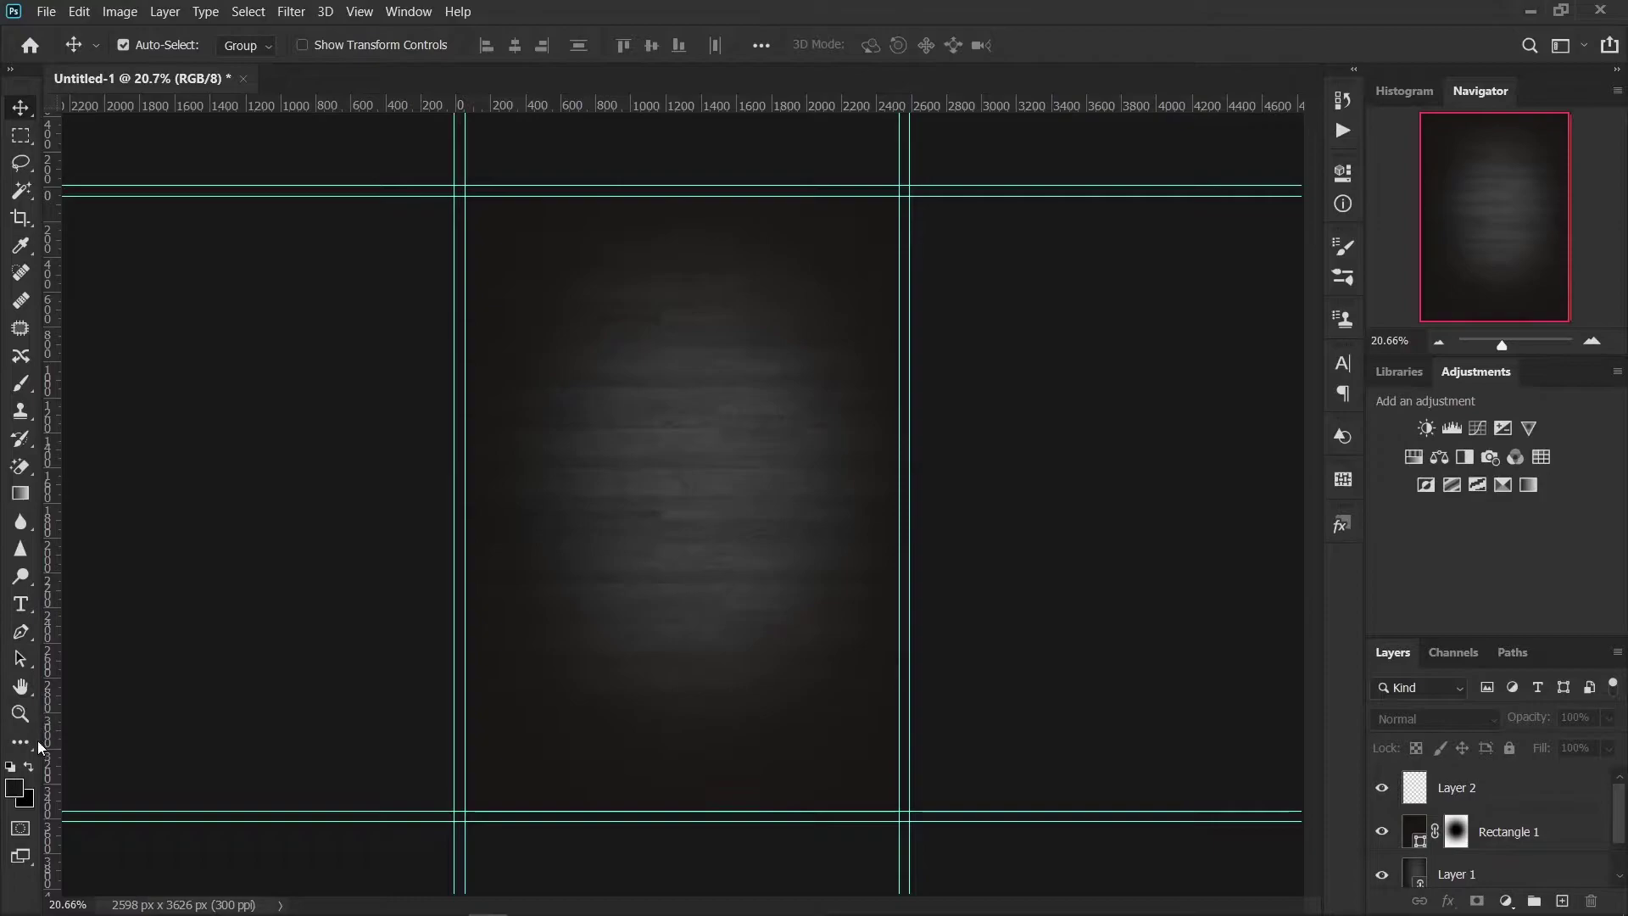
{"action": "key", "text": "u"}
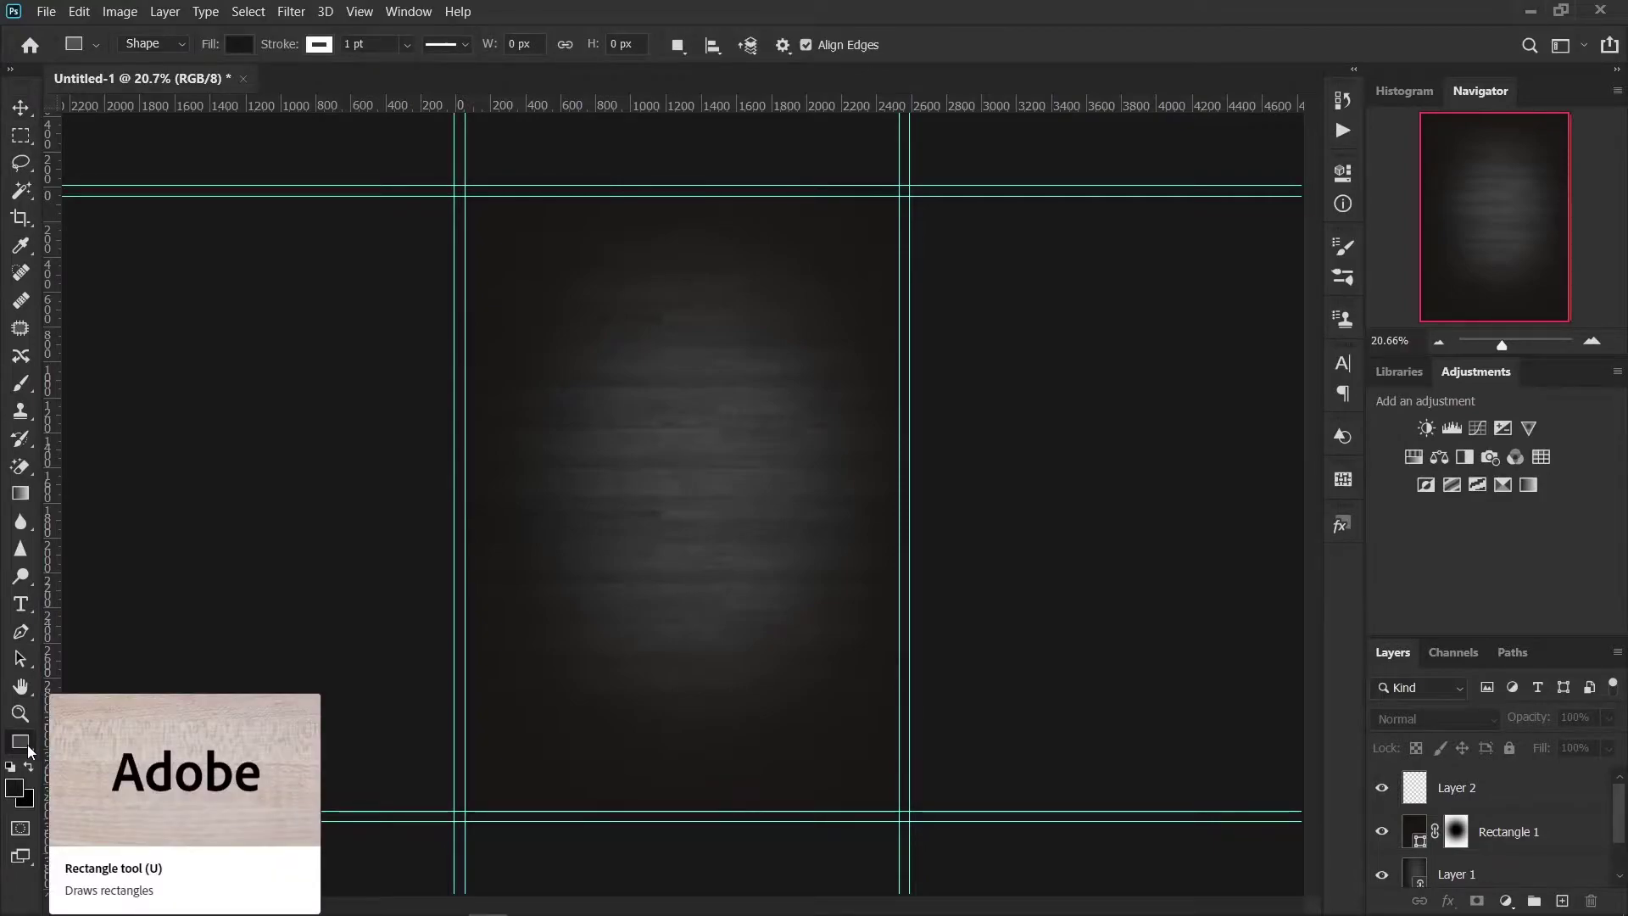
{"action": "left_click", "coordinate": [21, 632]}
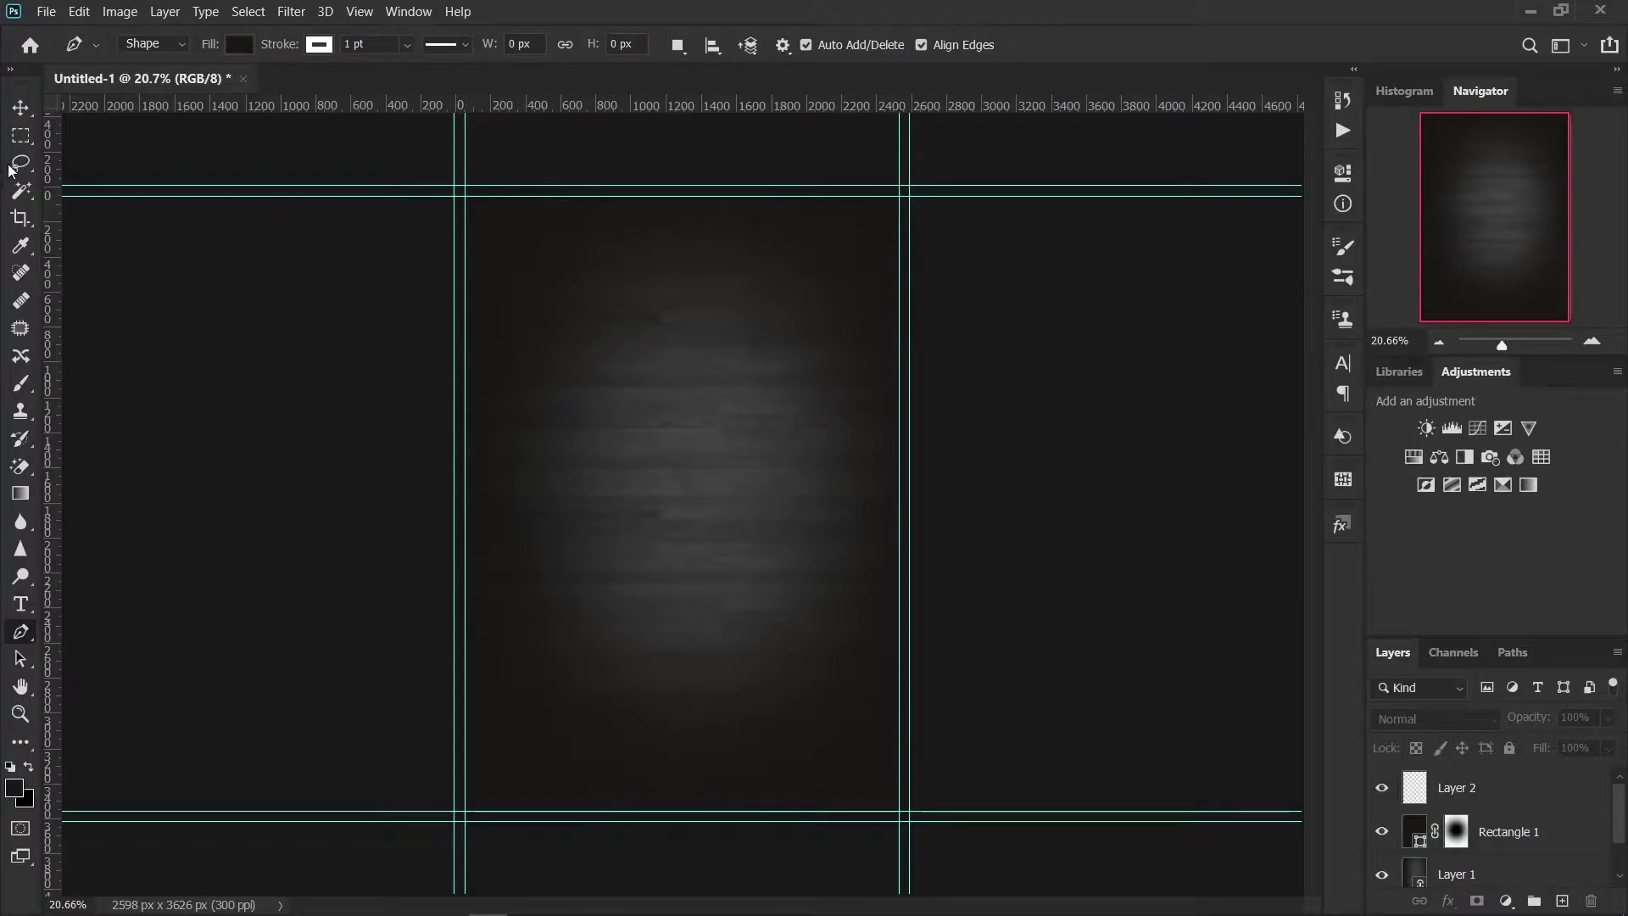
{"action": "key", "text": "v"}
{"action": "scroll", "coordinate": [1518, 831], "scroll_direction": "down", "scroll_amount": 2}
Step: Place centre guides crossing at X 1299 px and about Y 1813 px, then add a new layer
{"action": "left_click", "coordinate": [1507, 865]}
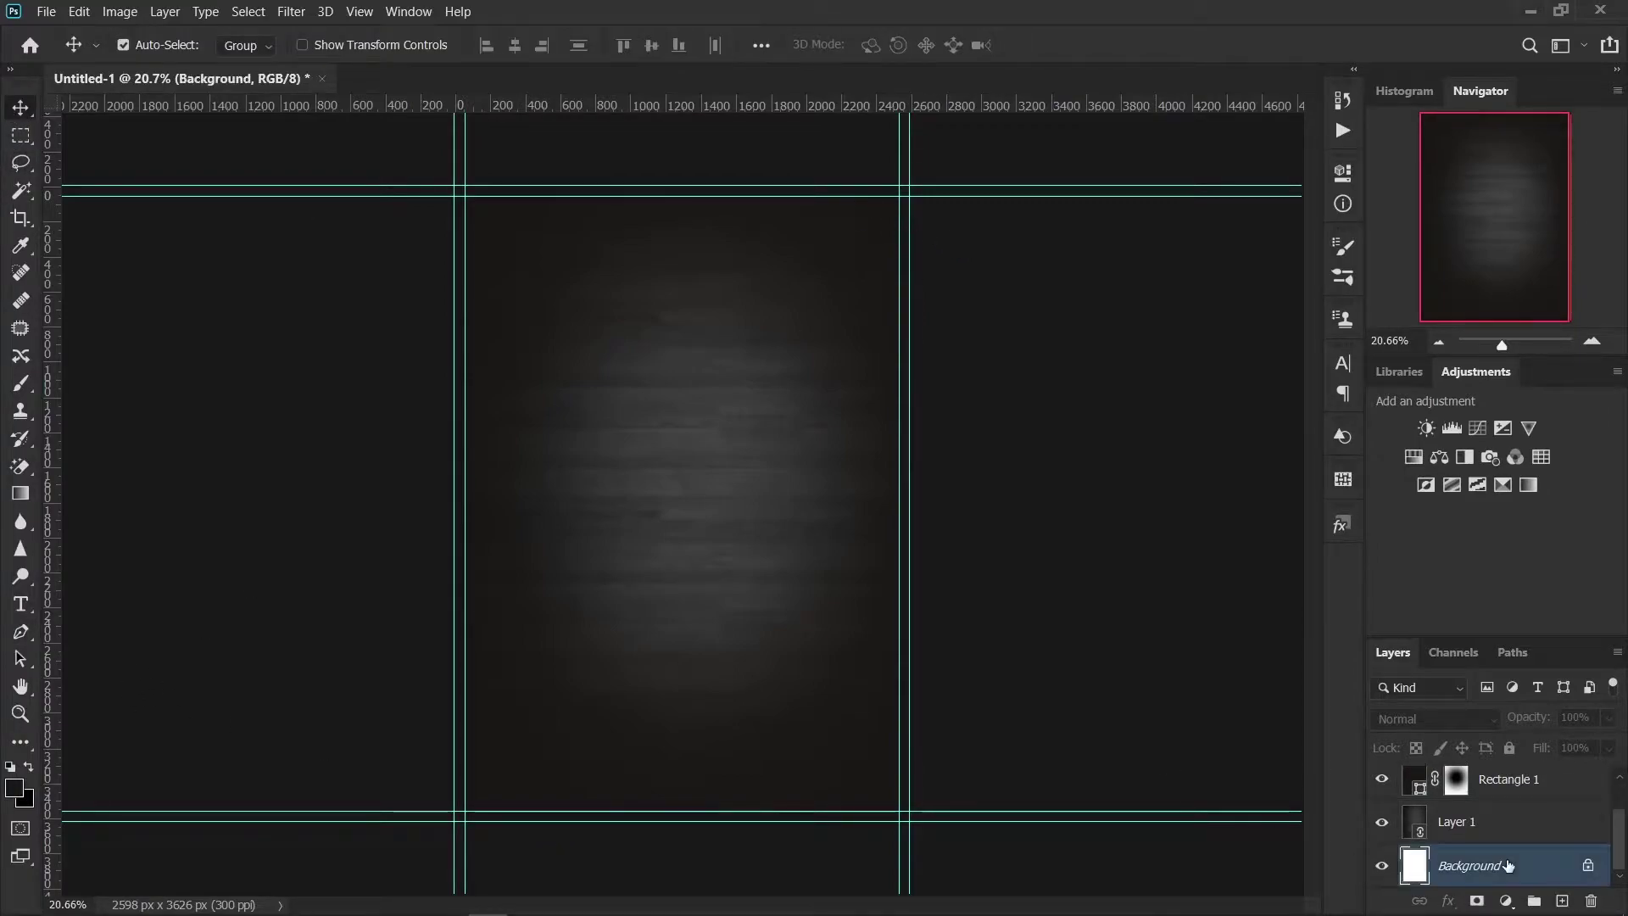
{"action": "key", "text": "ctrl+a"}
{"action": "key", "text": "ctrl+t"}
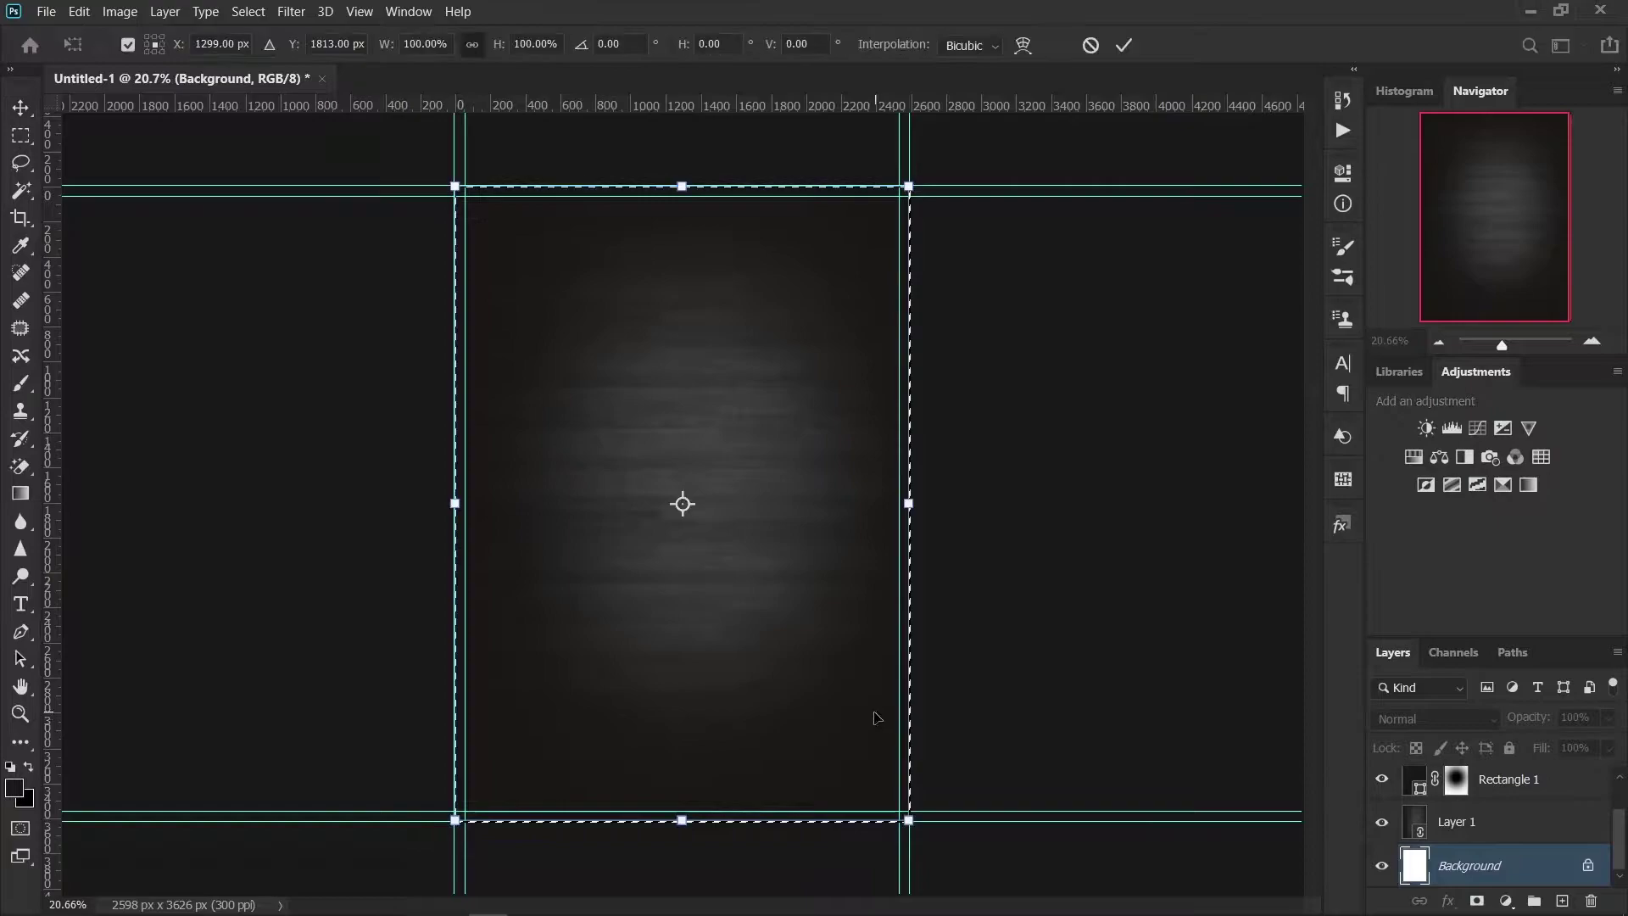
{"action": "left_click_drag", "start_coordinate": [56, 572], "coordinate": [691, 590]}
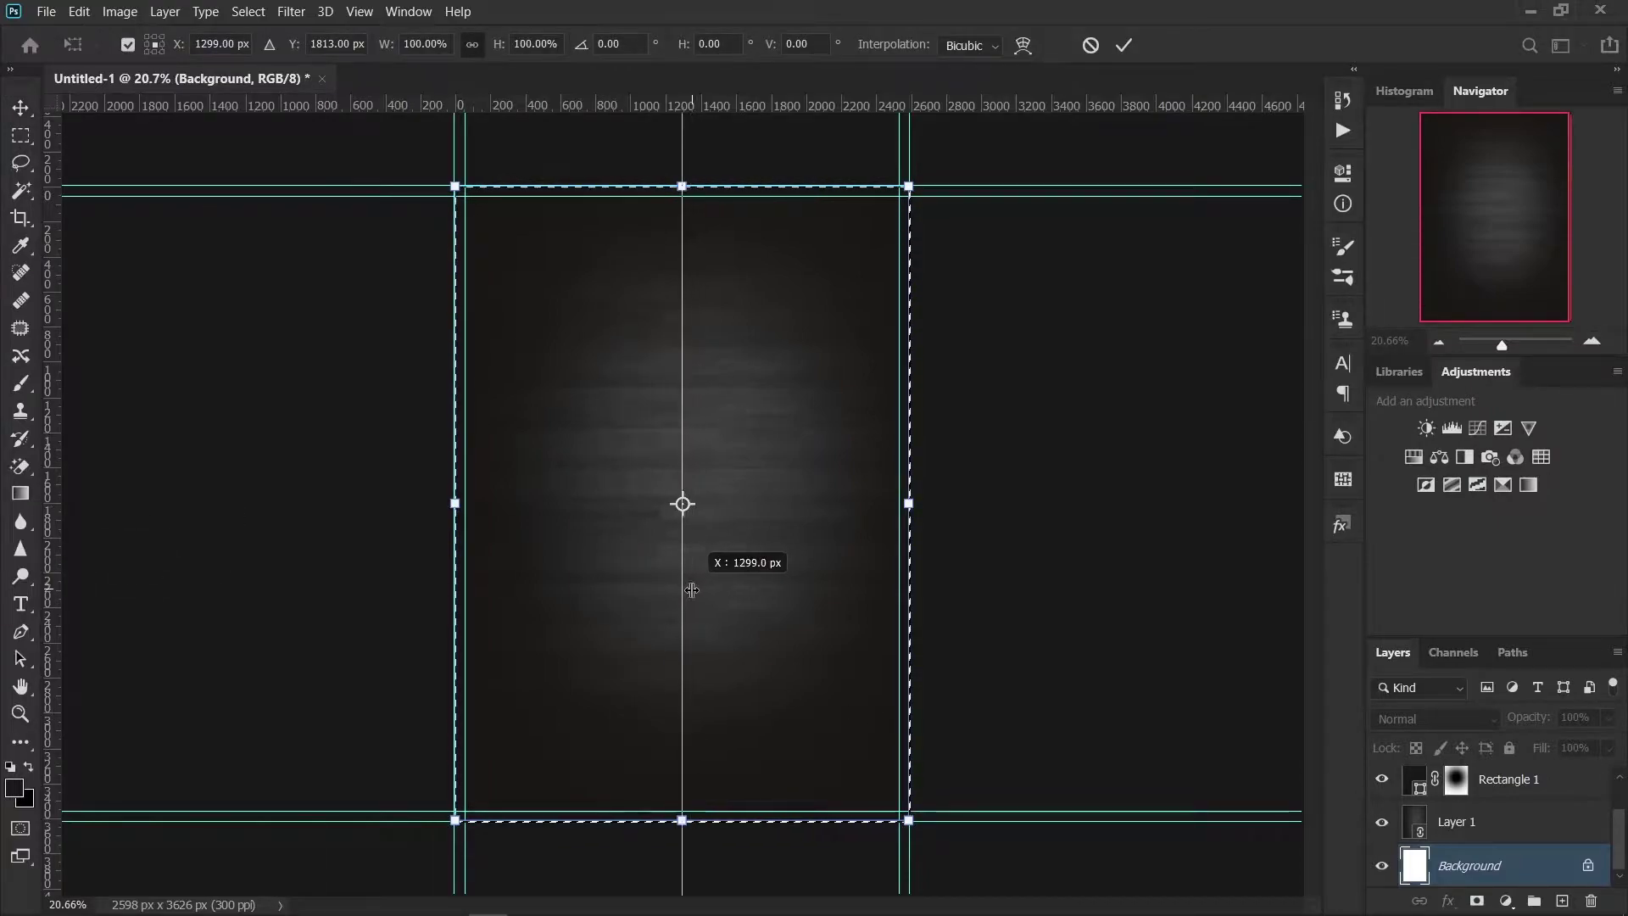
{"action": "left_click_drag", "start_coordinate": [788, 107], "coordinate": [771, 503]}
{"action": "left_click", "coordinate": [1123, 45]}
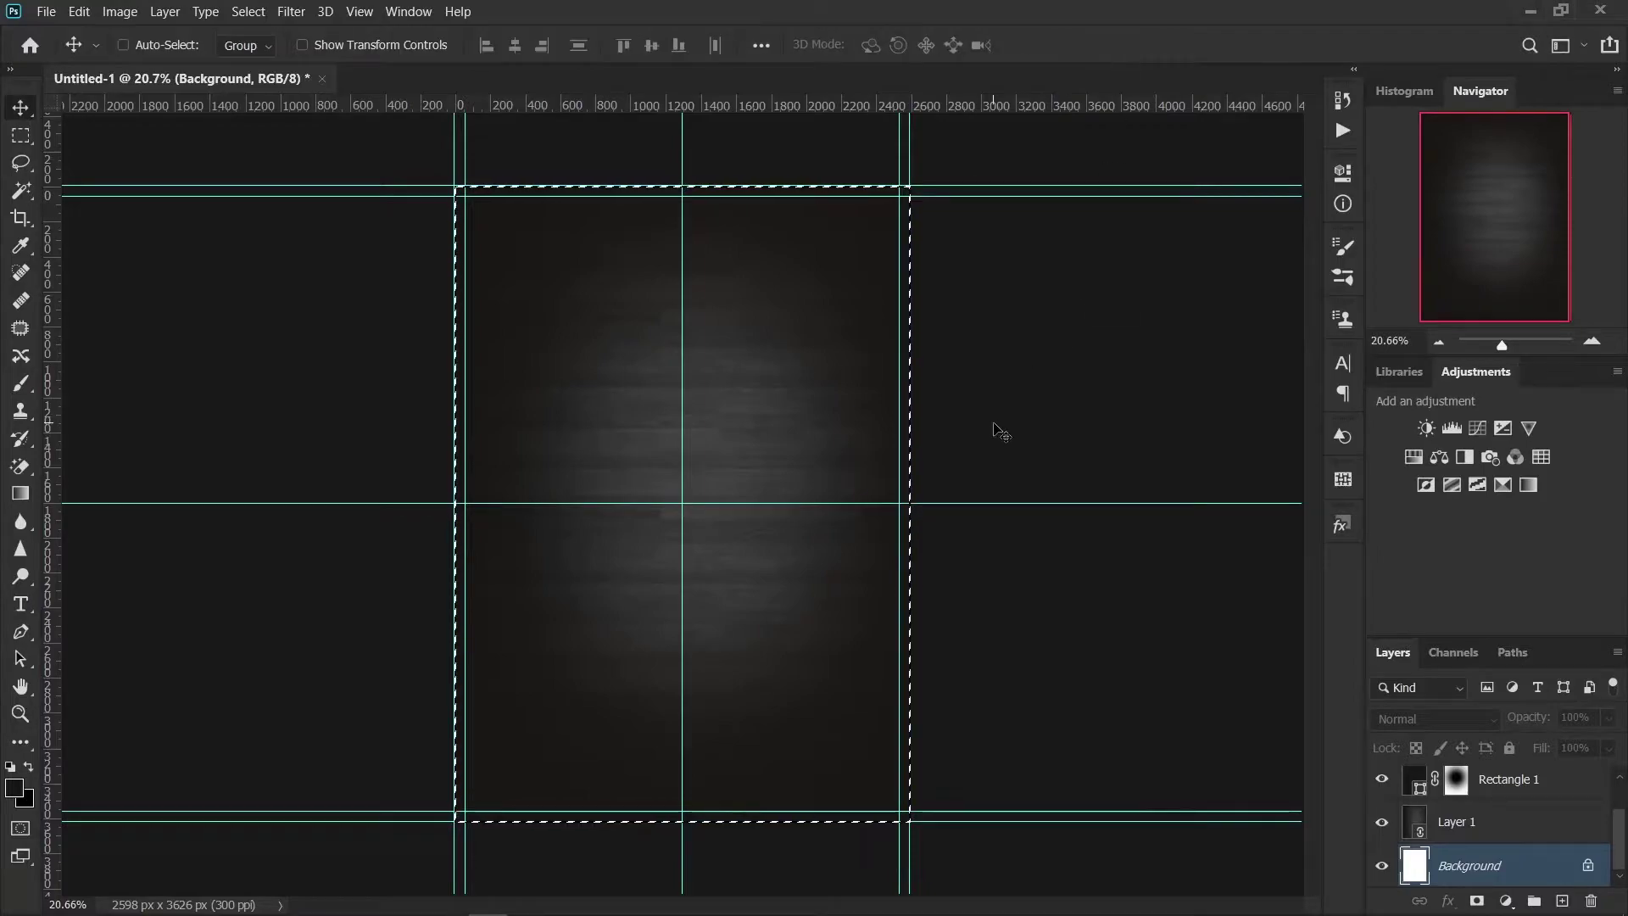
{"action": "key", "text": "ctrl+d"}
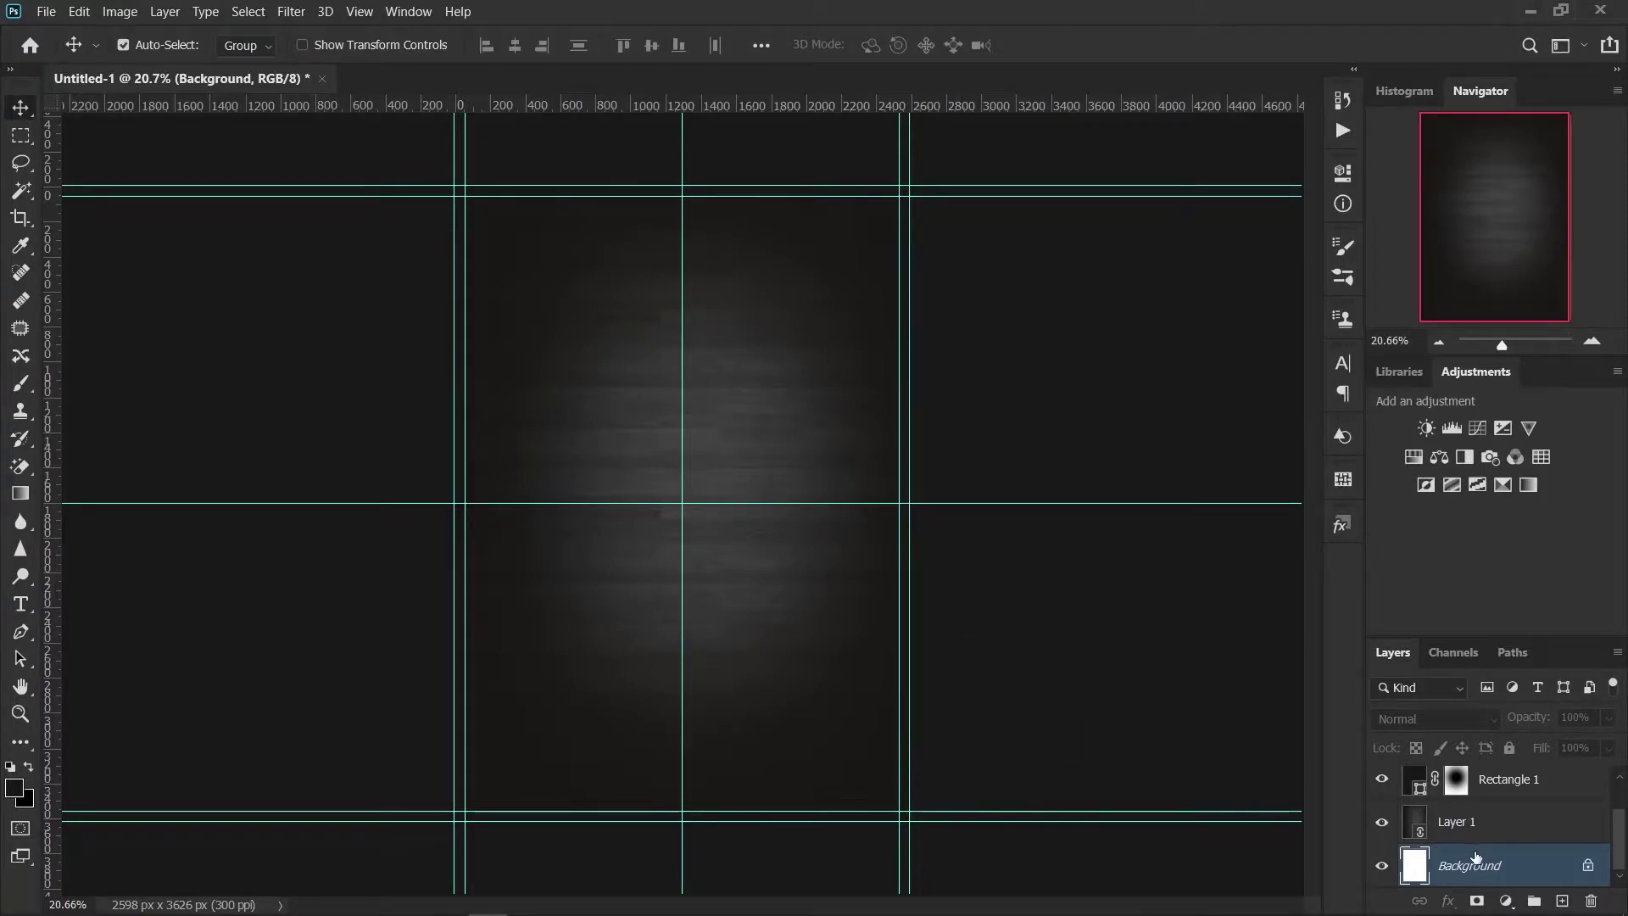
{"action": "left_click", "coordinate": [1526, 788]}
{"action": "key", "text": "ctrl+shift+alt+n"}
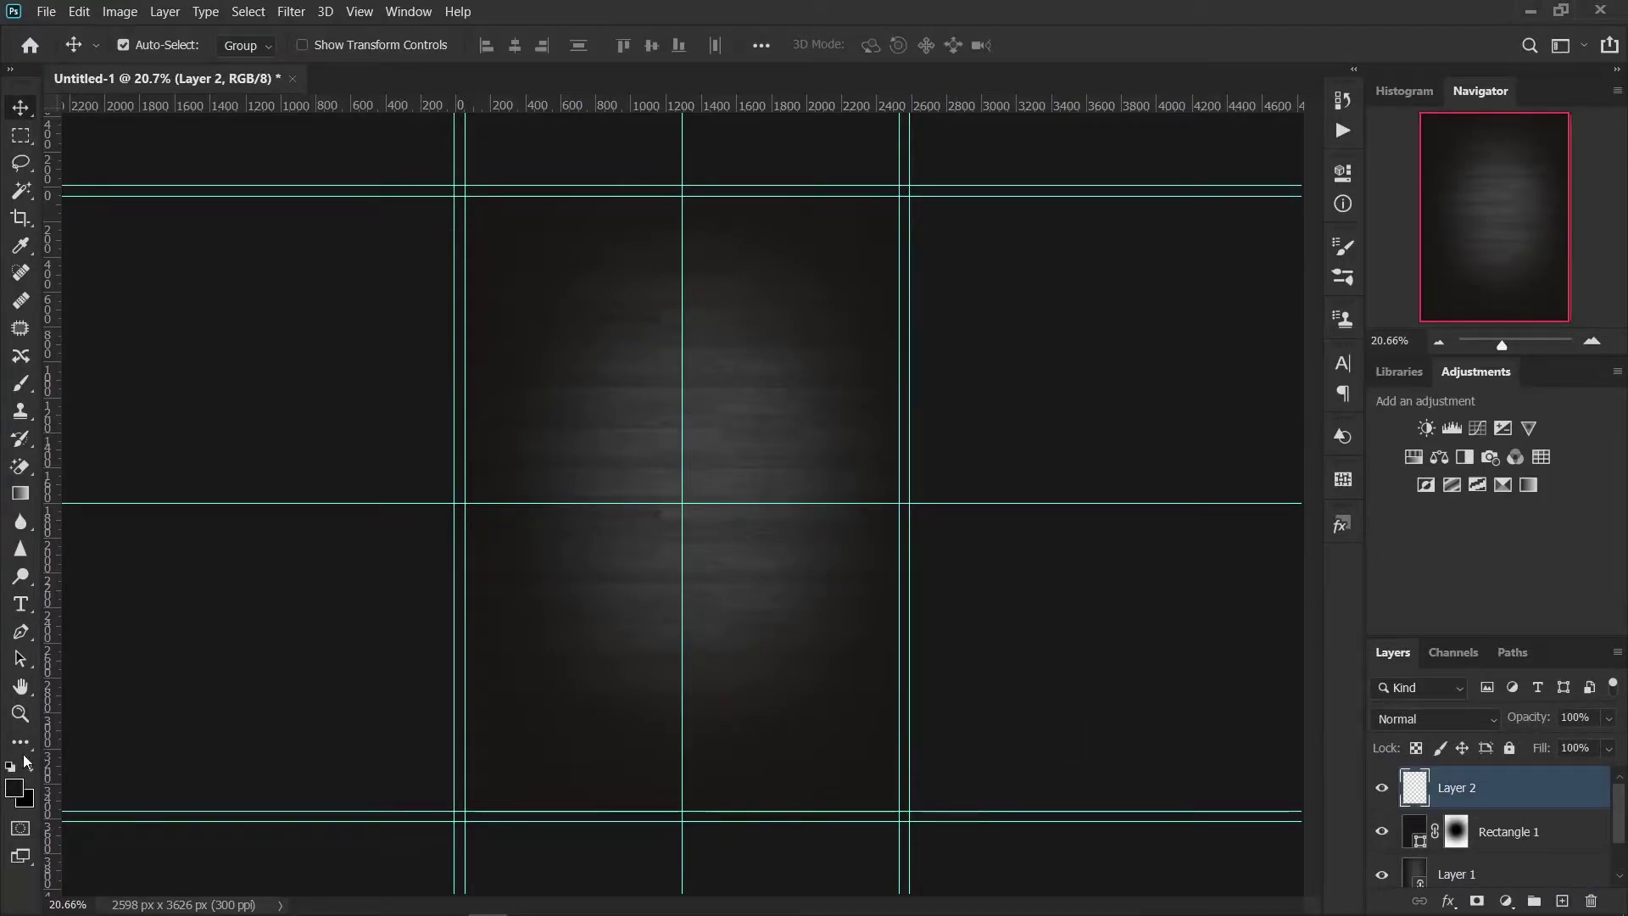
Step: Start the pen wave at the bottom-left corner with a curve point on the centre guide, fill none
{"action": "left_click", "coordinate": [22, 640]}
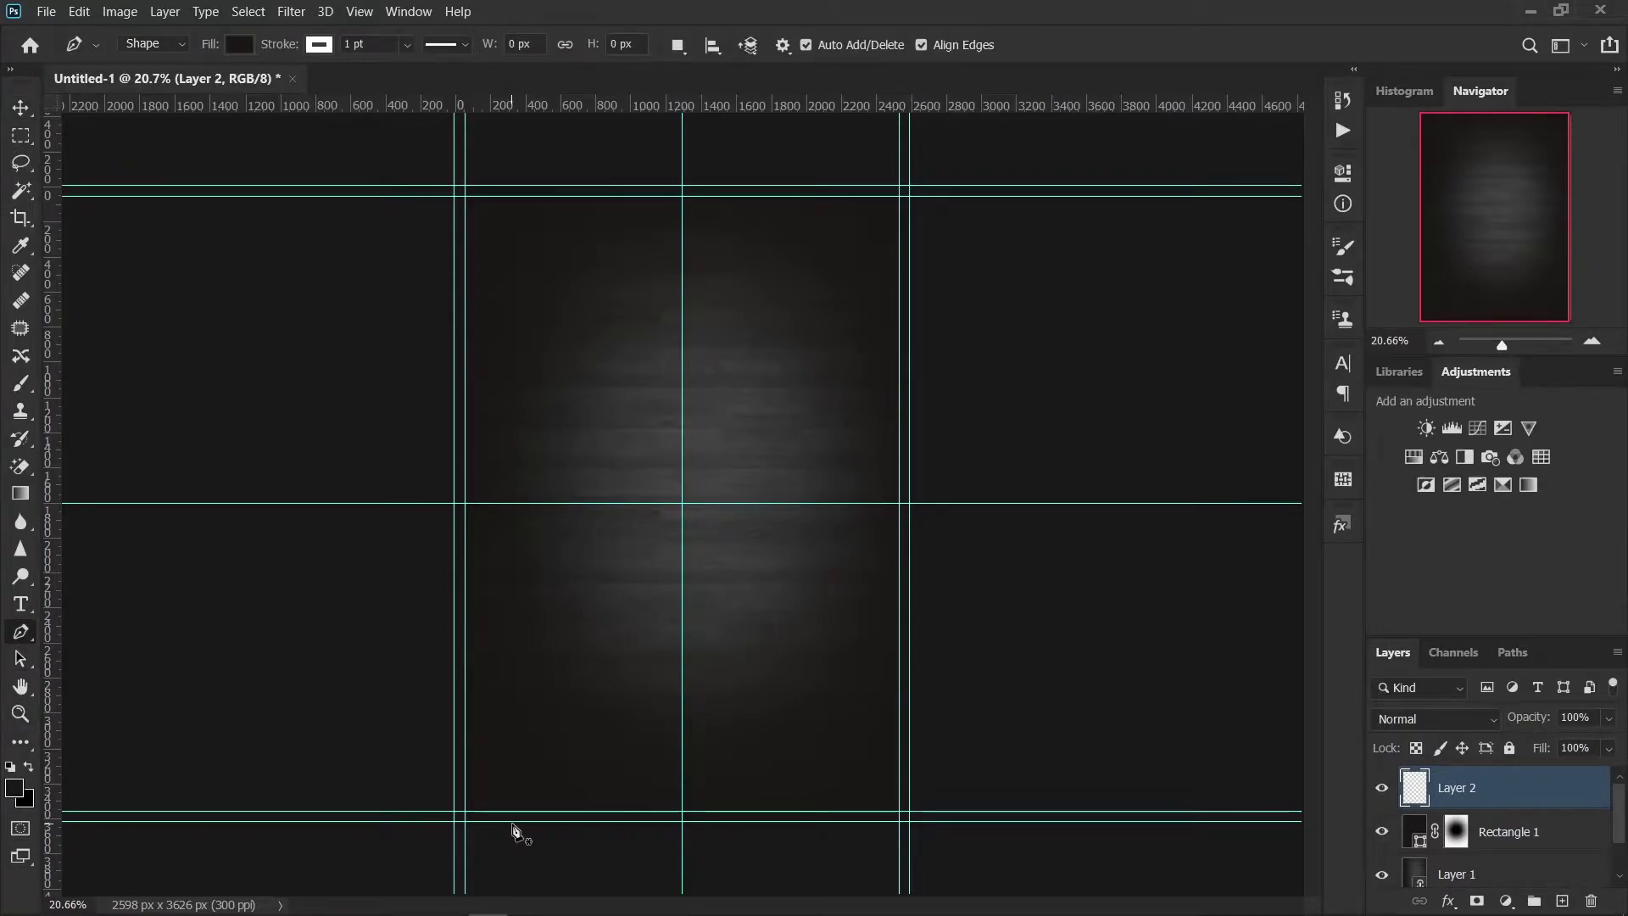
{"action": "left_click", "coordinate": [510, 822]}
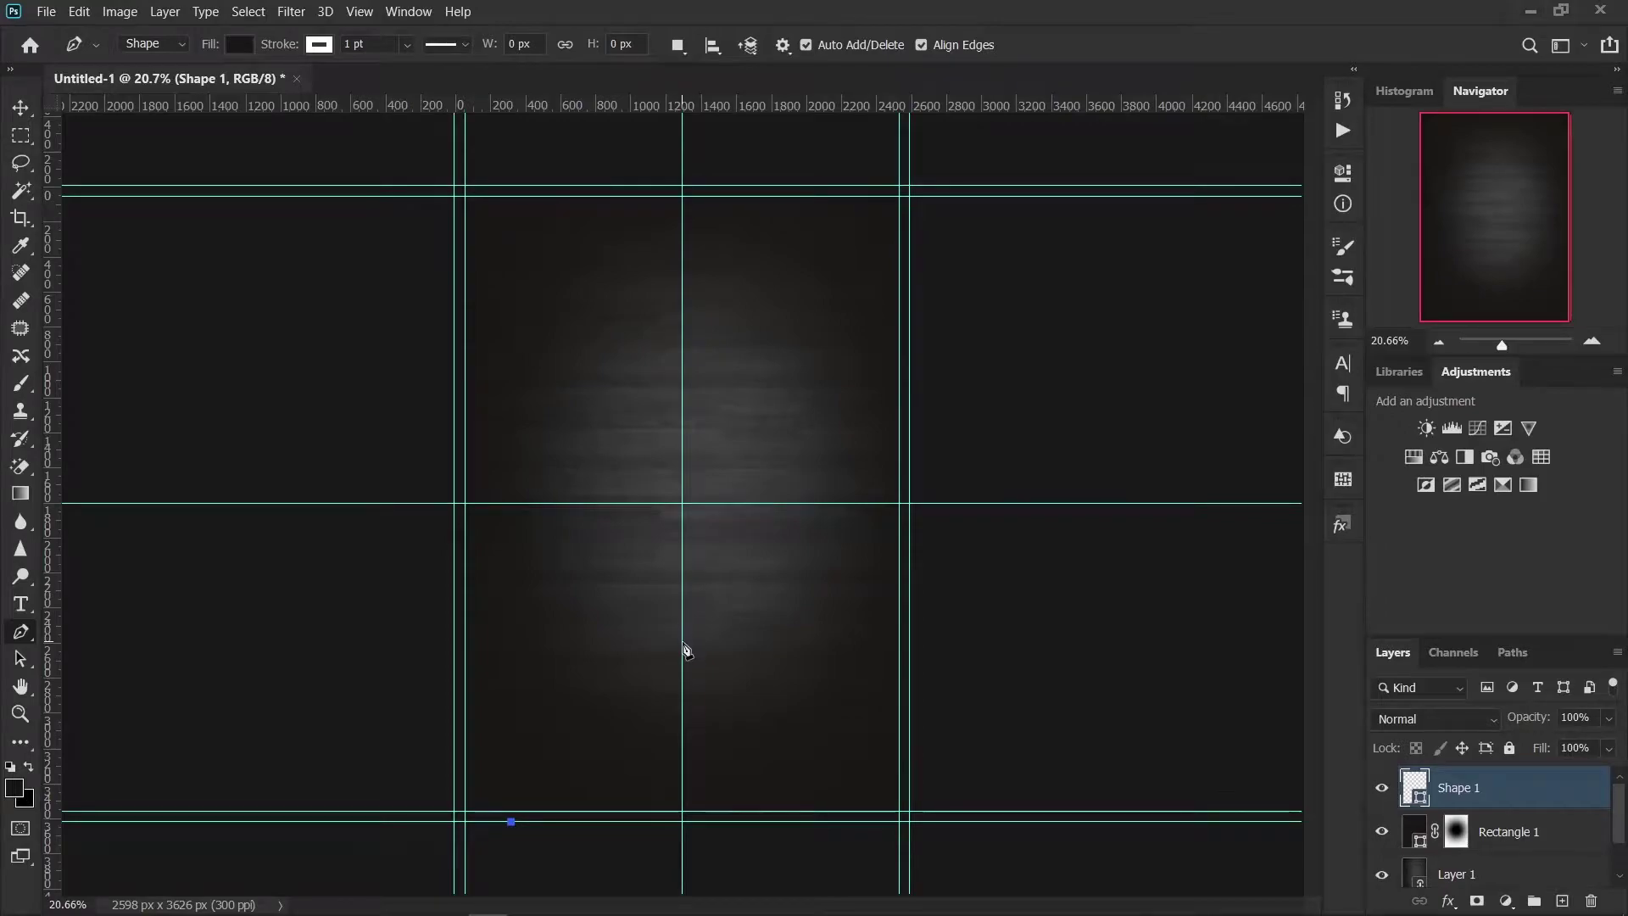
{"action": "mouse_move", "coordinate": [683, 640]}
{"action": "left_mouse_down"}
{"action": "mouse_move", "coordinate": [852, 641]}
{"action": "mouse_move", "coordinate": [816, 640]}
{"action": "left_mouse_up"}
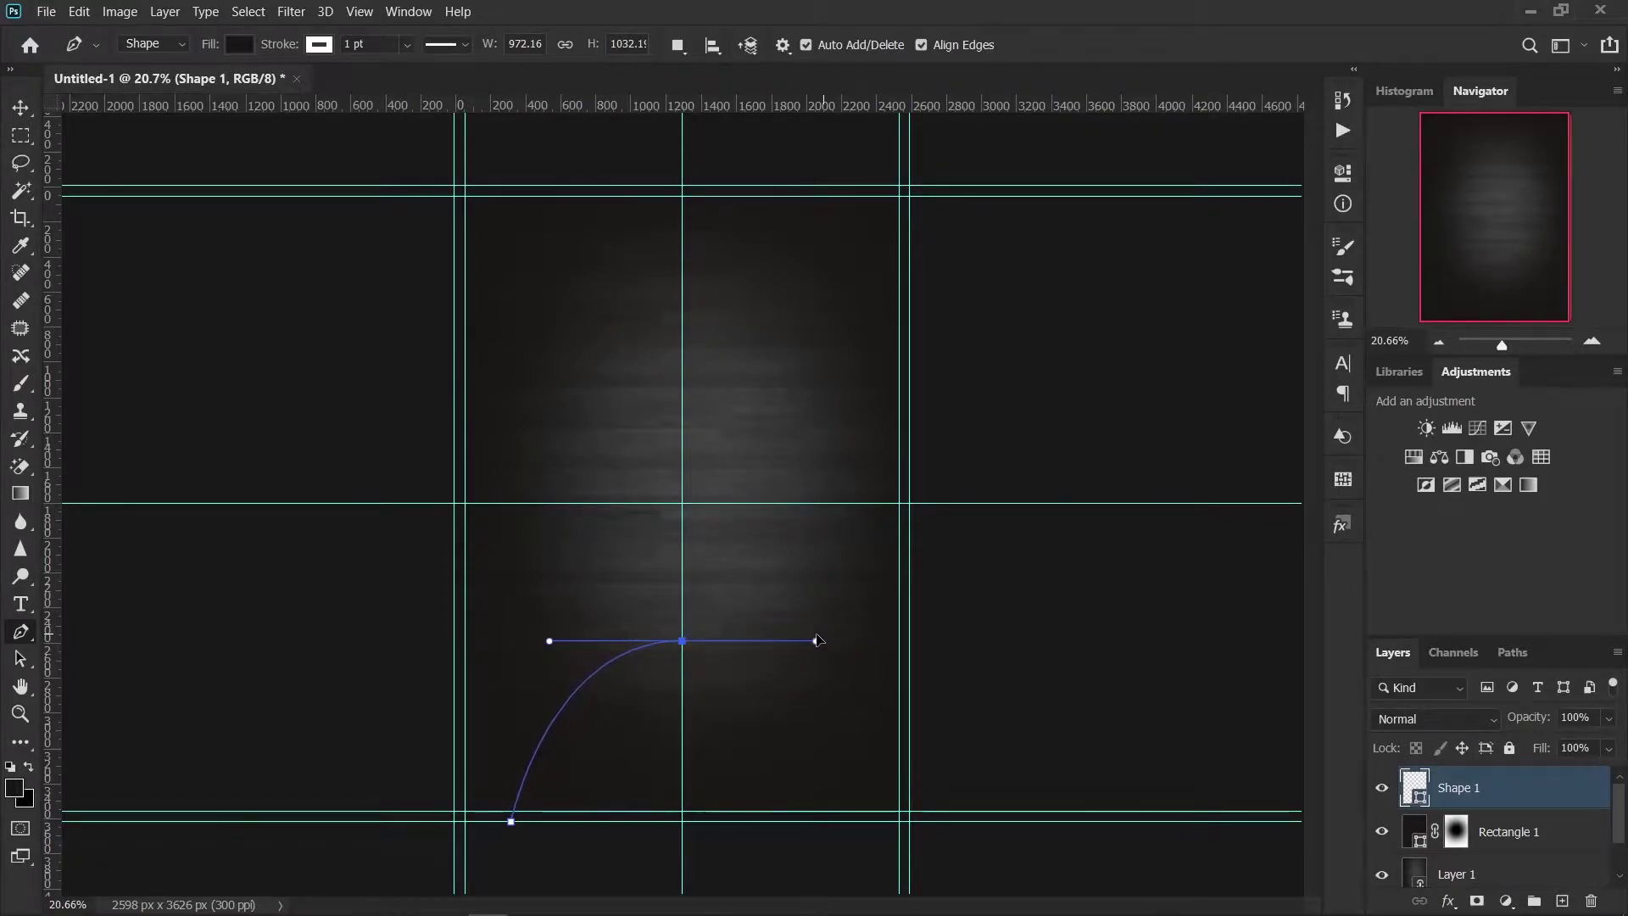
{"action": "left_click_drag", "start_coordinate": [816, 640], "coordinate": [815, 641]}
{"action": "left_click", "coordinate": [239, 44]}
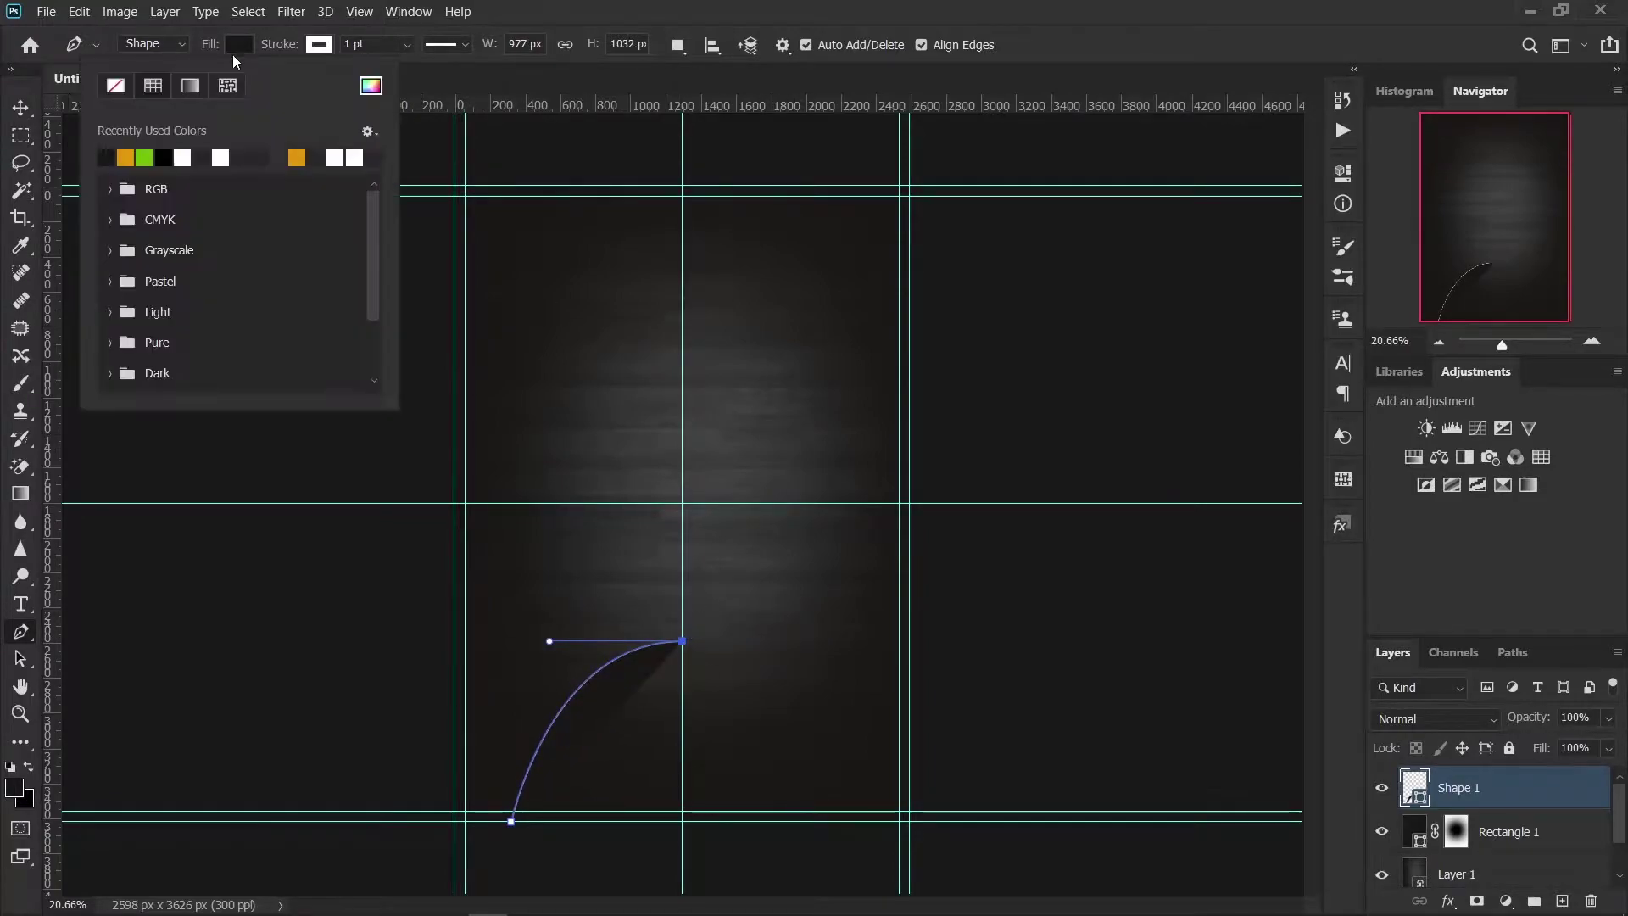
{"action": "left_click", "coordinate": [115, 85]}
{"action": "left_click", "coordinate": [1107, 68]}
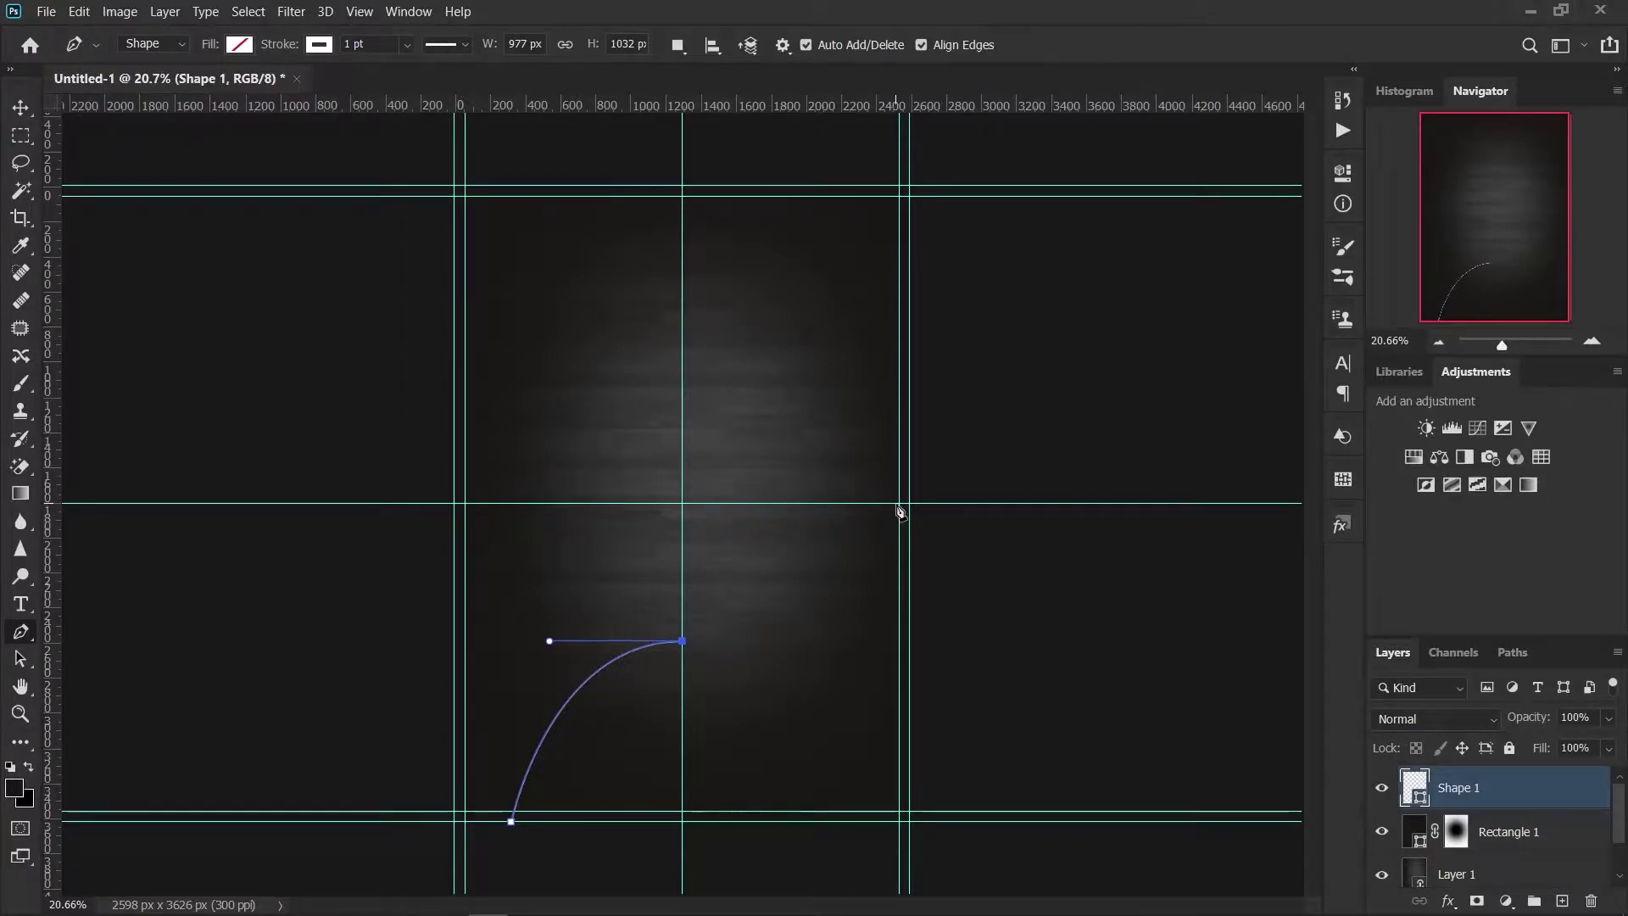
Step: Close the wave path along the right and bottom edges and fill it orange
{"action": "left_click_drag", "start_coordinate": [934, 504], "coordinate": [1071, 504]}
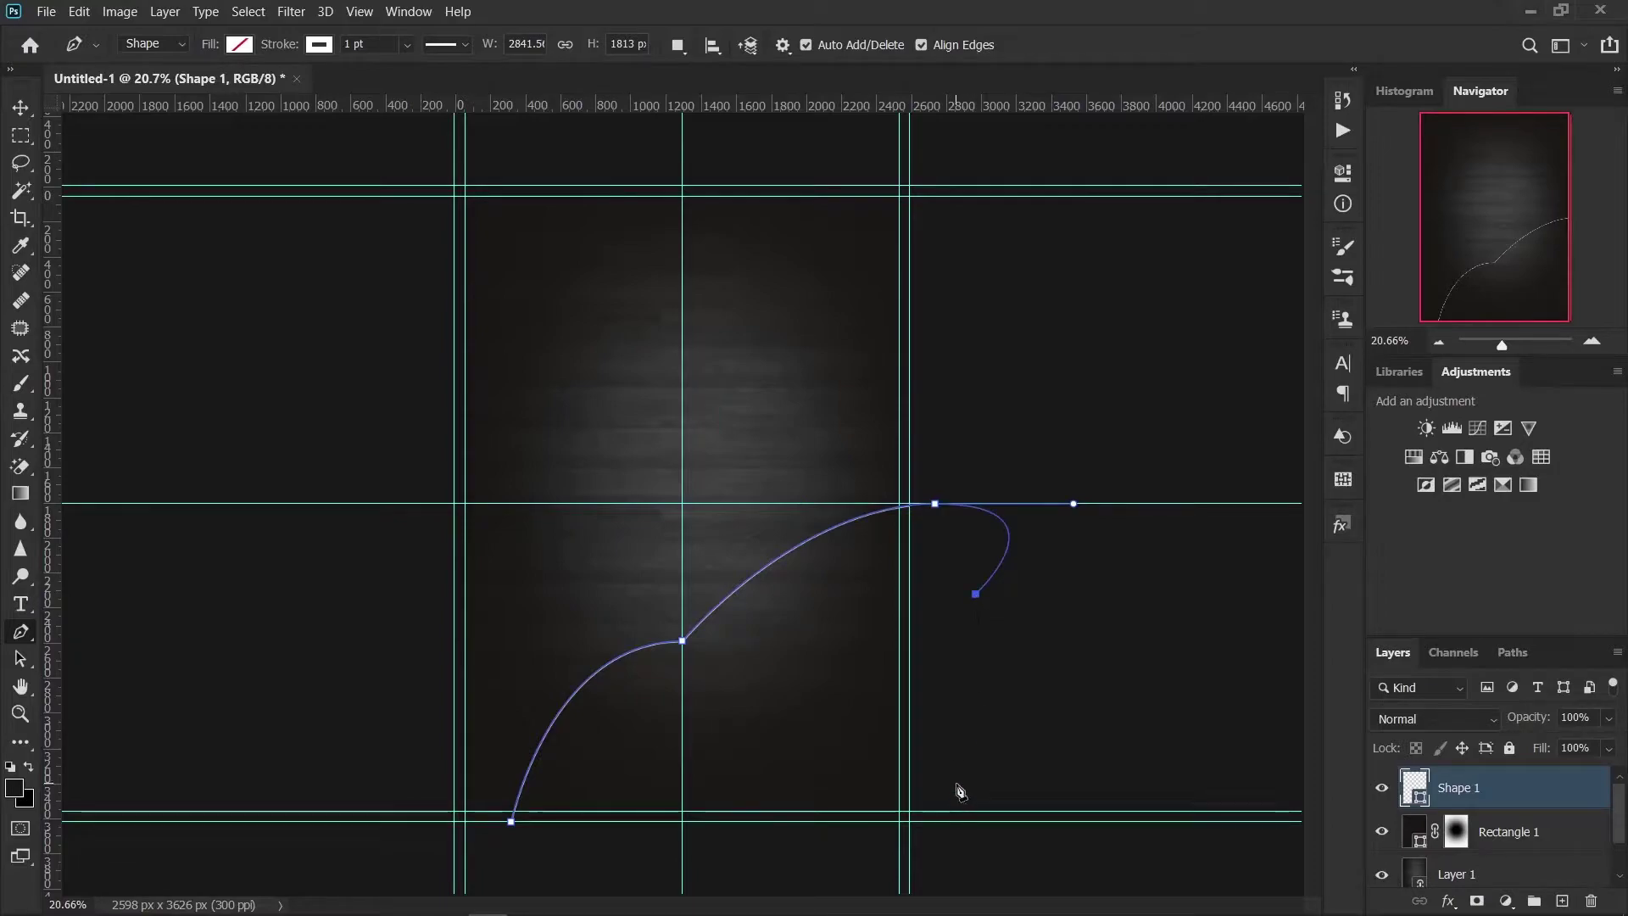
{"action": "left_click", "coordinate": [936, 504], "text": "alt"}
{"action": "left_click", "coordinate": [940, 755]}
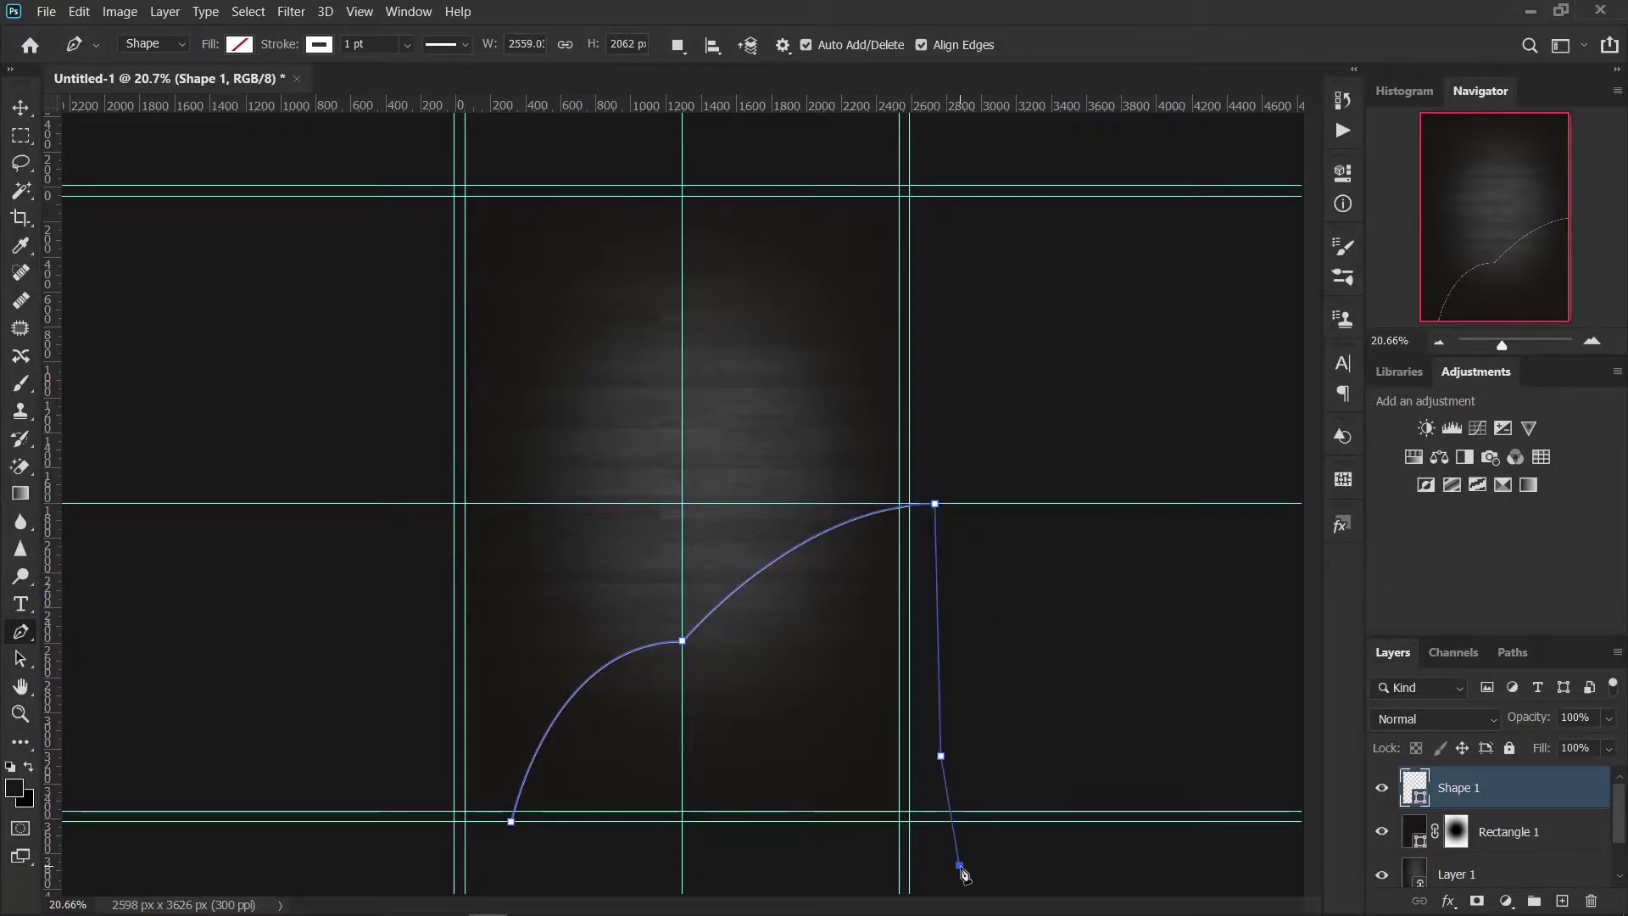
{"action": "left_click", "coordinate": [959, 864]}
{"action": "left_click", "coordinate": [772, 869]}
{"action": "left_click", "coordinate": [594, 866]}
{"action": "left_click", "coordinate": [511, 821]}
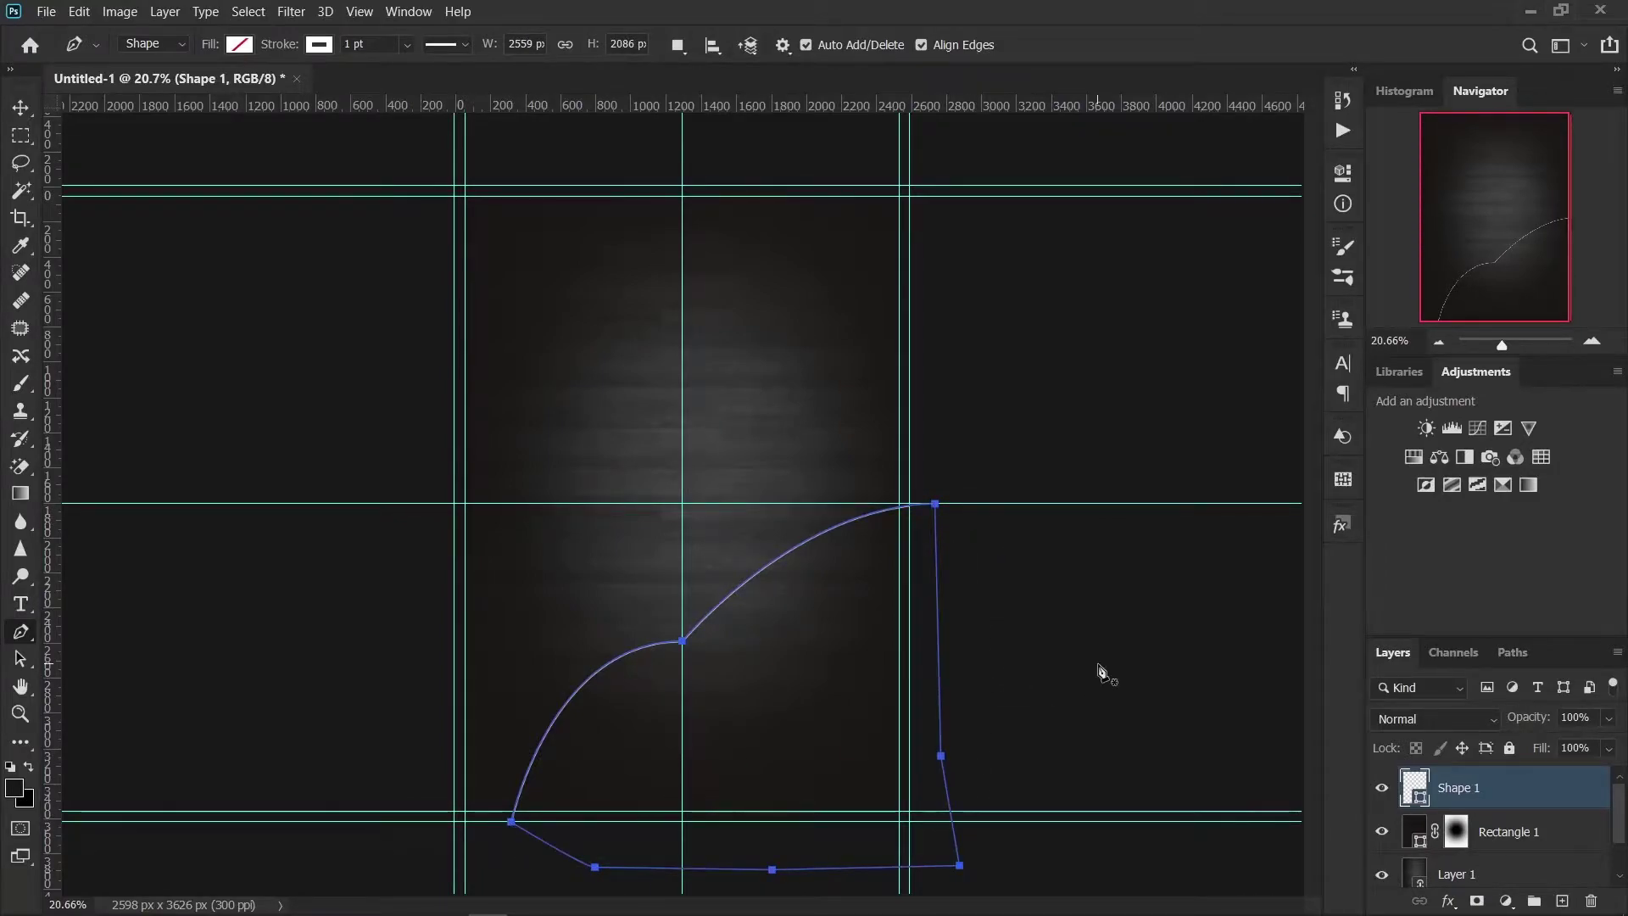
{"action": "left_click", "coordinate": [239, 44]}
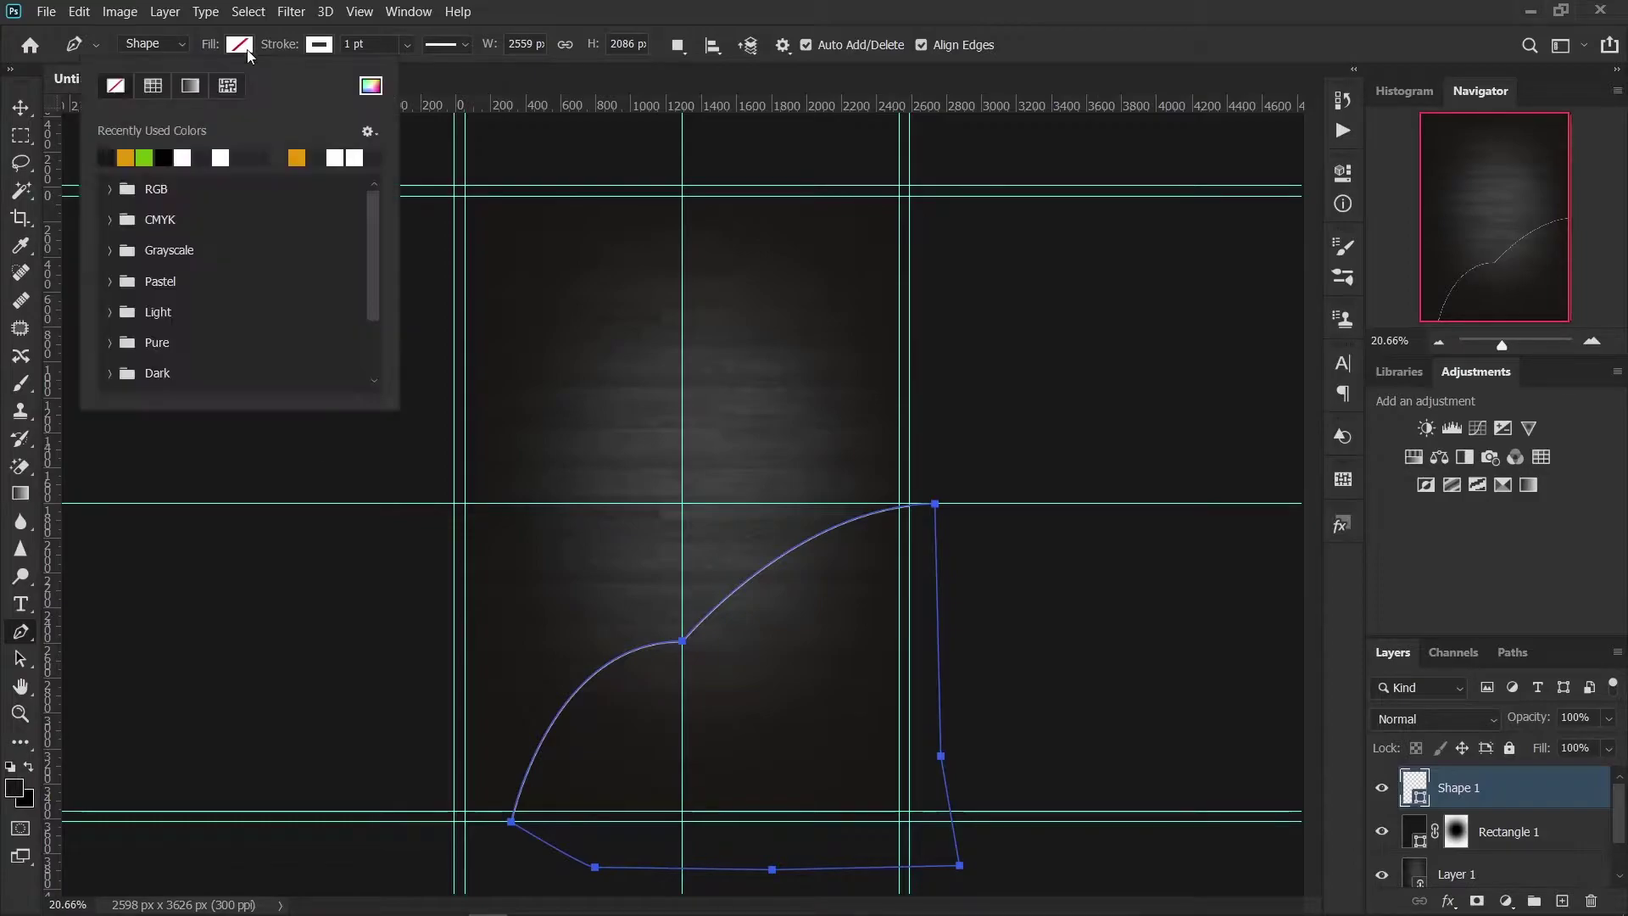
{"action": "left_click", "coordinate": [125, 157]}
Step: Add anchor points to the wave outline and pull a curve handle from the top-right corner
{"action": "key", "text": "Return"}
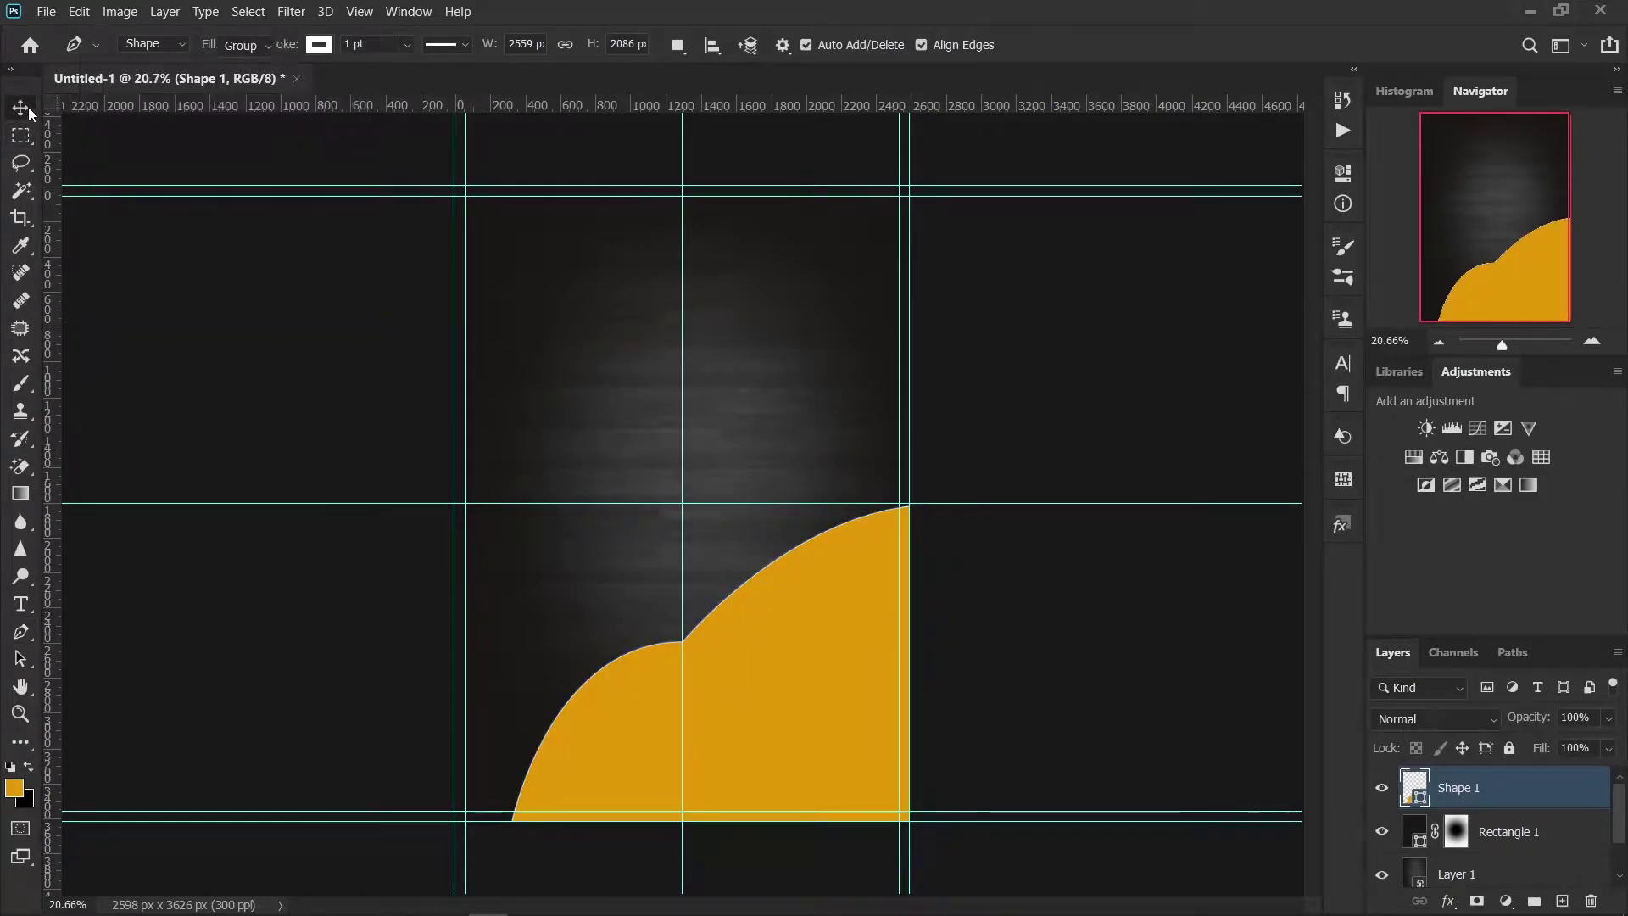
{"action": "left_click", "coordinate": [28, 107]}
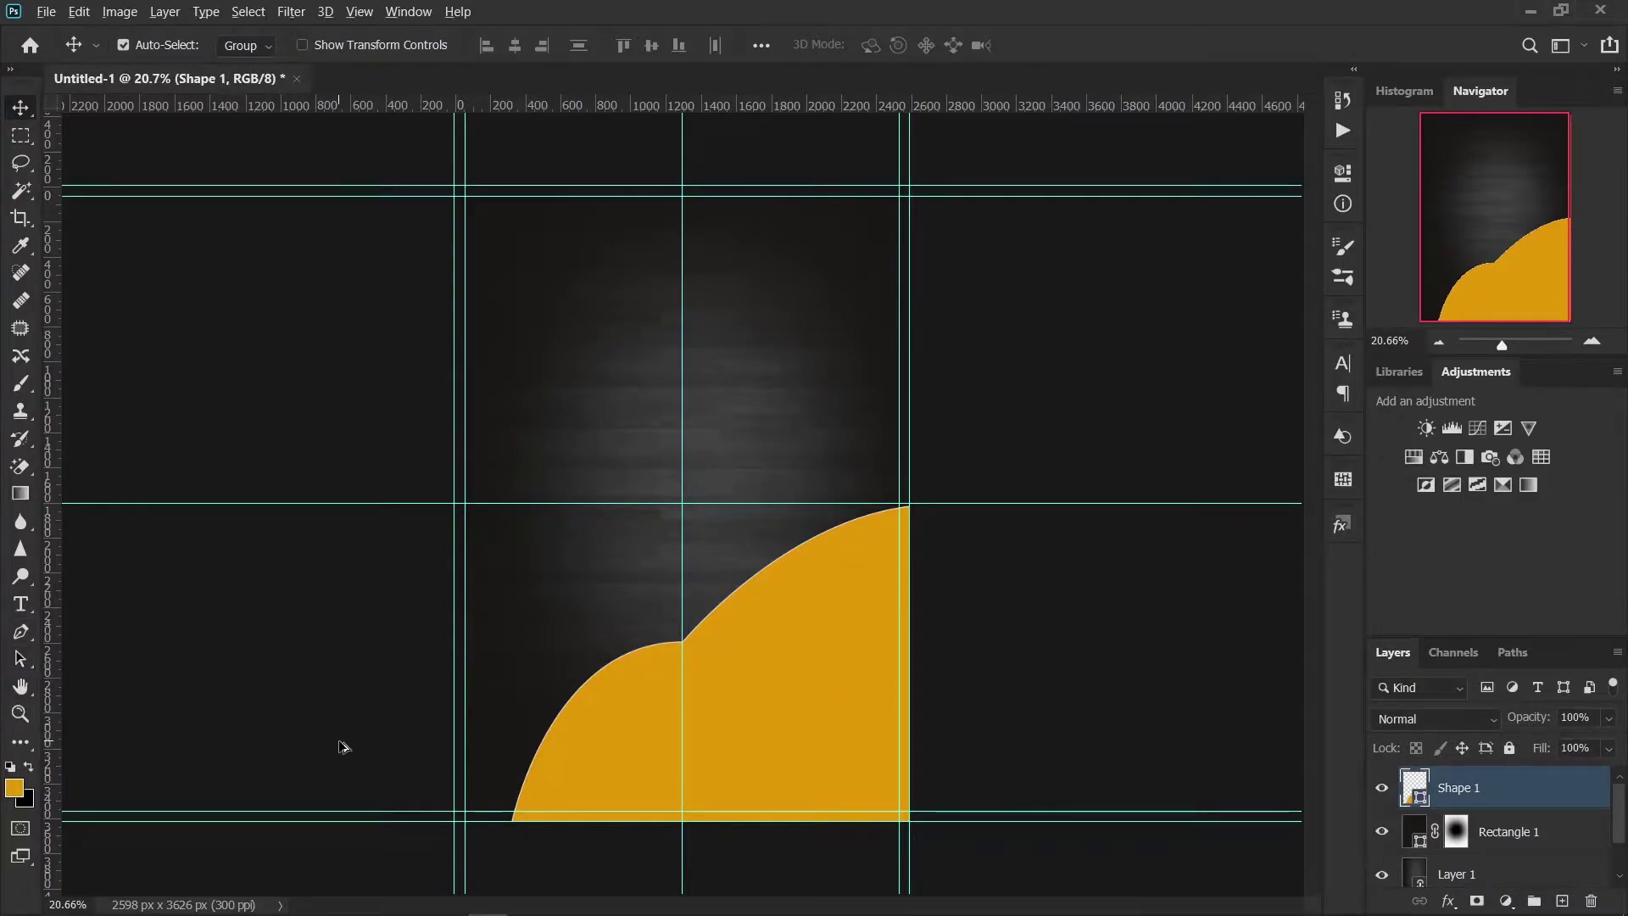
{"action": "scroll", "coordinate": [337, 744], "scroll_direction": "up", "scroll_amount": 2}
{"action": "scroll", "coordinate": [821, 797], "scroll_direction": "down", "scroll_amount": 1}
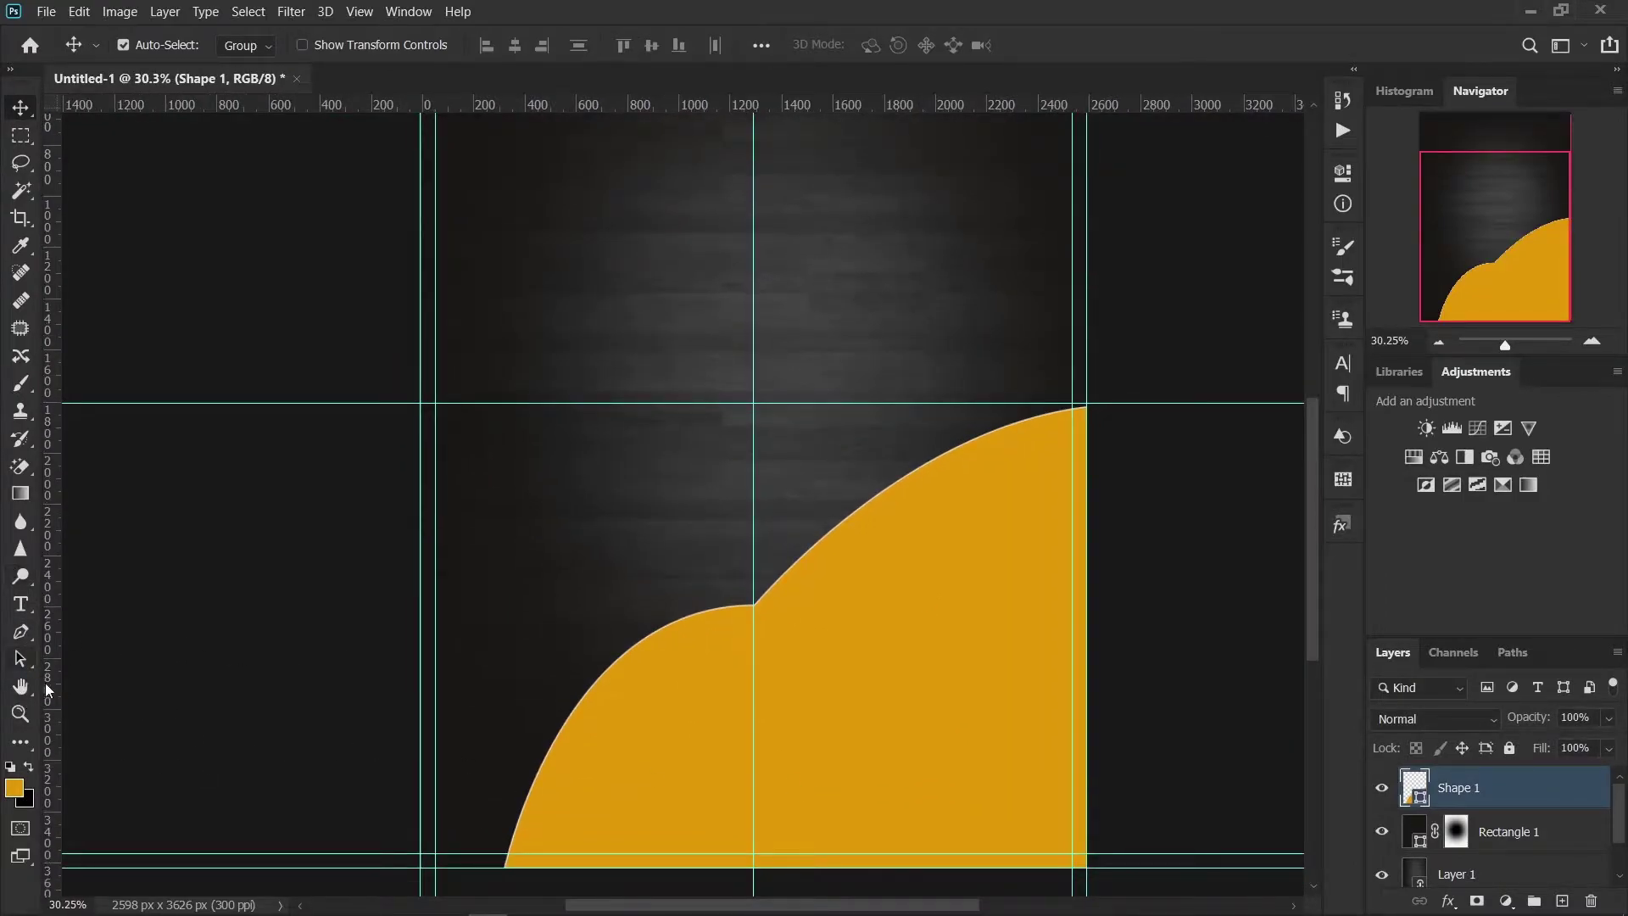
{"action": "left_click", "coordinate": [28, 641]}
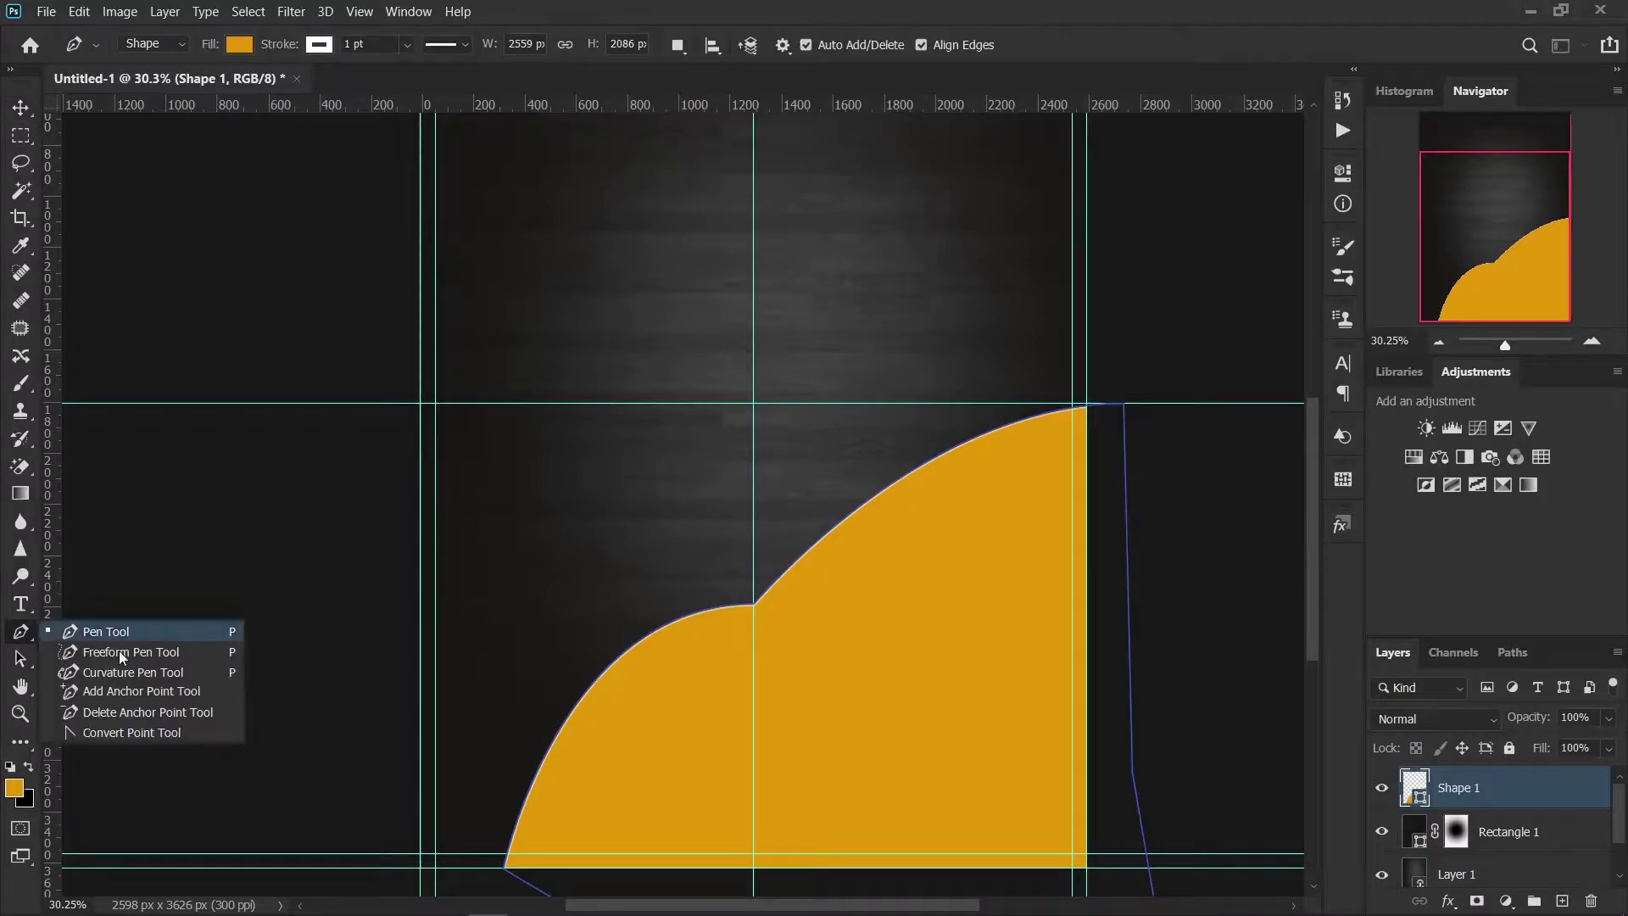
{"action": "left_click", "coordinate": [92, 693]}
{"action": "left_click", "coordinate": [1074, 411]}
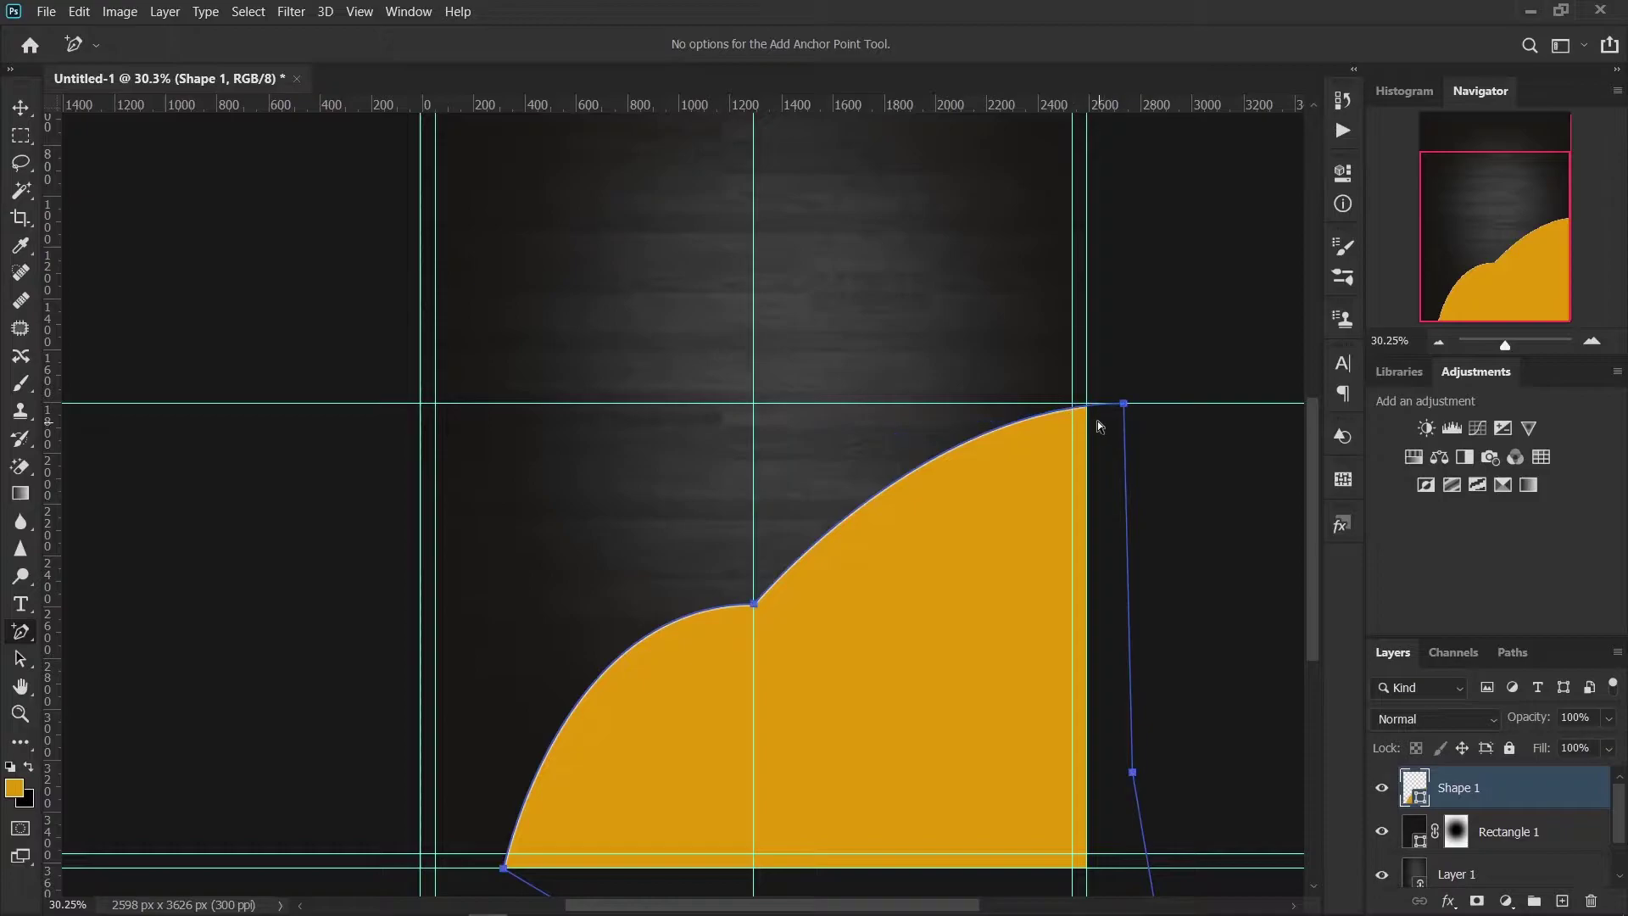
{"action": "left_click_drag", "start_coordinate": [1087, 410], "coordinate": [1041, 452]}
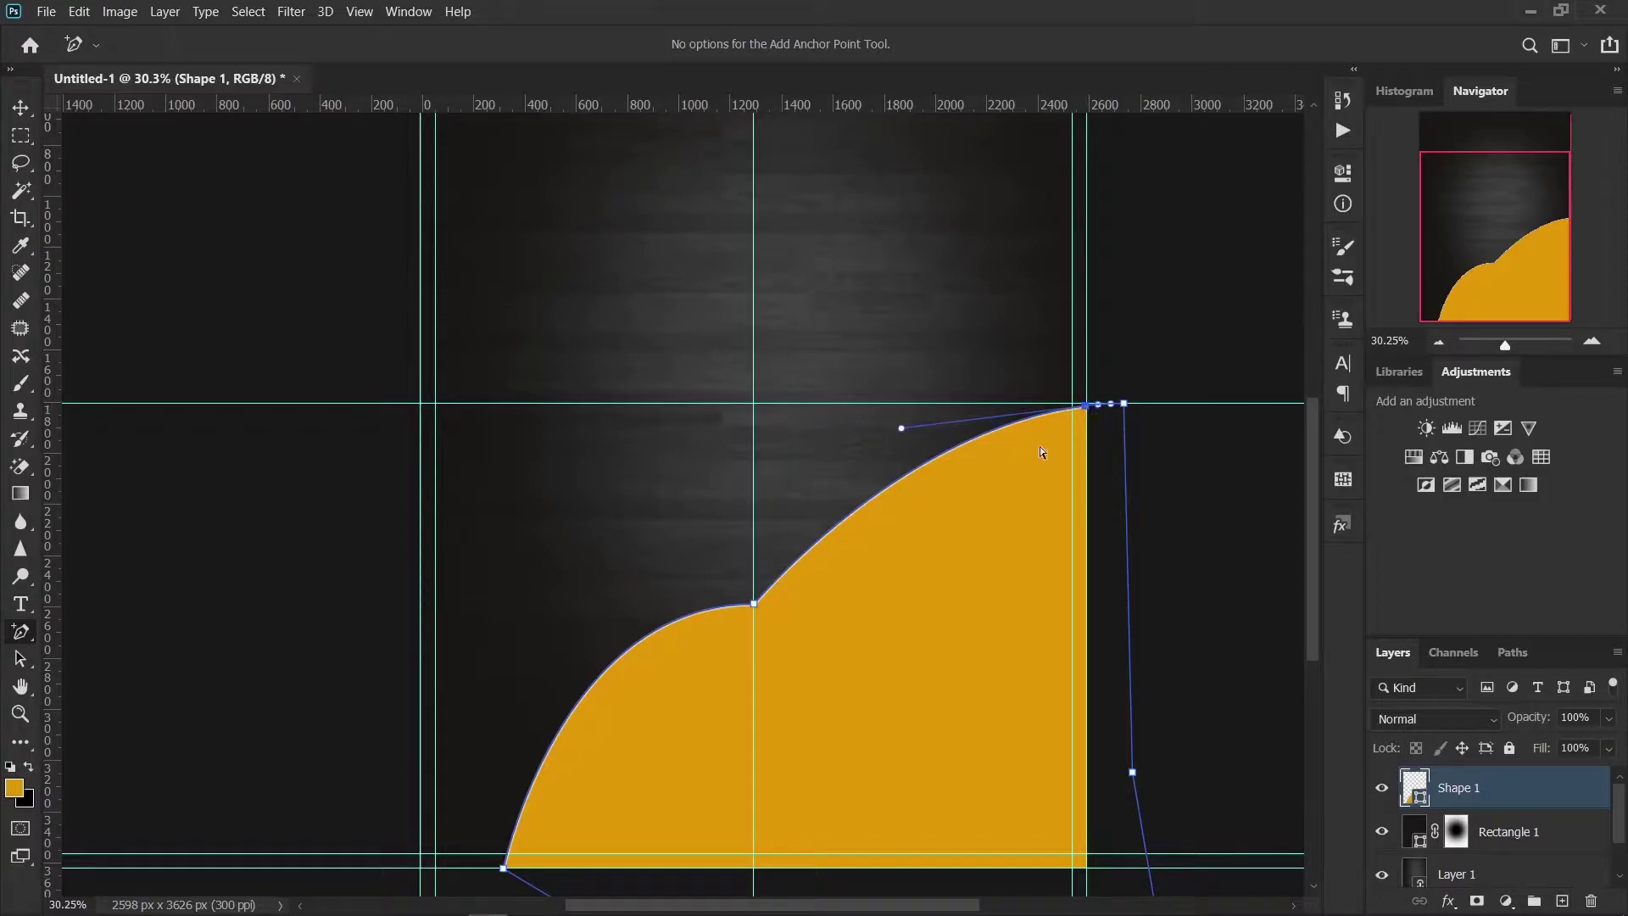
{"action": "left_click", "coordinate": [754, 605]}
{"action": "left_click", "coordinate": [894, 485]}
Step: Remove the extra anchor point from the wave's upper curve to flatten it
{"action": "left_click", "coordinate": [26, 670]}
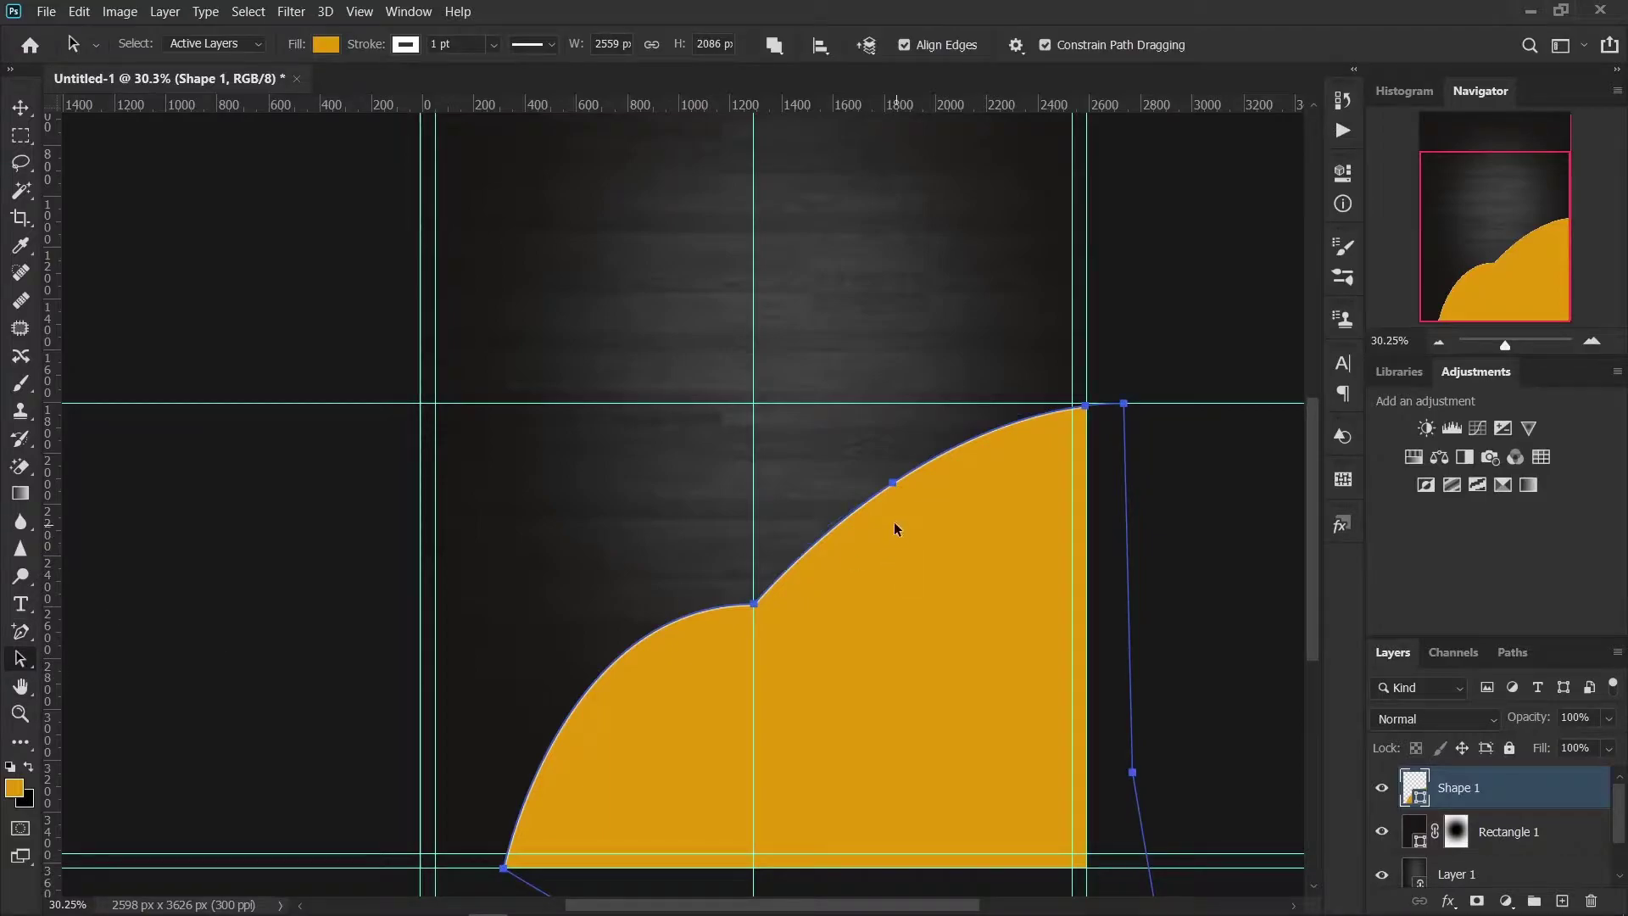
{"action": "left_click_drag", "start_coordinate": [892, 485], "coordinate": [916, 509]}
{"action": "key", "text": "ctrl+z"}
{"action": "left_click", "coordinate": [24, 636]}
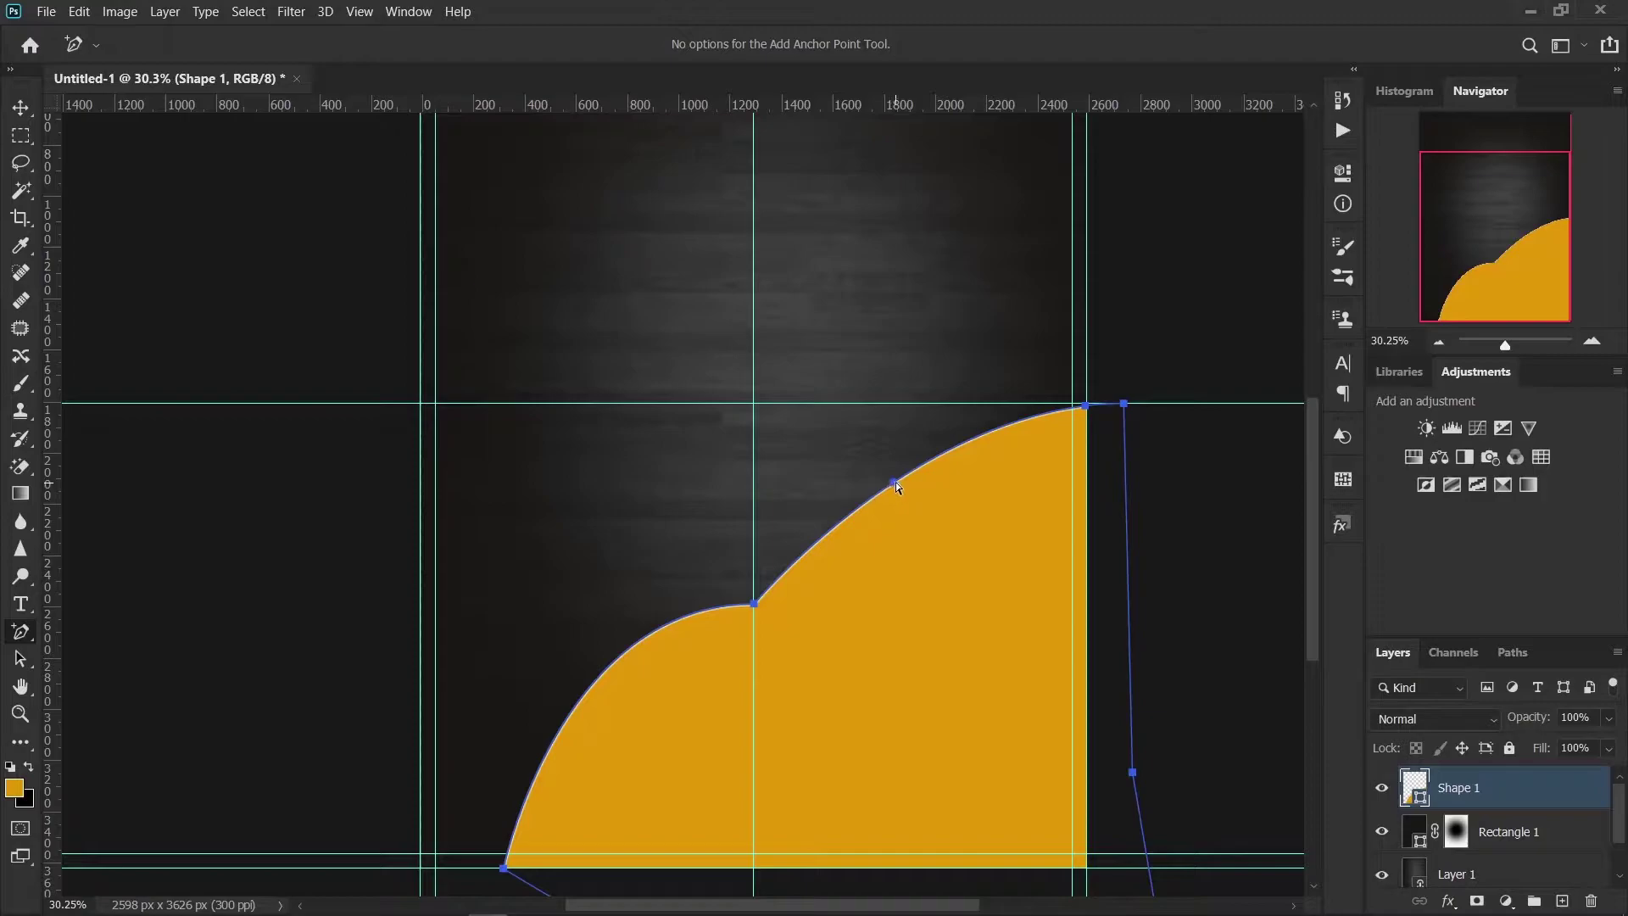
{"action": "left_click_drag", "start_coordinate": [897, 488], "coordinate": [899, 493]}
{"action": "key", "text": "ctrl+z"}
{"action": "right_click", "coordinate": [24, 635]}
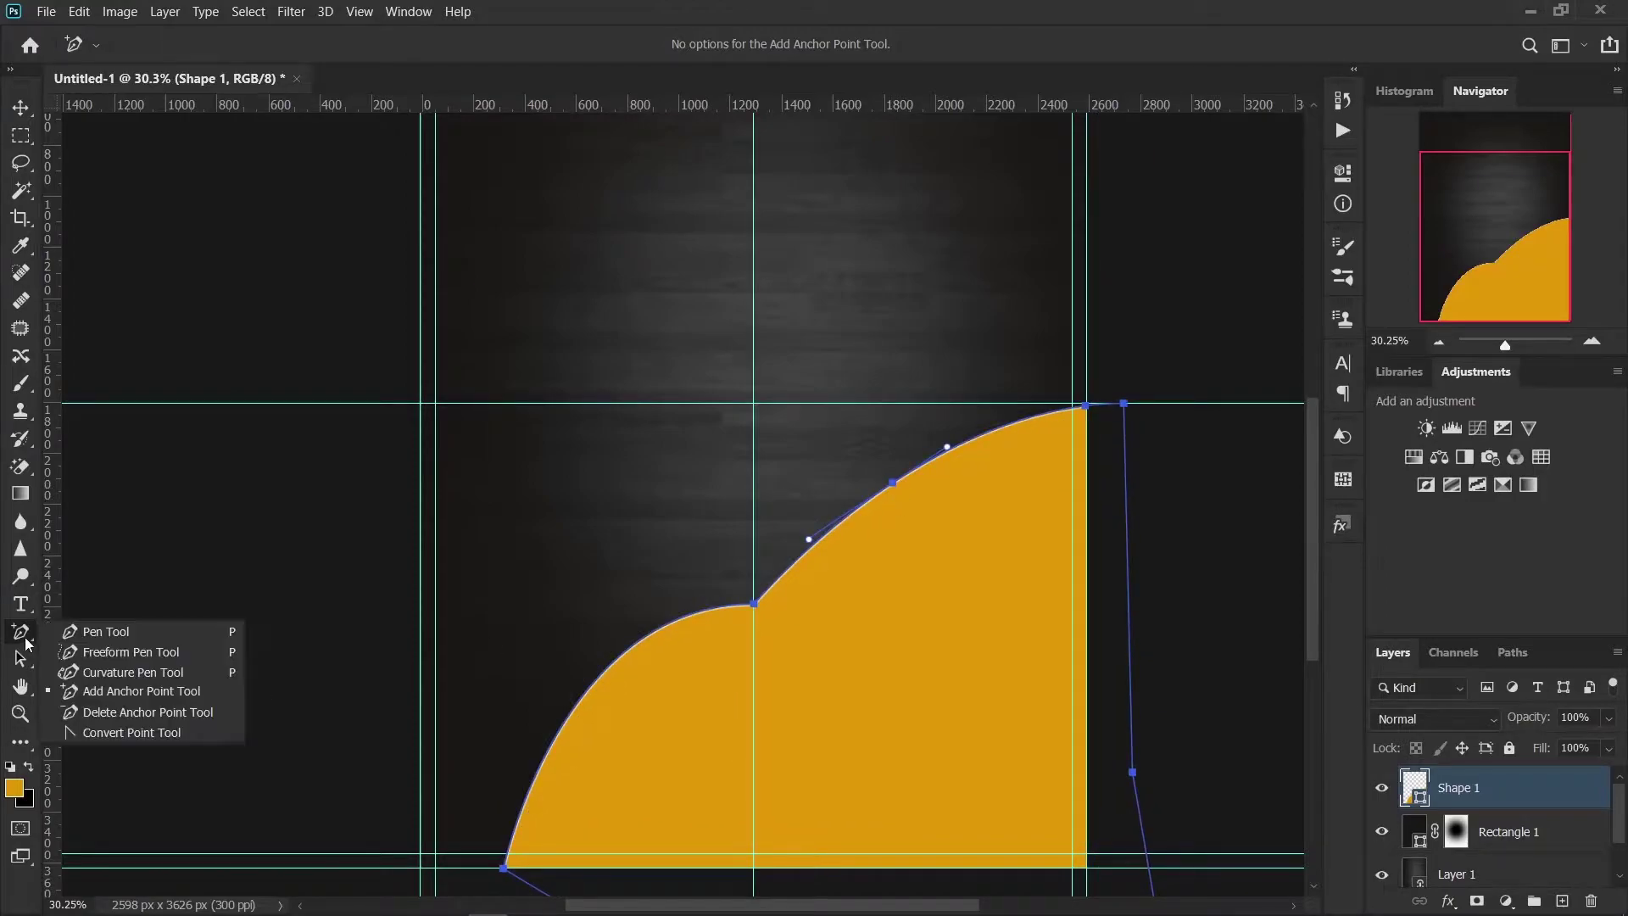
{"action": "left_click", "coordinate": [85, 631]}
{"action": "left_click", "coordinate": [22, 658]}
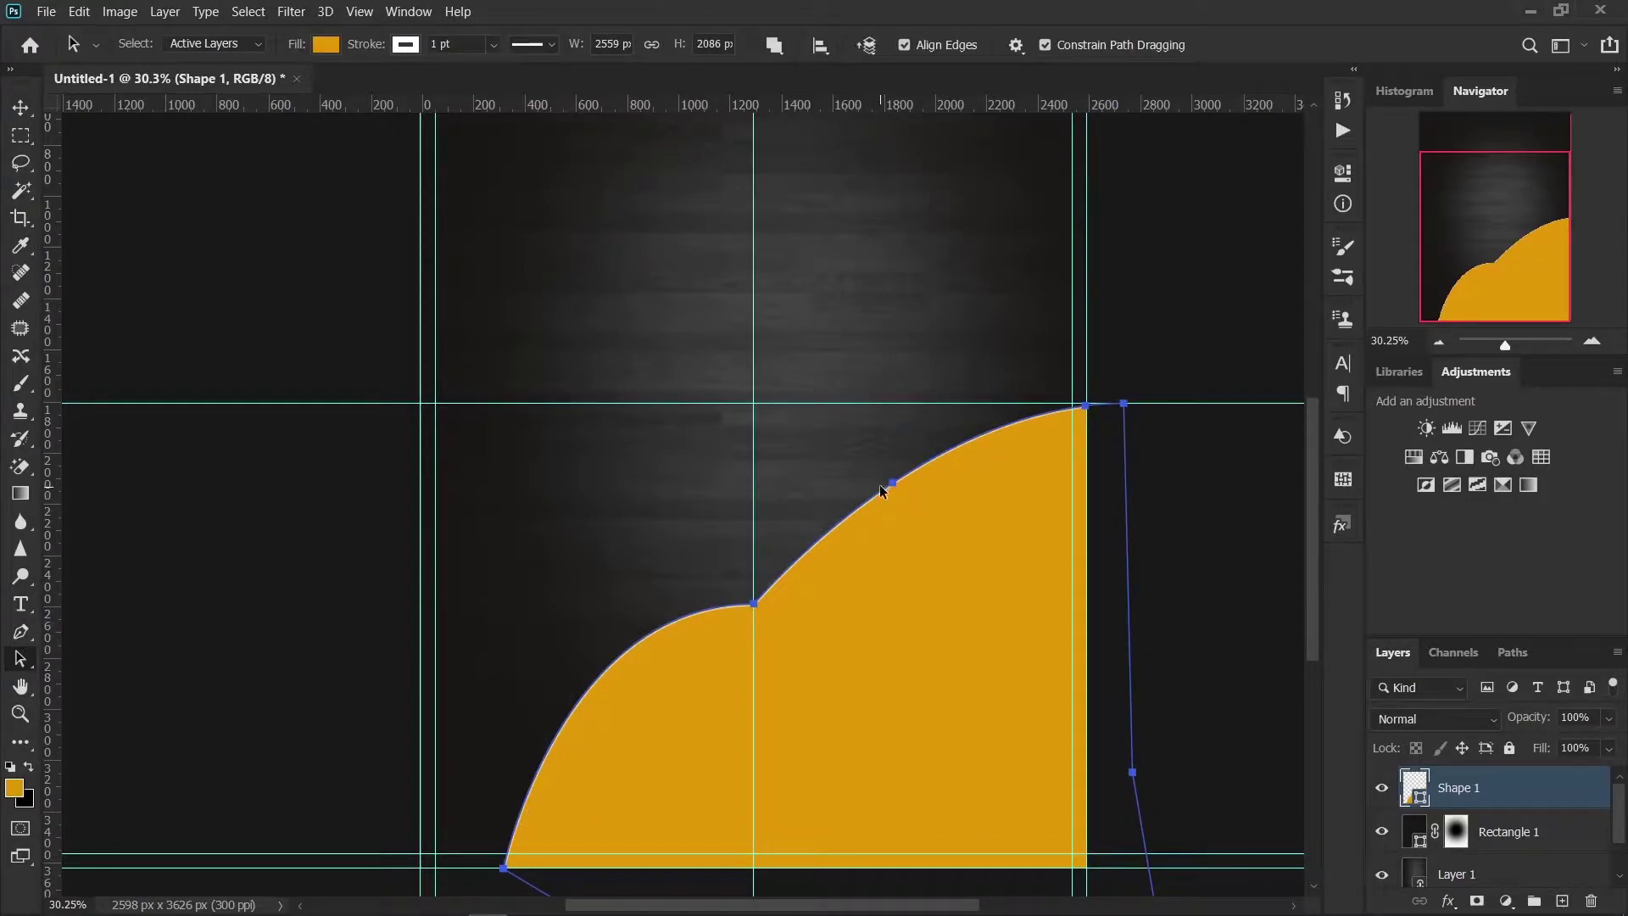
{"action": "left_click_drag", "start_coordinate": [895, 486], "coordinate": [898, 487]}
{"action": "left_click", "coordinate": [24, 632]}
{"action": "left_click", "coordinate": [895, 485]}
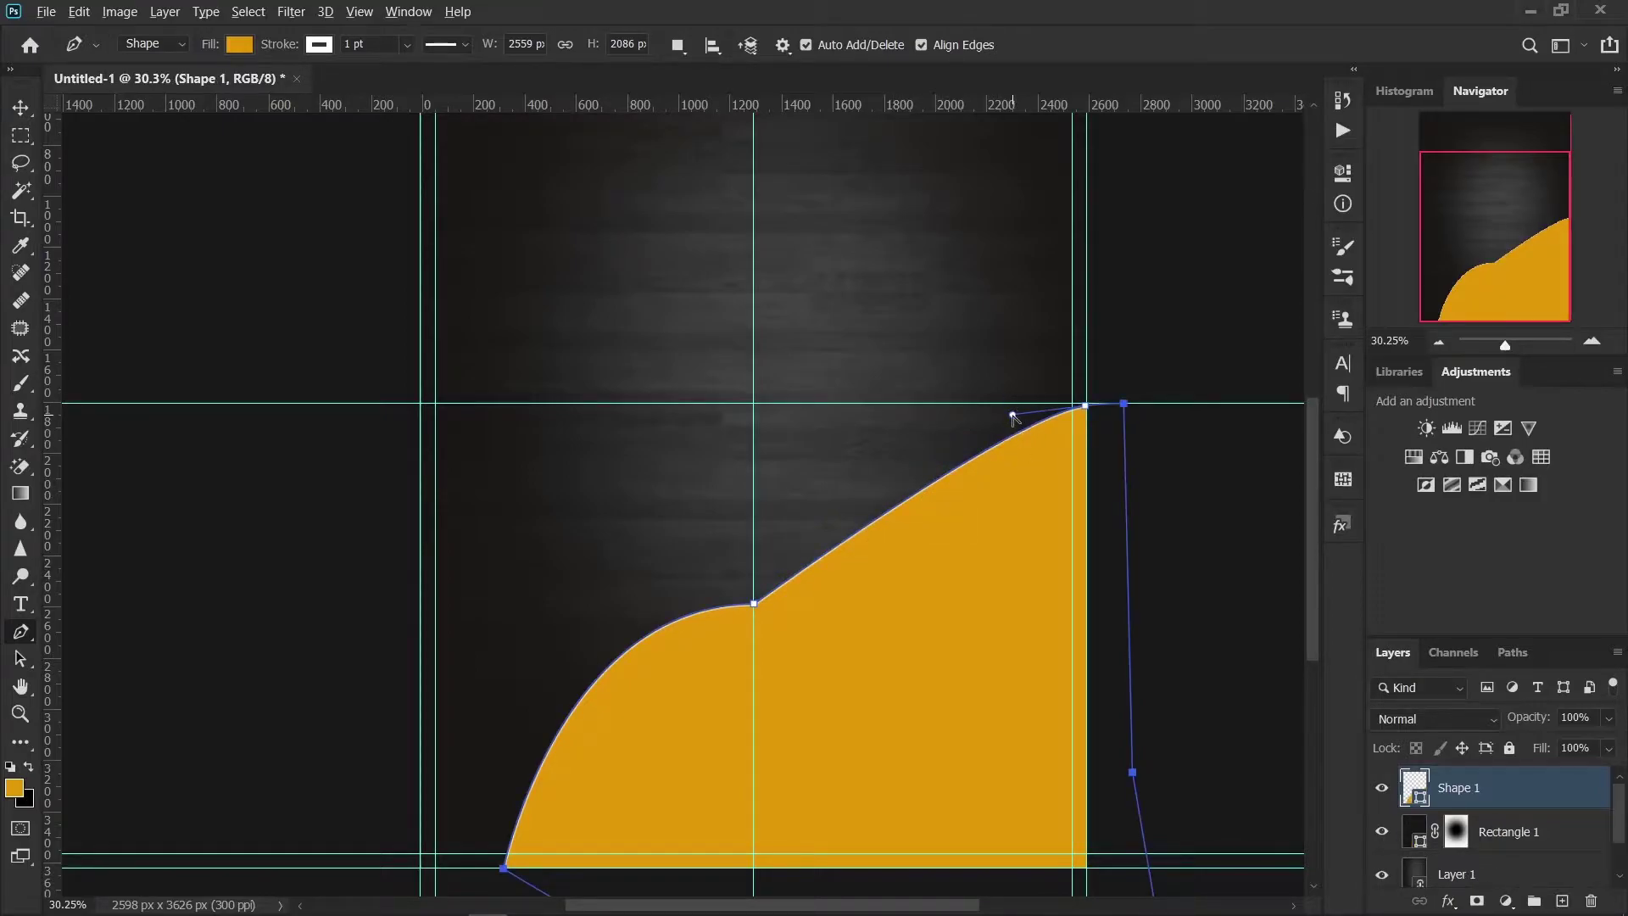
Step: Drag direction handles to steepen the wave's upper curve and shift its top point left onto the inner guide
{"action": "mouse_move", "coordinate": [1012, 415]}
{"action": "left_mouse_down"}
{"action": "mouse_move", "coordinate": [971, 659]}
{"action": "mouse_move", "coordinate": [1050, 530]}
{"action": "left_mouse_up"}
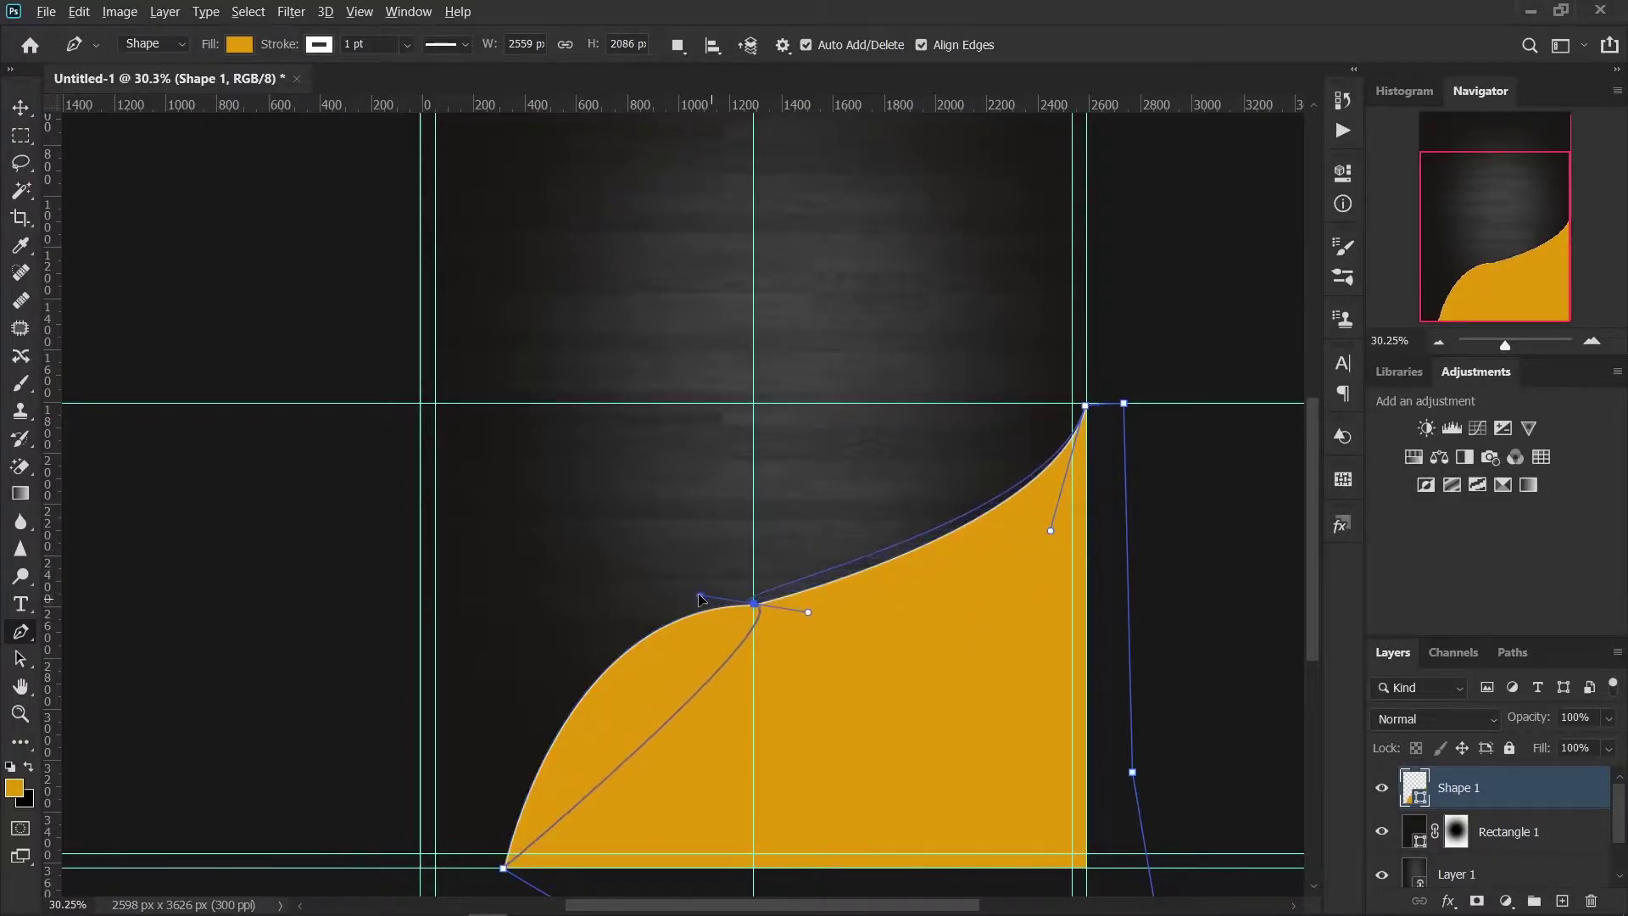
{"action": "mouse_move", "coordinate": [754, 605]}
{"action": "left_mouse_down"}
{"action": "mouse_move", "coordinate": [560, 603]}
{"action": "mouse_move", "coordinate": [496, 669]}
{"action": "left_mouse_up"}
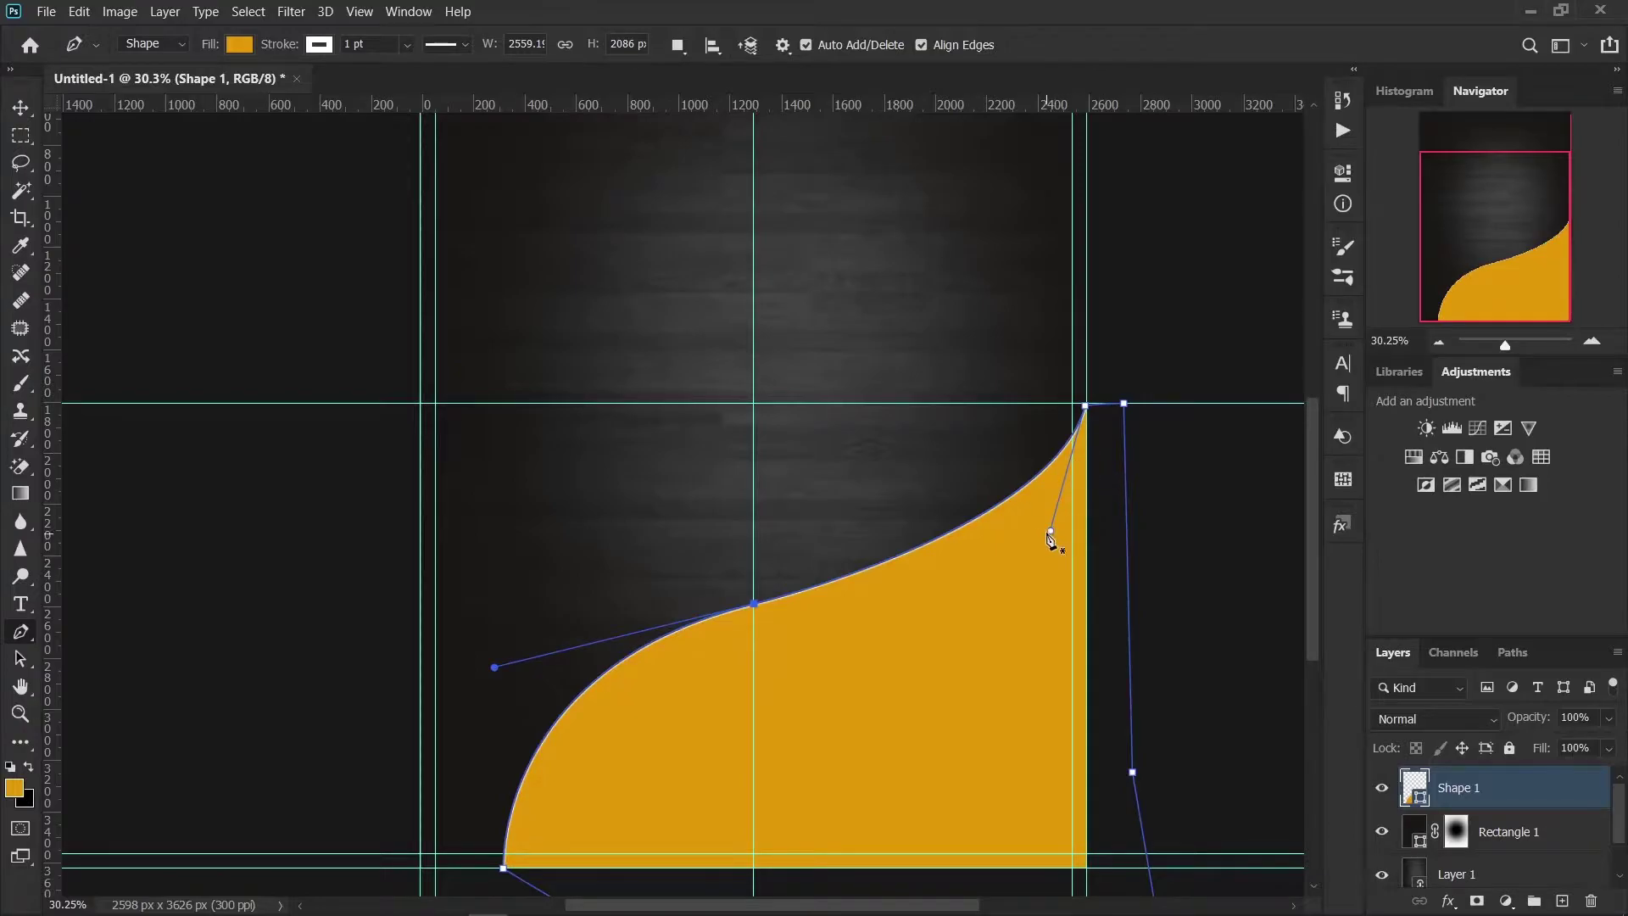
{"action": "left_click_drag", "start_coordinate": [1050, 533], "coordinate": [1032, 541]}
{"action": "mouse_move", "coordinate": [996, 600]}
{"action": "left_mouse_down"}
{"action": "mouse_move", "coordinate": [1034, 582]}
{"action": "mouse_move", "coordinate": [1044, 604]}
{"action": "left_mouse_up"}
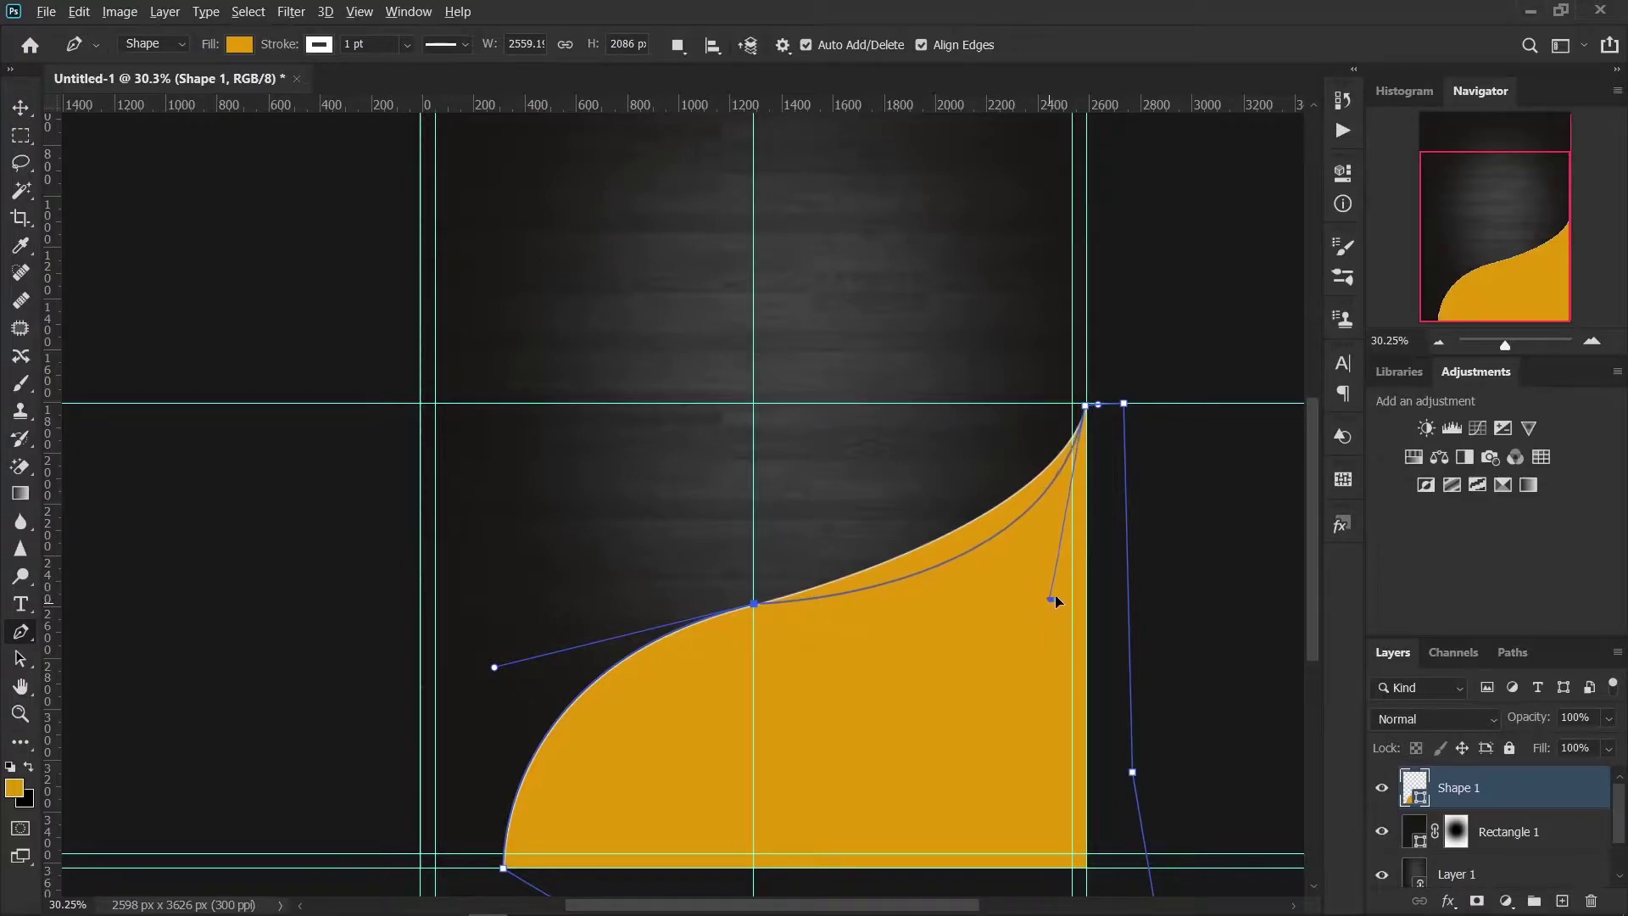
{"action": "left_click_drag", "start_coordinate": [1045, 604], "coordinate": [1072, 576]}
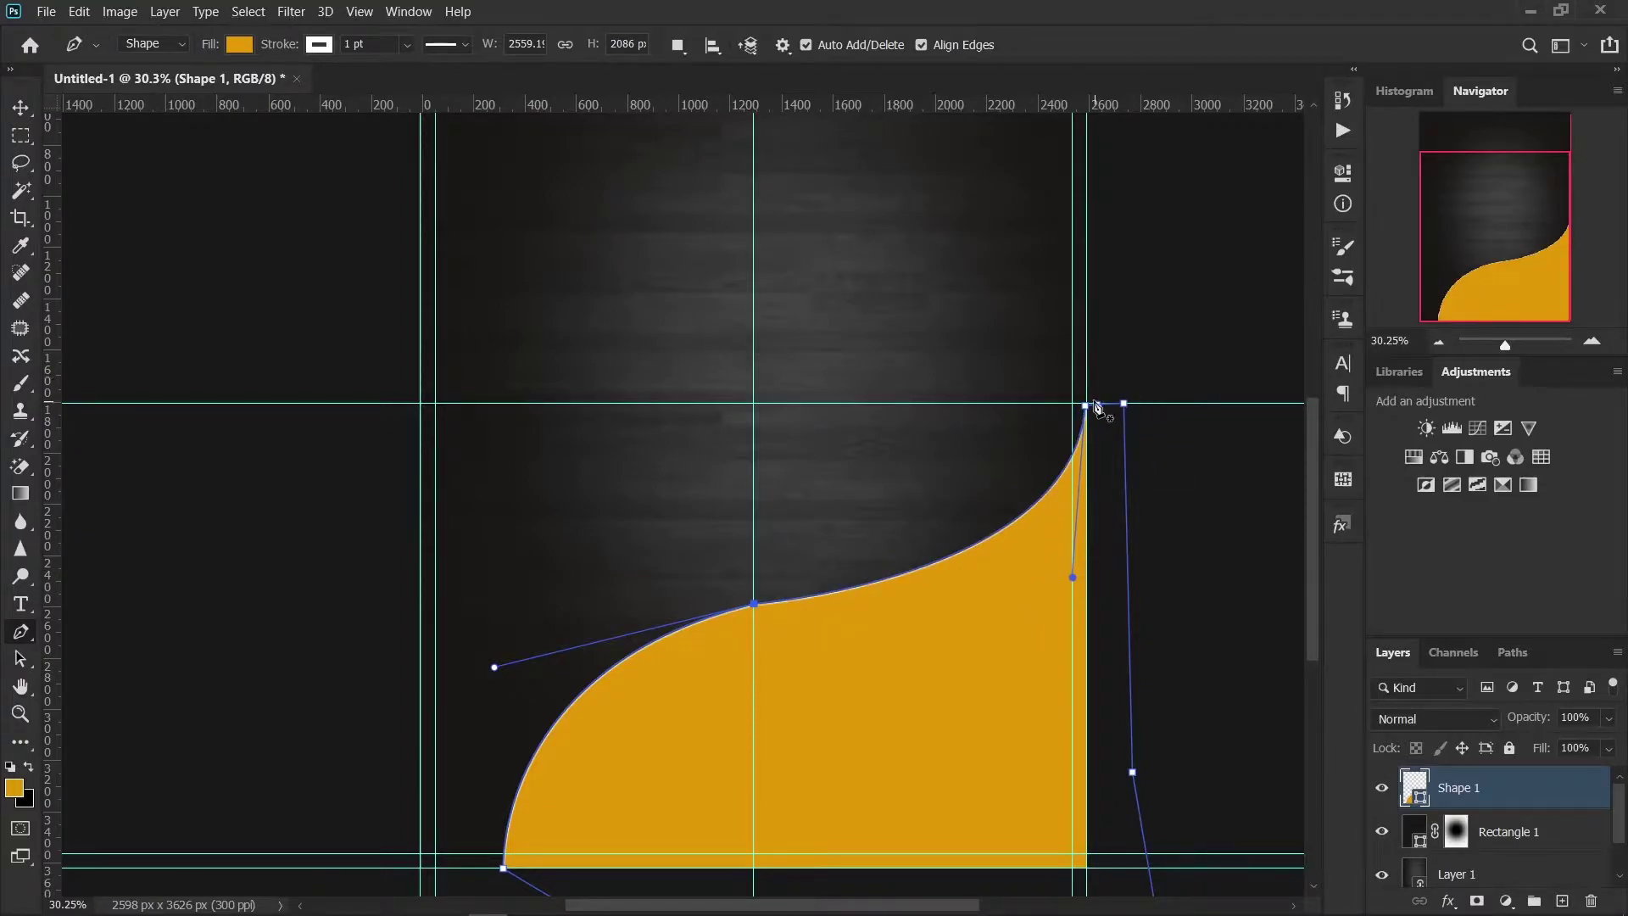
{"action": "scroll", "coordinate": [1089, 412], "scroll_direction": "up", "scroll_amount": 2}
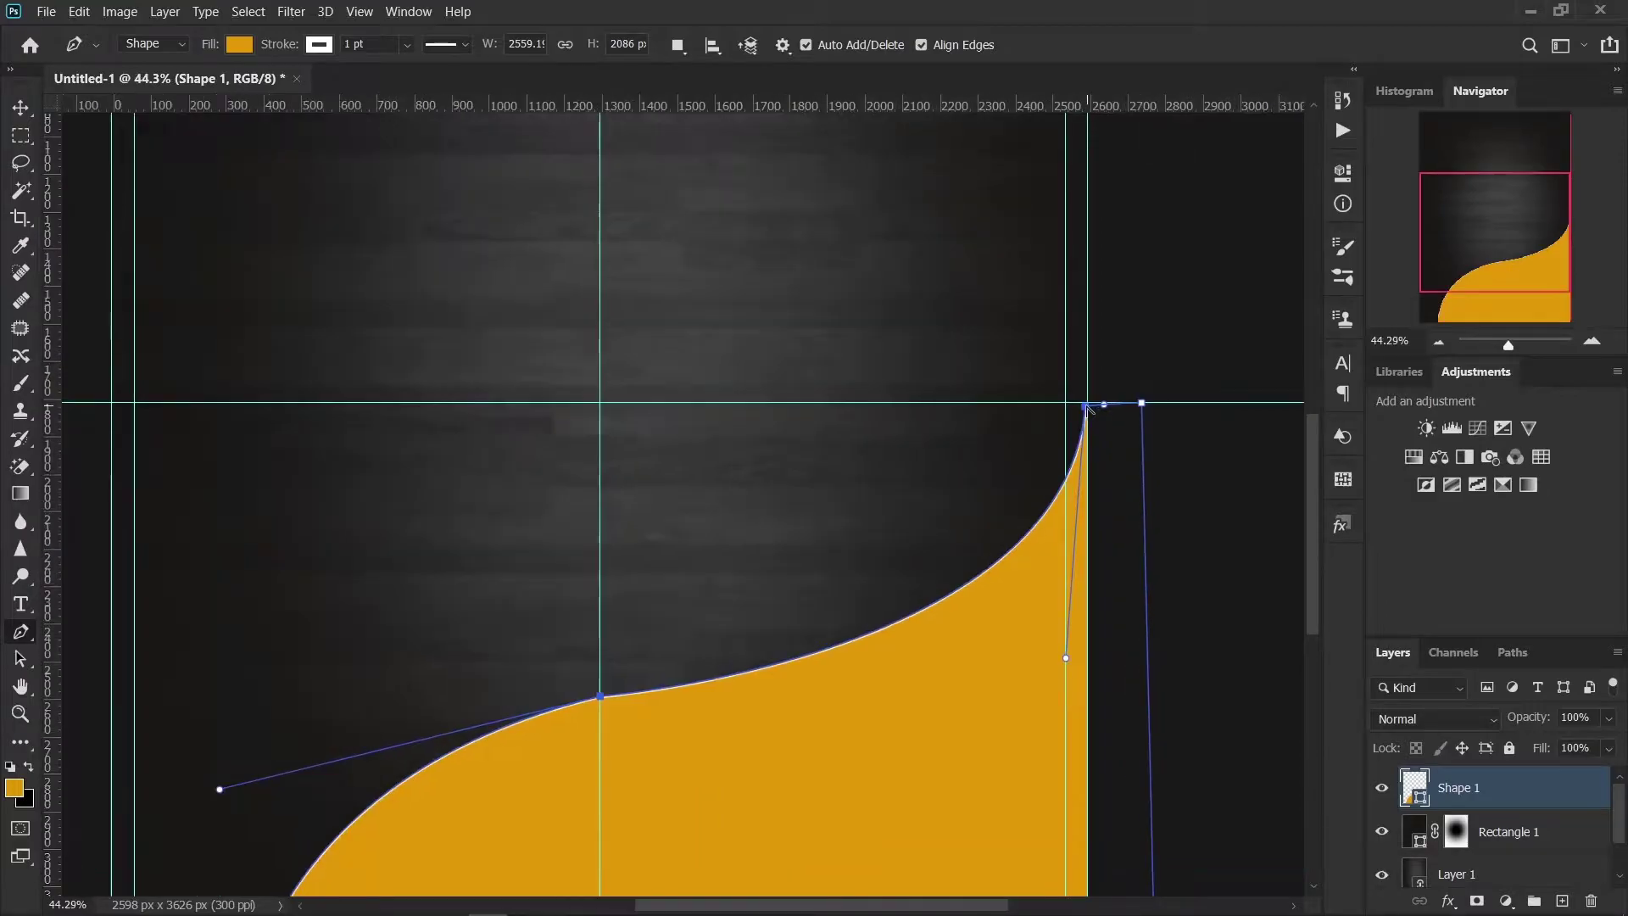
{"action": "scroll", "coordinate": [1089, 413], "scroll_direction": "up", "scroll_amount": 2}
{"action": "scroll", "coordinate": [1089, 413], "scroll_direction": "up", "scroll_amount": 1}
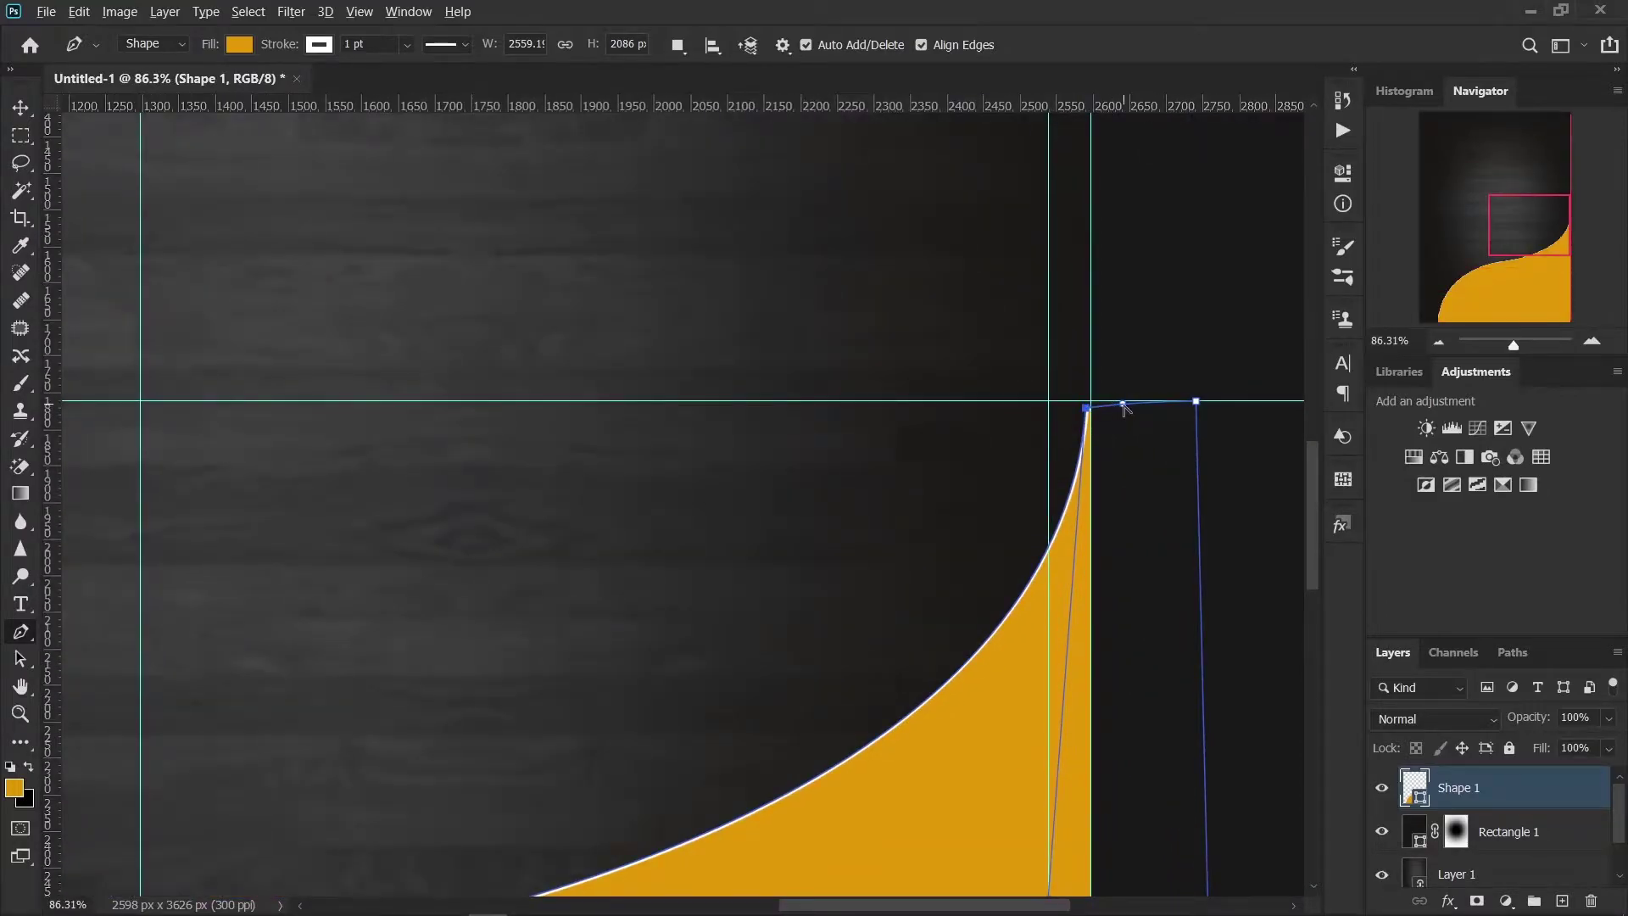
{"action": "left_click", "coordinate": [25, 659]}
{"action": "left_click_drag", "start_coordinate": [1087, 409], "coordinate": [1053, 407]}
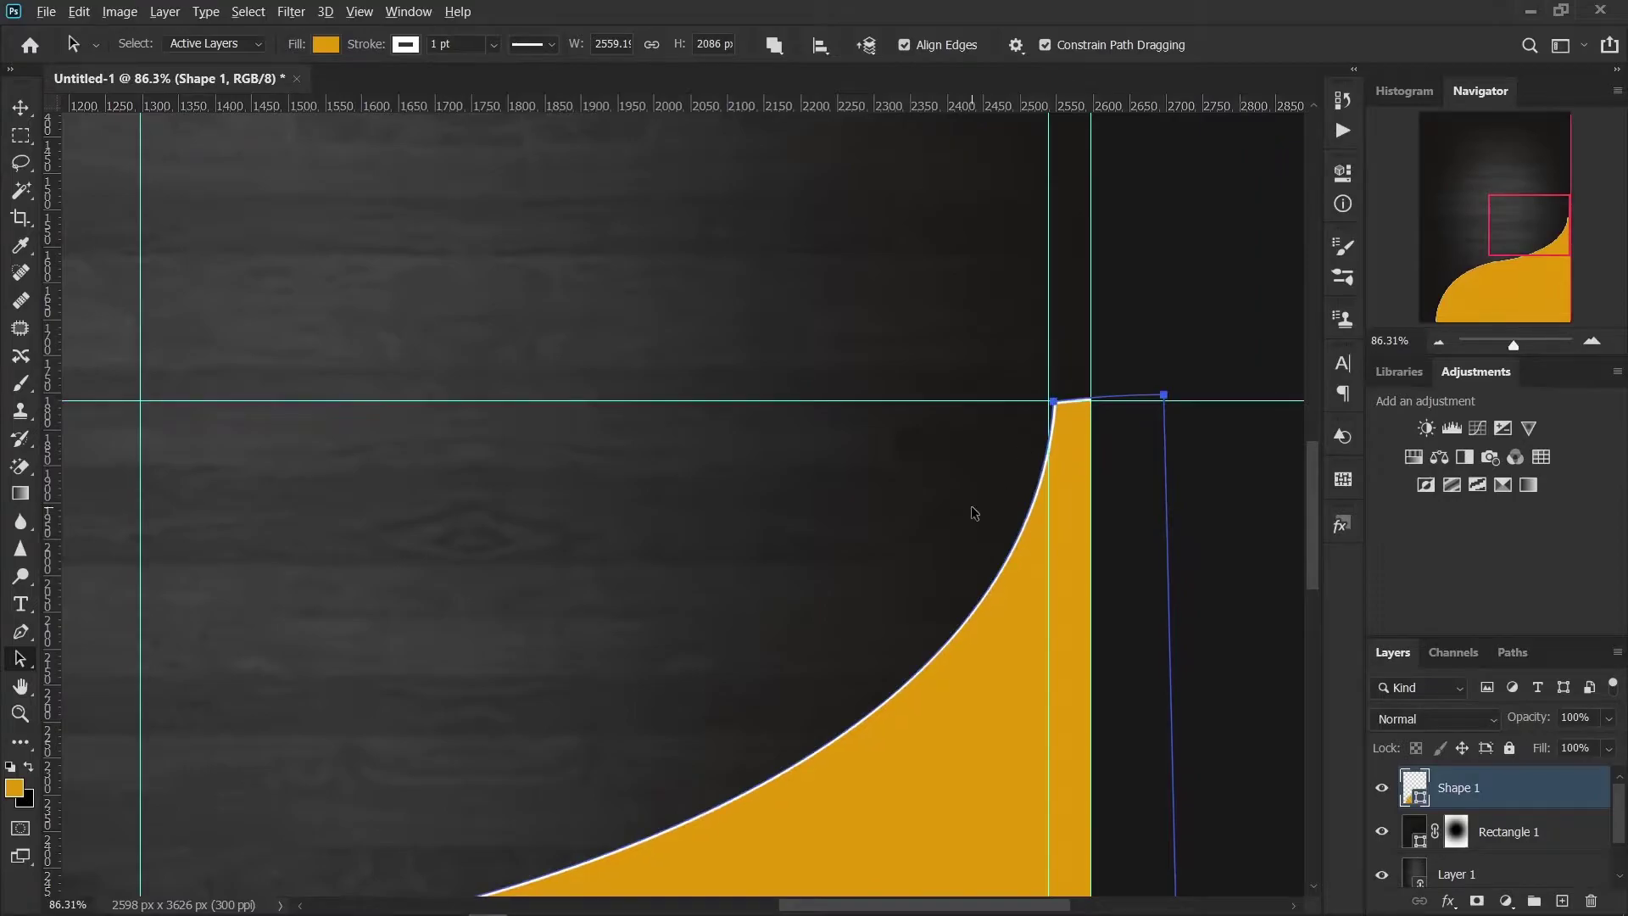
Step: Adjust the right and left corner points of the orange wave's top edge
{"action": "scroll", "coordinate": [973, 523], "scroll_direction": "down", "scroll_amount": 4}
{"action": "scroll", "coordinate": [848, 644], "scroll_direction": "down", "scroll_amount": 2}
{"action": "scroll", "coordinate": [760, 696], "scroll_direction": "down", "scroll_amount": 2}
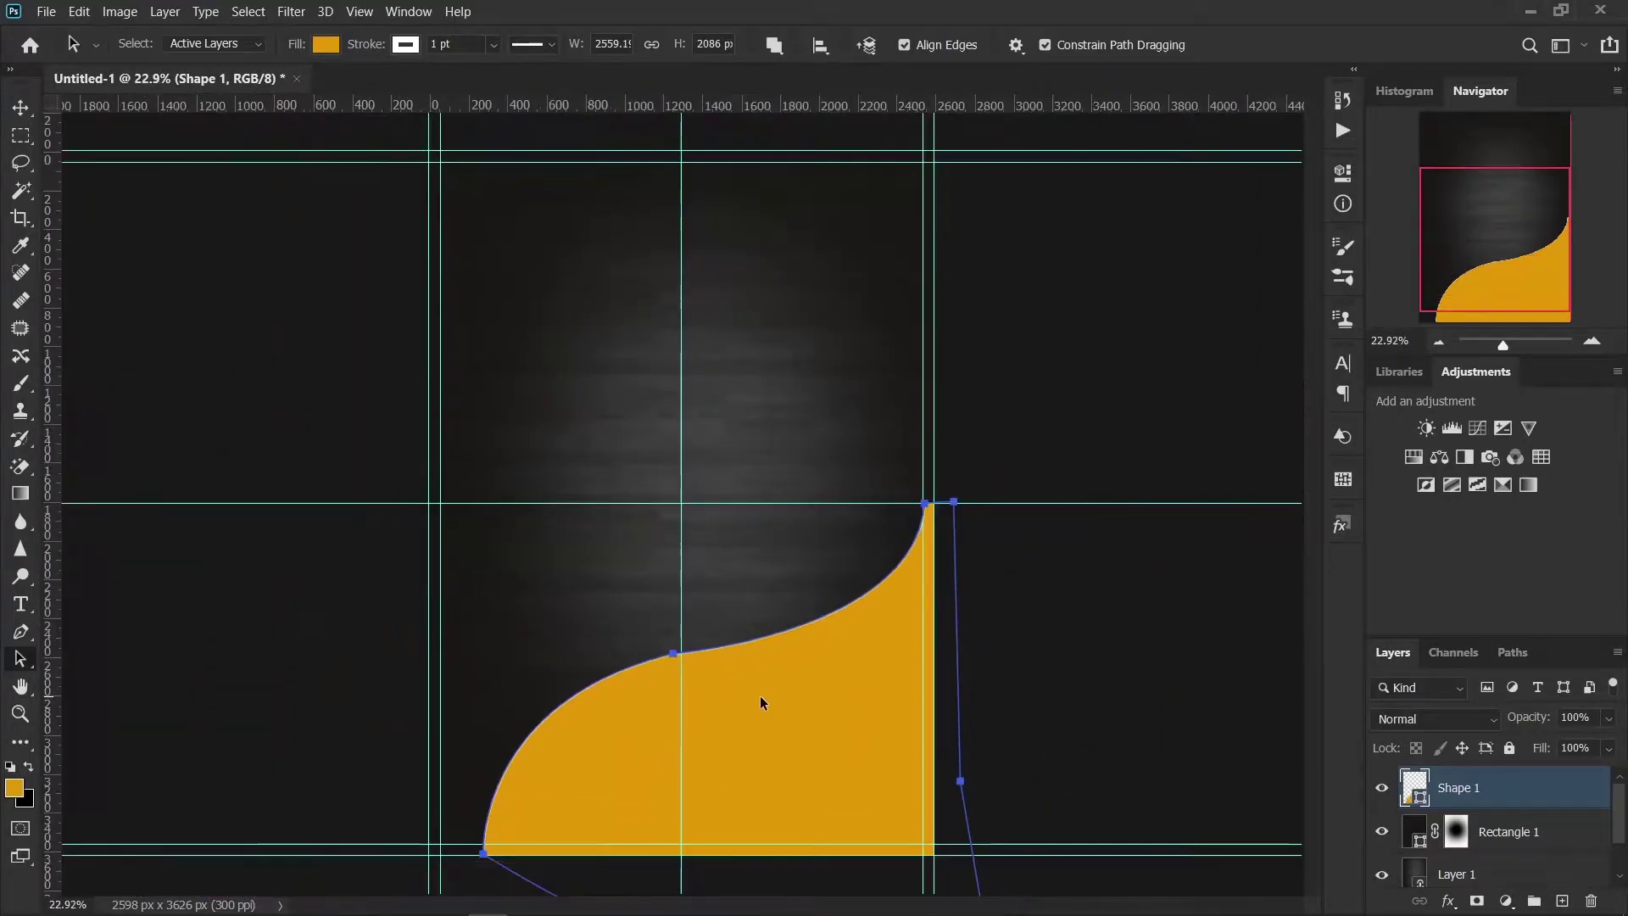
{"action": "scroll", "coordinate": [693, 678], "scroll_direction": "up", "scroll_amount": 1}
{"action": "scroll", "coordinate": [847, 551], "scroll_direction": "up", "scroll_amount": 1}
{"action": "scroll", "coordinate": [1102, 424], "scroll_direction": "up", "scroll_amount": 2}
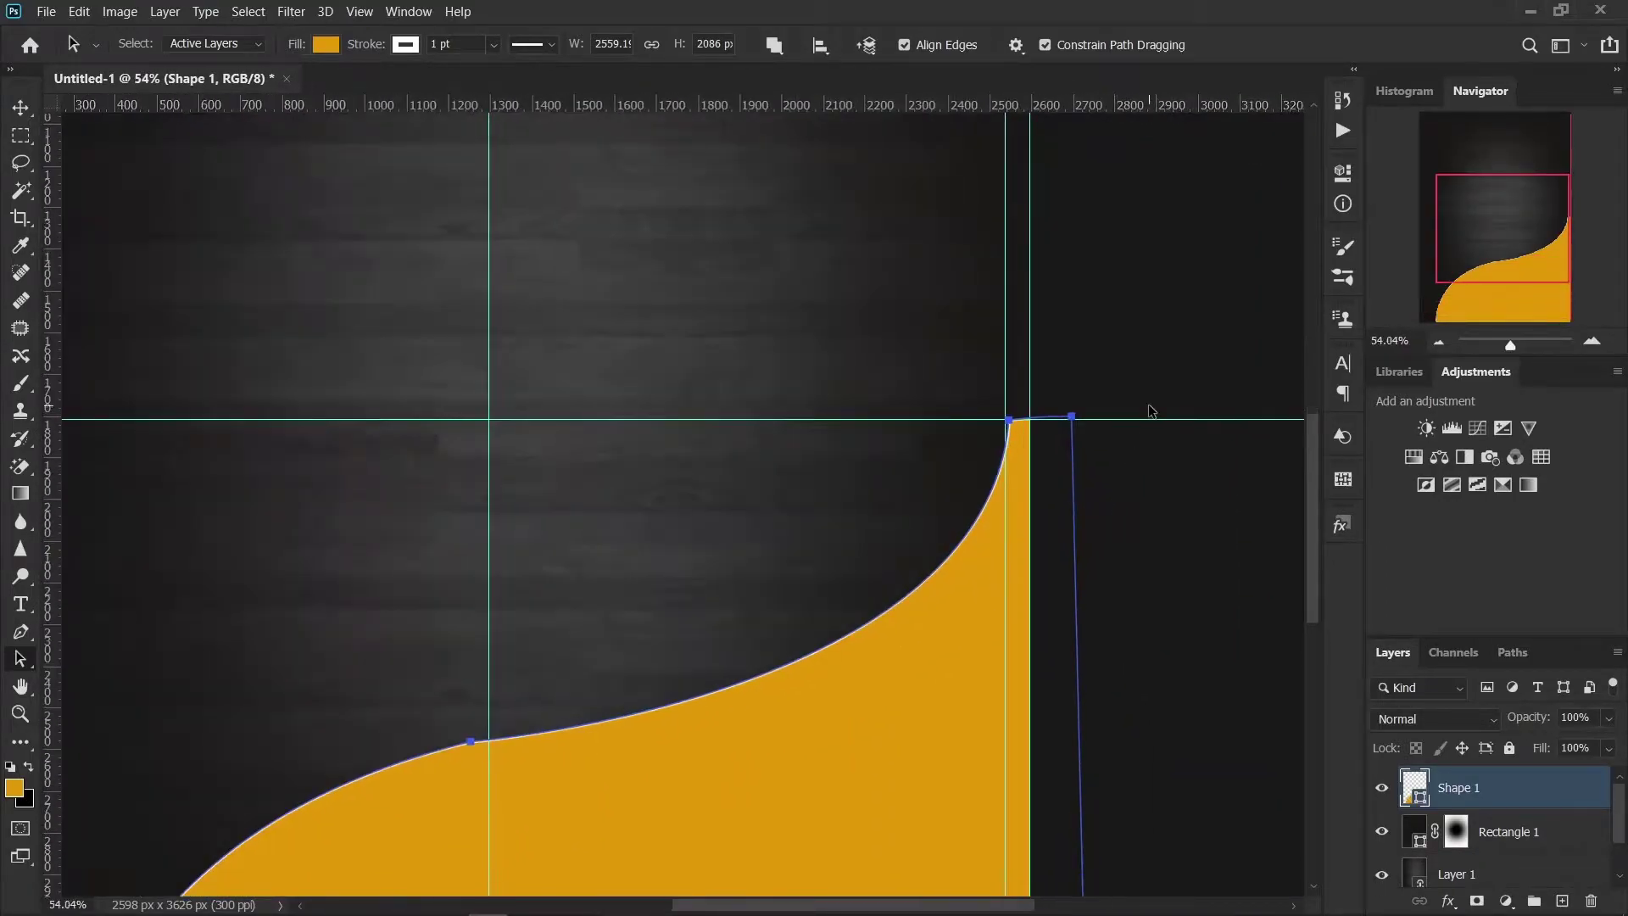
{"action": "scroll", "coordinate": [1149, 411], "scroll_direction": "up", "scroll_amount": 1}
{"action": "scroll", "coordinate": [1149, 411], "scroll_direction": "up", "scroll_amount": 1}
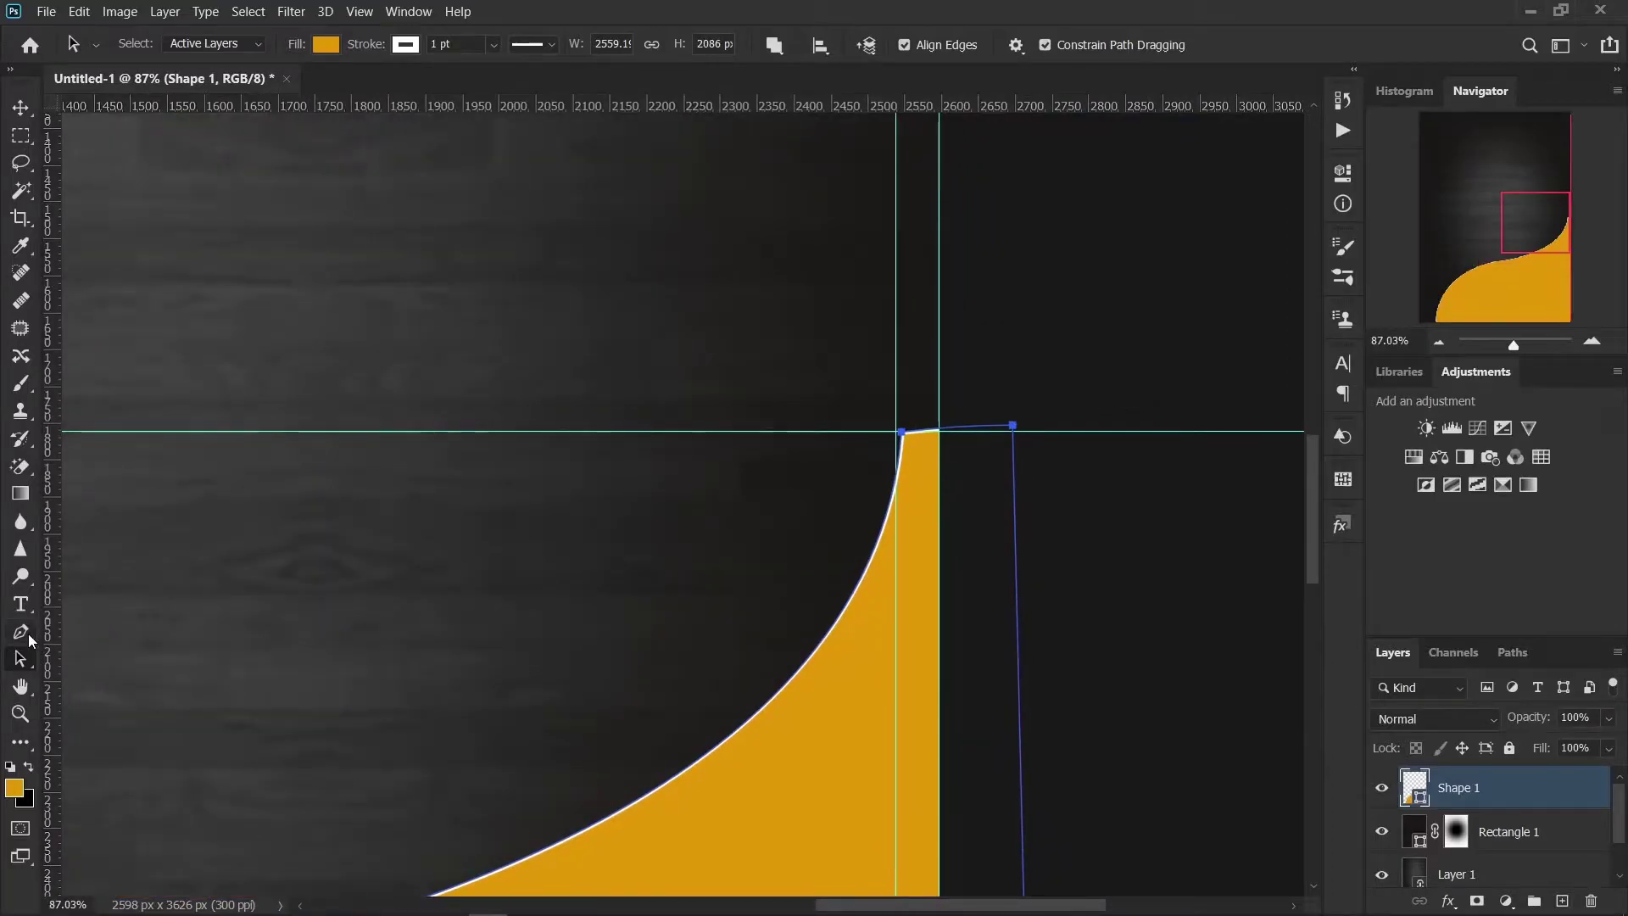
{"action": "left_click_drag", "start_coordinate": [1066, 395], "coordinate": [996, 471]}
{"action": "left_click_drag", "start_coordinate": [901, 433], "coordinate": [897, 433]}
{"action": "key", "text": "z"}
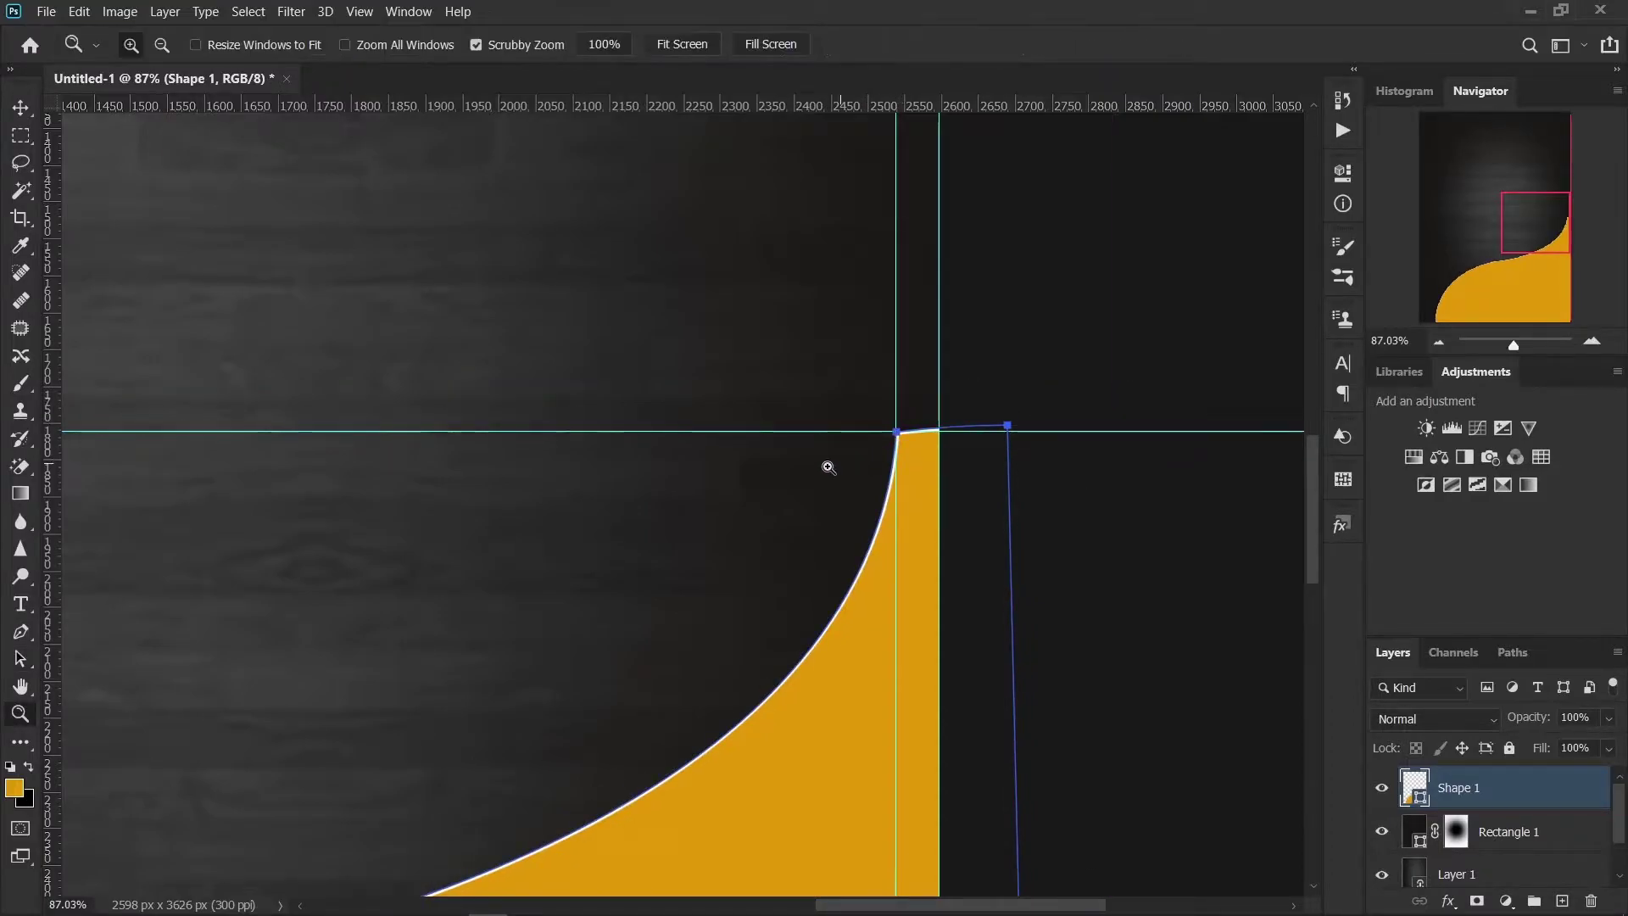
Step: Add an anchor point and round the wave's short top edge into a curve
{"action": "left_click", "coordinate": [21, 631]}
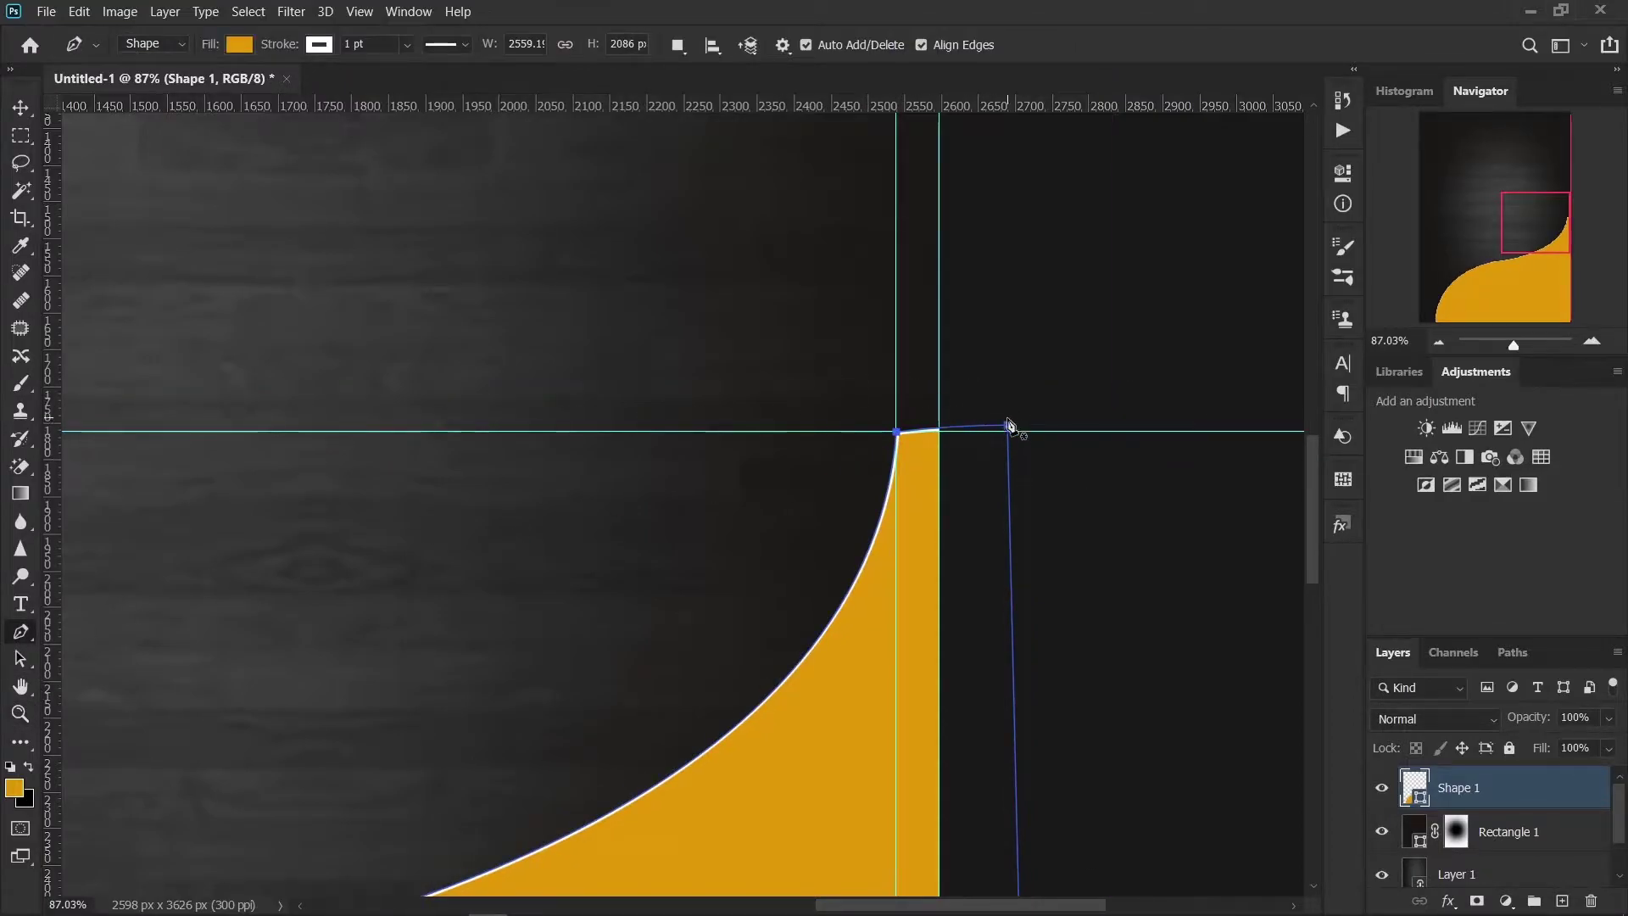
{"action": "right_click", "coordinate": [21, 632]}
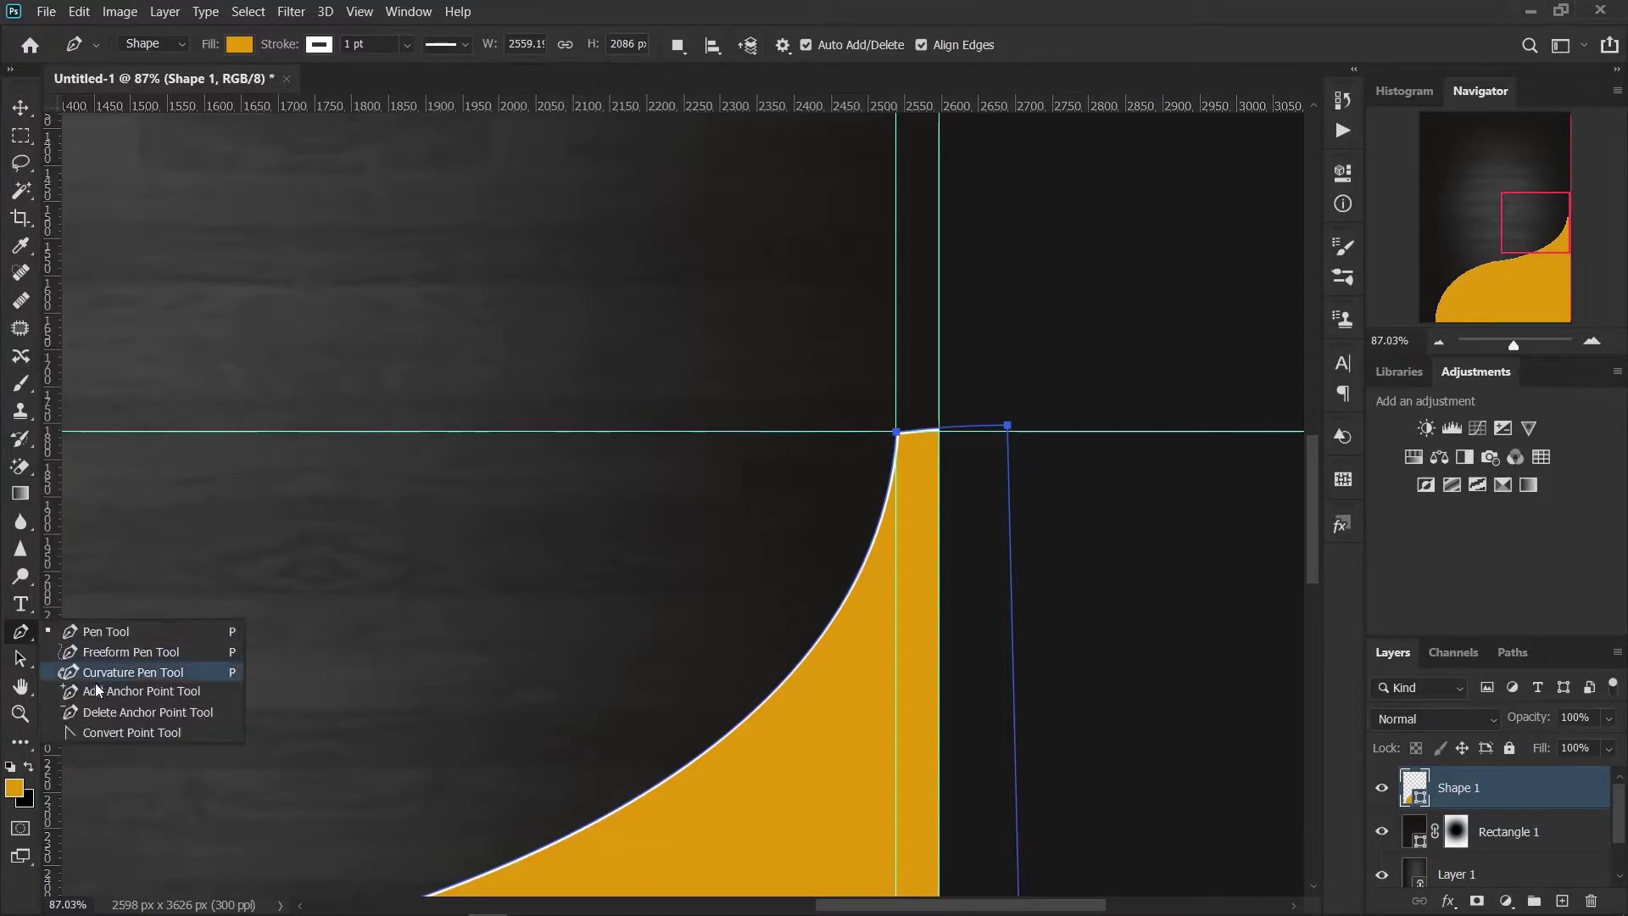
{"action": "left_click", "coordinate": [94, 691]}
{"action": "left_click", "coordinate": [1007, 427]}
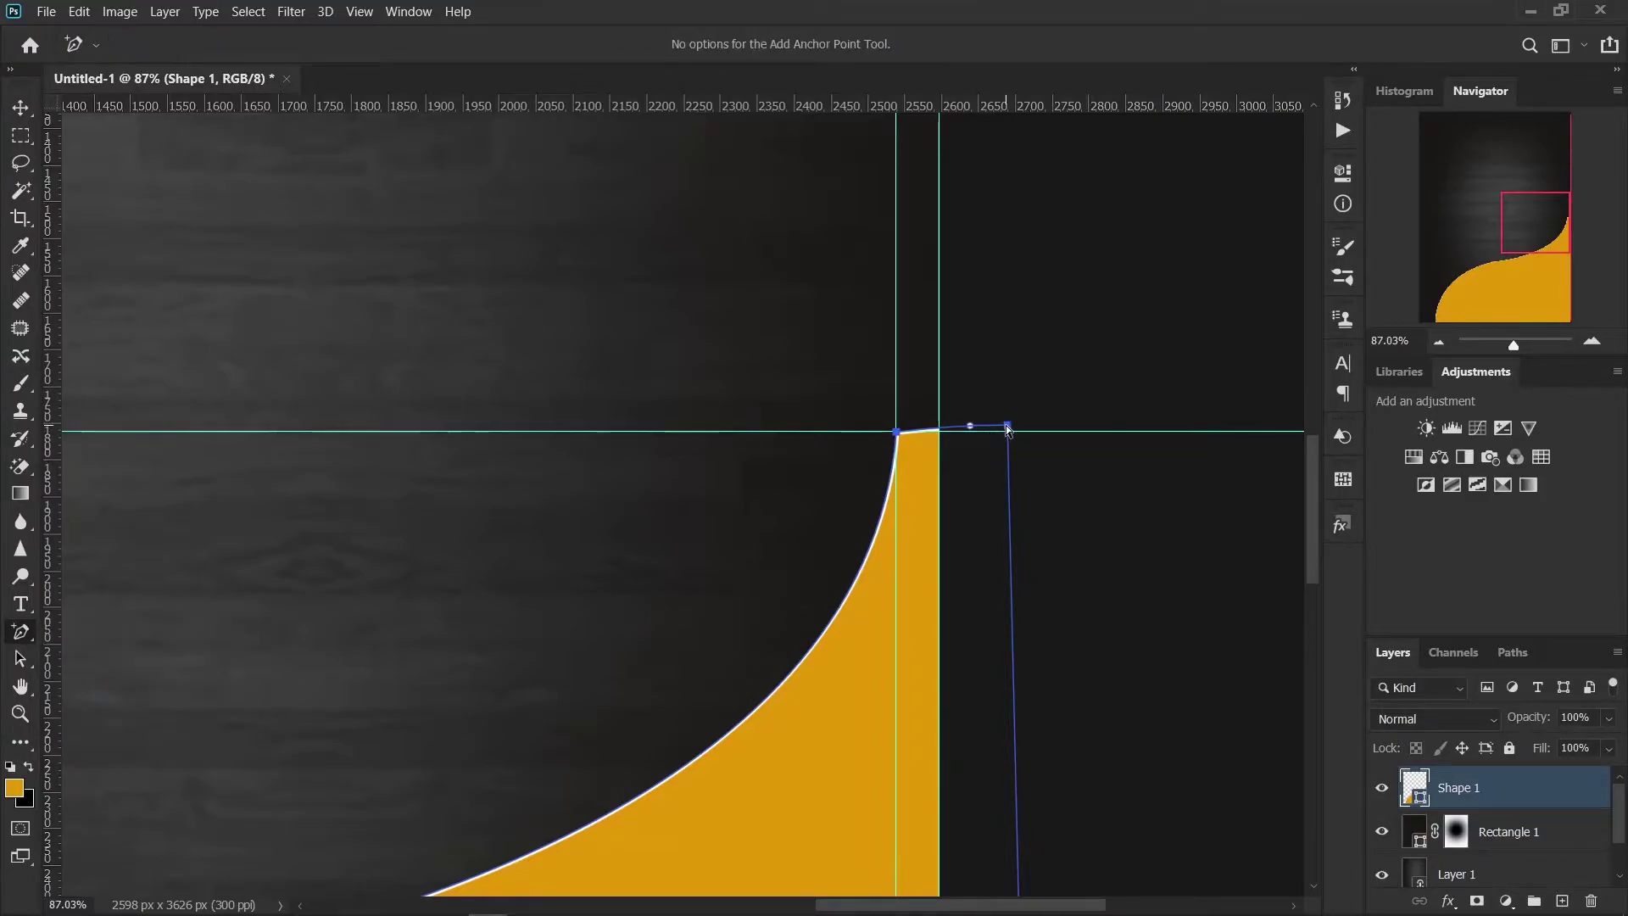
{"action": "left_click", "coordinate": [896, 432]}
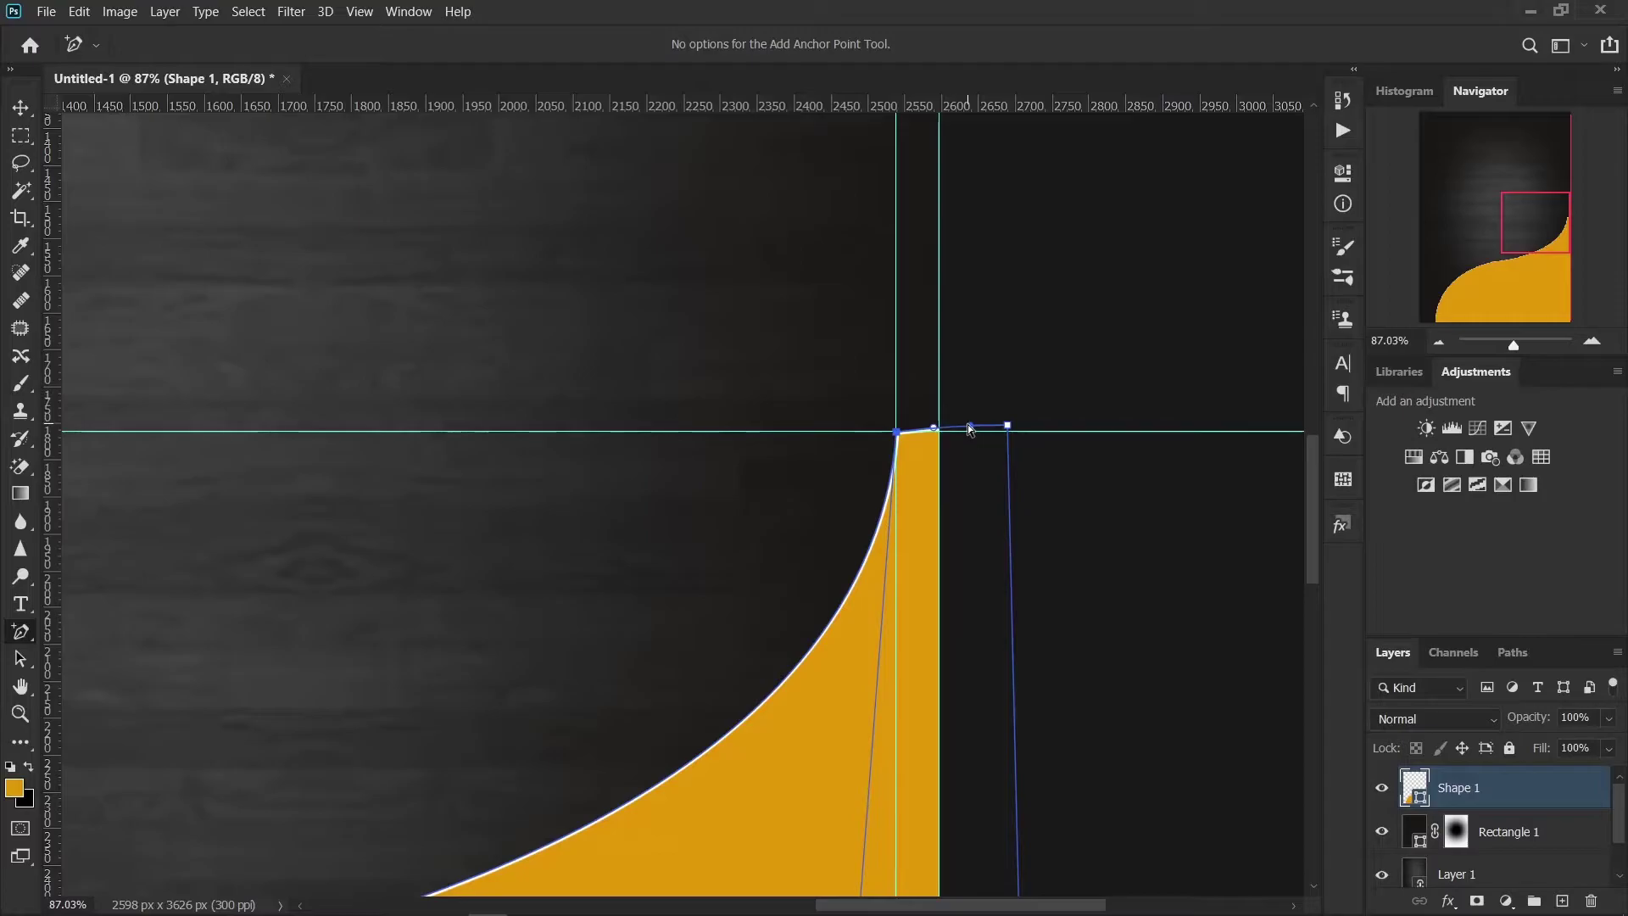
{"action": "left_click_drag", "start_coordinate": [971, 426], "coordinate": [959, 353]}
{"action": "key", "text": "ctrl+z"}
{"action": "left_click_drag", "start_coordinate": [934, 426], "coordinate": [941, 378]}
Step: Smooth the curve leading into the wave's tip
{"action": "scroll", "coordinate": [902, 633], "scroll_direction": "down", "scroll_amount": 5}
{"action": "scroll", "coordinate": [902, 633], "scroll_direction": "down", "scroll_amount": 3}
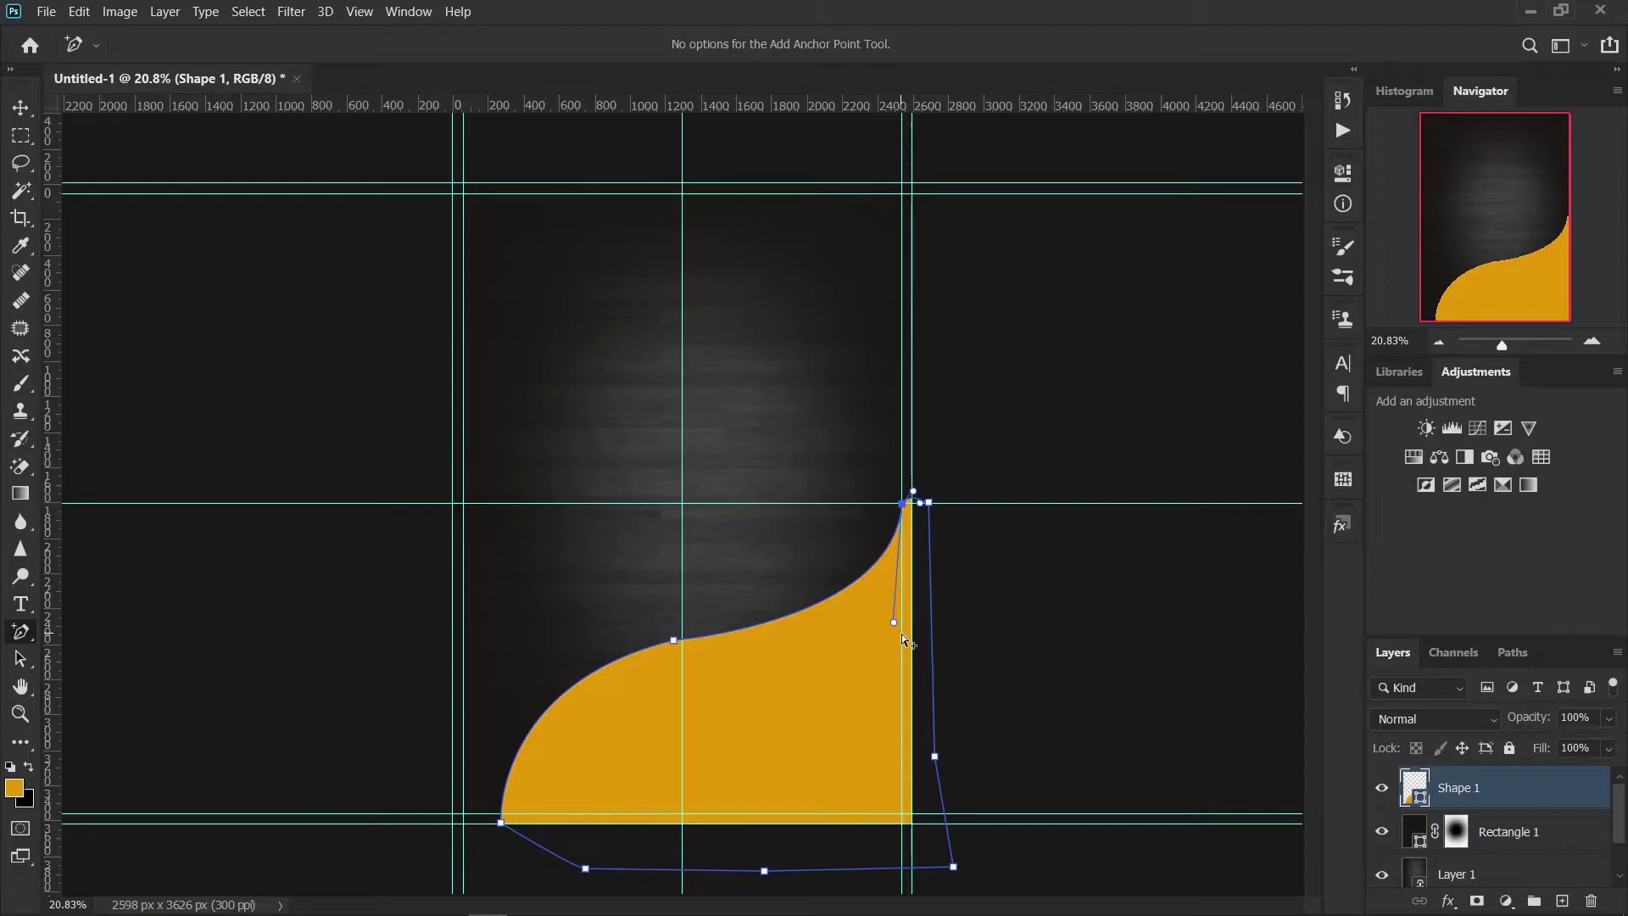
{"action": "scroll", "coordinate": [937, 661], "scroll_direction": "up", "scroll_amount": 2}
{"action": "scroll", "coordinate": [958, 660], "scroll_direction": "up", "scroll_amount": 2}
{"action": "scroll", "coordinate": [958, 660], "scroll_direction": "up", "scroll_amount": 2}
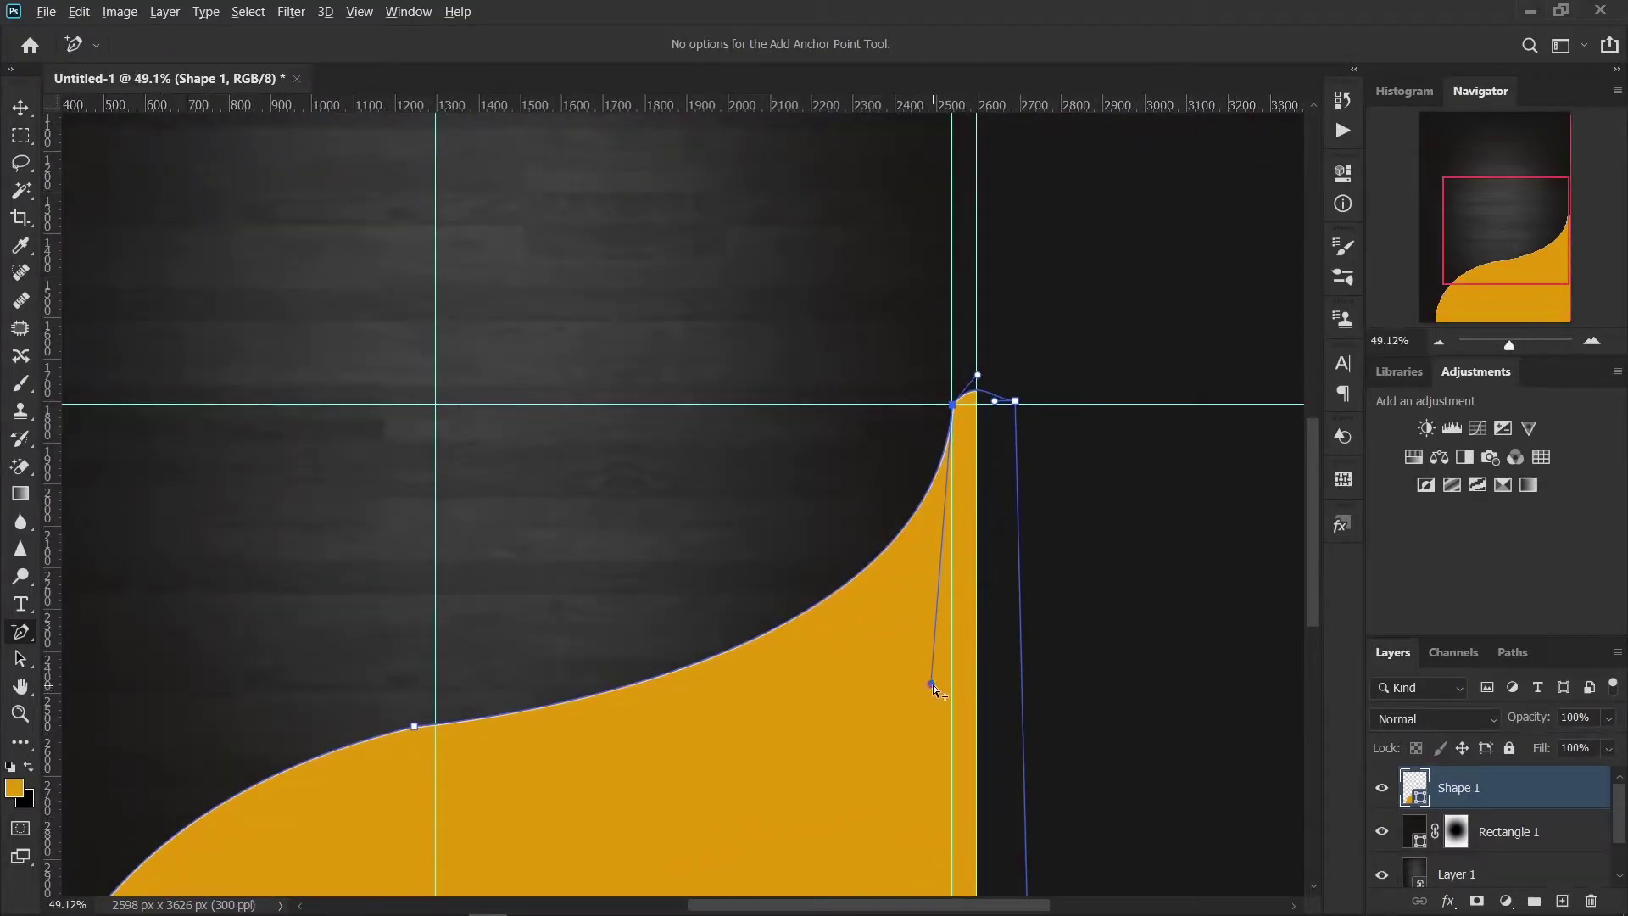
{"action": "left_click_drag", "start_coordinate": [932, 685], "coordinate": [876, 659]}
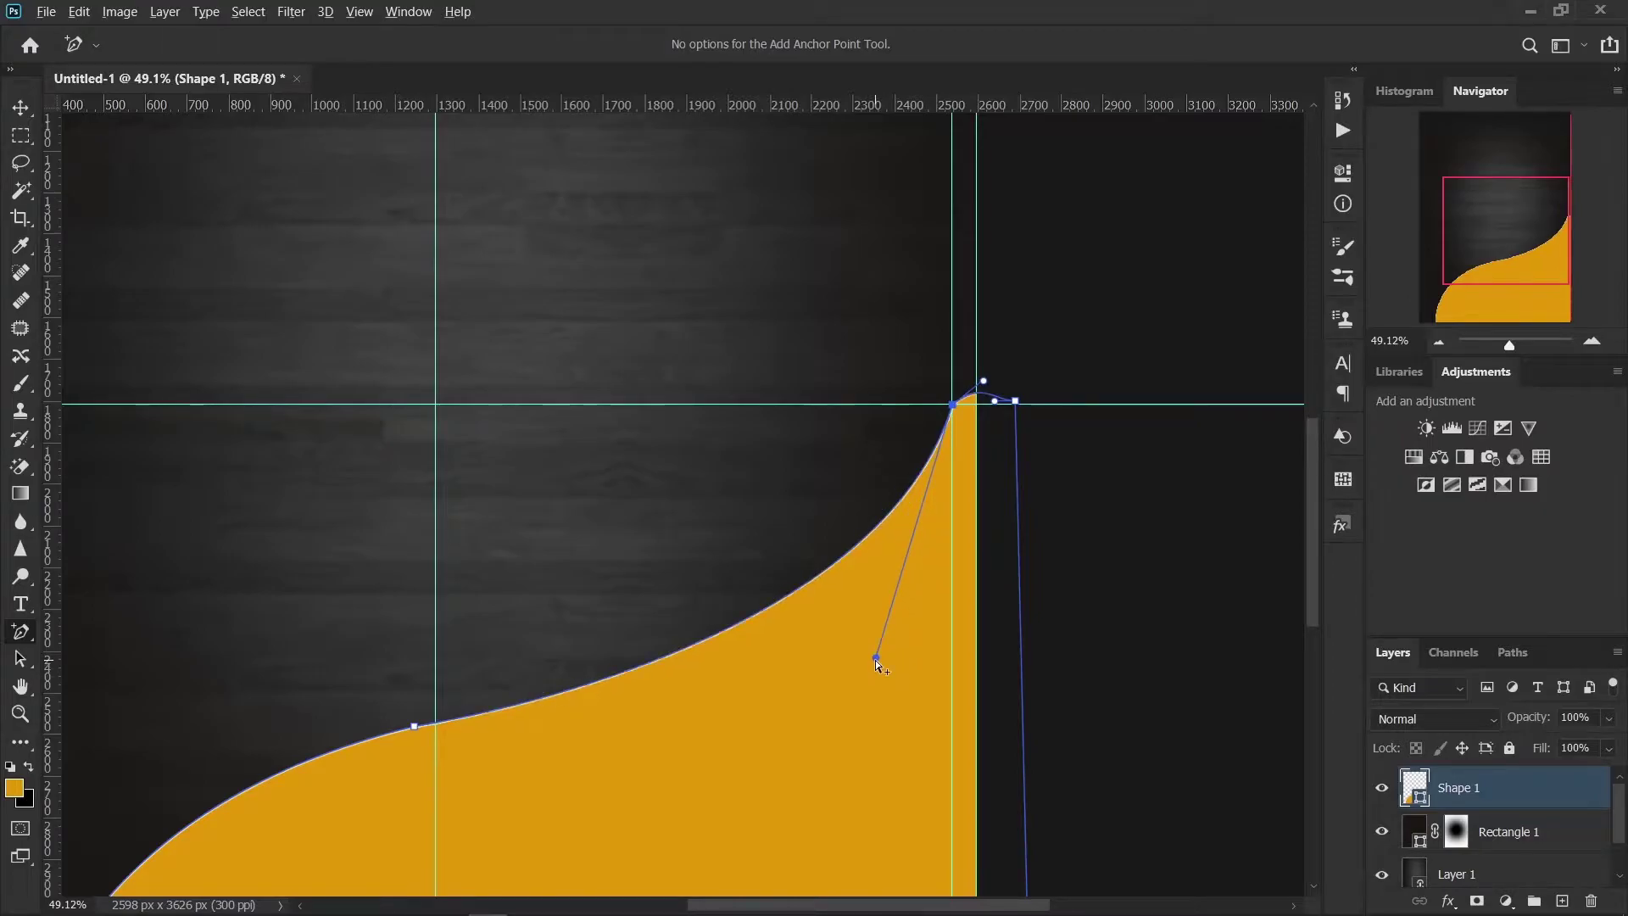
{"action": "scroll", "coordinate": [876, 659], "scroll_direction": "down", "scroll_amount": 5}
{"action": "scroll", "coordinate": [875, 660], "scroll_direction": "down", "scroll_amount": 2}
Step: Select the Shape 1 wave layer and check its Fill and Stroke swatches
{"action": "left_click", "coordinate": [21, 108]}
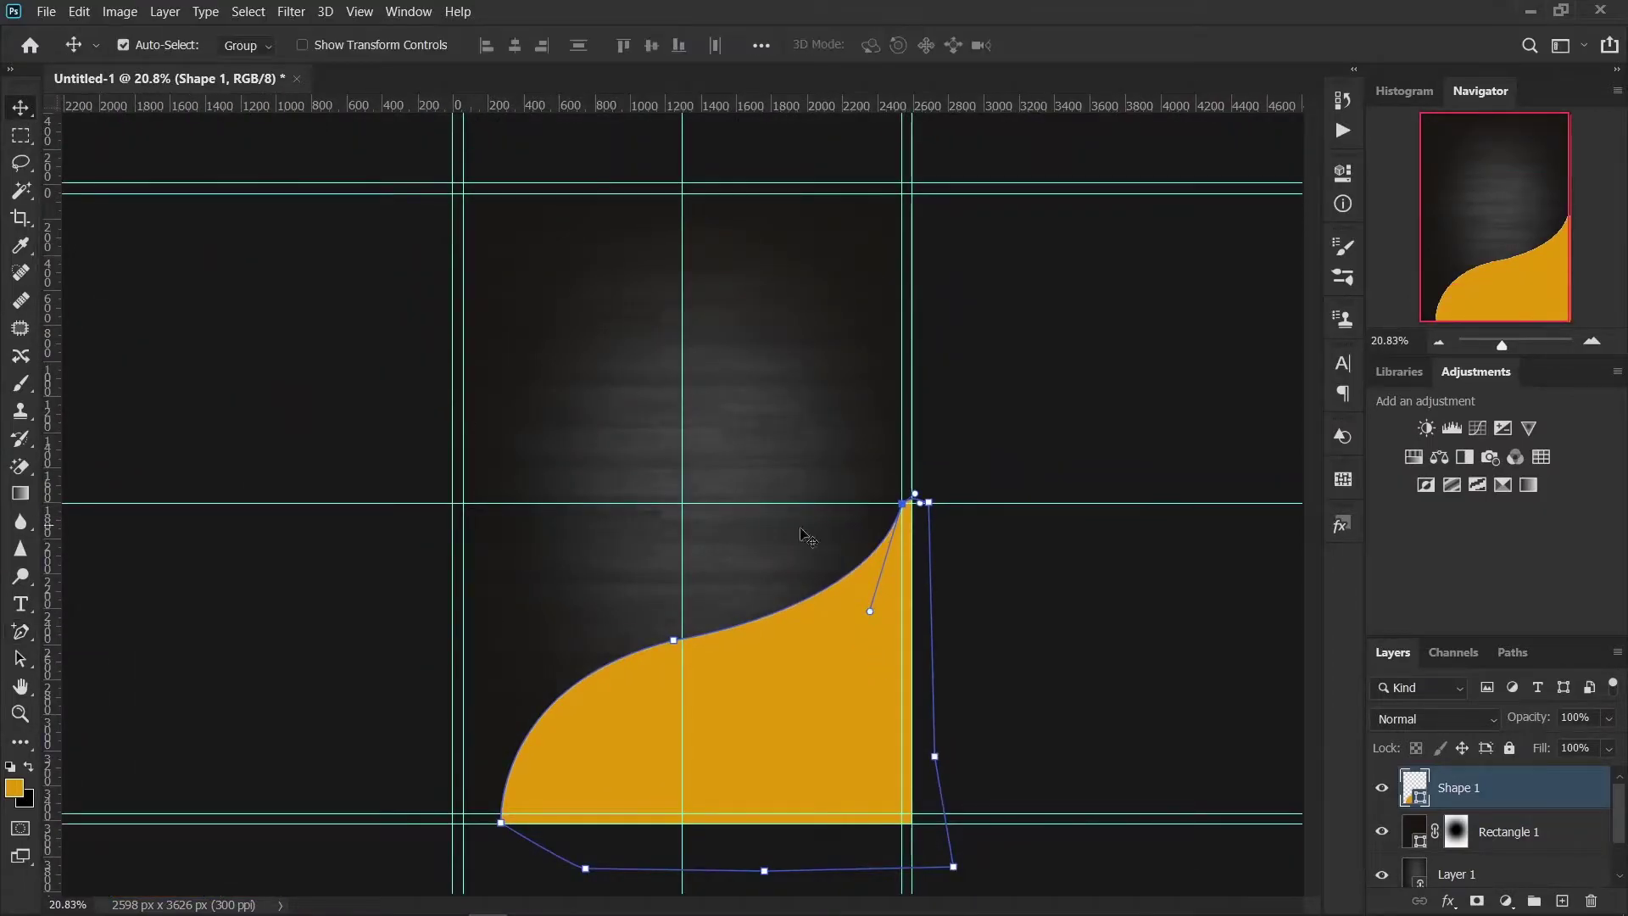
{"action": "left_click", "coordinate": [1041, 560]}
{"action": "left_click", "coordinate": [774, 718]}
{"action": "right_click", "coordinate": [26, 642]}
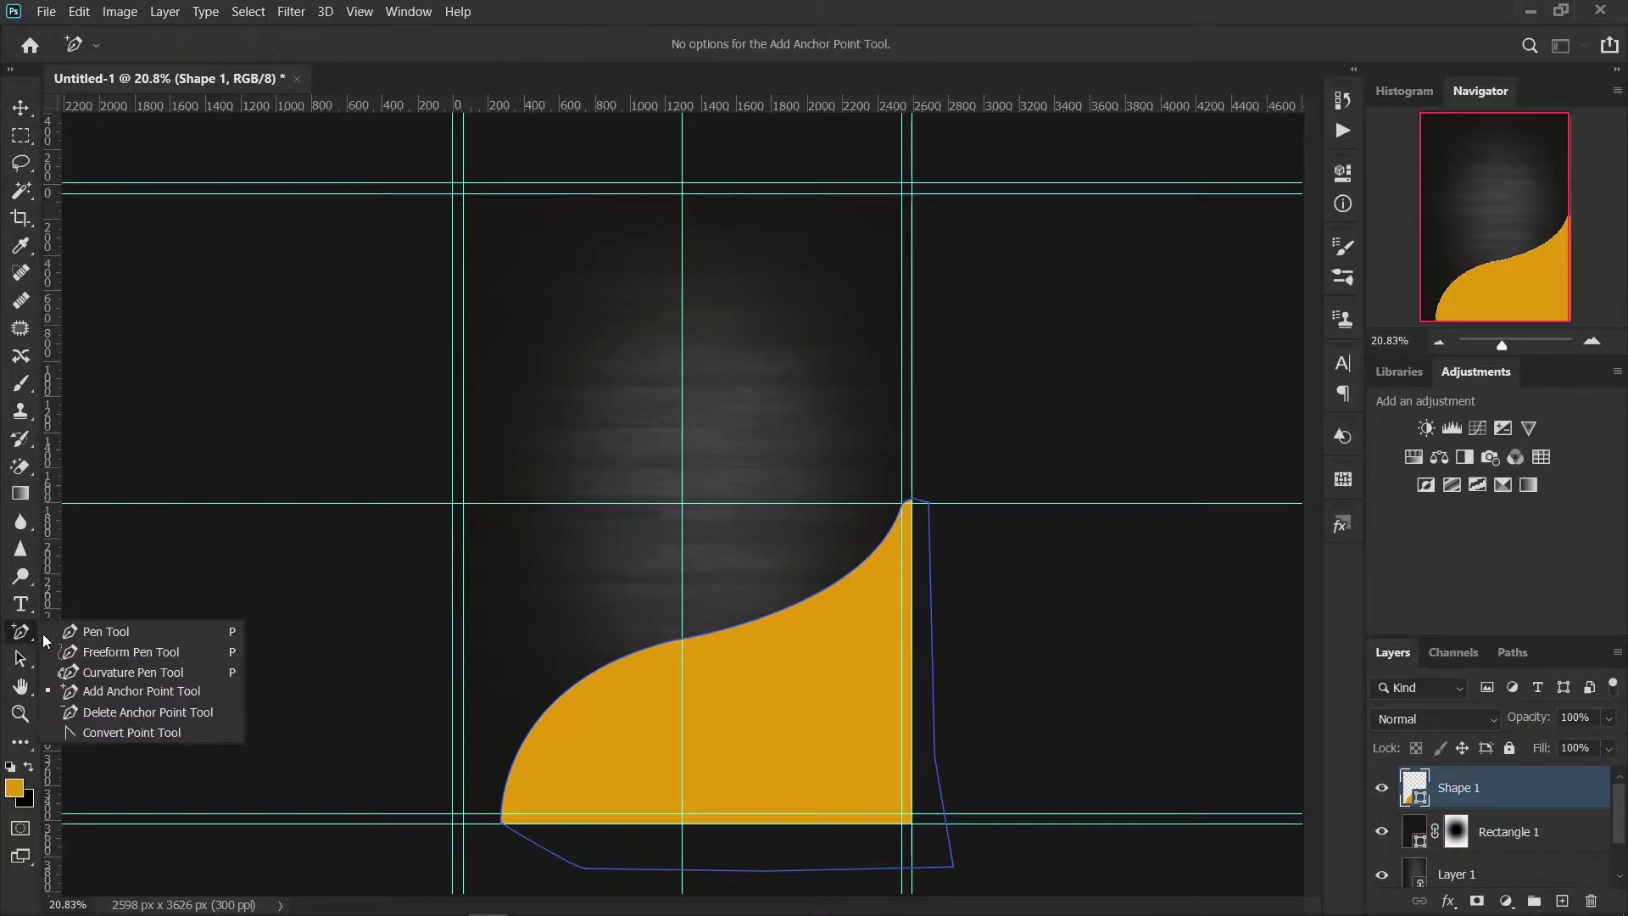
{"action": "left_click", "coordinate": [77, 634]}
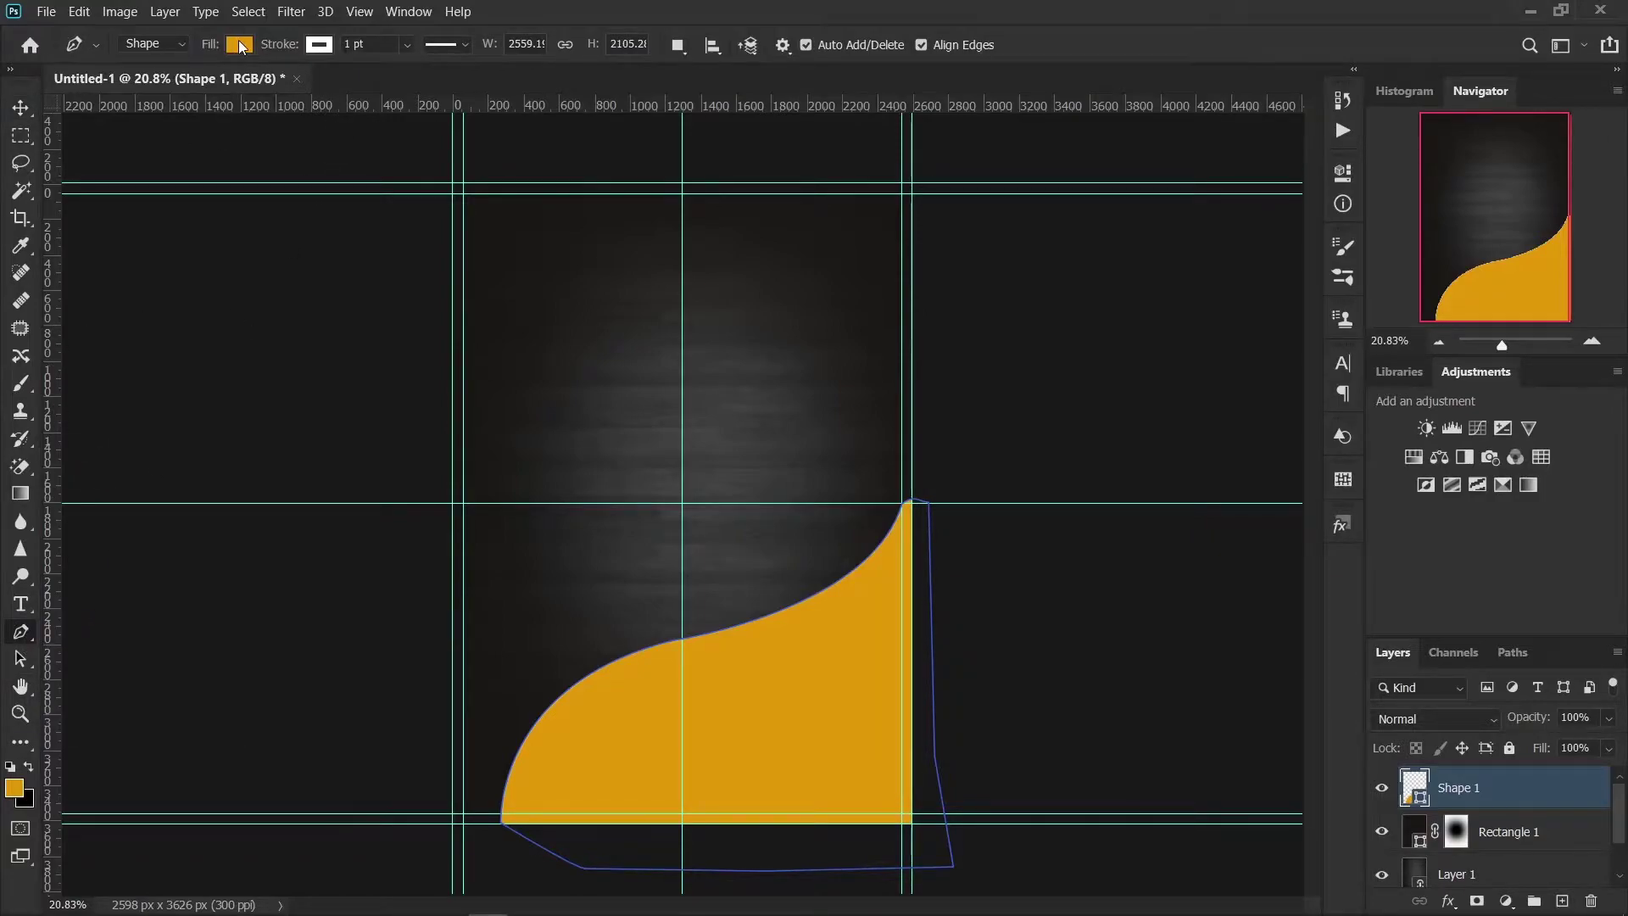
{"action": "left_click", "coordinate": [240, 45]}
{"action": "left_click", "coordinate": [229, 46]}
{"action": "left_click", "coordinate": [319, 44]}
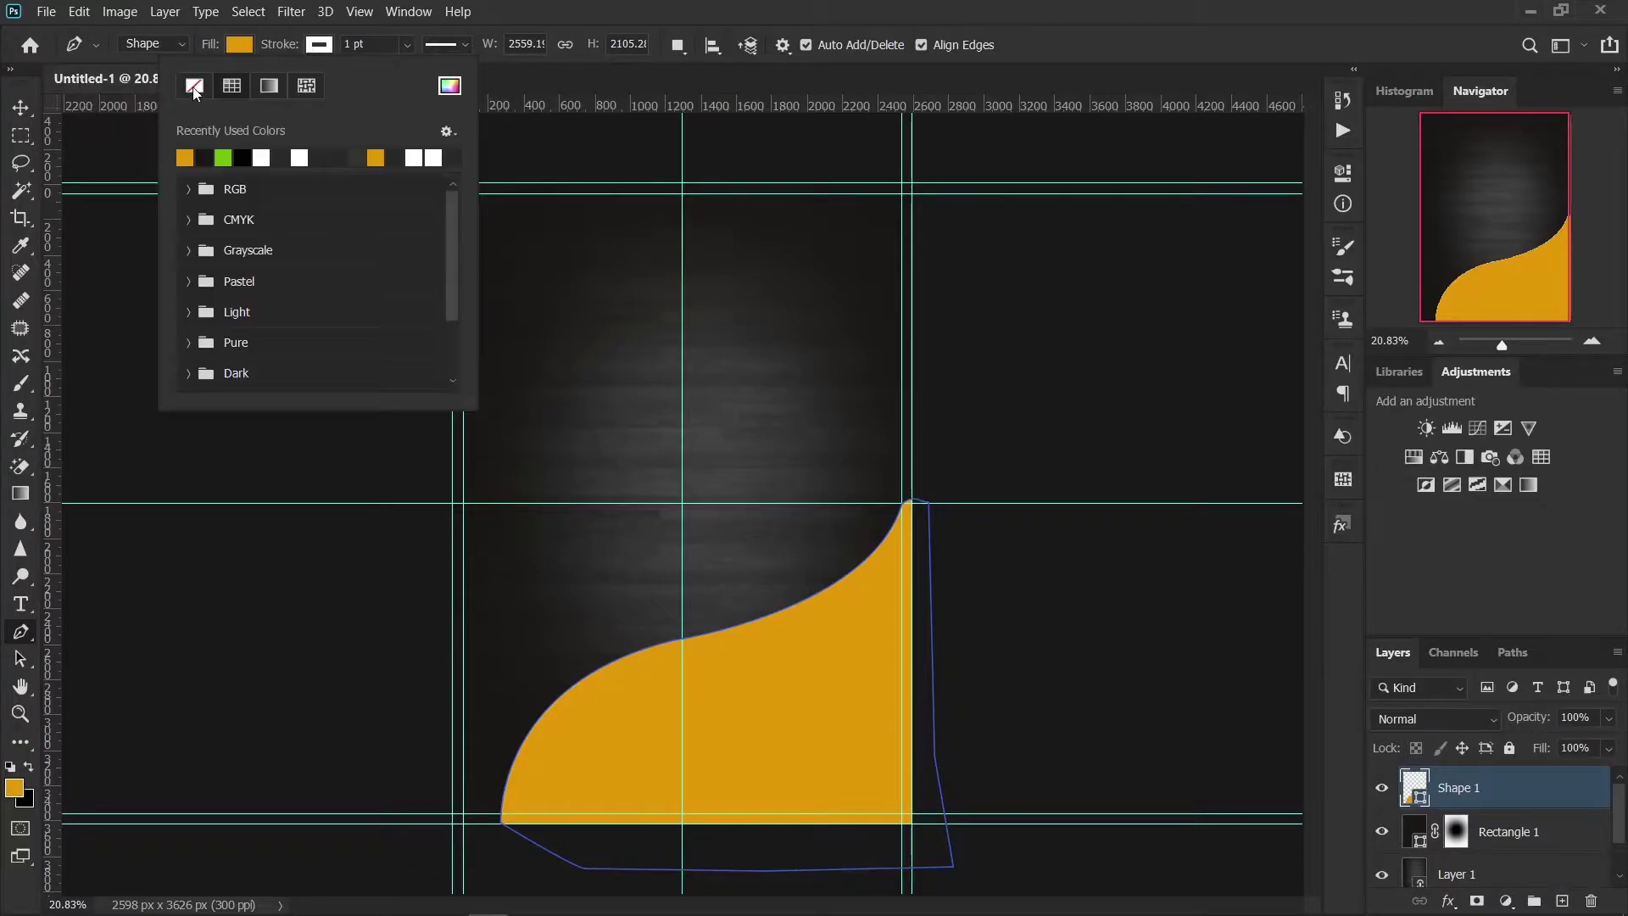
{"action": "left_click", "coordinate": [24, 116]}
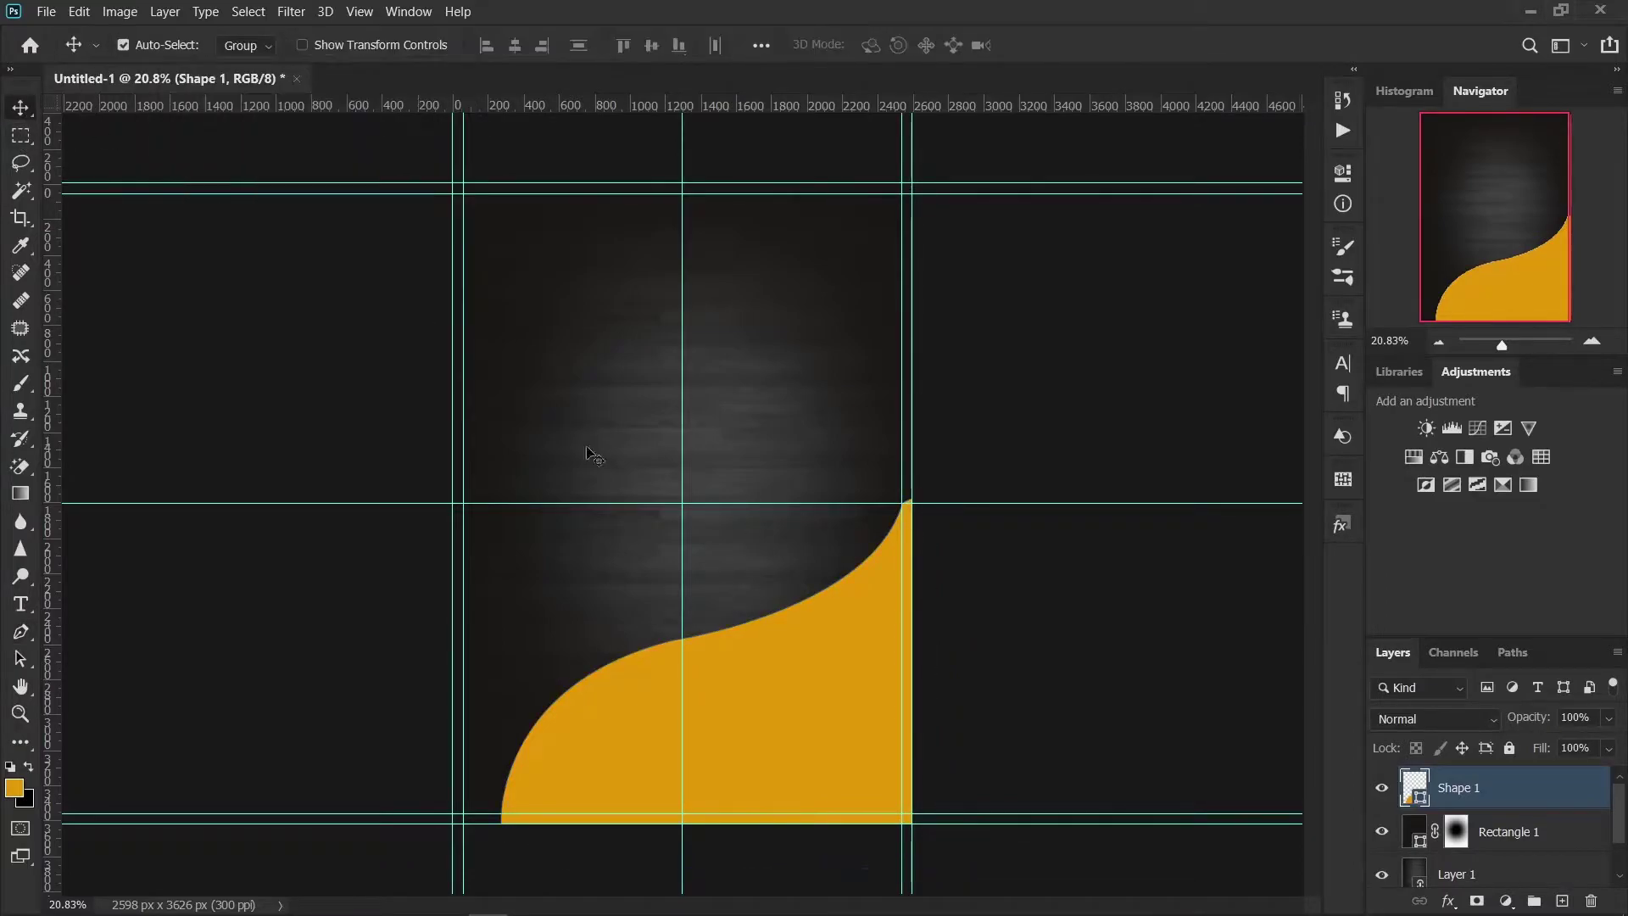
Step: Reselect Shape 1 and add an empty Layer 2 above it
{"action": "left_click", "coordinate": [1215, 708]}
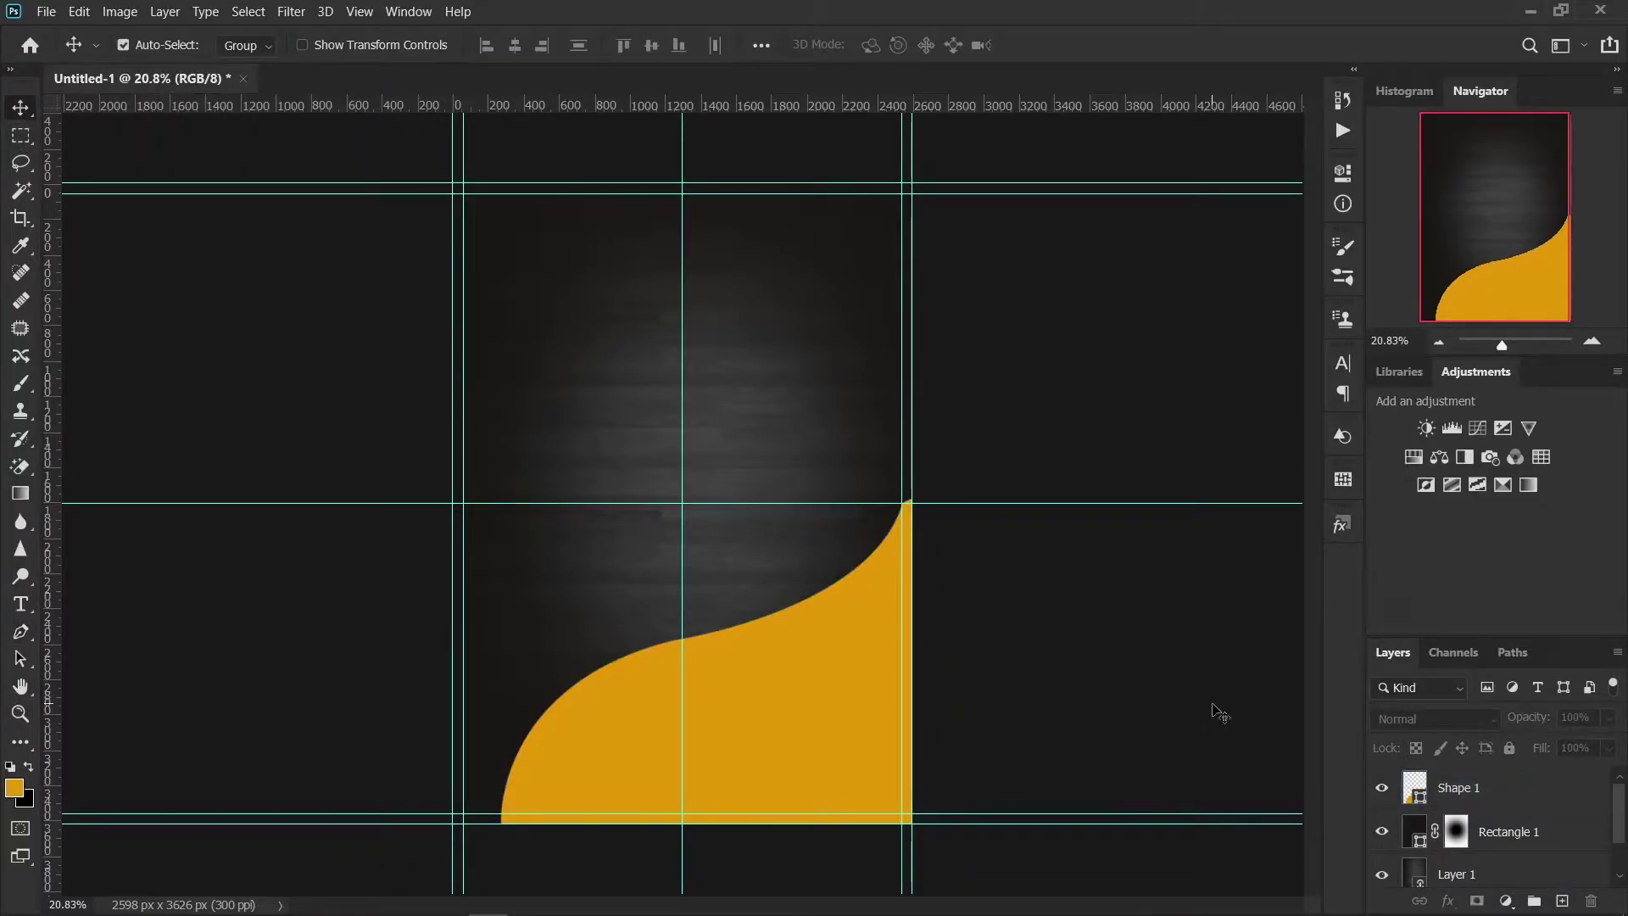
{"action": "left_click", "coordinate": [1508, 797]}
{"action": "left_click", "coordinate": [1382, 788]}
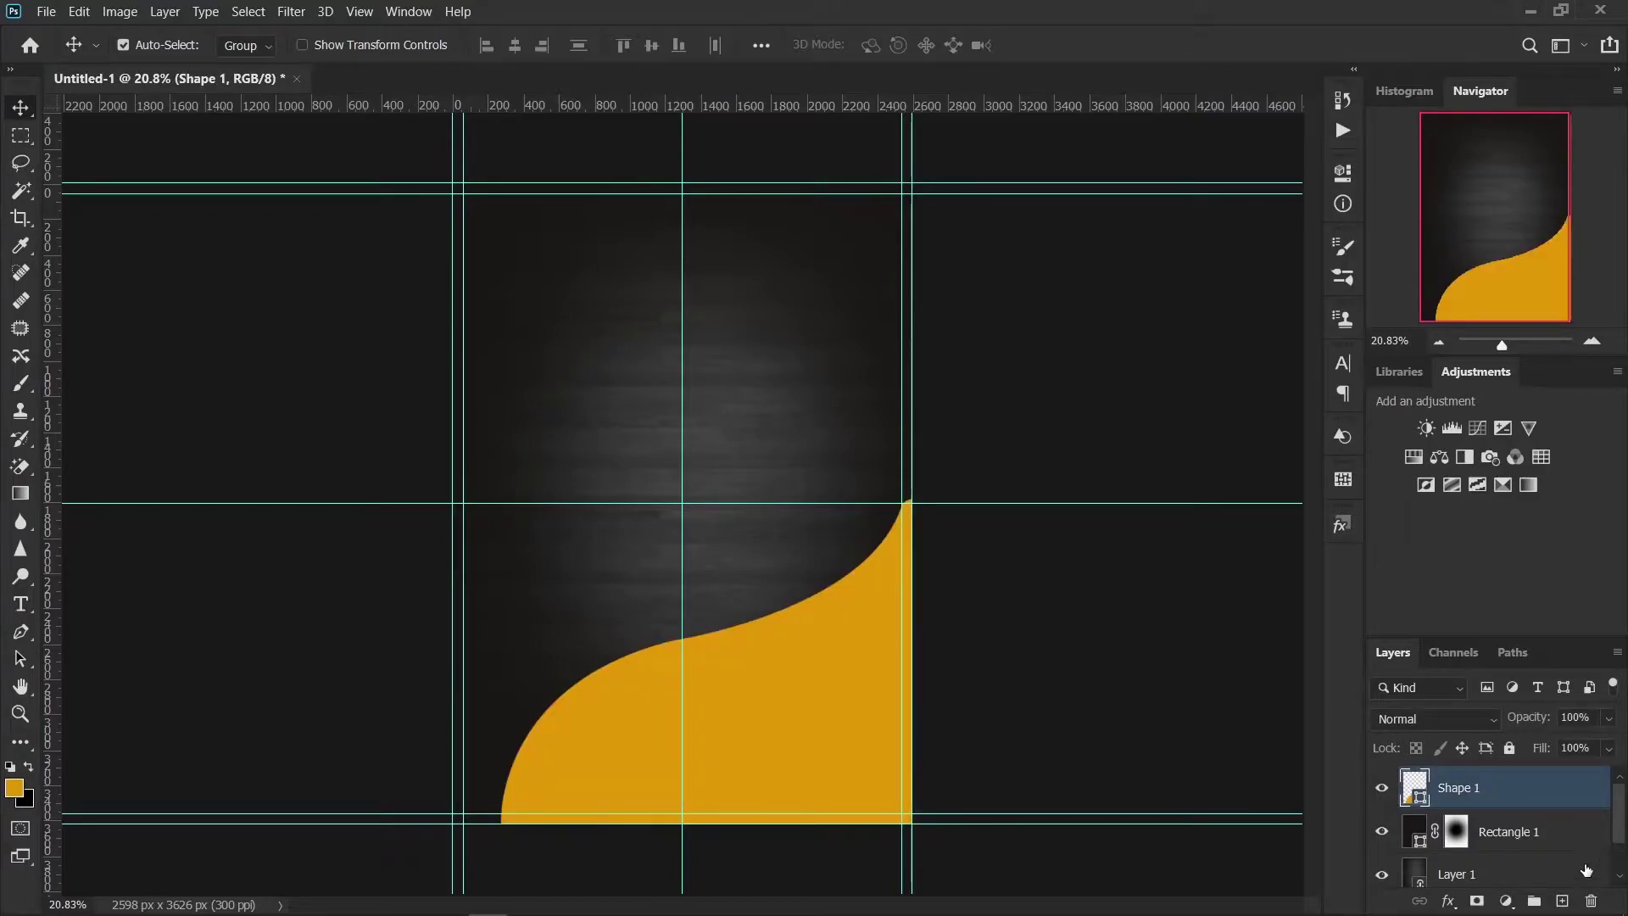
{"action": "left_click", "coordinate": [1564, 902]}
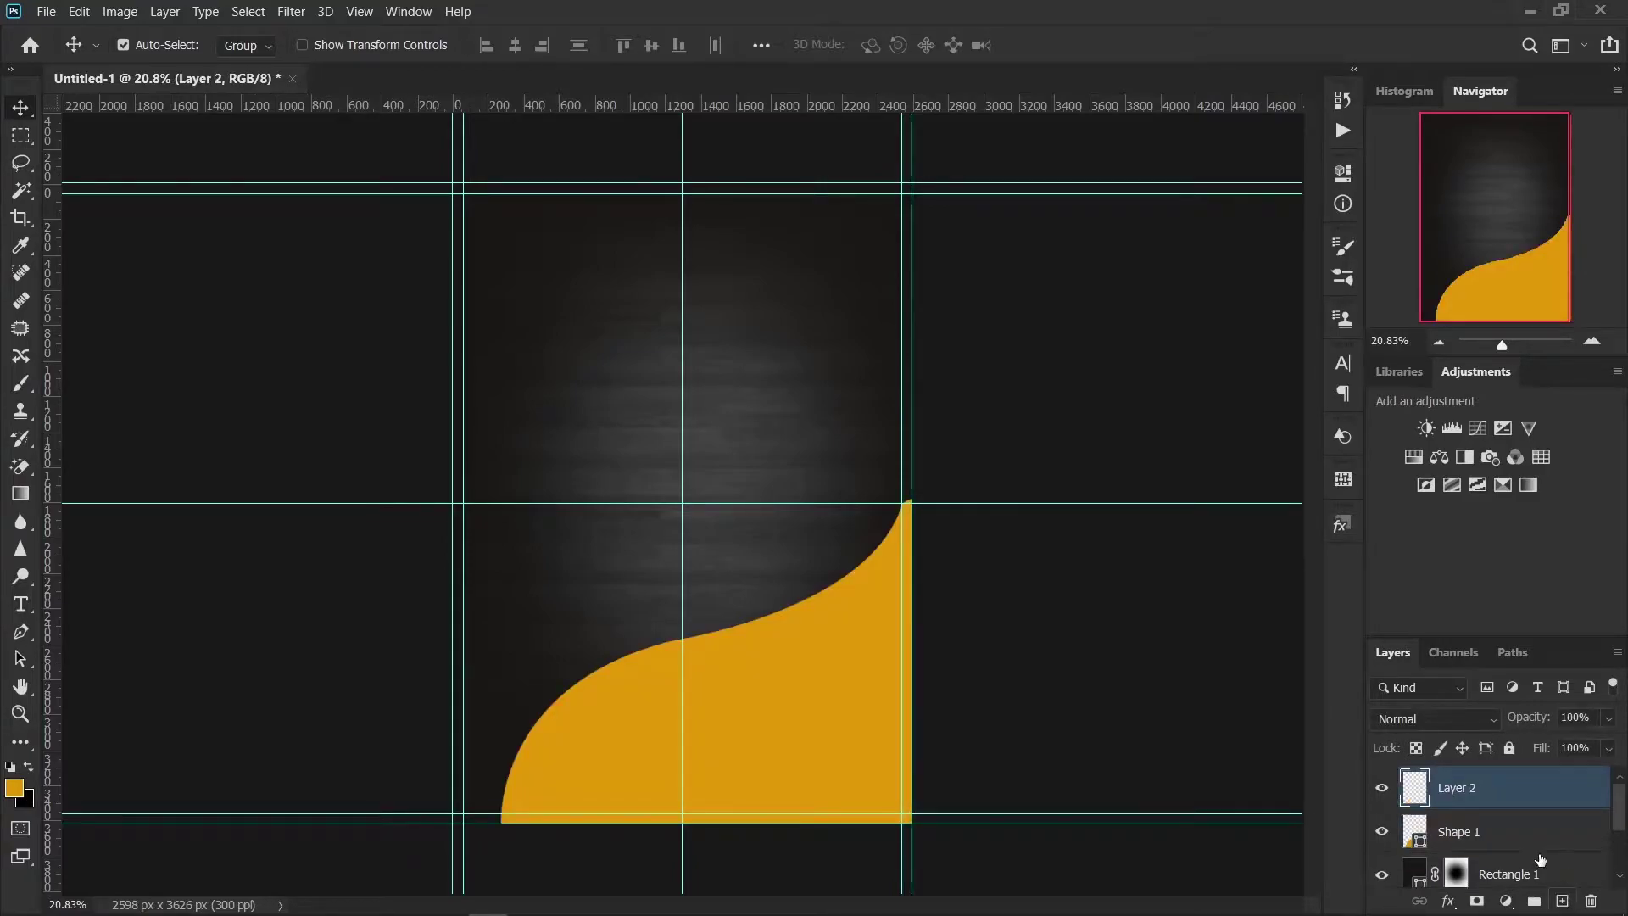
Step: Draw a trial circle on the guide crossing with the Ellipse Tool, then undo it
{"action": "left_click", "coordinate": [33, 740]}
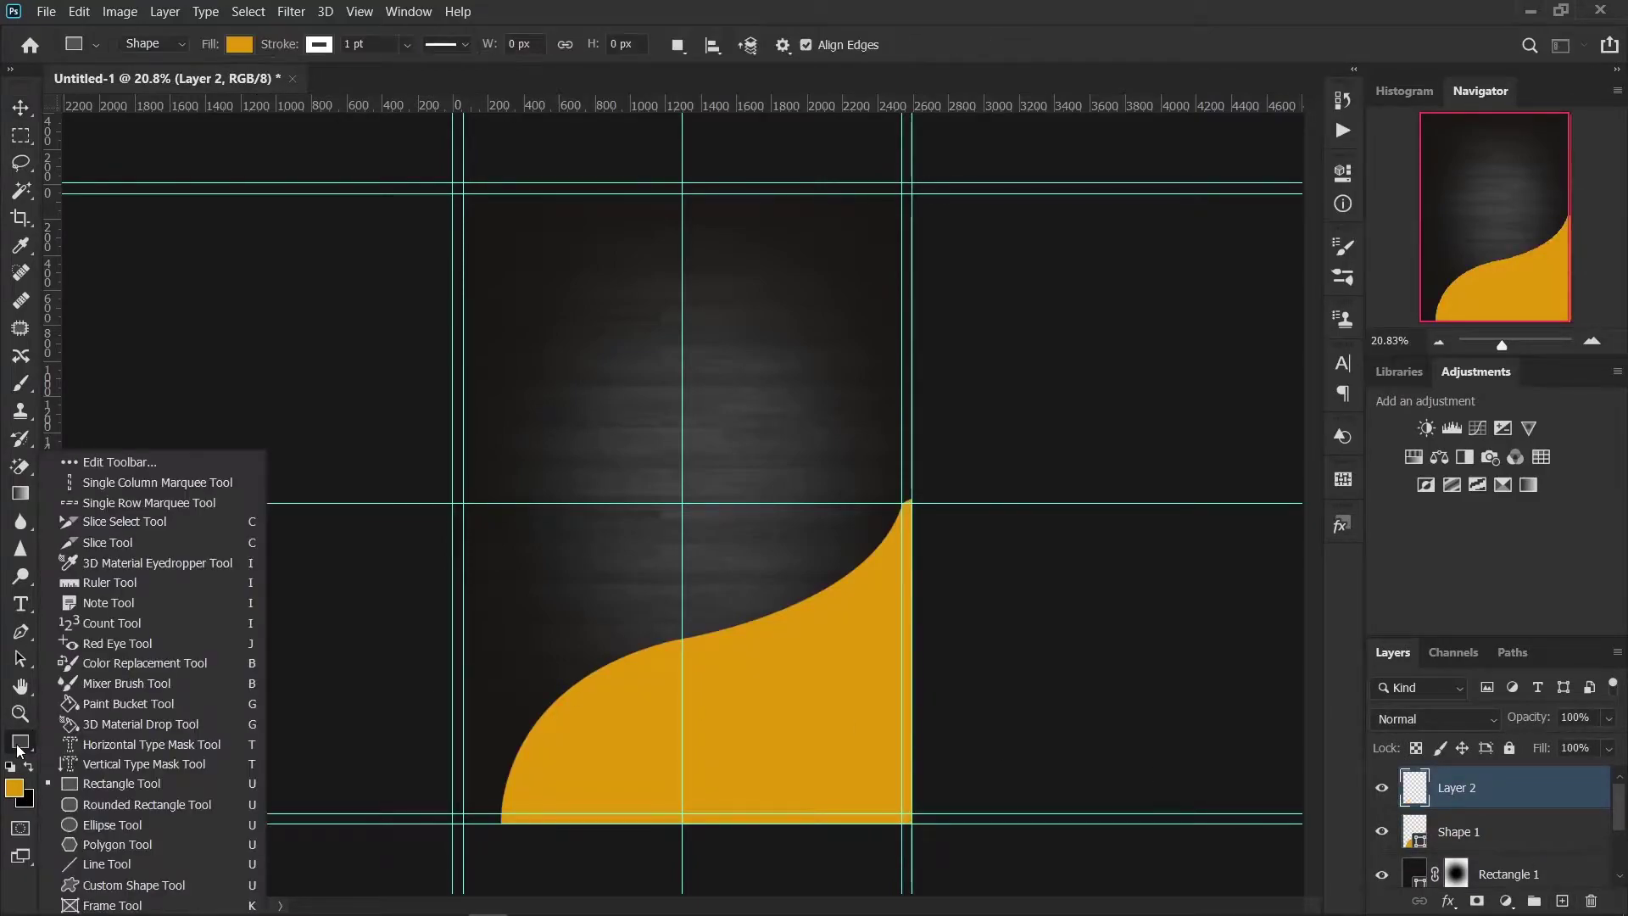
{"action": "left_click", "coordinate": [104, 829]}
{"action": "scroll", "coordinate": [581, 483], "scroll_direction": "up", "scroll_amount": 1}
{"action": "scroll", "coordinate": [690, 504], "scroll_direction": "up", "scroll_amount": 2}
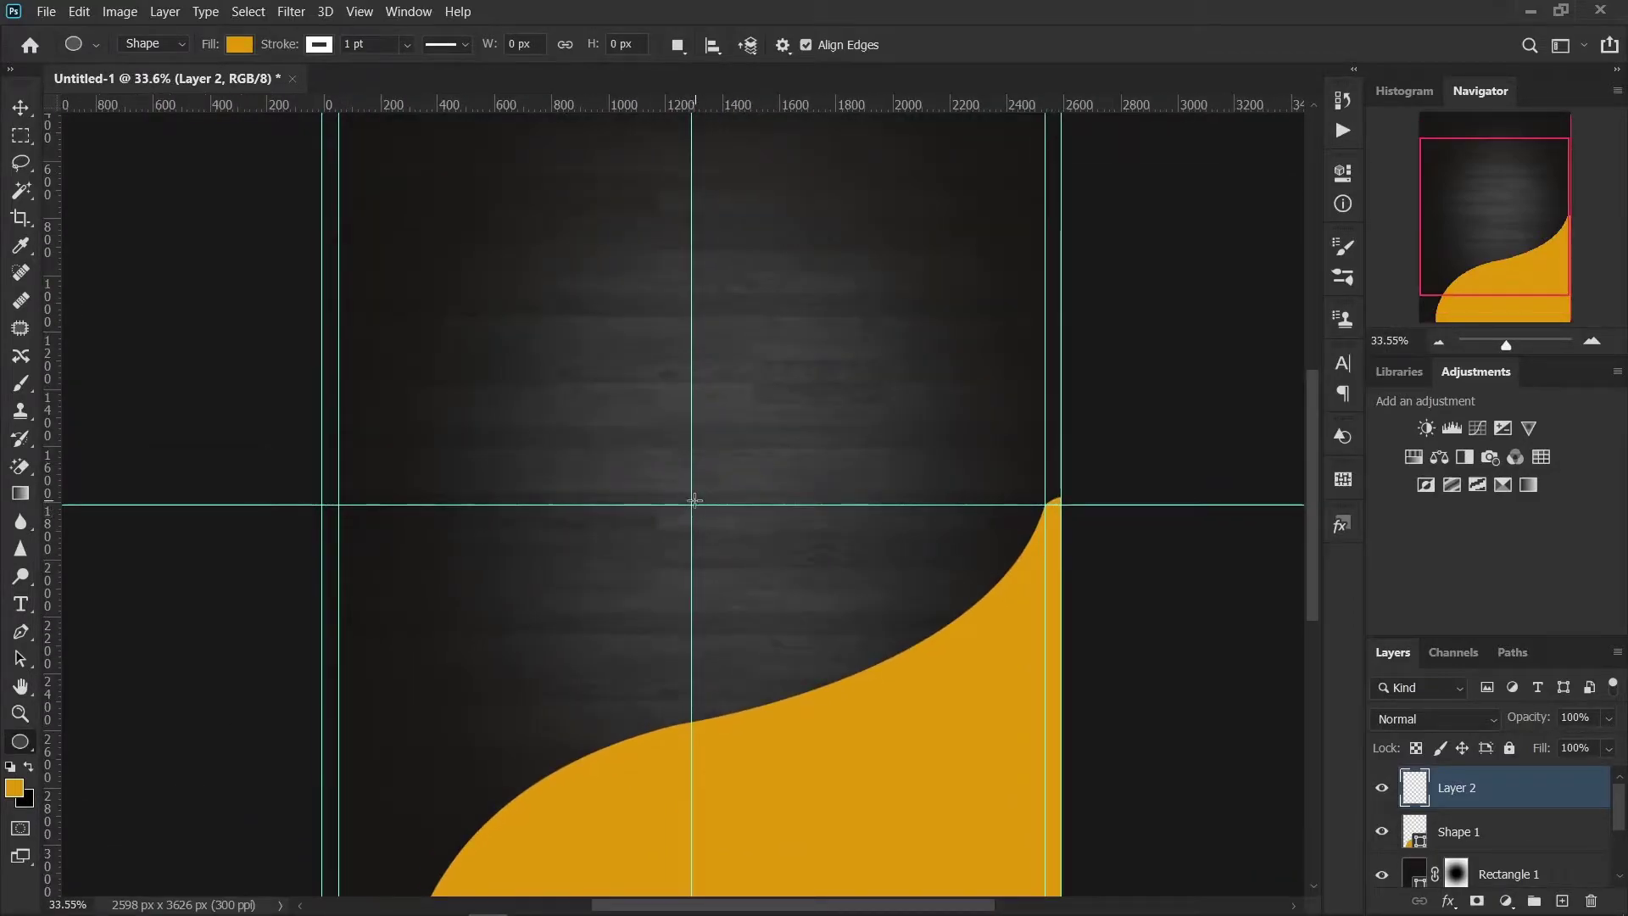
{"action": "left_click_drag", "start_coordinate": [688, 504], "coordinate": [610, 411]}
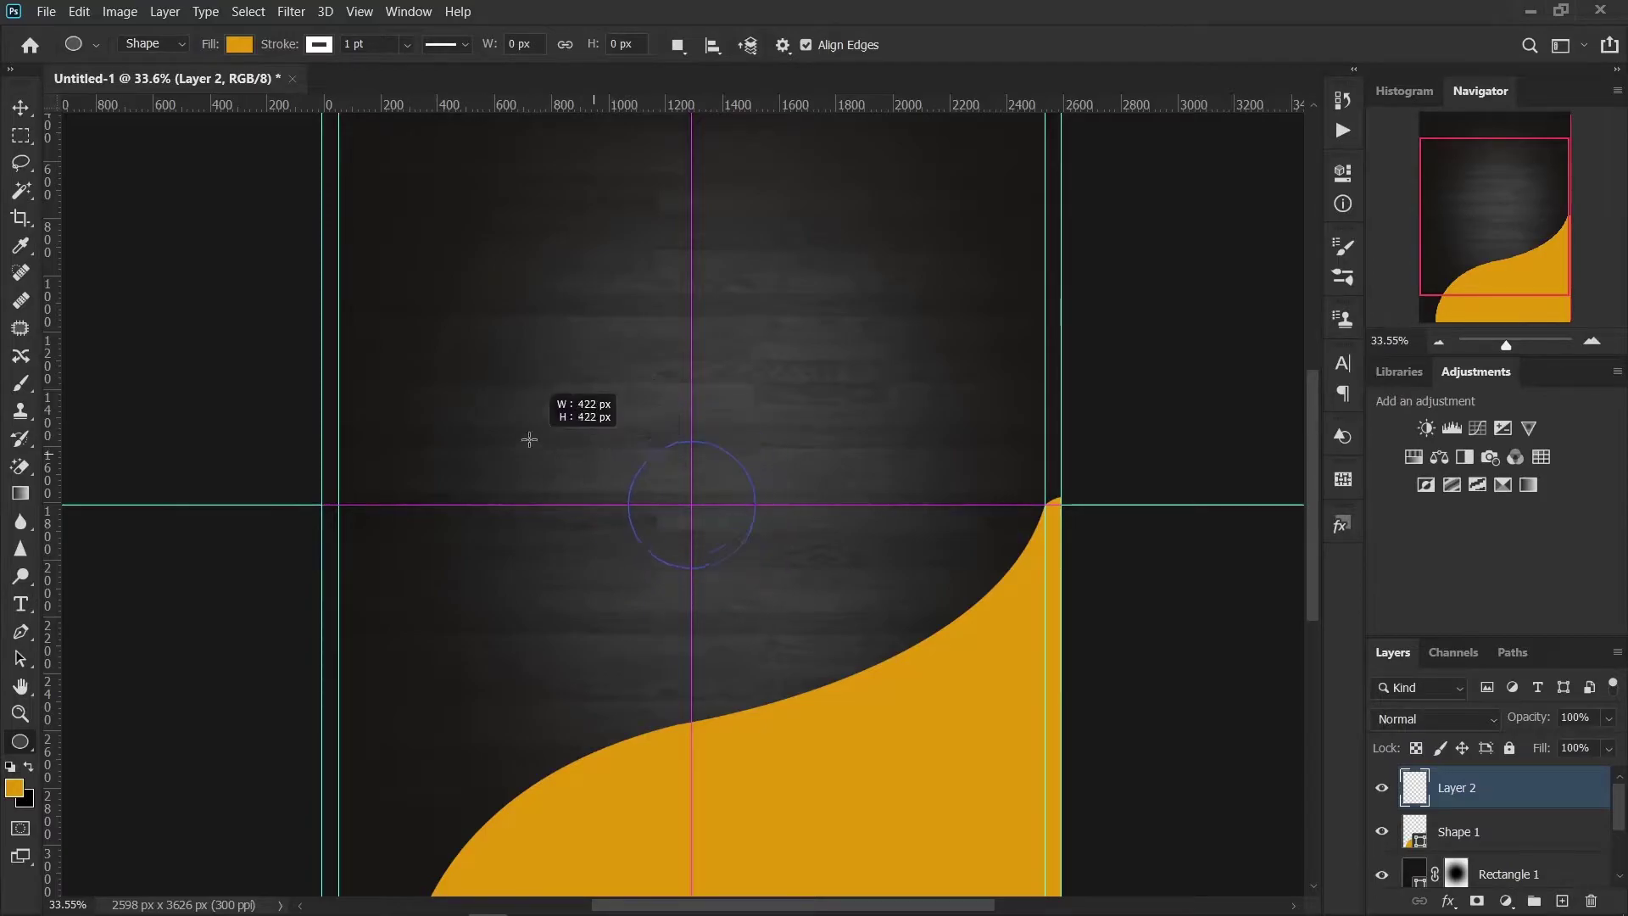
{"action": "mouse_move", "coordinate": [611, 412]}
{"action": "left_mouse_down"}
{"action": "mouse_move", "coordinate": [379, 389]}
{"action": "mouse_move", "coordinate": [79, 415]}
{"action": "left_mouse_up"}
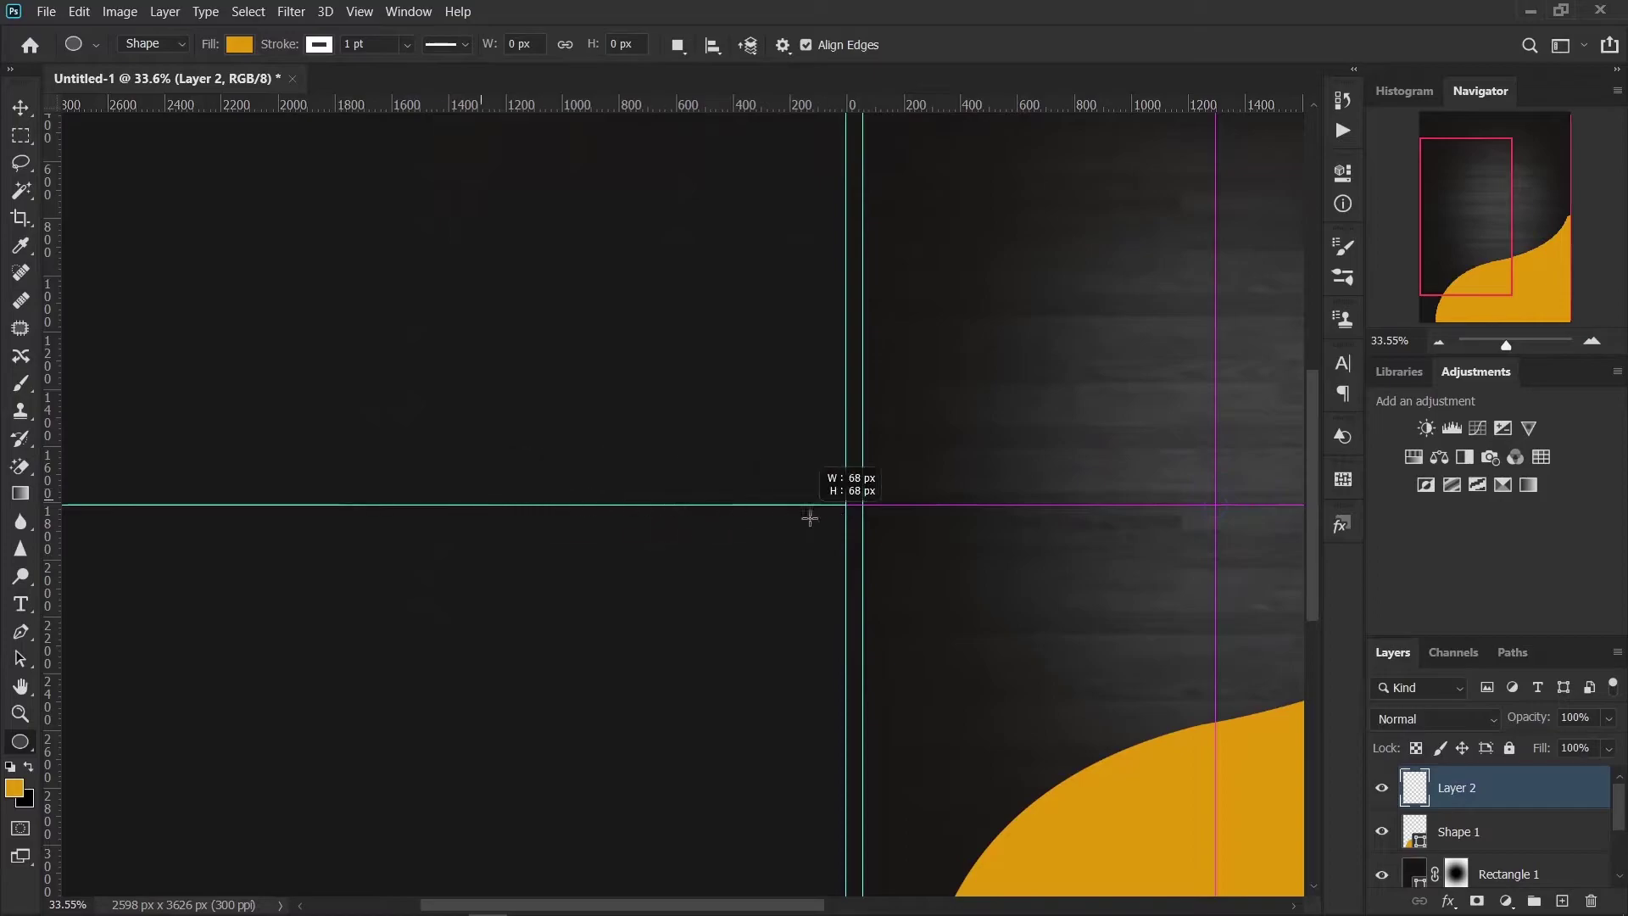
{"action": "left_click_drag", "start_coordinate": [79, 415], "coordinate": [932, 508]}
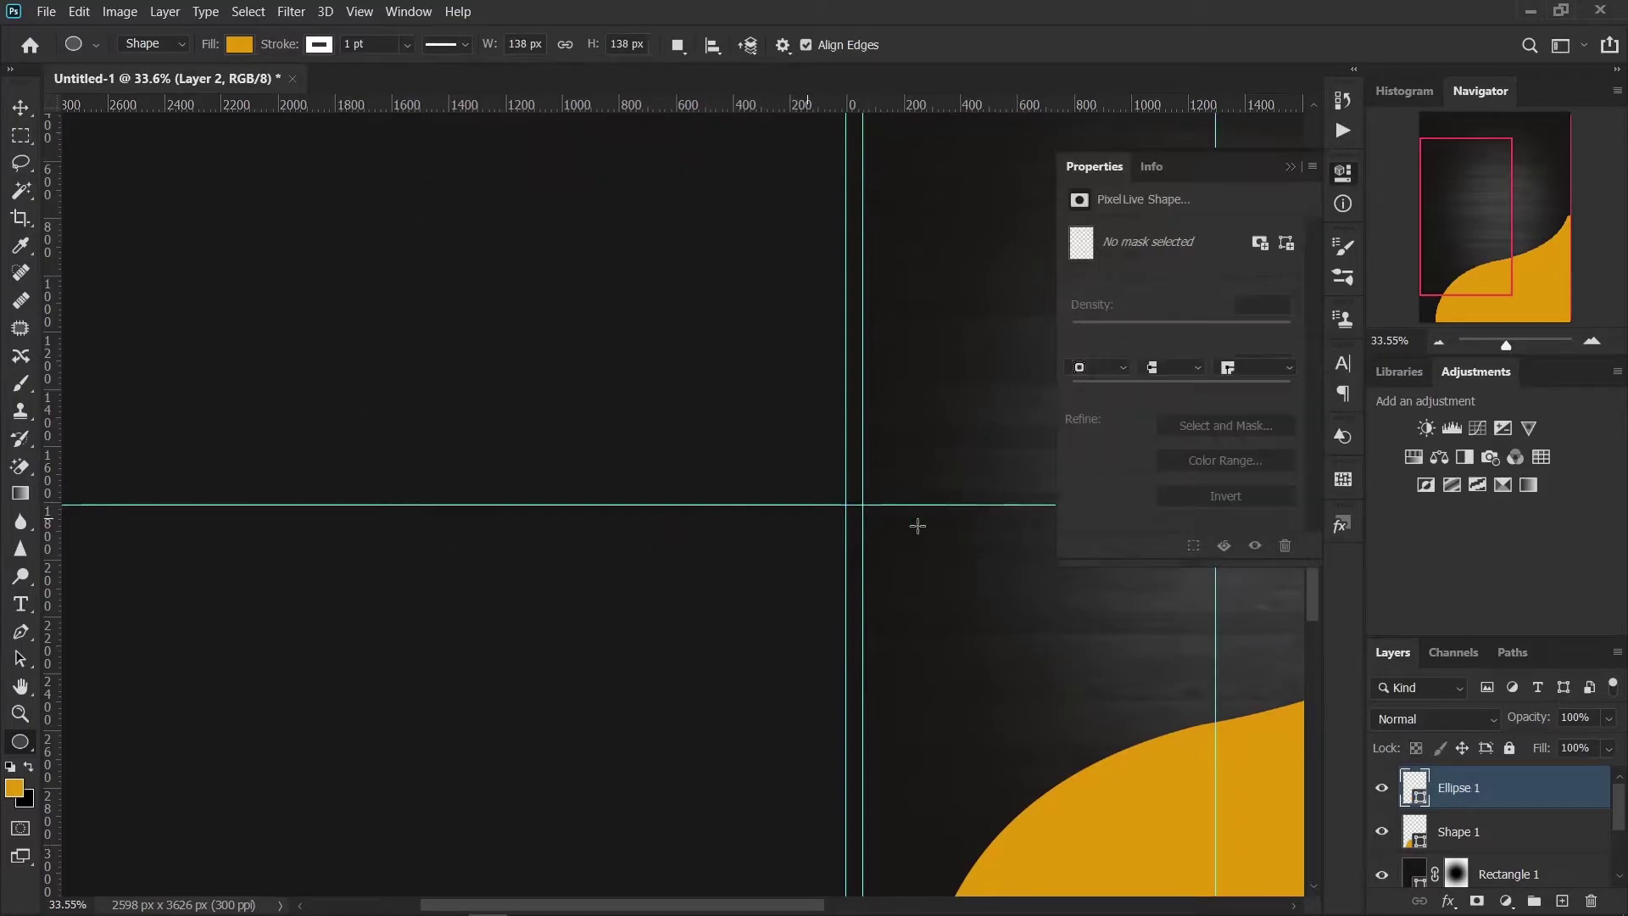
{"action": "left_click", "coordinate": [1289, 167]}
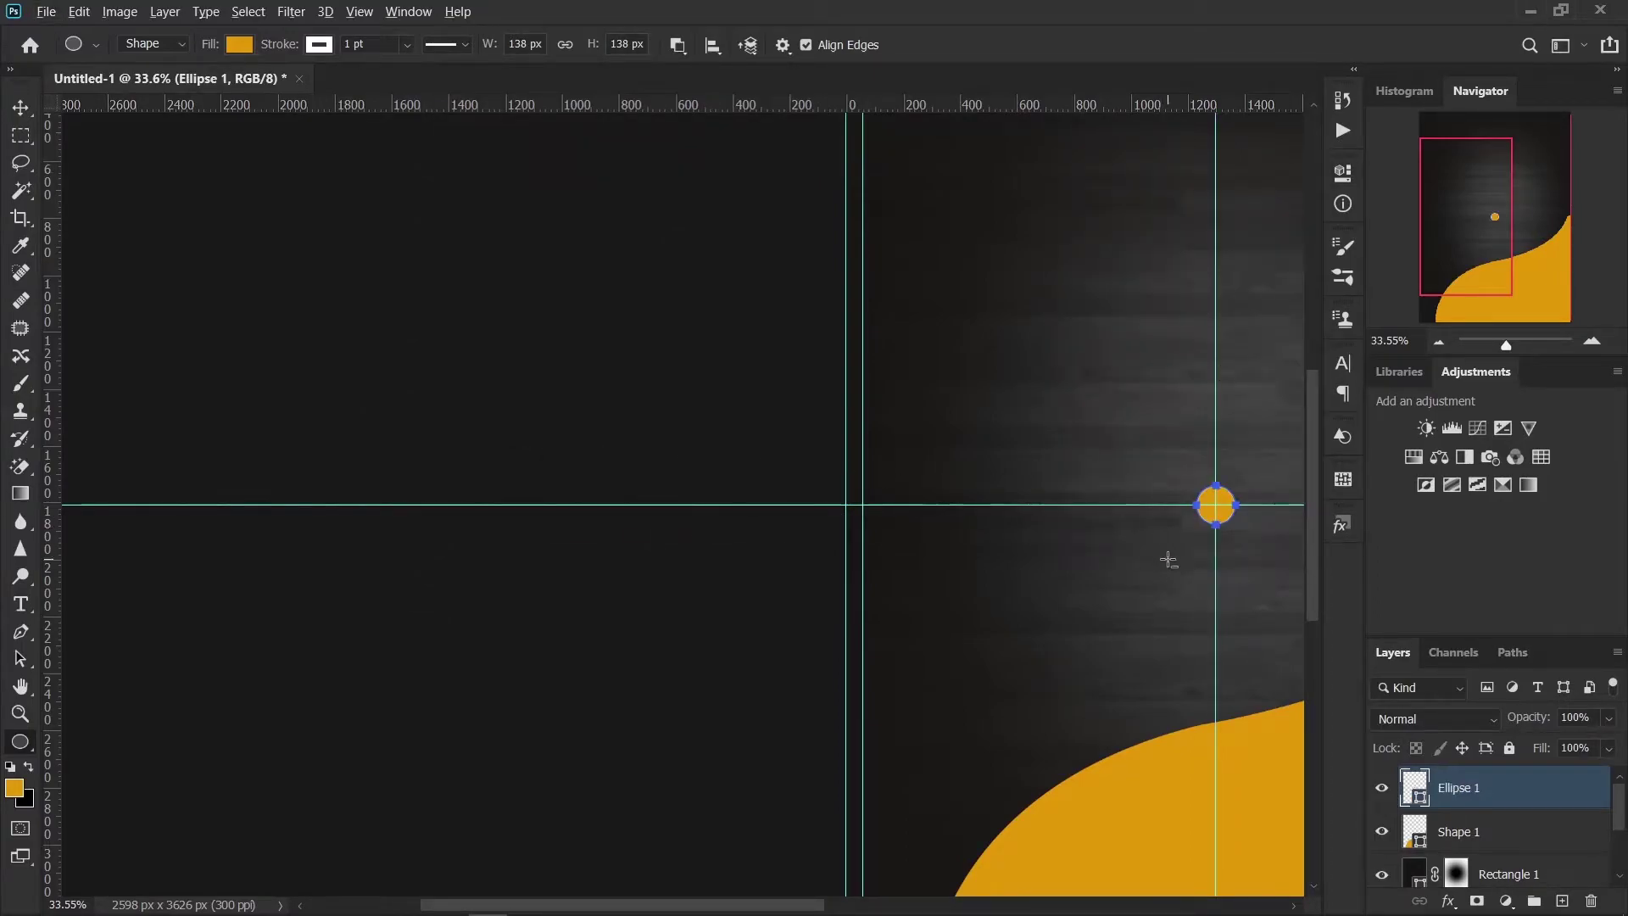
{"action": "left_click_drag", "start_coordinate": [1187, 574], "coordinate": [824, 602]}
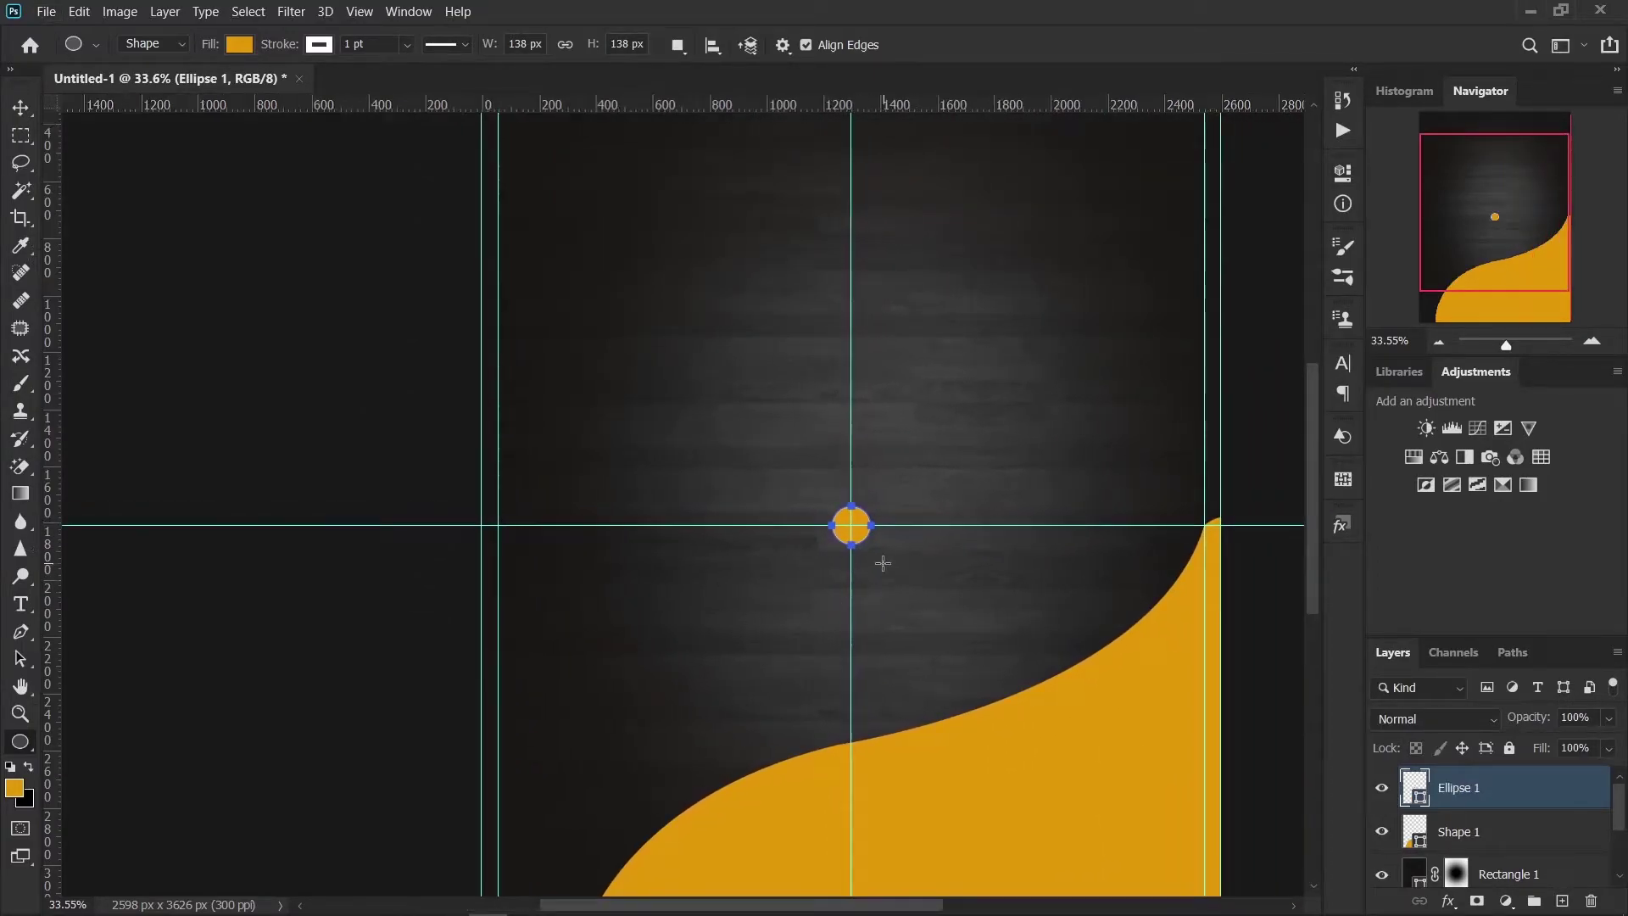
{"action": "key", "text": "ctrl+z"}
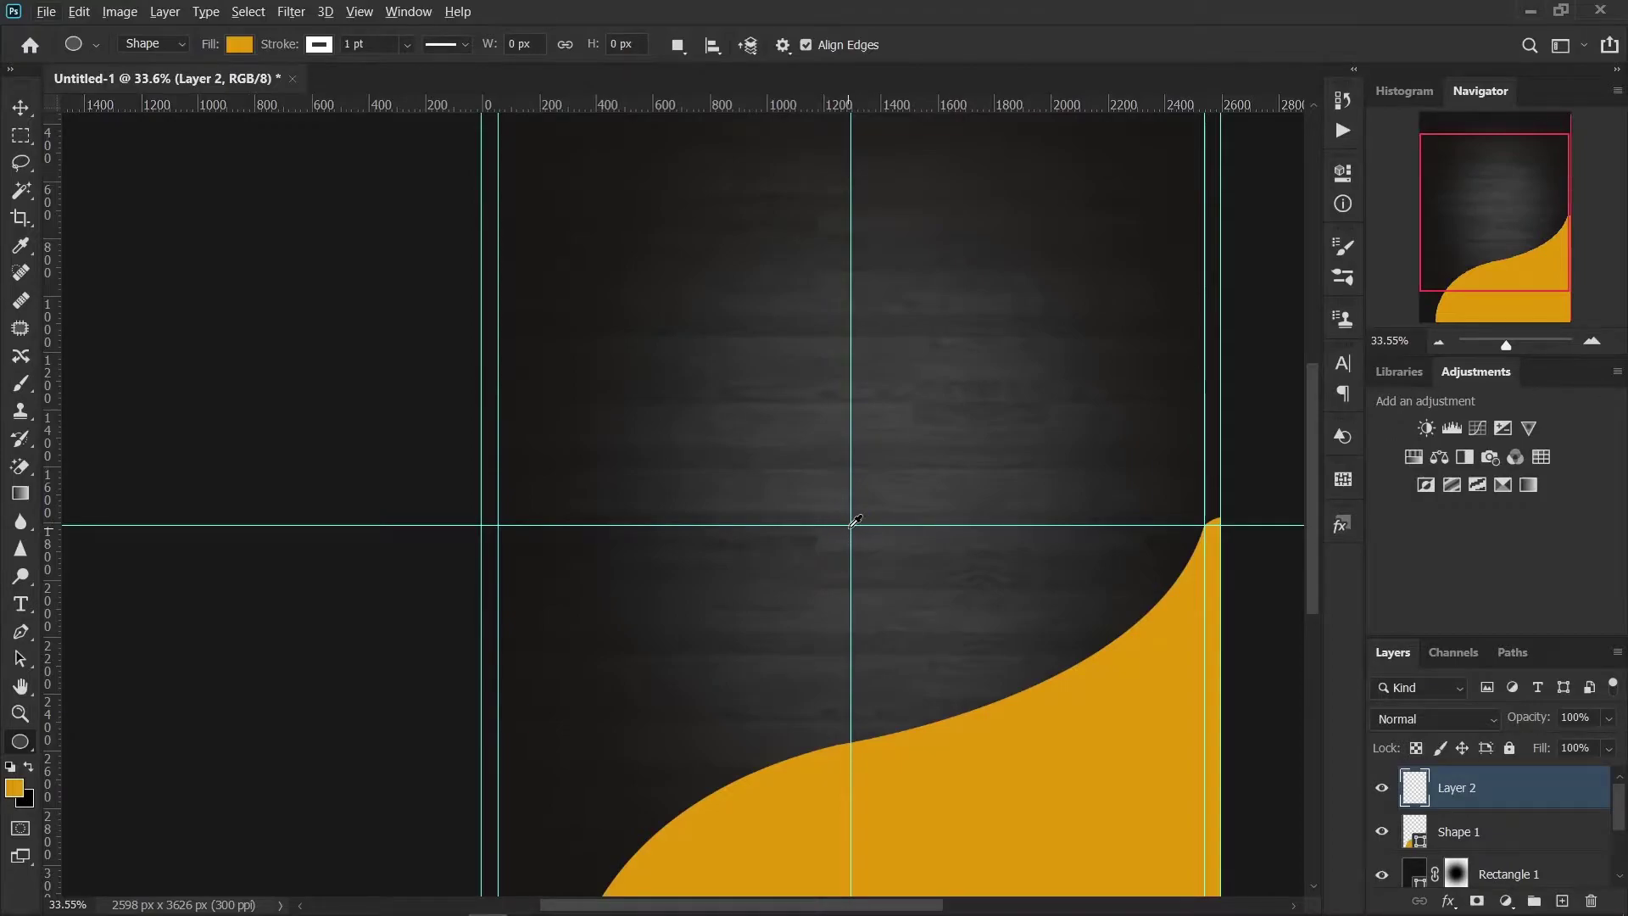
Step: Draw a ~1012 px circle from the guide centre with no fill and a white dashed stroke
{"action": "left_click_drag", "start_coordinate": [851, 525], "coordinate": [540, 424]}
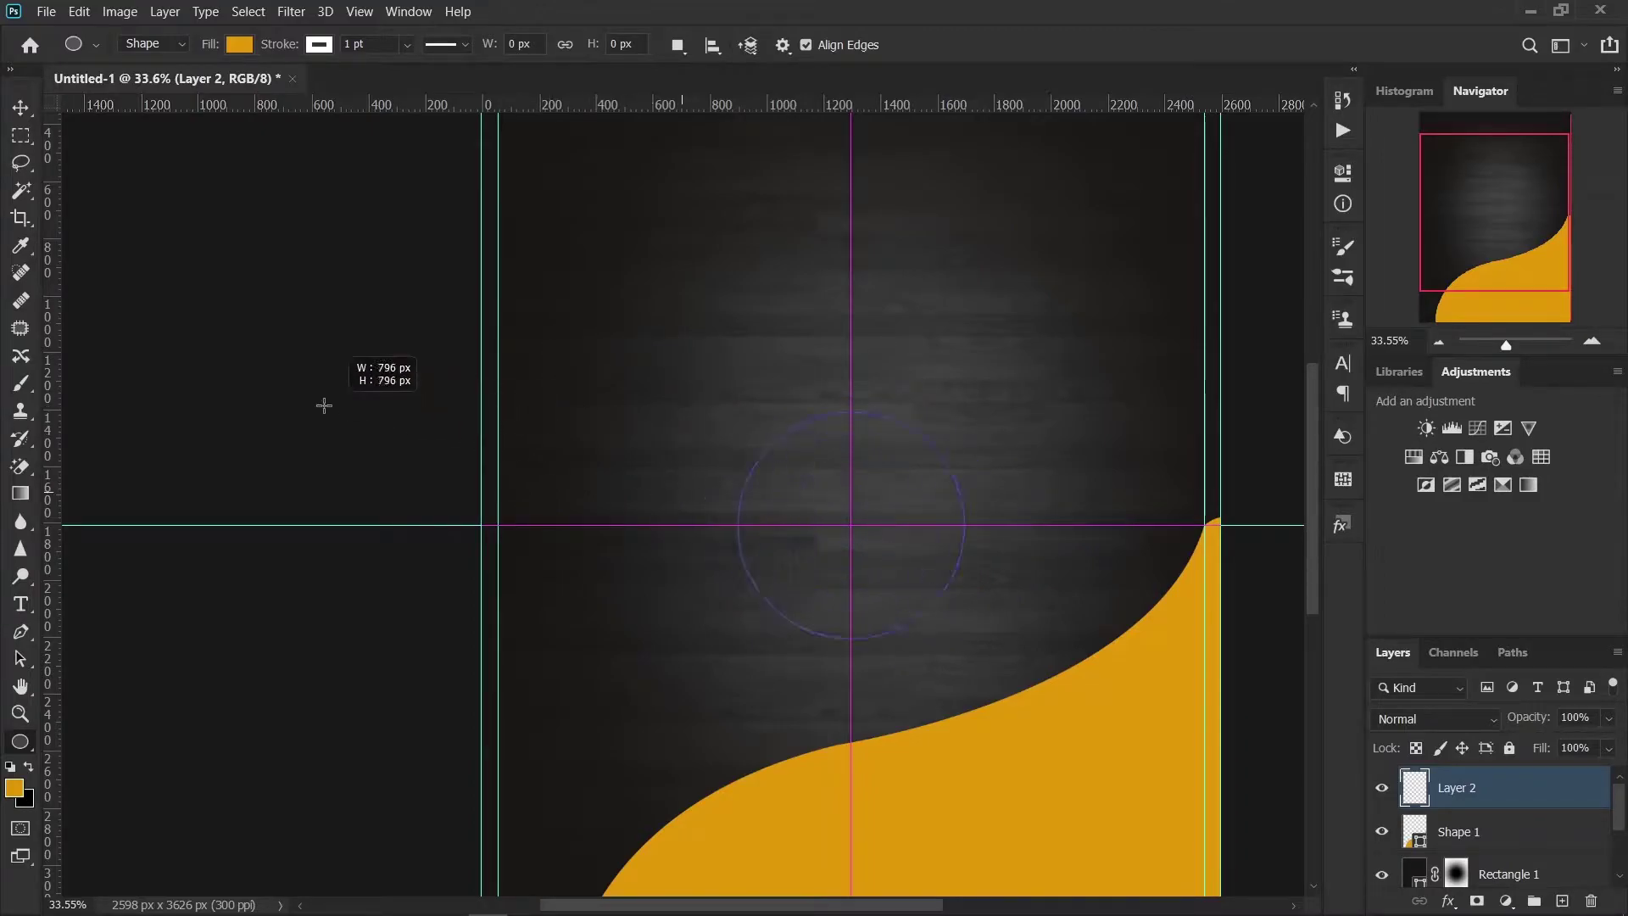
{"action": "mouse_move", "coordinate": [540, 424]}
{"action": "left_mouse_down"}
{"action": "mouse_move", "coordinate": [176, 373]}
{"action": "mouse_move", "coordinate": [189, 382]}
{"action": "left_mouse_up"}
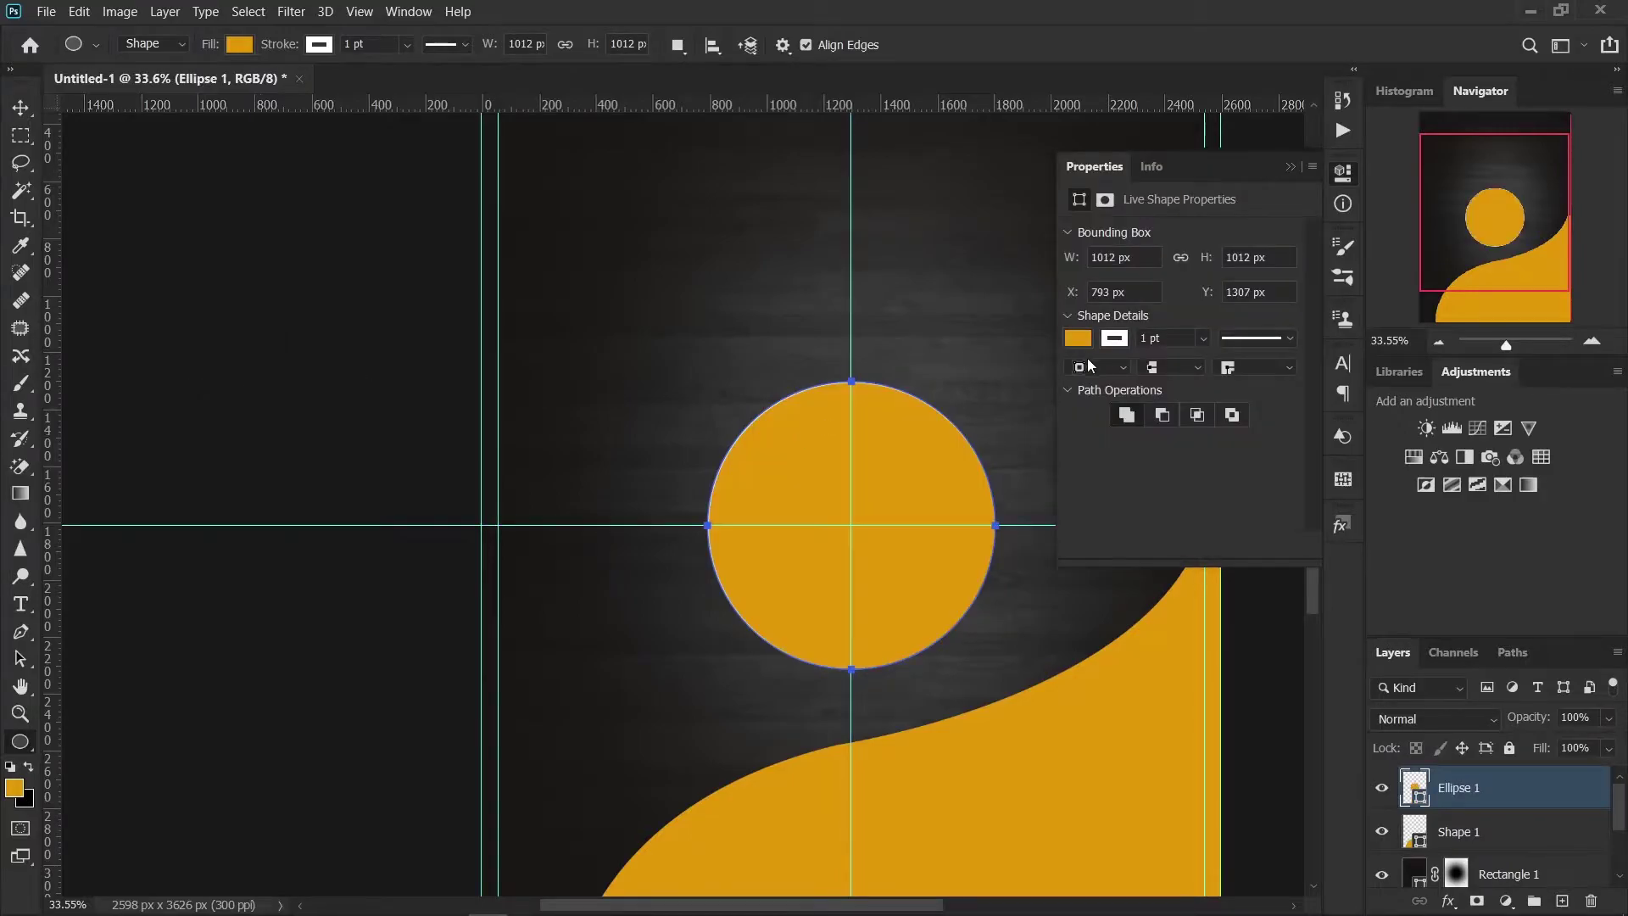
{"action": "left_click", "coordinate": [1078, 337]}
{"action": "left_click", "coordinate": [1090, 379]}
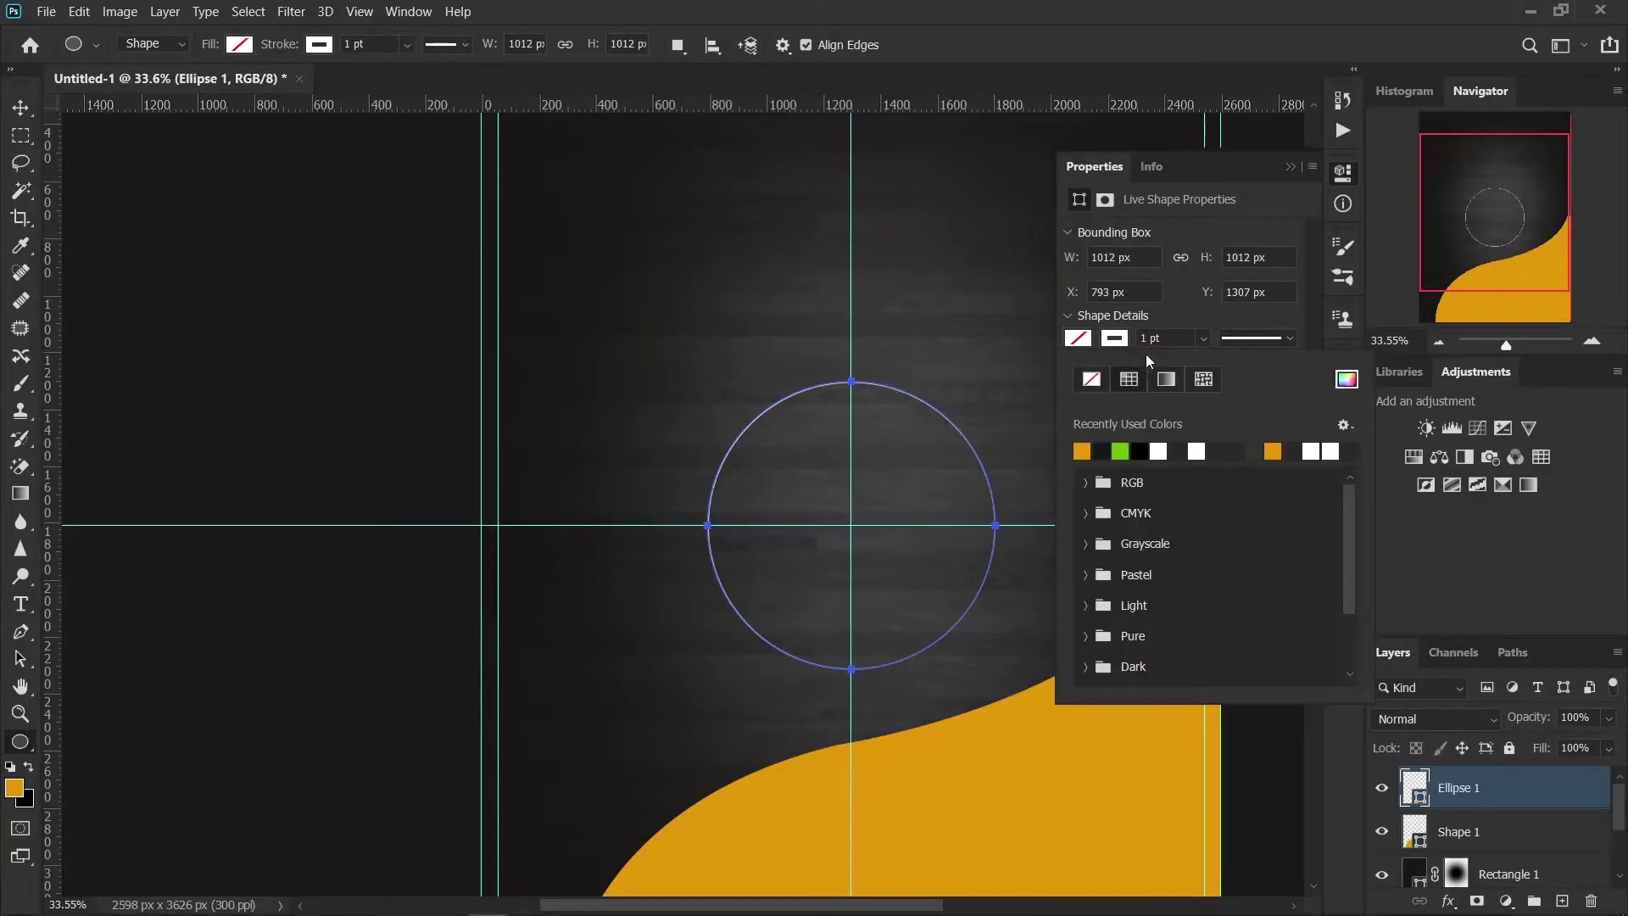
{"action": "left_click", "coordinate": [1163, 451]}
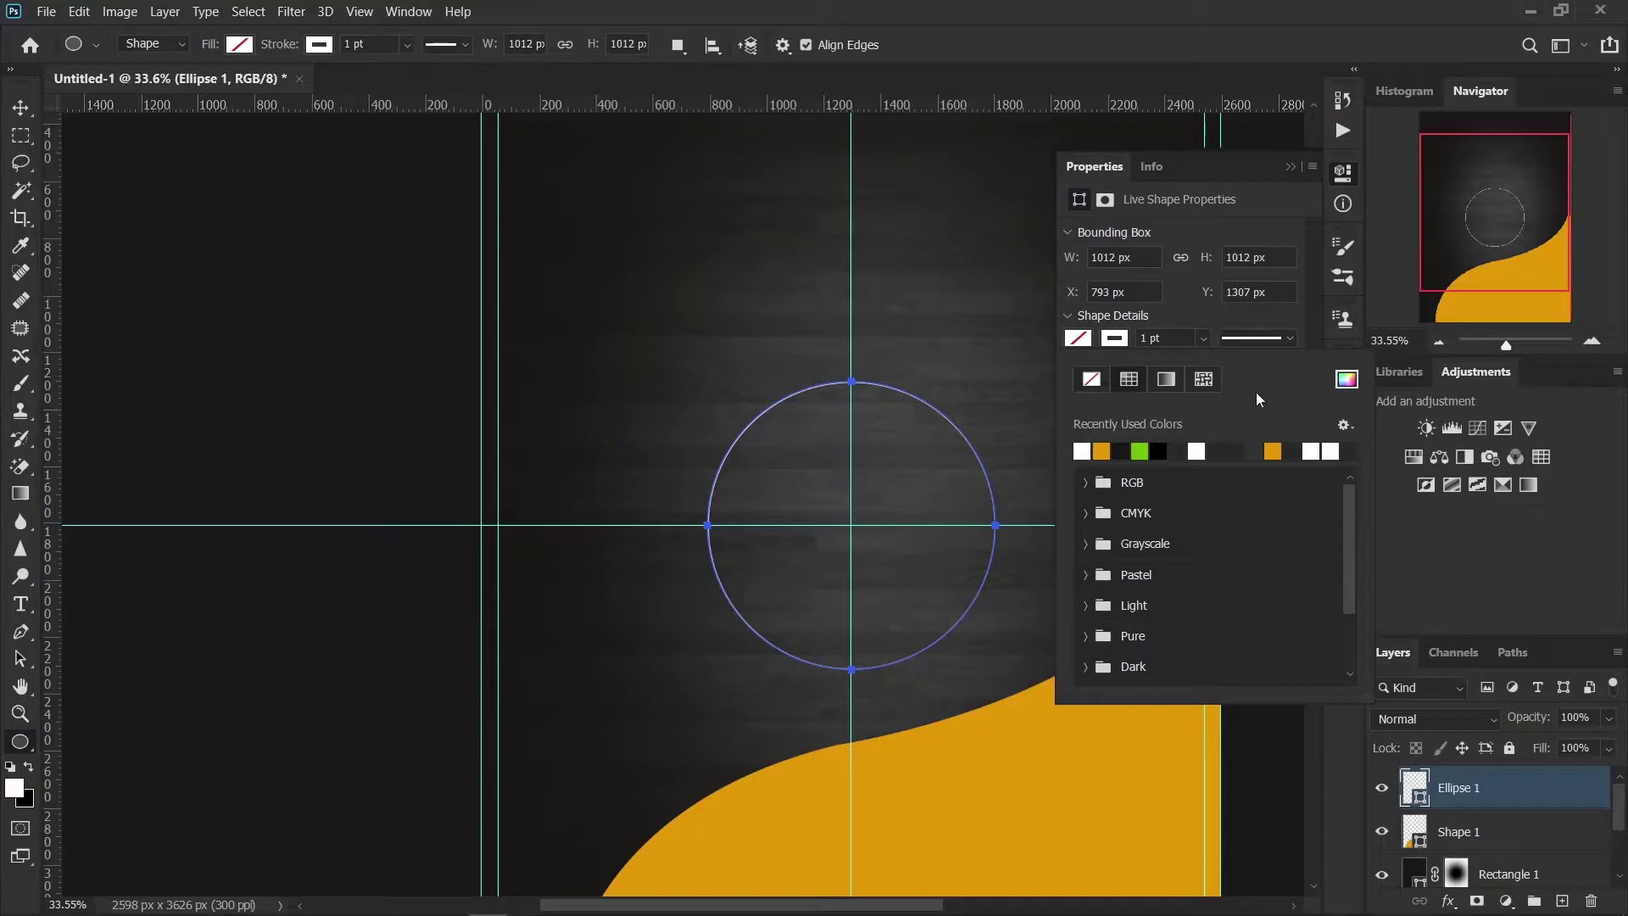
{"action": "left_click", "coordinate": [1288, 337]}
{"action": "left_click", "coordinate": [1206, 438]}
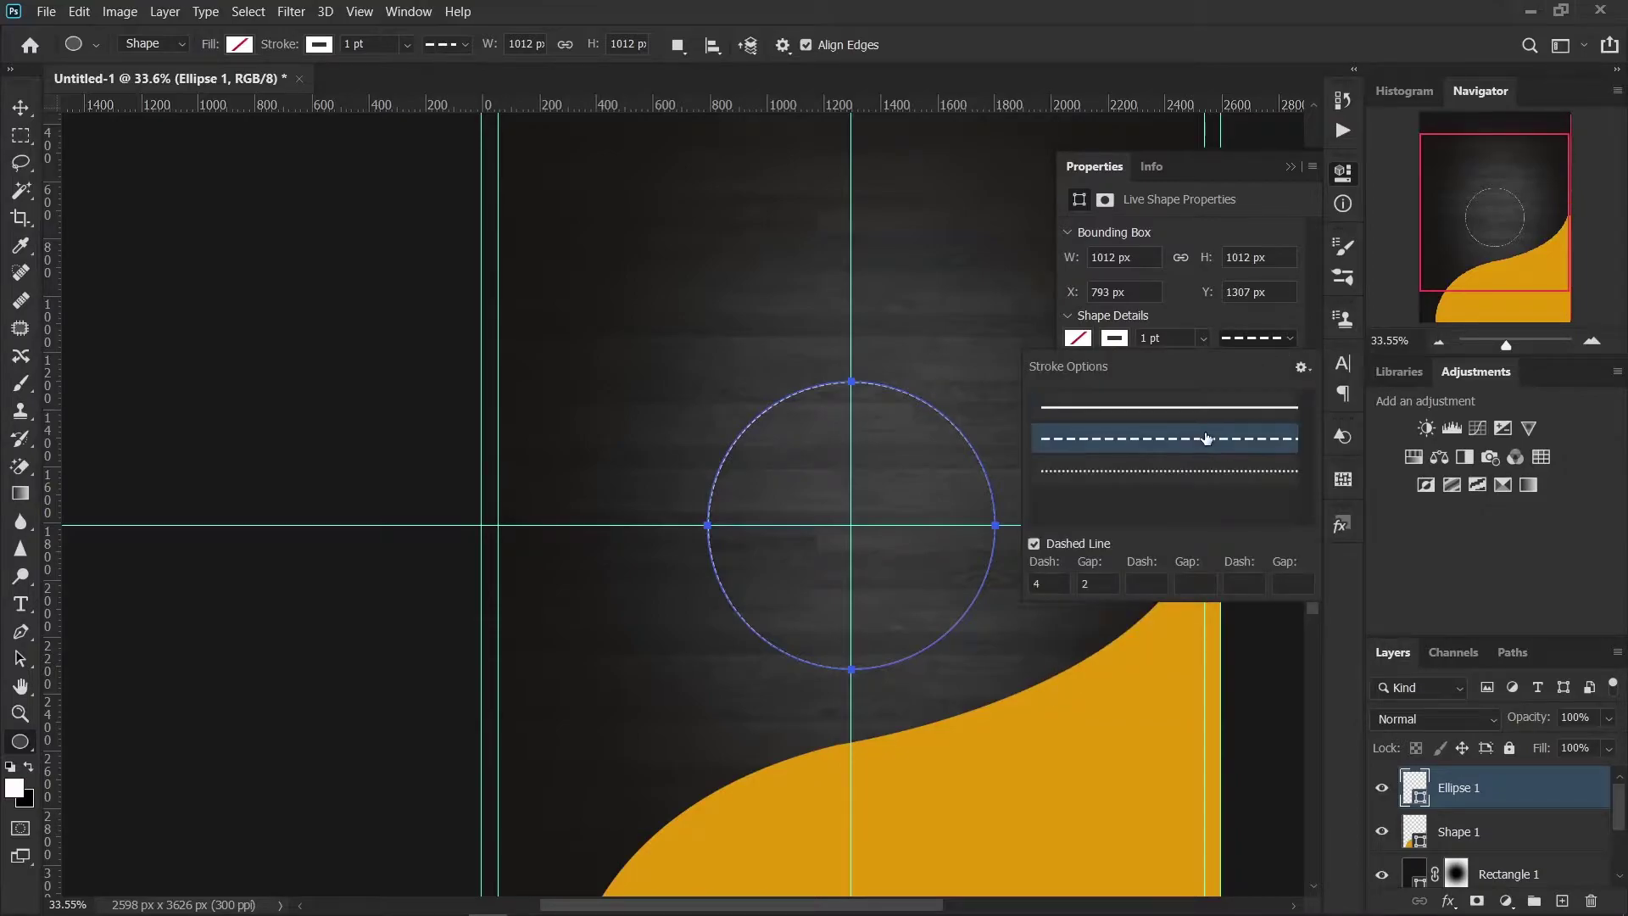
{"action": "left_click", "coordinate": [20, 108]}
{"action": "left_click", "coordinate": [327, 338]}
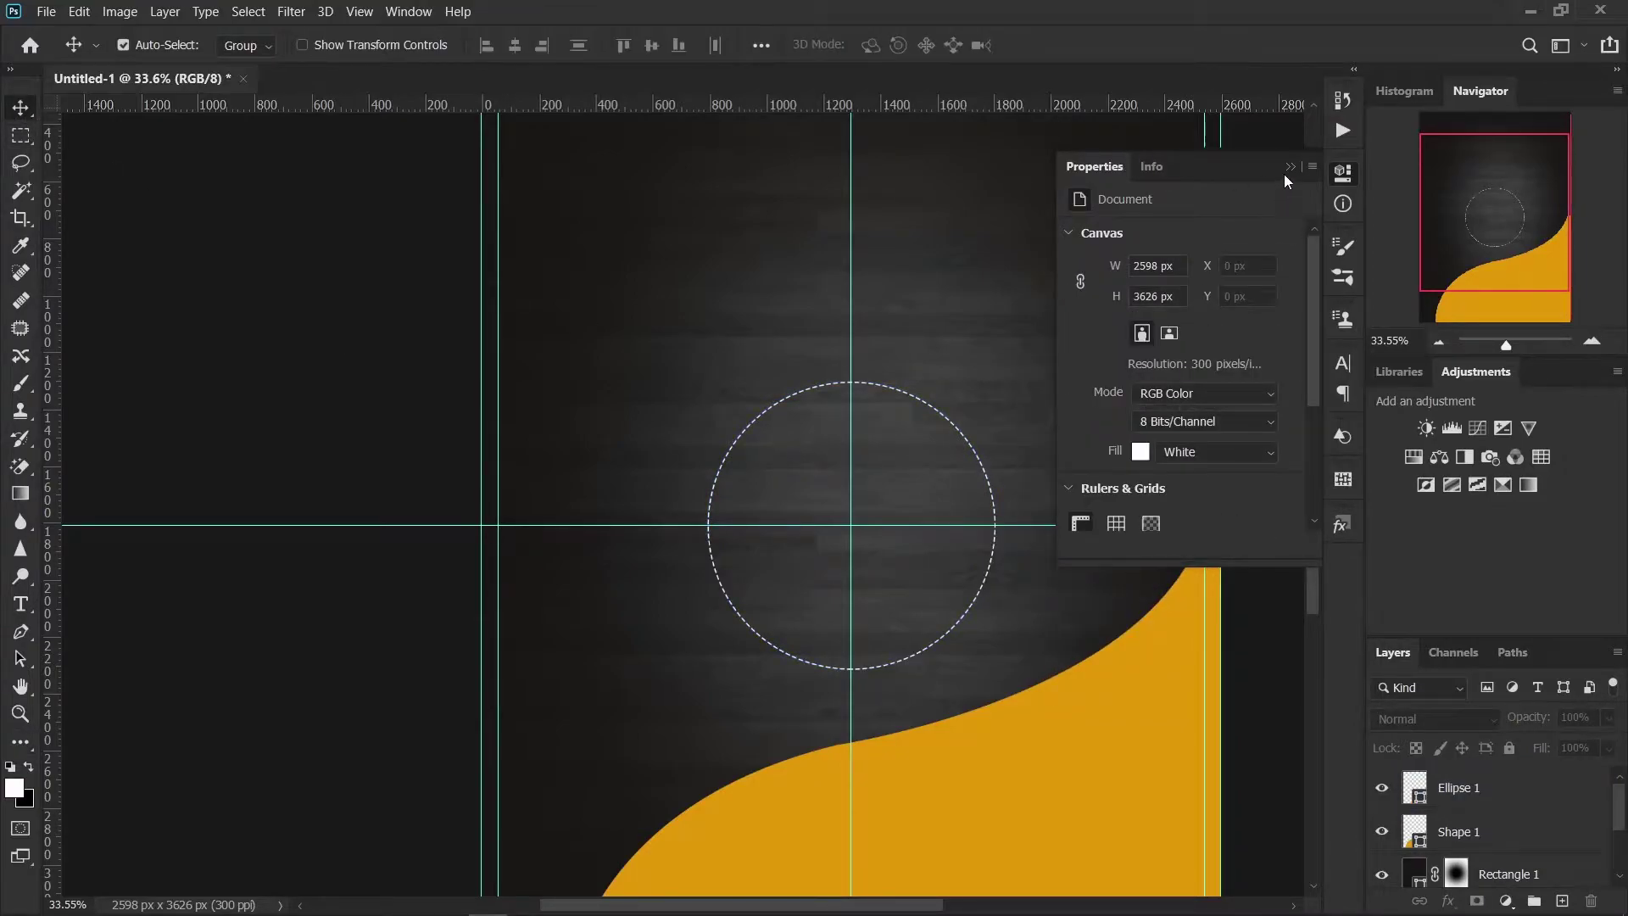
{"action": "left_click", "coordinate": [1288, 167]}
{"action": "scroll", "coordinate": [963, 552], "scroll_direction": "down", "scroll_amount": 1}
{"action": "scroll", "coordinate": [963, 552], "scroll_direction": "down", "scroll_amount": 1}
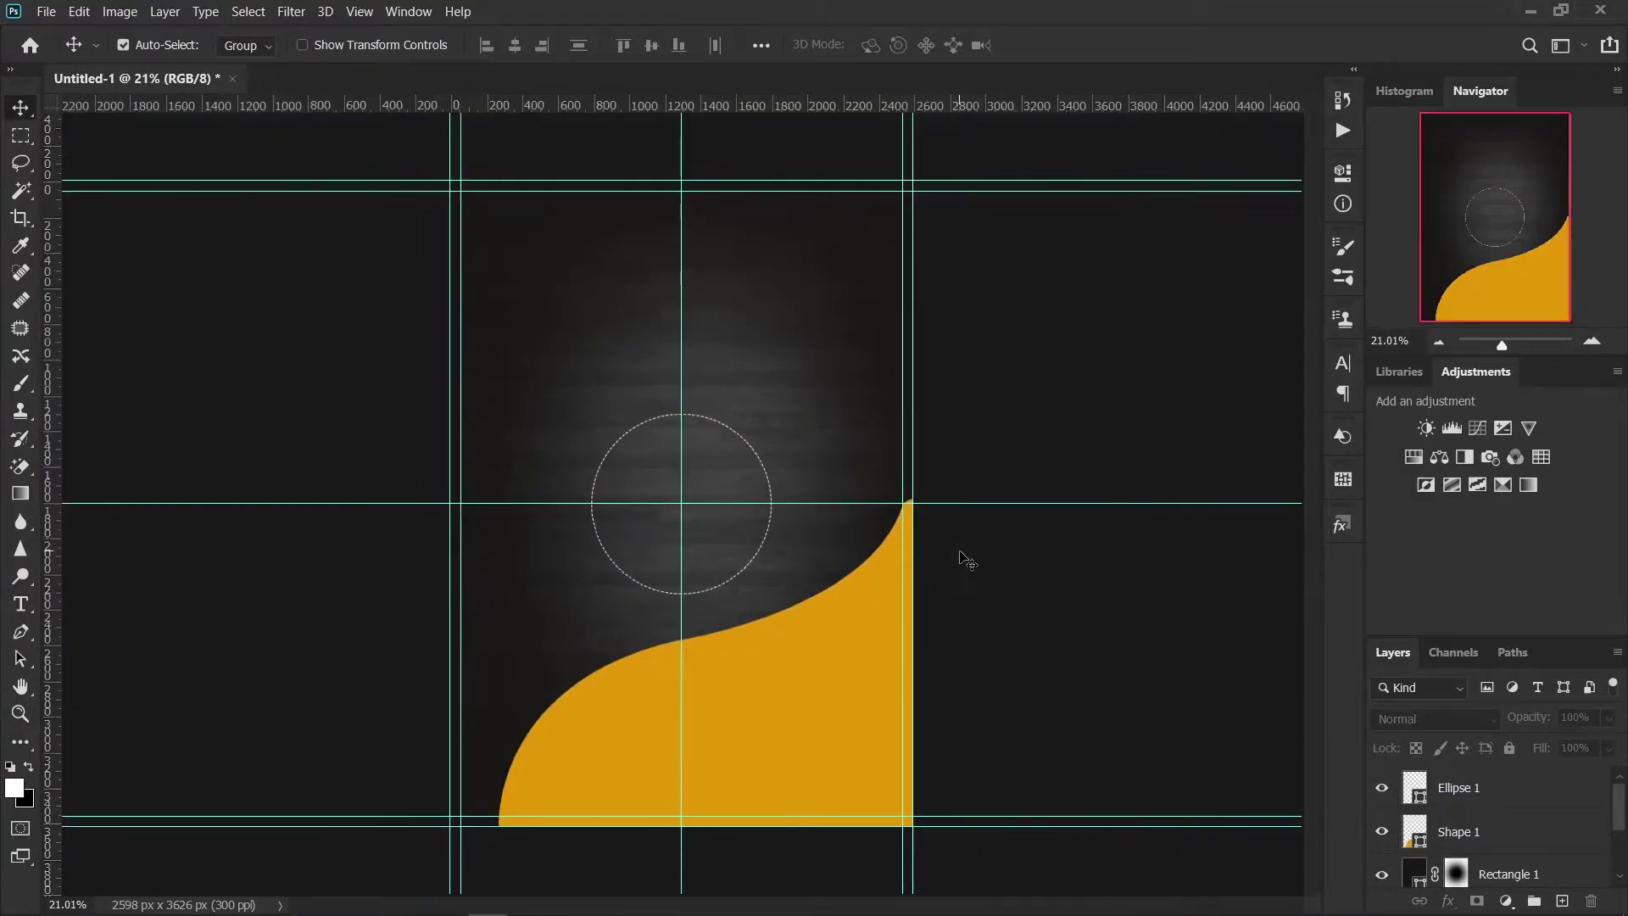
Step: Place the Linguine-Bolognese-focussed image as a linked file onto the poster
{"action": "left_click", "coordinate": [45, 12]}
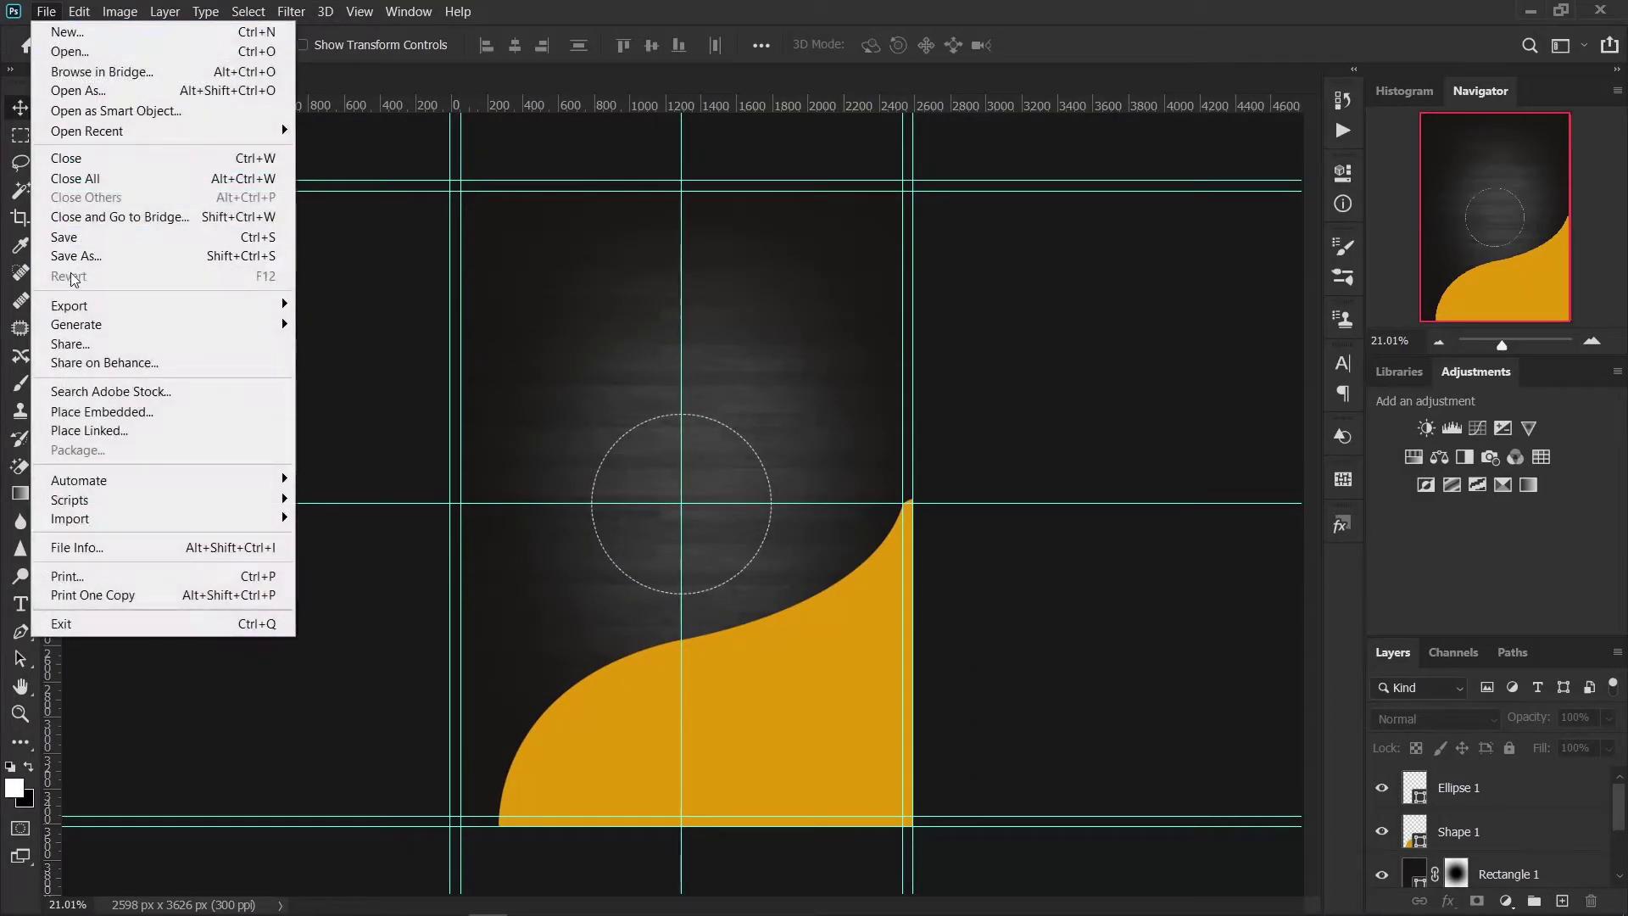
{"action": "left_click", "coordinate": [94, 429]}
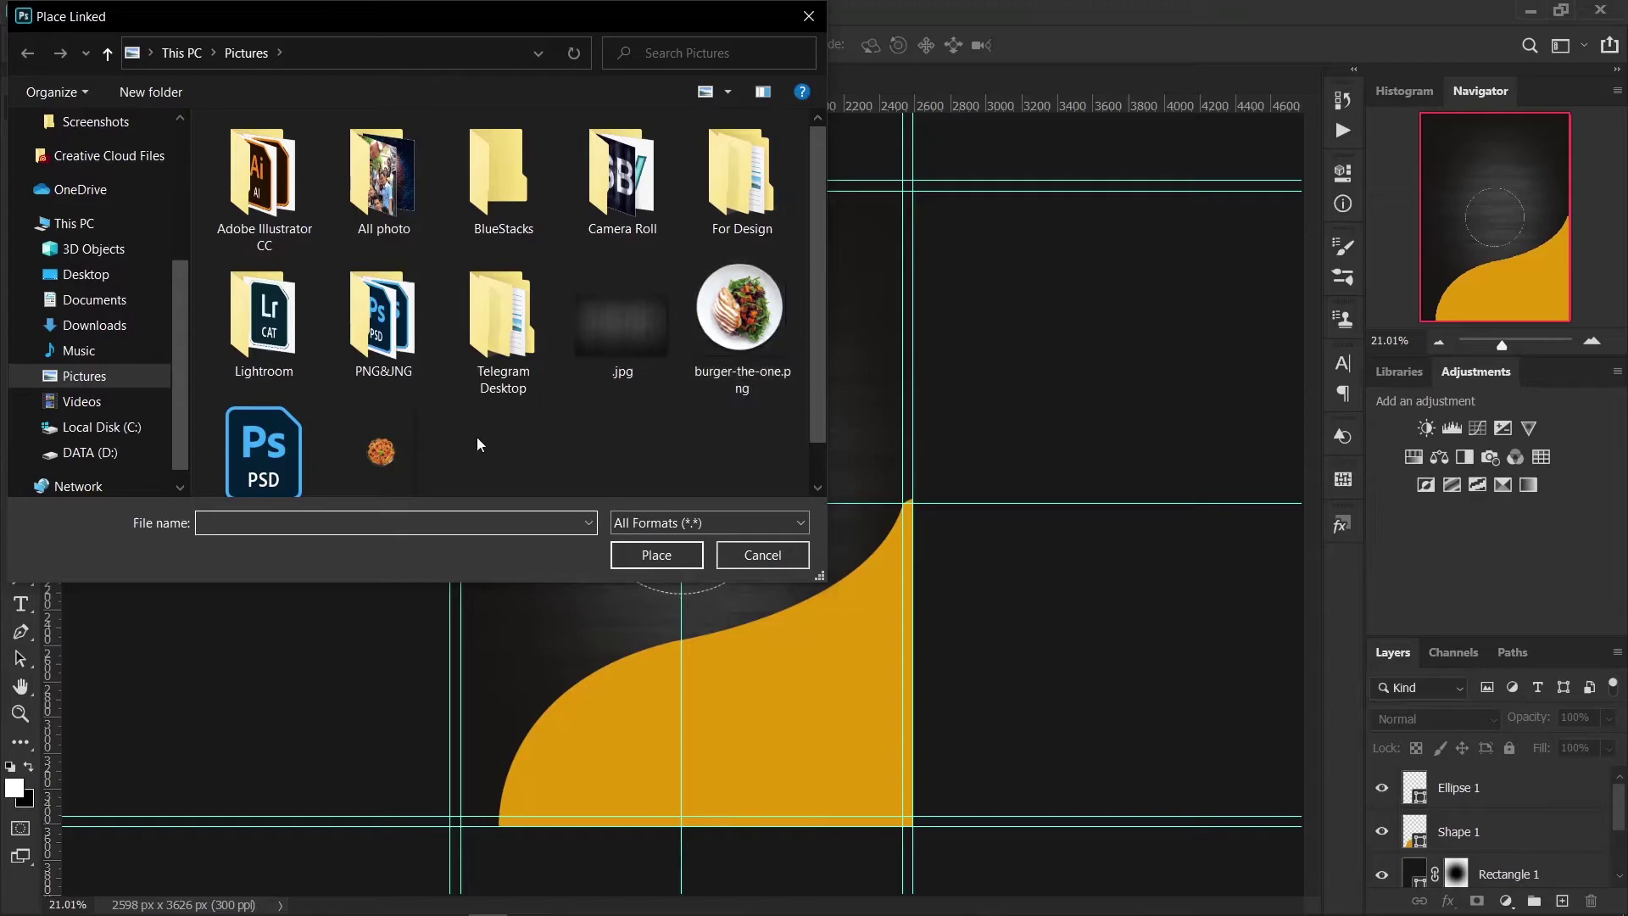
{"action": "left_click", "coordinate": [370, 459]}
{"action": "left_click", "coordinate": [693, 561]}
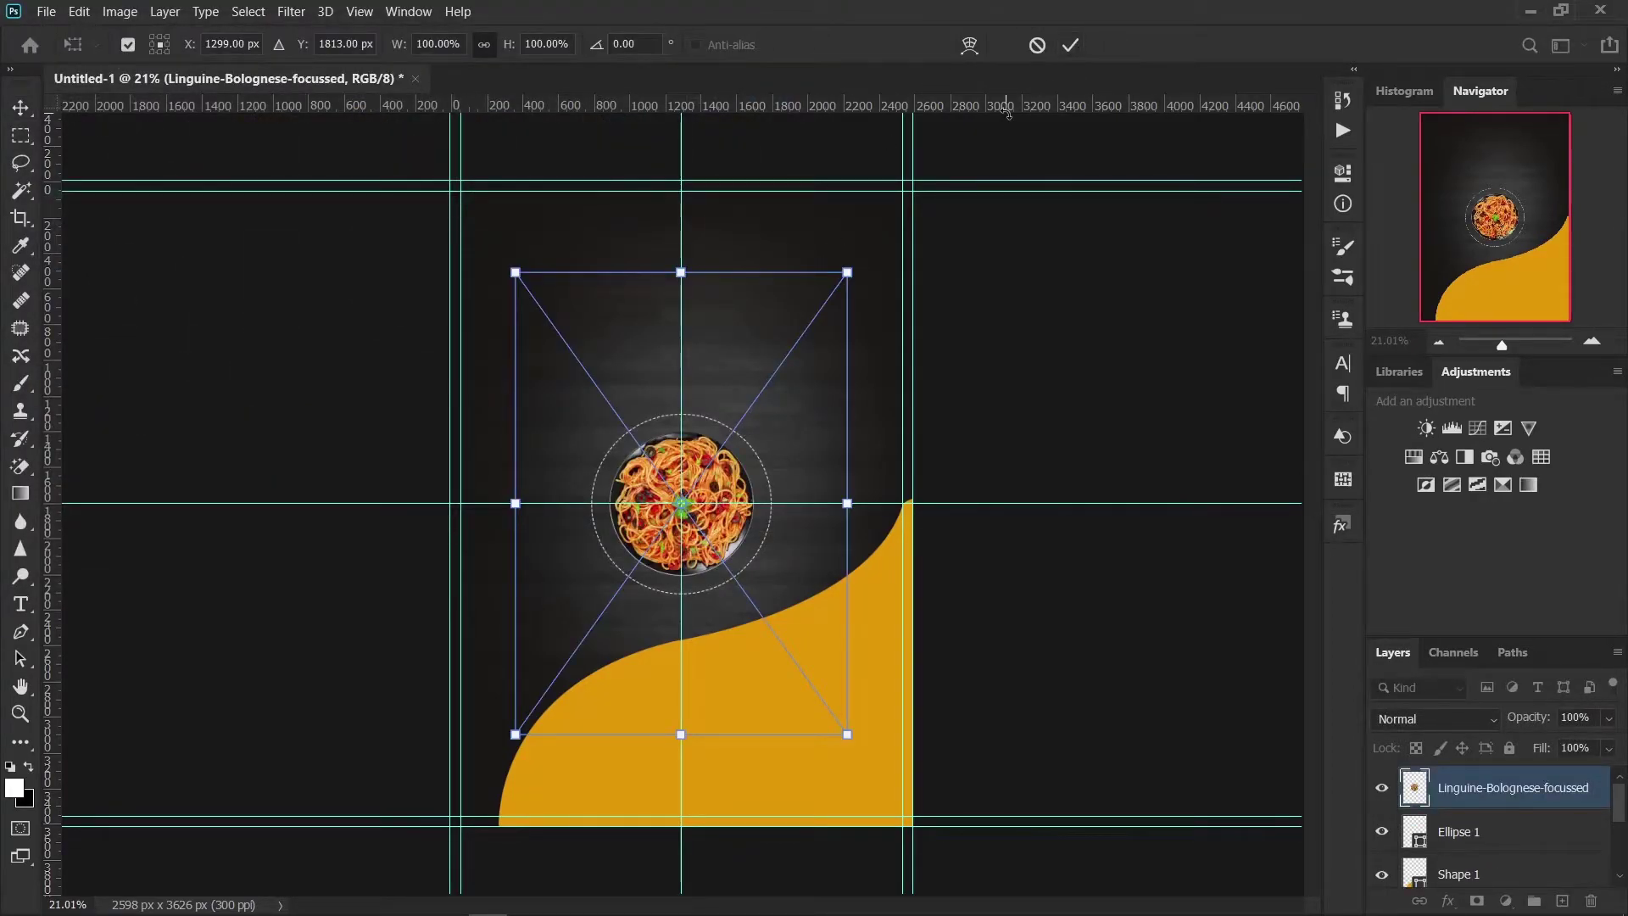
Step: Scale the spaghetti plate to about 115% so it fills the dashed ring, and commit
{"action": "left_click_drag", "start_coordinate": [847, 272], "coordinate": [861, 253]}
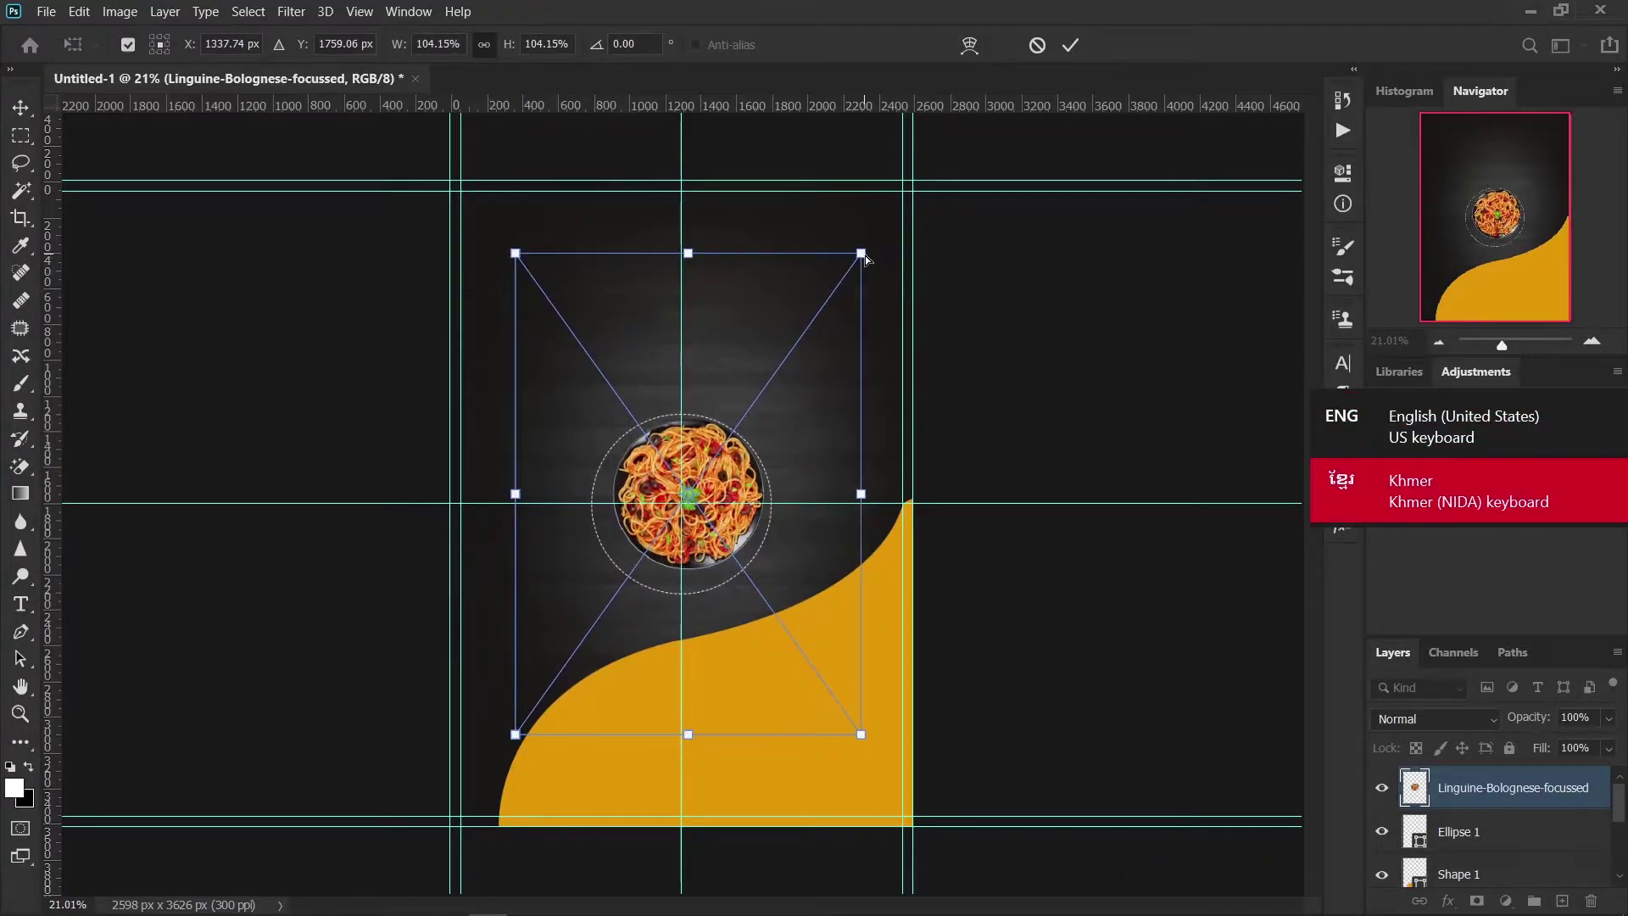
{"action": "key", "text": "ctrl+z"}
{"action": "left_click_drag", "start_coordinate": [847, 272], "coordinate": [862, 255]}
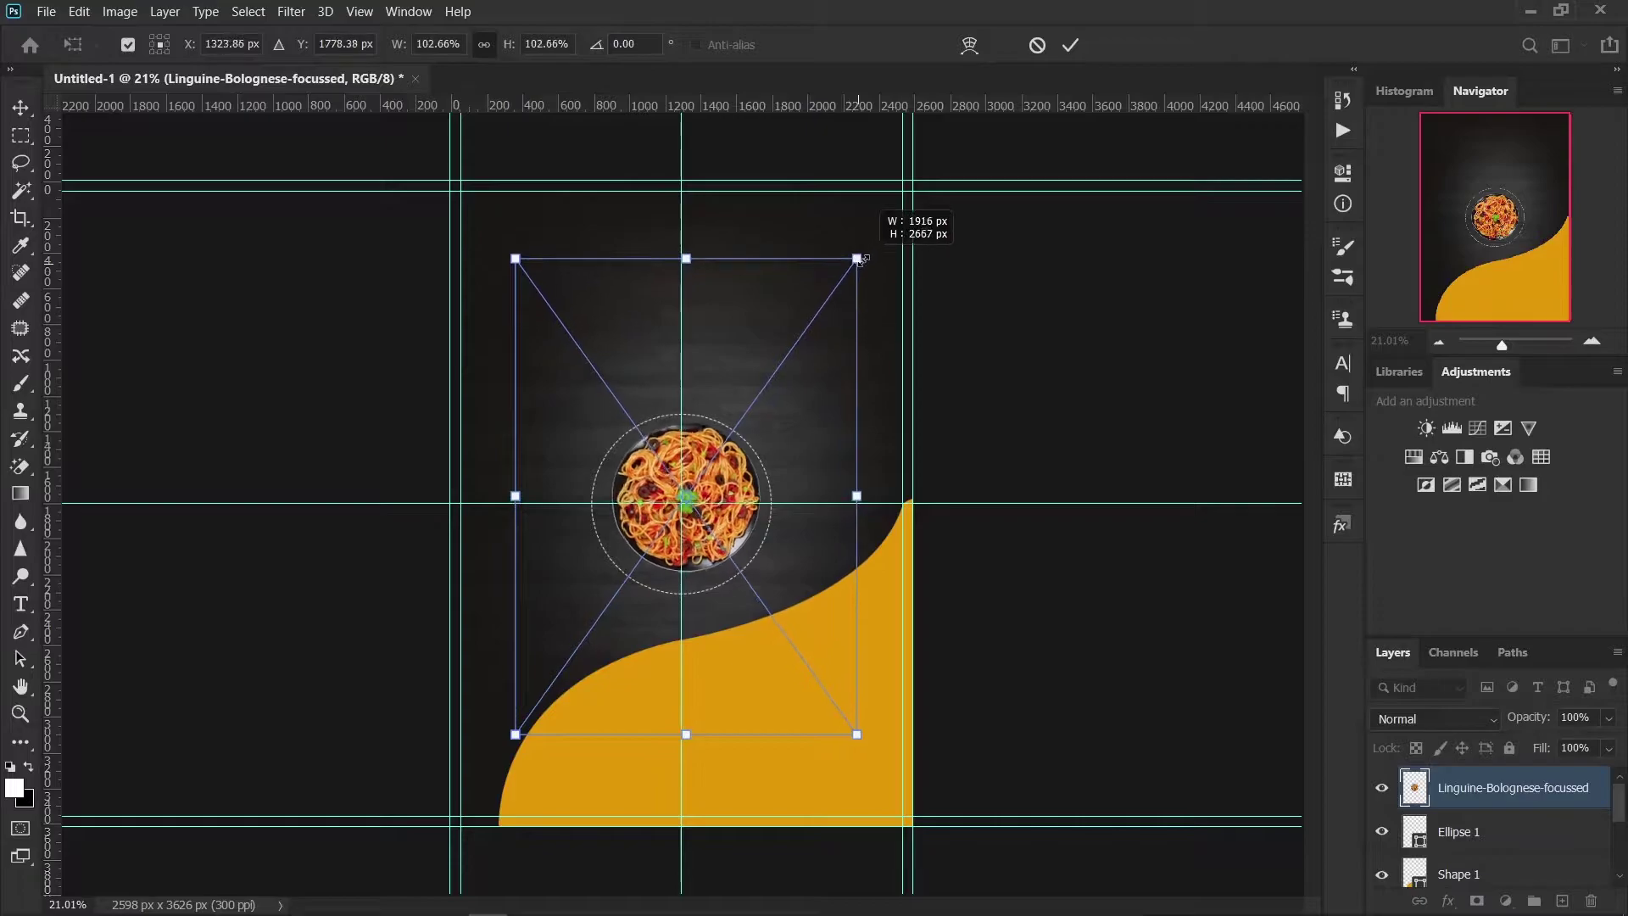
{"action": "key", "text": "ctrl+z"}
{"action": "scroll", "coordinate": [749, 496], "scroll_direction": "up", "scroll_amount": 2}
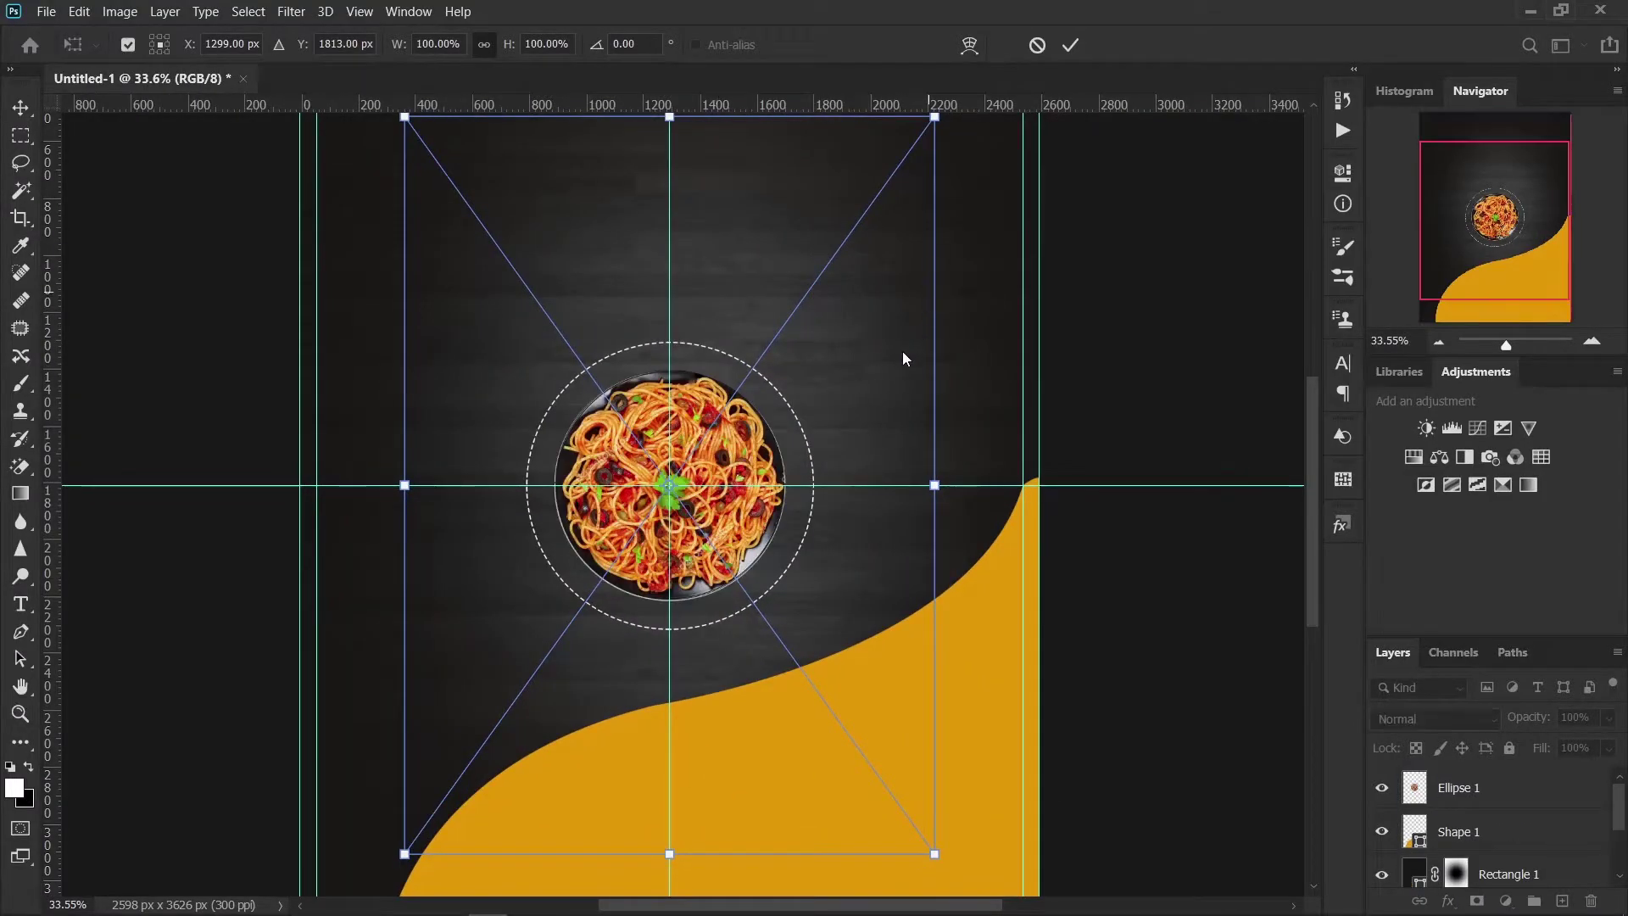
{"action": "left_click_drag", "start_coordinate": [936, 484], "coordinate": [976, 484]}
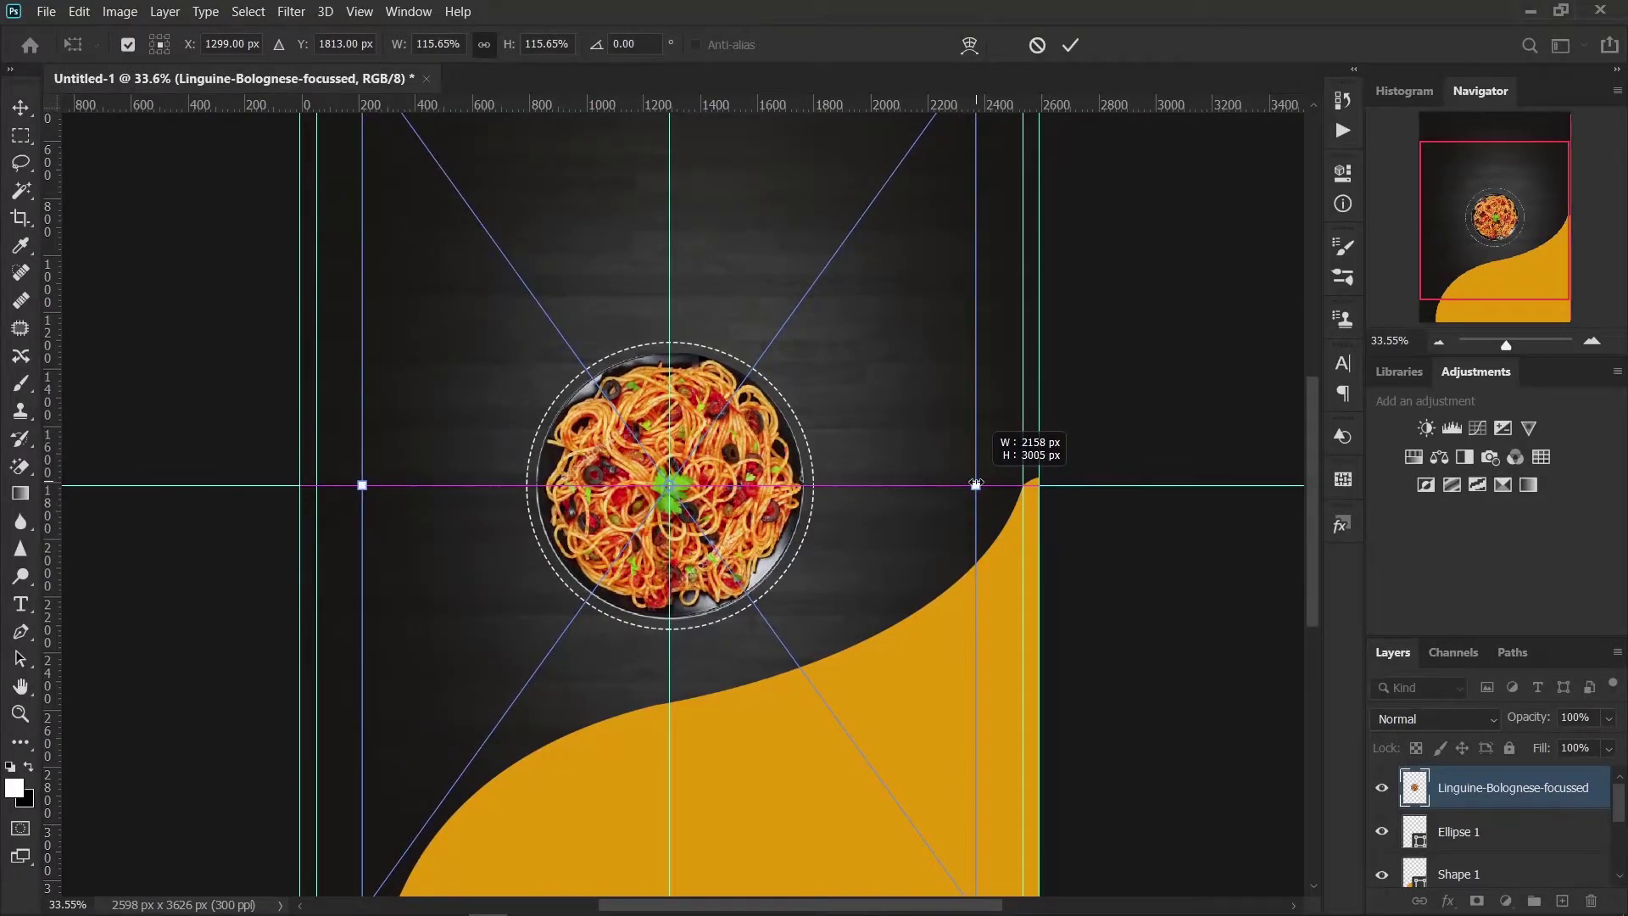
{"action": "left_click", "coordinate": [1070, 45]}
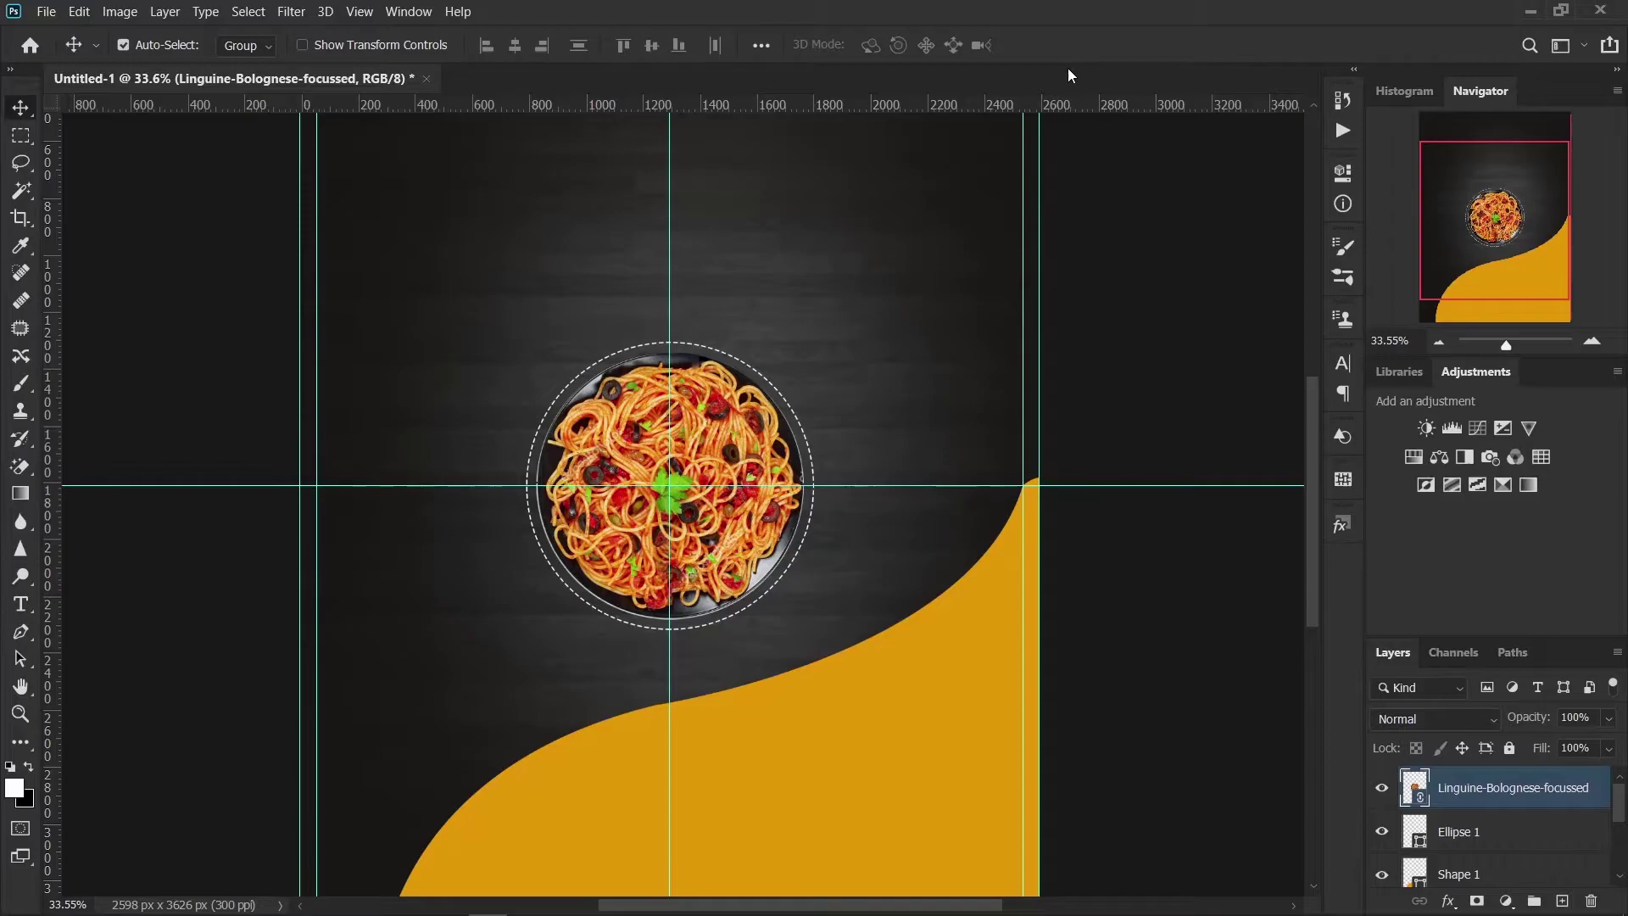
Step: Deselect, then reselect the placed spaghetti image layer
{"action": "key", "text": "super"}
{"action": "left_click", "coordinate": [1068, 174]}
{"action": "scroll", "coordinate": [858, 429], "scroll_direction": "down", "scroll_amount": 3}
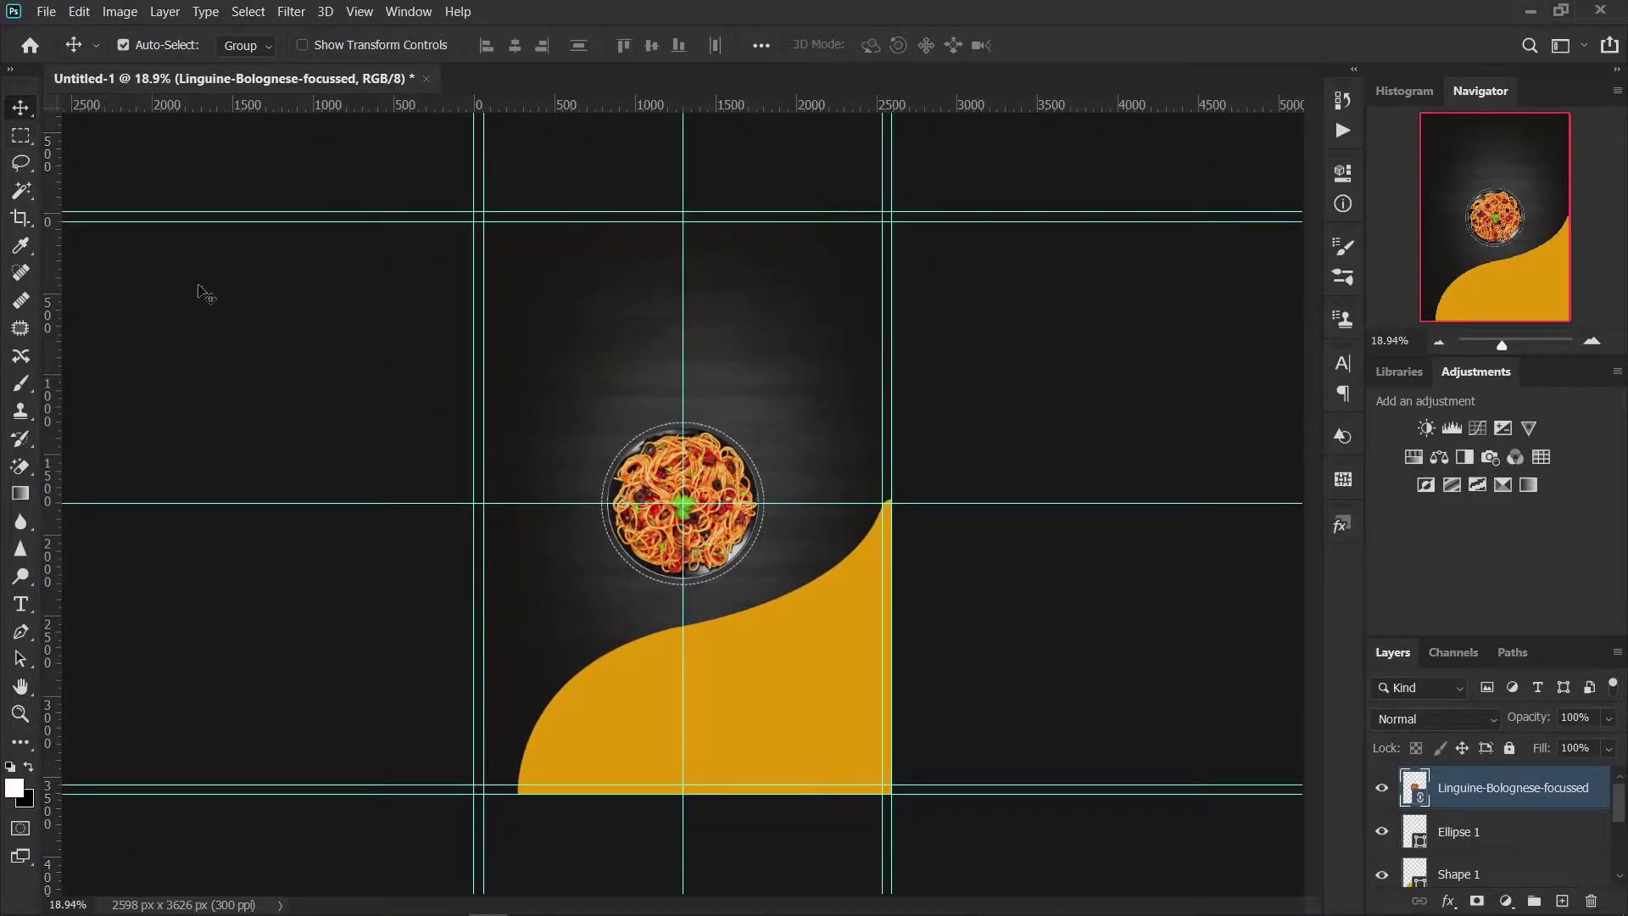
{"action": "left_click", "coordinate": [253, 348]}
{"action": "scroll", "coordinate": [471, 413], "scroll_direction": "up", "scroll_amount": 1}
{"action": "scroll", "coordinate": [471, 413], "scroll_direction": "up", "scroll_amount": 1}
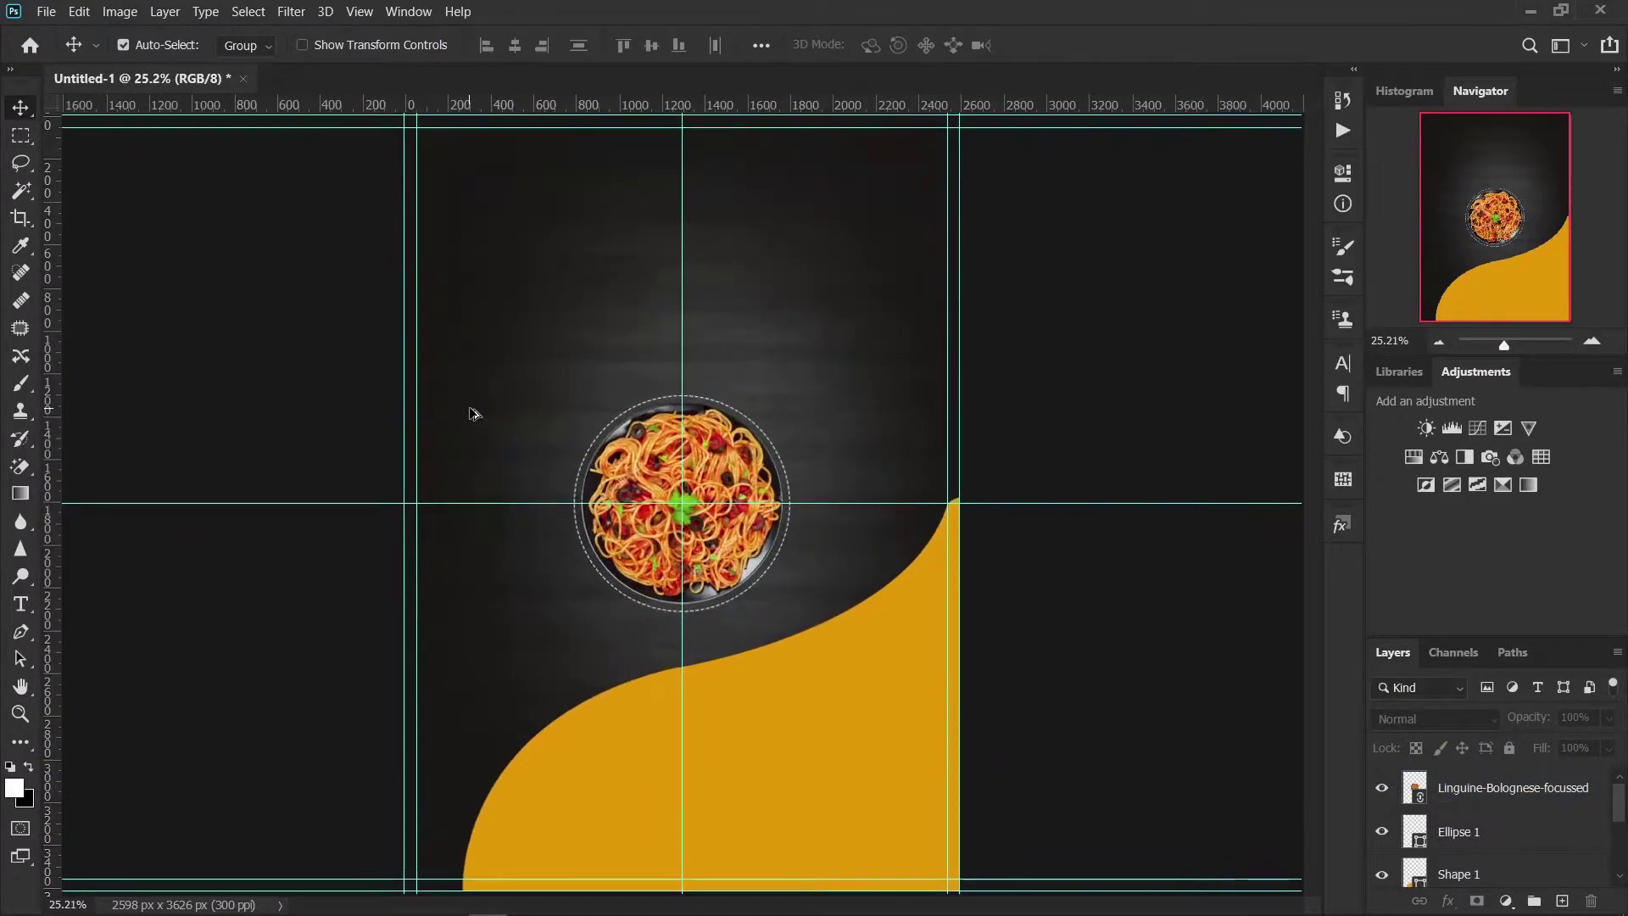
{"action": "scroll", "coordinate": [471, 414], "scroll_direction": "up", "scroll_amount": 1}
{"action": "scroll", "coordinate": [472, 414], "scroll_direction": "down", "scroll_amount": 3}
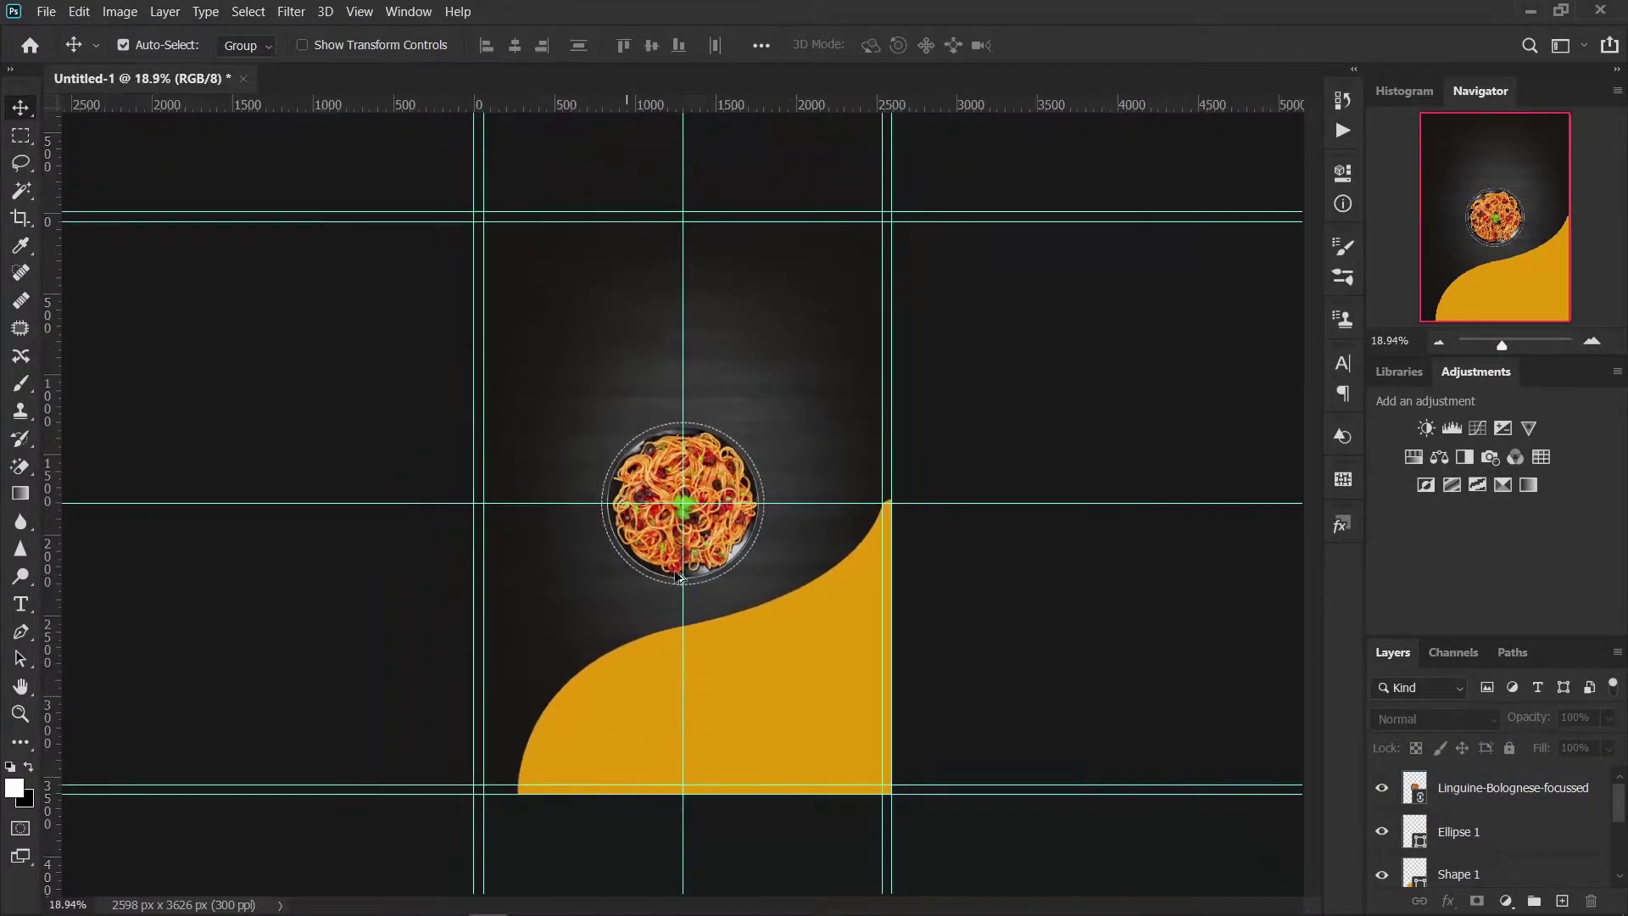
{"action": "left_click", "coordinate": [1529, 805]}
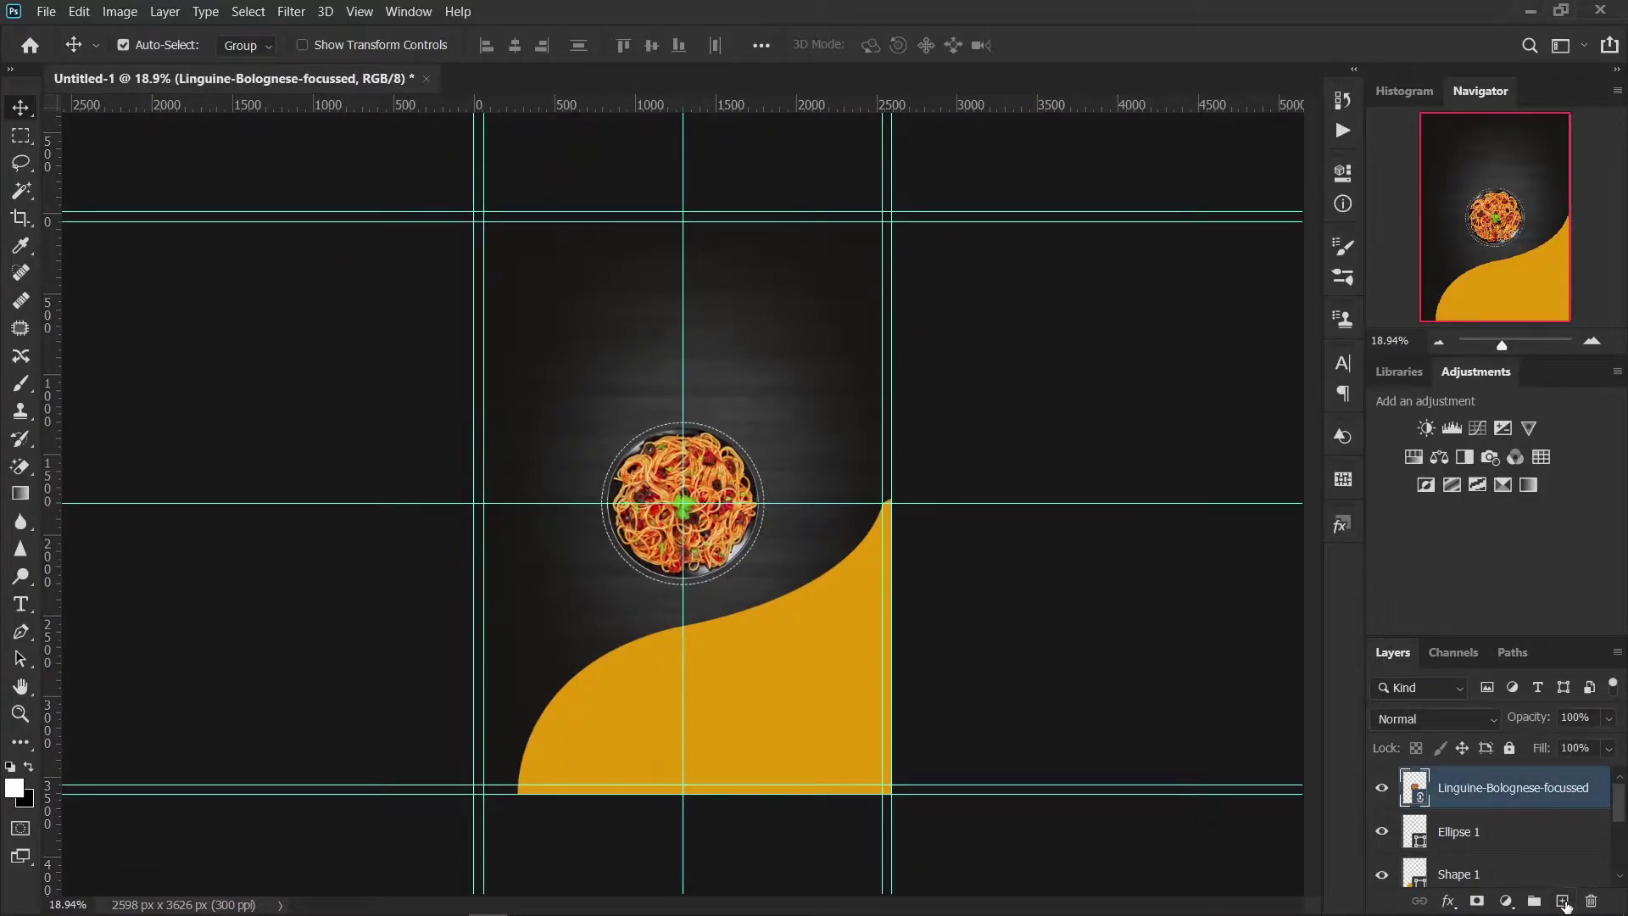
Step: On a new layer, draw a 951 px orange circle over the top-left corner
{"action": "left_click", "coordinate": [1562, 901]}
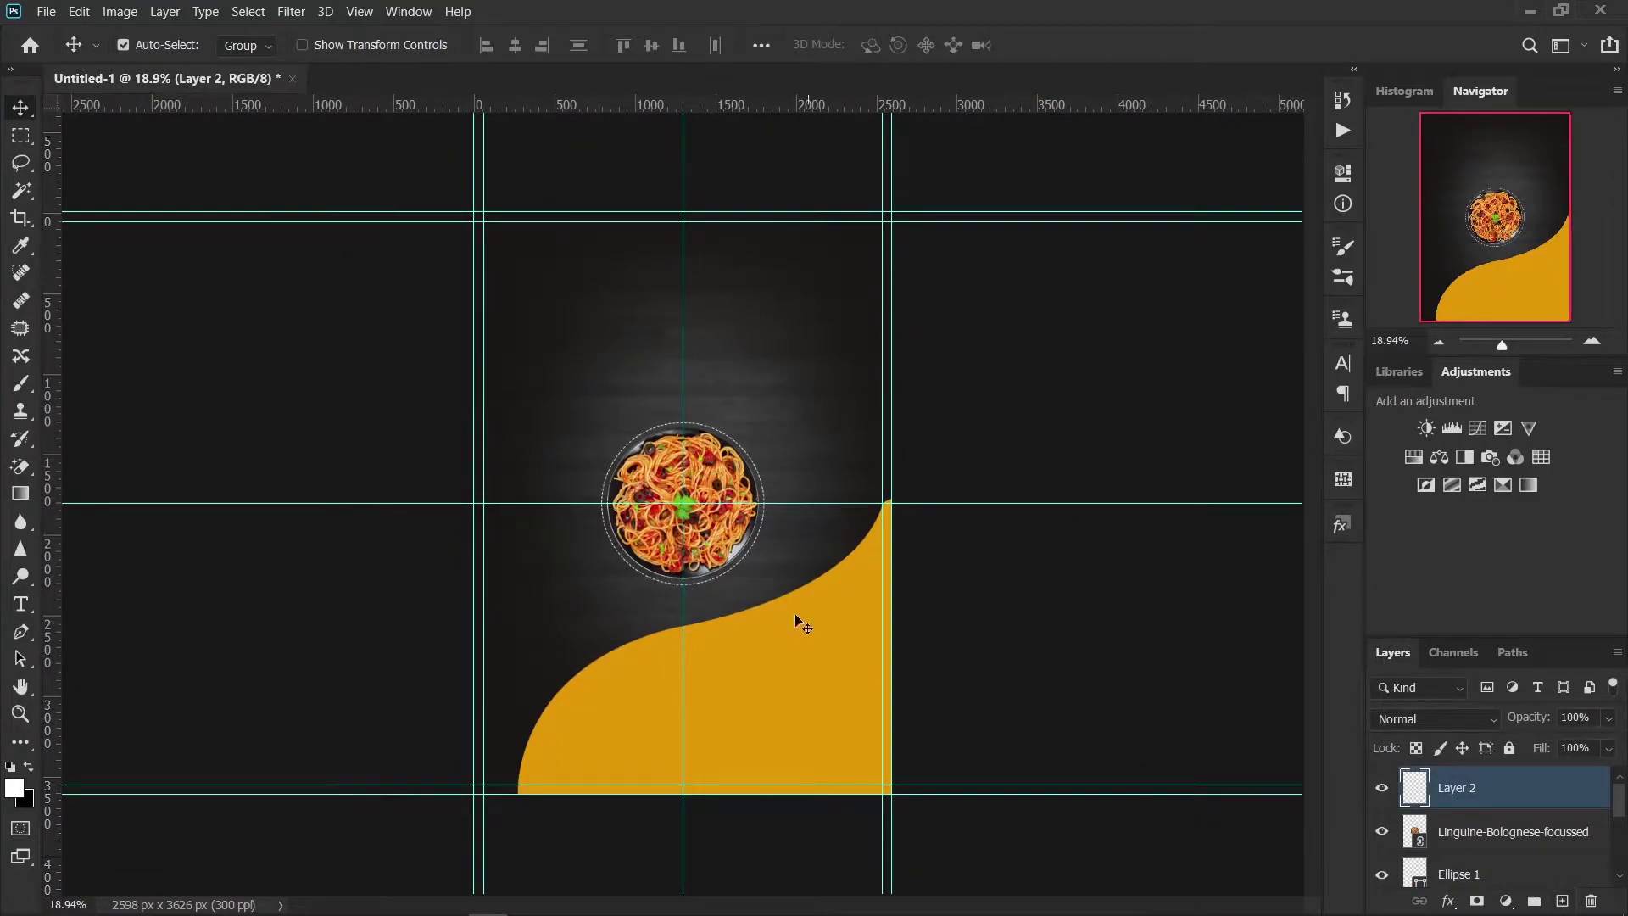
{"action": "key", "text": "u"}
{"action": "left_click", "coordinate": [21, 741]}
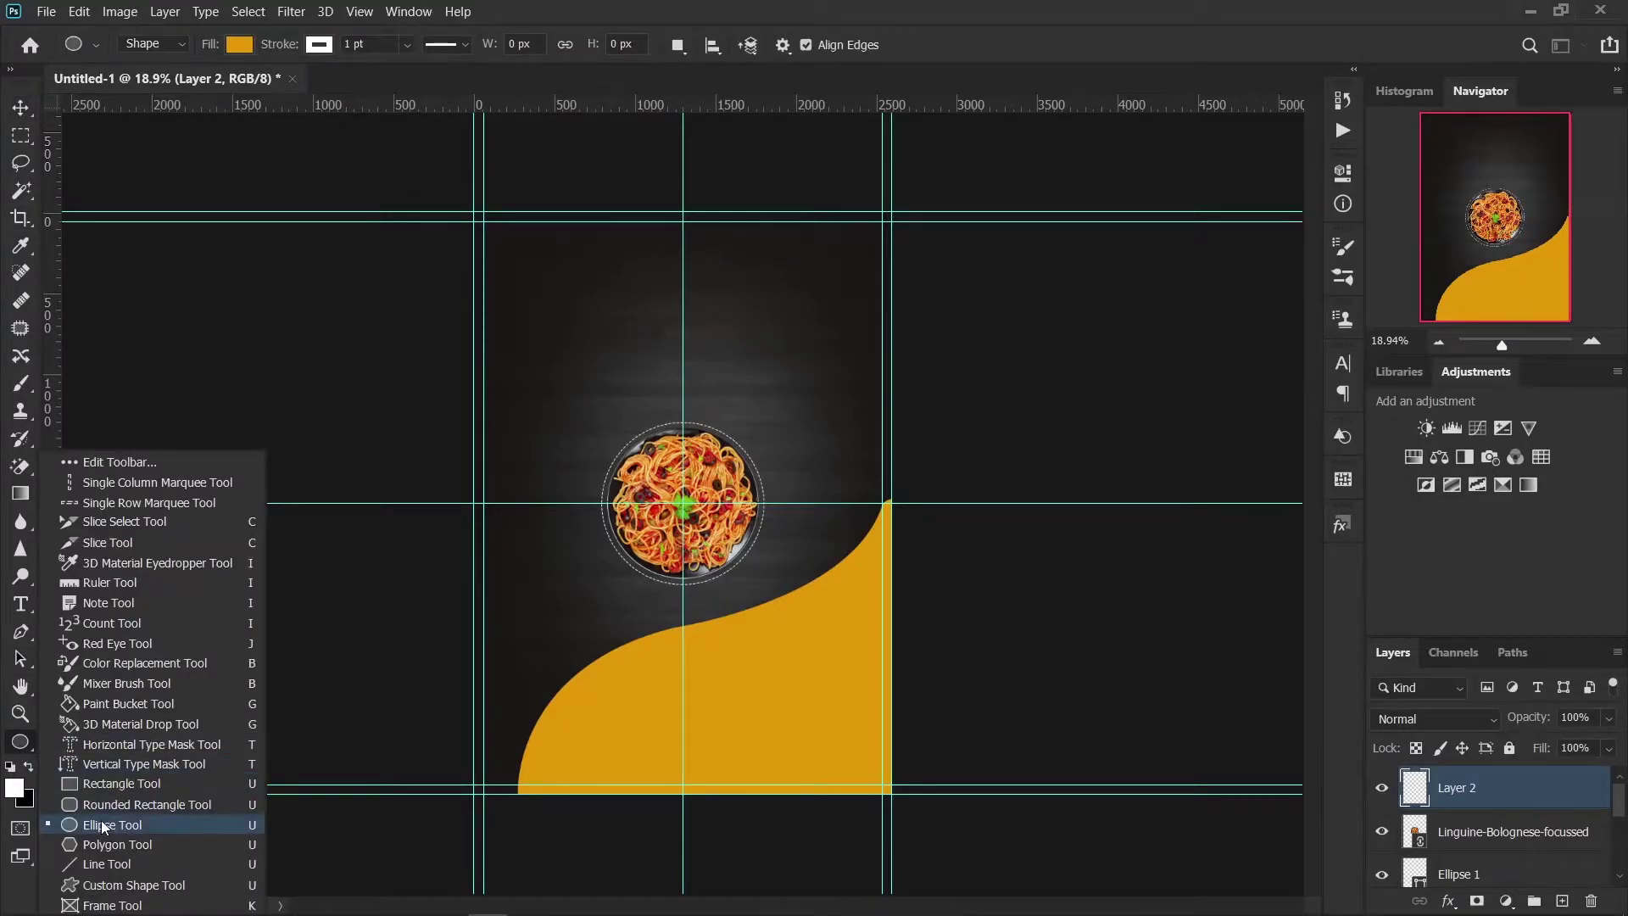
{"action": "left_click", "coordinate": [100, 821]}
{"action": "scroll", "coordinate": [550, 265], "scroll_direction": "up", "scroll_amount": 3}
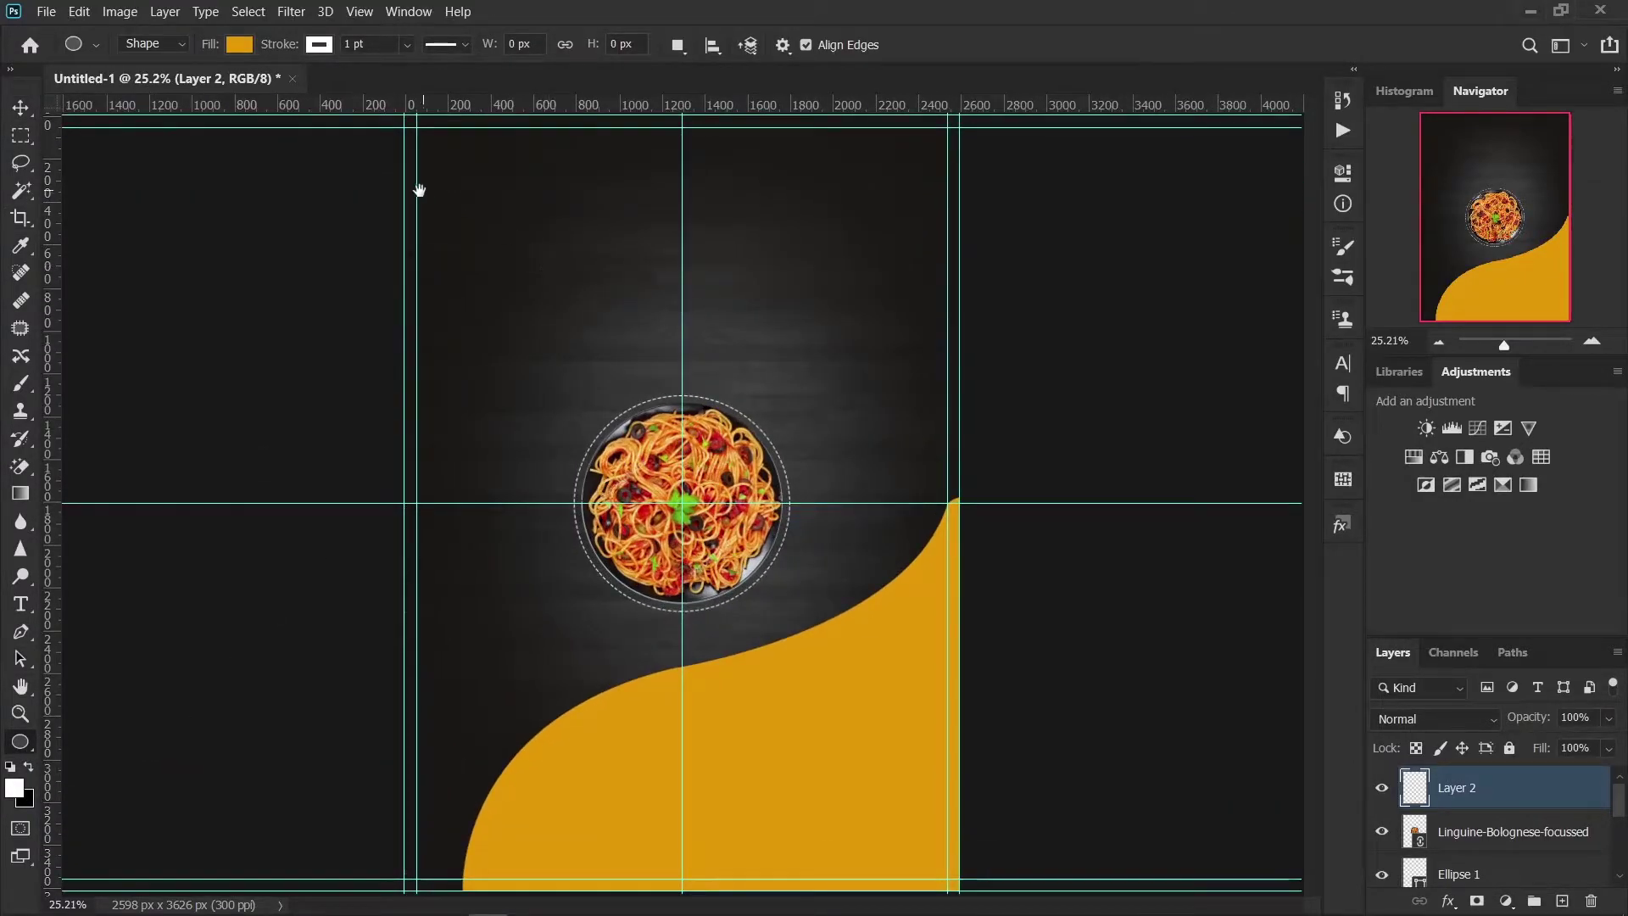
{"action": "scroll", "coordinate": [426, 196], "scroll_direction": "up", "scroll_amount": 2}
{"action": "scroll", "coordinate": [425, 509], "scroll_direction": "up", "scroll_amount": 2}
{"action": "scroll", "coordinate": [426, 462], "scroll_direction": "down", "scroll_amount": 1}
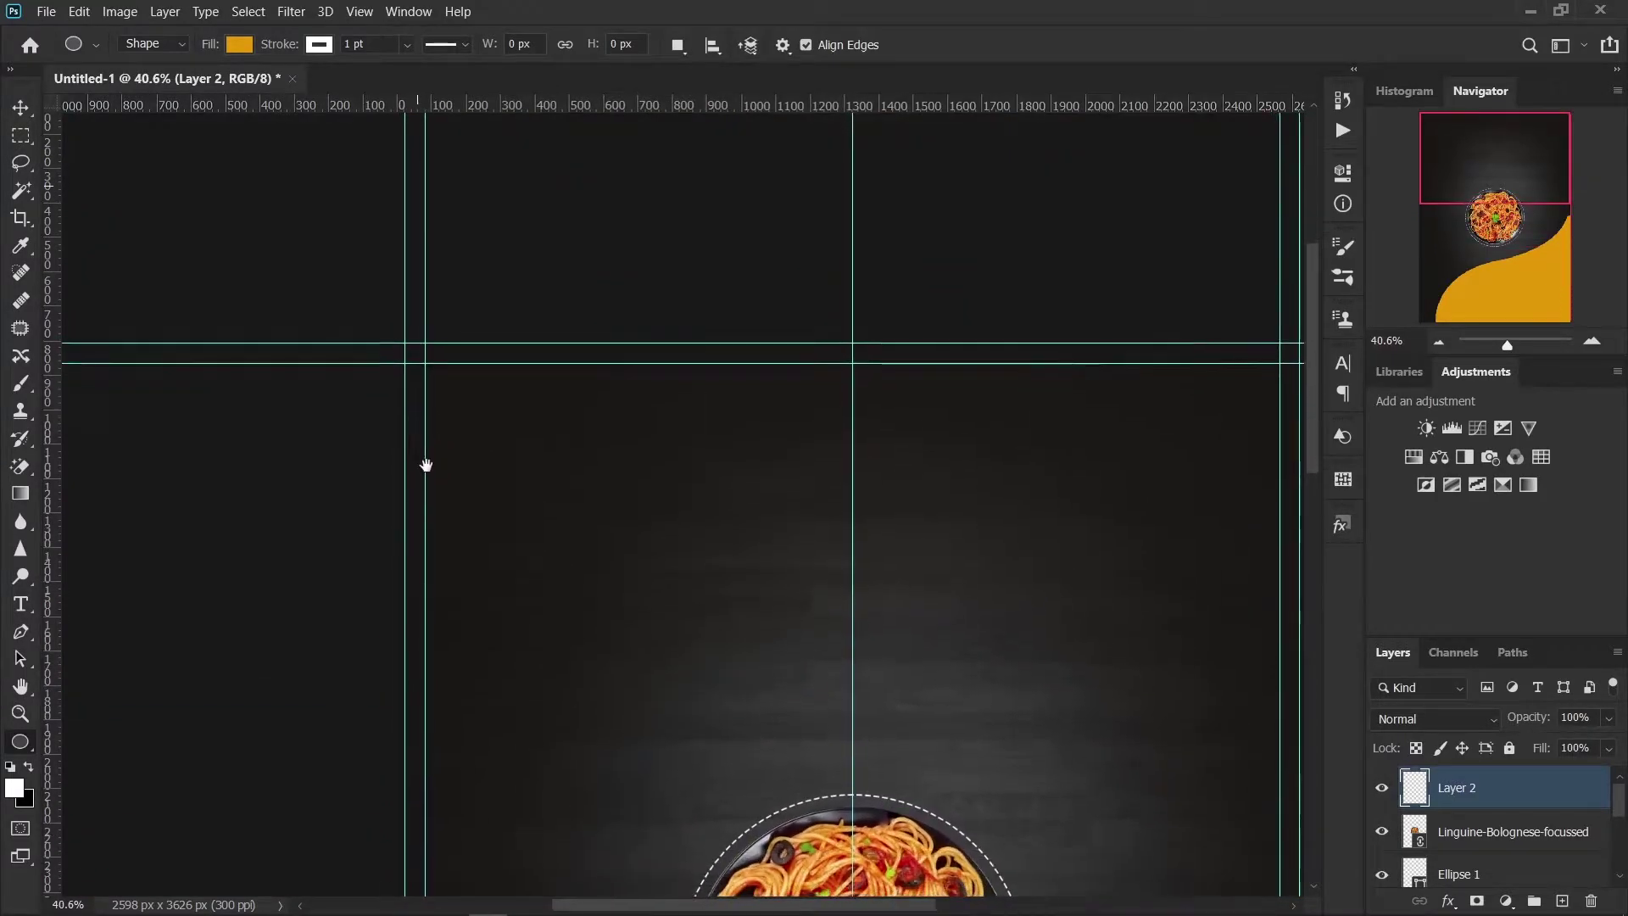
{"action": "left_click_drag", "start_coordinate": [306, 257], "coordinate": [632, 673]}
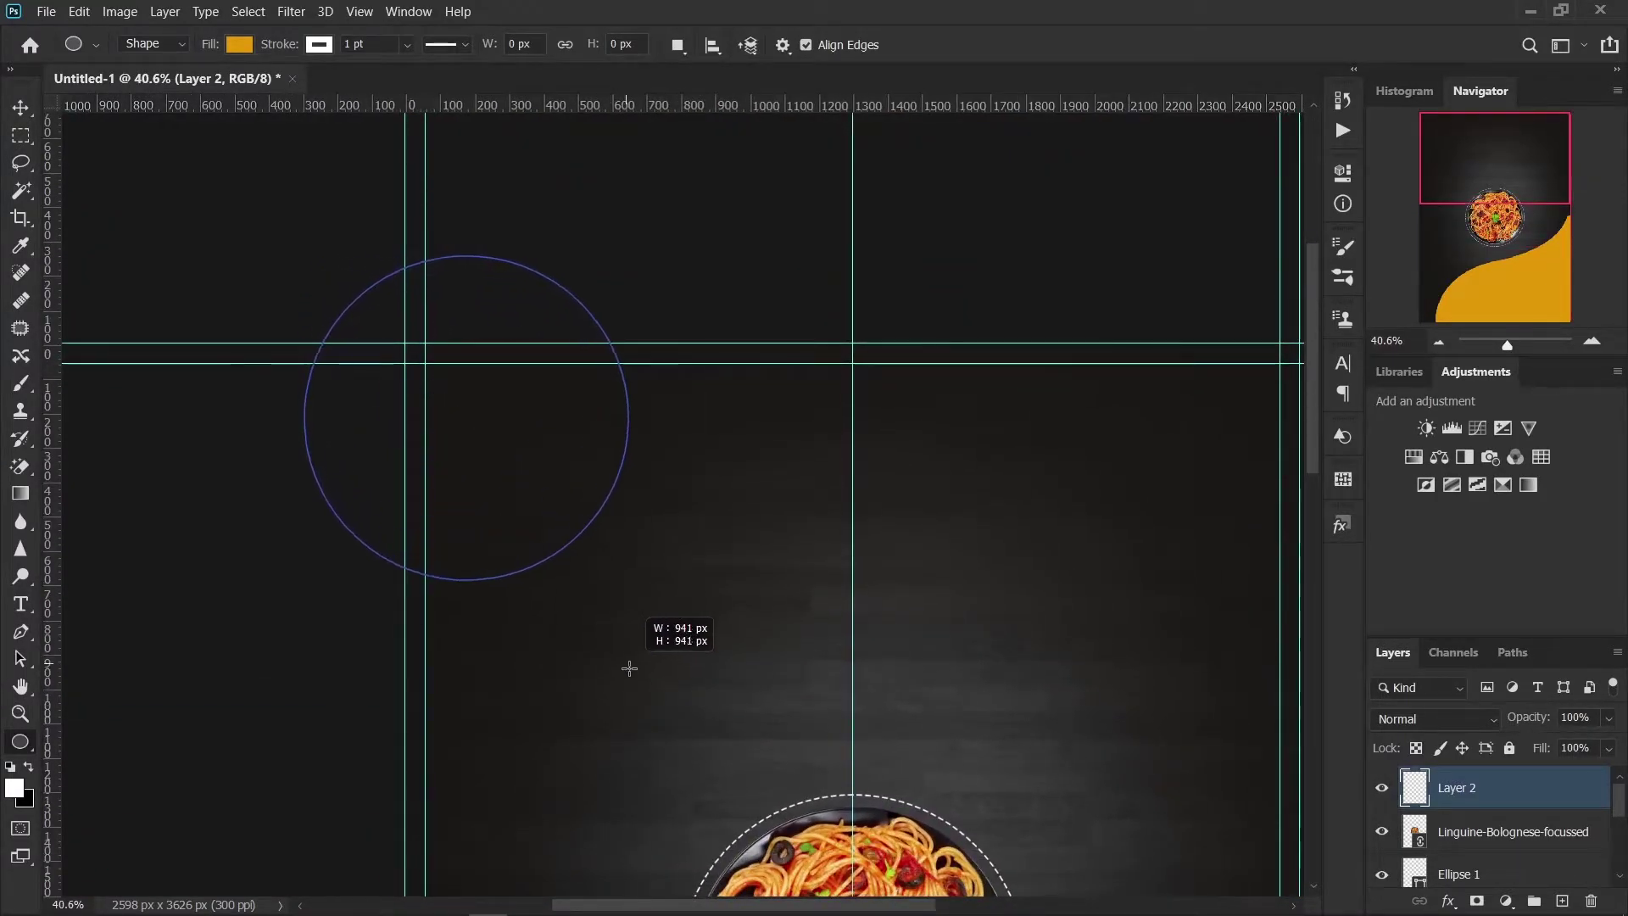
Step: Reposition the orange circle so it sits partly off the page's top-left corner
{"action": "scroll", "coordinate": [629, 655], "scroll_direction": "down", "scroll_amount": 3}
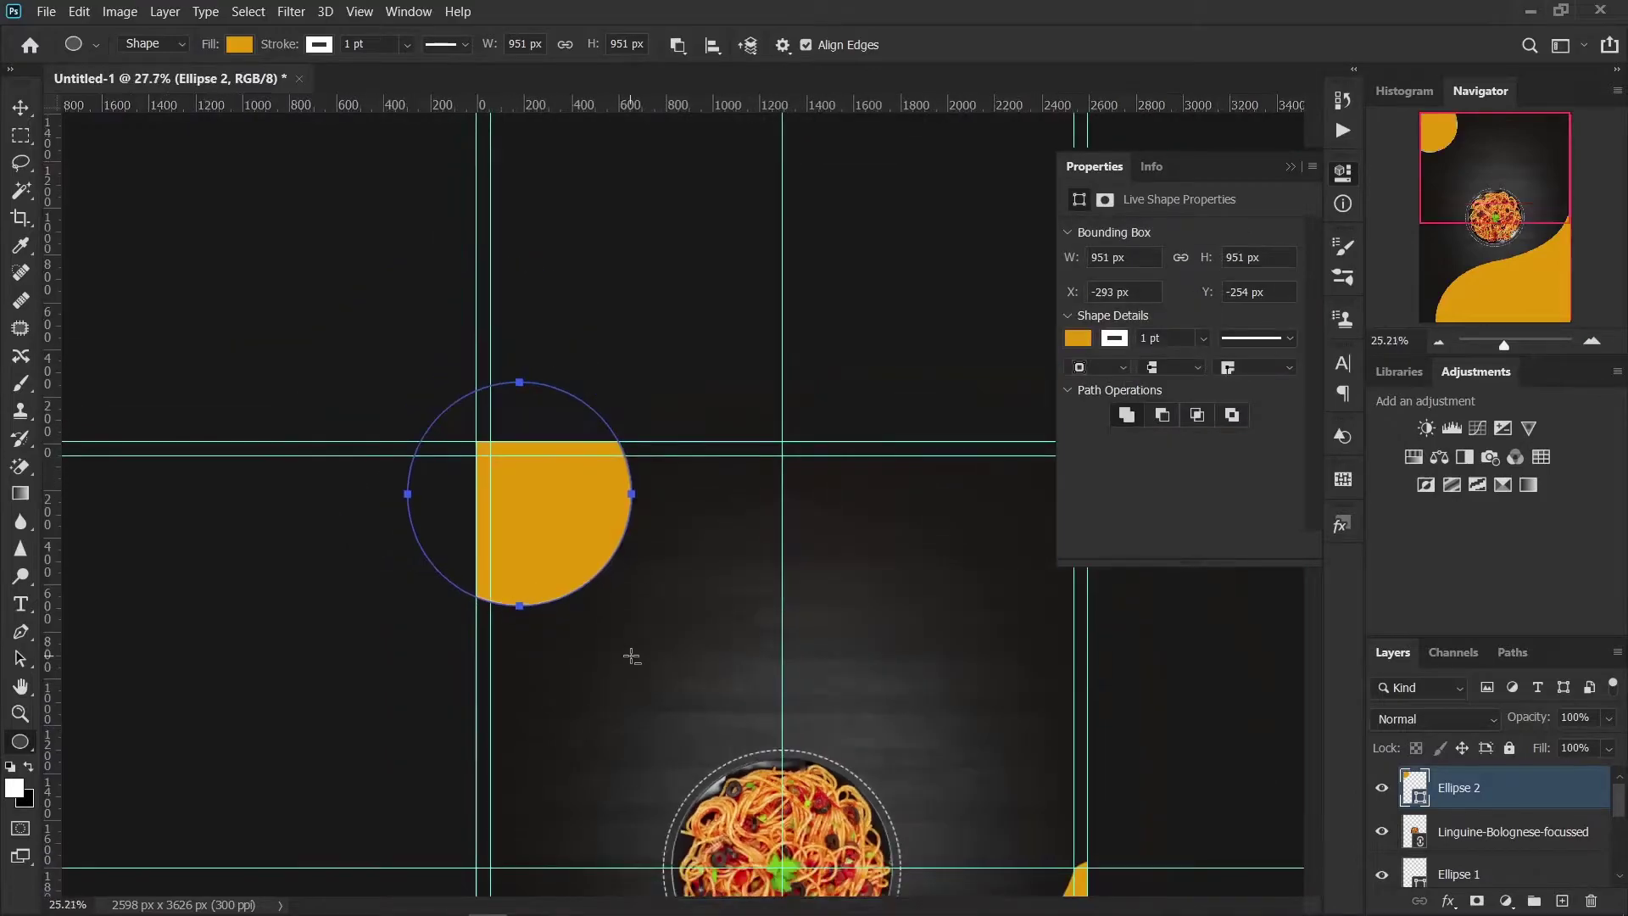
{"action": "scroll", "coordinate": [198, 175], "scroll_direction": "down", "scroll_amount": 1}
{"action": "left_click", "coordinate": [21, 109]}
{"action": "left_click_drag", "start_coordinate": [484, 205], "coordinate": [473, 195]}
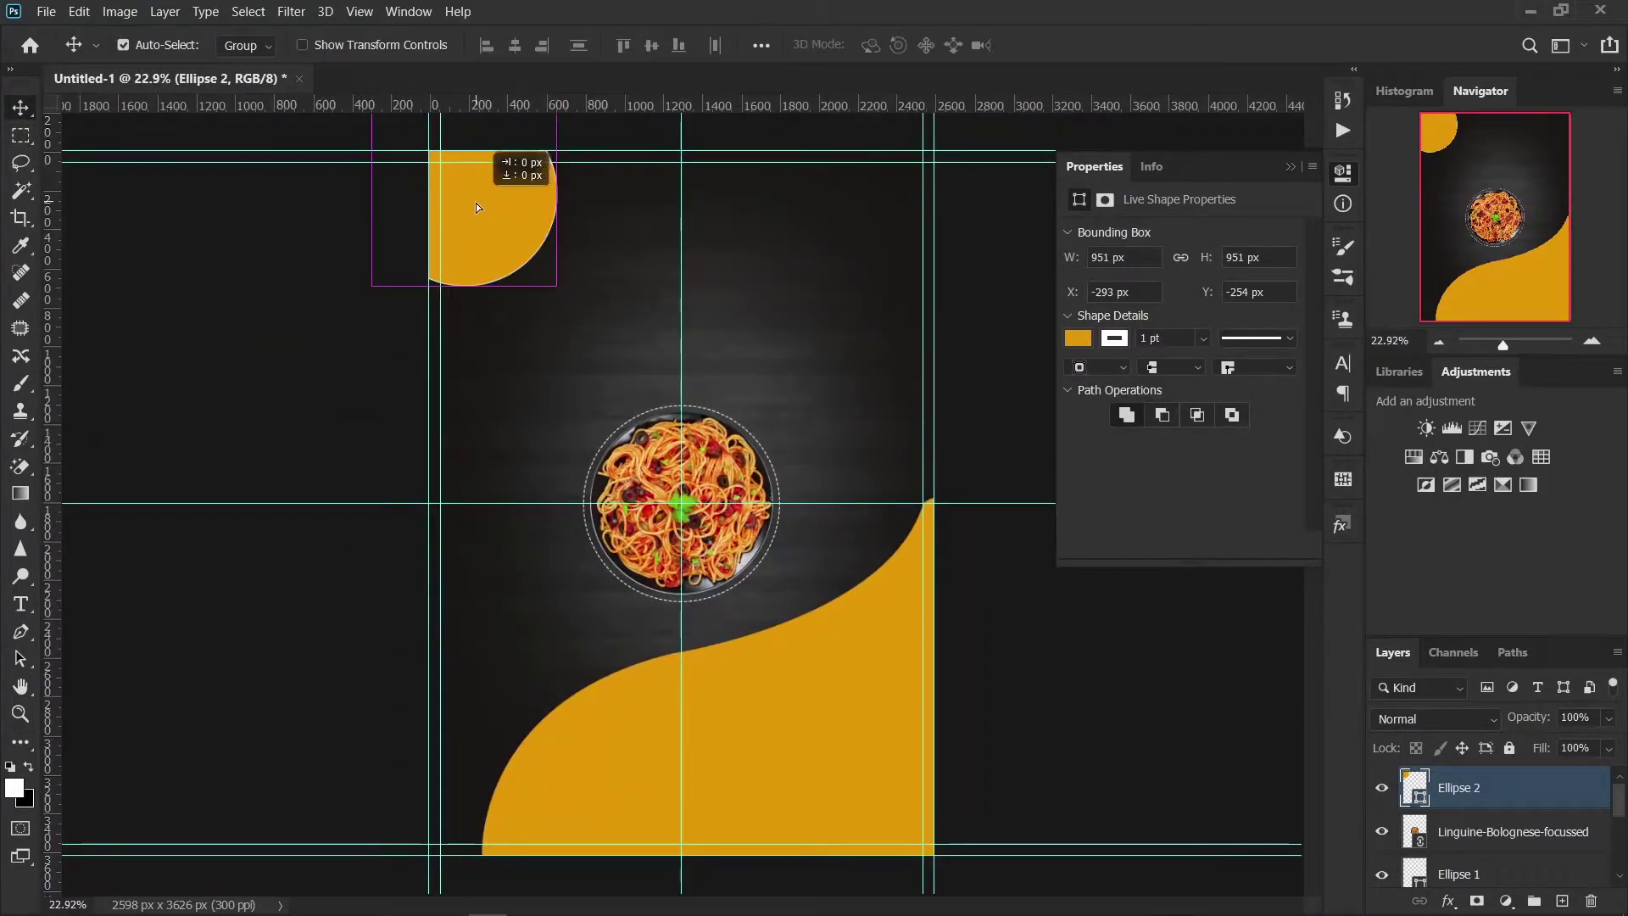
{"action": "left_click", "coordinate": [1290, 167]}
{"action": "scroll", "coordinate": [602, 254], "scroll_direction": "up", "scroll_amount": 1}
{"action": "scroll", "coordinate": [507, 202], "scroll_direction": "up", "scroll_amount": 2}
{"action": "scroll", "coordinate": [458, 373], "scroll_direction": "up", "scroll_amount": 1}
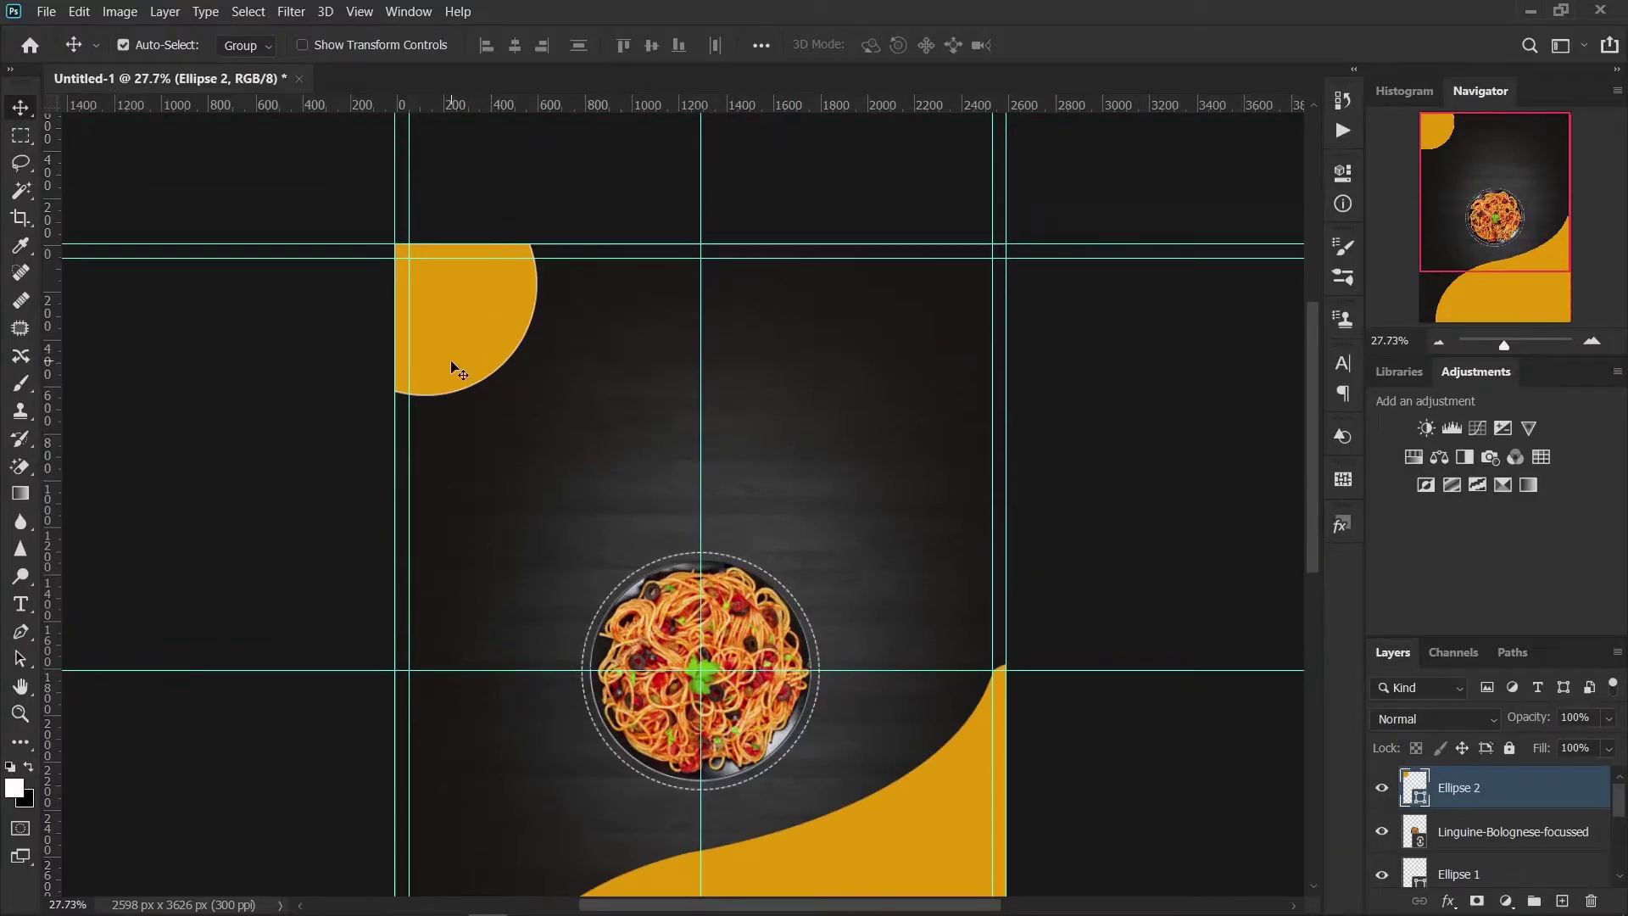
{"action": "left_click_drag", "start_coordinate": [500, 325], "coordinate": [517, 339]}
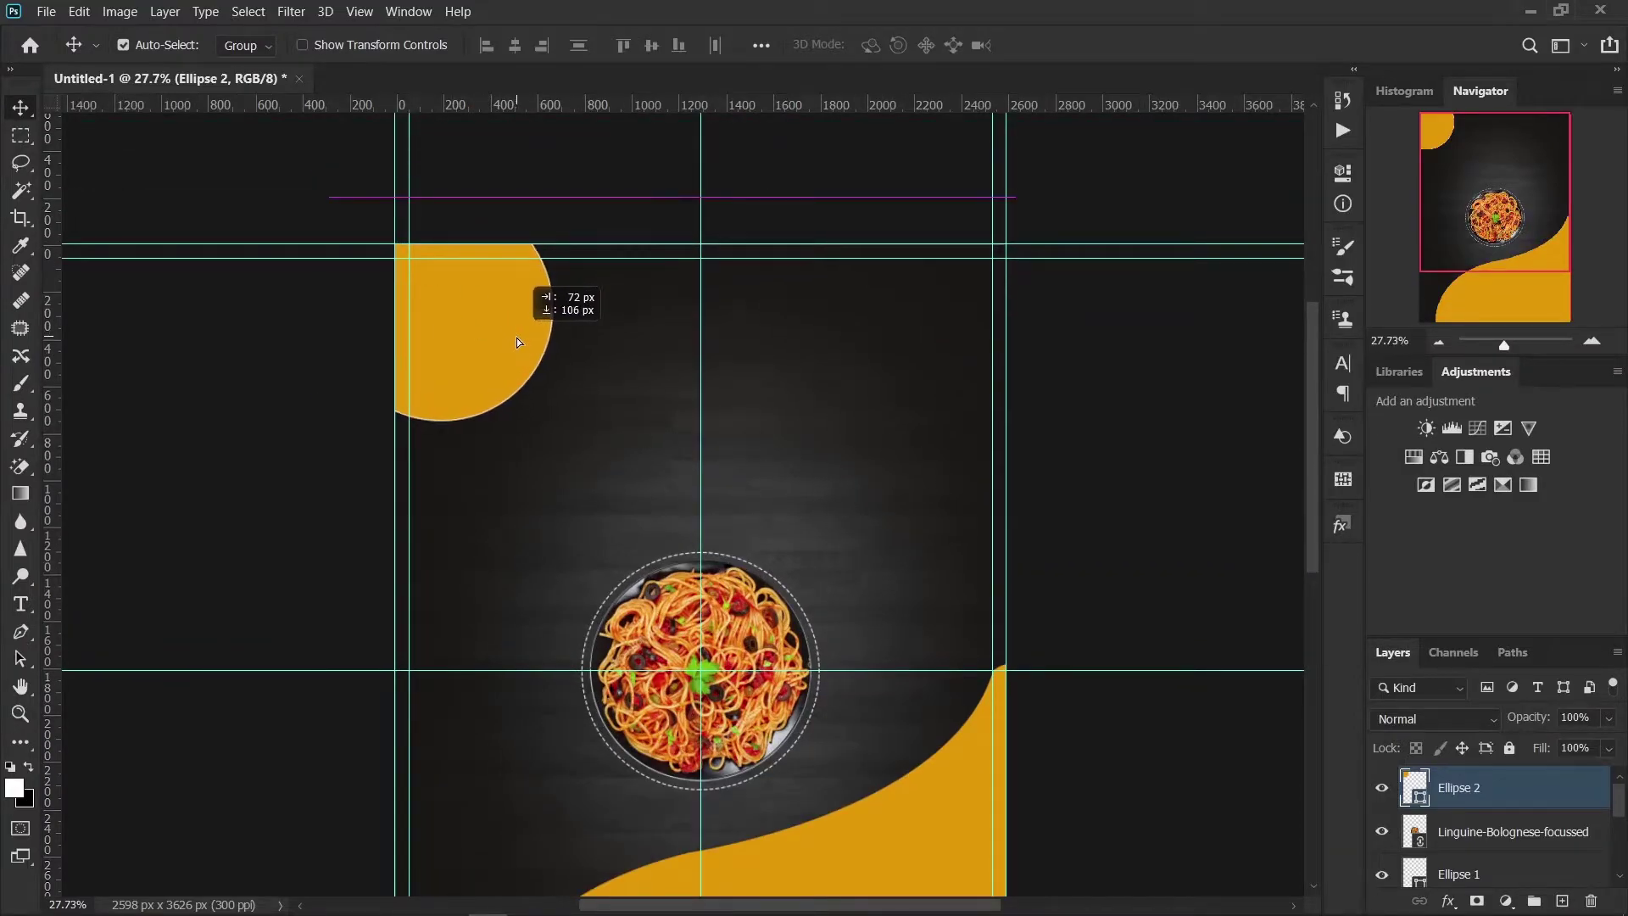
{"action": "left_click", "coordinate": [20, 632]}
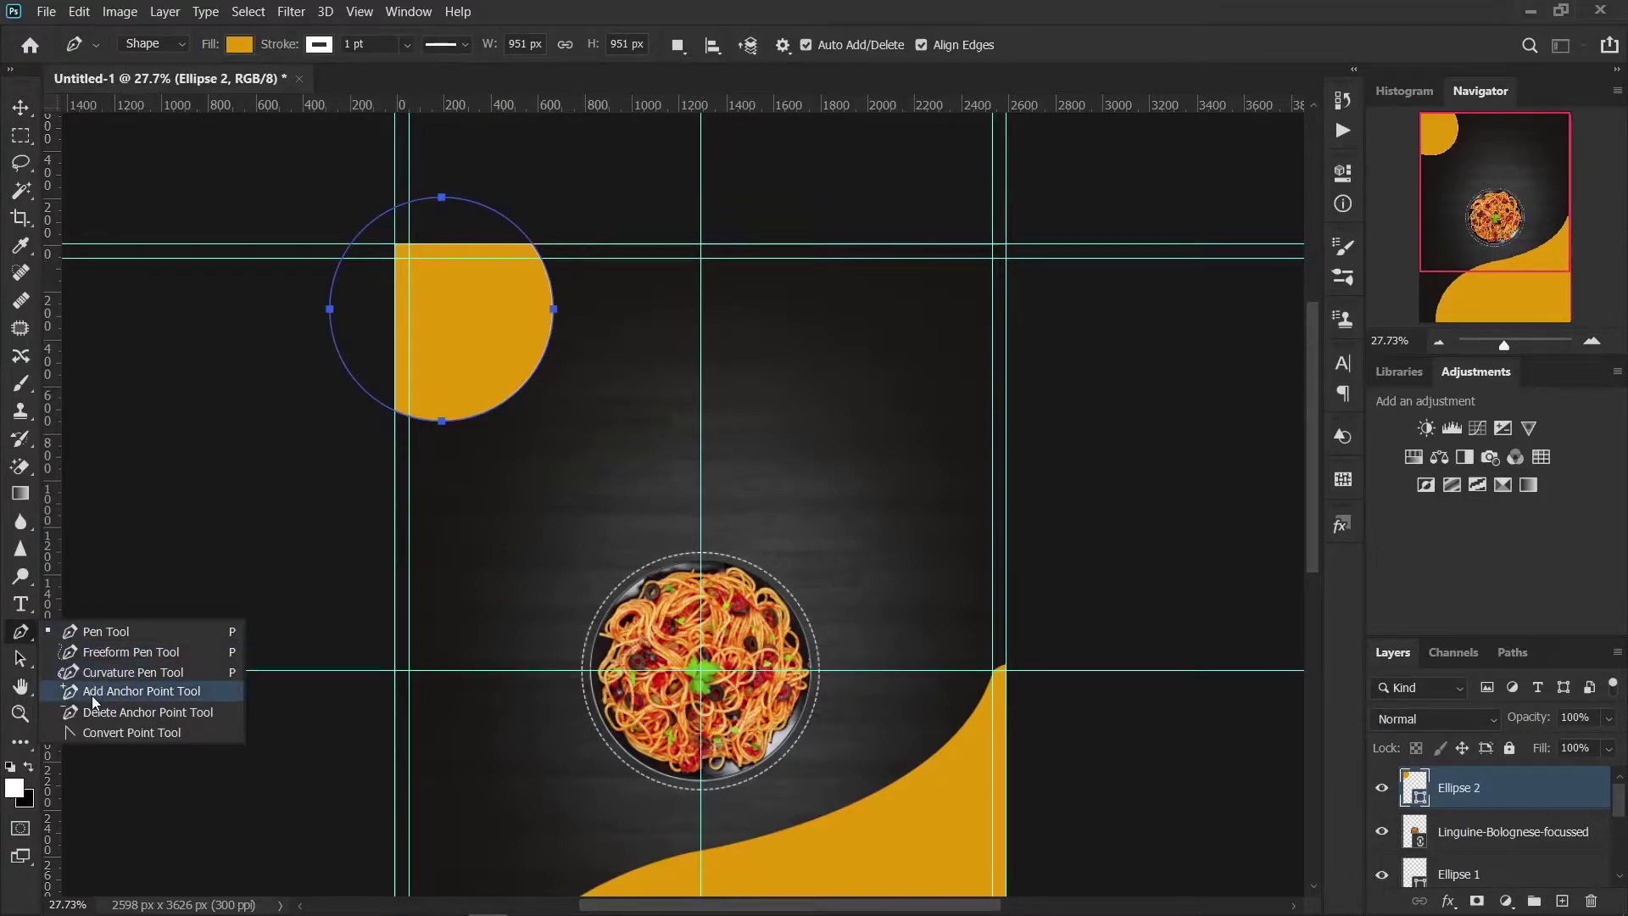
Step: Add anchor points on Ellipse 2's right edge and pull one inward into an S-curve
{"action": "left_click", "coordinate": [25, 667]}
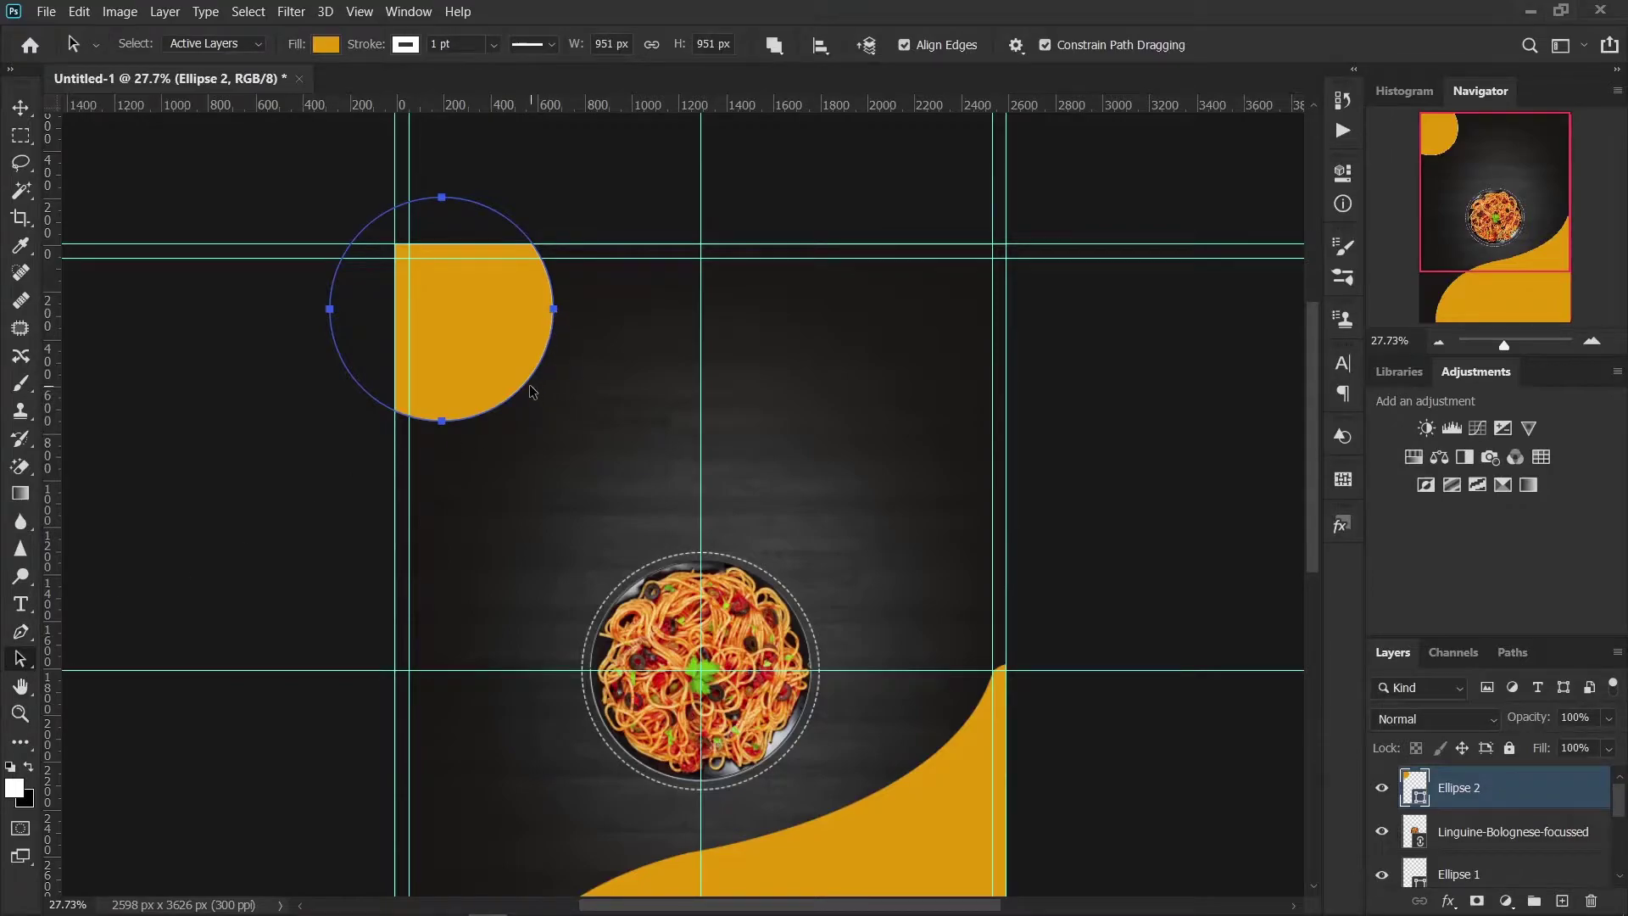
{"action": "left_click", "coordinate": [22, 632]}
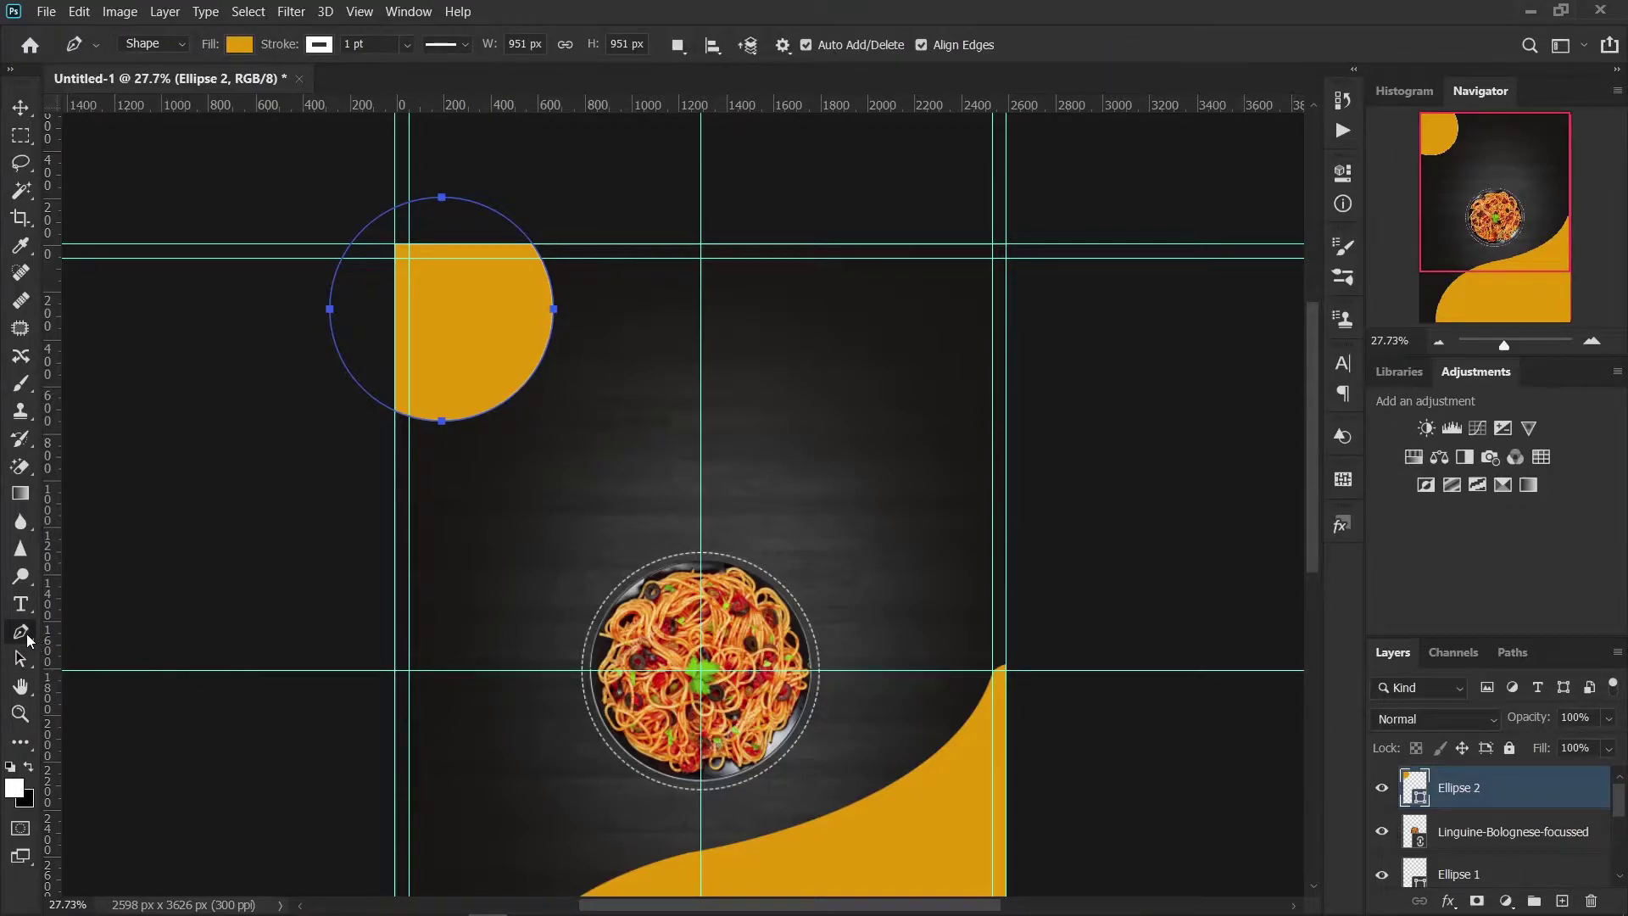
{"action": "right_click", "coordinate": [28, 638]}
{"action": "left_click", "coordinate": [119, 685]}
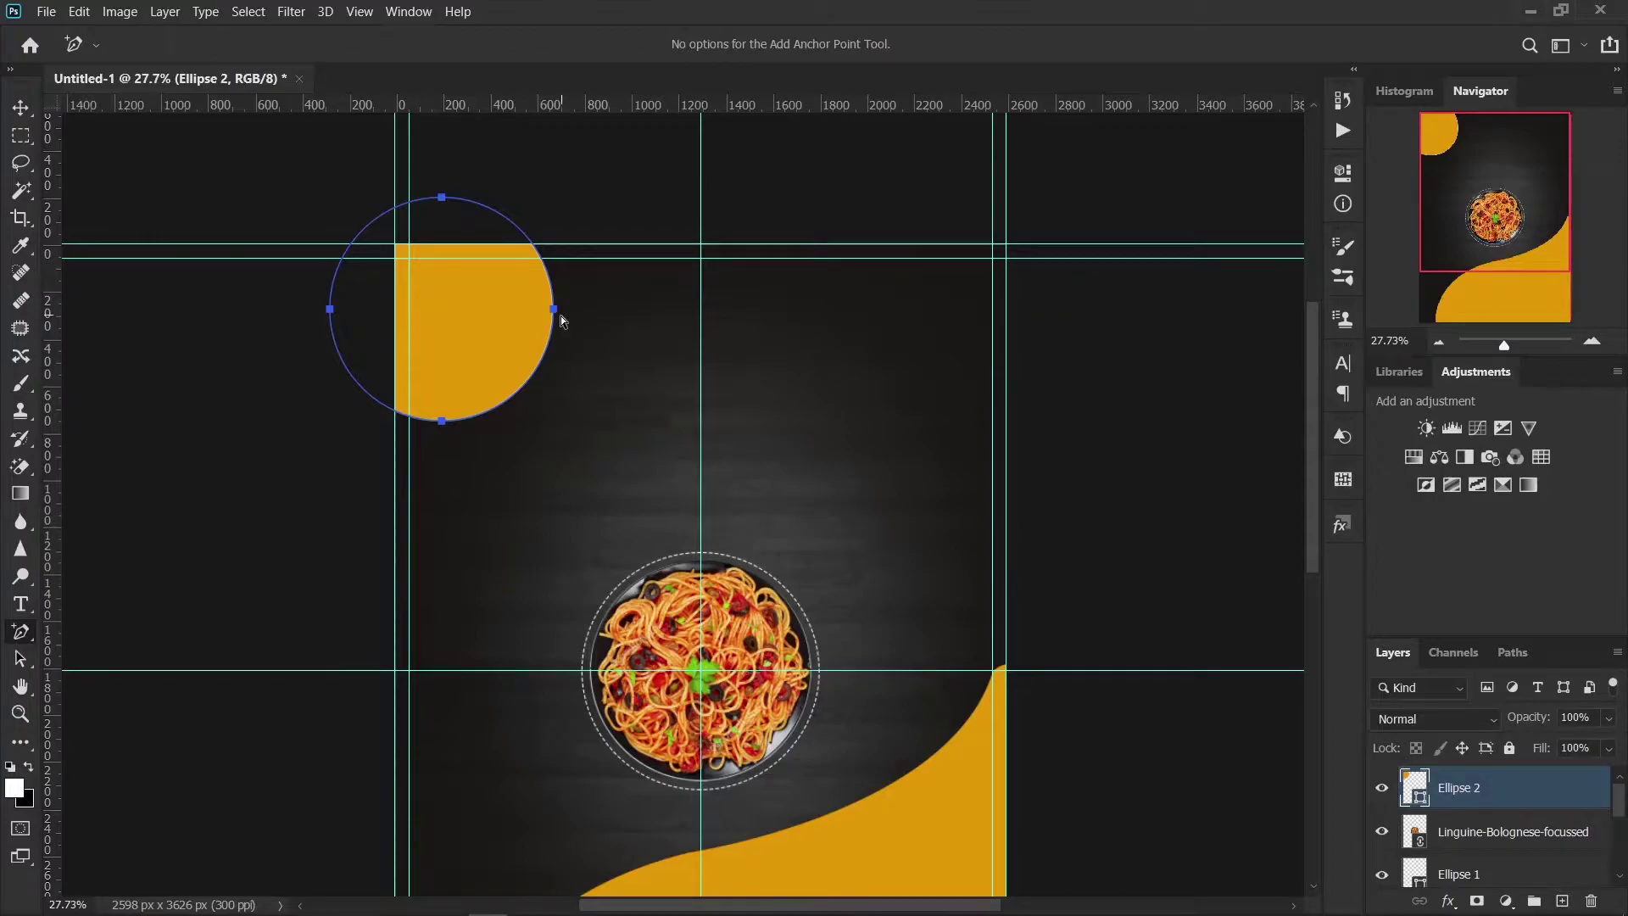
{"action": "left_click", "coordinate": [542, 259]}
{"action": "left_click", "coordinate": [444, 421]}
{"action": "left_click", "coordinate": [529, 381]}
{"action": "left_click_drag", "start_coordinate": [527, 380], "coordinate": [480, 333]}
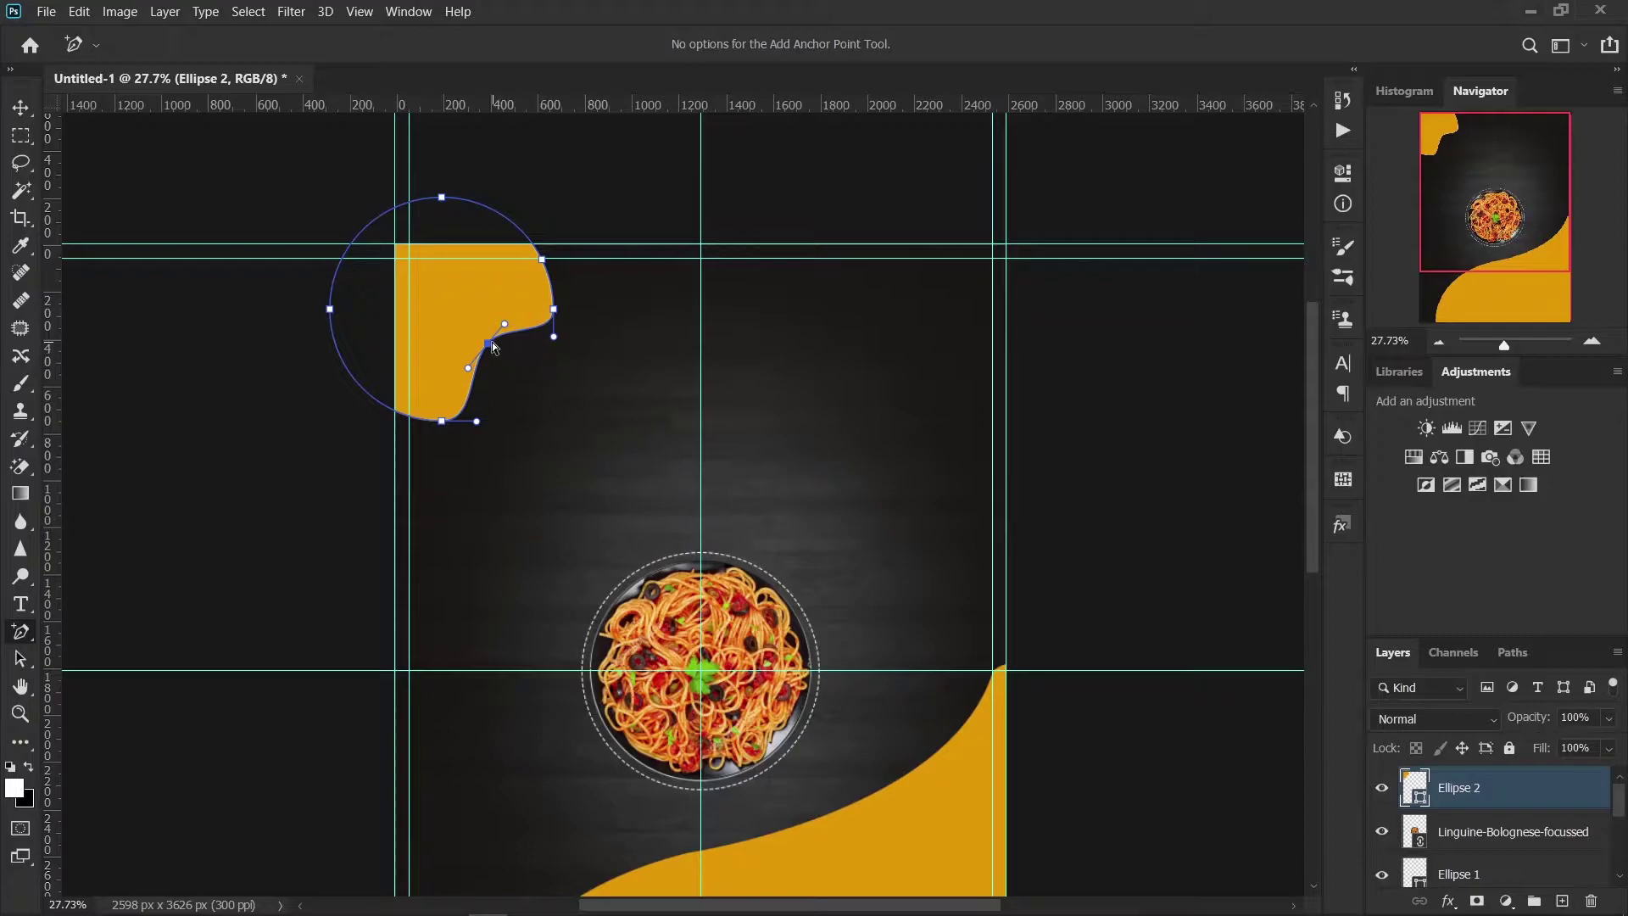
{"action": "left_click_drag", "start_coordinate": [486, 352], "coordinate": [490, 344]}
Step: Add more points to reshape the upper-right curve and deepen the inward indent
{"action": "left_click", "coordinate": [547, 251]}
{"action": "left_click_drag", "start_coordinate": [549, 258], "coordinate": [553, 292]}
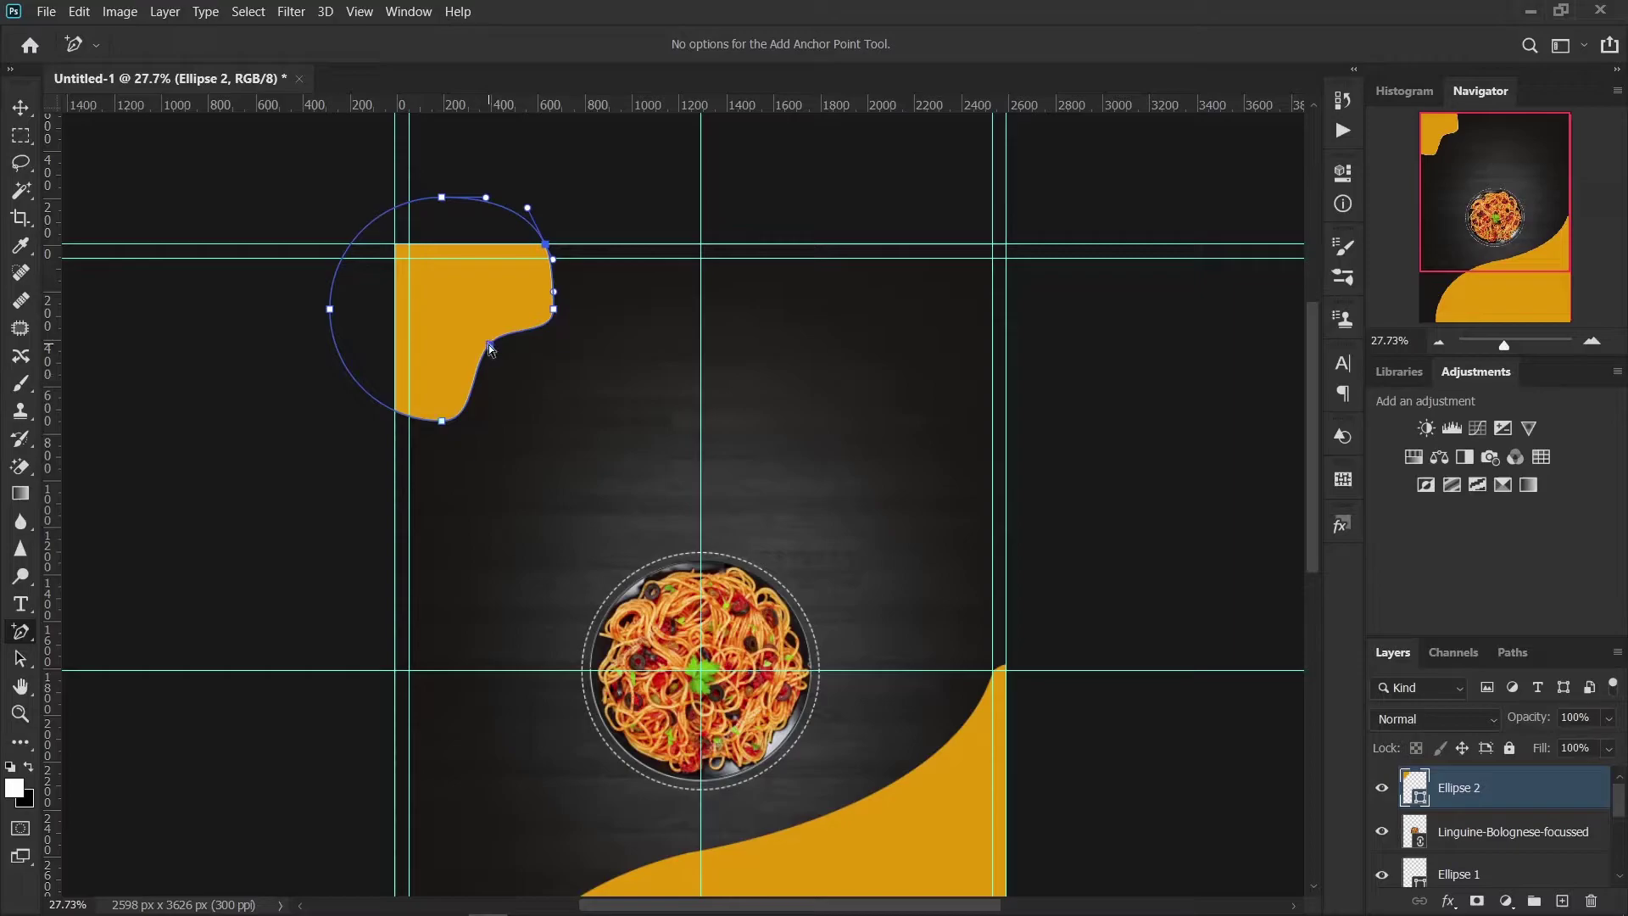
{"action": "left_click", "coordinate": [490, 346]}
{"action": "left_click_drag", "start_coordinate": [497, 339], "coordinate": [483, 338]}
{"action": "mouse_move", "coordinate": [484, 335]}
{"action": "left_mouse_down"}
{"action": "mouse_move", "coordinate": [516, 296]}
{"action": "mouse_move", "coordinate": [556, 320]}
{"action": "mouse_move", "coordinate": [490, 348]}
{"action": "left_mouse_up"}
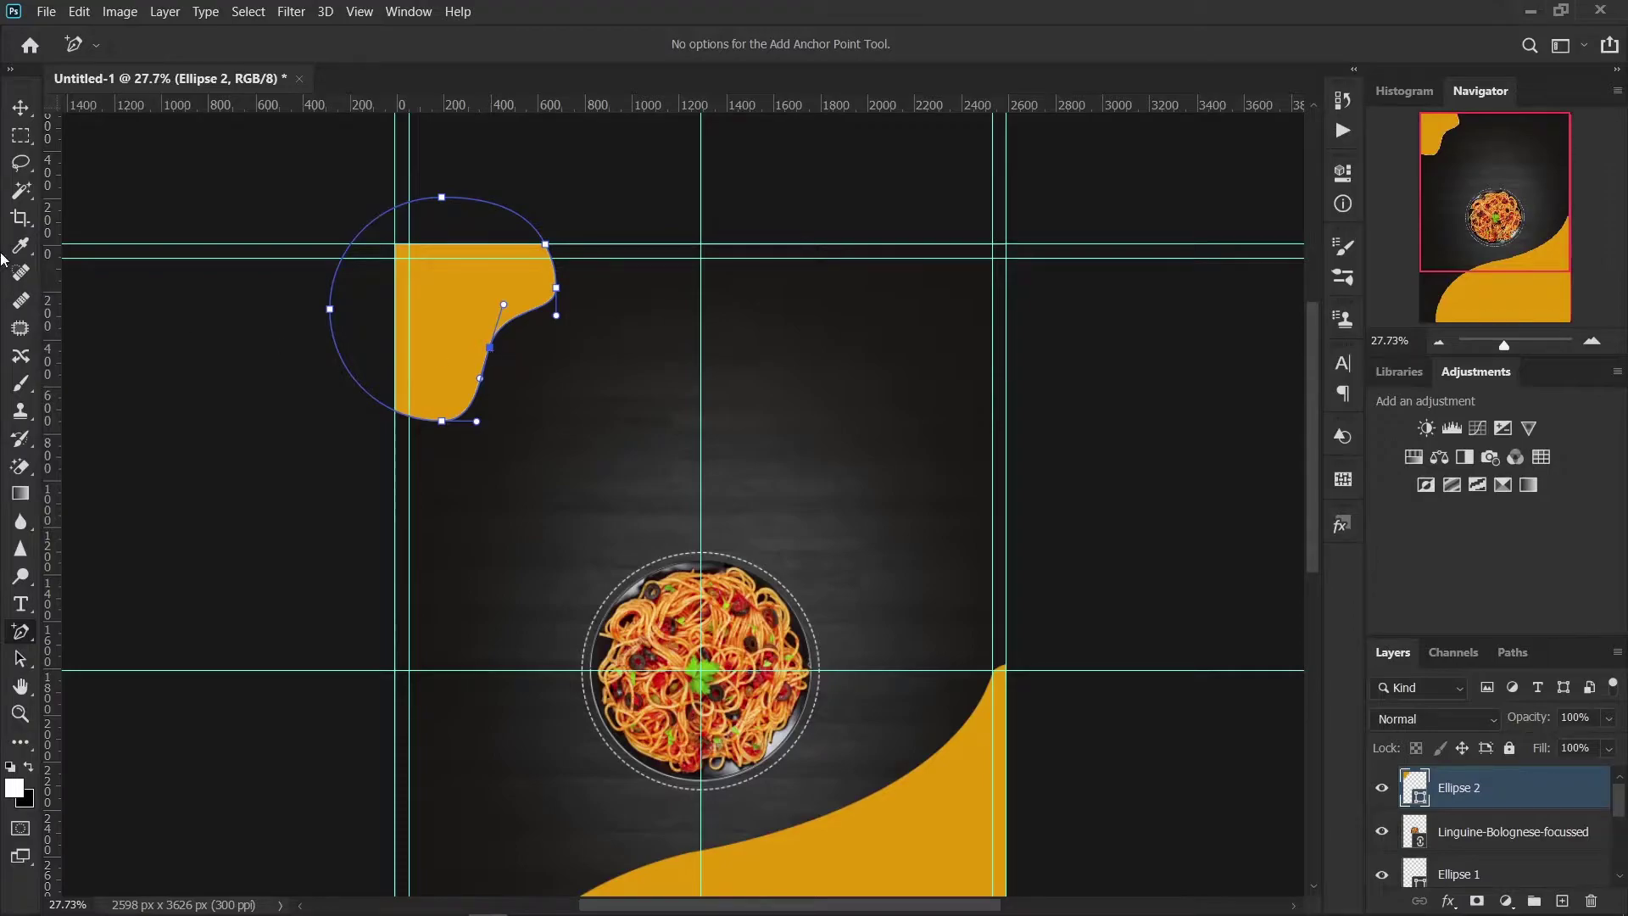
Step: Finish editing the reshaped blob's path and hide its path outline
{"action": "left_click", "coordinate": [23, 110]}
{"action": "left_click", "coordinate": [250, 419]}
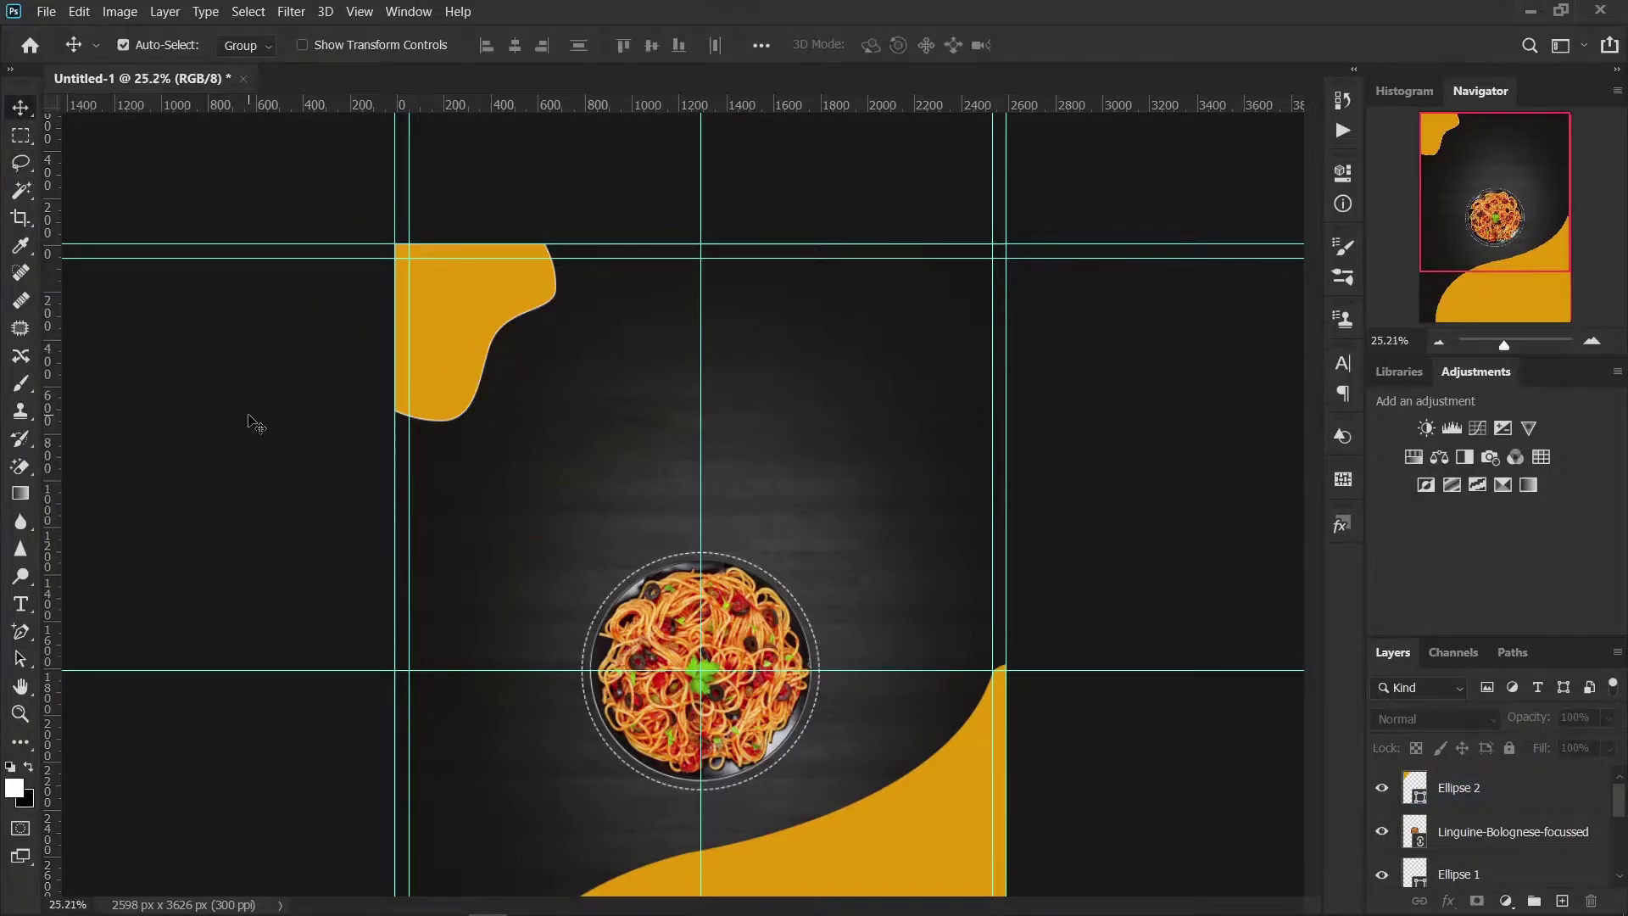
{"action": "scroll", "coordinate": [250, 420], "scroll_direction": "down", "scroll_amount": 1}
{"action": "left_click", "coordinate": [1492, 787]}
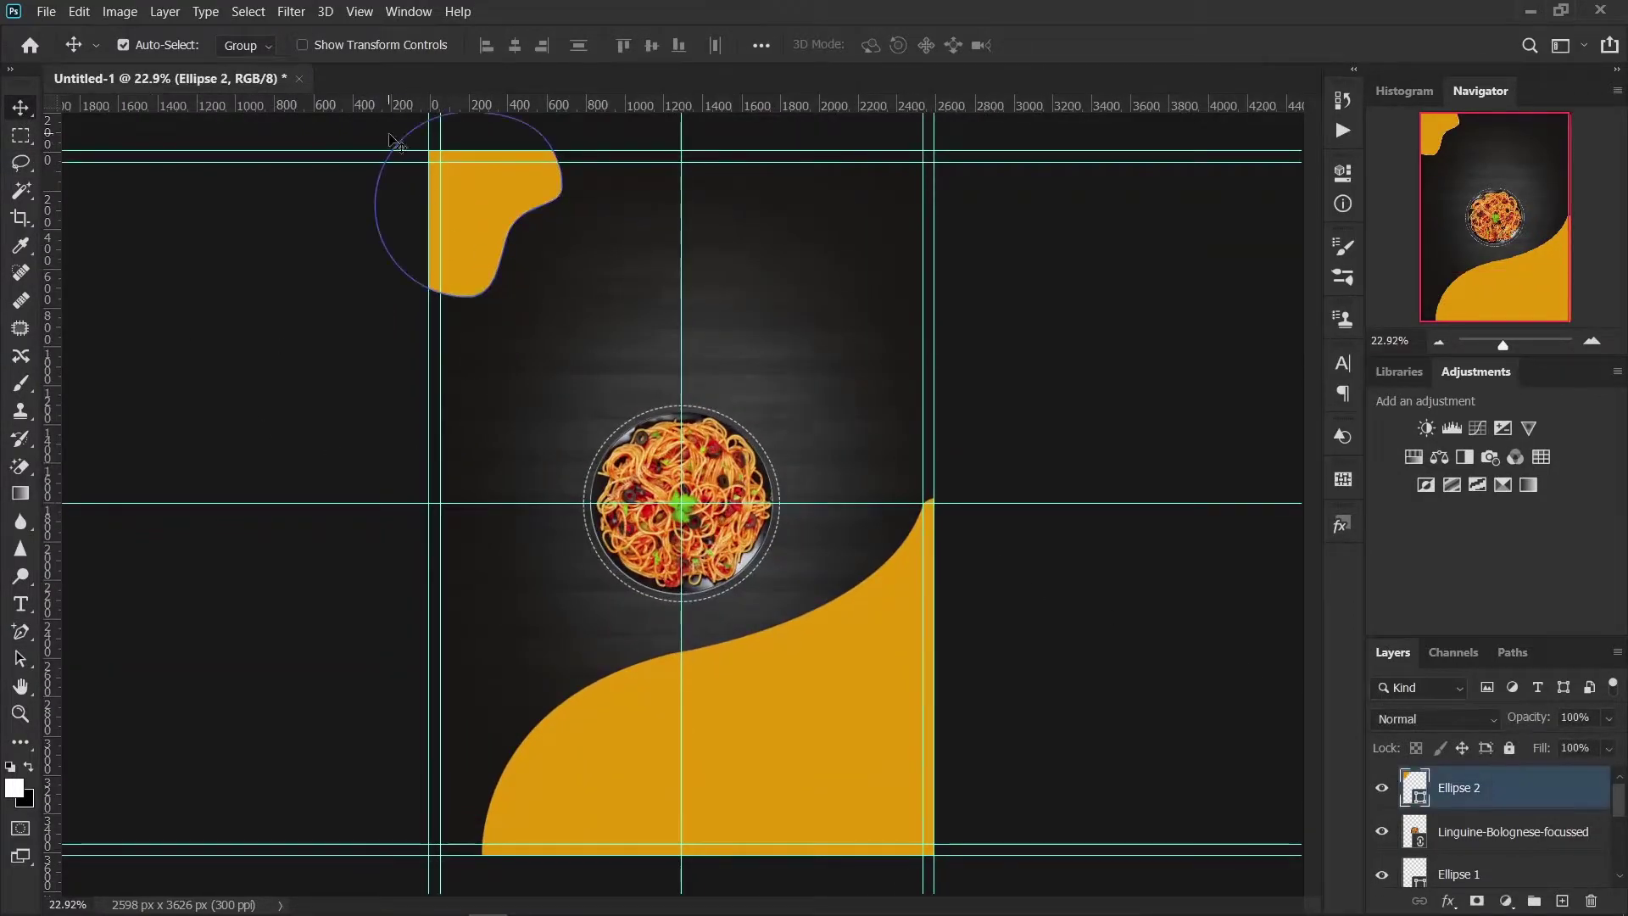
{"action": "right_click", "coordinate": [21, 635]}
{"action": "left_click", "coordinate": [68, 651]}
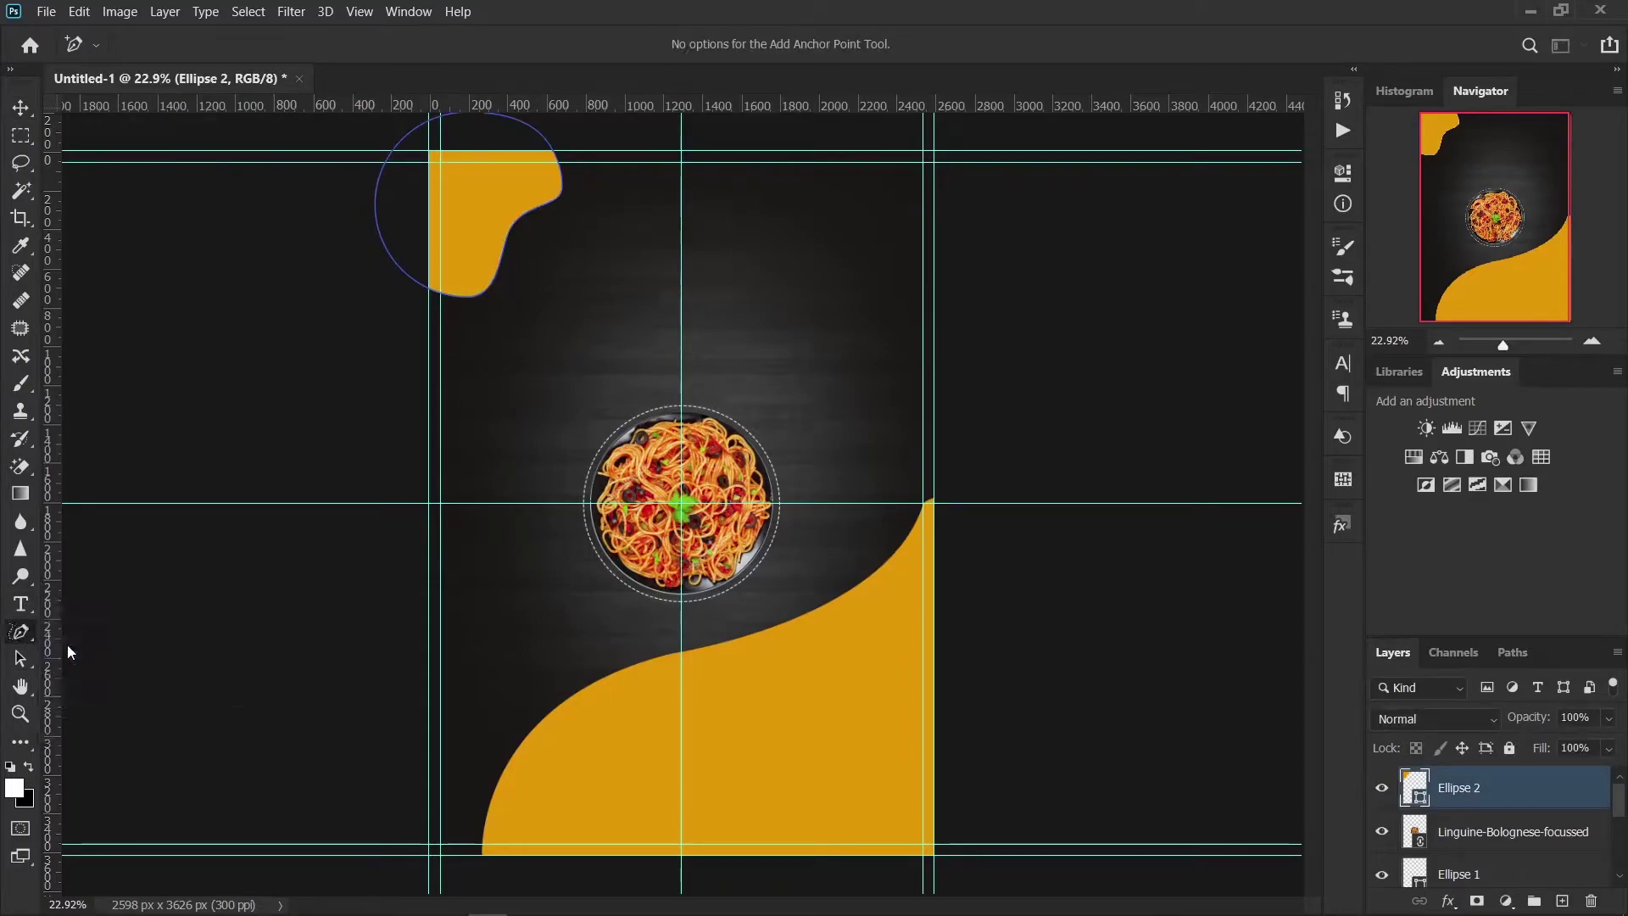
{"action": "left_click", "coordinate": [23, 635]}
{"action": "right_click", "coordinate": [23, 636]}
{"action": "left_click", "coordinate": [48, 632]}
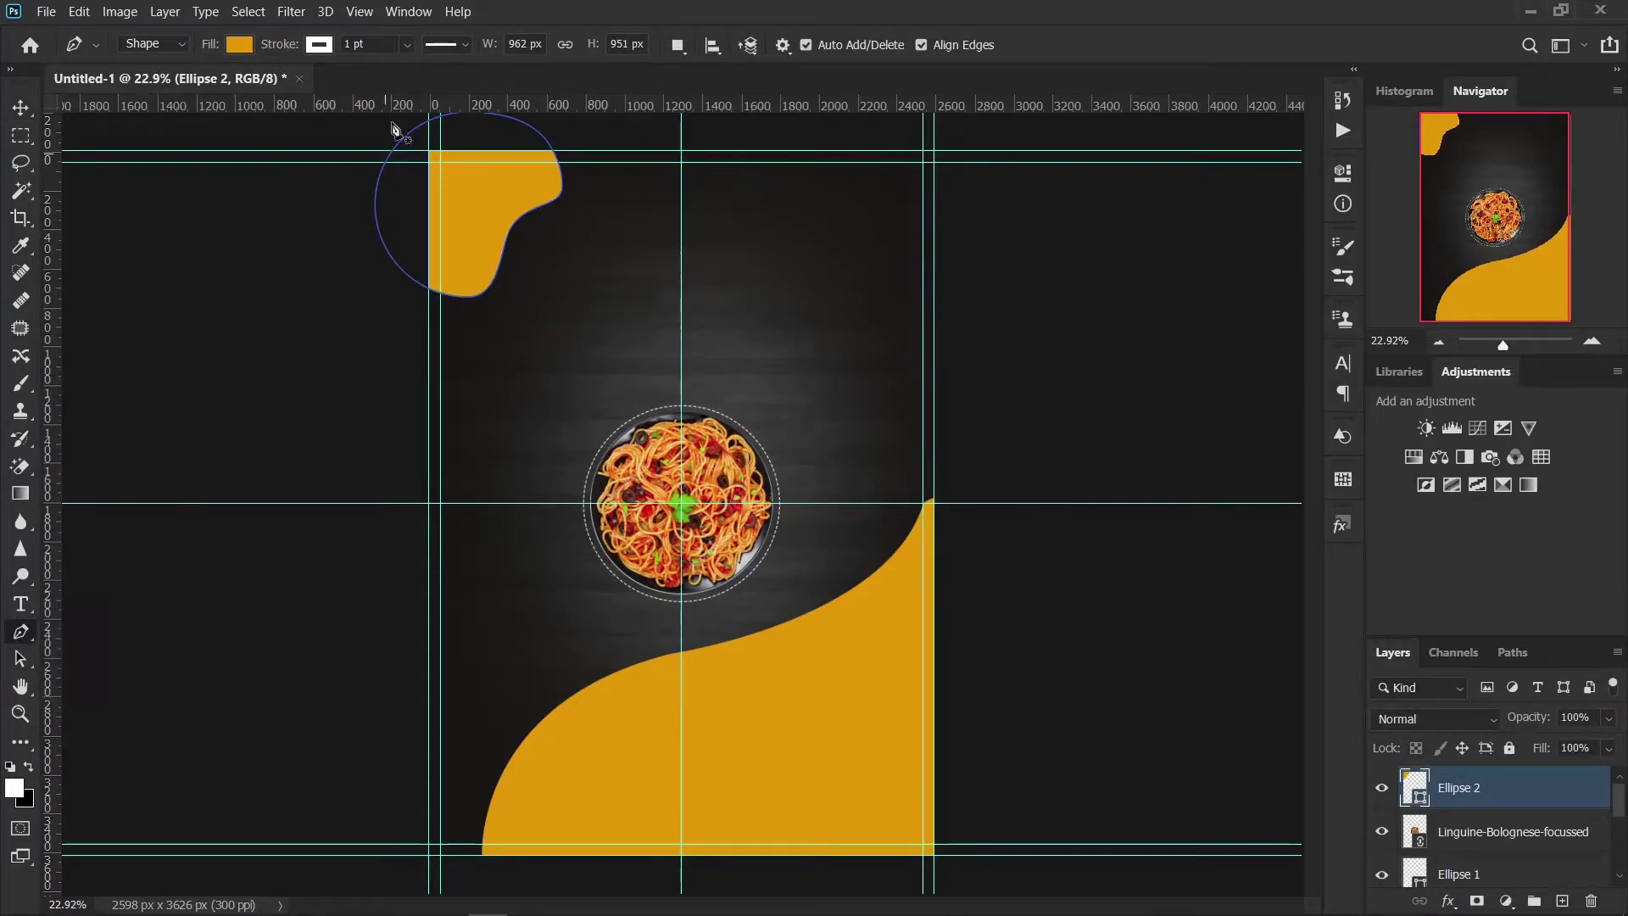
{"action": "left_click", "coordinate": [309, 51]}
{"action": "left_click", "coordinate": [196, 88]}
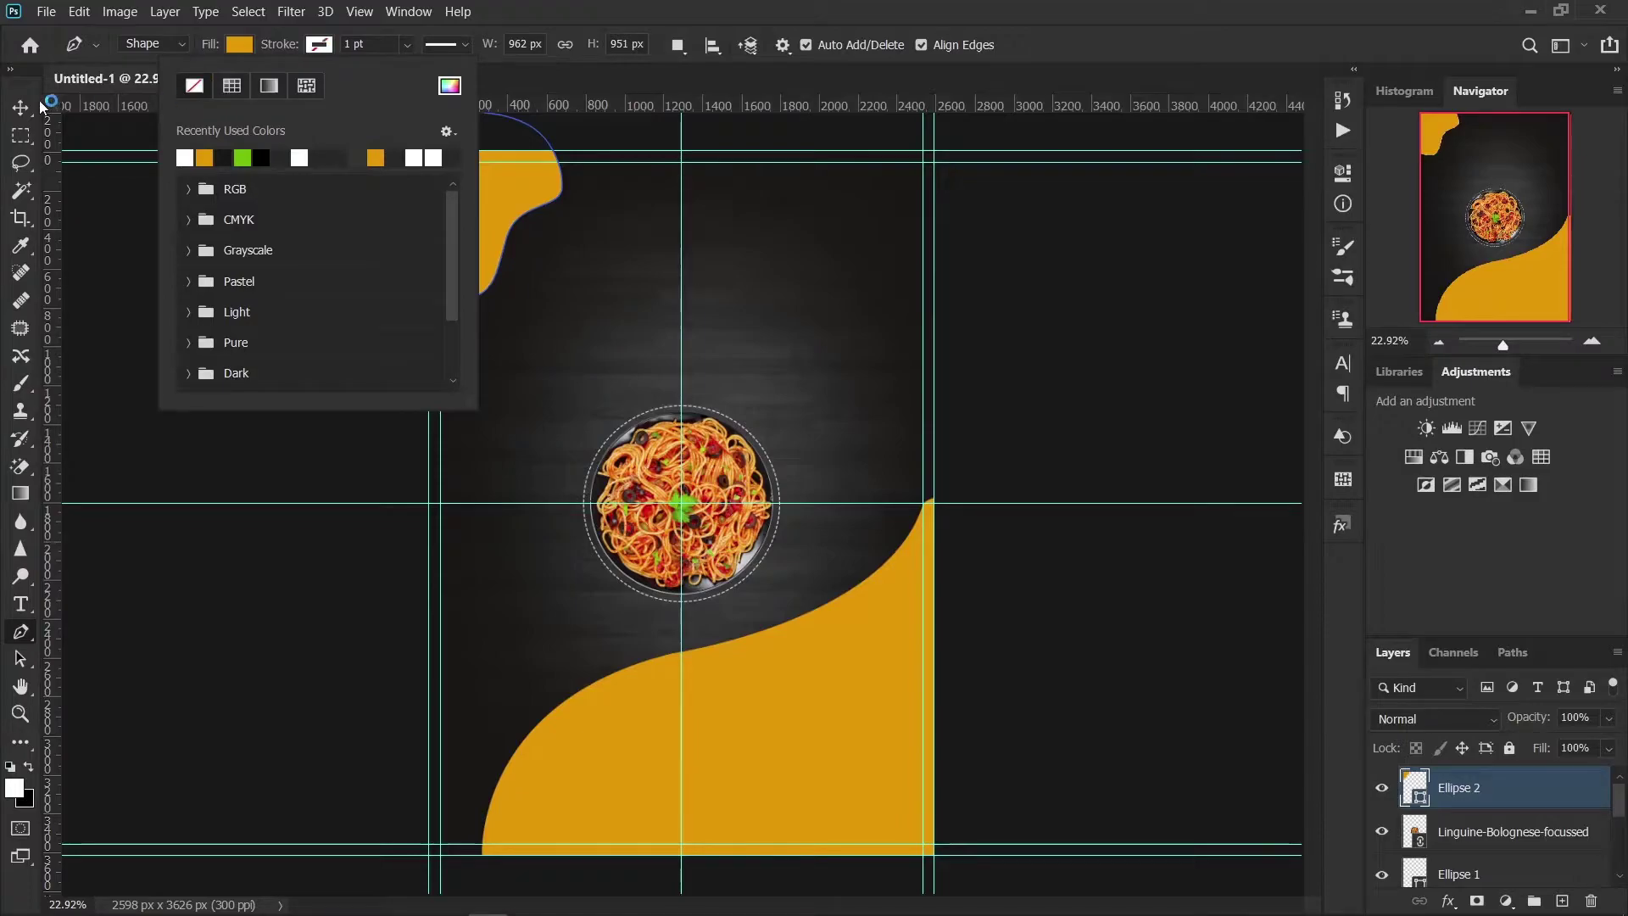
{"action": "left_click", "coordinate": [21, 108]}
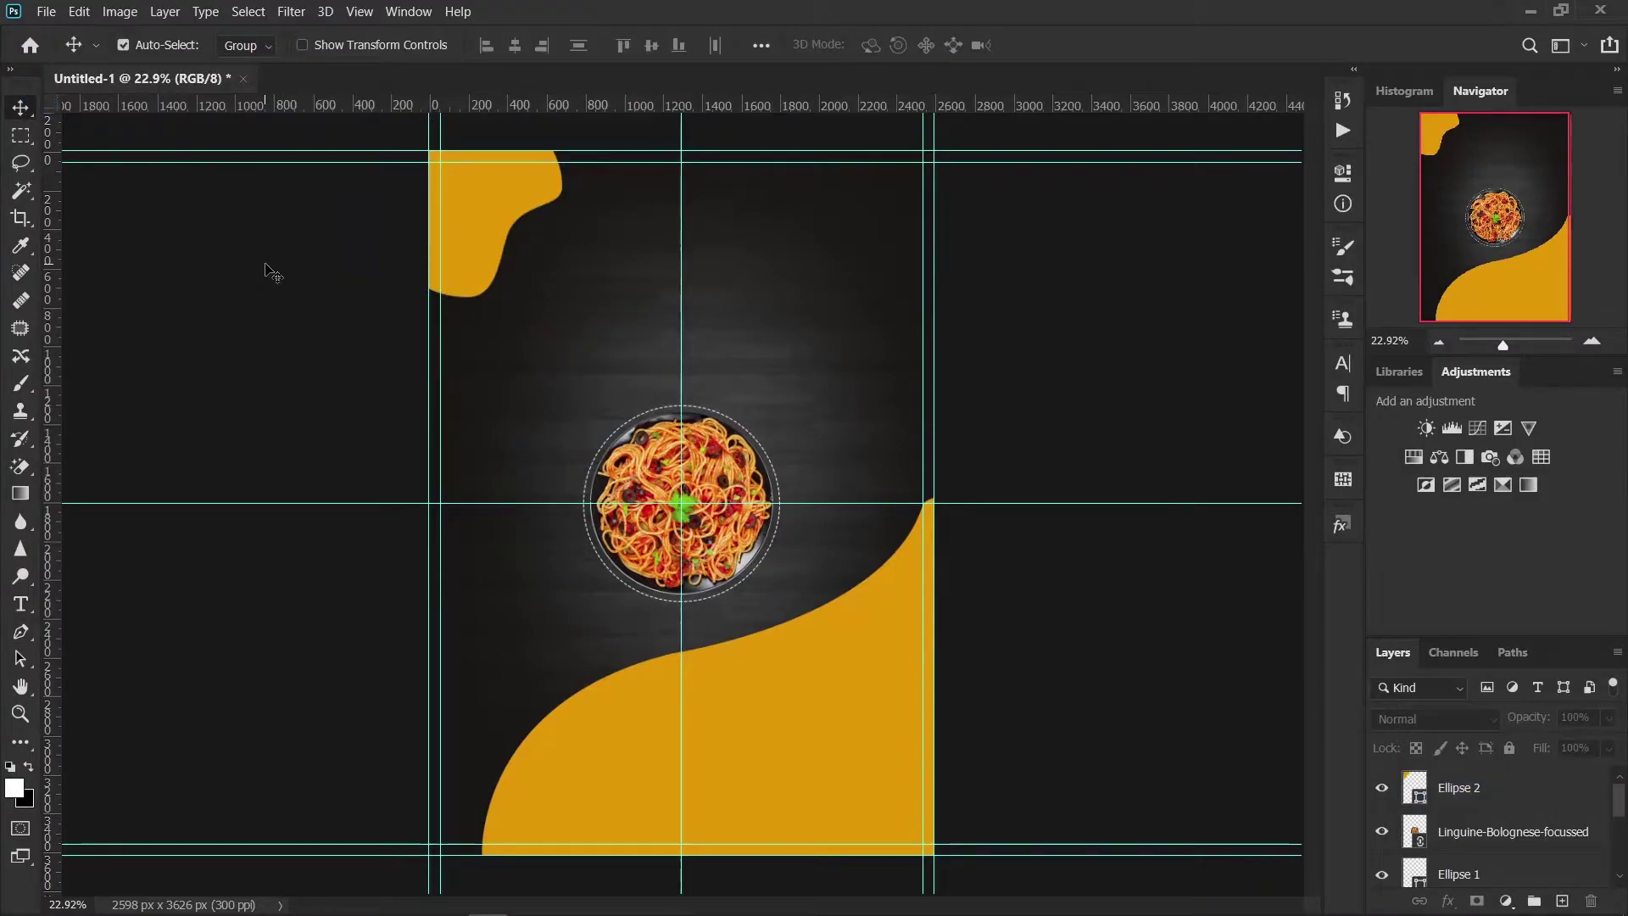
Step: On a new layer, draw an 877 px Ellipse 3 circle and move it onto the top-right edge
{"action": "left_click", "coordinate": [1522, 807]}
{"action": "left_click", "coordinate": [1562, 900]}
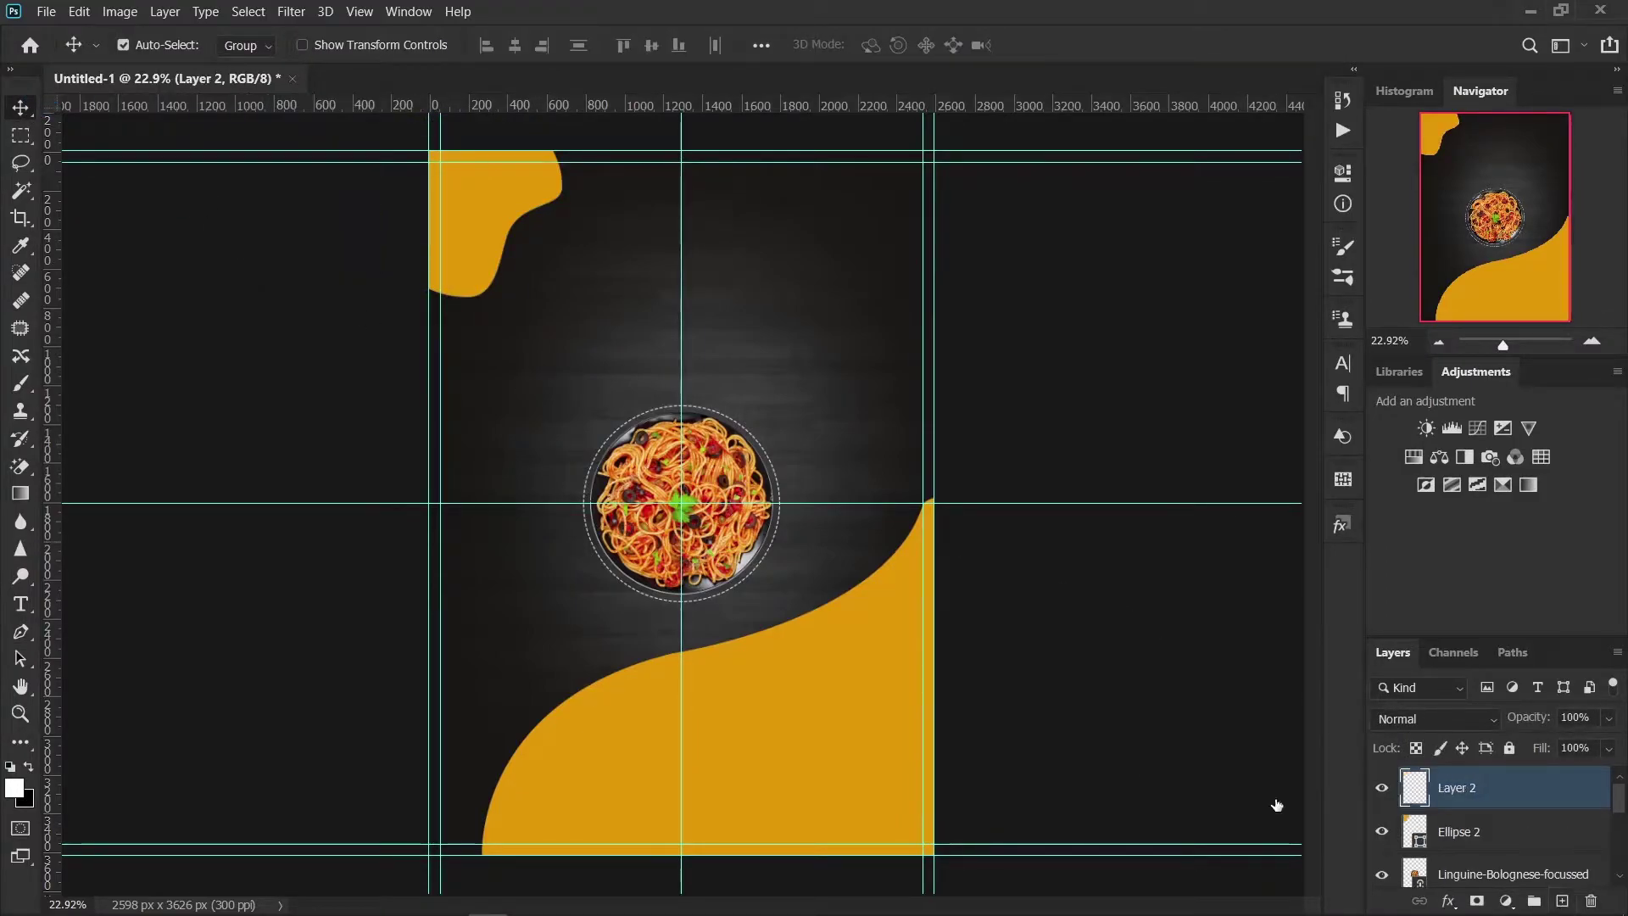
{"action": "left_click", "coordinate": [21, 632]}
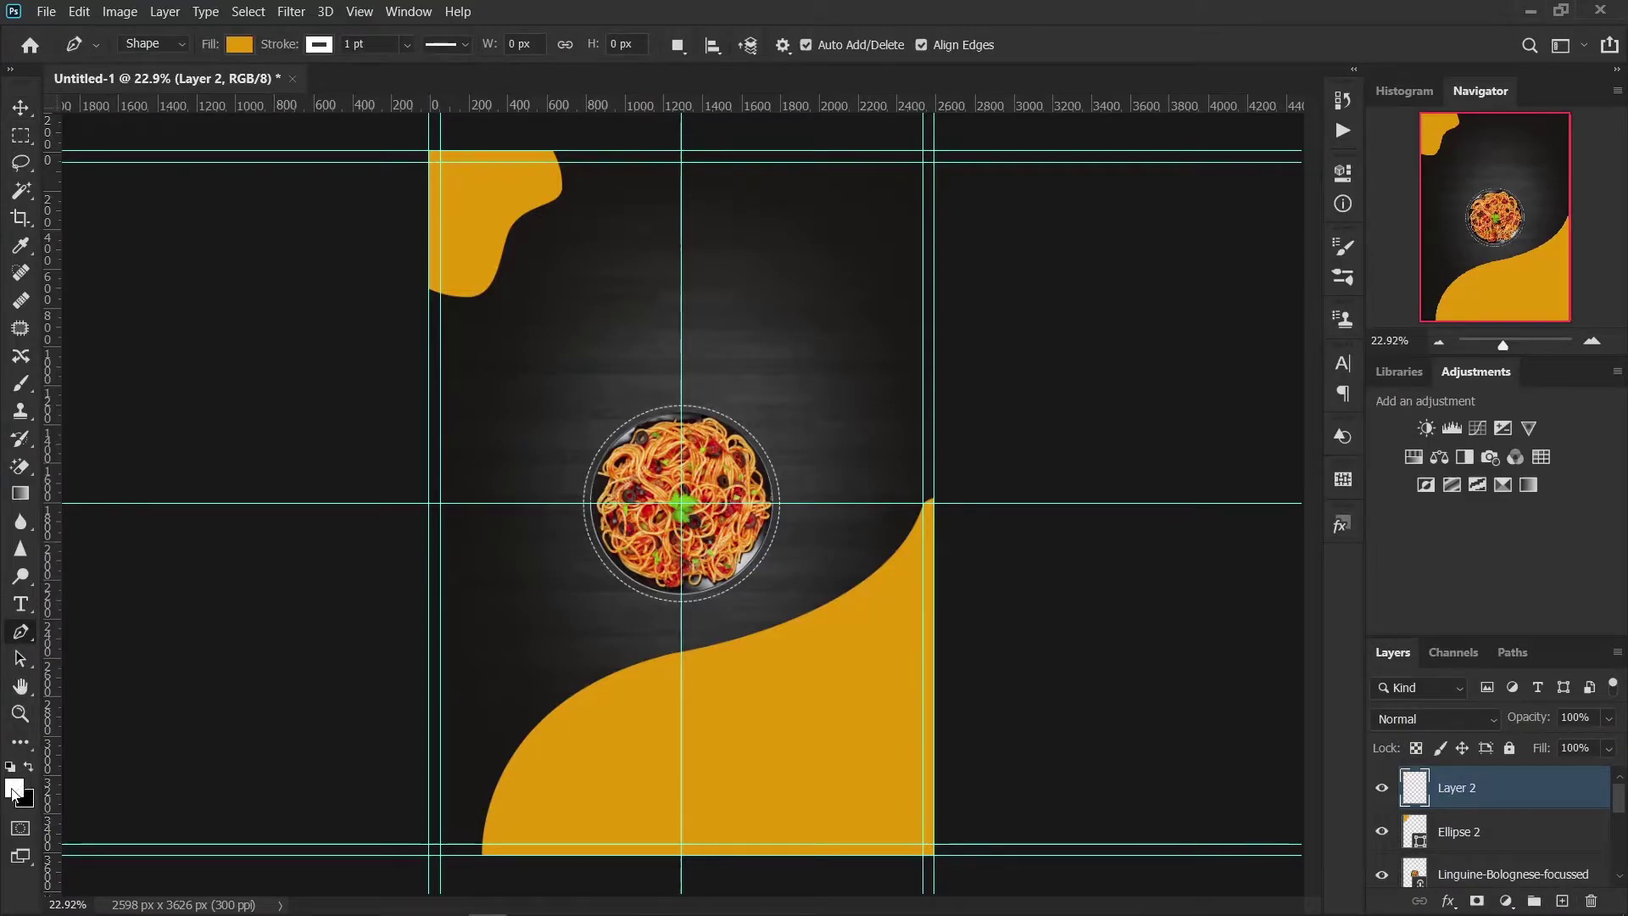
{"action": "left_click", "coordinate": [21, 751]}
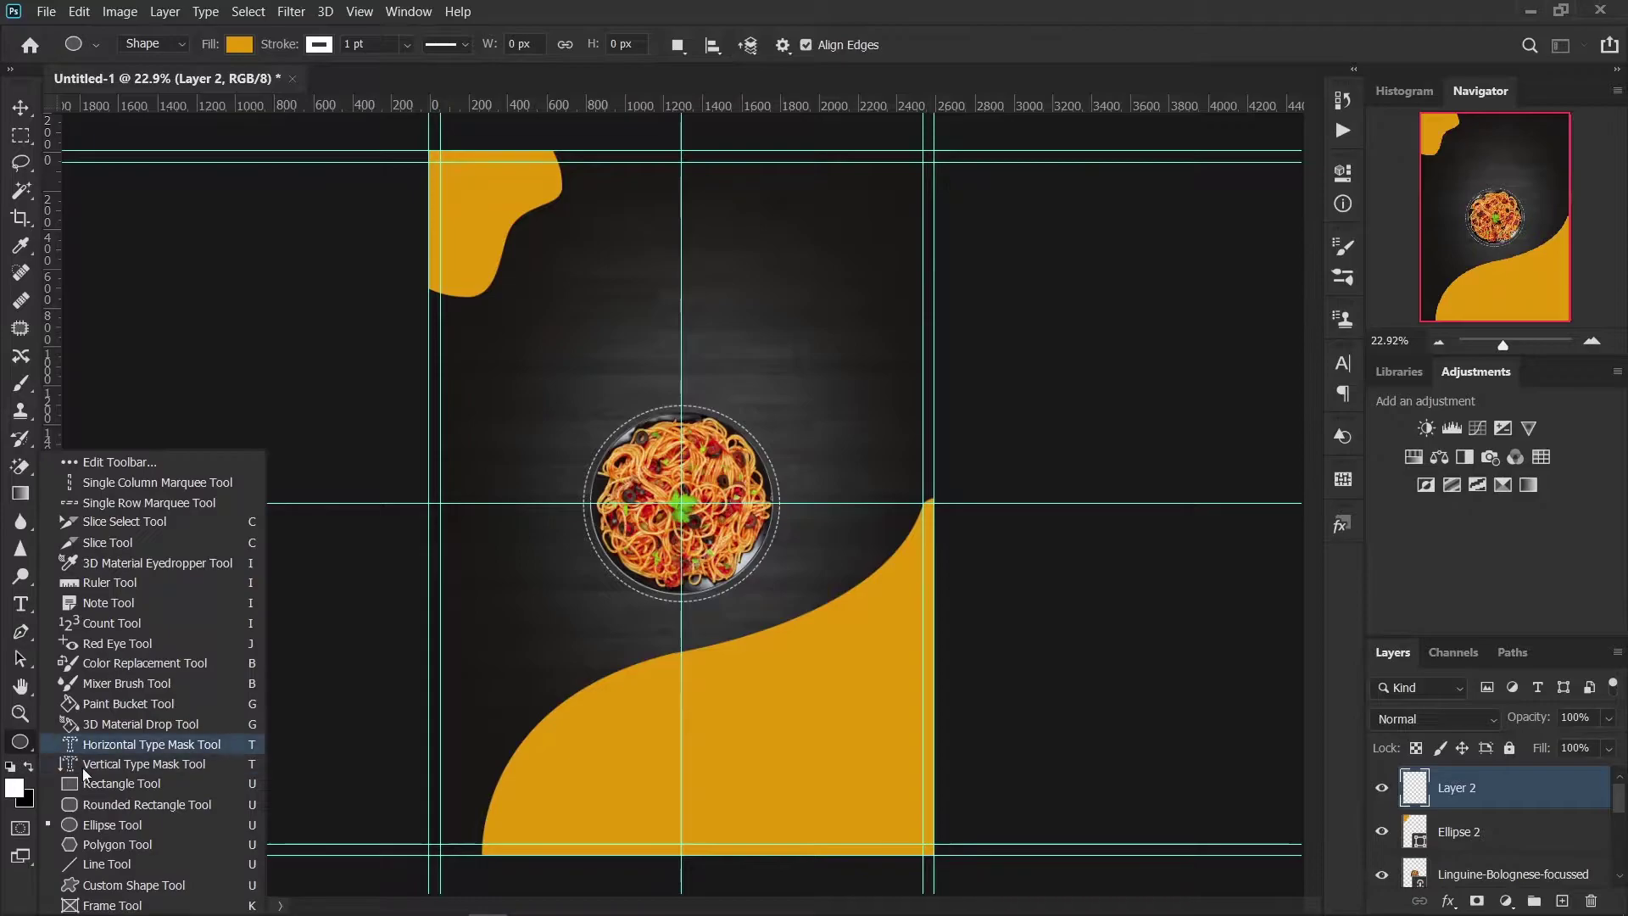
{"action": "left_click", "coordinate": [92, 826]}
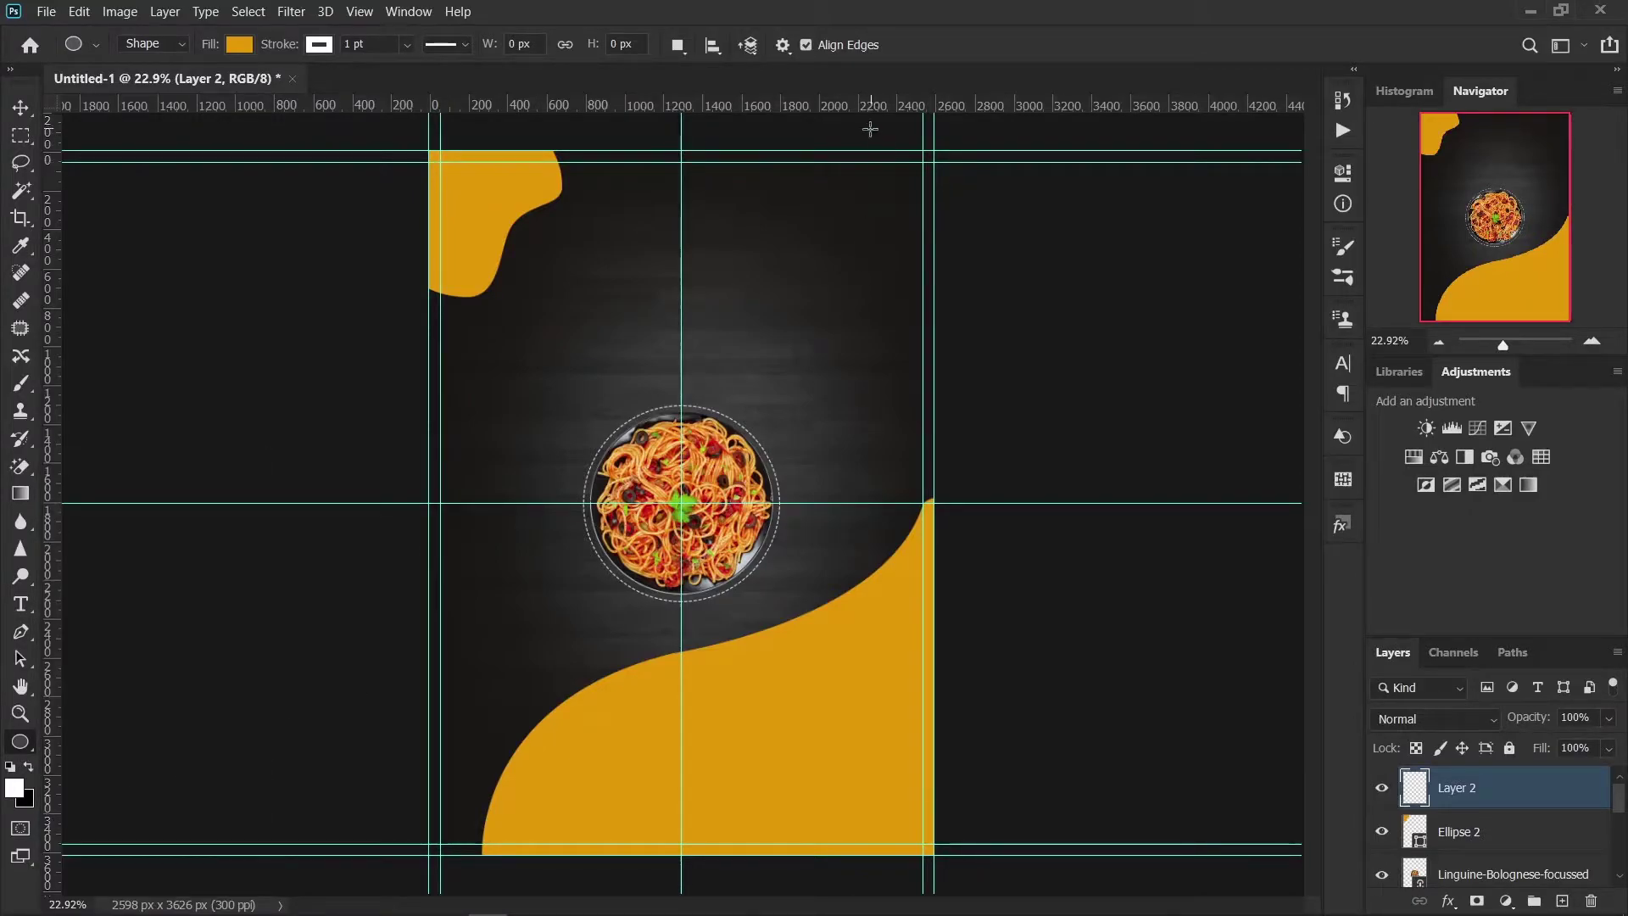
{"action": "left_click_drag", "start_coordinate": [867, 125], "coordinate": [1069, 297]}
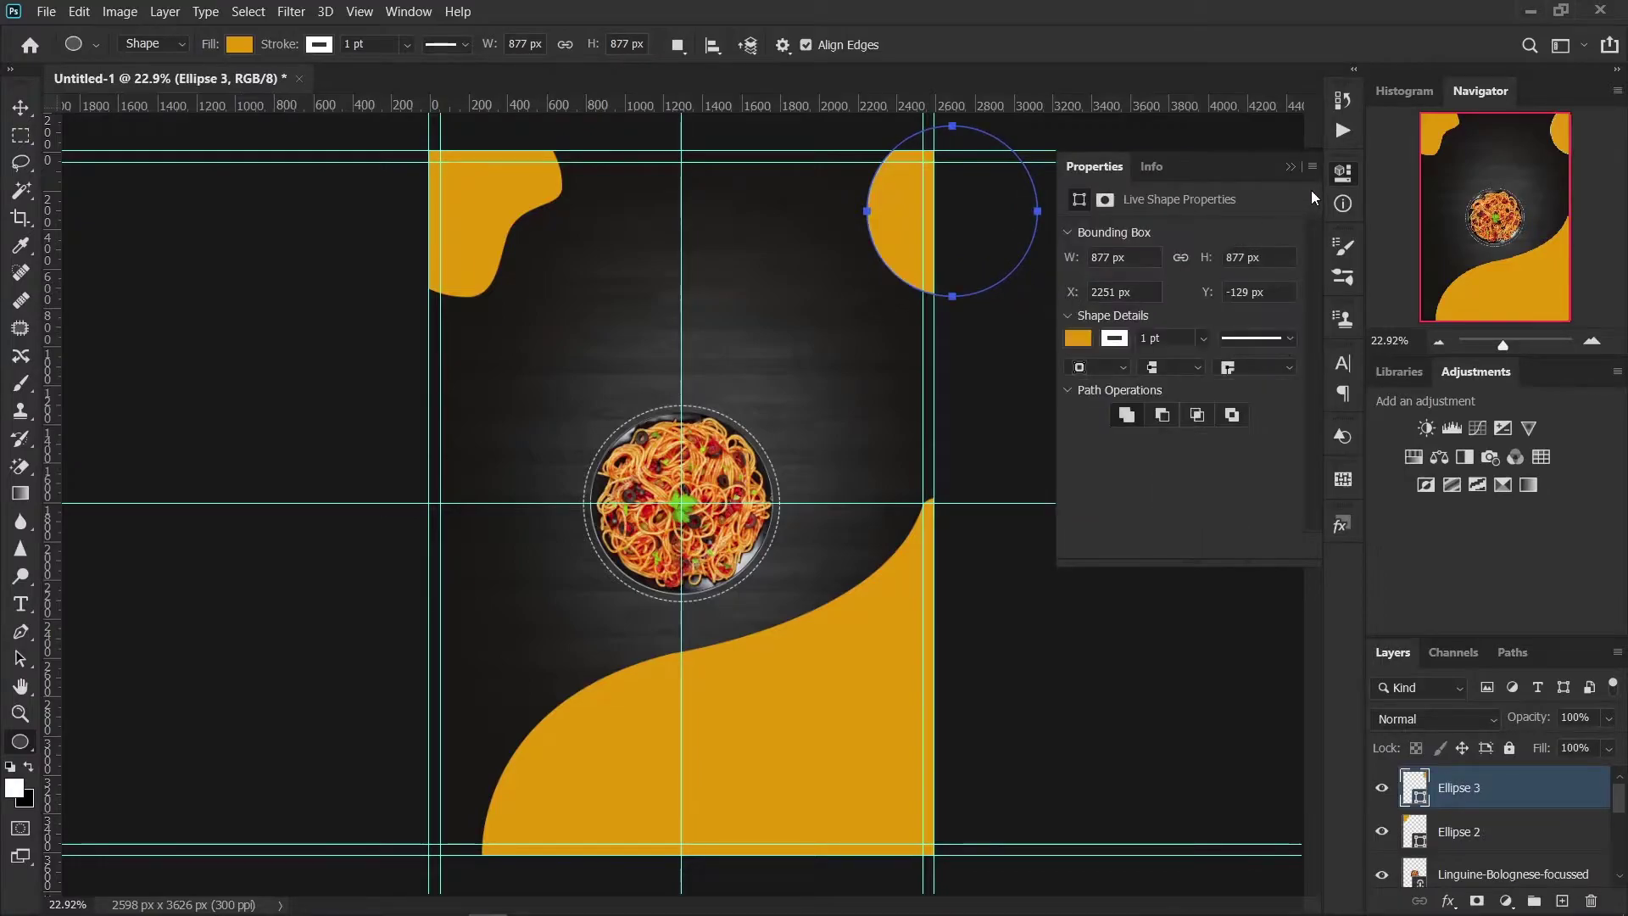
{"action": "left_click", "coordinate": [1290, 166]}
{"action": "key", "text": "v"}
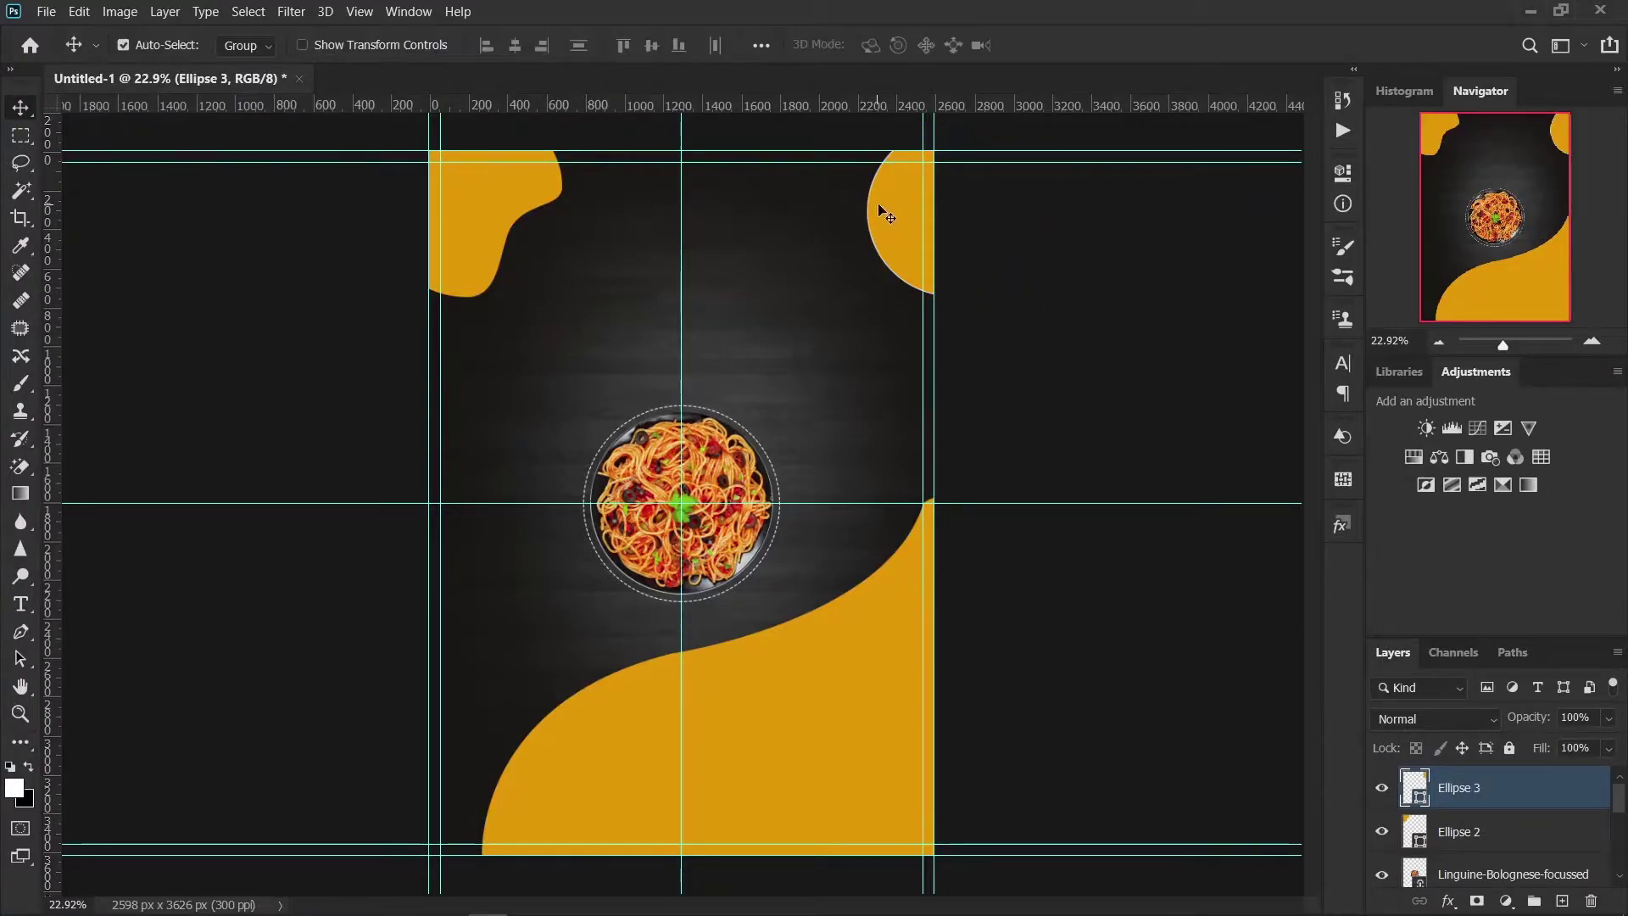
{"action": "left_click_drag", "start_coordinate": [898, 206], "coordinate": [858, 176]}
Step: Set the new circle's fill to No Color, leaving only its white outline
{"action": "left_click", "coordinate": [21, 632]}
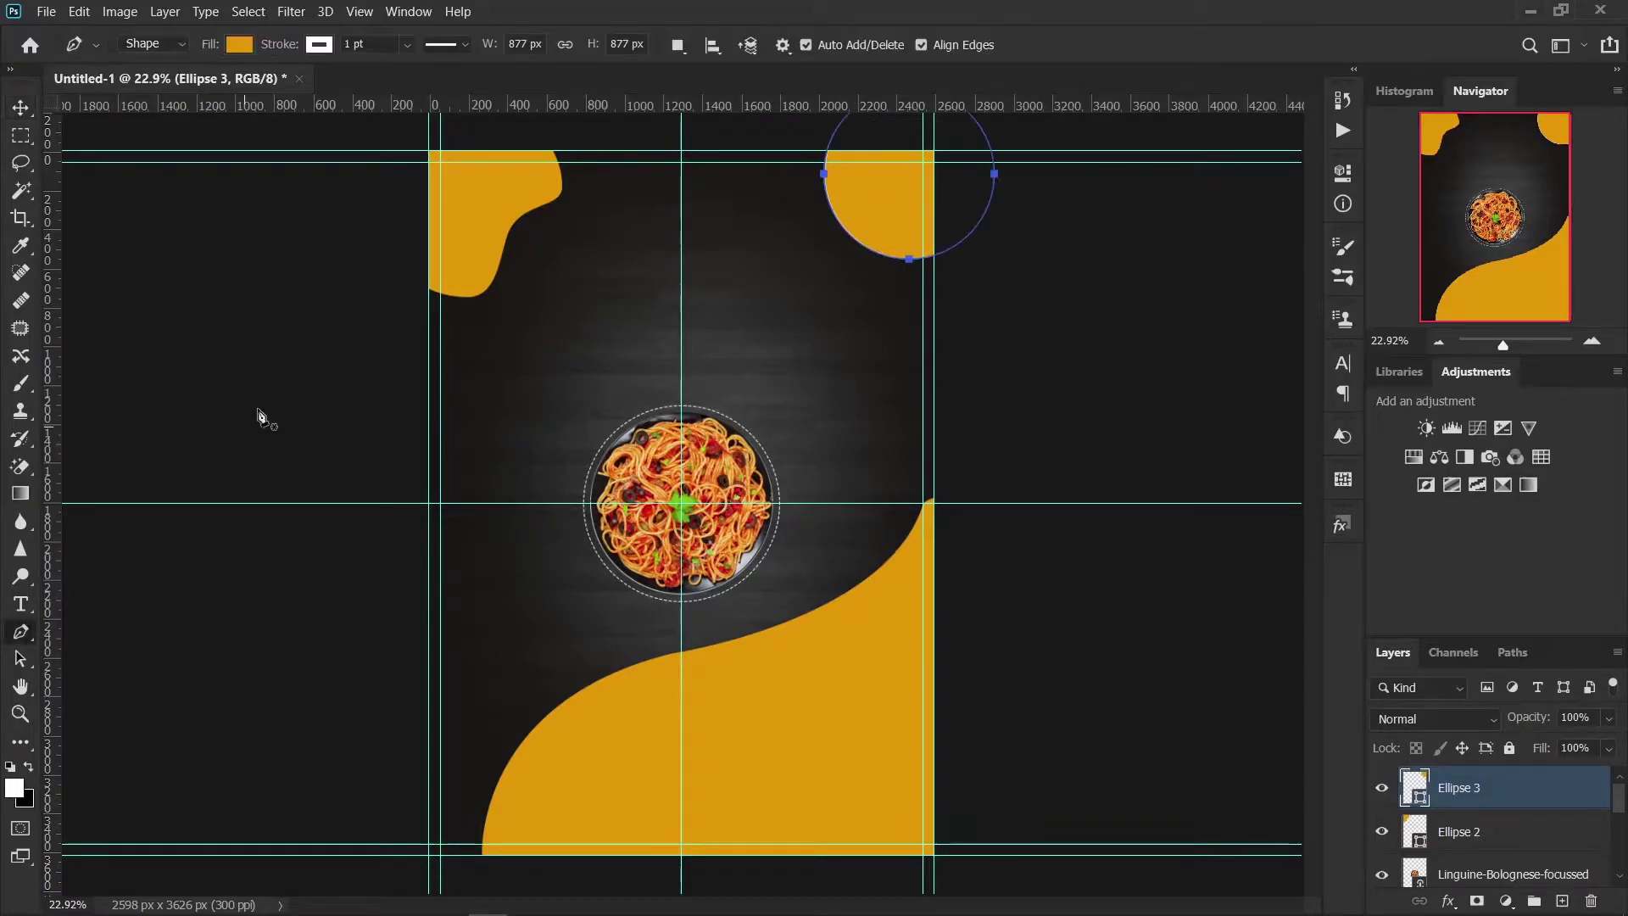
{"action": "left_click", "coordinate": [251, 47]}
{"action": "left_click", "coordinate": [116, 86]}
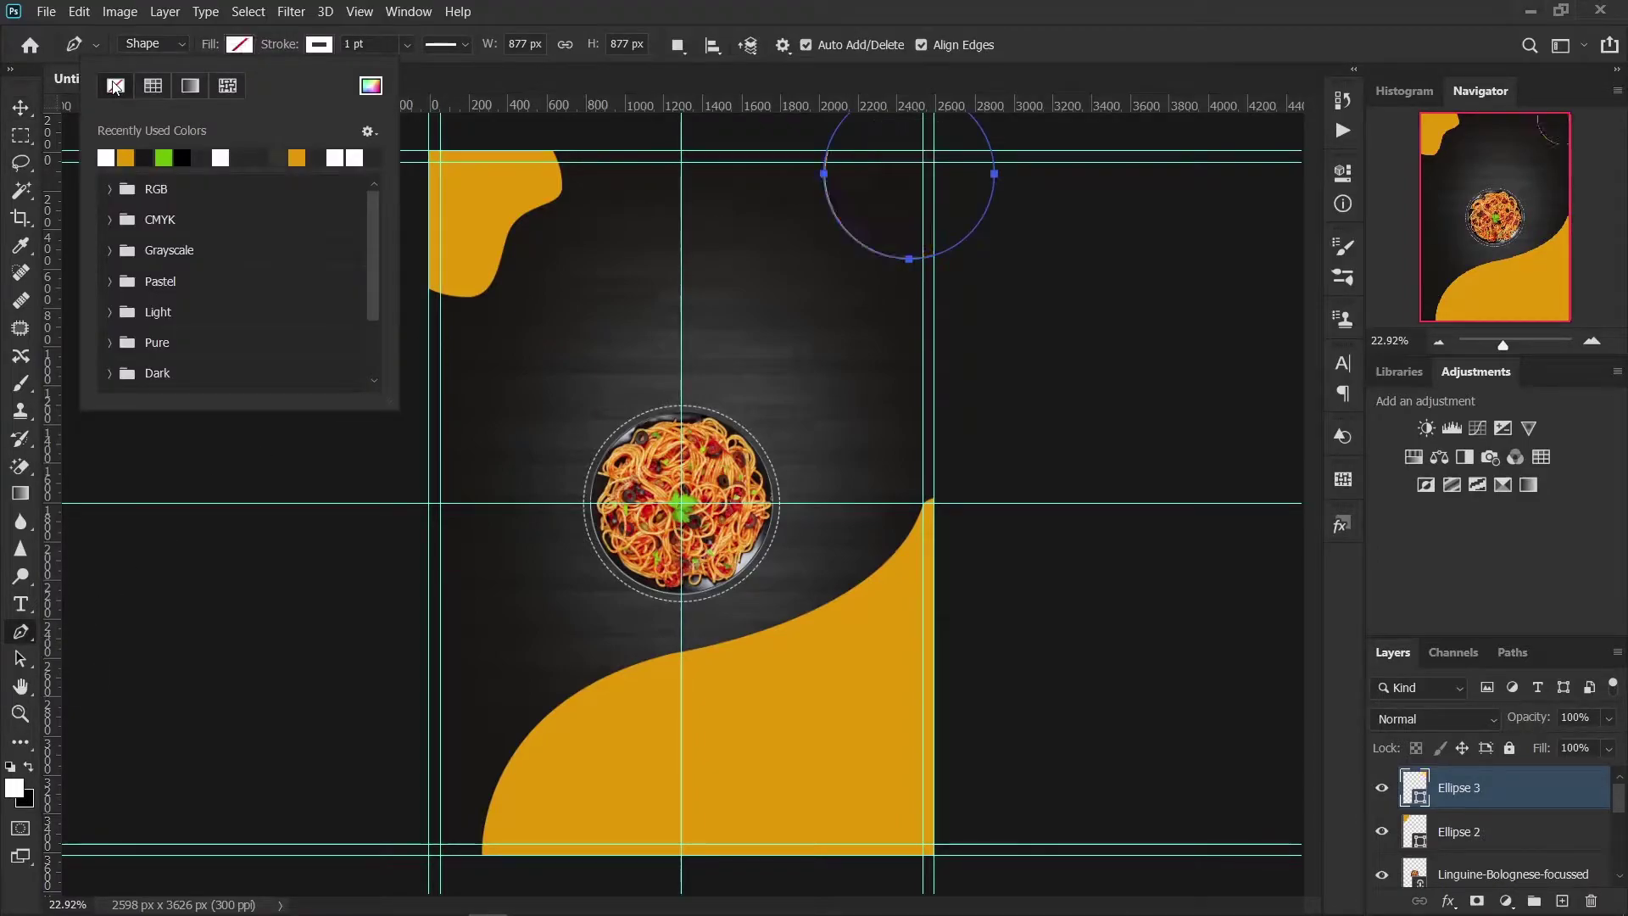
{"action": "left_click", "coordinate": [20, 107]}
{"action": "scroll", "coordinate": [1066, 204], "scroll_direction": "up", "scroll_amount": 4}
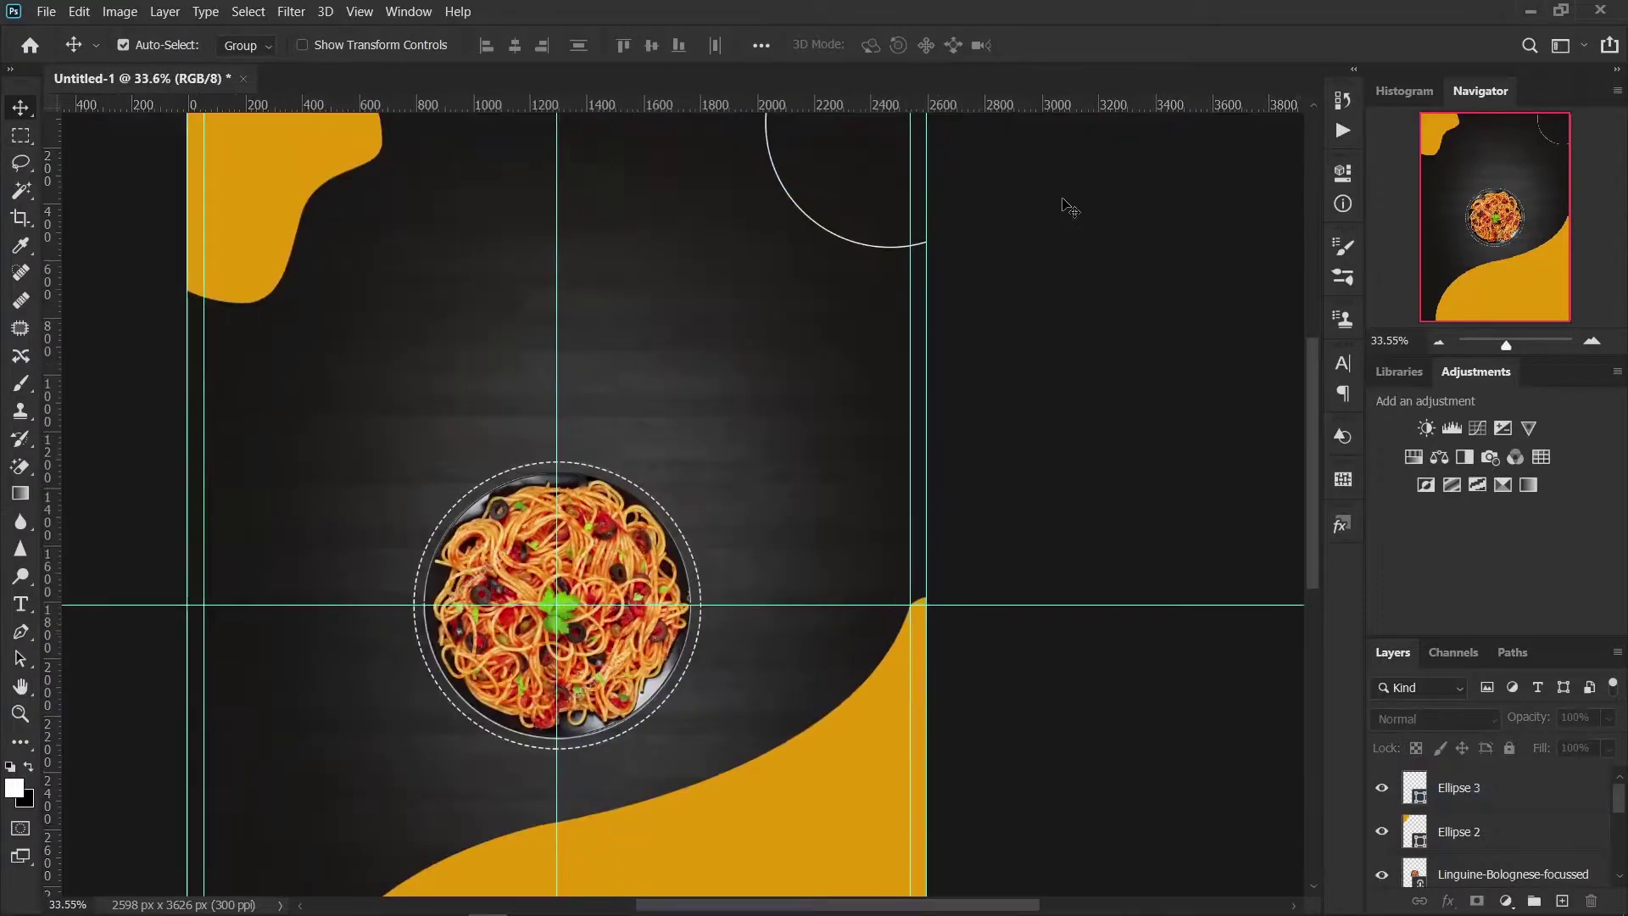
Step: Draw a small 61 px circle just below the outlined top-right circle
{"action": "scroll", "coordinate": [981, 210], "scroll_direction": "up", "scroll_amount": 3}
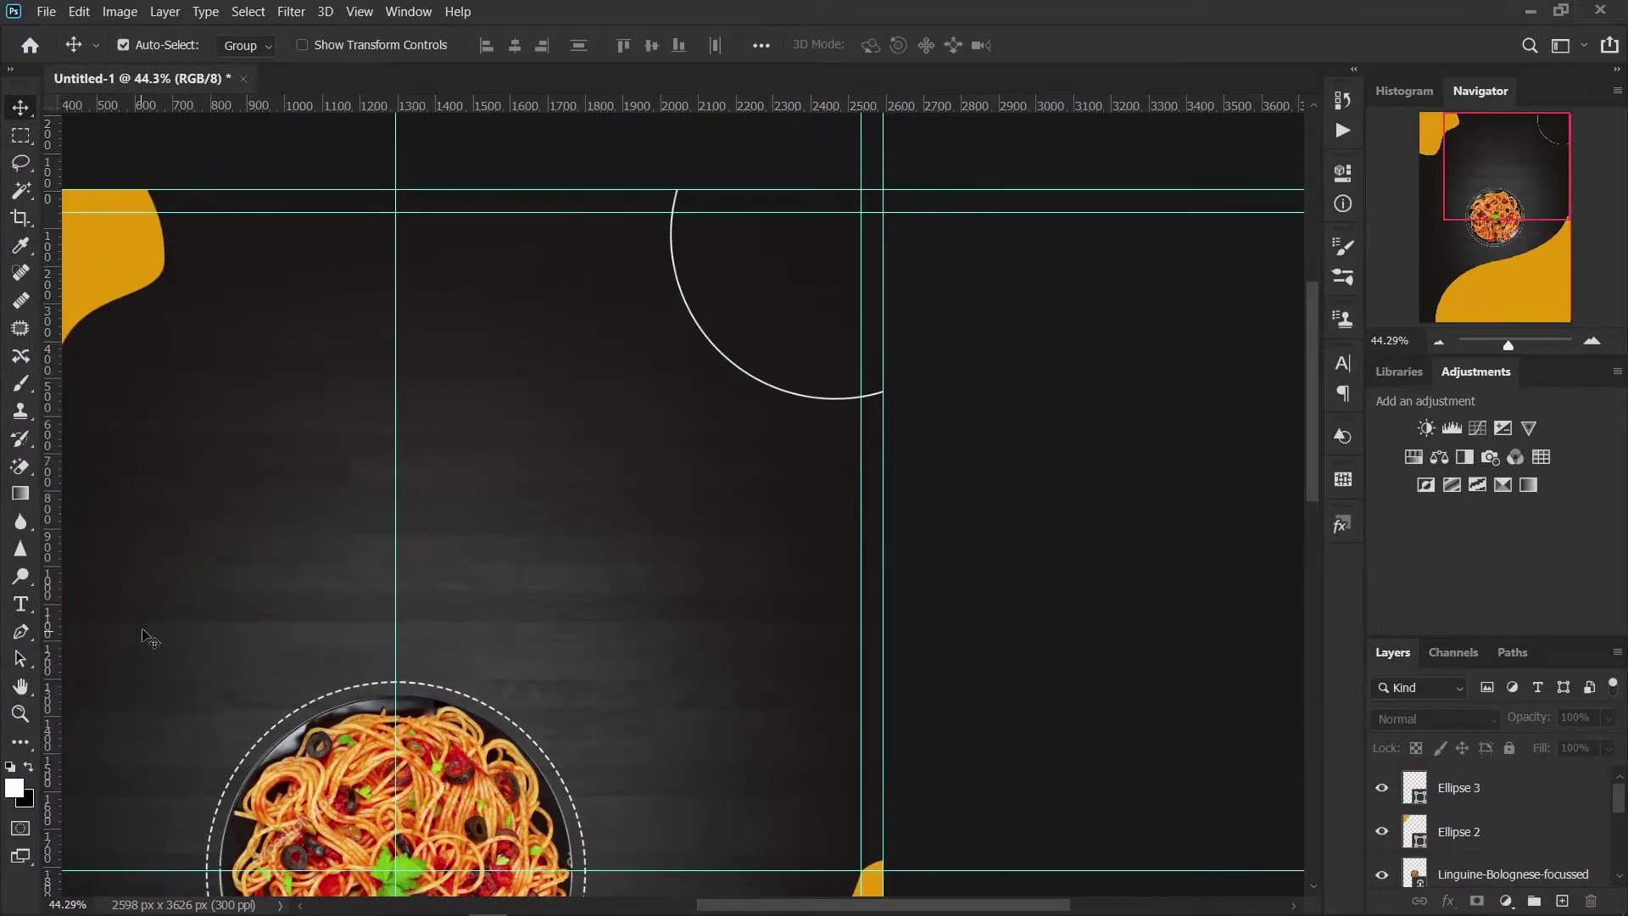
{"action": "left_click", "coordinate": [22, 744]}
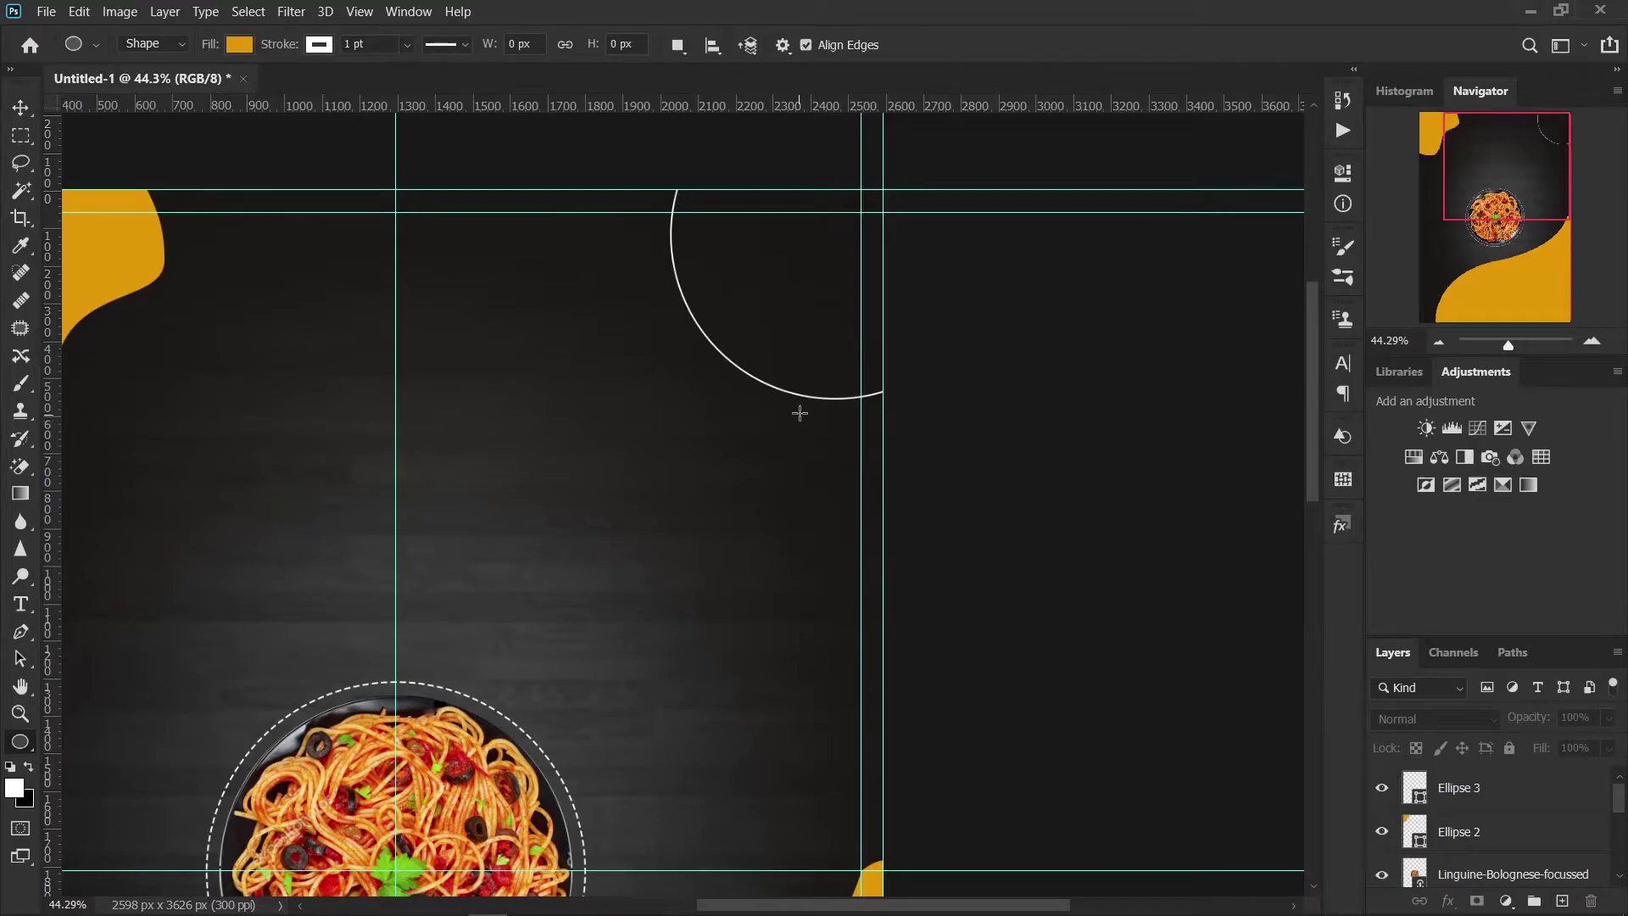
{"action": "left_click_drag", "start_coordinate": [799, 413], "coordinate": [831, 437]}
{"action": "left_click_drag", "start_coordinate": [831, 437], "coordinate": [828, 432]}
Step: Fill the small Ellipse 4 dot with white and deselect it
{"action": "left_click", "coordinate": [1087, 338]}
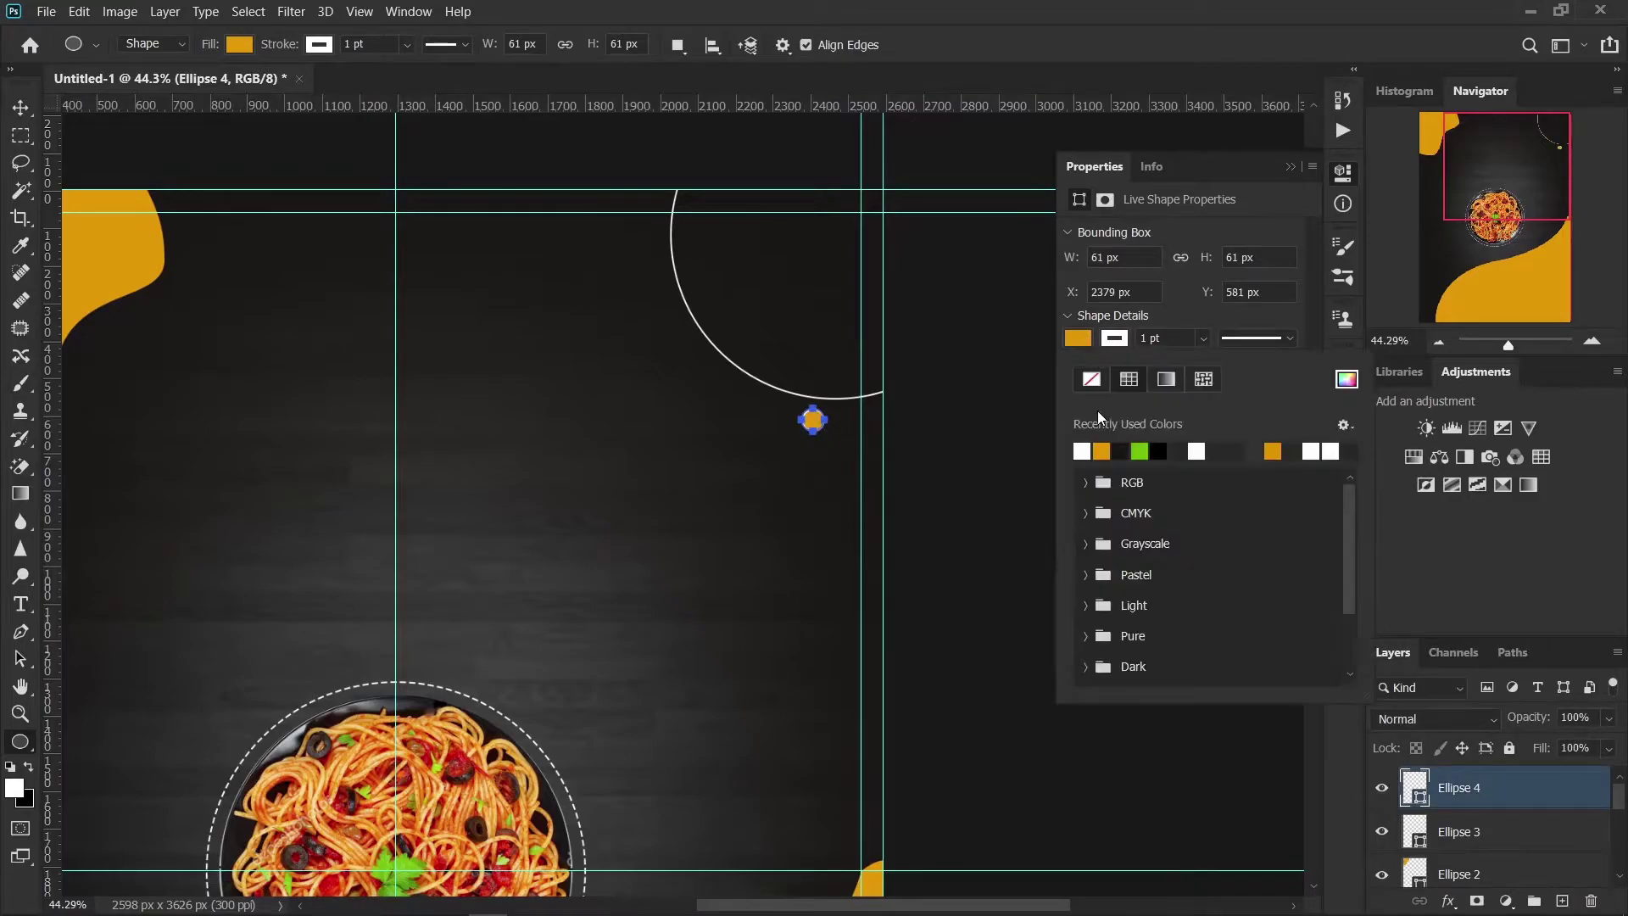
{"action": "left_click", "coordinate": [1083, 449]}
{"action": "left_click", "coordinate": [1289, 166]}
{"action": "left_click", "coordinate": [20, 107]}
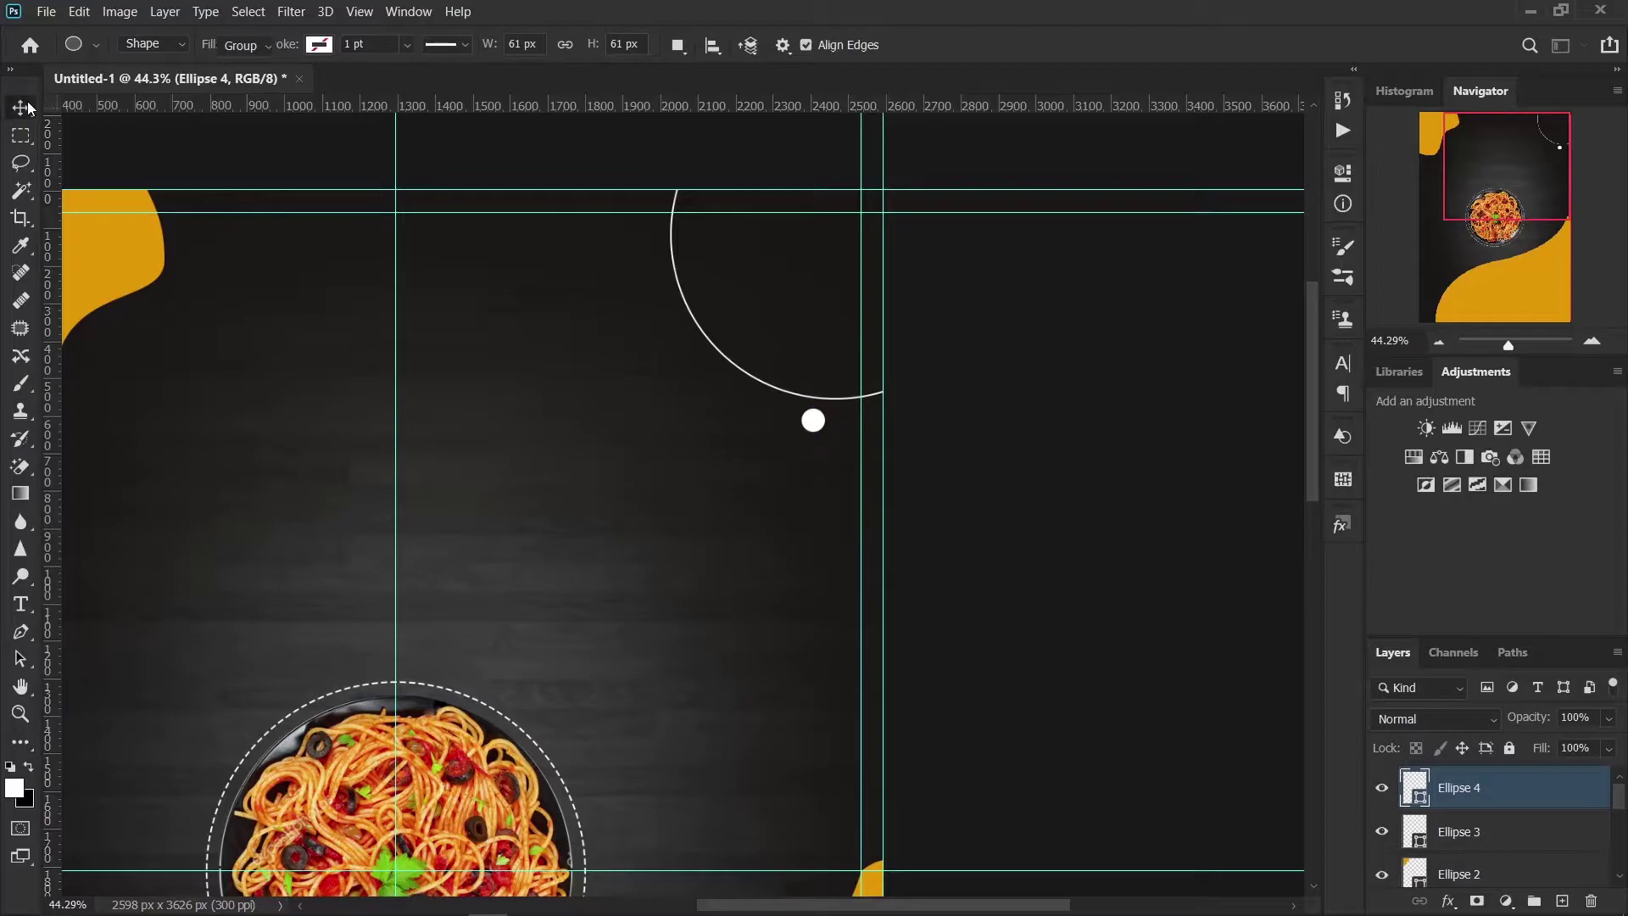
{"action": "left_click", "coordinate": [964, 488]}
{"action": "scroll", "coordinate": [973, 492], "scroll_direction": "down", "scroll_amount": 3}
{"action": "scroll", "coordinate": [973, 492], "scroll_direction": "down", "scroll_amount": 2}
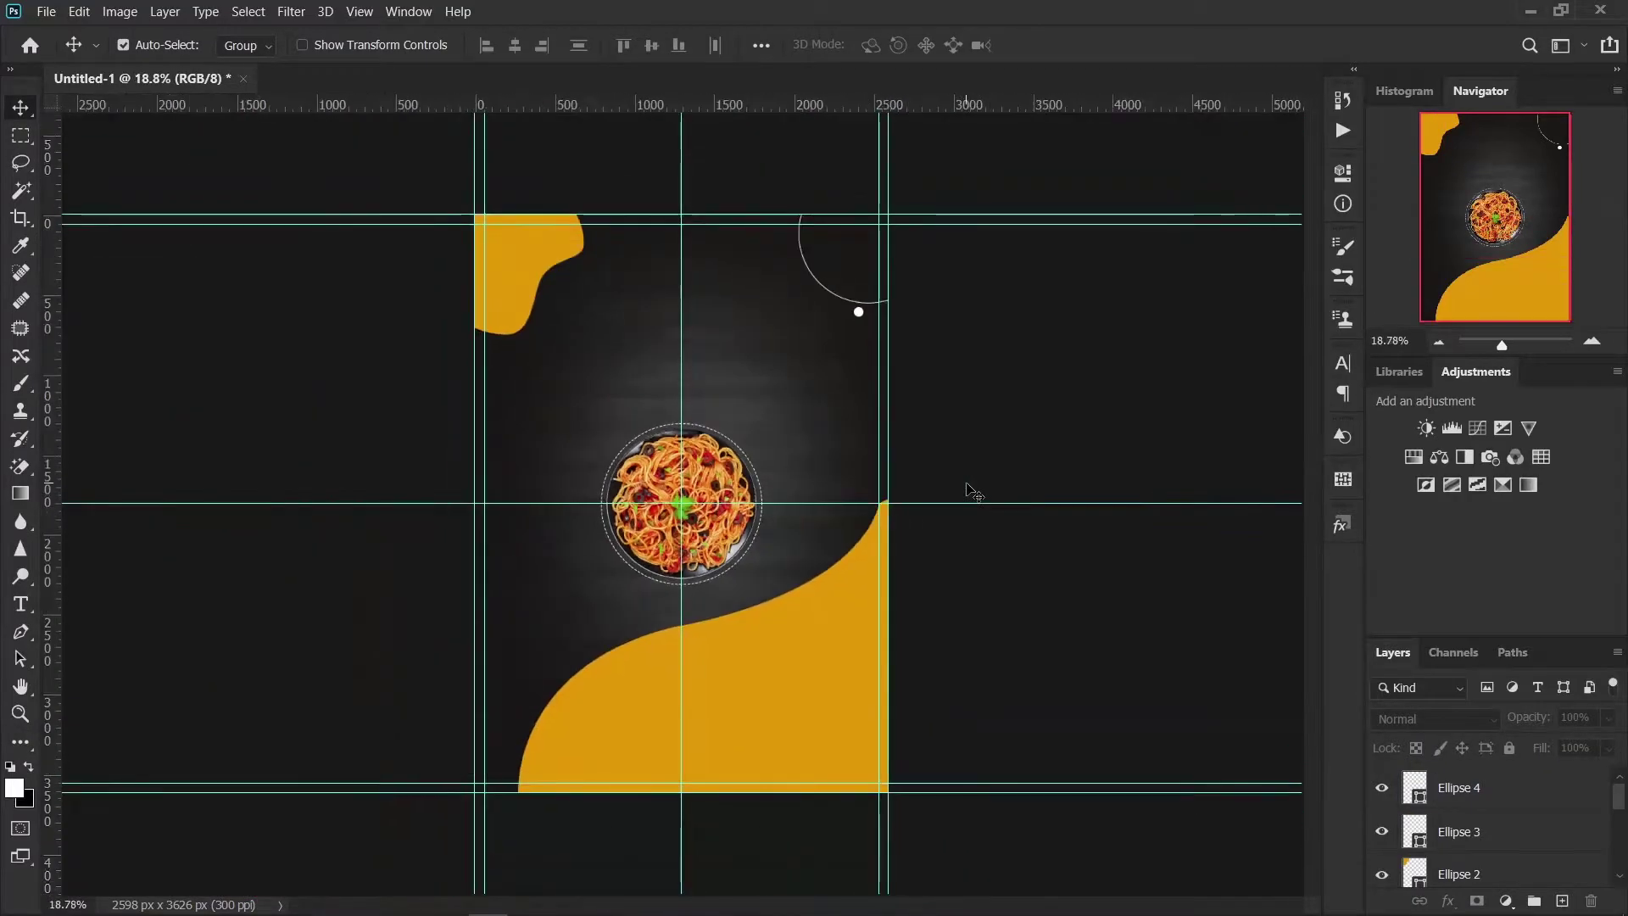
Step: Draw a large 1064 px orange circle half off the left edge, moved down about 88 px
{"action": "key", "text": "ctrl+plus"}
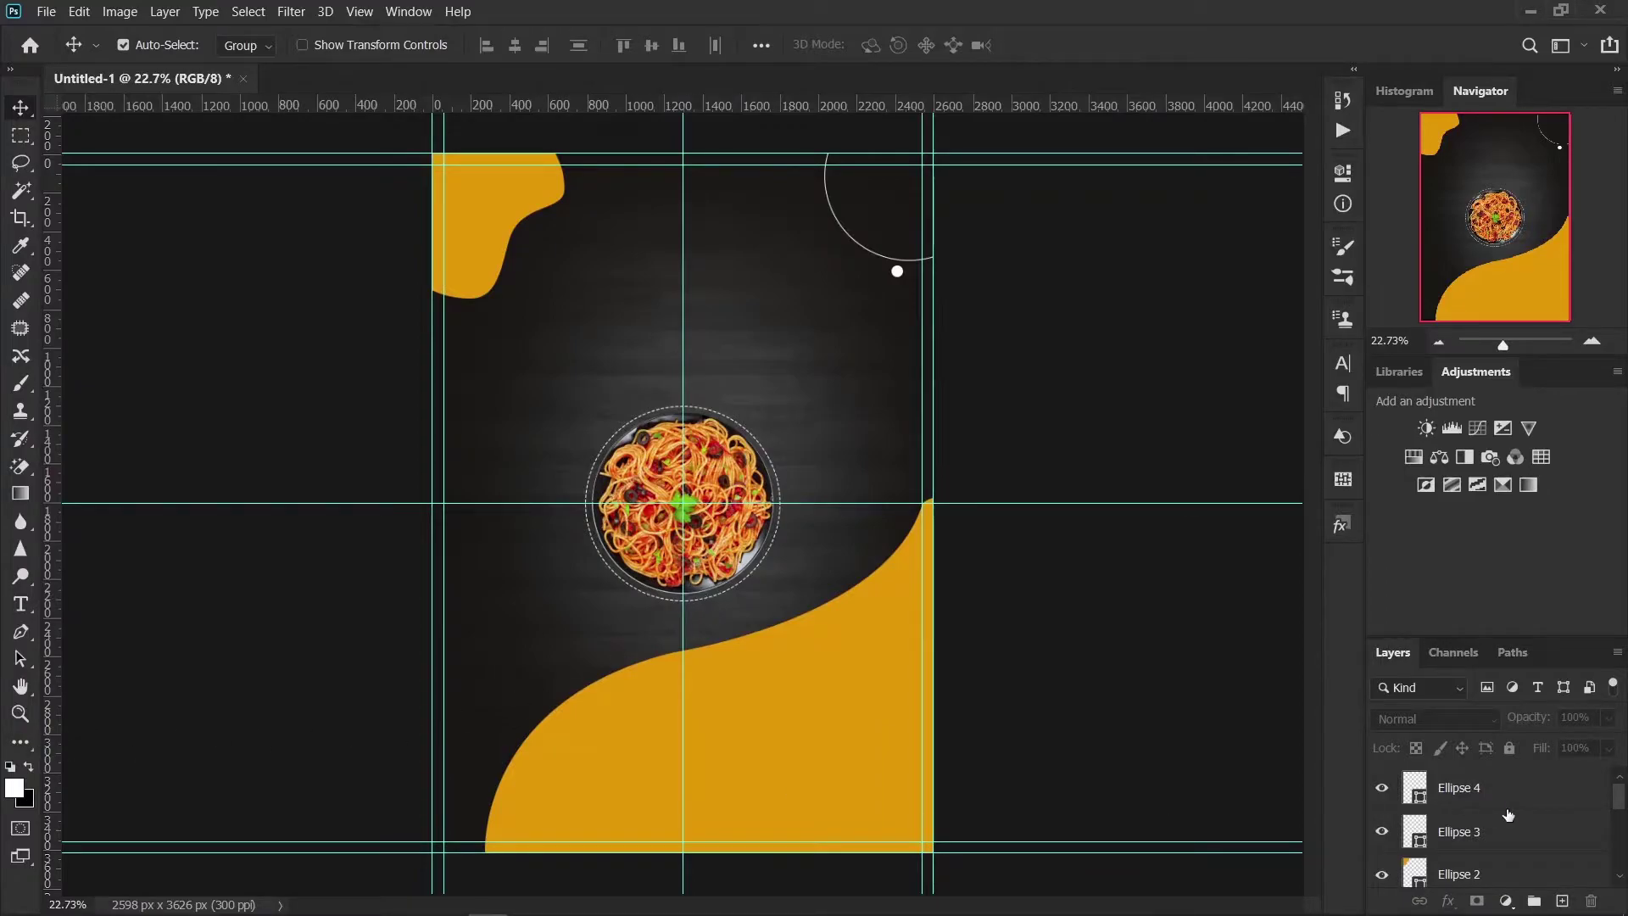
{"action": "left_click", "coordinate": [20, 742]}
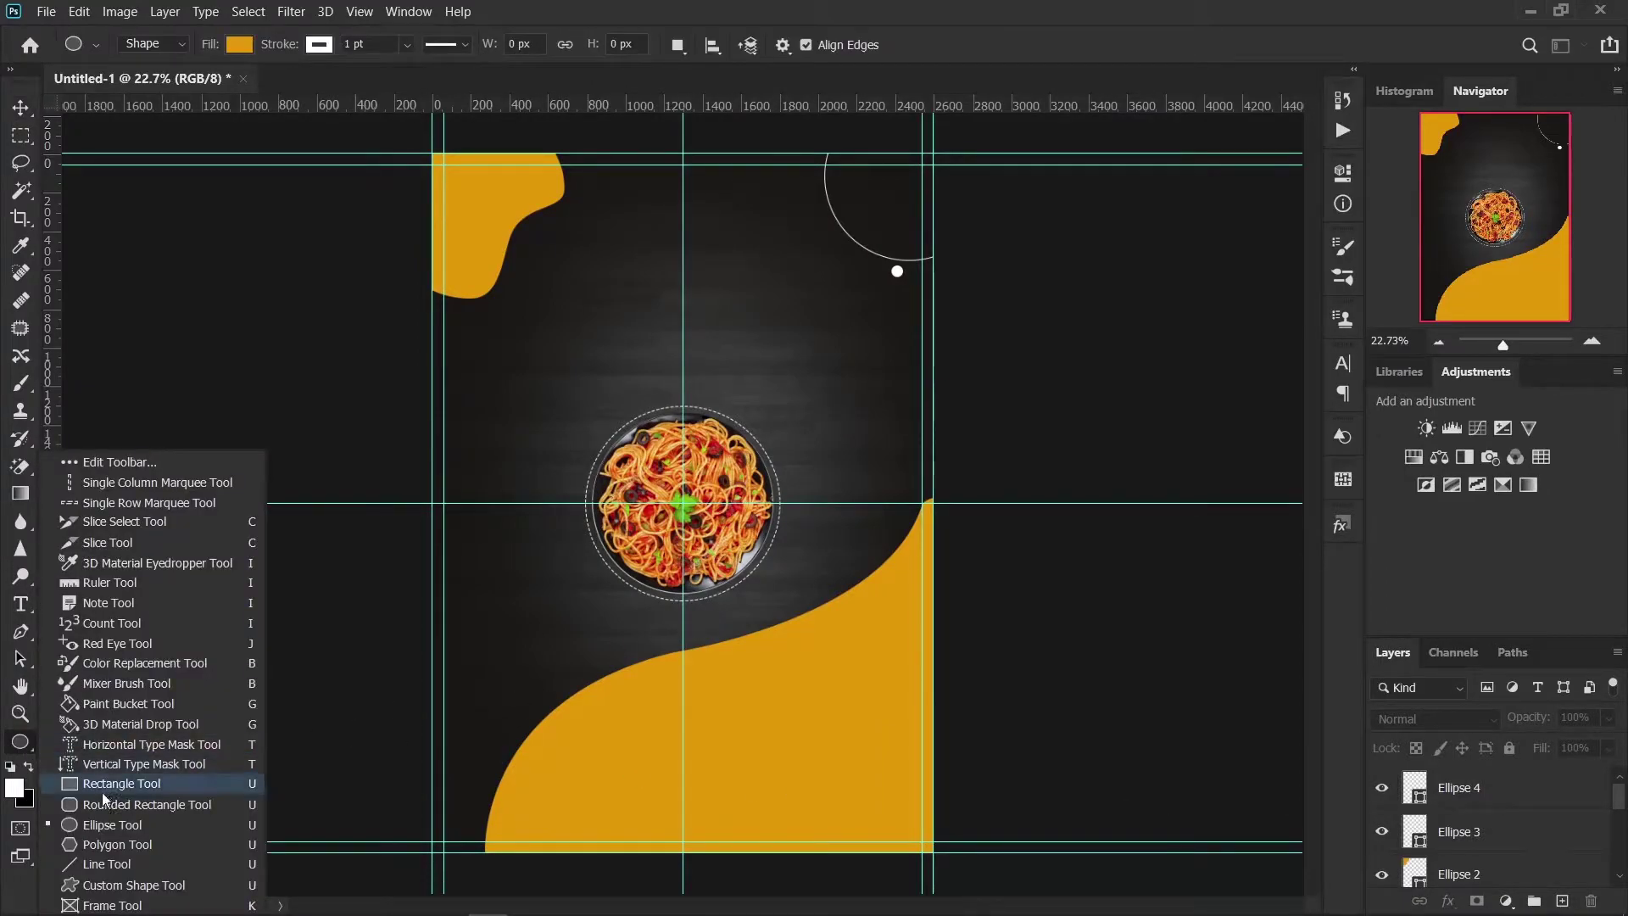
{"action": "left_click", "coordinate": [92, 824]}
{"action": "left_click_drag", "start_coordinate": [334, 532], "coordinate": [540, 810]}
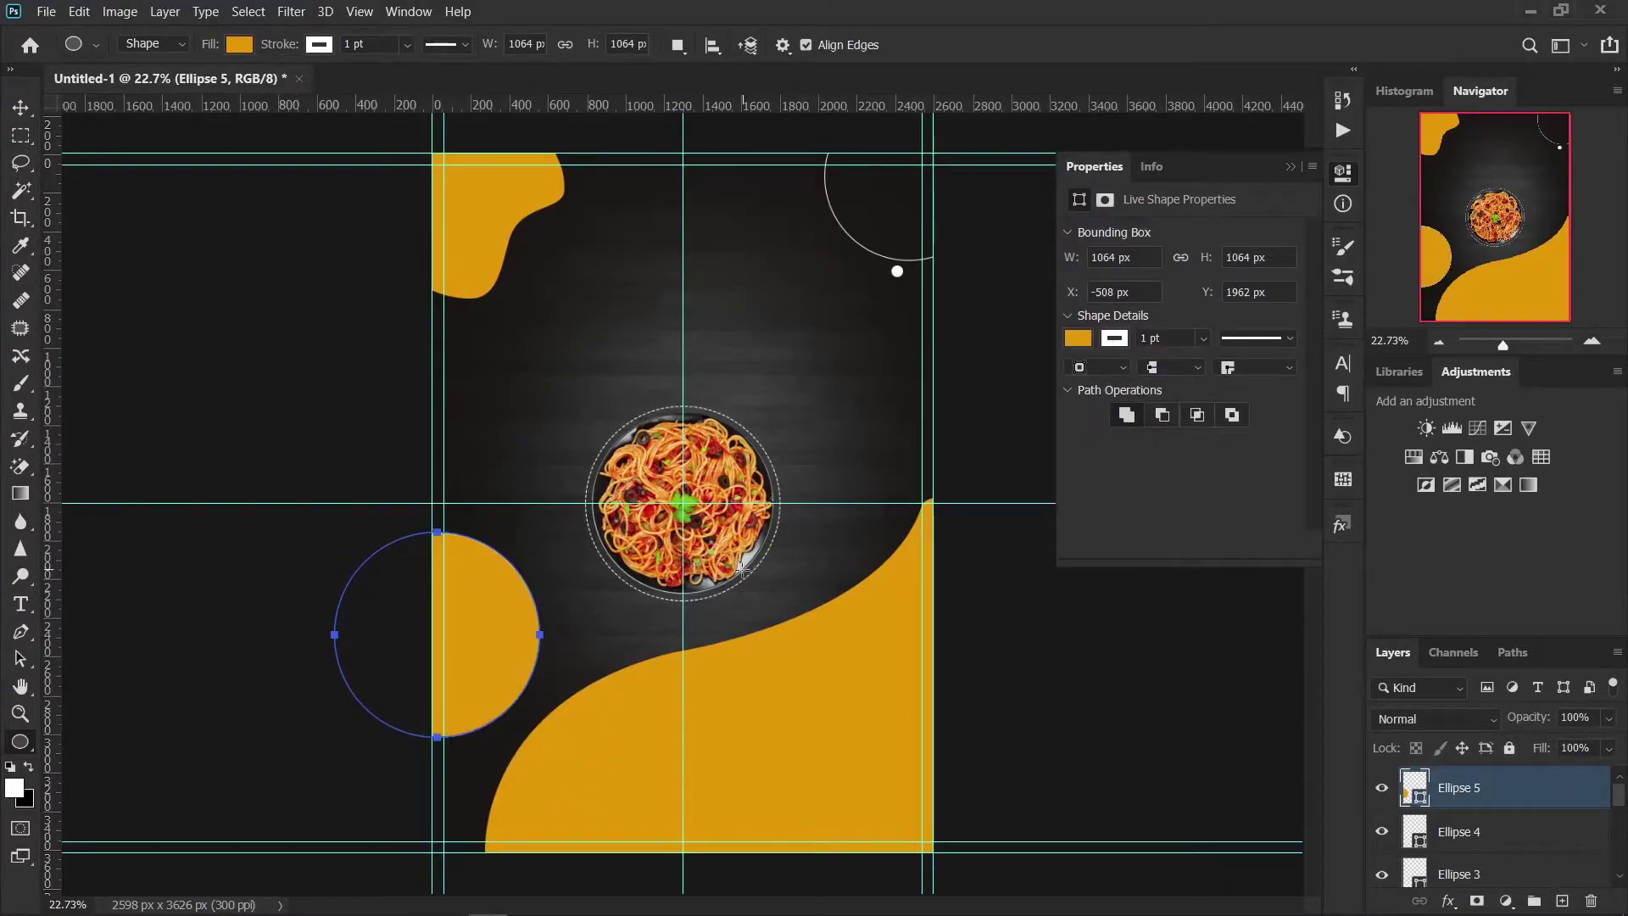
{"action": "left_click", "coordinate": [21, 109]}
{"action": "left_click_drag", "start_coordinate": [495, 634], "coordinate": [500, 651]}
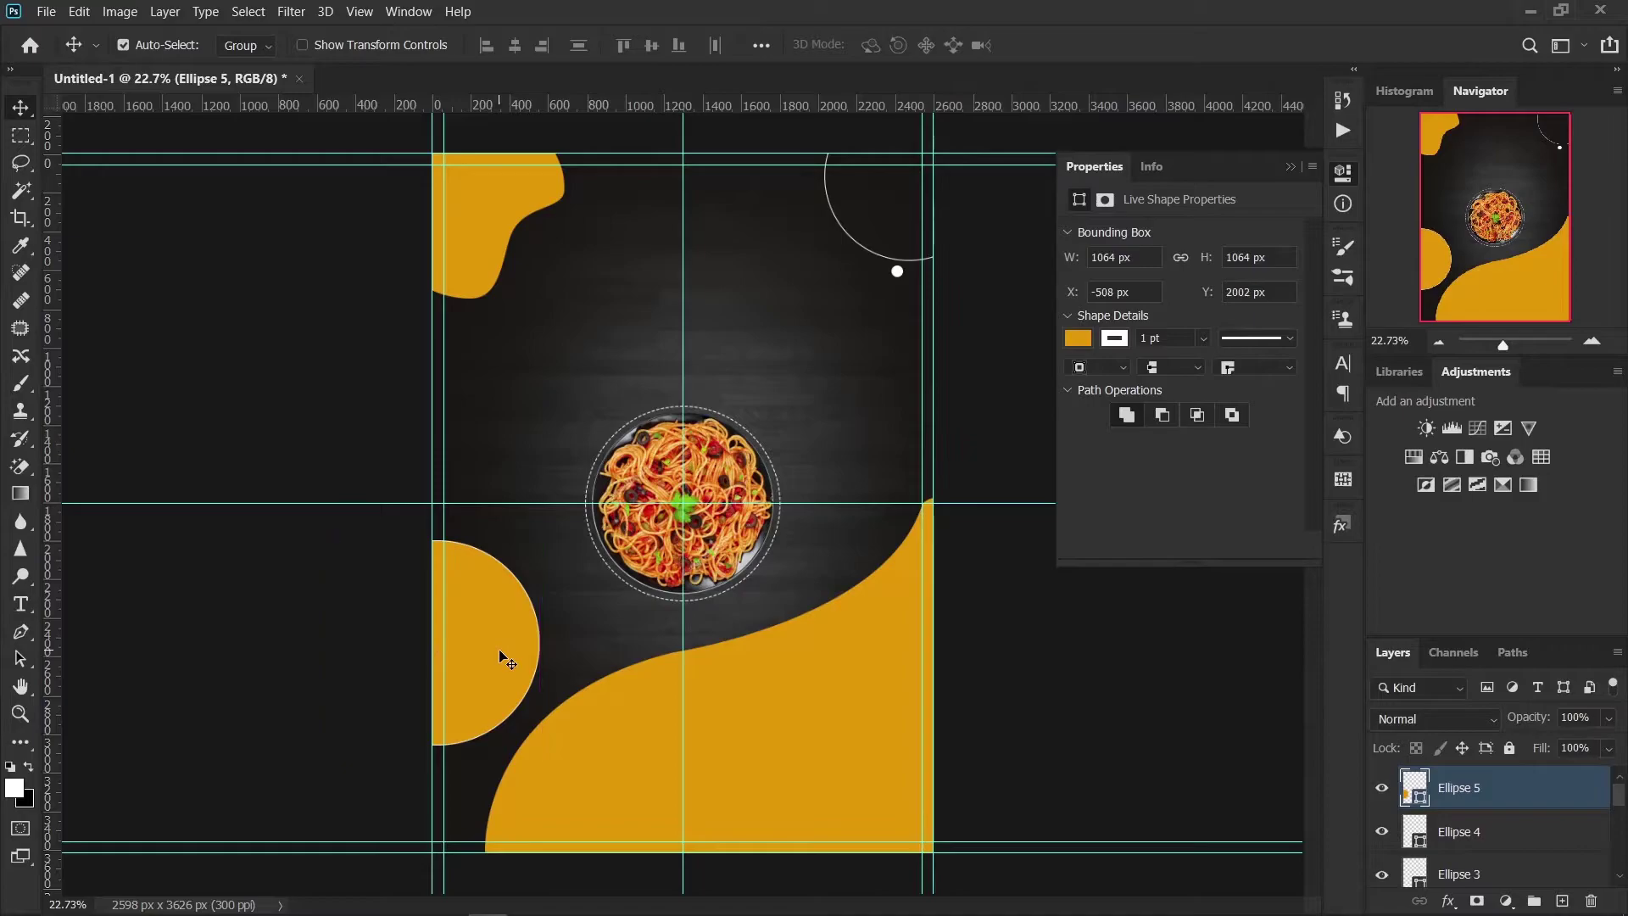
Step: Set the stroke colour of the left-edge orange circle
{"action": "left_click", "coordinate": [1289, 168]}
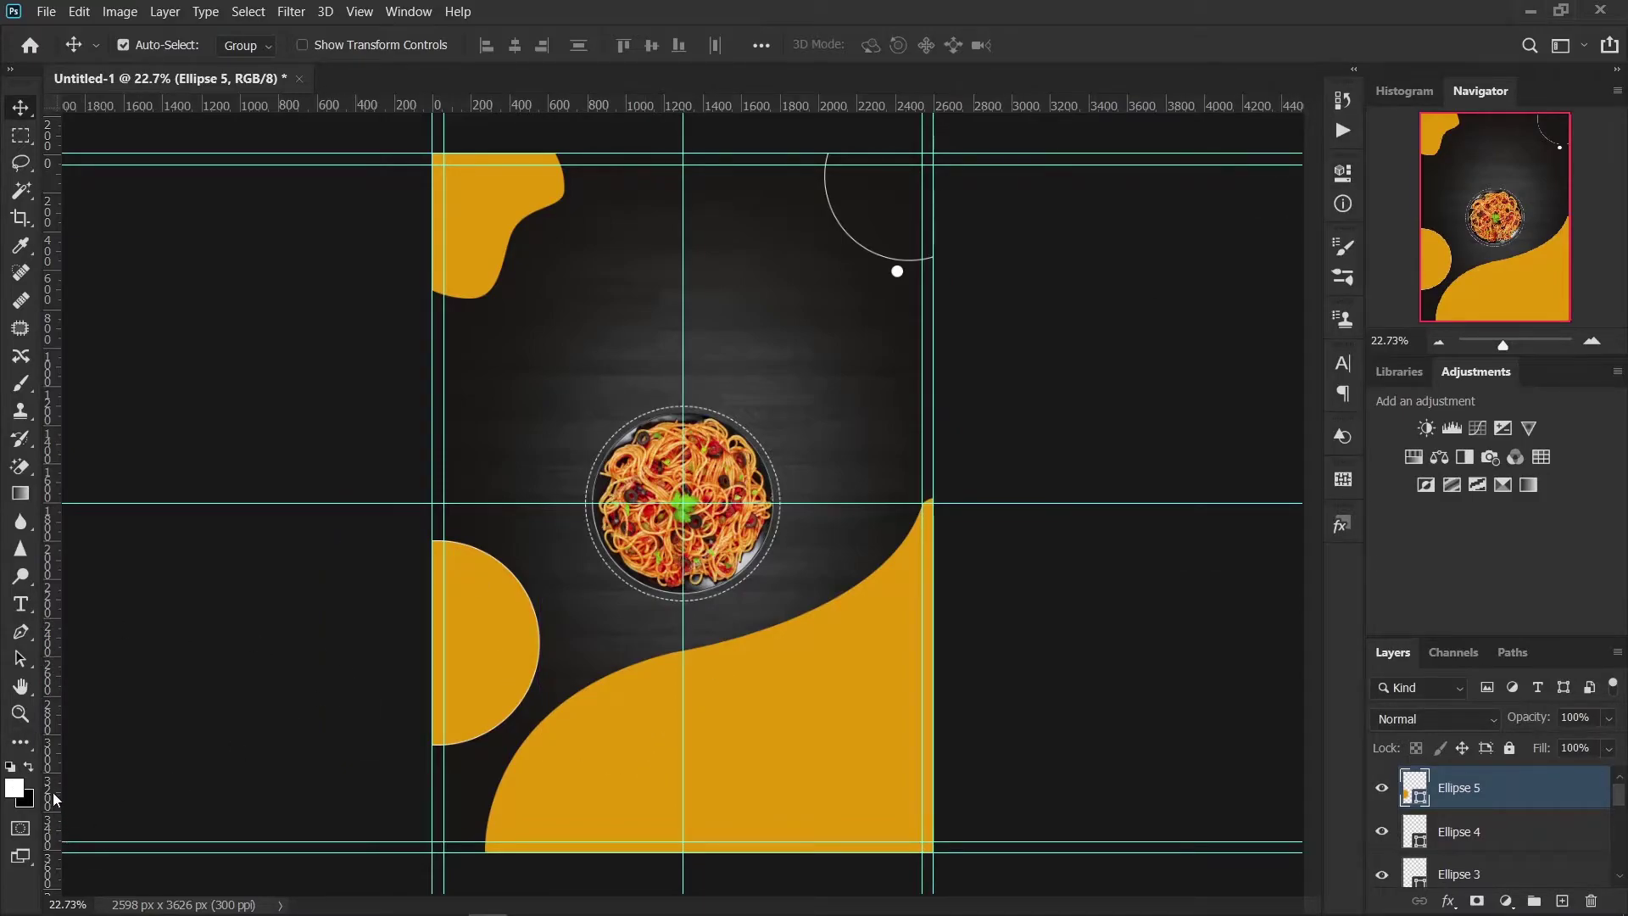
{"action": "left_click", "coordinate": [21, 632]}
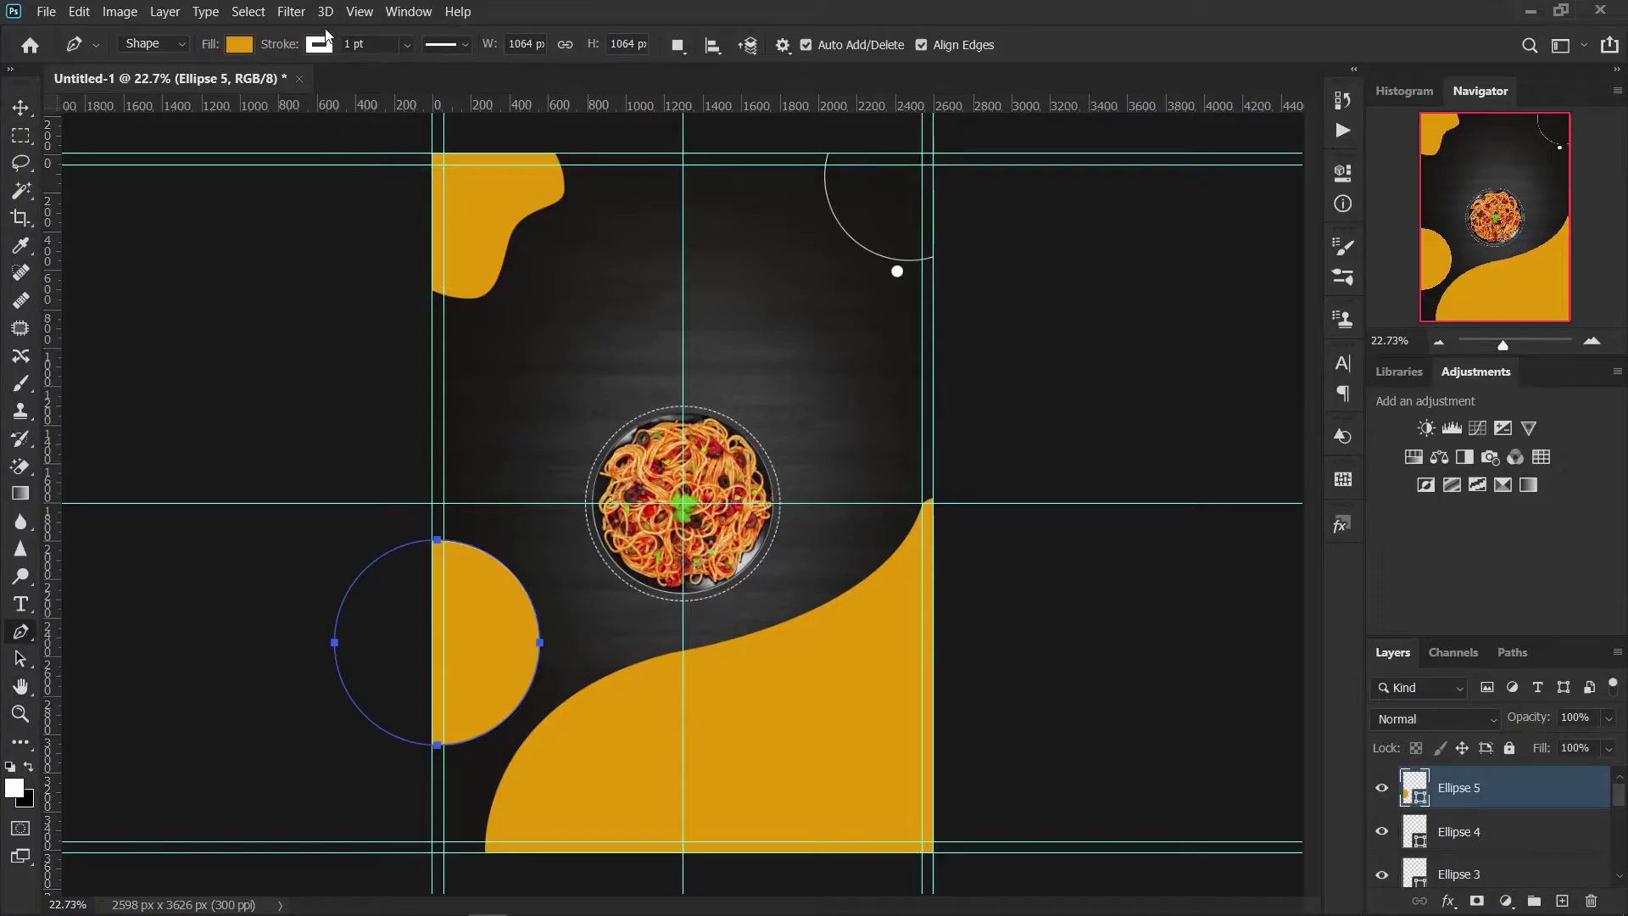
{"action": "left_click", "coordinate": [319, 44]}
{"action": "left_click", "coordinate": [20, 107]}
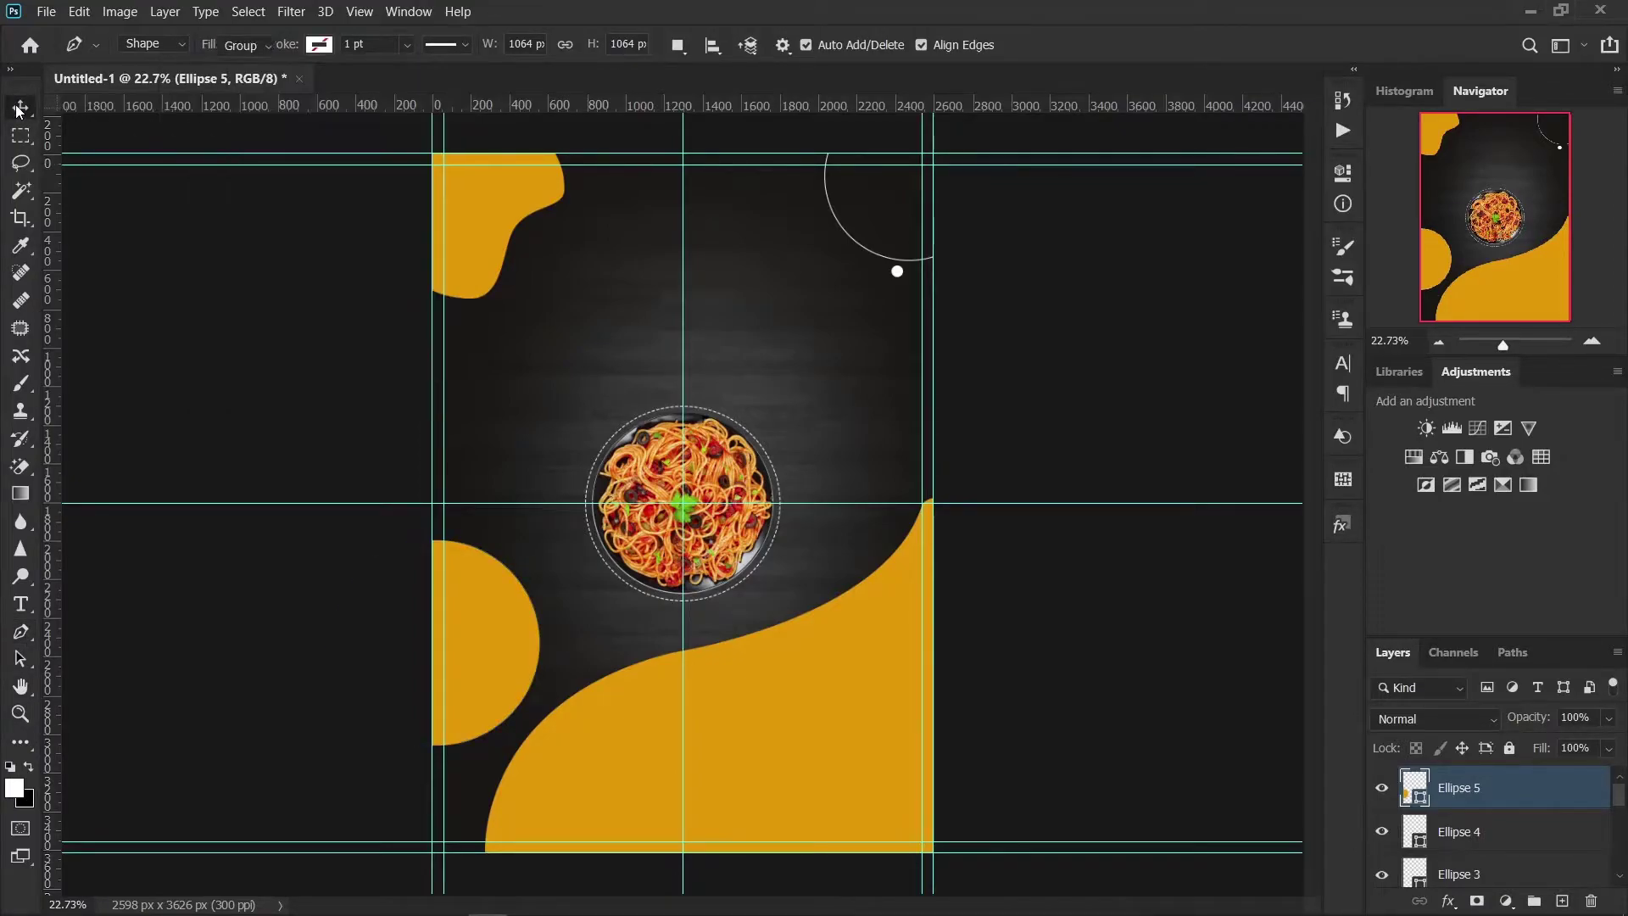
Step: Convert the left-edge orange Ellipse 5 into a regular path using Add Anchor Point
{"action": "left_click", "coordinate": [20, 744]}
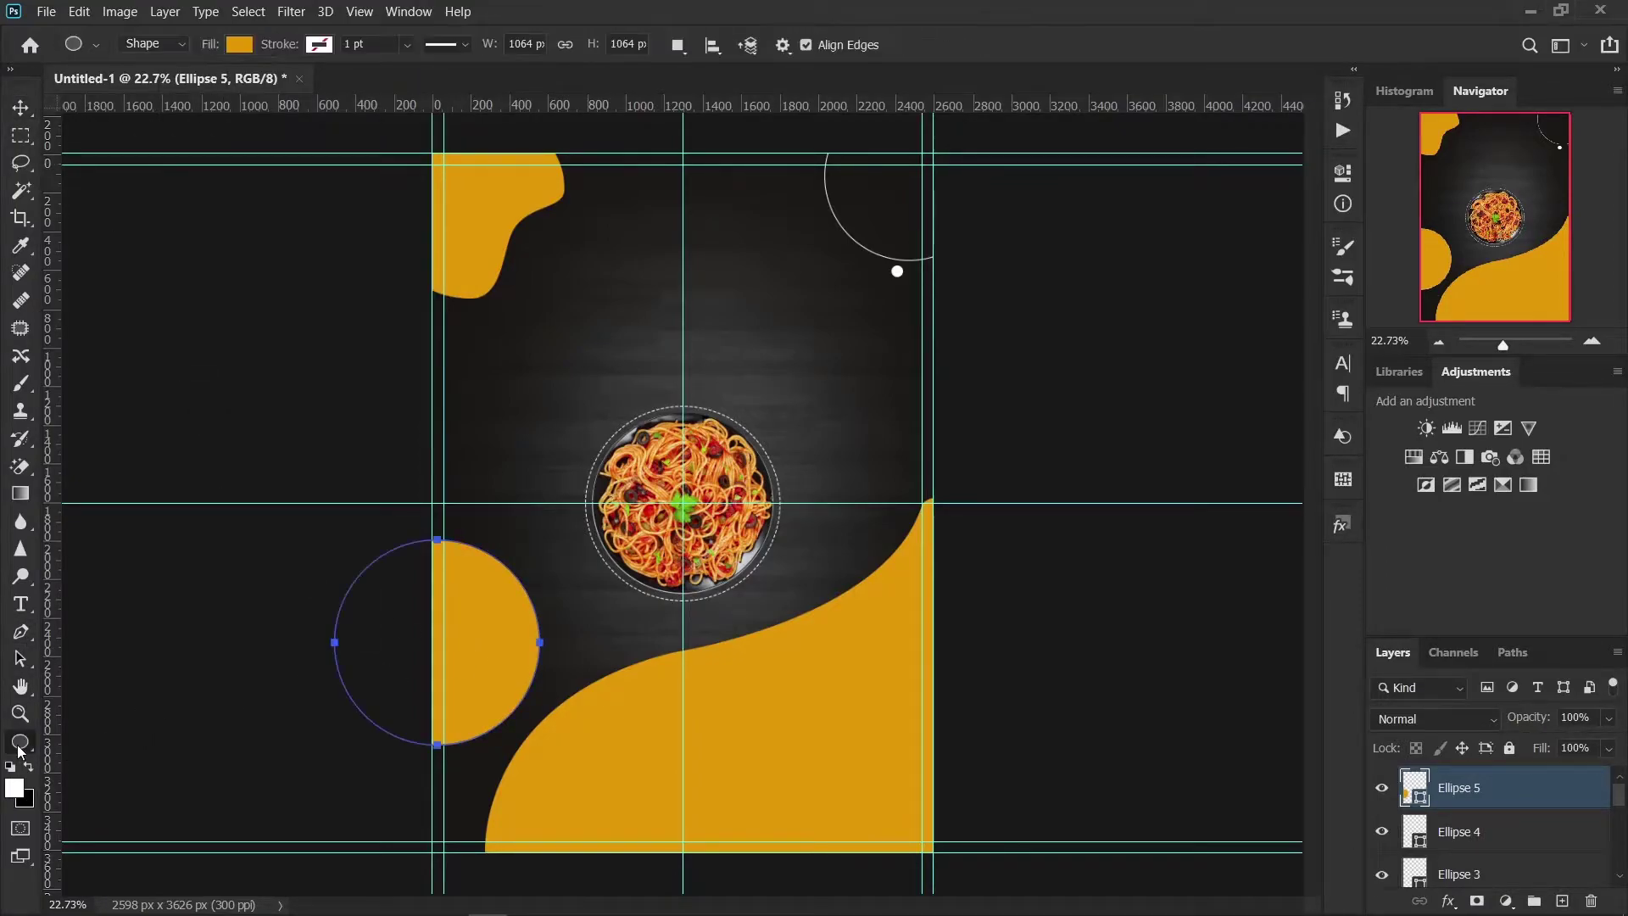
{"action": "right_click", "coordinate": [21, 632]}
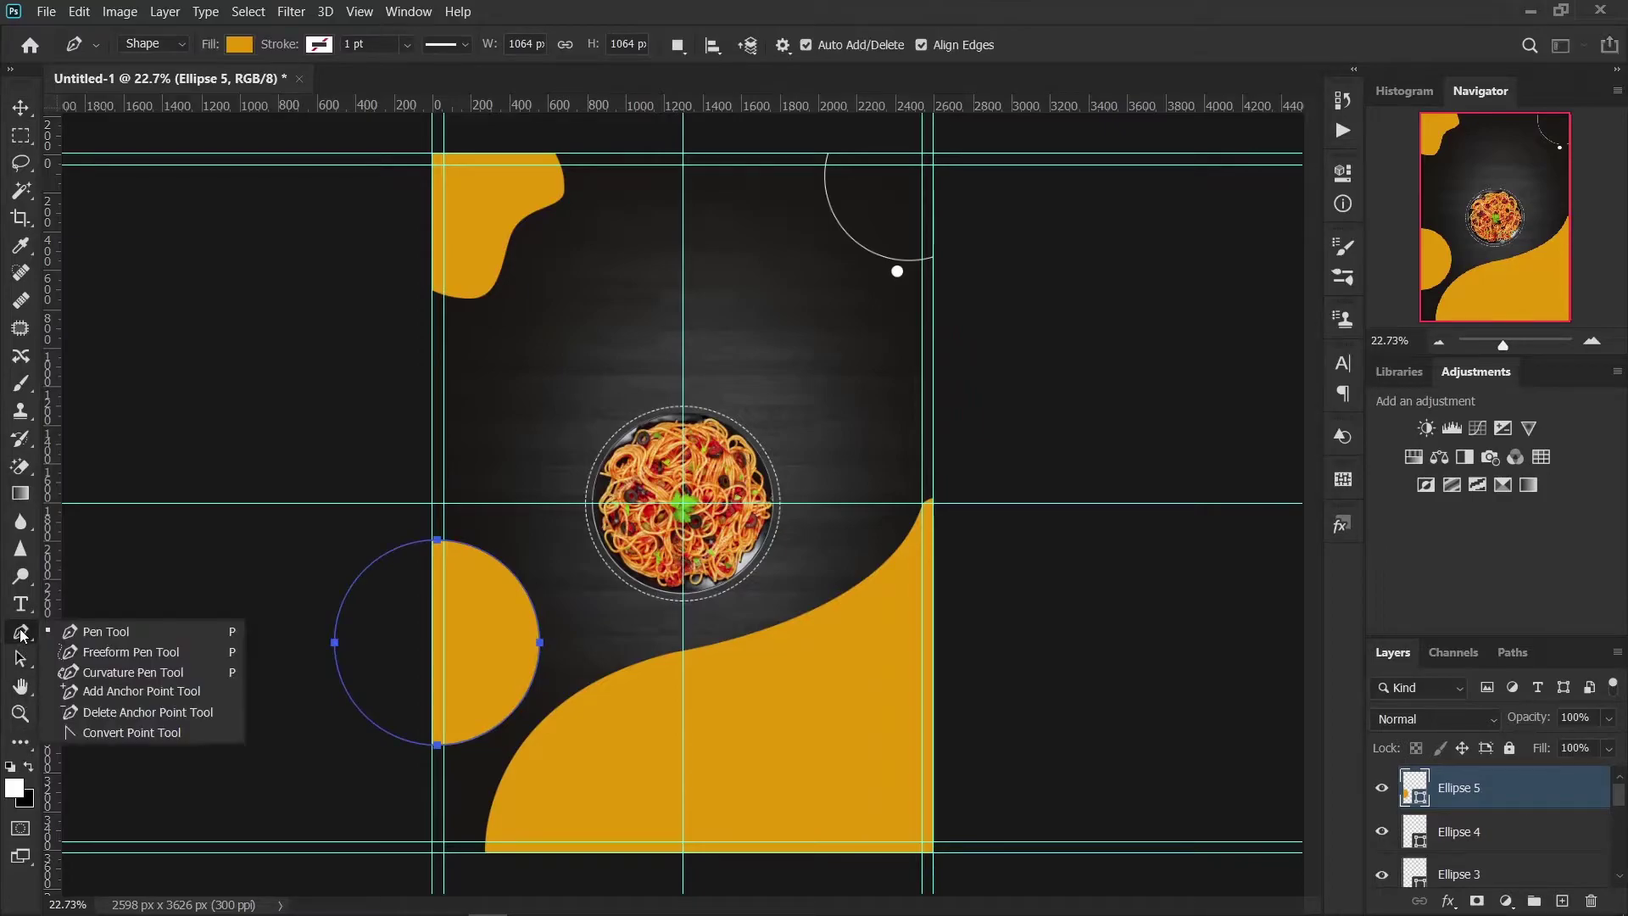
{"action": "left_click", "coordinate": [102, 697]}
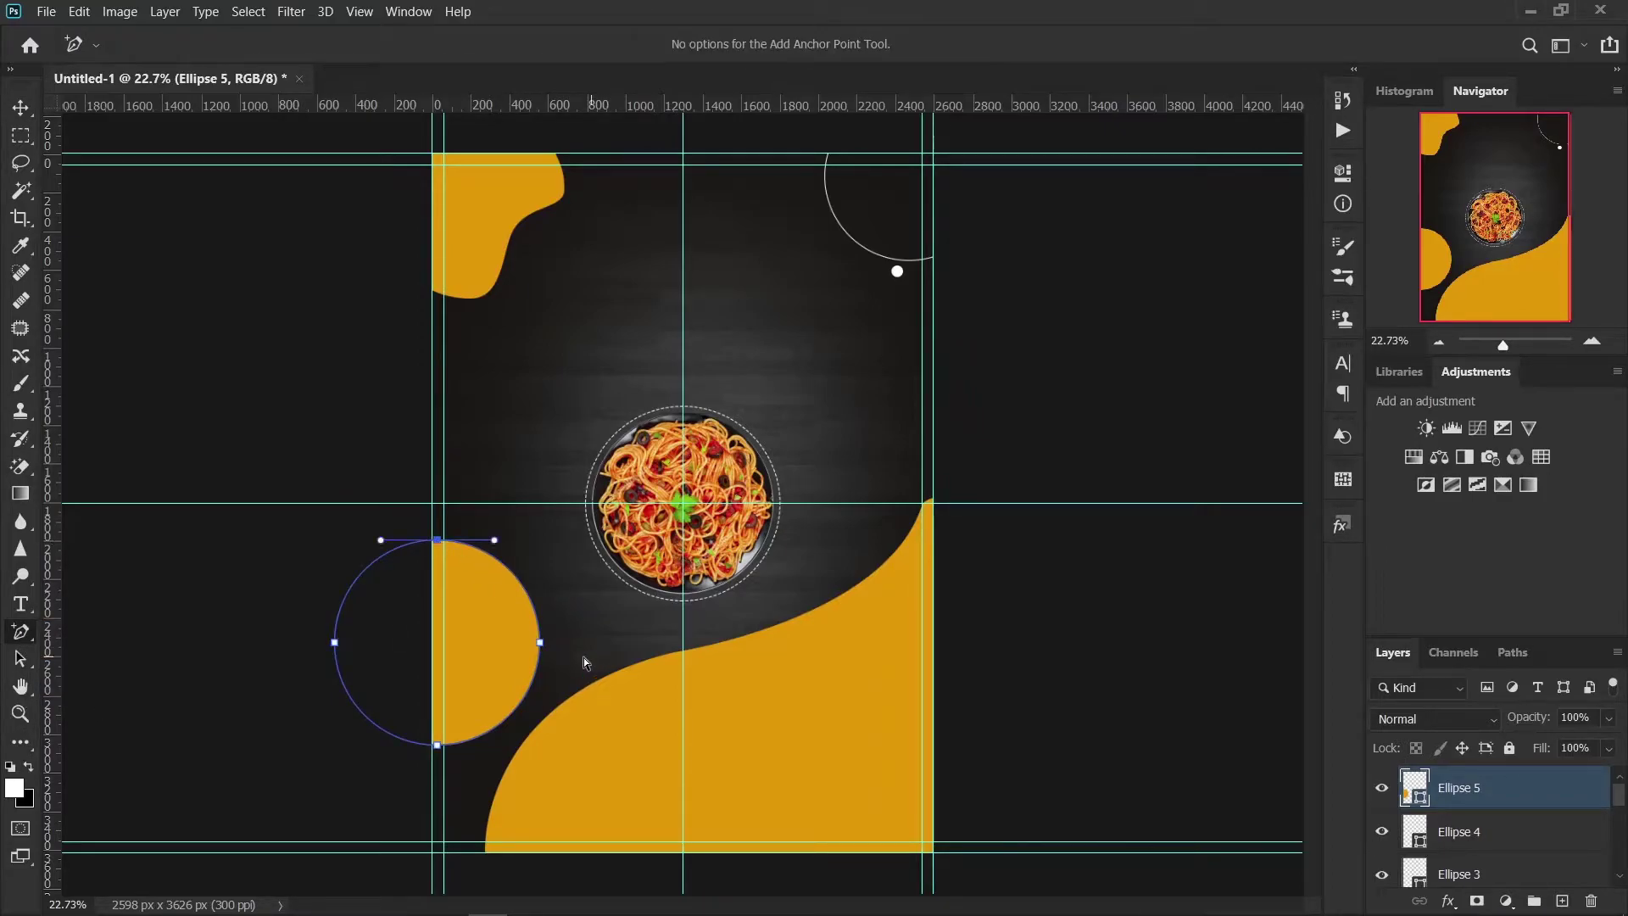
{"action": "left_click", "coordinate": [437, 744]}
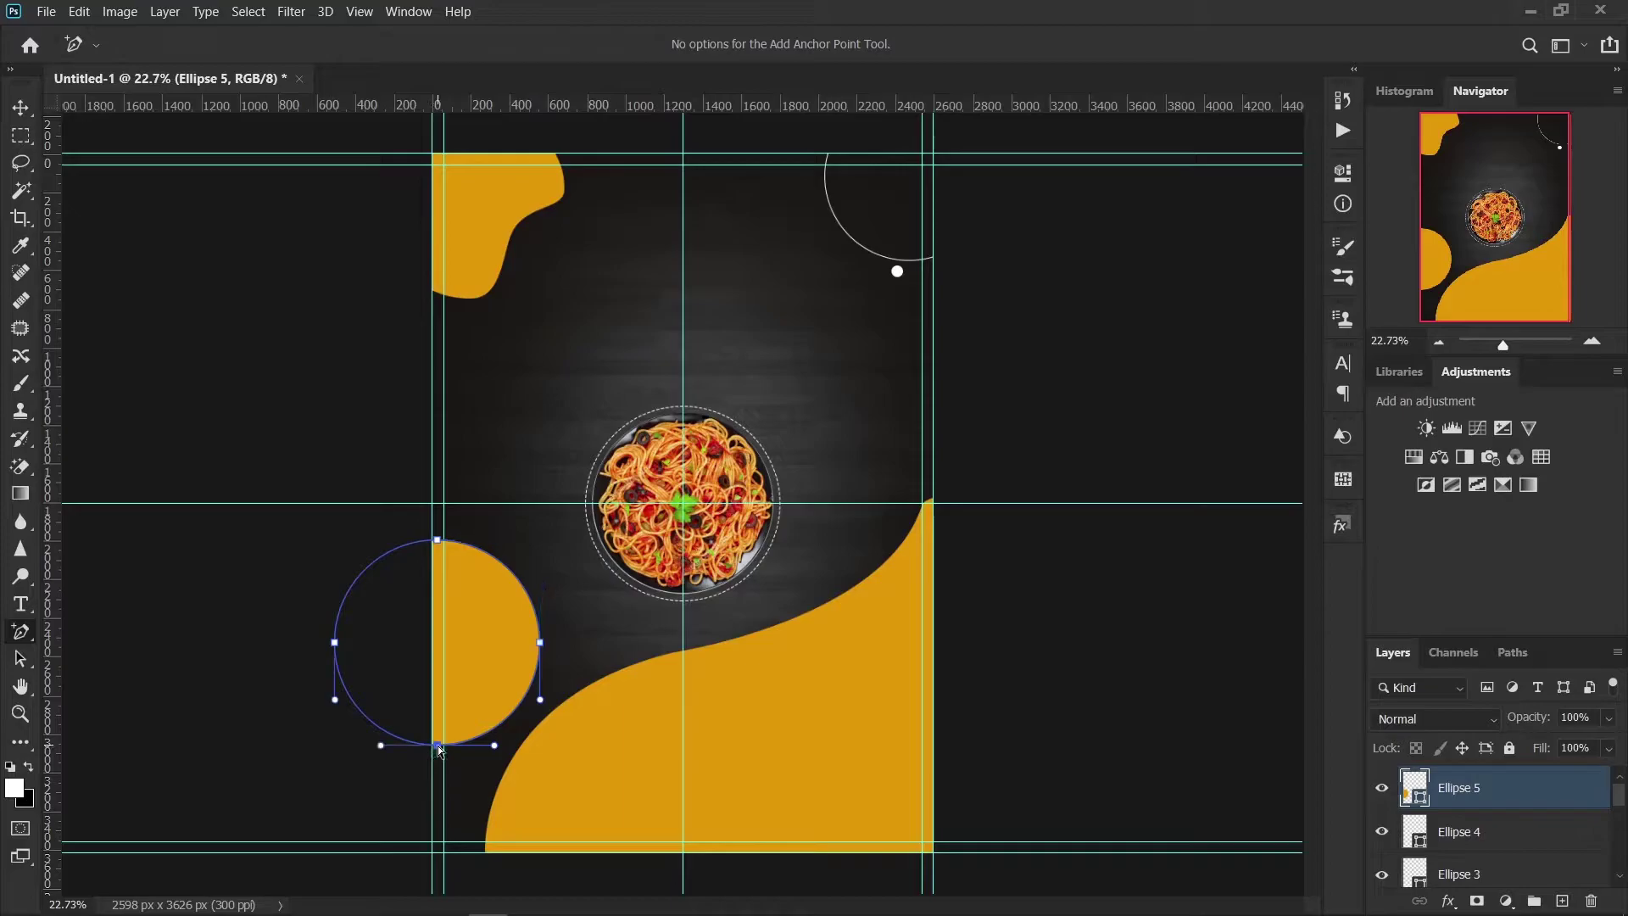
{"action": "left_click", "coordinate": [540, 642]}
{"action": "left_click_drag", "start_coordinate": [540, 643], "coordinate": [532, 644]}
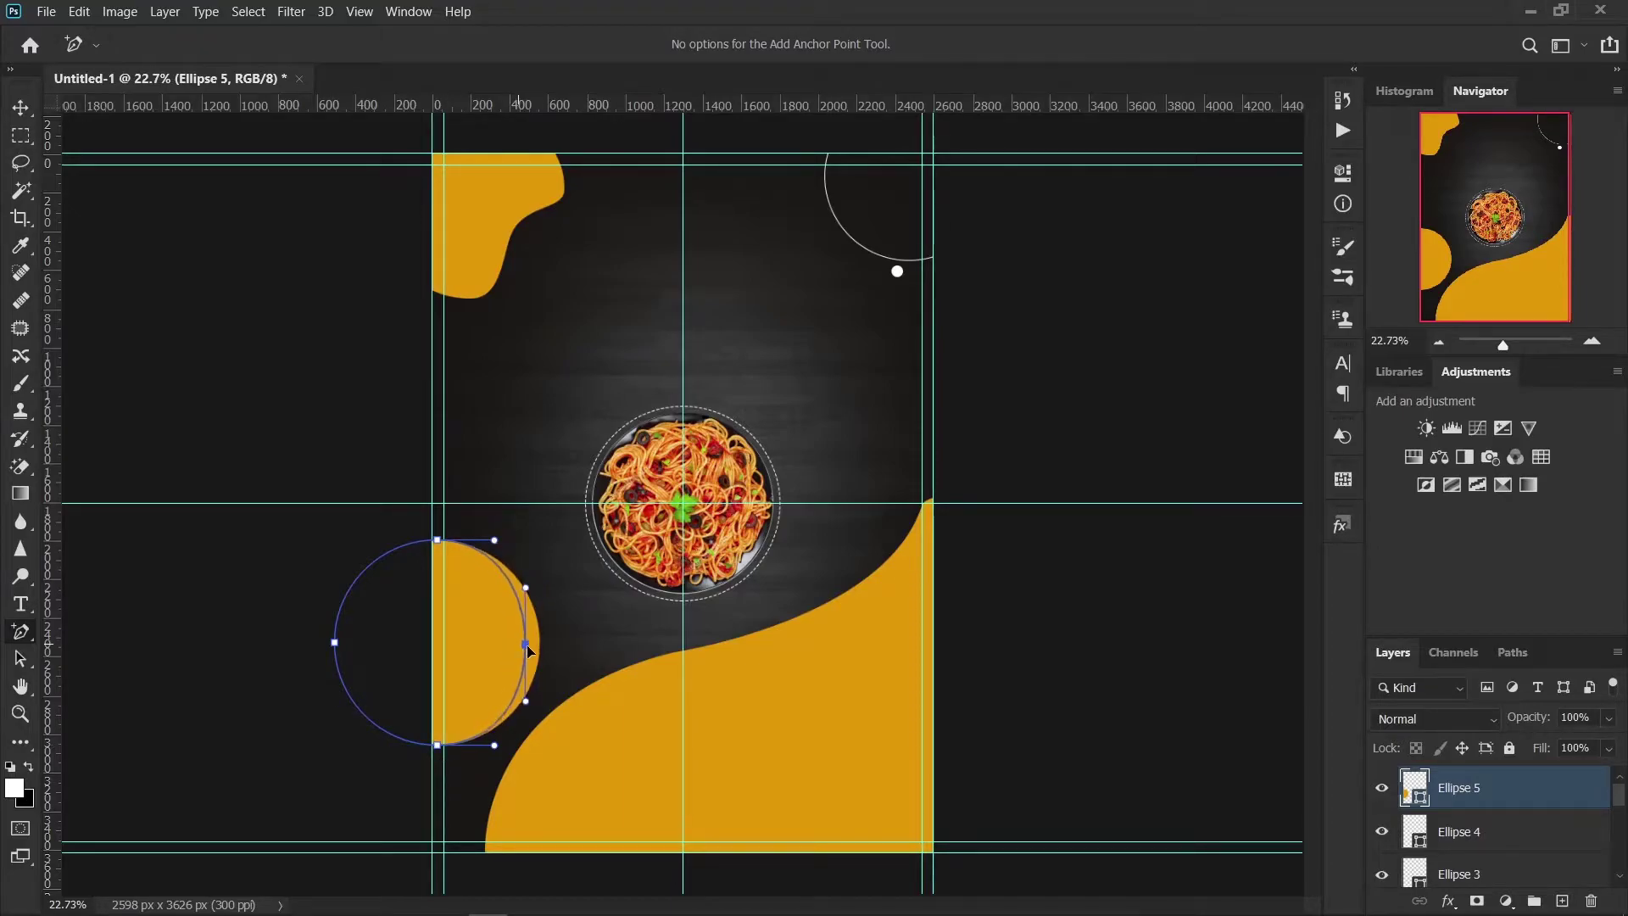
{"action": "left_click", "coordinate": [789, 365]}
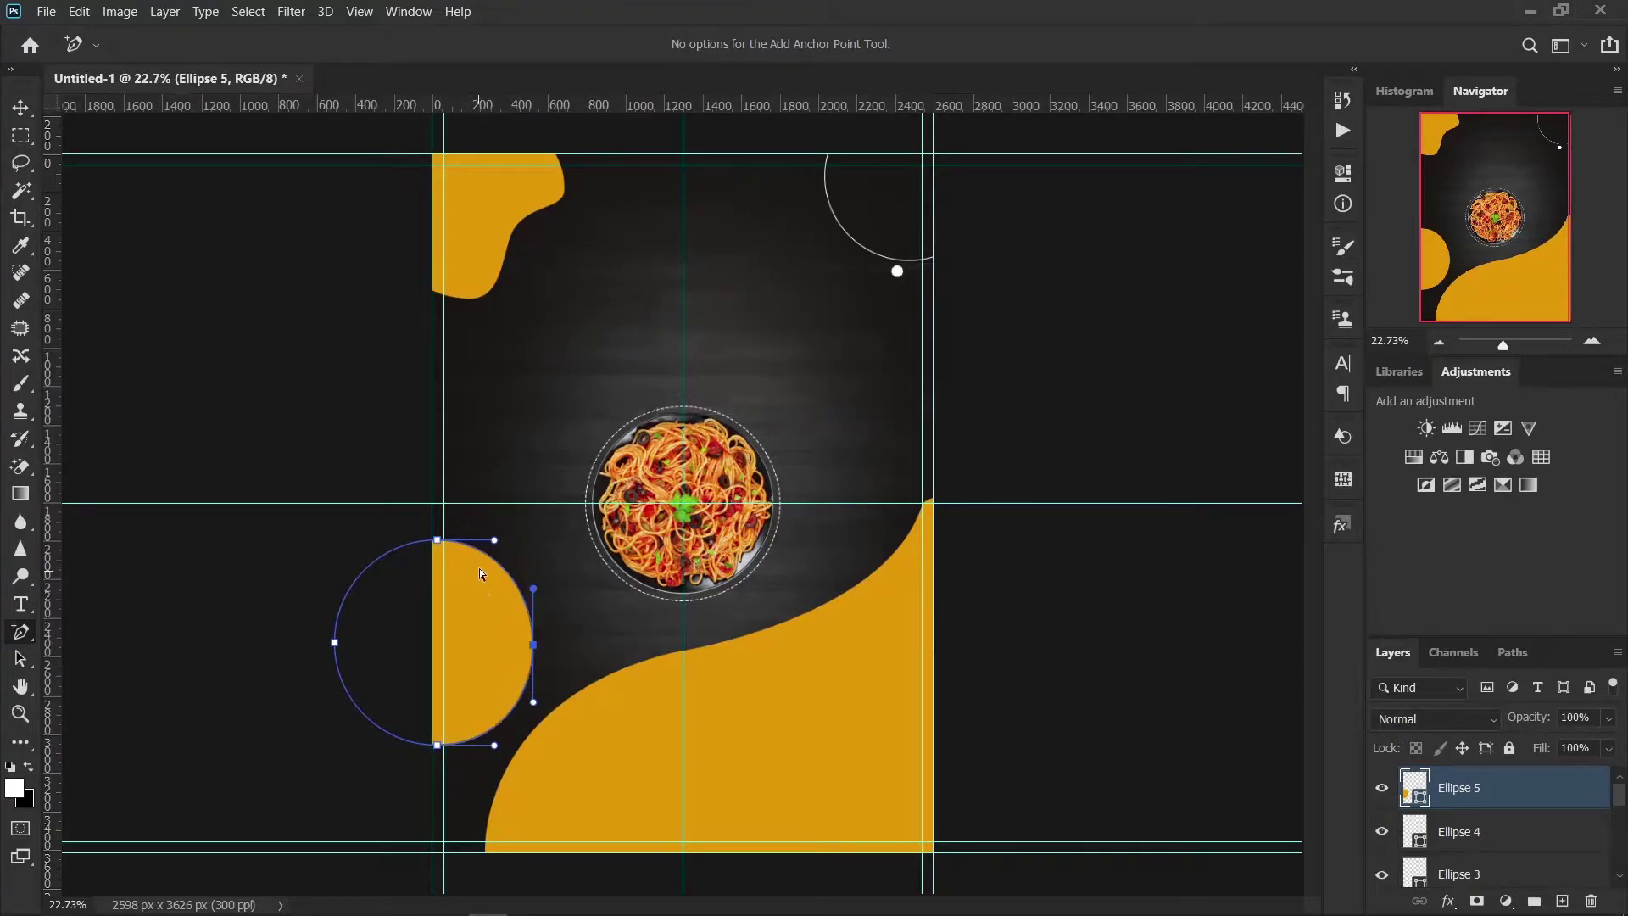
Step: Pull the circle's right anchor and curves inward and upward into a blob shape
{"action": "left_click_drag", "start_coordinate": [534, 644], "coordinate": [507, 648]}
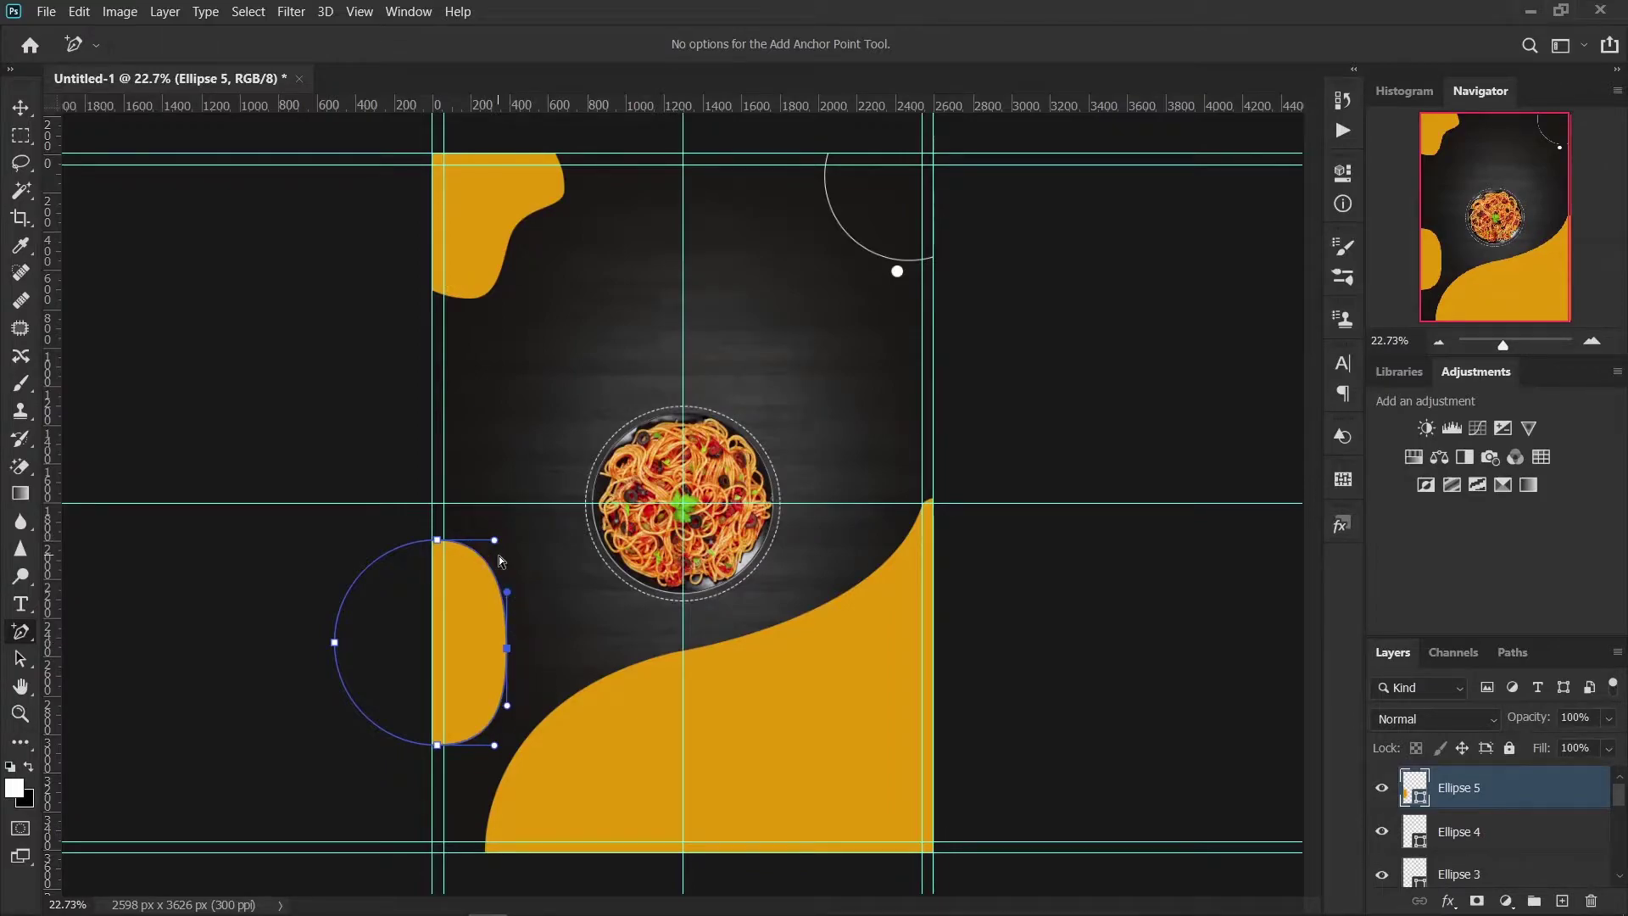
{"action": "left_click_drag", "start_coordinate": [495, 540], "coordinate": [558, 493]}
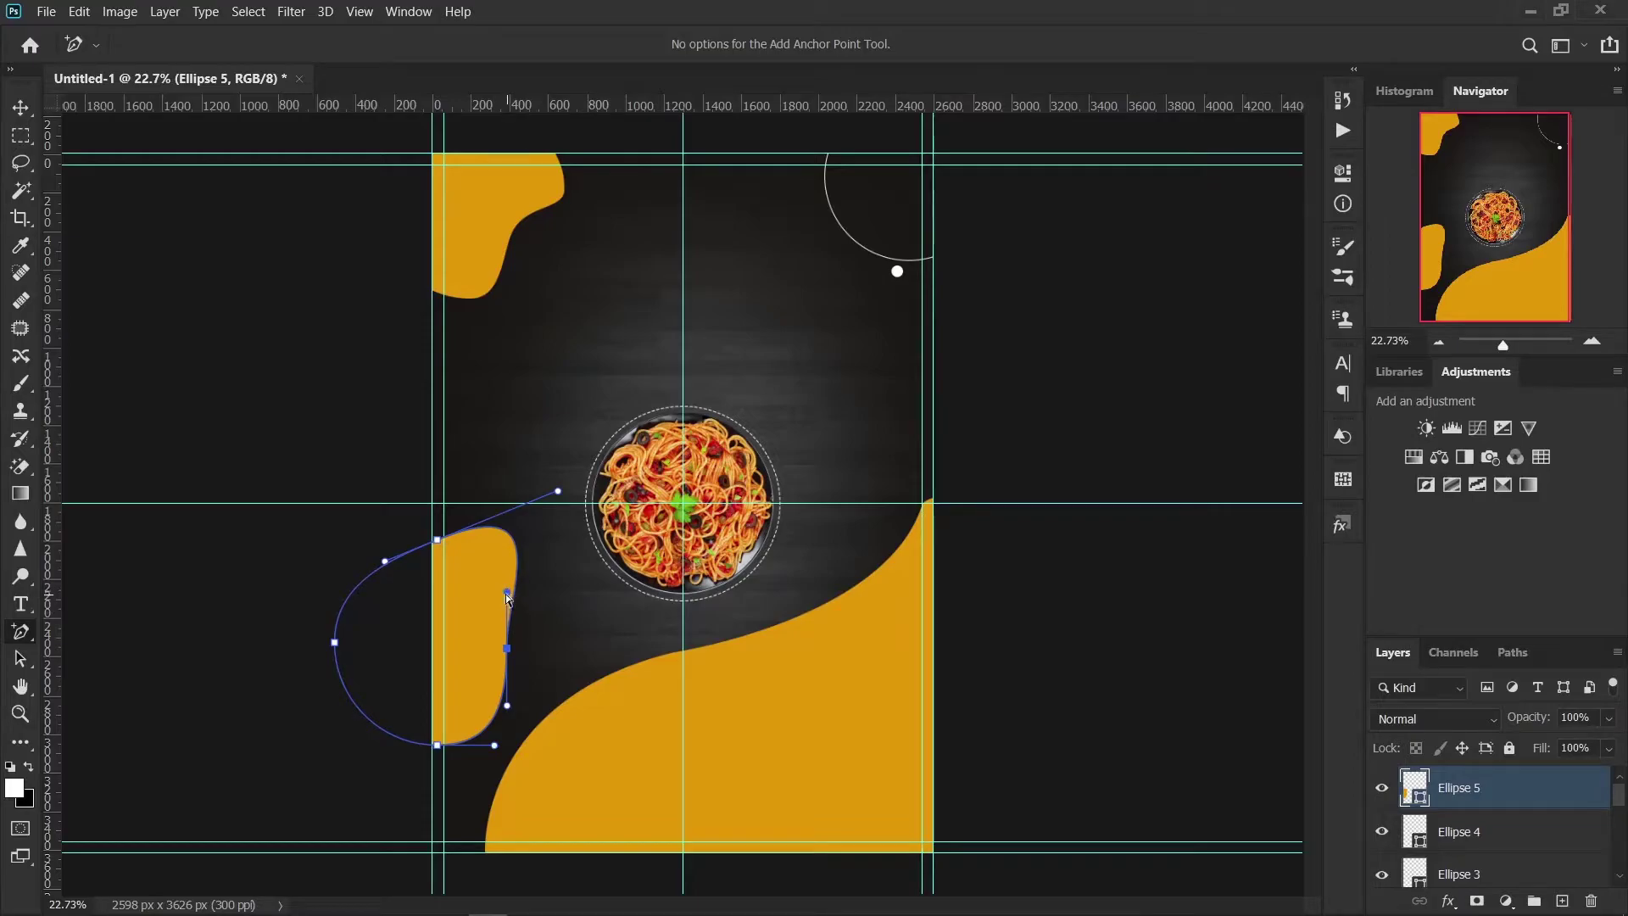
{"action": "left_click_drag", "start_coordinate": [508, 591], "coordinate": [492, 584]}
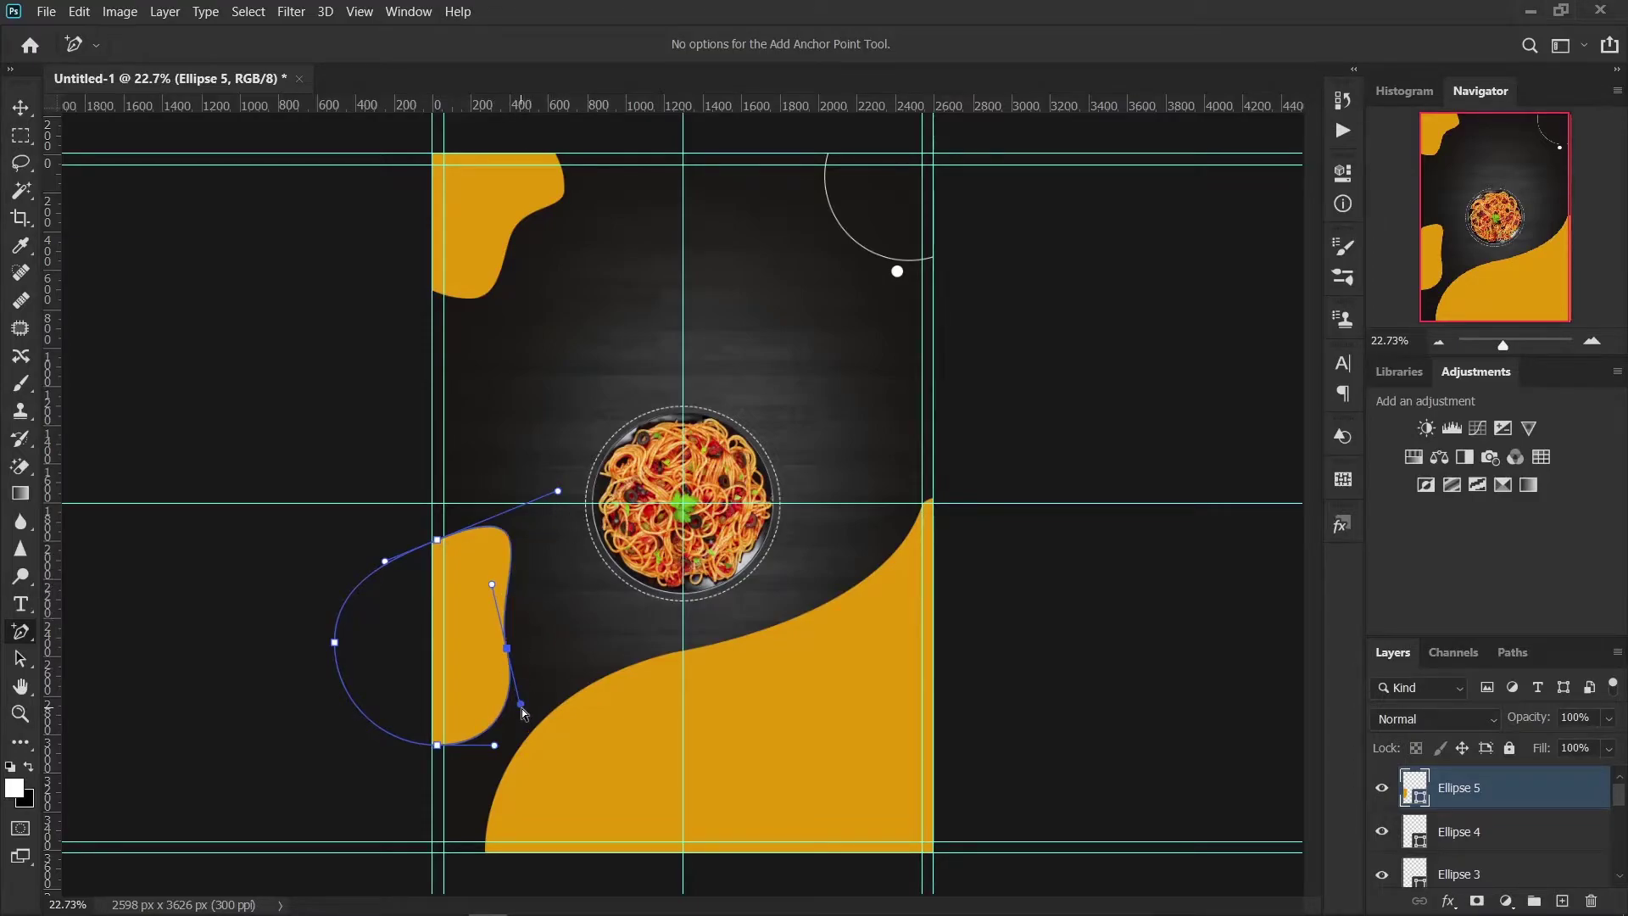
{"action": "left_click_drag", "start_coordinate": [521, 705], "coordinate": [508, 705]}
{"action": "left_click_drag", "start_coordinate": [508, 652], "coordinate": [516, 710]}
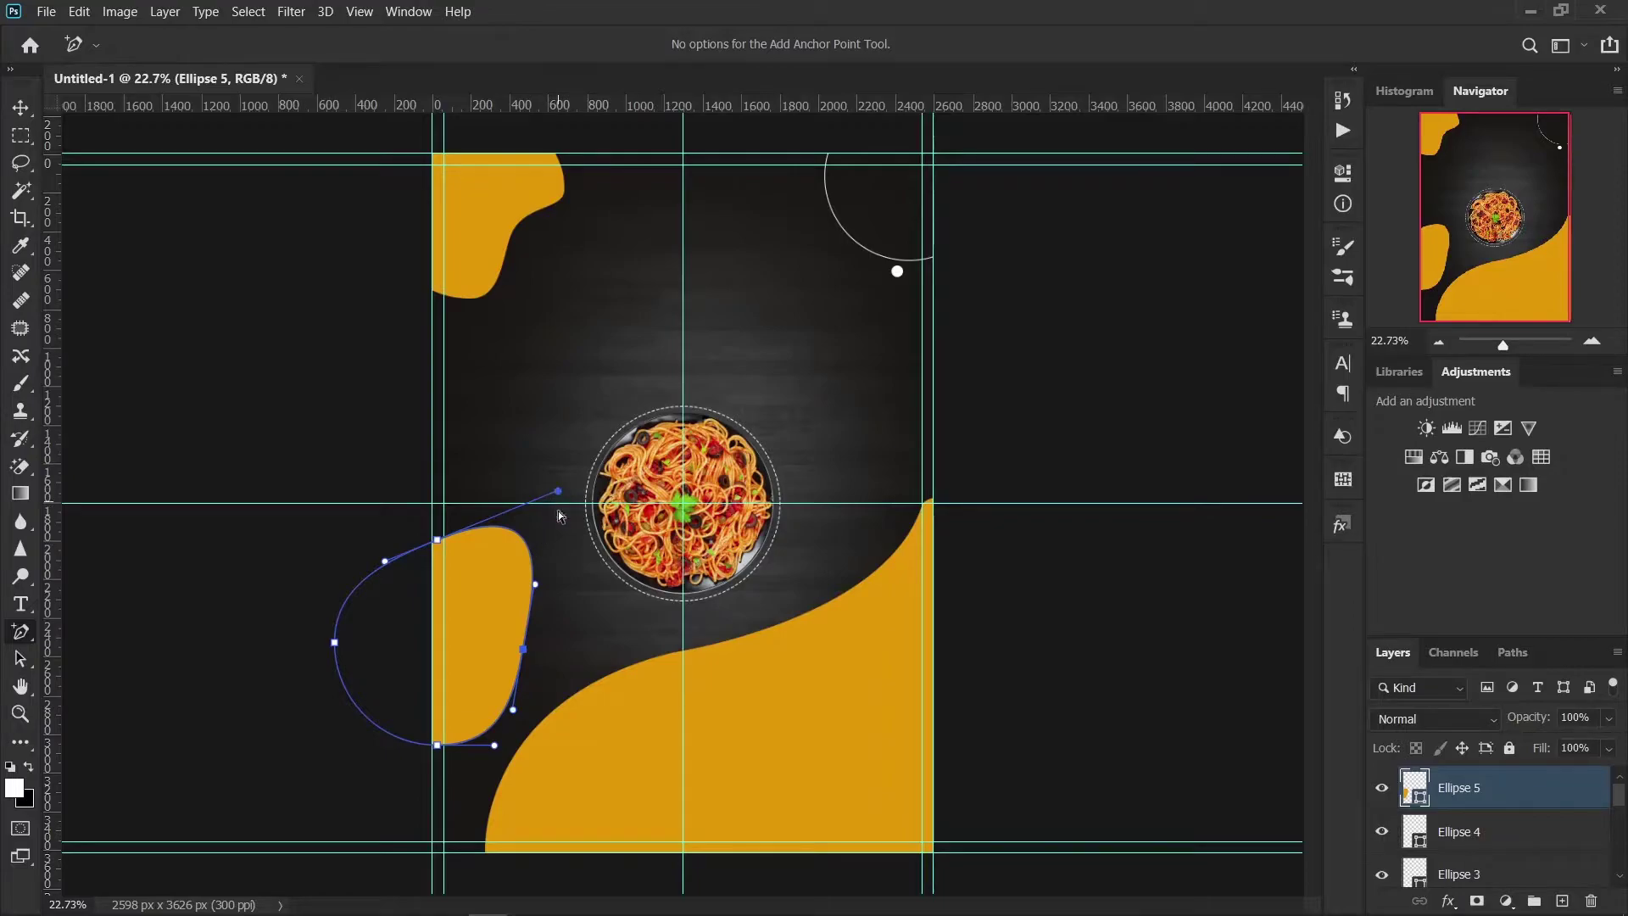
{"action": "left_click_drag", "start_coordinate": [535, 585], "coordinate": [556, 547]}
Step: Refine the blob's right anchor and curves so it leans up toward the plate
{"action": "left_click_drag", "start_coordinate": [507, 708], "coordinate": [495, 709]}
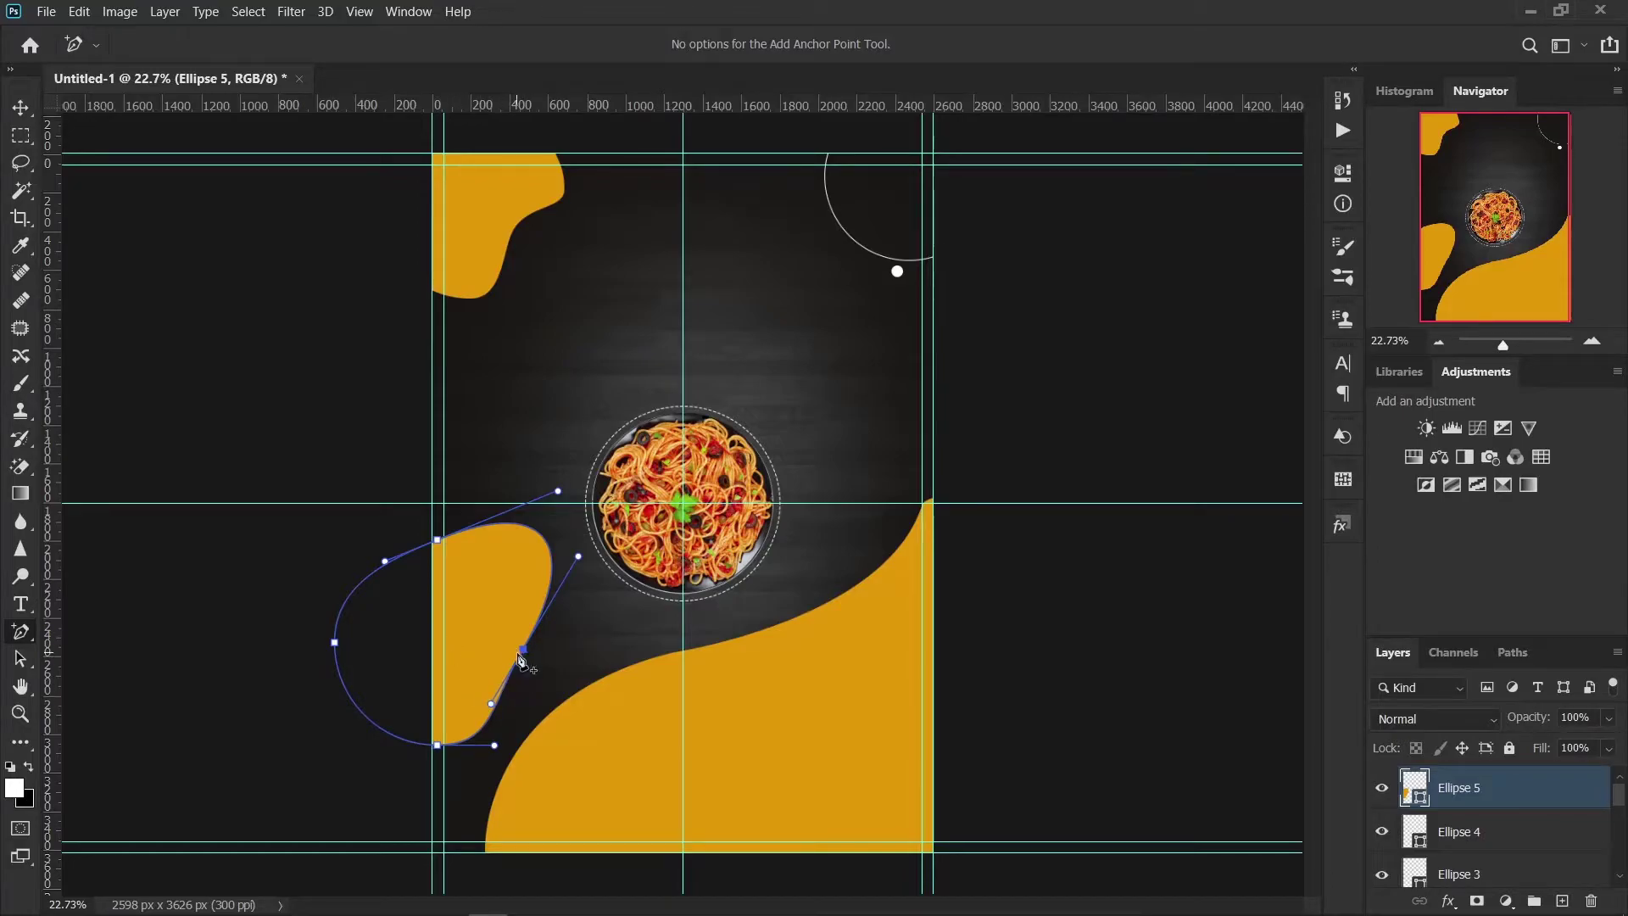
{"action": "left_click_drag", "start_coordinate": [521, 653], "coordinate": [512, 664]}
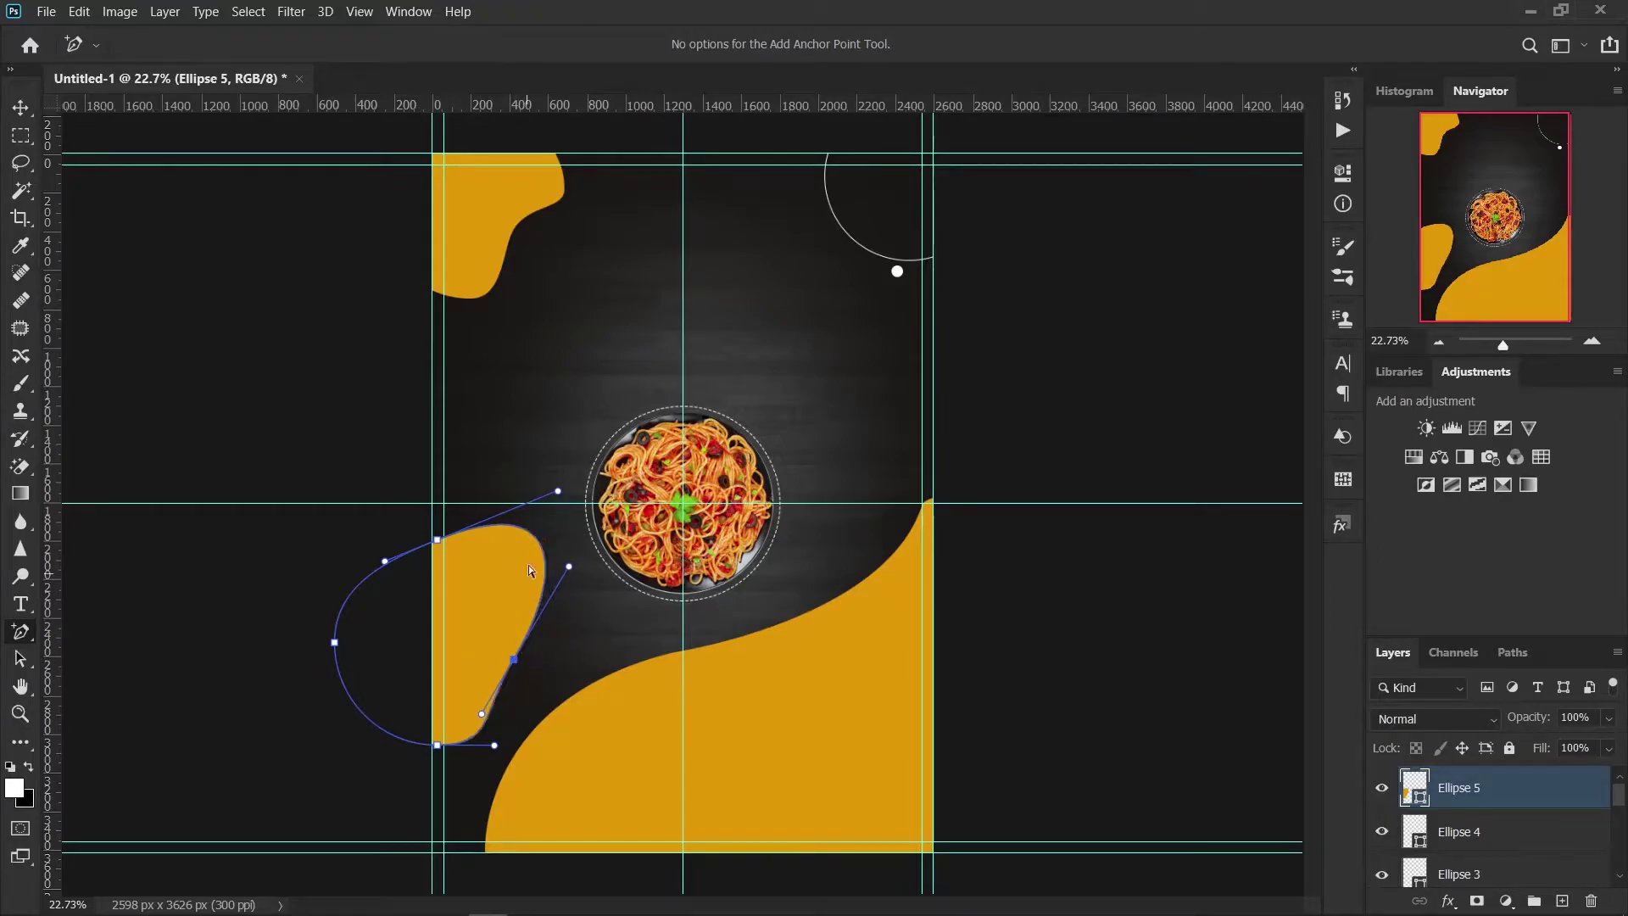
{"action": "left_click_drag", "start_coordinate": [558, 494], "coordinate": [523, 515]}
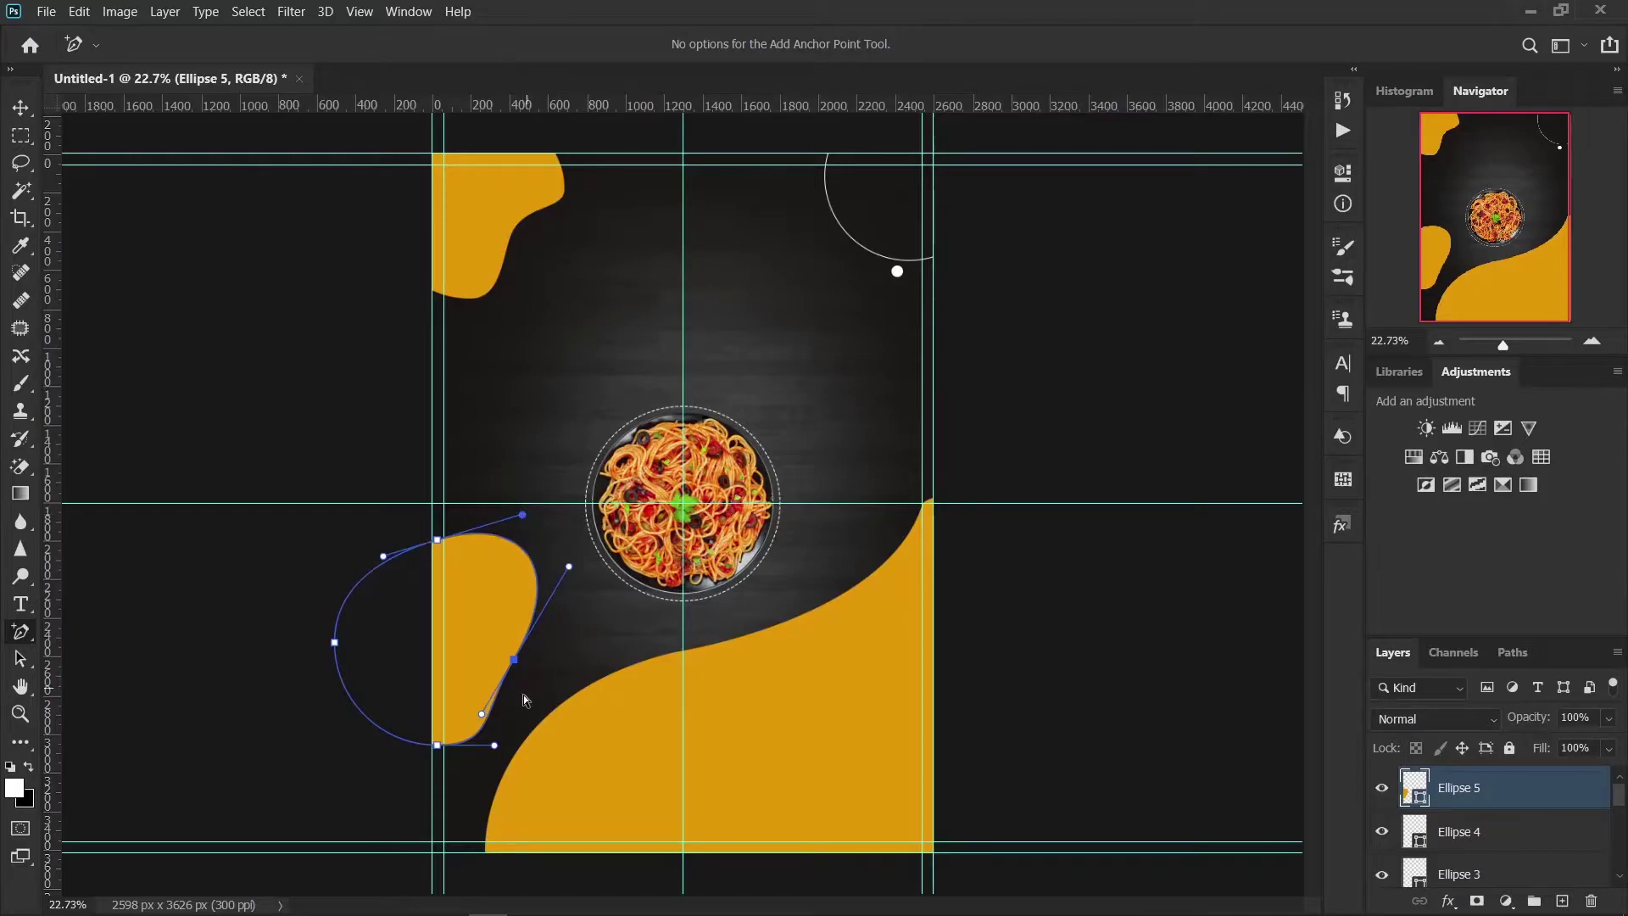
{"action": "left_click_drag", "start_coordinate": [480, 714], "coordinate": [491, 715]}
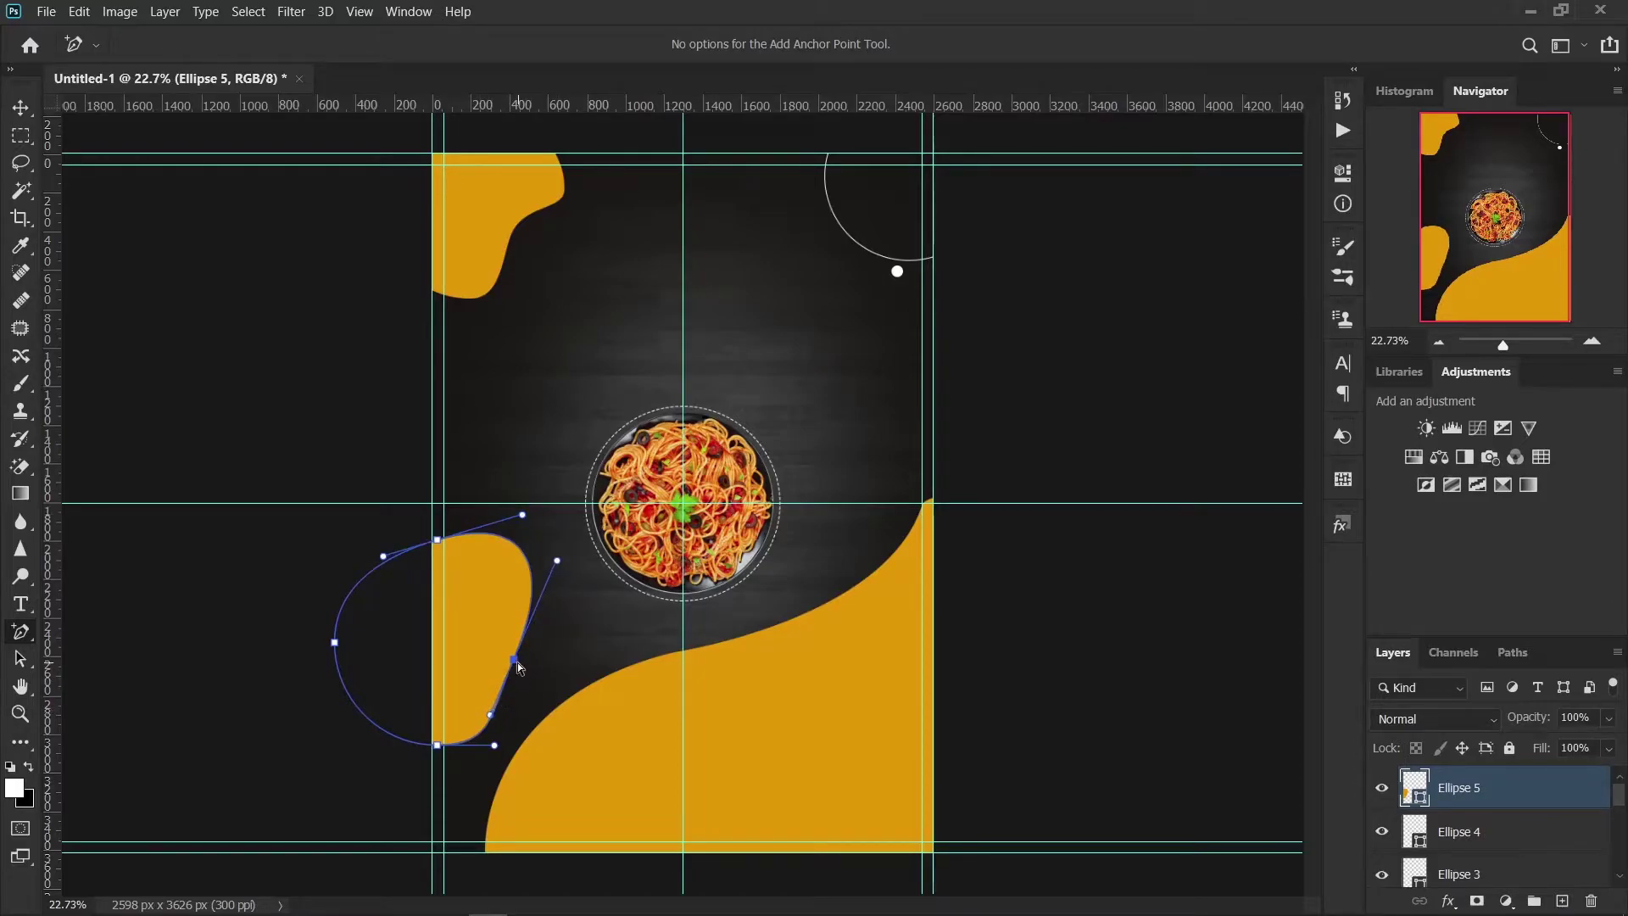
{"action": "left_click_drag", "start_coordinate": [516, 661], "coordinate": [513, 655]}
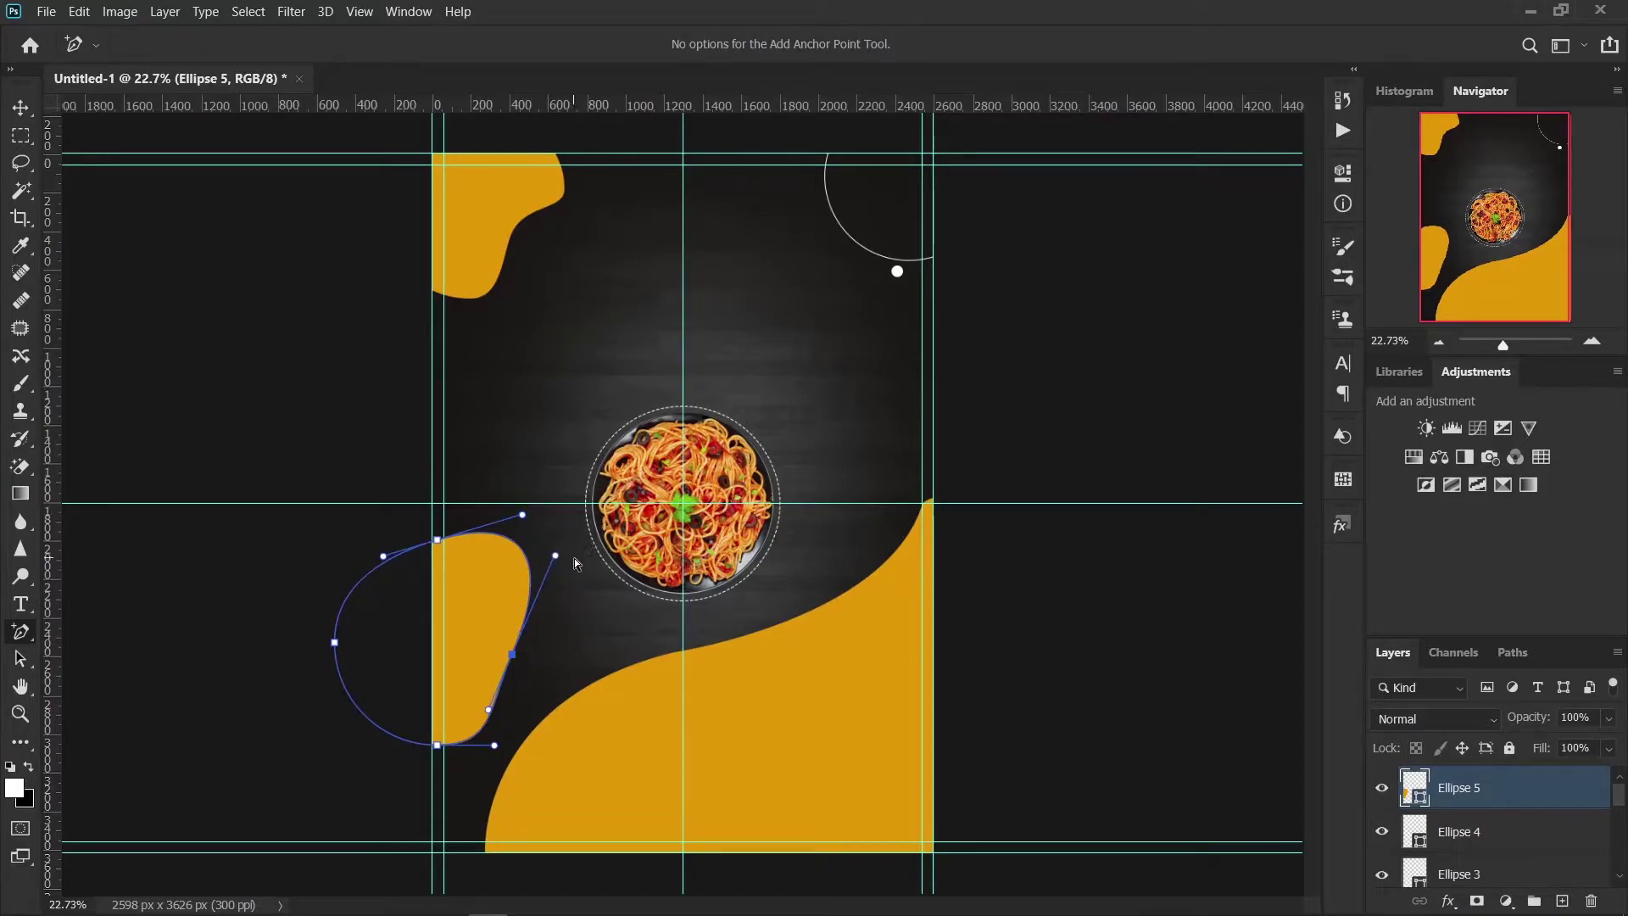
{"action": "left_click_drag", "start_coordinate": [555, 559], "coordinate": [570, 525]}
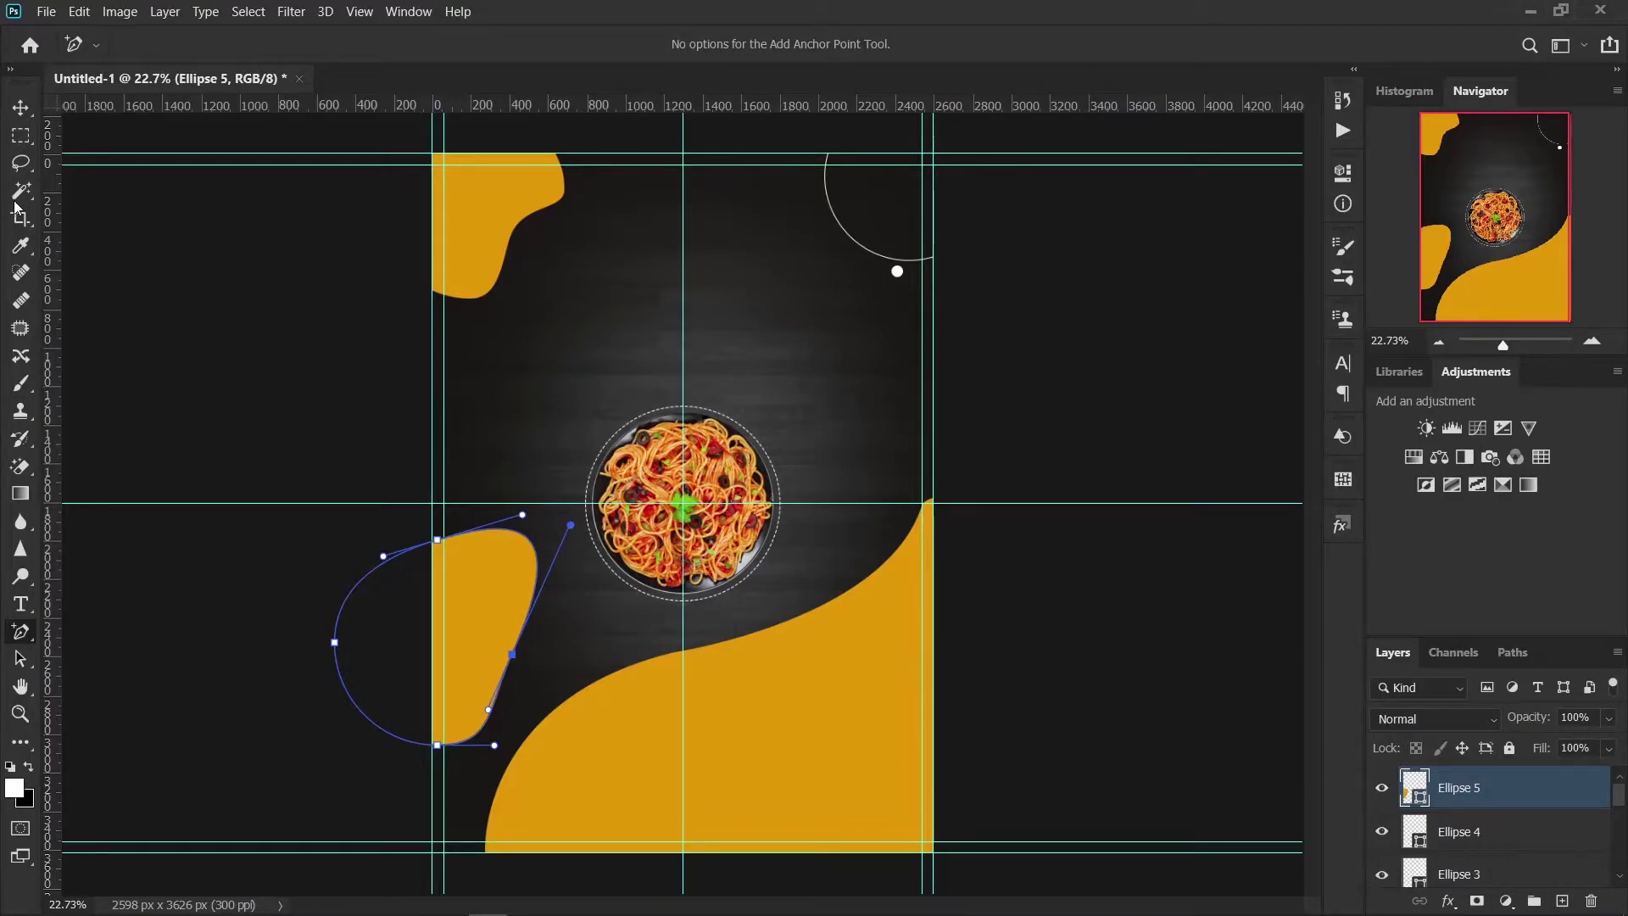
{"action": "left_click", "coordinate": [20, 107]}
Step: Narrow the orange Shape 1 wave to about 95.6% width by pulling its left edge right
{"action": "left_click", "coordinate": [319, 609]}
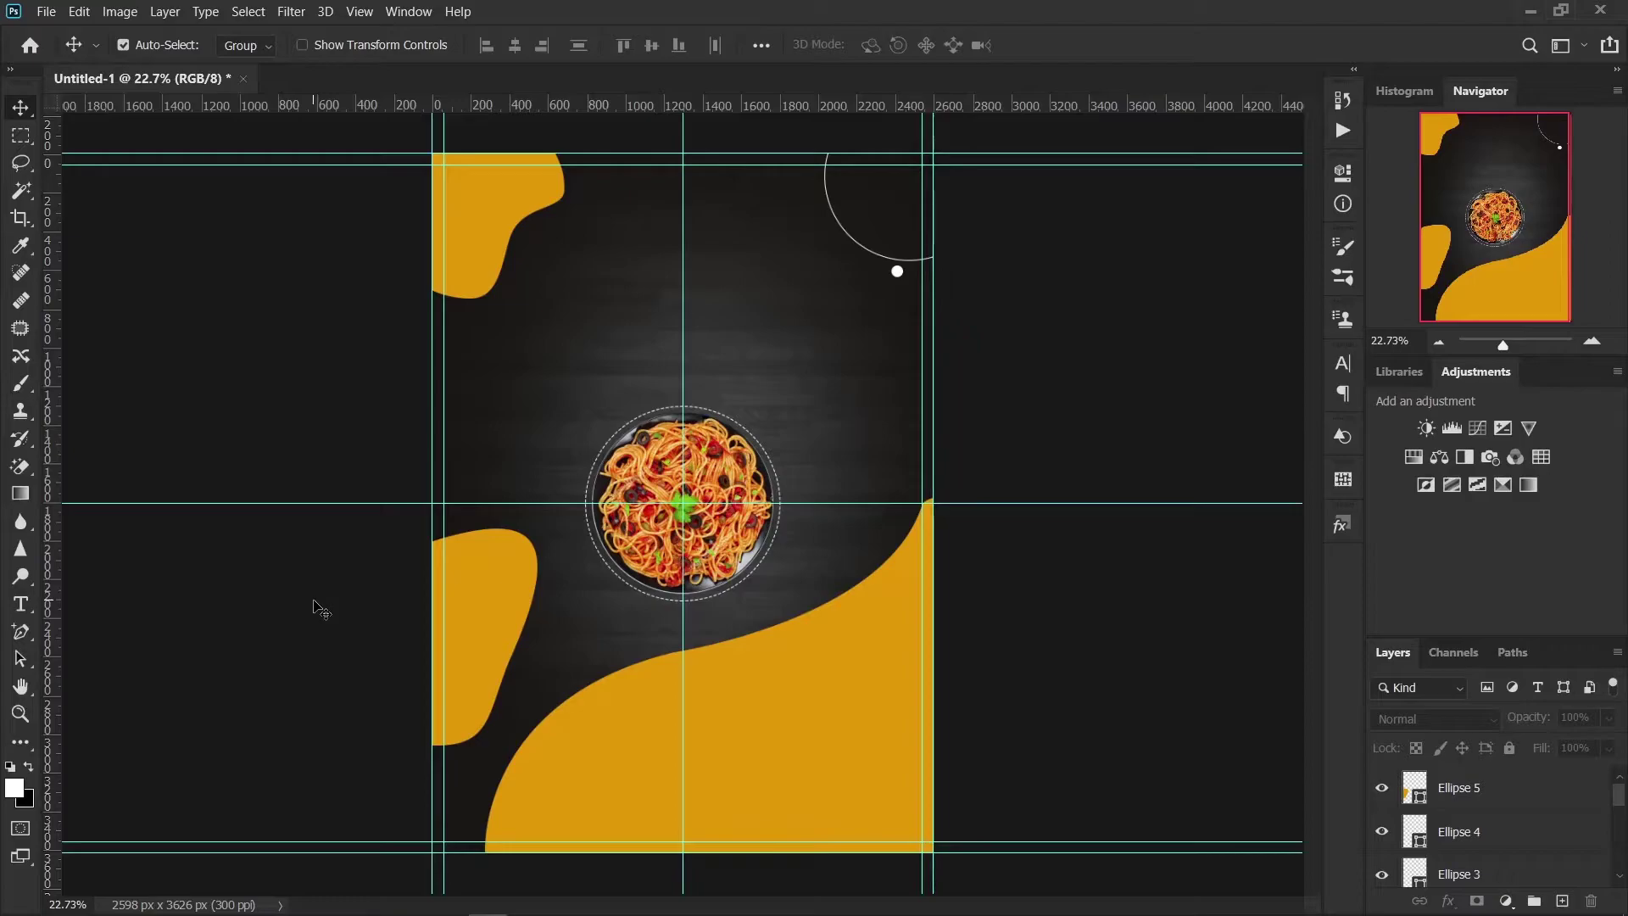
{"action": "key", "text": "ctrl+plus"}
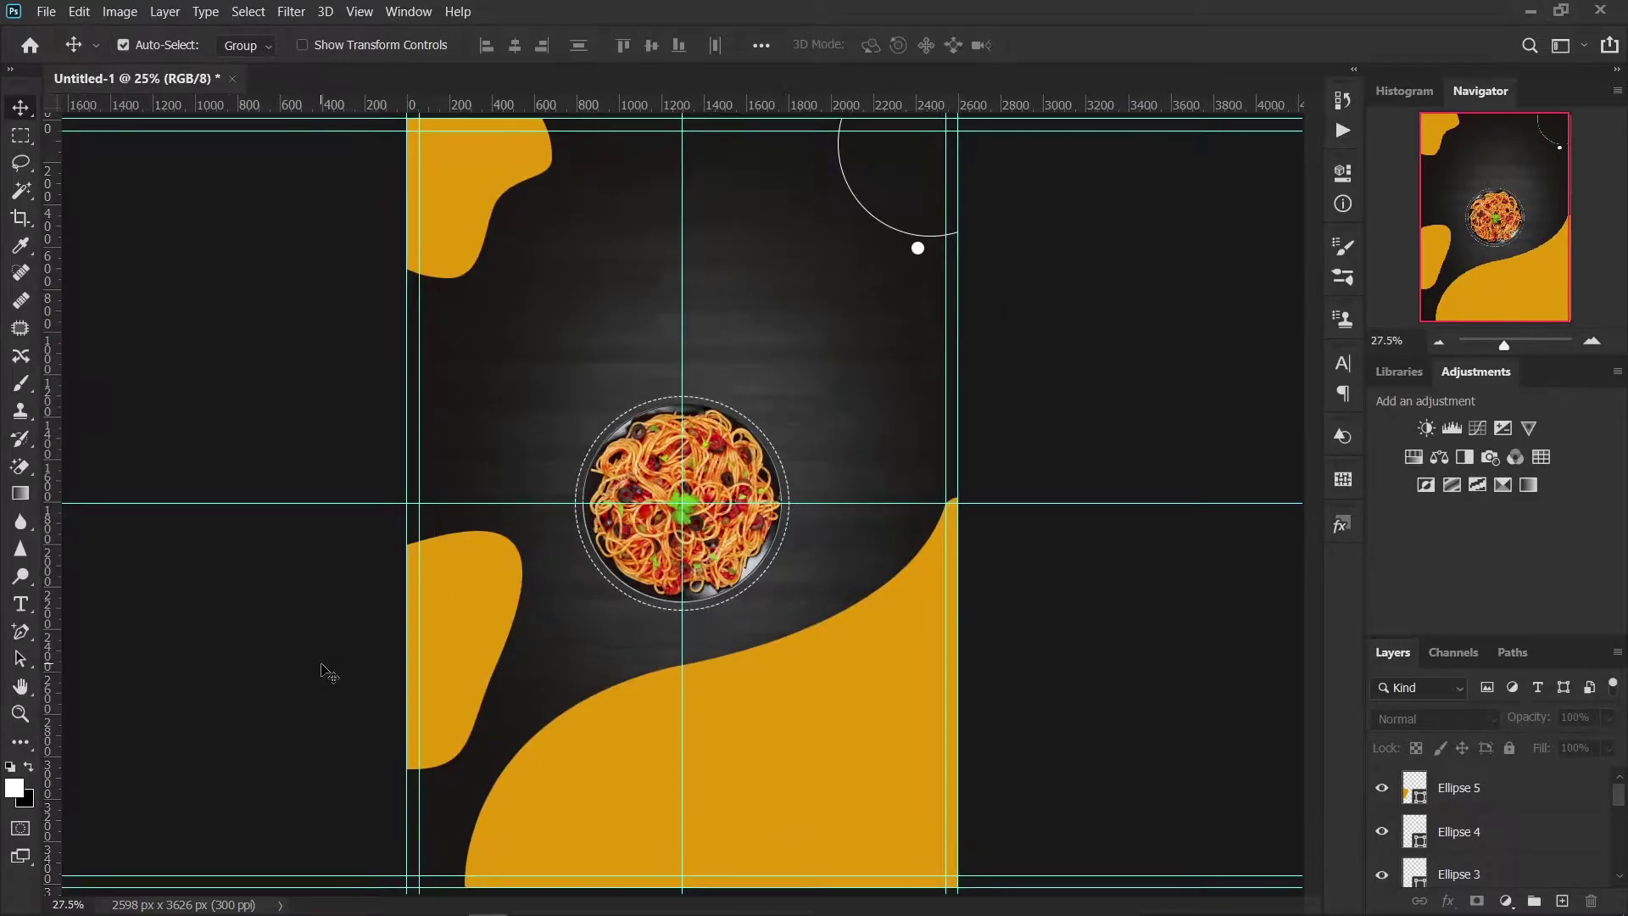
{"action": "scroll", "coordinate": [328, 674], "scroll_direction": "up", "scroll_amount": 1}
{"action": "scroll", "coordinate": [329, 674], "scroll_direction": "down", "scroll_amount": 1}
{"action": "left_click", "coordinate": [907, 753]}
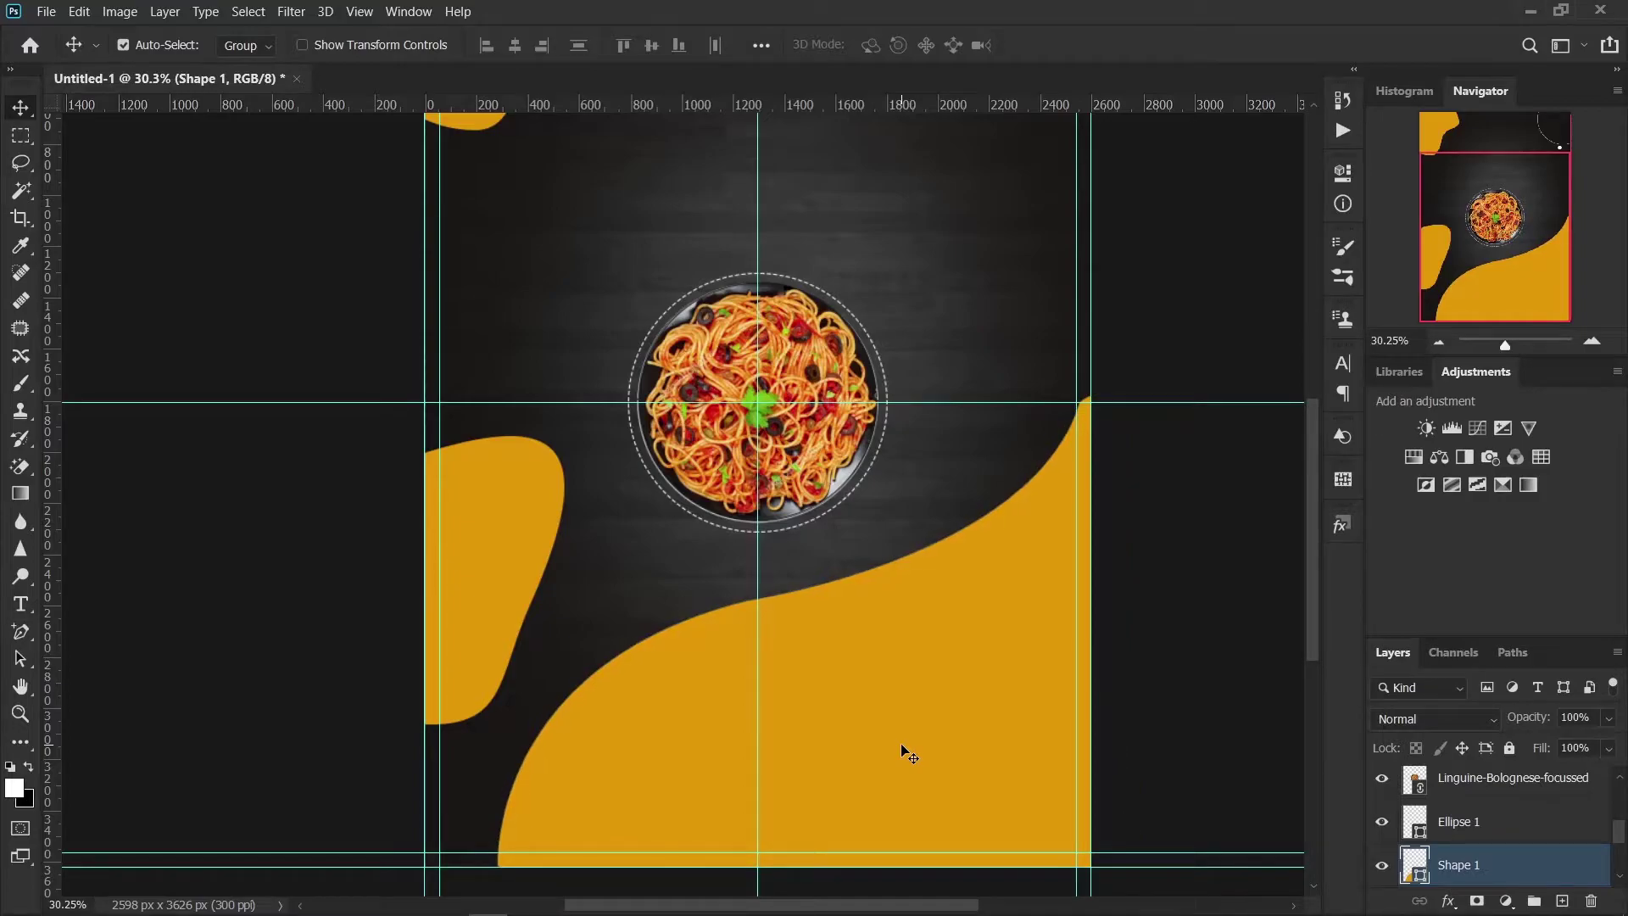
{"action": "key", "text": "ctrl+t"}
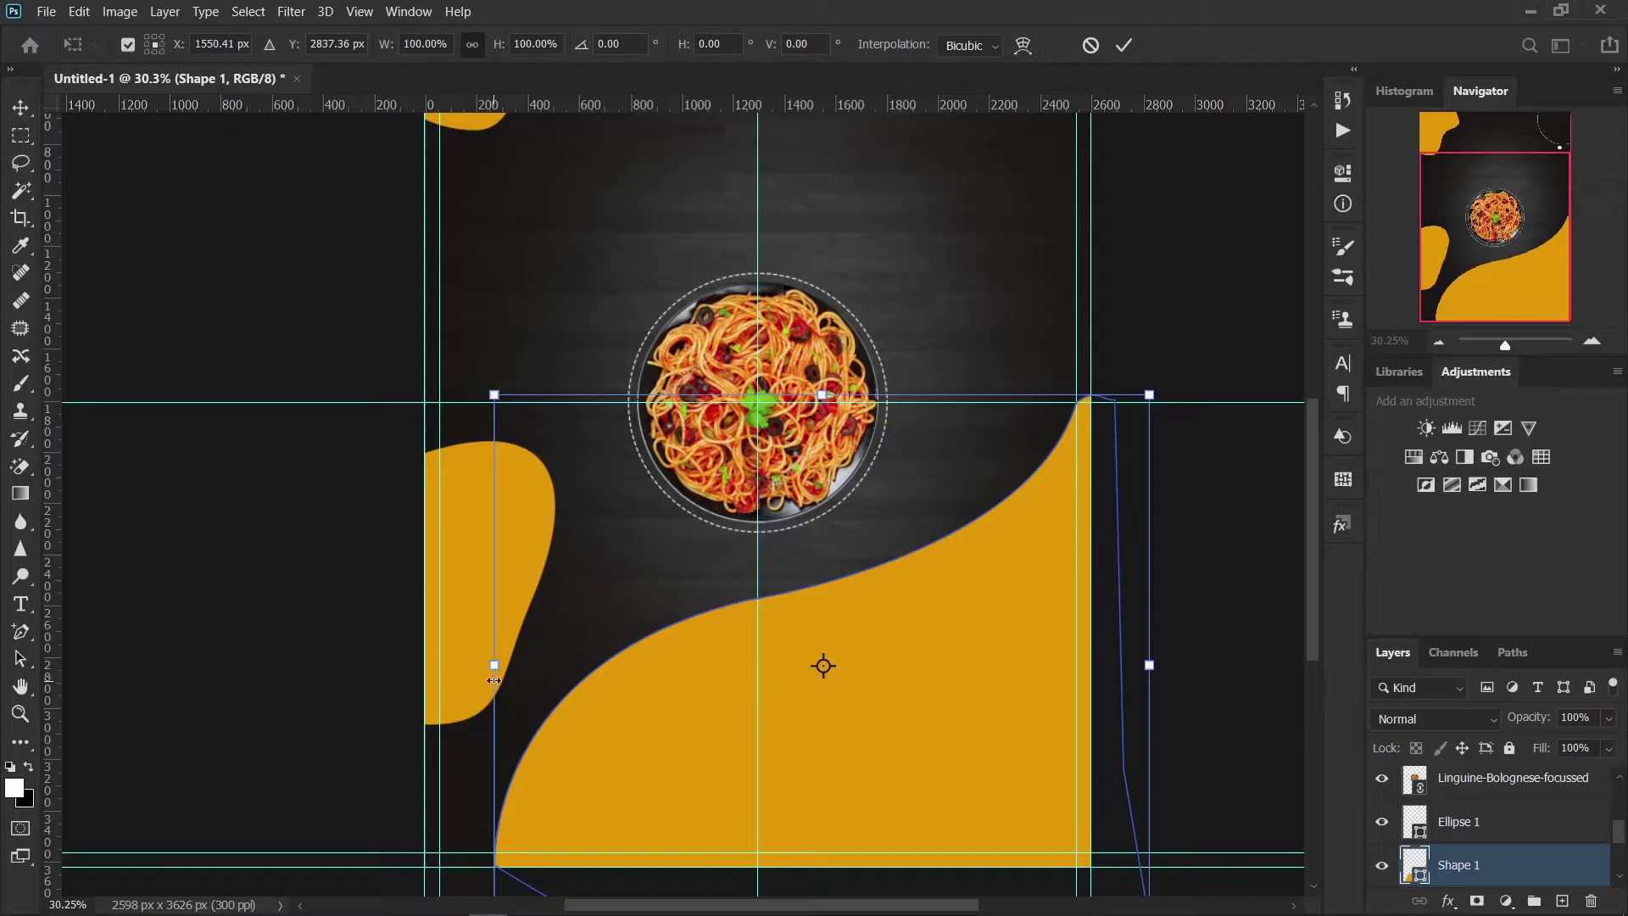
{"action": "left_click_drag", "start_coordinate": [496, 666], "coordinate": [526, 671]}
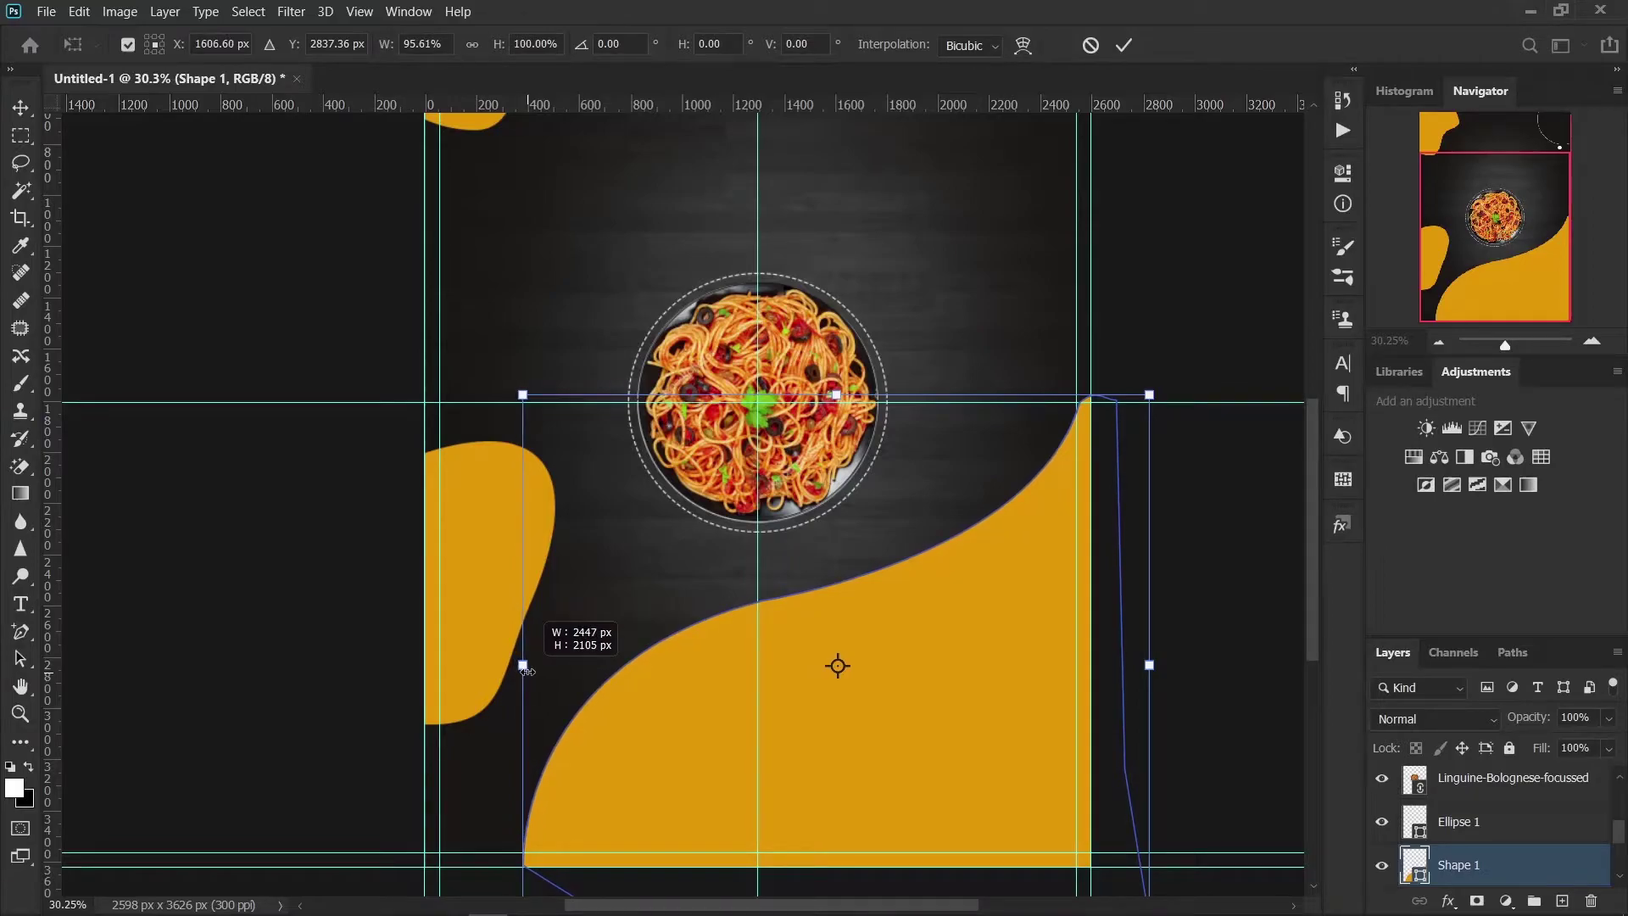
{"action": "left_click", "coordinate": [1125, 46]}
{"action": "key", "text": "ctrl+0"}
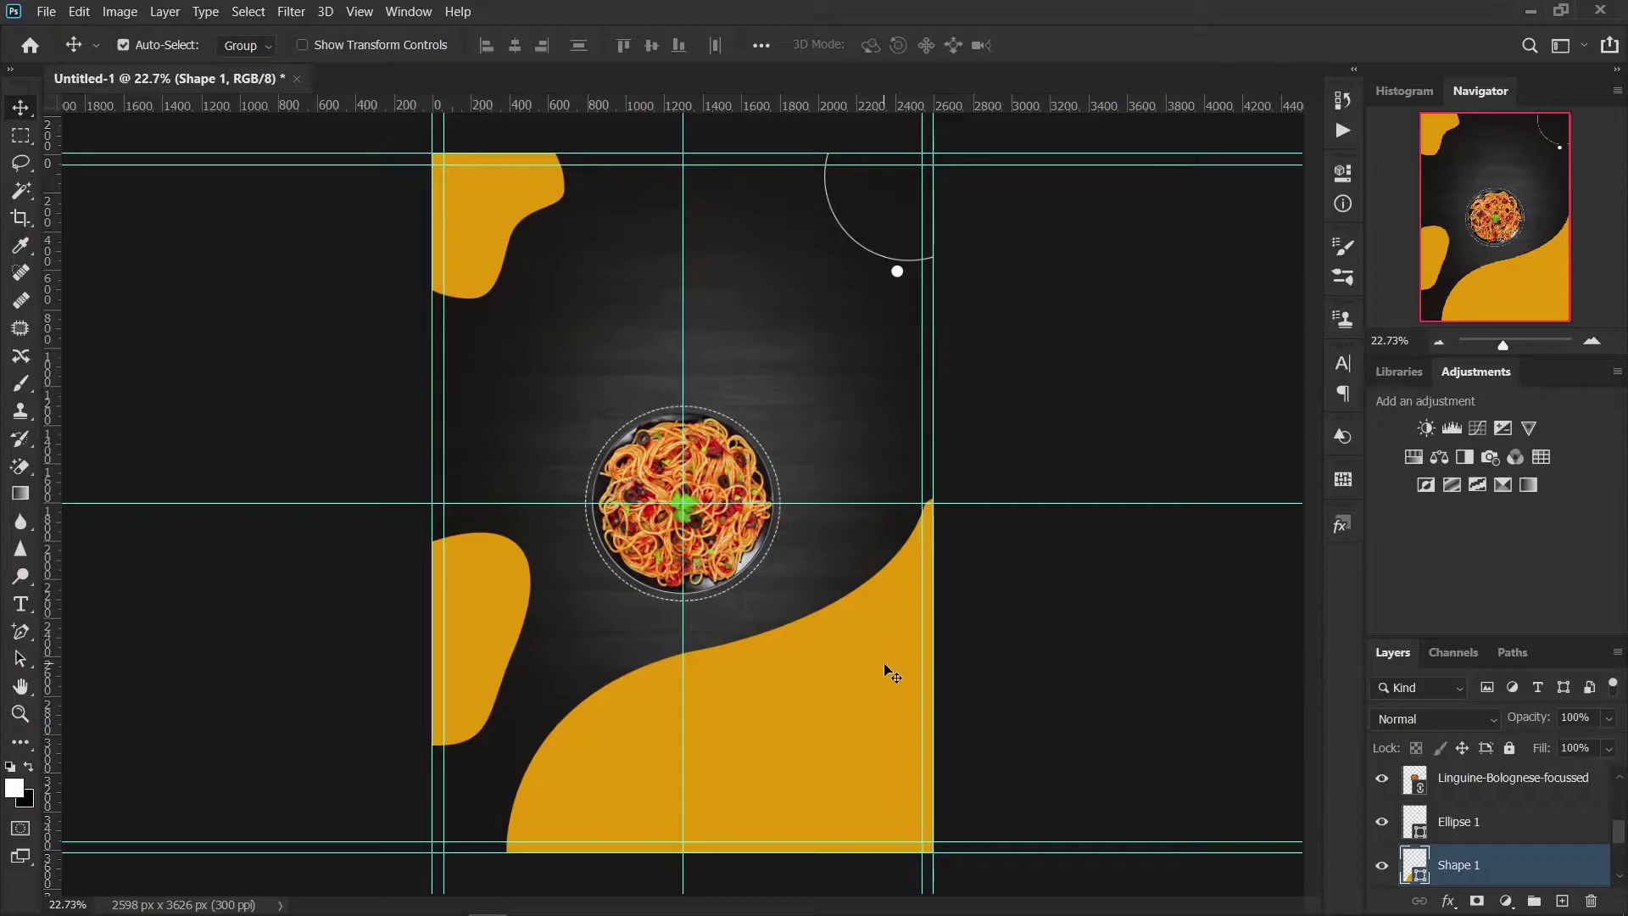
{"action": "scroll", "coordinate": [1521, 827], "scroll_direction": "up", "scroll_amount": 3}
Step: Duplicate the orange Shape 1 wave and nudge the copy upward
{"action": "scroll", "coordinate": [1546, 803], "scroll_direction": "up", "scroll_amount": 2}
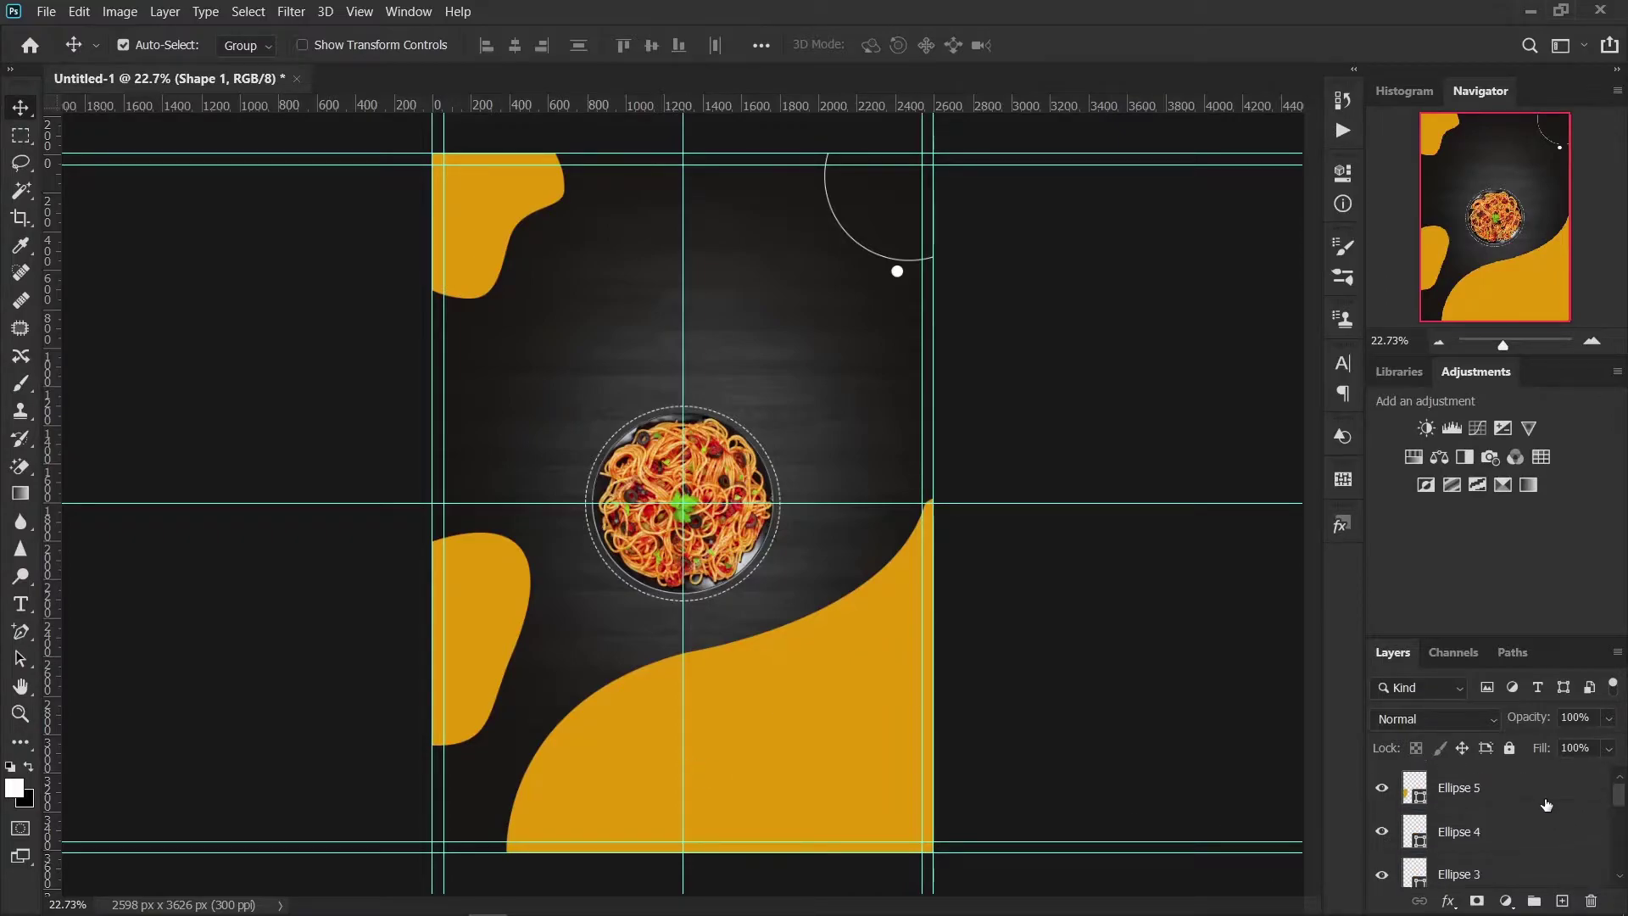
{"action": "left_click", "coordinate": [1546, 790]}
{"action": "left_click", "coordinate": [1563, 901]}
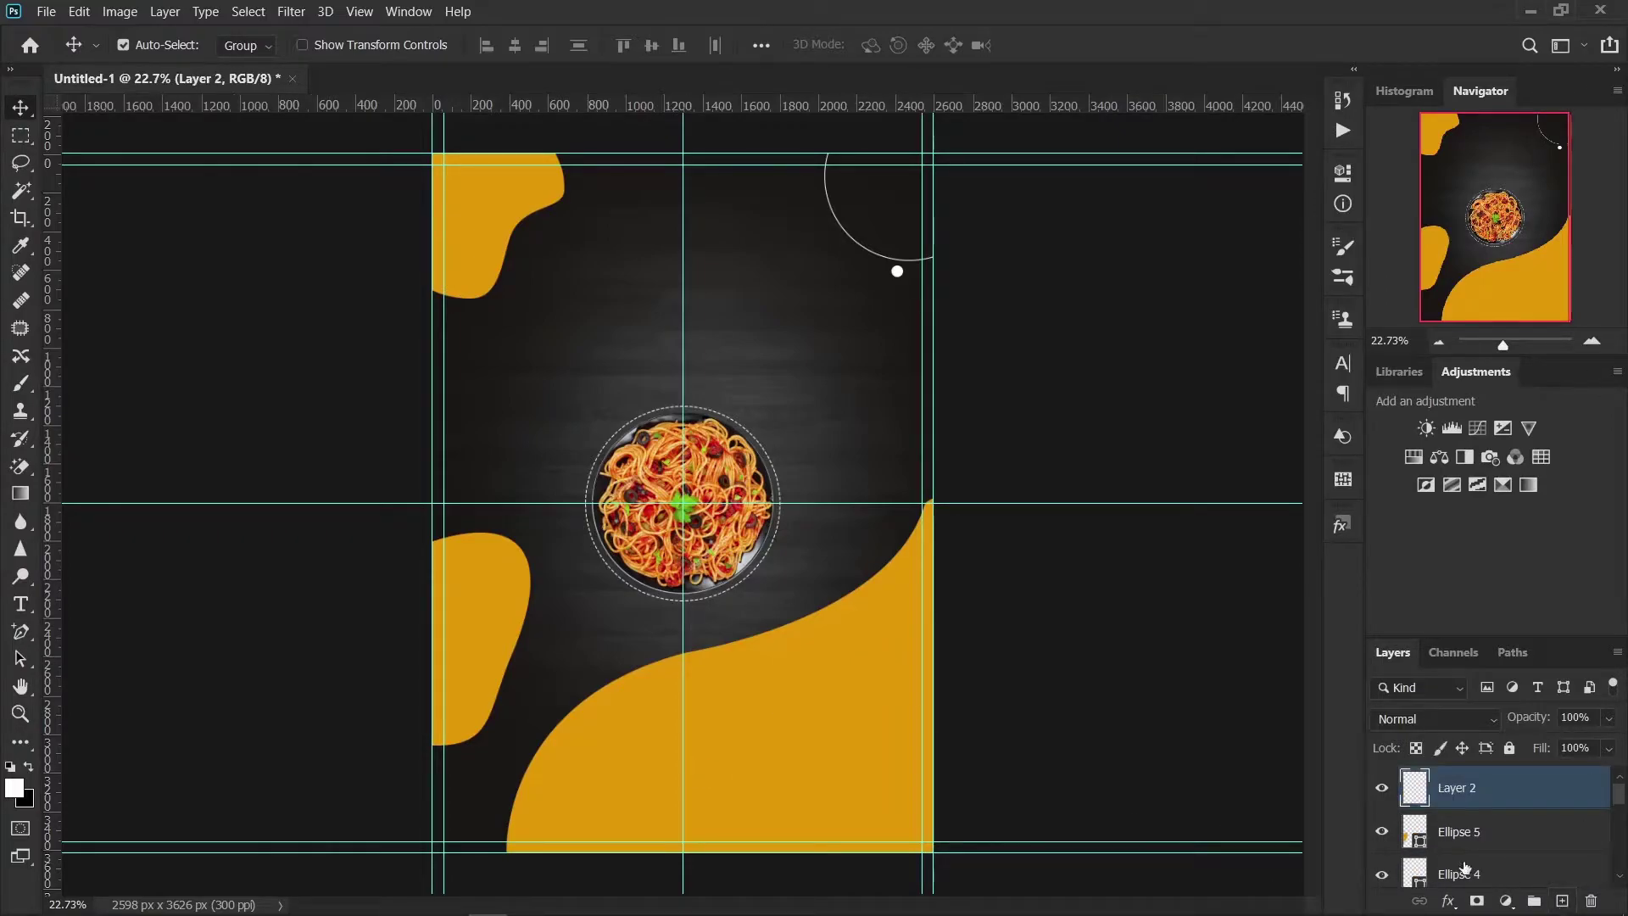
{"action": "left_click", "coordinate": [809, 711]}
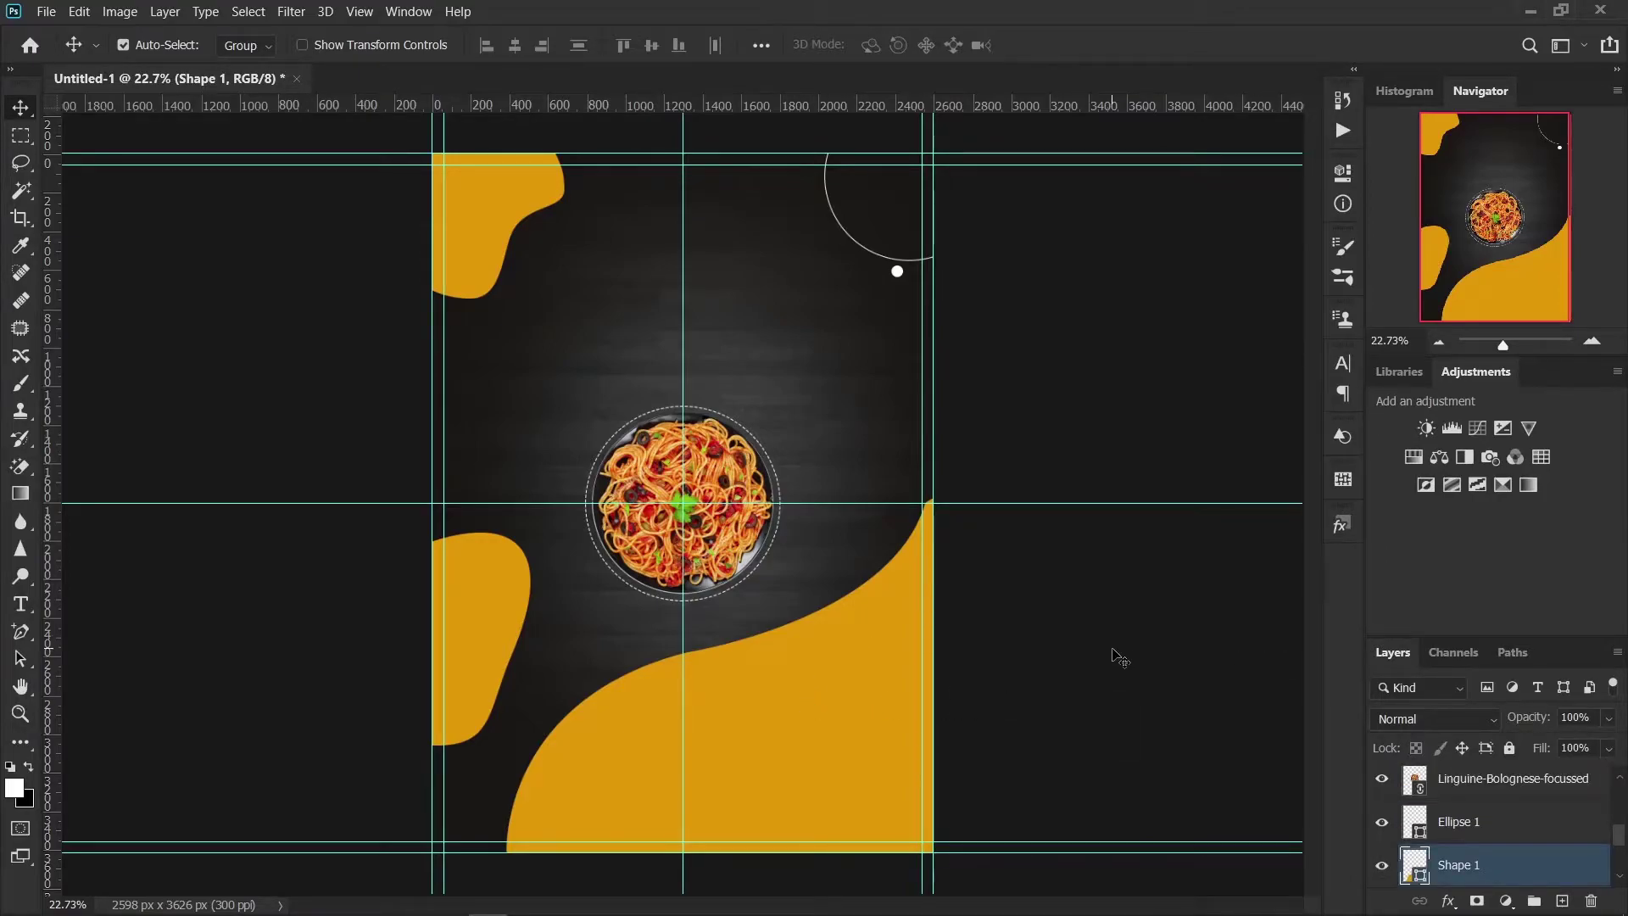
{"action": "key", "text": "ctrl+j"}
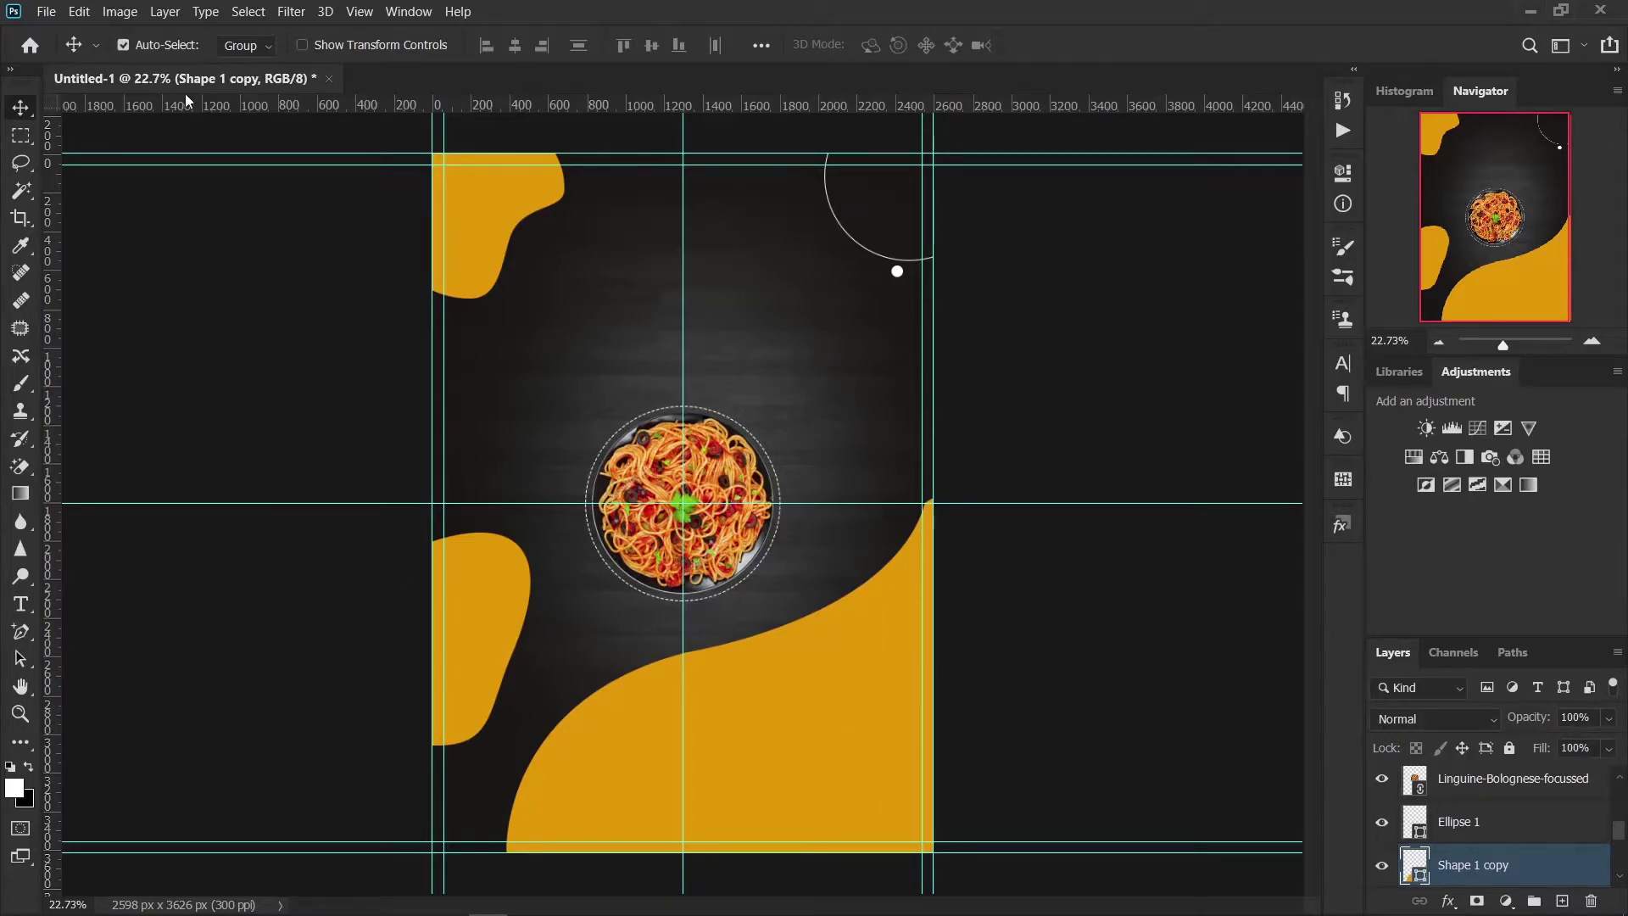
{"action": "left_click_drag", "start_coordinate": [792, 724], "coordinate": [791, 709]}
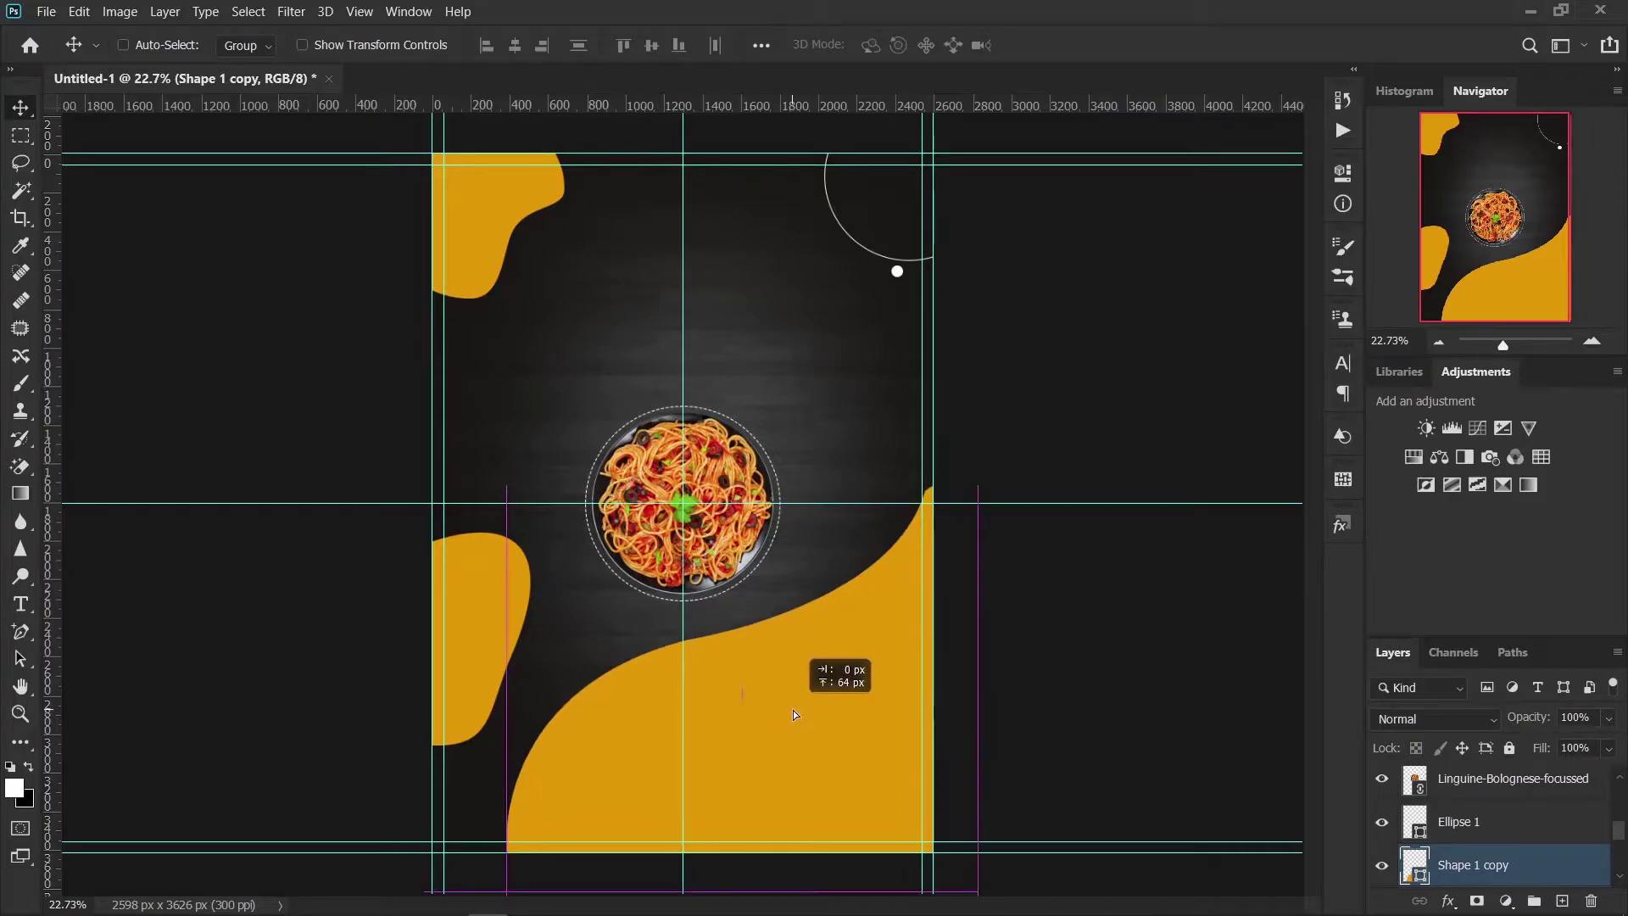
Step: Give the Shape 1 copy no fill and a white stroke
{"action": "right_click", "coordinate": [21, 632]}
{"action": "left_click", "coordinate": [68, 631]}
{"action": "left_click", "coordinate": [240, 45]}
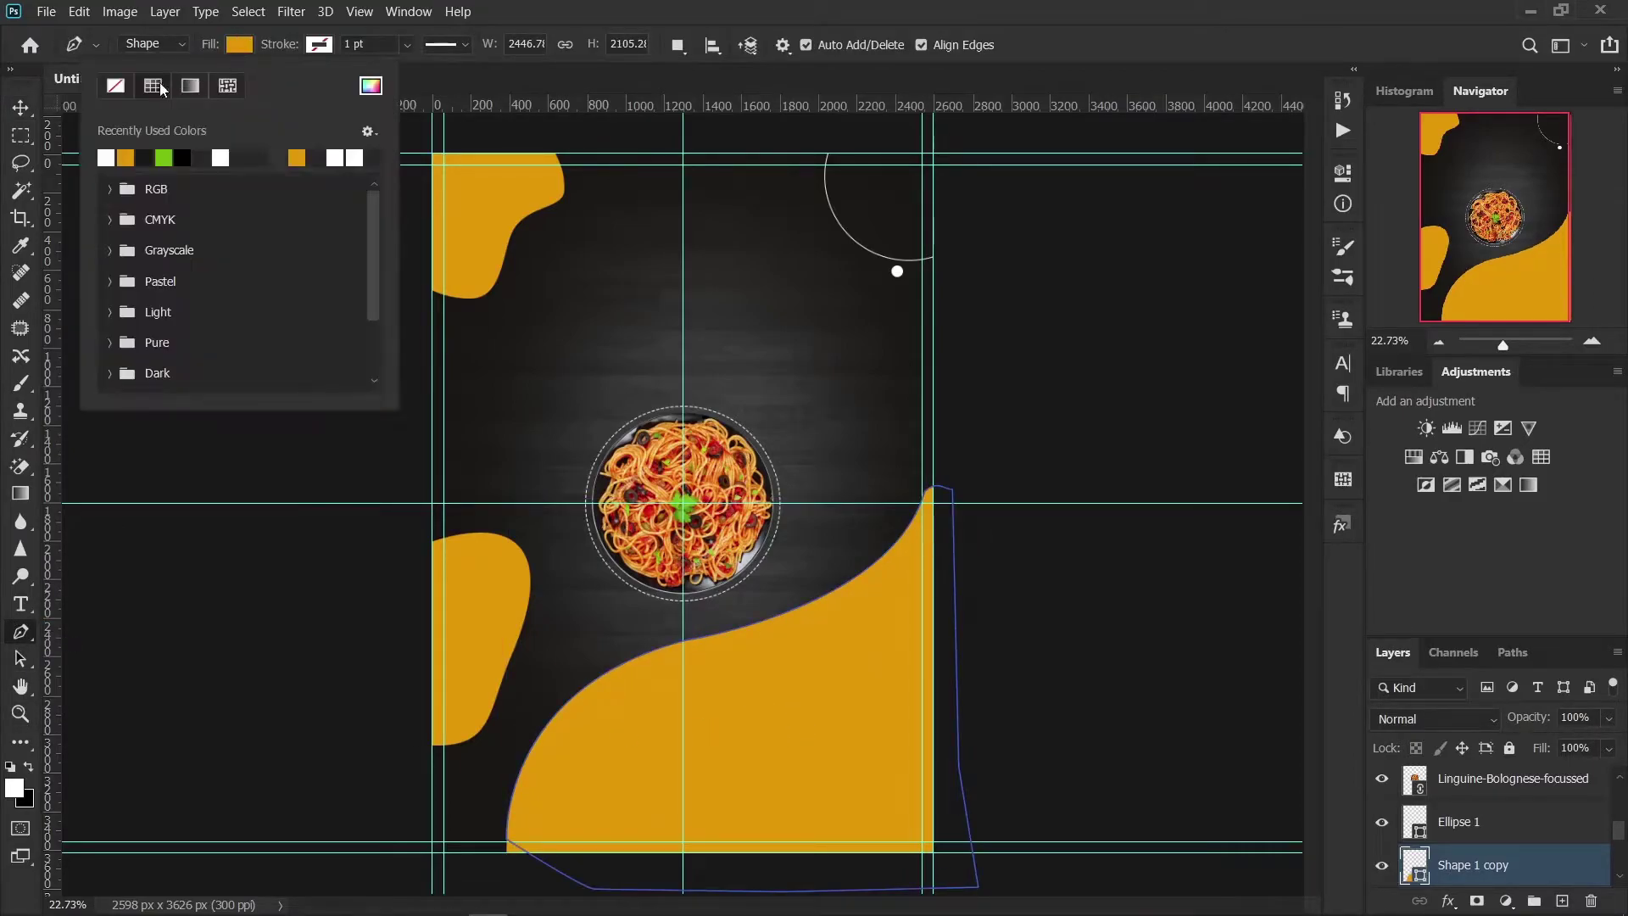
{"action": "left_click", "coordinate": [119, 86]}
{"action": "left_click", "coordinate": [322, 45]}
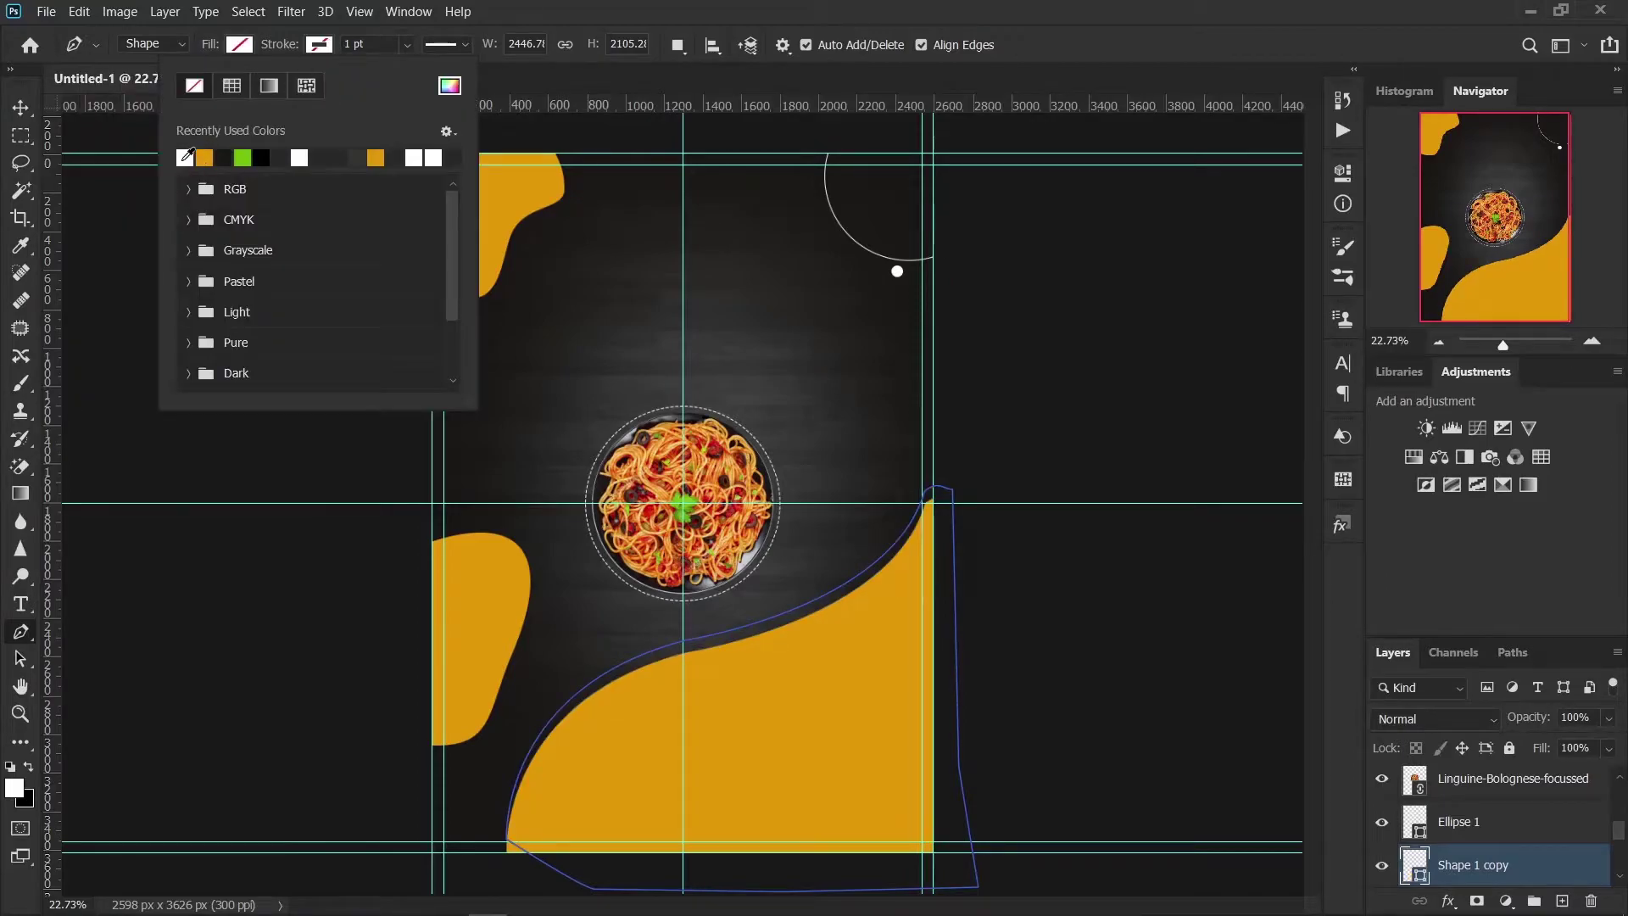
{"action": "left_click", "coordinate": [184, 158]}
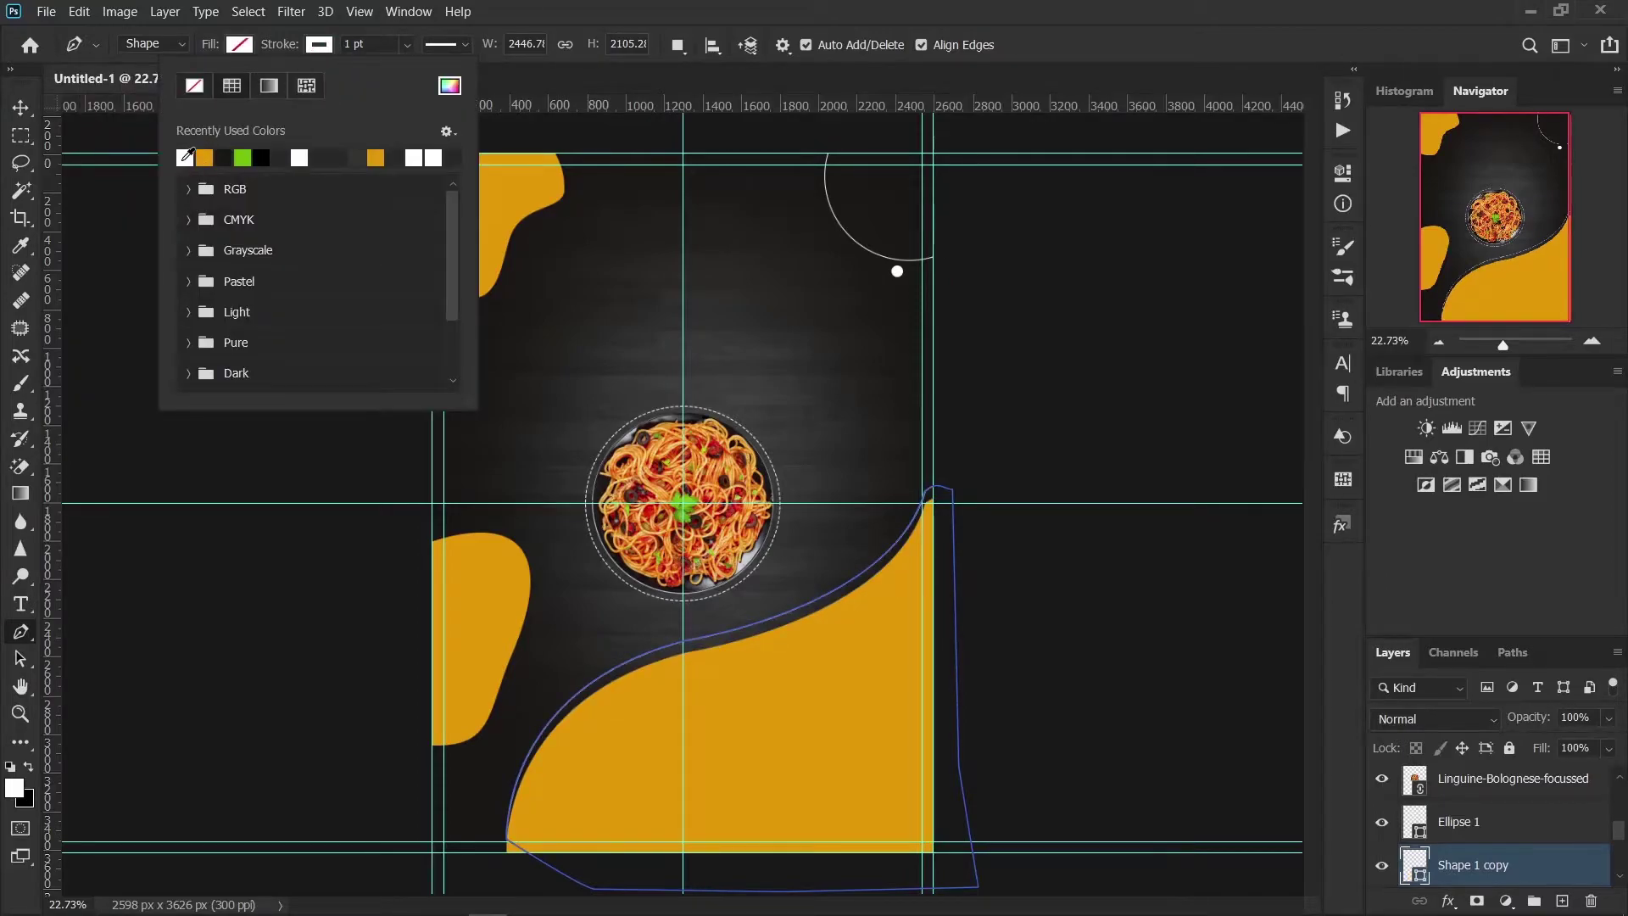
{"action": "left_click", "coordinate": [20, 108]}
Step: Drag the white Shape 1 copy outline to sit offset just above the orange wave's edge
{"action": "scroll", "coordinate": [763, 716], "scroll_direction": "up", "scroll_amount": 2}
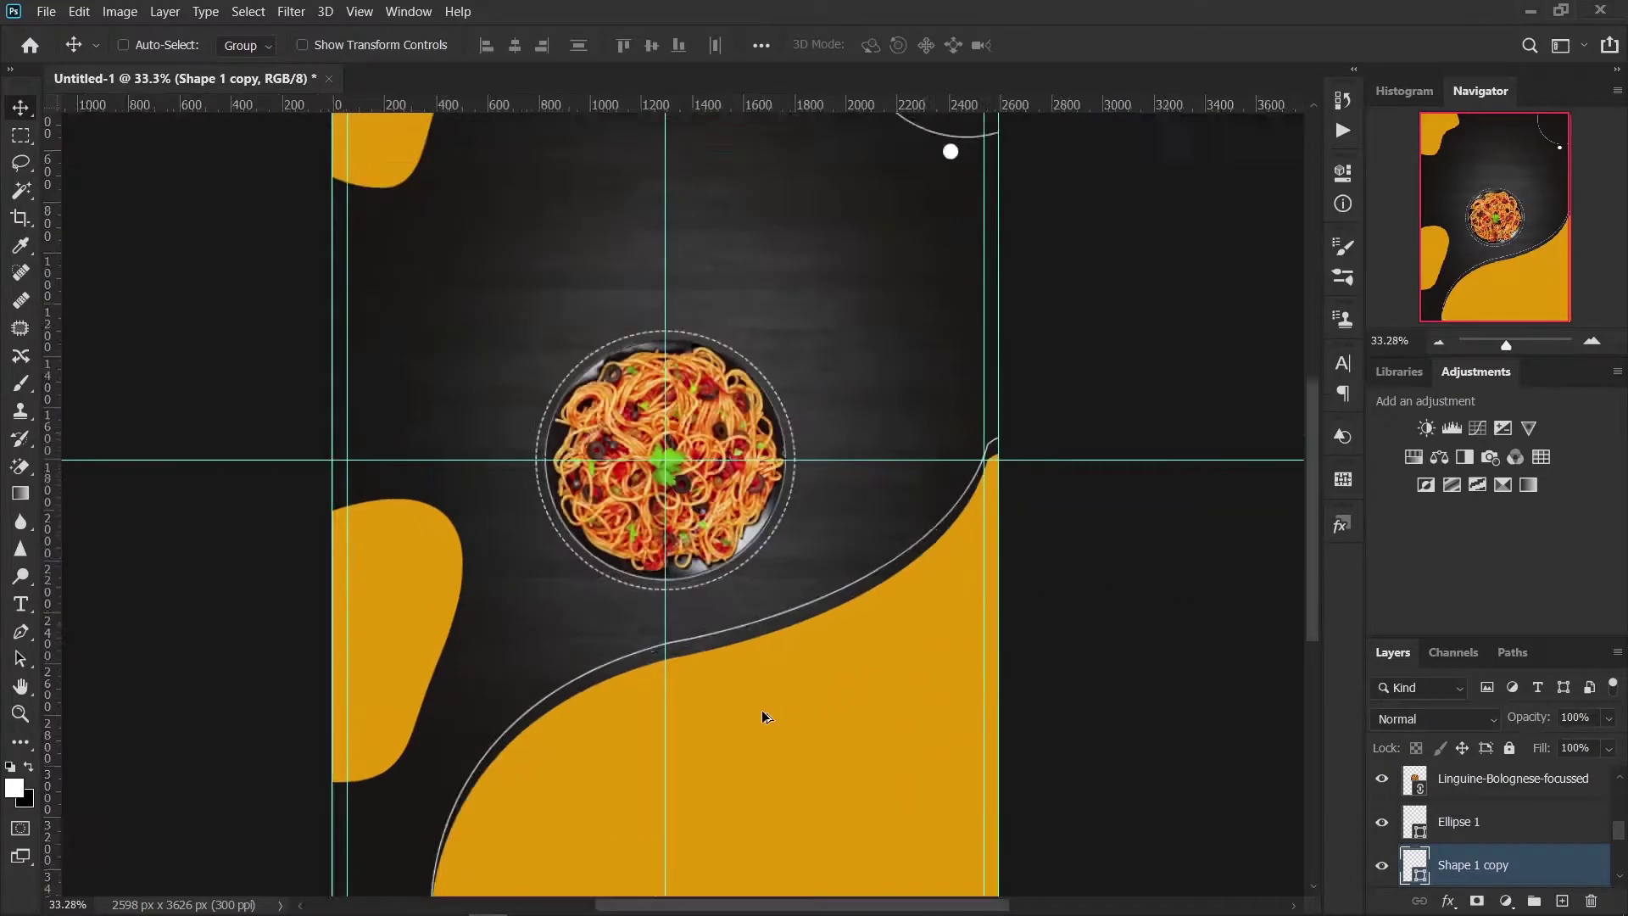
{"action": "scroll", "coordinate": [763, 715], "scroll_direction": "down", "scroll_amount": 3}
{"action": "scroll", "coordinate": [610, 736], "scroll_direction": "up", "scroll_amount": 2}
{"action": "scroll", "coordinate": [610, 736], "scroll_direction": "up", "scroll_amount": 1}
{"action": "scroll", "coordinate": [610, 736], "scroll_direction": "down", "scroll_amount": 1}
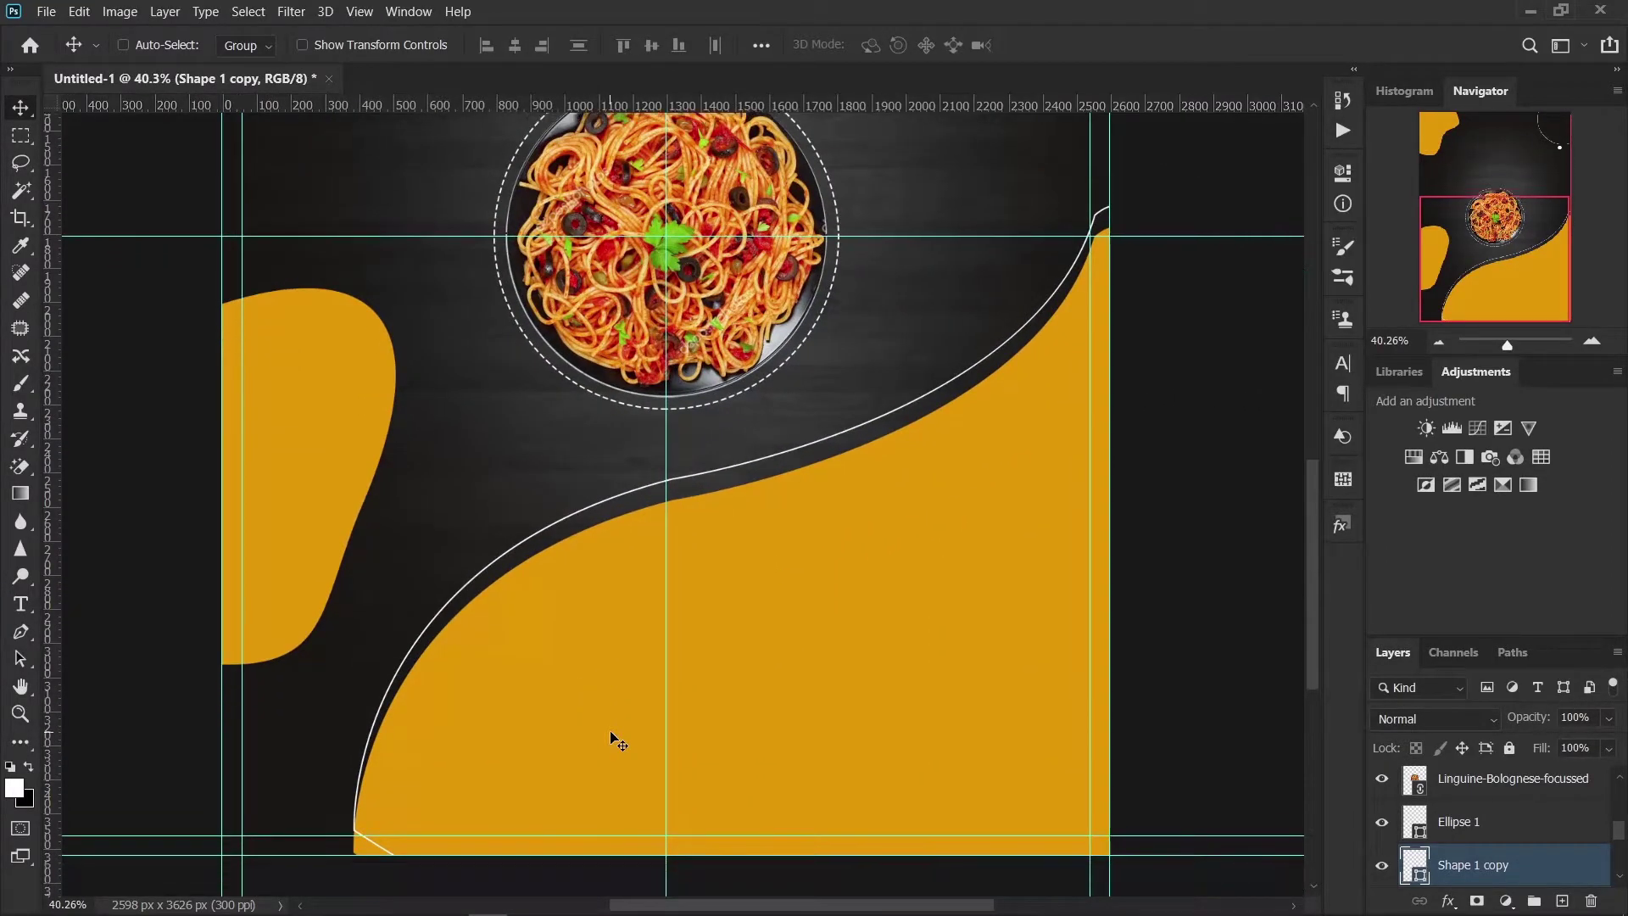
{"action": "left_click_drag", "start_coordinate": [603, 507], "coordinate": [586, 526]}
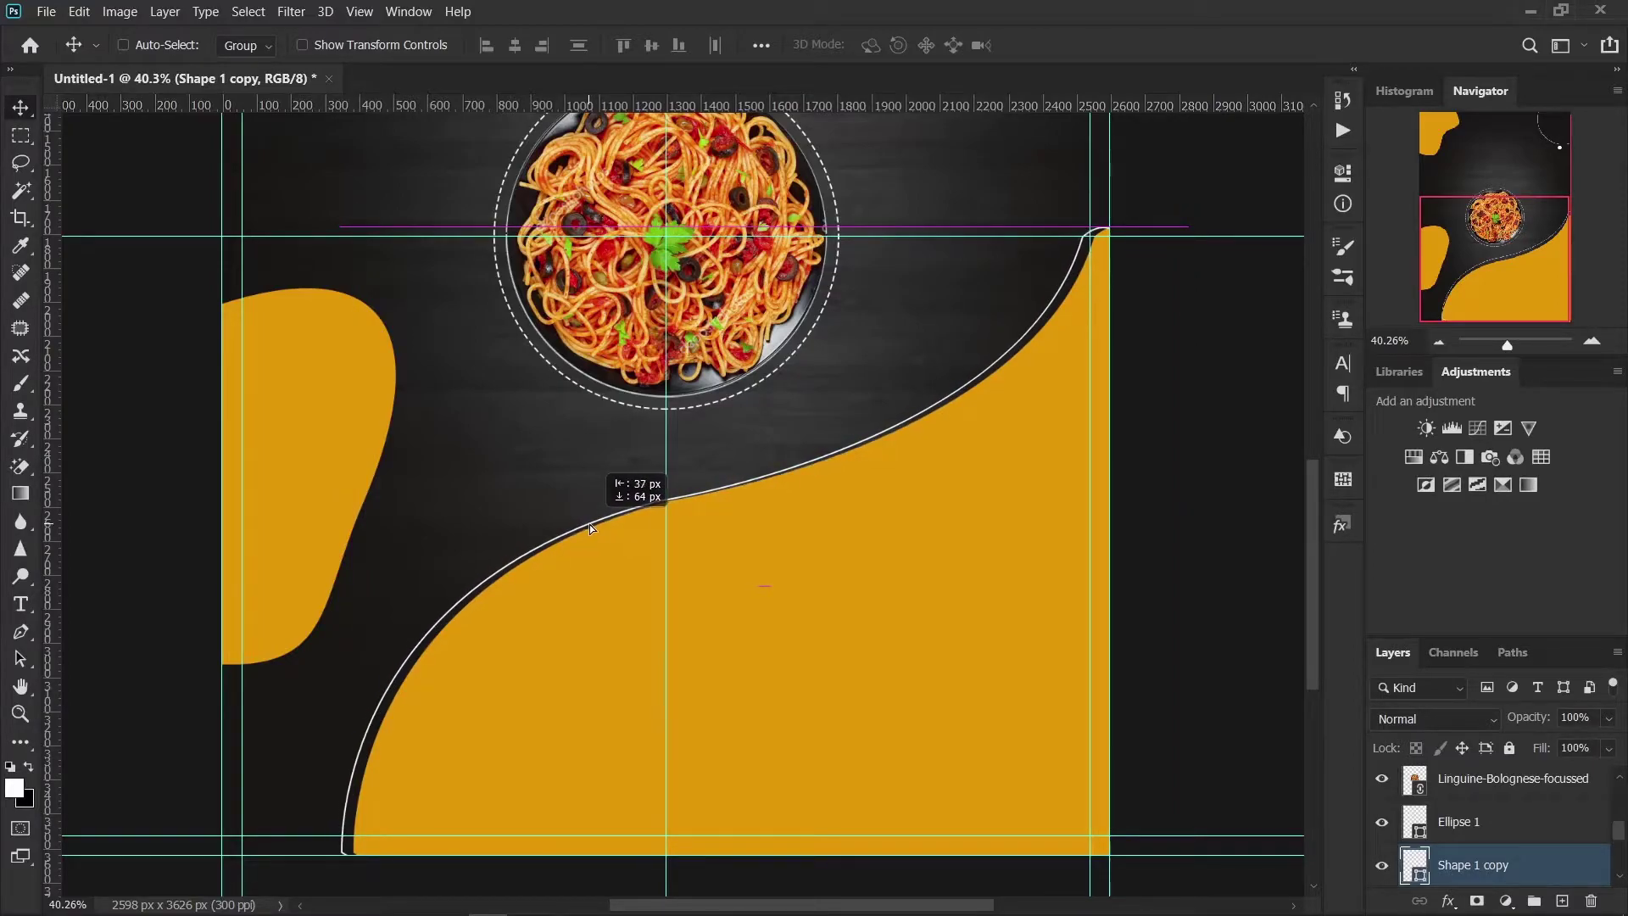
{"action": "left_click_drag", "start_coordinate": [587, 526], "coordinate": [588, 522]}
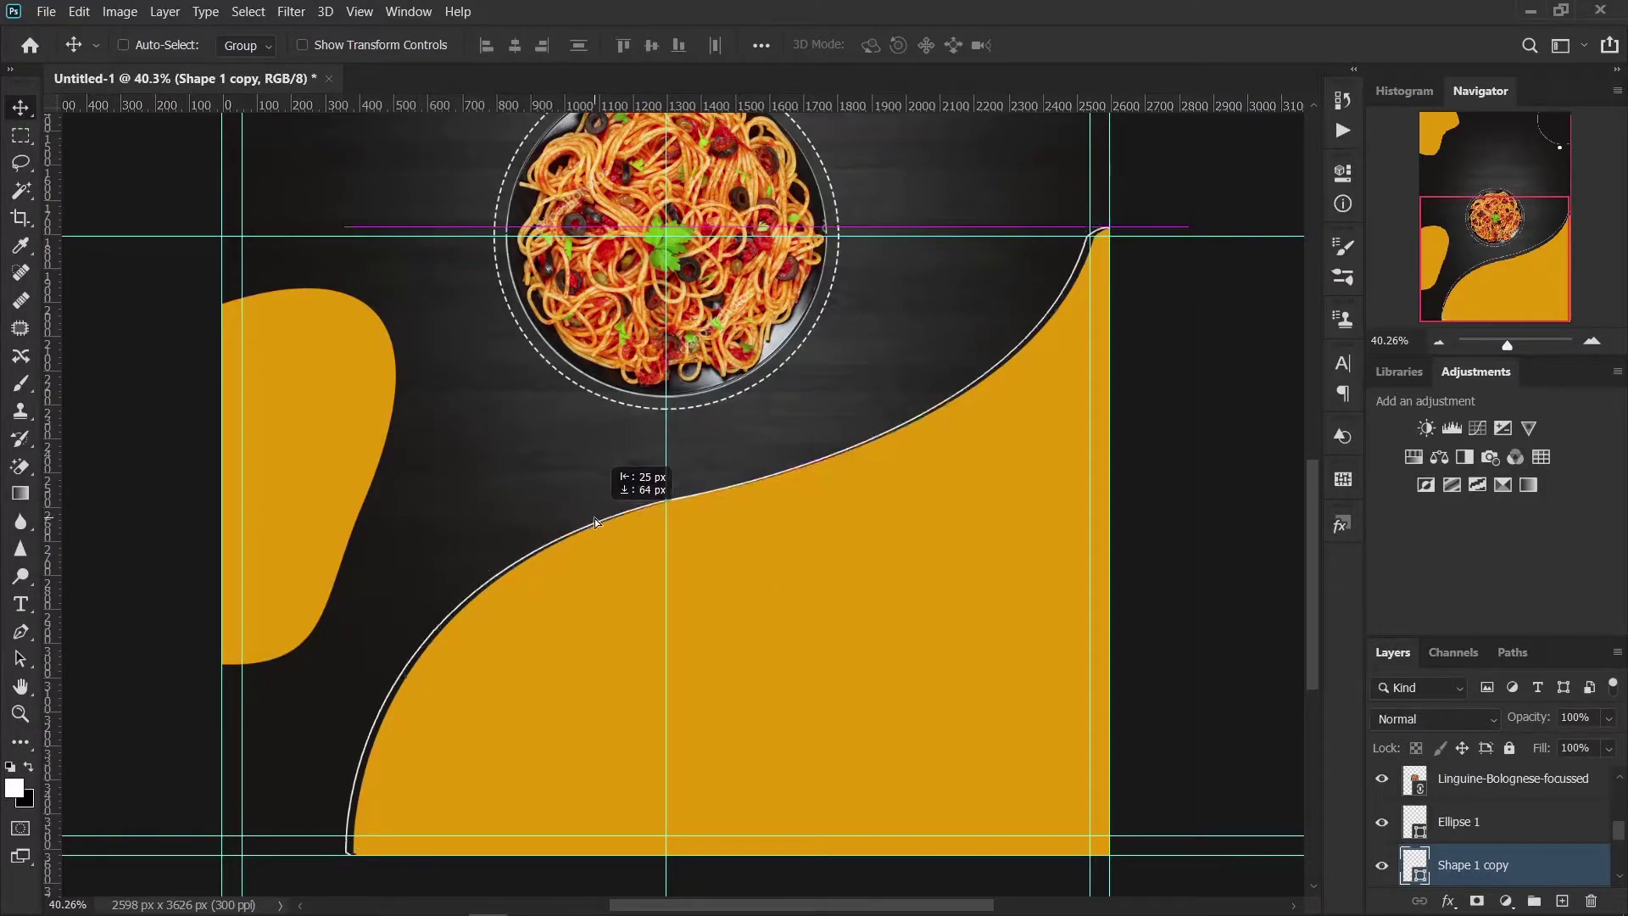
{"action": "left_click_drag", "start_coordinate": [591, 517], "coordinate": [585, 514]}
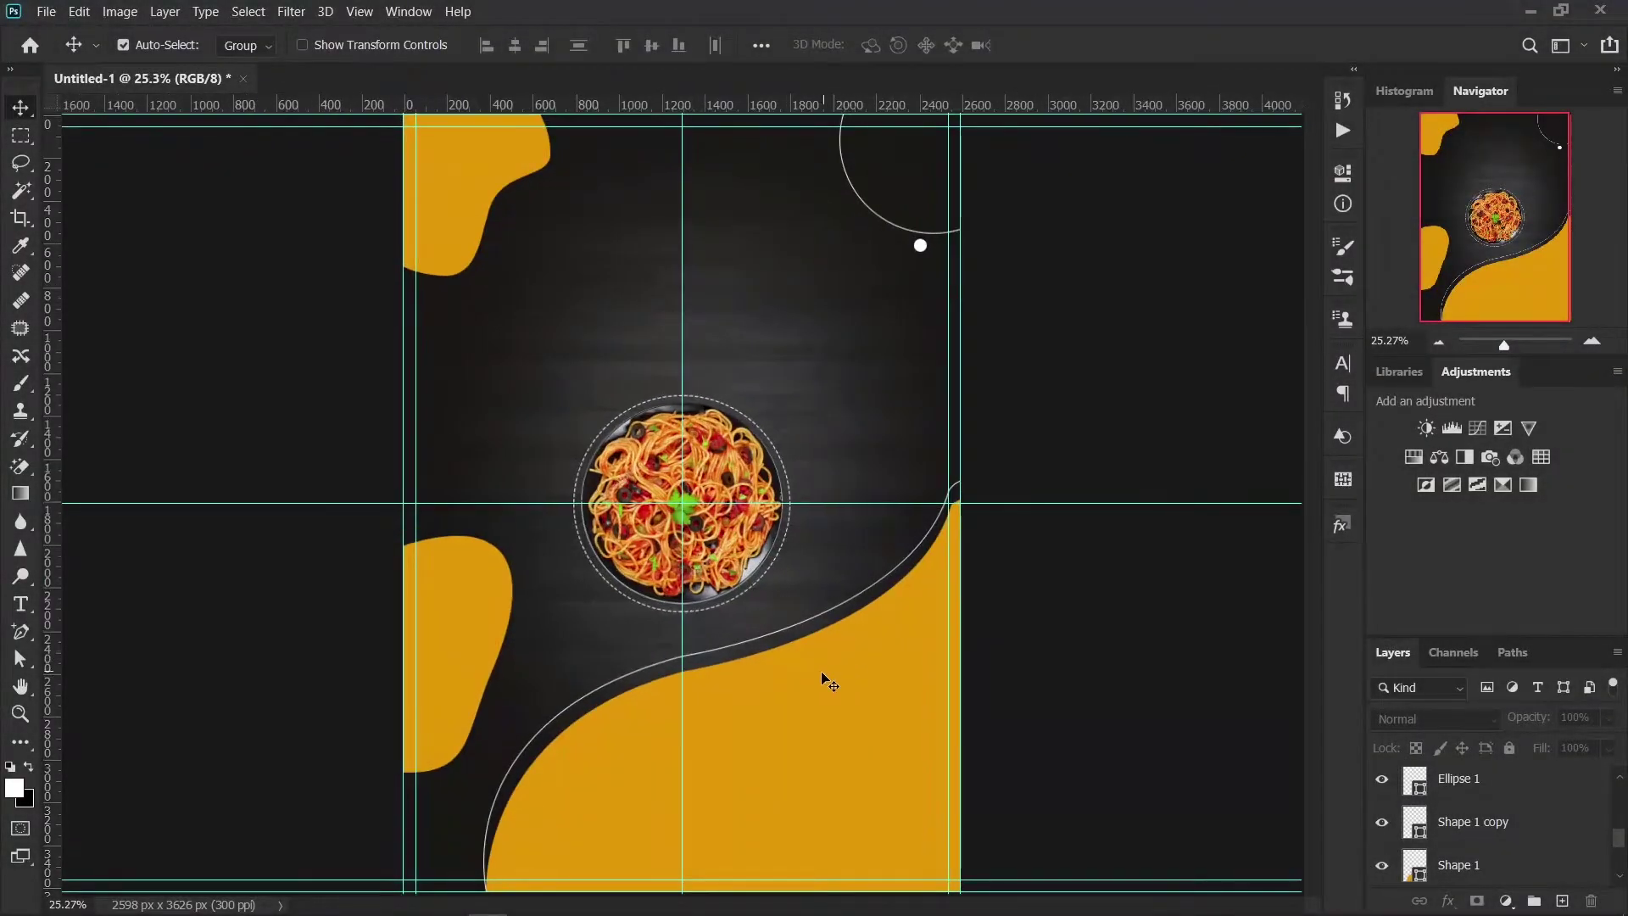
{"action": "scroll", "coordinate": [807, 677], "scroll_direction": "up", "scroll_amount": 1}
{"action": "scroll", "coordinate": [807, 676], "scroll_direction": "up", "scroll_amount": 1}
{"action": "scroll", "coordinate": [808, 679], "scroll_direction": "up", "scroll_amount": 1}
Step: Try a drop shadow on the orange wave, then cancel that first attempt
{"action": "scroll", "coordinate": [807, 685], "scroll_direction": "up", "scroll_amount": 1}
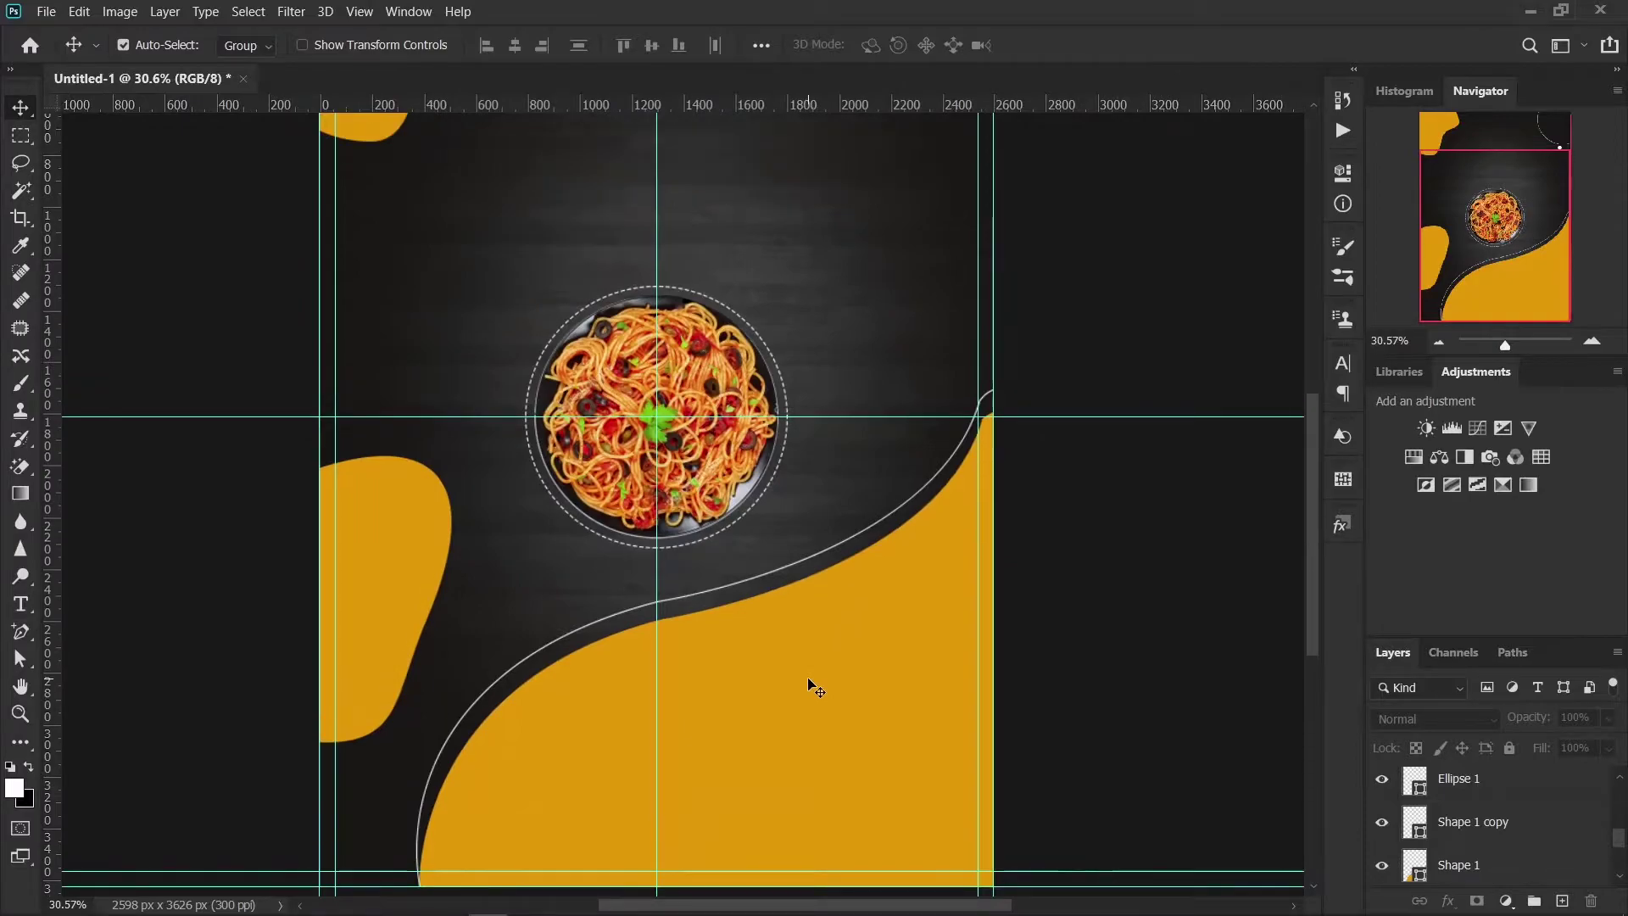
{"action": "left_click", "coordinate": [810, 685]}
{"action": "left_click", "coordinate": [1382, 866]}
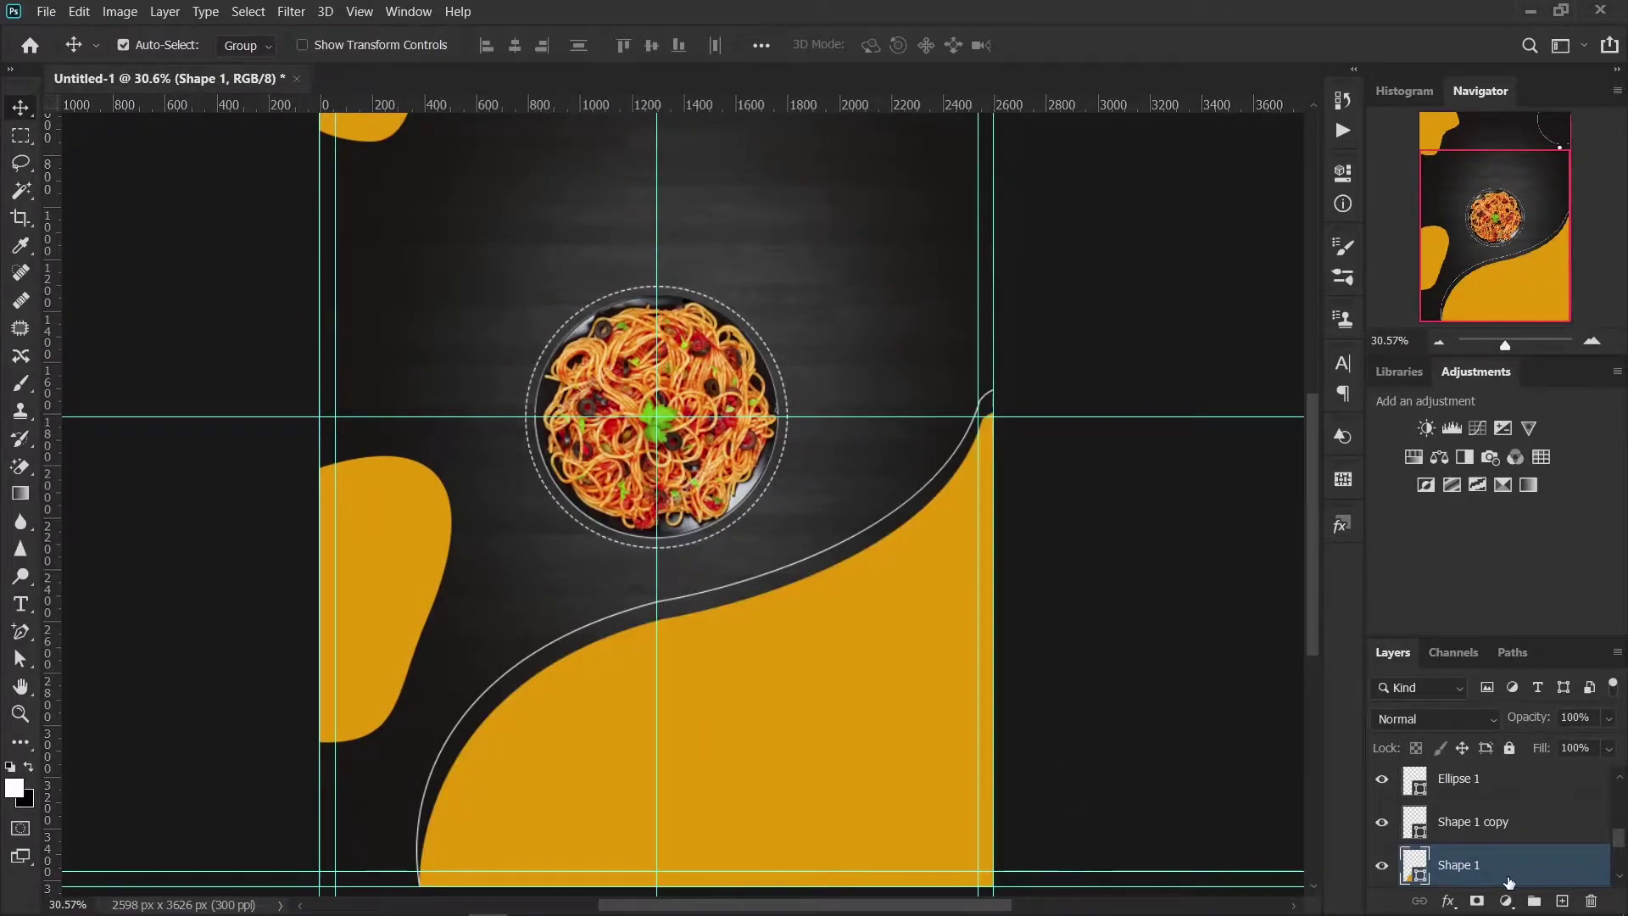
{"action": "left_click", "coordinate": [1449, 902]}
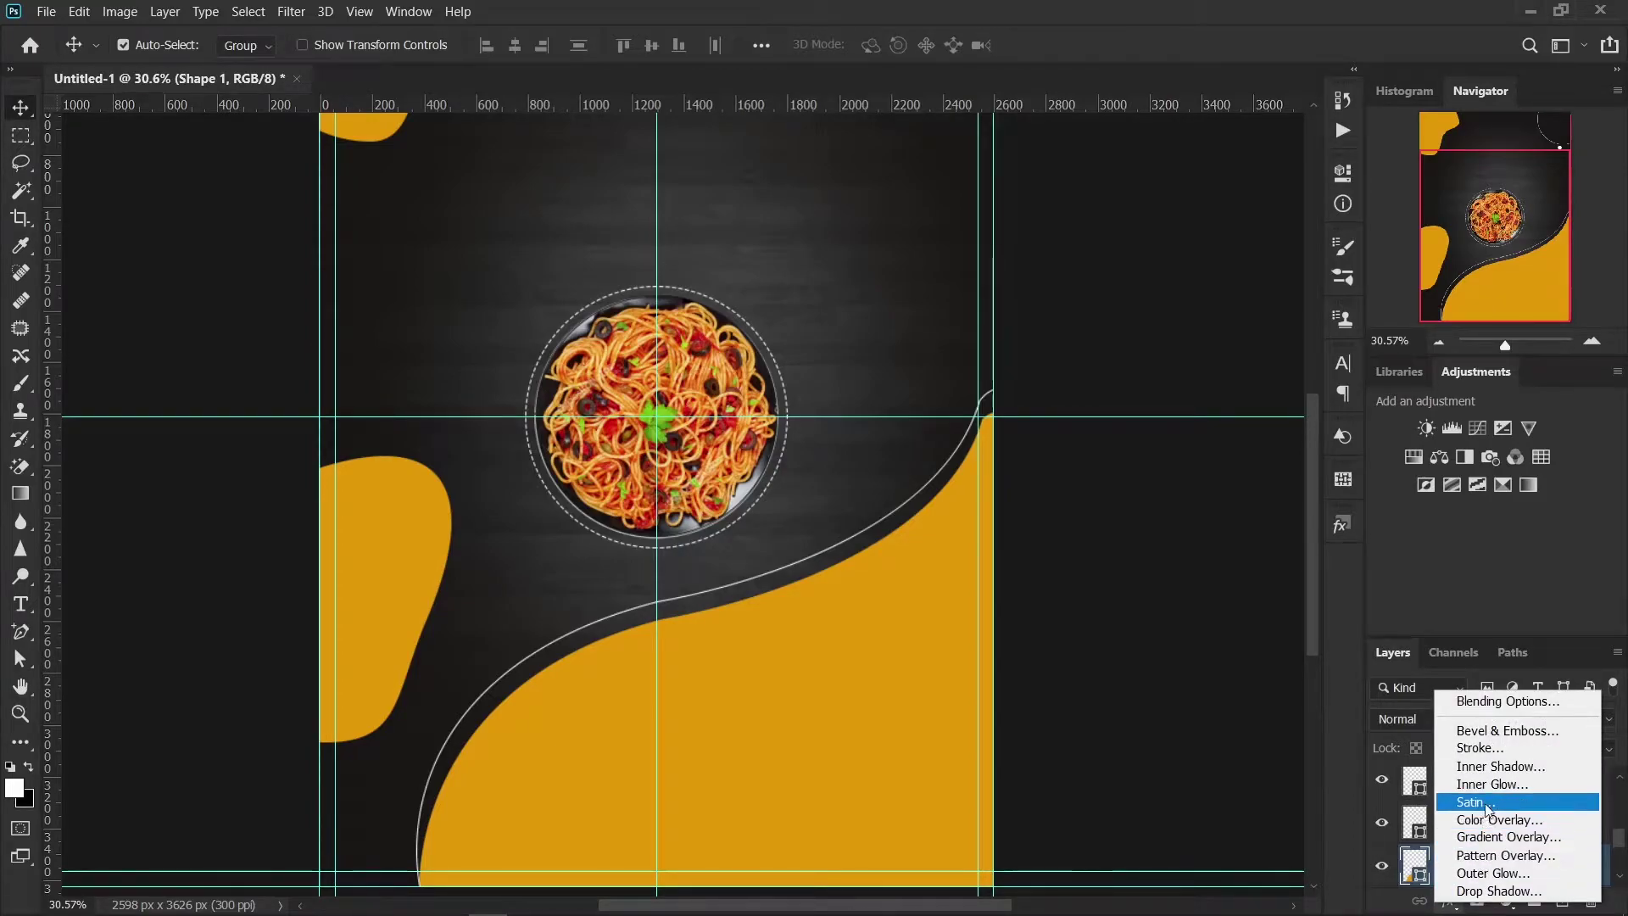
{"action": "left_click", "coordinate": [1477, 892]}
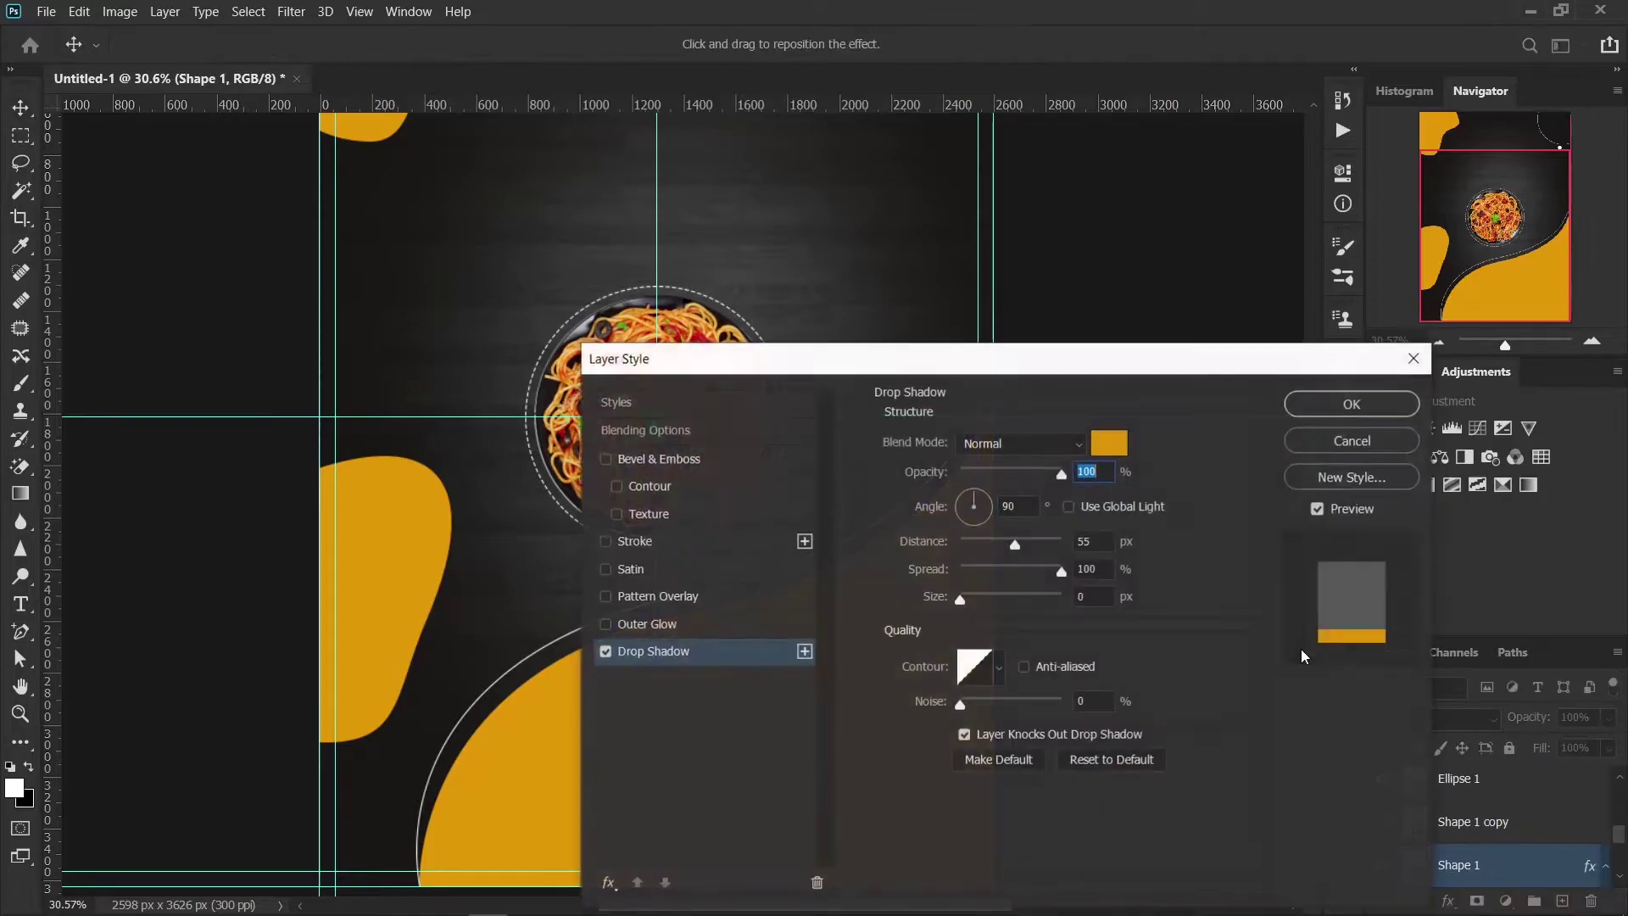
{"action": "left_click_drag", "start_coordinate": [1066, 361], "coordinate": [1457, 257]}
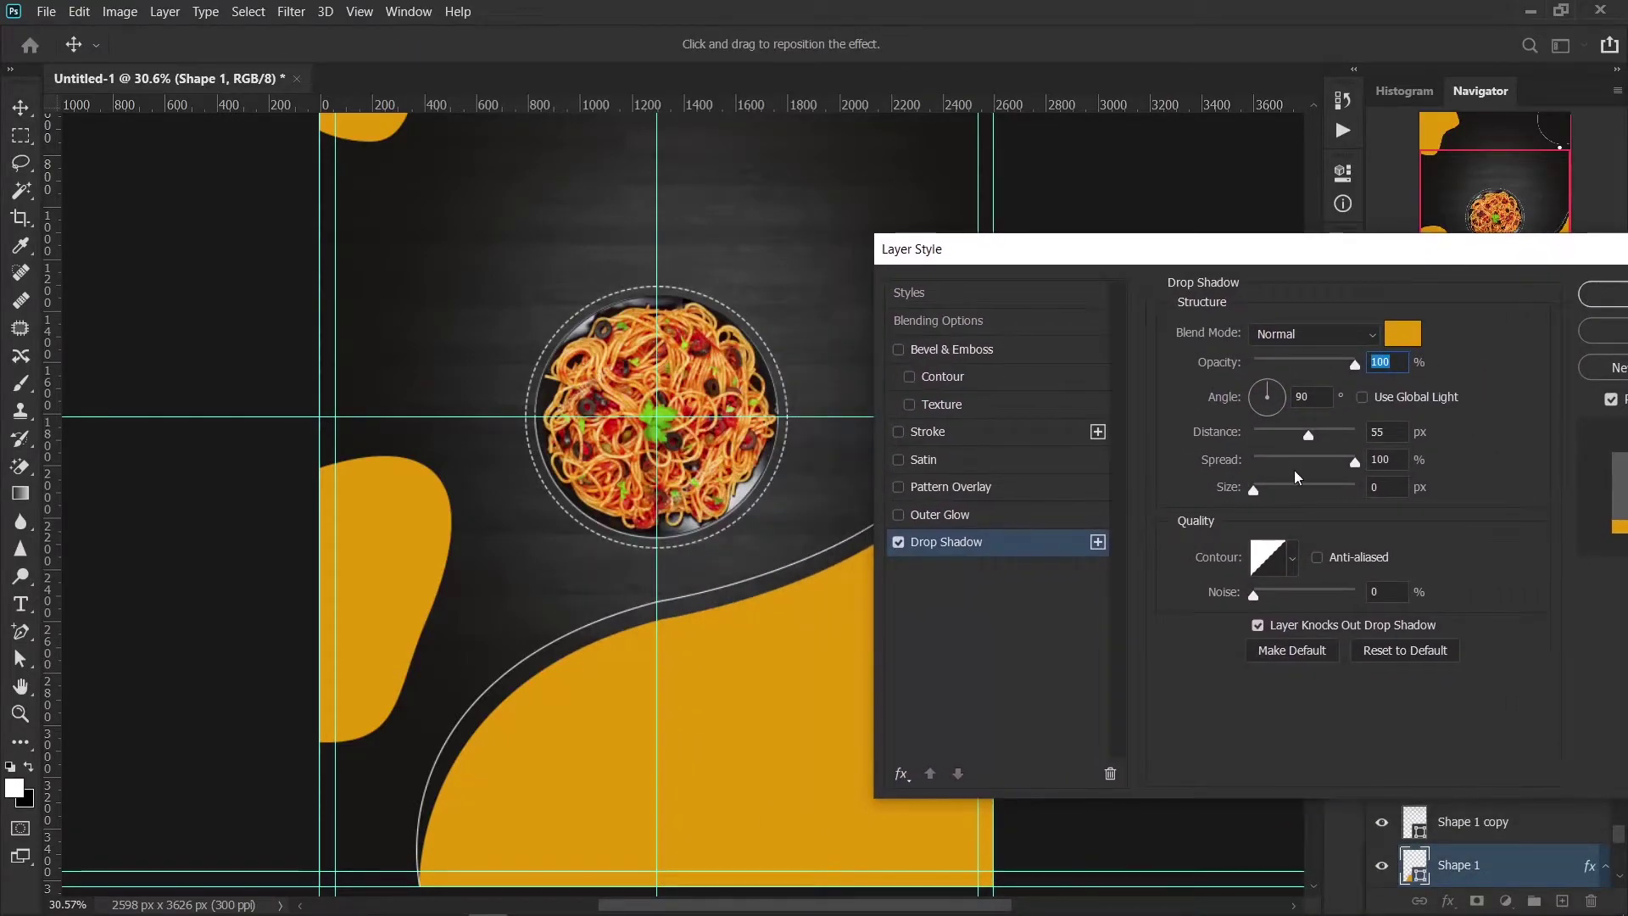
{"action": "mouse_move", "coordinate": [1254, 489]}
{"action": "left_mouse_down"}
{"action": "mouse_move", "coordinate": [1323, 492]}
{"action": "mouse_move", "coordinate": [1273, 491]}
{"action": "left_mouse_up"}
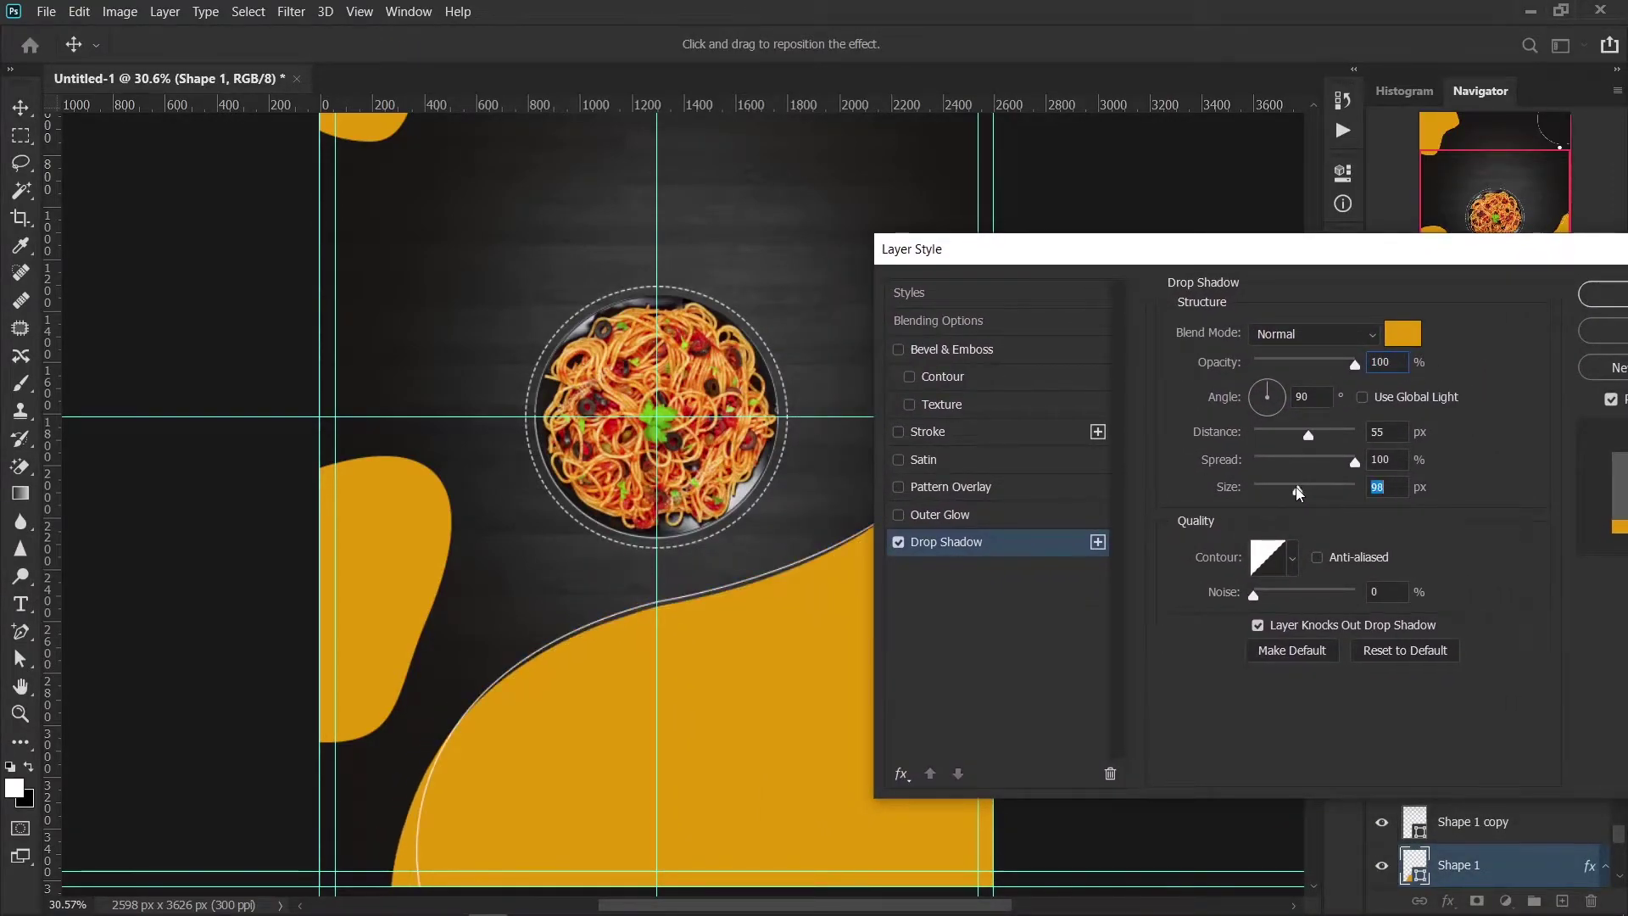
{"action": "left_click", "coordinate": [1610, 344]}
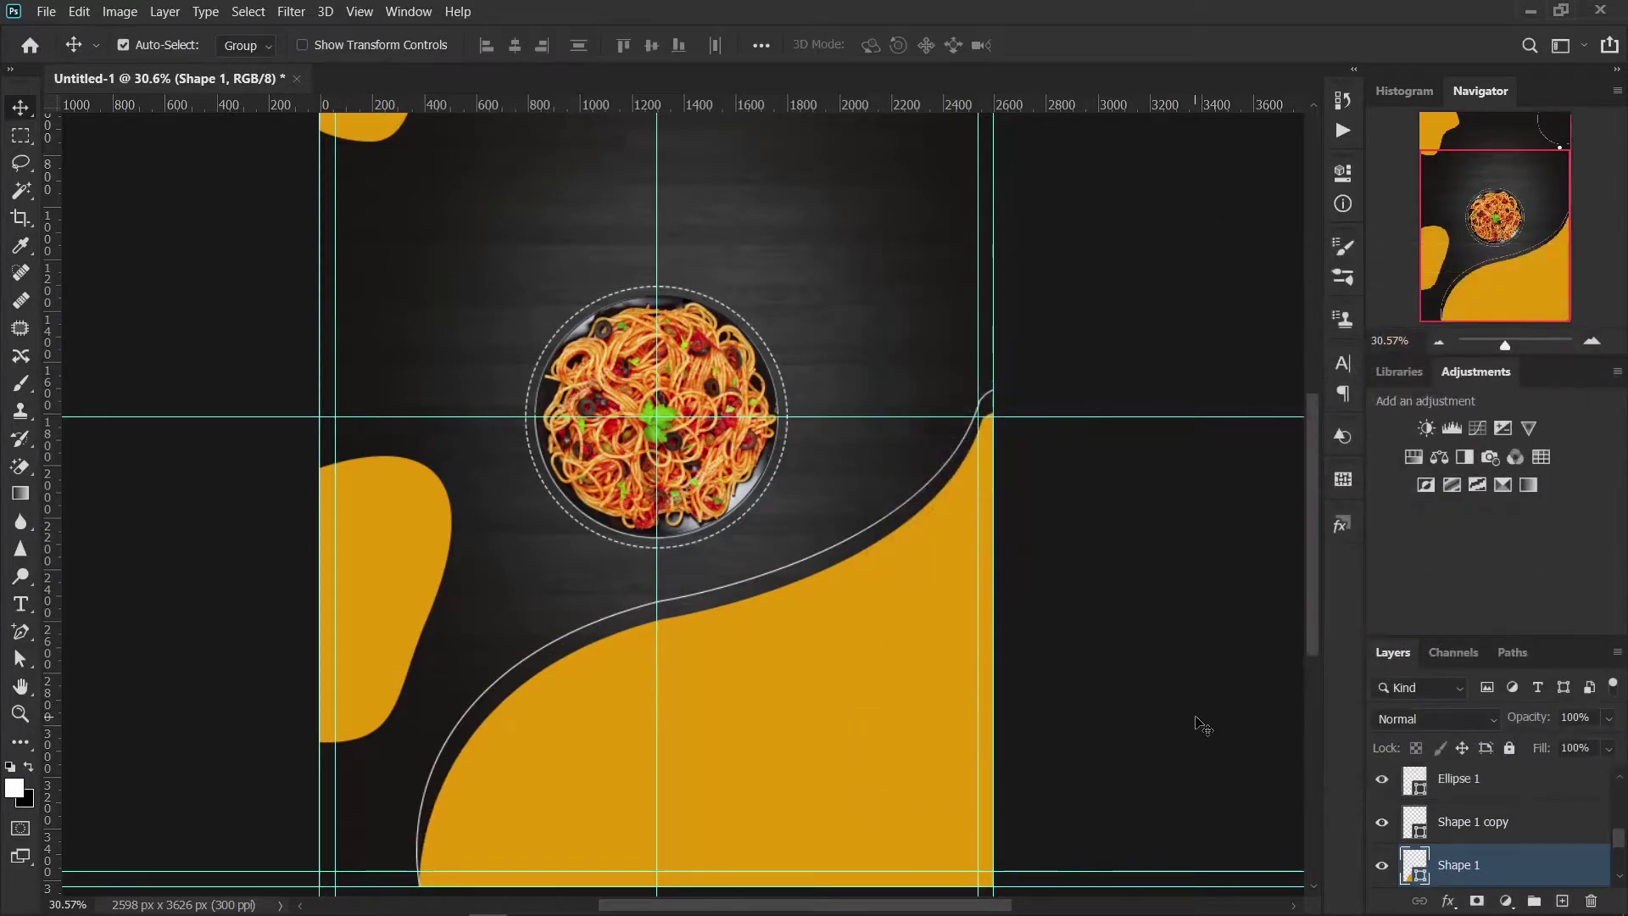
{"action": "scroll", "coordinate": [1479, 847], "scroll_direction": "down", "scroll_amount": 1}
{"action": "scroll", "coordinate": [1476, 826], "scroll_direction": "down", "scroll_amount": 1}
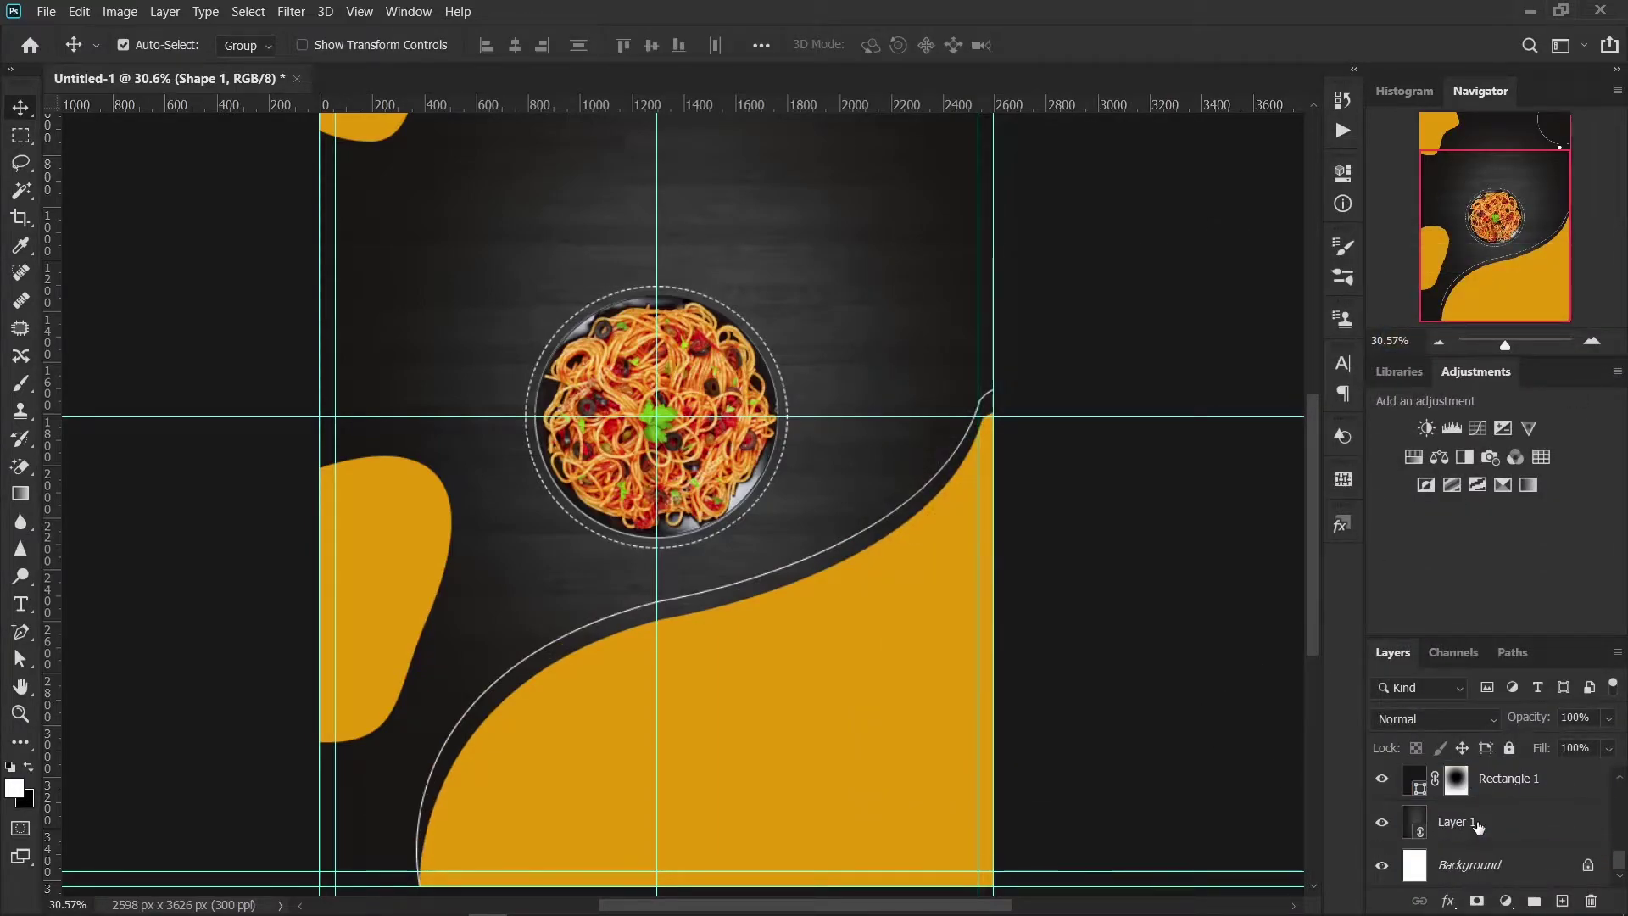
{"action": "key", "text": "ctrl+j"}
Step: Add a Shape 1 drop shadow in the sampled dark background colour, distance 0, spread 100%, size 120 px
{"action": "left_click", "coordinate": [1456, 835]}
{"action": "left_click", "coordinate": [1444, 901]}
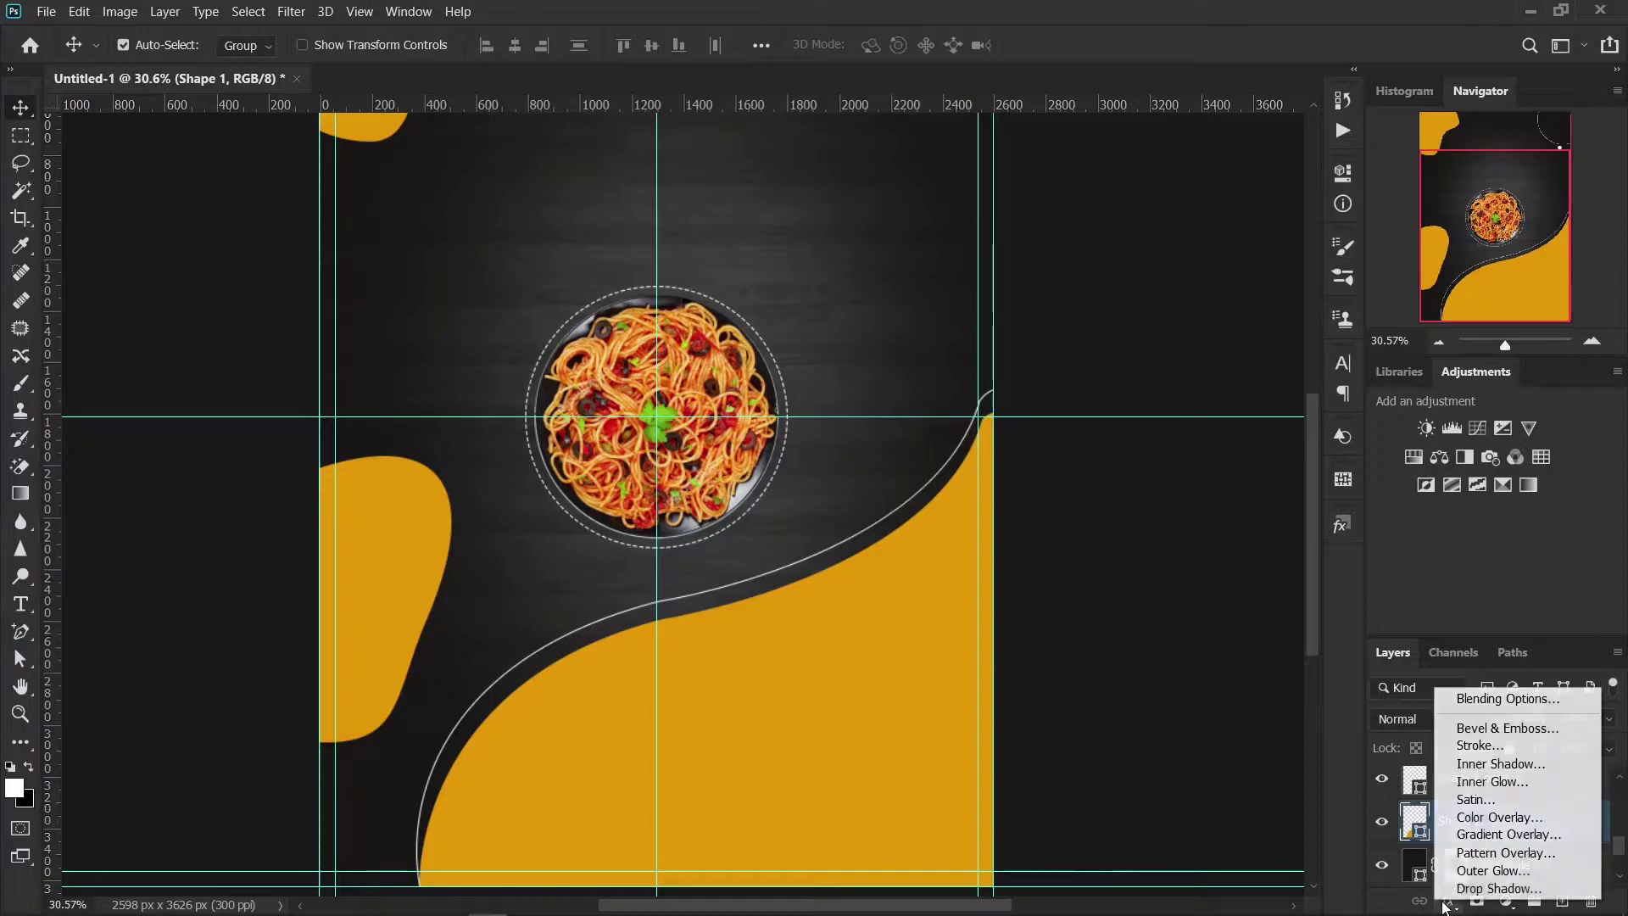
{"action": "left_click", "coordinate": [1294, 335]}
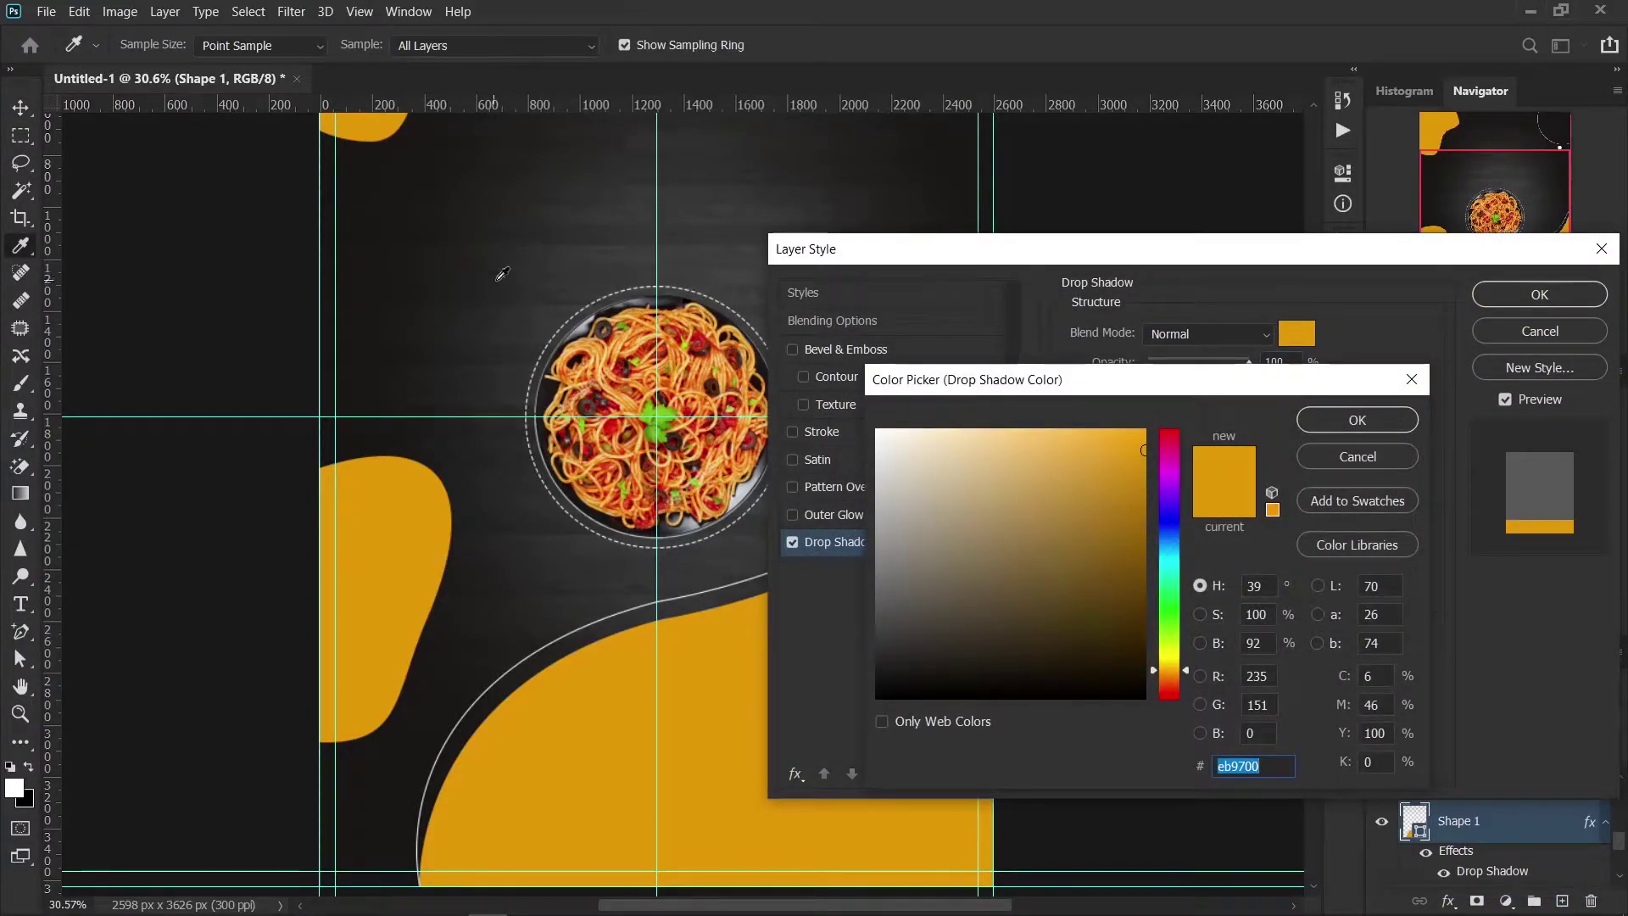
{"action": "left_click", "coordinate": [401, 230]}
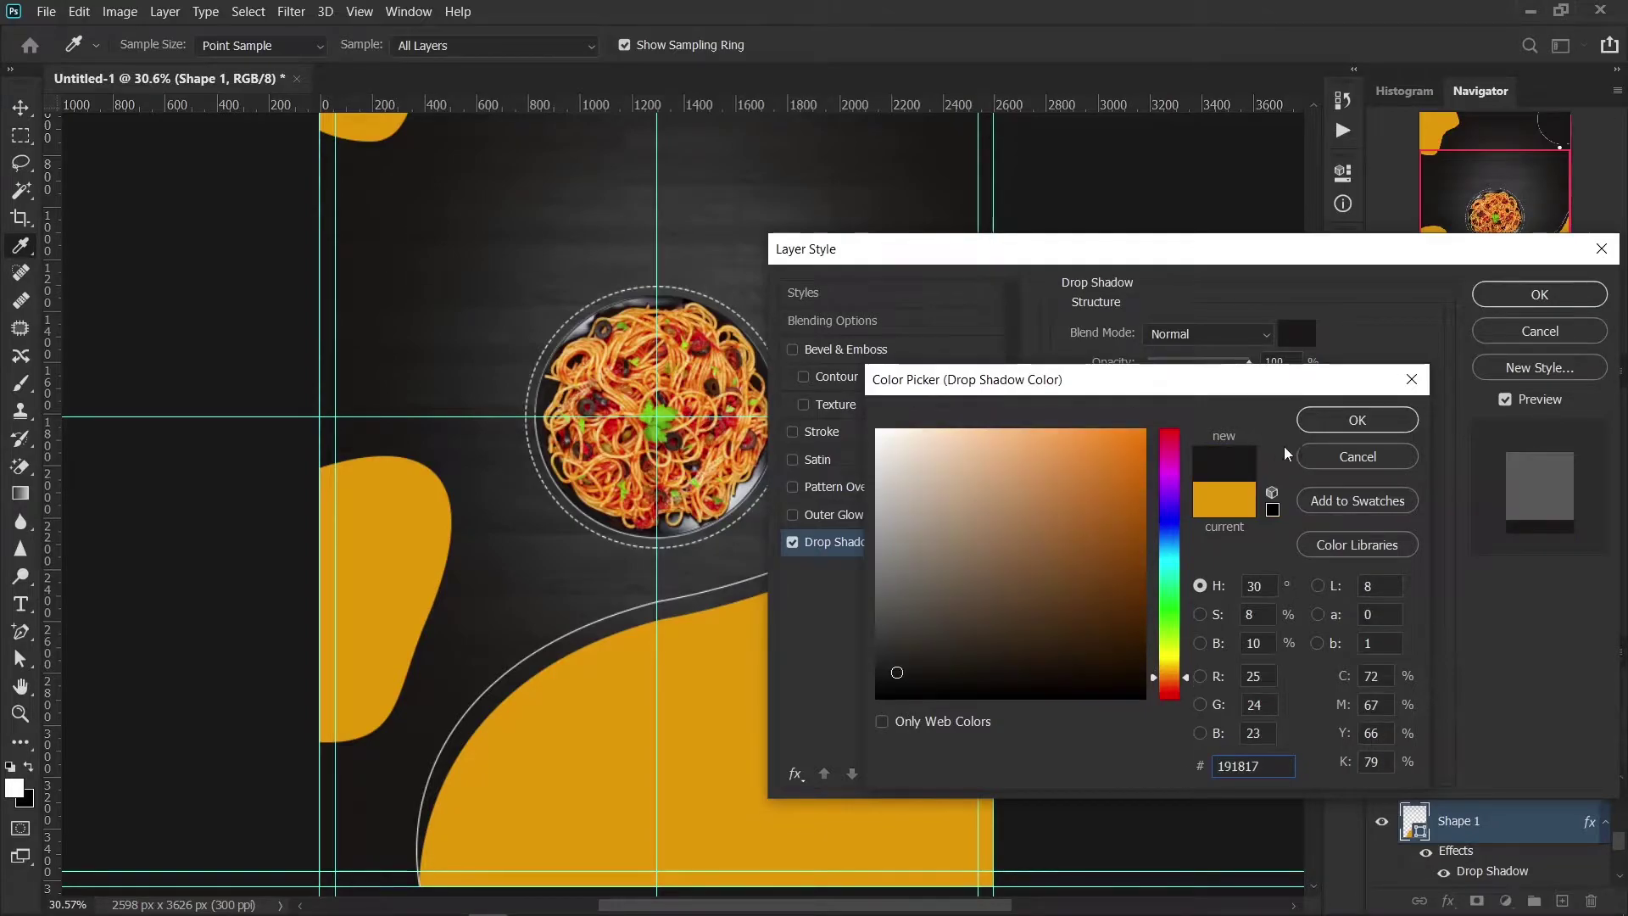
{"action": "left_click", "coordinate": [1336, 424]}
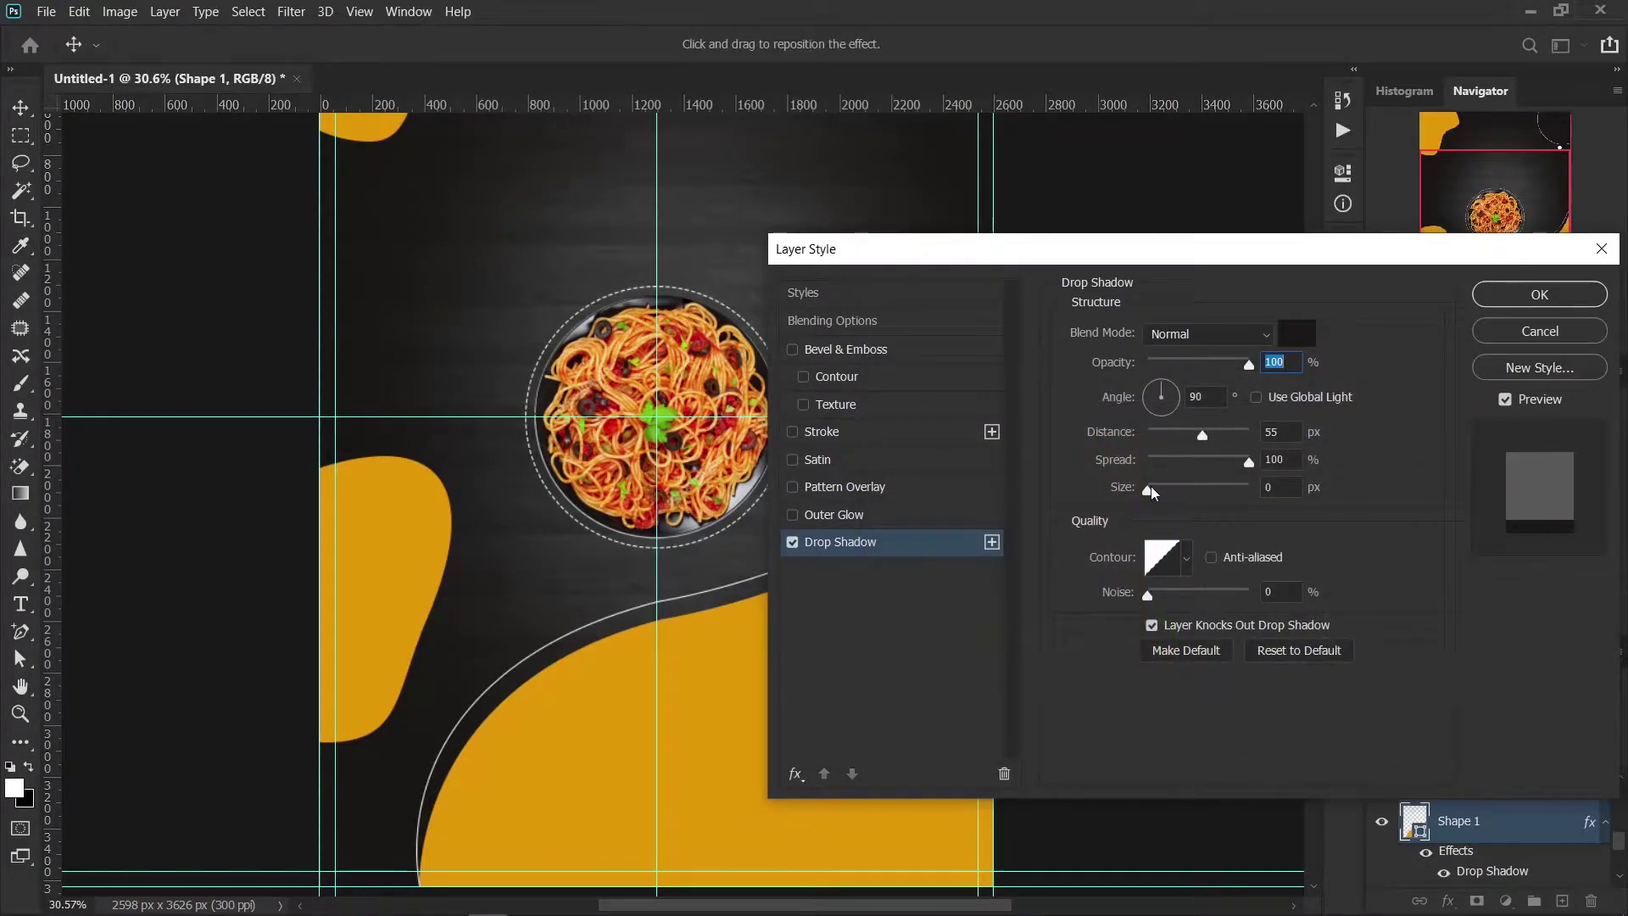
{"action": "mouse_move", "coordinate": [1147, 490]}
{"action": "left_mouse_down"}
{"action": "mouse_move", "coordinate": [1219, 489]}
{"action": "mouse_move", "coordinate": [1077, 458]}
{"action": "mouse_move", "coordinate": [1209, 460]}
{"action": "mouse_move", "coordinate": [1117, 461]}
{"action": "left_mouse_up"}
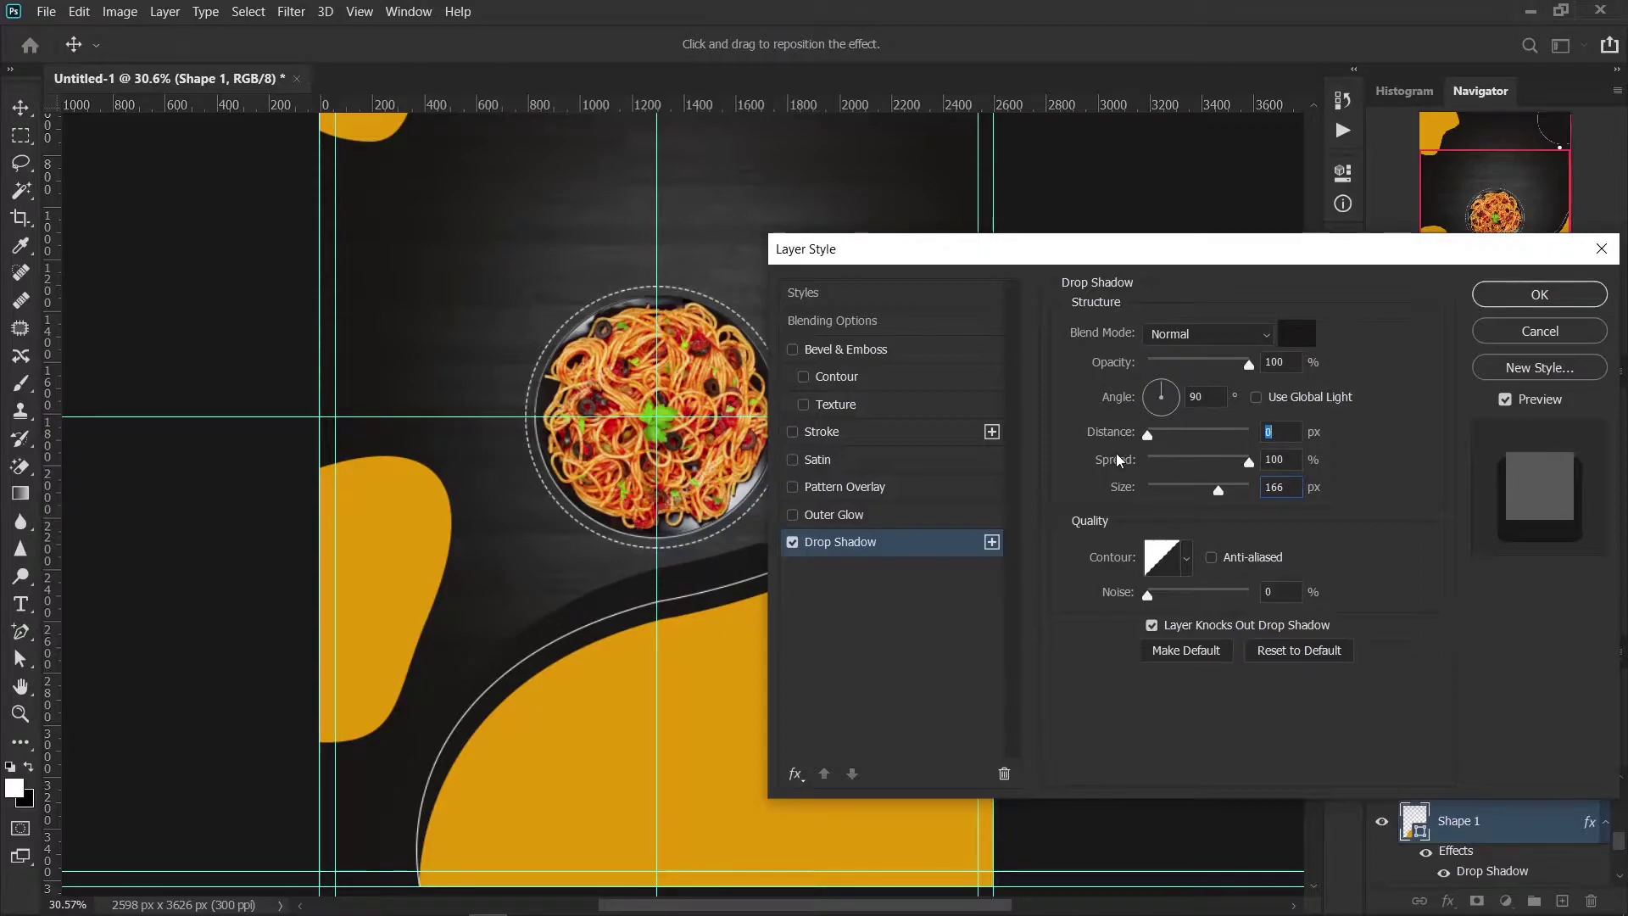
{"action": "left_click_drag", "start_coordinate": [1218, 490], "coordinate": [1201, 496]}
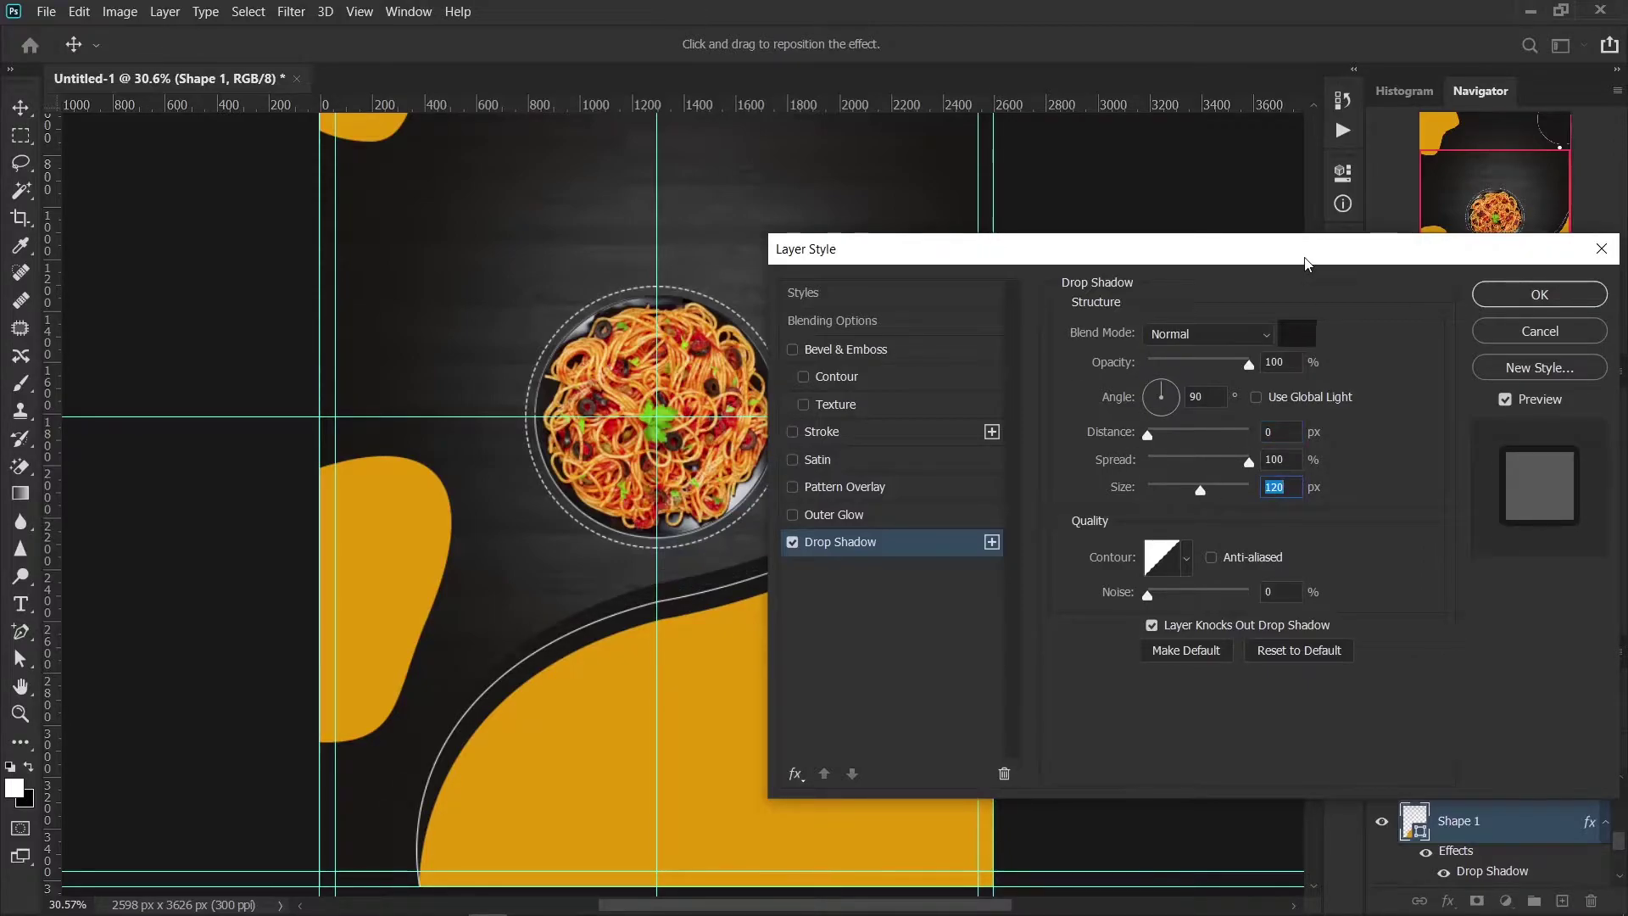
{"action": "left_click_drag", "start_coordinate": [1306, 264], "coordinate": [1269, 451]}
Step: Resample the dark background as the shadow colour and apply the drop shadow
{"action": "left_click", "coordinate": [1260, 521]}
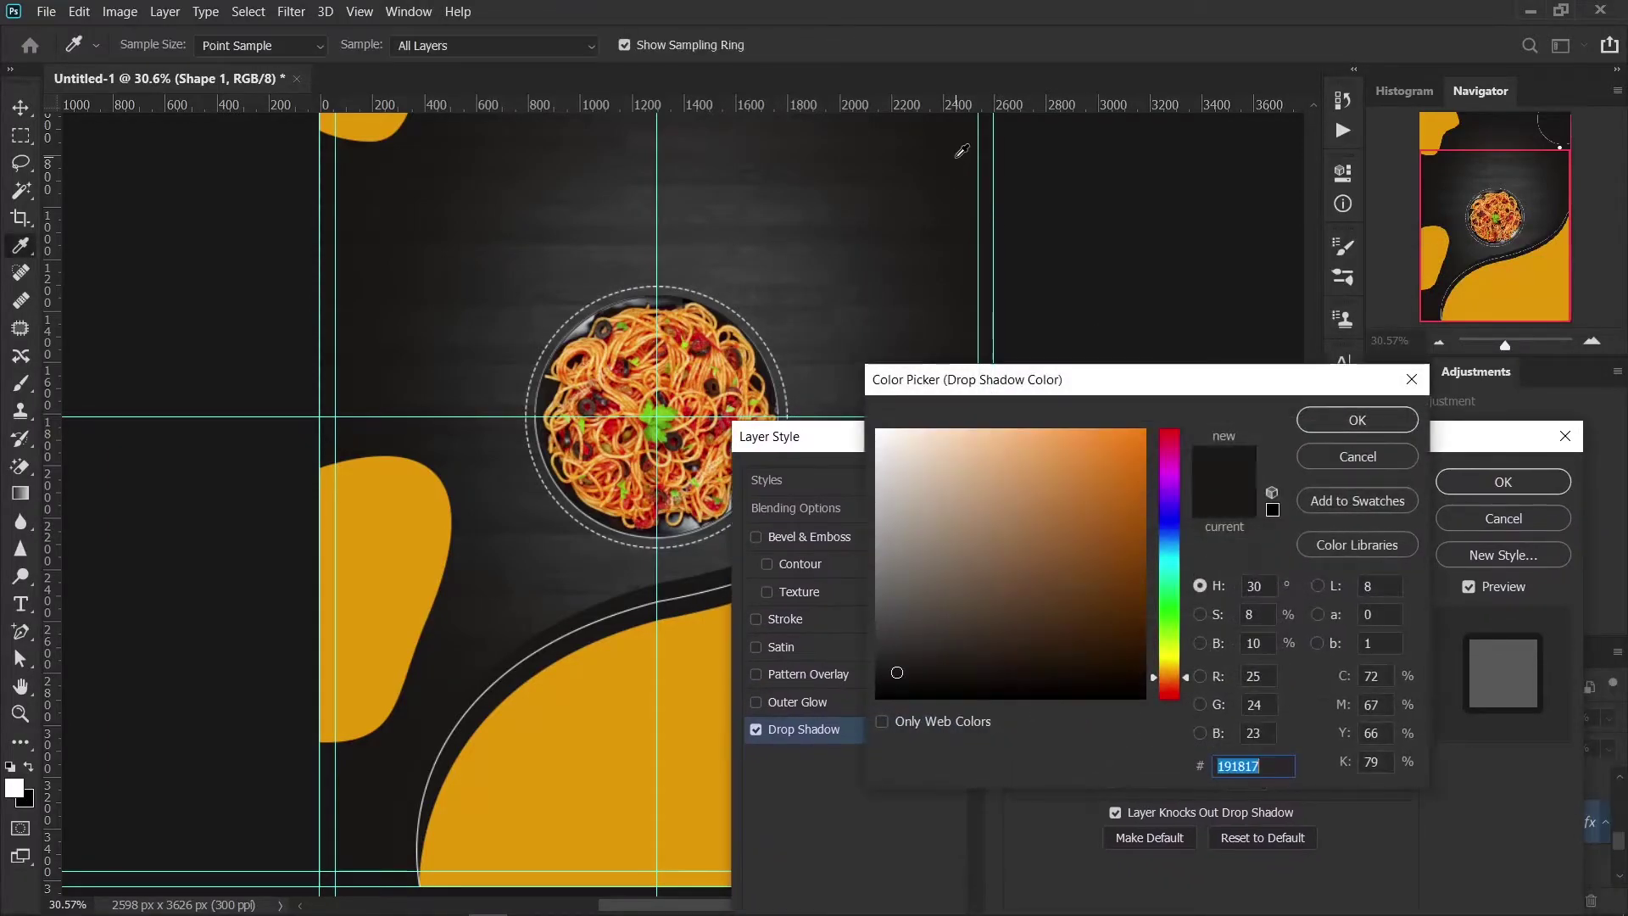
{"action": "left_click", "coordinate": [952, 126]}
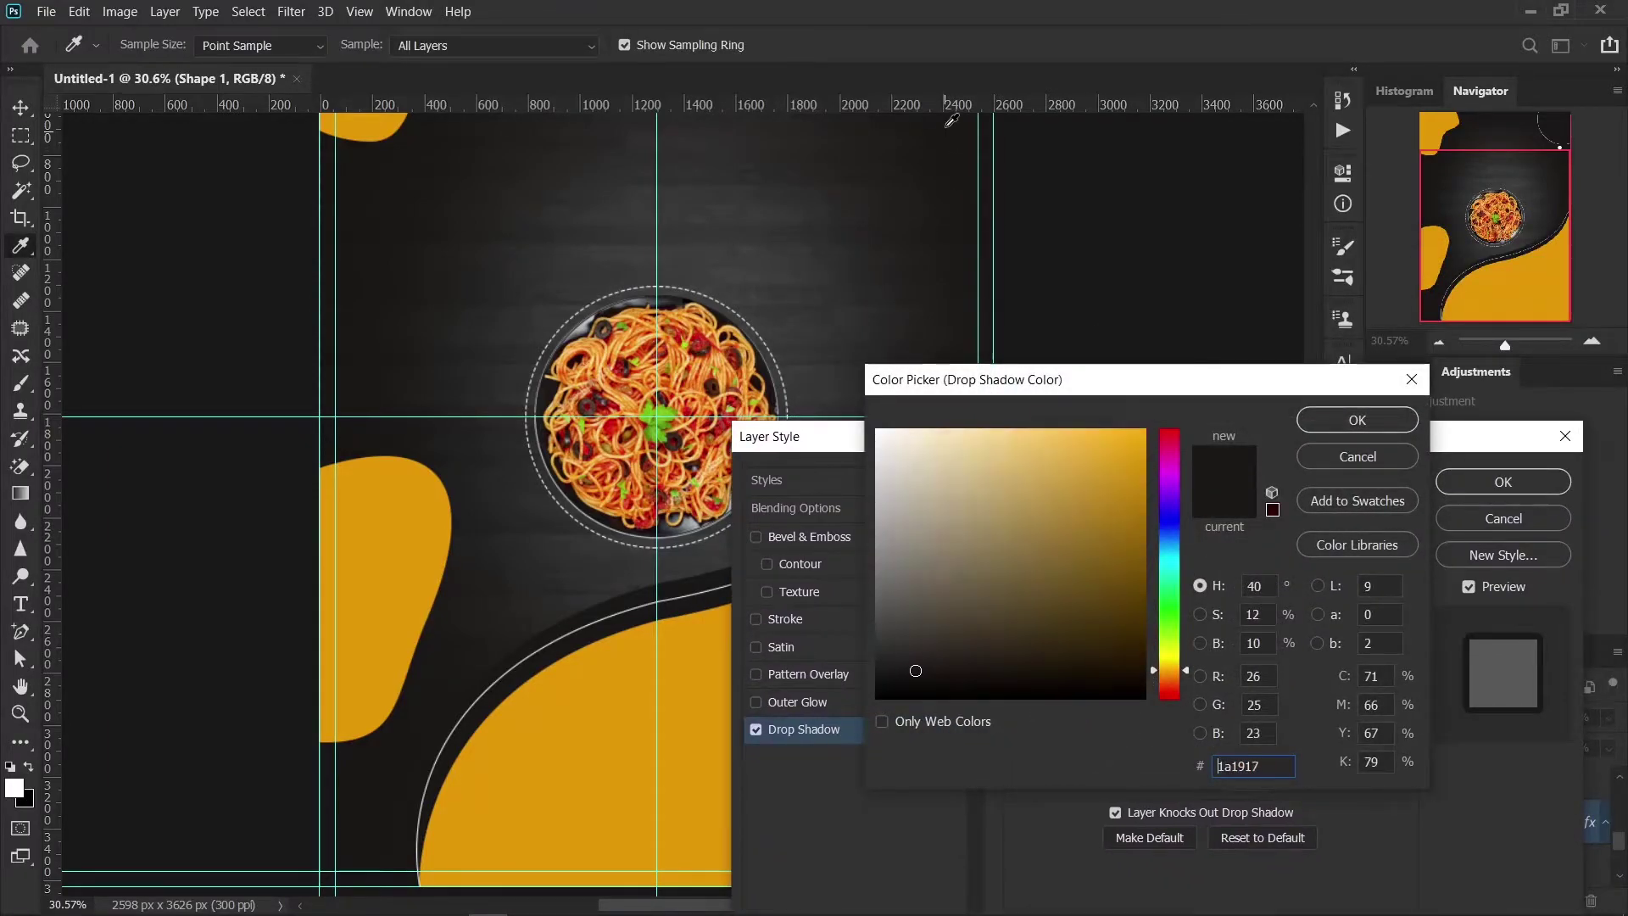
{"action": "left_click", "coordinate": [1357, 418]}
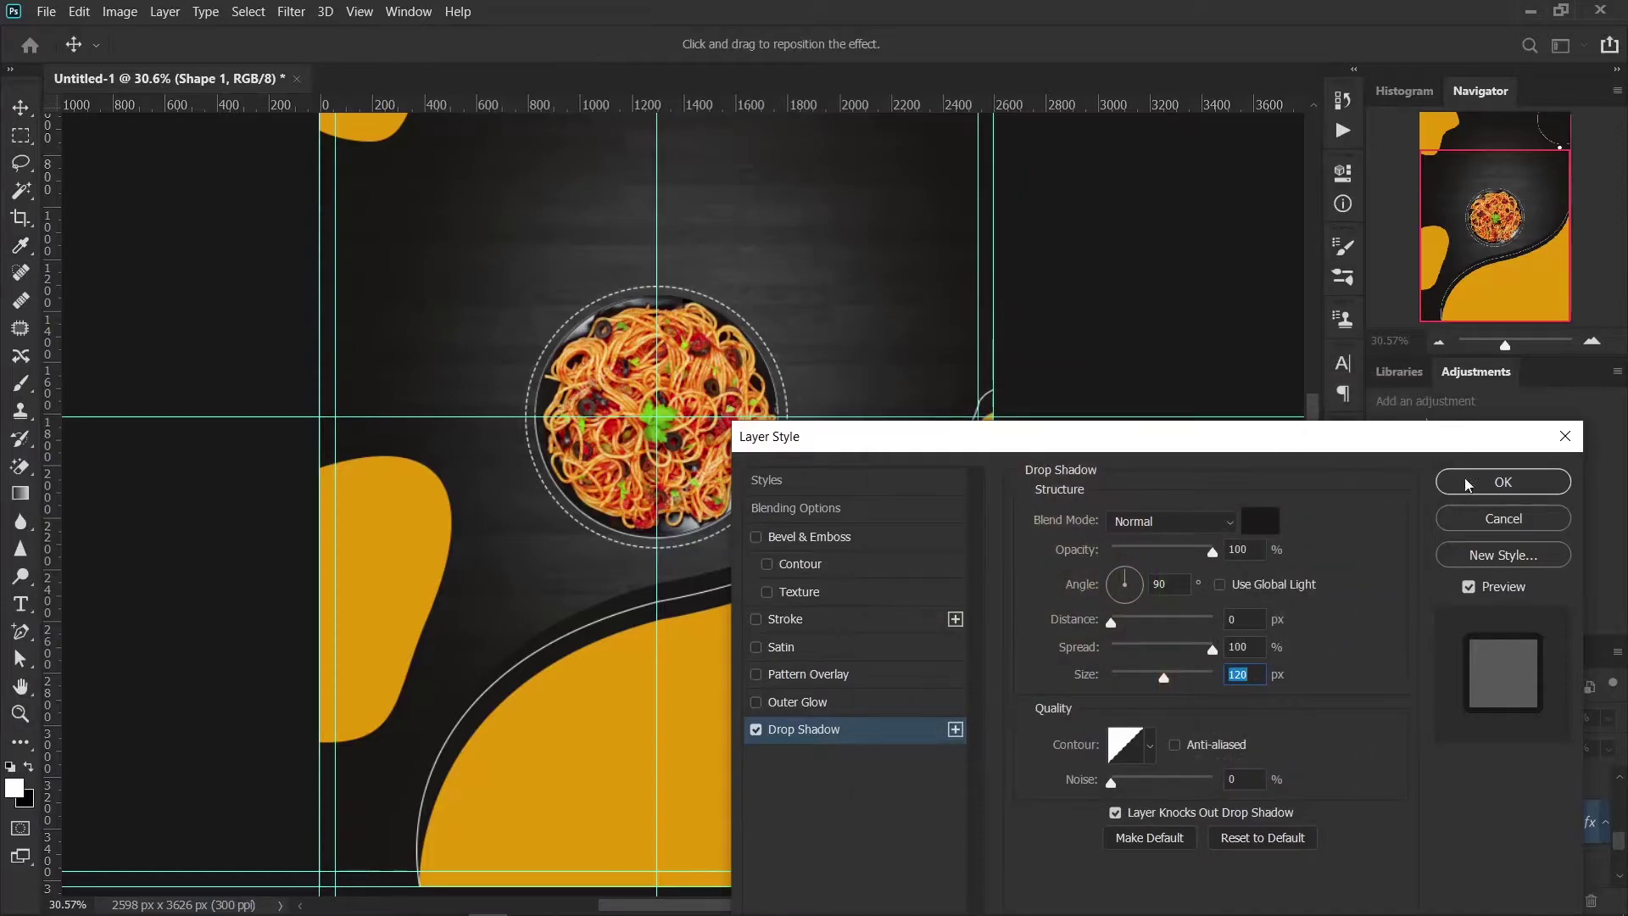
{"action": "left_click", "coordinate": [1502, 482]}
{"action": "scroll", "coordinate": [1035, 498], "scroll_direction": "down", "scroll_amount": 2}
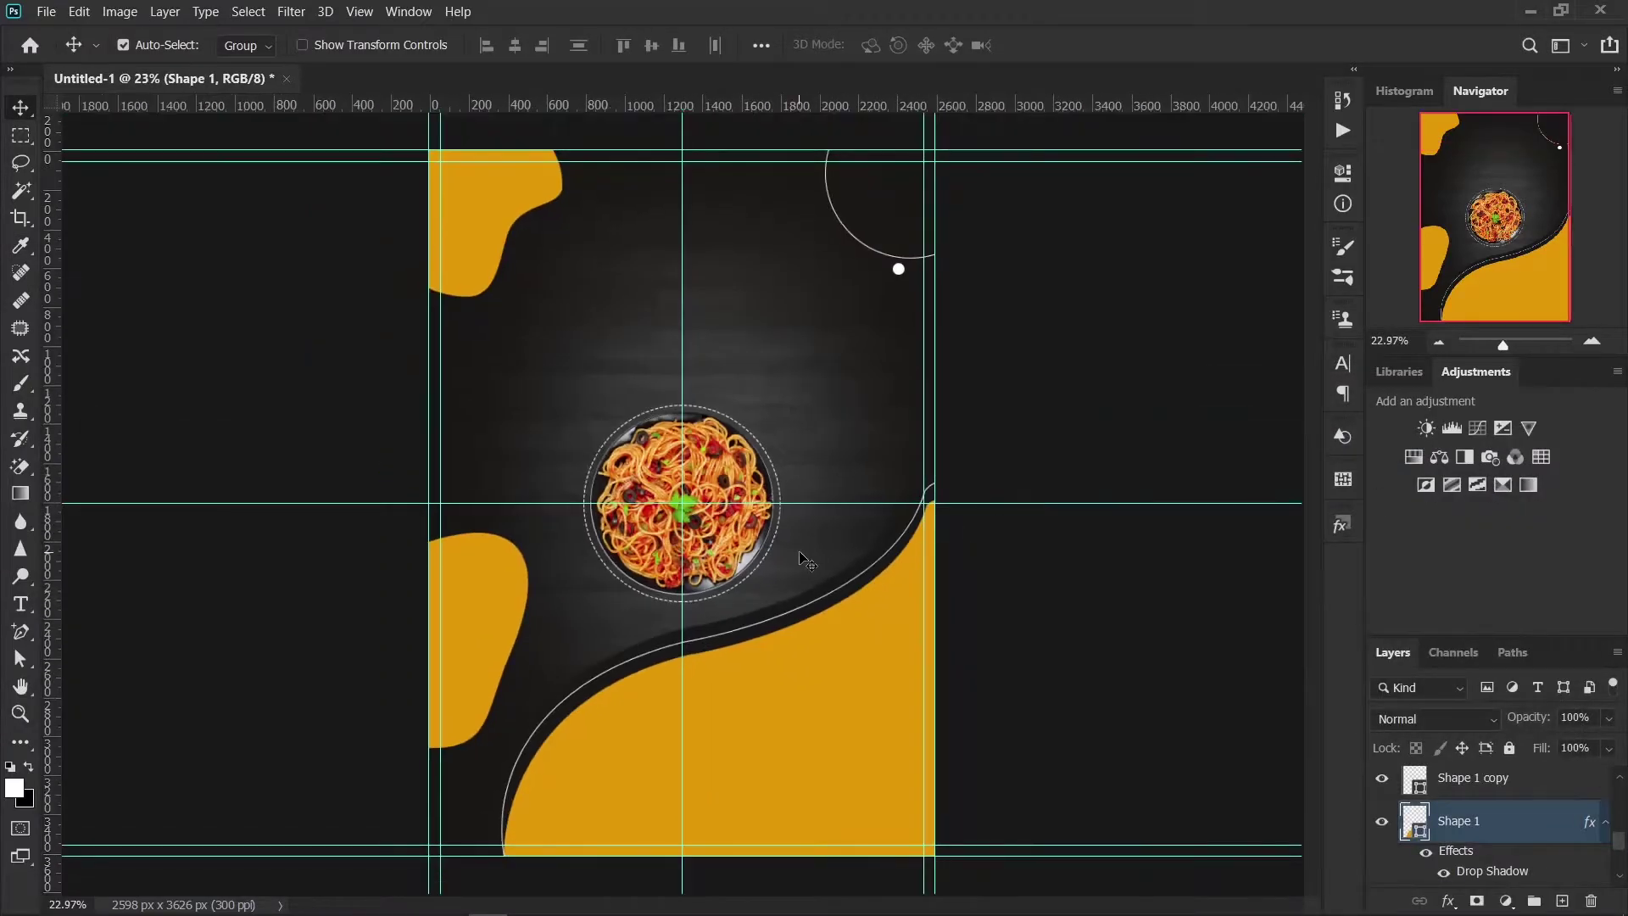
{"action": "left_click", "coordinate": [810, 561]}
{"action": "scroll", "coordinate": [811, 595], "scroll_direction": "down", "scroll_amount": 1}
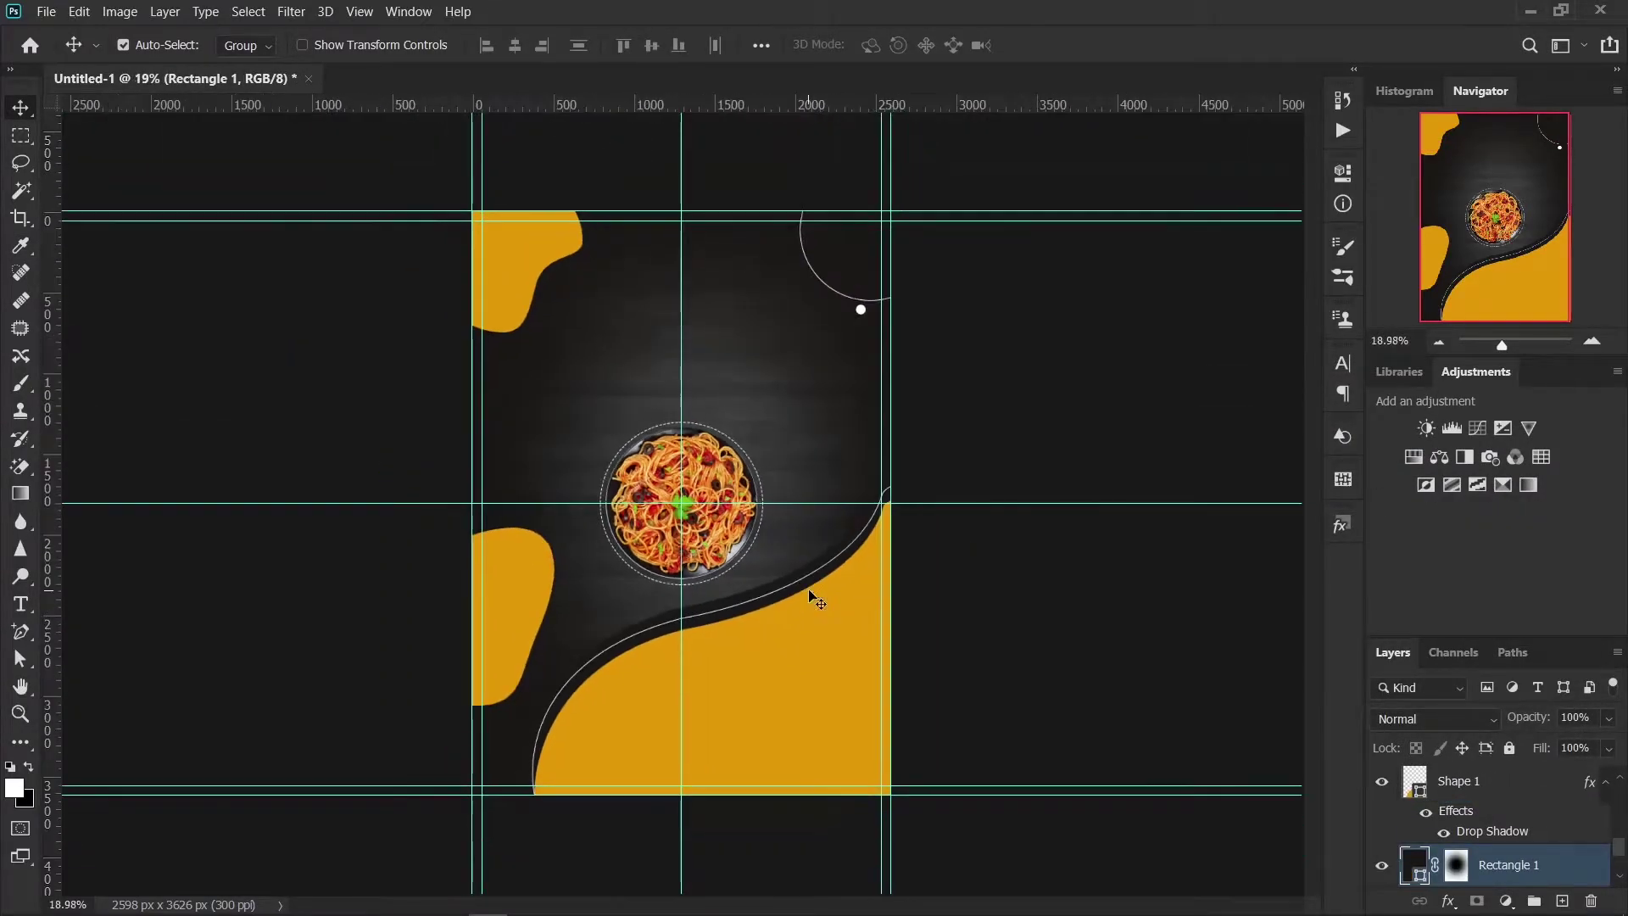
{"action": "scroll", "coordinate": [741, 631], "scroll_direction": "up", "scroll_amount": 2}
{"action": "scroll", "coordinate": [741, 637], "scroll_direction": "up", "scroll_amount": 1}
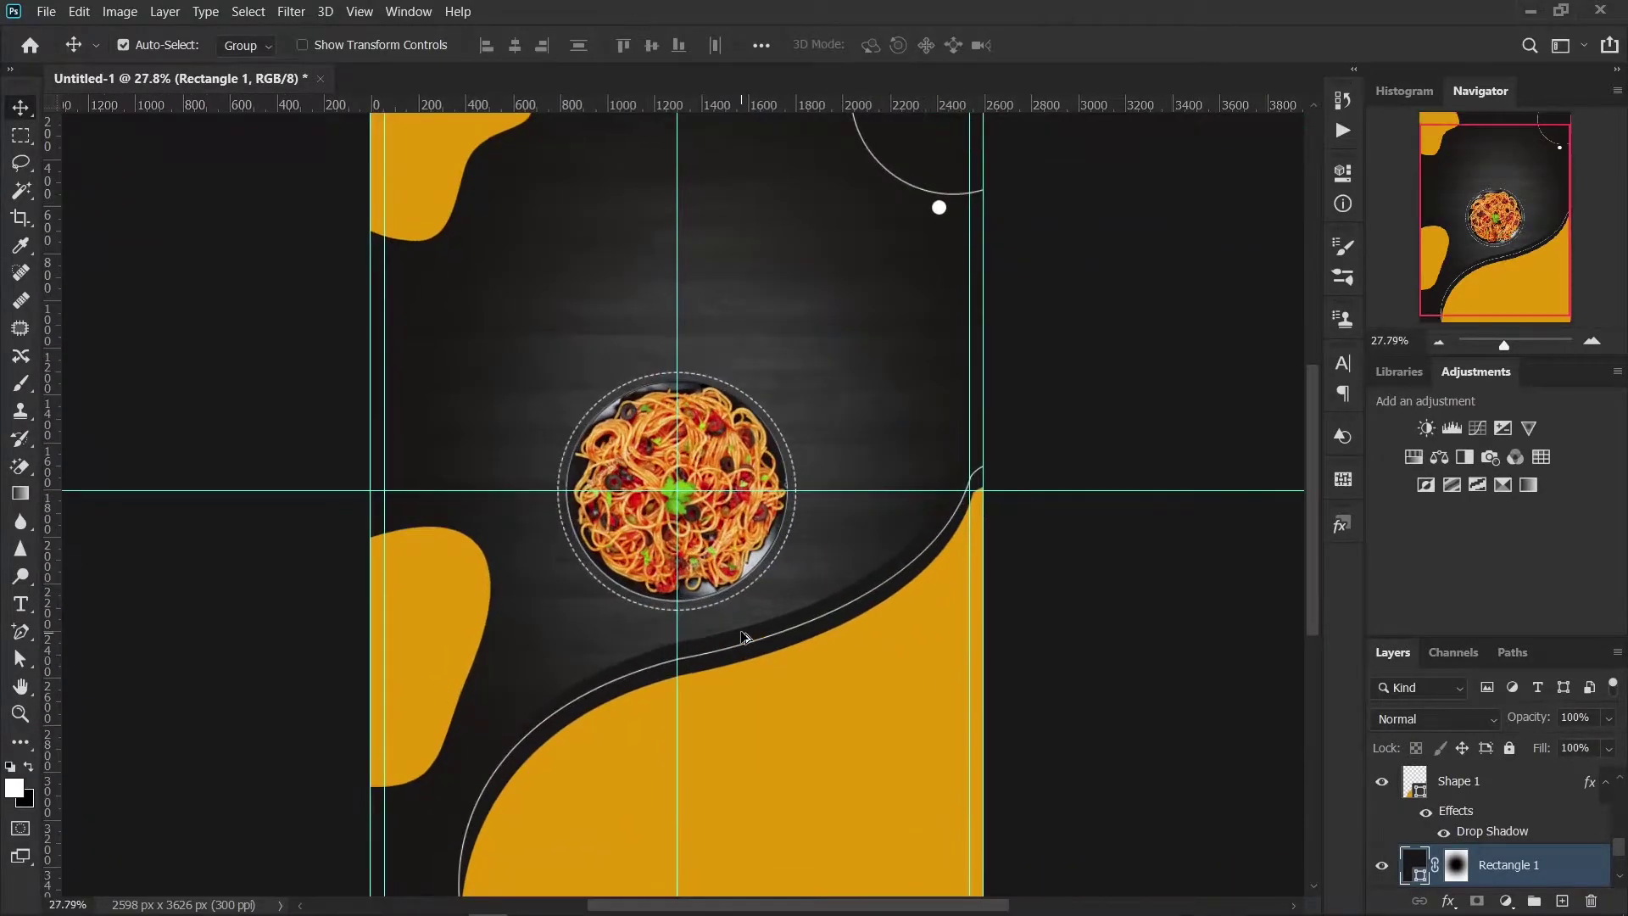
{"action": "scroll", "coordinate": [472, 598], "scroll_direction": "down", "scroll_amount": 2}
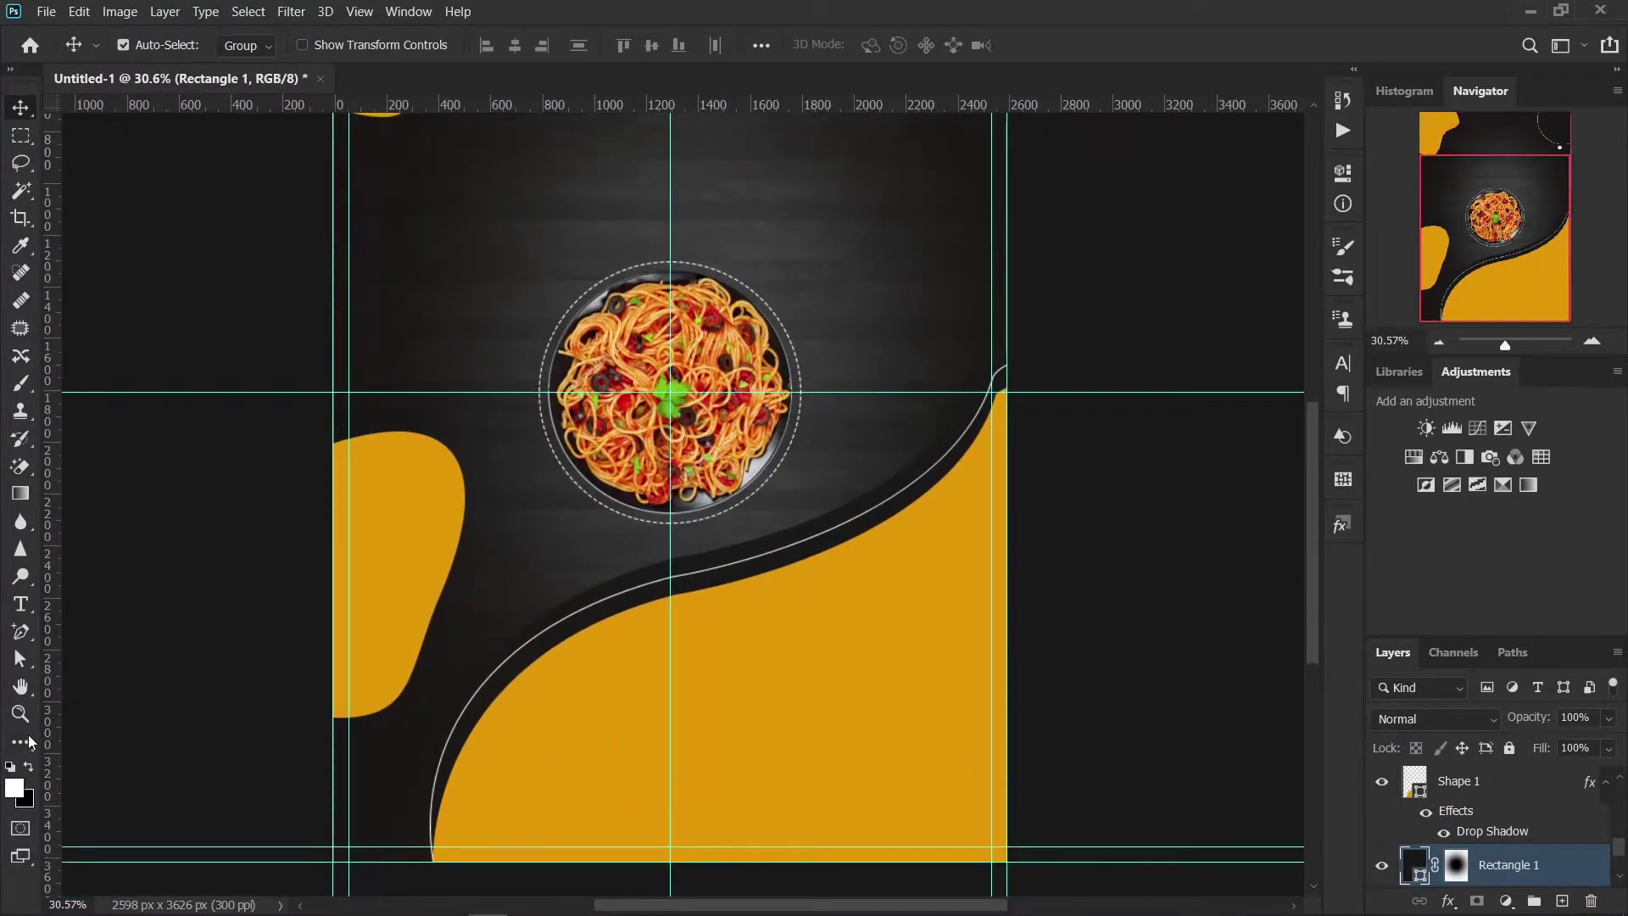
Step: Select the Rectangle Tool, ready to draw the square
{"action": "left_click", "coordinate": [20, 742]}
{"action": "left_click", "coordinate": [99, 787]}
{"action": "scroll", "coordinate": [886, 384], "scroll_direction": "up", "scroll_amount": 1}
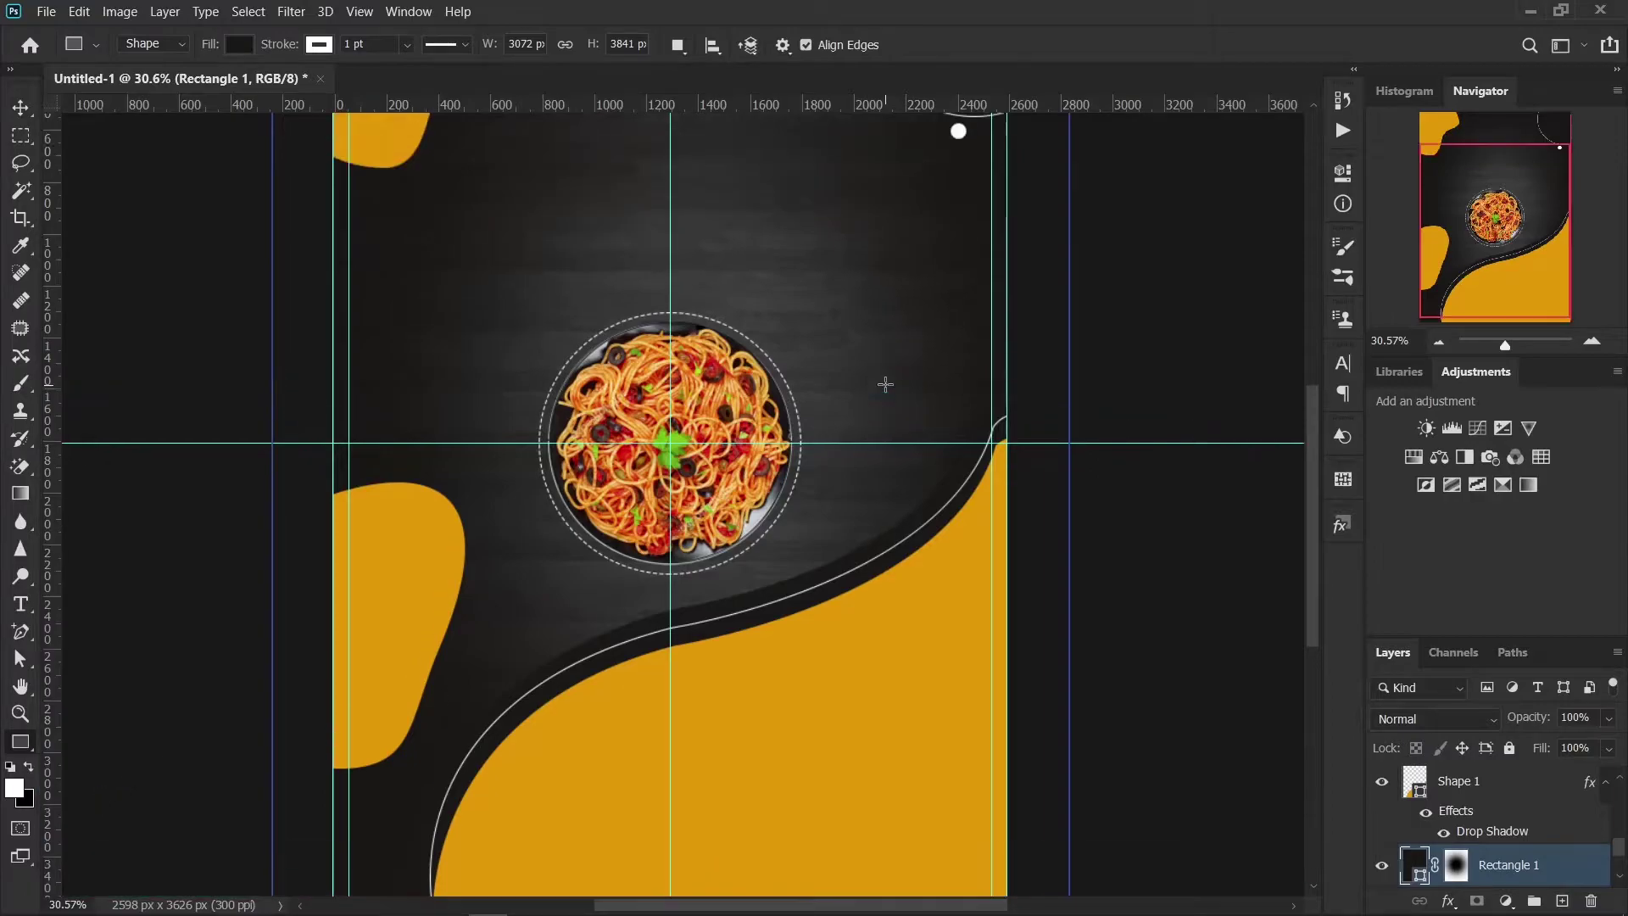
{"action": "scroll", "coordinate": [886, 384], "scroll_direction": "up", "scroll_amount": 1}
{"action": "scroll", "coordinate": [1482, 805], "scroll_direction": "up", "scroll_amount": 3}
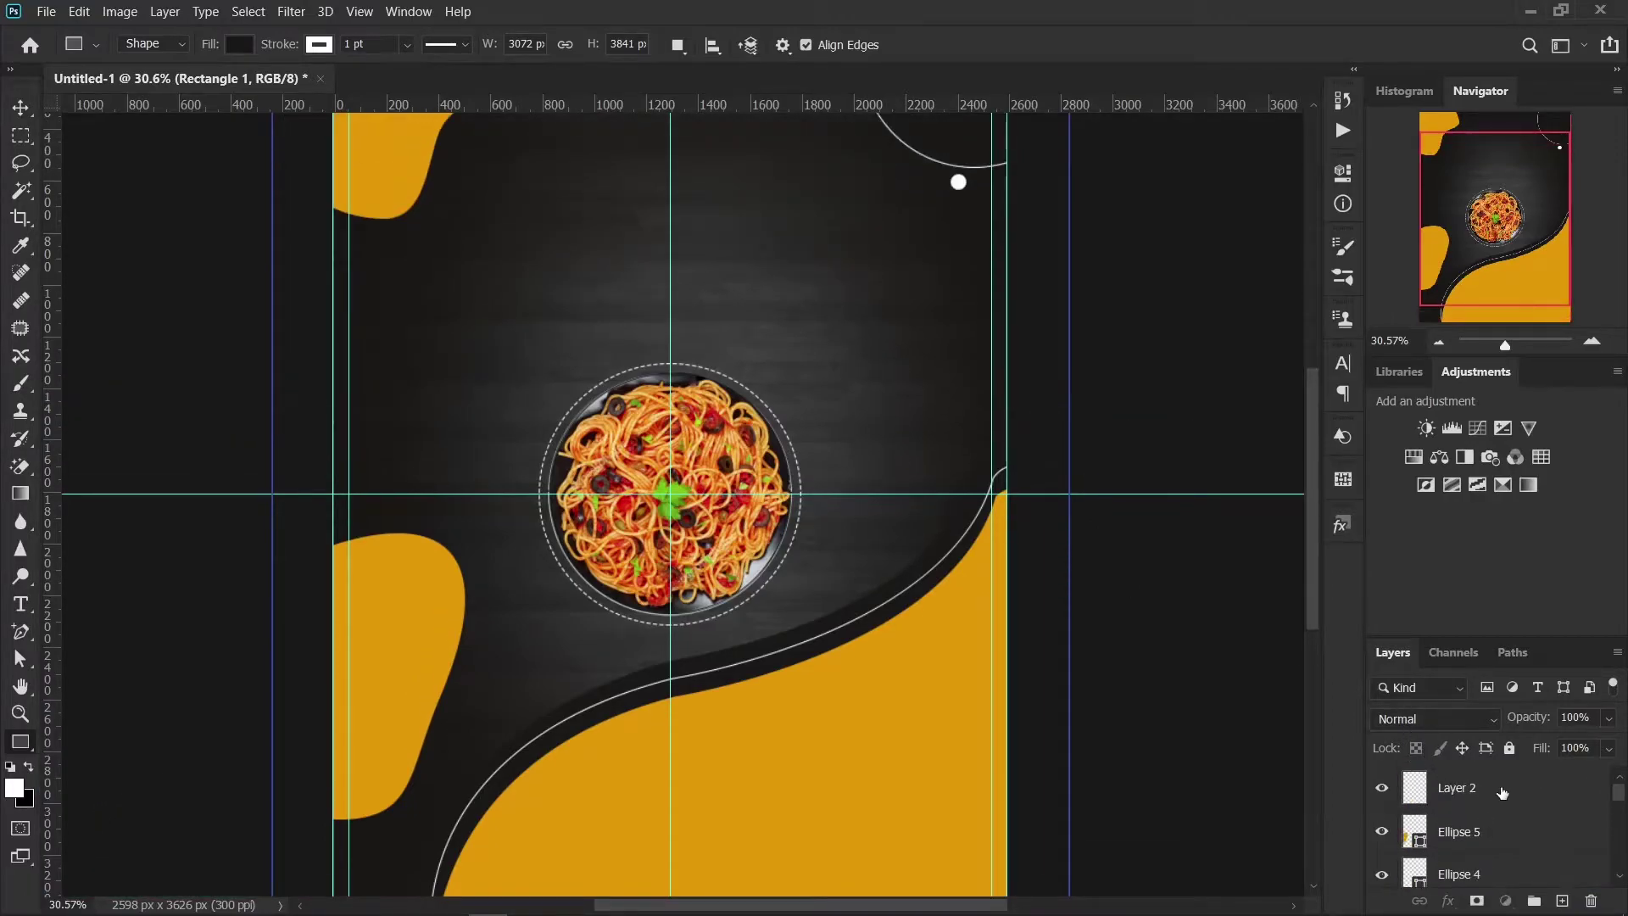
Step: Draw a 285 × 300 px unfilled square with a thin white outline above-right of the plate
{"action": "left_click", "coordinate": [1563, 900]}
{"action": "left_click_drag", "start_coordinate": [779, 253], "coordinate": [854, 331]}
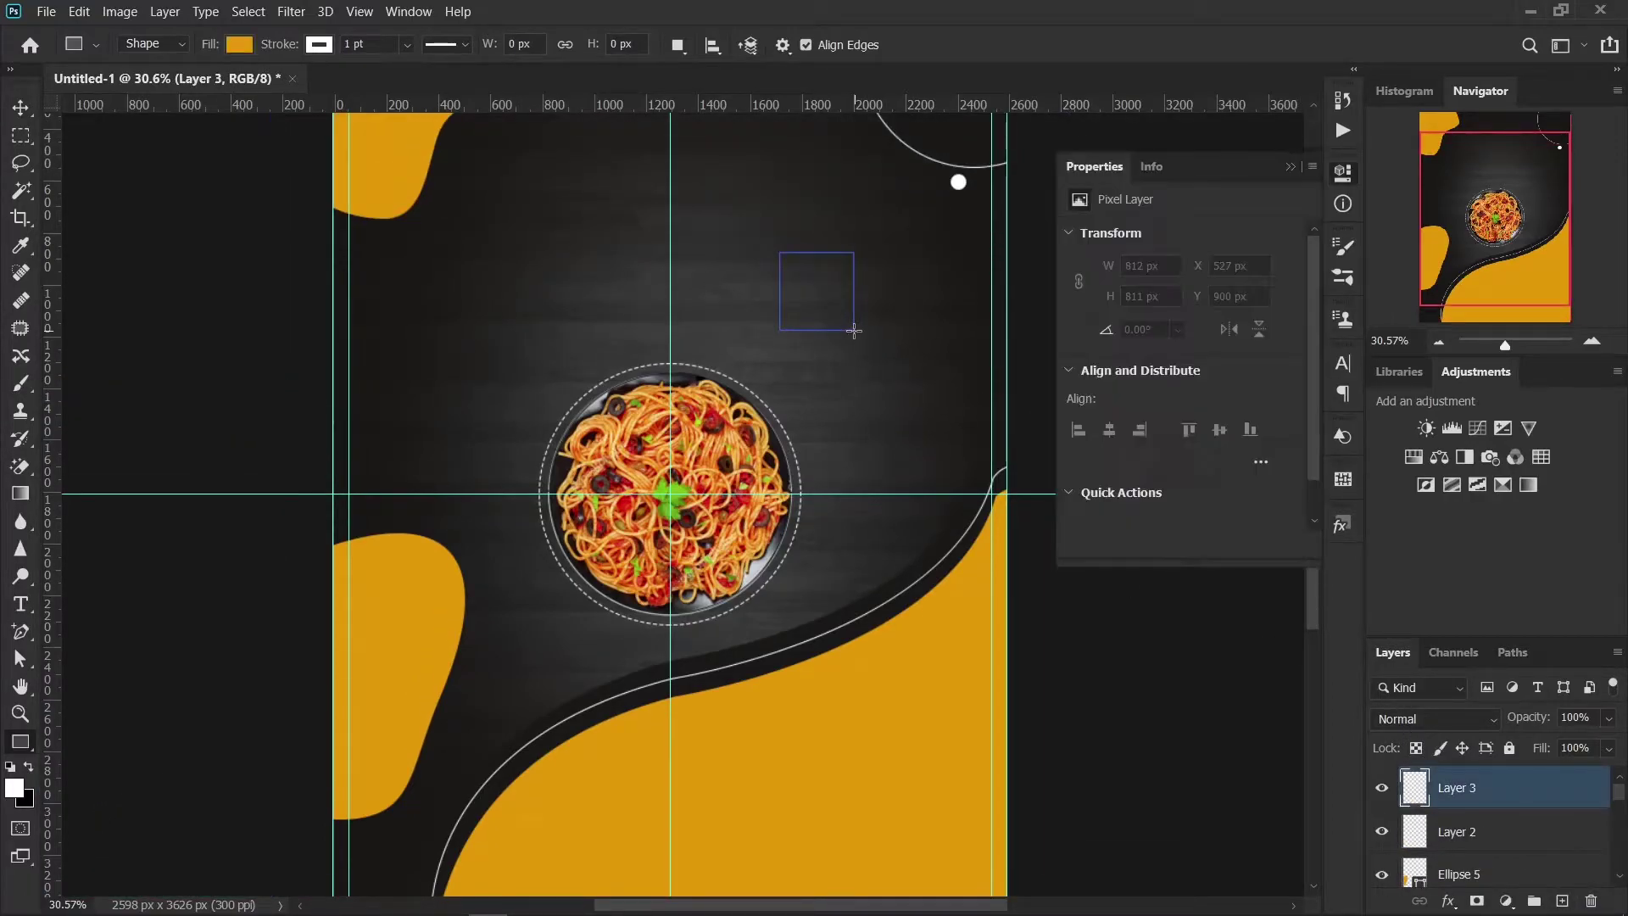
{"action": "left_click", "coordinate": [1088, 307]}
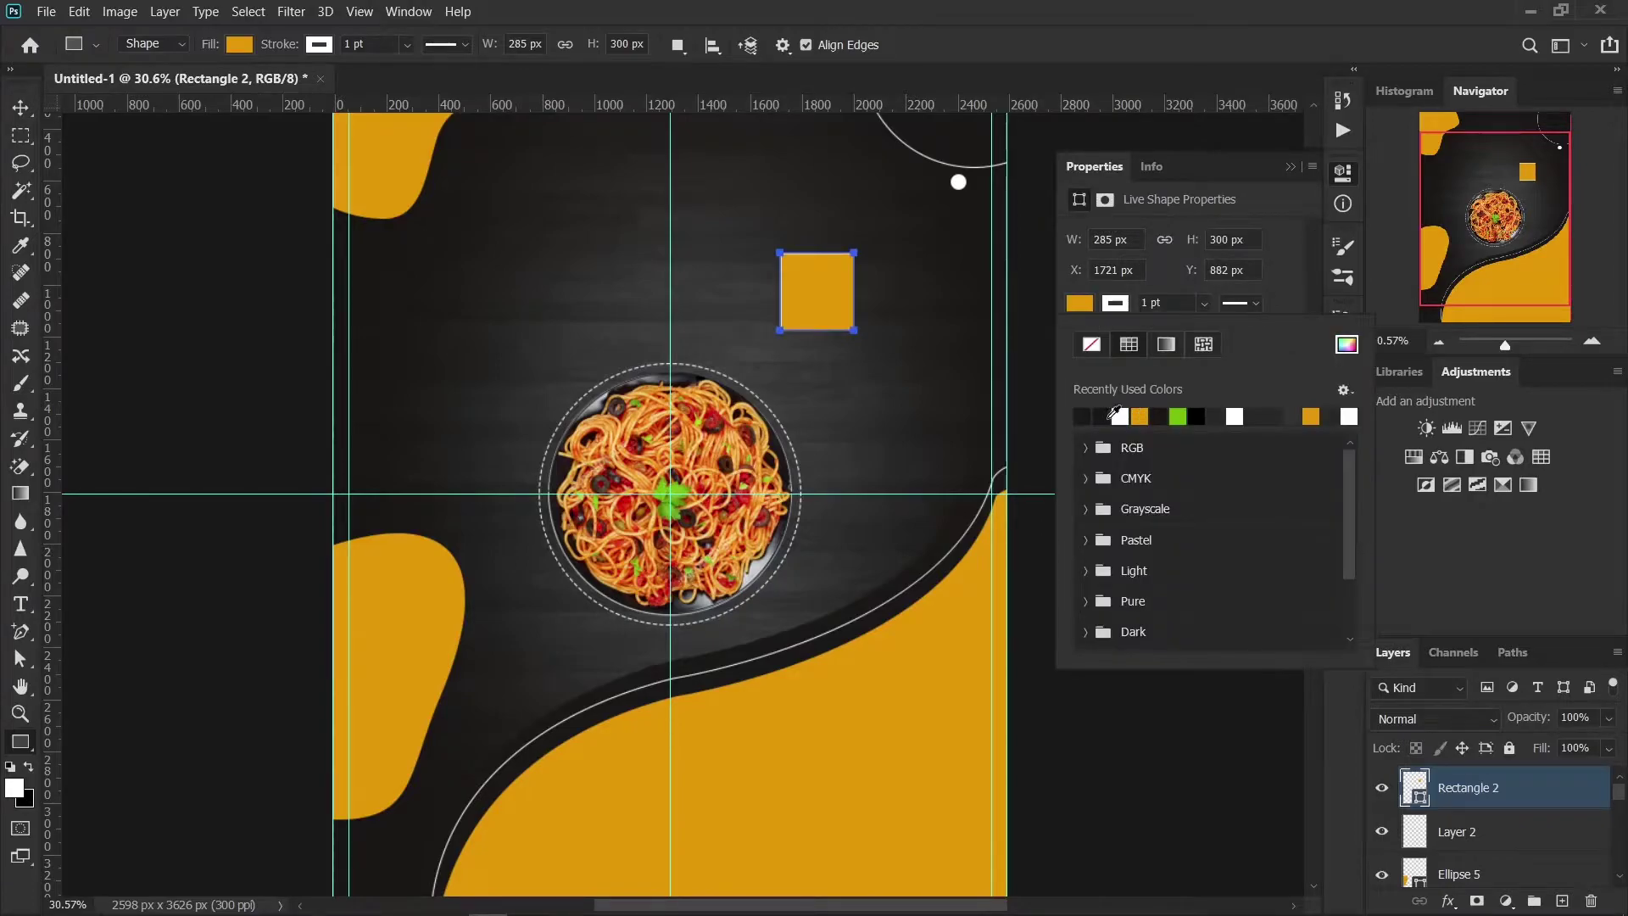
{"action": "left_click", "coordinate": [1267, 413]}
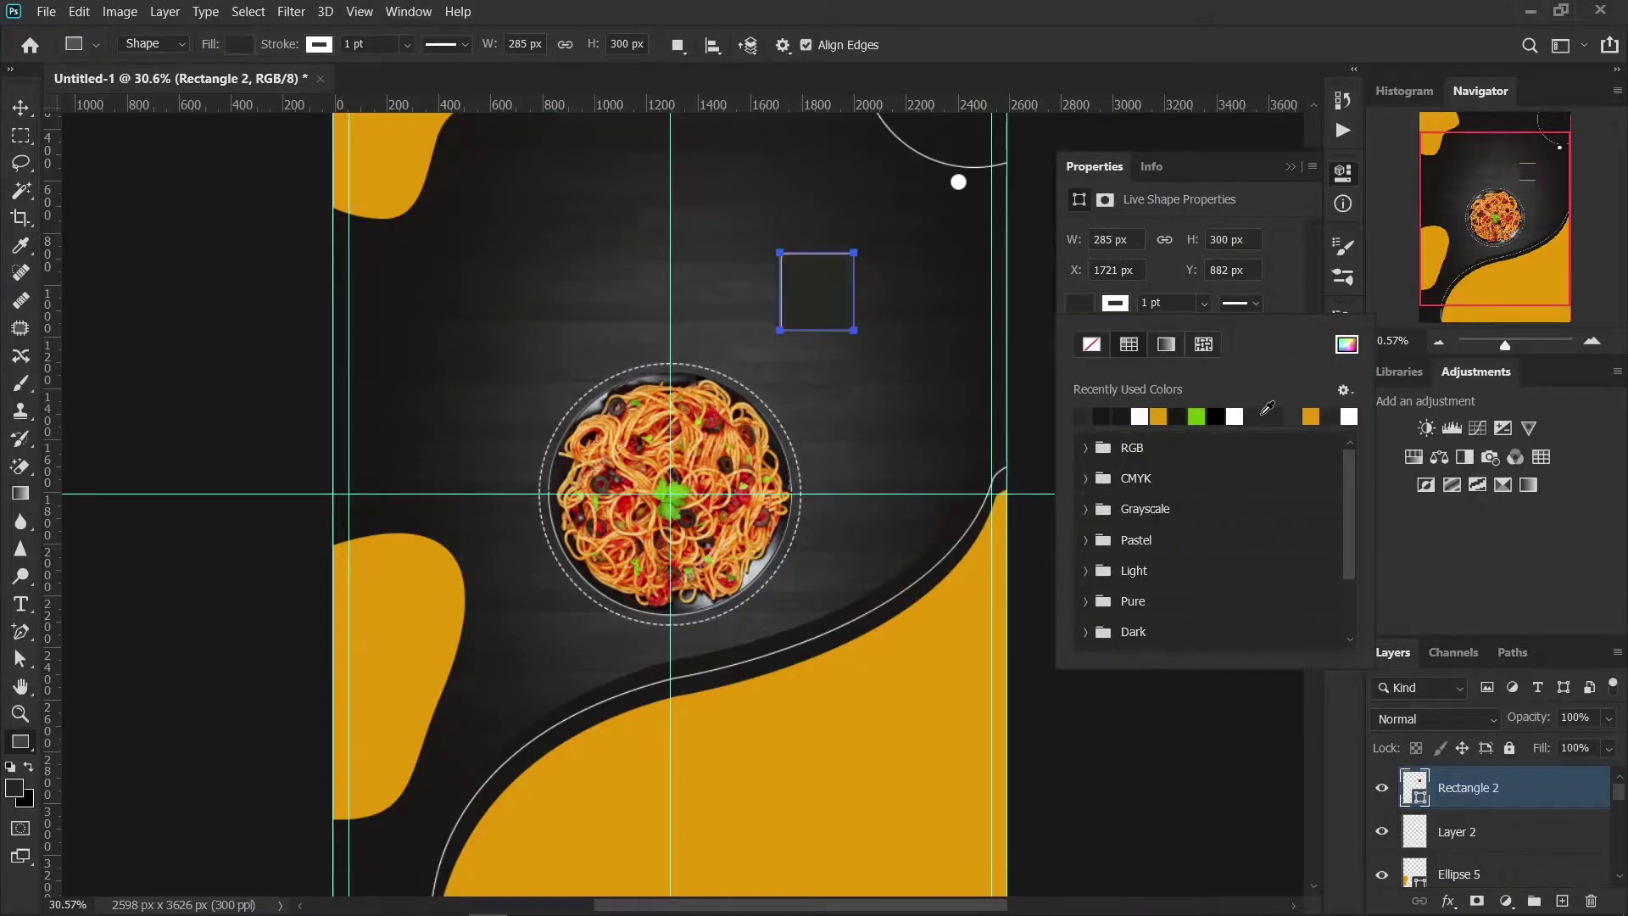
{"action": "left_click", "coordinate": [21, 105]}
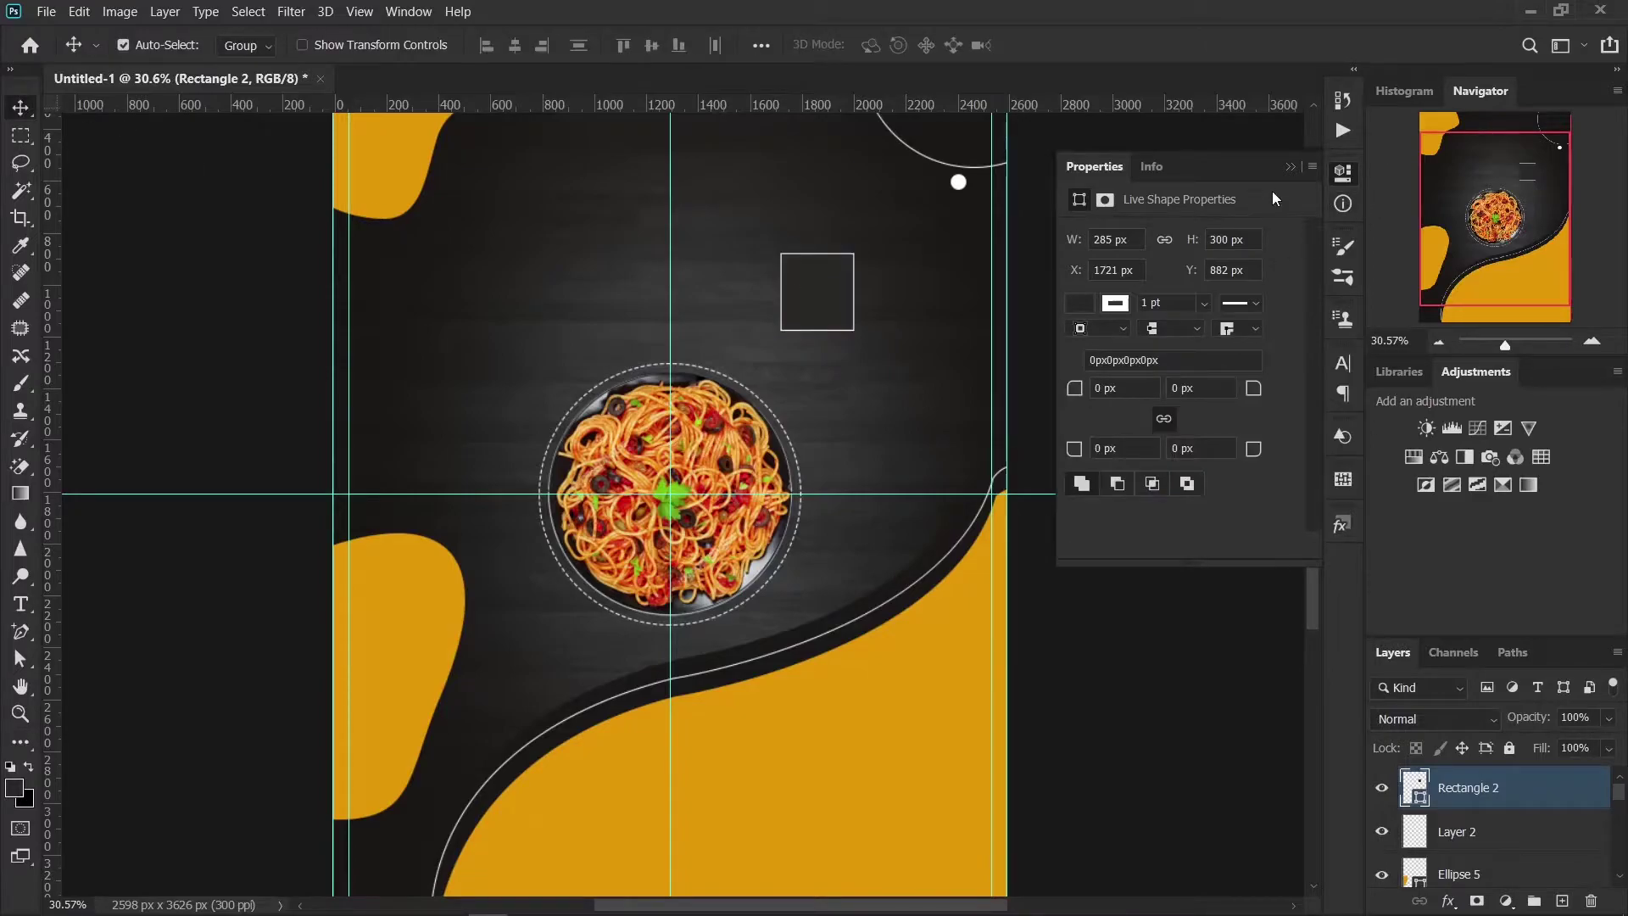
{"action": "left_click", "coordinate": [1291, 166]}
{"action": "scroll", "coordinate": [1445, 821], "scroll_direction": "down", "scroll_amount": 2}
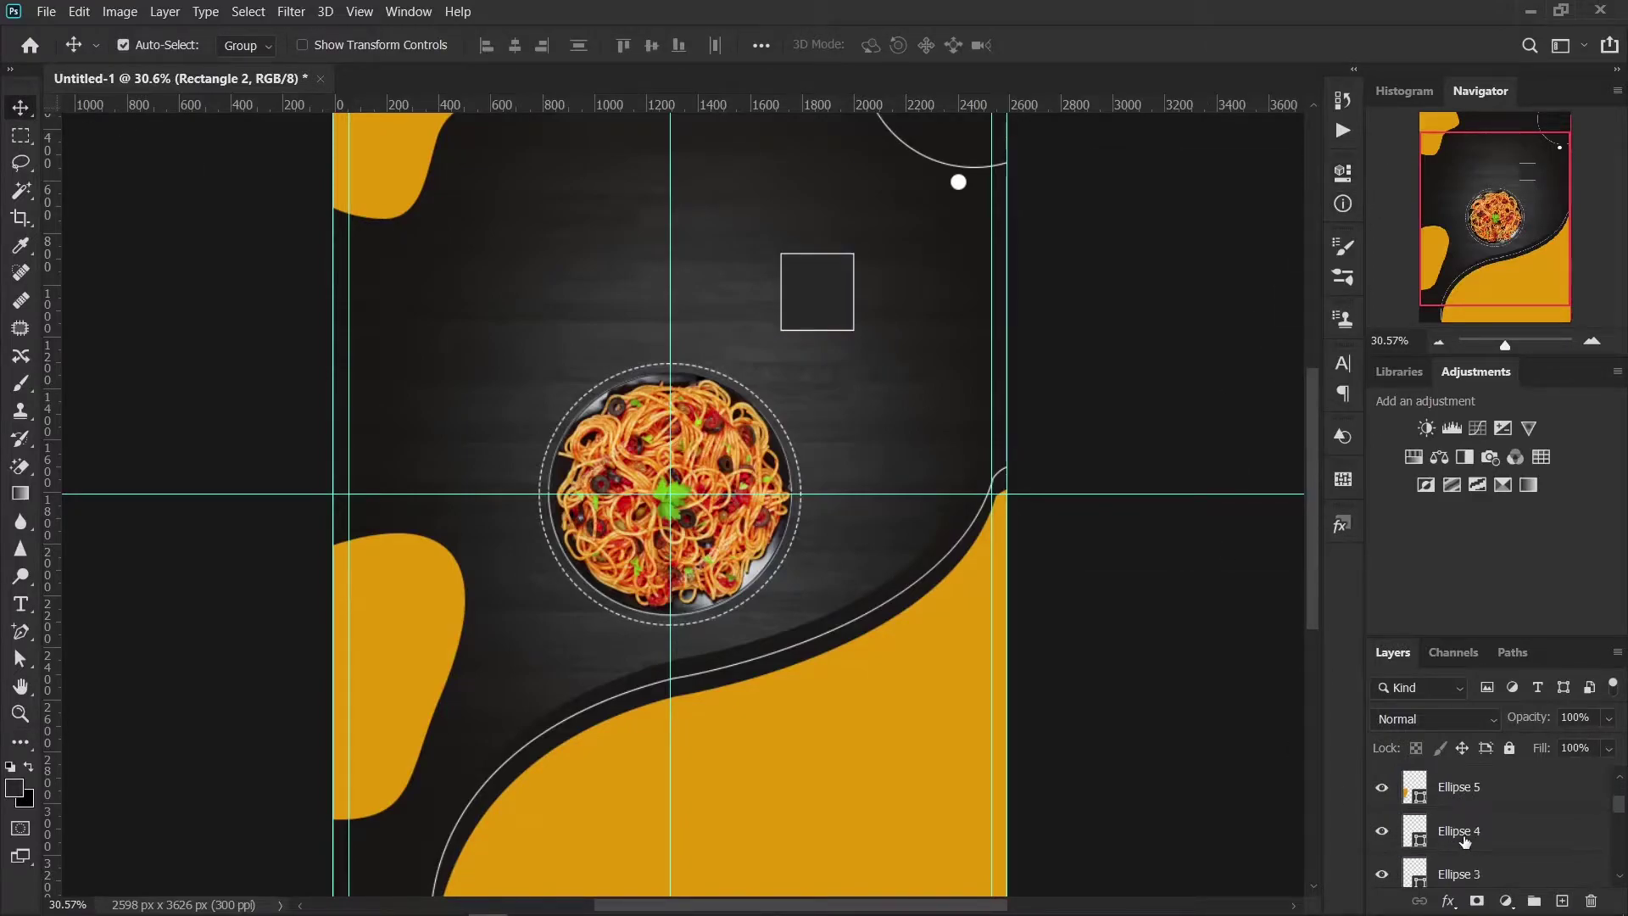
{"action": "scroll", "coordinate": [1445, 820], "scroll_direction": "down", "scroll_amount": 1}
{"action": "scroll", "coordinate": [1446, 821], "scroll_direction": "down", "scroll_amount": 1}
Step: Select the orange wave layer and toggle its visibility and shadow to inspect it
{"action": "left_click", "coordinate": [771, 653]}
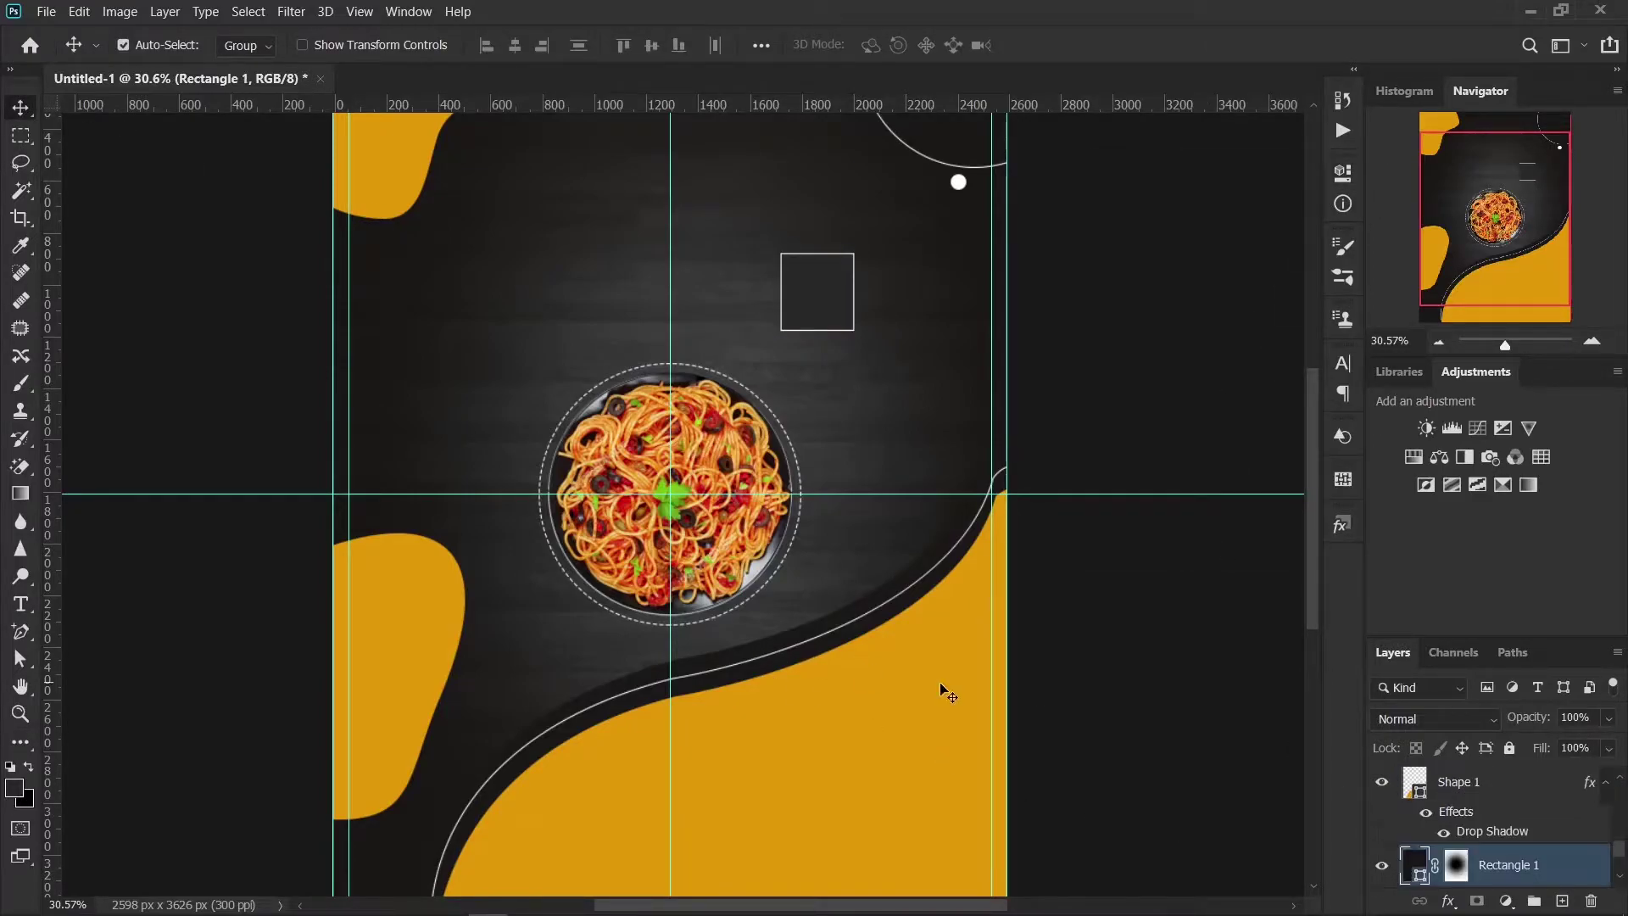
{"action": "left_click", "coordinate": [1427, 799]}
{"action": "scroll", "coordinate": [1424, 798], "scroll_direction": "up", "scroll_amount": 1}
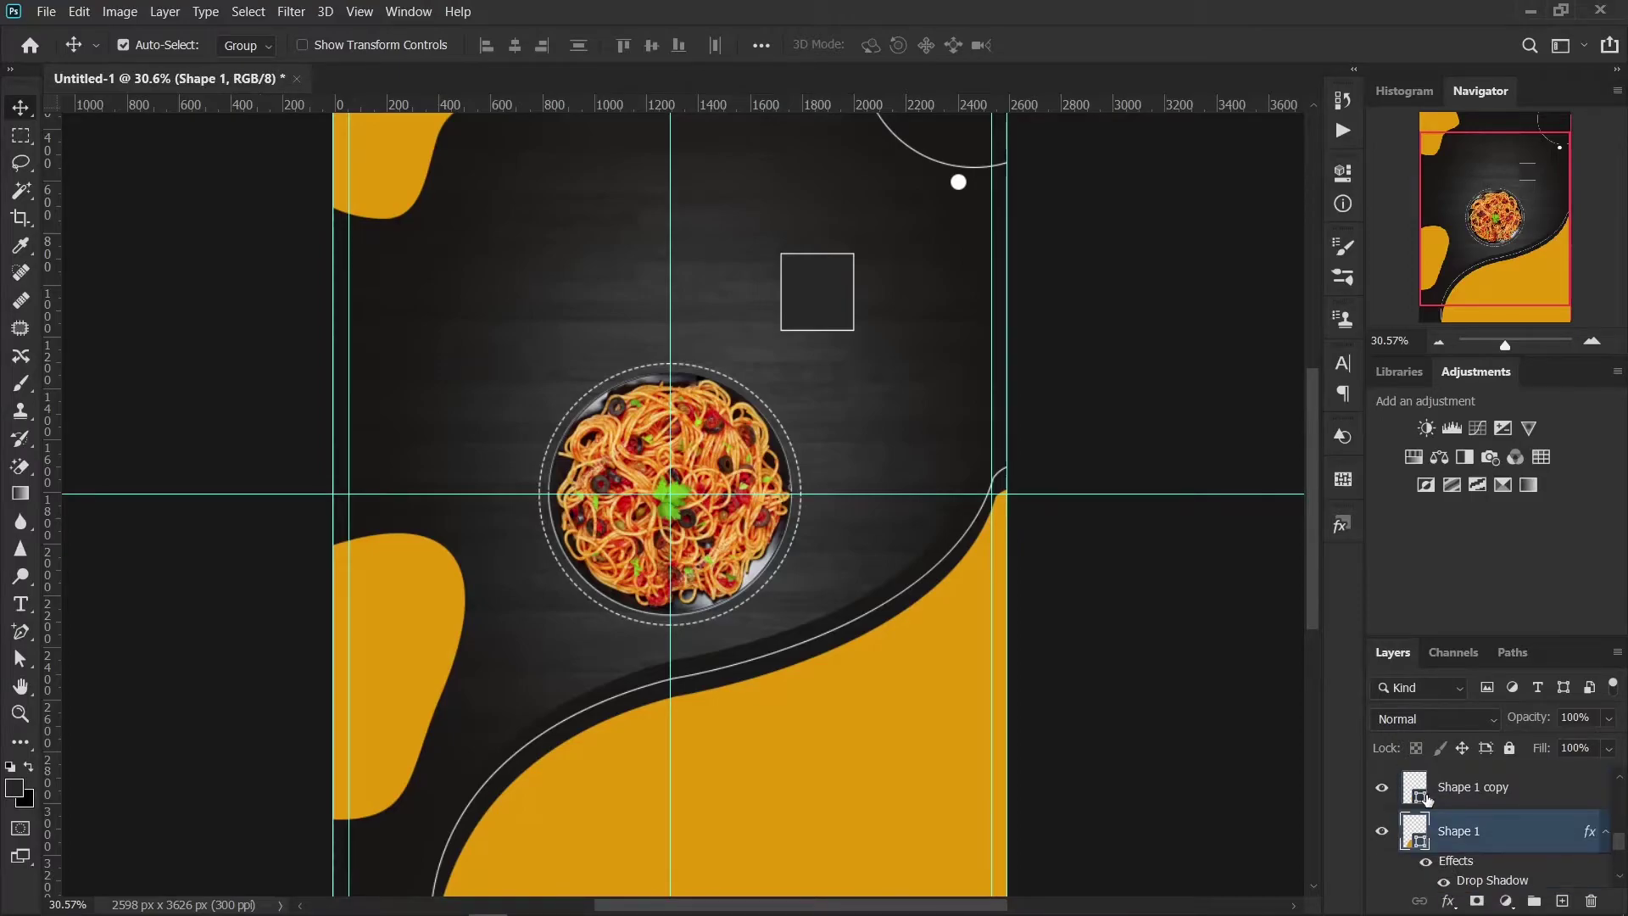
{"action": "left_click", "coordinate": [1382, 787]}
{"action": "left_click", "coordinate": [1382, 831]}
{"action": "scroll", "coordinate": [1499, 837], "scroll_direction": "down", "scroll_amount": 1}
{"action": "scroll", "coordinate": [1499, 837], "scroll_direction": "down", "scroll_amount": 1}
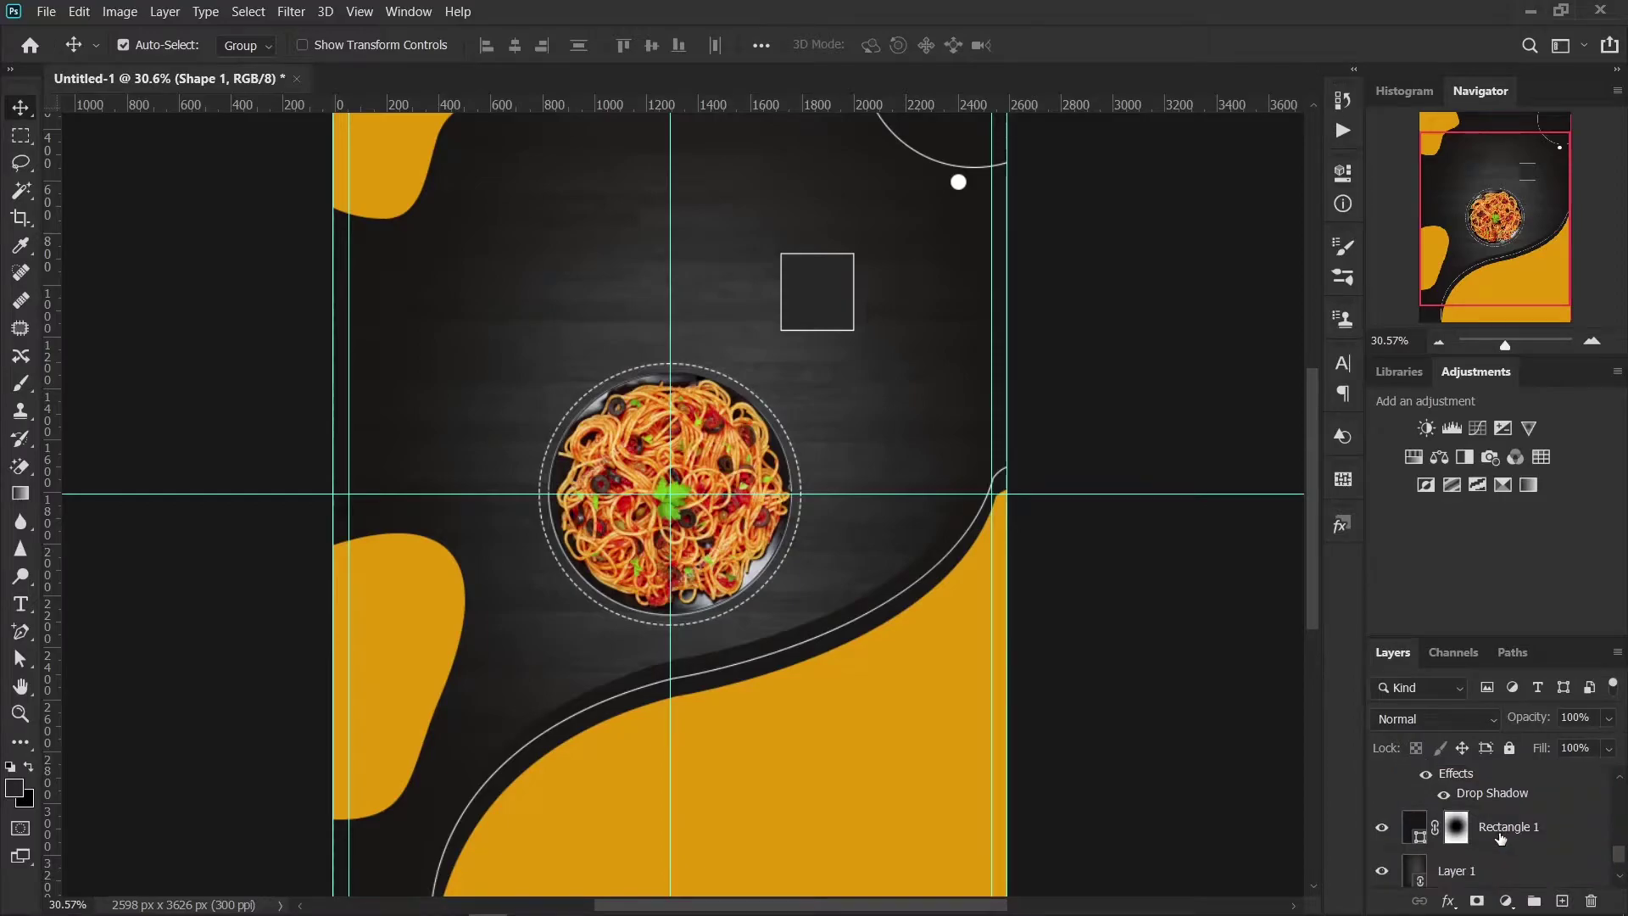
{"action": "scroll", "coordinate": [1499, 837], "scroll_direction": "up", "scroll_amount": 1}
{"action": "left_click", "coordinate": [1443, 838]}
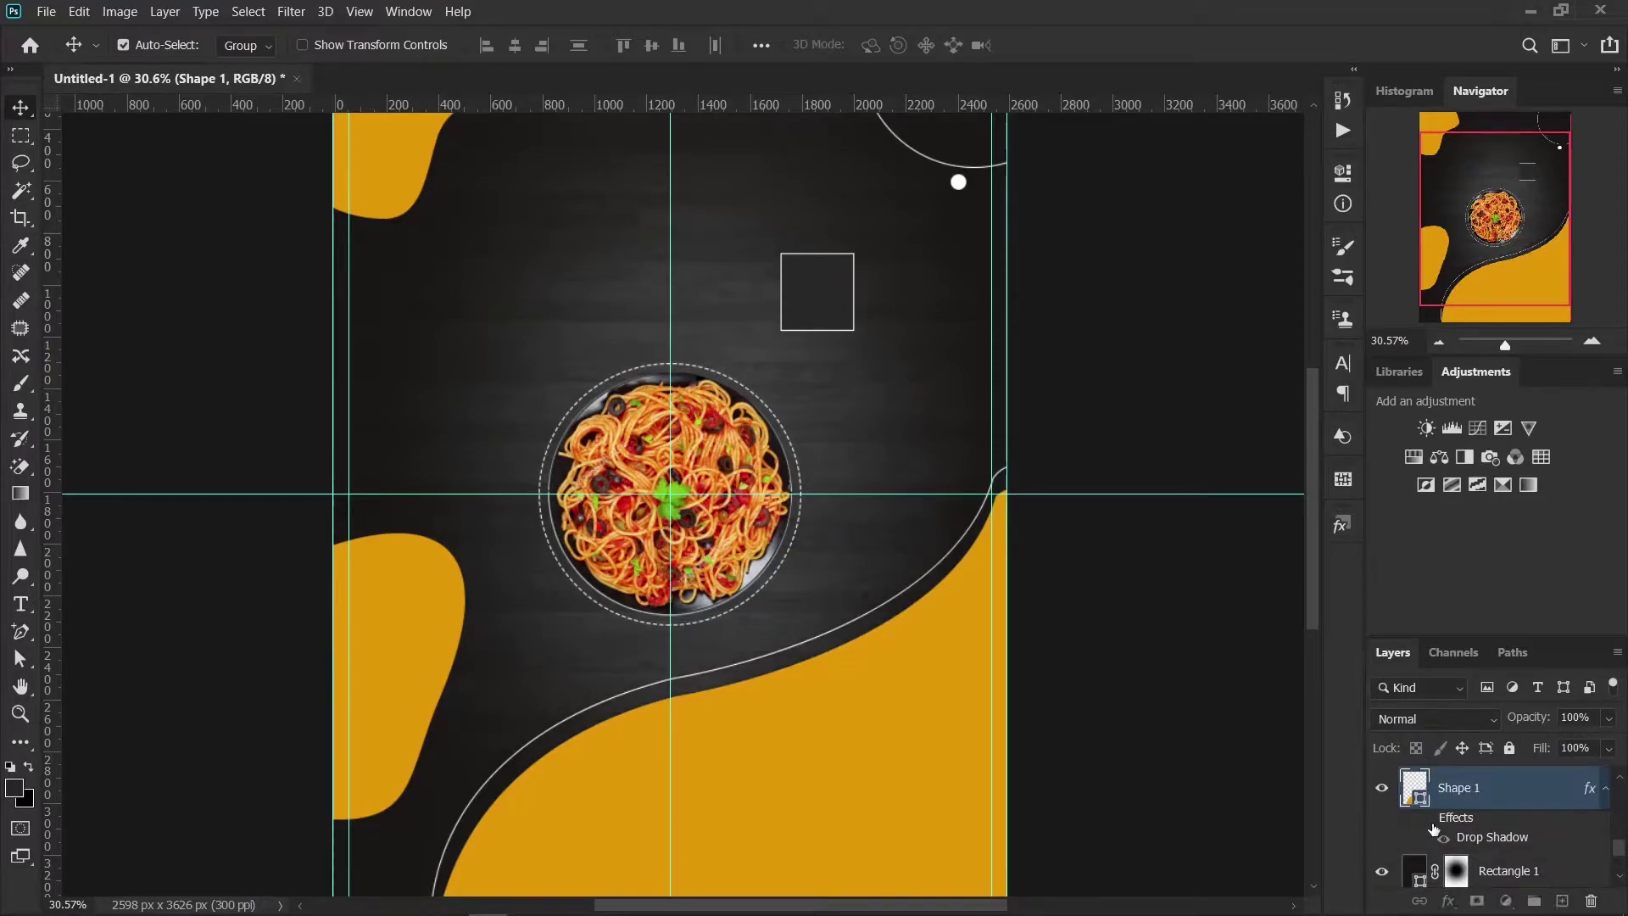
Step: Give the wave's drop shadow a sampled dark colour and fit the poster in view
{"action": "left_click", "coordinate": [1453, 905]}
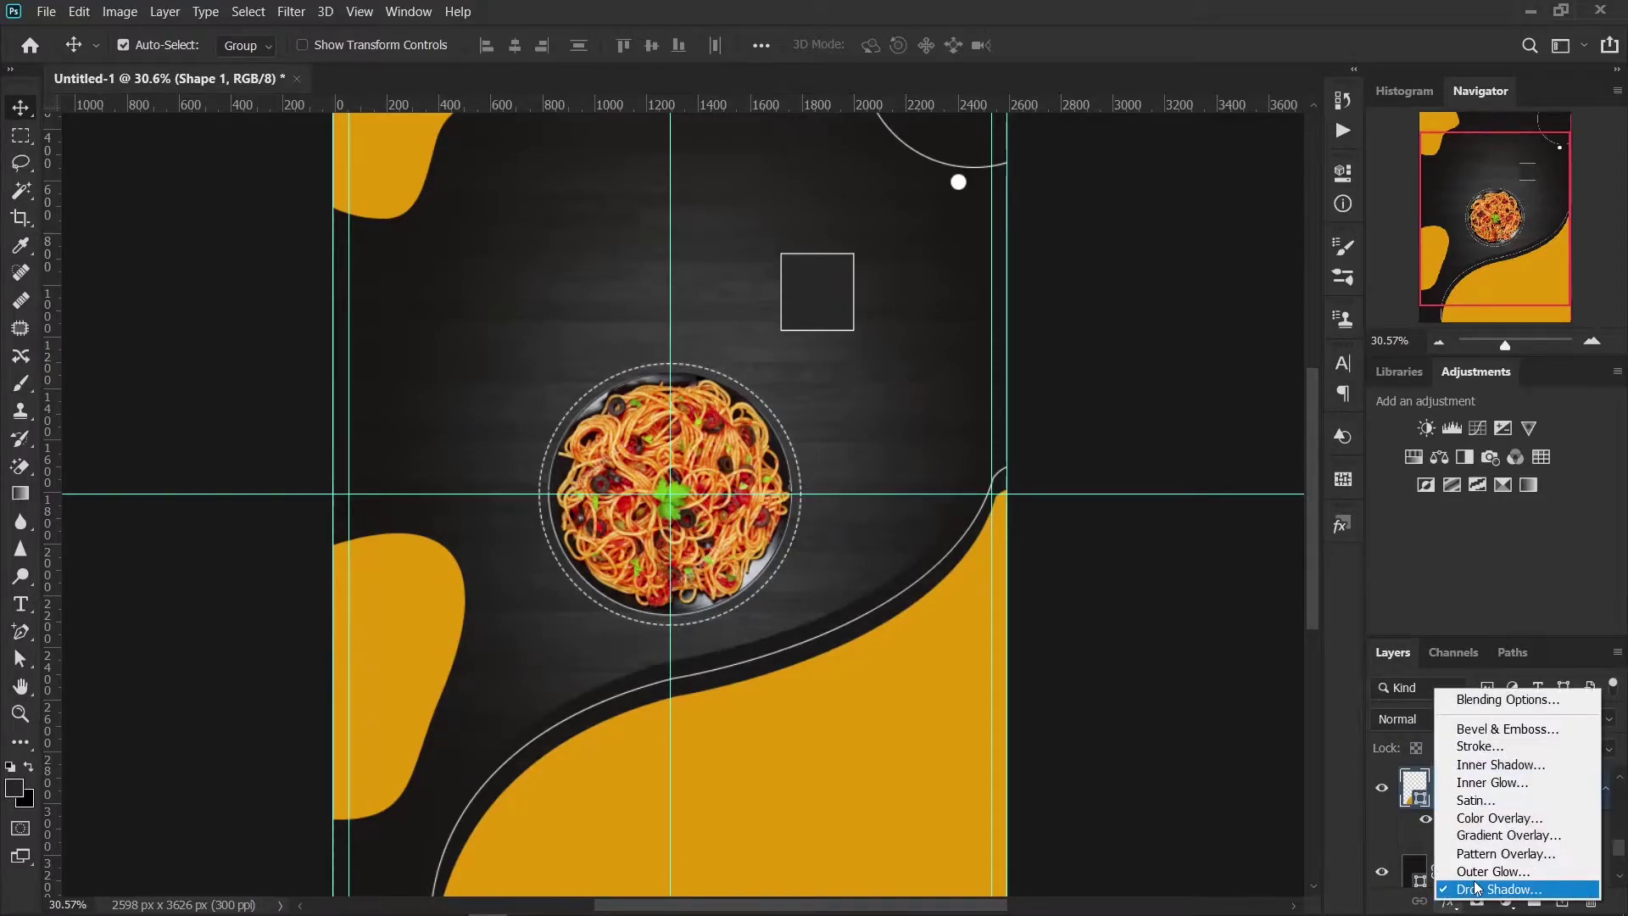
{"action": "left_click", "coordinate": [1263, 443]}
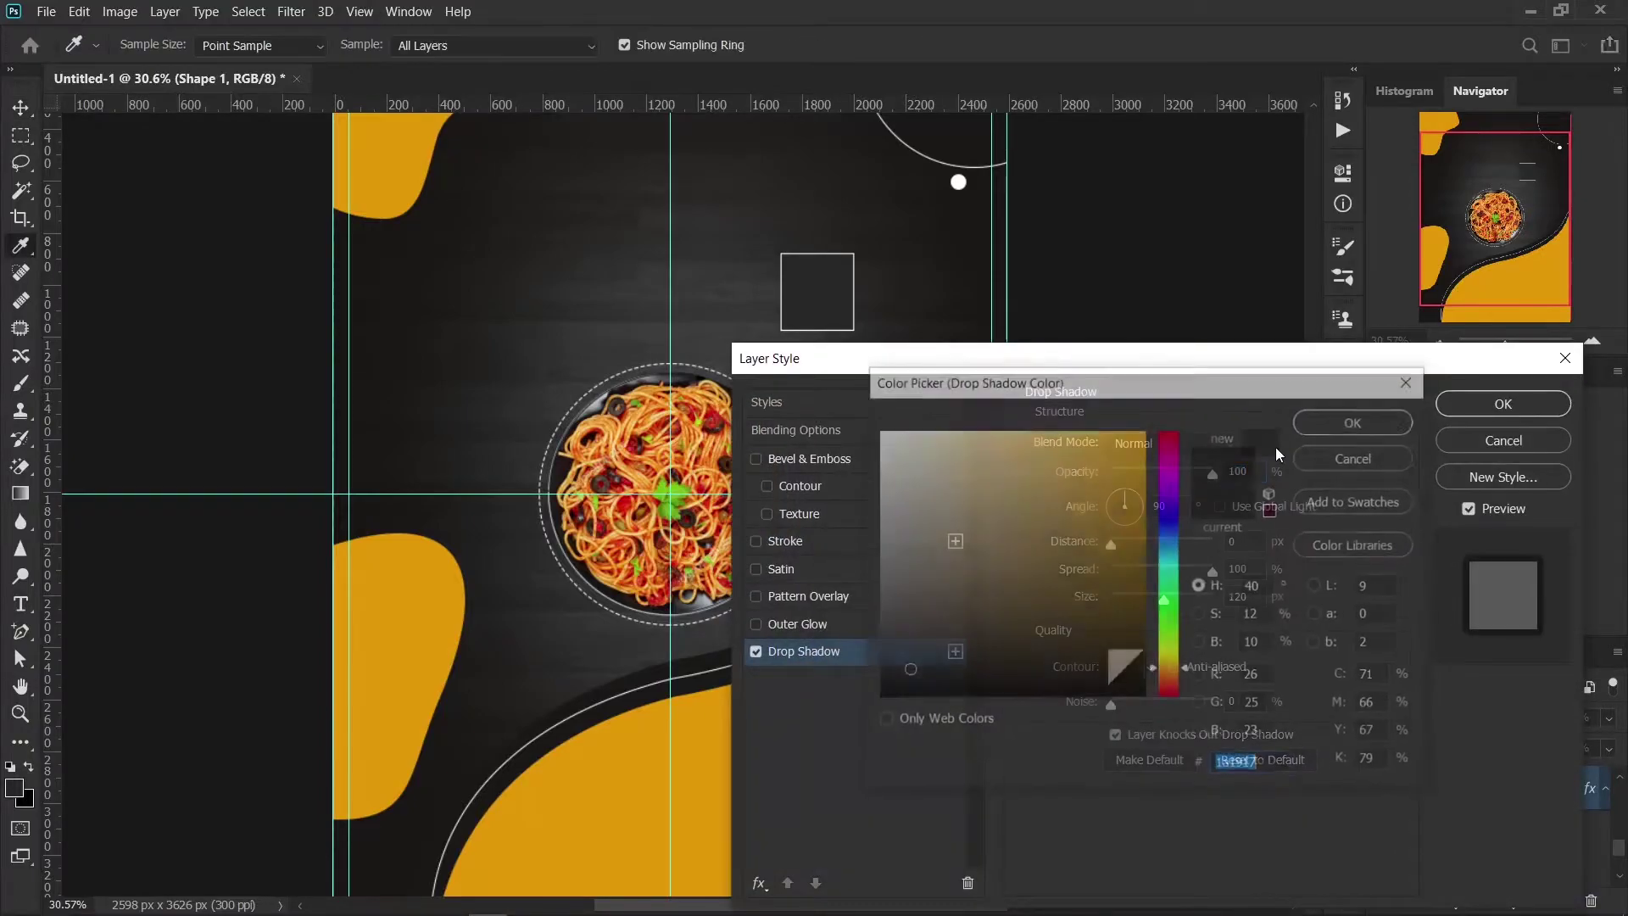
{"action": "left_click", "coordinate": [1340, 421]}
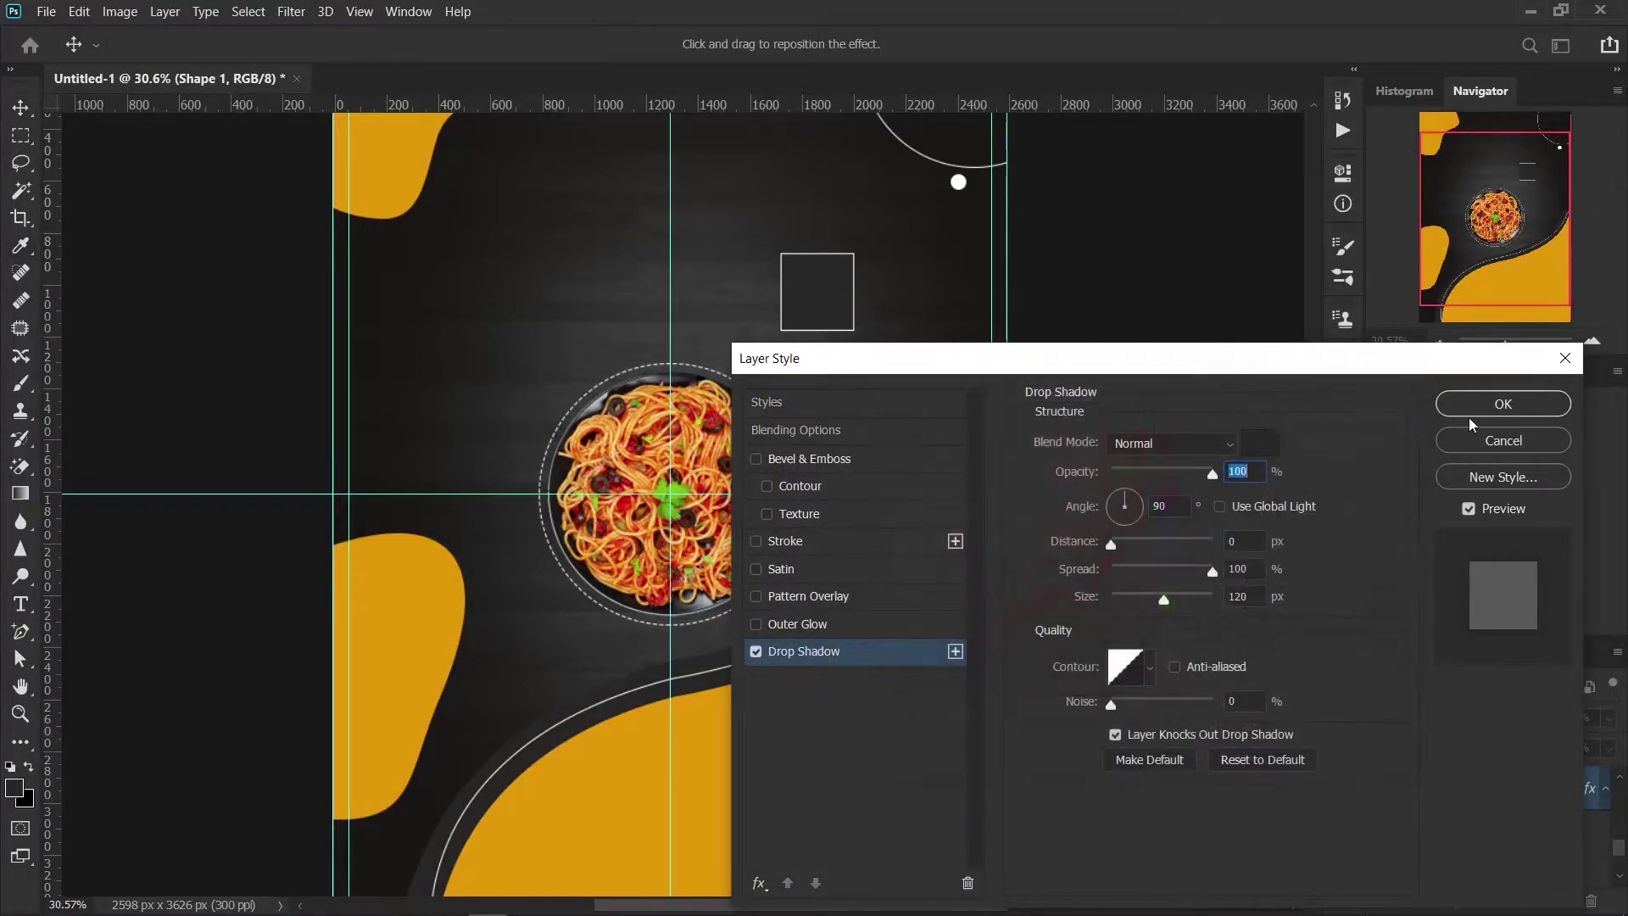
{"action": "left_click", "coordinate": [1467, 407]}
{"action": "key", "text": "ctrl+0"}
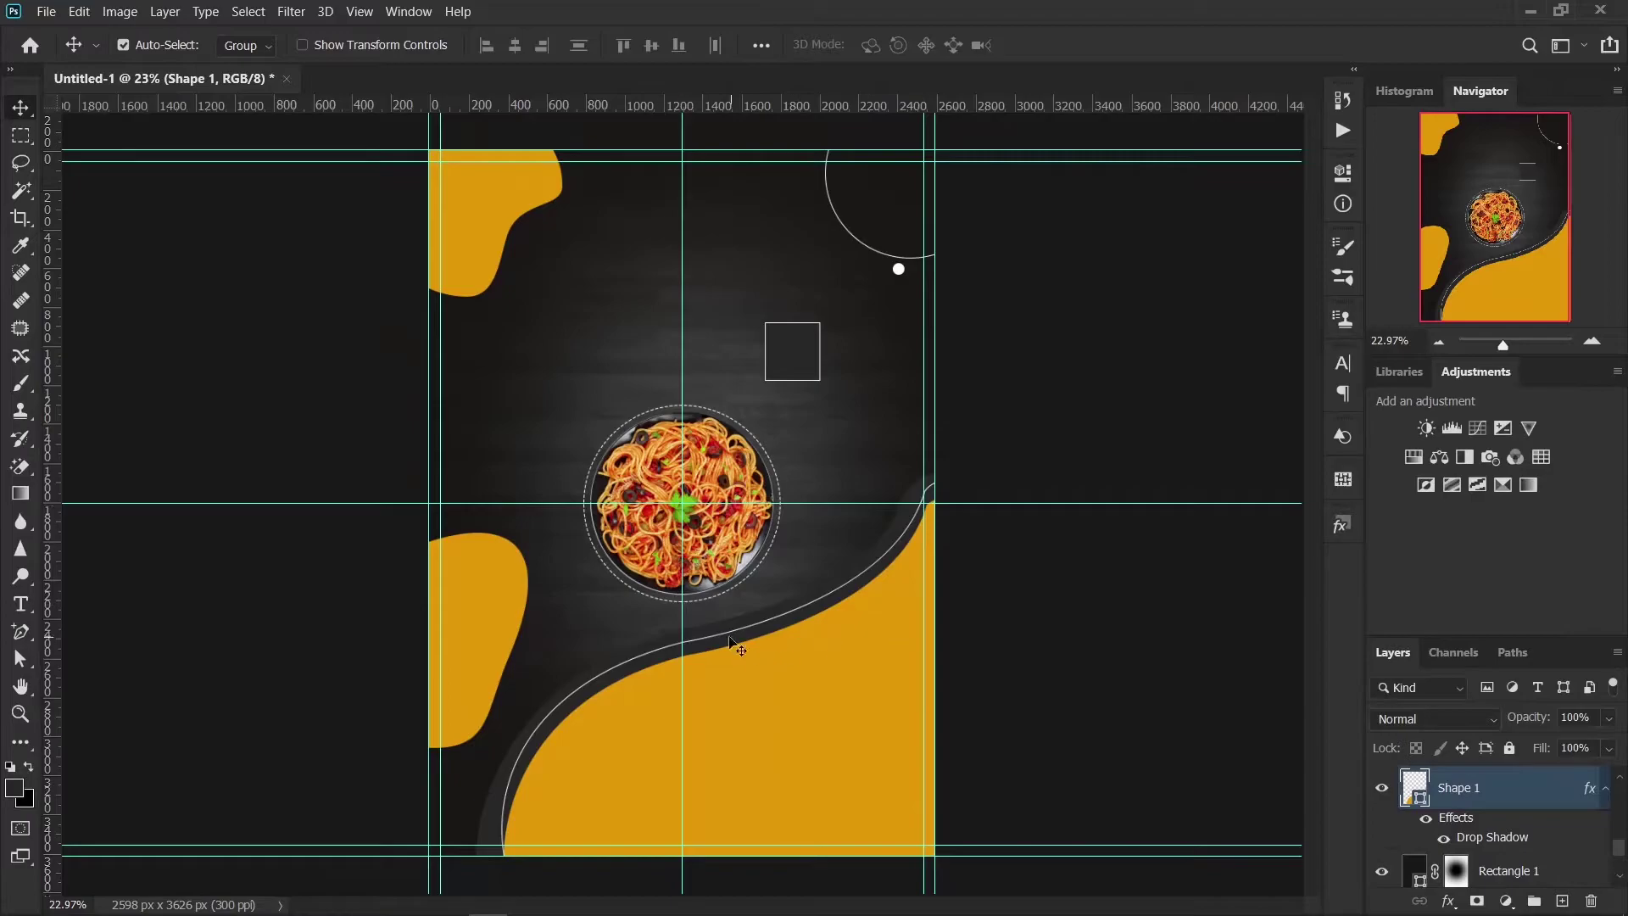
{"action": "key", "text": "alt+bracketleft"}
{"action": "key", "text": "alt+bracketleft"}
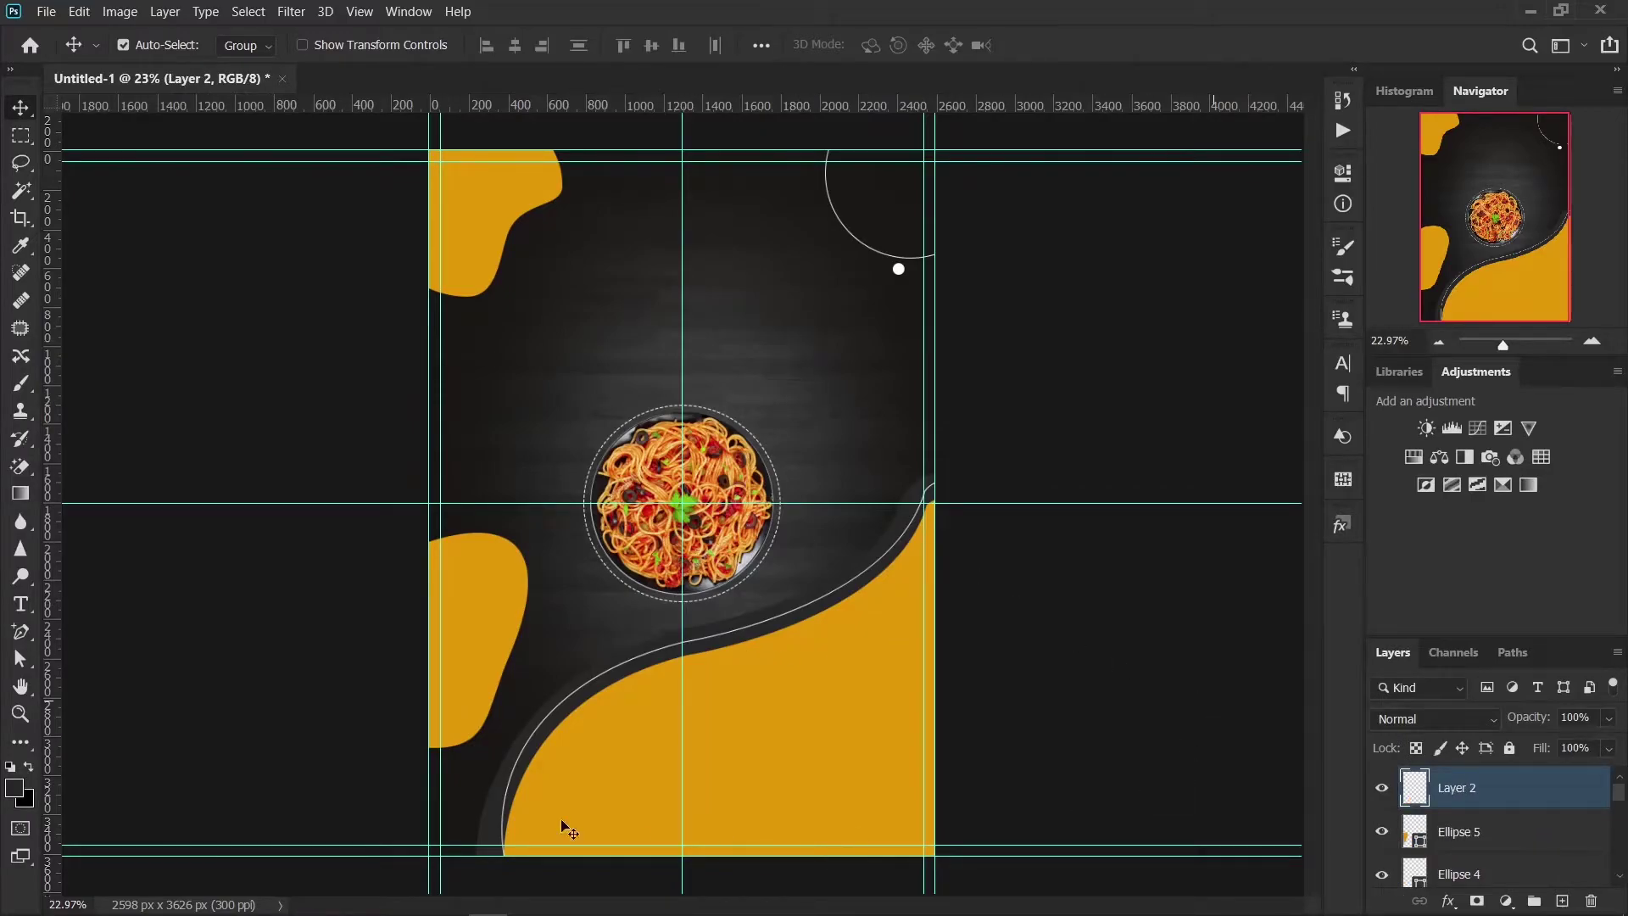
{"action": "key", "text": "alt+bracketright"}
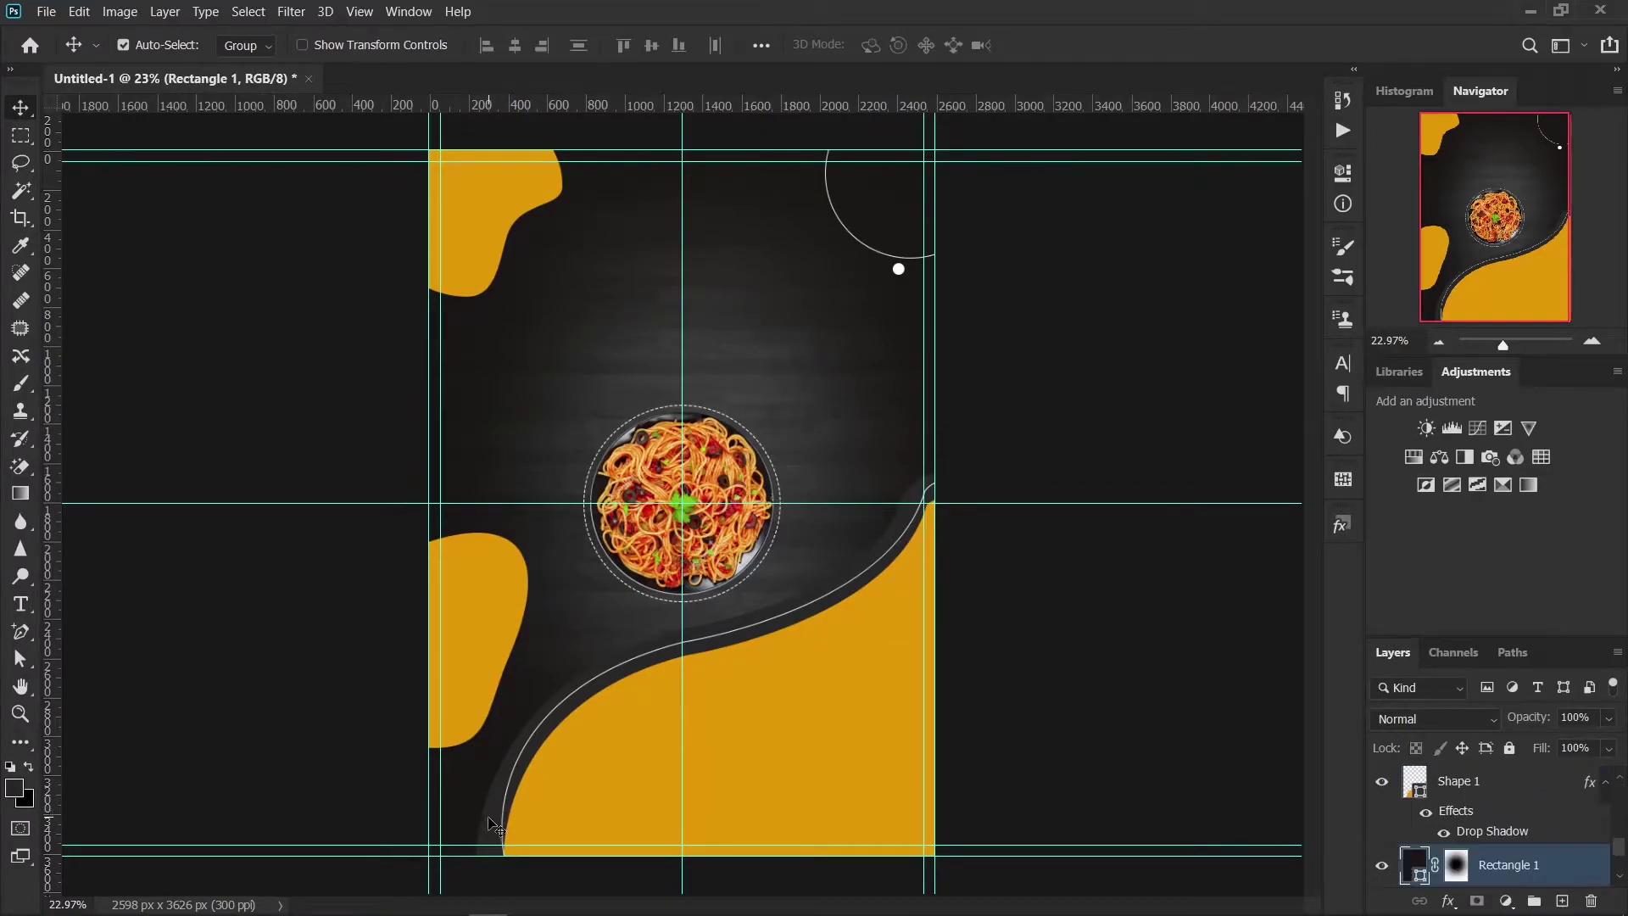
Step: Reduce the wave's drop shadow to 78% spread and 117 px size
{"action": "left_click", "coordinate": [1458, 793]}
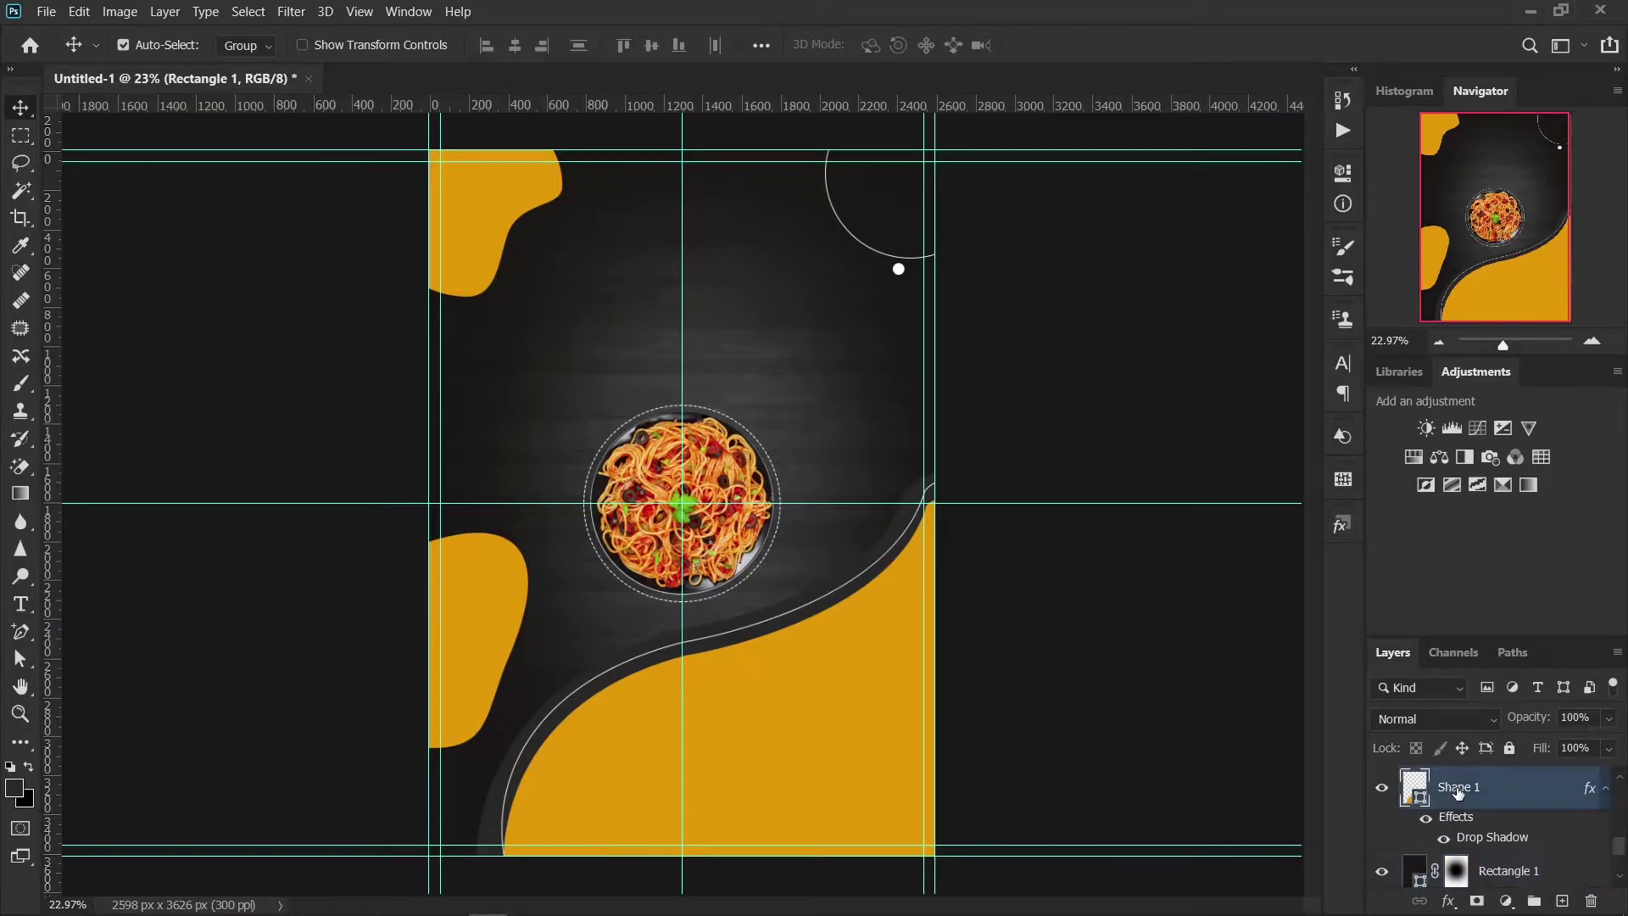
{"action": "left_click", "coordinate": [1448, 900]}
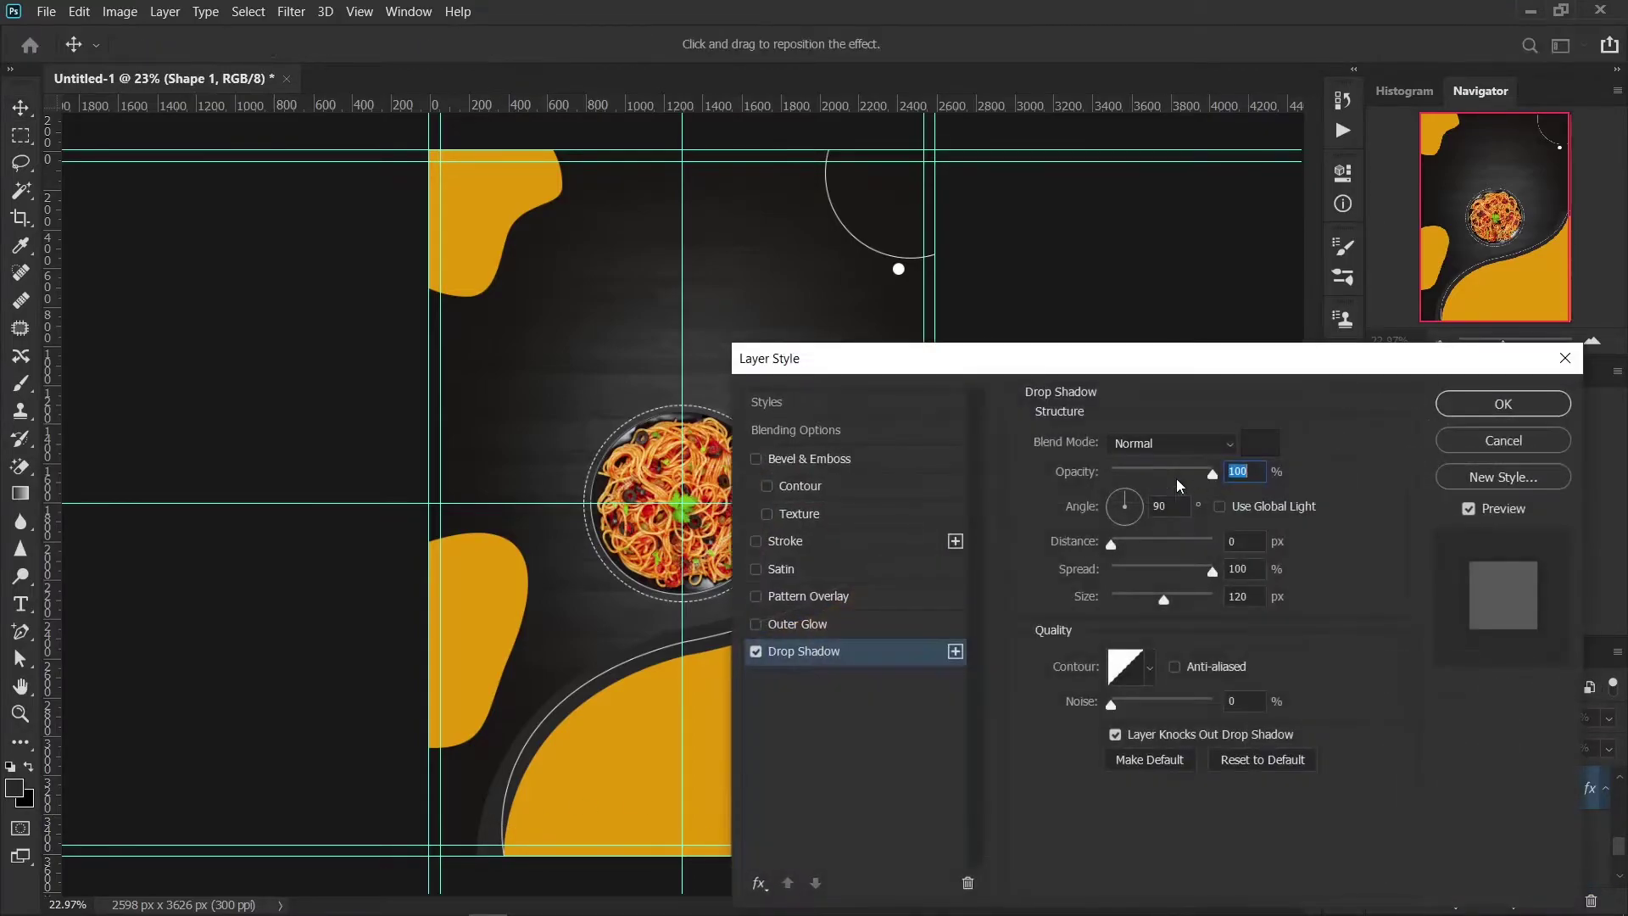
{"action": "left_click_drag", "start_coordinate": [1212, 570], "coordinate": [1187, 573]}
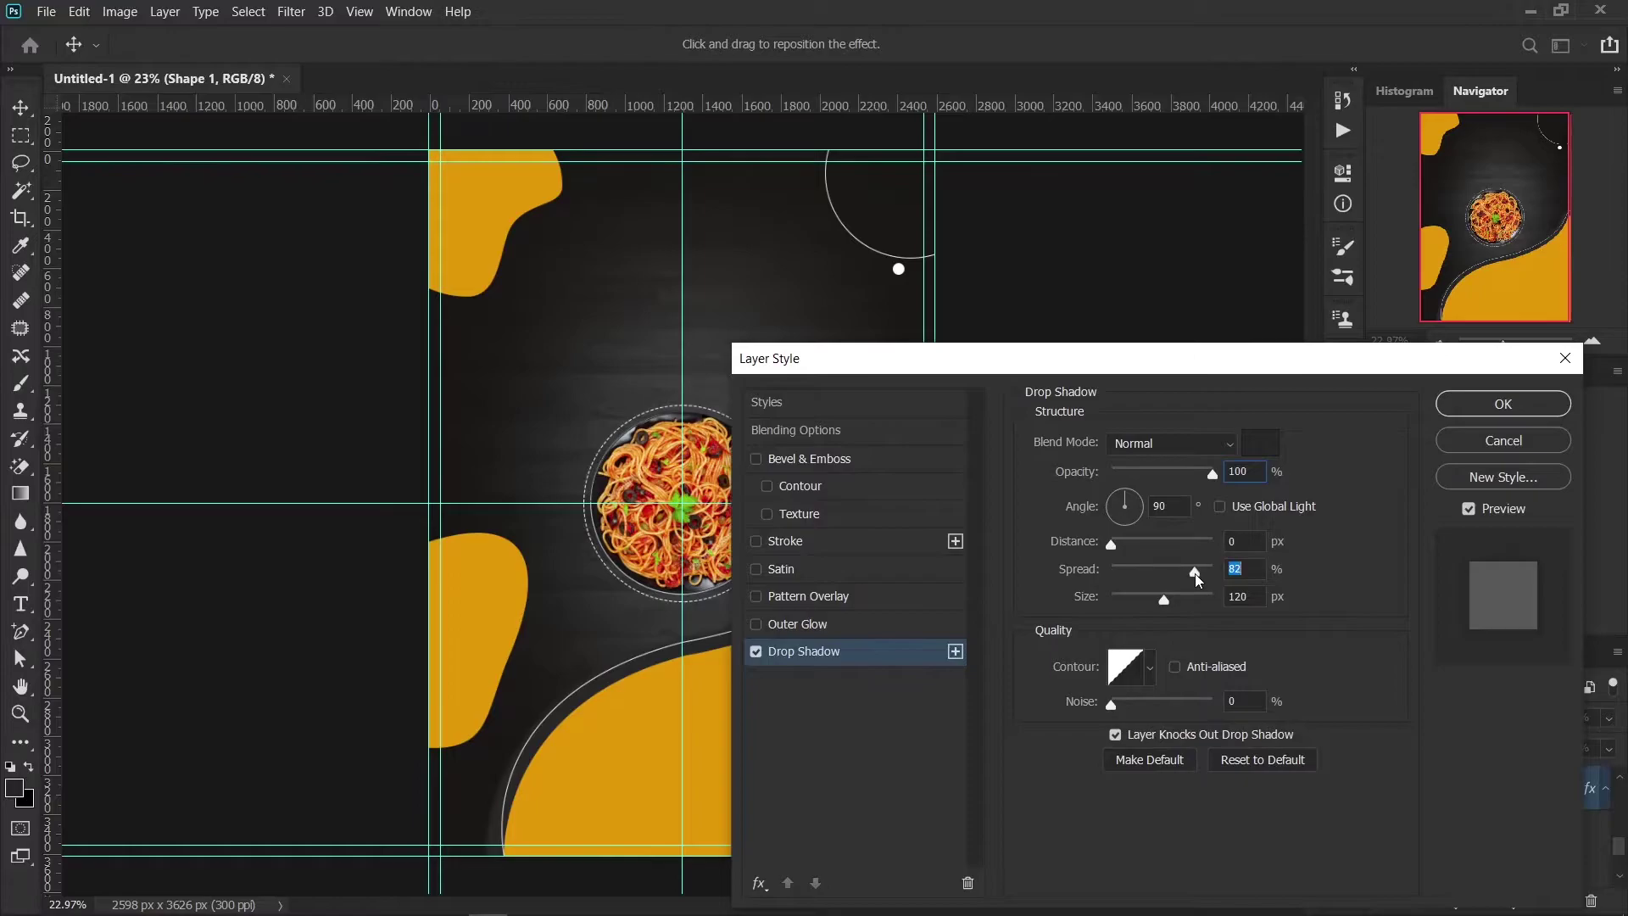
{"action": "left_click_drag", "start_coordinate": [1165, 601], "coordinate": [1173, 605]}
{"action": "left_click", "coordinate": [1504, 407]}
Step: Duplicate the left orange blob (Ellipse 5) and shift the original slightly right
{"action": "scroll", "coordinate": [727, 674], "scroll_direction": "up", "scroll_amount": 2}
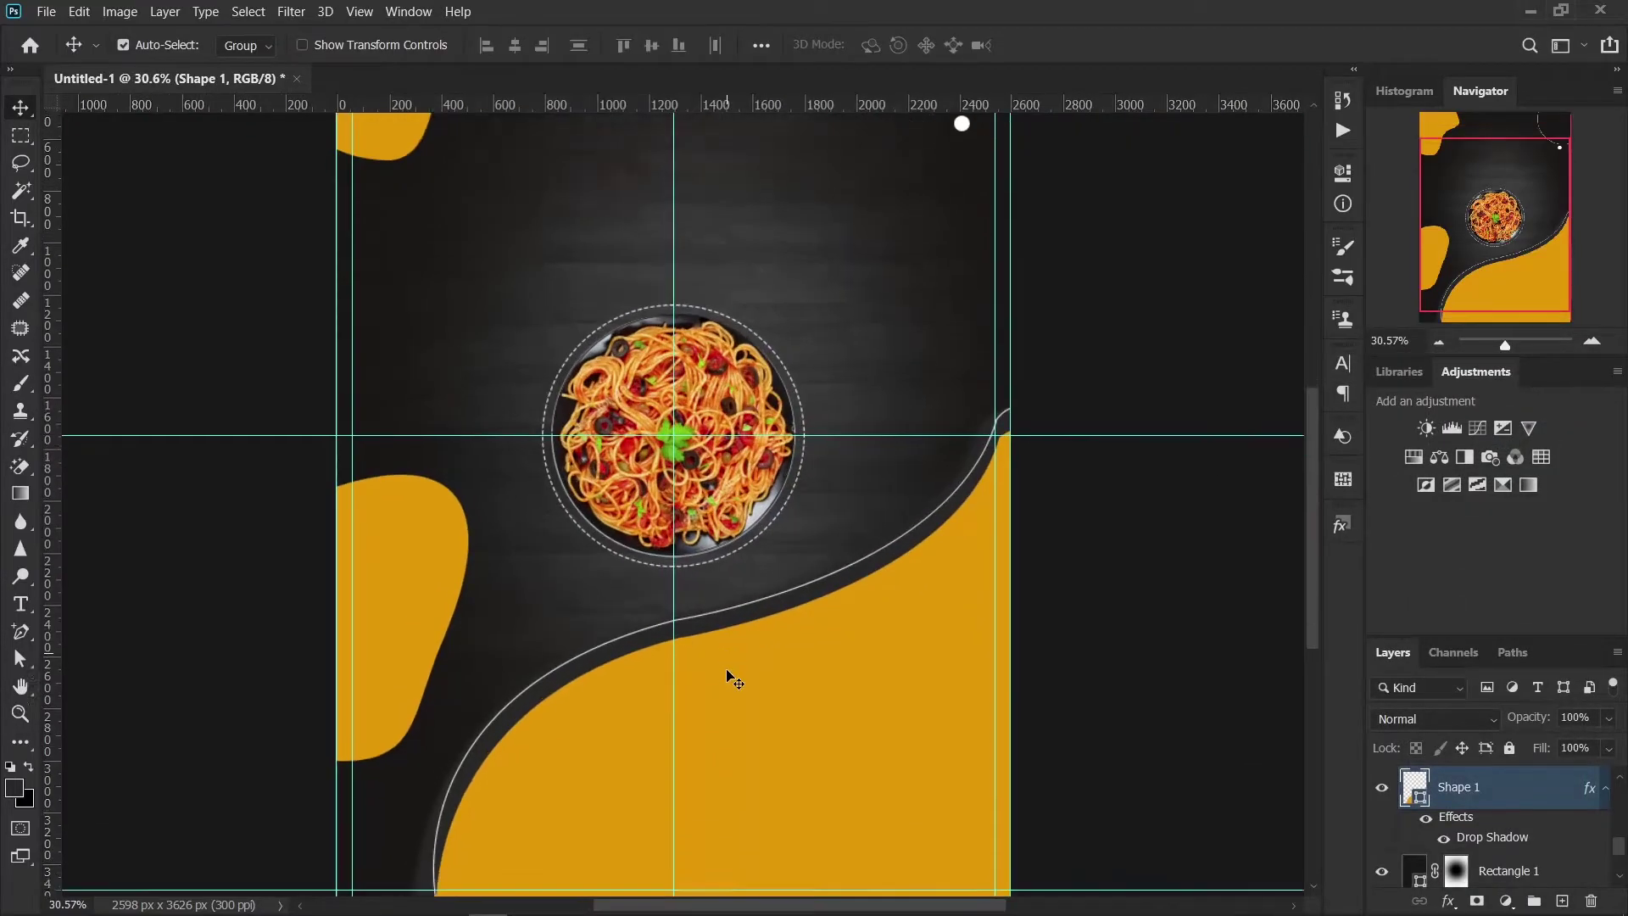
{"action": "scroll", "coordinate": [727, 674], "scroll_direction": "down", "scroll_amount": 2}
{"action": "left_click", "coordinate": [1126, 607]}
{"action": "scroll", "coordinate": [763, 591], "scroll_direction": "up", "scroll_amount": 2}
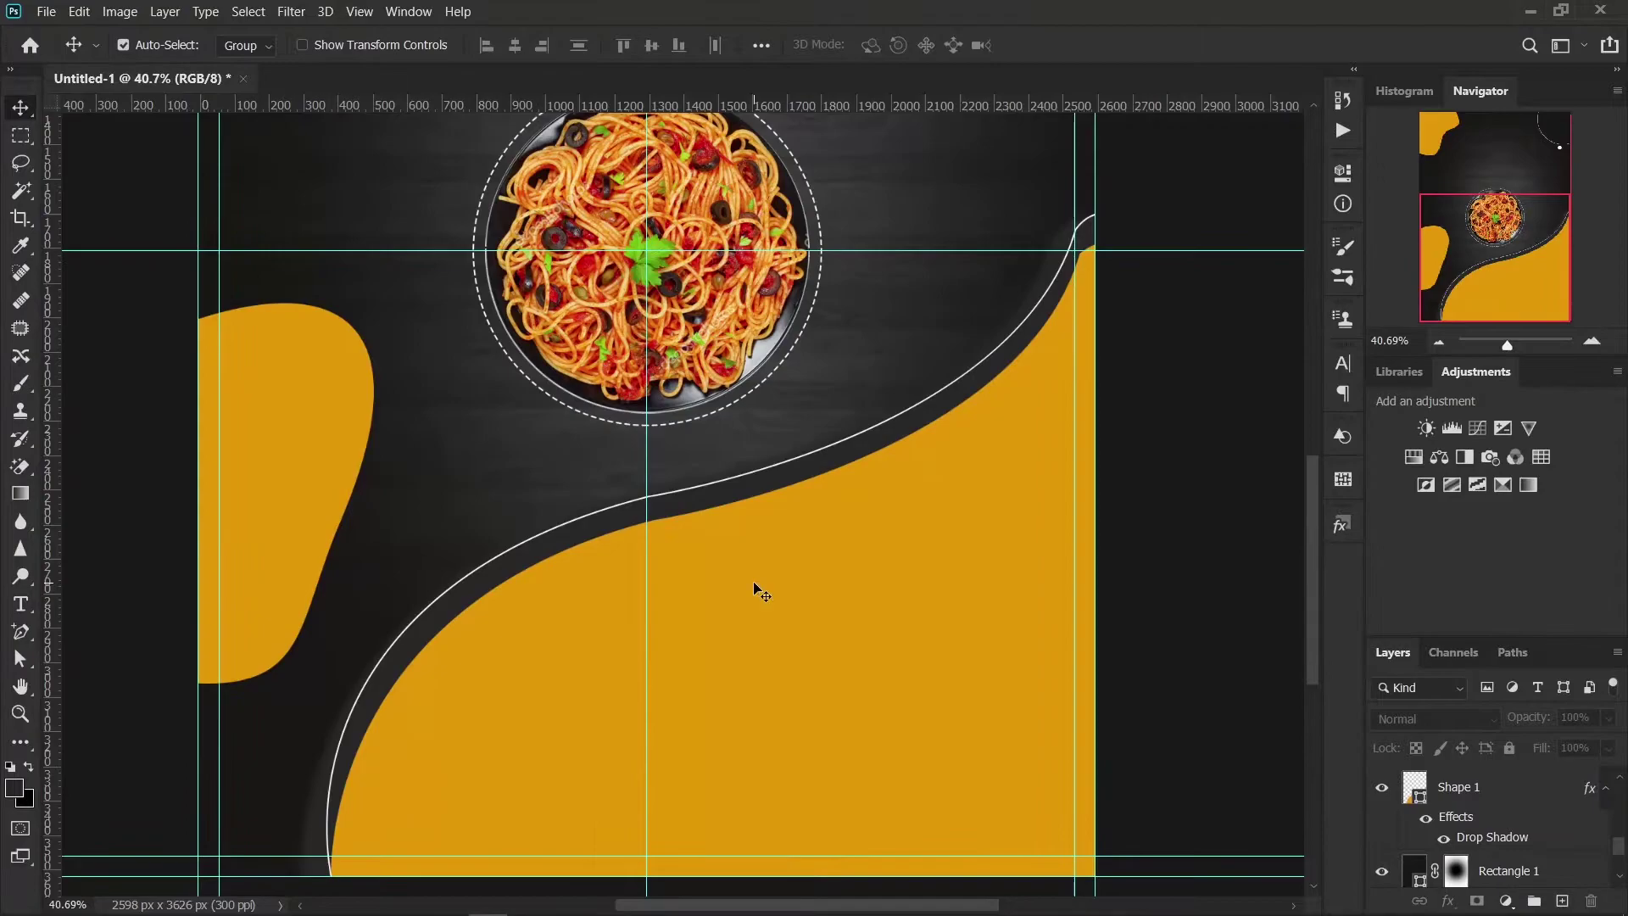
{"action": "scroll", "coordinate": [486, 606], "scroll_direction": "down", "scroll_amount": 2}
{"action": "left_click", "coordinate": [351, 496]}
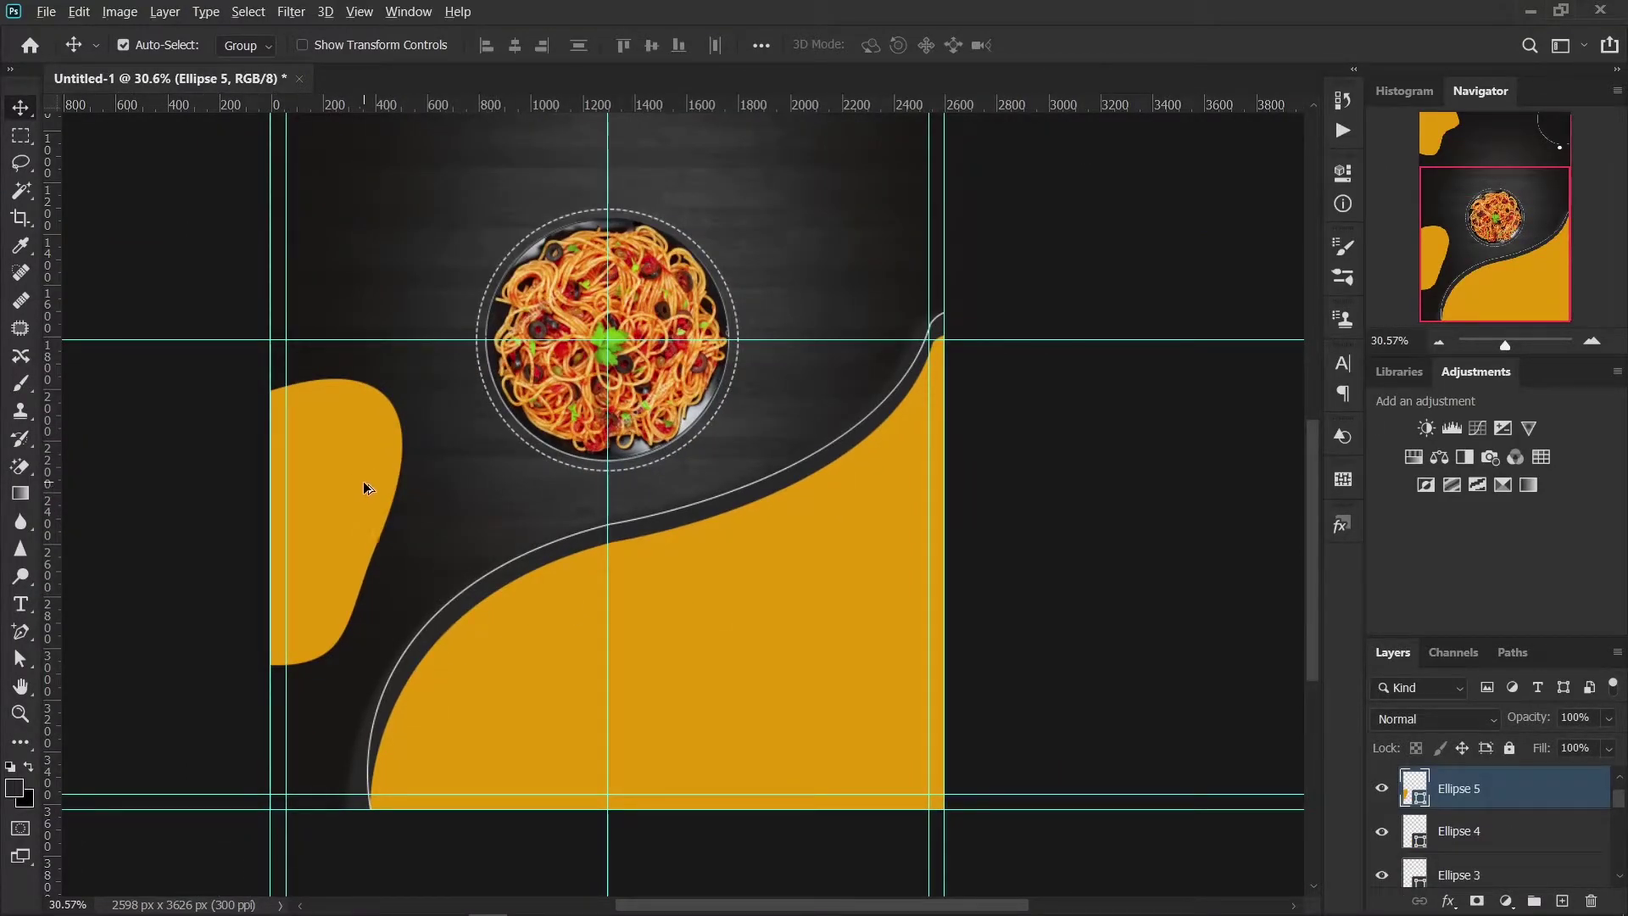
{"action": "left_click", "coordinate": [351, 501], "text": "alt"}
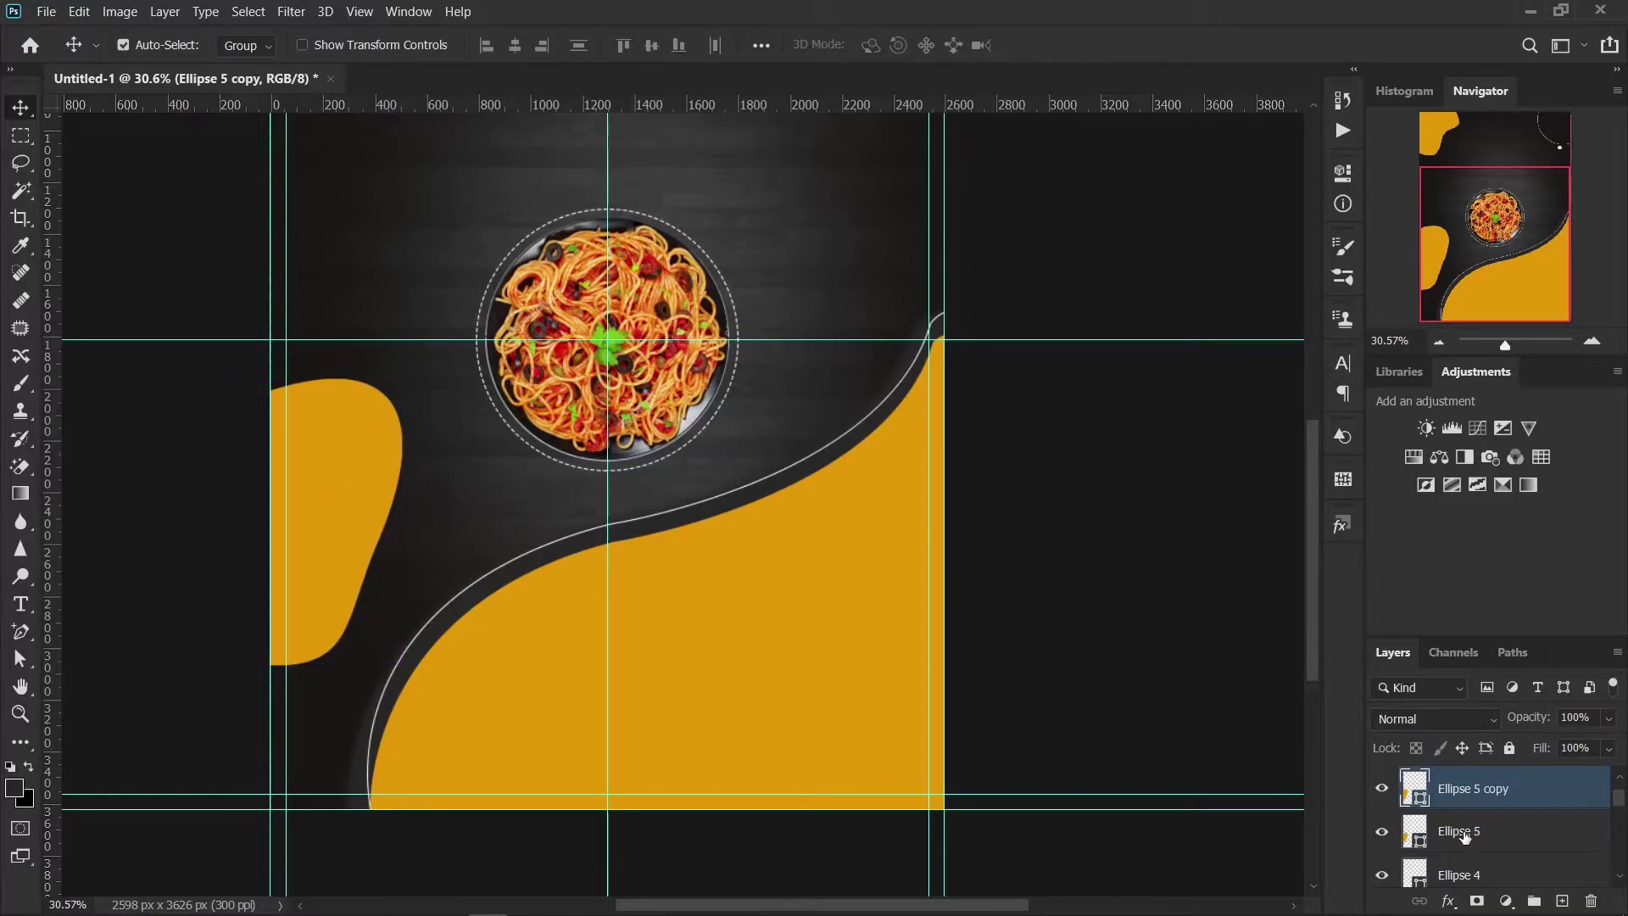
{"action": "left_click", "coordinate": [1464, 835]}
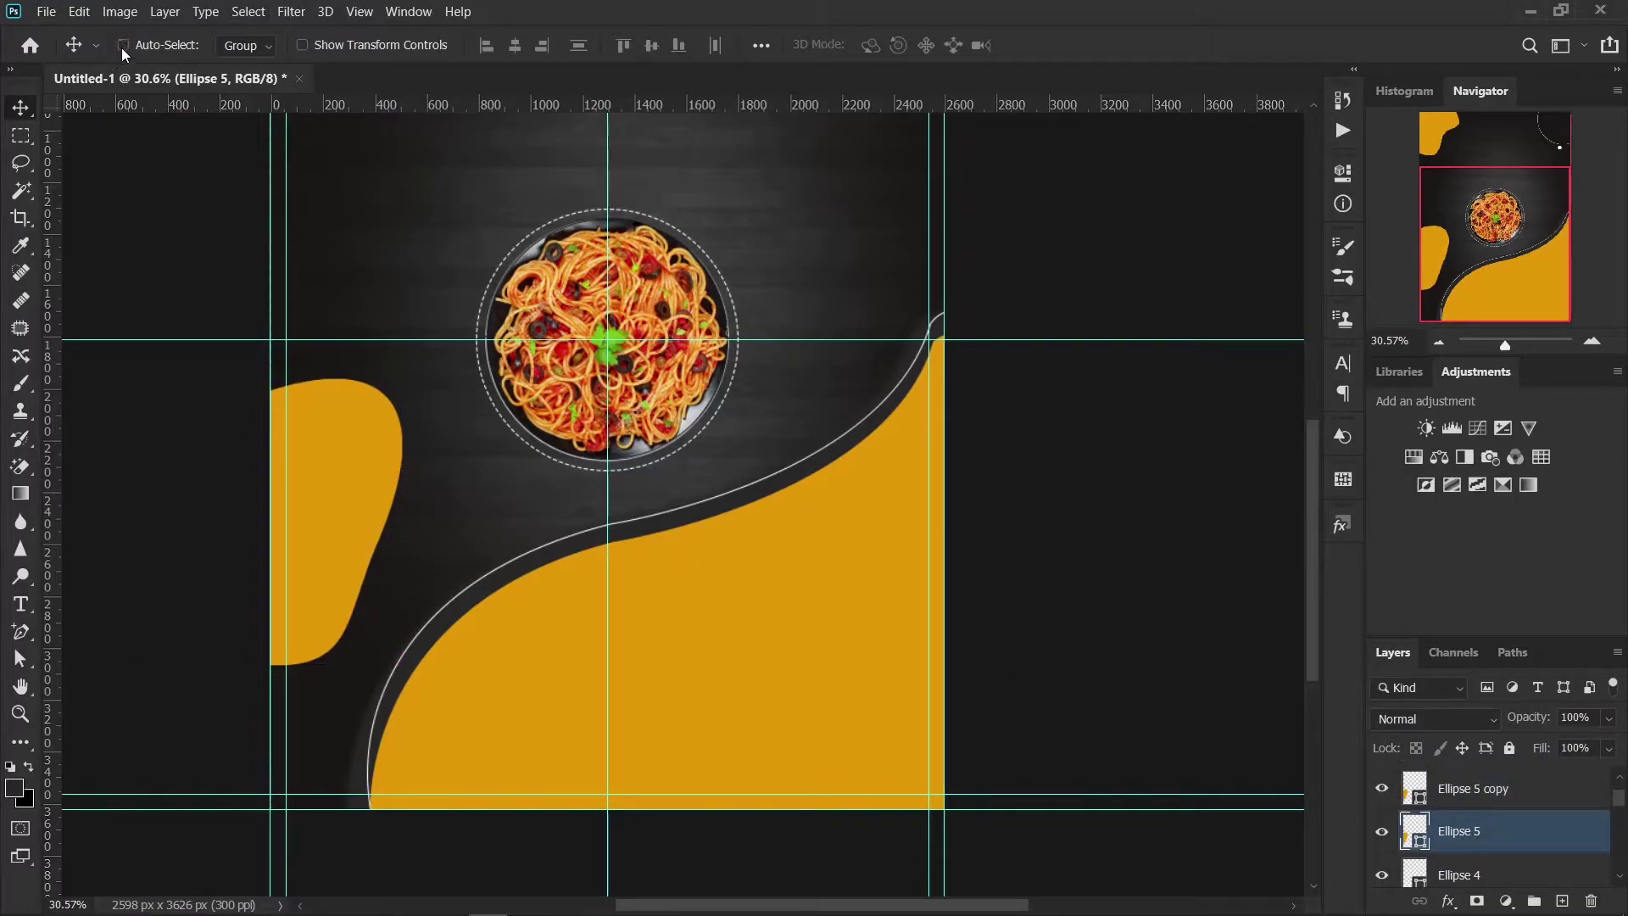
{"action": "left_click_drag", "start_coordinate": [356, 491], "coordinate": [368, 480]}
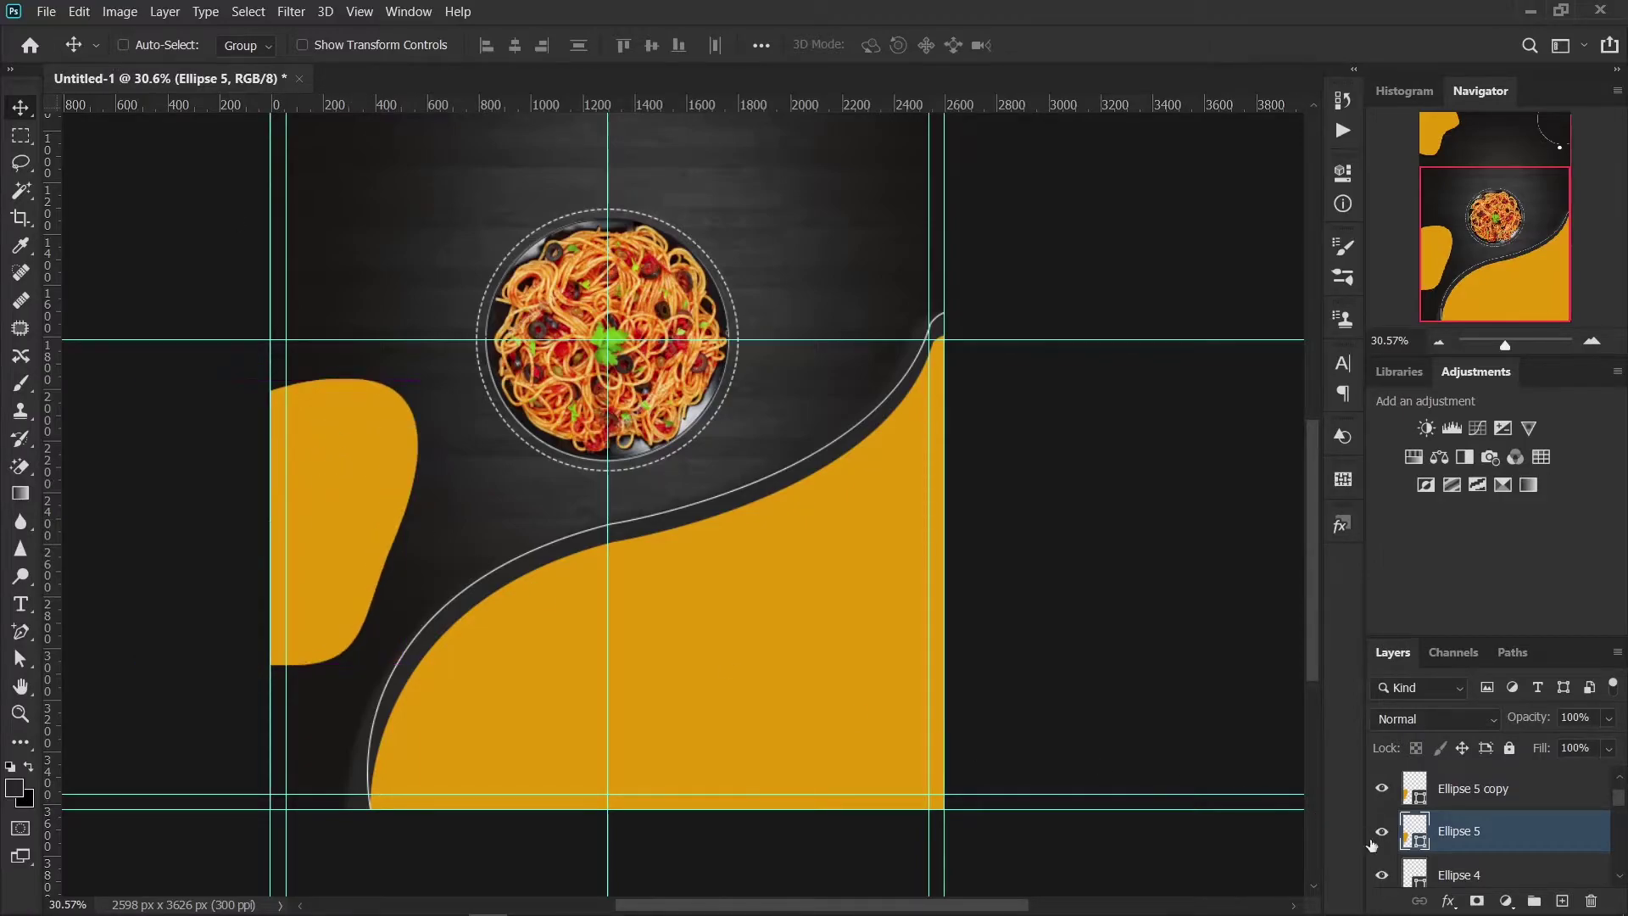
Step: Set the blob's fill to none and stroke to white, then select the solid copy
{"action": "right_click", "coordinate": [19, 642]}
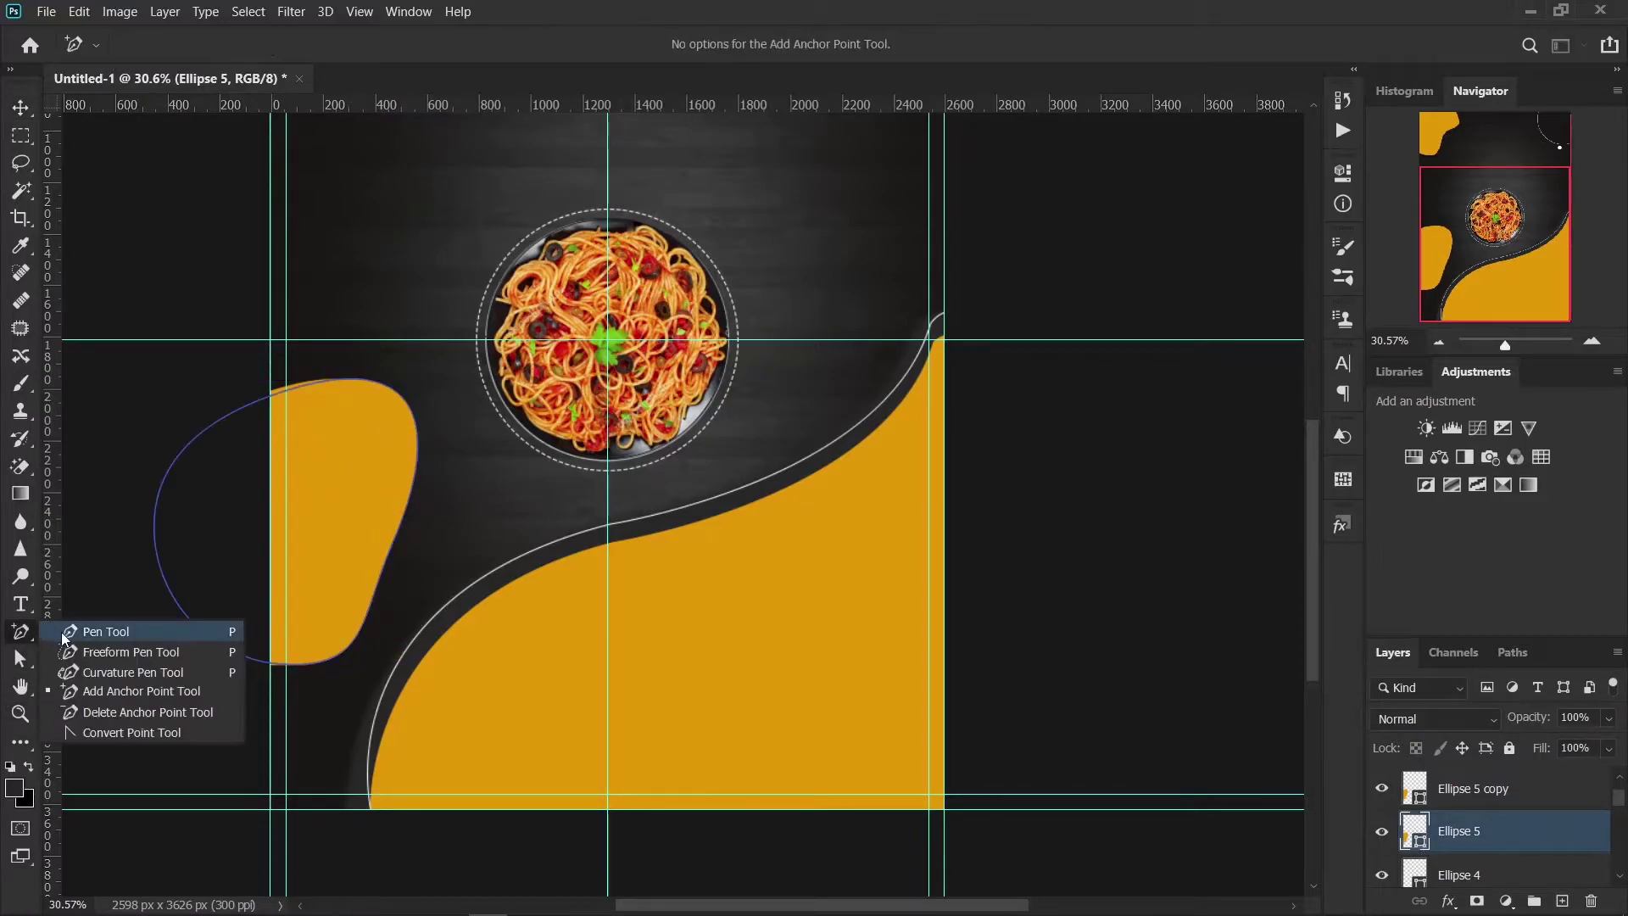
{"action": "left_click", "coordinate": [94, 629]}
{"action": "left_click", "coordinate": [239, 44]}
{"action": "left_click", "coordinate": [114, 85]}
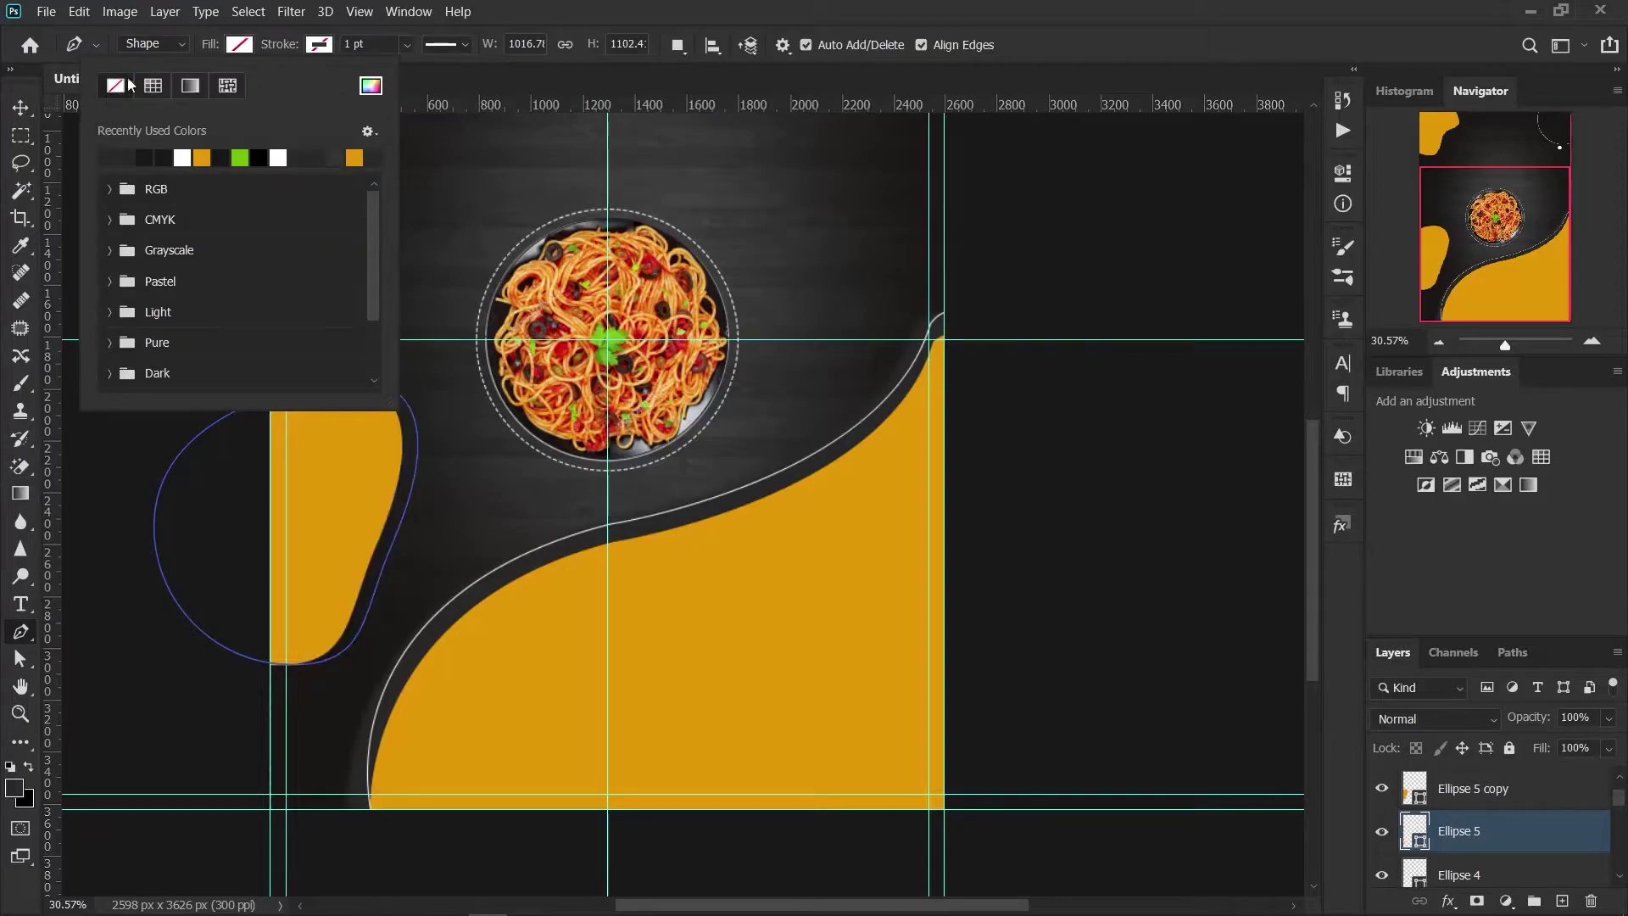
{"action": "left_click", "coordinate": [318, 44]}
{"action": "left_click", "coordinate": [261, 157]}
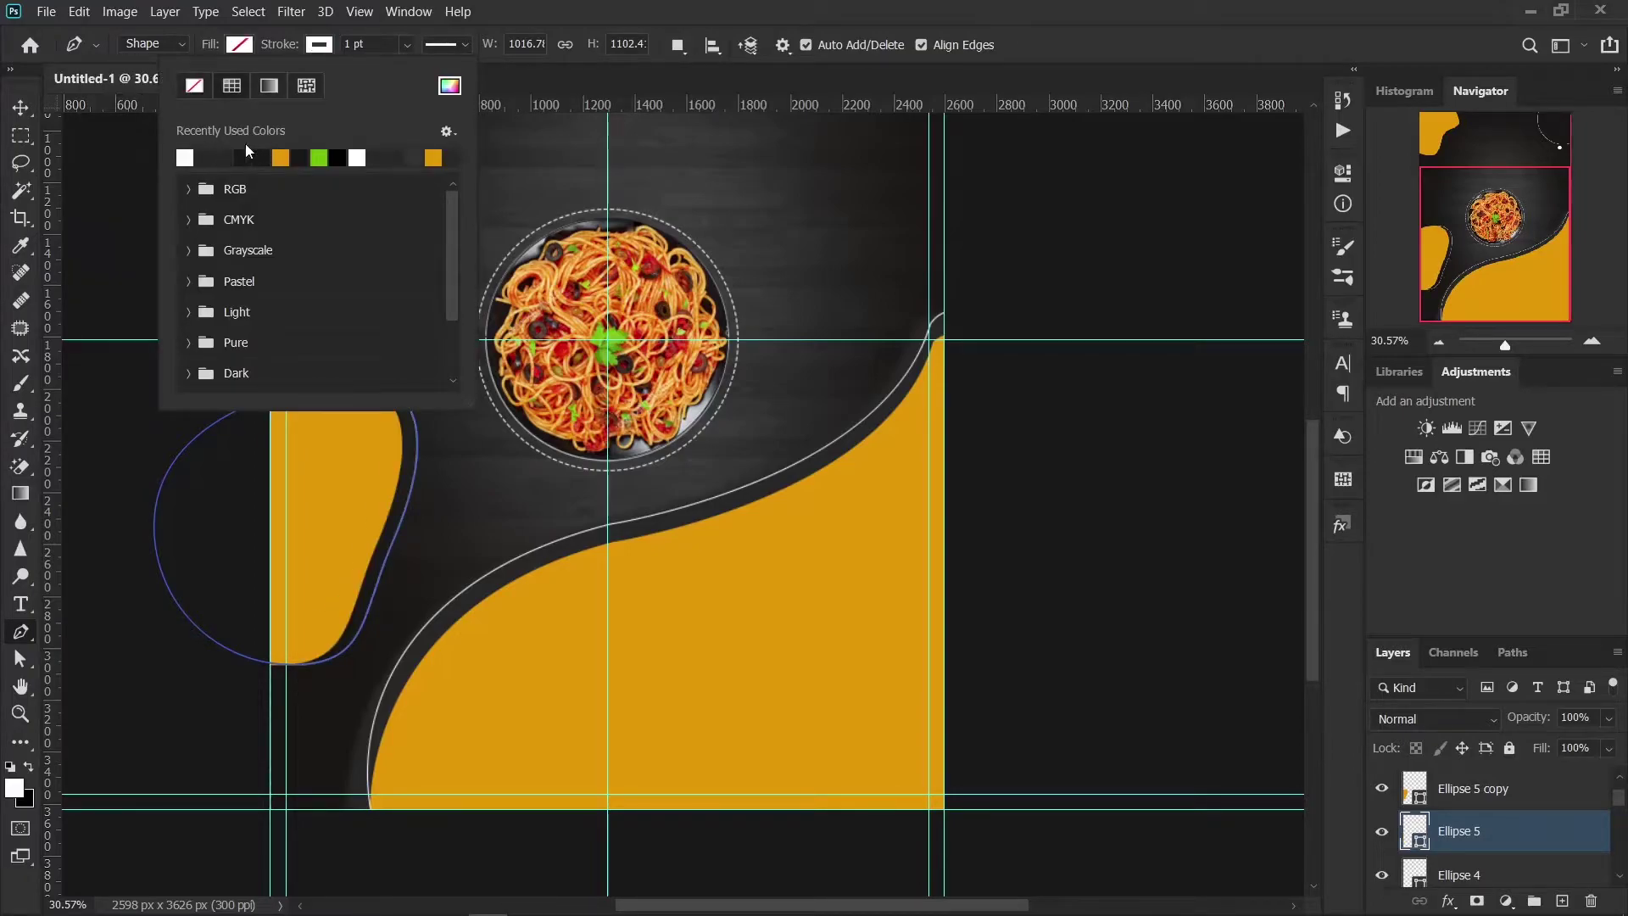
{"action": "left_click", "coordinate": [21, 107]}
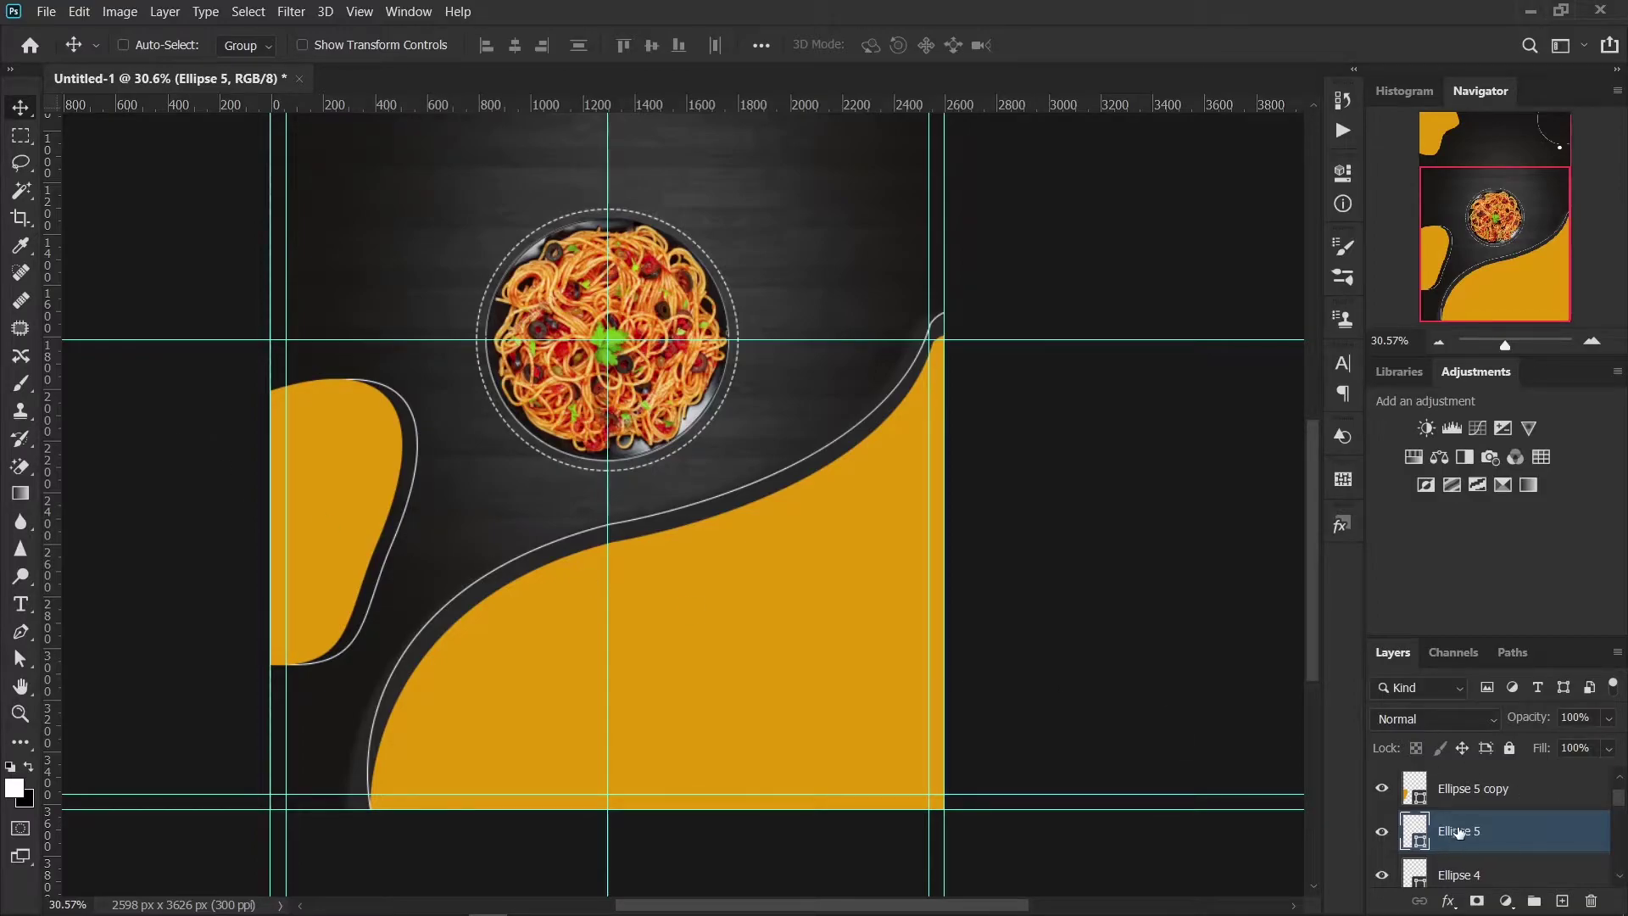
{"action": "left_click", "coordinate": [1469, 801]}
Step: Give Ellipse 5 copy a hard drop shadow with 54% spread and 0 px size
{"action": "key", "text": "ctrl+j"}
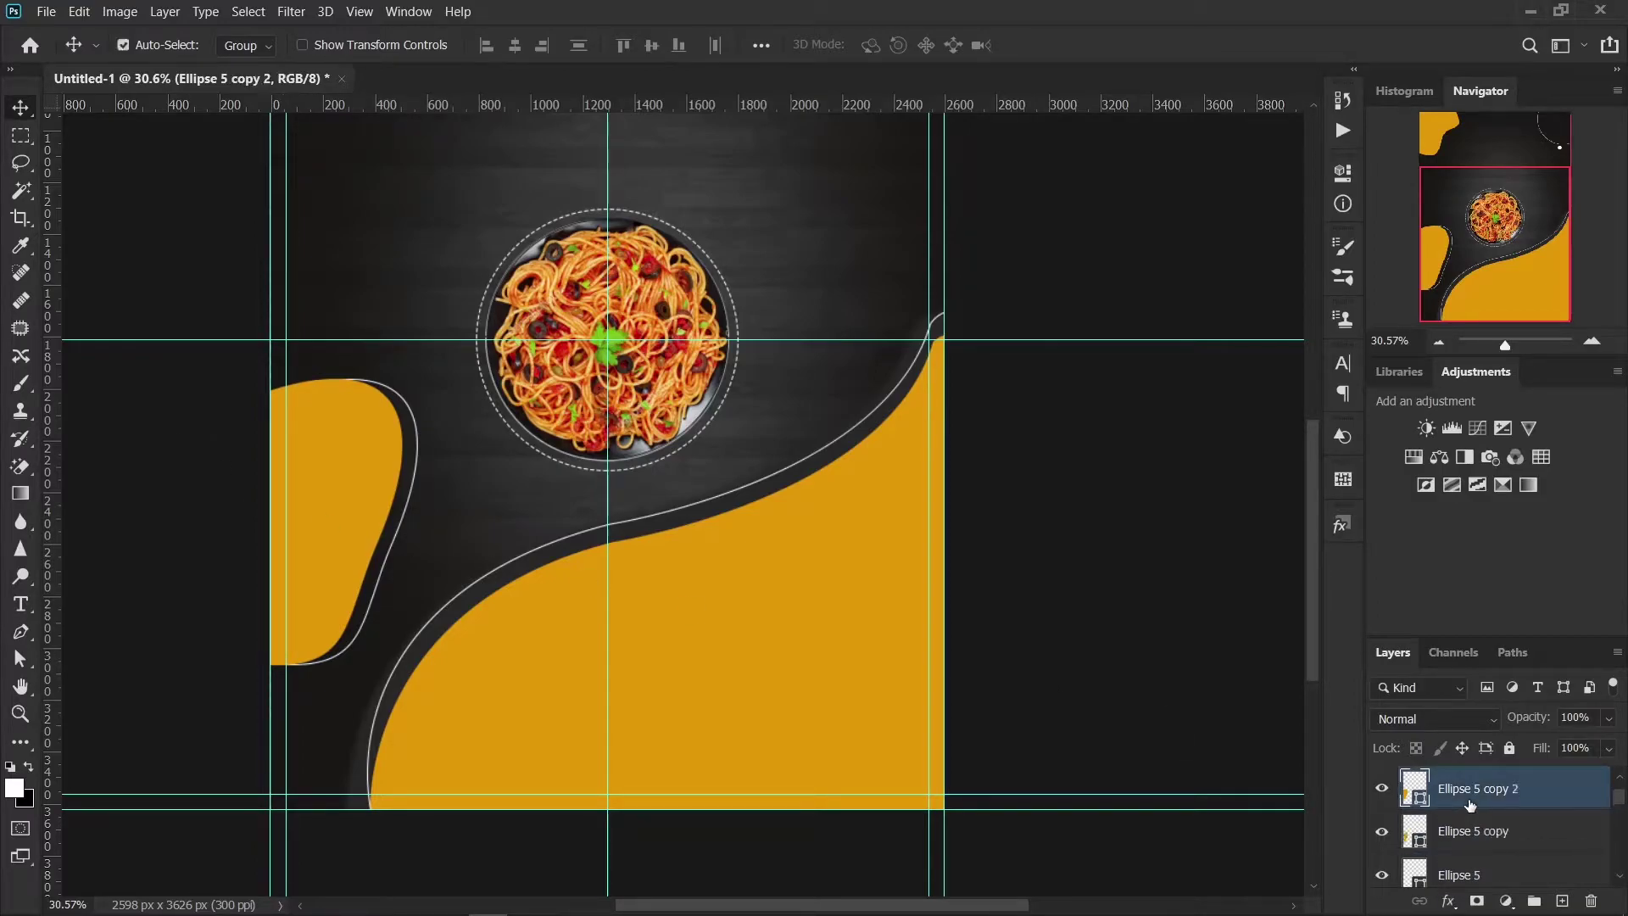
{"action": "key", "text": "ctrl+z"}
{"action": "left_click", "coordinate": [1448, 901]}
{"action": "left_click", "coordinate": [1434, 882]}
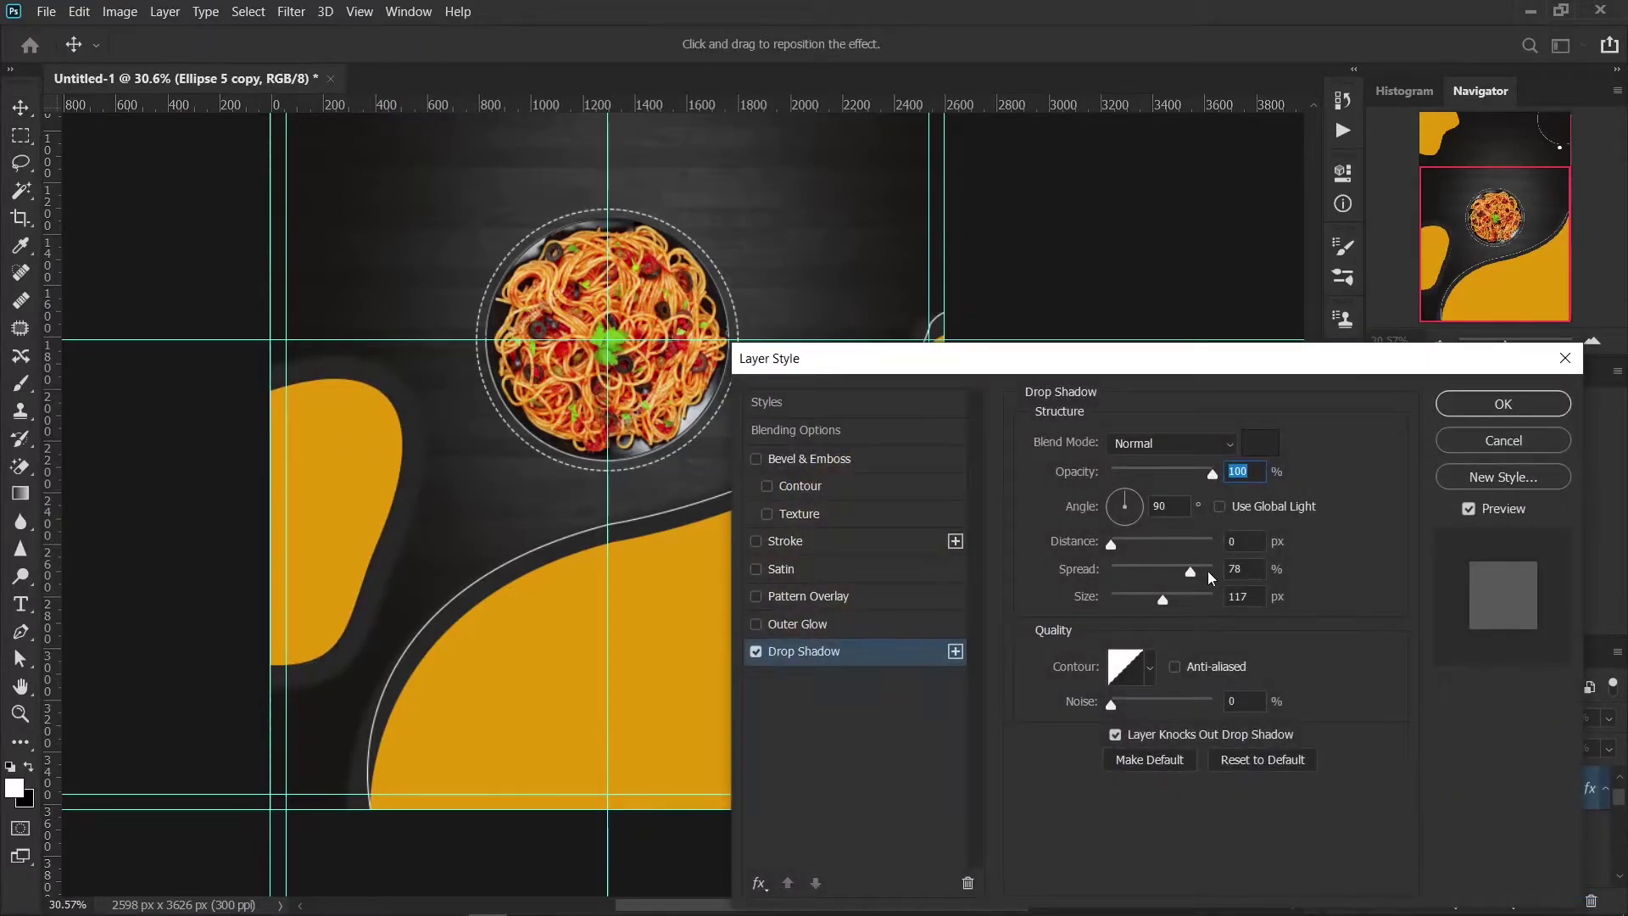
{"action": "mouse_move", "coordinate": [1190, 571]}
{"action": "left_mouse_down"}
{"action": "mouse_move", "coordinate": [1110, 573]}
{"action": "mouse_move", "coordinate": [1249, 604]}
{"action": "mouse_move", "coordinate": [1132, 602]}
{"action": "left_mouse_up"}
{"action": "mouse_move", "coordinate": [1111, 543]}
{"action": "left_mouse_down"}
{"action": "mouse_move", "coordinate": [1199, 555]}
{"action": "mouse_move", "coordinate": [1110, 570]}
{"action": "mouse_move", "coordinate": [1243, 580]}
{"action": "mouse_move", "coordinate": [1166, 587]}
{"action": "left_mouse_up"}
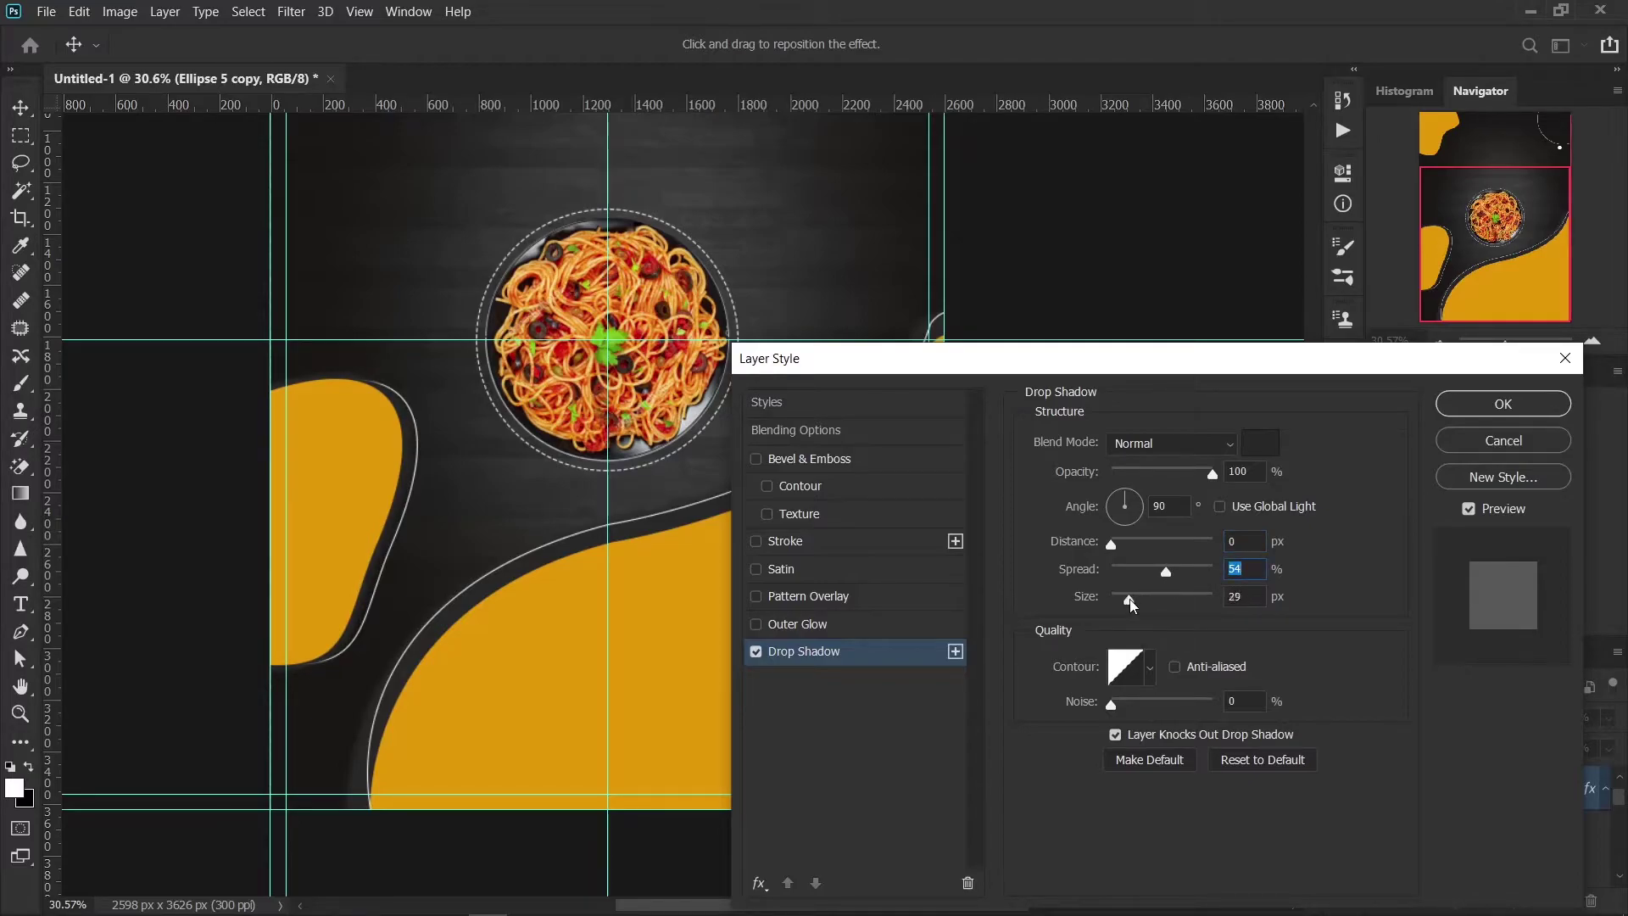
{"action": "left_click_drag", "start_coordinate": [1131, 599], "coordinate": [1087, 601]}
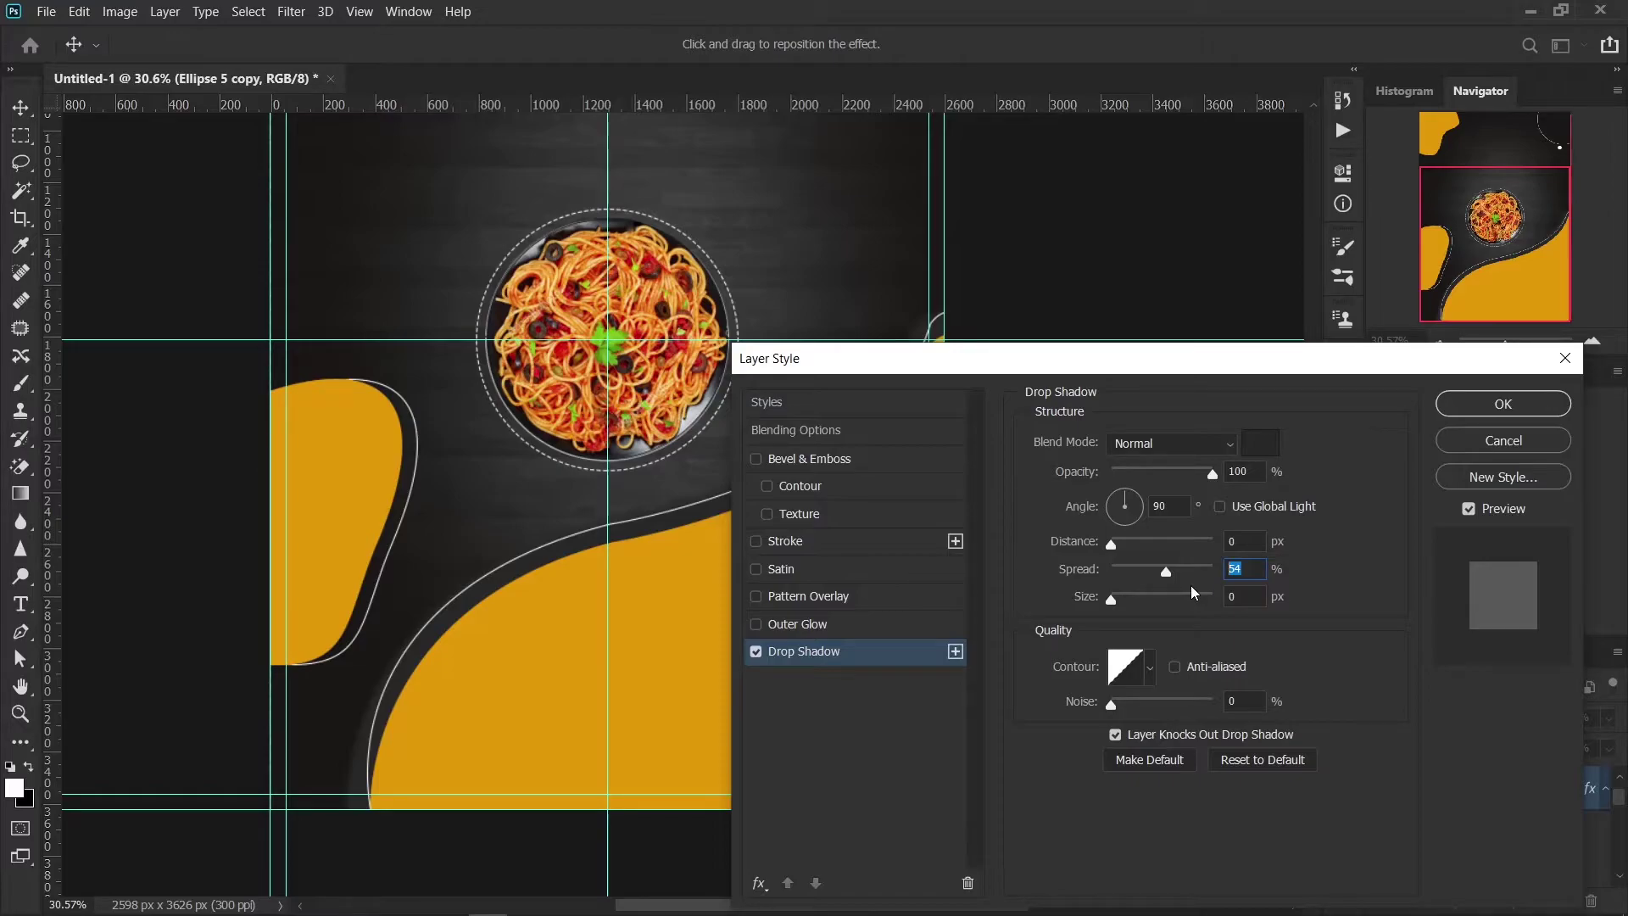
Step: Apply the Drop Shadow (54% spread, 0 px size) to Ellipse 5 copy and duplicate it as Ellipse 5 copy 2
{"action": "left_click", "coordinate": [1473, 408]}
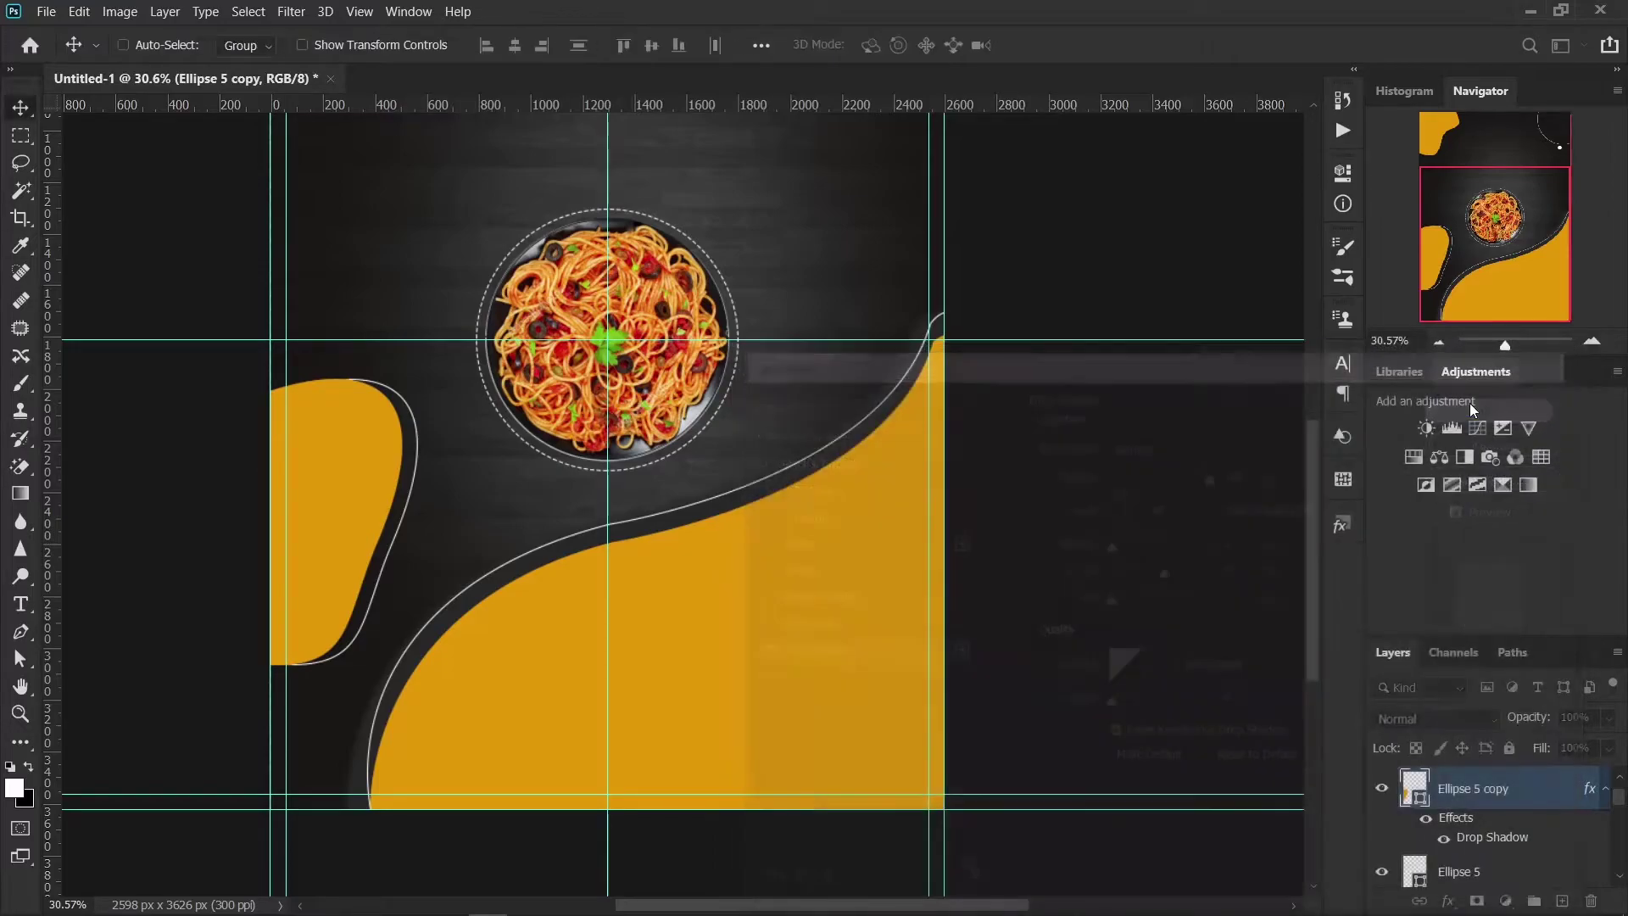
{"action": "left_click_drag", "start_coordinate": [604, 459], "coordinate": [599, 451]}
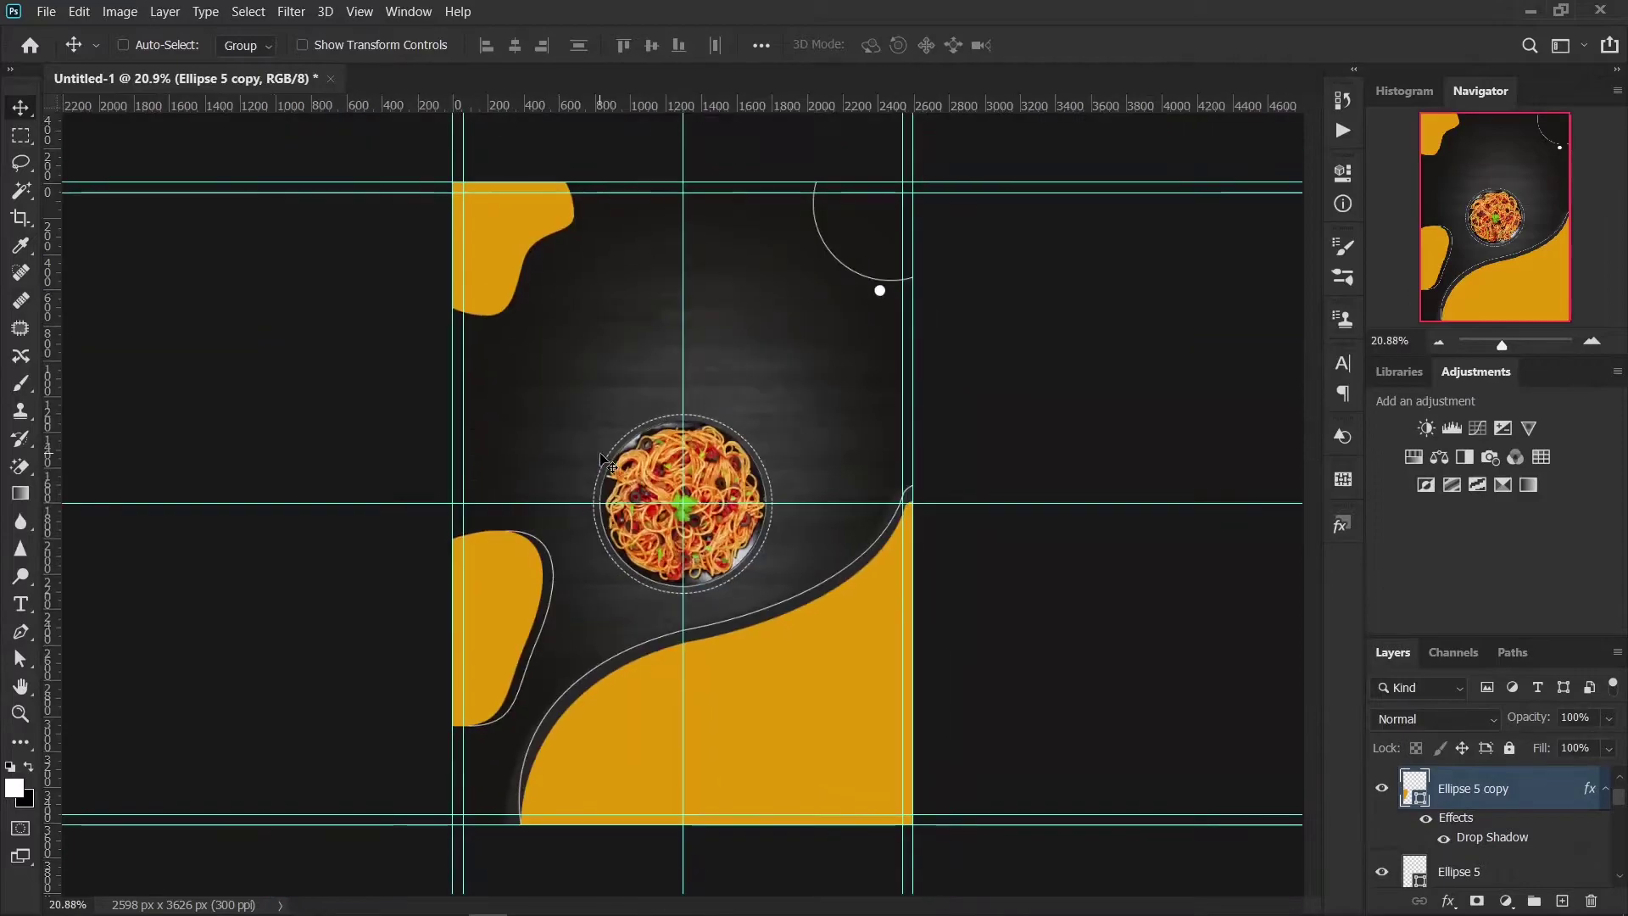
{"action": "scroll", "coordinate": [534, 437], "scroll_direction": "up", "scroll_amount": 2}
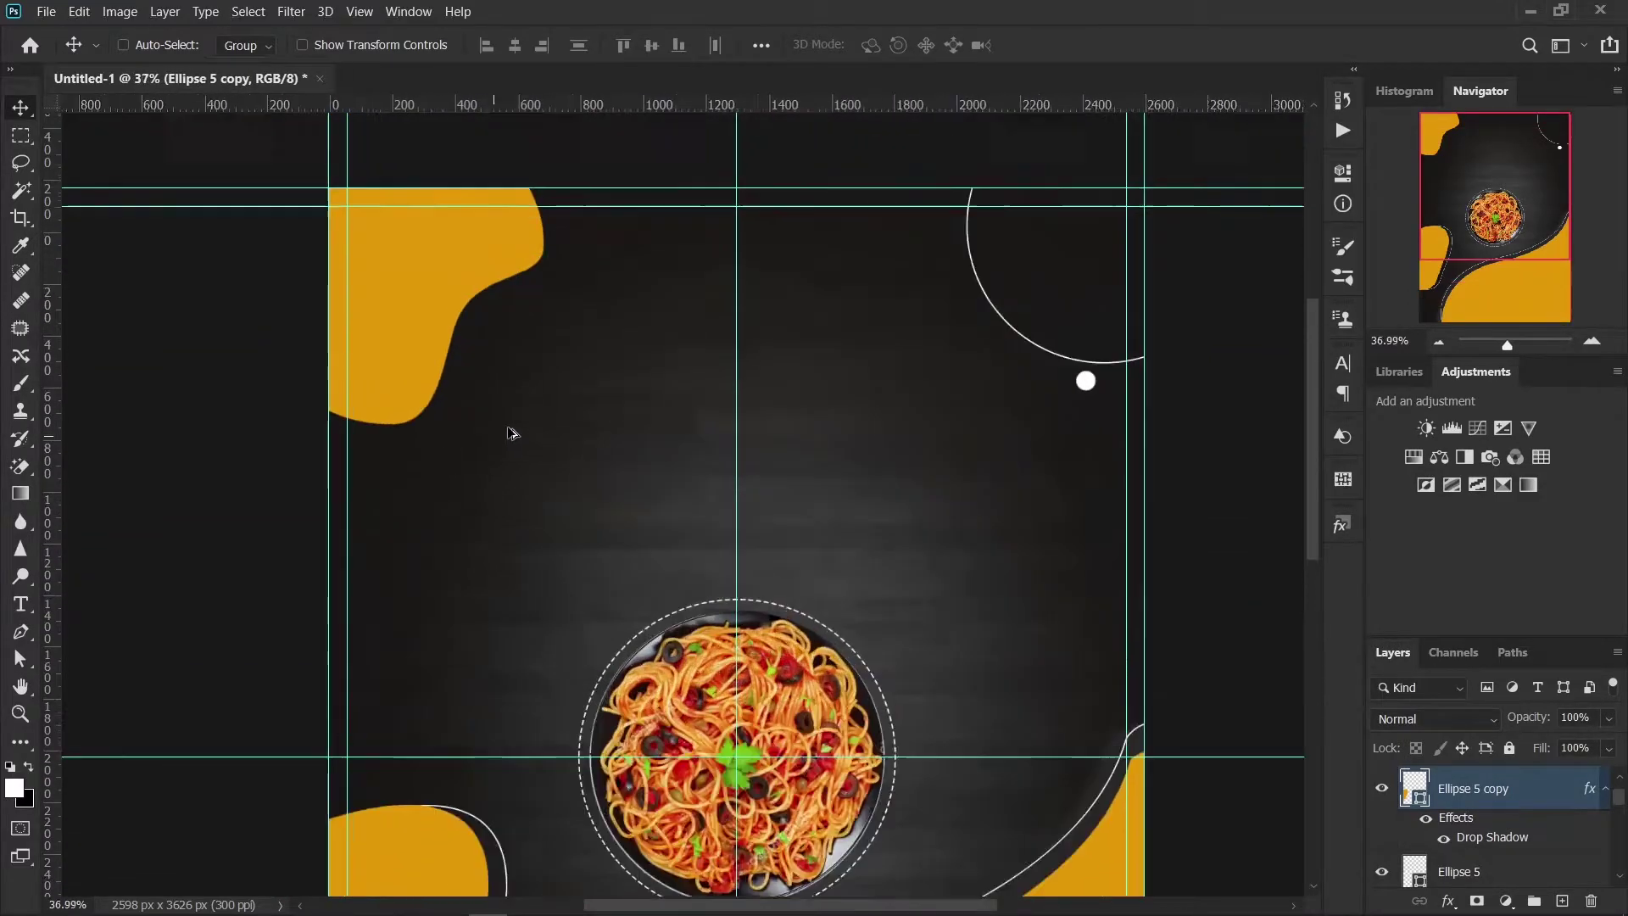
{"action": "scroll", "coordinate": [458, 356], "scroll_direction": "up", "scroll_amount": 2}
{"action": "key", "text": "ctrl+j"}
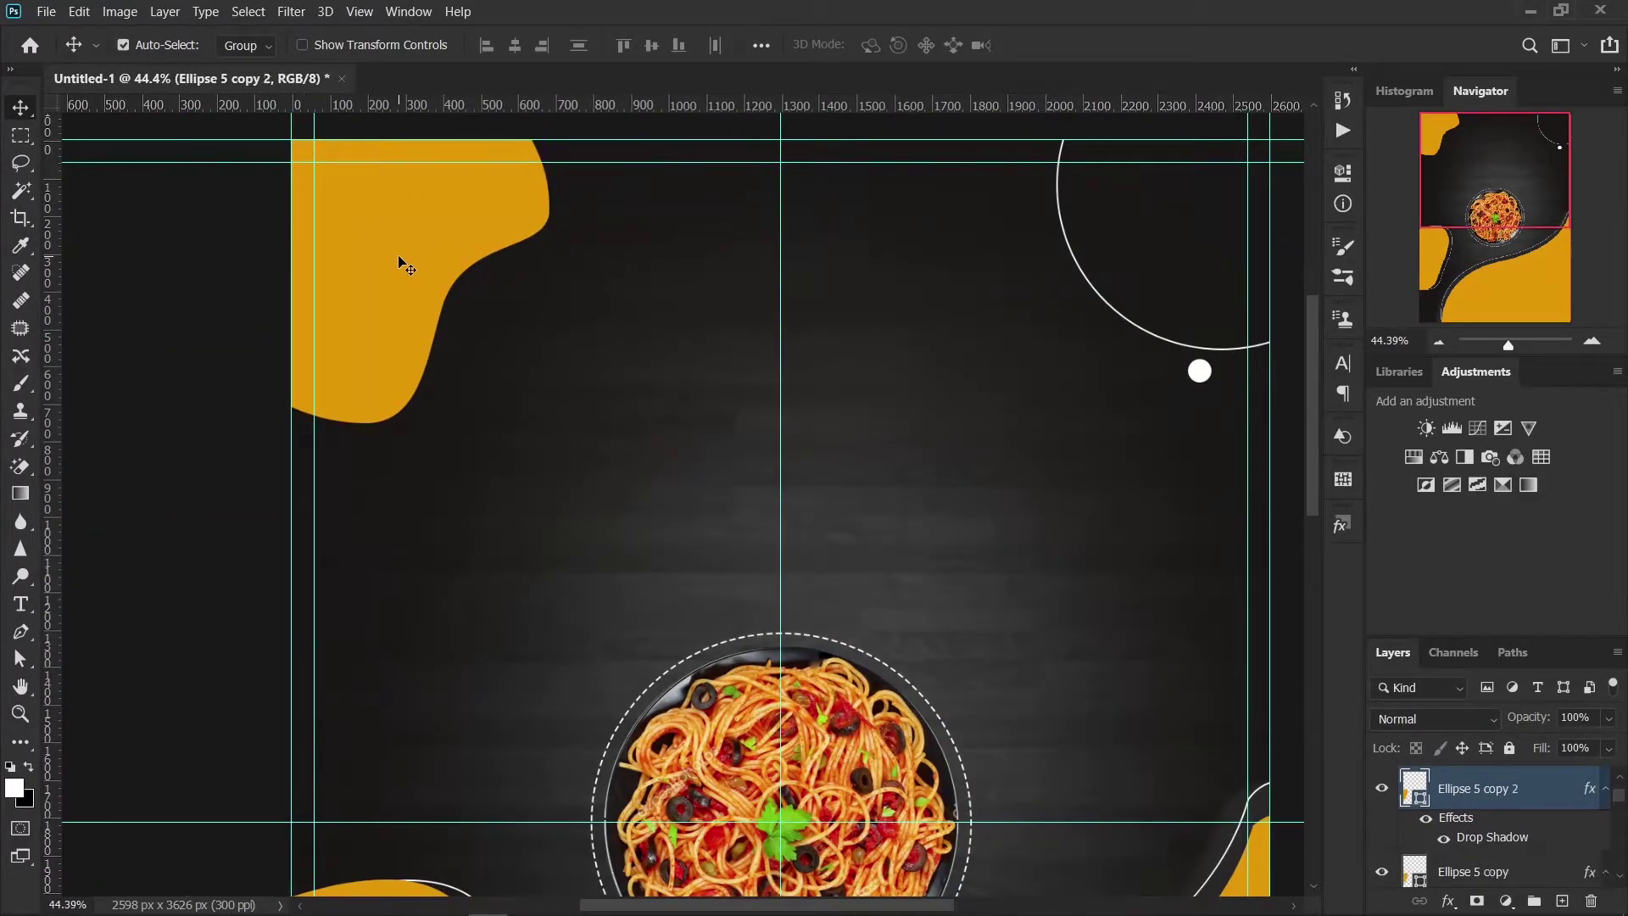
{"action": "scroll", "coordinate": [1484, 866], "scroll_direction": "down", "scroll_amount": 1}
Step: Remove the fill colour from the Ellipse 5 copy shape
{"action": "left_click", "coordinate": [1427, 841]}
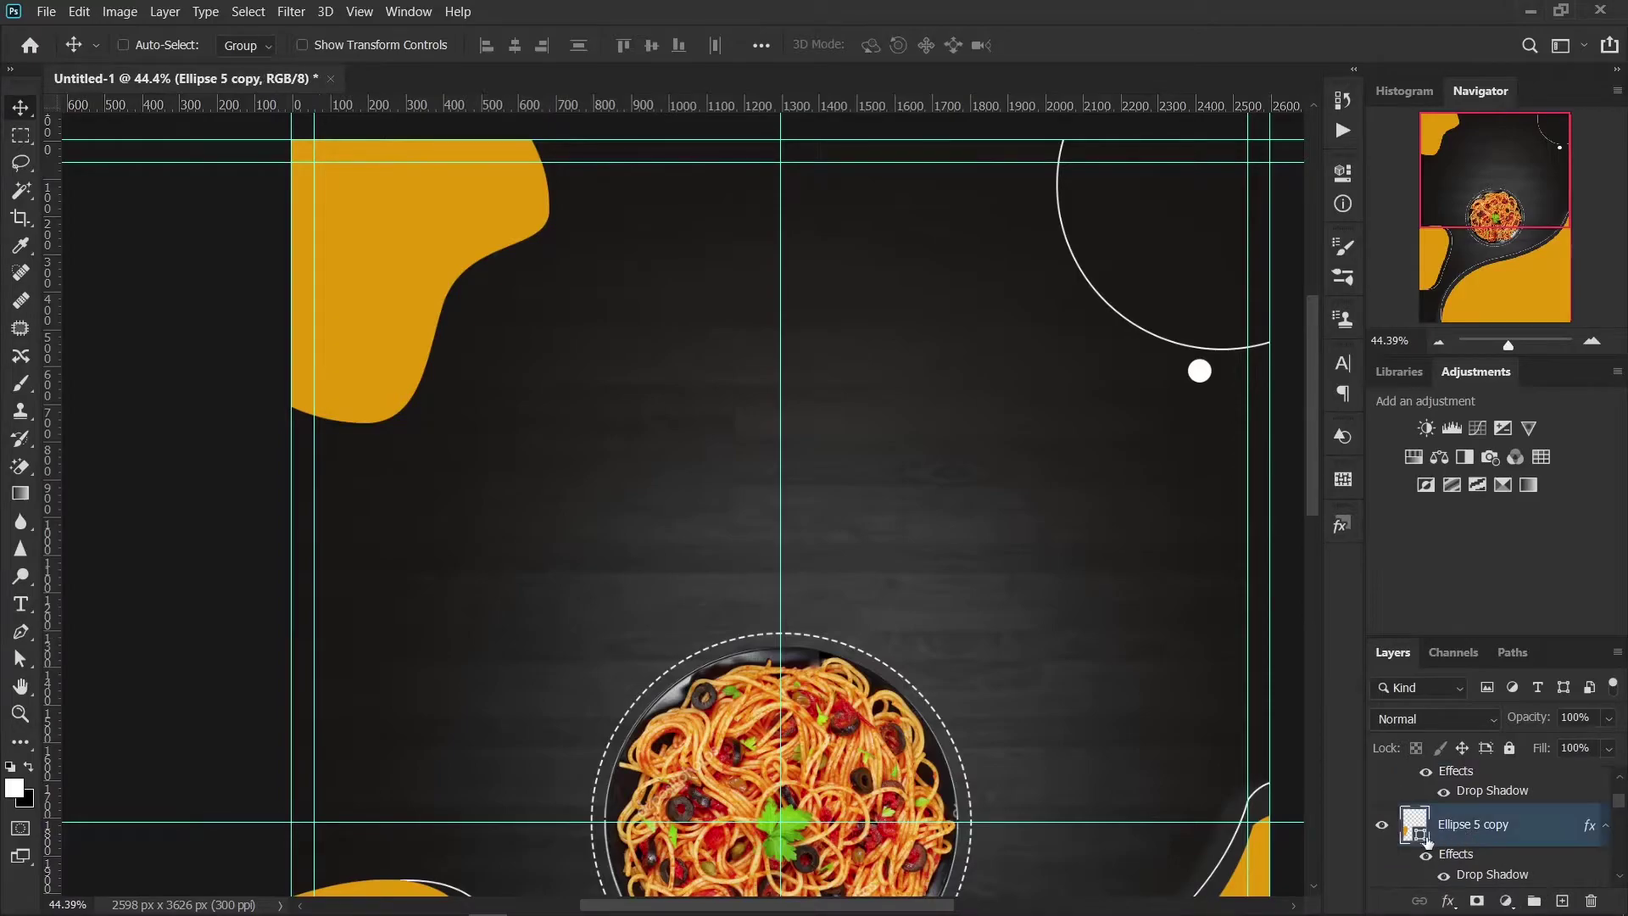
{"action": "left_click", "coordinate": [21, 634]}
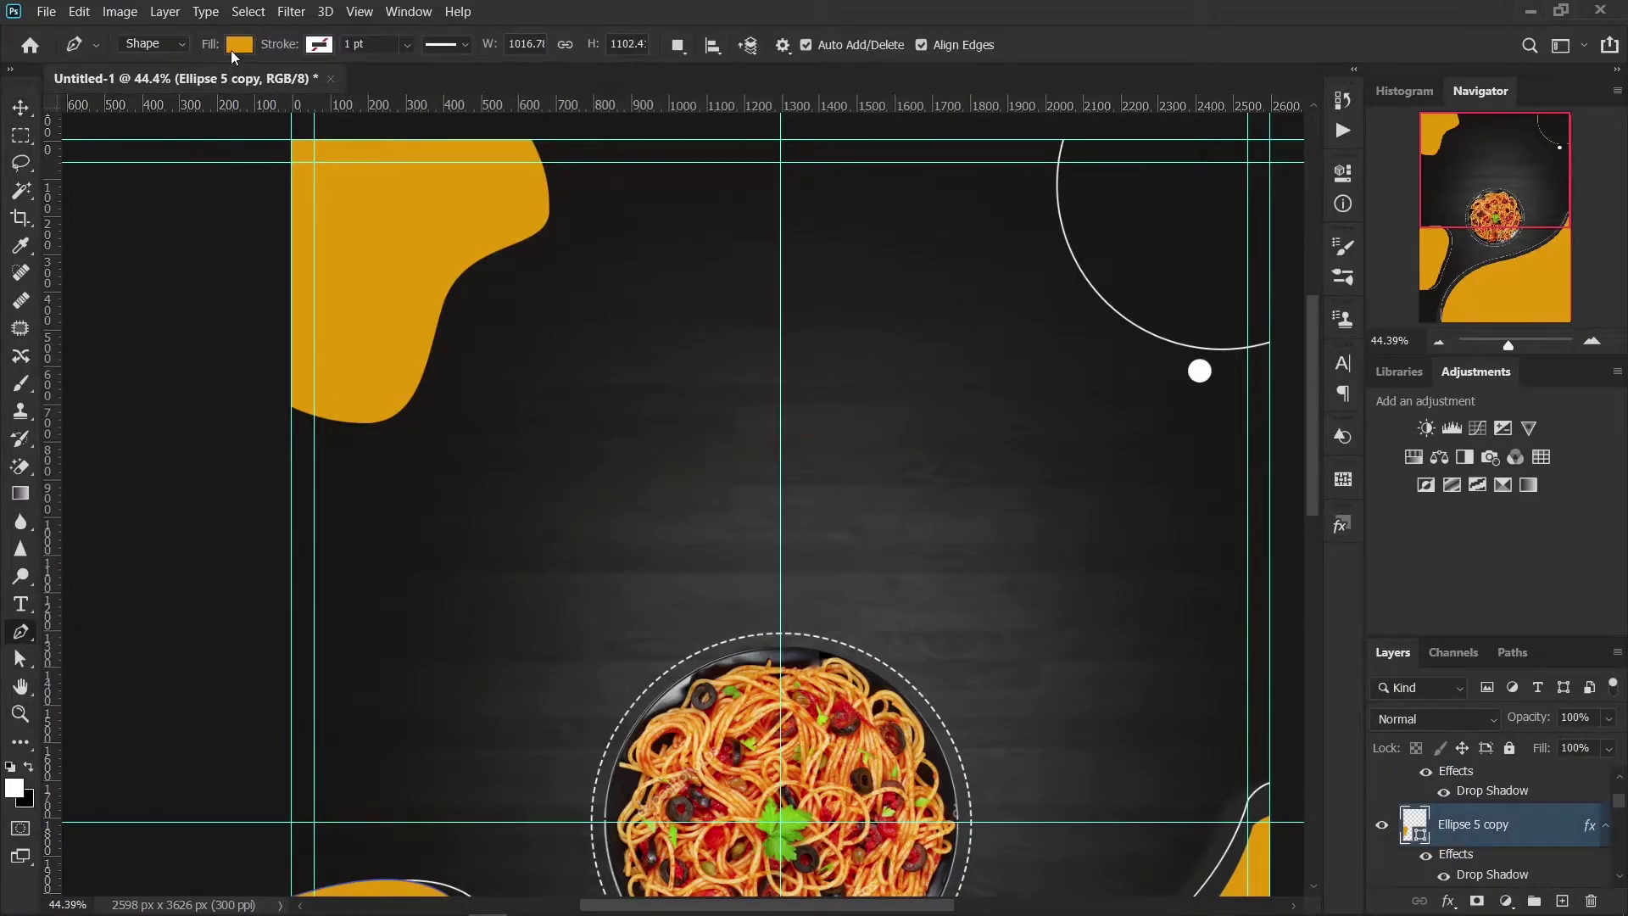
{"action": "left_click", "coordinate": [239, 44]}
{"action": "left_click", "coordinate": [319, 44]}
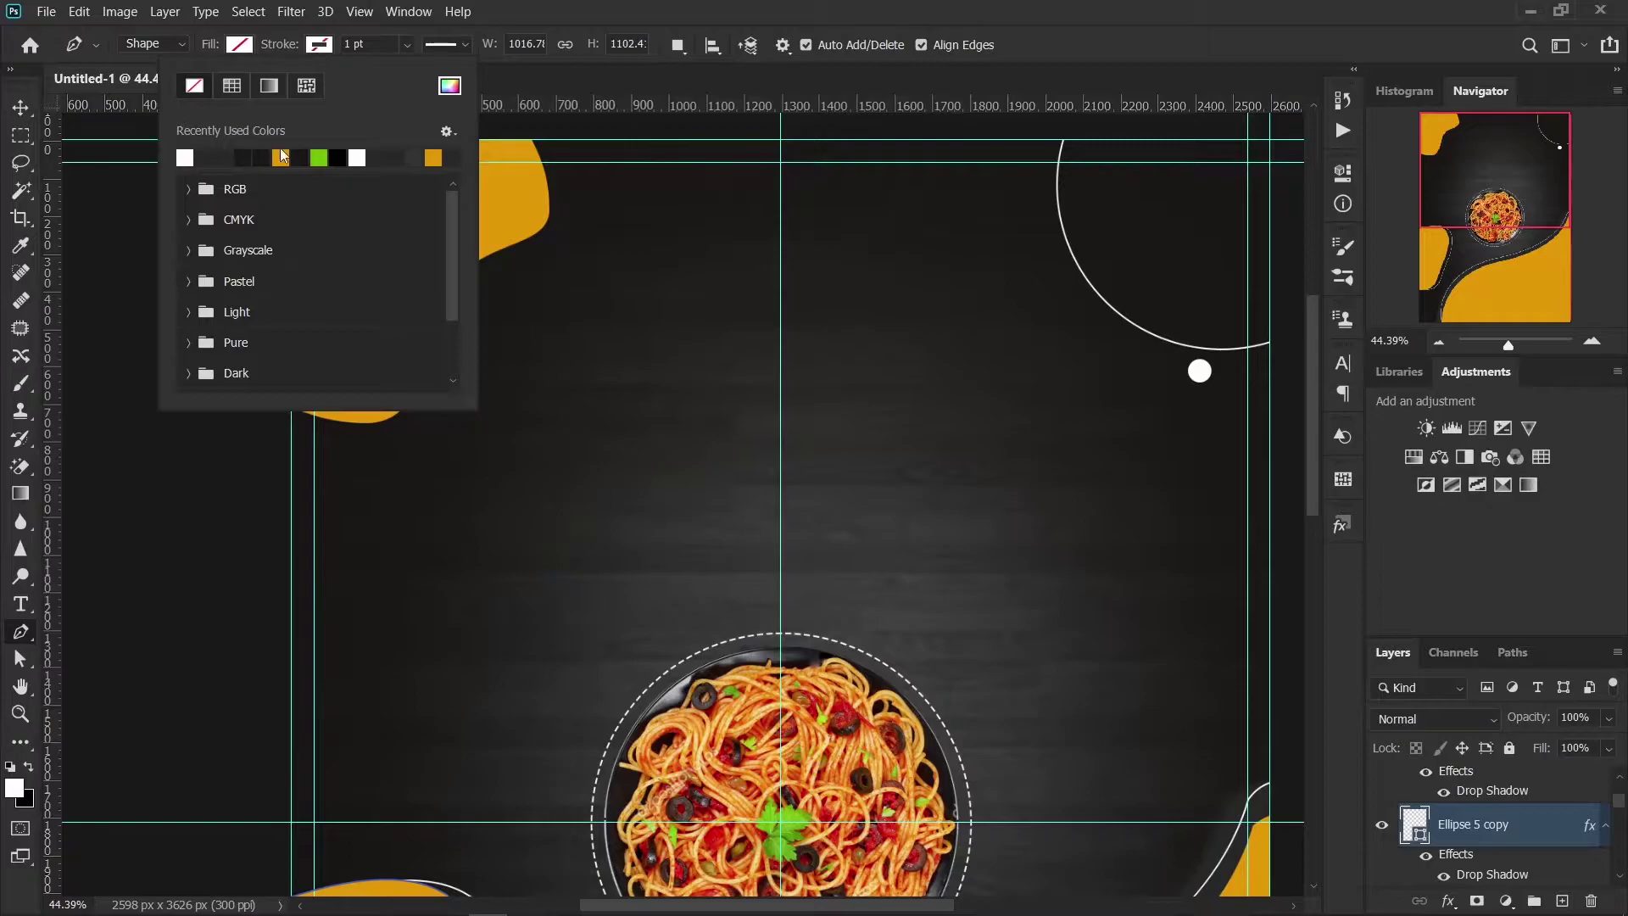
{"action": "key", "text": "v"}
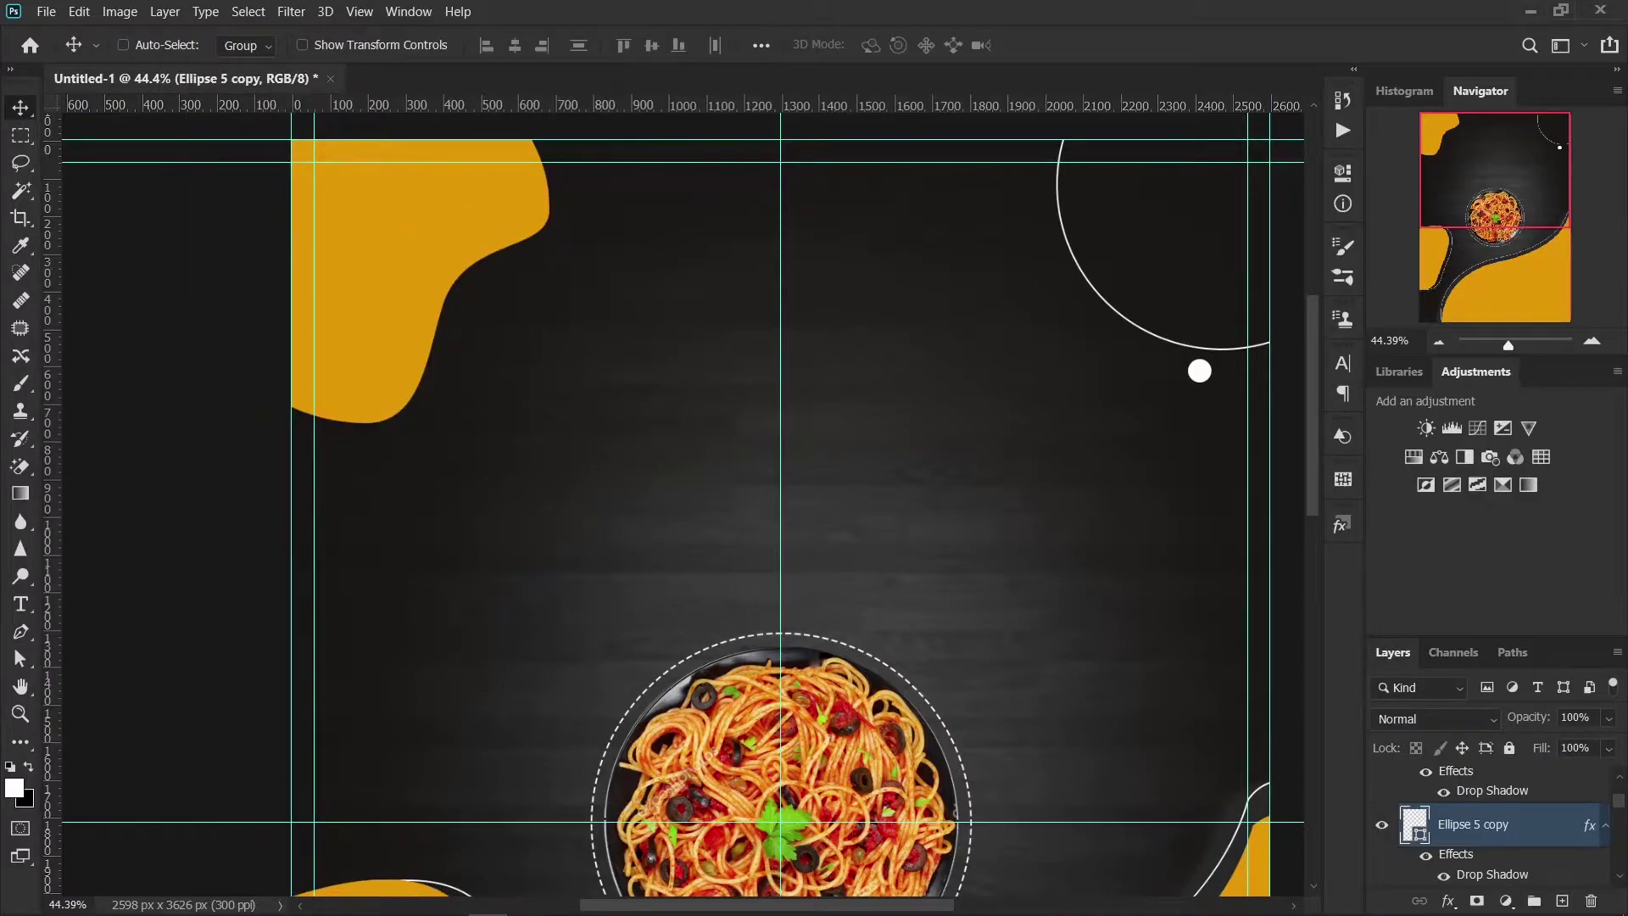
Step: Delete the empty Layer 2 and the Ellipse 5 copy 2 duplicate
{"action": "scroll", "coordinate": [1530, 817], "scroll_direction": "up", "scroll_amount": 2}
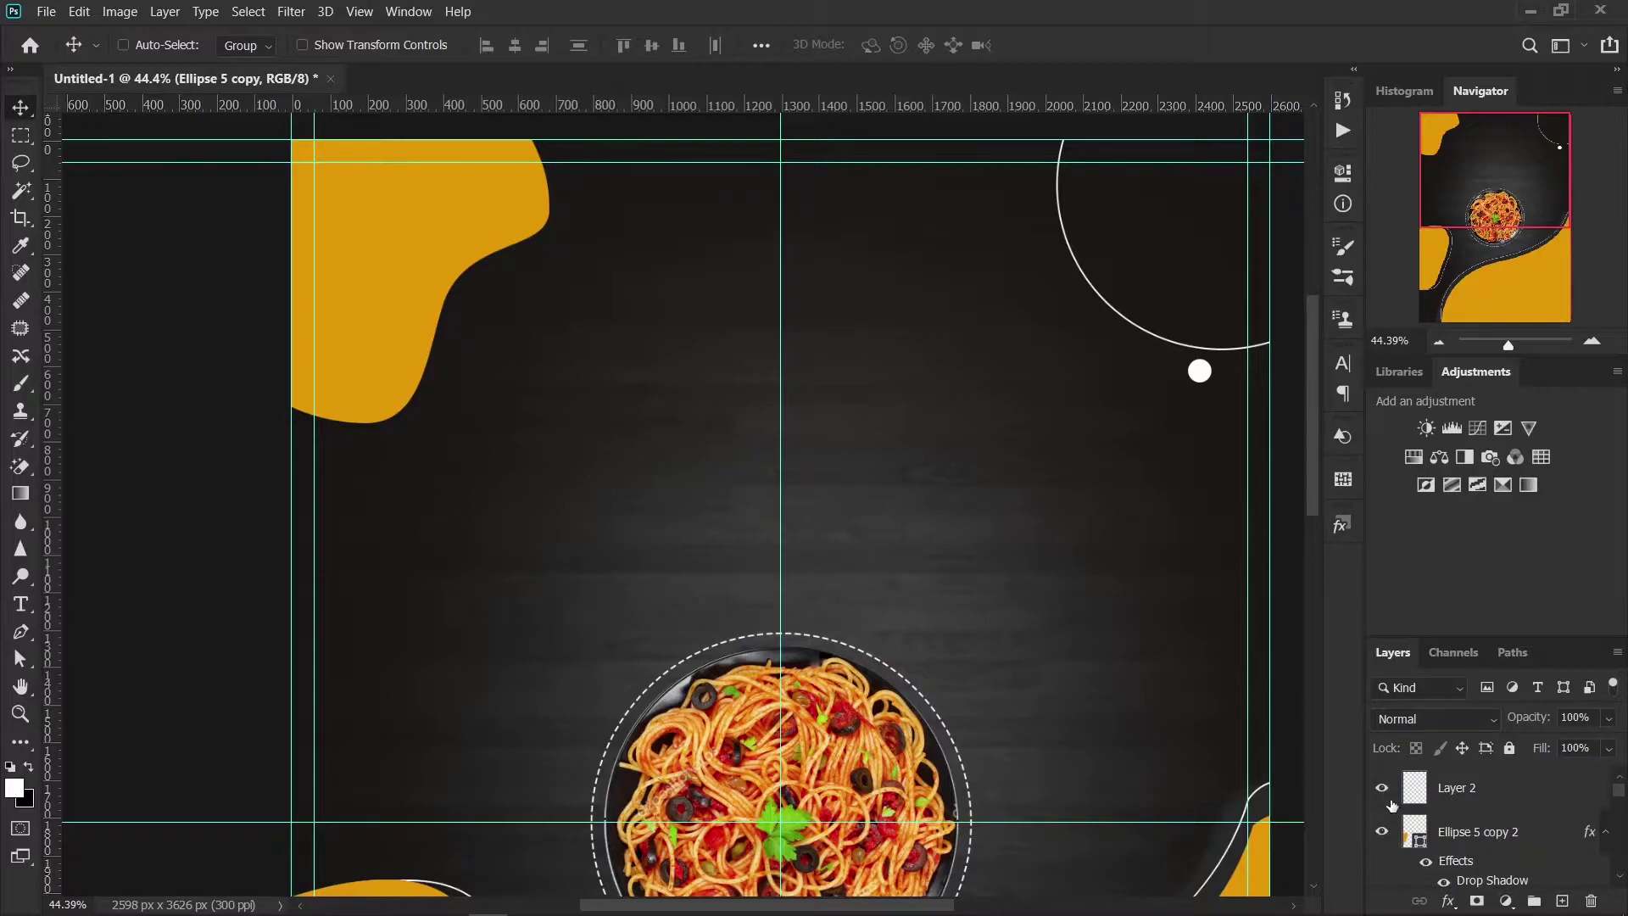
{"action": "scroll", "coordinate": [1487, 835], "scroll_direction": "down", "scroll_amount": 1}
{"action": "scroll", "coordinate": [1488, 835], "scroll_direction": "down", "scroll_amount": 1}
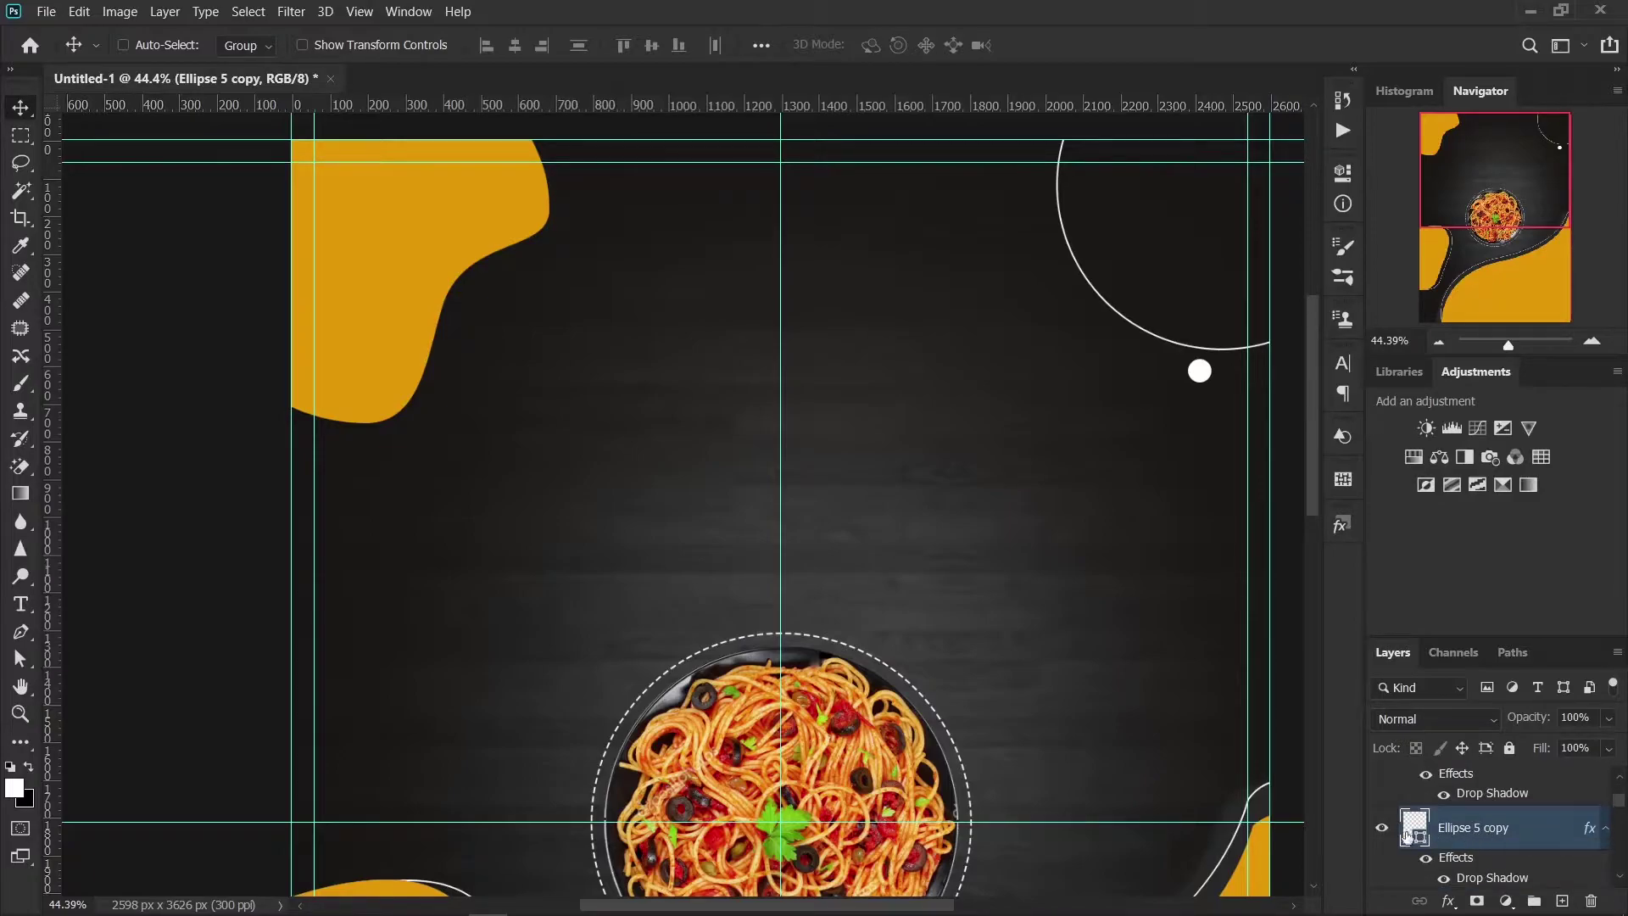
{"action": "scroll", "coordinate": [1405, 835], "scroll_direction": "up", "scroll_amount": 1}
{"action": "left_click", "coordinate": [1383, 788]}
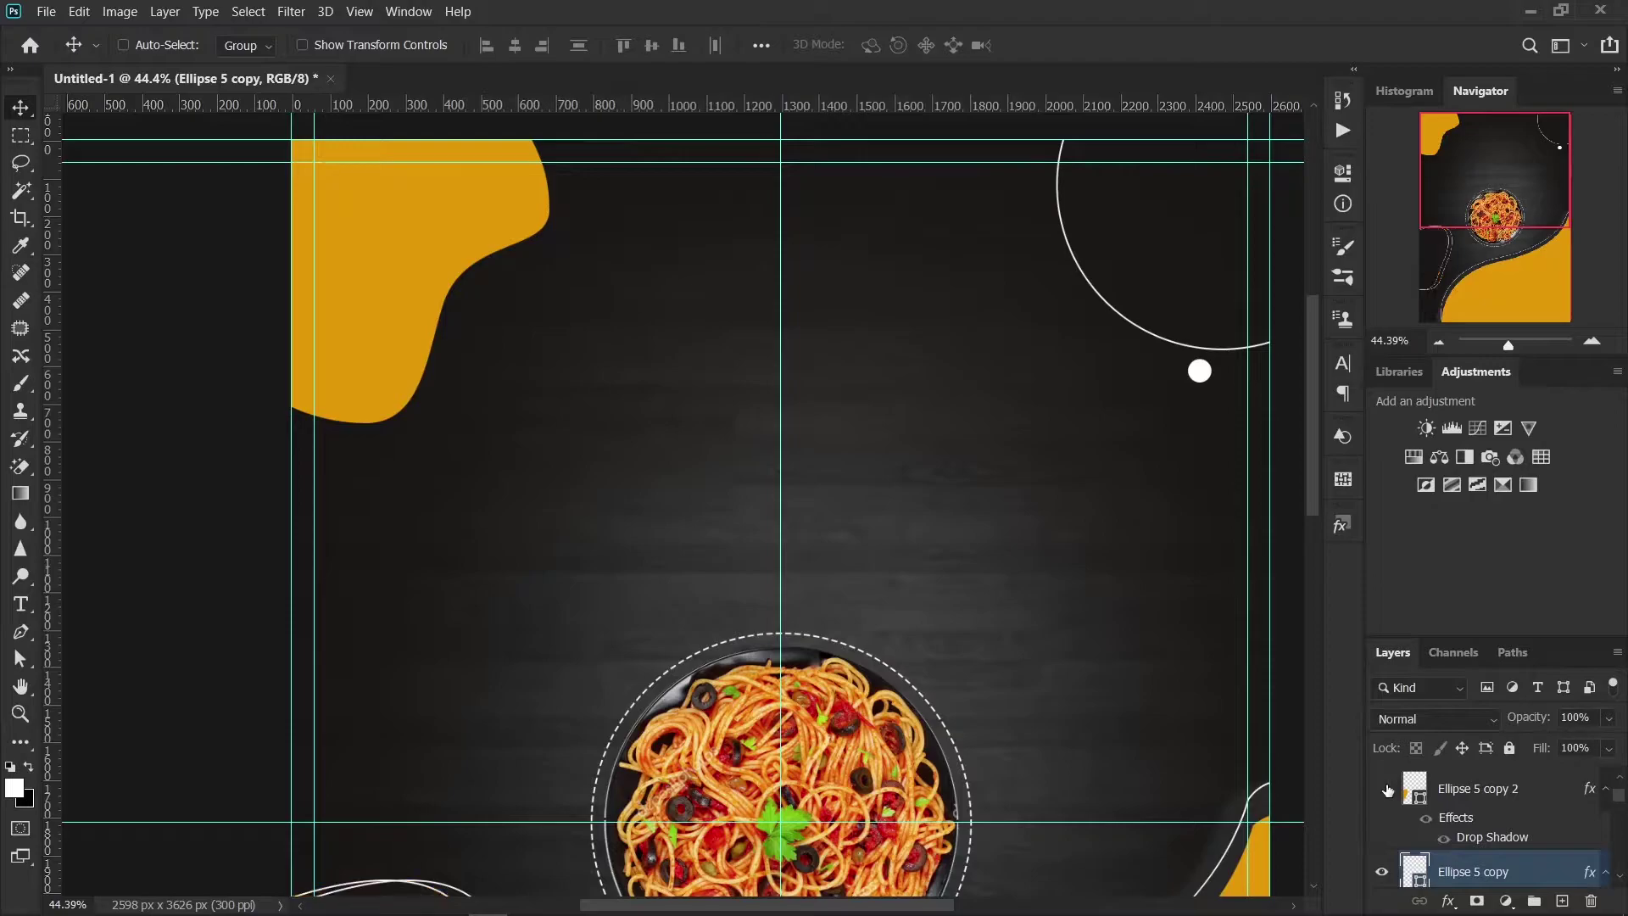
{"action": "left_click", "coordinate": [1383, 788]}
{"action": "scroll", "coordinate": [1457, 810], "scroll_direction": "up", "scroll_amount": 1}
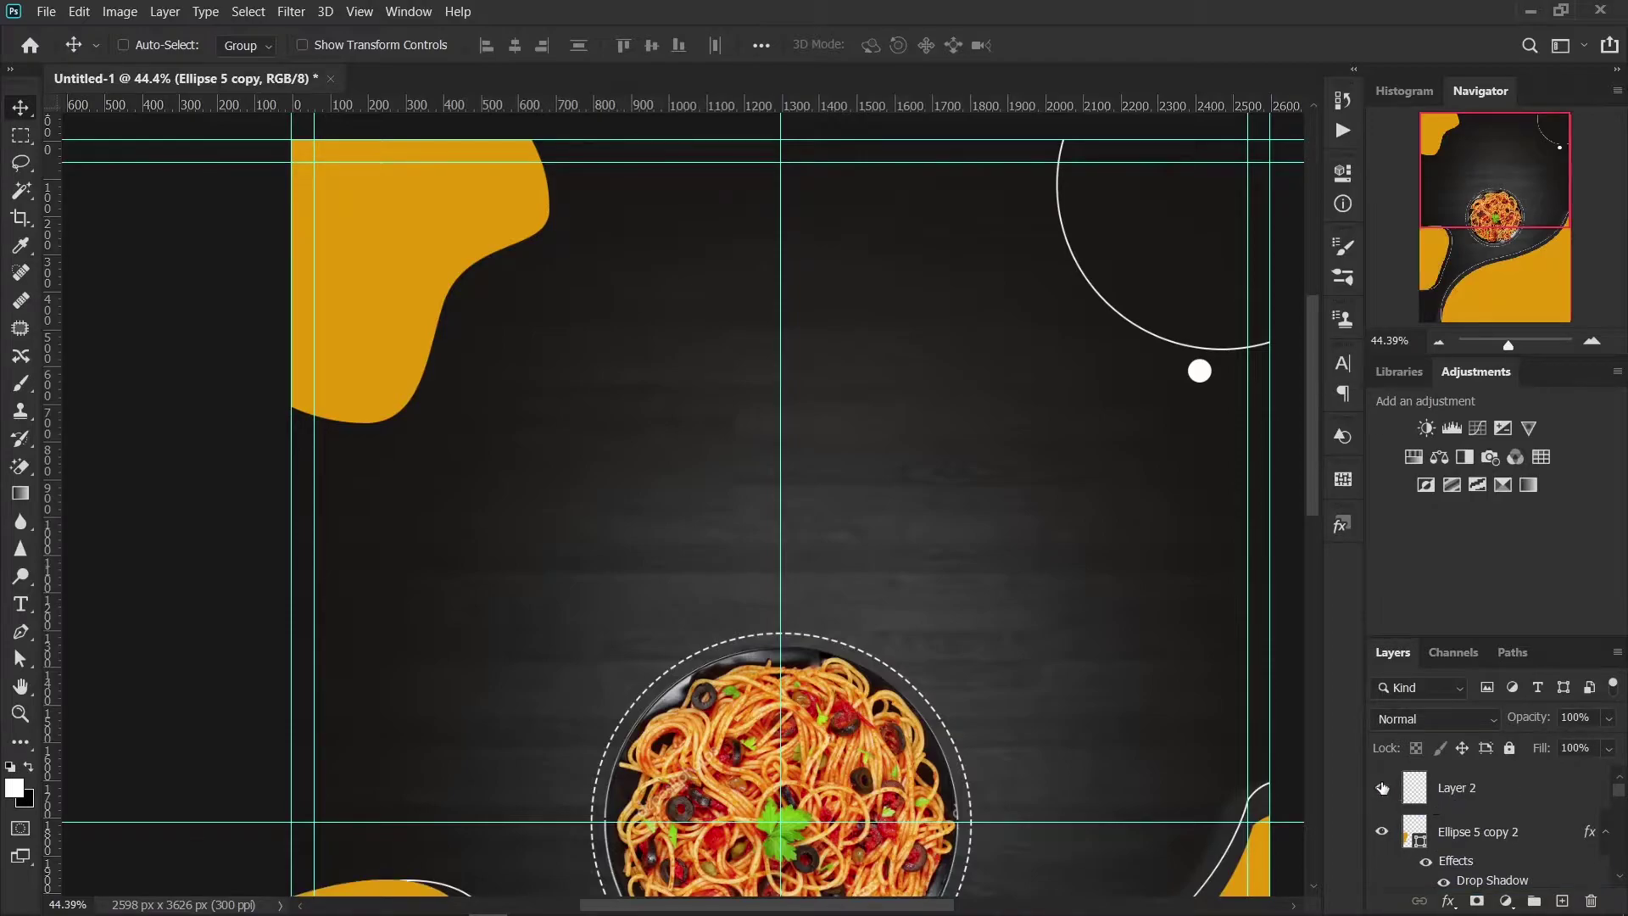
{"action": "left_click", "coordinate": [1500, 801]}
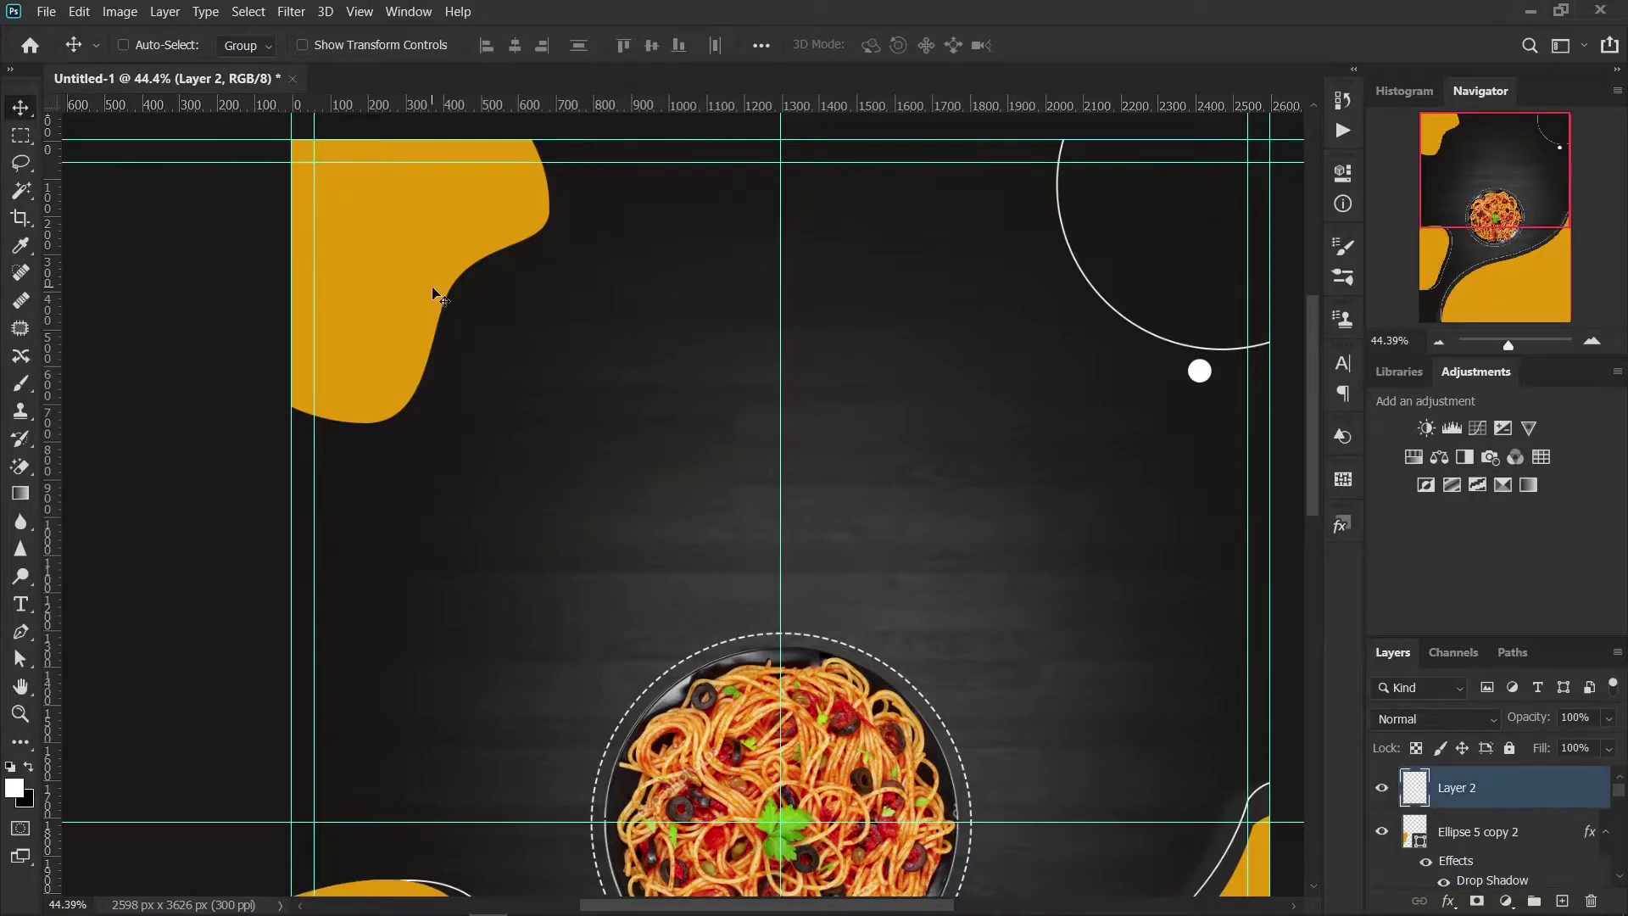
{"action": "left_click_drag", "start_coordinate": [421, 280], "coordinate": [458, 349]}
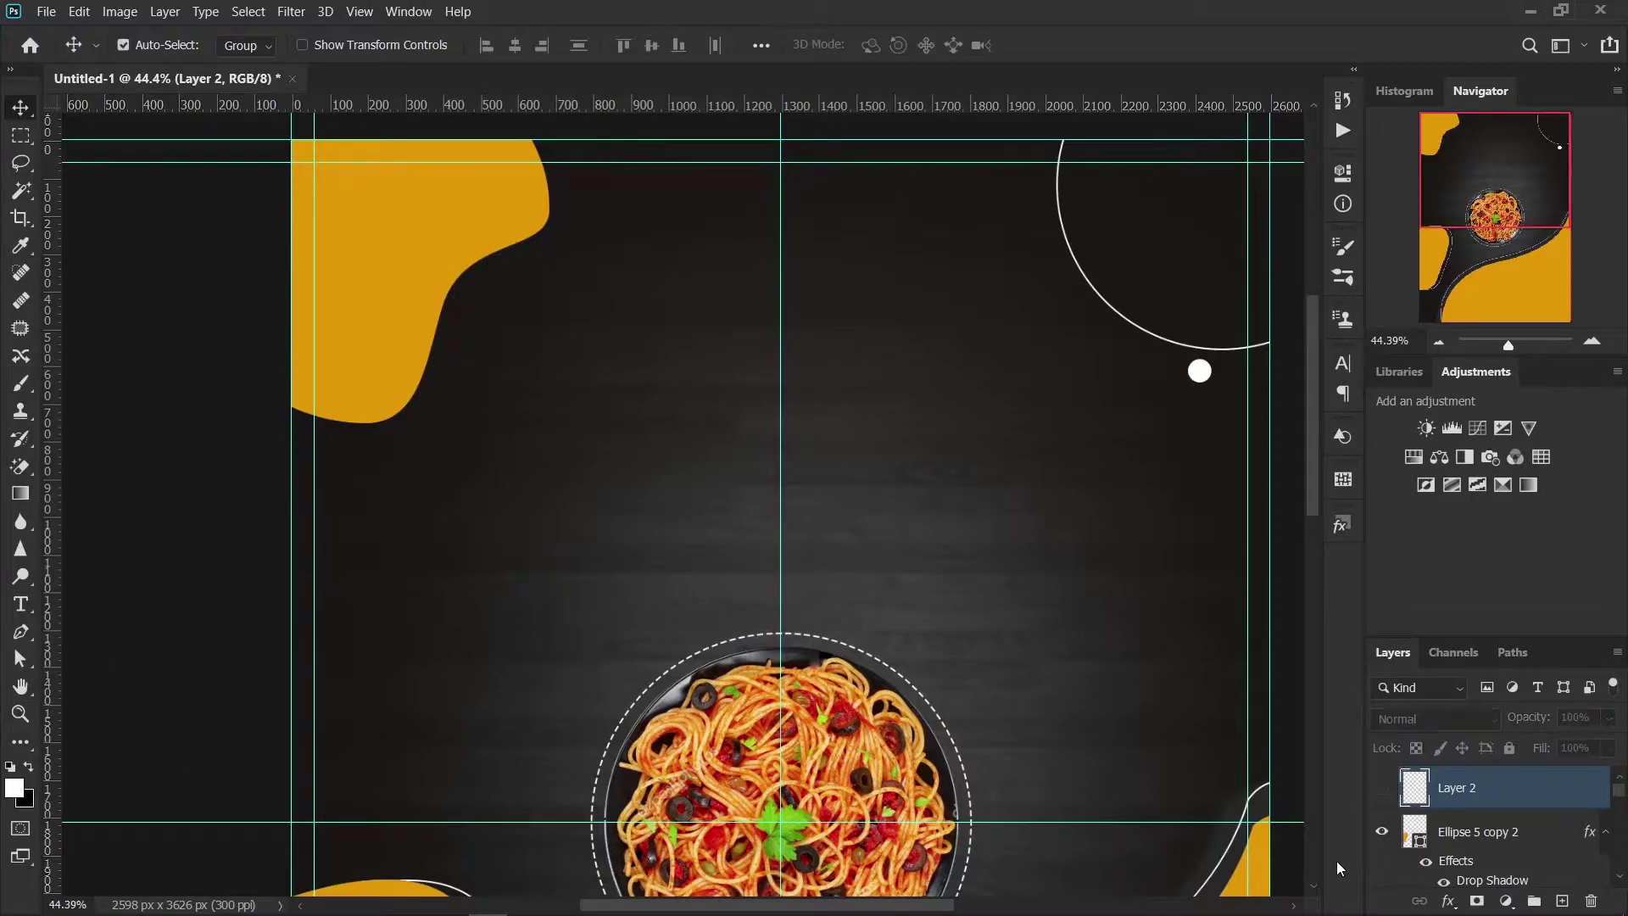
{"action": "key", "text": "Delete"}
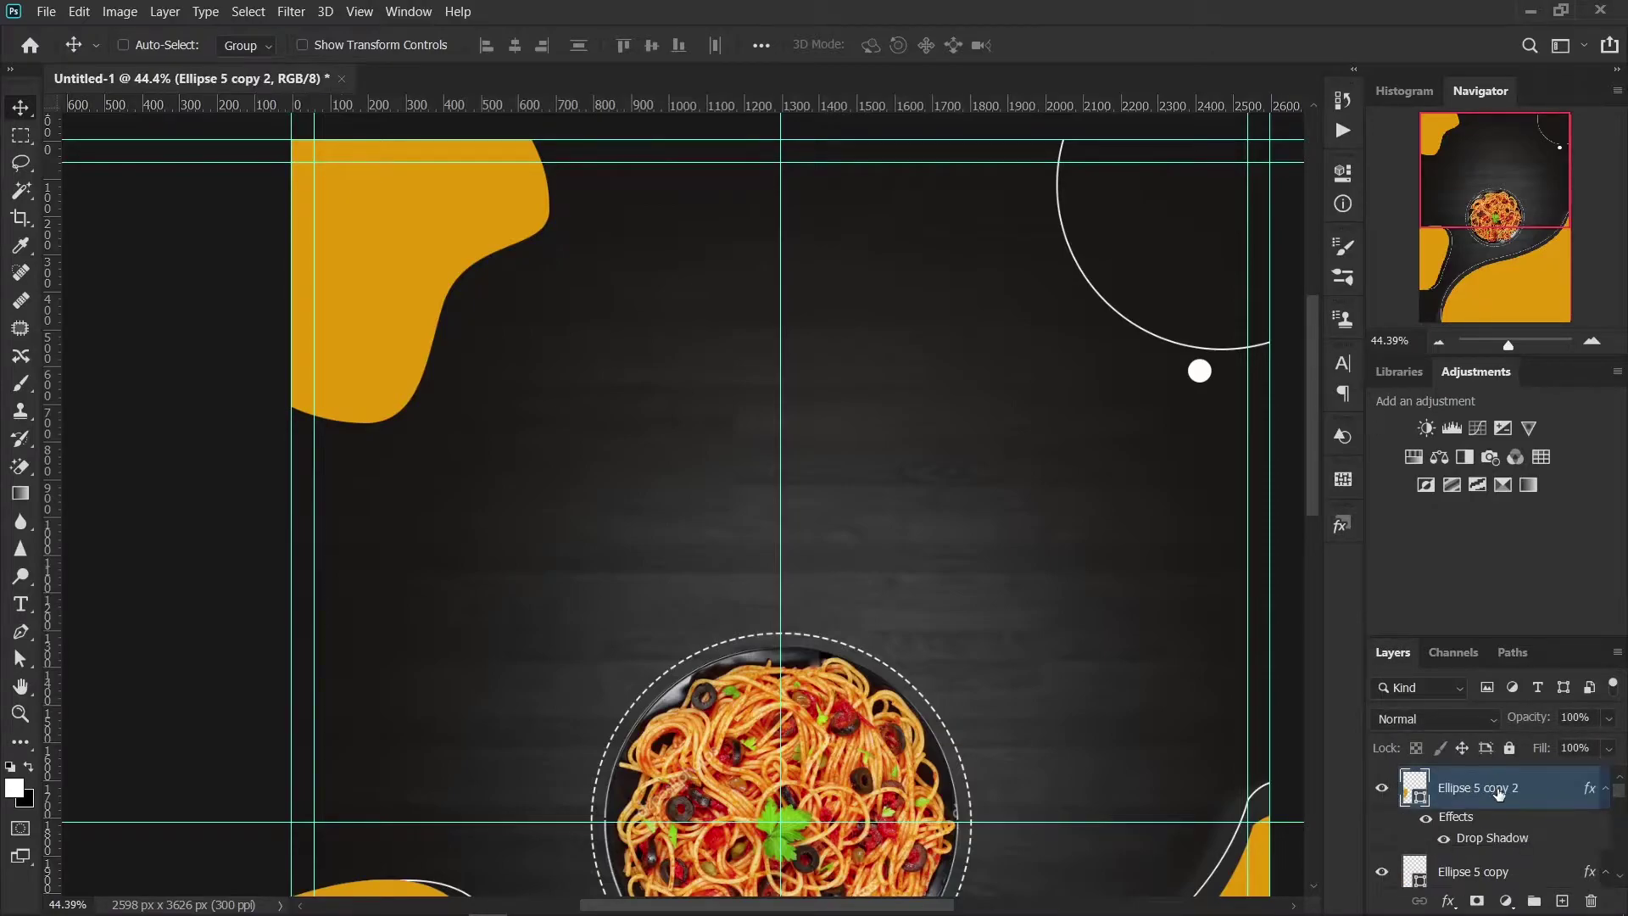
{"action": "key", "text": "Delete"}
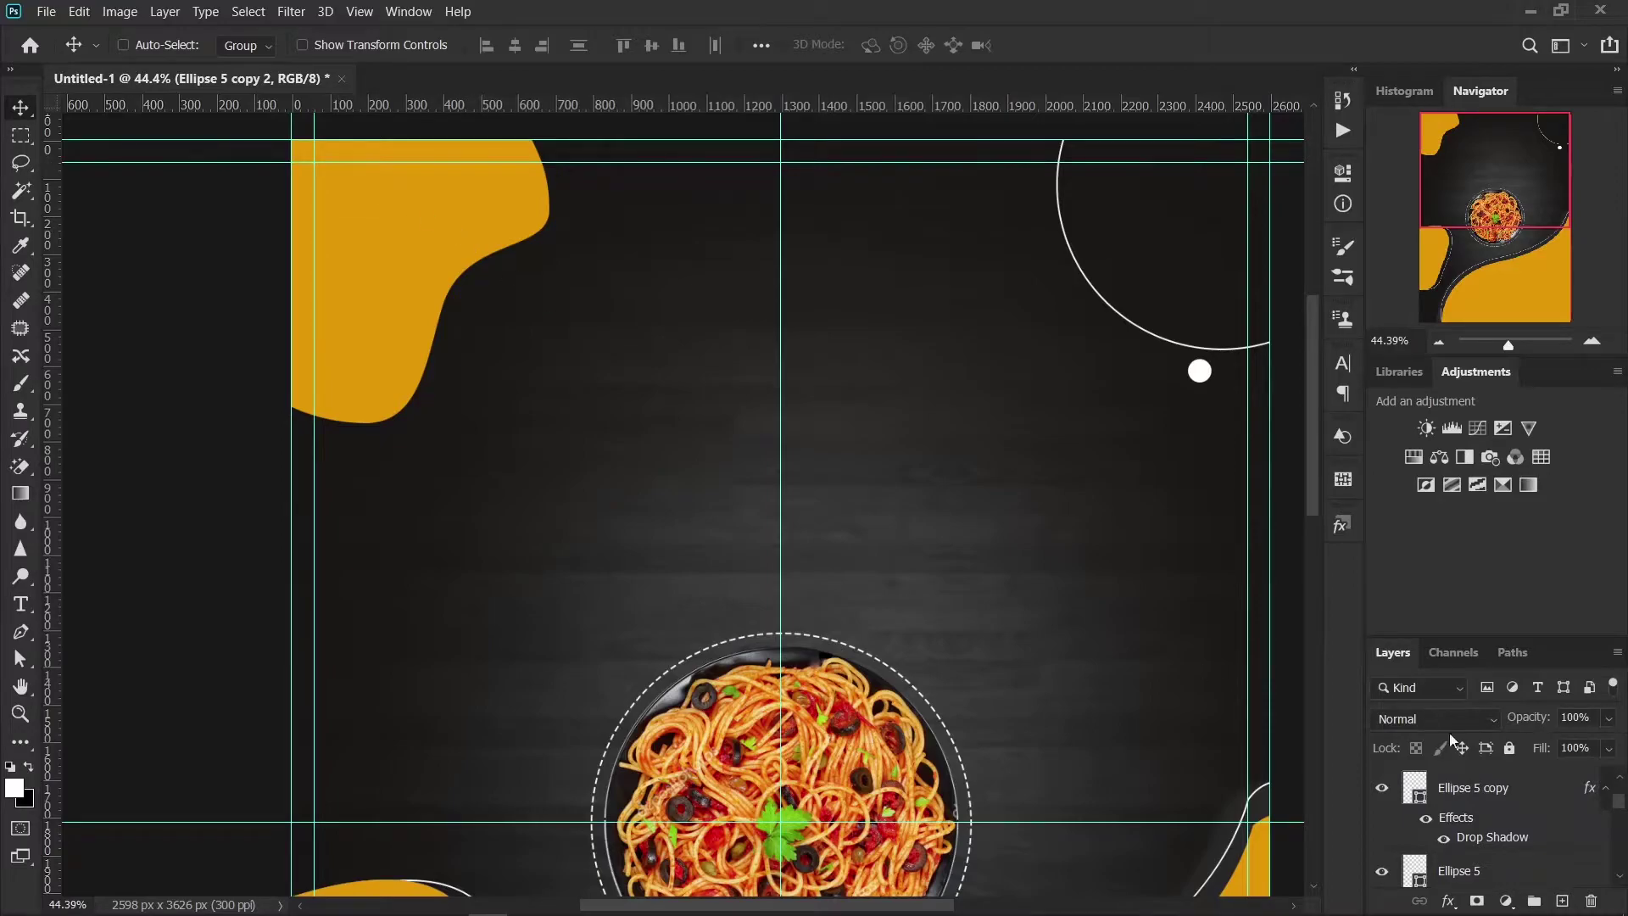
Step: Identify the top-left yellow blob's layer, Ellipse 2, and select it
{"action": "scroll", "coordinate": [1441, 831], "scroll_direction": "down", "scroll_amount": 3}
{"action": "scroll", "coordinate": [1407, 839], "scroll_direction": "down", "scroll_amount": 1}
{"action": "scroll", "coordinate": [1398, 848], "scroll_direction": "up", "scroll_amount": 1}
{"action": "left_click", "coordinate": [1382, 834]}
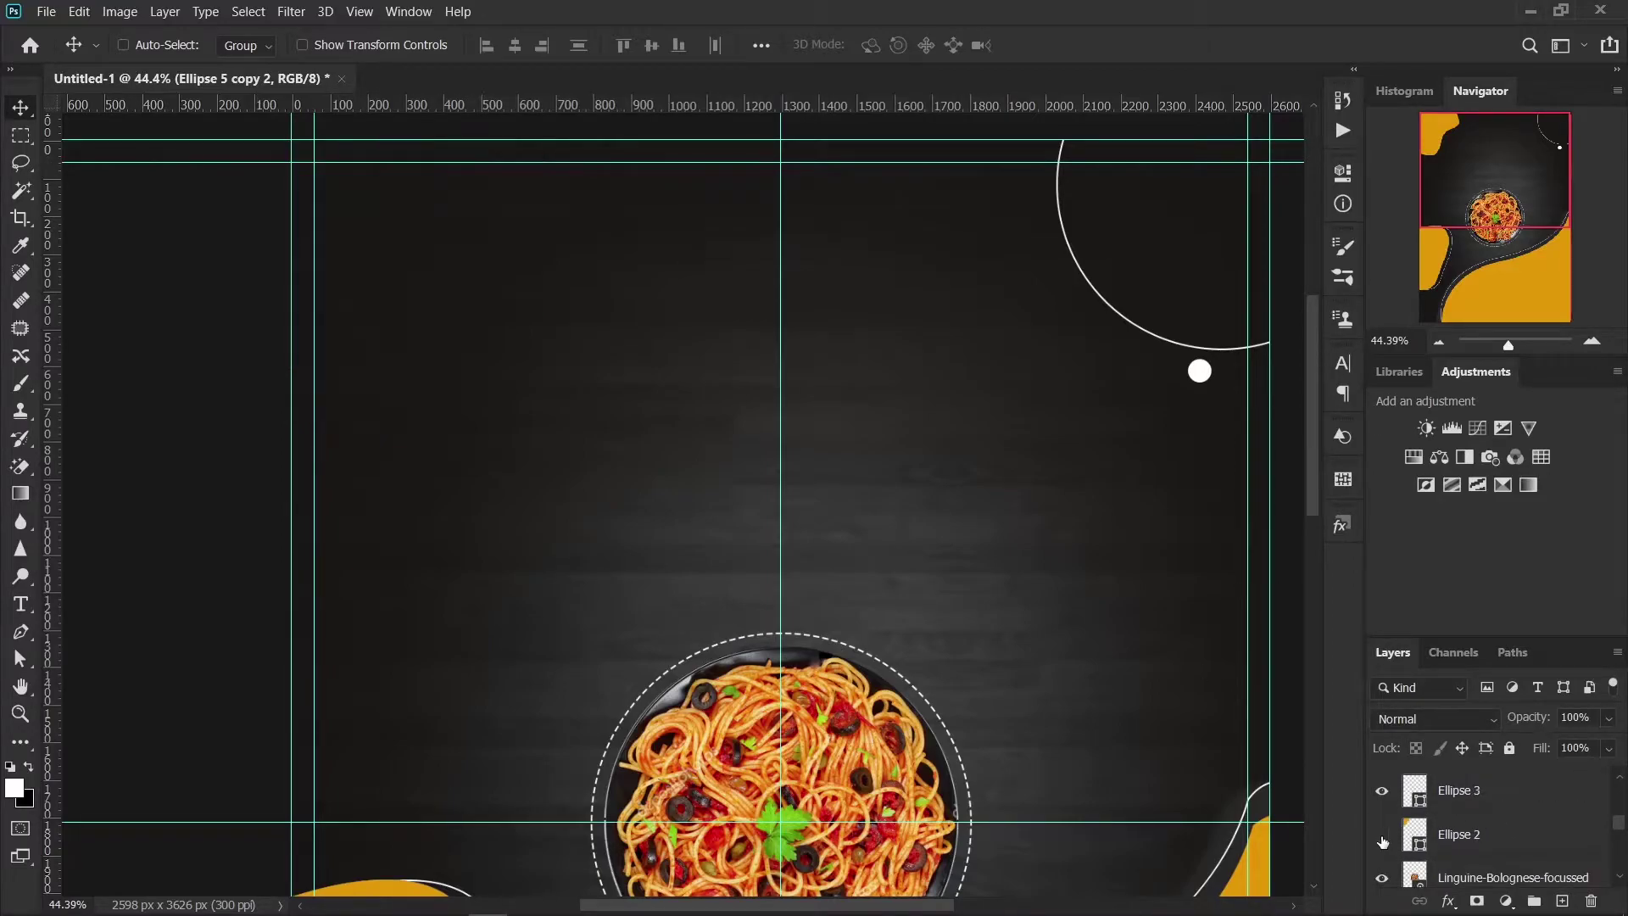
{"action": "left_click", "coordinate": [1381, 834]}
{"action": "left_click", "coordinate": [1483, 834]}
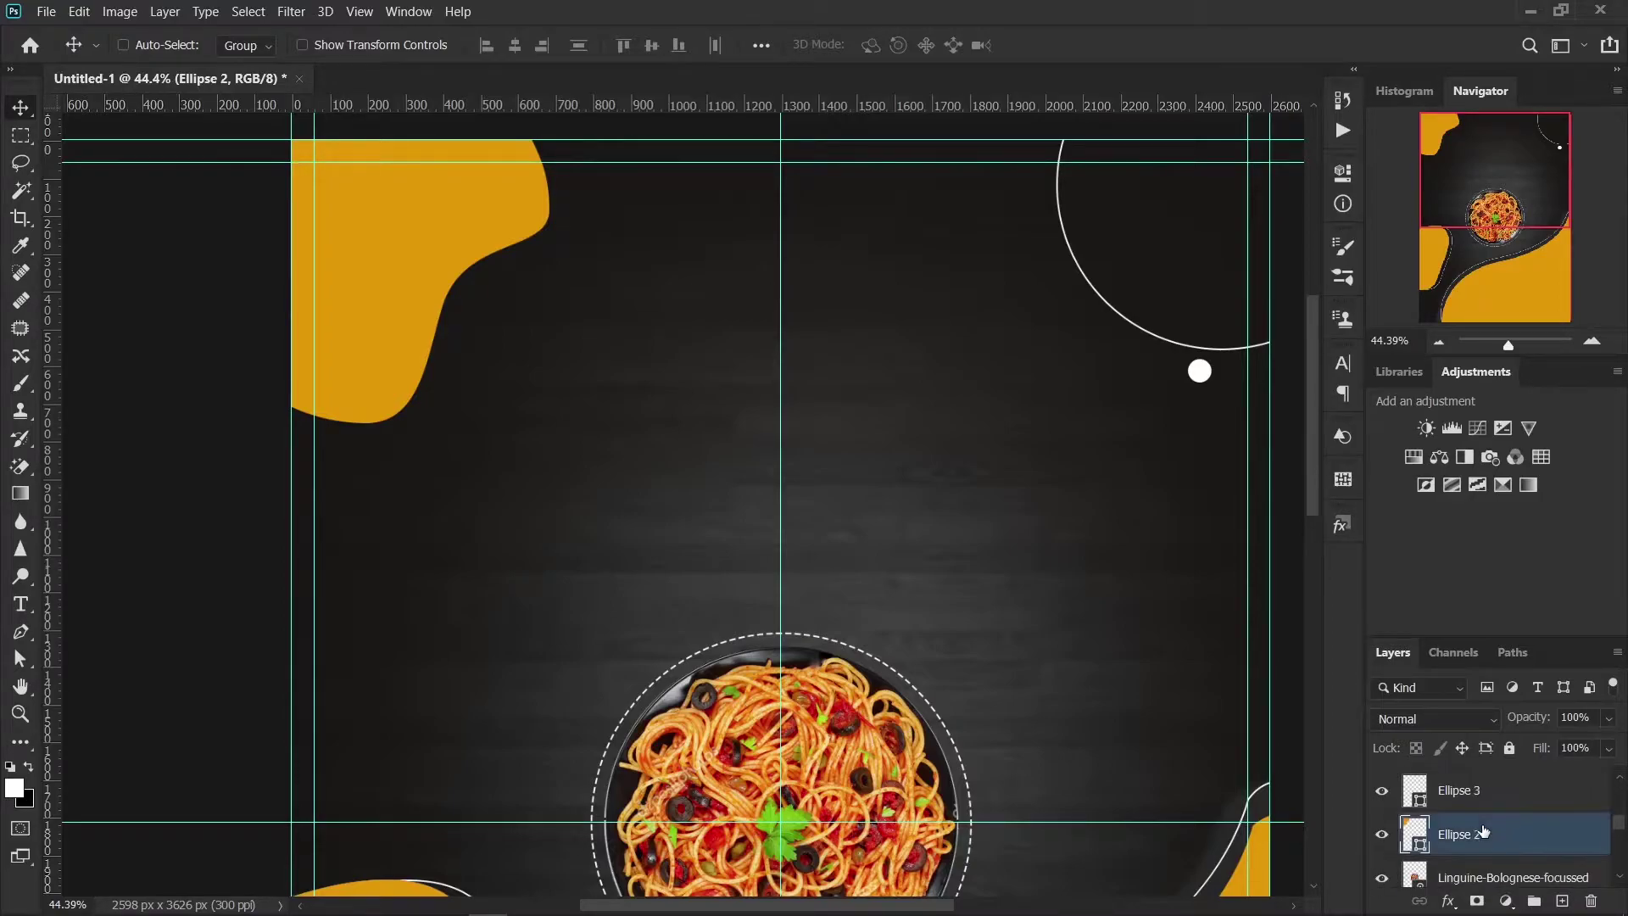
{"action": "key", "text": "ctrl+j"}
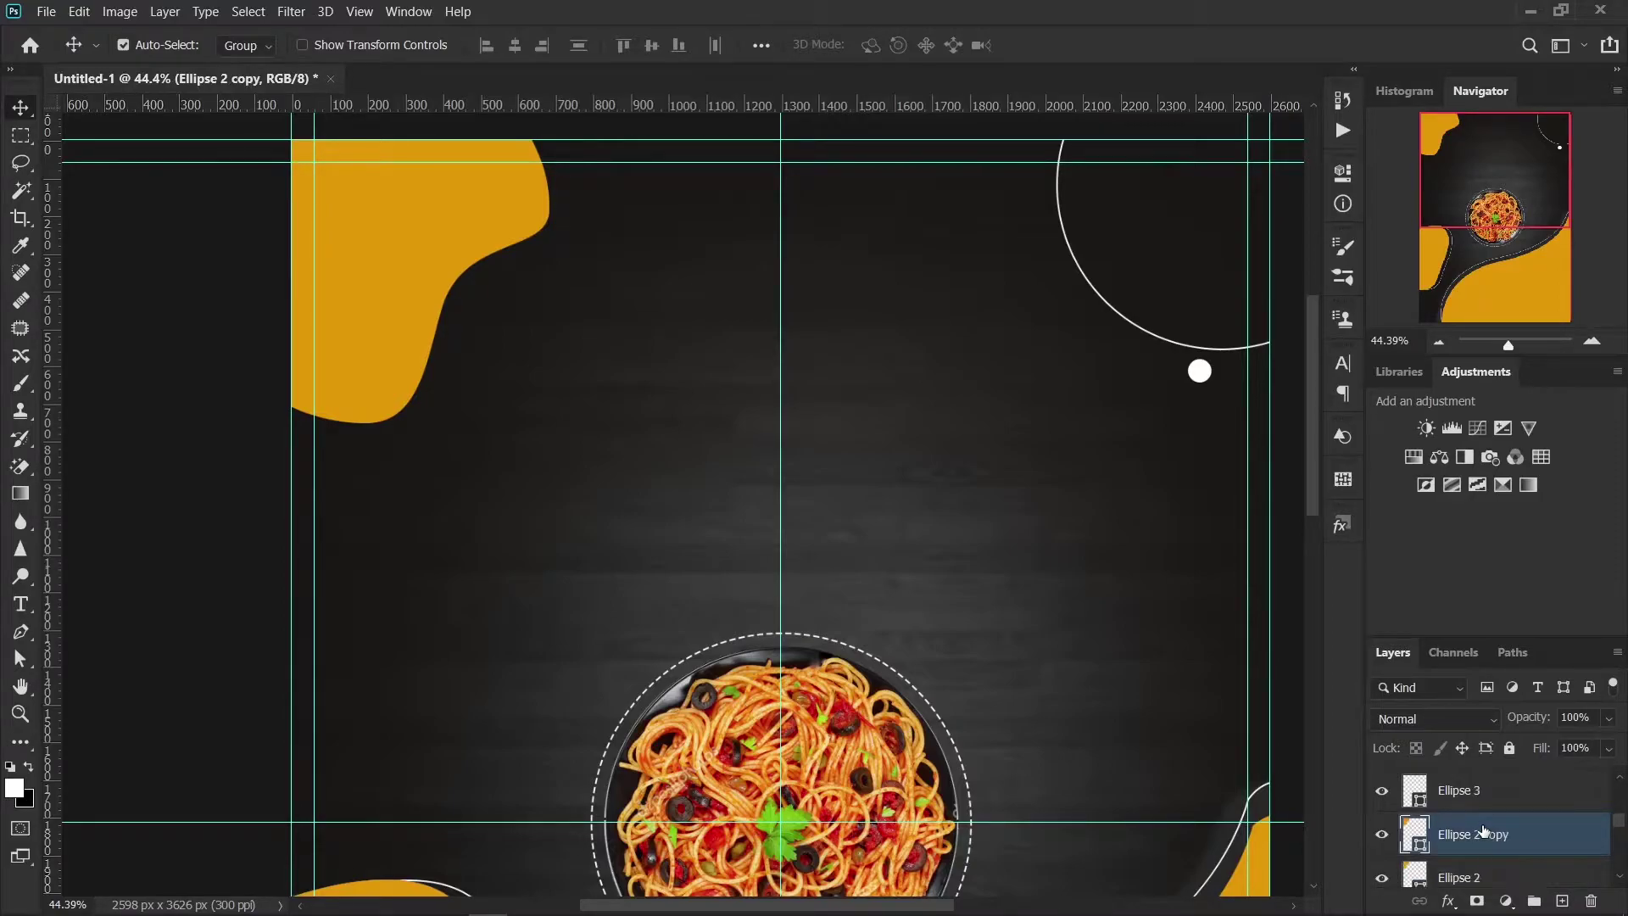
{"action": "key", "text": "Delete"}
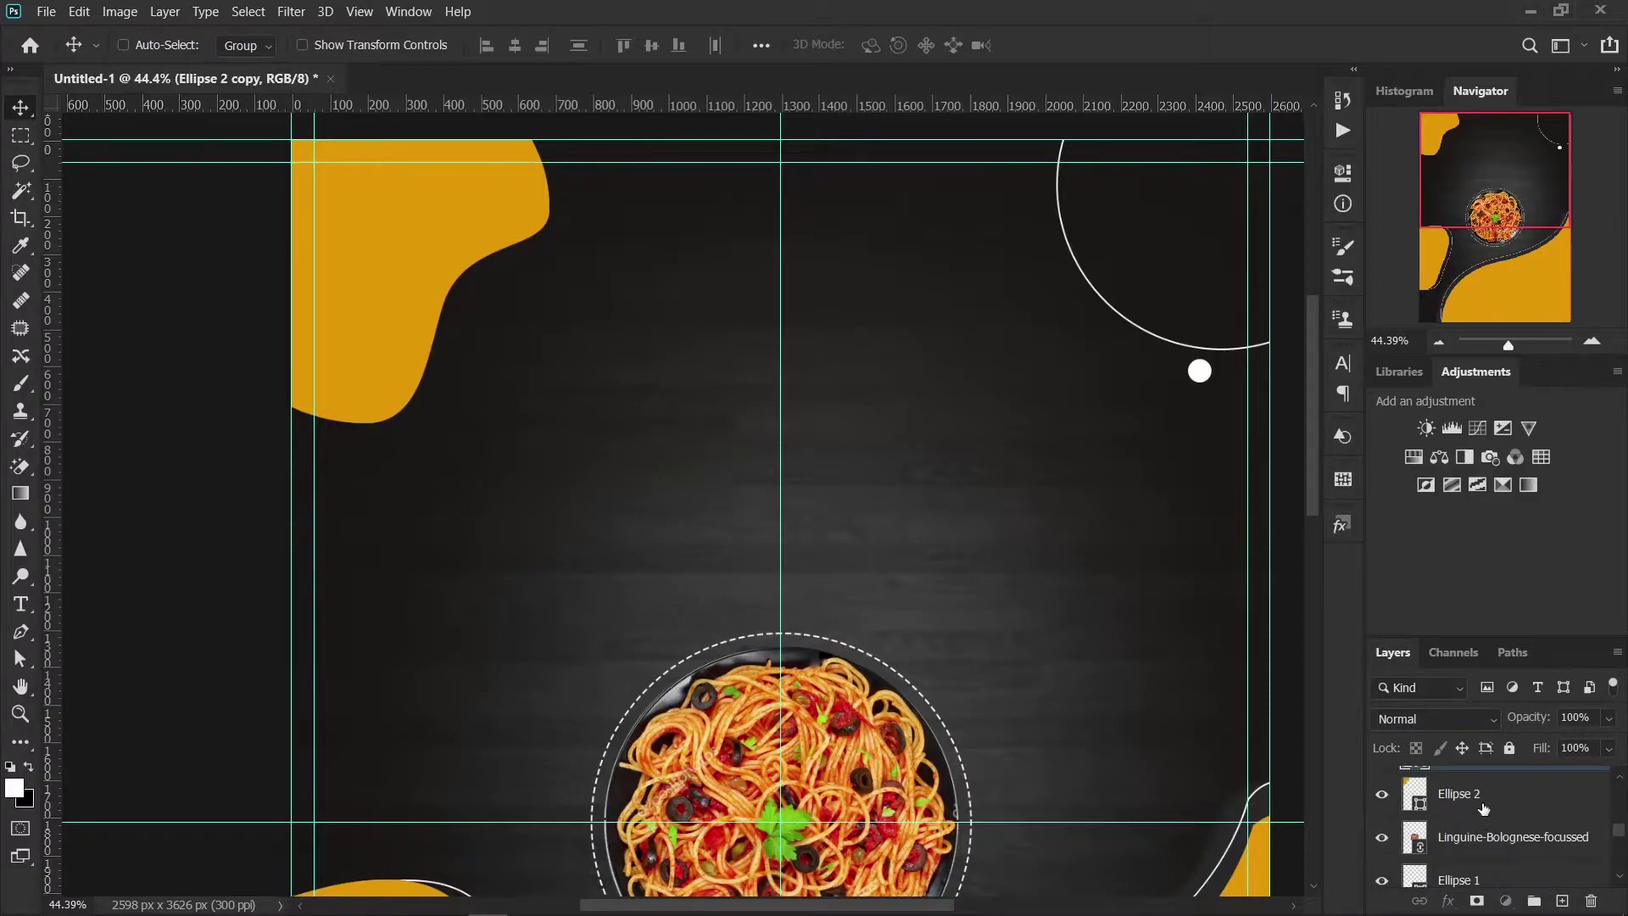
{"action": "left_click", "coordinate": [1484, 801]}
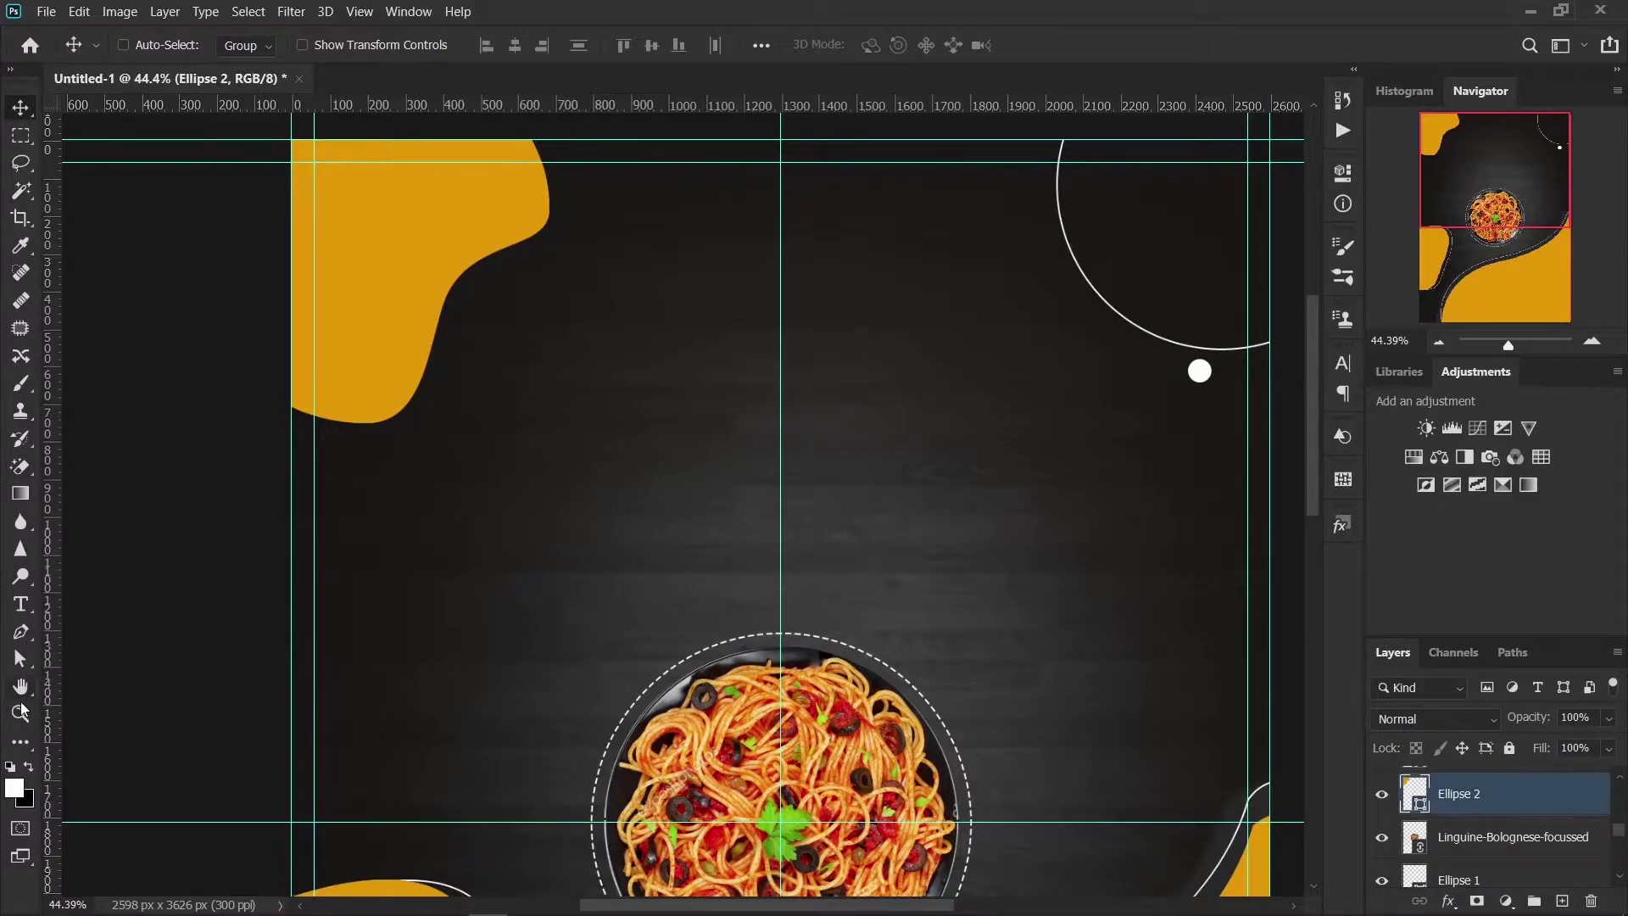
Step: Set Ellipse 2 to no fill with a white stroke and shift it 43 px right
{"action": "left_click", "coordinate": [21, 632]}
{"action": "left_click", "coordinate": [241, 44]}
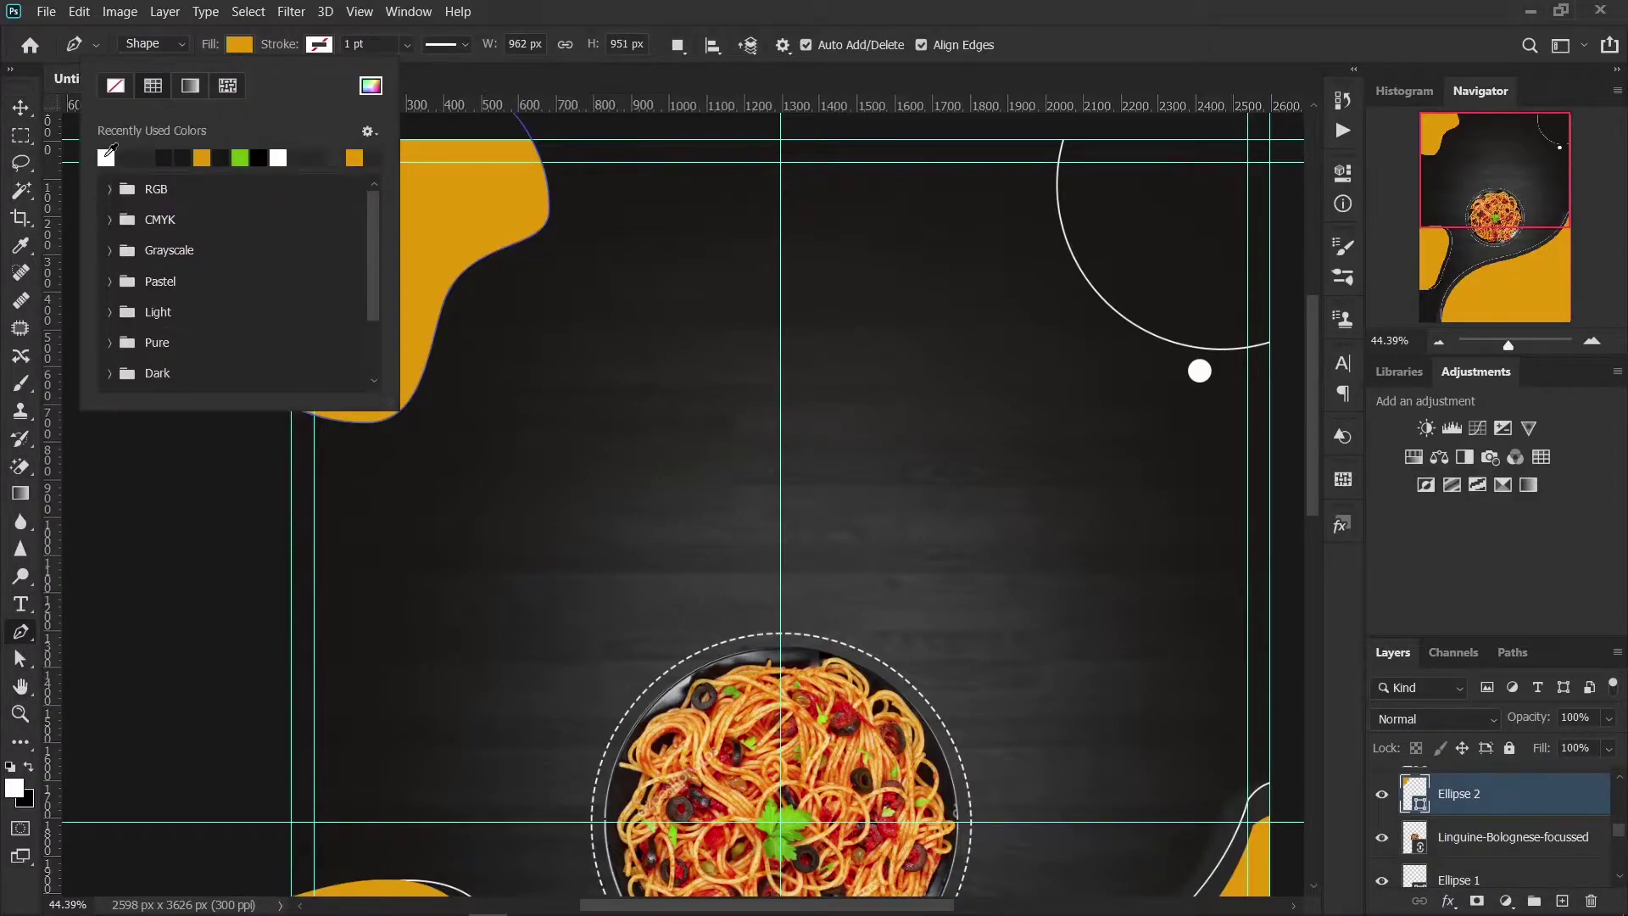
{"action": "left_click", "coordinate": [115, 85]}
{"action": "left_click", "coordinate": [320, 45]}
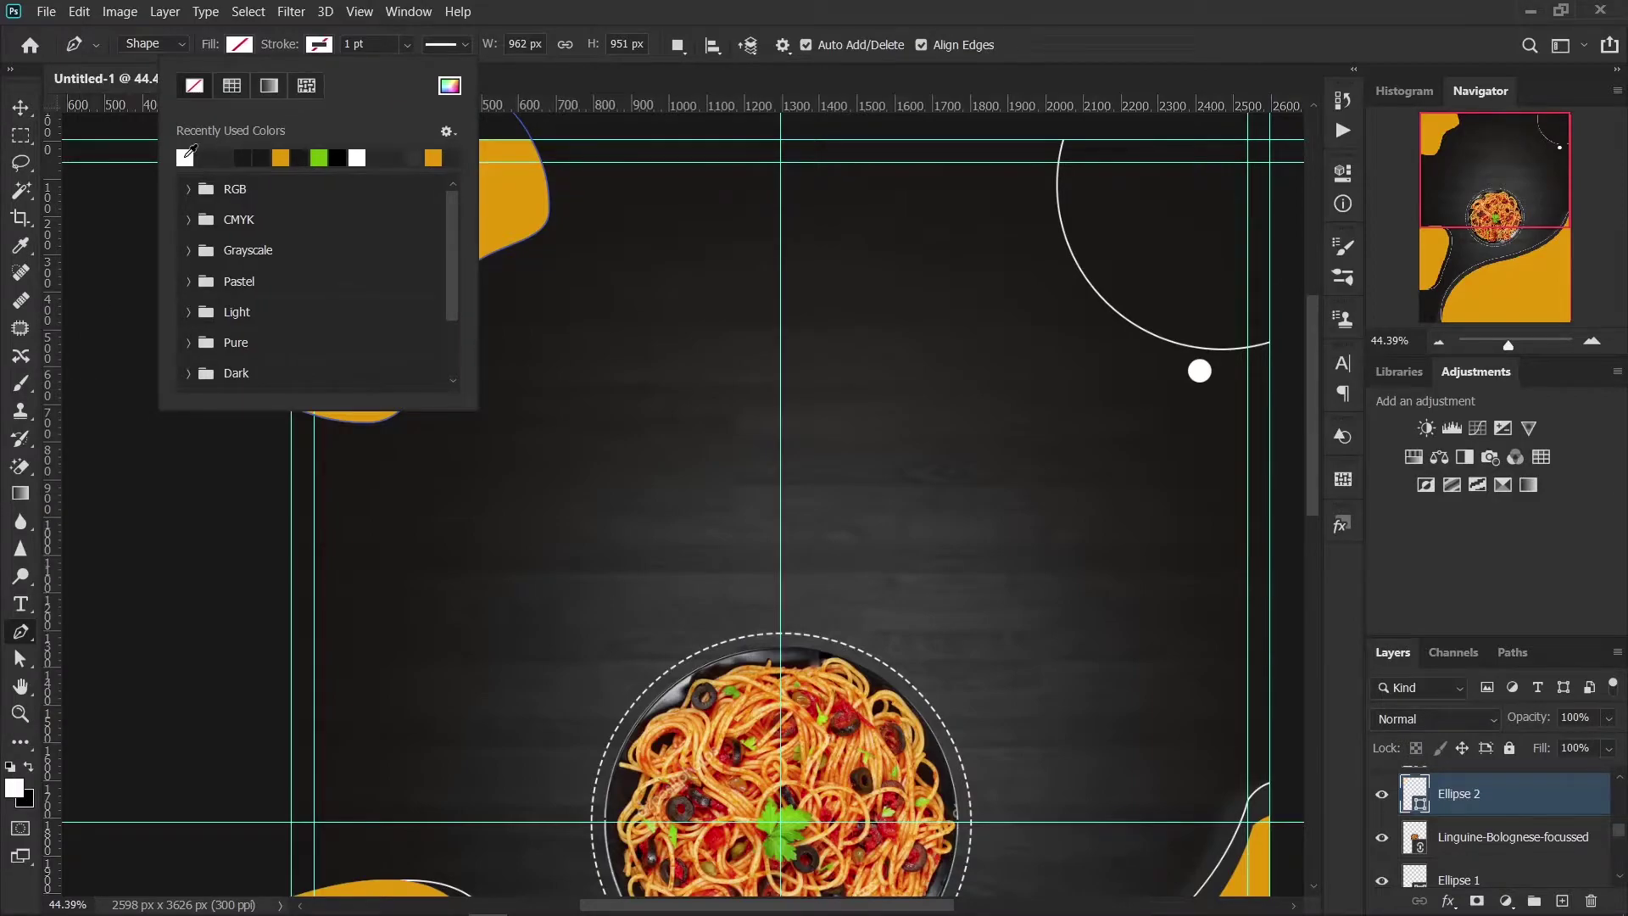
{"action": "key", "text": "v"}
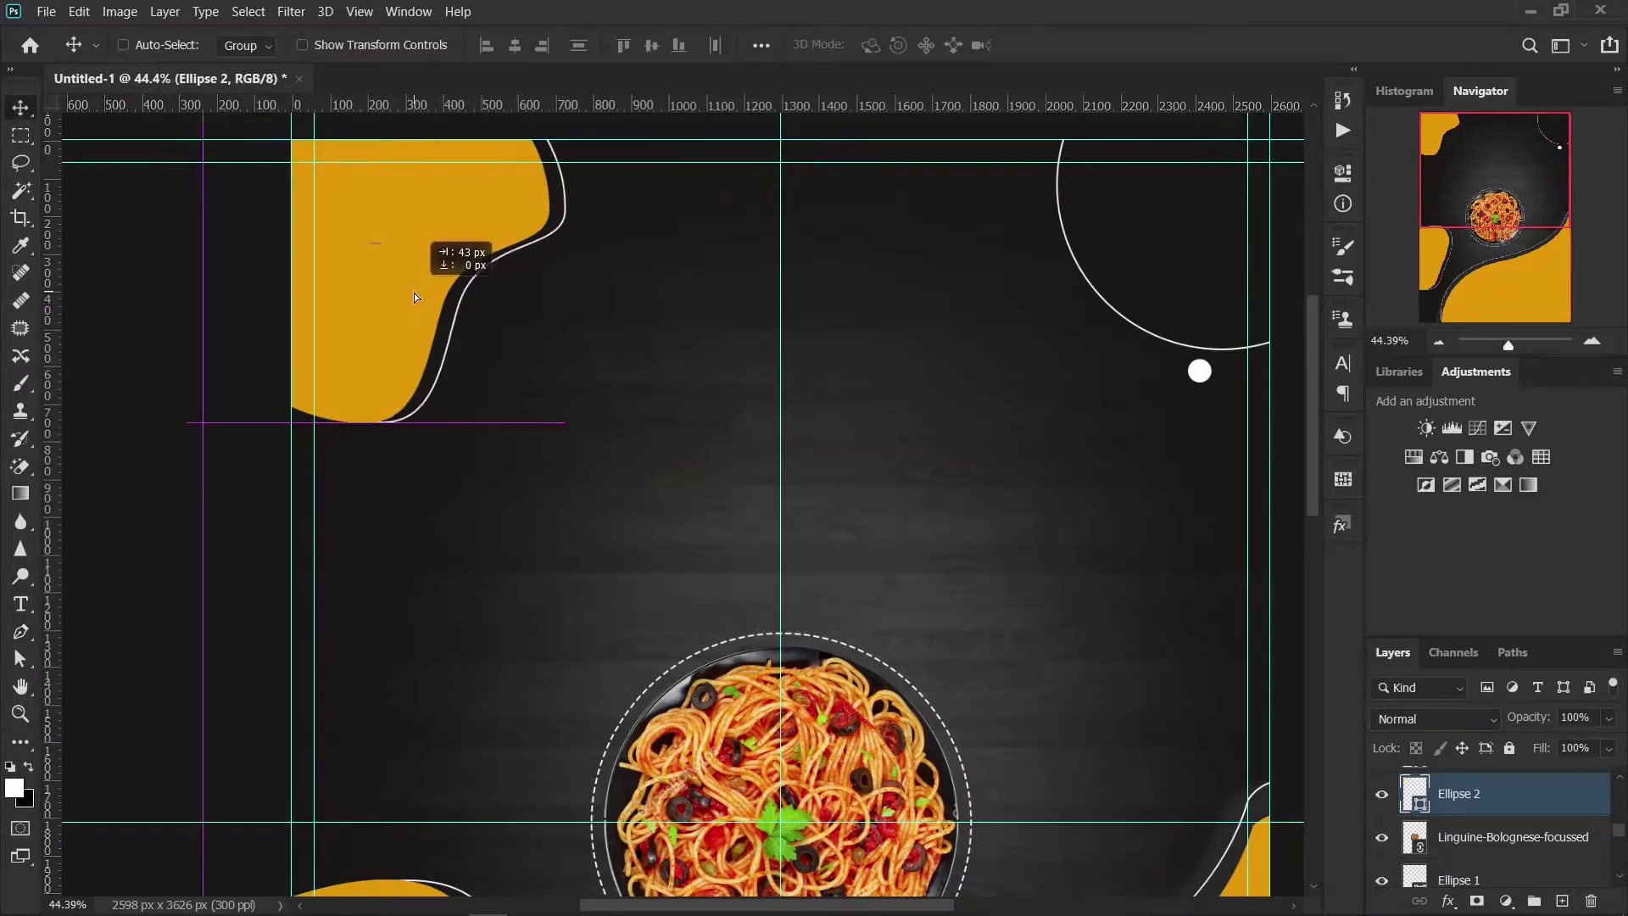
{"action": "left_click_drag", "start_coordinate": [383, 298], "coordinate": [415, 299]}
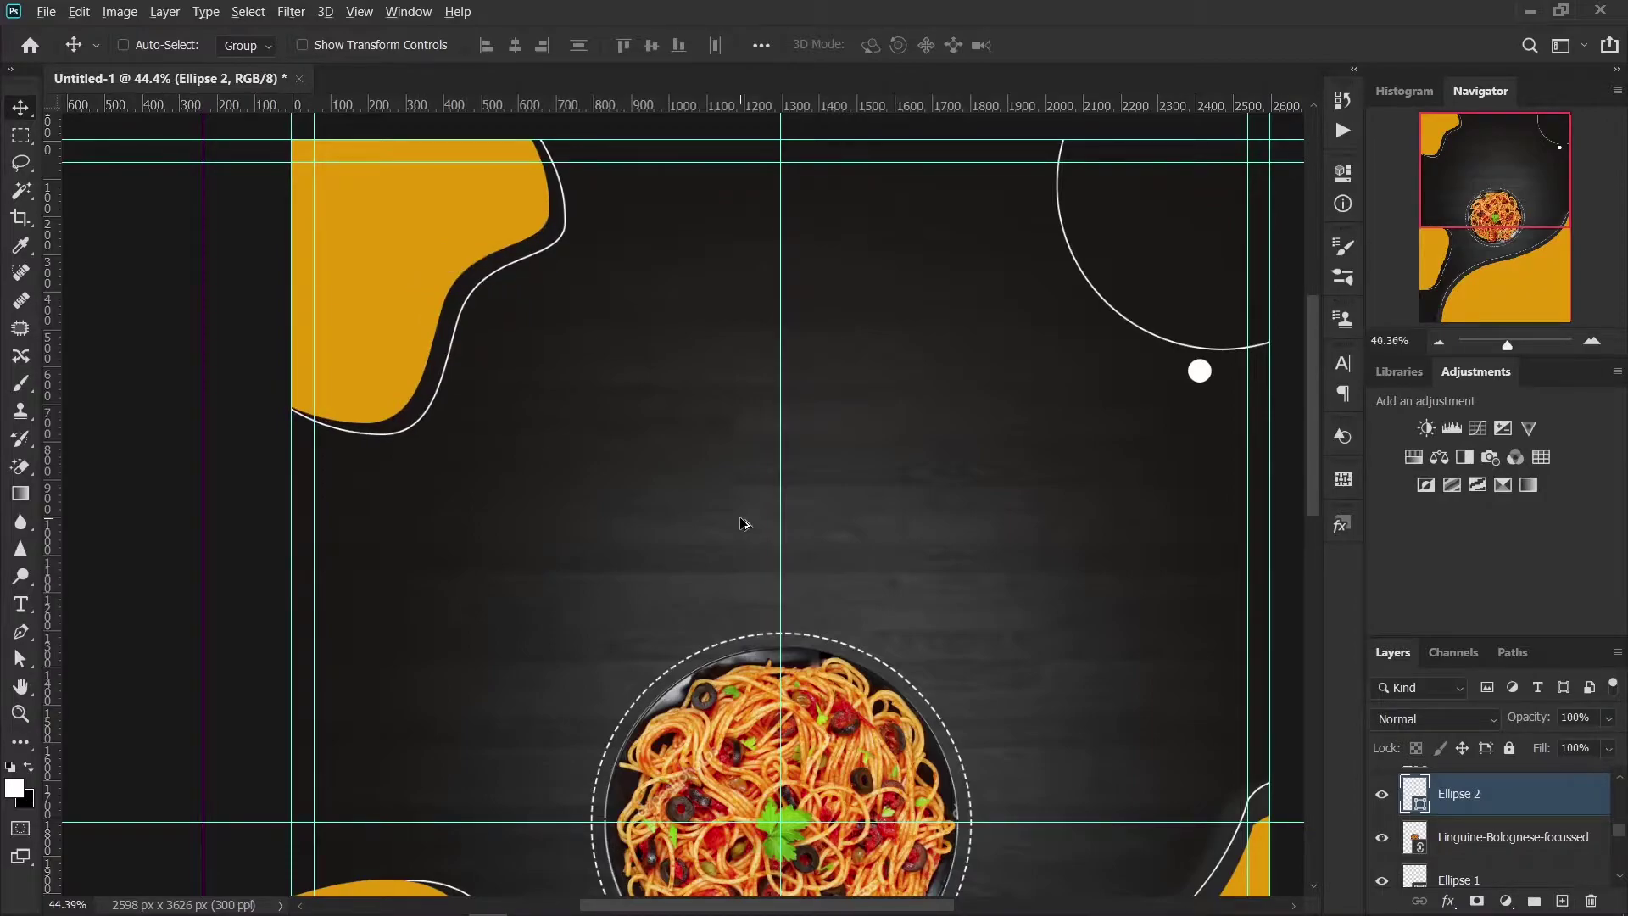
{"action": "scroll", "coordinate": [740, 519], "scroll_direction": "down", "scroll_amount": 2, "text": "alt"}
{"action": "scroll", "coordinate": [741, 523], "scroll_direction": "up", "scroll_amount": 1, "text": "alt"}
Step: Duplicate Ellipse 2, give Ellipse 2 copy a Drop Shadow, and add an empty Layer 2 on top
{"action": "key", "text": "ctrl+j"}
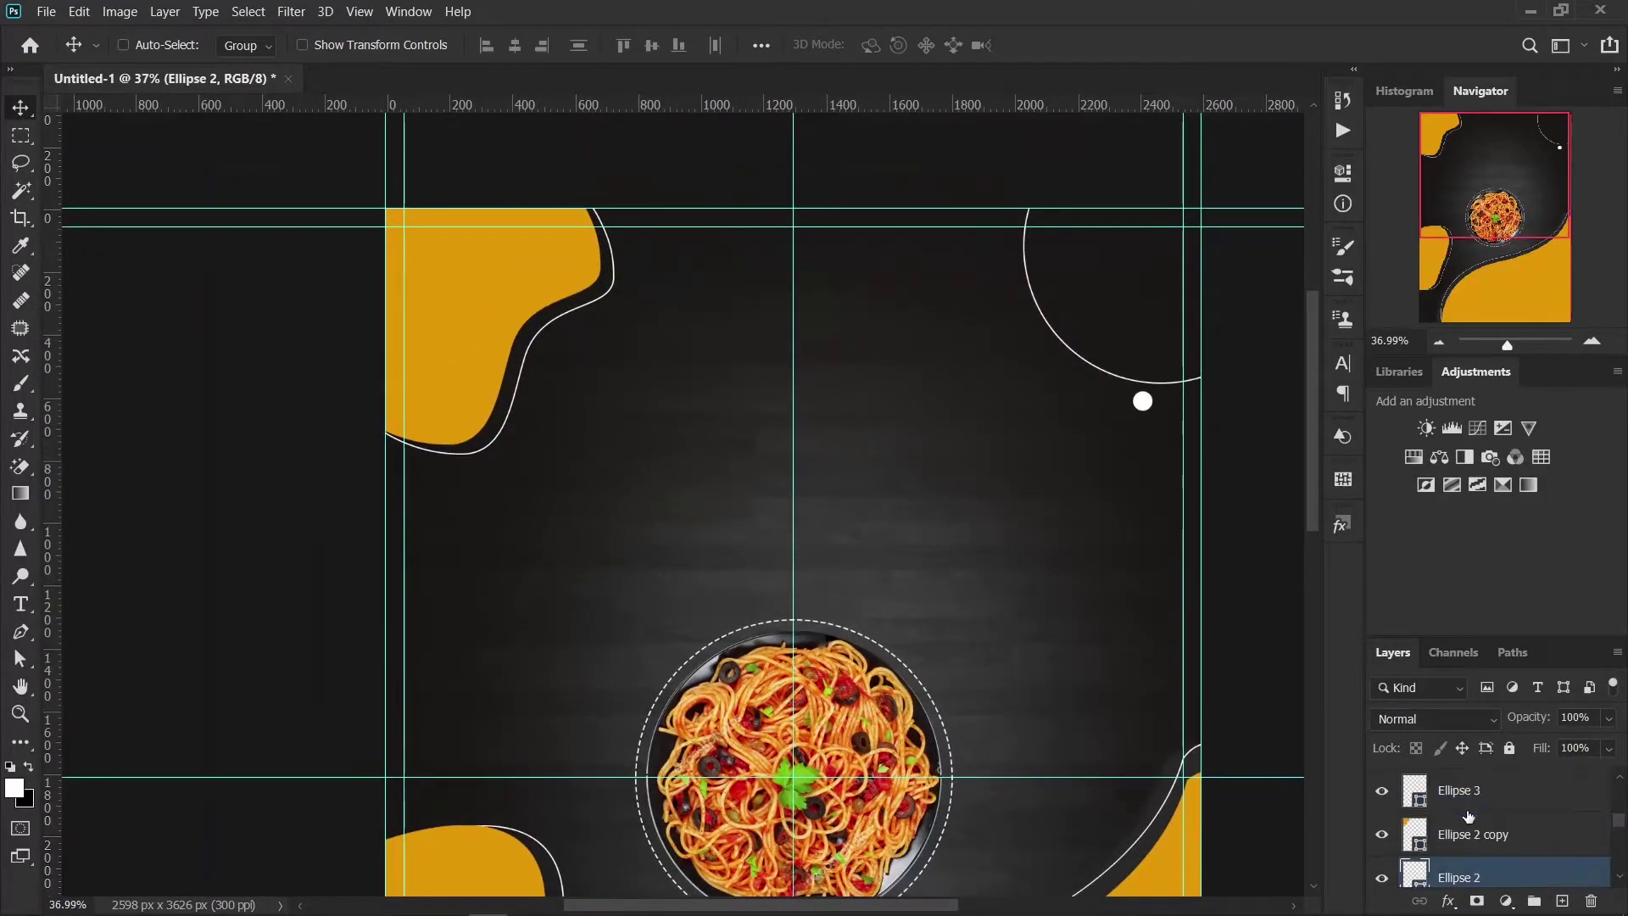
{"action": "left_click", "coordinate": [1473, 846]}
{"action": "left_click", "coordinate": [1448, 901]}
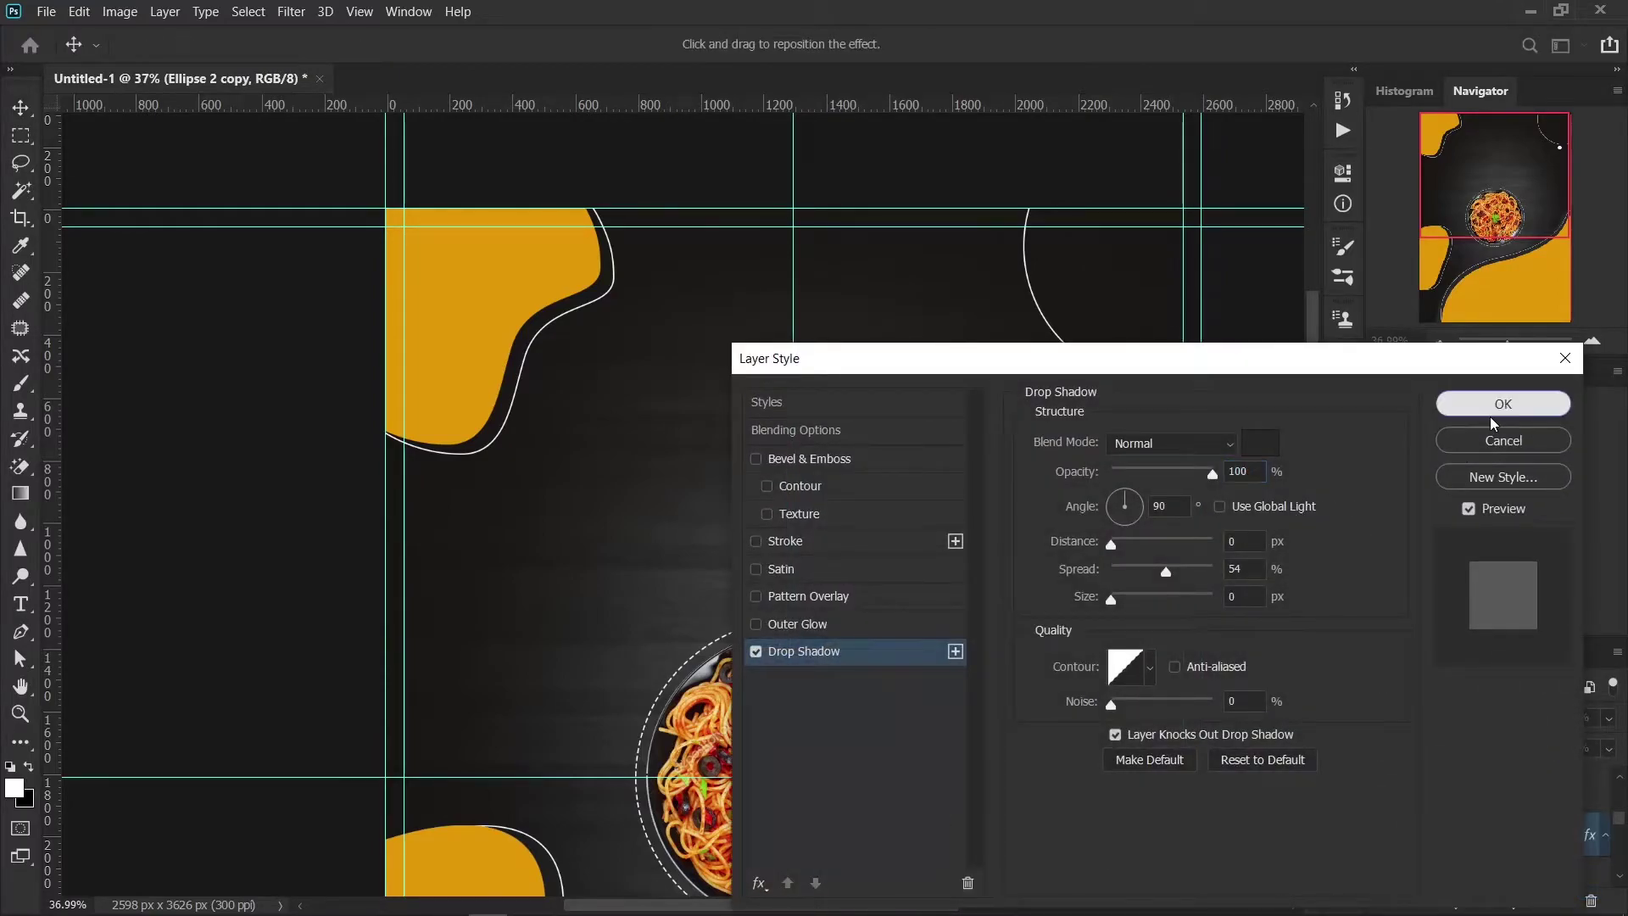
{"action": "left_click", "coordinate": [1501, 405]}
{"action": "scroll", "coordinate": [654, 537], "scroll_direction": "down", "scroll_amount": 4, "text": "alt"}
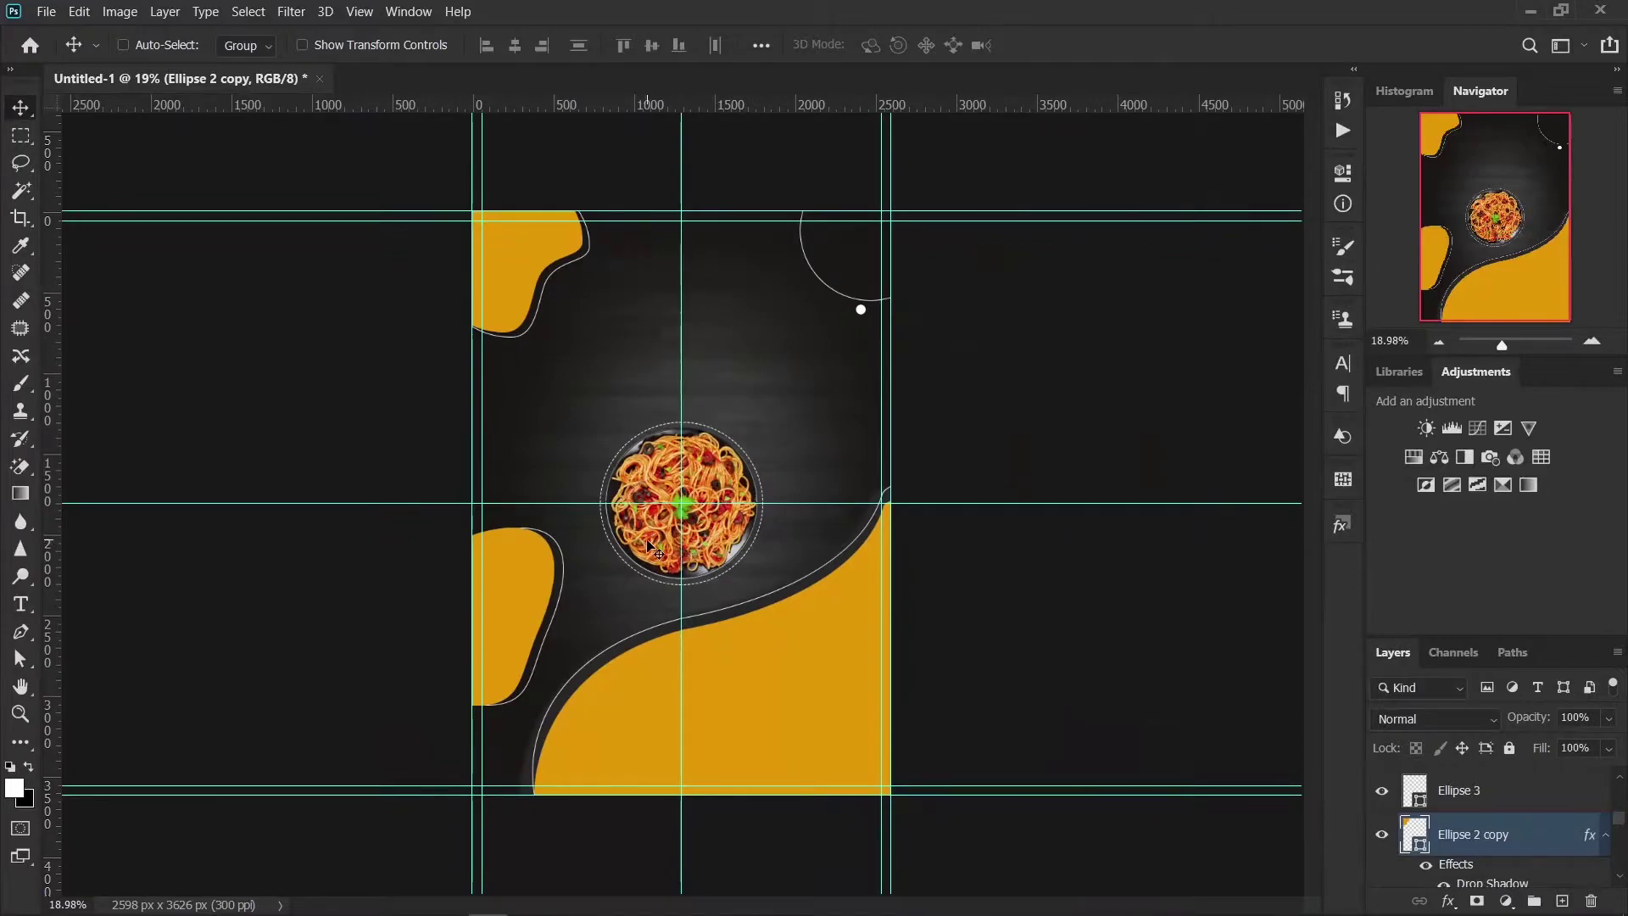
{"action": "scroll", "coordinate": [1499, 835], "scroll_direction": "up", "scroll_amount": 5}
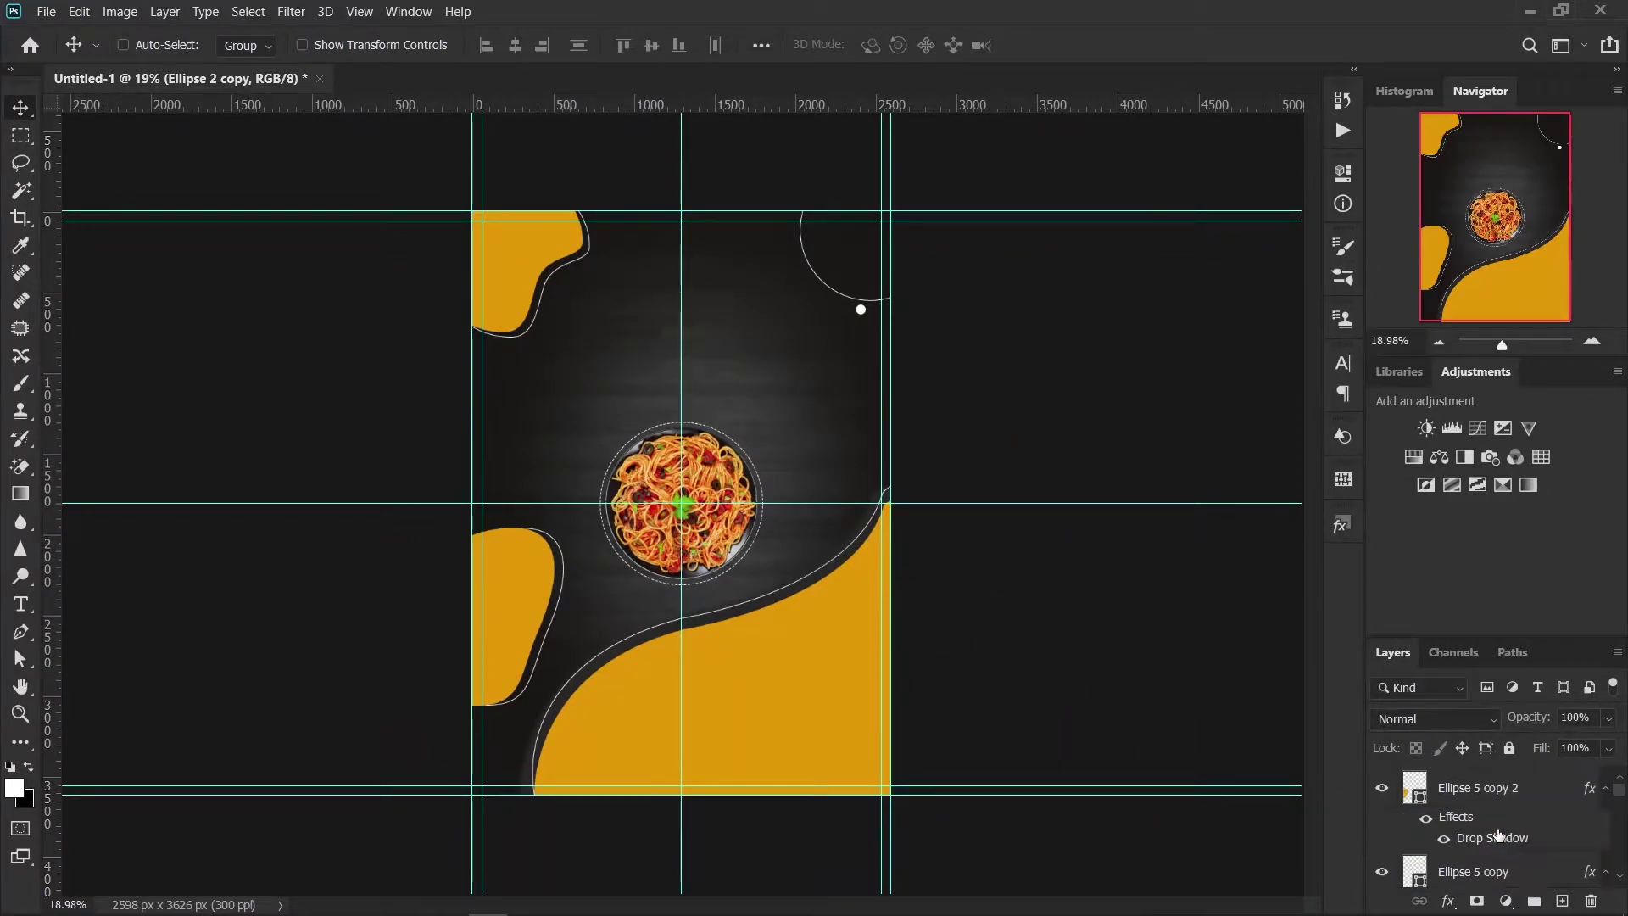
{"action": "left_click", "coordinate": [1561, 900]}
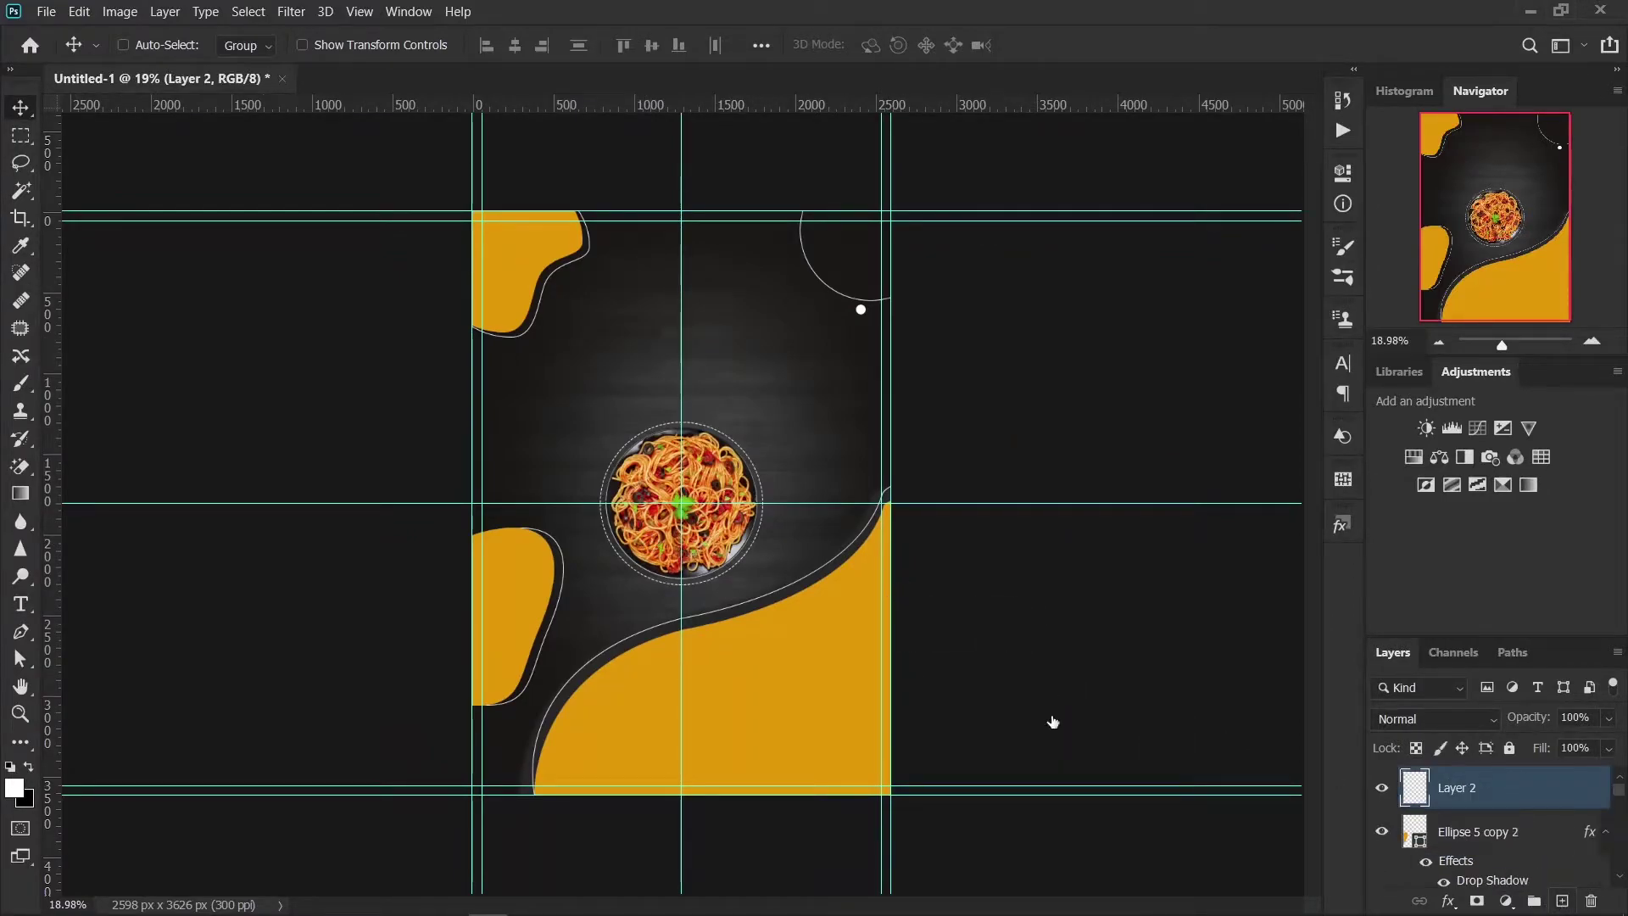
{"action": "scroll", "coordinate": [659, 550], "scroll_direction": "up", "scroll_amount": 1, "text": "alt"}
{"action": "scroll", "coordinate": [660, 549], "scroll_direction": "up", "scroll_amount": 1, "text": "alt"}
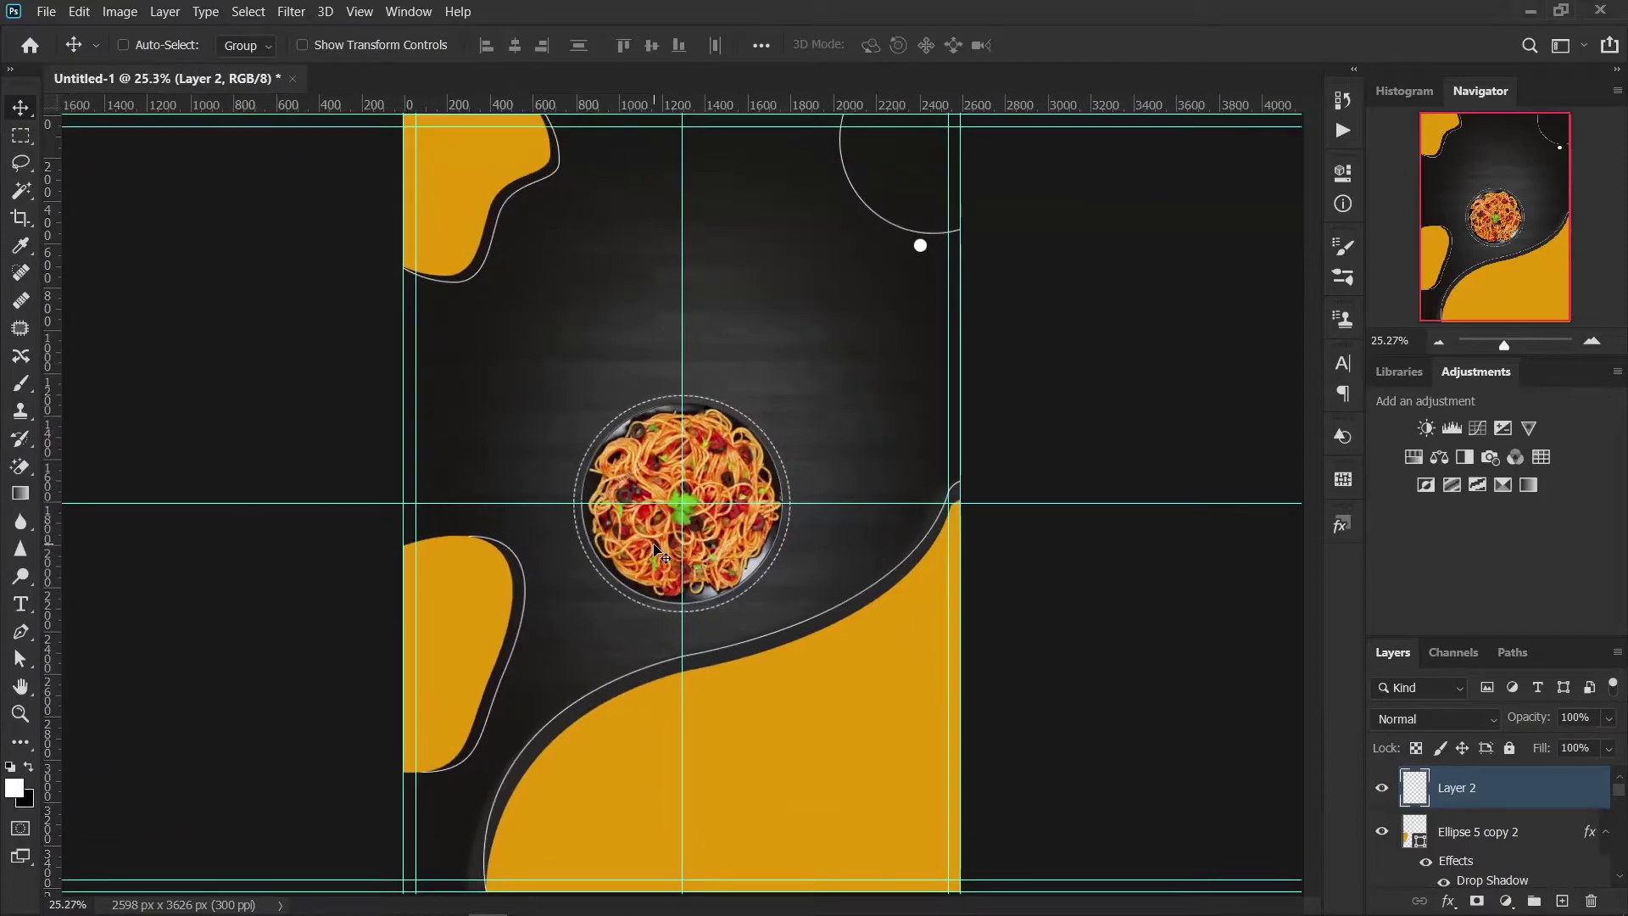
Step: With the Custom Shape Tool, expand Legacy Shapes and More > 2019 Shapes in the Shape picker
{"action": "left_click", "coordinate": [20, 741]}
{"action": "left_click", "coordinate": [133, 884]}
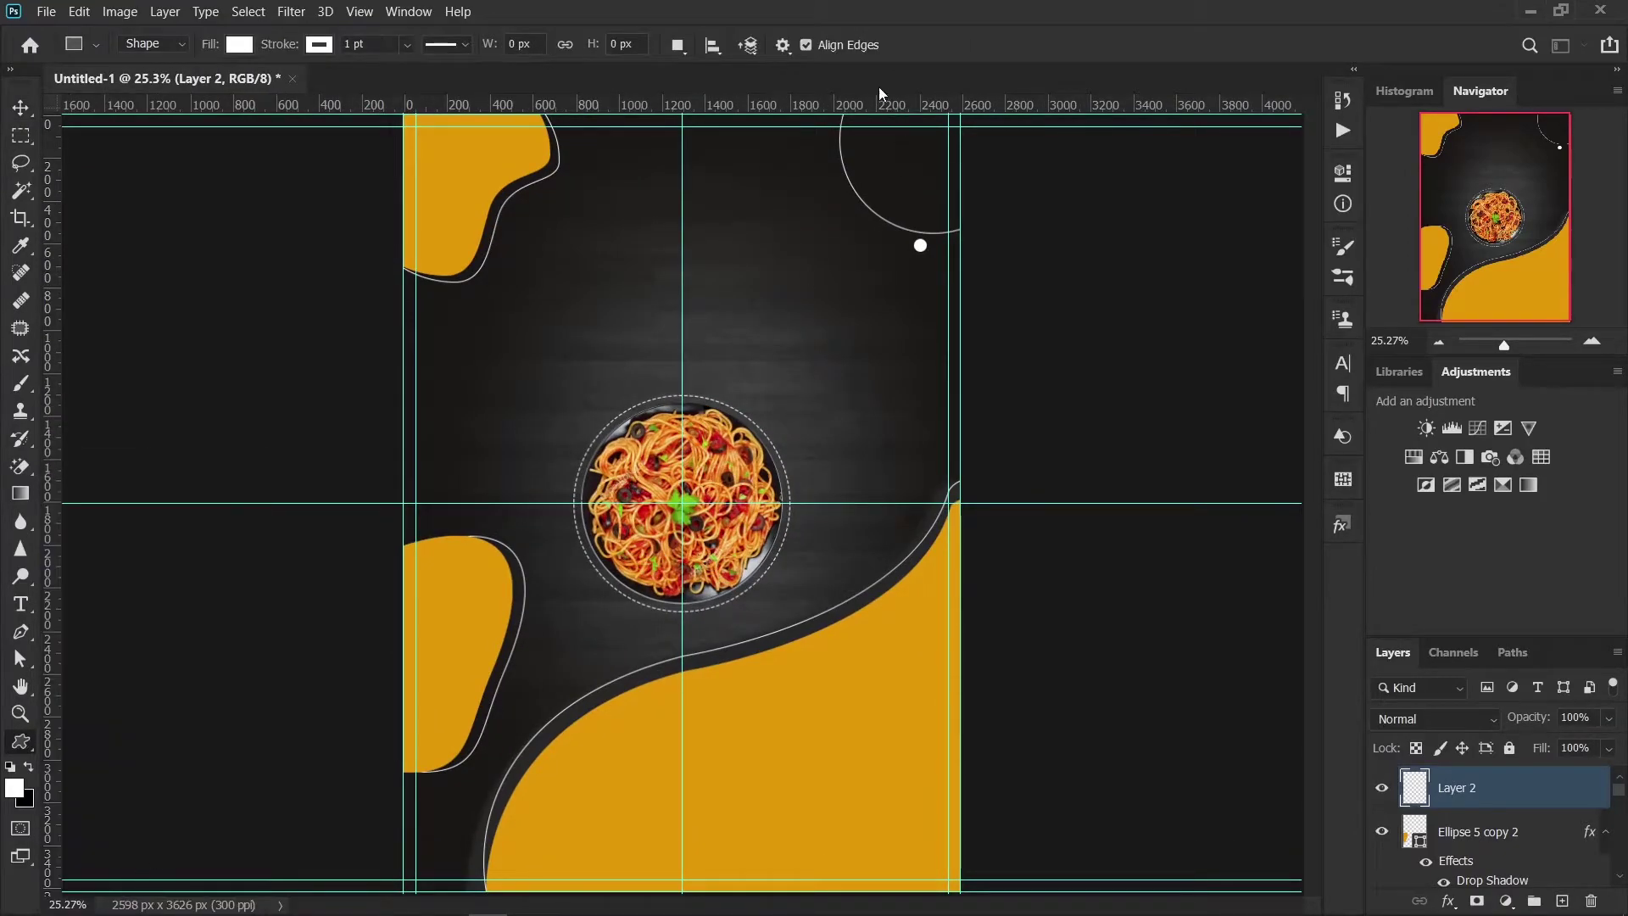
{"action": "left_click", "coordinate": [884, 46]}
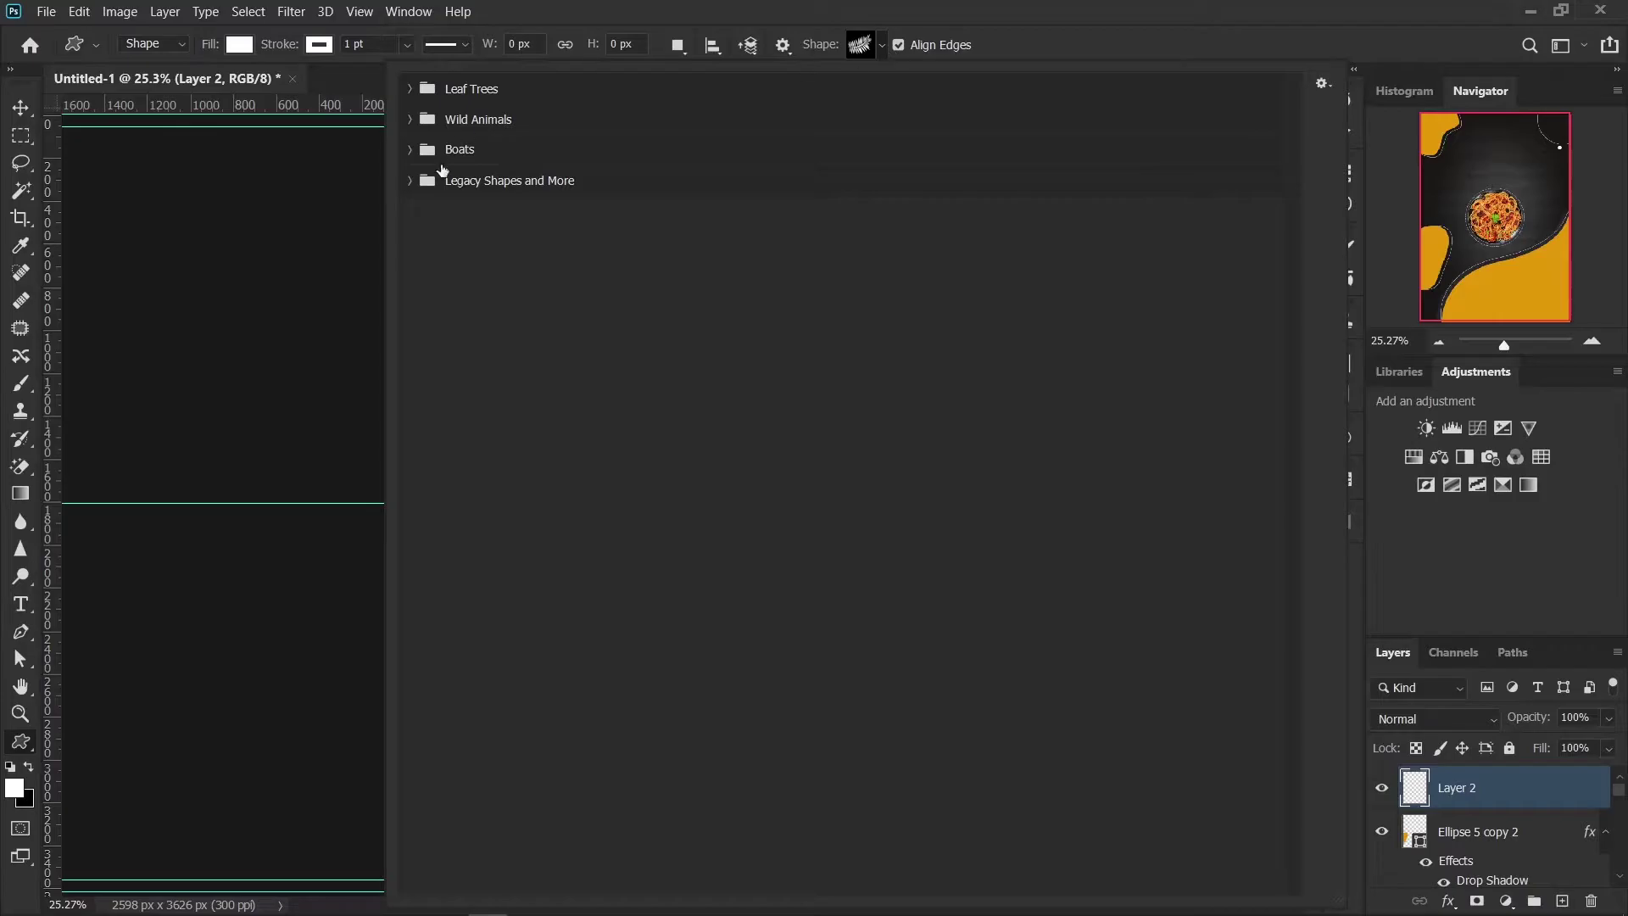
{"action": "left_click", "coordinate": [443, 181]}
{"action": "left_click", "coordinate": [433, 212]}
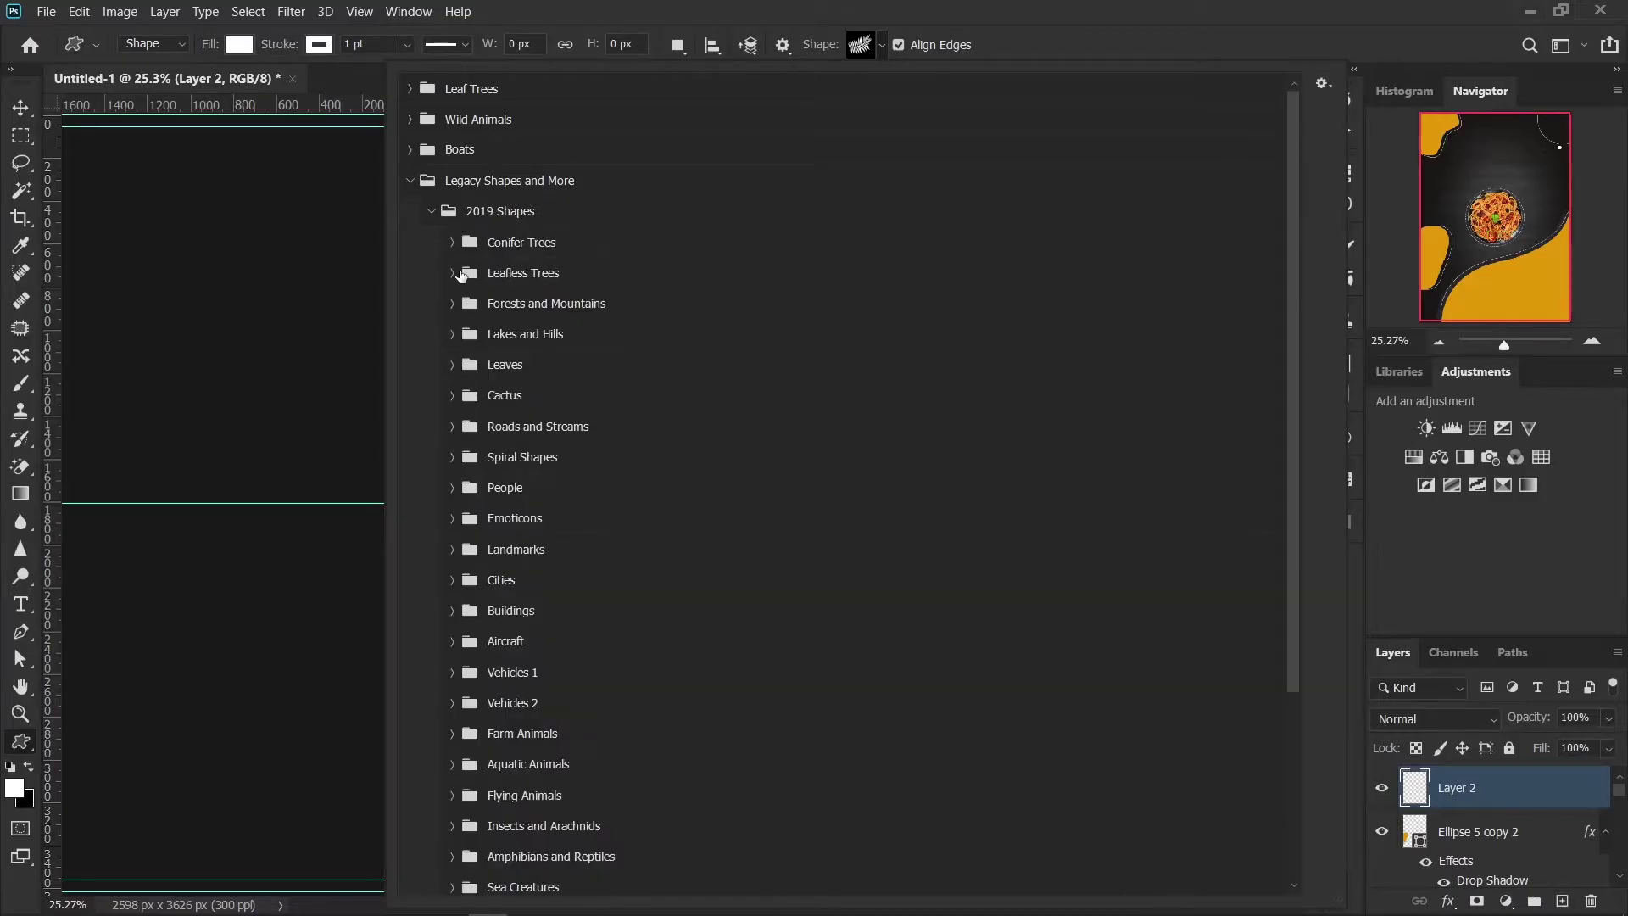
Step: Preview the Conifer Trees, Leafless Trees, Forests, Helmets, Signs, Games and Sports Equipment shape sets
{"action": "left_click", "coordinate": [452, 244]}
{"action": "left_click", "coordinate": [451, 274]}
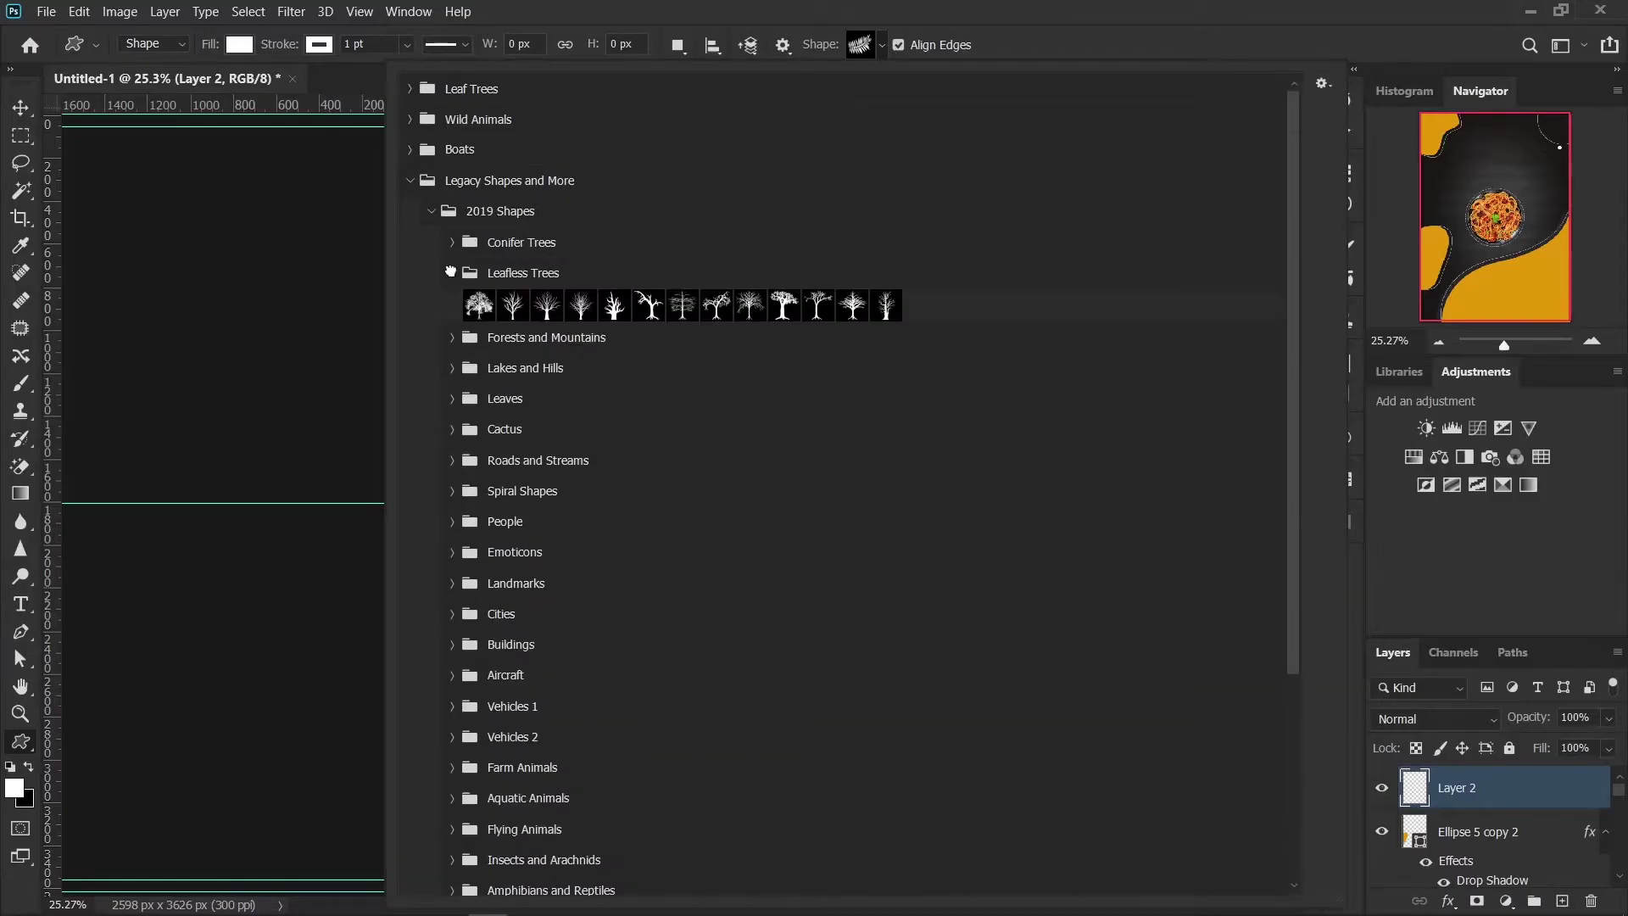
{"action": "left_click", "coordinate": [452, 303]}
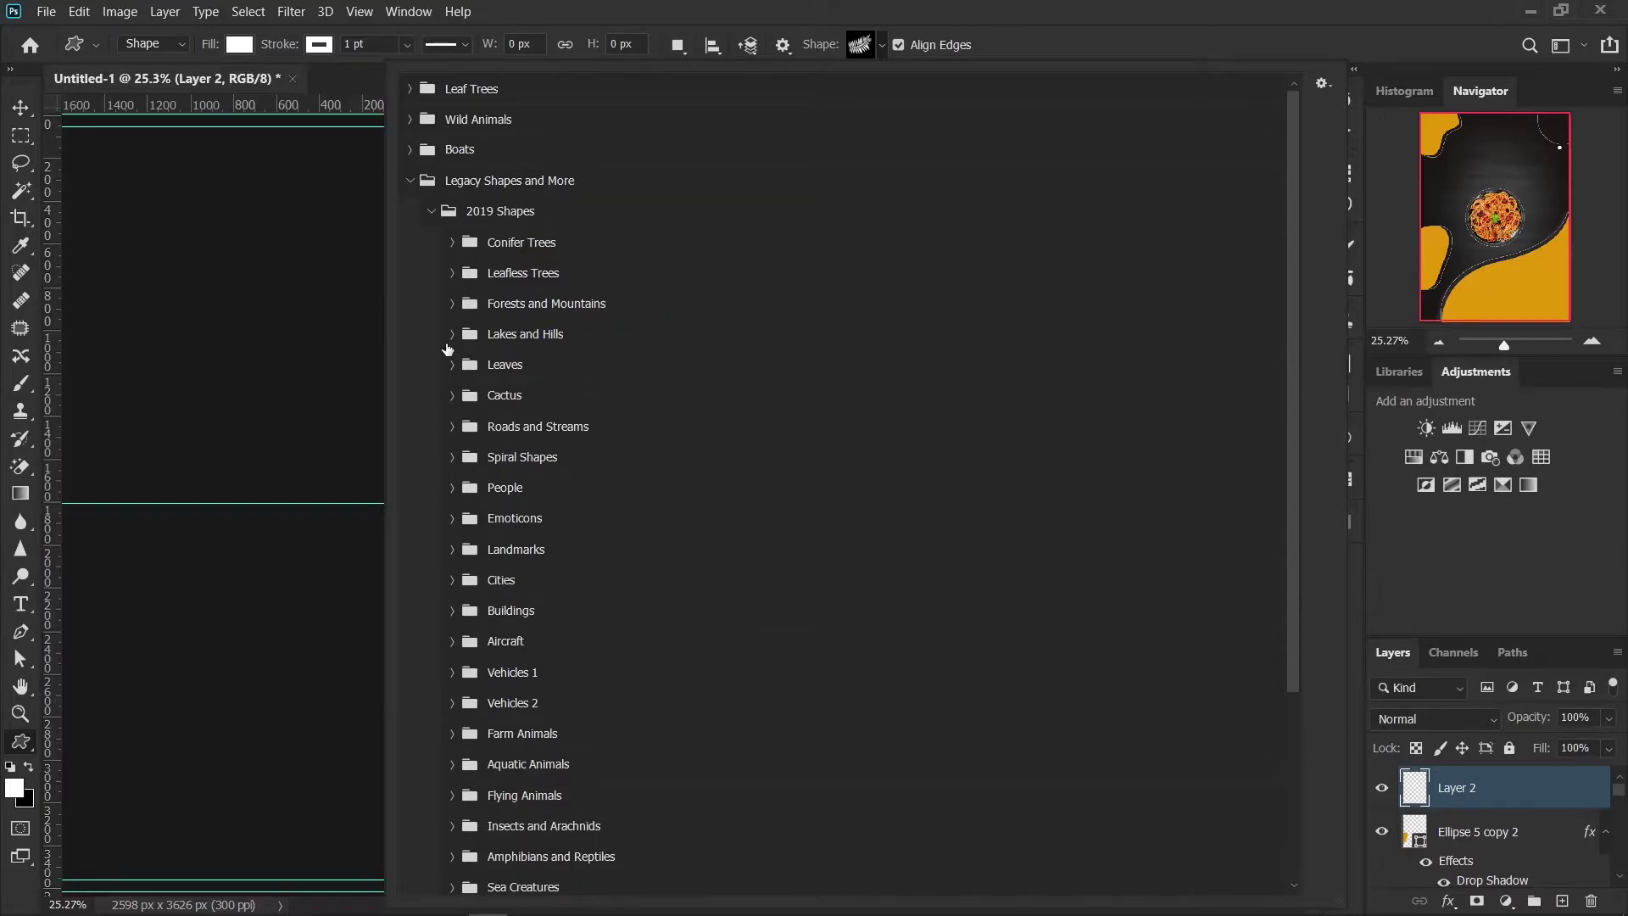
{"action": "scroll", "coordinate": [574, 716], "scroll_direction": "down", "scroll_amount": 4}
{"action": "scroll", "coordinate": [565, 729], "scroll_direction": "down", "scroll_amount": 2}
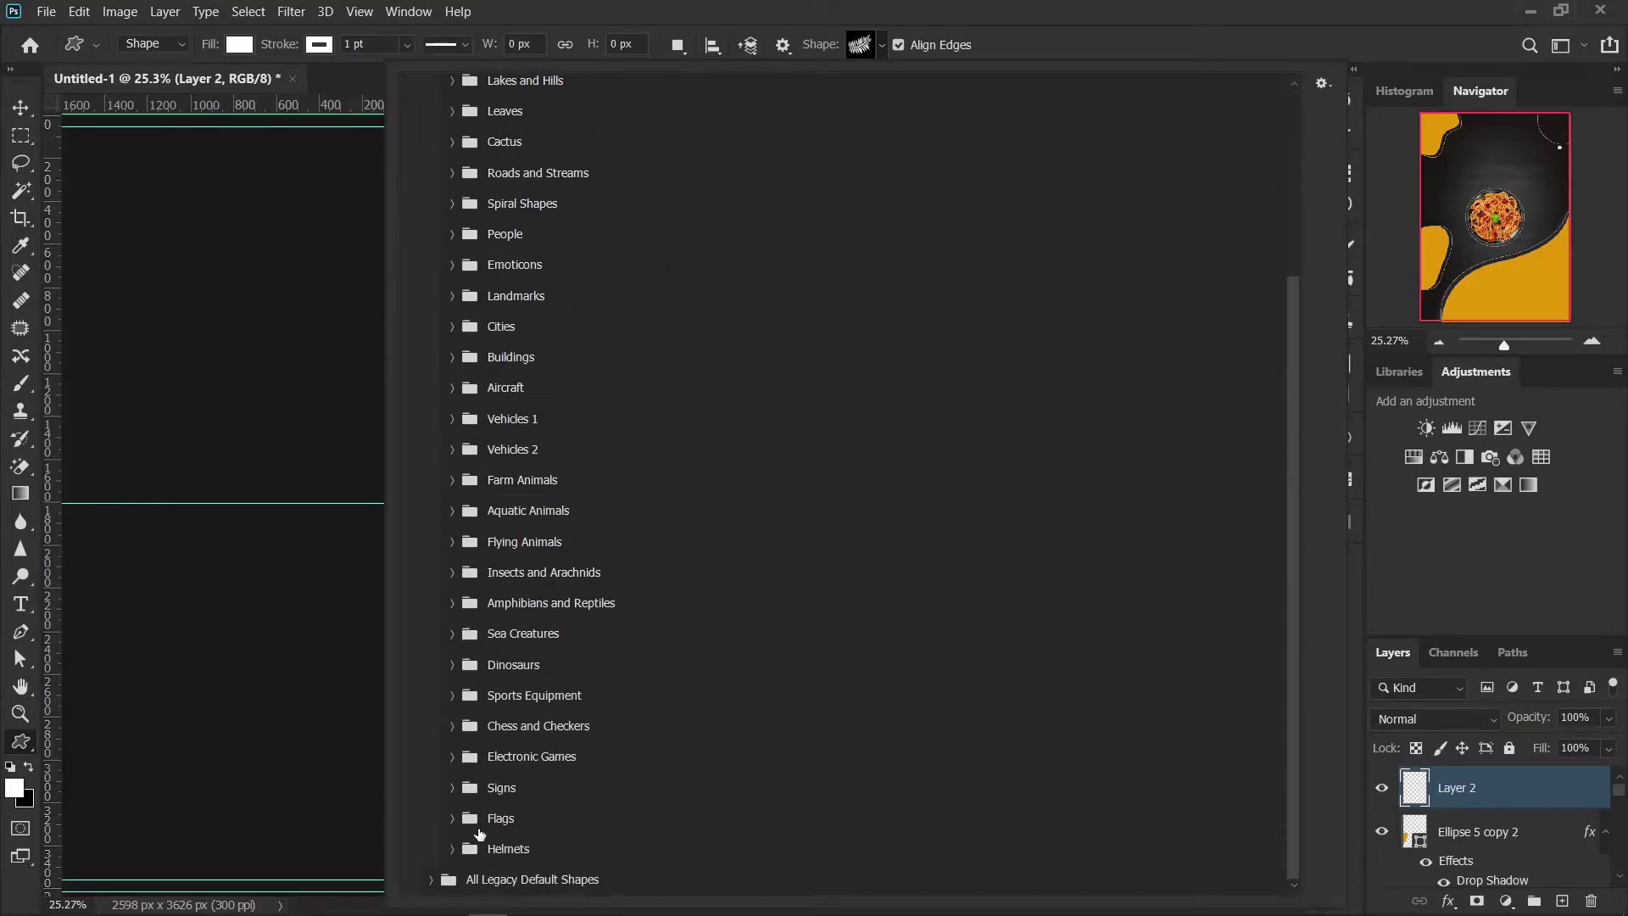
{"action": "left_click", "coordinate": [452, 848]}
{"action": "scroll", "coordinate": [484, 835], "scroll_direction": "down", "scroll_amount": 1}
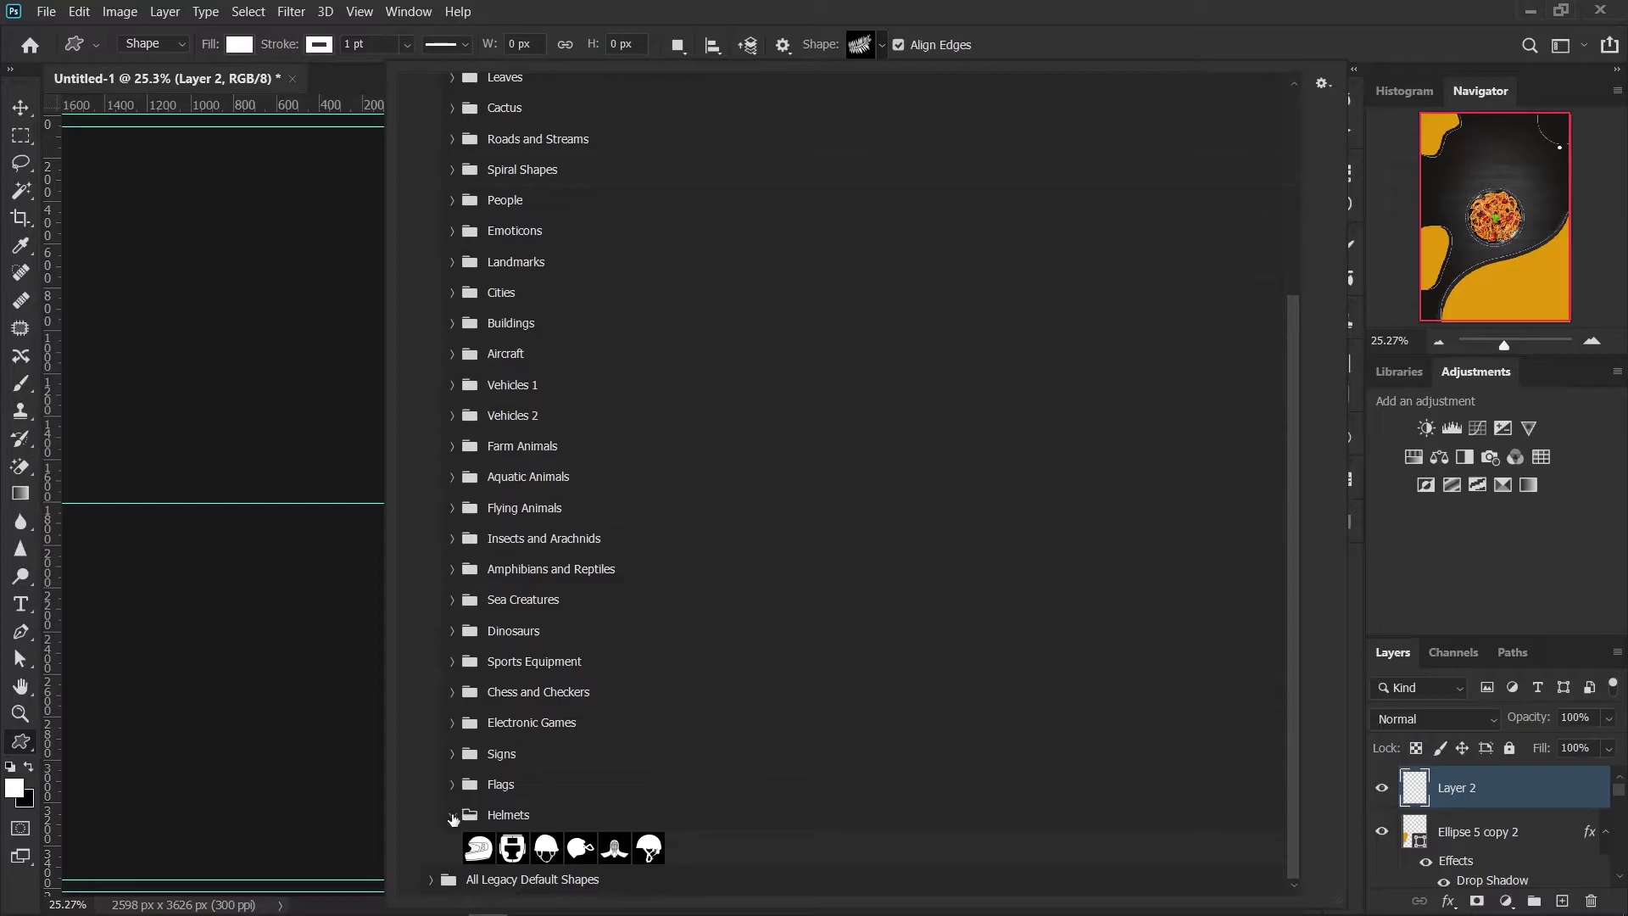
{"action": "left_click", "coordinate": [452, 817]}
{"action": "left_click", "coordinate": [452, 787]}
{"action": "left_click", "coordinate": [452, 788]}
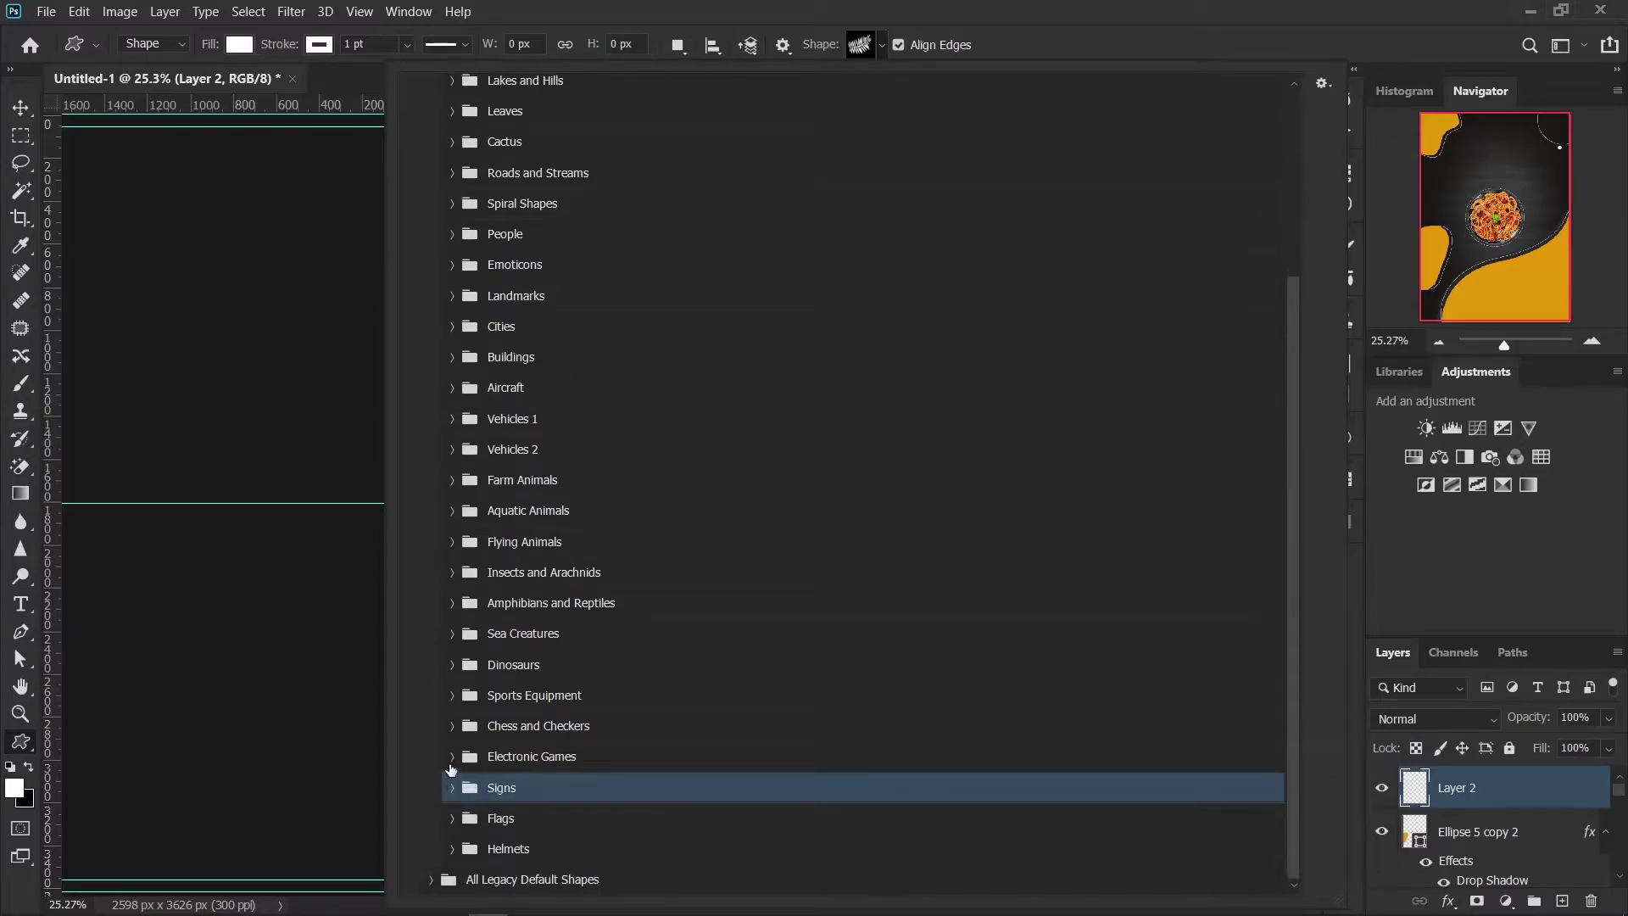
{"action": "left_click", "coordinate": [452, 757]}
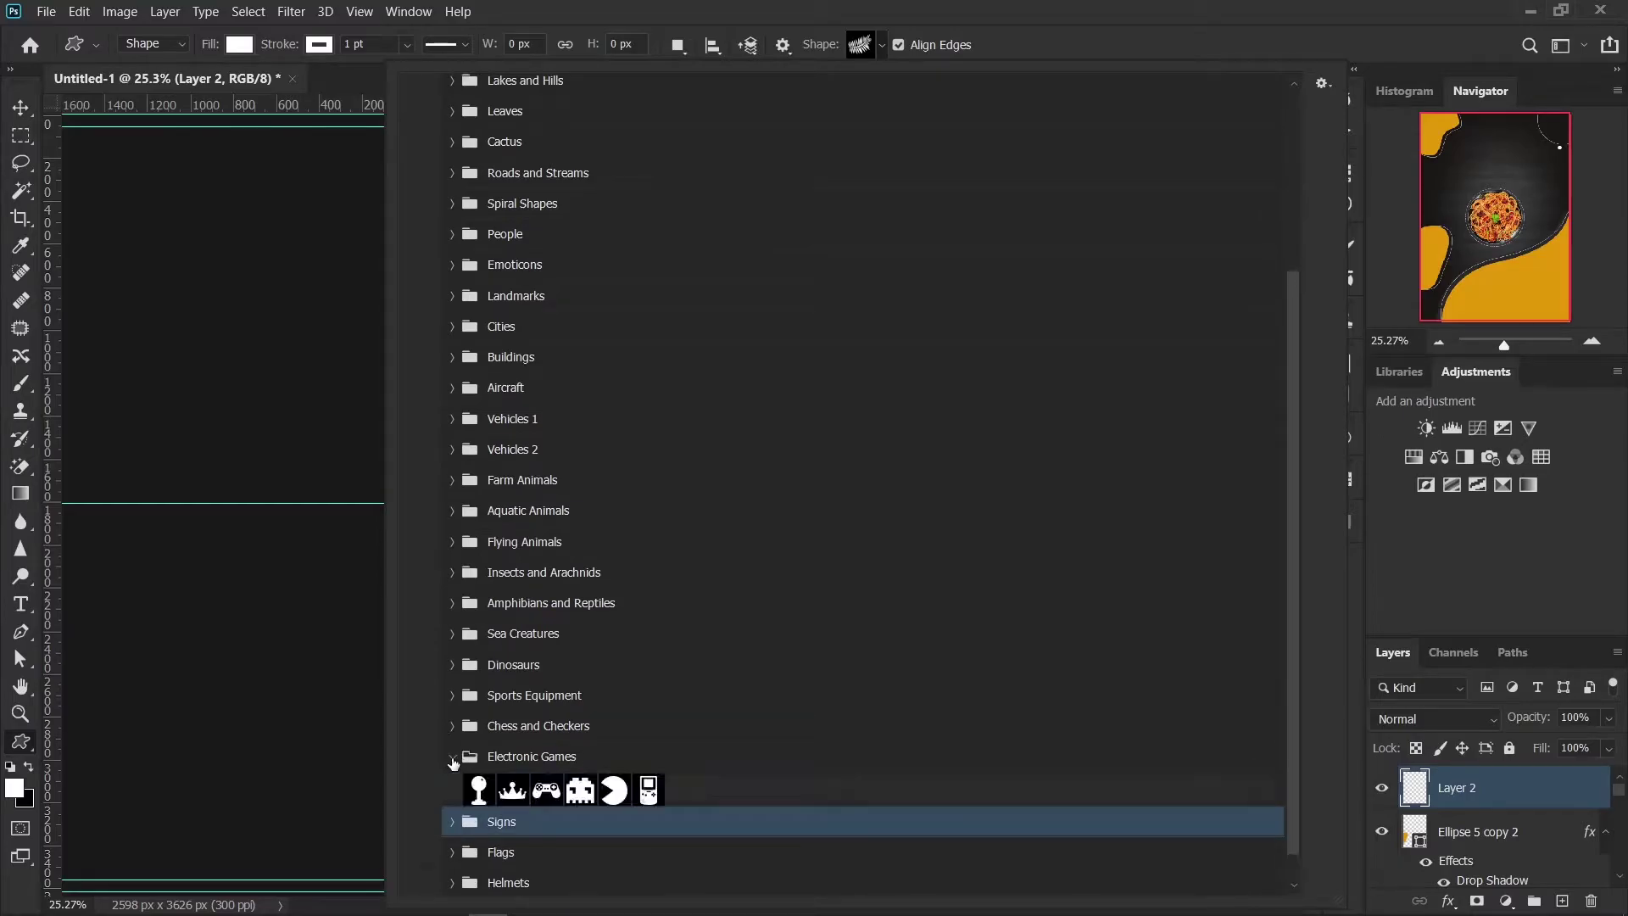
{"action": "left_click", "coordinate": [451, 696]}
{"action": "left_click", "coordinate": [452, 696]}
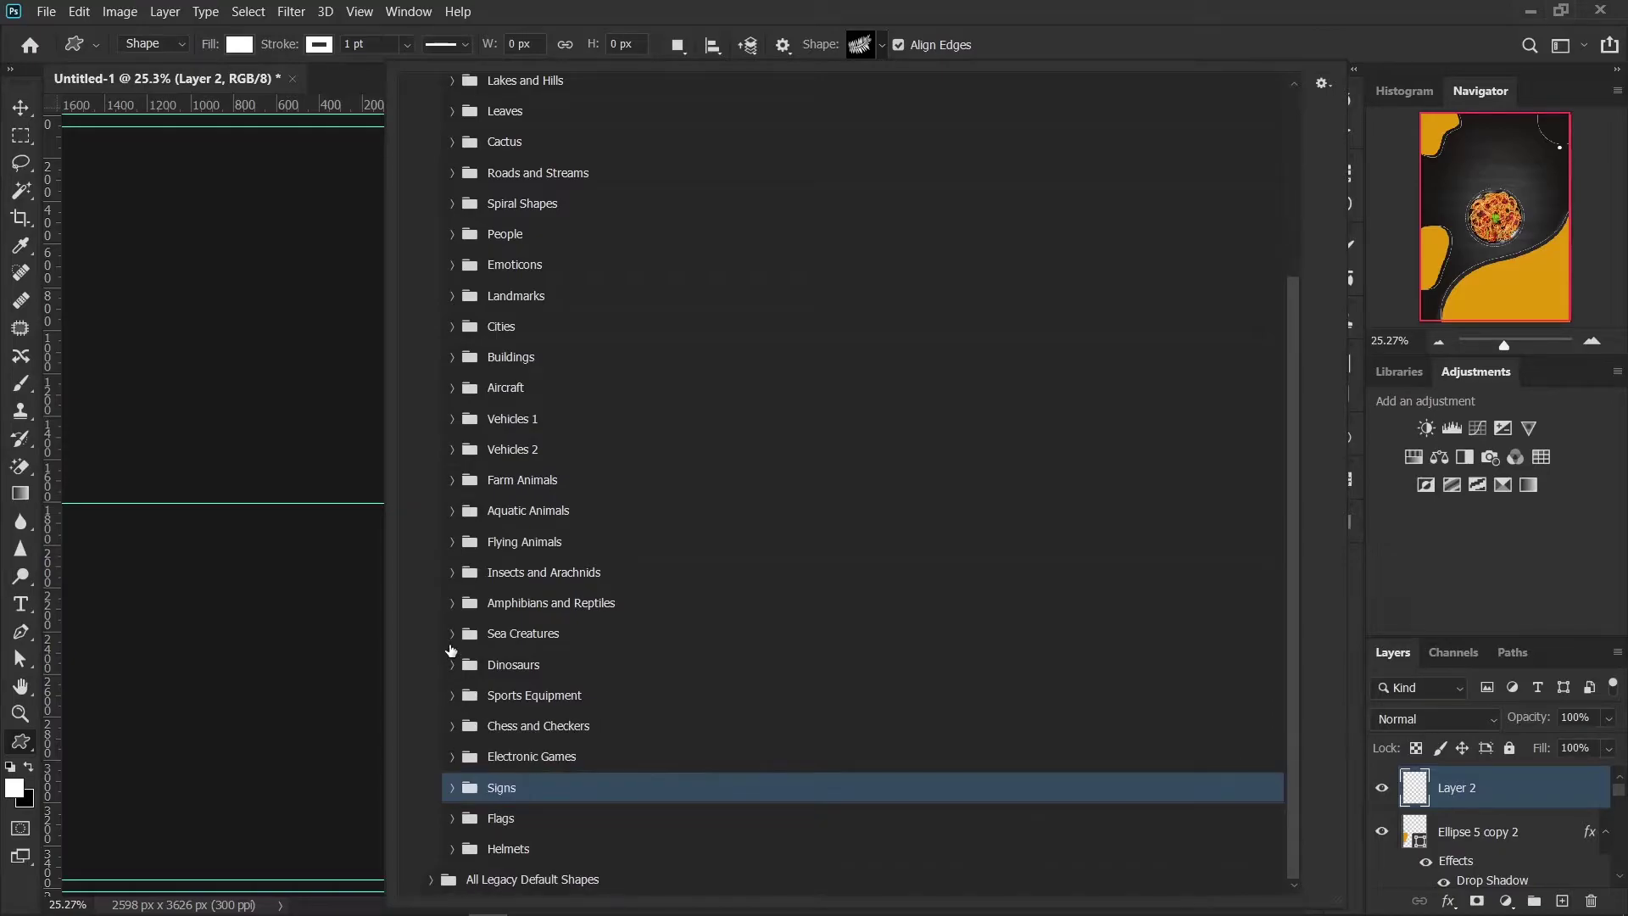
Step: Preview the animal, Emoticons, People, Spiral, Roads and Cactus sets, ending on the Leaves folder
{"action": "left_click", "coordinate": [451, 634]}
{"action": "left_click", "coordinate": [451, 634]}
{"action": "left_click", "coordinate": [451, 512]}
{"action": "left_click", "coordinate": [452, 541]}
{"action": "scroll", "coordinate": [460, 424], "scroll_direction": "up", "scroll_amount": 3}
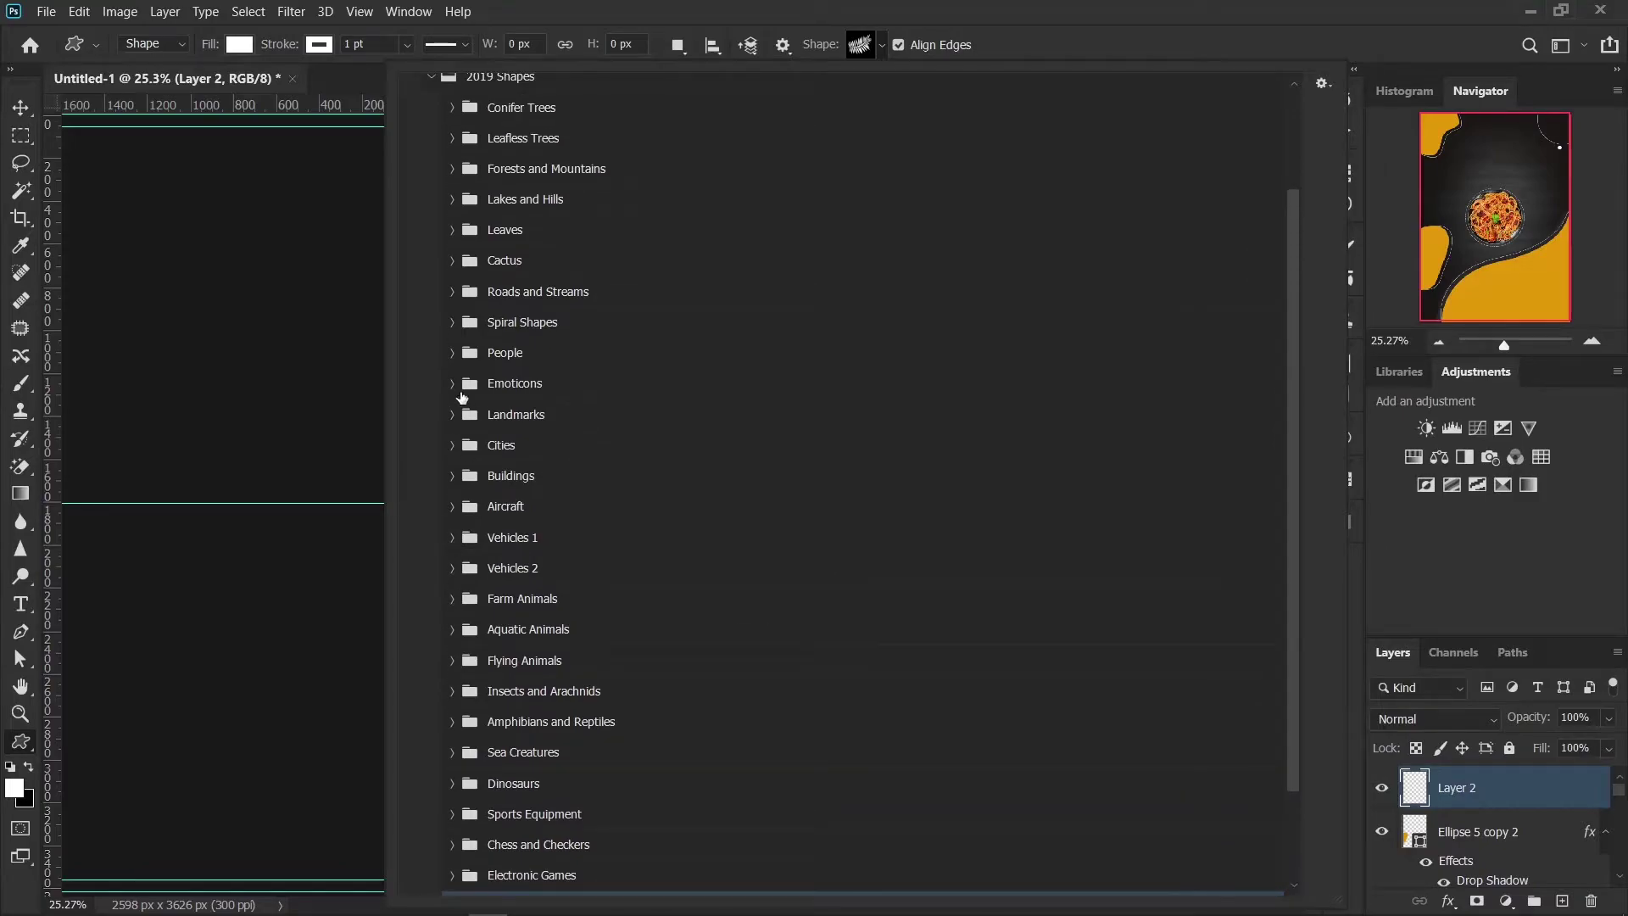
{"action": "left_click", "coordinate": [451, 385]}
{"action": "left_click", "coordinate": [450, 355]}
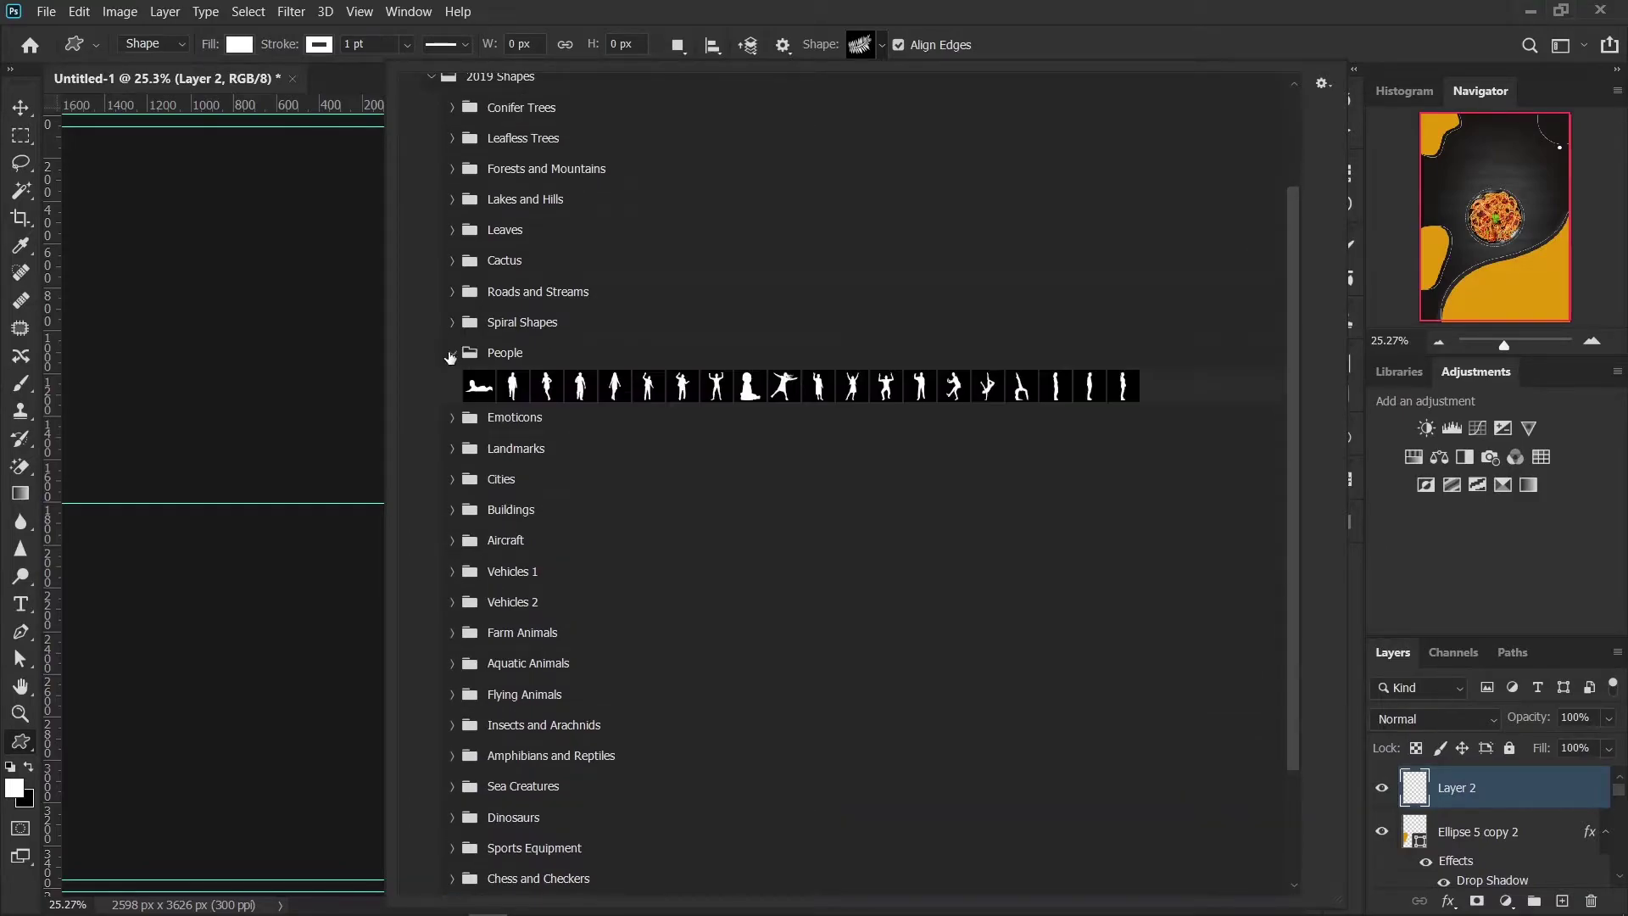
{"action": "left_click", "coordinate": [450, 352]}
{"action": "left_click", "coordinate": [453, 321]}
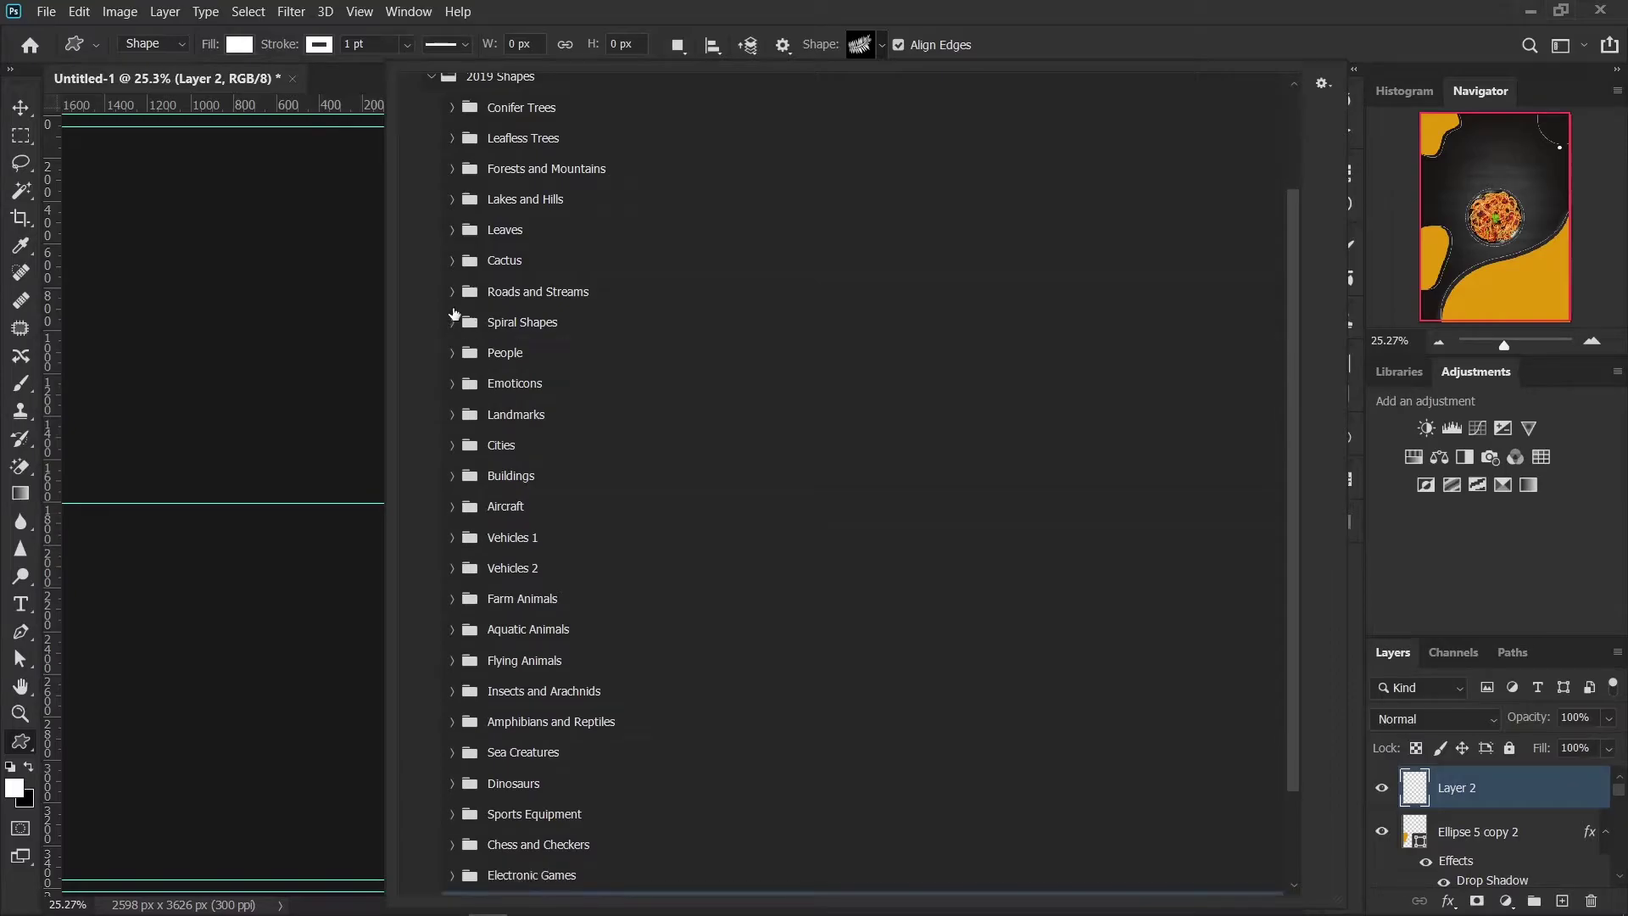
{"action": "left_click", "coordinate": [452, 293]}
{"action": "left_click", "coordinate": [453, 263]}
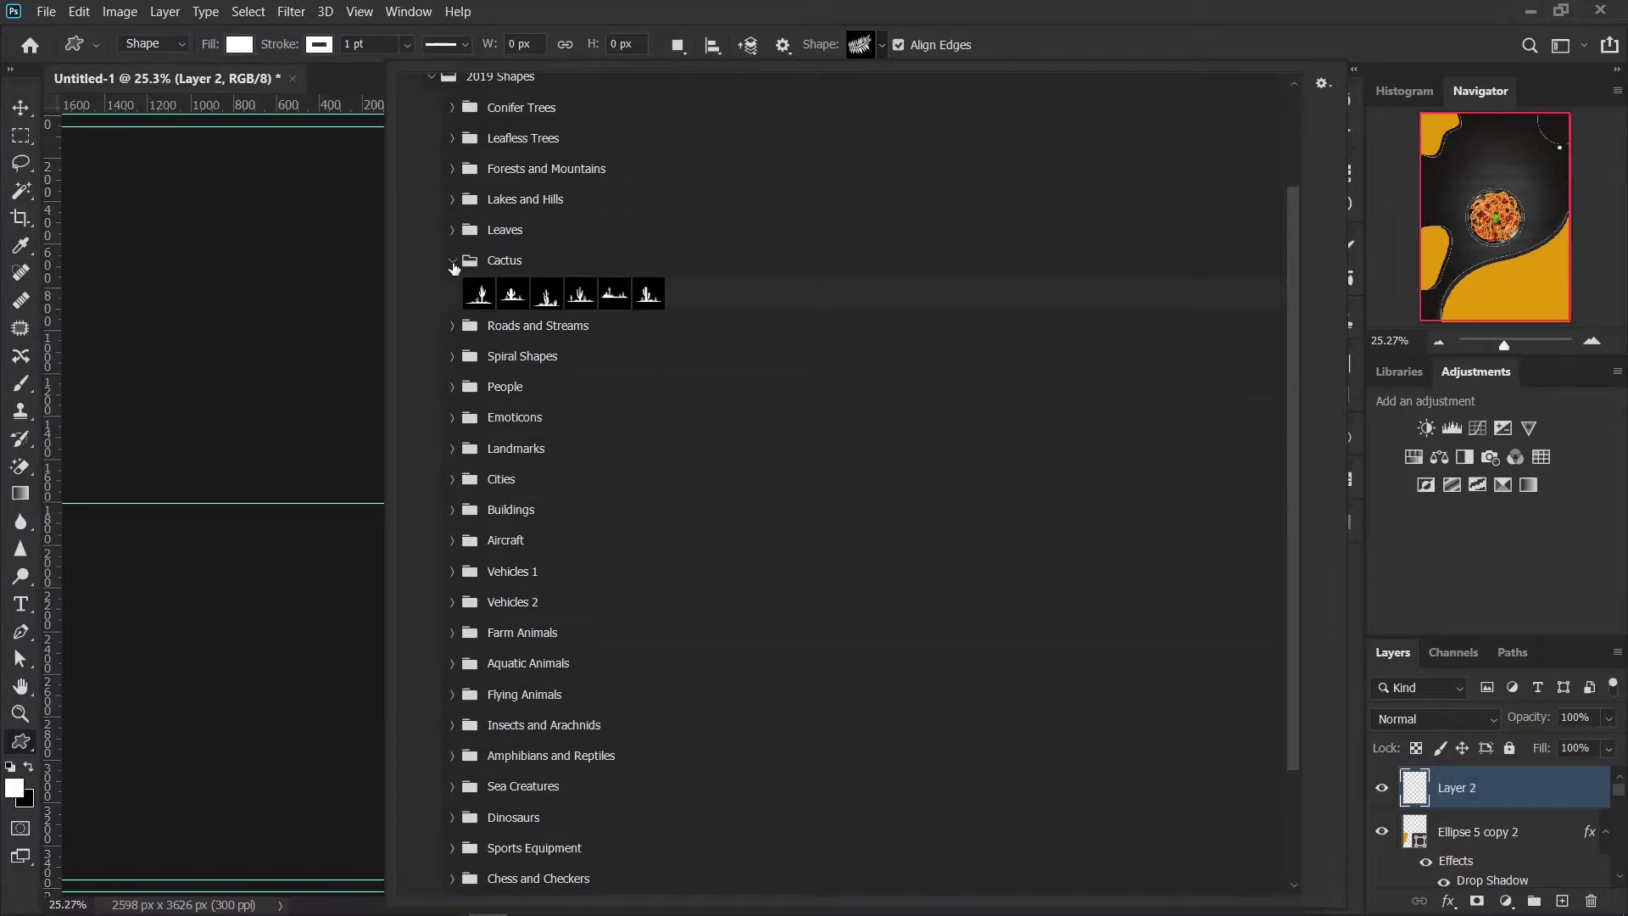
{"action": "left_click", "coordinate": [451, 261]}
{"action": "left_click", "coordinate": [454, 229]}
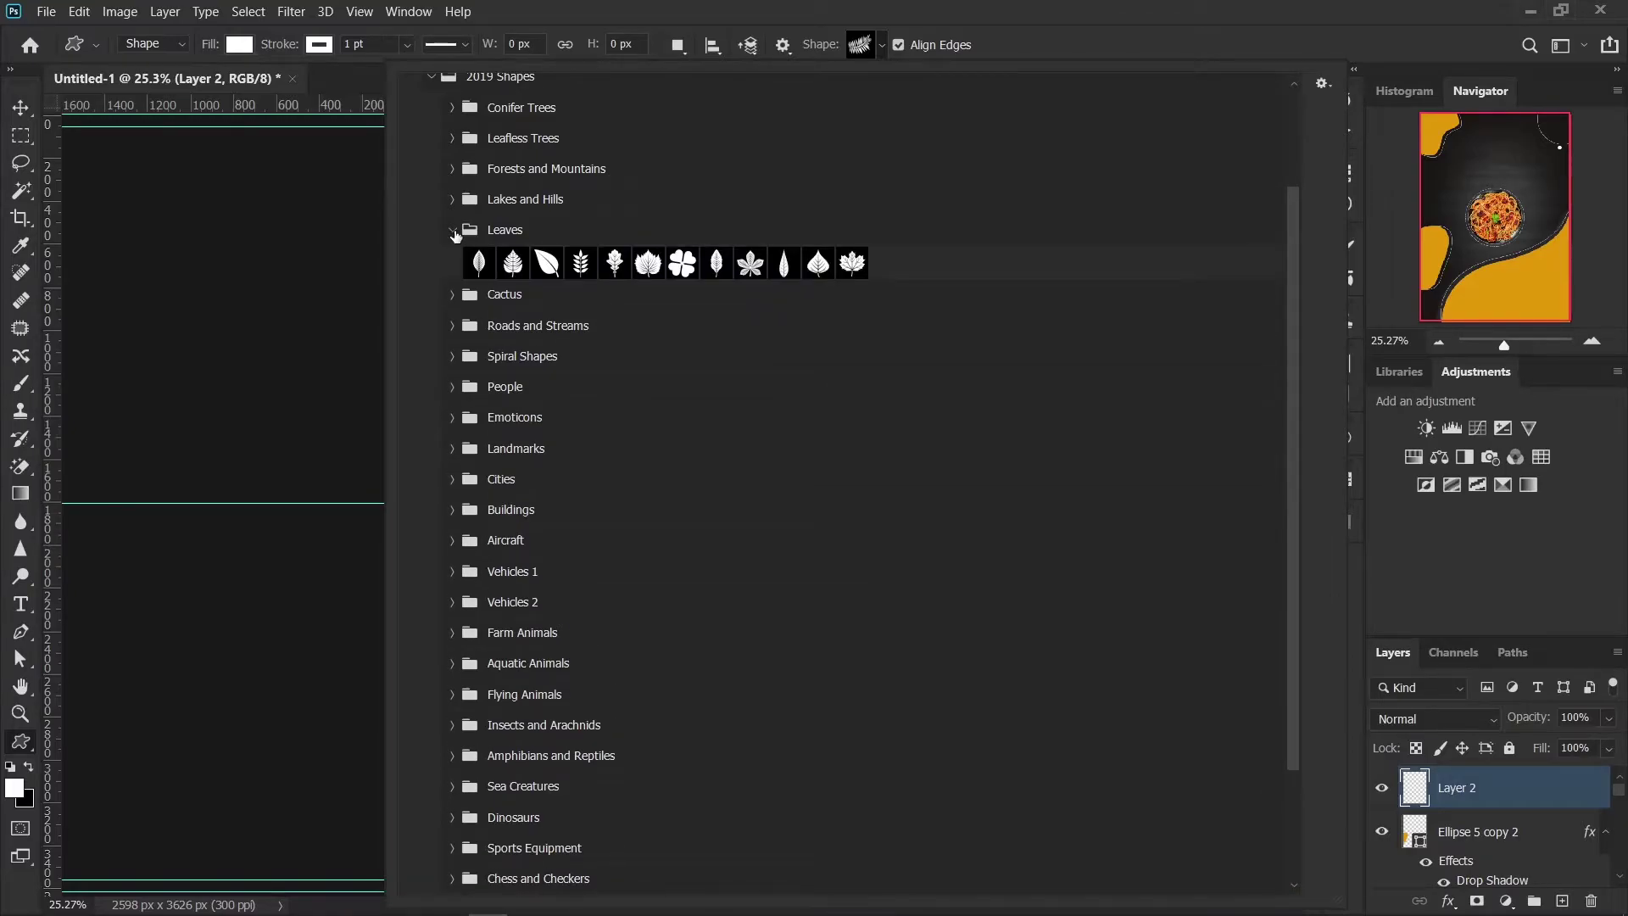
Step: Draw a large Fig Leaf 1 shape above the spaghetti bowl with no fill, outline only
{"action": "double_click", "coordinate": [546, 263]}
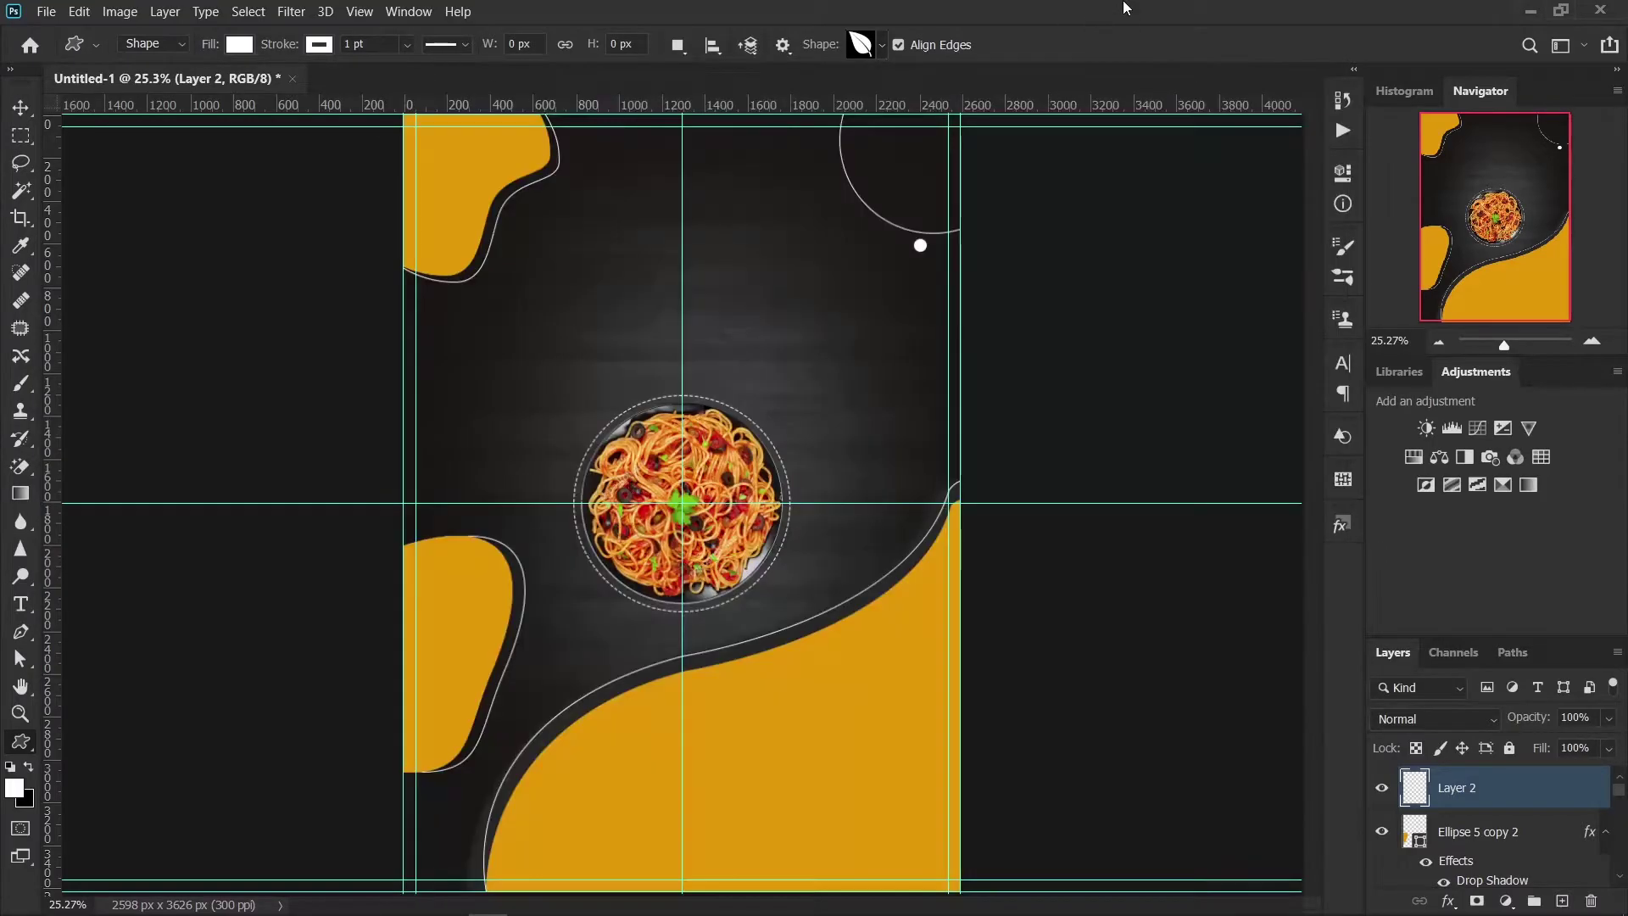
{"action": "left_click_drag", "start_coordinate": [616, 273], "coordinate": [829, 498]}
{"action": "left_click", "coordinate": [240, 44]}
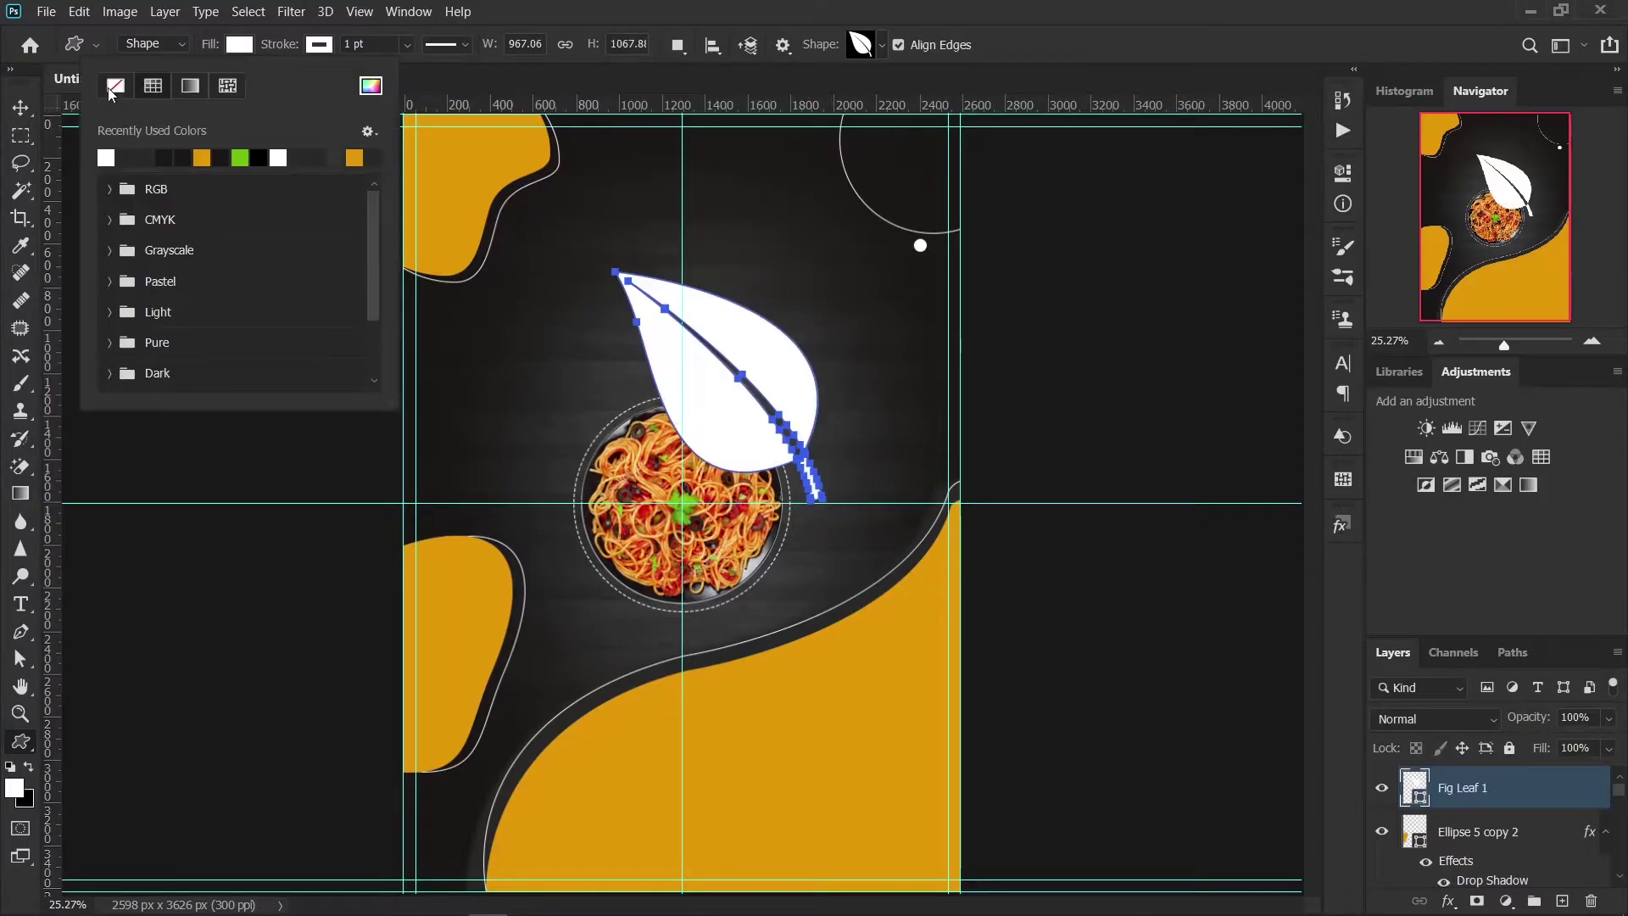
{"action": "left_click", "coordinate": [115, 86]}
{"action": "left_click", "coordinate": [20, 108]}
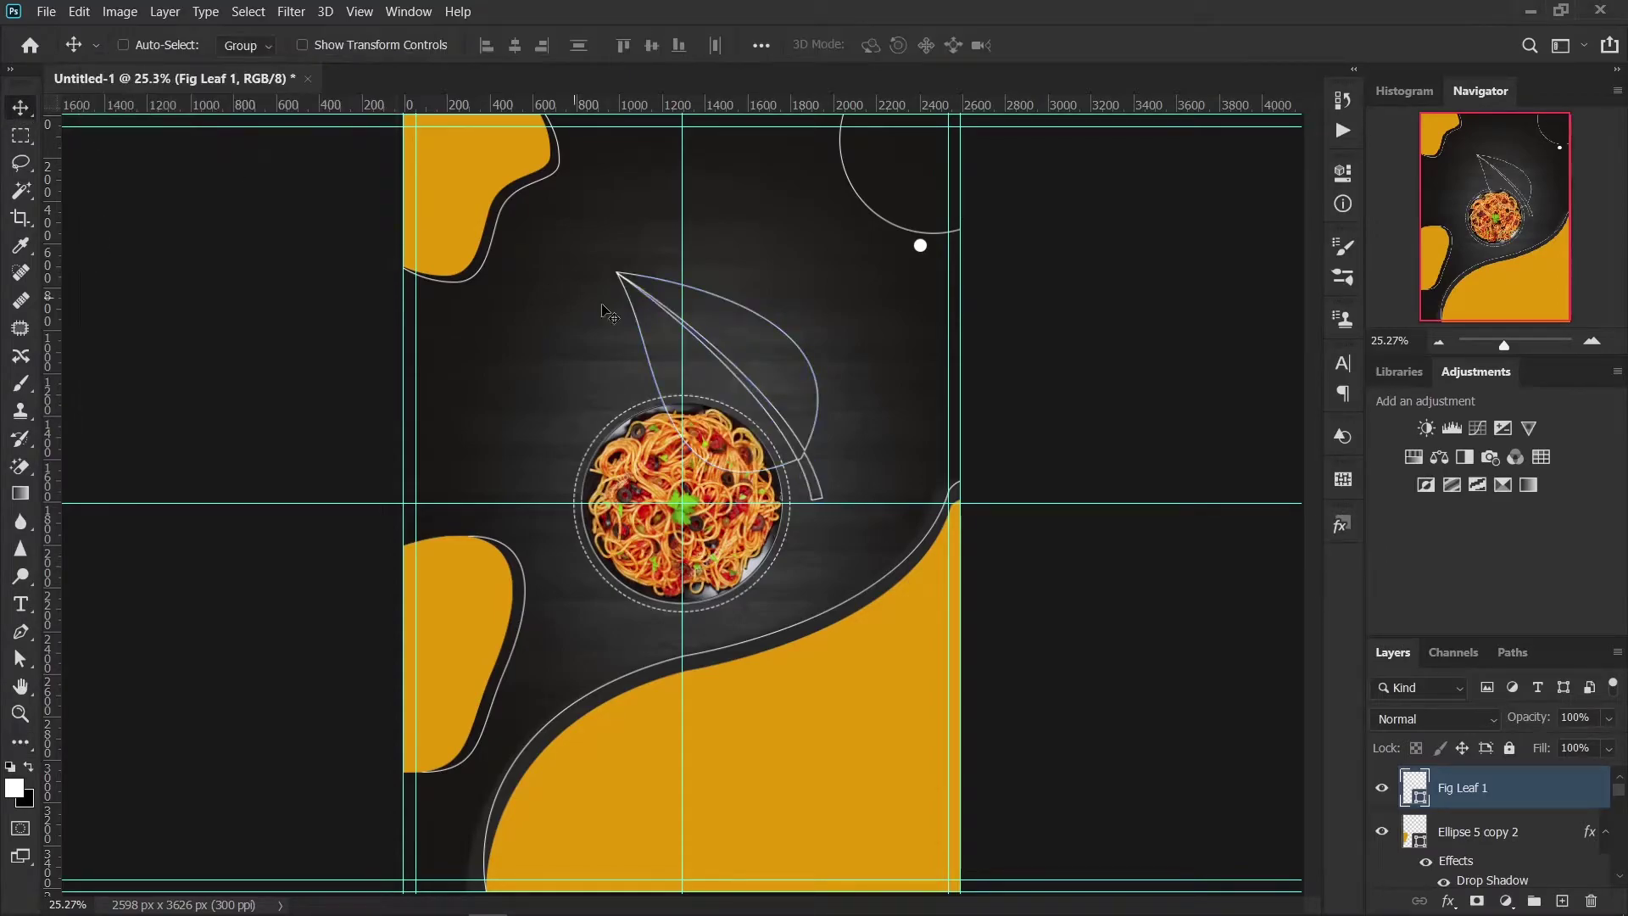
Step: Rotate the leaf about -76°, shrink it to about 65%, and place it on the lower-right blob's edge
{"action": "key", "text": "ctrl+t"}
{"action": "left_click_drag", "start_coordinate": [760, 603], "coordinate": [932, 400]}
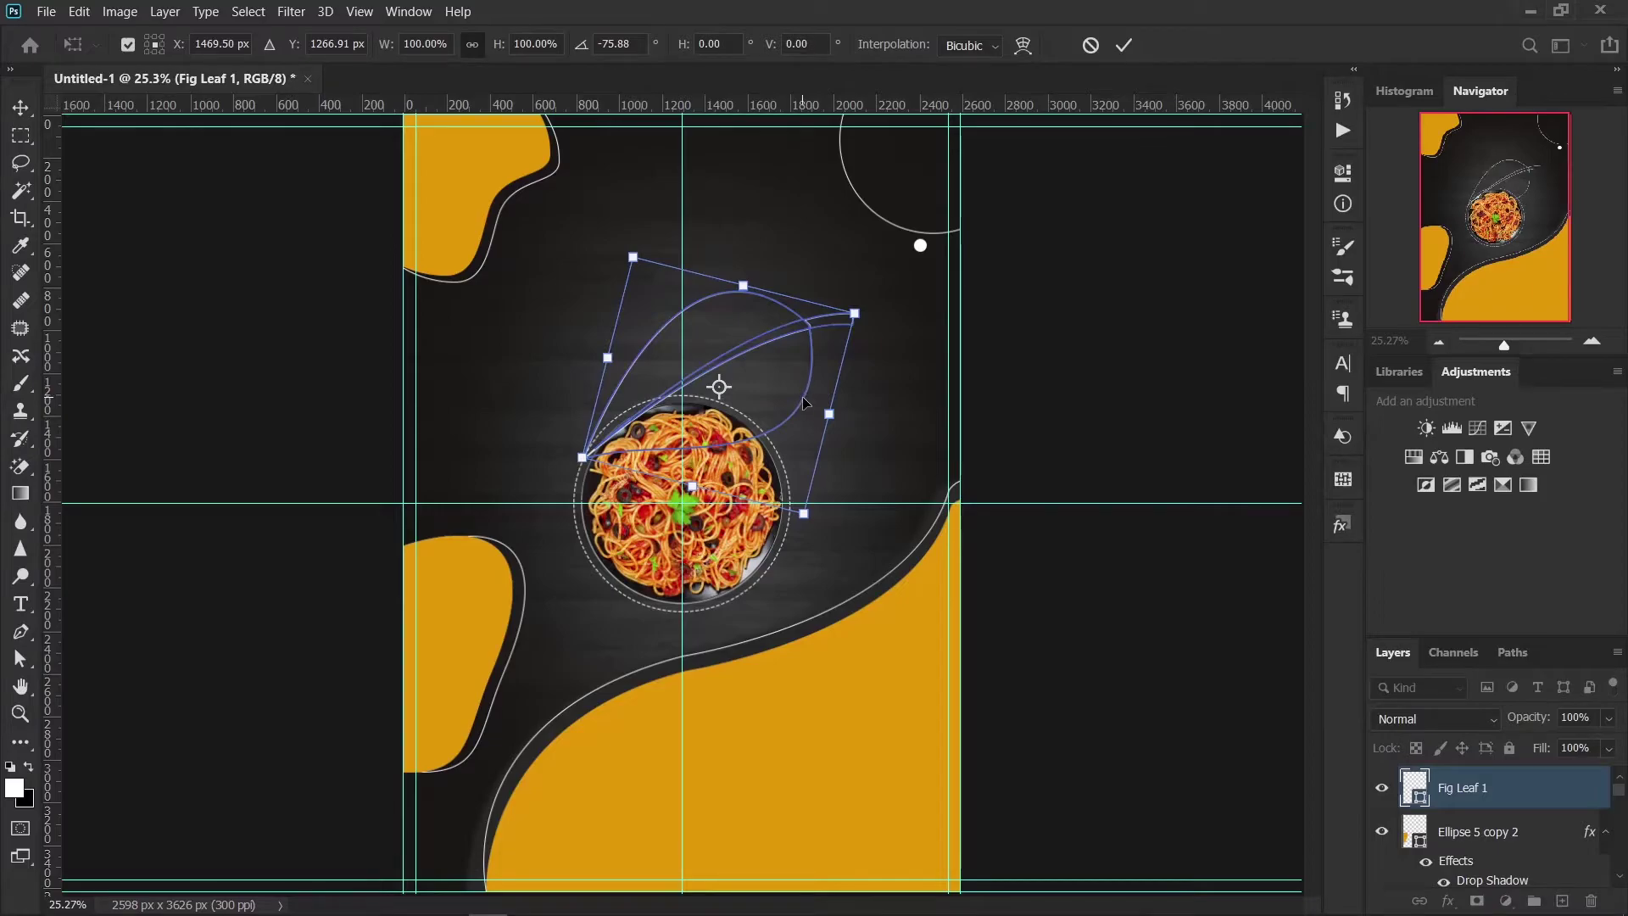
{"action": "left_click_drag", "start_coordinate": [807, 401], "coordinate": [1047, 669]}
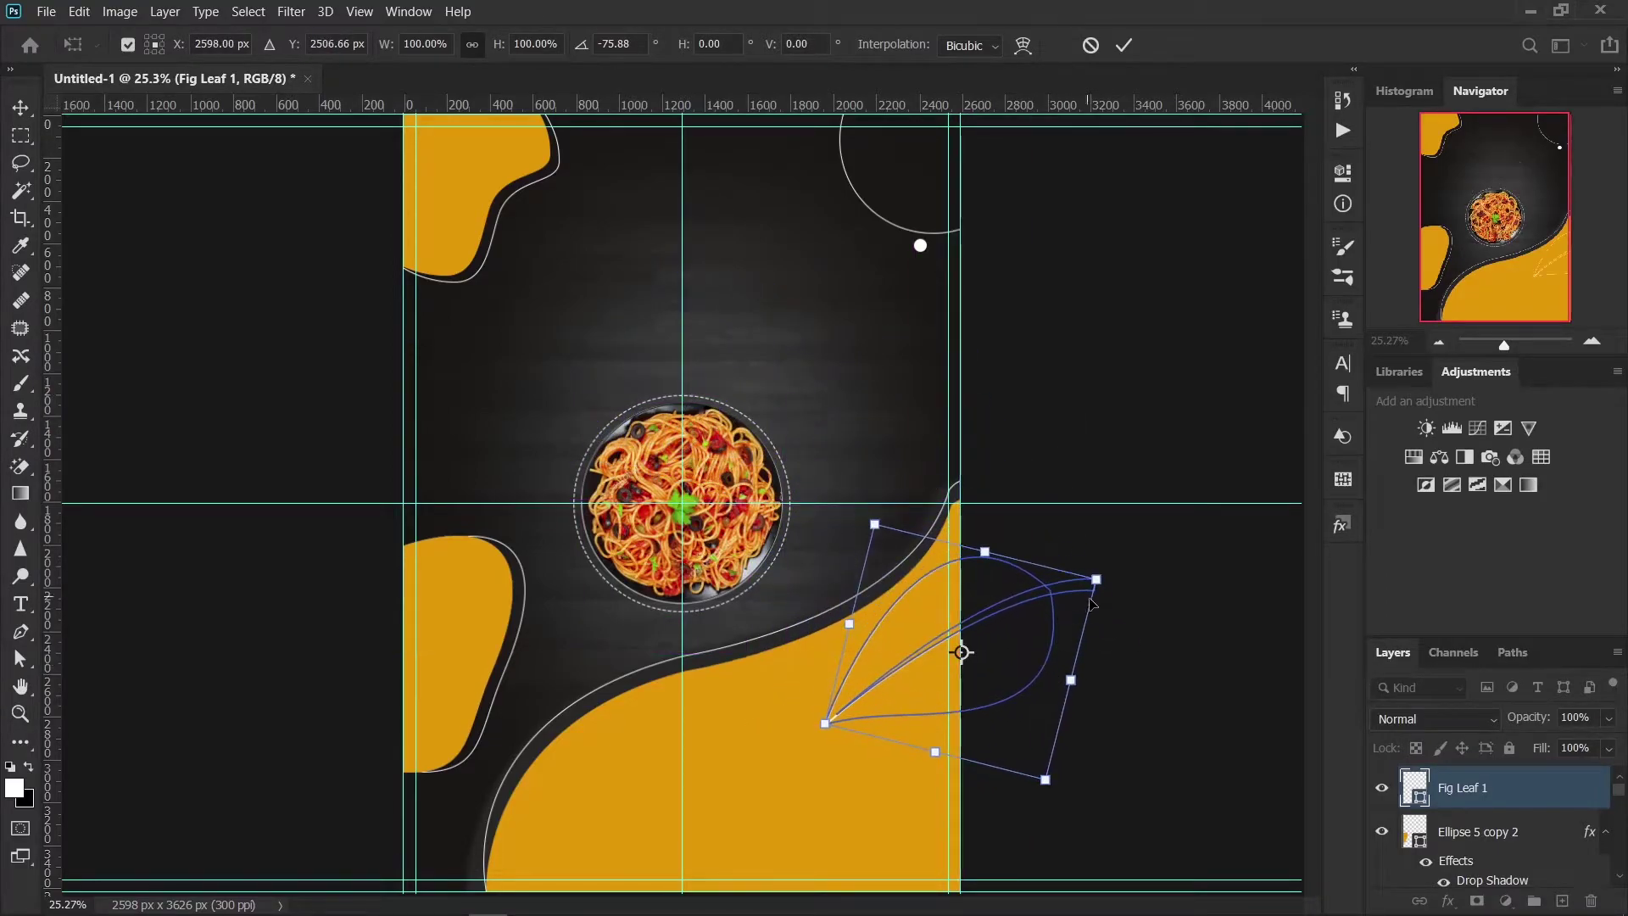
{"action": "left_click_drag", "start_coordinate": [1091, 570], "coordinate": [1008, 626]}
{"action": "left_click_drag", "start_coordinate": [915, 678], "coordinate": [934, 653]}
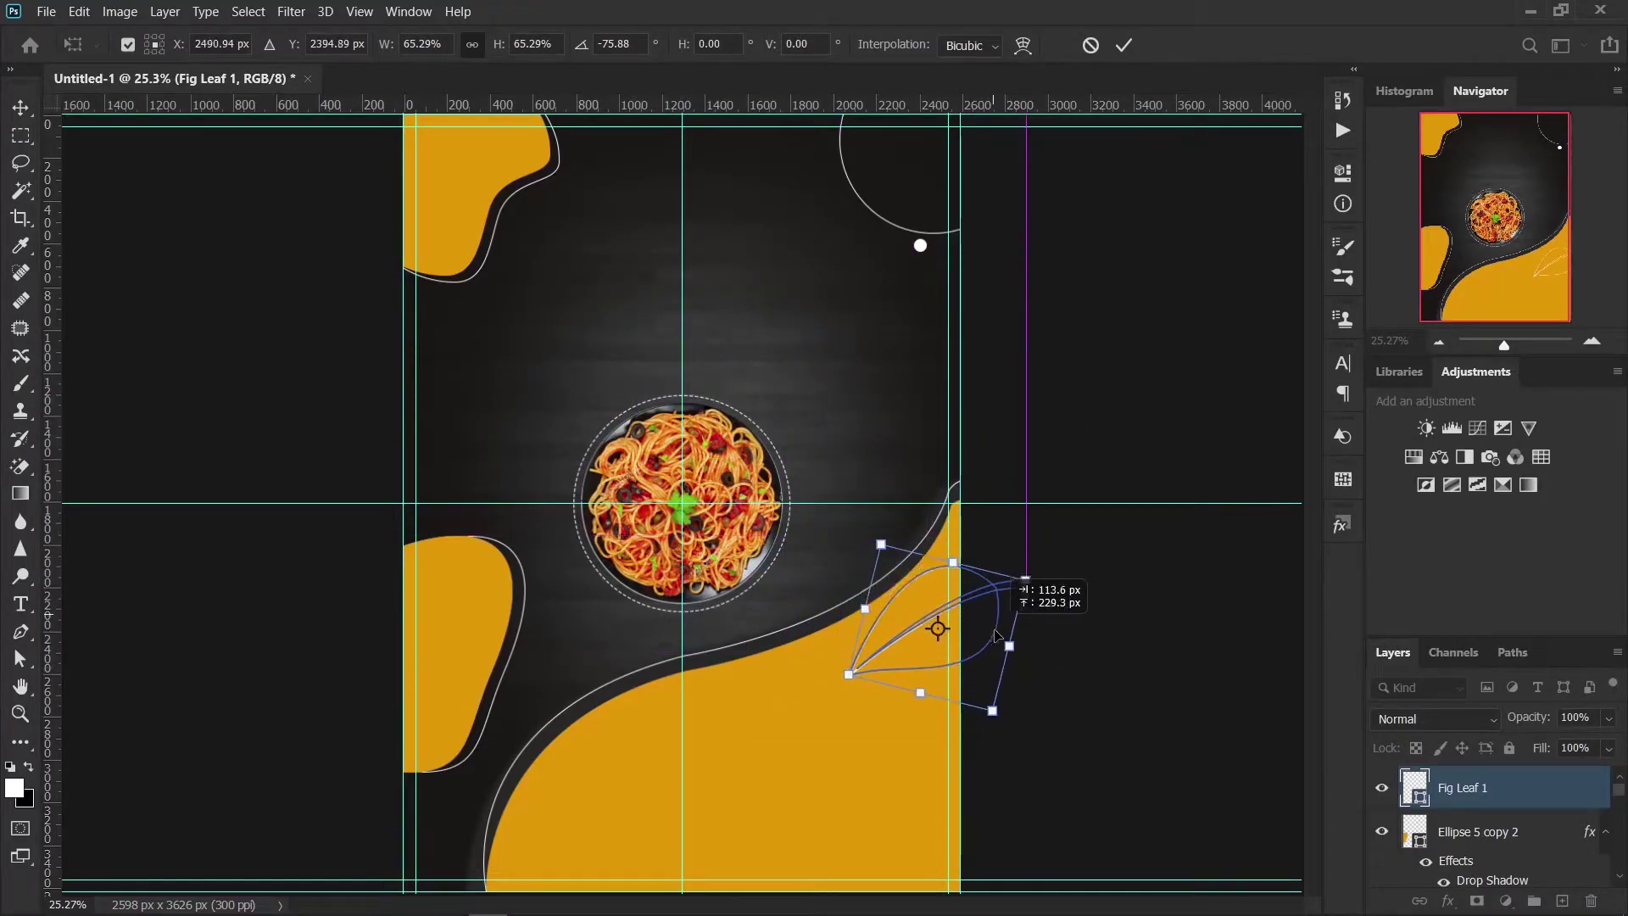
{"action": "left_click", "coordinate": [1124, 45]}
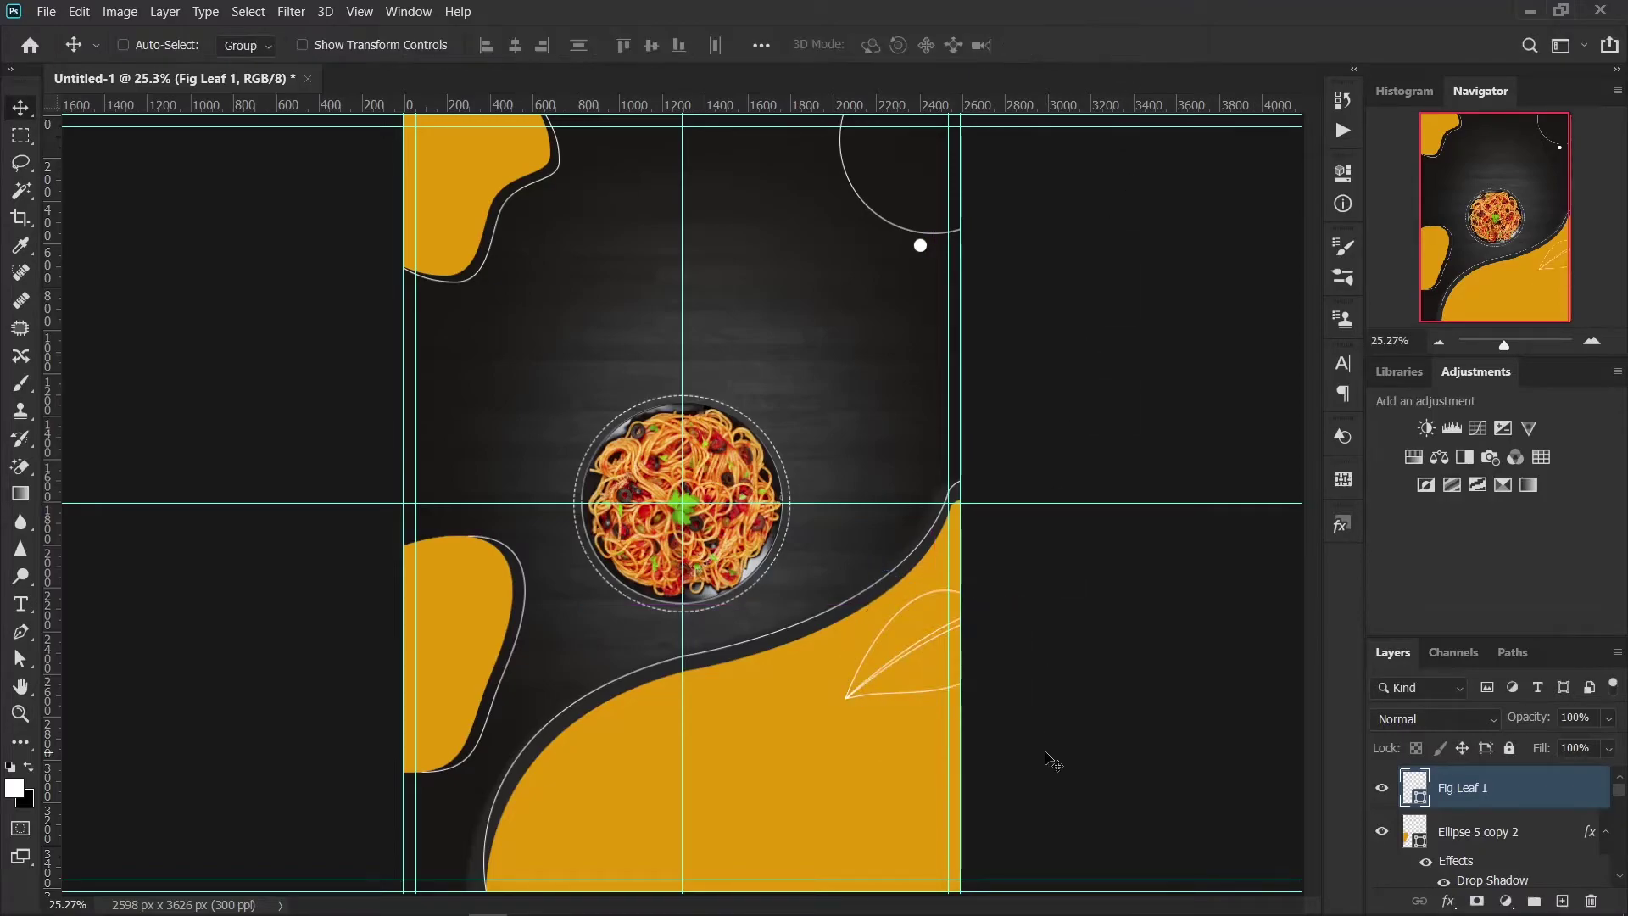
{"action": "scroll", "coordinate": [1052, 761], "scroll_direction": "down", "scroll_amount": 1}
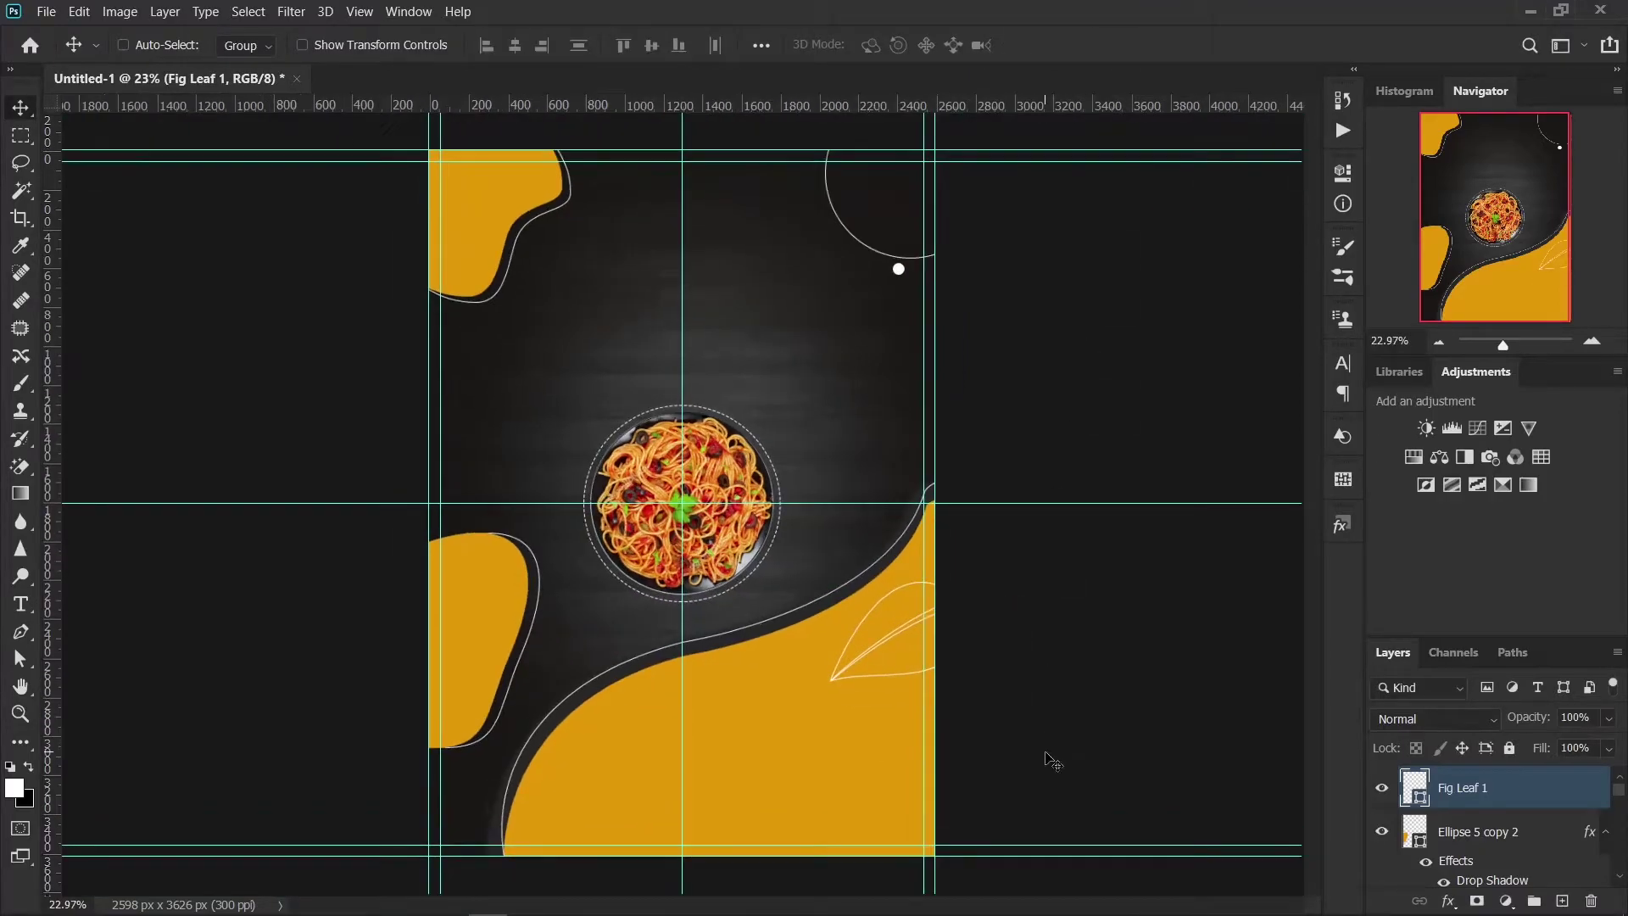
Step: Add an empty layer above the leaf, reopen the shape library and collapse the 2019 Shapes folders
{"action": "left_click", "coordinate": [1560, 902]}
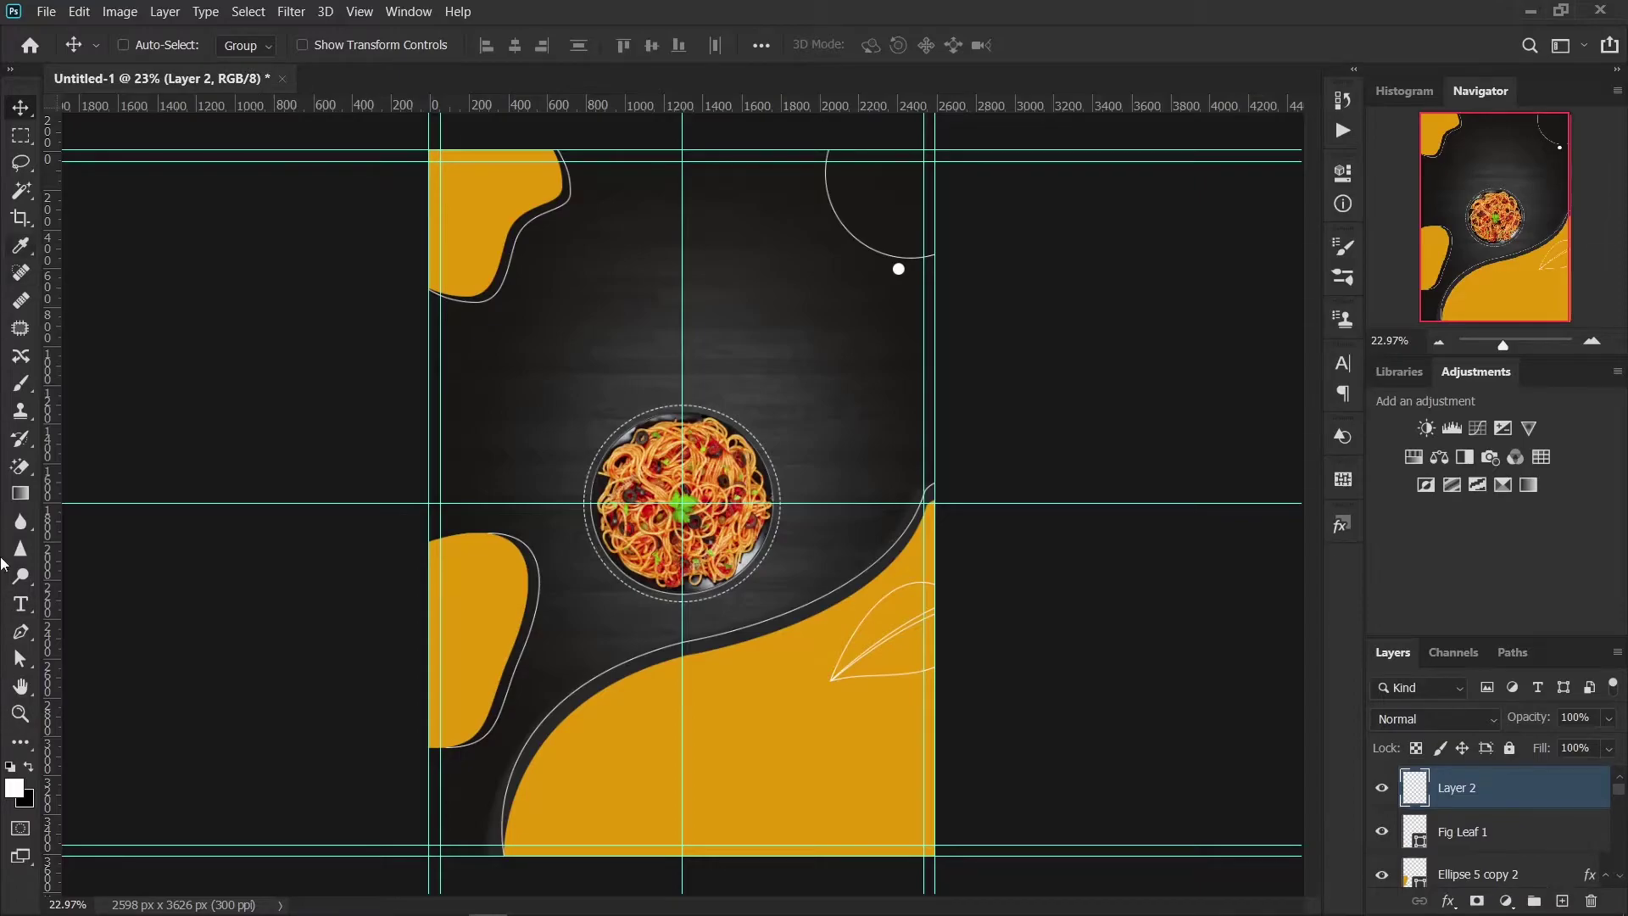
{"action": "key", "text": "u"}
{"action": "left_click", "coordinate": [872, 49]}
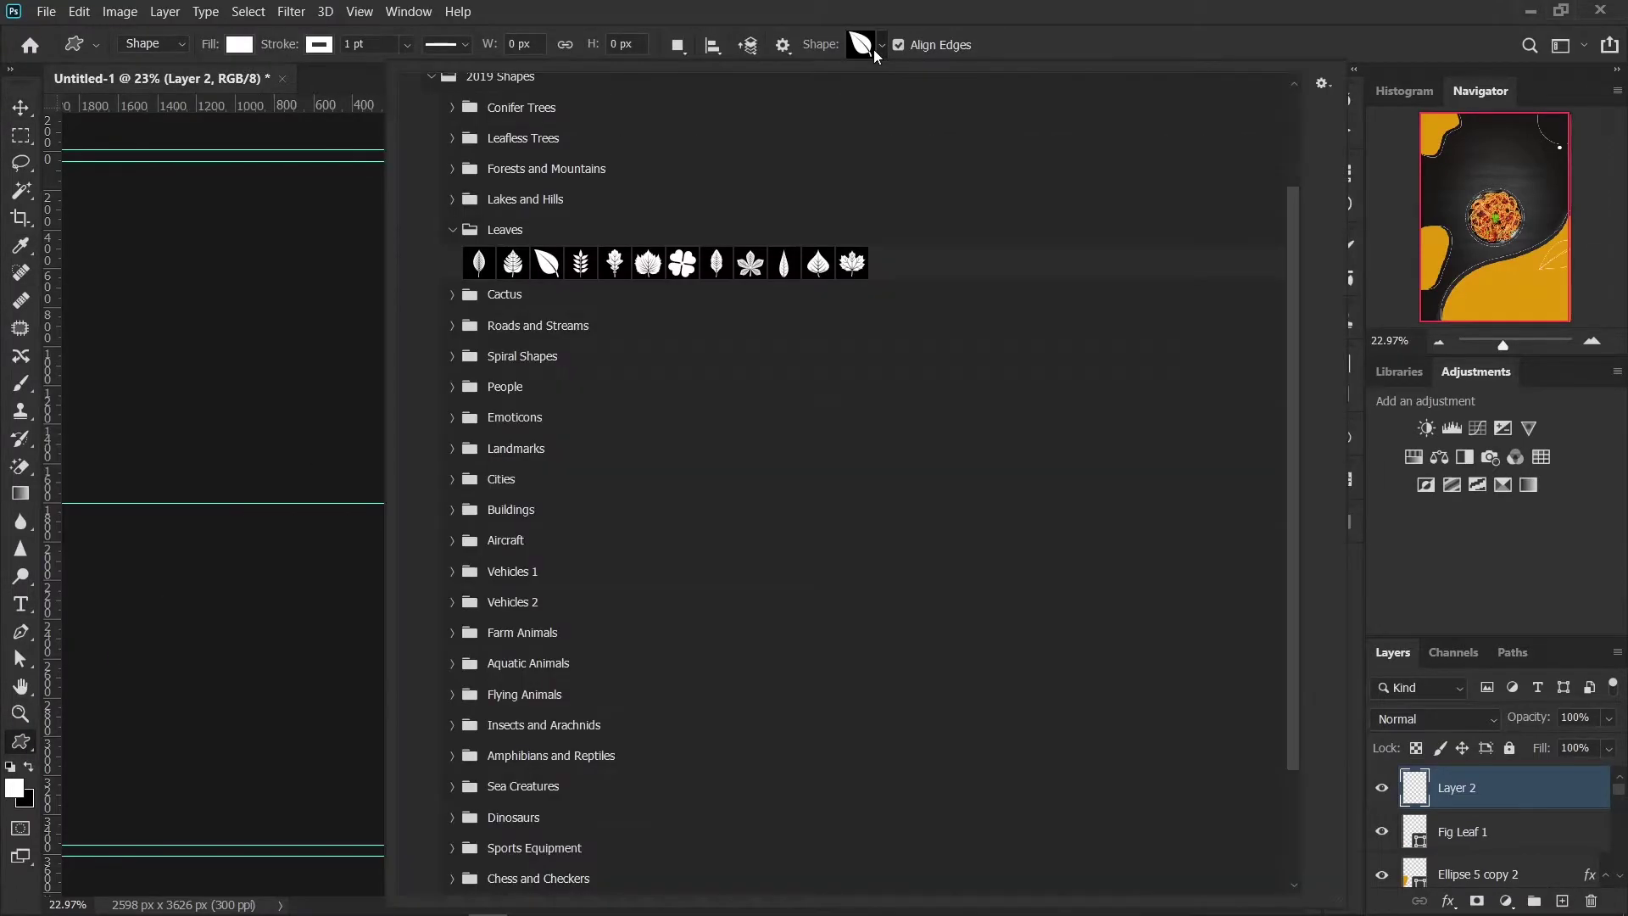
{"action": "left_click", "coordinate": [461, 232]}
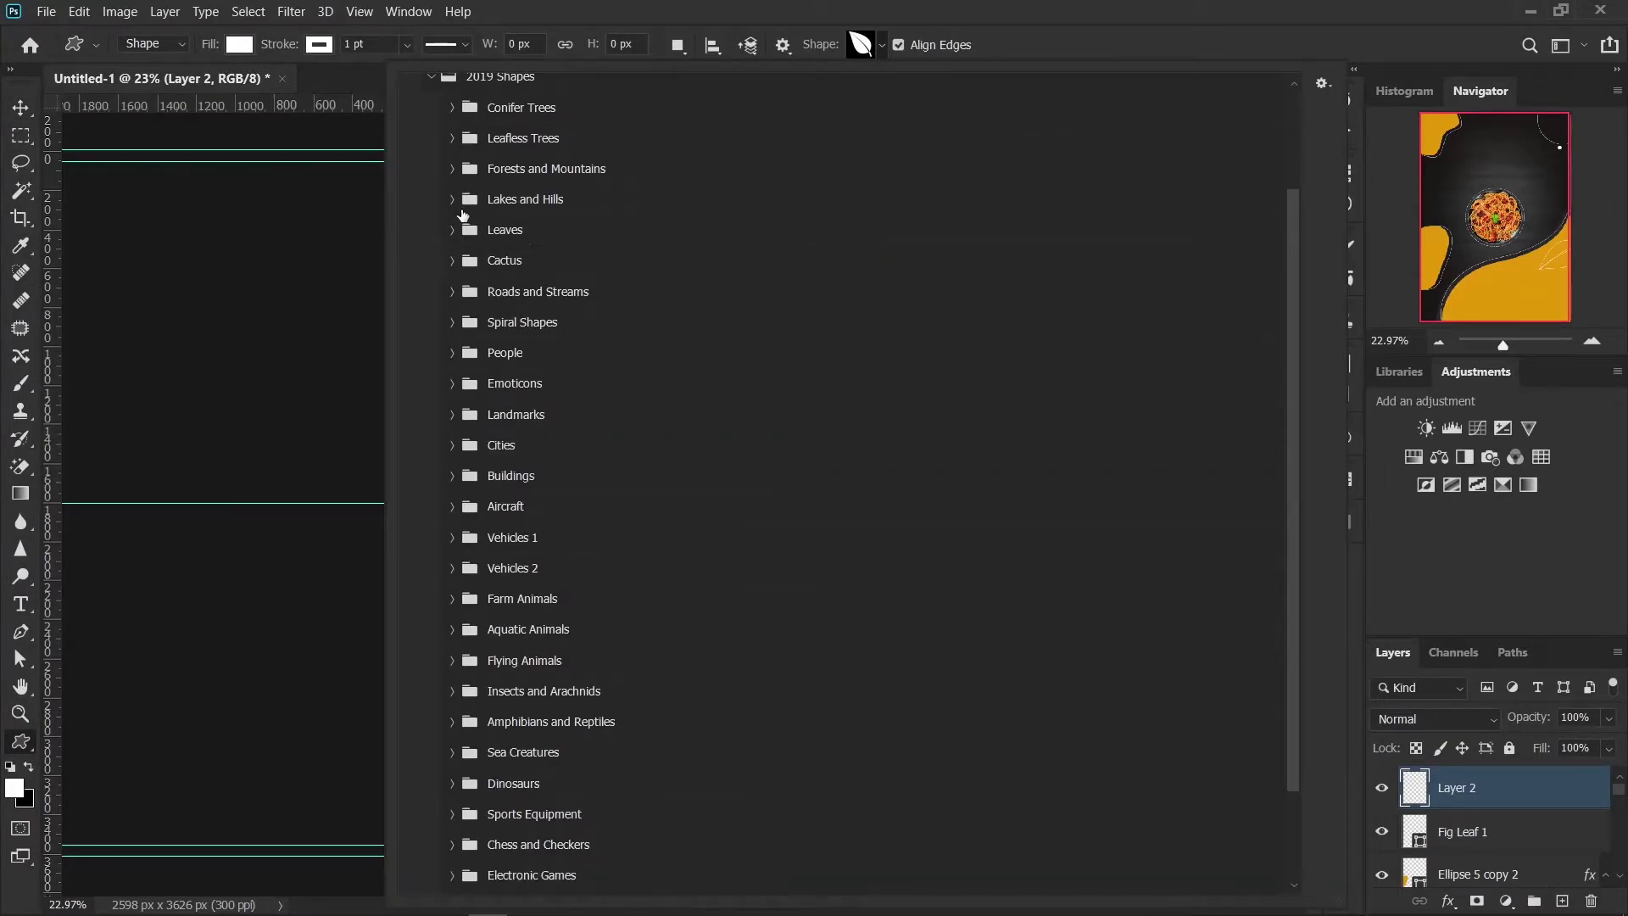
{"action": "left_click", "coordinate": [456, 200]}
{"action": "left_click", "coordinate": [454, 202]}
{"action": "left_click", "coordinate": [454, 170]}
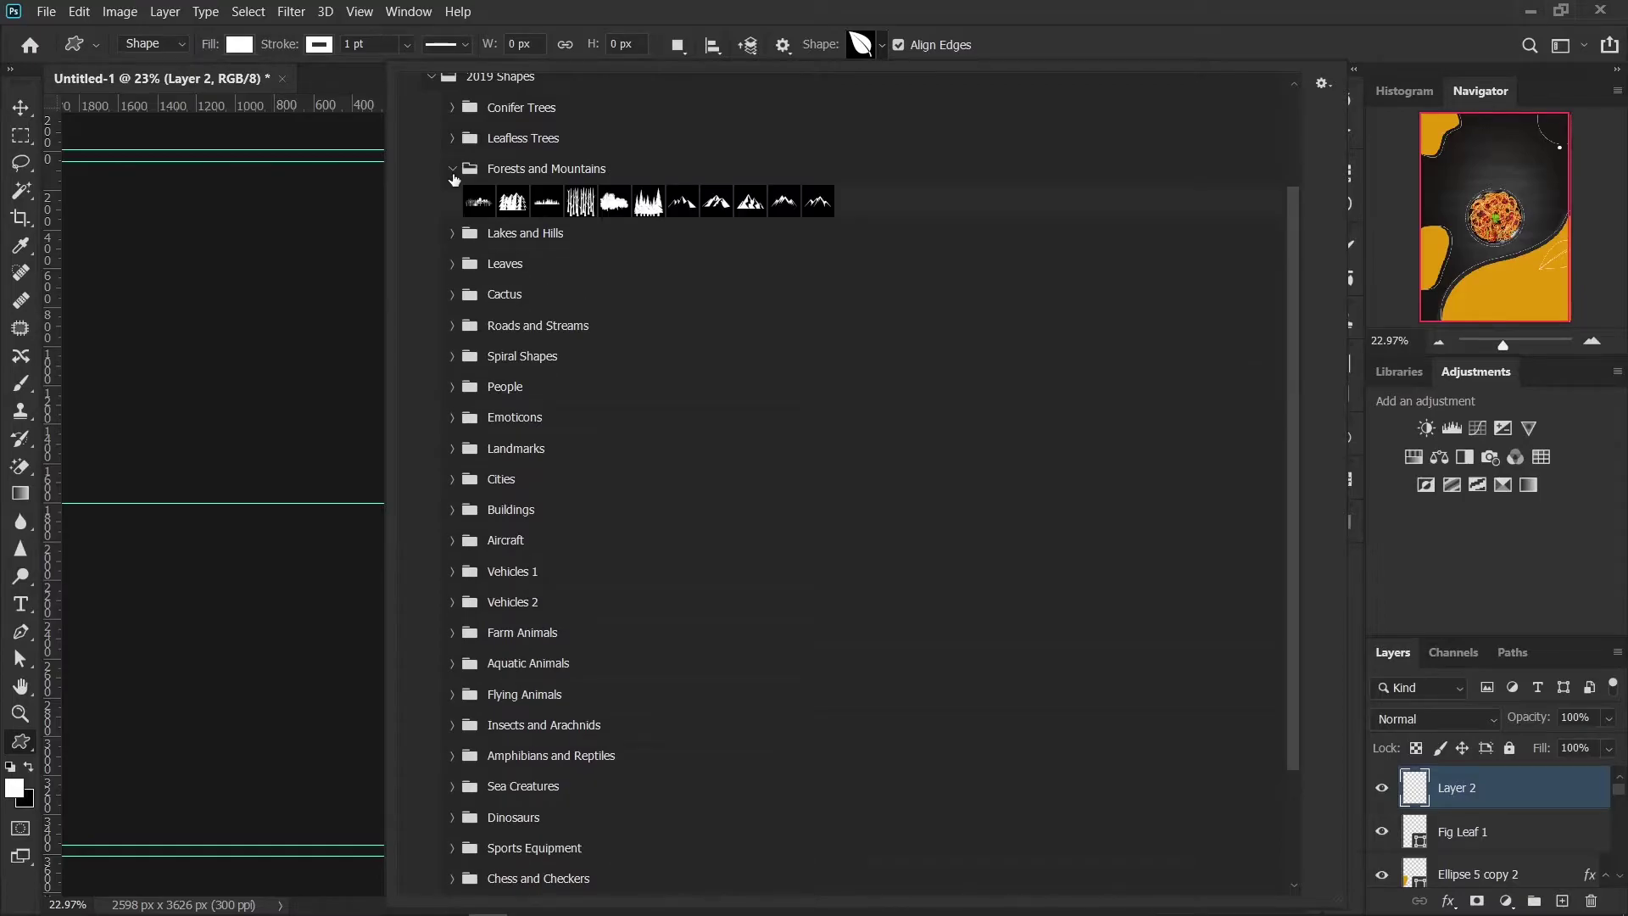
{"action": "left_click", "coordinate": [455, 141]}
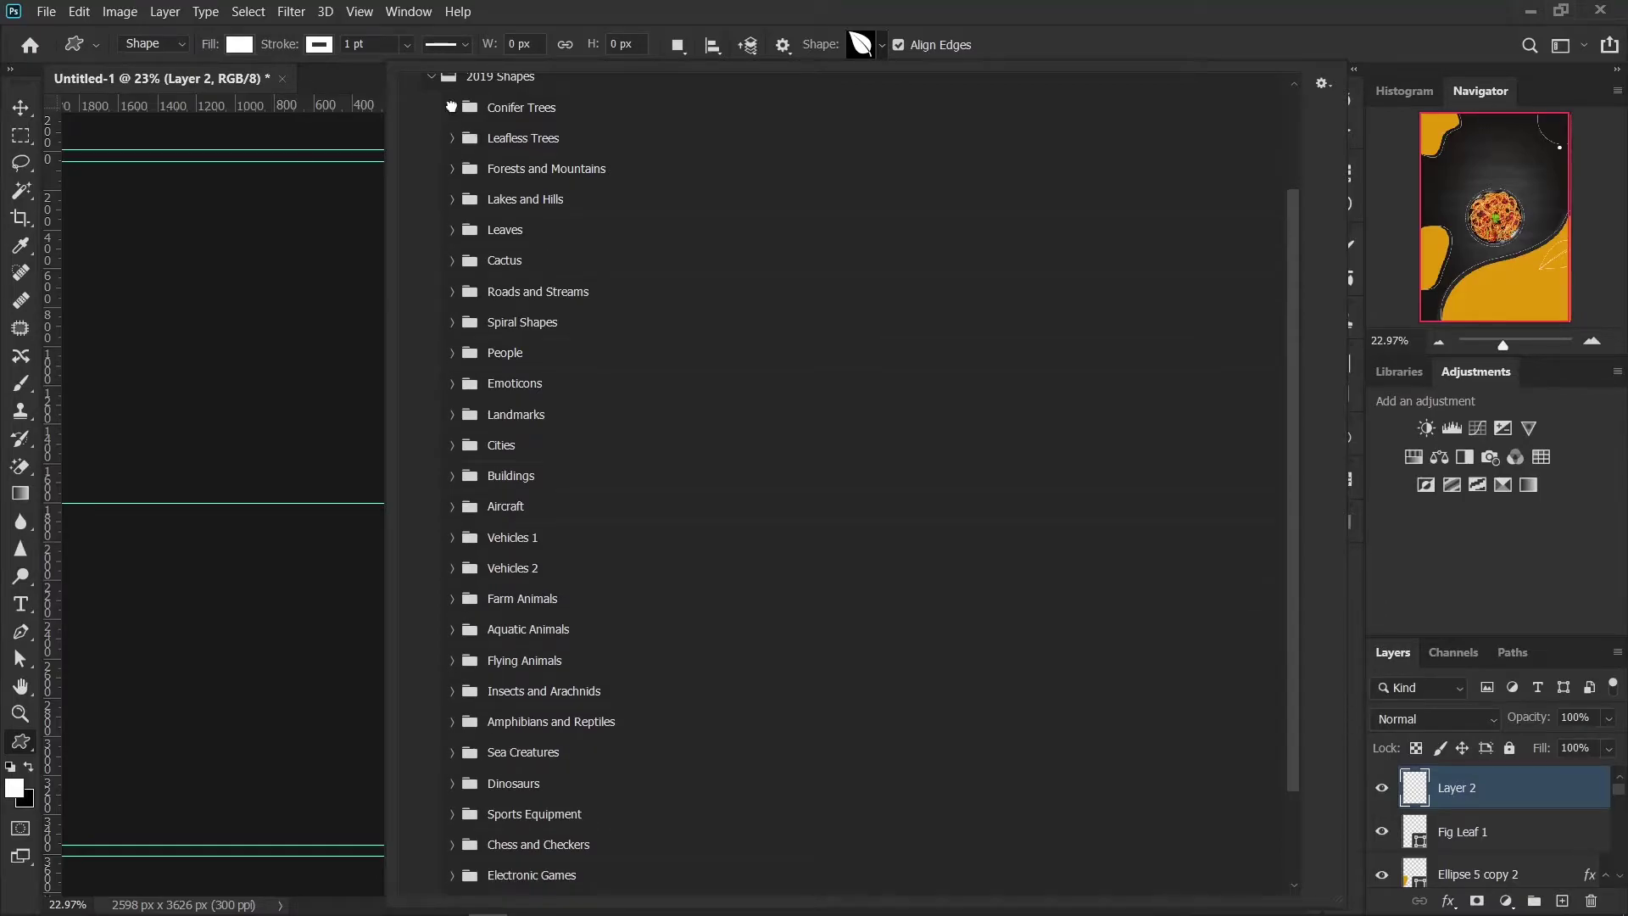
{"action": "left_click", "coordinate": [453, 109]}
{"action": "left_click", "coordinate": [430, 80]}
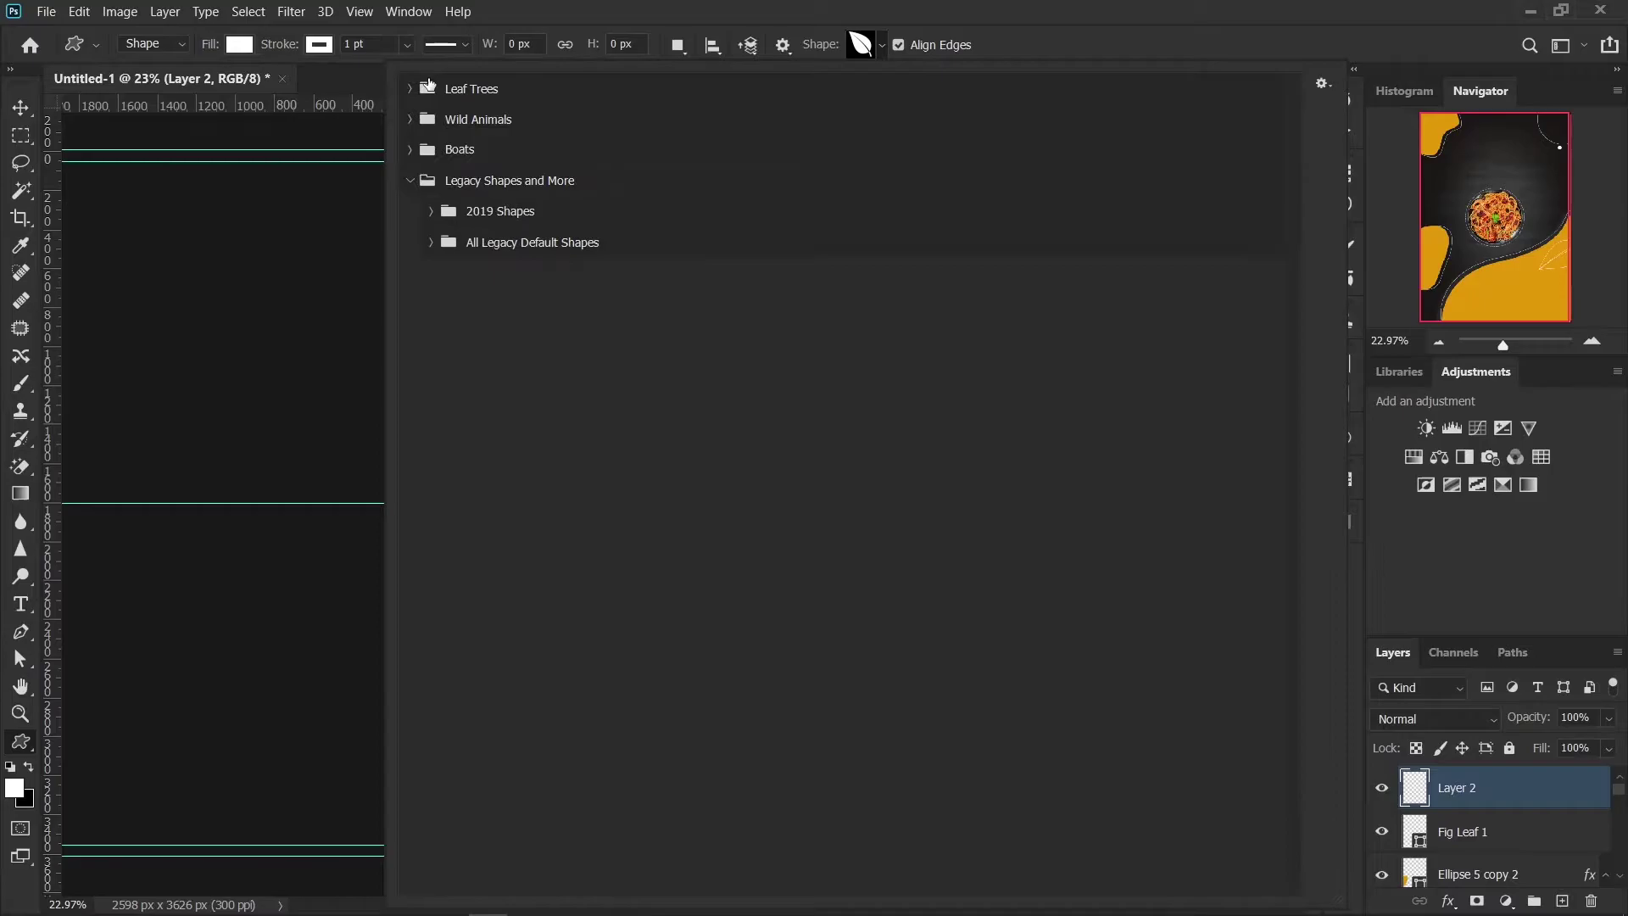
Step: Expand All Legacy Default Shapes and preview the Legacy Default, Animals, Arrows, Textures and Banners sets
{"action": "left_click", "coordinate": [432, 244]}
{"action": "left_click", "coordinate": [453, 273]}
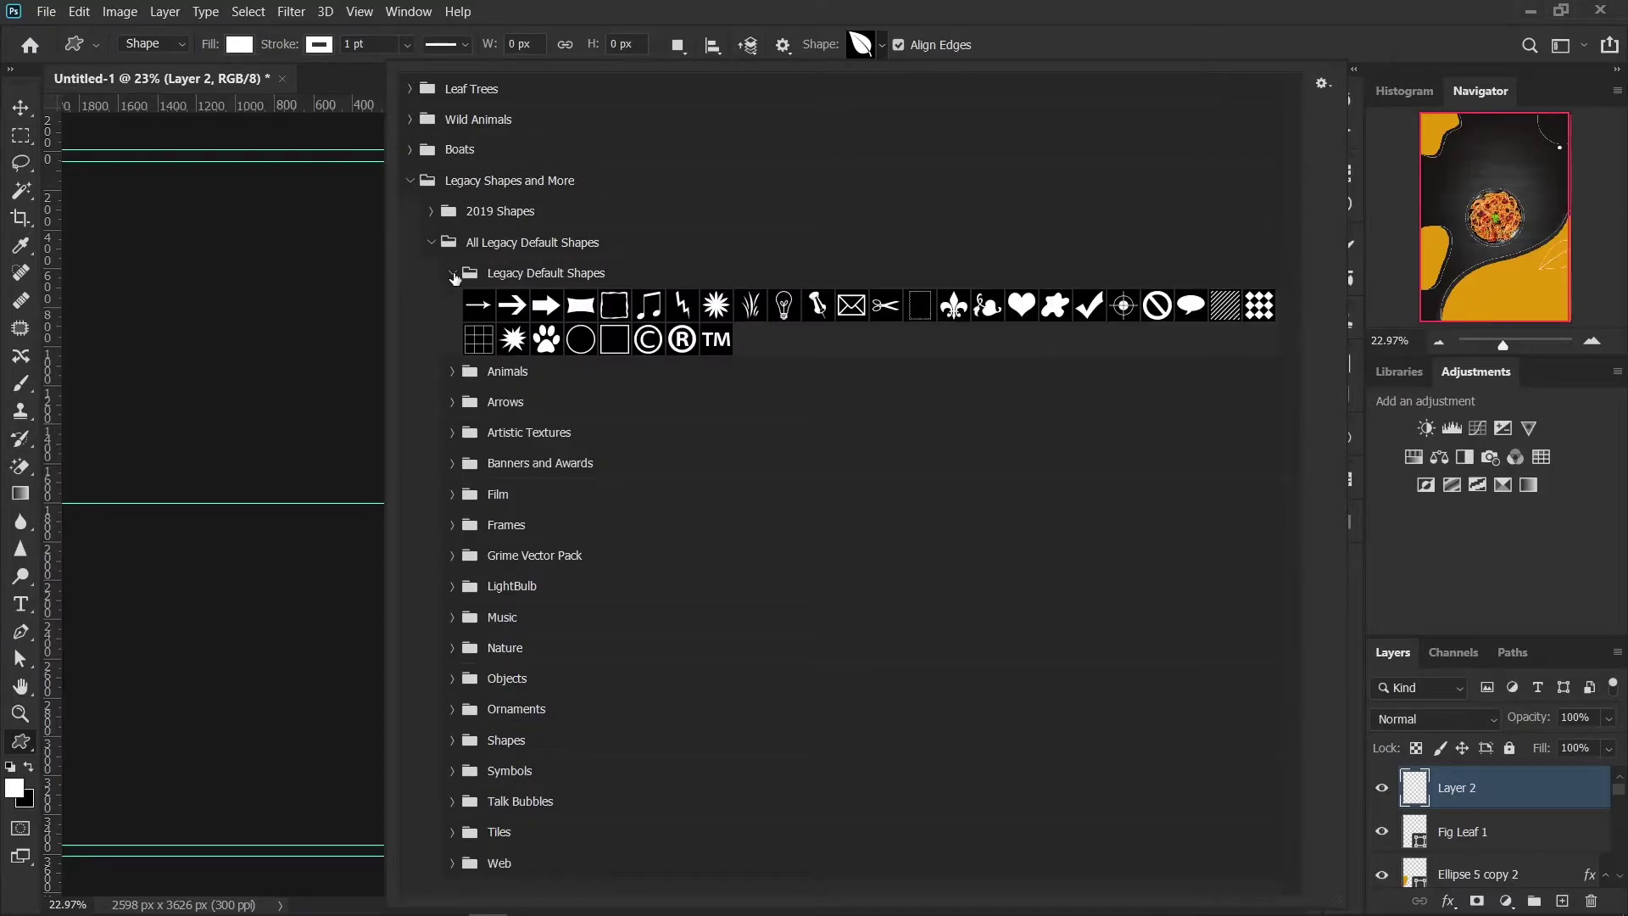
{"action": "left_click", "coordinate": [452, 273]}
{"action": "left_click", "coordinate": [453, 304]}
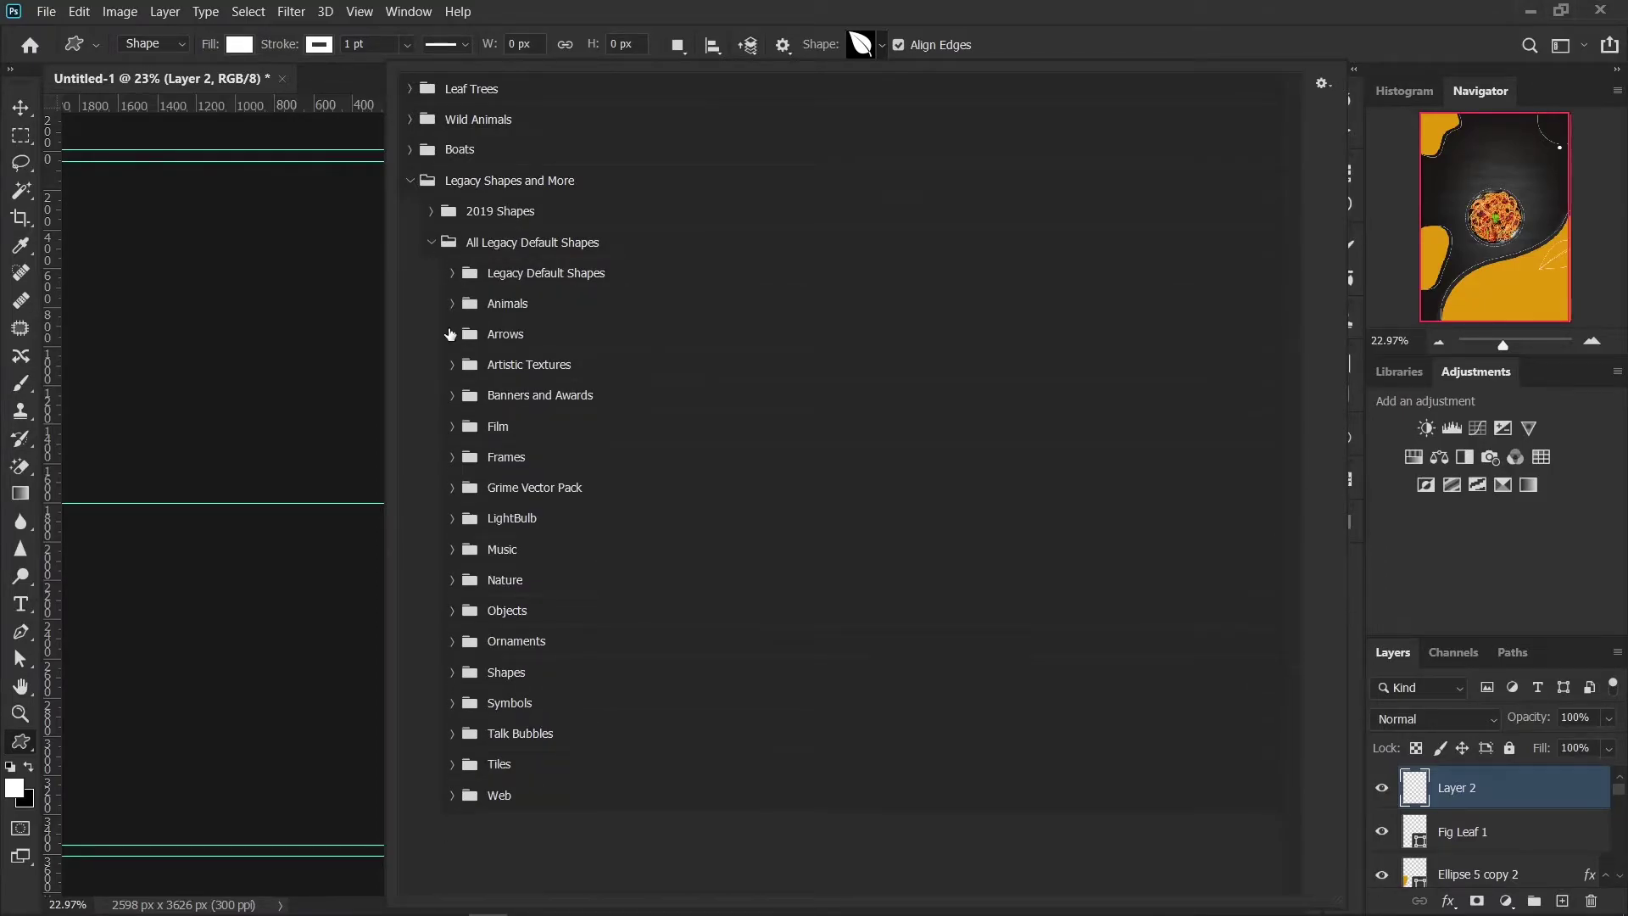
{"action": "left_click", "coordinate": [451, 334]}
{"action": "left_click", "coordinate": [451, 334]}
{"action": "left_click", "coordinate": [451, 364]}
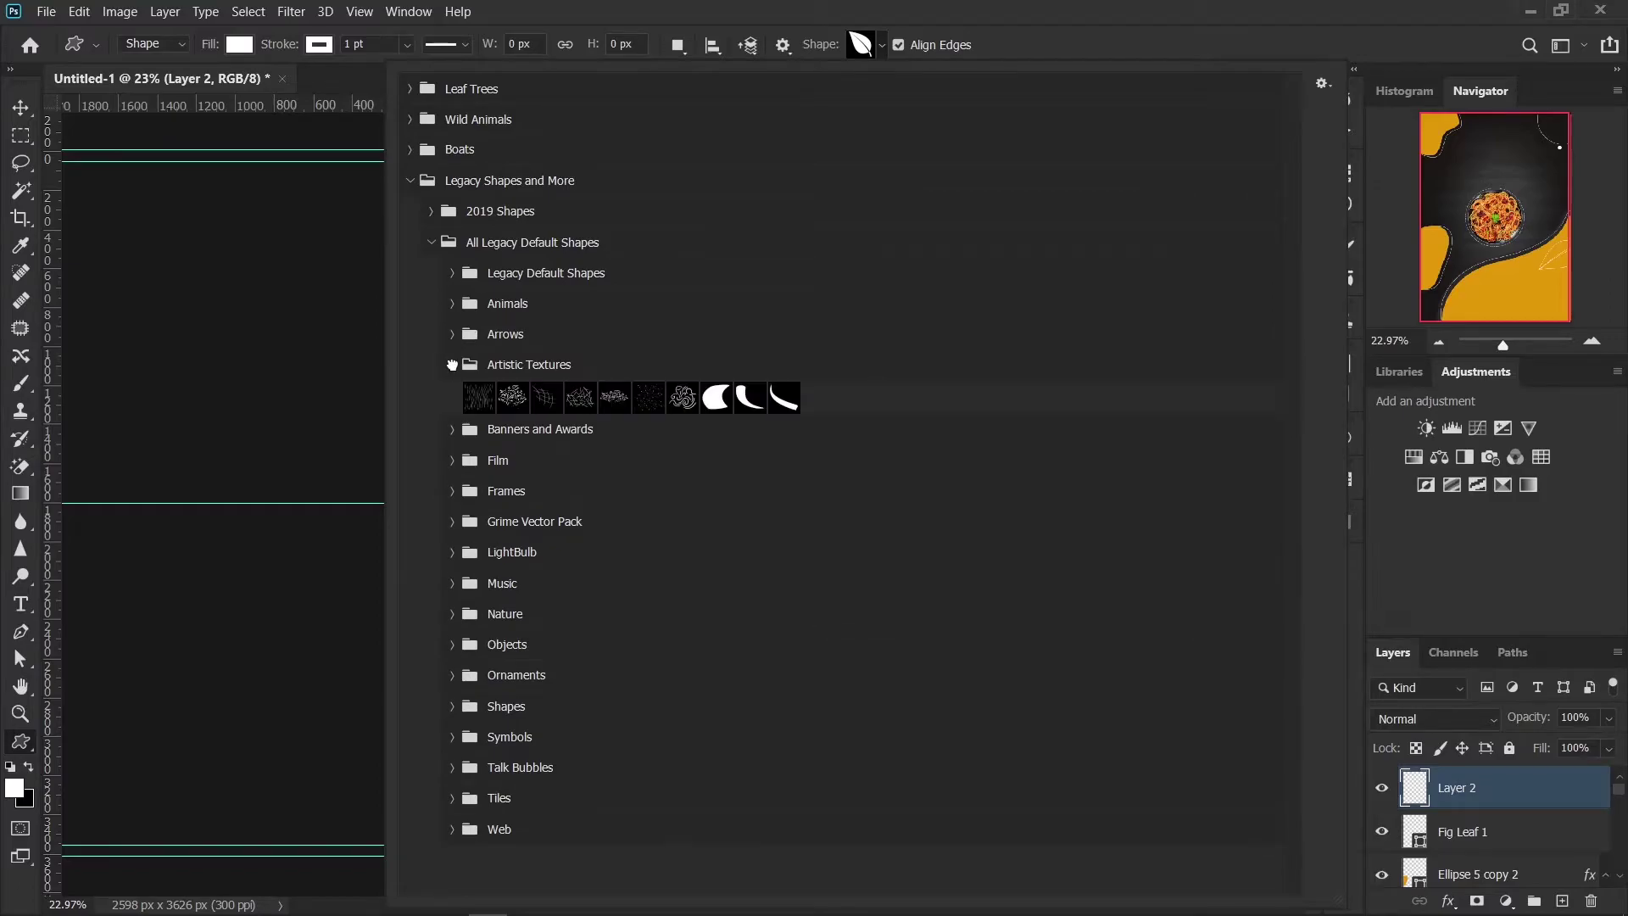
{"action": "left_click", "coordinate": [451, 364]}
{"action": "left_click", "coordinate": [452, 395]}
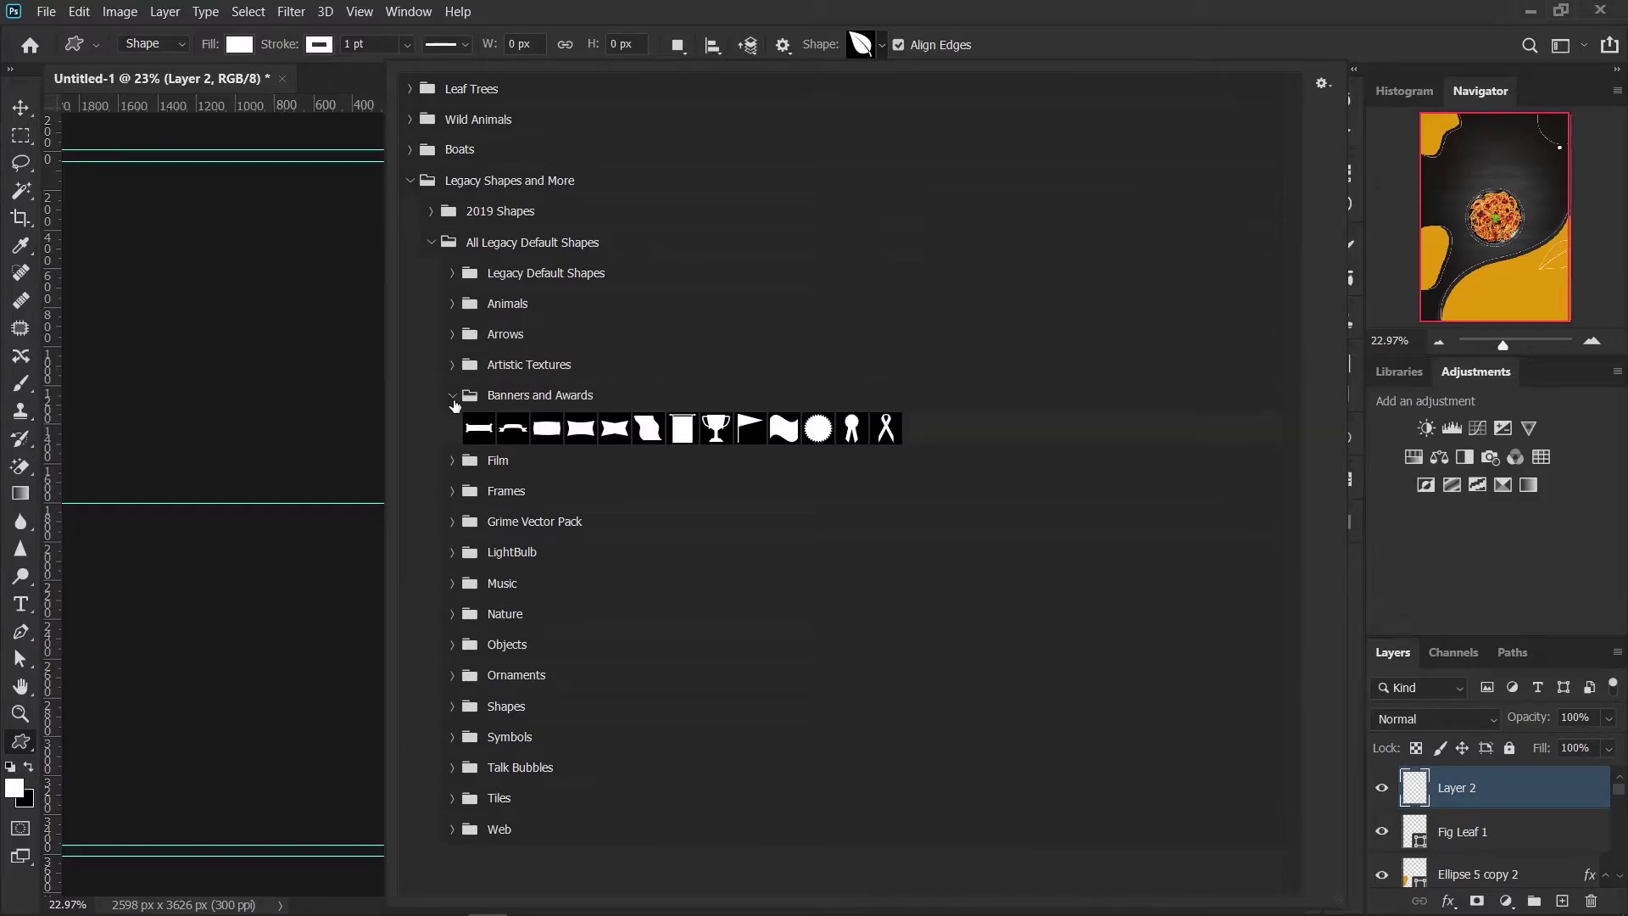
{"action": "left_click", "coordinate": [453, 396]}
Step: Browse Film, Frames, Grime, LightBulb, Music and Nature sets, then choose the bow from Objects
{"action": "left_click", "coordinate": [452, 427]}
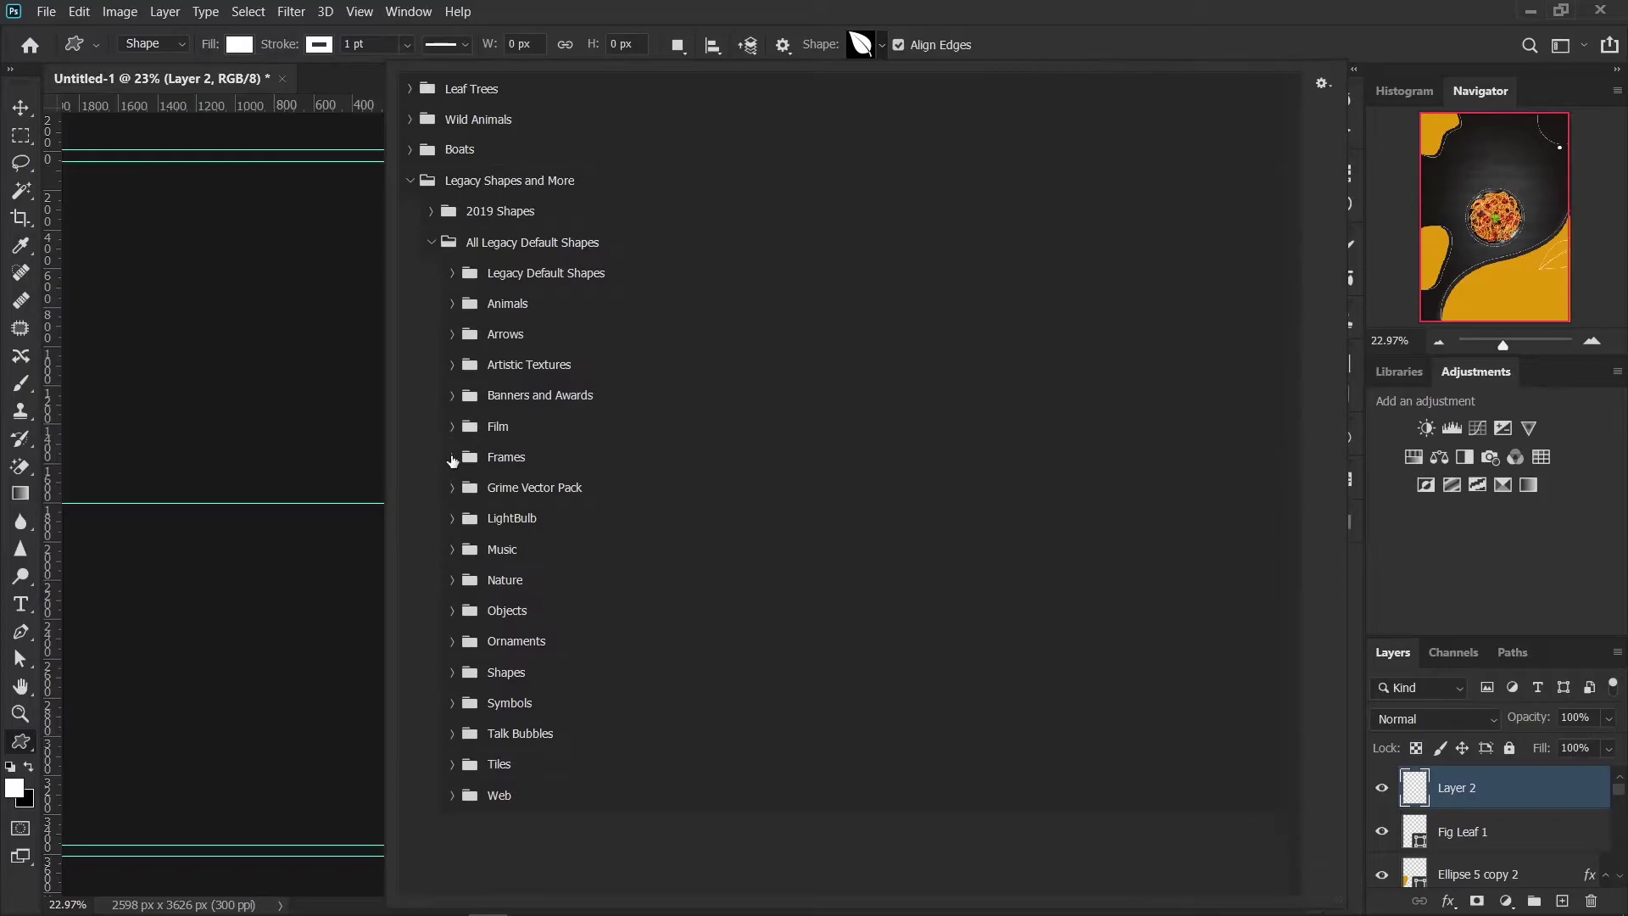
{"action": "left_click", "coordinate": [453, 458]}
{"action": "left_click", "coordinate": [451, 488]}
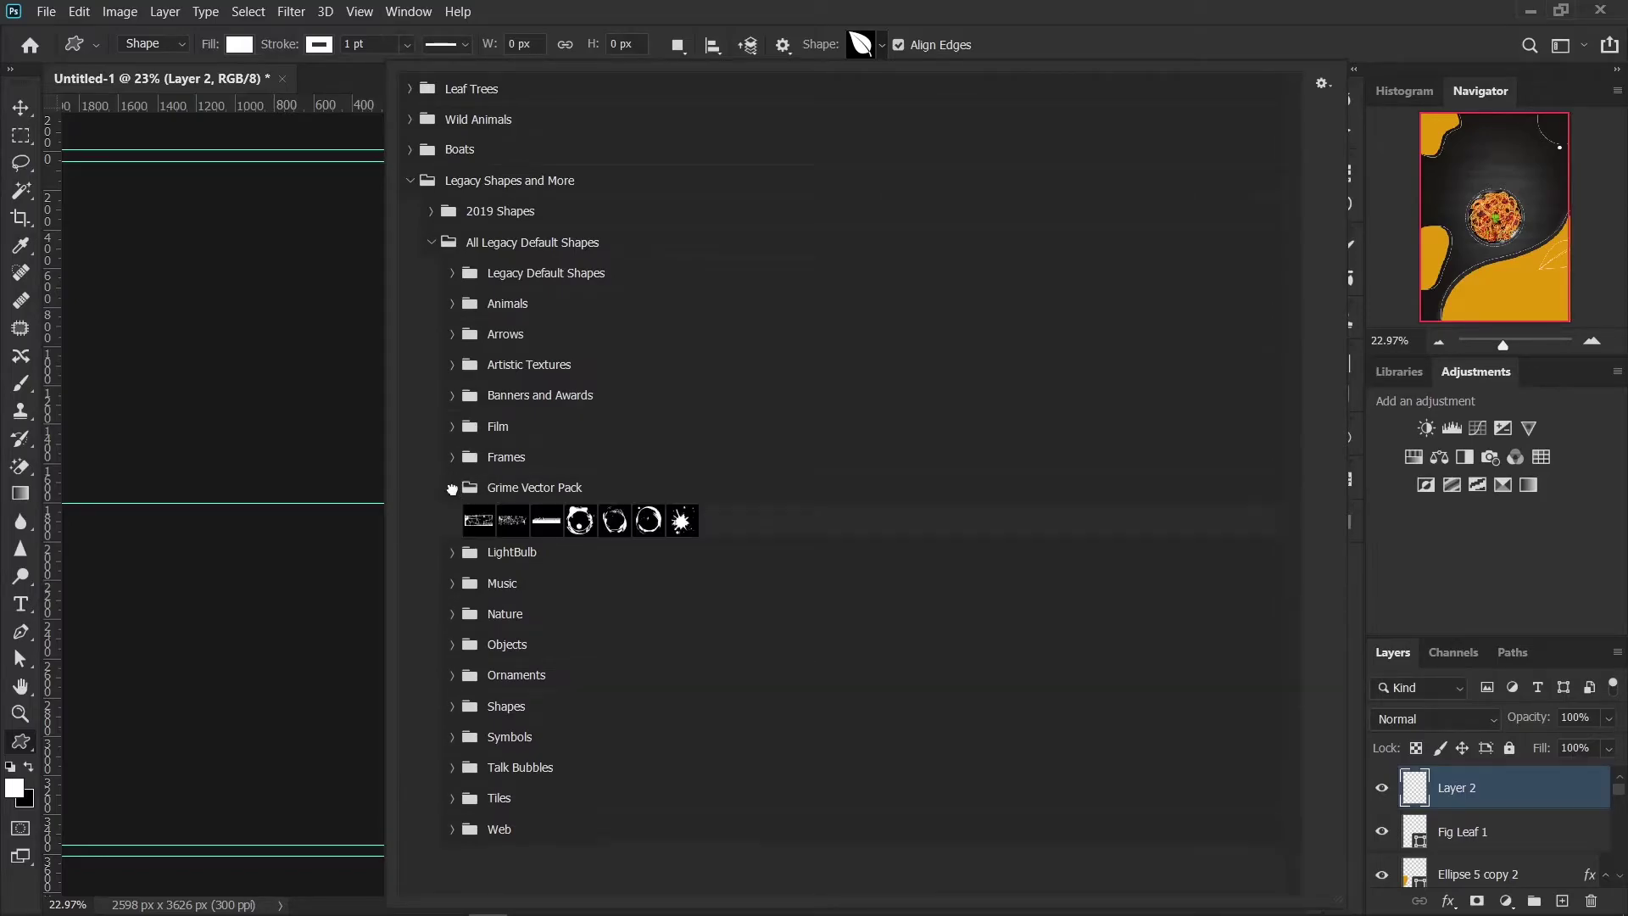
{"action": "left_click", "coordinate": [451, 488]}
{"action": "left_click", "coordinate": [452, 519]}
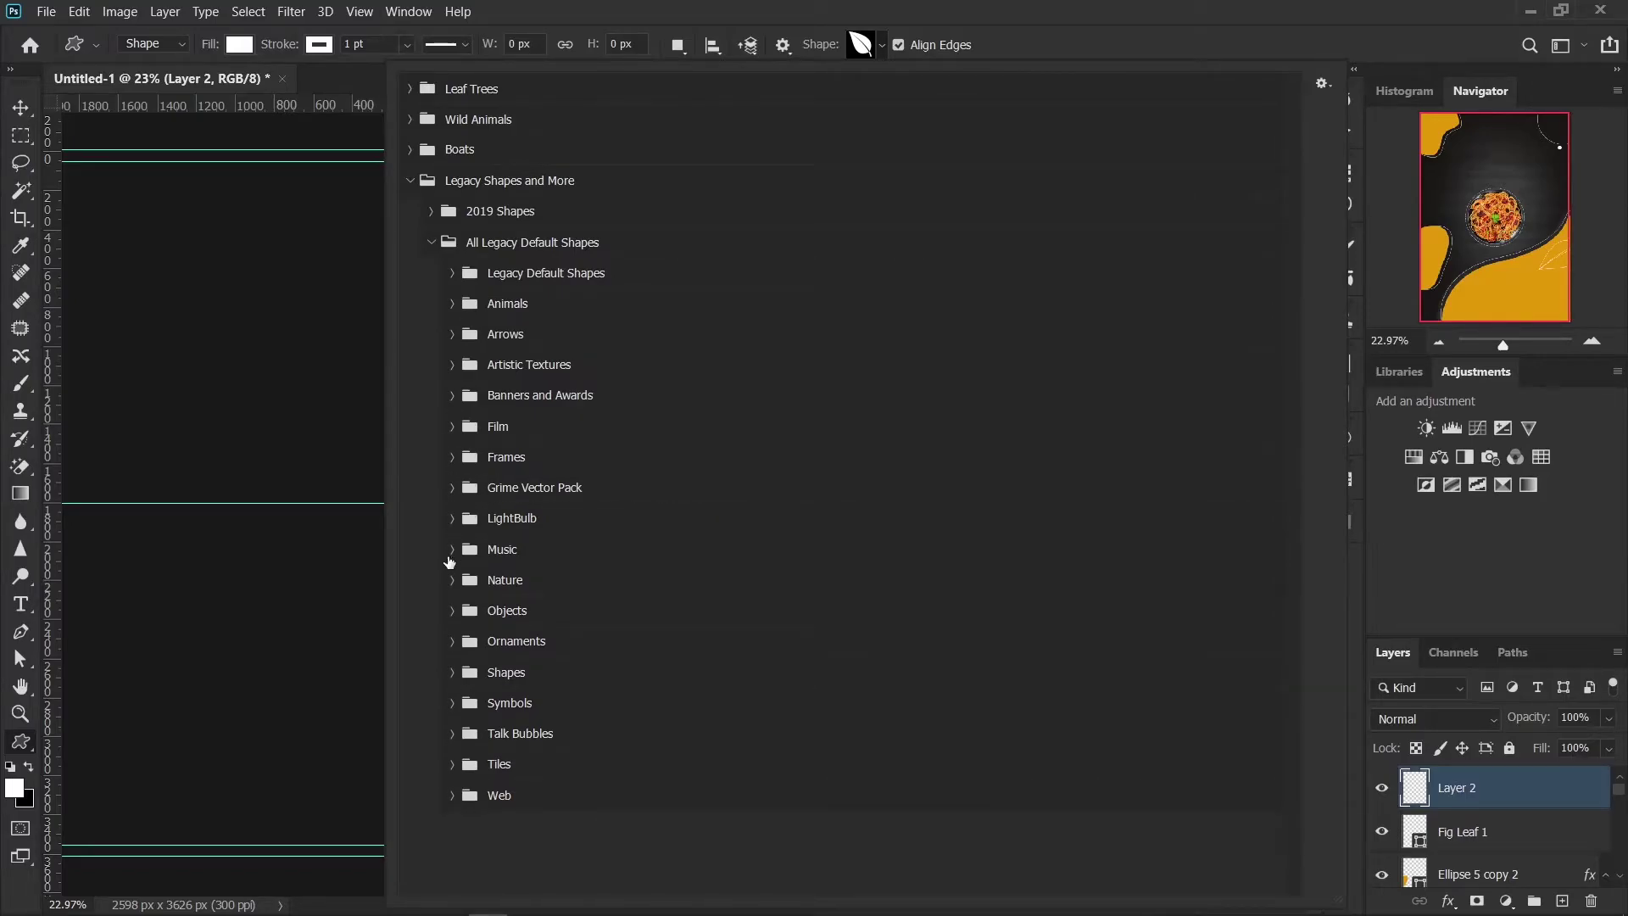
{"action": "left_click", "coordinate": [452, 551]}
{"action": "left_click", "coordinate": [451, 581]}
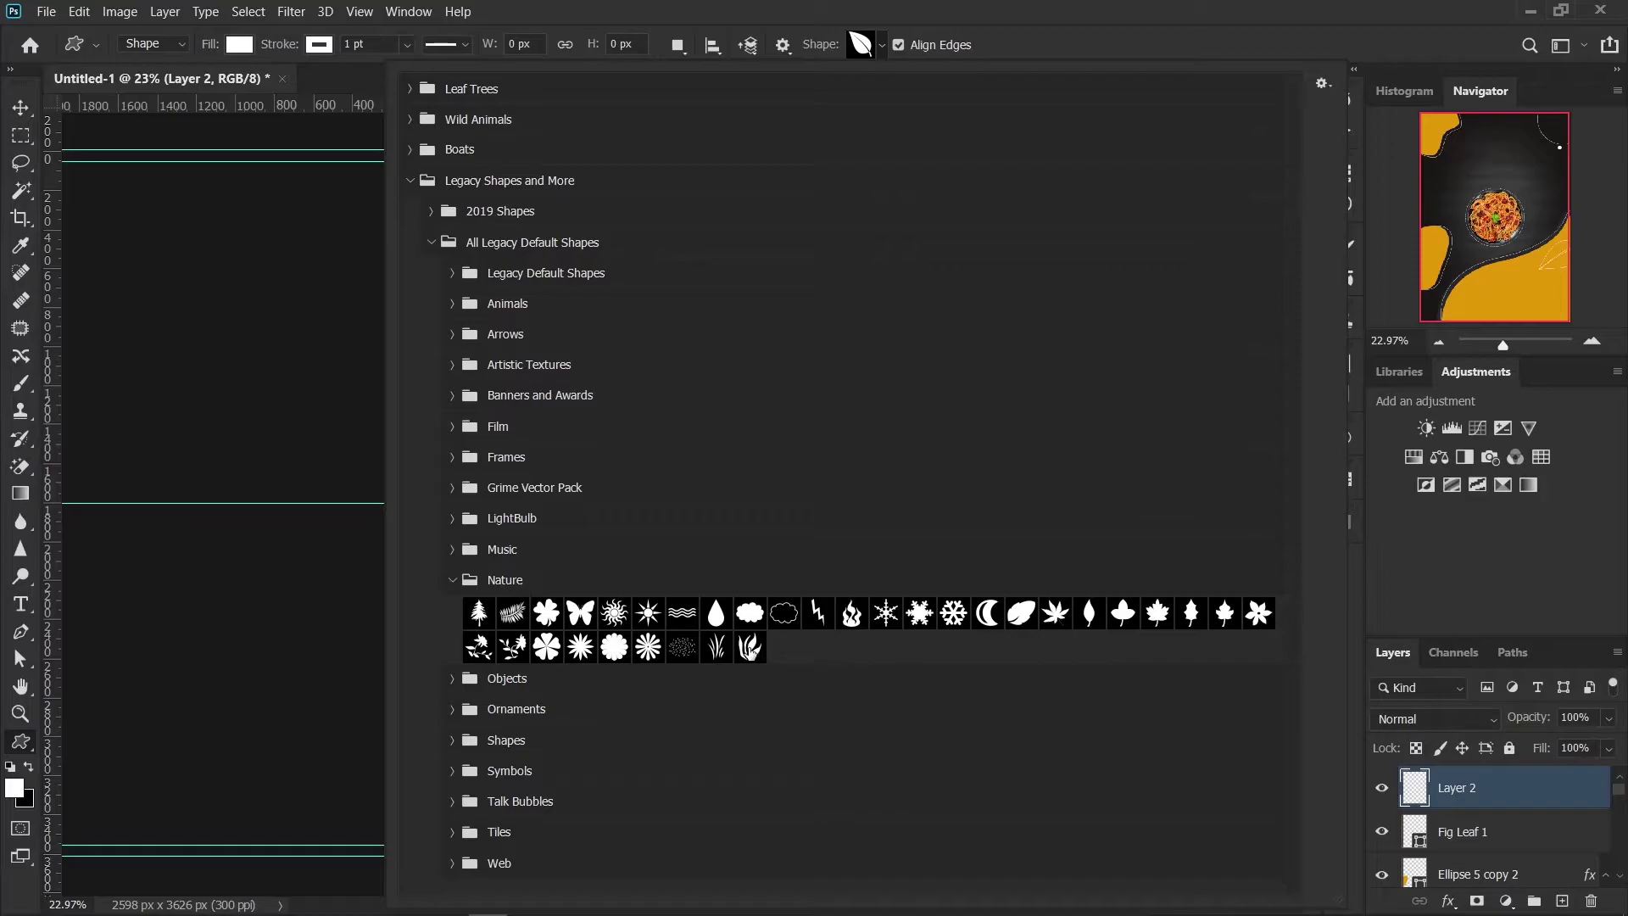
{"action": "left_click", "coordinate": [454, 581]}
{"action": "left_click", "coordinate": [454, 611]}
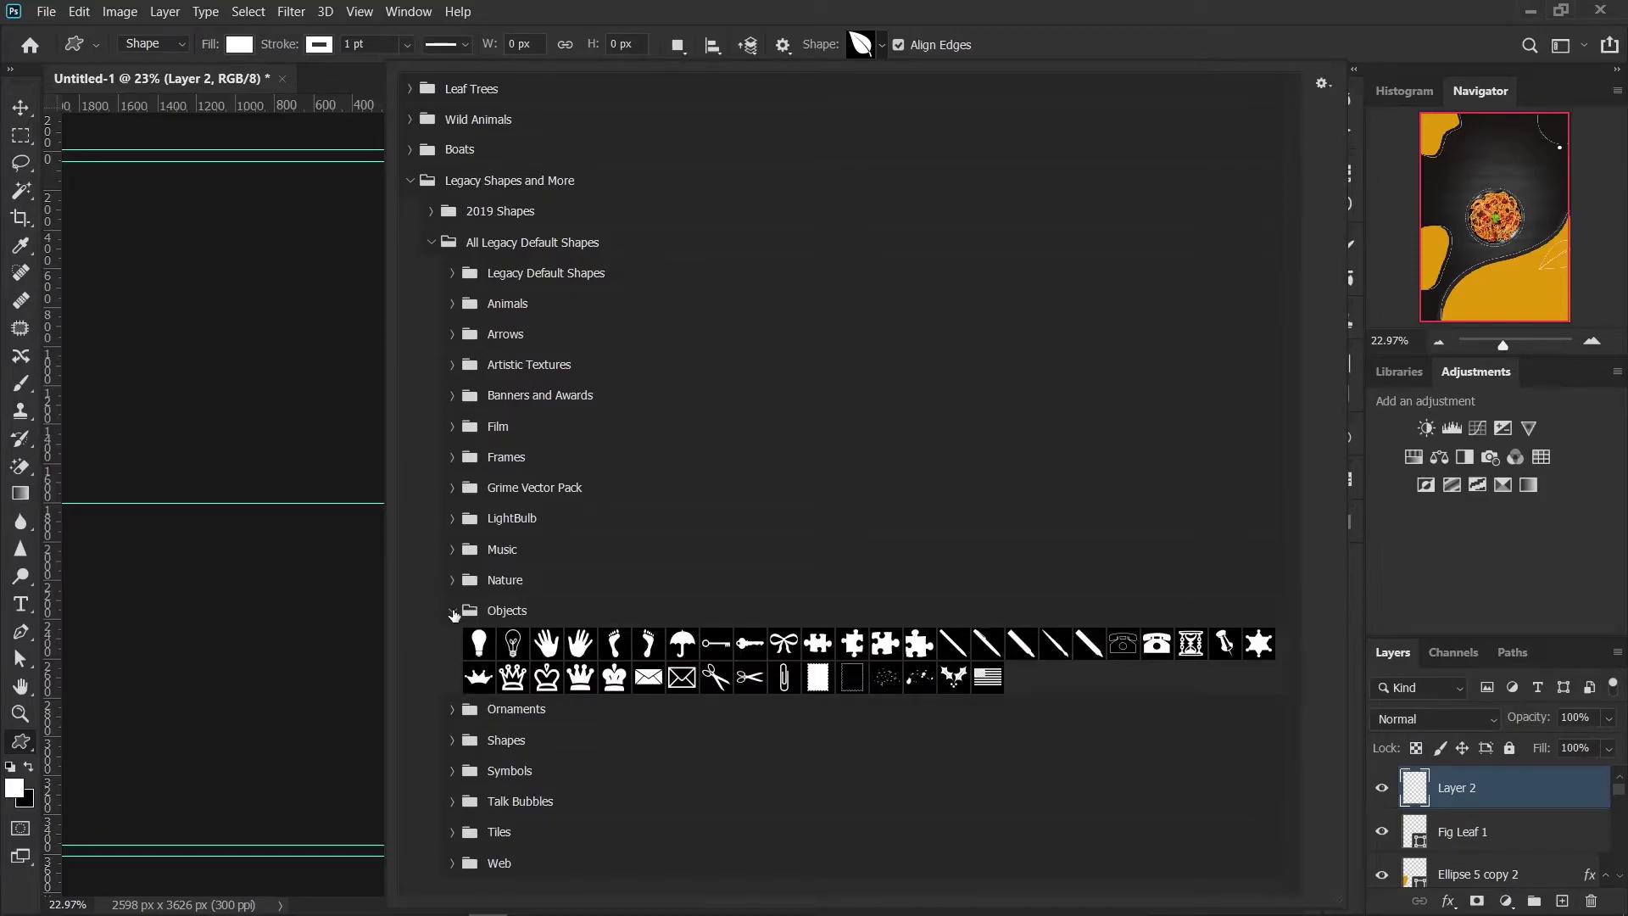
{"action": "left_click", "coordinate": [784, 646]}
Step: Draw a Bow 1 shape above the spaghetti bowl with its fill removed, leaving a white outline
{"action": "left_click", "coordinate": [1090, 40]}
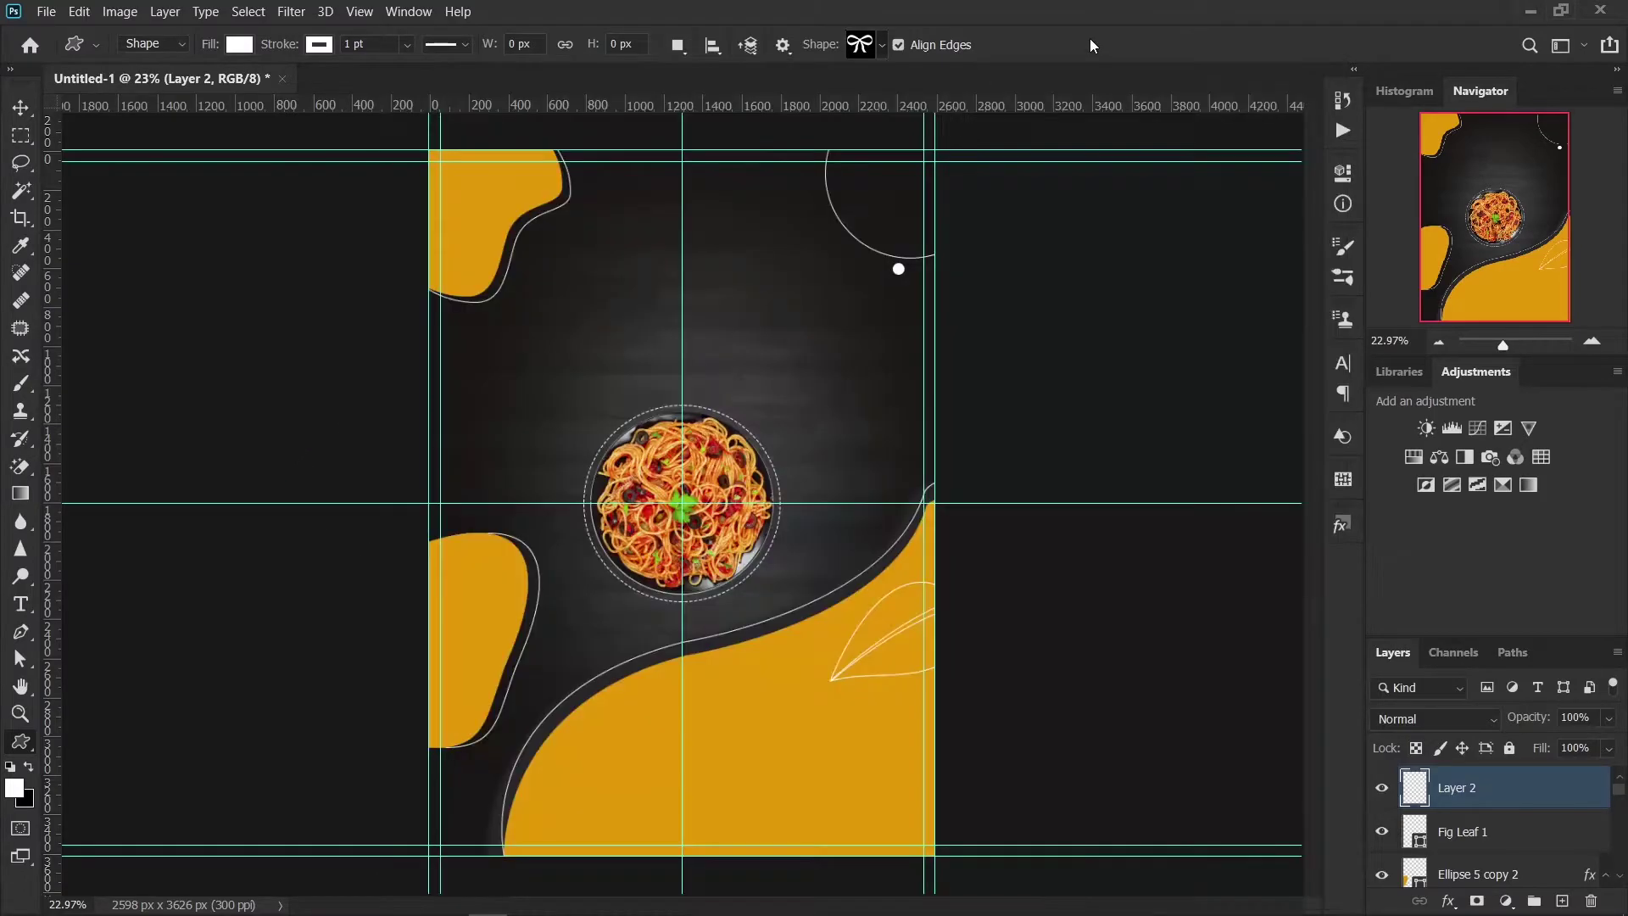
{"action": "left_click_drag", "start_coordinate": [613, 259], "coordinate": [824, 455]}
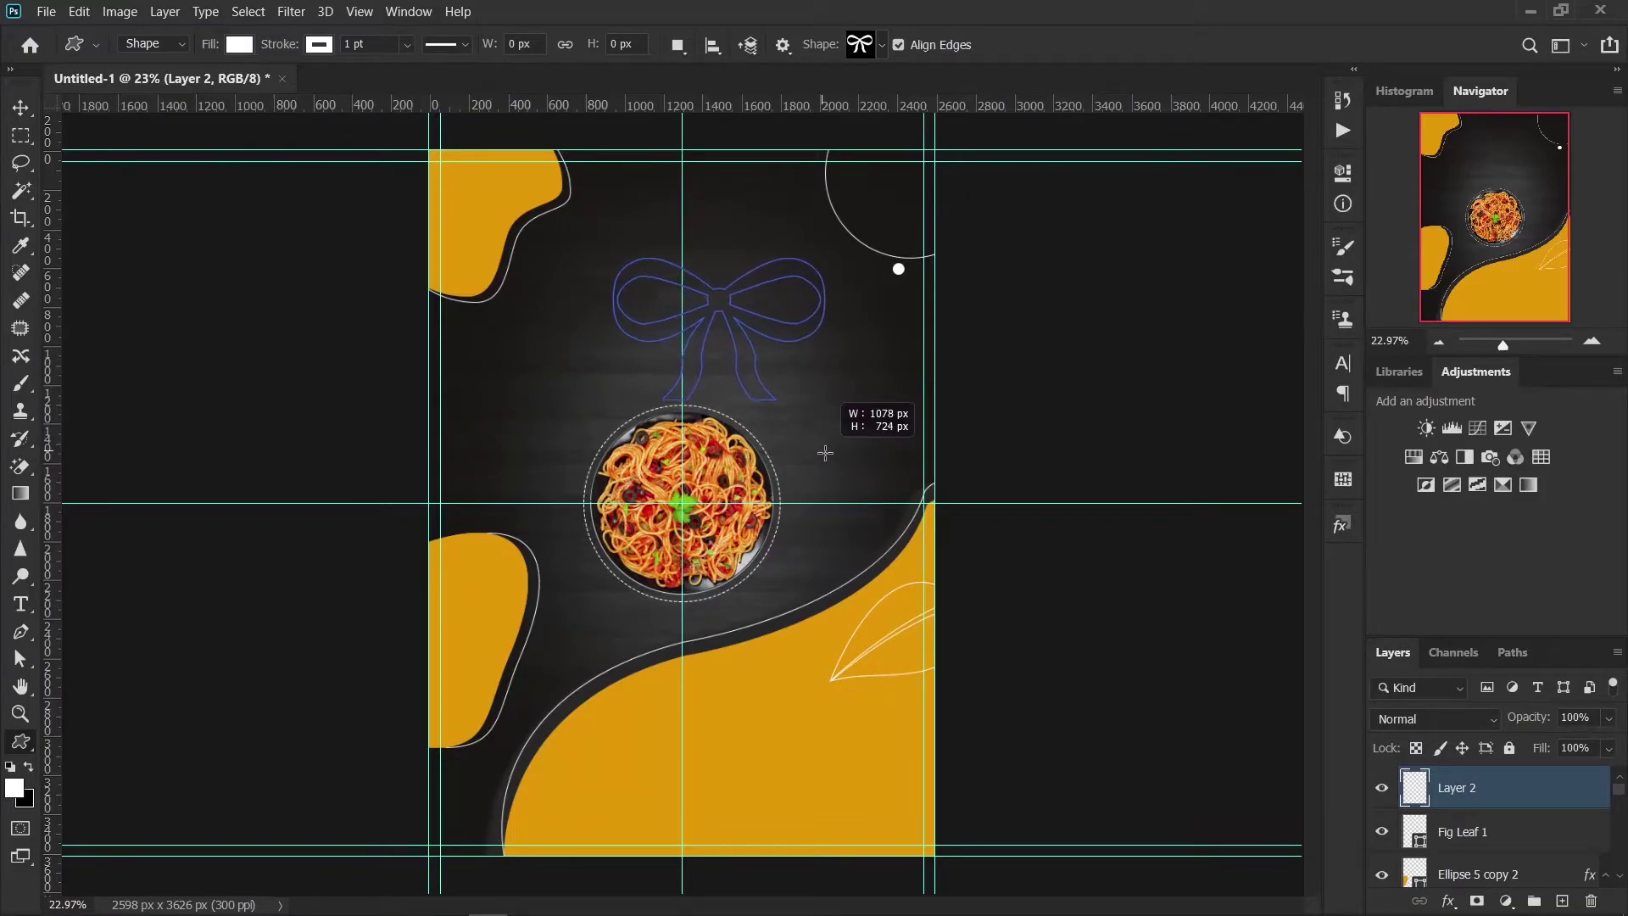
{"action": "left_click_drag", "start_coordinate": [824, 455], "coordinate": [828, 455]}
{"action": "left_click", "coordinate": [245, 46]}
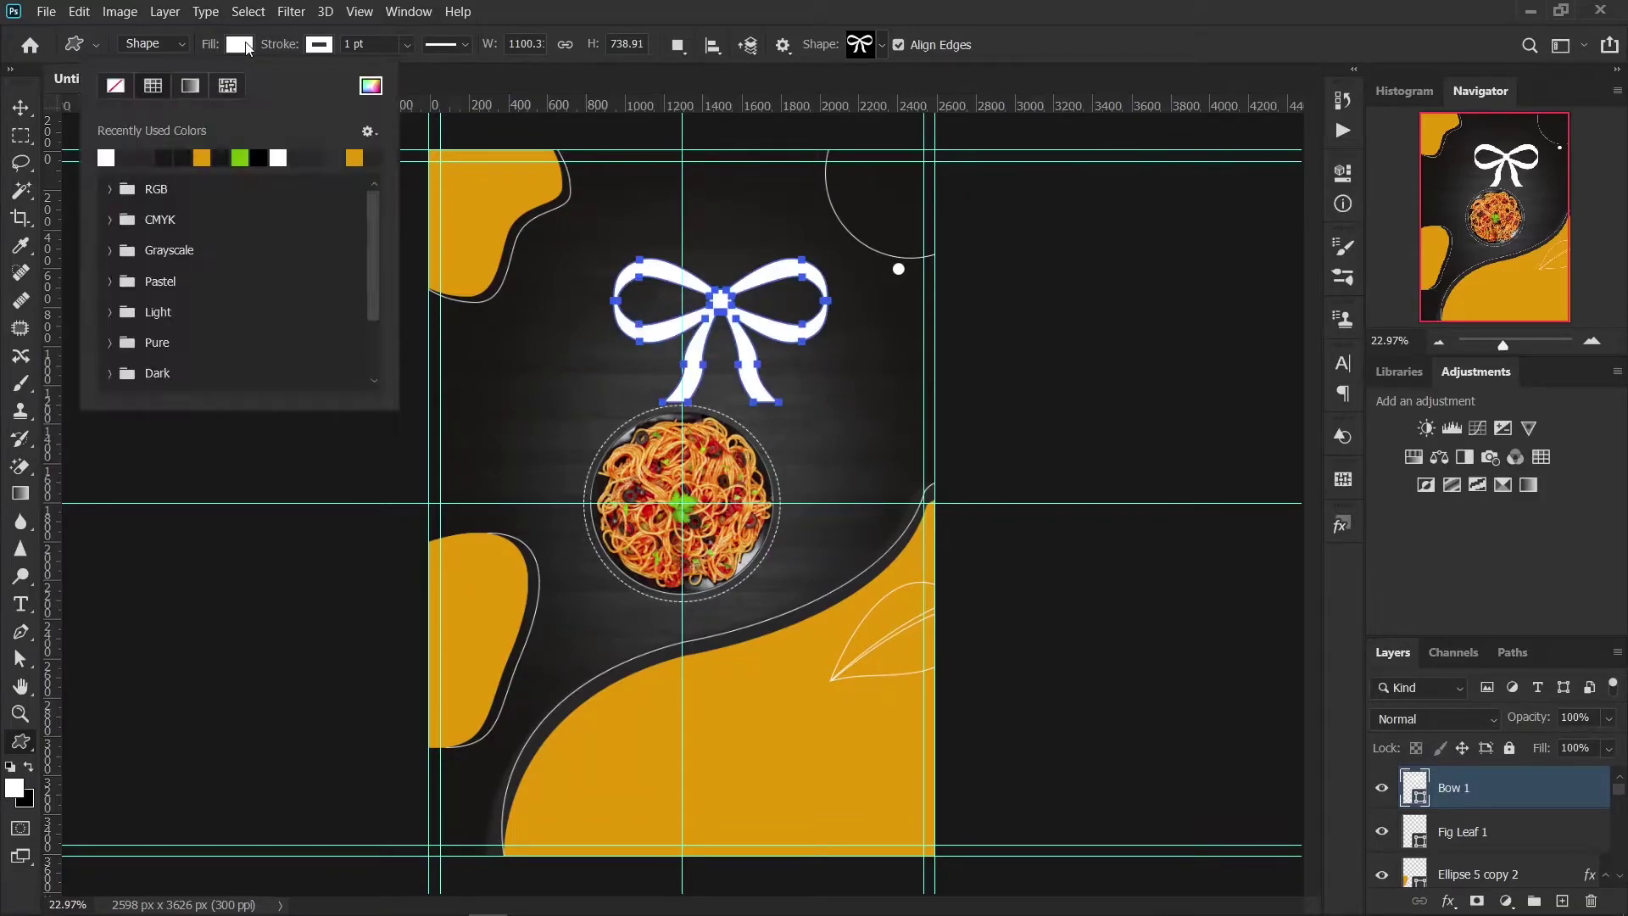
{"action": "left_click", "coordinate": [116, 86]}
{"action": "key", "text": "v"}
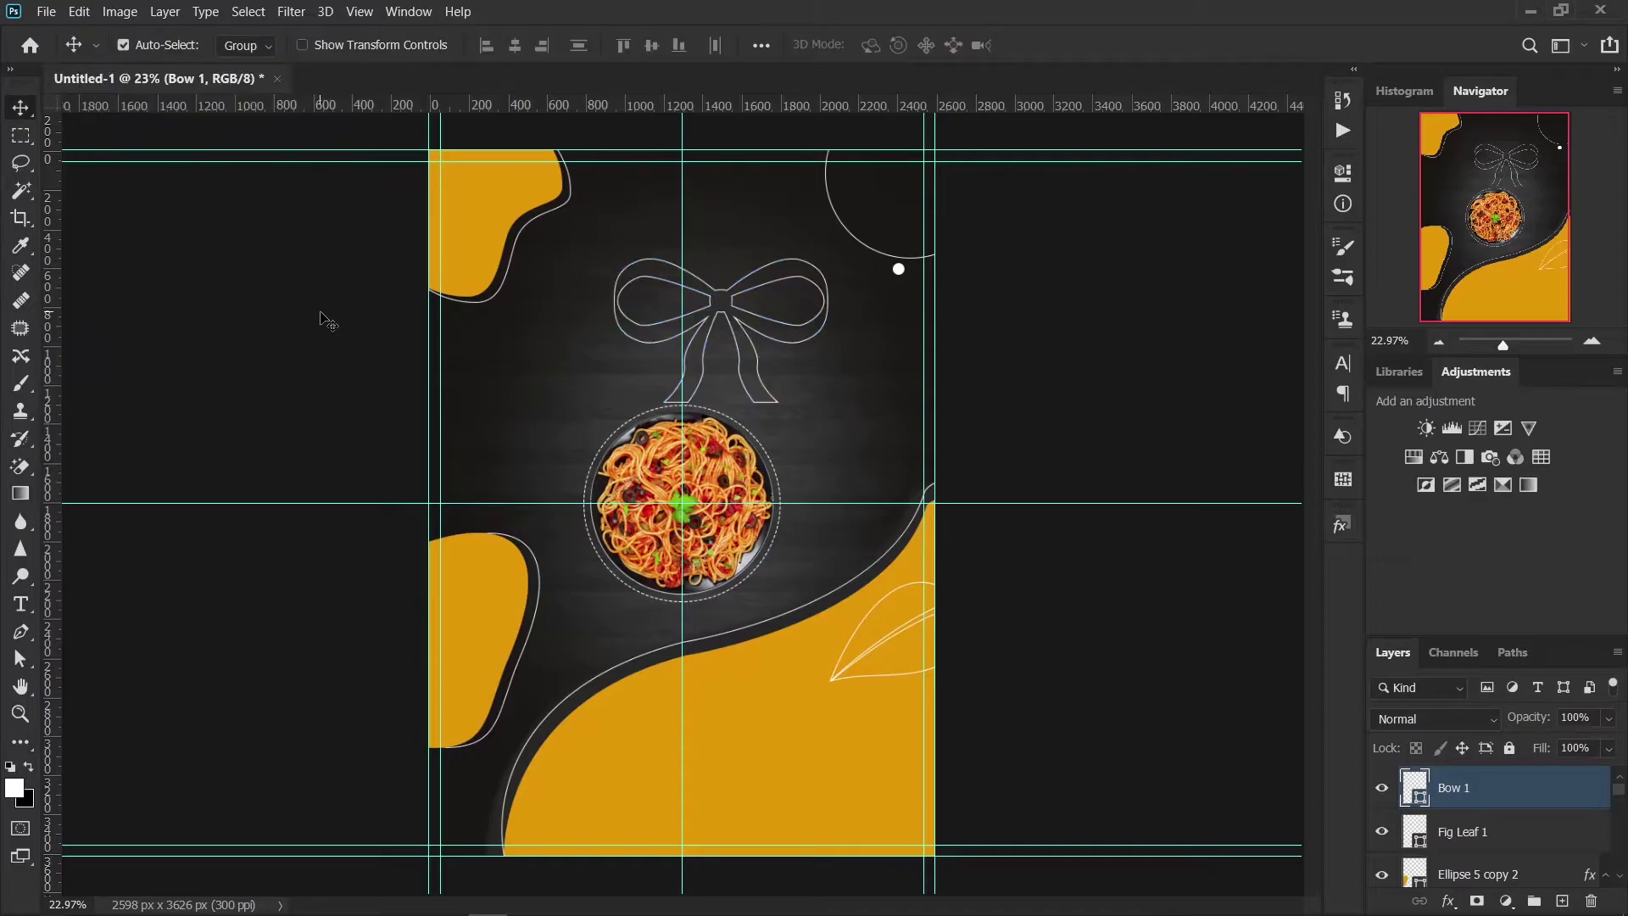
Step: Rotate the bow about 38.5°, scale it to 67%, and position it near the poster's upper-right edge
{"action": "key", "text": "ctrl+t"}
{"action": "left_click_drag", "start_coordinate": [863, 293], "coordinate": [848, 391]}
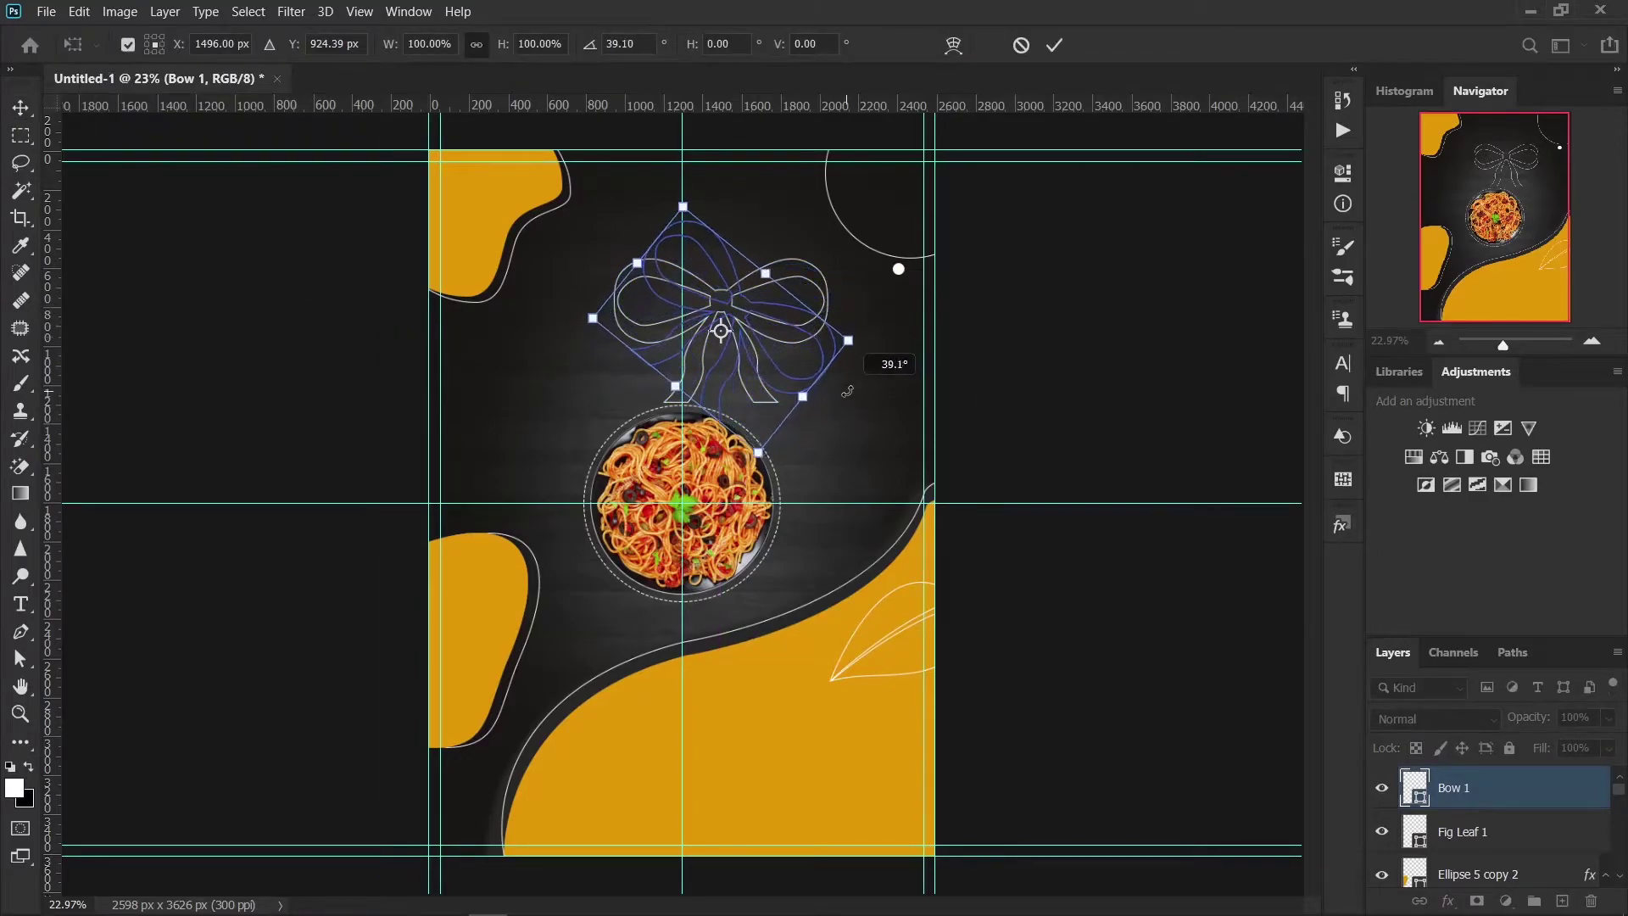
{"action": "left_click_drag", "start_coordinate": [721, 331], "coordinate": [892, 393]}
{"action": "left_click_drag", "start_coordinate": [1024, 509], "coordinate": [1020, 511]}
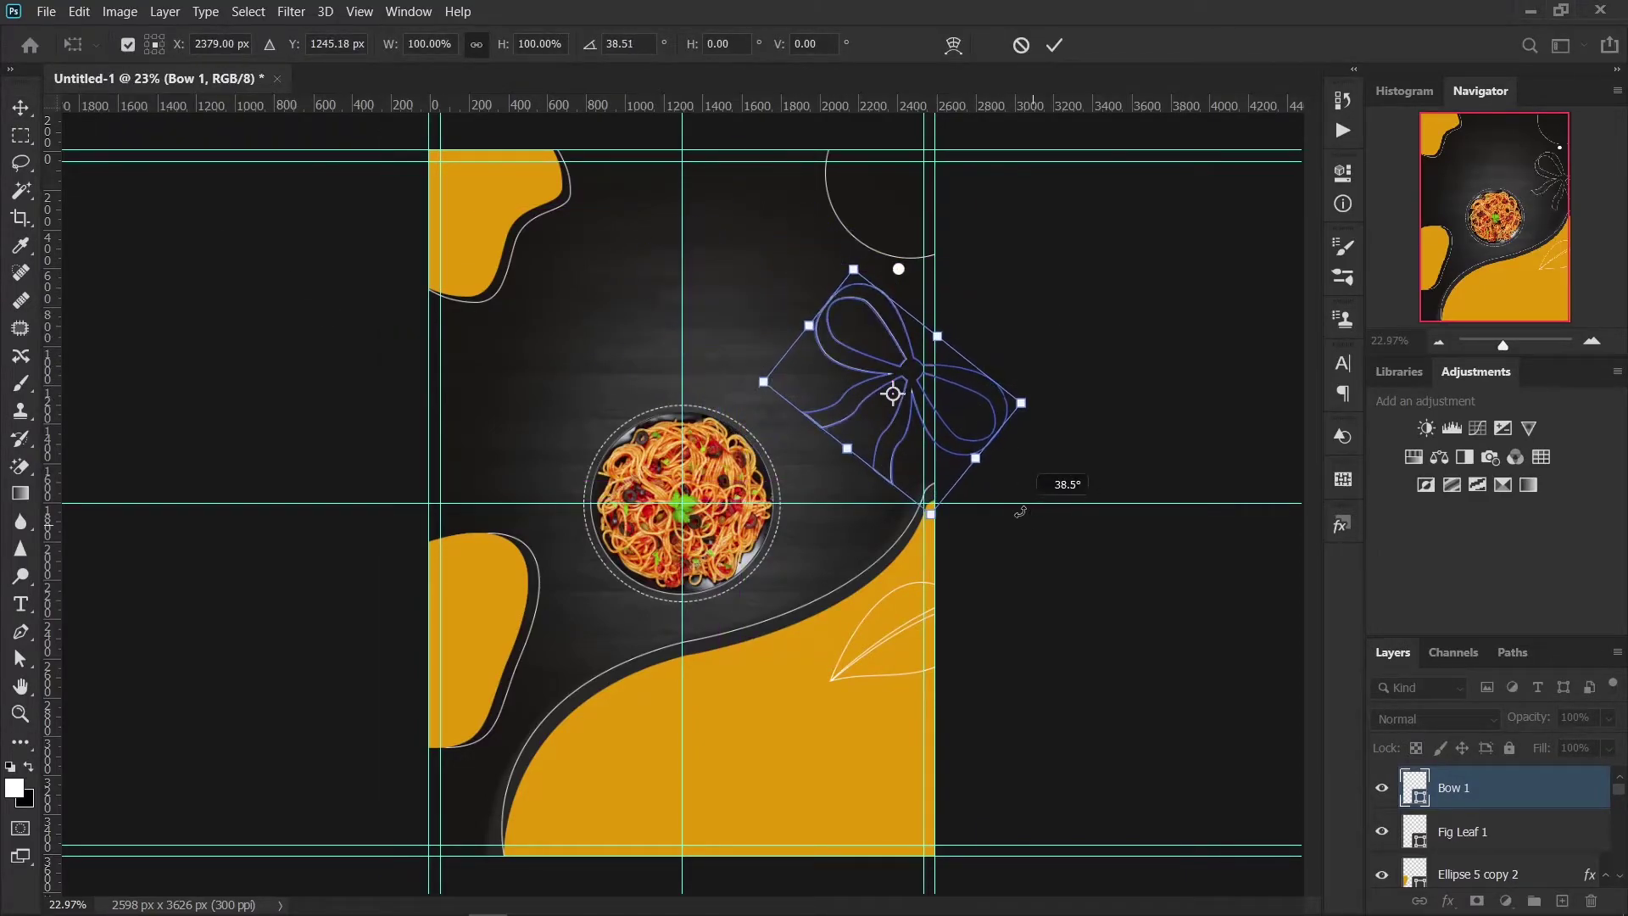
{"action": "left_click_drag", "start_coordinate": [975, 458], "coordinate": [935, 417]}
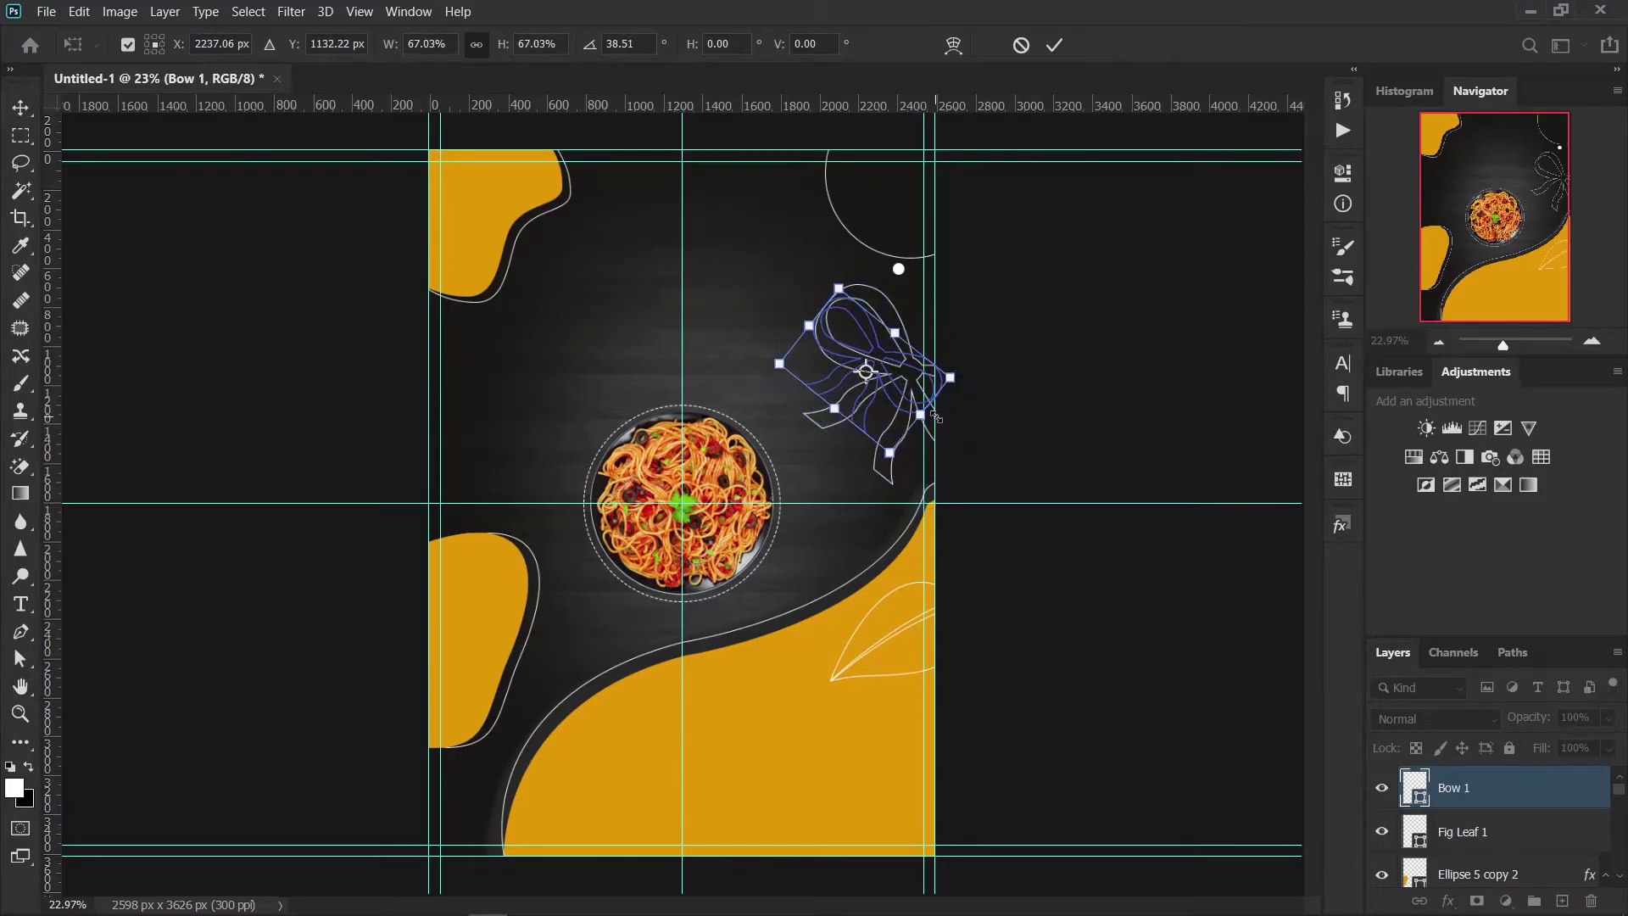
{"action": "scroll", "coordinate": [982, 411], "scroll_direction": "up", "scroll_amount": 3}
{"action": "left_click_drag", "start_coordinate": [815, 363], "coordinate": [912, 373]}
{"action": "left_click", "coordinate": [1055, 47]}
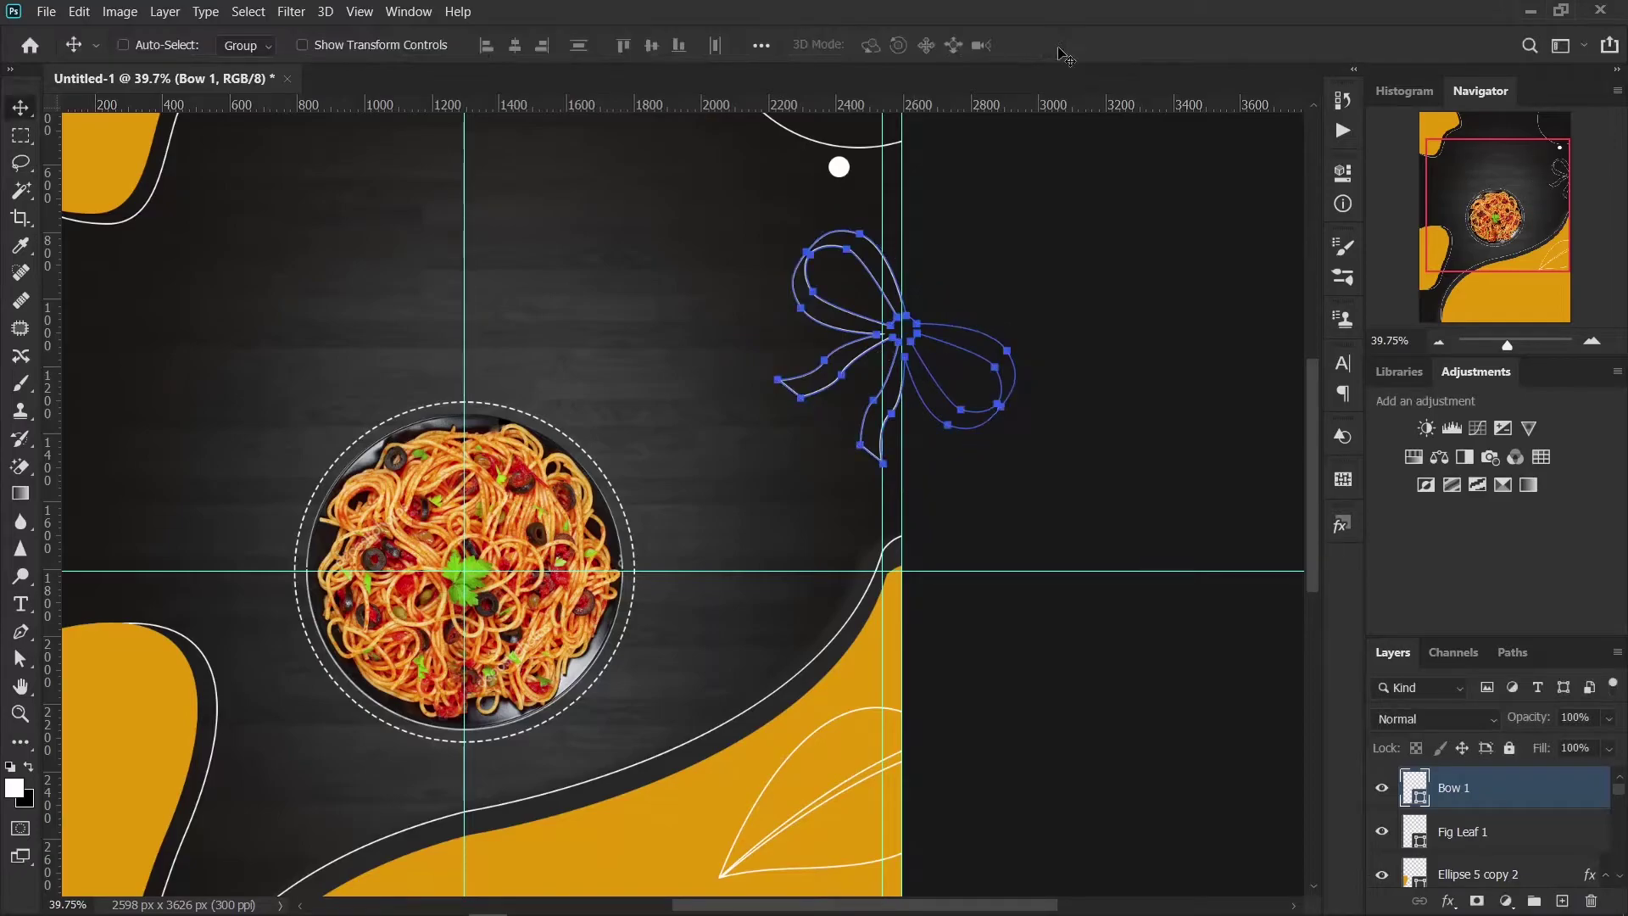
{"action": "scroll", "coordinate": [1103, 348], "scroll_direction": "down", "scroll_amount": 2}
{"action": "scroll", "coordinate": [1106, 345], "scroll_direction": "down", "scroll_amount": 3}
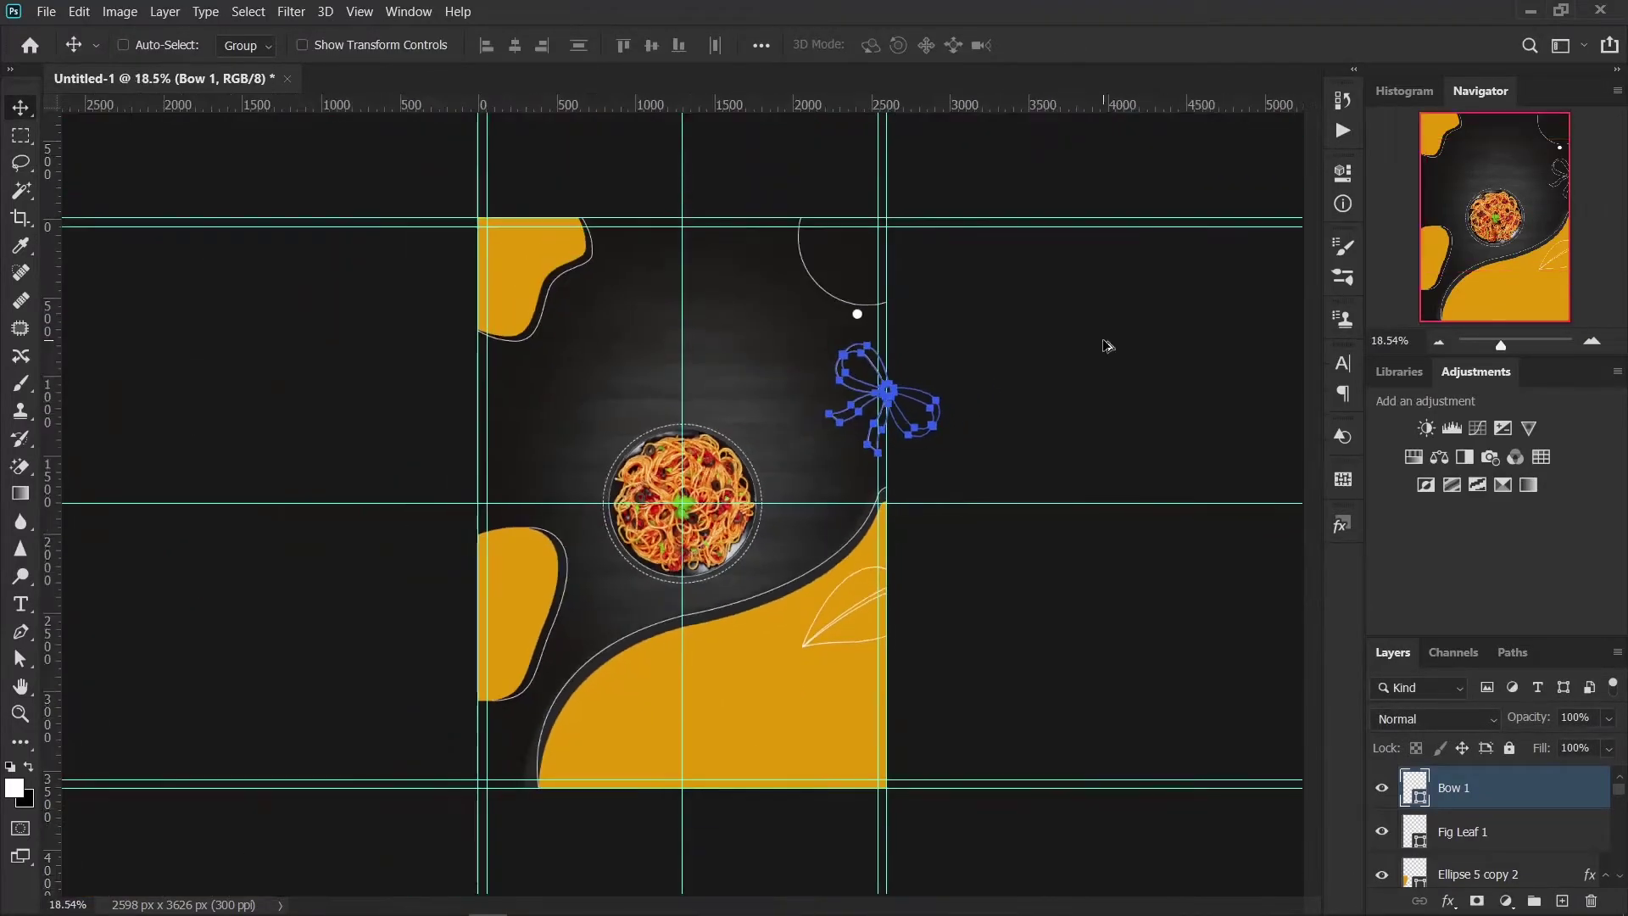
{"action": "left_click_drag", "start_coordinate": [878, 400], "coordinate": [850, 390]}
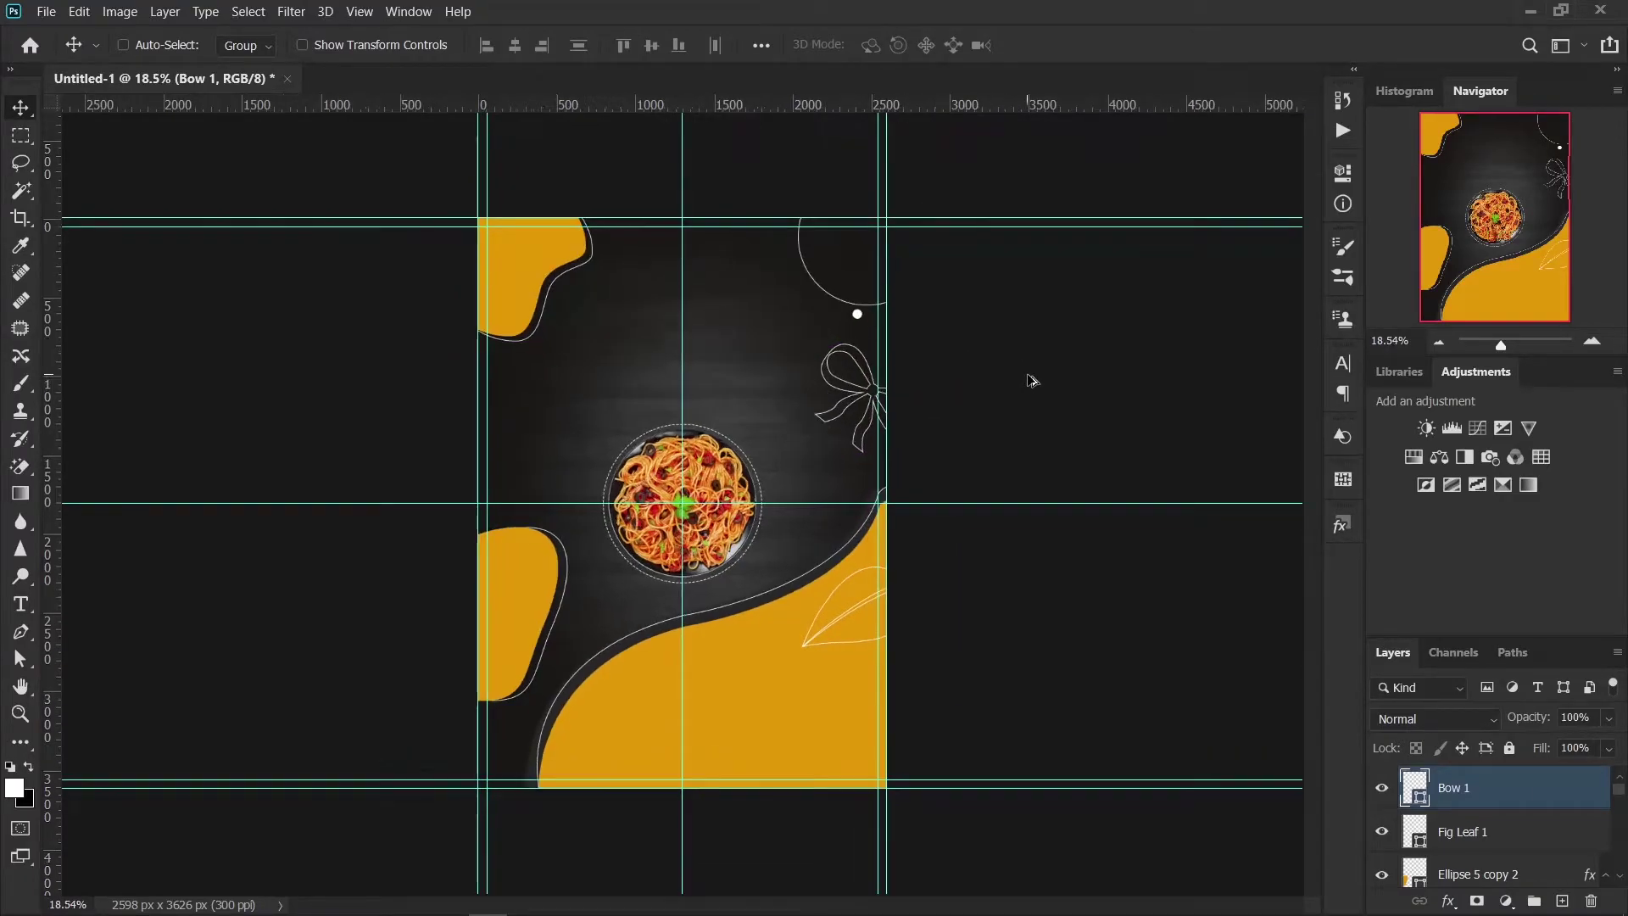
Step: Add an empty layer above Bow 1 and bring up the custom shape library
{"action": "left_click", "coordinate": [1562, 900]}
{"action": "key", "text": "u"}
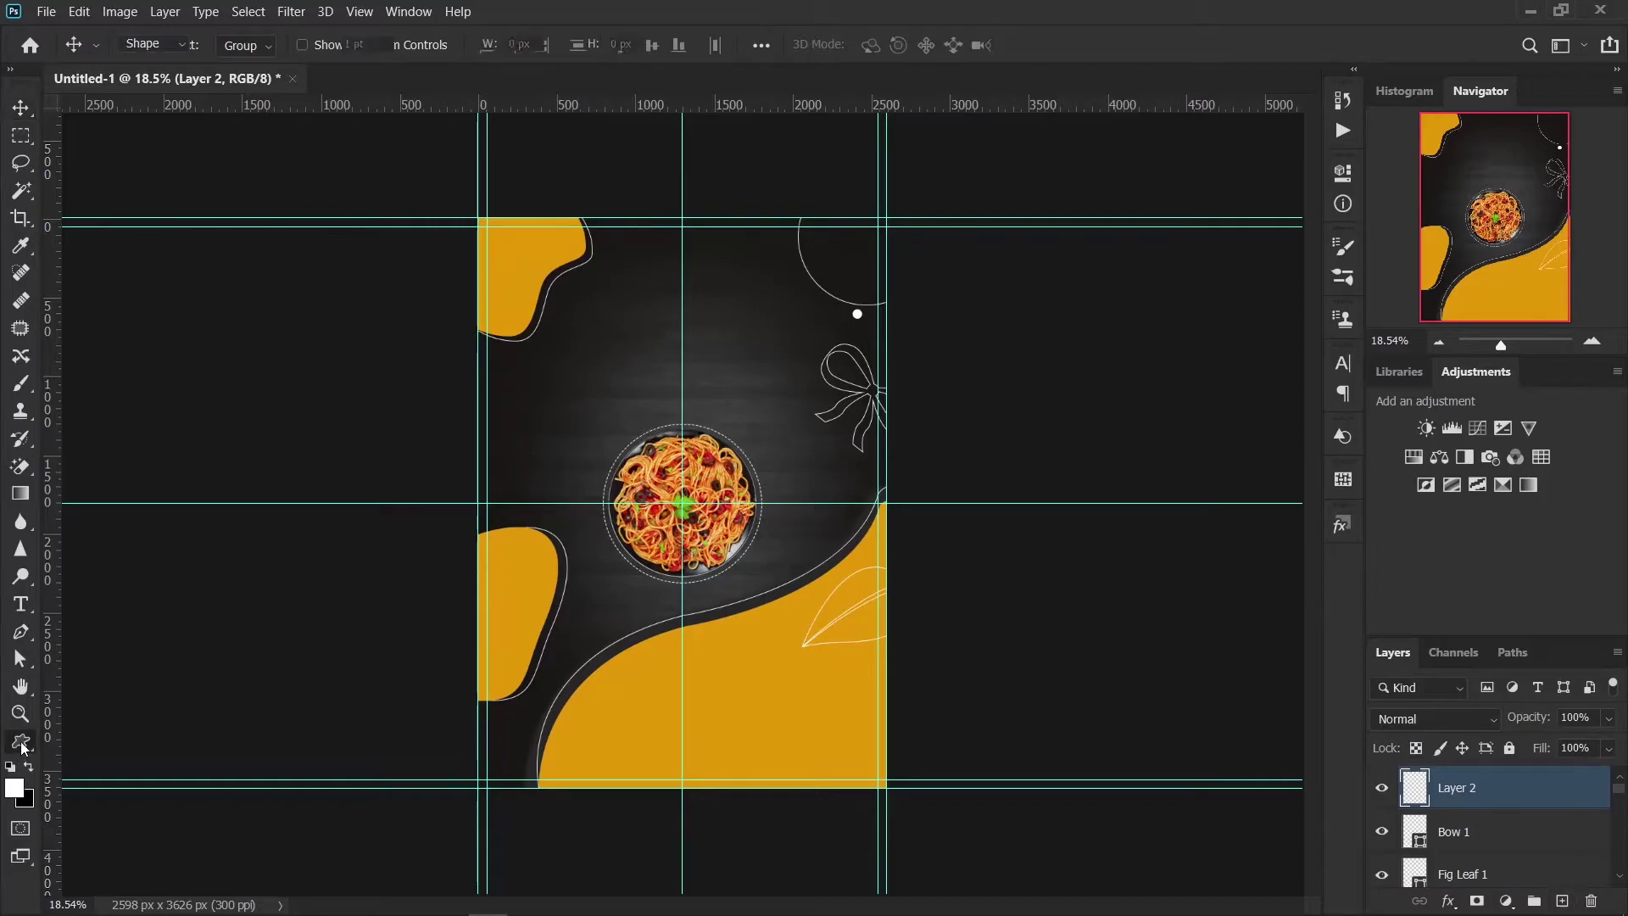
{"action": "left_click", "coordinate": [880, 51]}
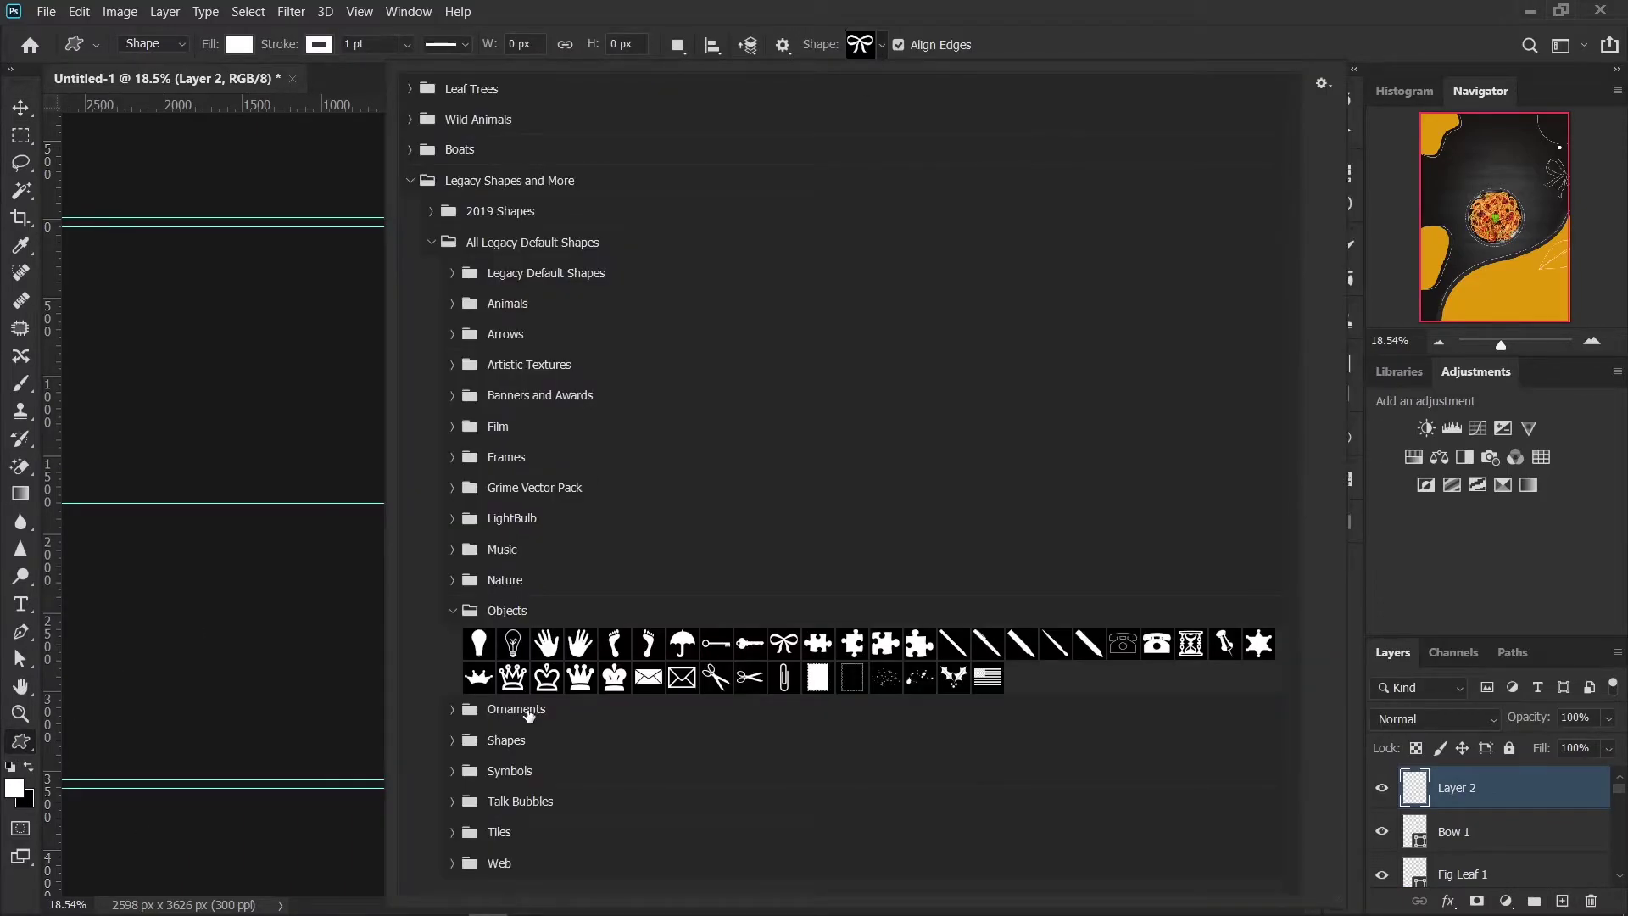
Step: Browse the Objects, Ornaments, Shapes and Symbols custom shape sets
{"action": "left_click", "coordinate": [452, 611]}
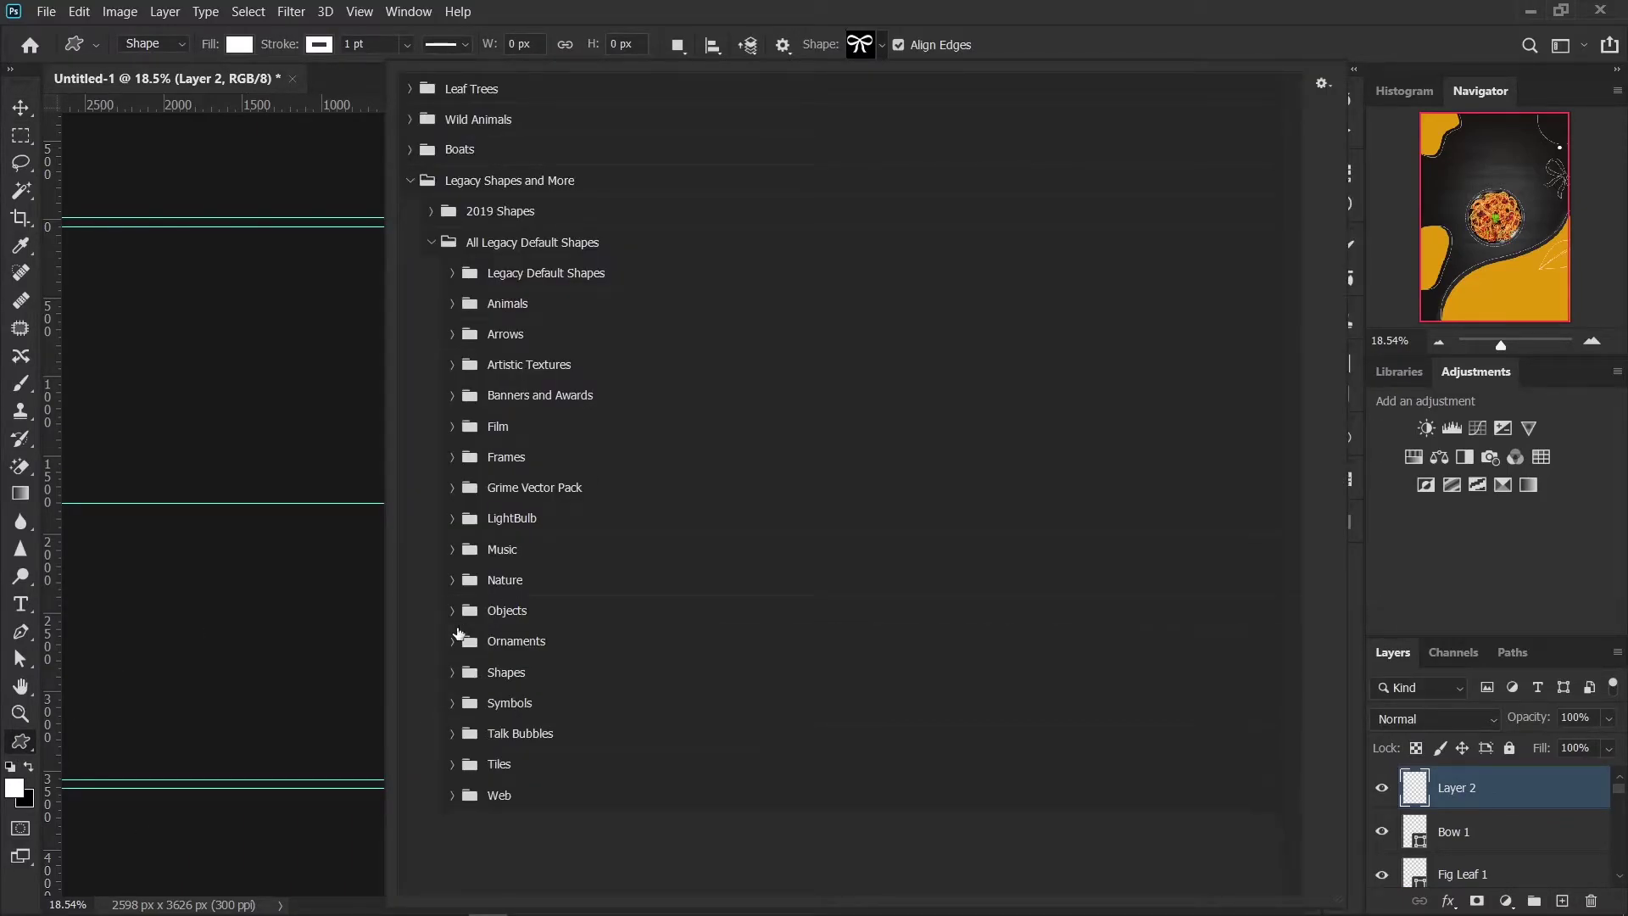
{"action": "left_click", "coordinate": [452, 642]}
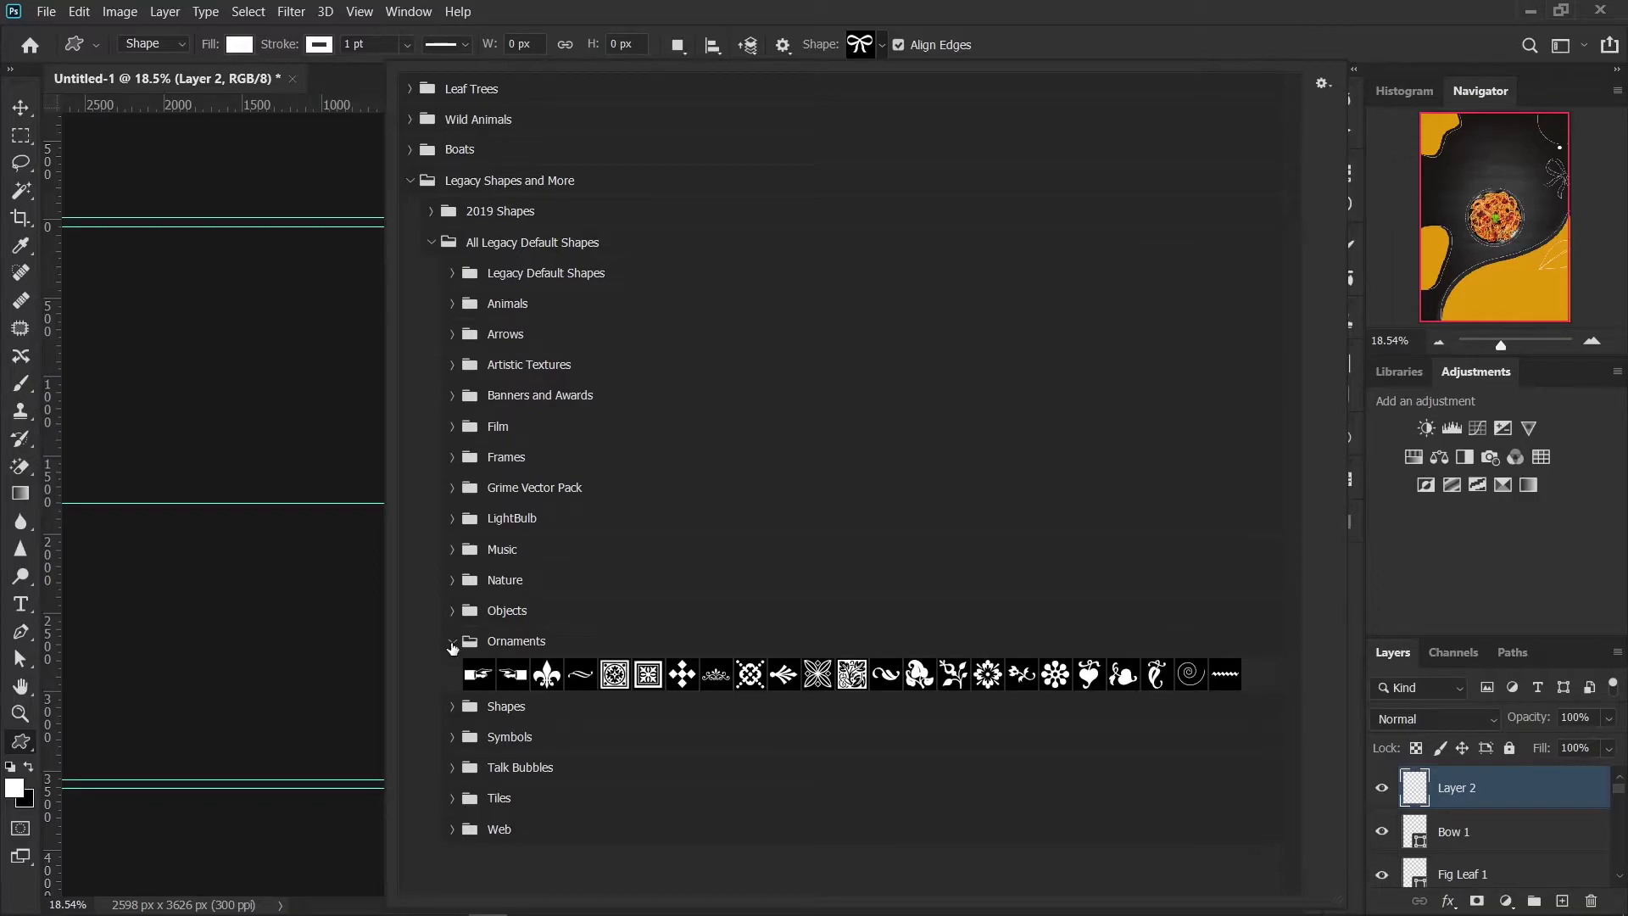
{"action": "left_click", "coordinate": [452, 644]}
{"action": "left_click", "coordinate": [452, 674]}
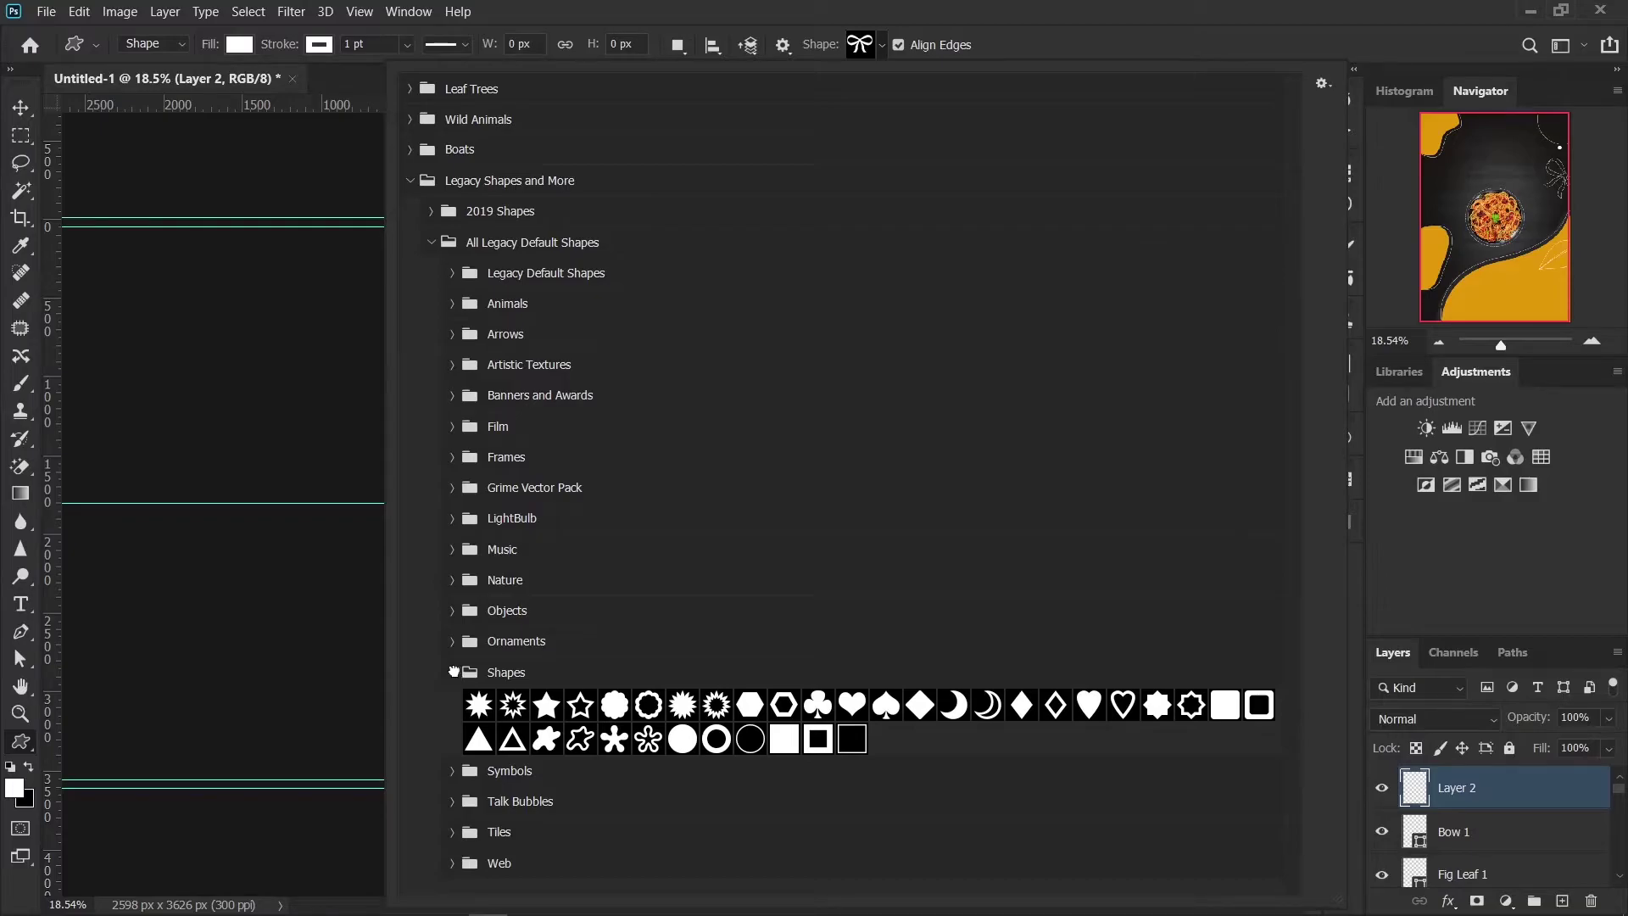
{"action": "left_click", "coordinate": [453, 672]}
{"action": "left_click", "coordinate": [453, 704]}
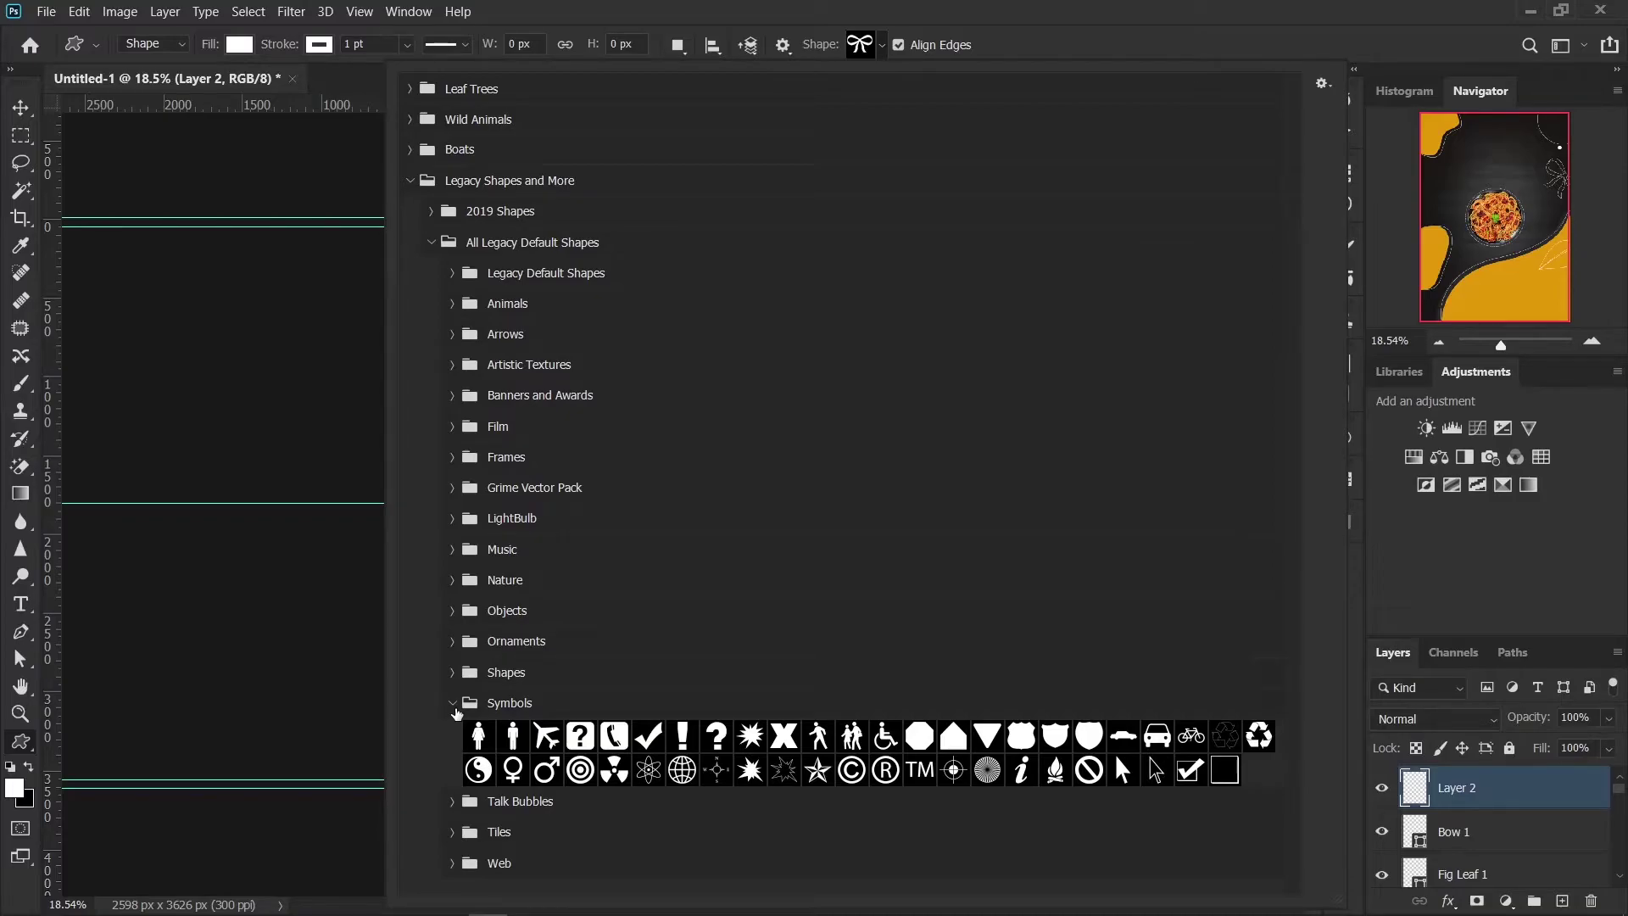
{"action": "left_click", "coordinate": [454, 705]}
Step: Look through Talk Bubbles, Tiles and Web, then pick the Waves shape from Nature
{"action": "left_click", "coordinate": [454, 735]}
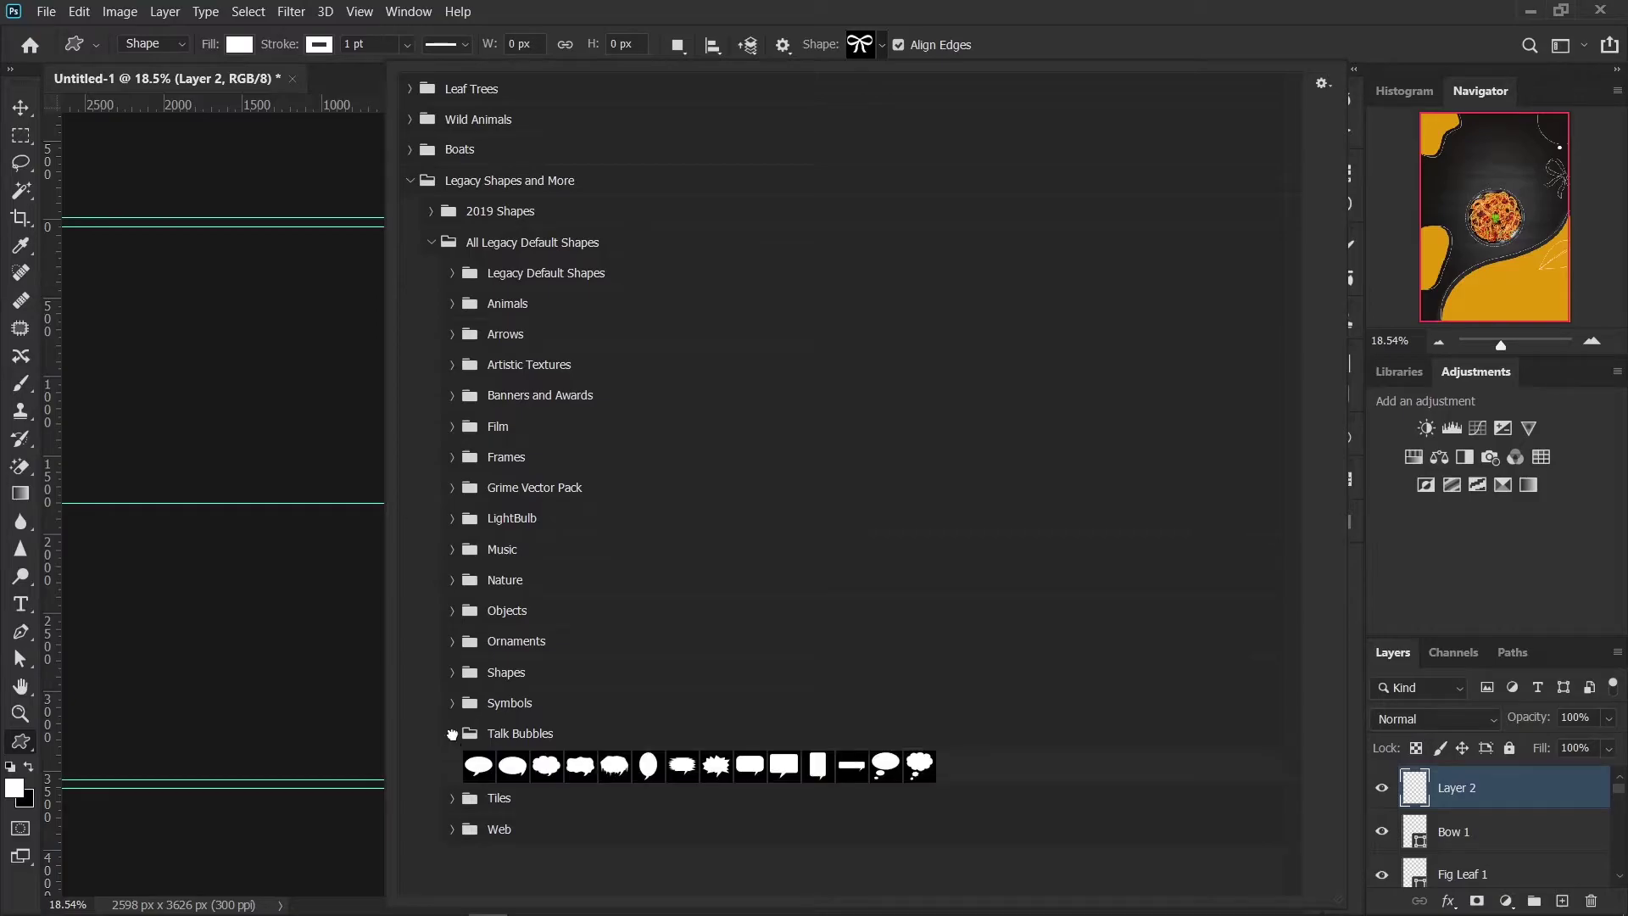
{"action": "left_click", "coordinate": [452, 766]}
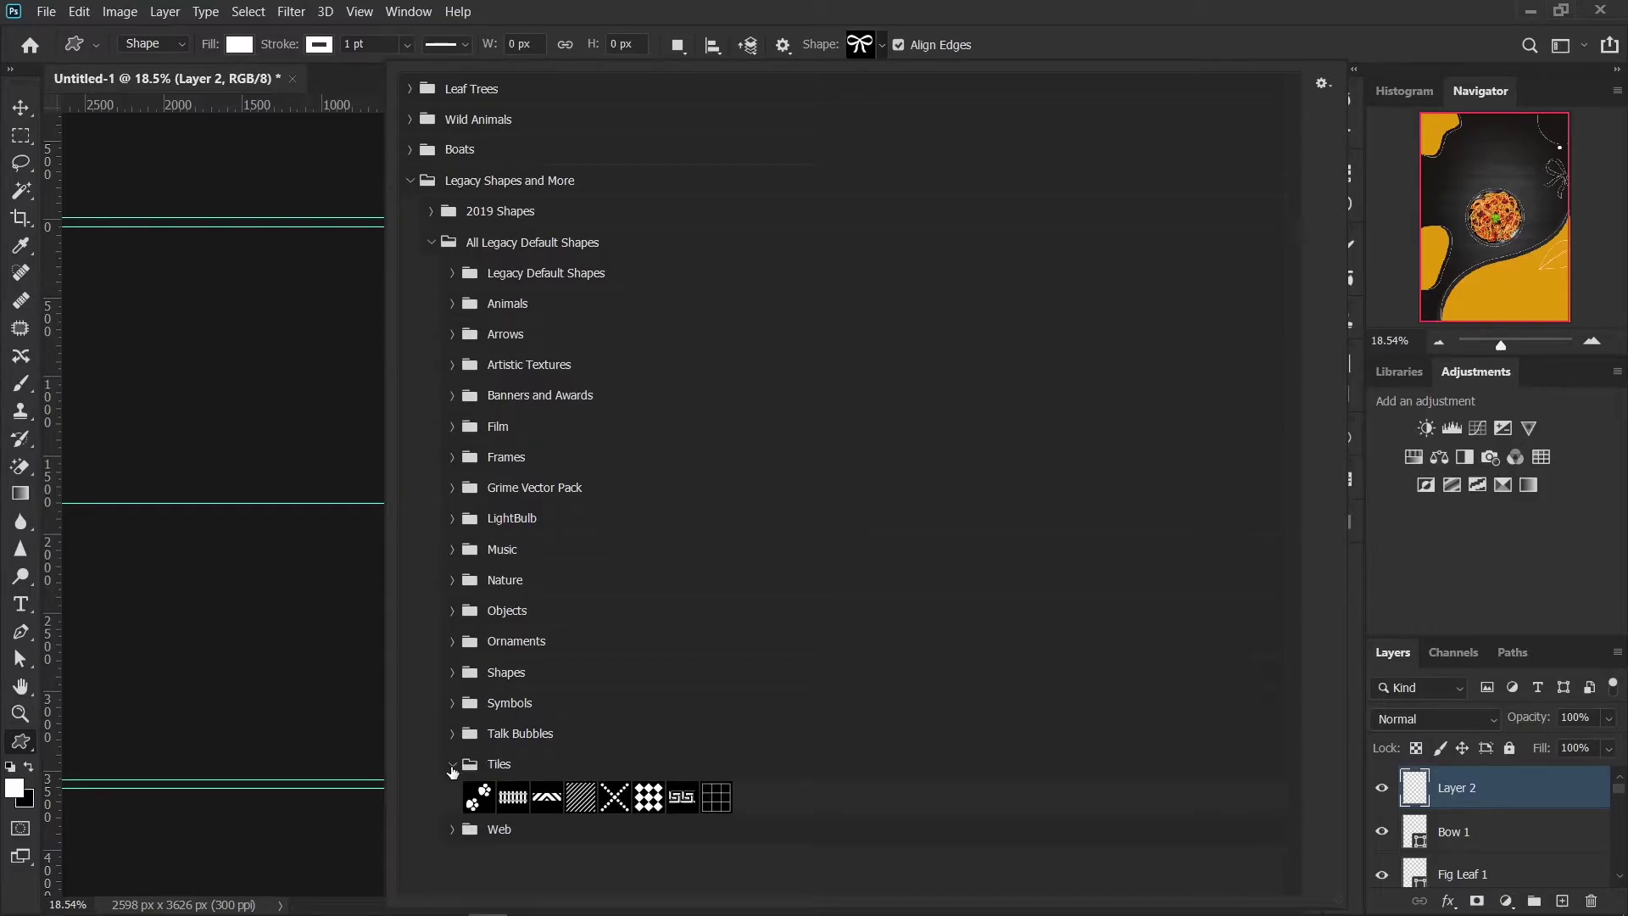
{"action": "left_click", "coordinate": [452, 766]}
{"action": "left_click", "coordinate": [454, 795]}
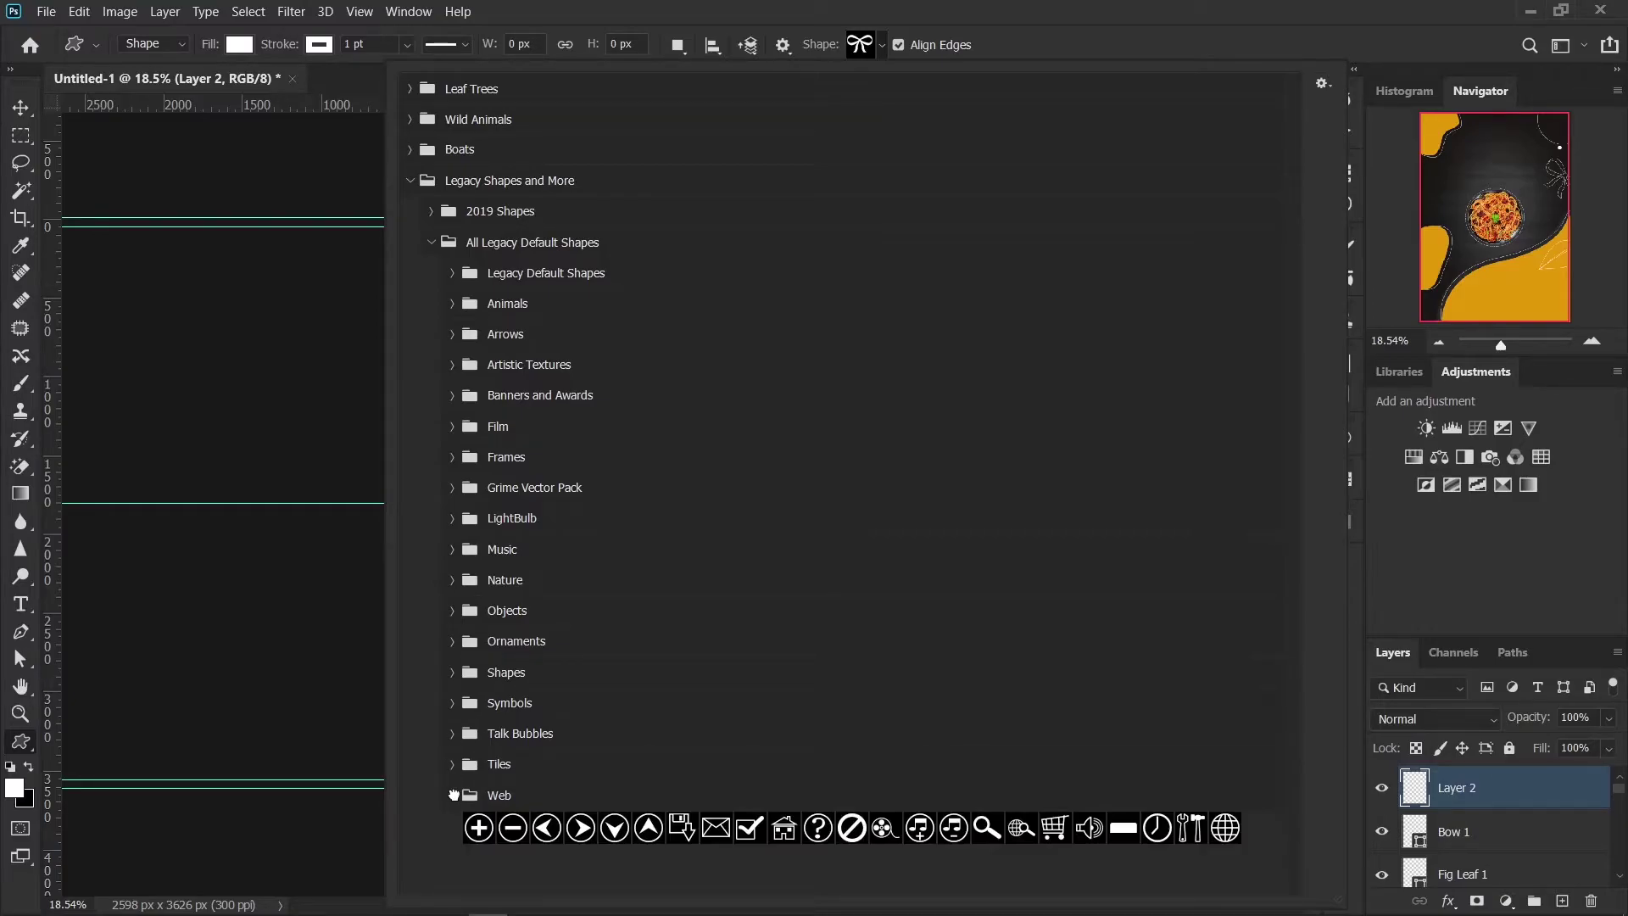
{"action": "left_click", "coordinate": [453, 794]}
{"action": "left_click", "coordinate": [451, 765]}
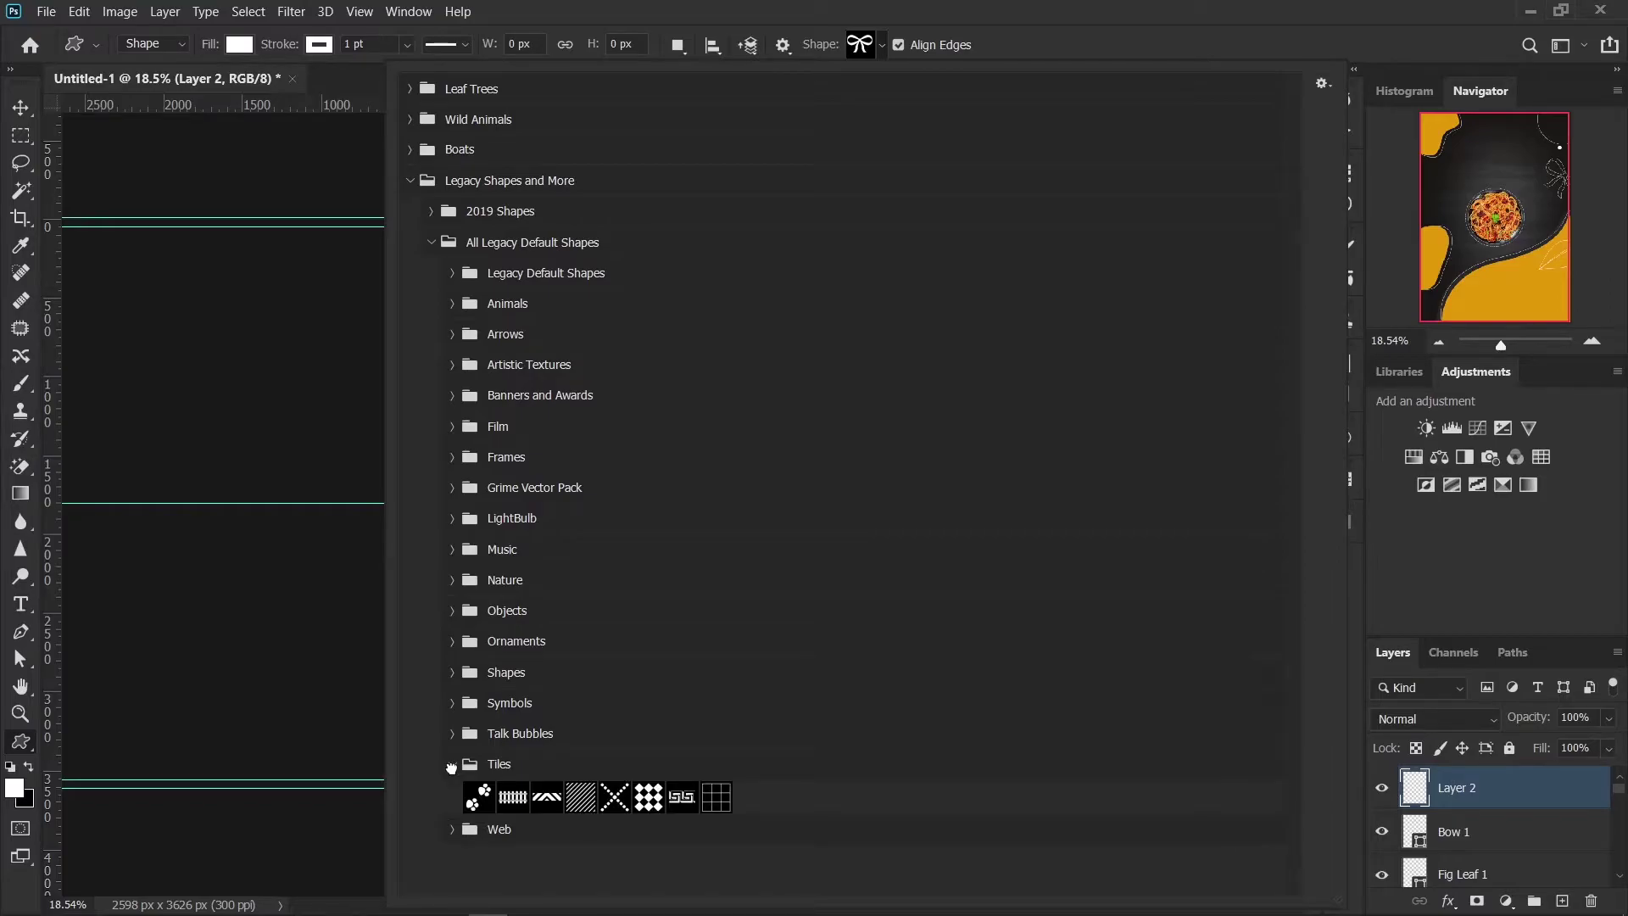
{"action": "left_click", "coordinate": [452, 764]}
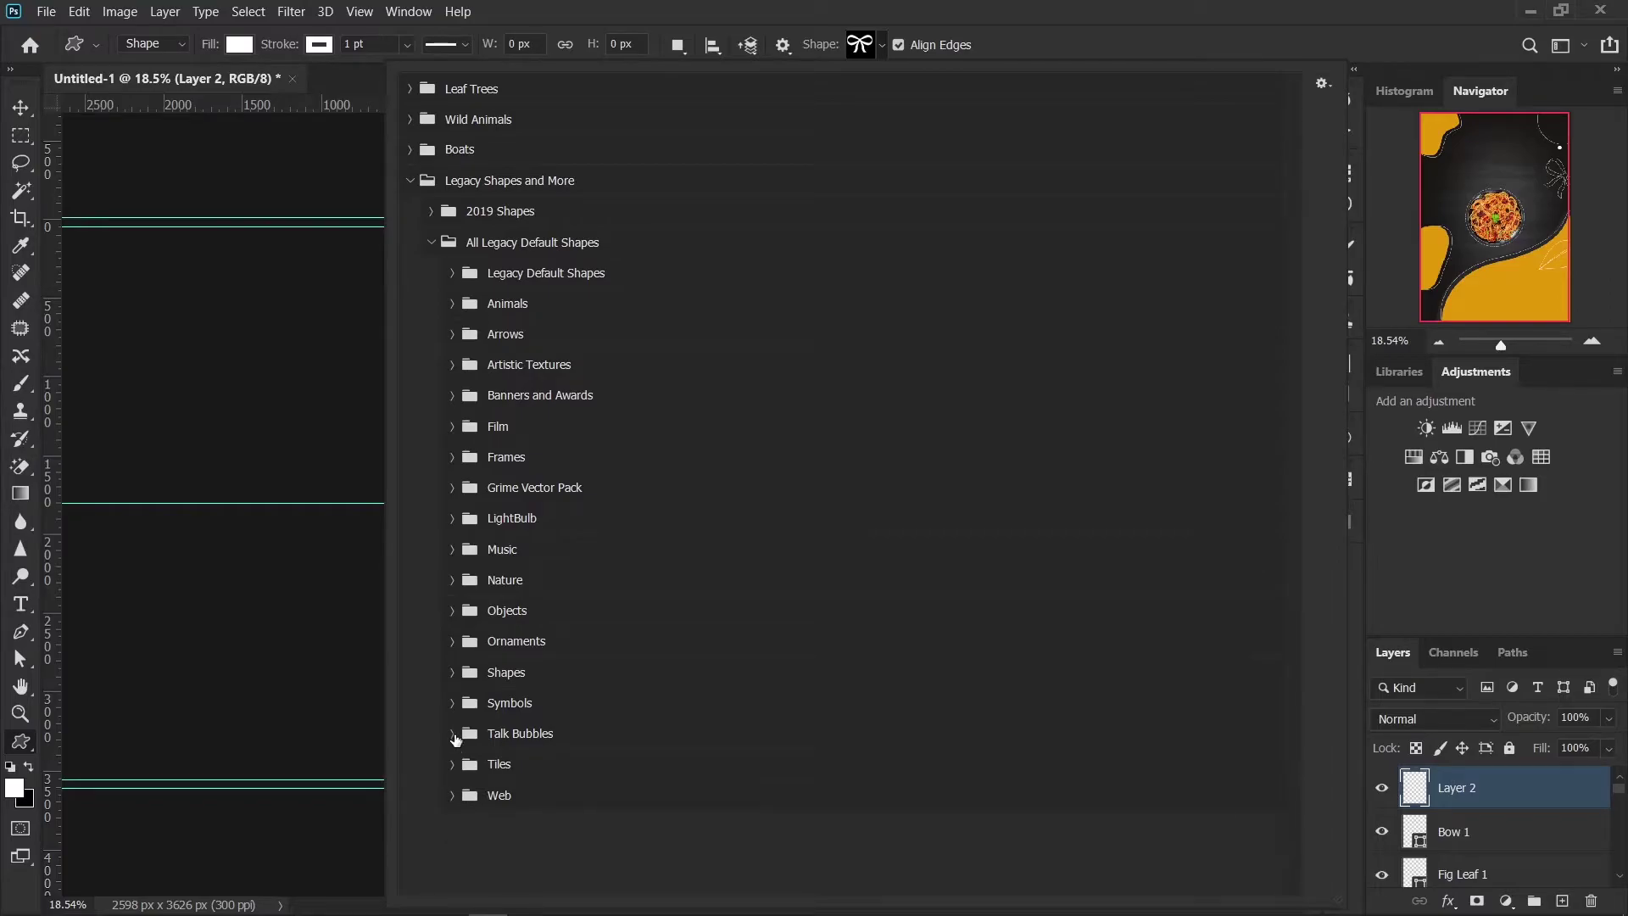
{"action": "left_click", "coordinate": [451, 579]}
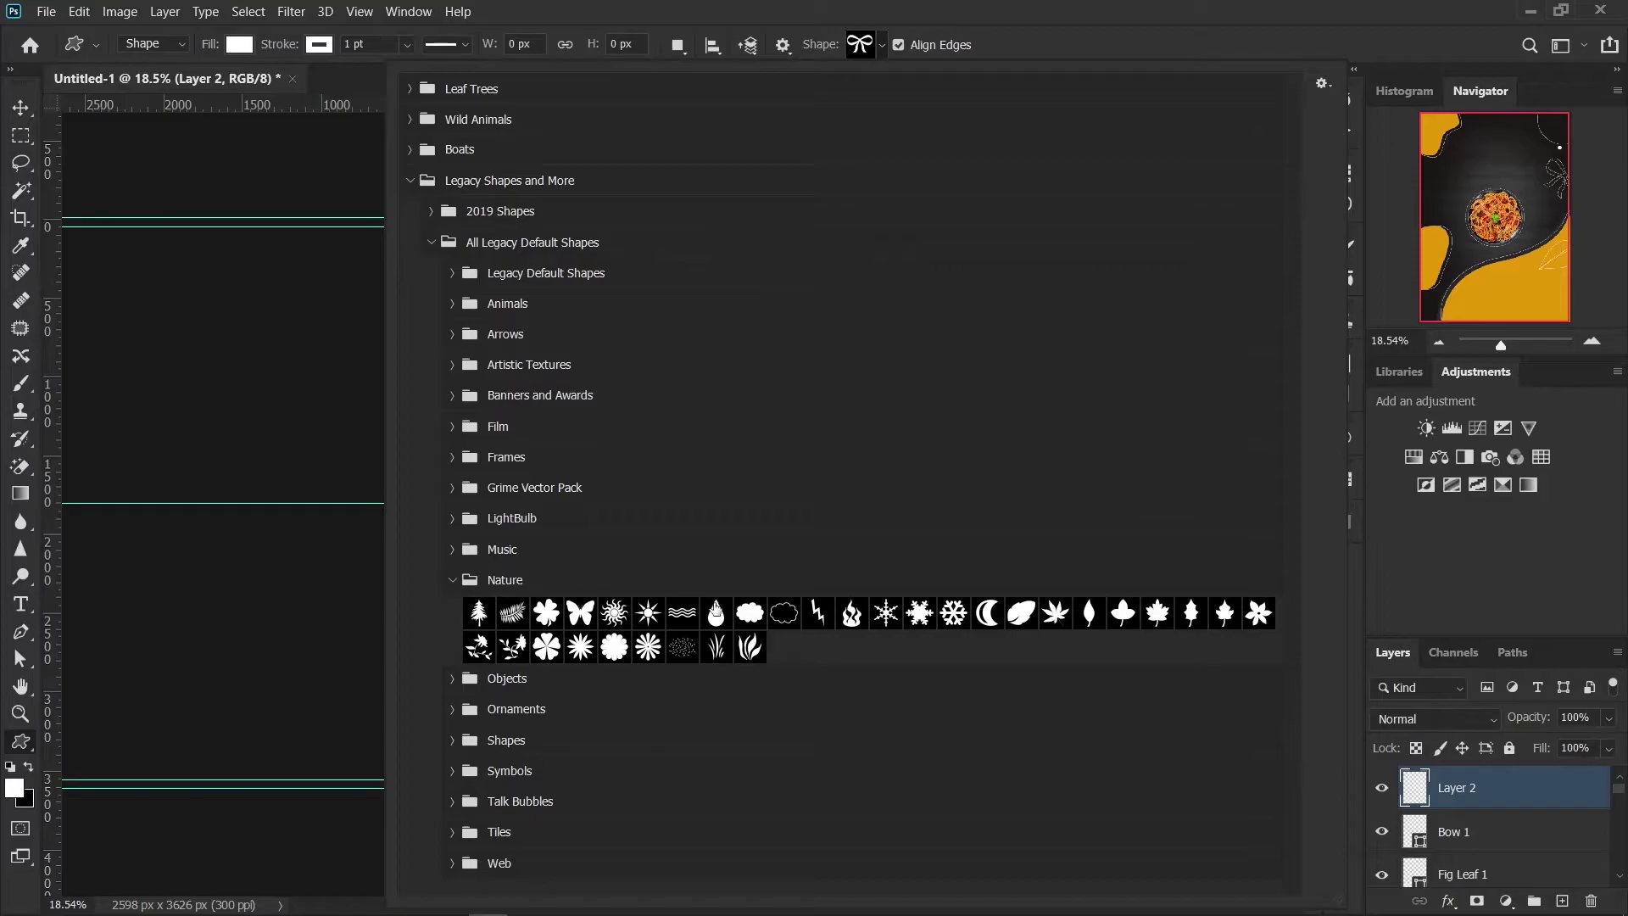
{"action": "left_click", "coordinate": [676, 617]}
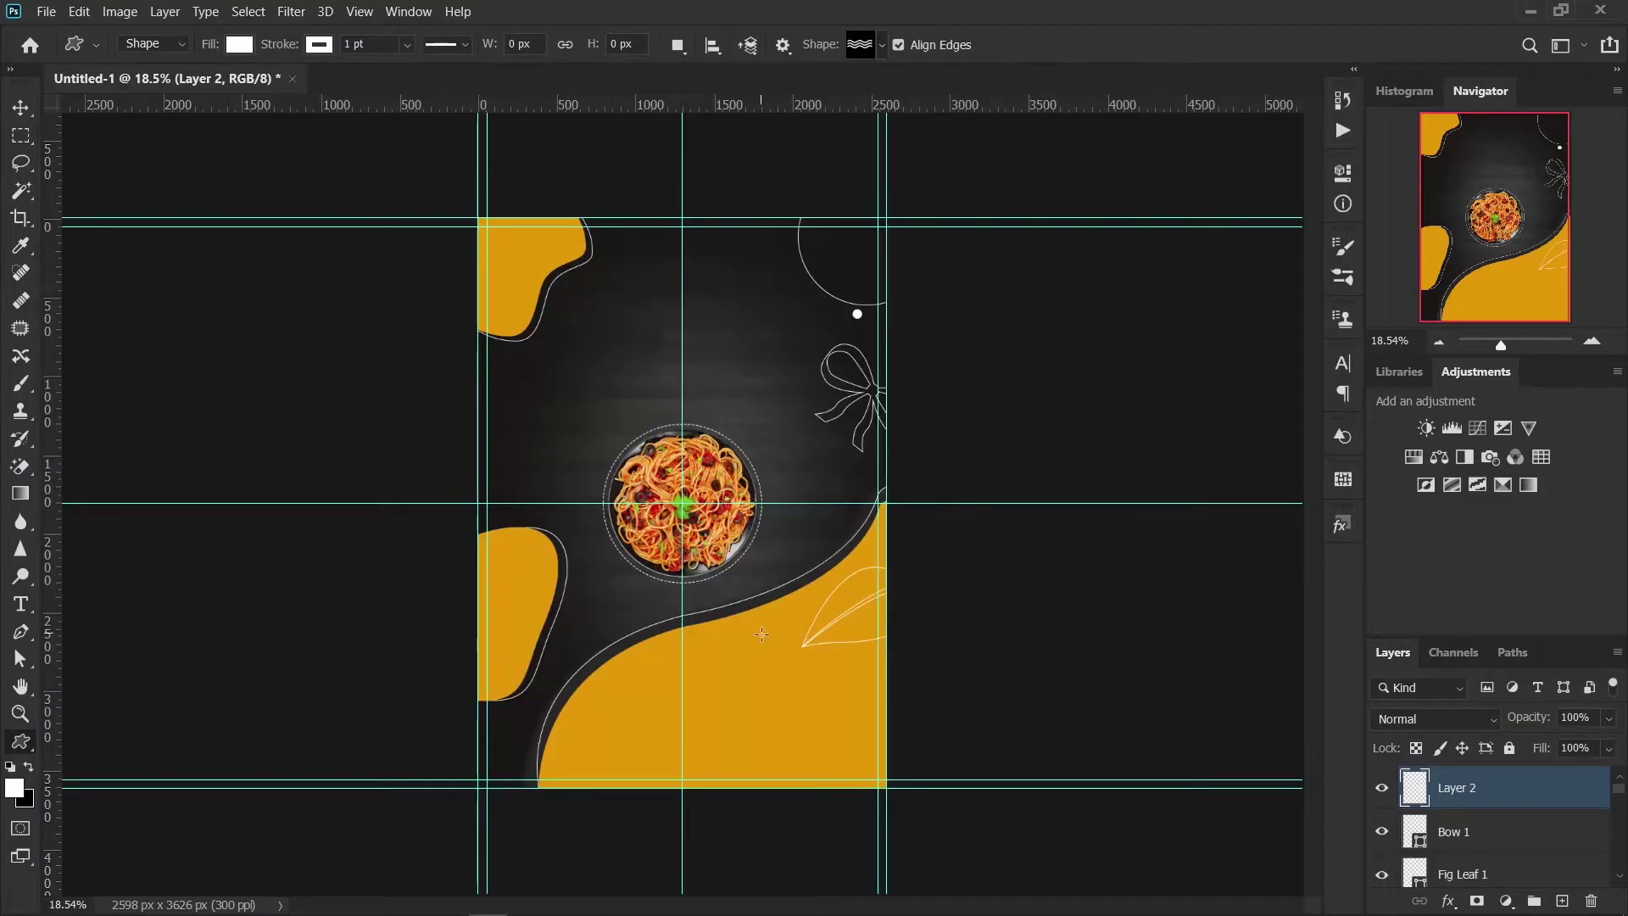
Step: Draw the waves shape on the lower yellow area with no fill, outlines only
{"action": "mouse_move", "coordinate": [606, 648]}
{"action": "left_mouse_down"}
{"action": "mouse_move", "coordinate": [854, 786]}
{"action": "mouse_move", "coordinate": [745, 767]}
{"action": "left_mouse_up"}
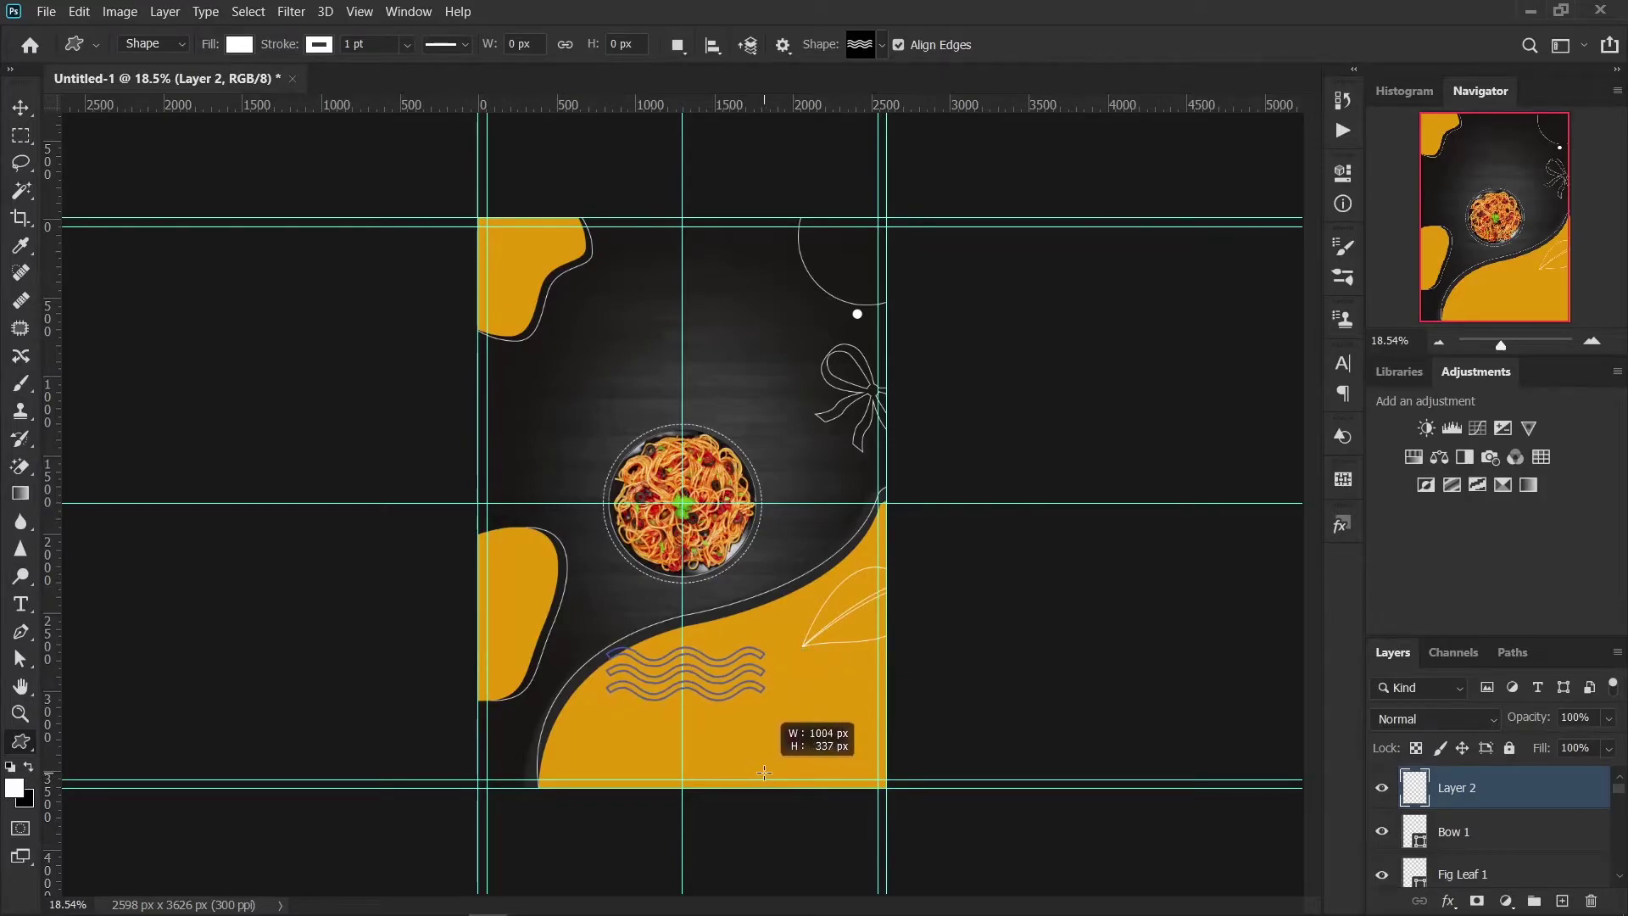
{"action": "left_click_drag", "start_coordinate": [746, 767], "coordinate": [763, 680]}
{"action": "left_click", "coordinate": [240, 44]}
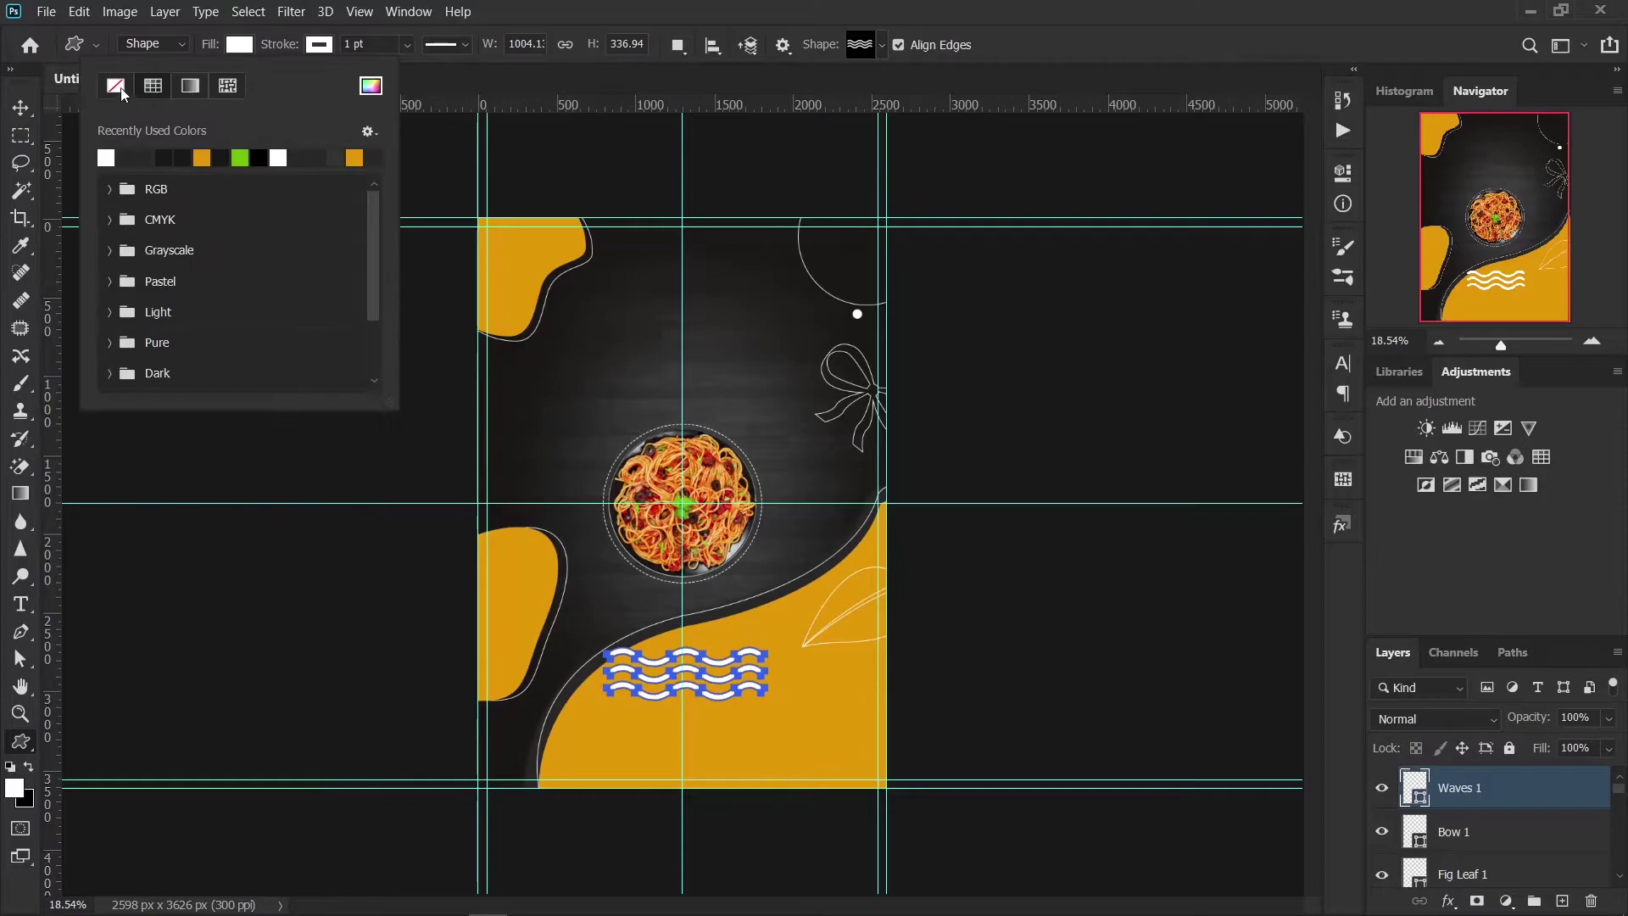
{"action": "left_click", "coordinate": [115, 85]}
{"action": "key", "text": "Return"}
Step: Tilt the waves about -37°, move them lower right and shrink them to about 70%
{"action": "key", "text": "v"}
{"action": "scroll", "coordinate": [291, 658], "scroll_direction": "up", "scroll_amount": 2}
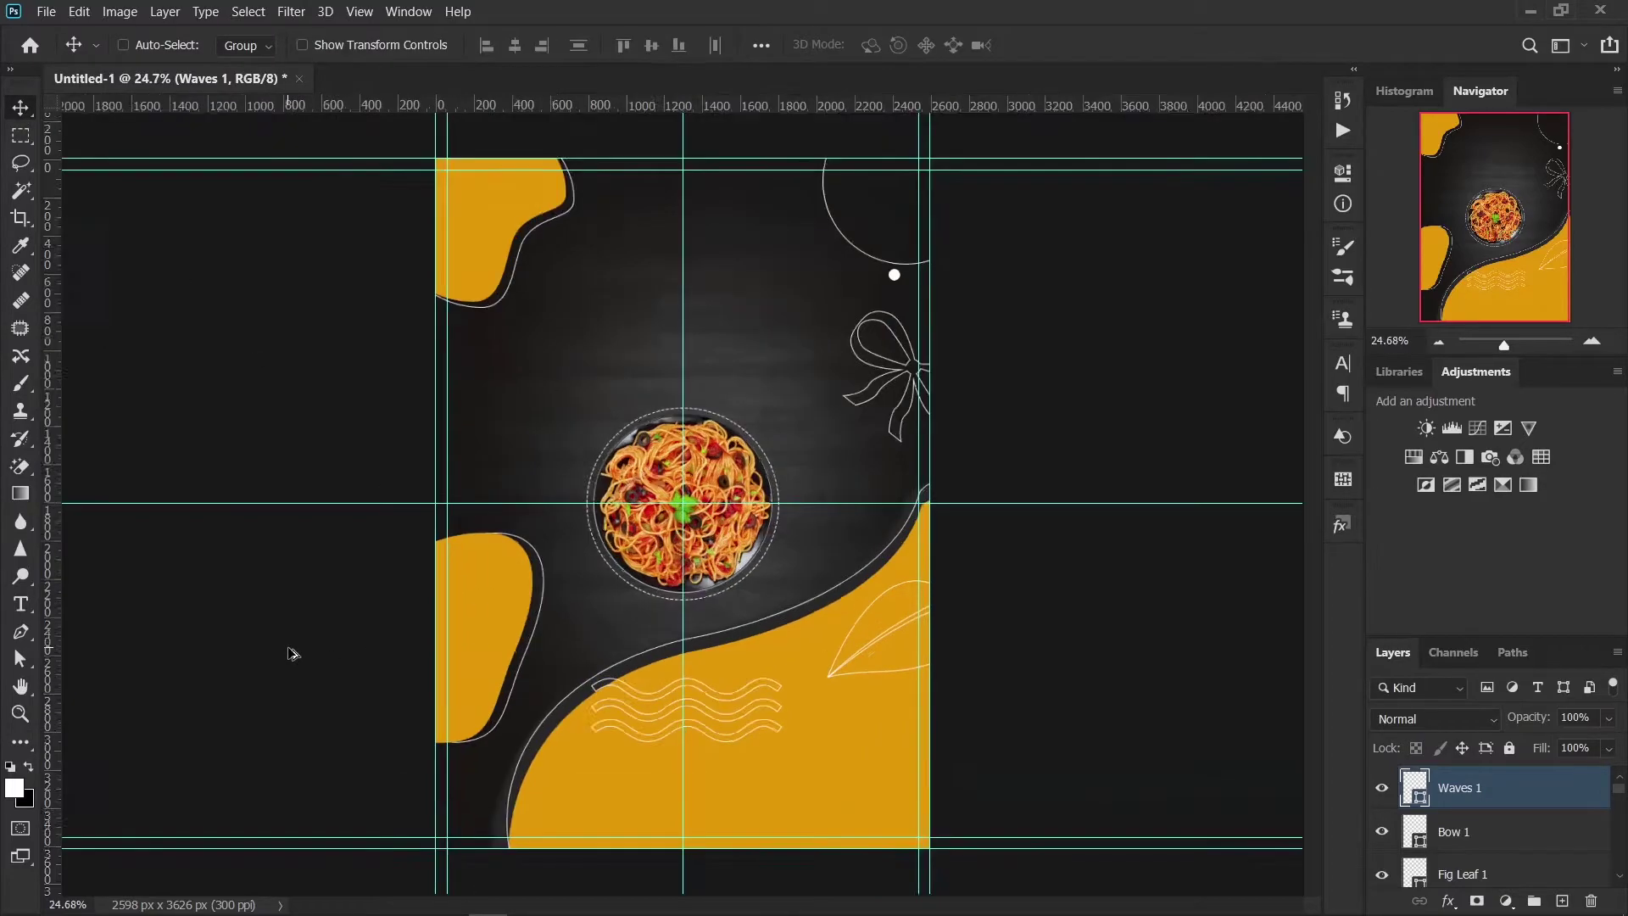
{"action": "scroll", "coordinate": [314, 666], "scroll_direction": "up", "scroll_amount": 2}
{"action": "scroll", "coordinate": [318, 668], "scroll_direction": "down", "scroll_amount": 3}
{"action": "scroll", "coordinate": [435, 654], "scroll_direction": "up", "scroll_amount": 1}
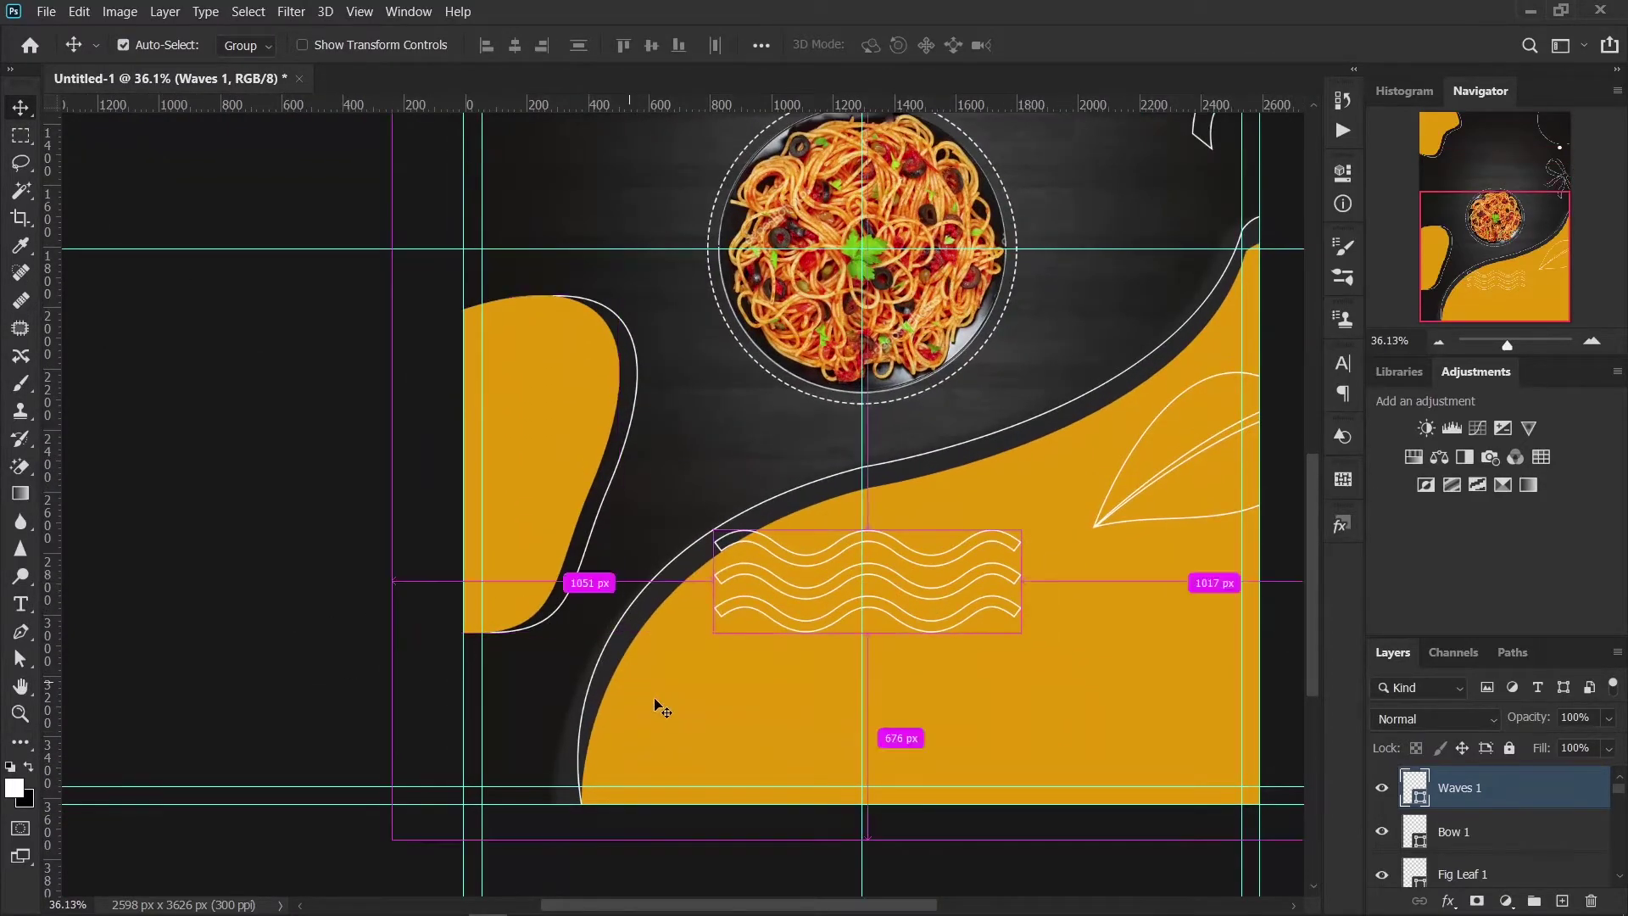
{"action": "key", "text": "ctrl+t"}
{"action": "left_click_drag", "start_coordinate": [826, 744], "coordinate": [943, 661]}
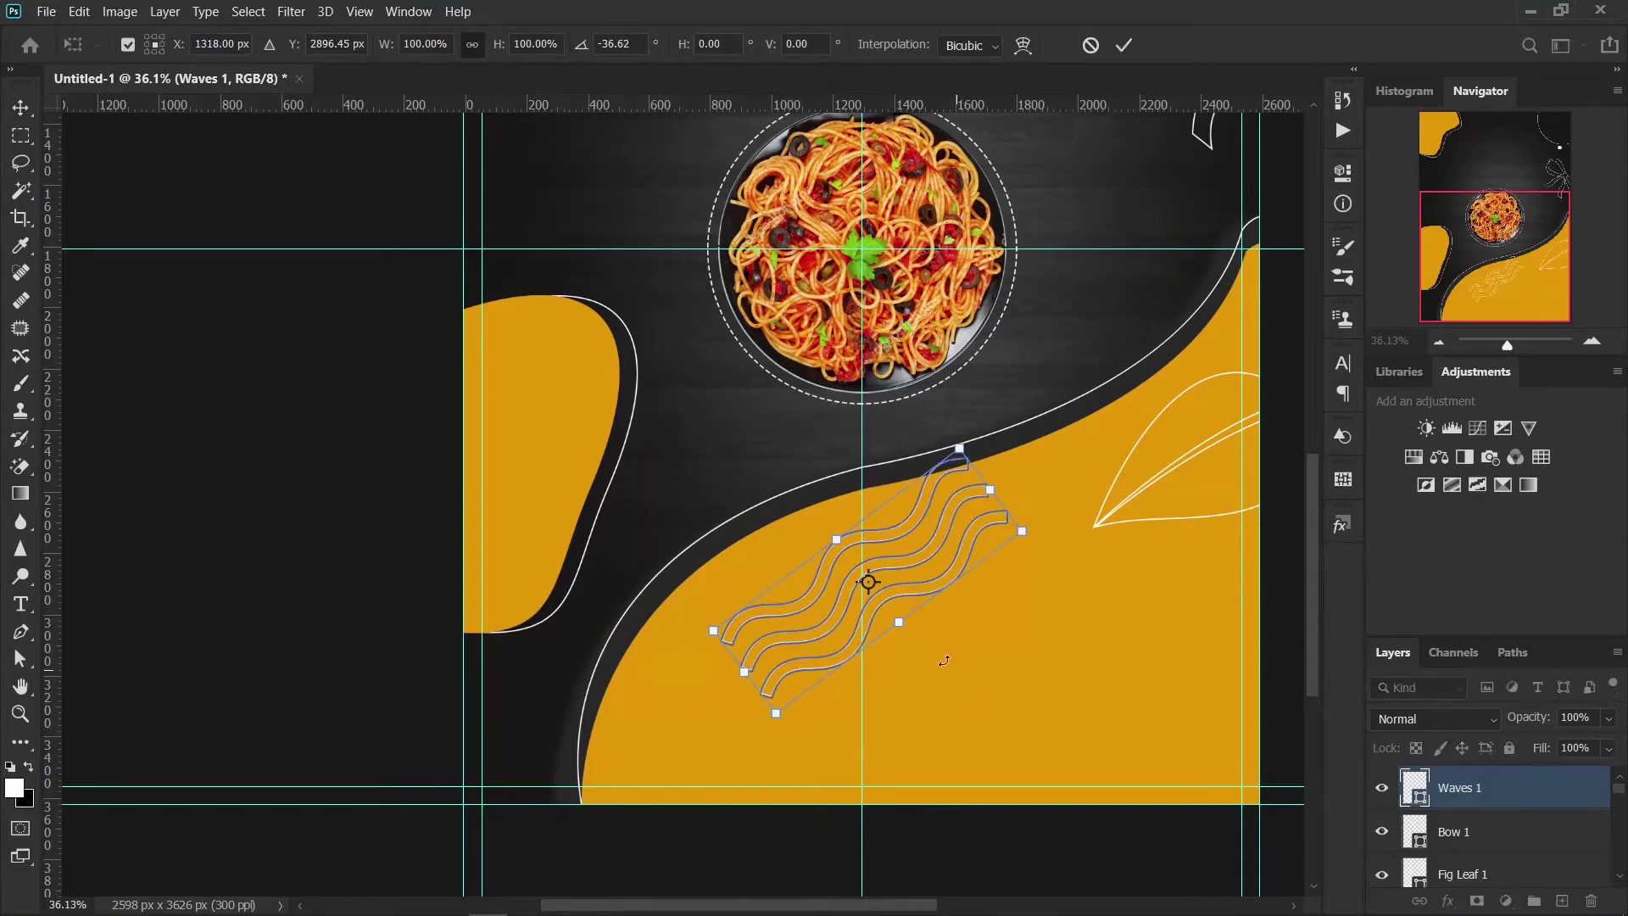
{"action": "left_click_drag", "start_coordinate": [920, 596], "coordinate": [1026, 672]}
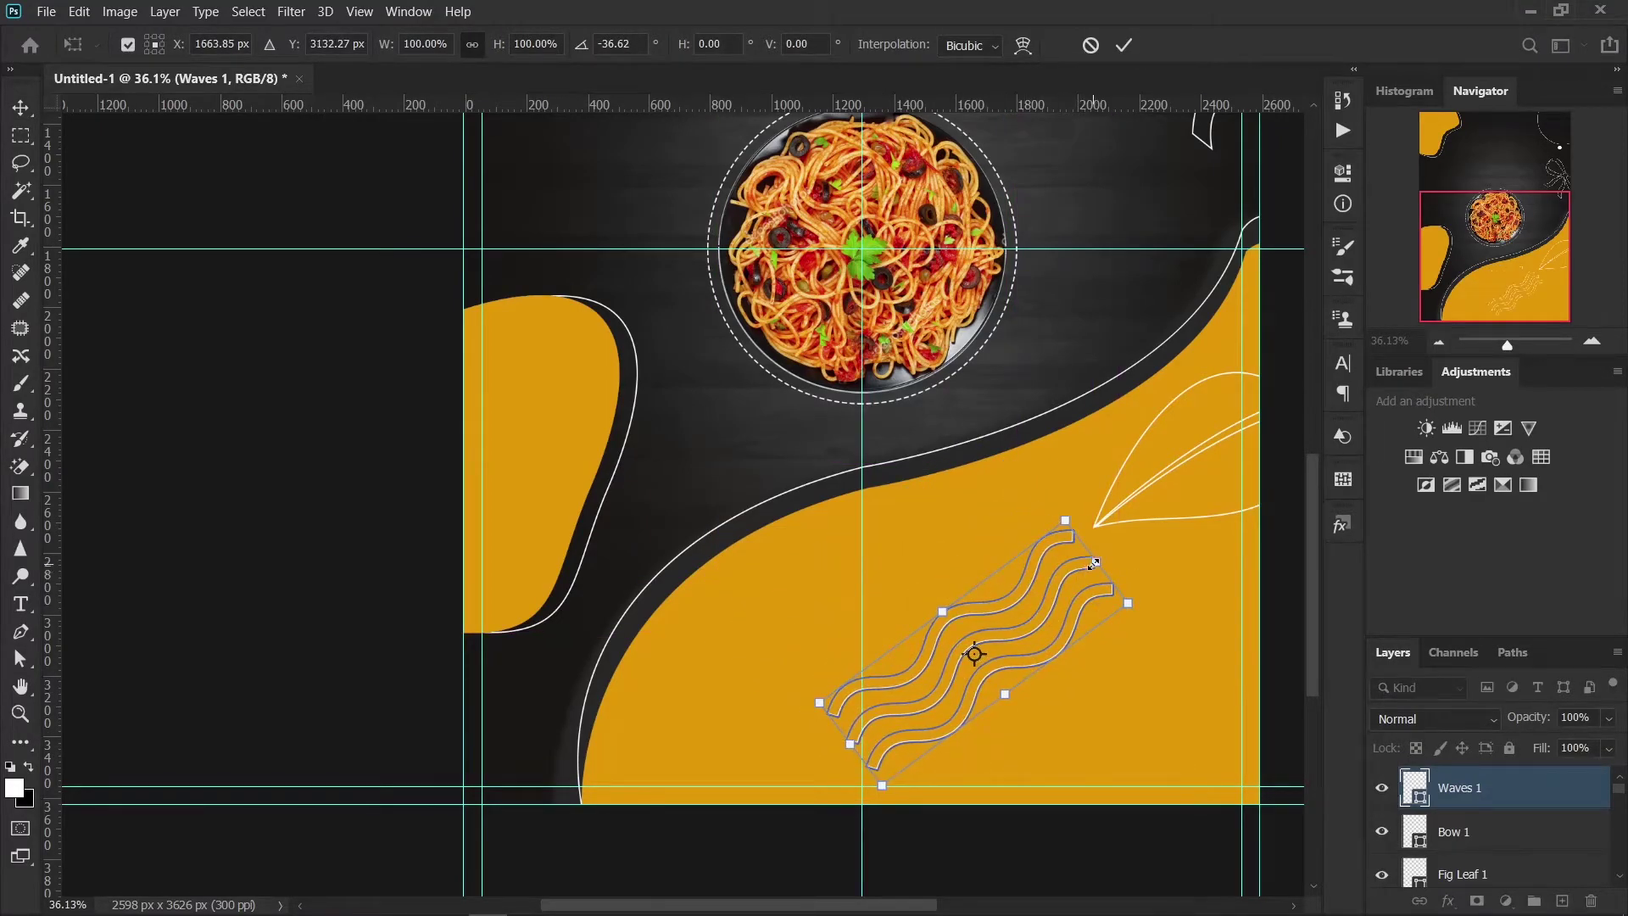
{"action": "mouse_move", "coordinate": [1095, 566]}
{"action": "left_mouse_down"}
{"action": "mouse_move", "coordinate": [1015, 615]}
{"action": "mouse_move", "coordinate": [1059, 617]}
{"action": "left_mouse_up"}
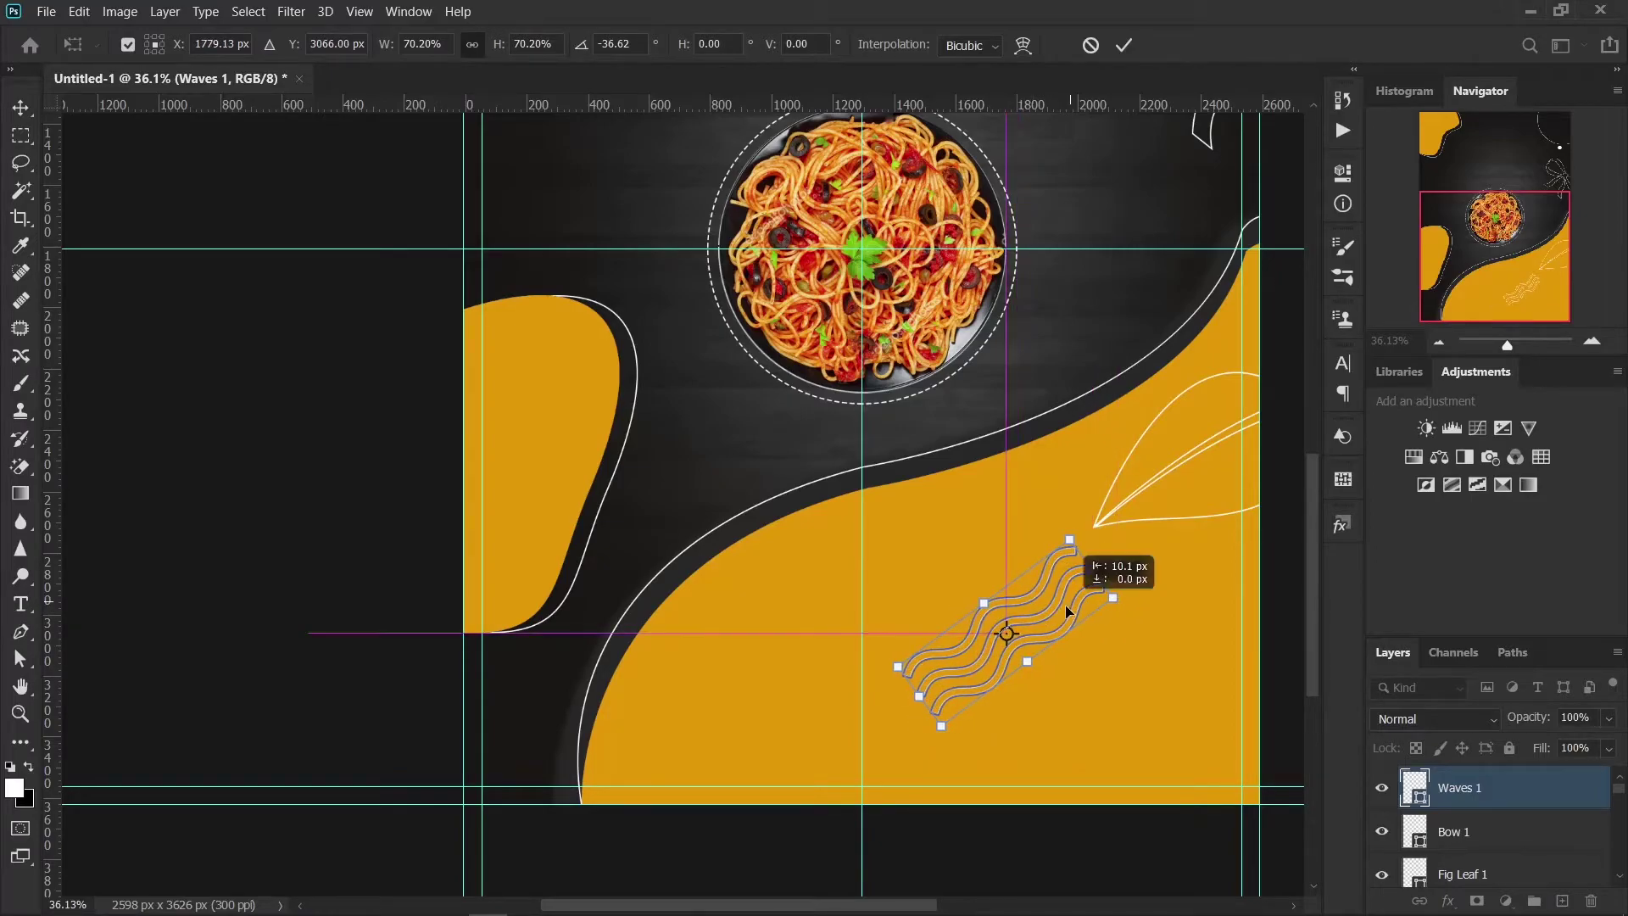
Step: Commit the waves transform, then move the Fig Leaf 1 outline up slightly
{"action": "left_click", "coordinate": [1125, 45]}
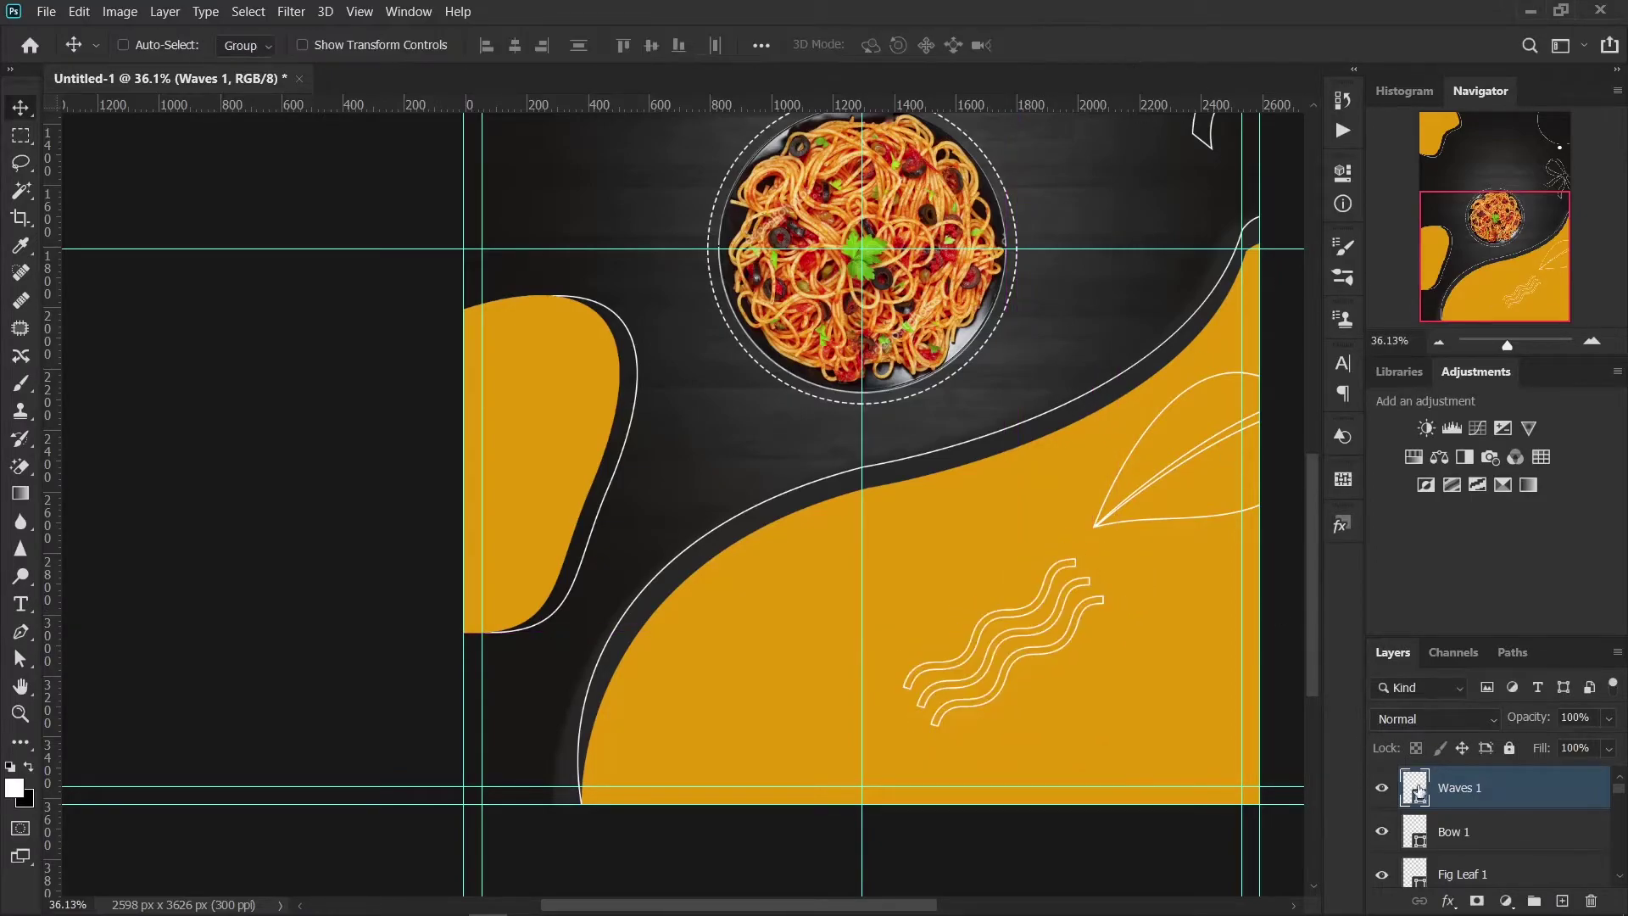
{"action": "scroll", "coordinate": [1424, 863], "scroll_direction": "down", "scroll_amount": 1}
{"action": "left_click", "coordinate": [1382, 838]}
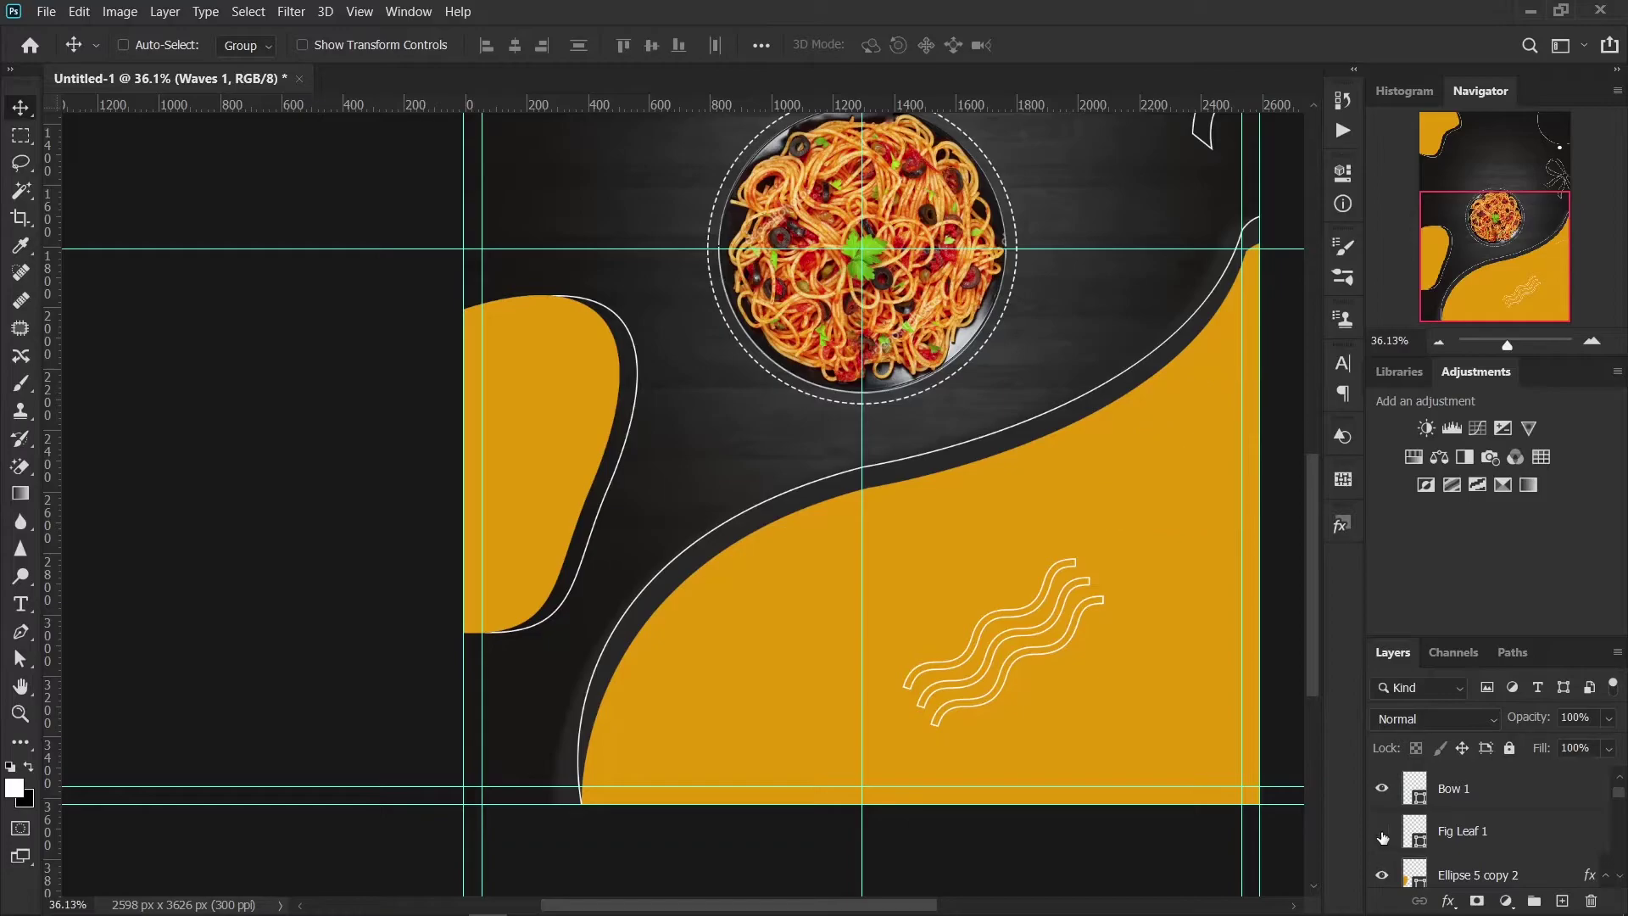
{"action": "left_click", "coordinate": [1463, 833]}
{"action": "key", "text": "ctrl+t"}
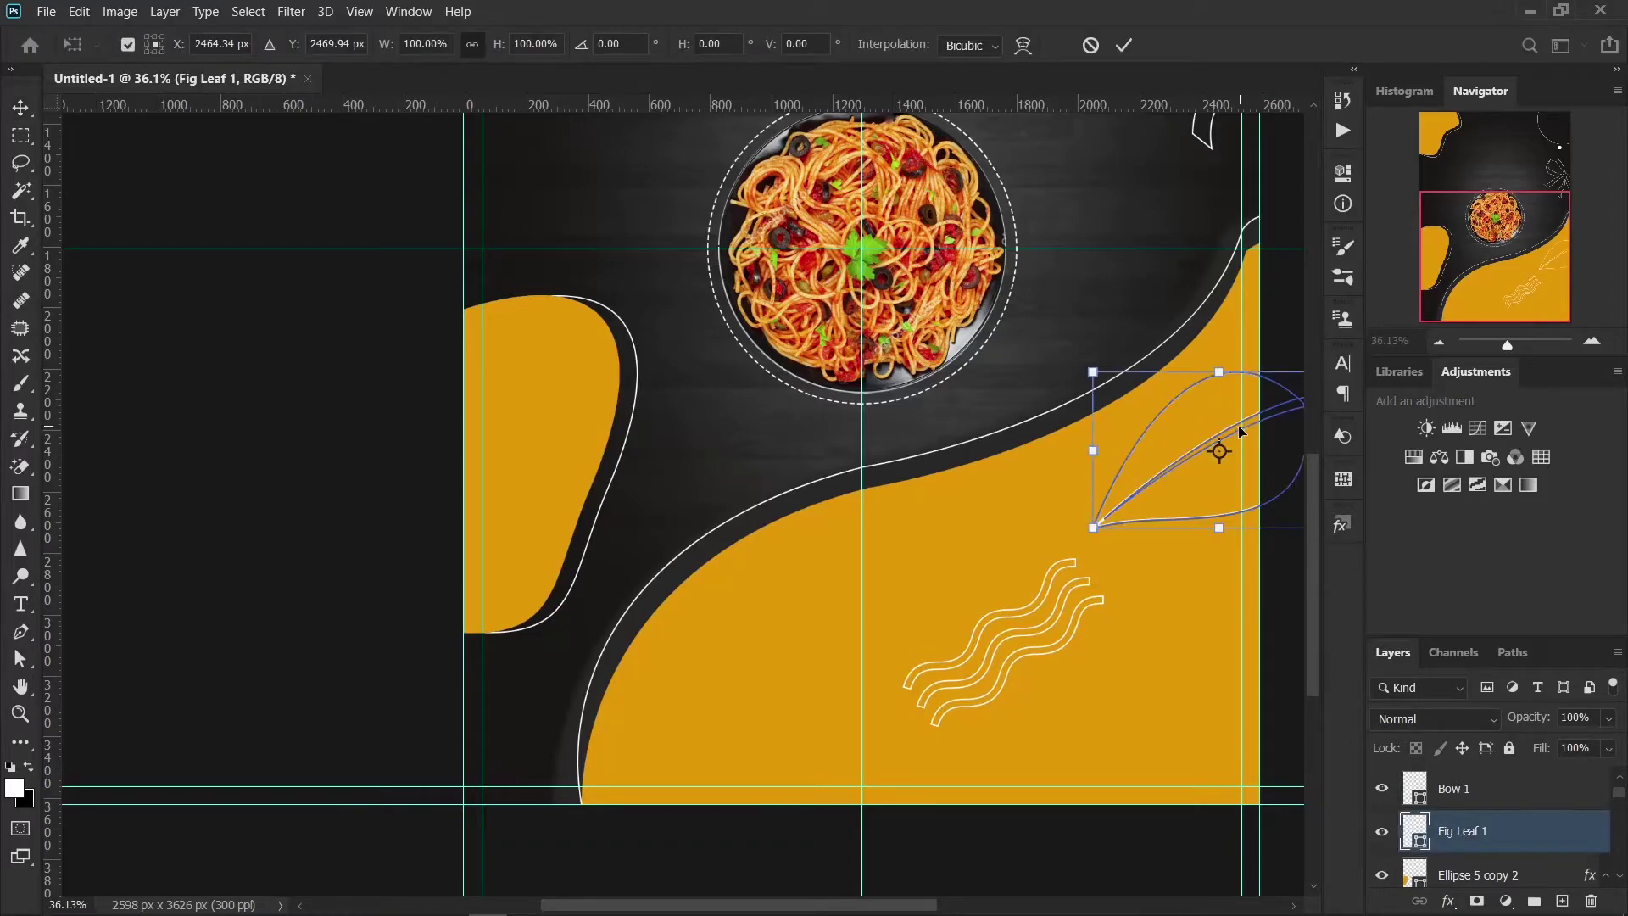
{"action": "left_click_drag", "start_coordinate": [1229, 426], "coordinate": [1228, 407]}
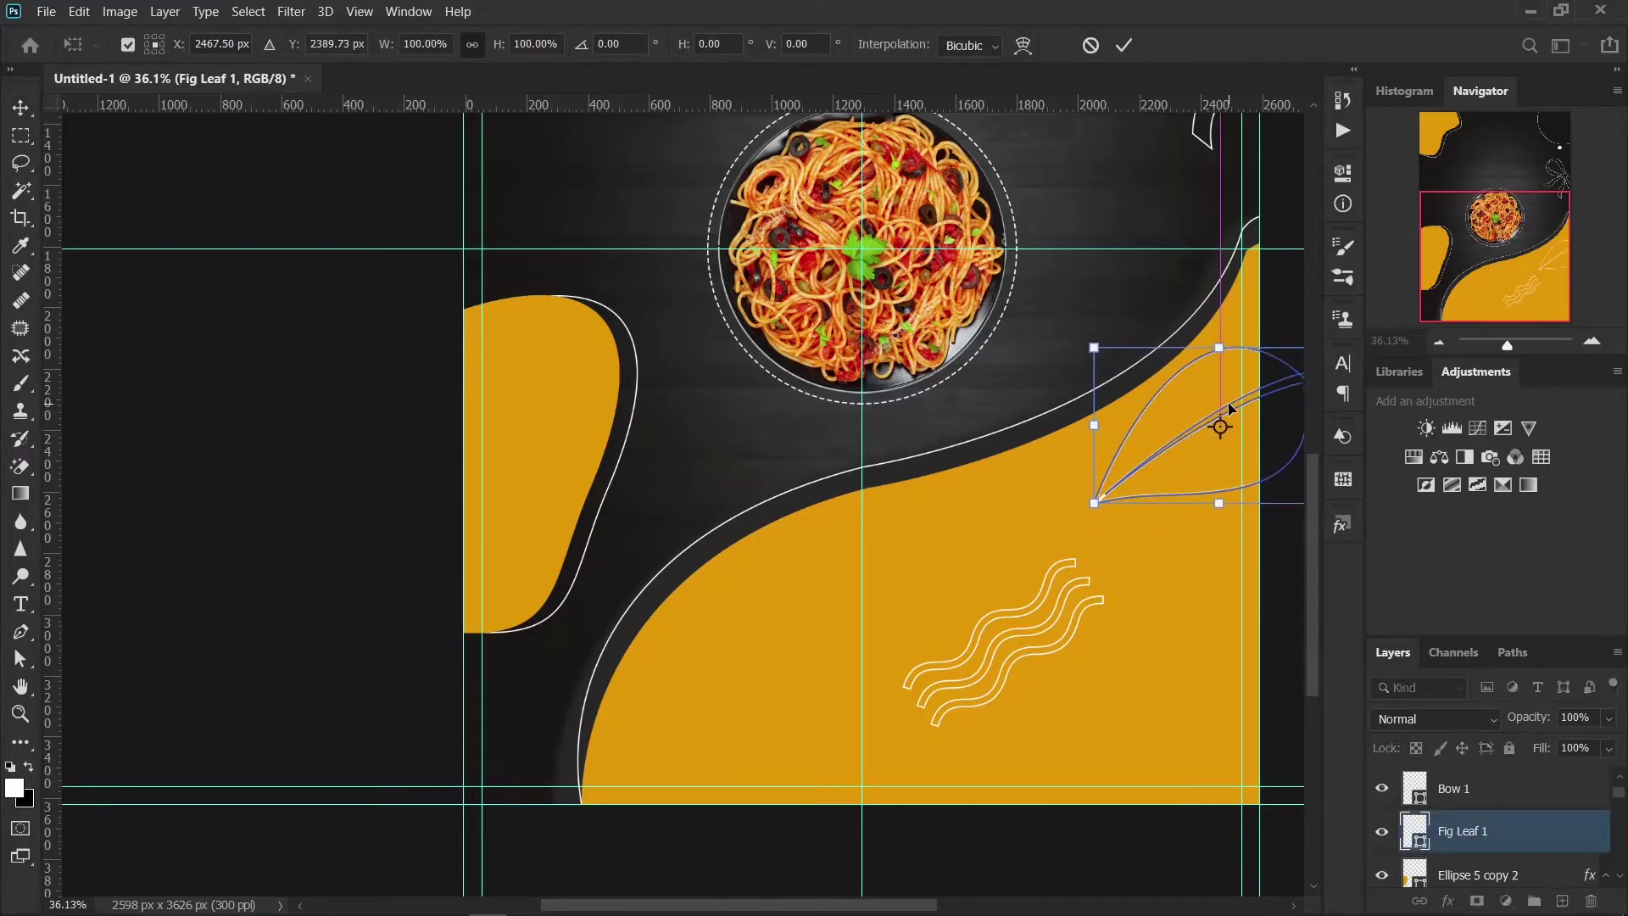
{"action": "left_click", "coordinate": [1123, 45]}
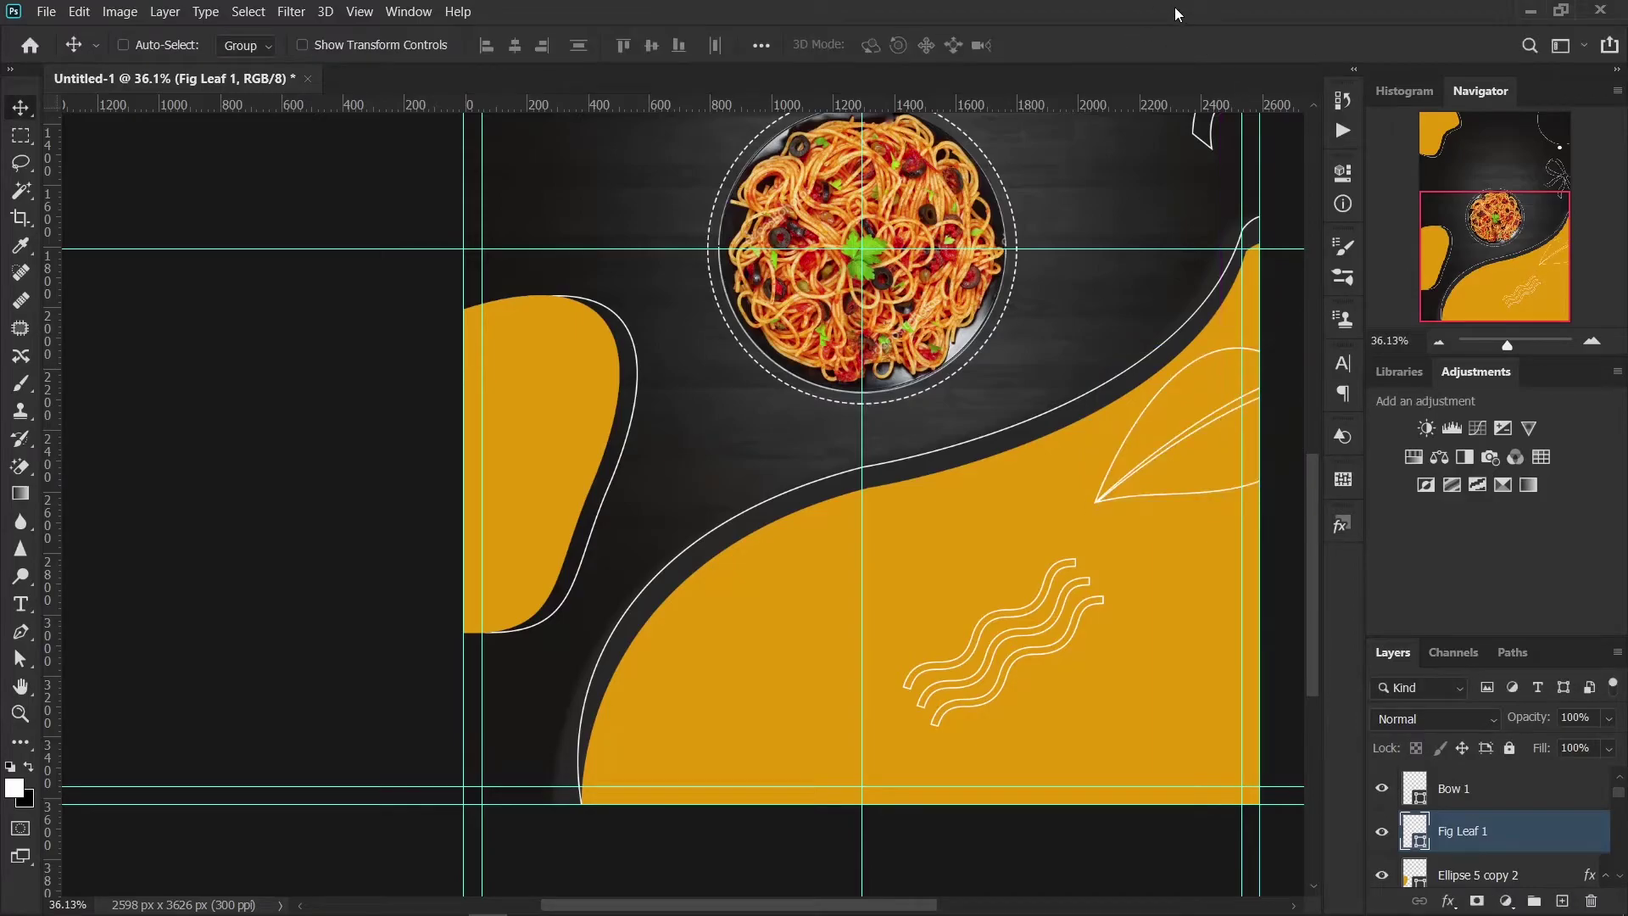
Step: Enlarge Waves 1 to about 102% and nudge it right and up
{"action": "scroll", "coordinate": [1128, 680], "scroll_direction": "up", "scroll_amount": 2}
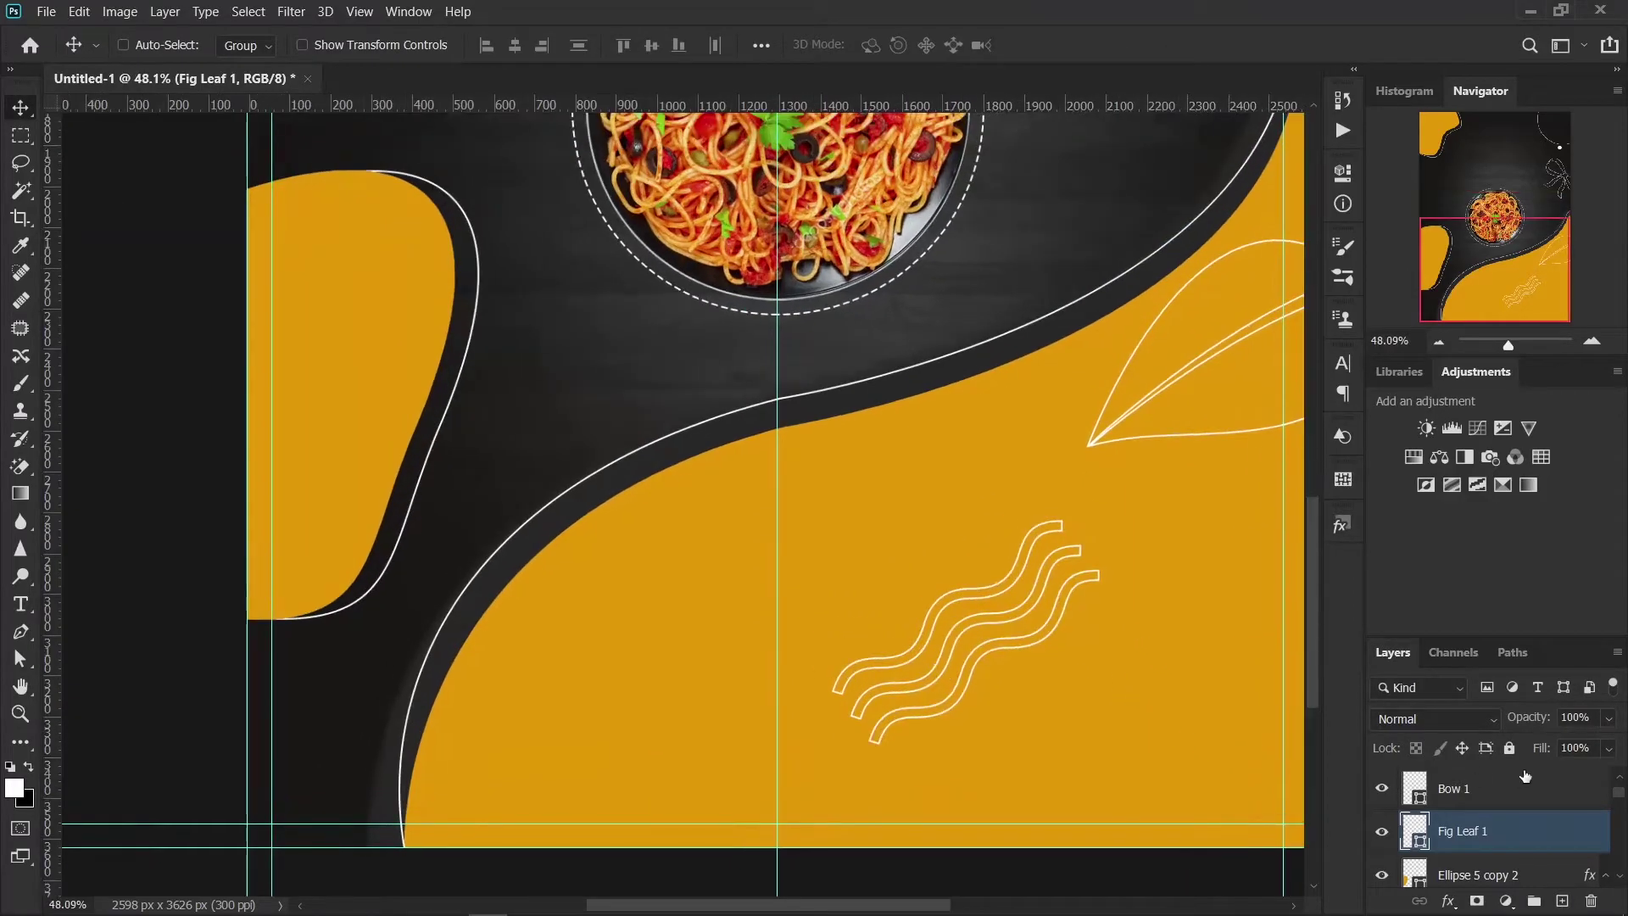
{"action": "scroll", "coordinate": [1476, 824], "scroll_direction": "up", "scroll_amount": 1}
{"action": "left_click", "coordinate": [1486, 807]}
{"action": "key", "text": "ctrl+t"}
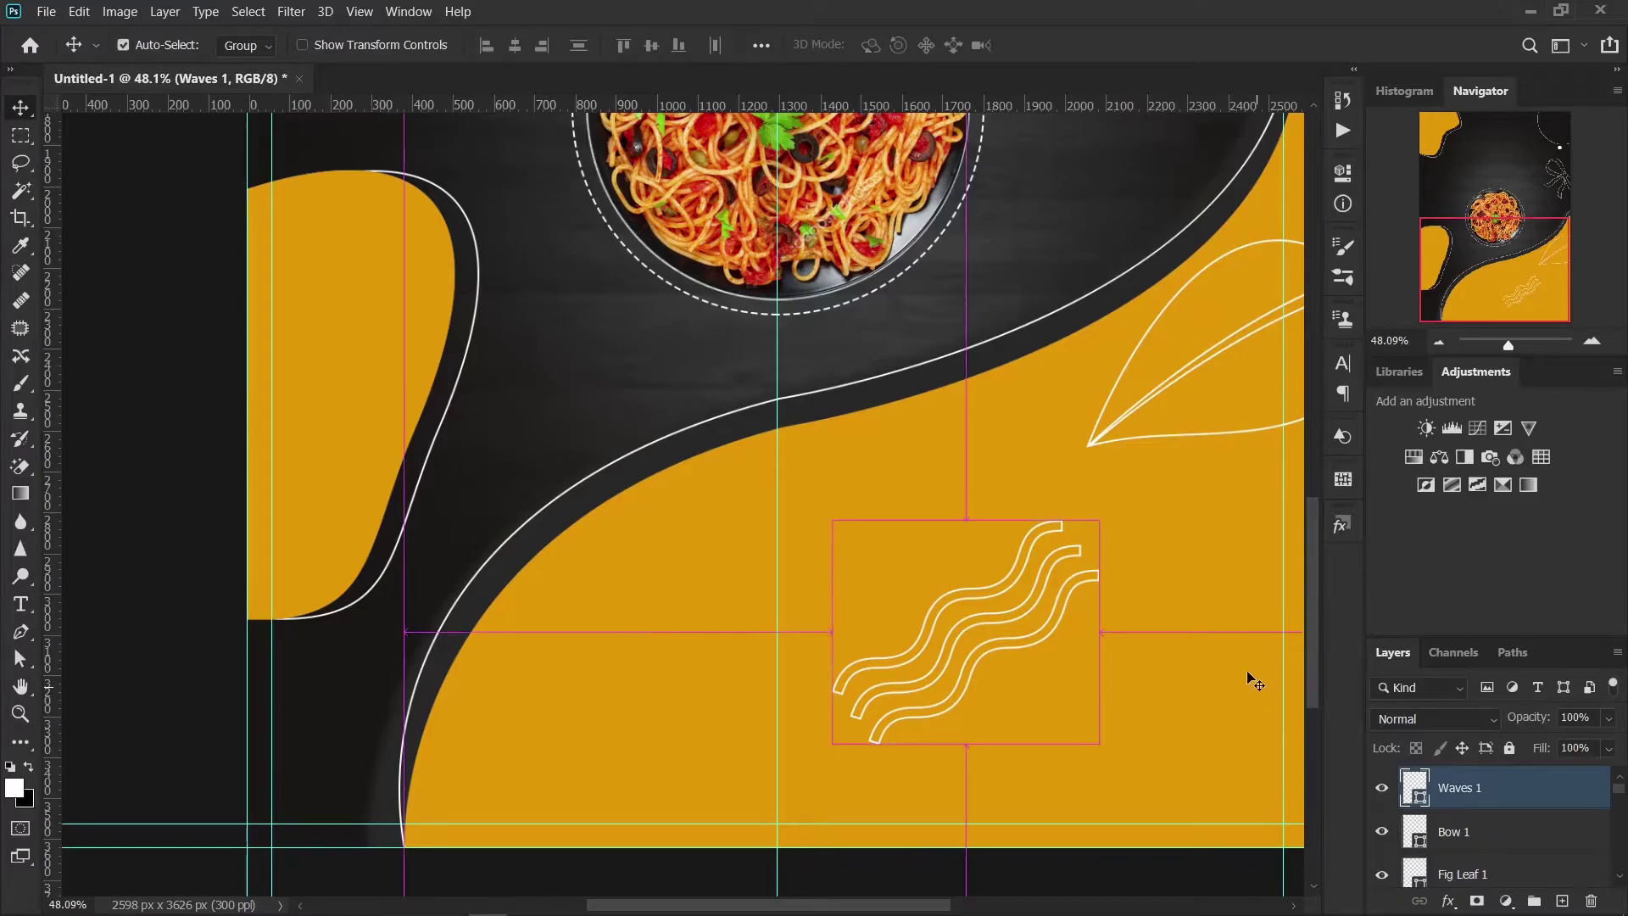
{"action": "left_click_drag", "start_coordinate": [1105, 519], "coordinate": [1119, 503]}
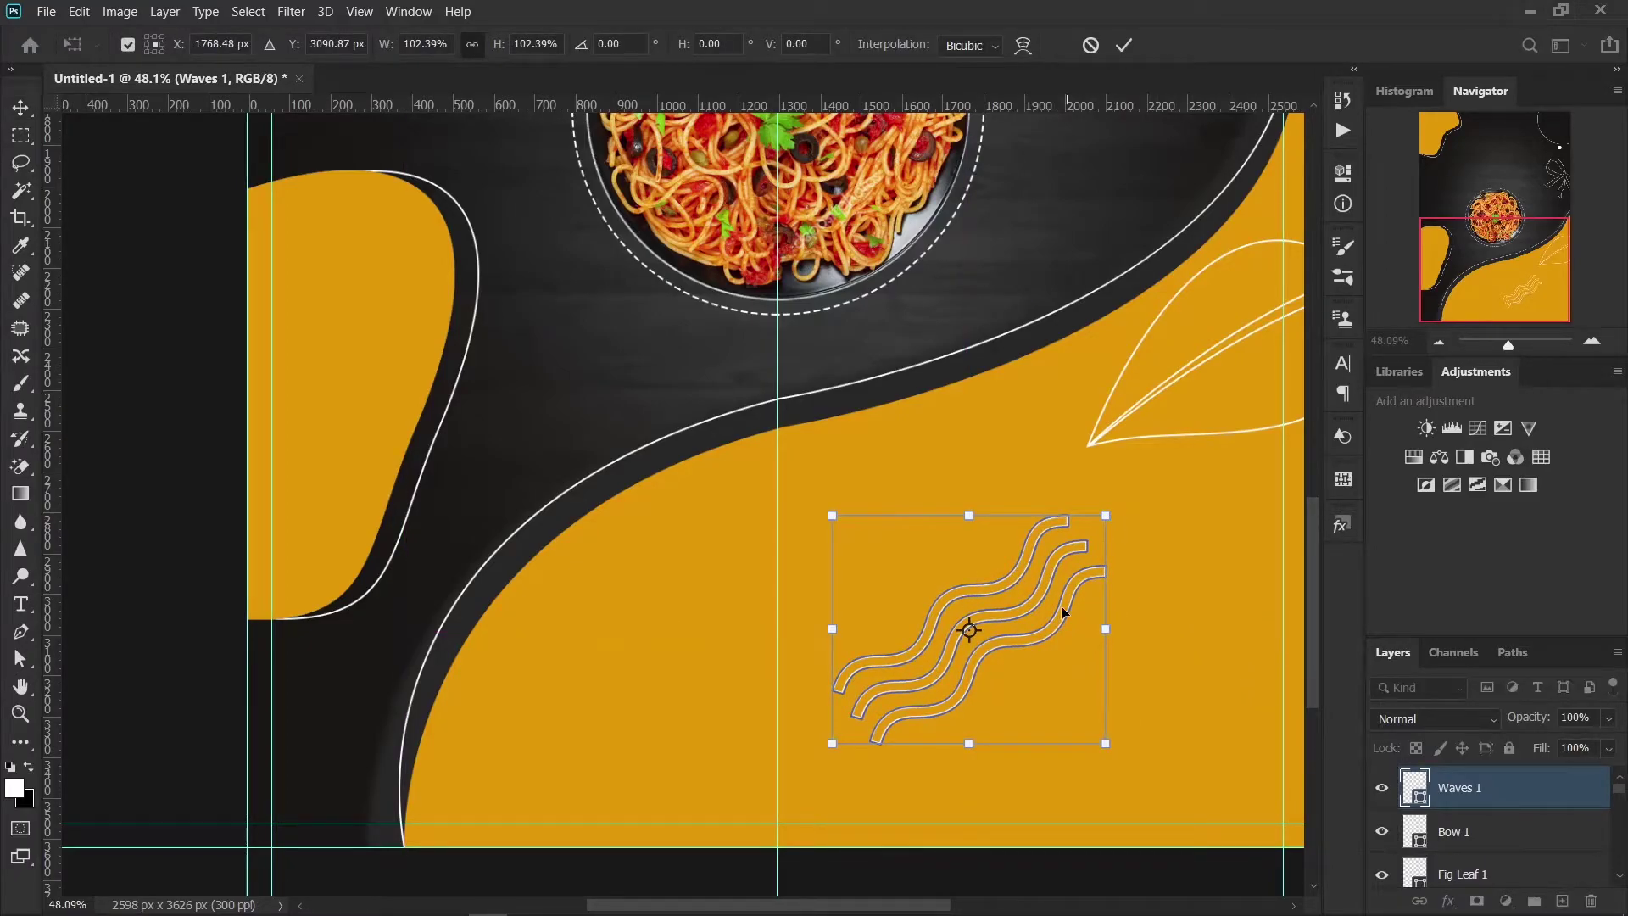
{"action": "left_click_drag", "start_coordinate": [1063, 607], "coordinate": [1078, 597]}
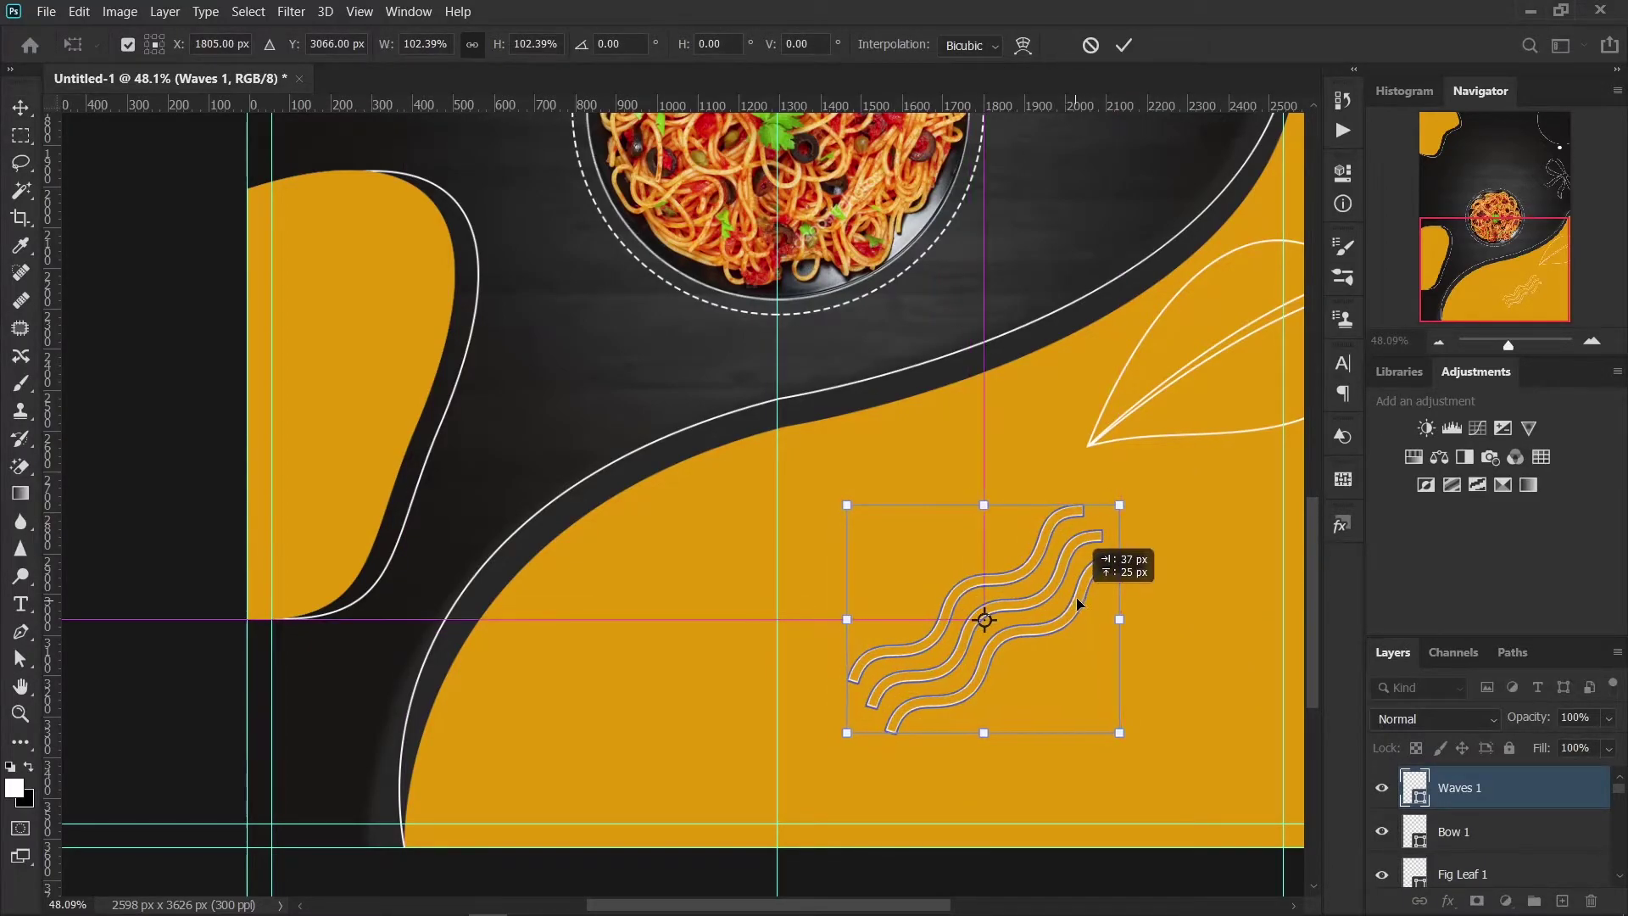
{"action": "left_click", "coordinate": [1124, 45]}
Step: Duplicate the waves layer and offset the original Waves 1 down and right
{"action": "key", "text": "ctrl+j"}
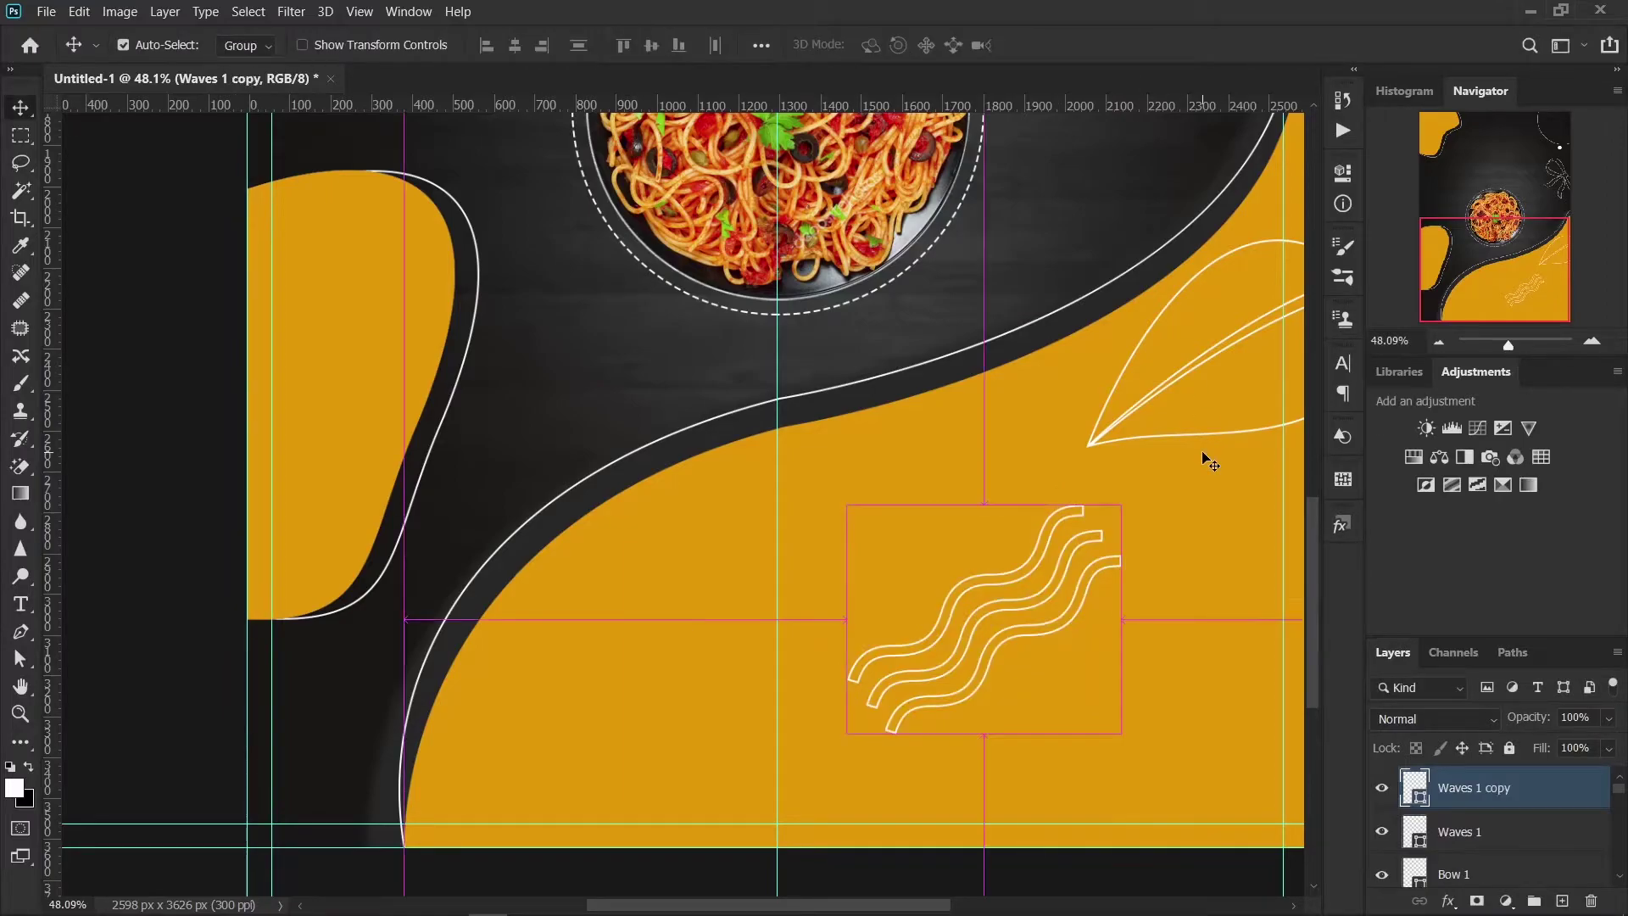
{"action": "left_click", "coordinate": [1531, 839]}
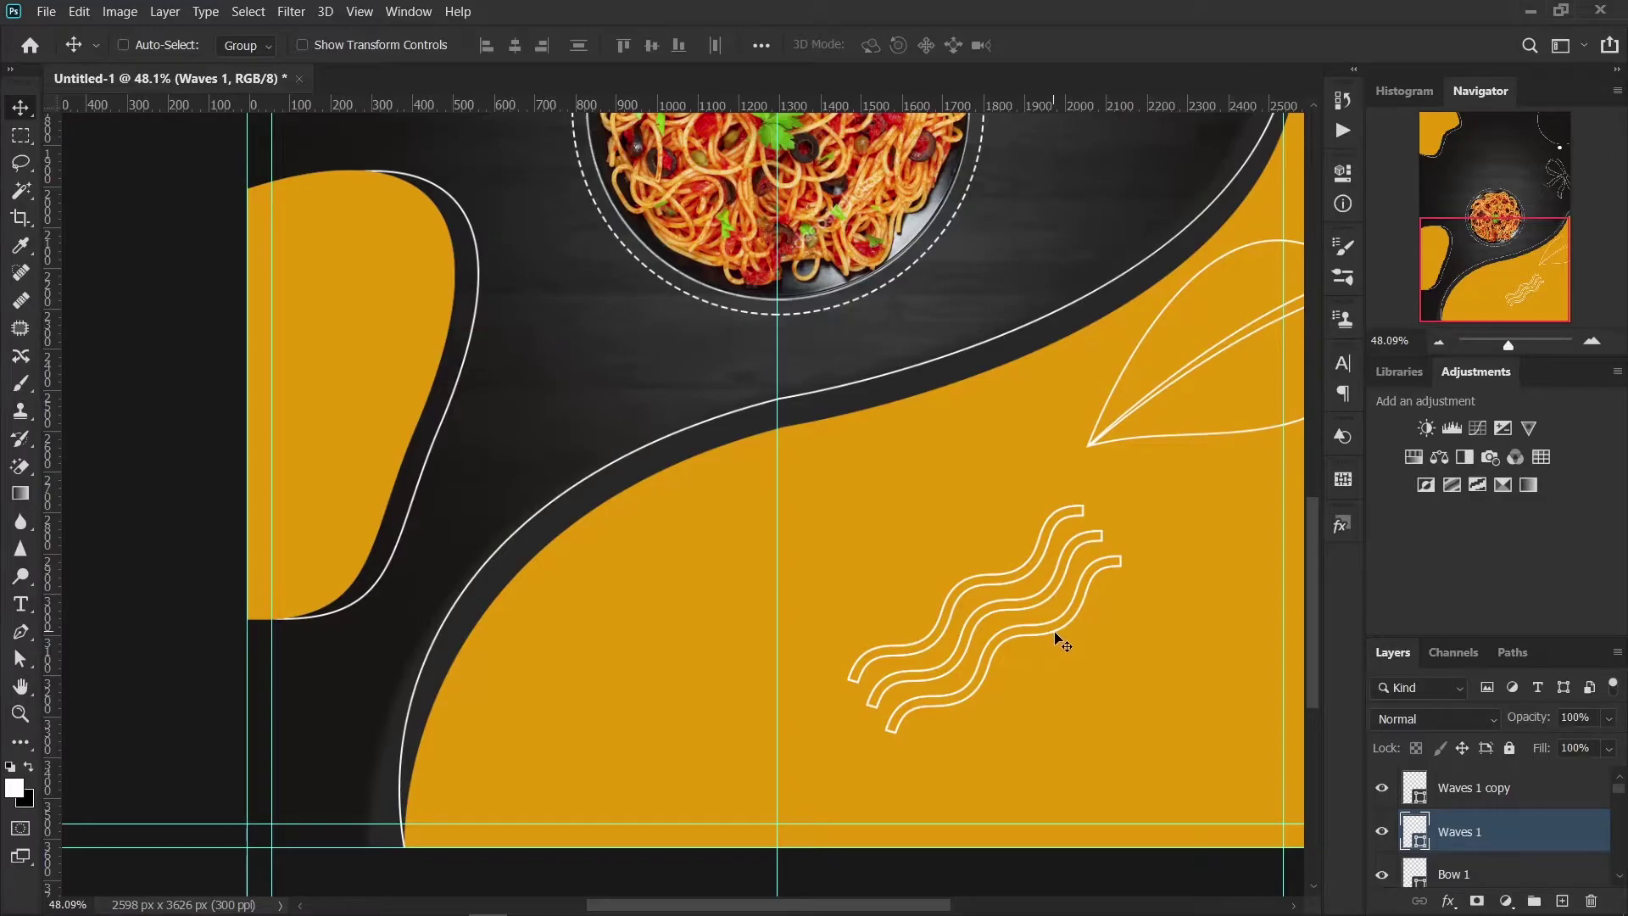
{"action": "left_click_drag", "start_coordinate": [1058, 641], "coordinate": [1065, 643]}
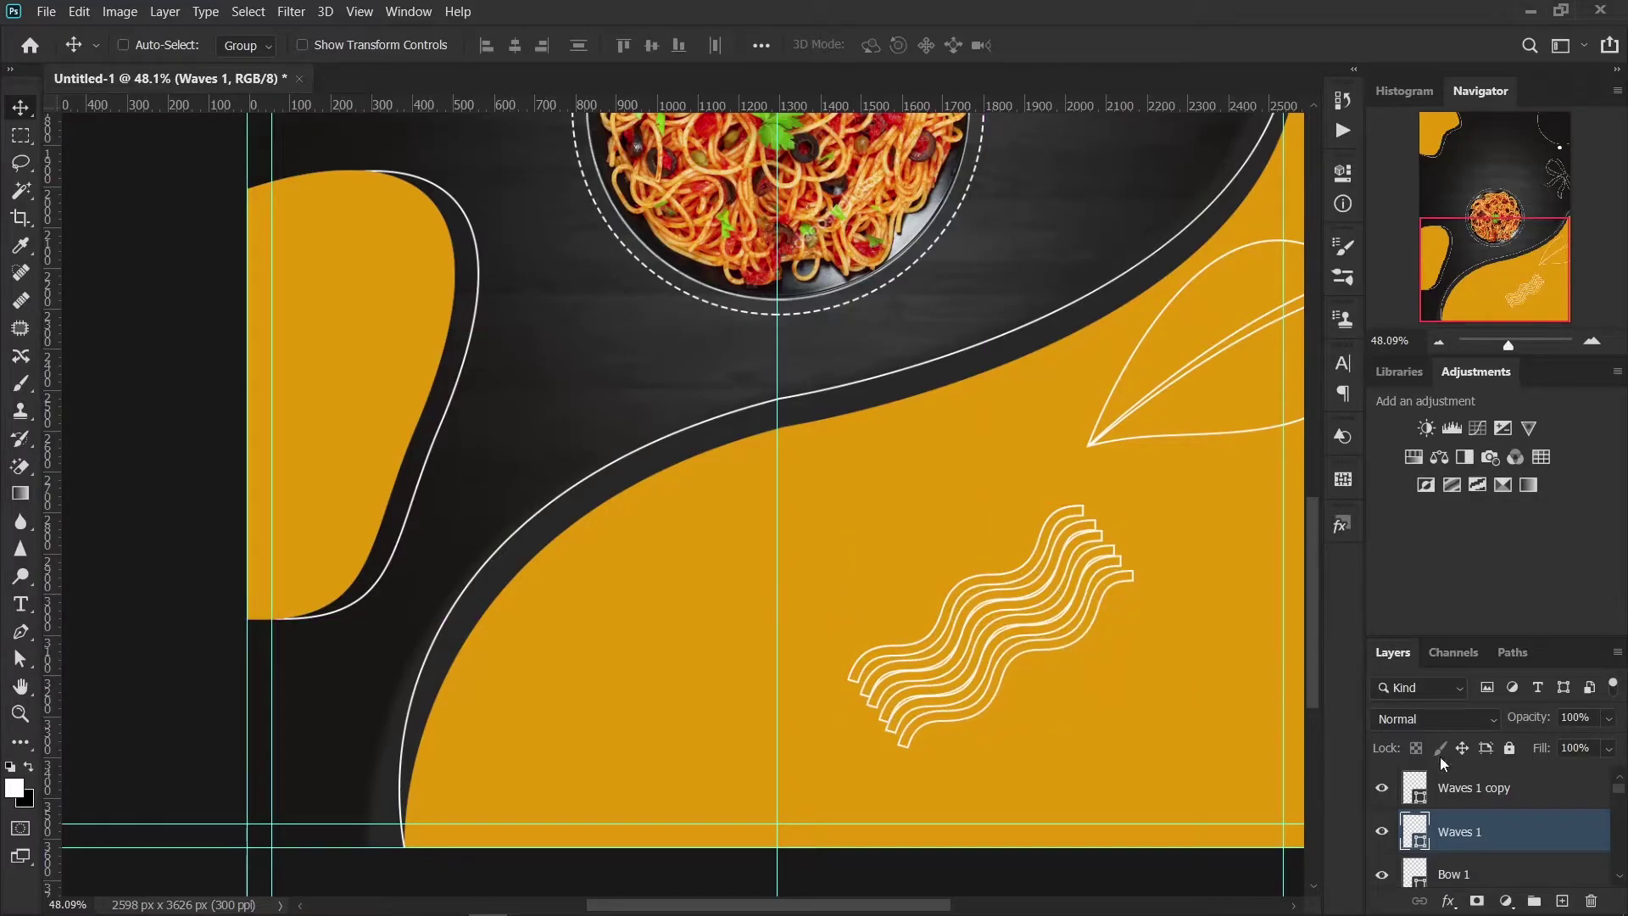
Step: Set the Waves 1 stroke to a dark recent colour as a shadow, then select the copy
{"action": "double_click", "coordinate": [1414, 830]}
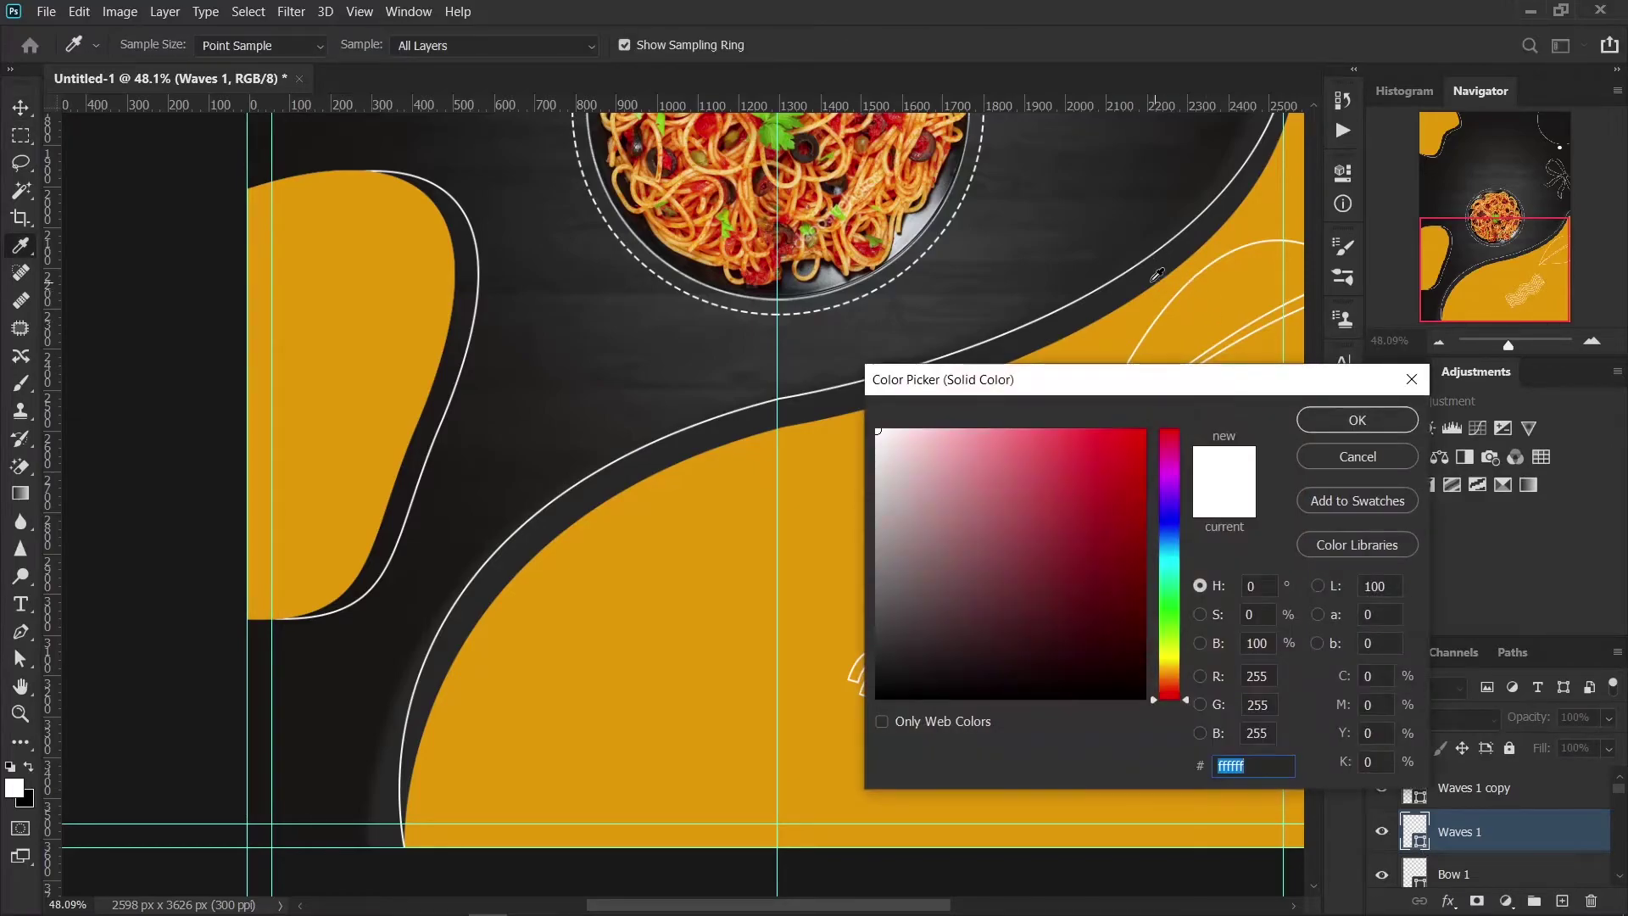
{"action": "left_click", "coordinate": [1330, 418]}
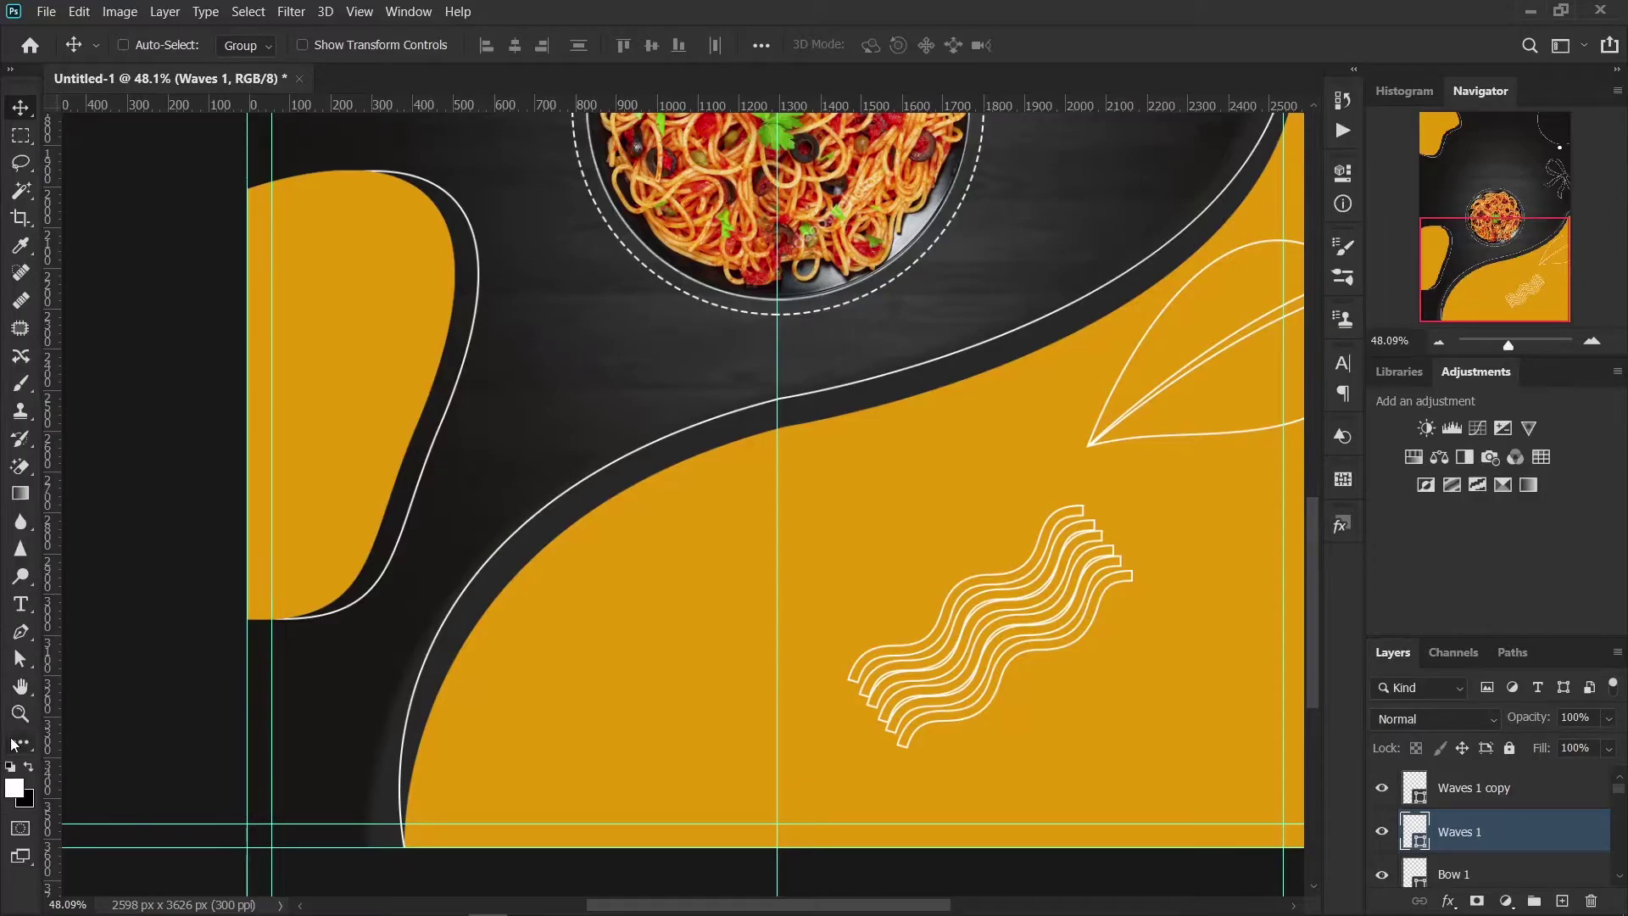
{"action": "left_click", "coordinate": [22, 634]}
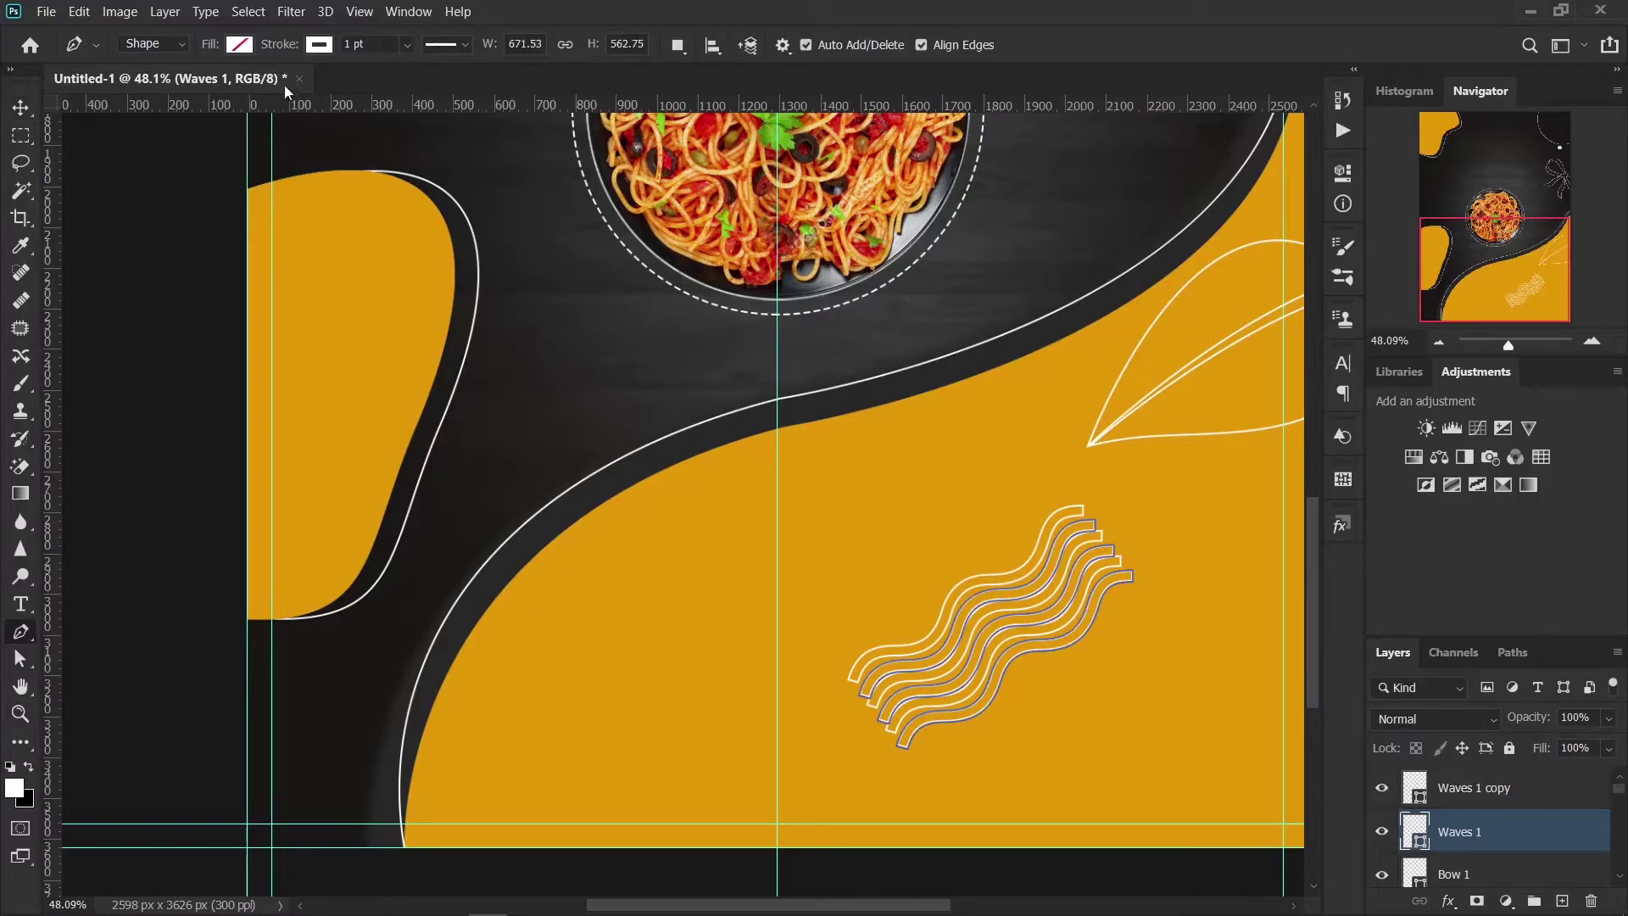
{"action": "left_click", "coordinate": [239, 44]}
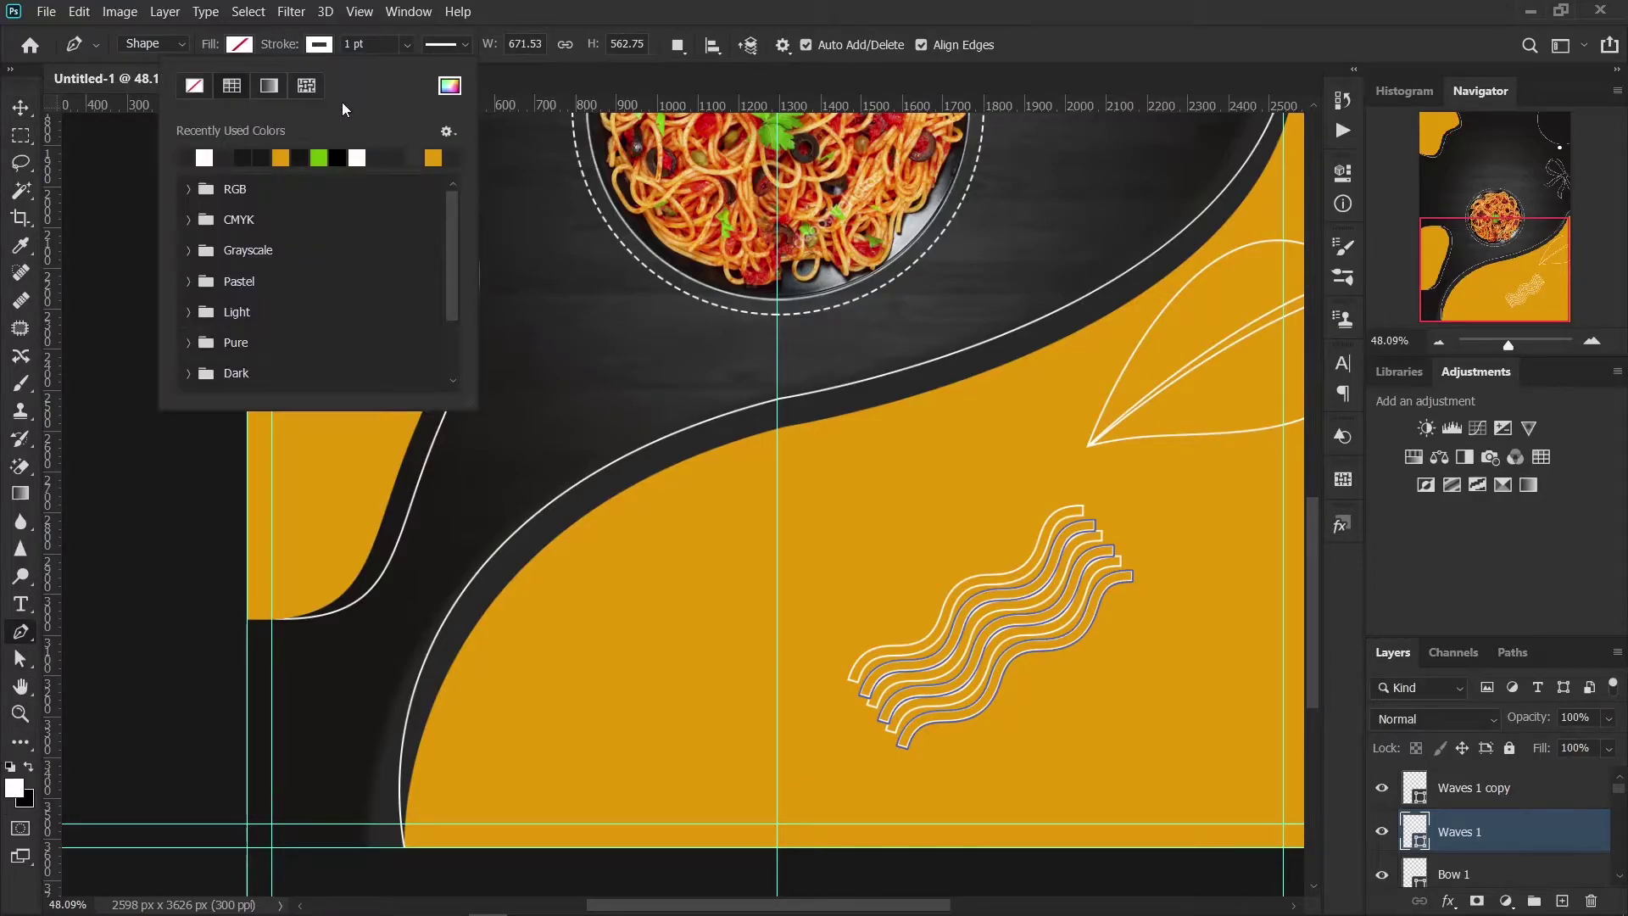
{"action": "left_click", "coordinate": [191, 160]}
{"action": "left_click", "coordinate": [28, 109]}
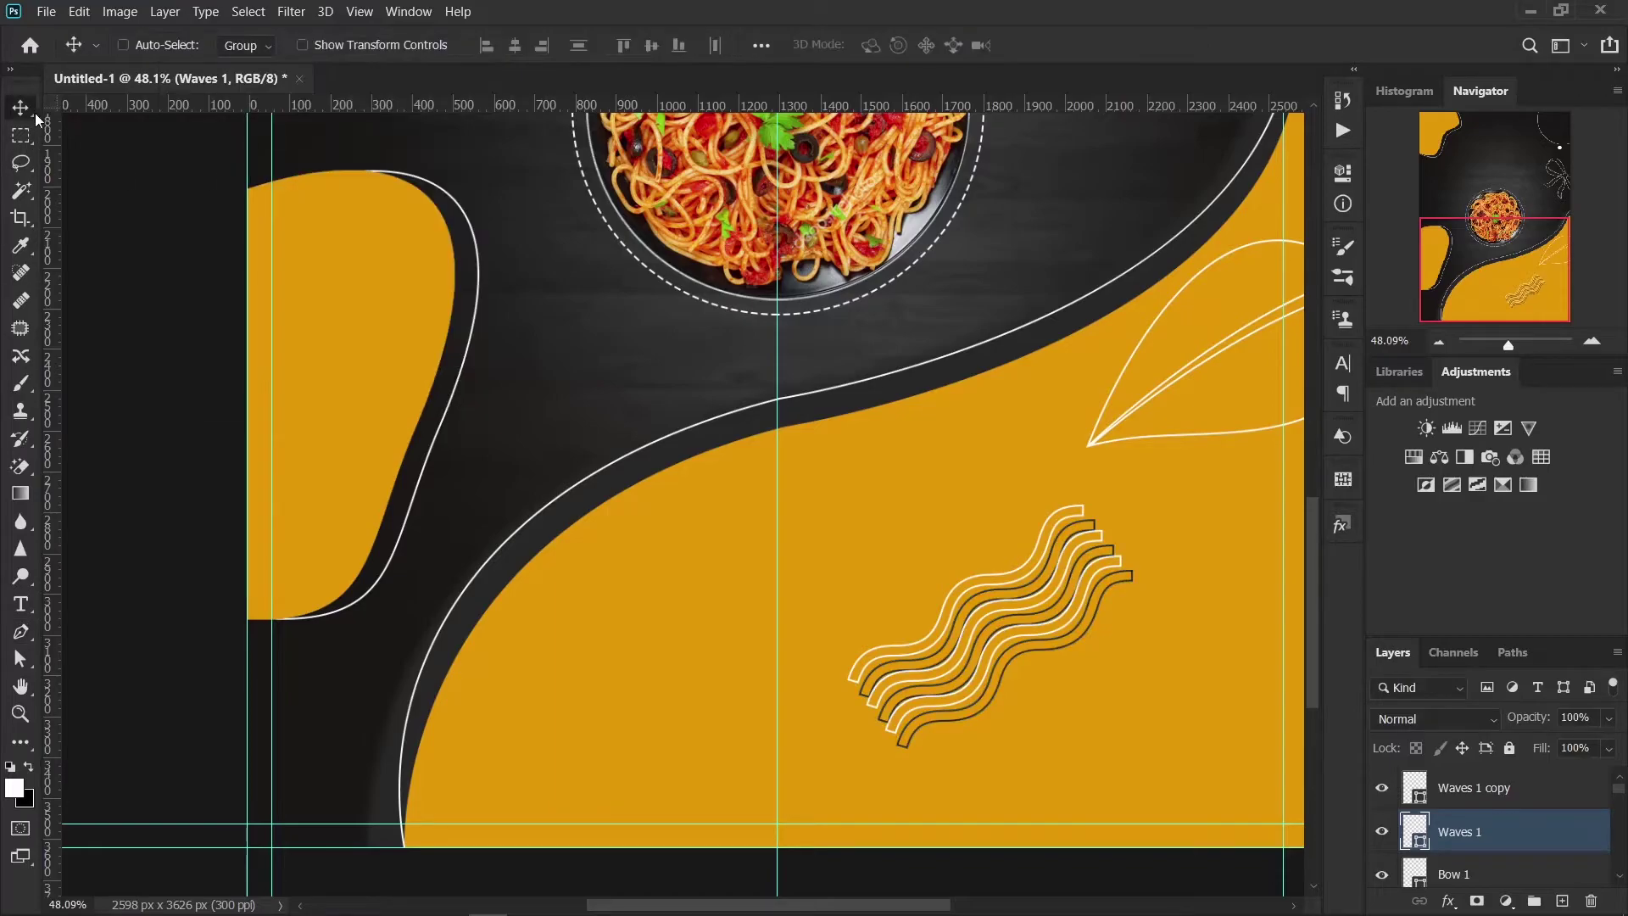
{"action": "scroll", "coordinate": [1093, 699], "scroll_direction": "down", "scroll_amount": 3}
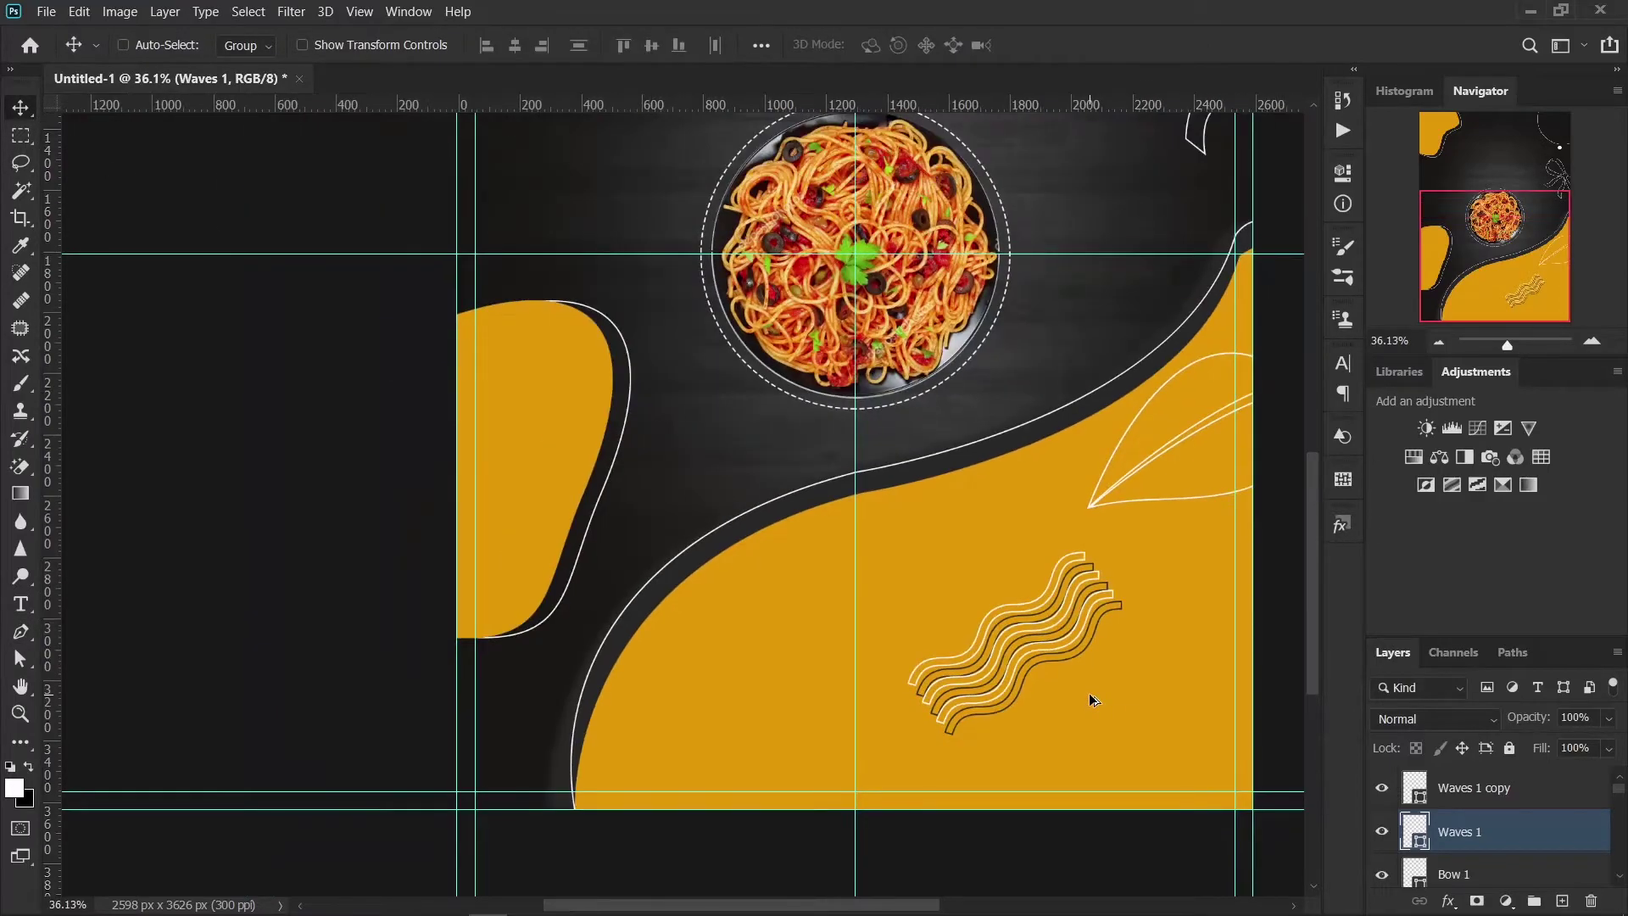
{"action": "scroll", "coordinate": [1093, 699], "scroll_direction": "down", "scroll_amount": 2}
{"action": "scroll", "coordinate": [1093, 700], "scroll_direction": "down", "scroll_amount": 2}
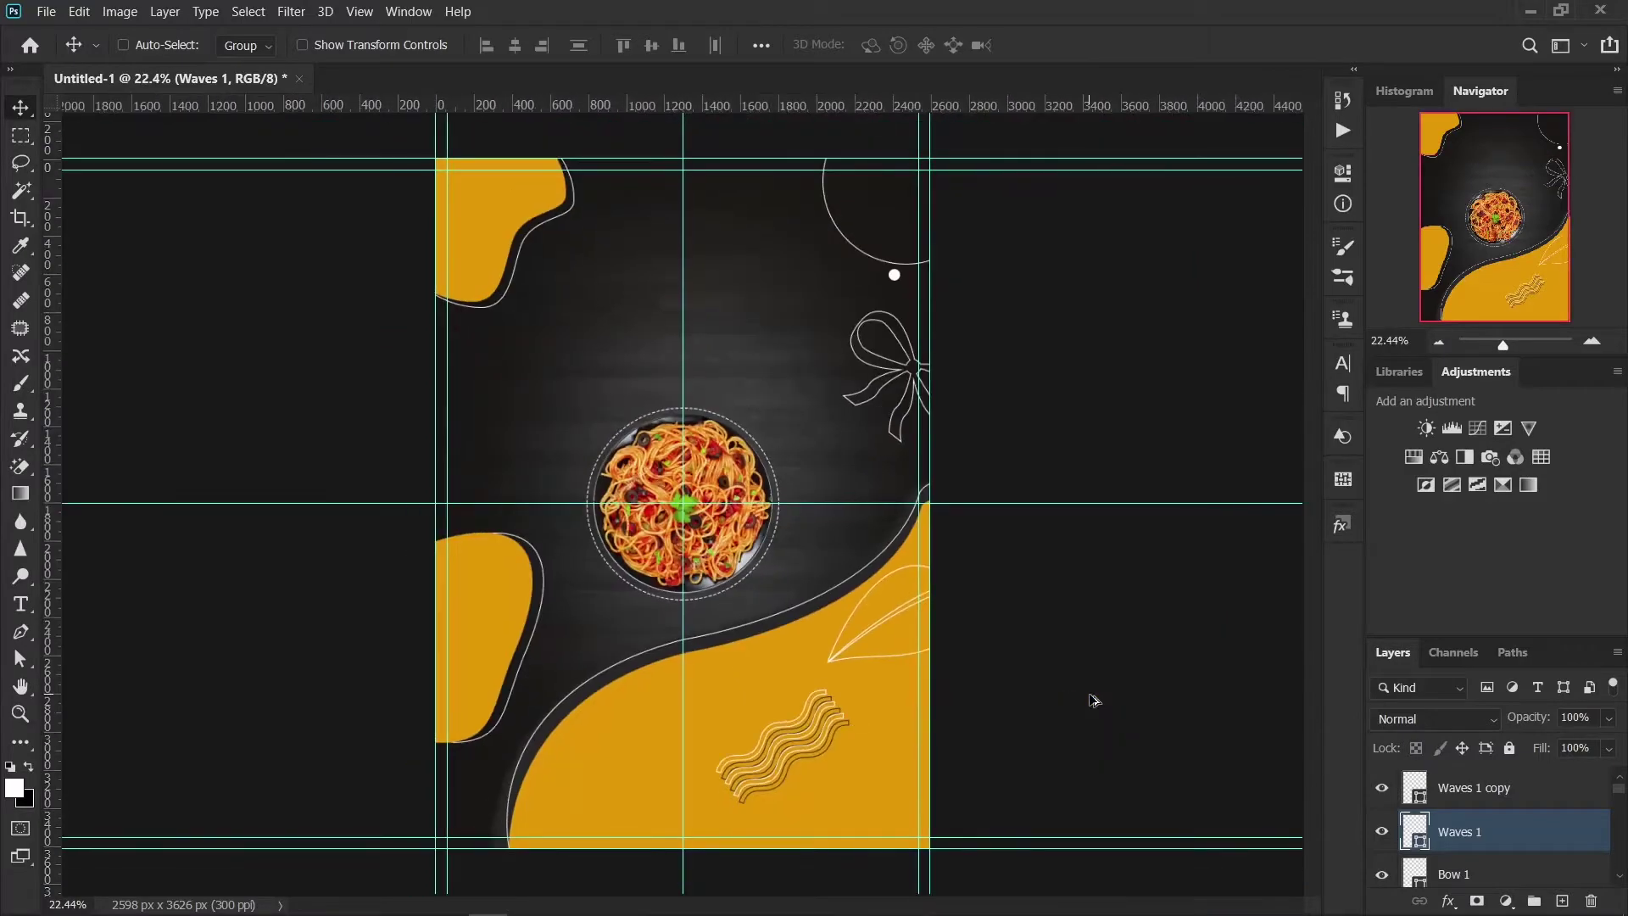
{"action": "scroll", "coordinate": [743, 738], "scroll_direction": "up", "scroll_amount": 2}
{"action": "scroll", "coordinate": [742, 738], "scroll_direction": "up", "scroll_amount": 2}
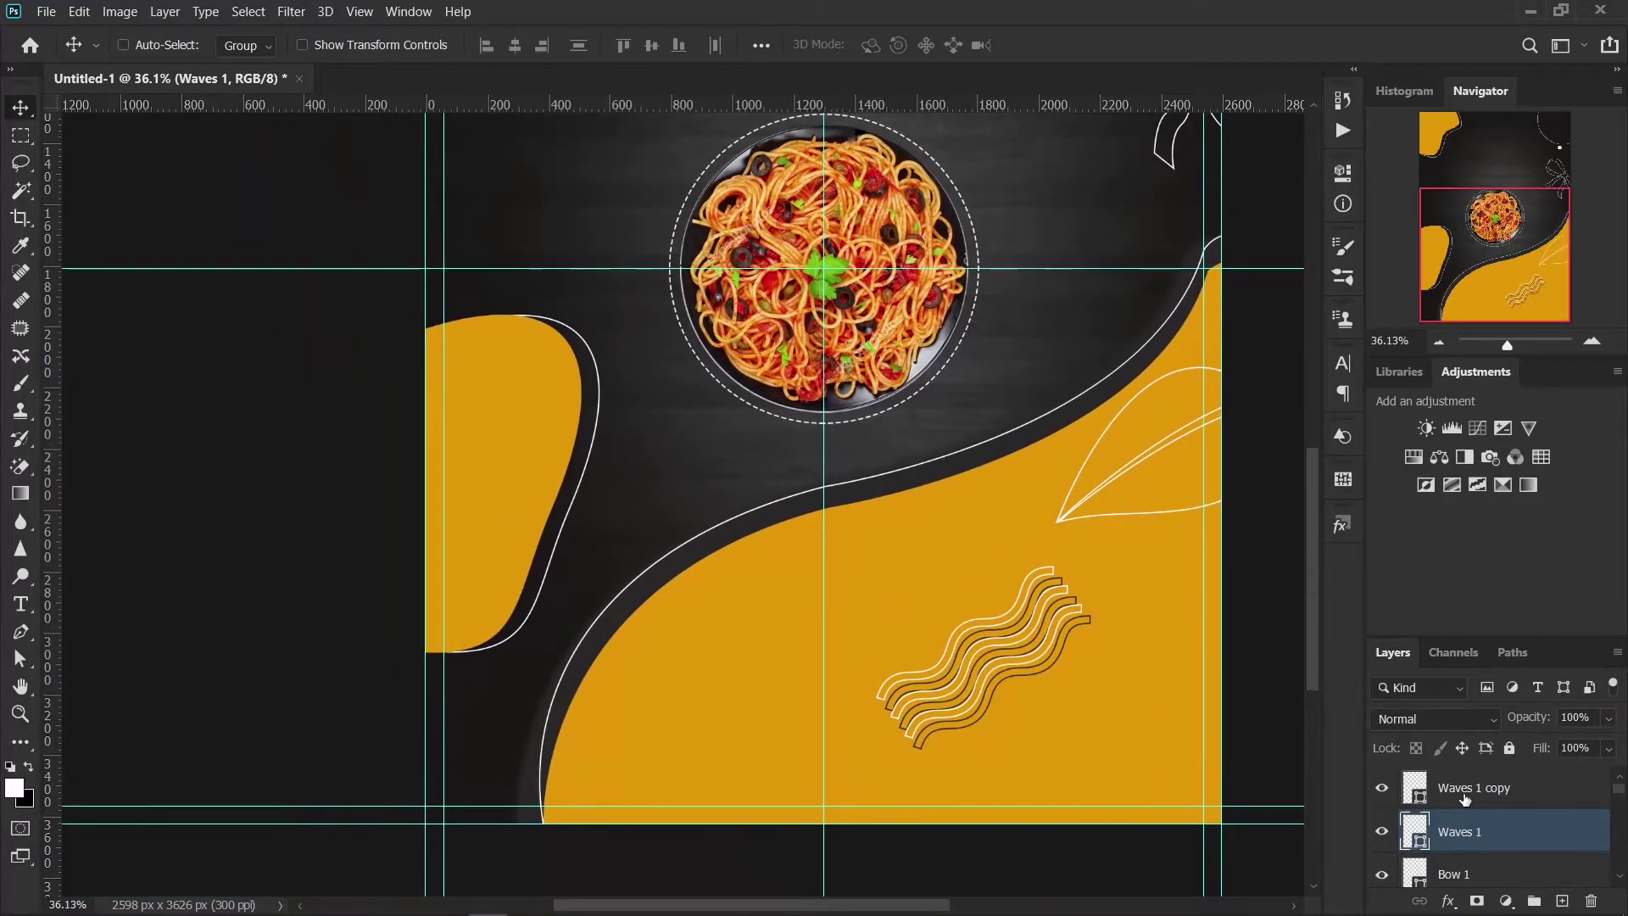
{"action": "left_click", "coordinate": [1462, 795]}
Step: Use File > Place Linked, searching Downloads, Documents, Music and Pictures for the icon screenshot
{"action": "left_click", "coordinate": [46, 11]}
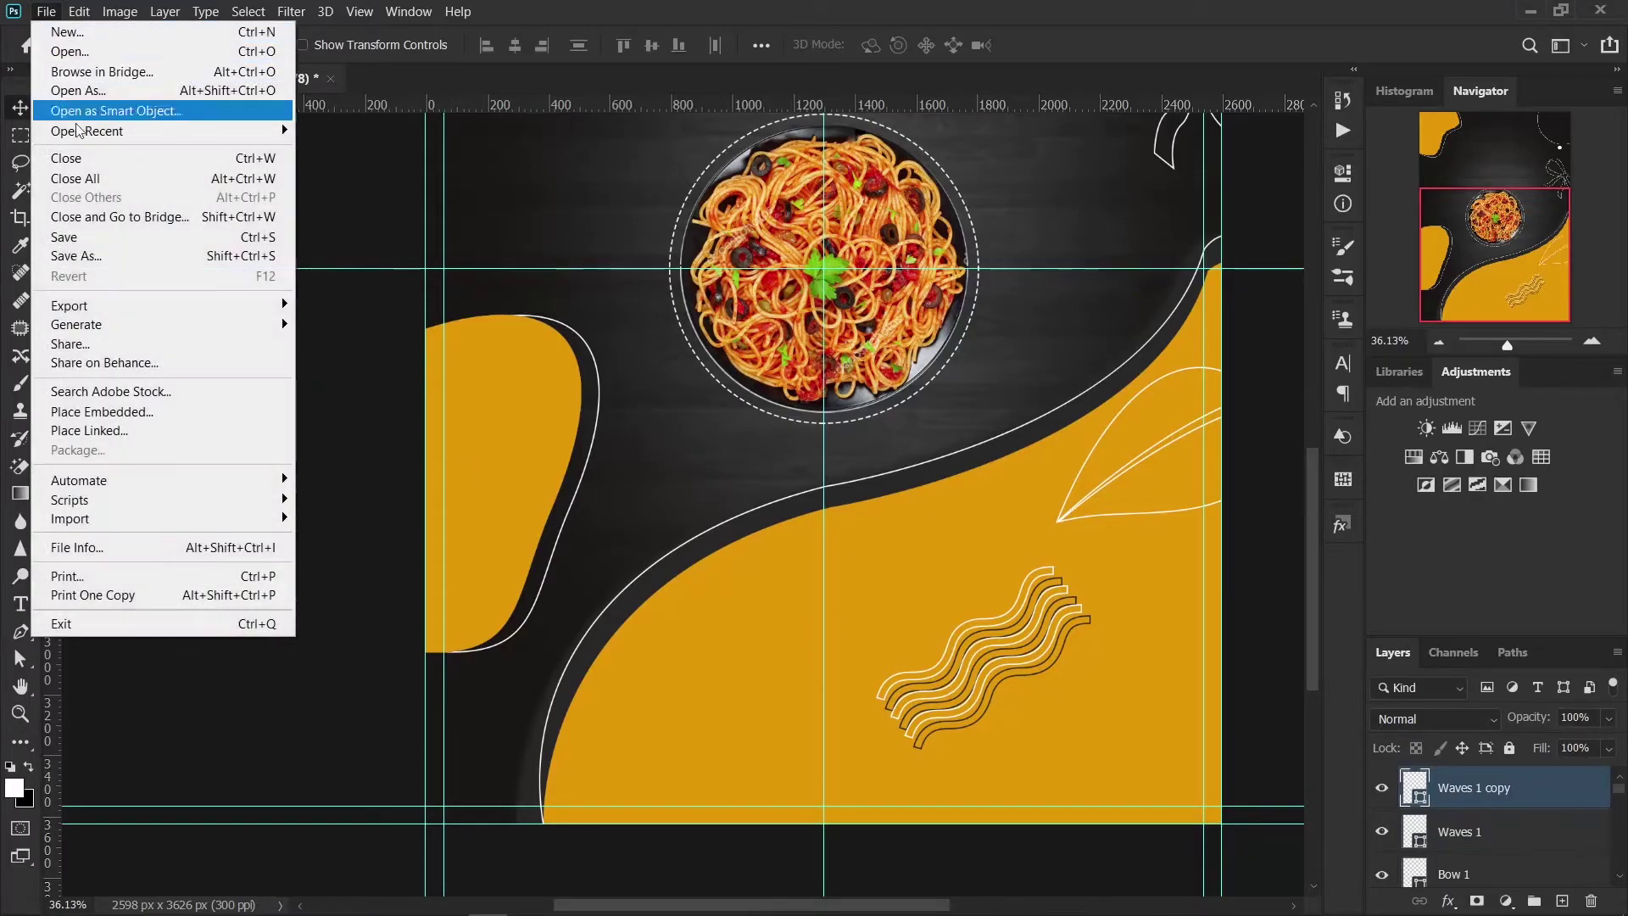
{"action": "left_click", "coordinate": [109, 430]}
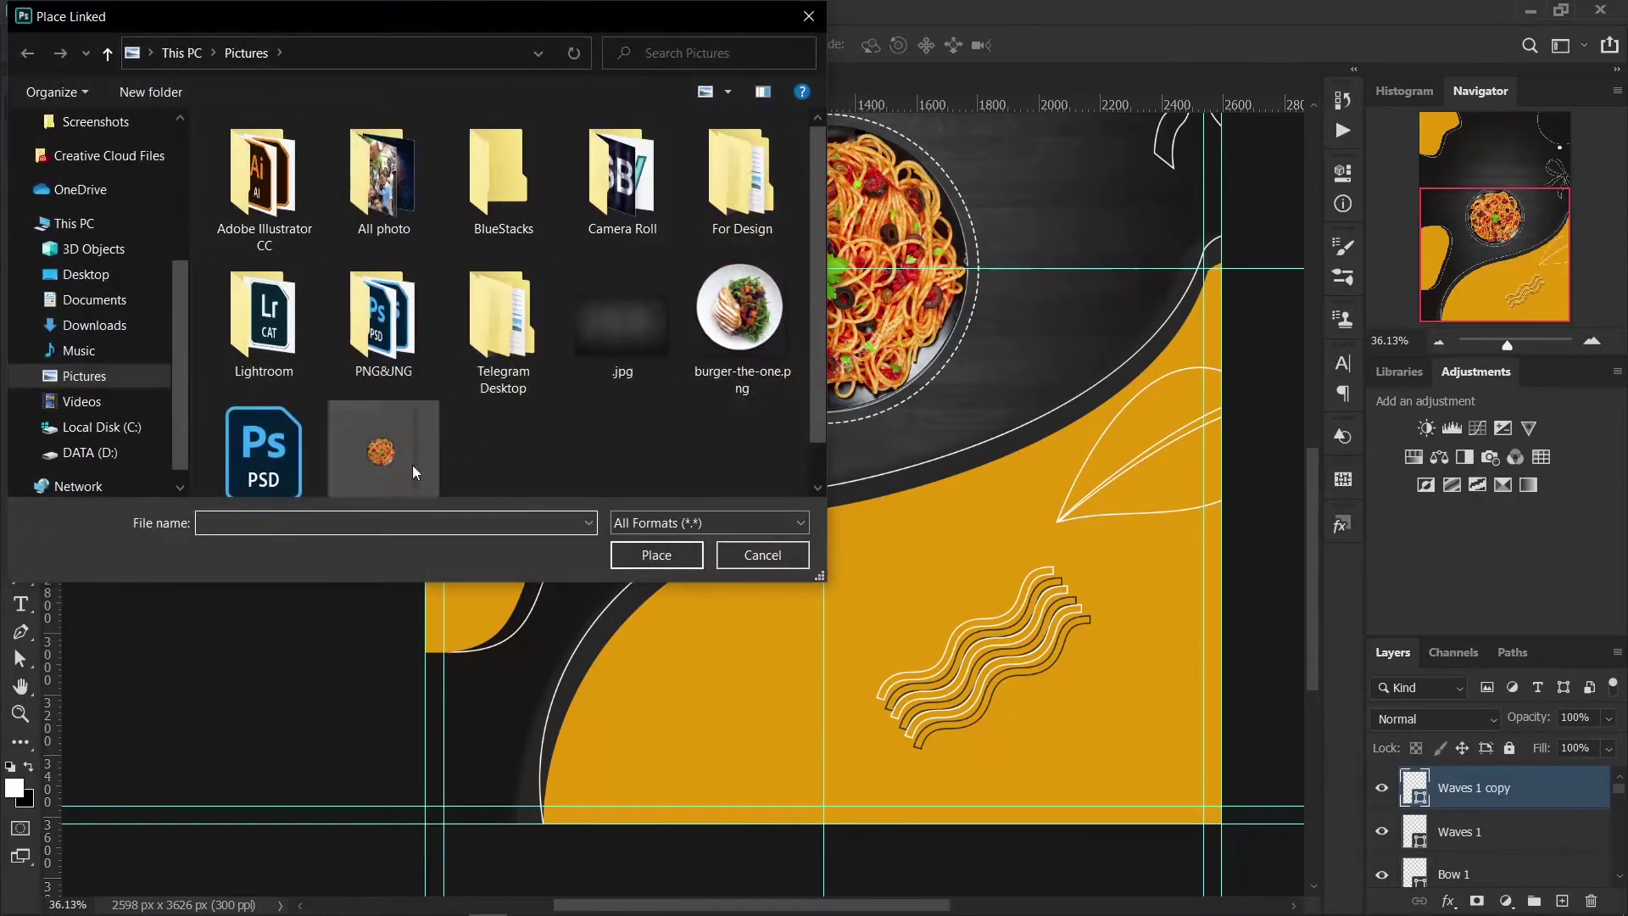
{"action": "scroll", "coordinate": [627, 351], "scroll_direction": "down", "scroll_amount": 1}
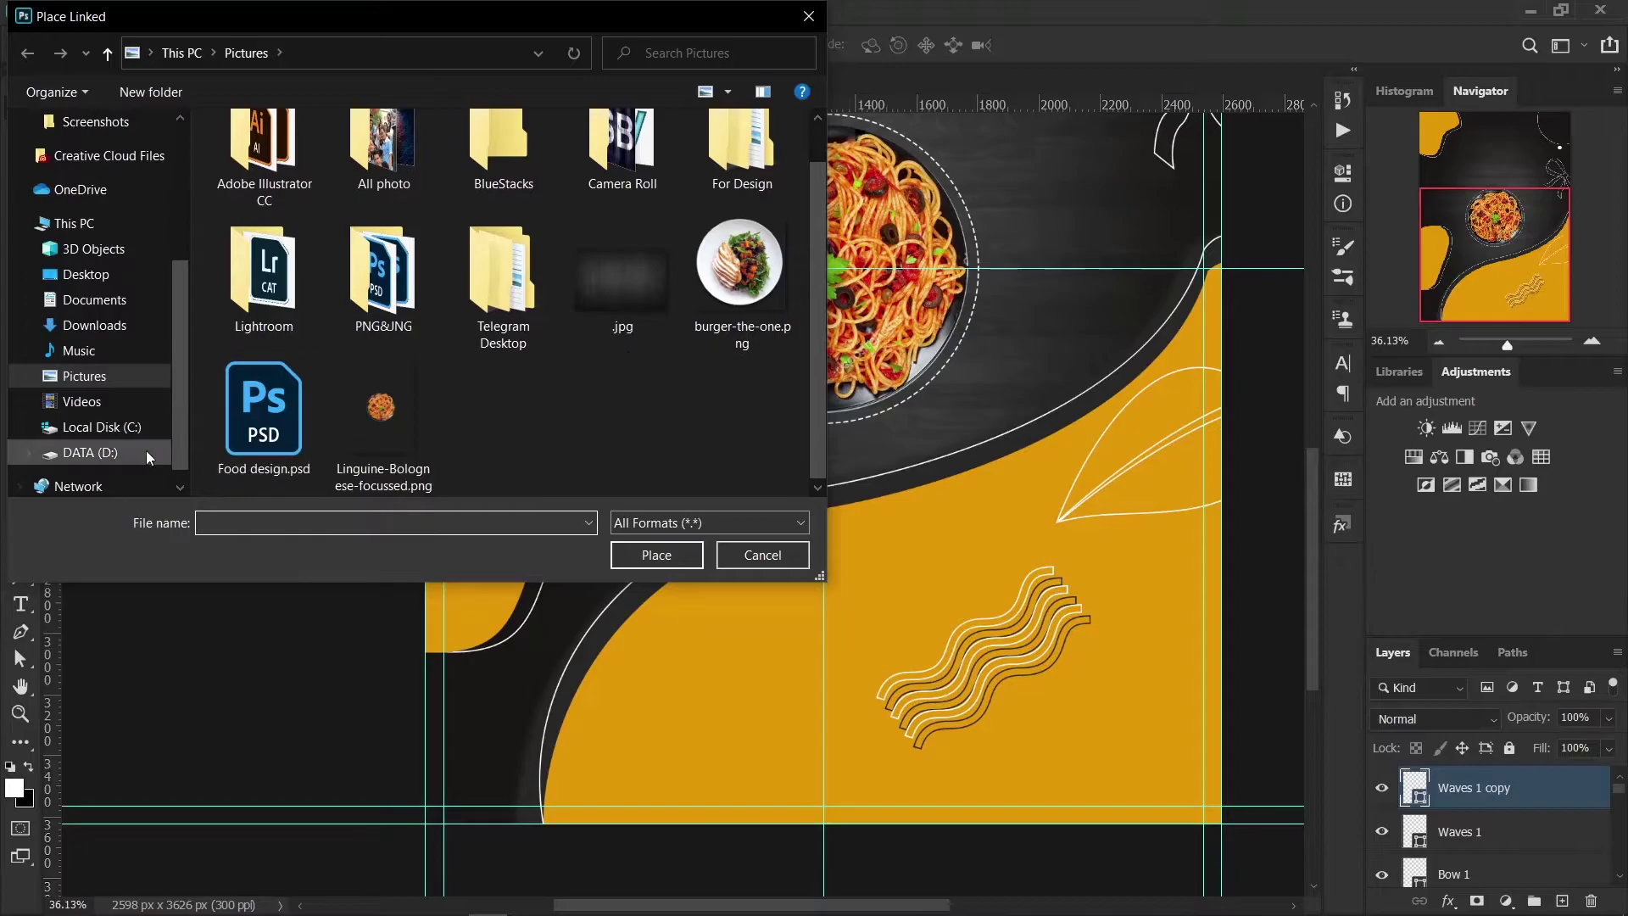
{"action": "left_click", "coordinate": [127, 329]}
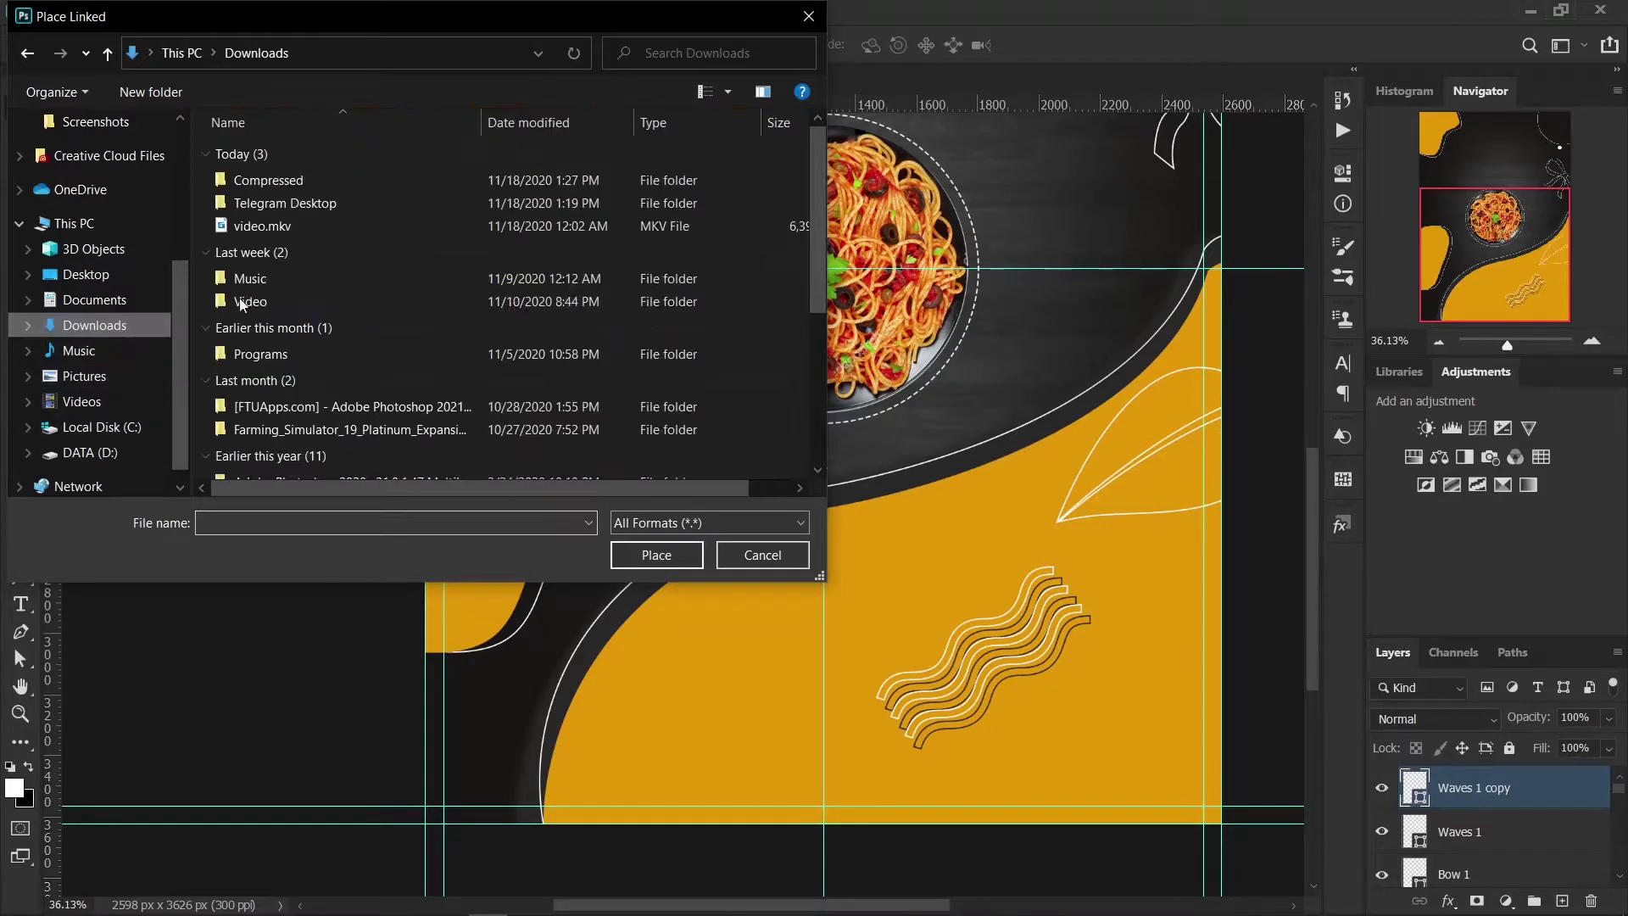
{"action": "left_click", "coordinate": [302, 221]}
{"action": "left_click", "coordinate": [89, 299]}
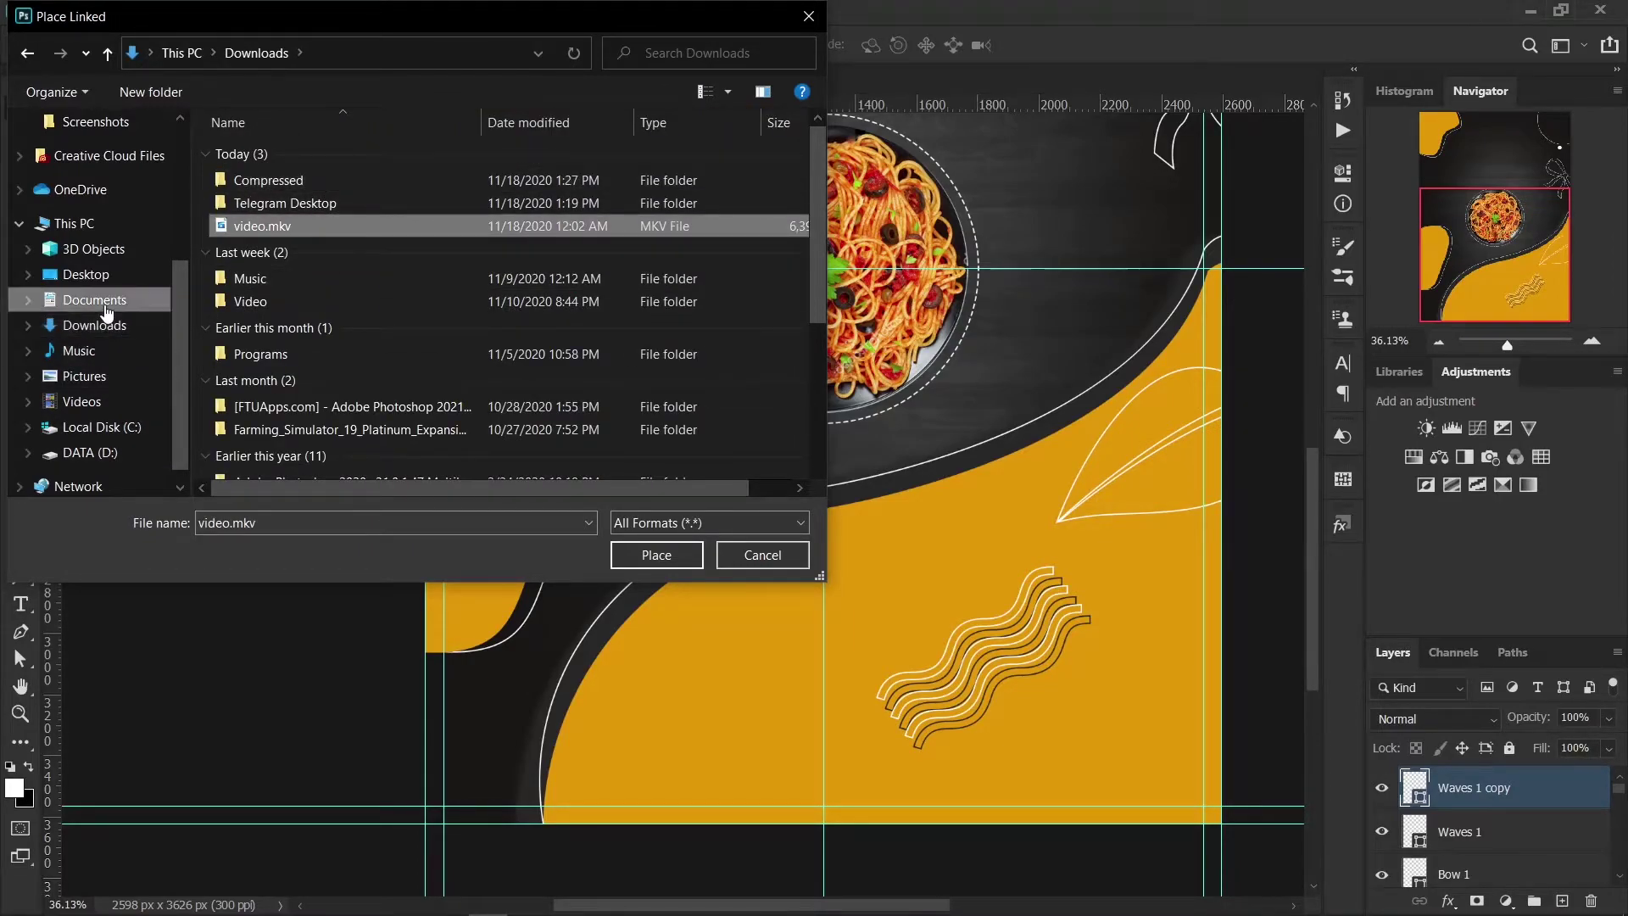
{"action": "left_click", "coordinate": [103, 344]}
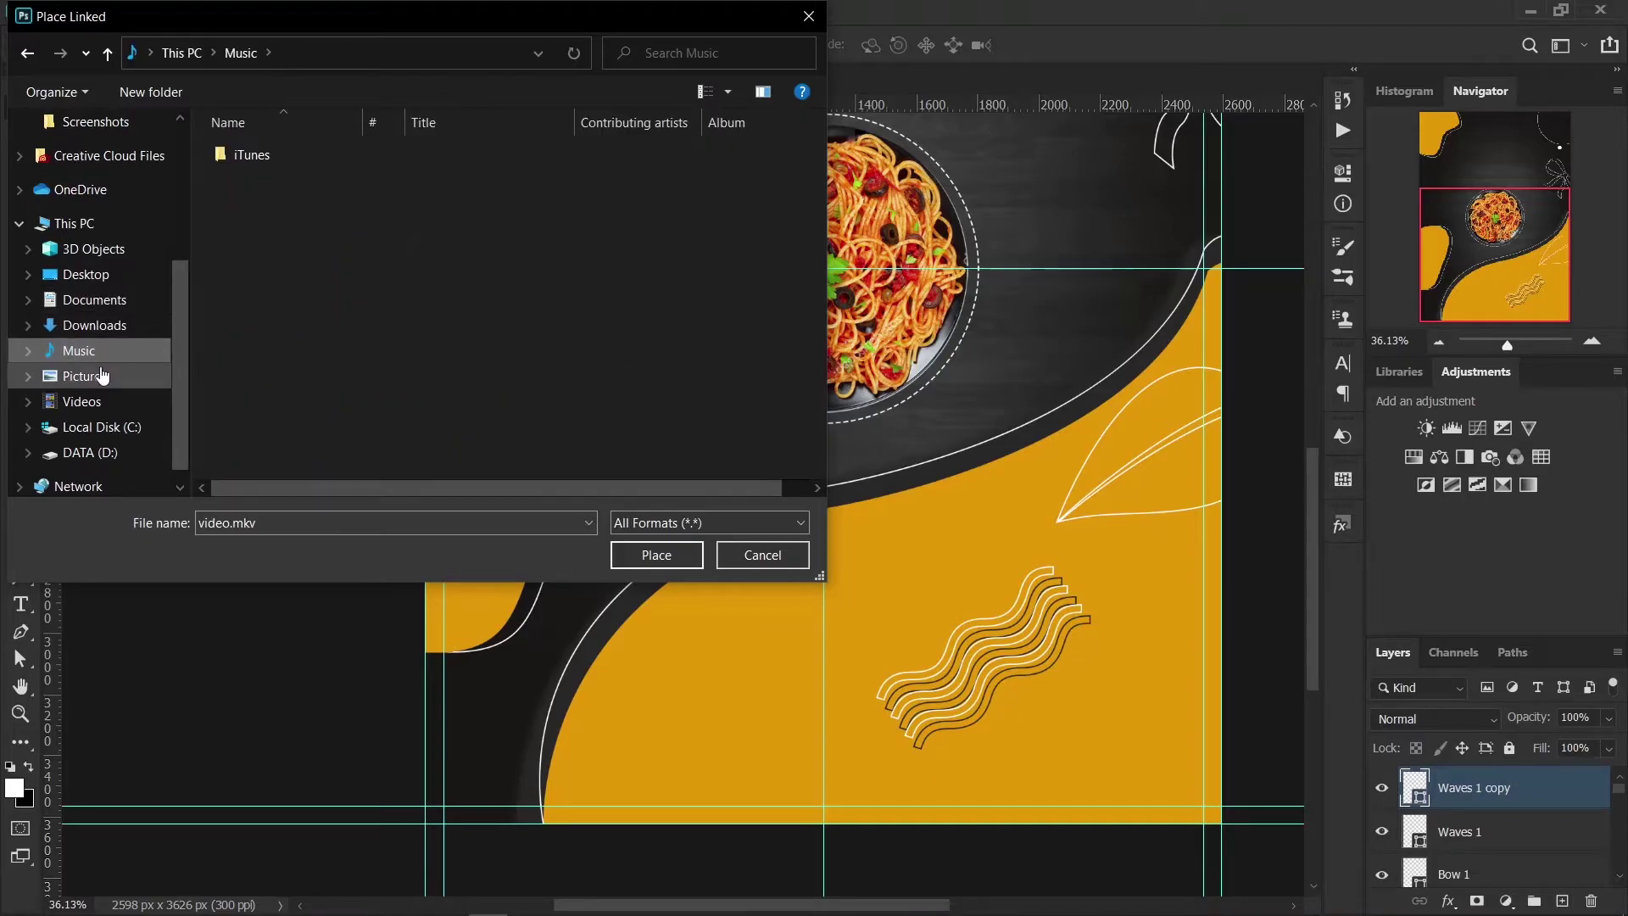
{"action": "left_click", "coordinate": [102, 373]}
{"action": "scroll", "coordinate": [255, 441], "scroll_direction": "down", "scroll_amount": 1}
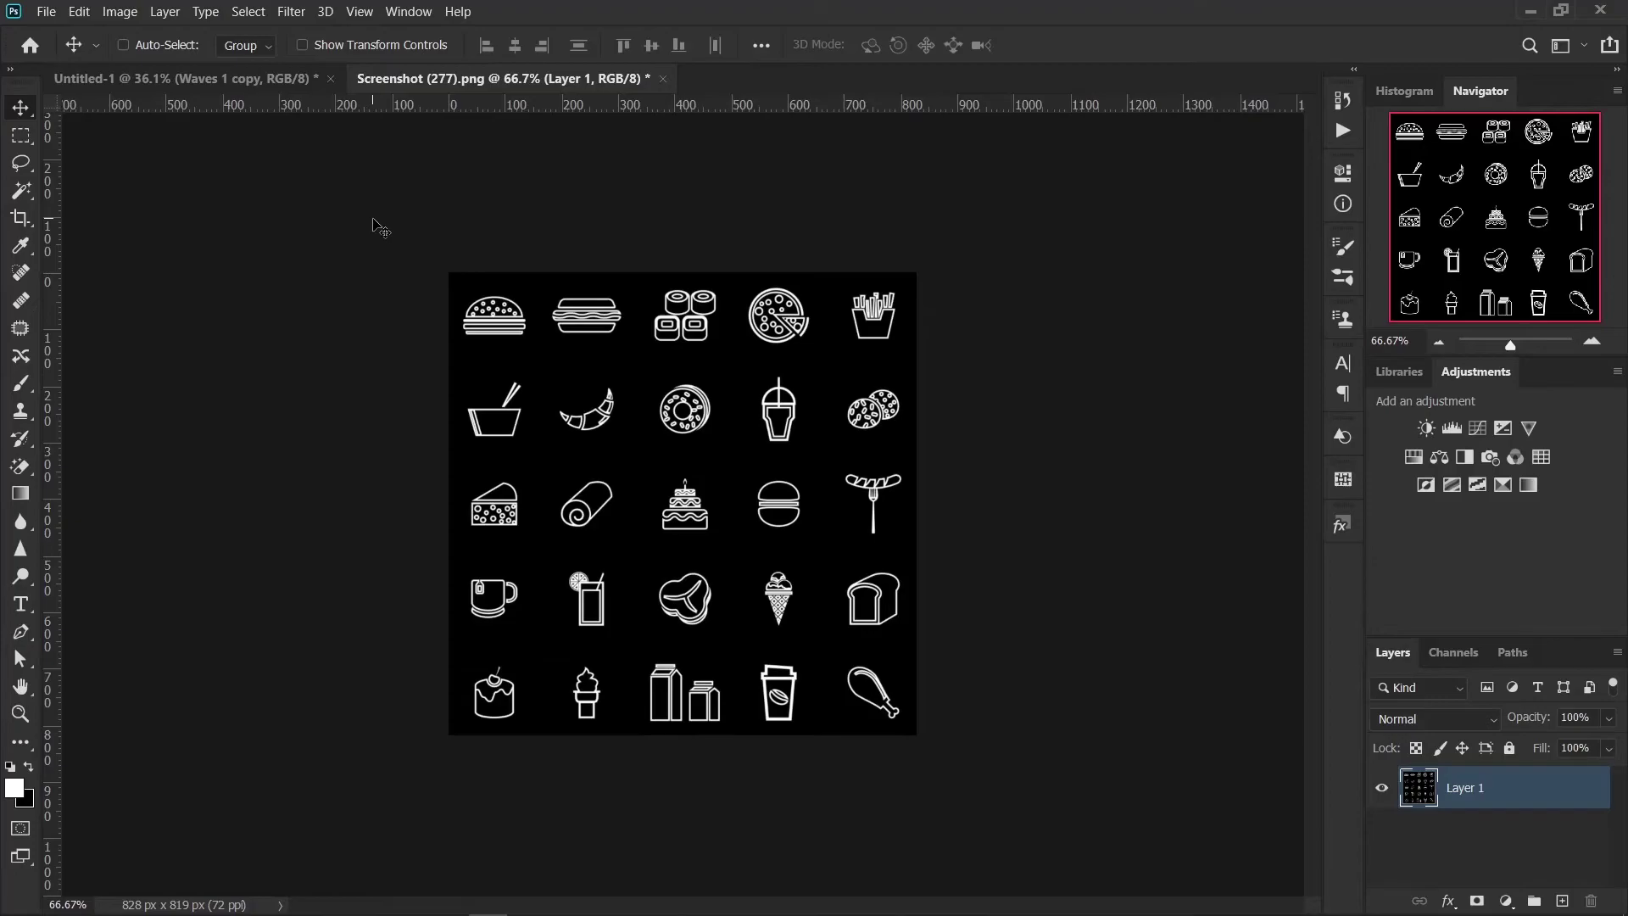
Step: Select the pizza icon with a rectangular marquee and copy it to its own layer
{"action": "scroll", "coordinate": [820, 527], "scroll_direction": "up", "scroll_amount": 2}
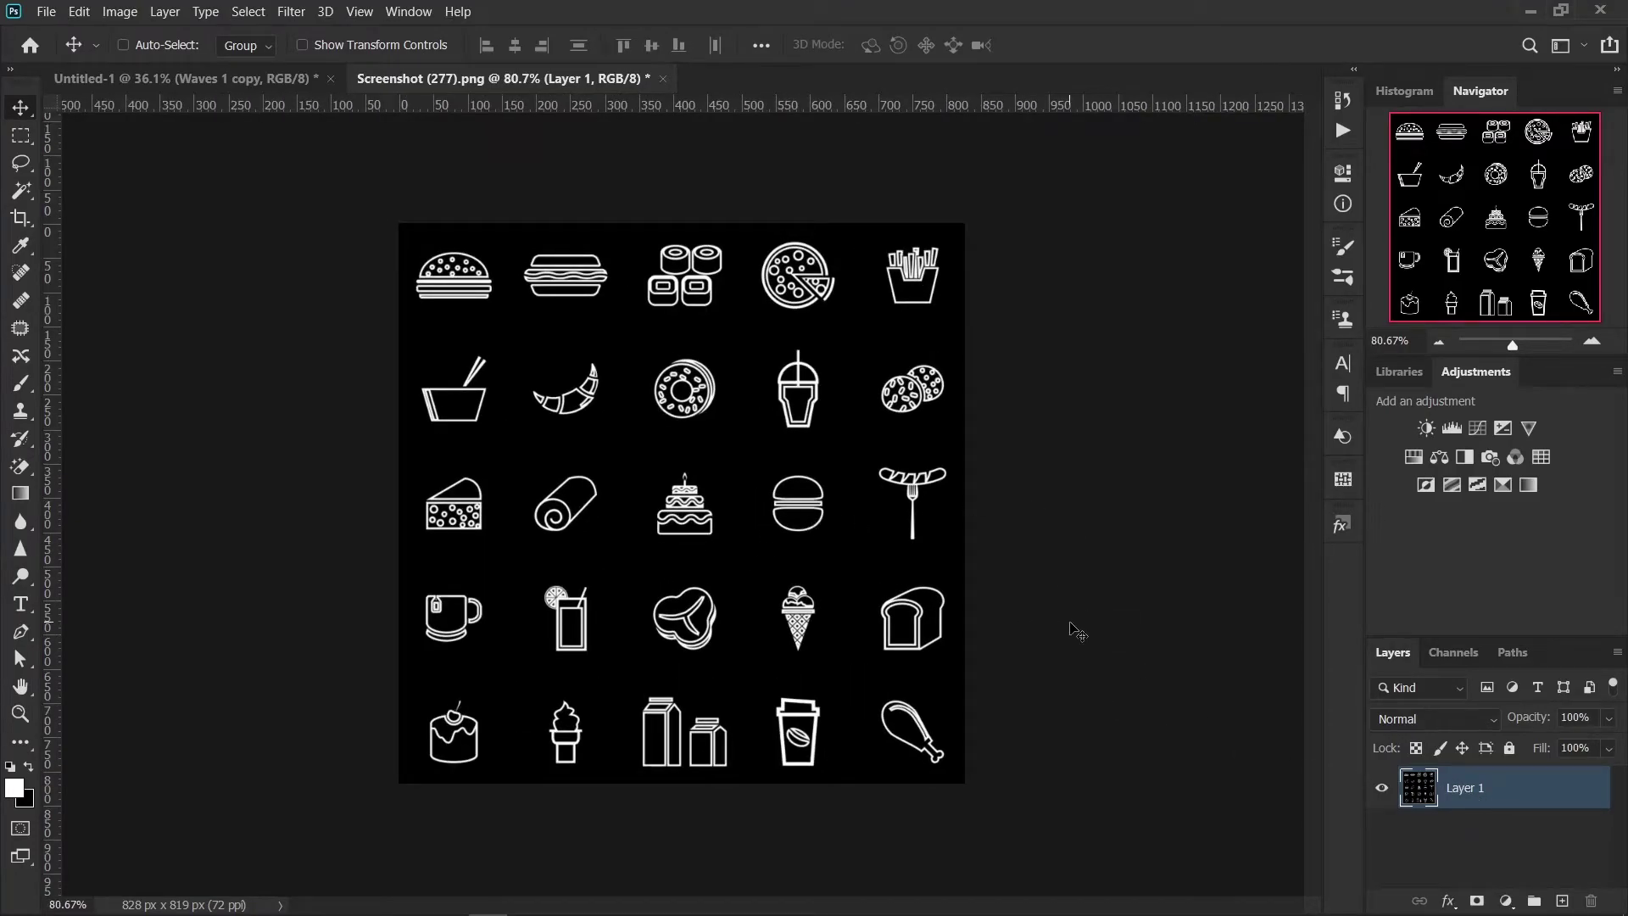
{"action": "left_click", "coordinate": [20, 136]}
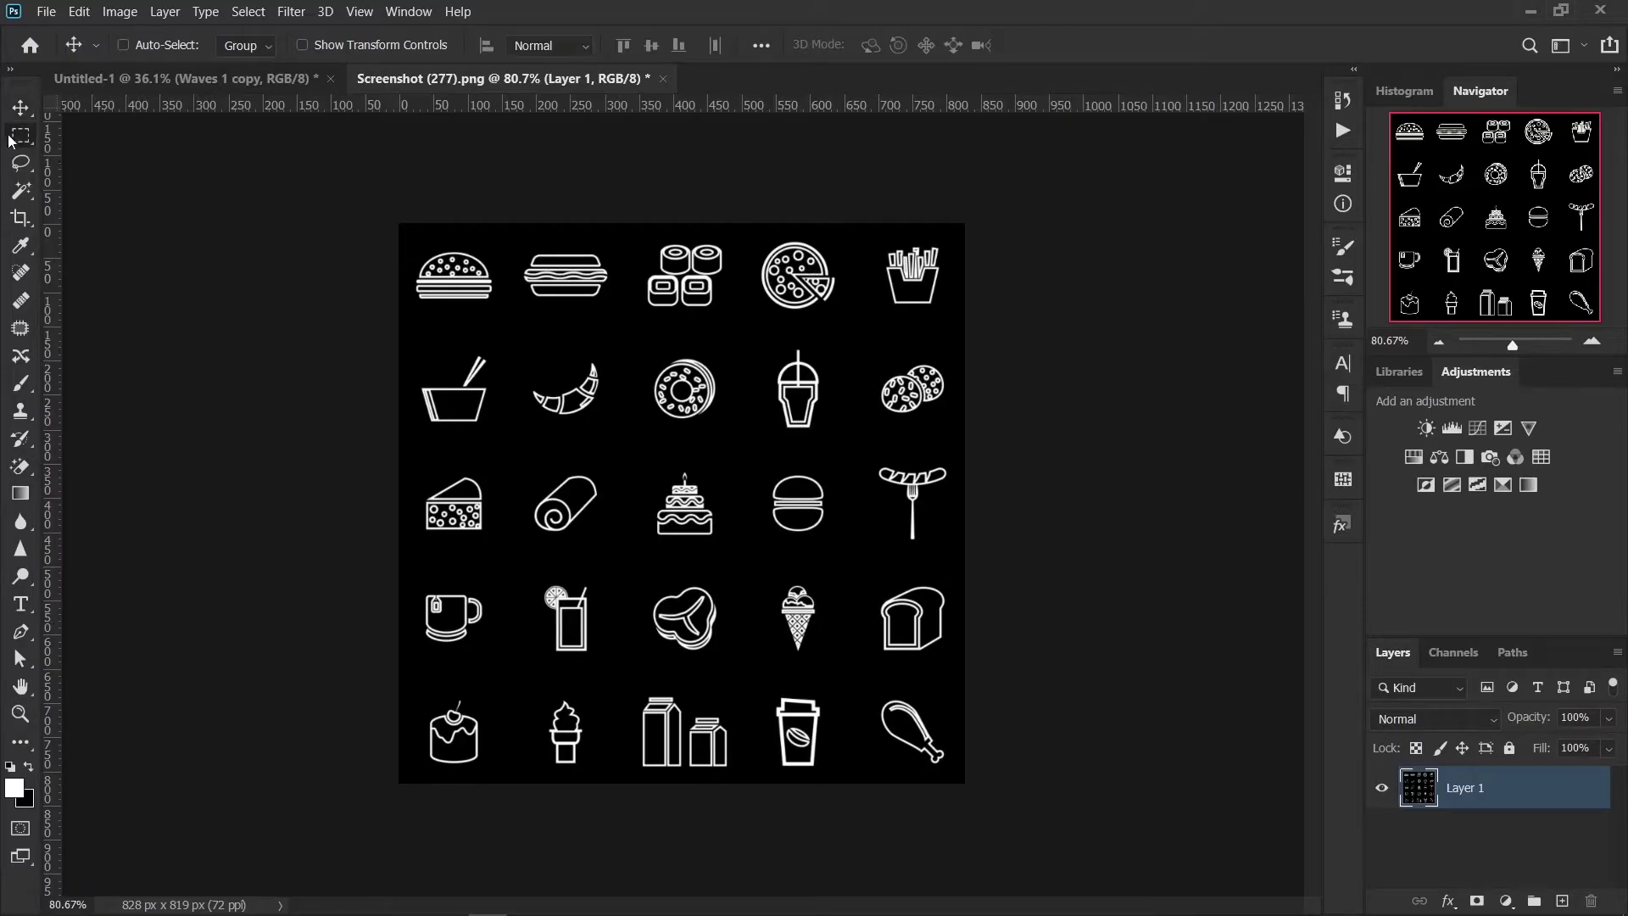
{"action": "left_click_drag", "start_coordinate": [753, 229], "coordinate": [849, 322]}
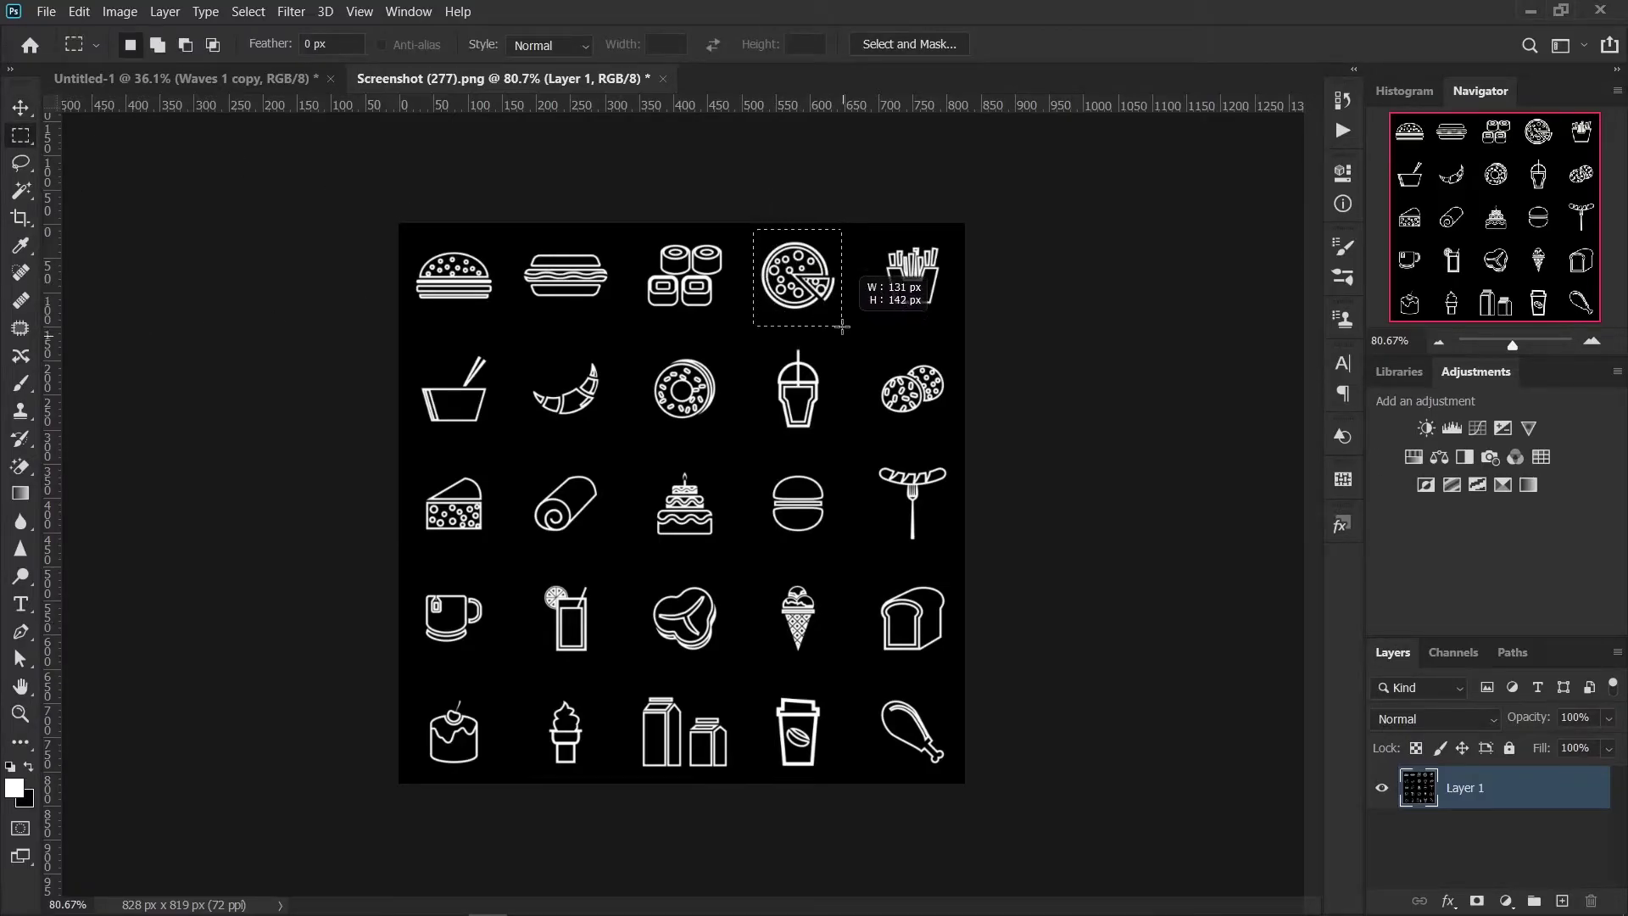
{"action": "key", "text": "ctrl+j"}
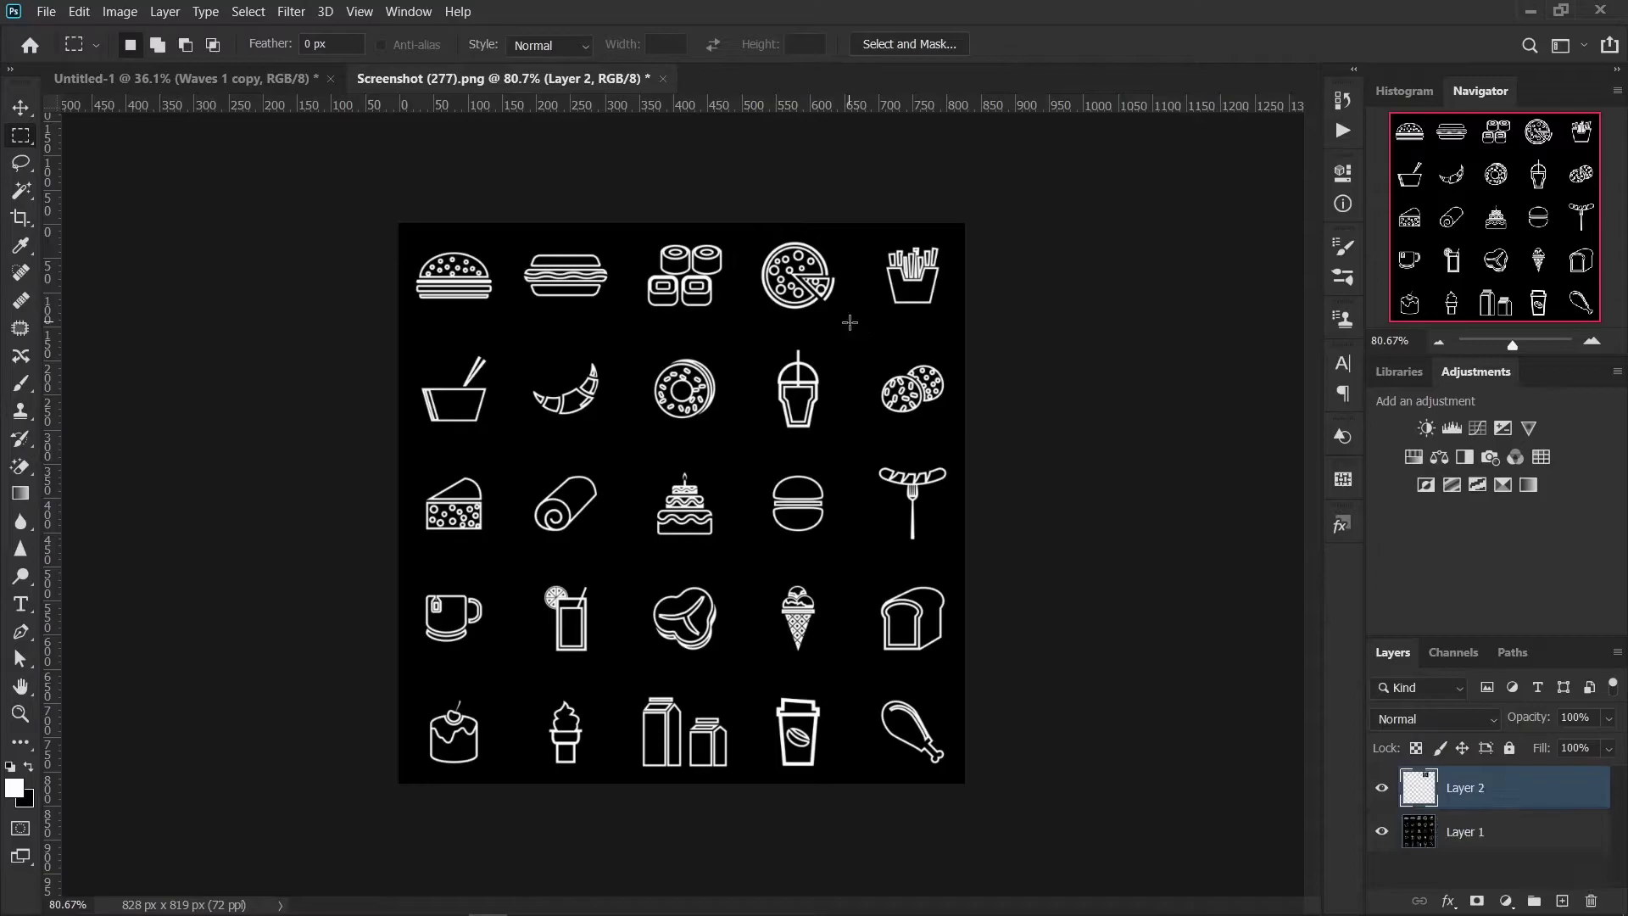
Step: Hide the original icon sheet layer and pick the Magic Eraser for the black background
{"action": "key", "text": "v"}
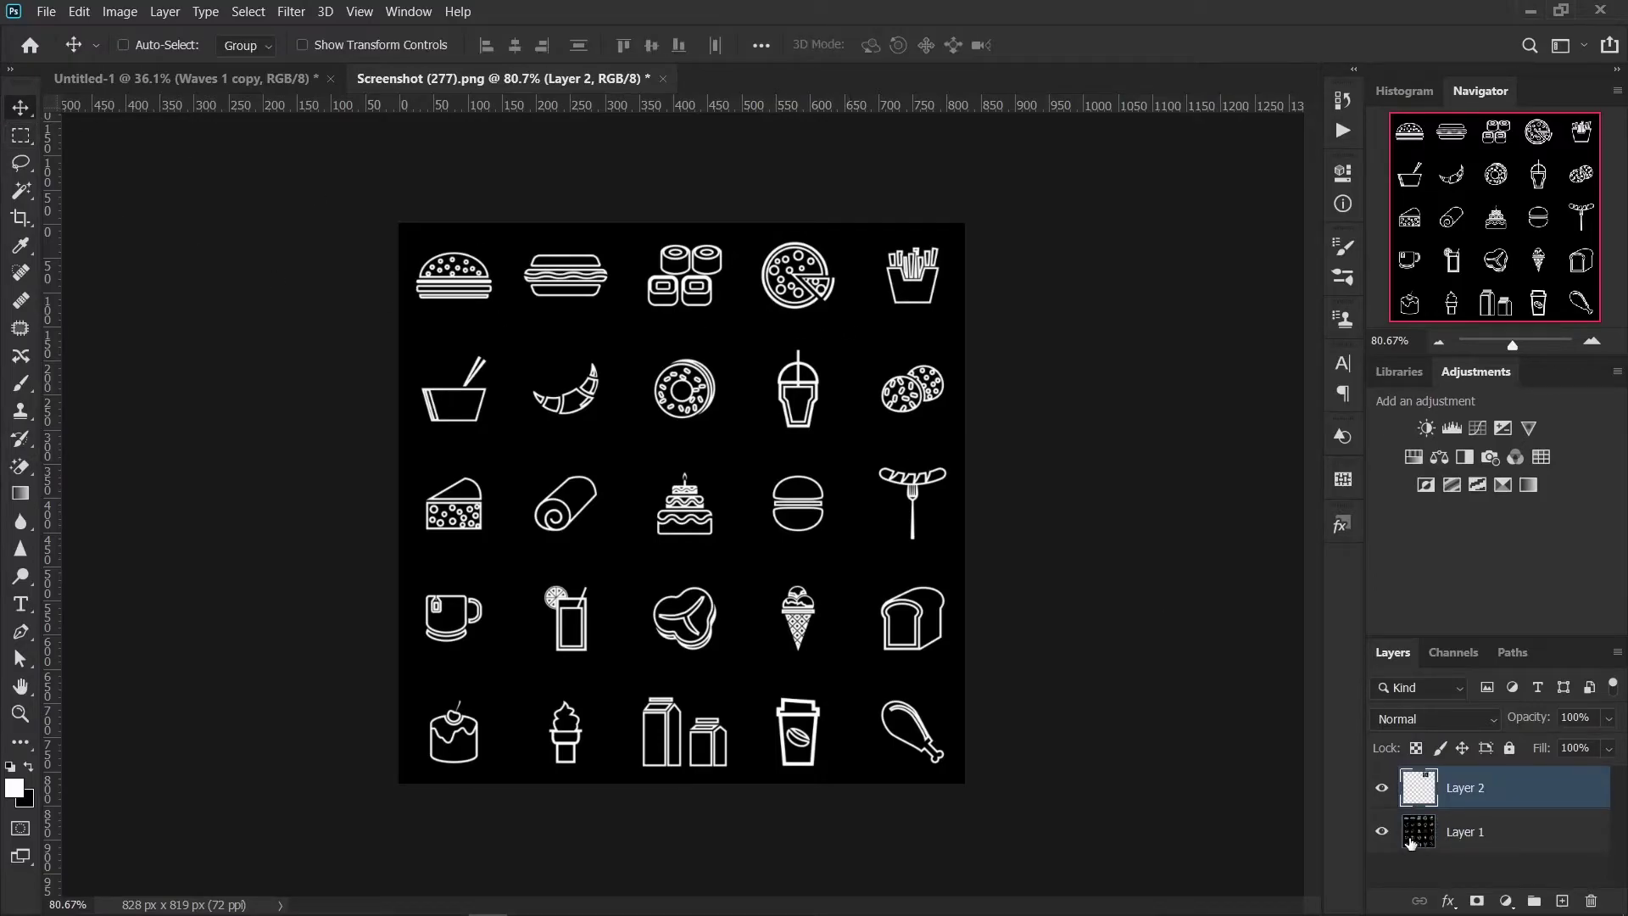
{"action": "left_click", "coordinate": [1379, 831]}
{"action": "scroll", "coordinate": [854, 378], "scroll_direction": "up", "scroll_amount": 1}
{"action": "scroll", "coordinate": [857, 323], "scroll_direction": "up", "scroll_amount": 1}
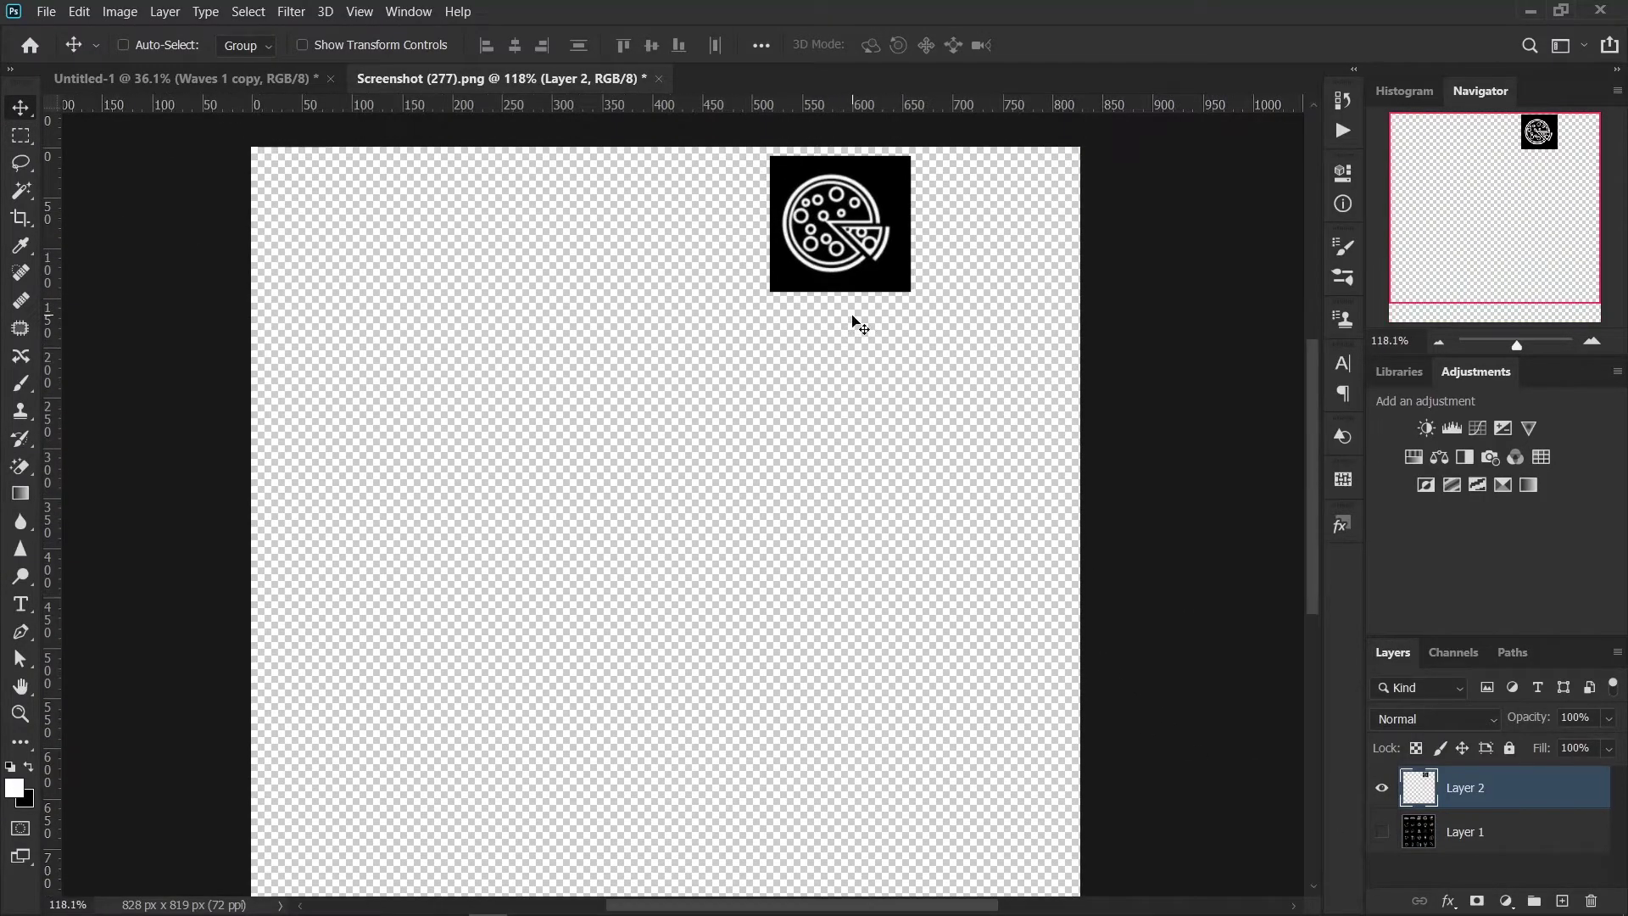
{"action": "scroll", "coordinate": [890, 318], "scroll_direction": "up", "scroll_amount": 2}
{"action": "scroll", "coordinate": [923, 316], "scroll_direction": "up", "scroll_amount": 2}
{"action": "scroll", "coordinate": [921, 313], "scroll_direction": "up", "scroll_amount": 3}
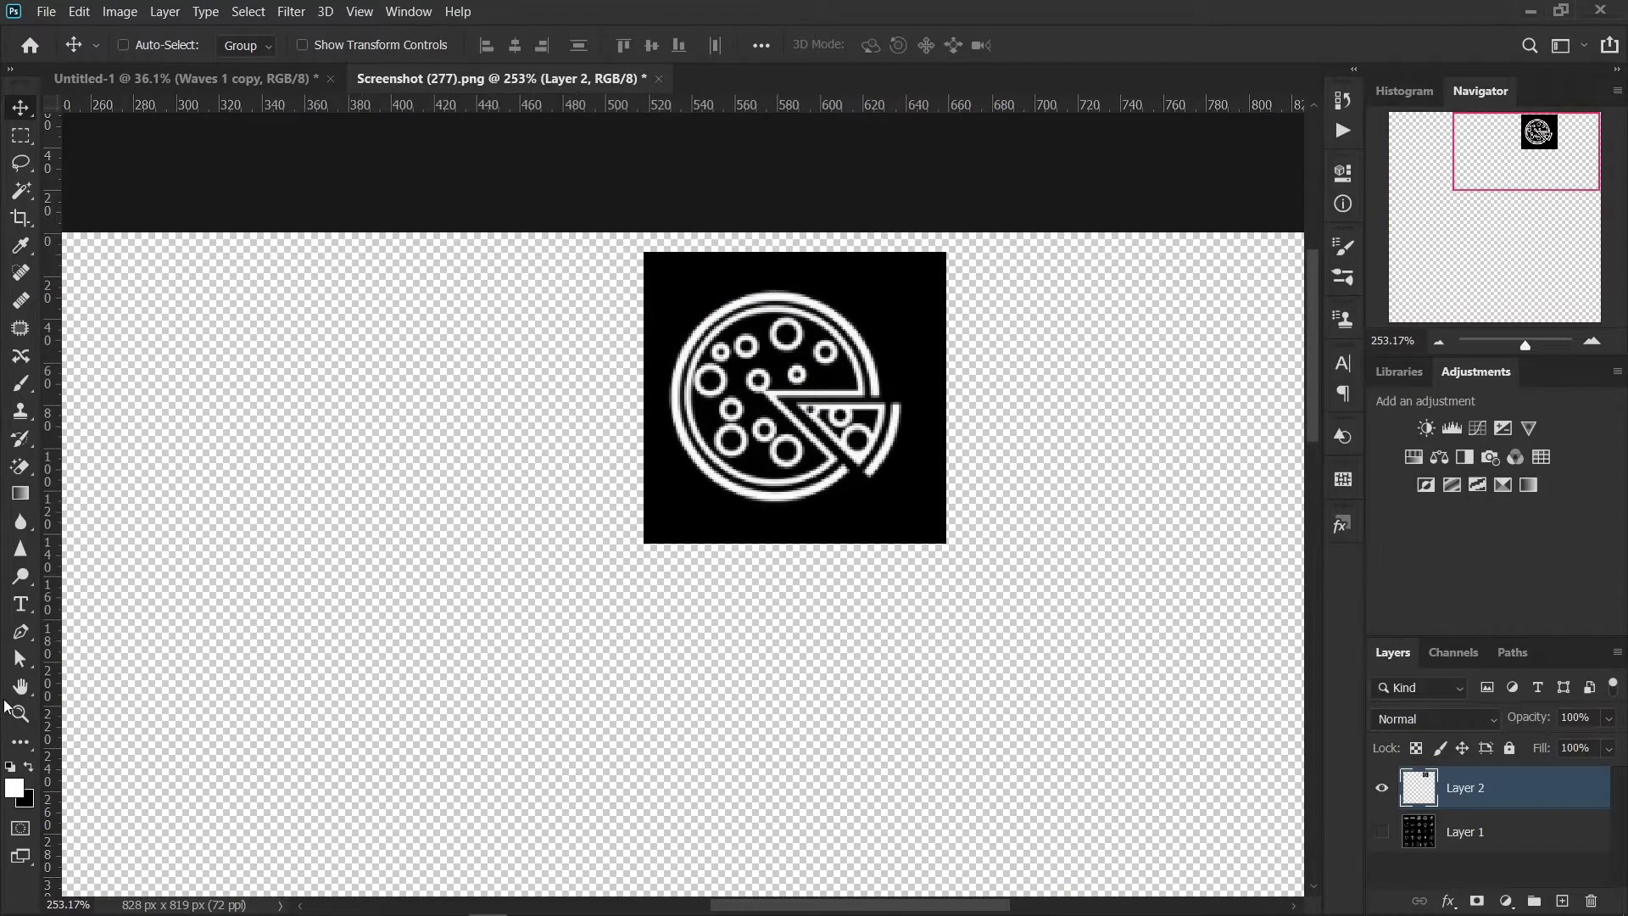
{"action": "left_click", "coordinate": [20, 467]}
Step: Erase the black background and the black fills inside the pizza slice
{"action": "left_click", "coordinate": [901, 321]}
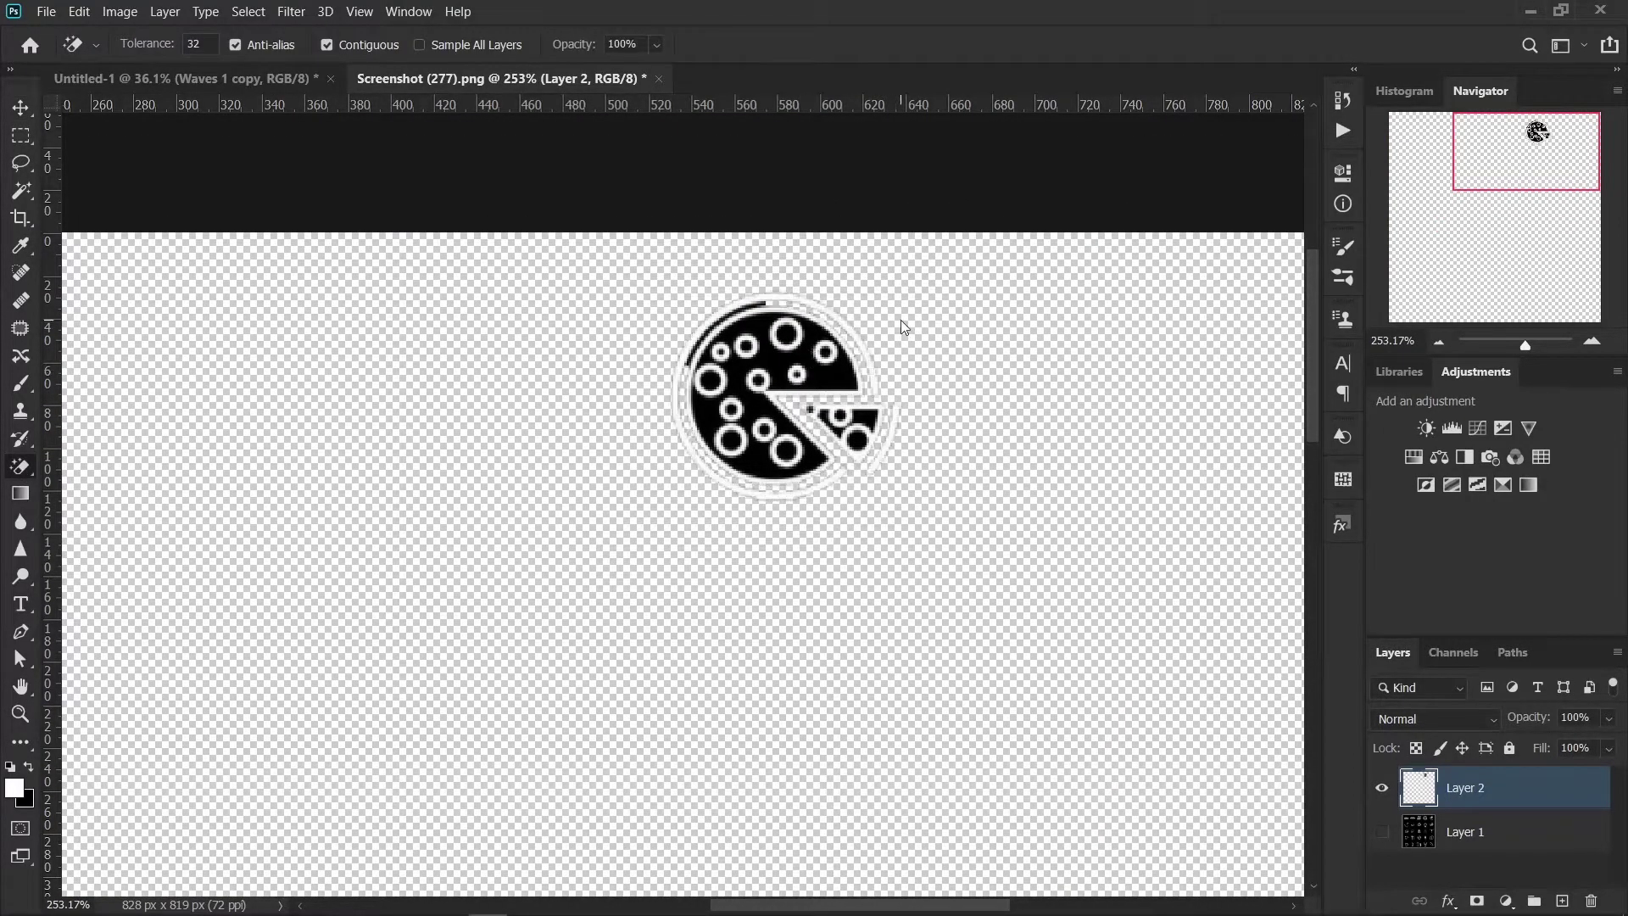
{"action": "left_click", "coordinate": [834, 368]}
{"action": "scroll", "coordinate": [865, 392], "scroll_direction": "up", "scroll_amount": 1}
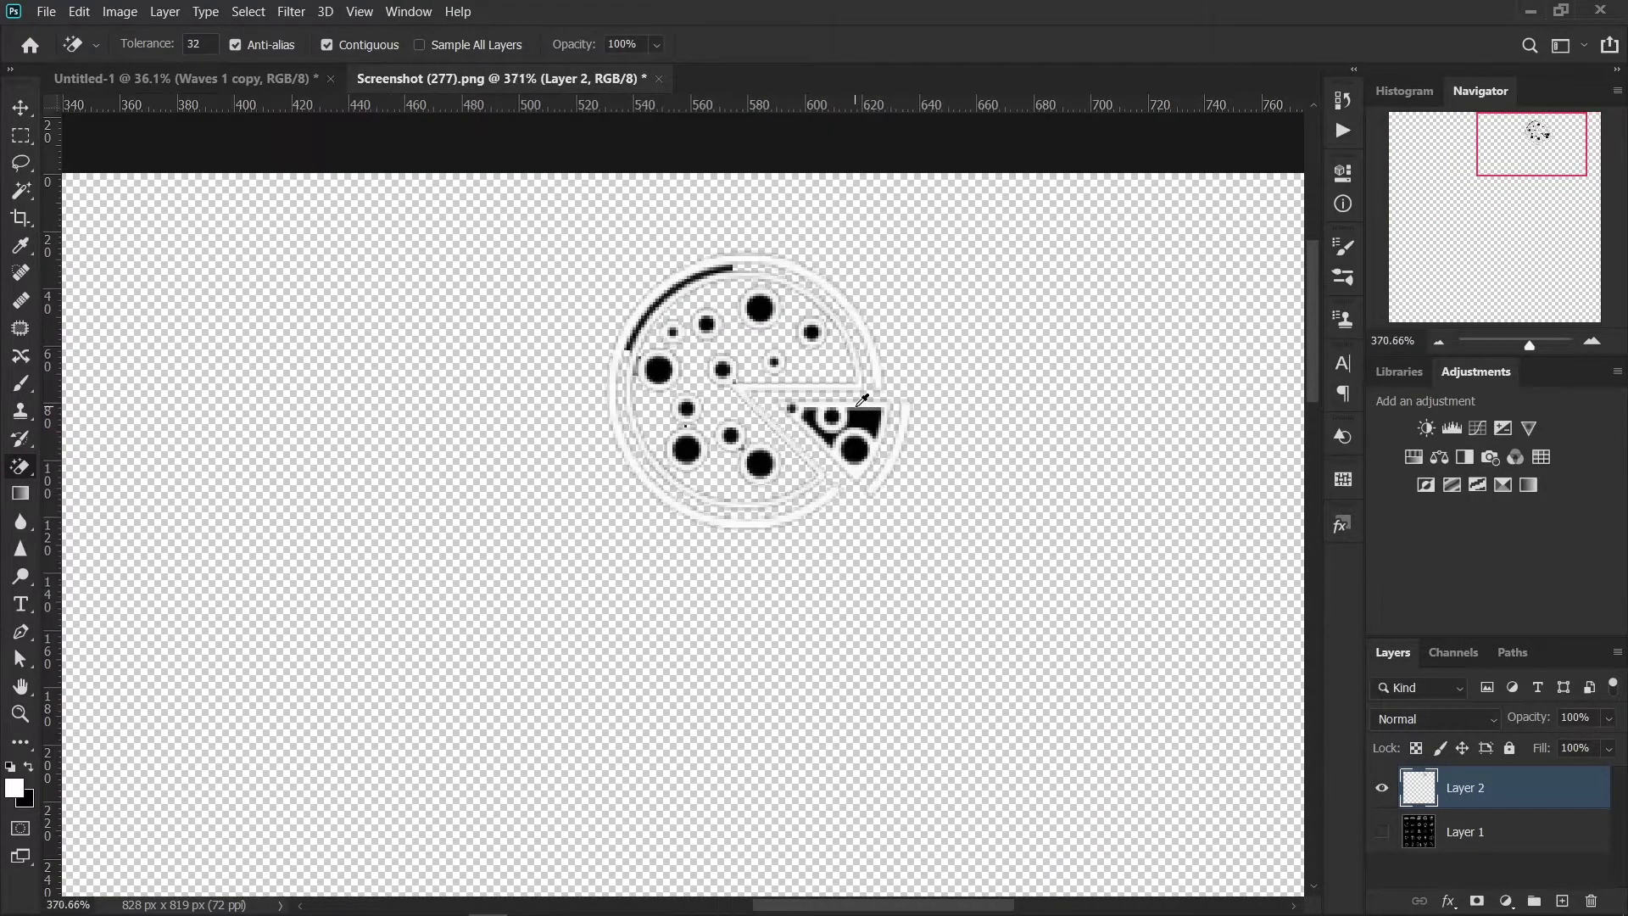
{"action": "scroll", "coordinate": [873, 415], "scroll_direction": "up", "scroll_amount": 3}
{"action": "left_click", "coordinate": [876, 432]}
{"action": "left_click", "coordinate": [854, 484]}
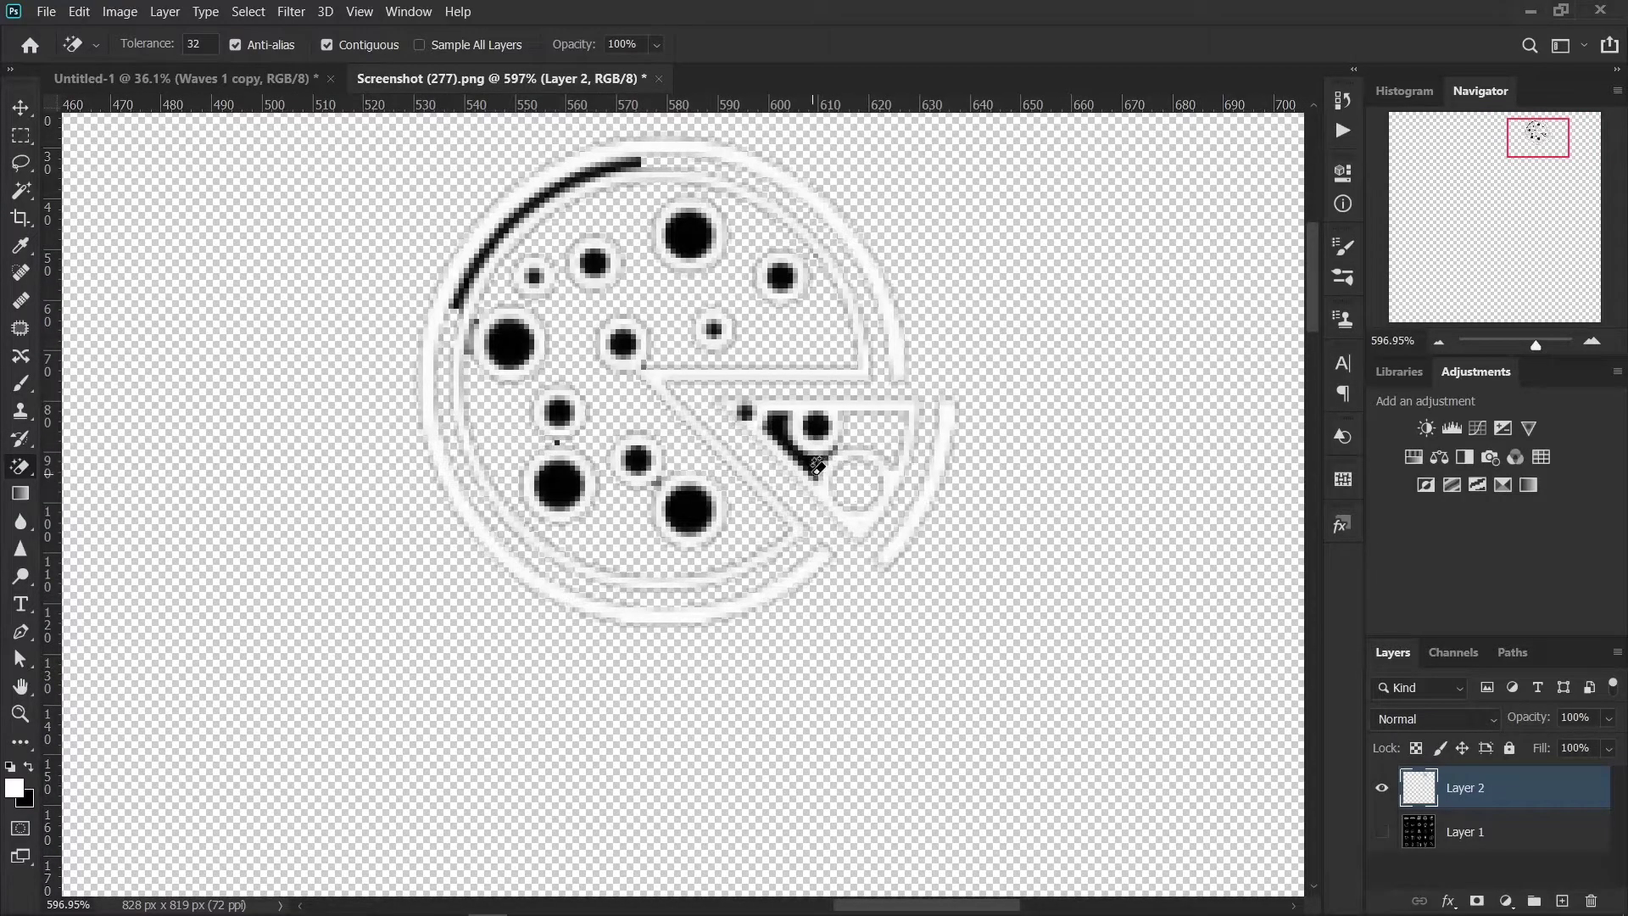
{"action": "left_click", "coordinate": [816, 428]}
Step: Clear the black centres from all the pizza's topping dots
{"action": "left_click", "coordinate": [694, 236]}
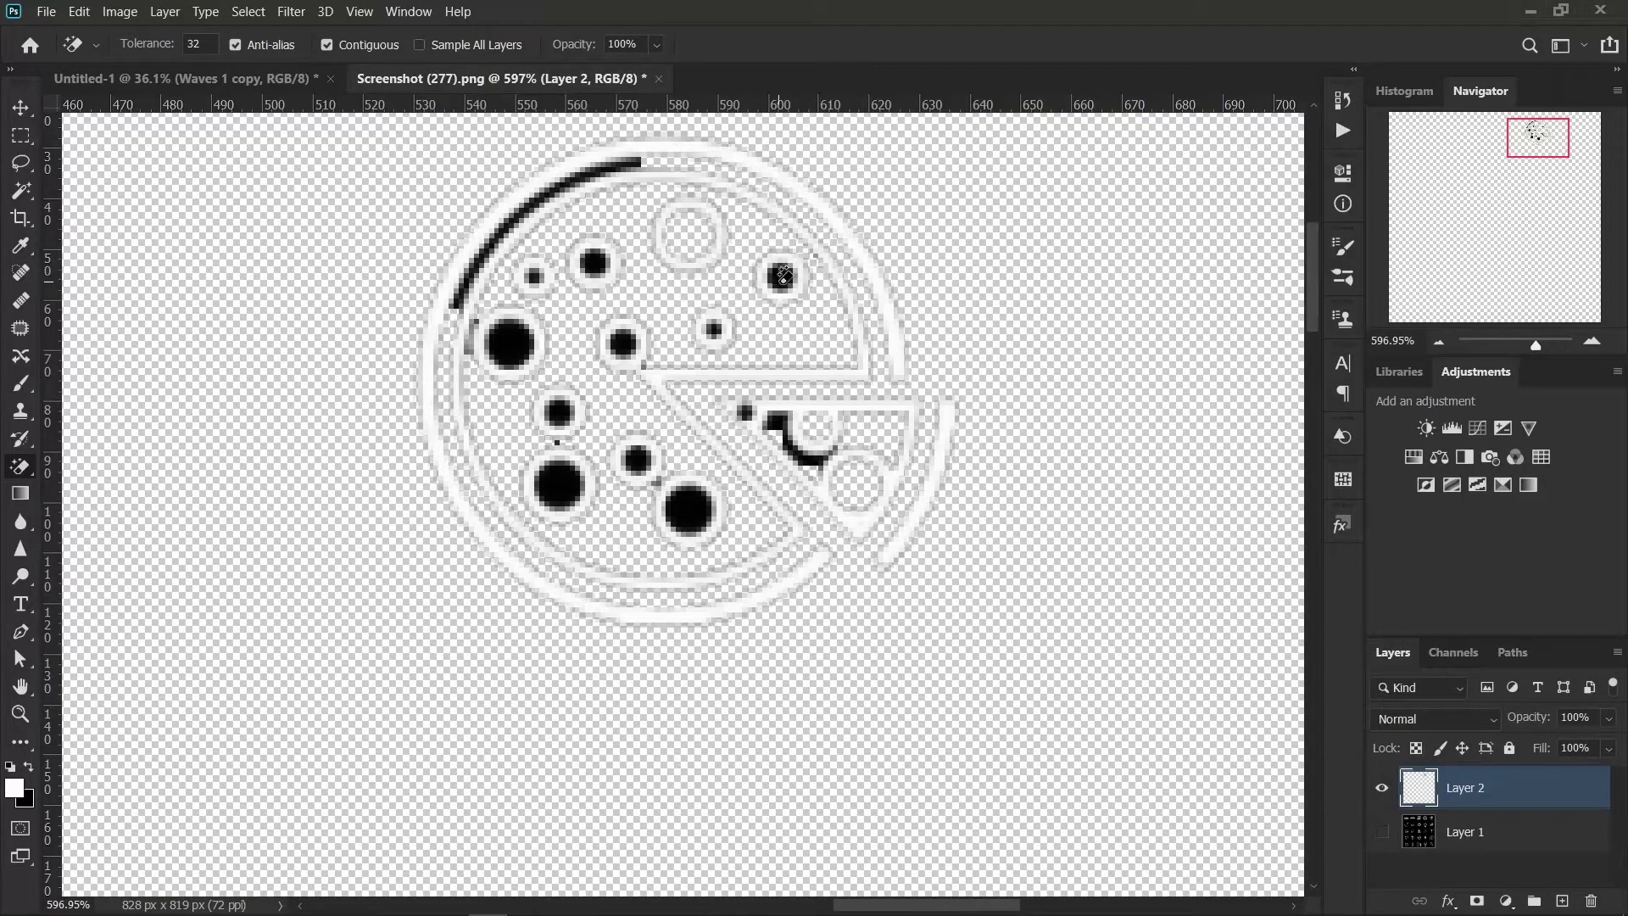
{"action": "left_click", "coordinate": [781, 276]}
{"action": "left_click", "coordinate": [623, 342]}
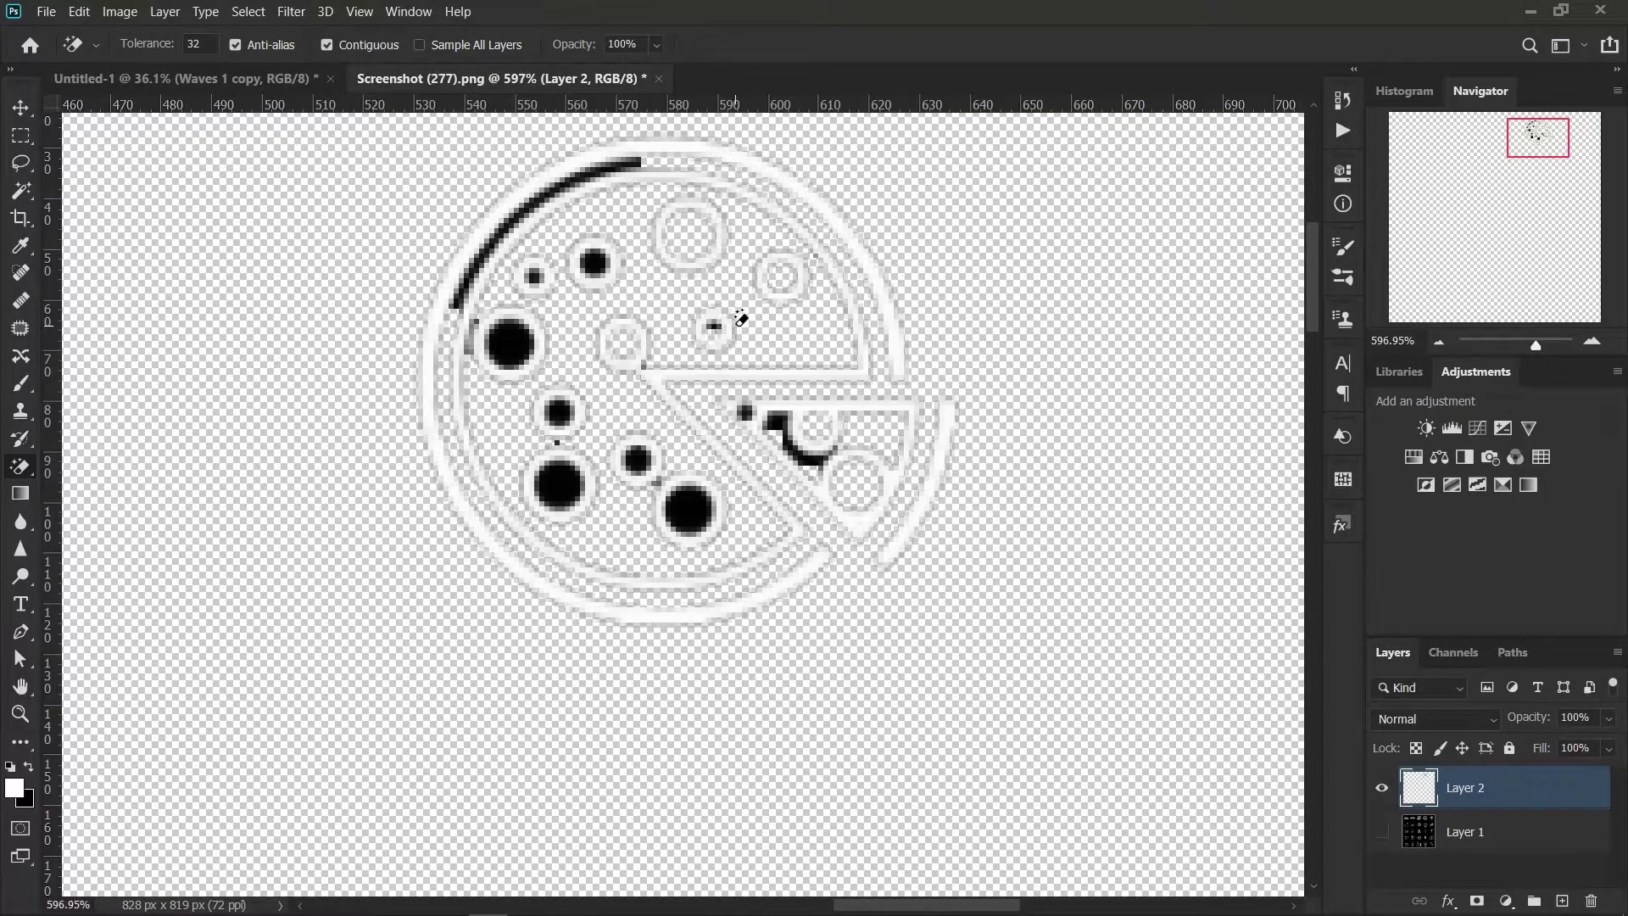
{"action": "left_click", "coordinate": [510, 341]}
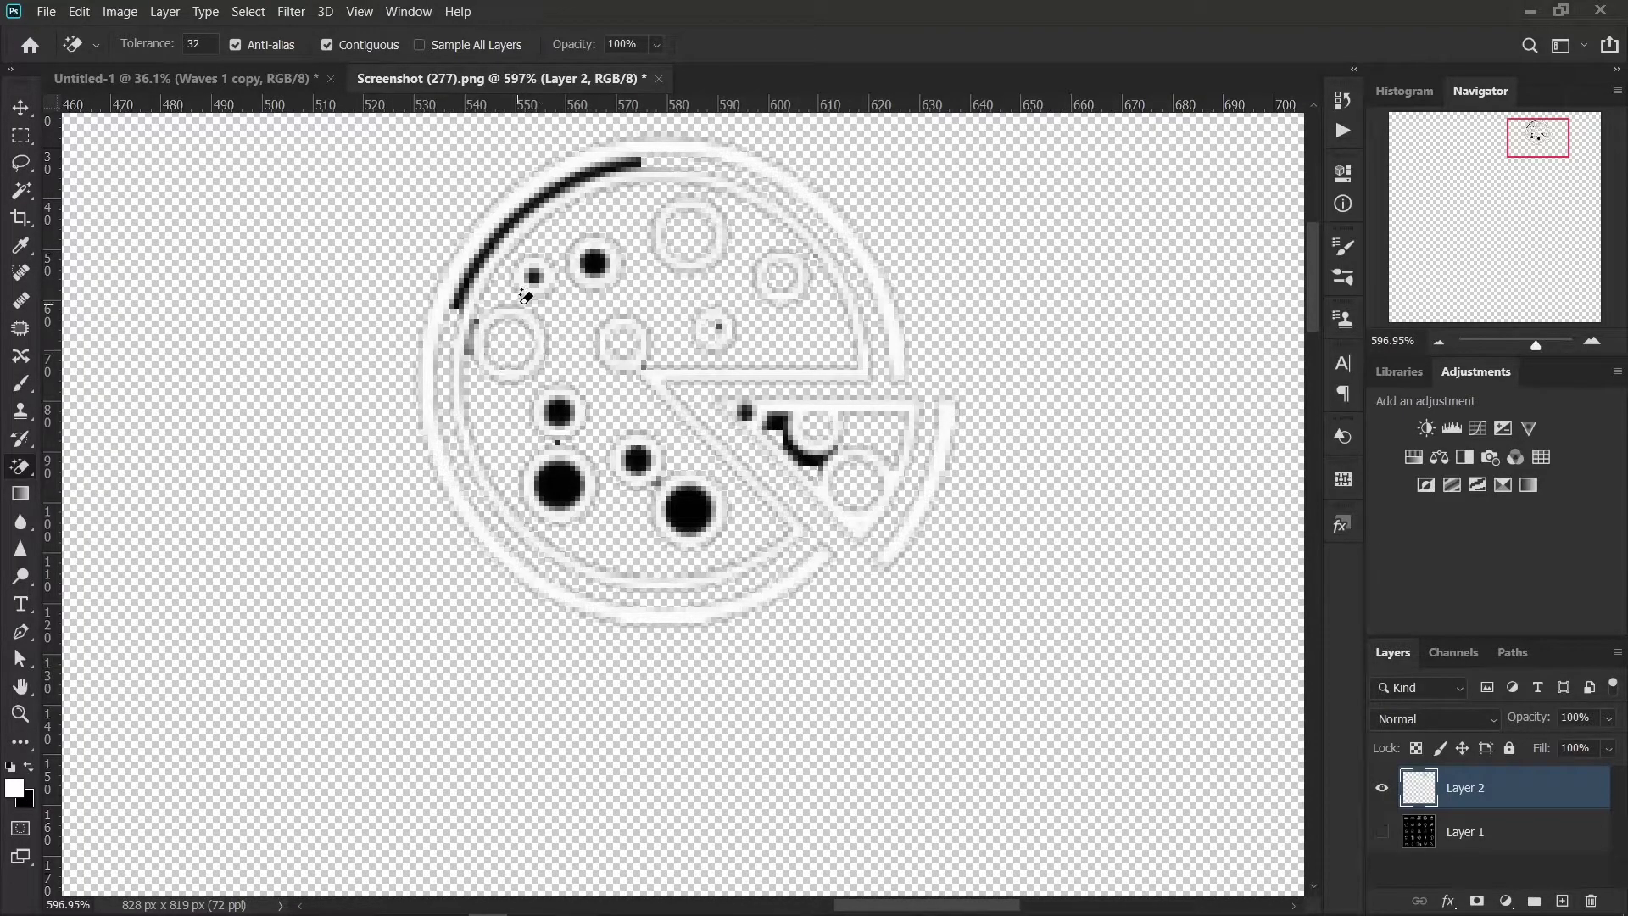
{"action": "left_click", "coordinate": [593, 263]}
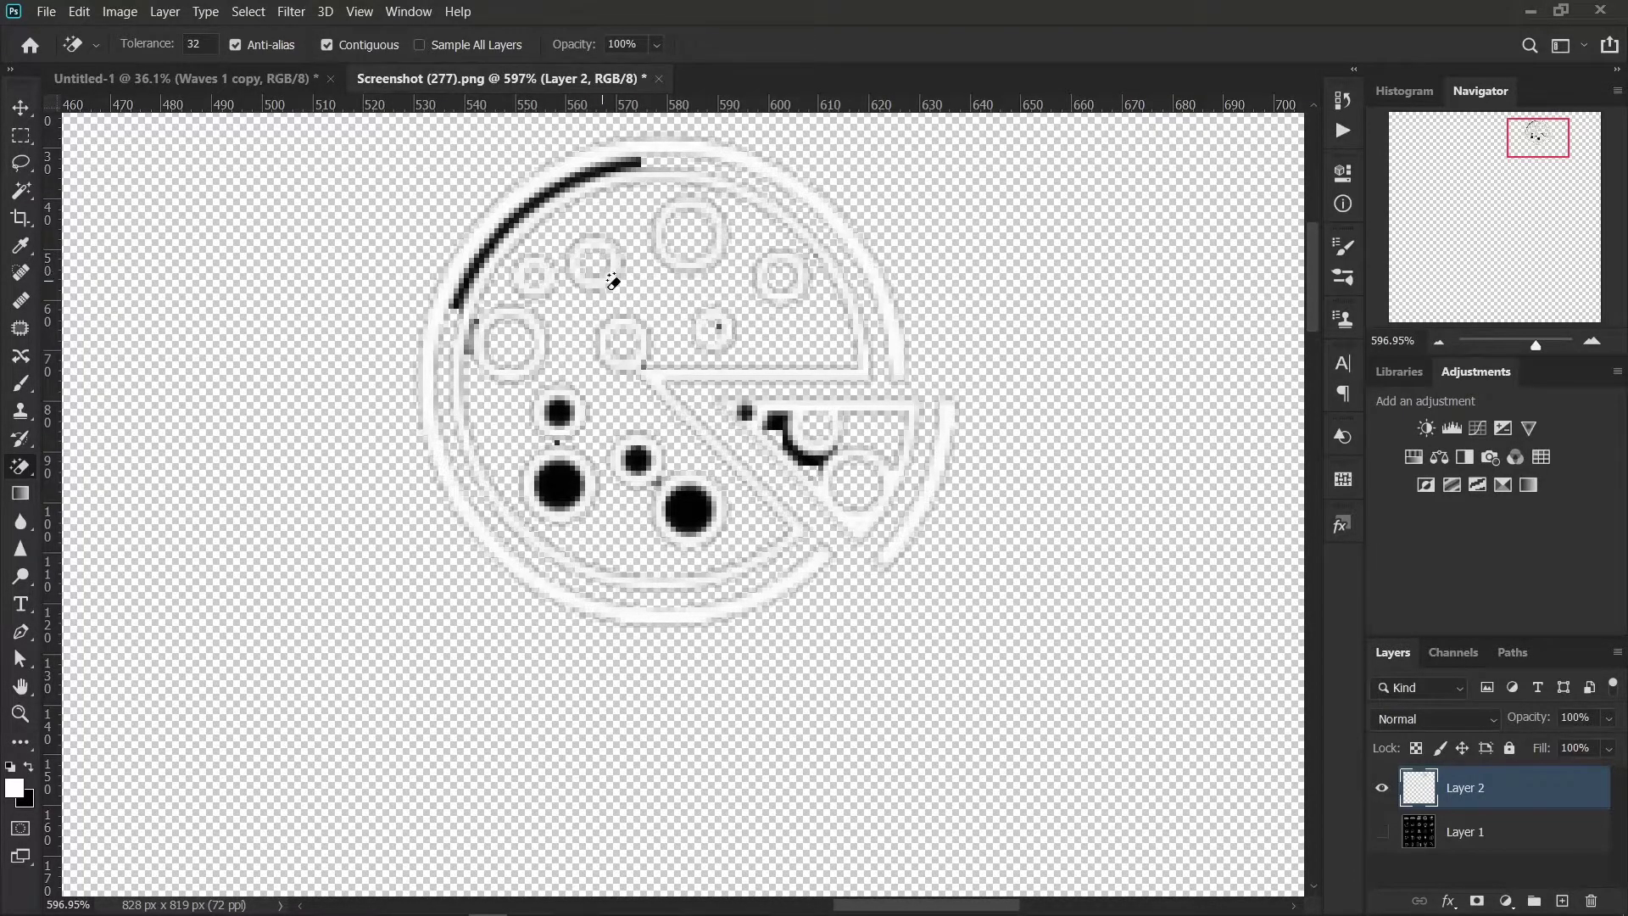
{"action": "left_click", "coordinate": [559, 420]}
{"action": "left_click", "coordinate": [558, 482]}
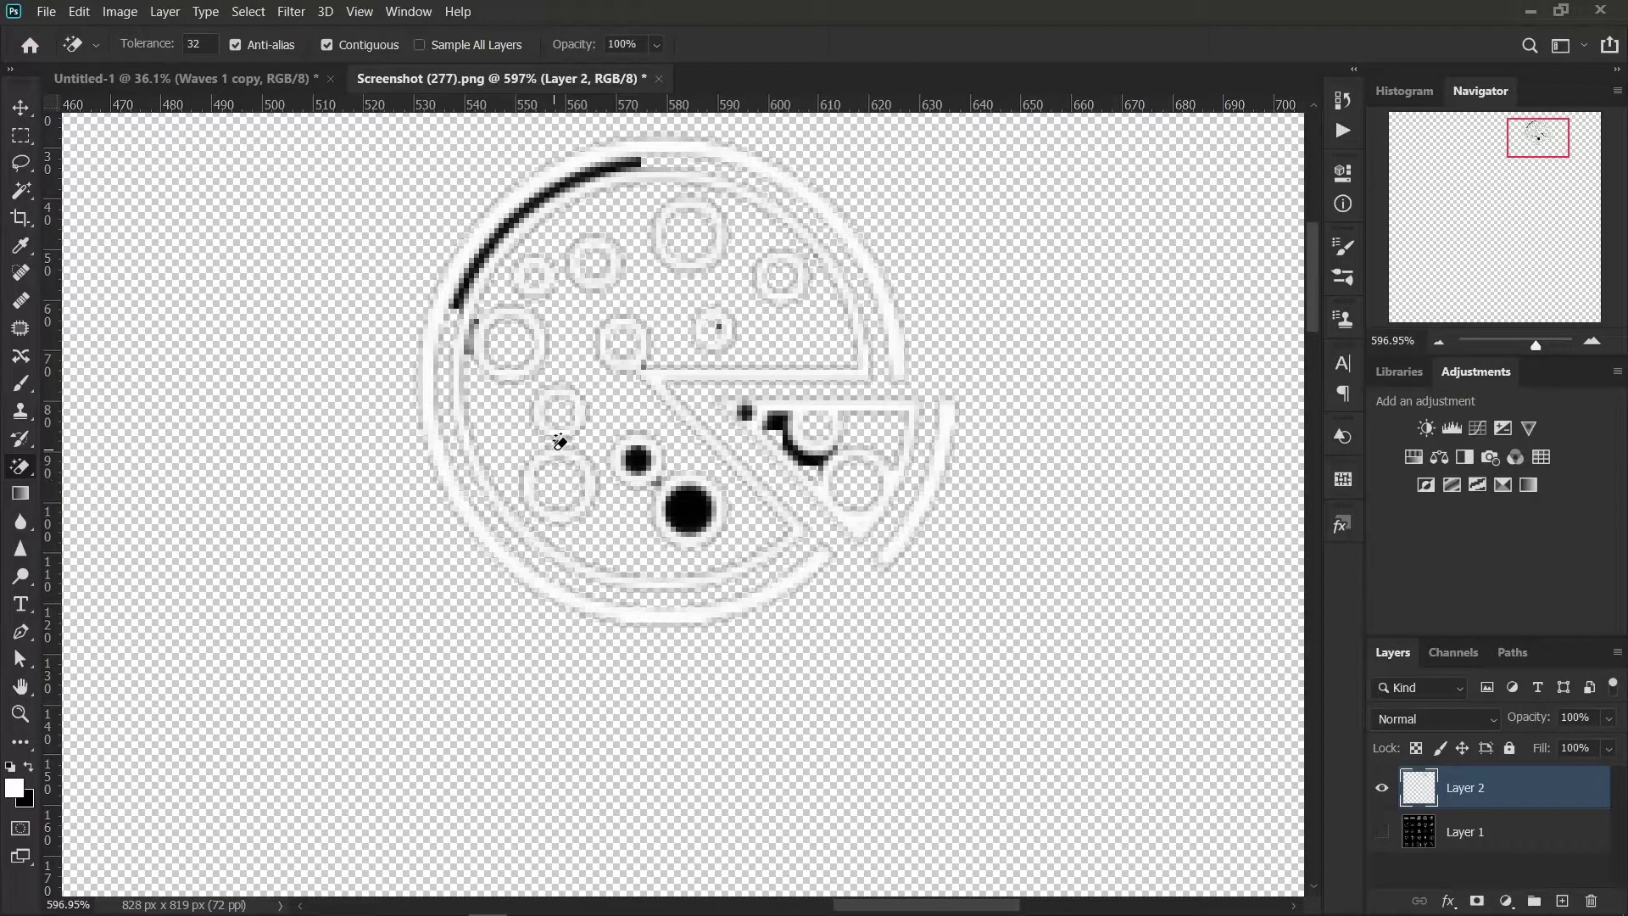
{"action": "left_click", "coordinate": [636, 459]}
{"action": "left_click", "coordinate": [688, 509]}
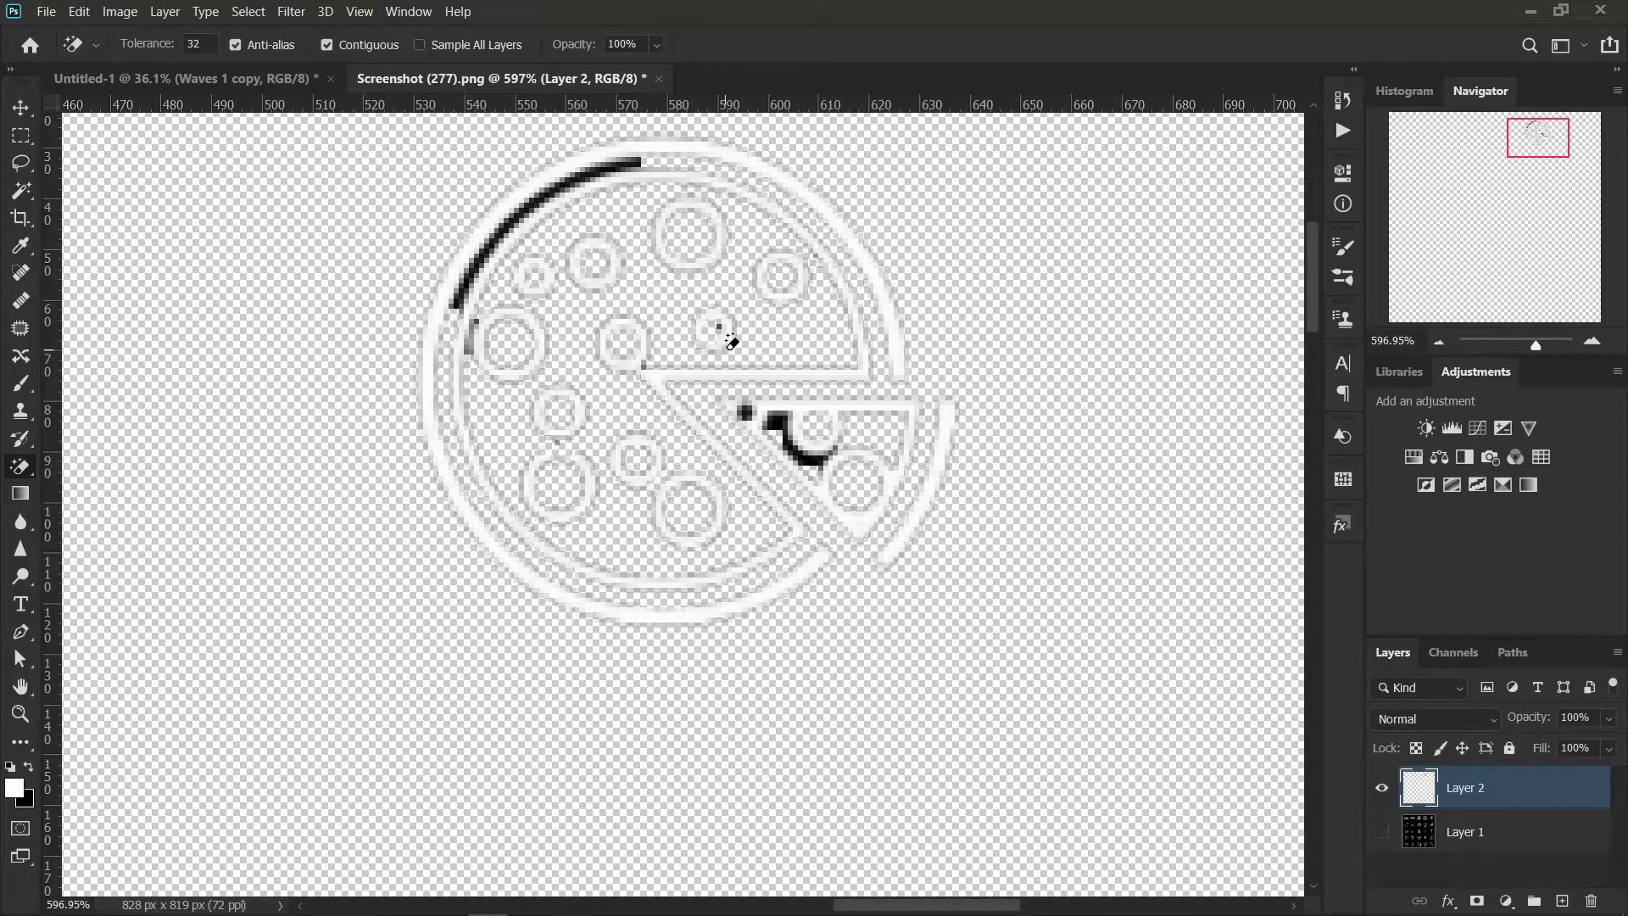
Step: Erase the remaining black curves, the upper-left arc and dark edge pixels around the slice
{"action": "scroll", "coordinate": [797, 442], "scroll_direction": "up", "scroll_amount": 3}
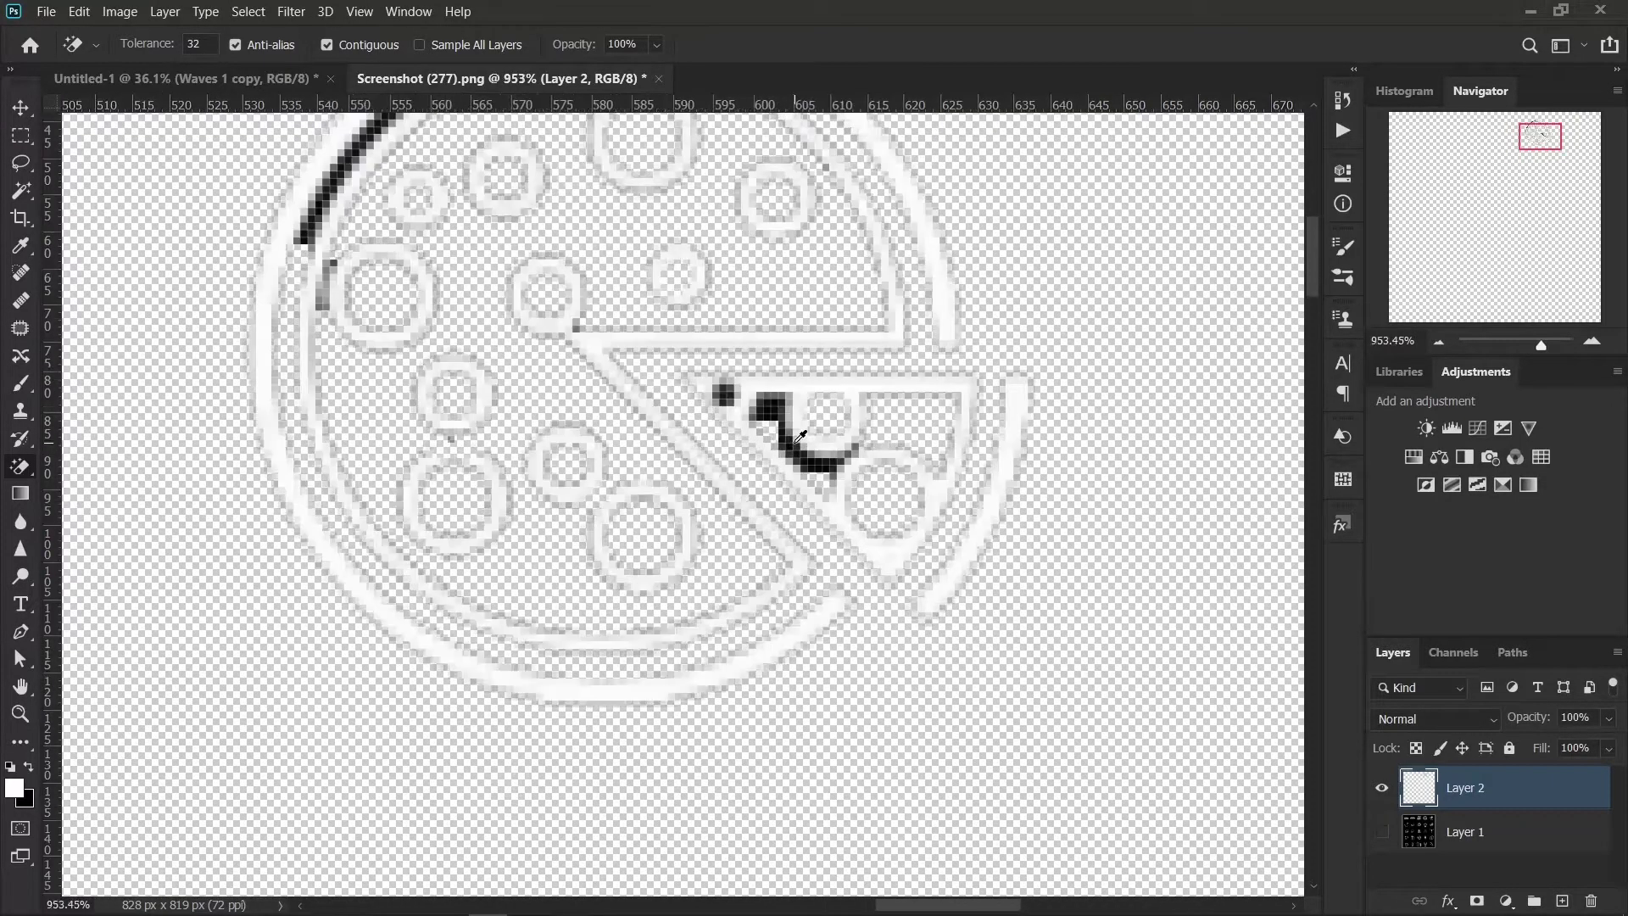
{"action": "left_click", "coordinate": [708, 376]}
{"action": "left_click", "coordinate": [773, 406]}
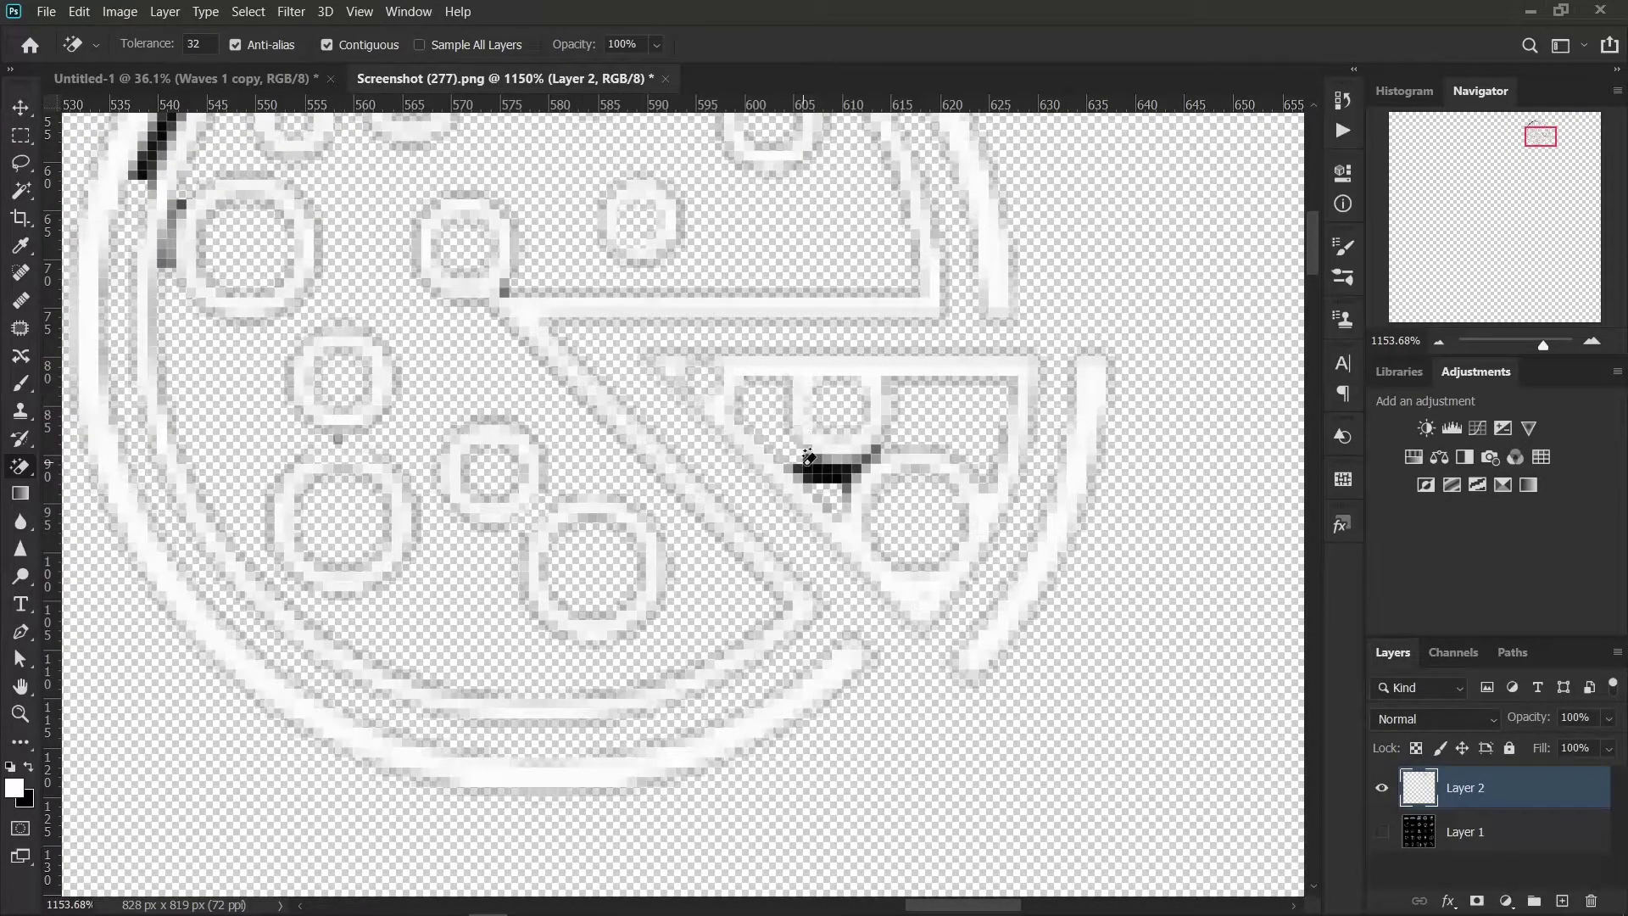
{"action": "left_click", "coordinate": [829, 487]}
{"action": "scroll", "coordinate": [792, 479], "scroll_direction": "down", "scroll_amount": 2}
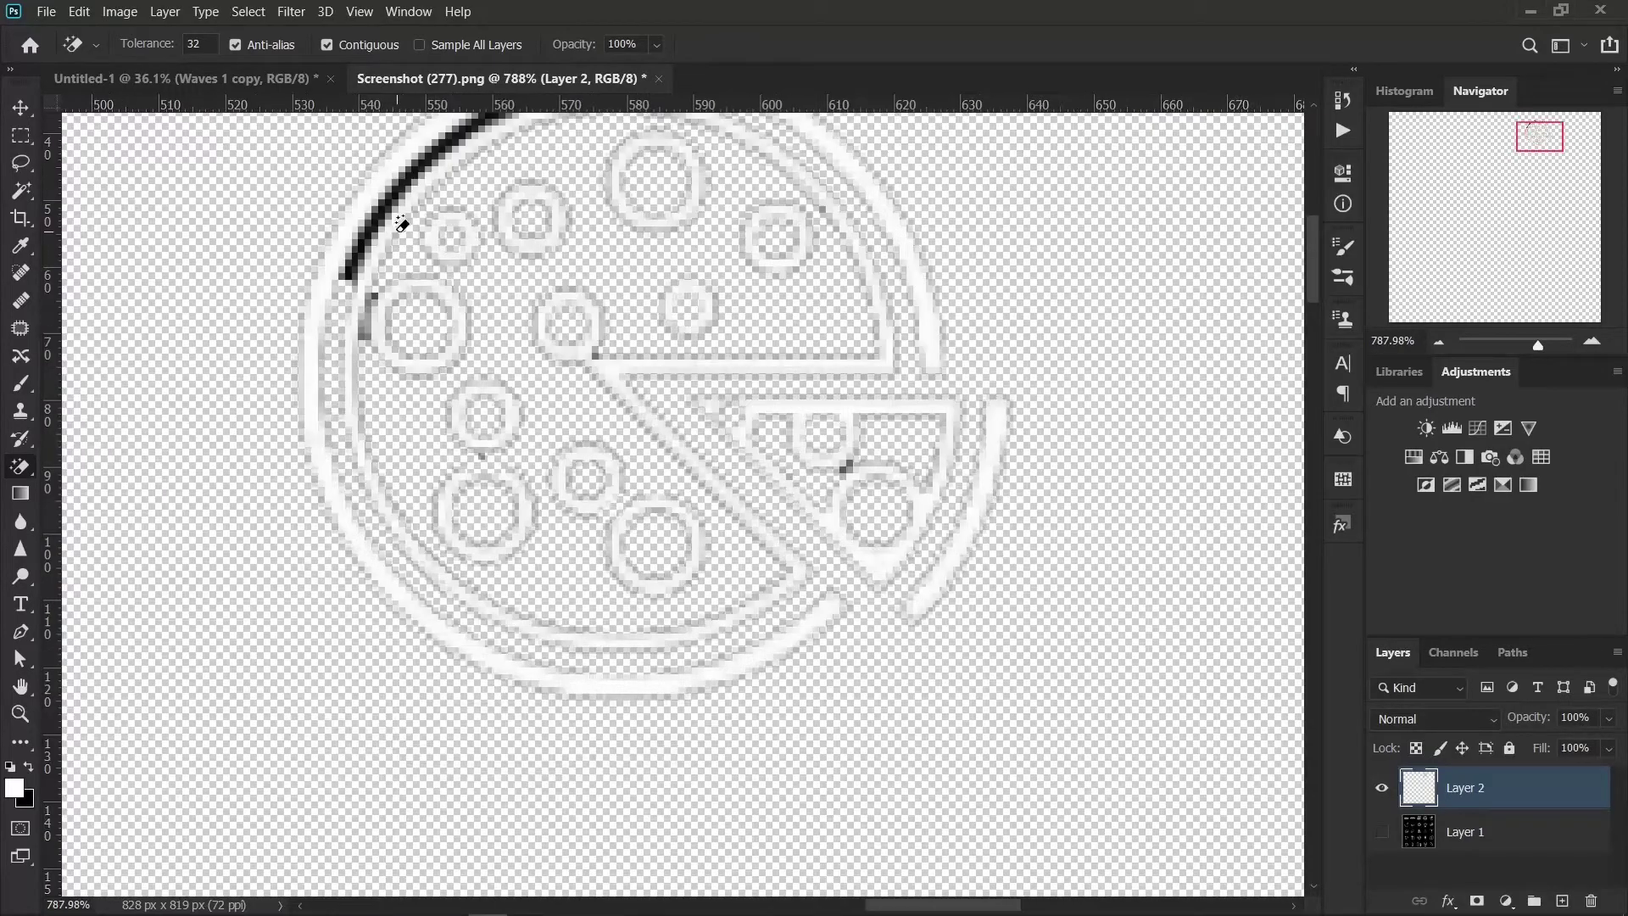
{"action": "left_click", "coordinate": [380, 208]}
{"action": "scroll", "coordinate": [381, 212], "scroll_direction": "up", "scroll_amount": 1}
{"action": "scroll", "coordinate": [380, 212], "scroll_direction": "up", "scroll_amount": 1}
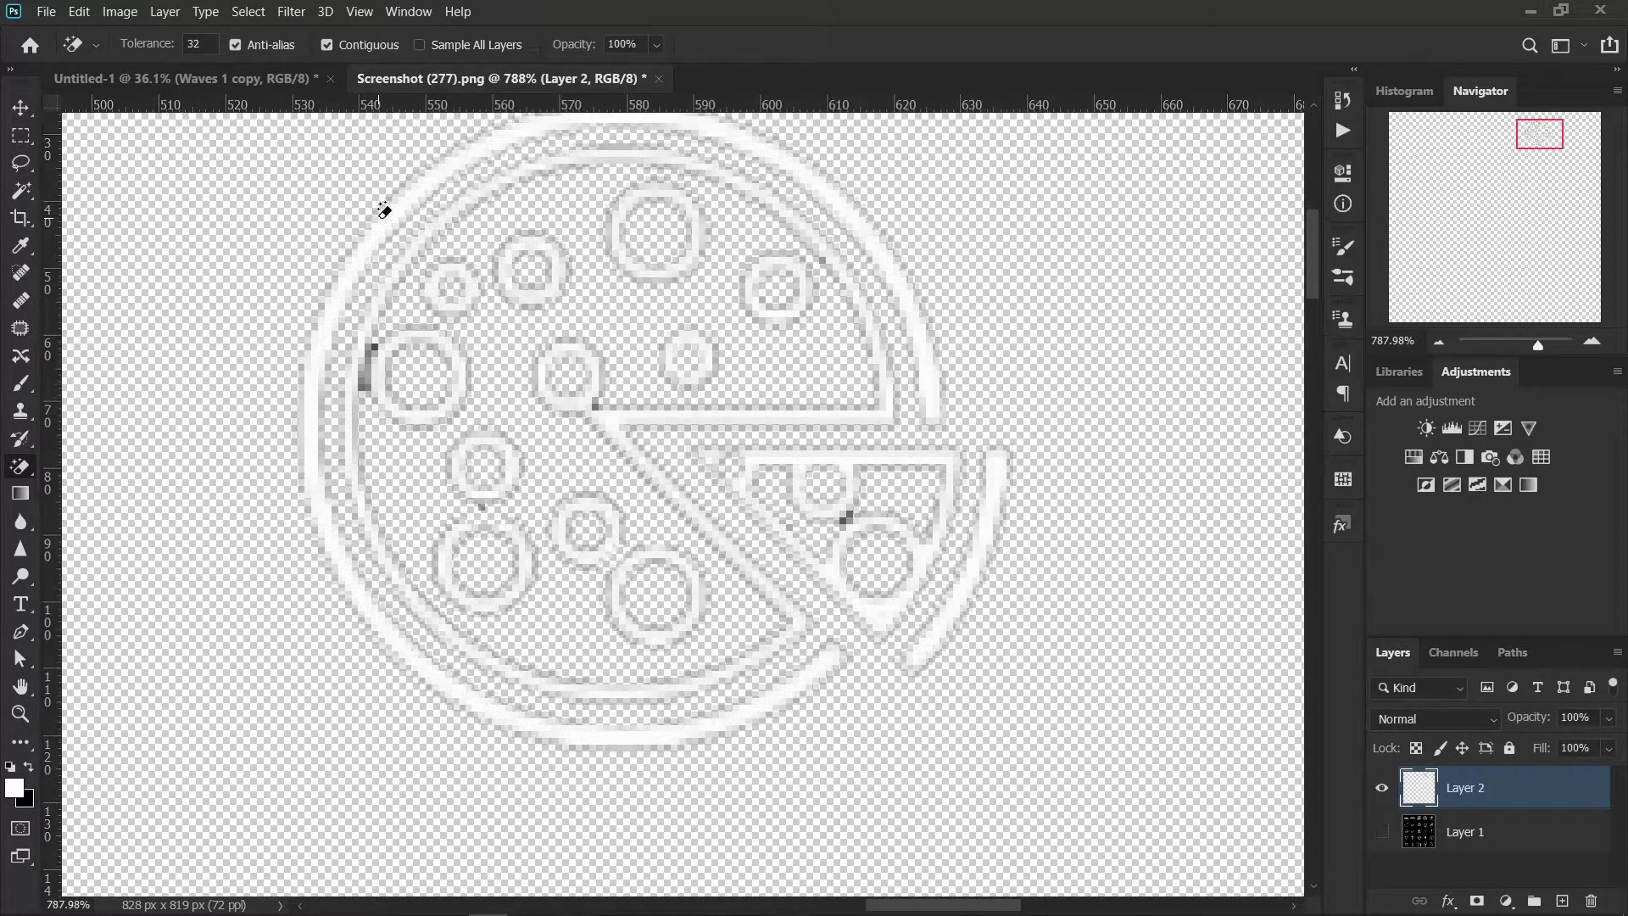
{"action": "left_click", "coordinate": [374, 365]}
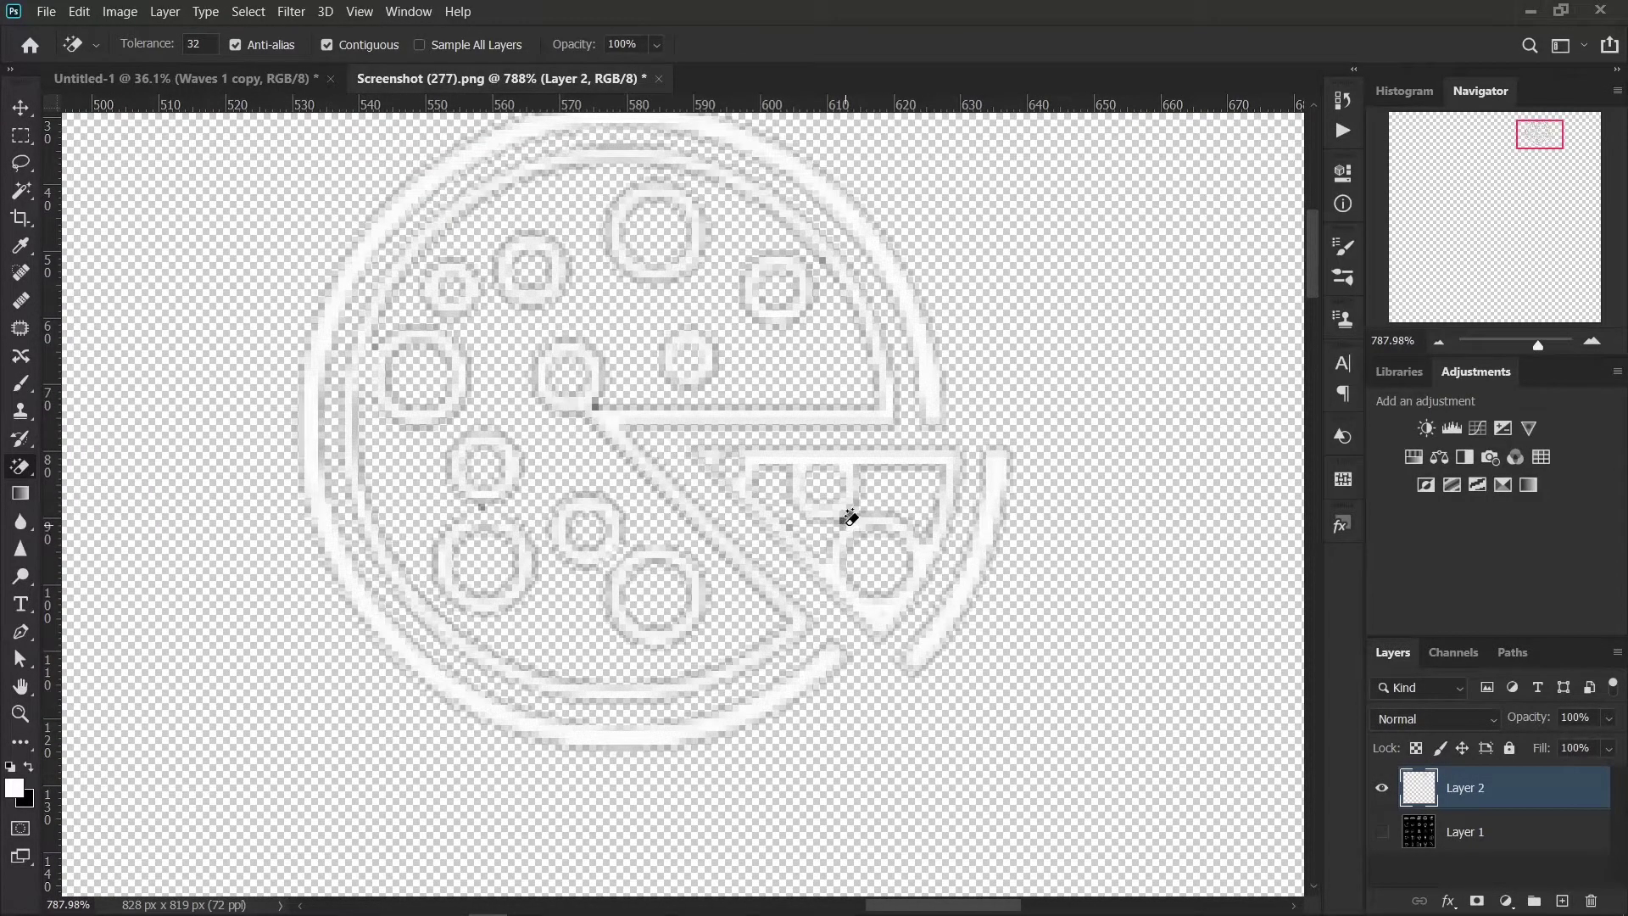
{"action": "left_click", "coordinate": [644, 419]}
{"action": "scroll", "coordinate": [687, 462], "scroll_direction": "down", "scroll_amount": 10}
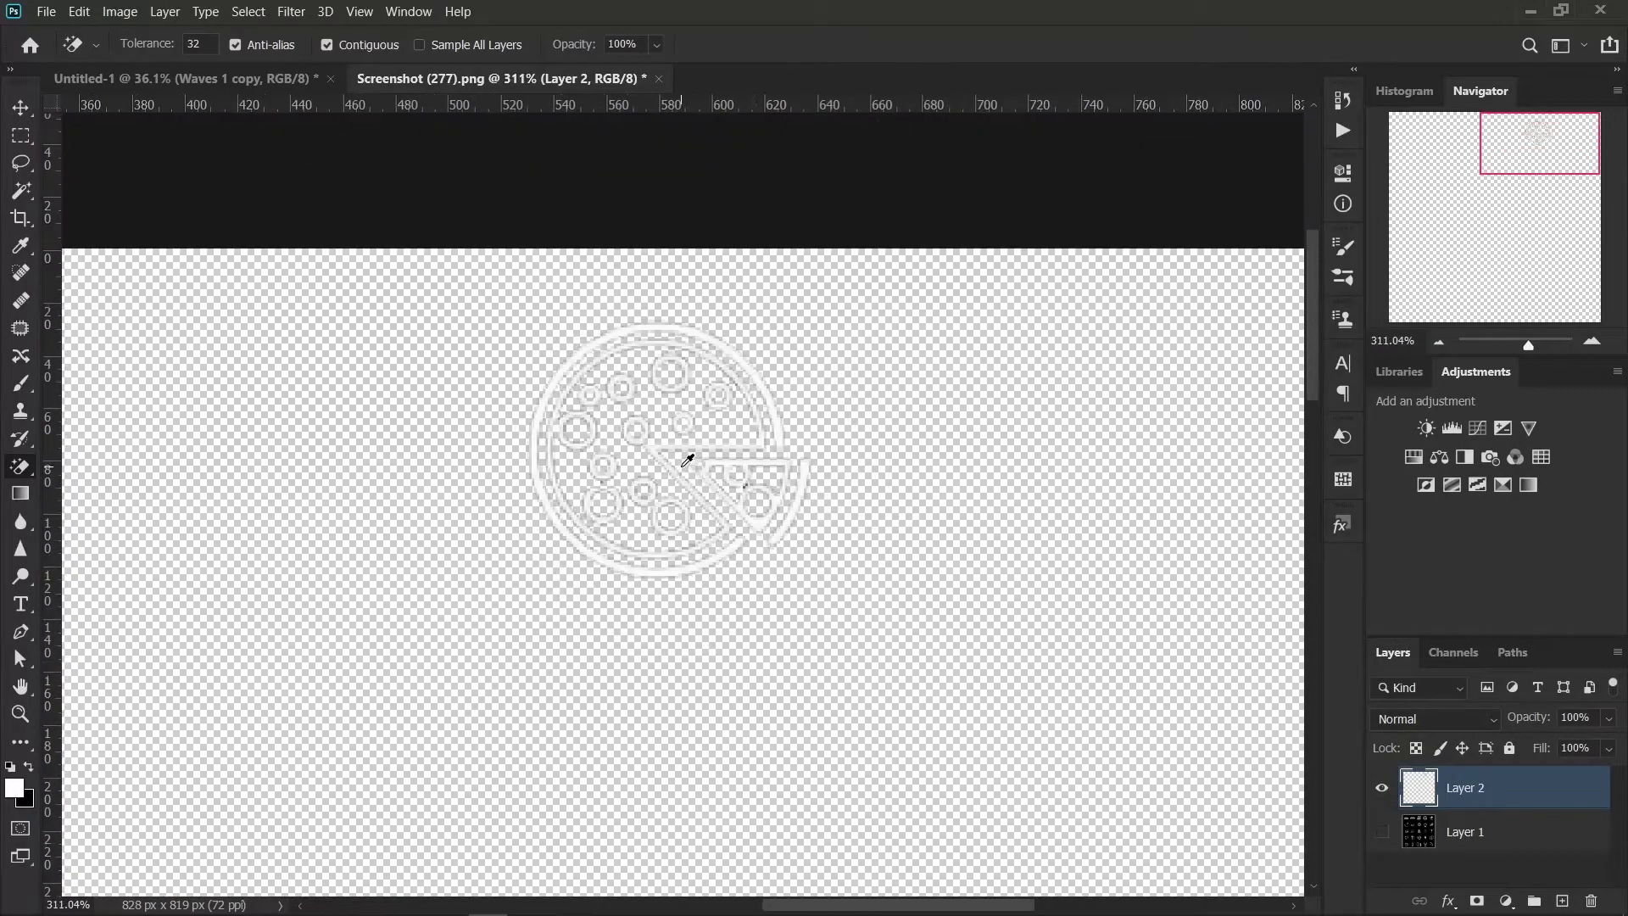
{"action": "left_click", "coordinate": [22, 108]}
Step: Drag the pizza layer into the Untitled-1 poster and scale it down
{"action": "scroll", "coordinate": [496, 405], "scroll_direction": "down", "scroll_amount": 3}
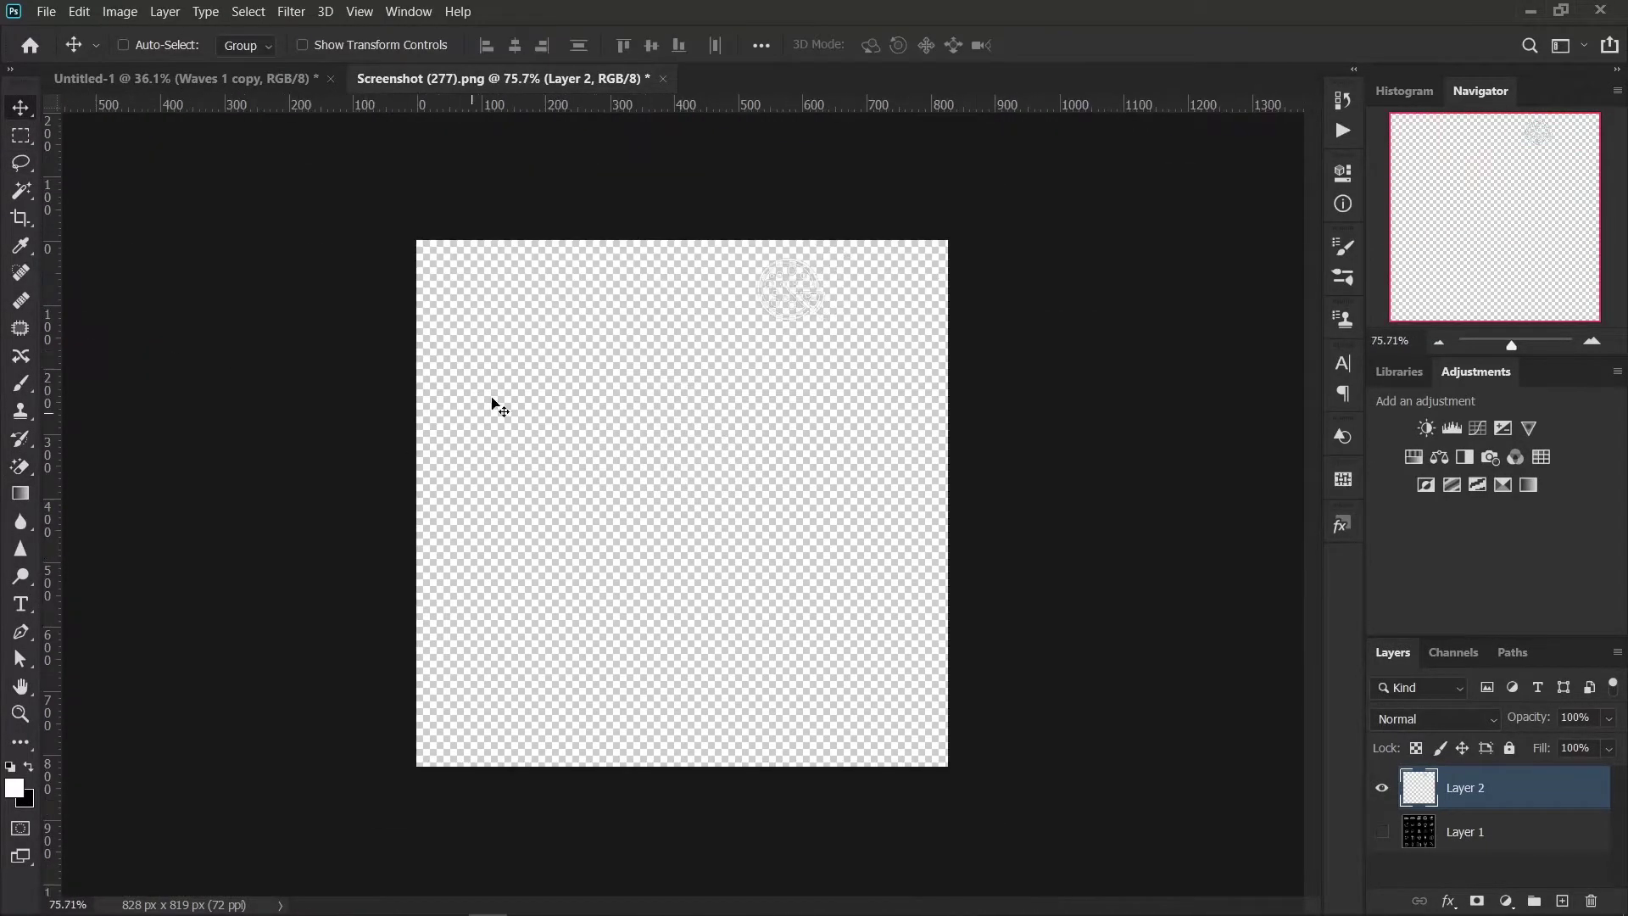
{"action": "mouse_move", "coordinate": [787, 318]}
{"action": "left_mouse_down"}
{"action": "mouse_move", "coordinate": [179, 85]}
{"action": "mouse_move", "coordinate": [1025, 764]}
{"action": "left_mouse_up"}
{"action": "scroll", "coordinate": [891, 653], "scroll_direction": "down", "scroll_amount": 1}
{"action": "key", "text": "ctrl+t"}
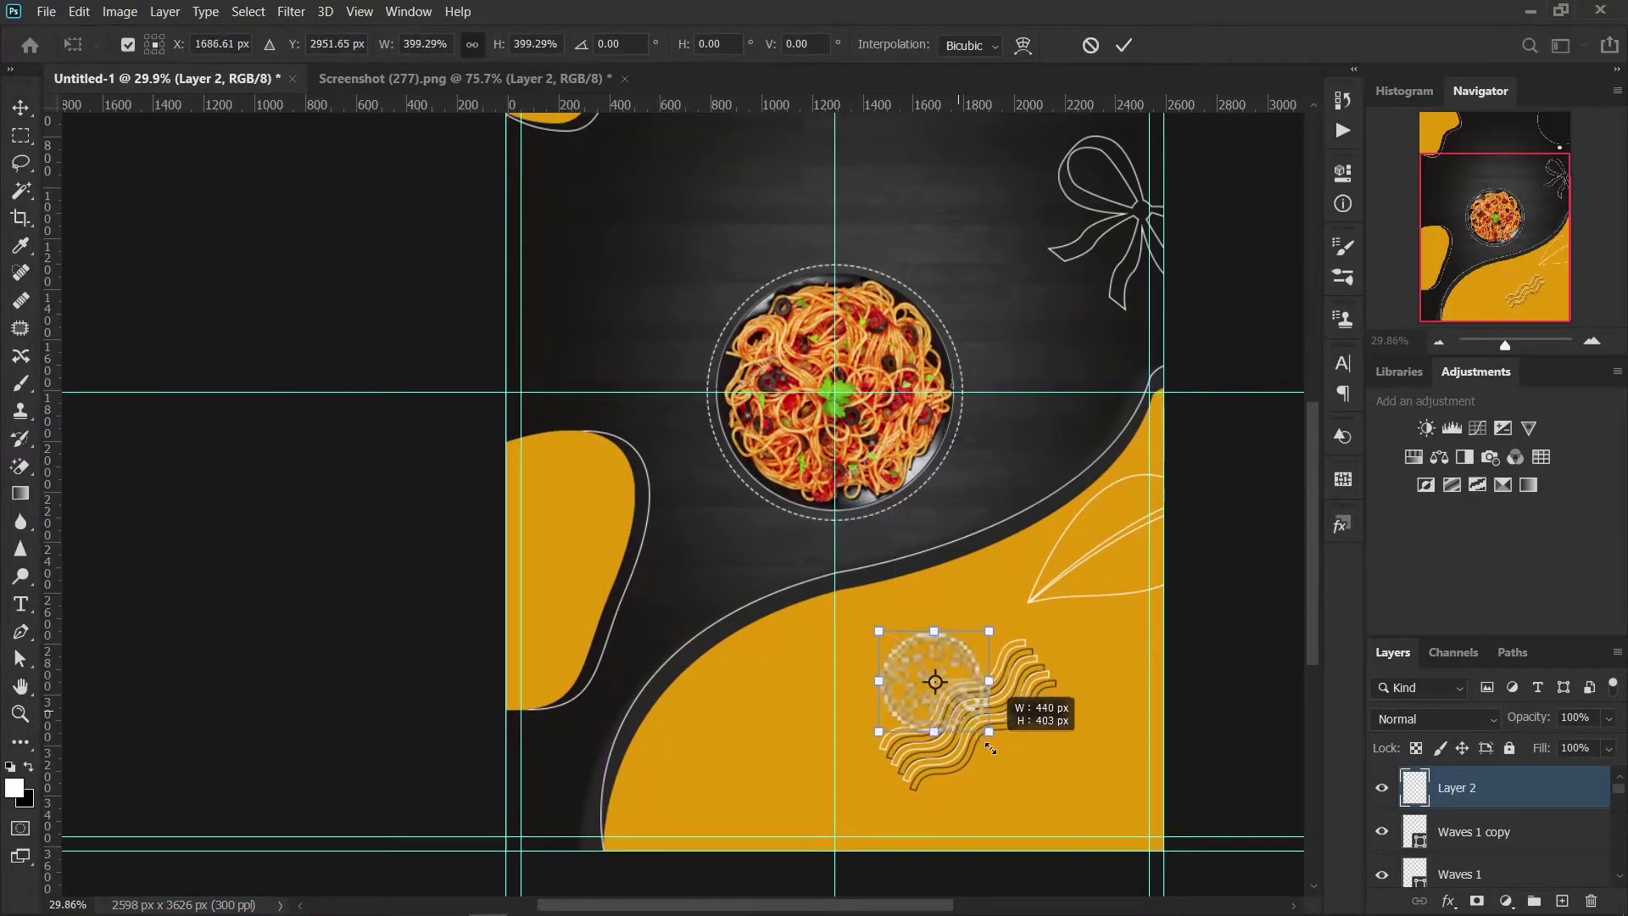
{"action": "left_click", "coordinate": [1128, 46]}
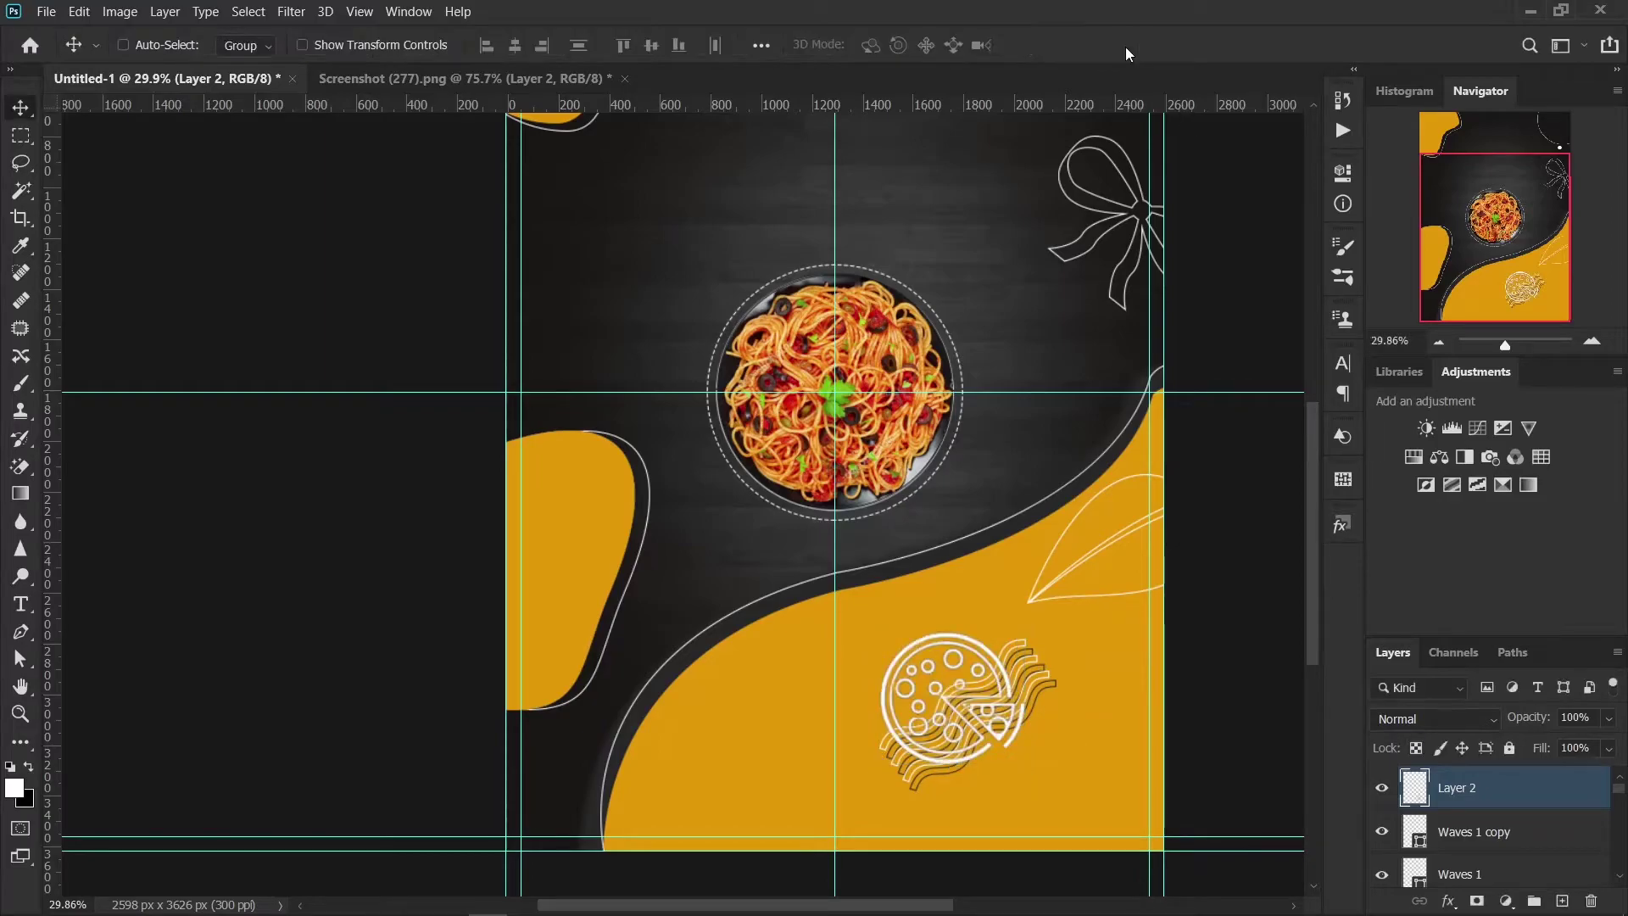
Step: Move the pizza to the poster's bottom-right corner and lower its opacity to 79%
{"action": "scroll", "coordinate": [1091, 622], "scroll_direction": "up", "scroll_amount": 3}
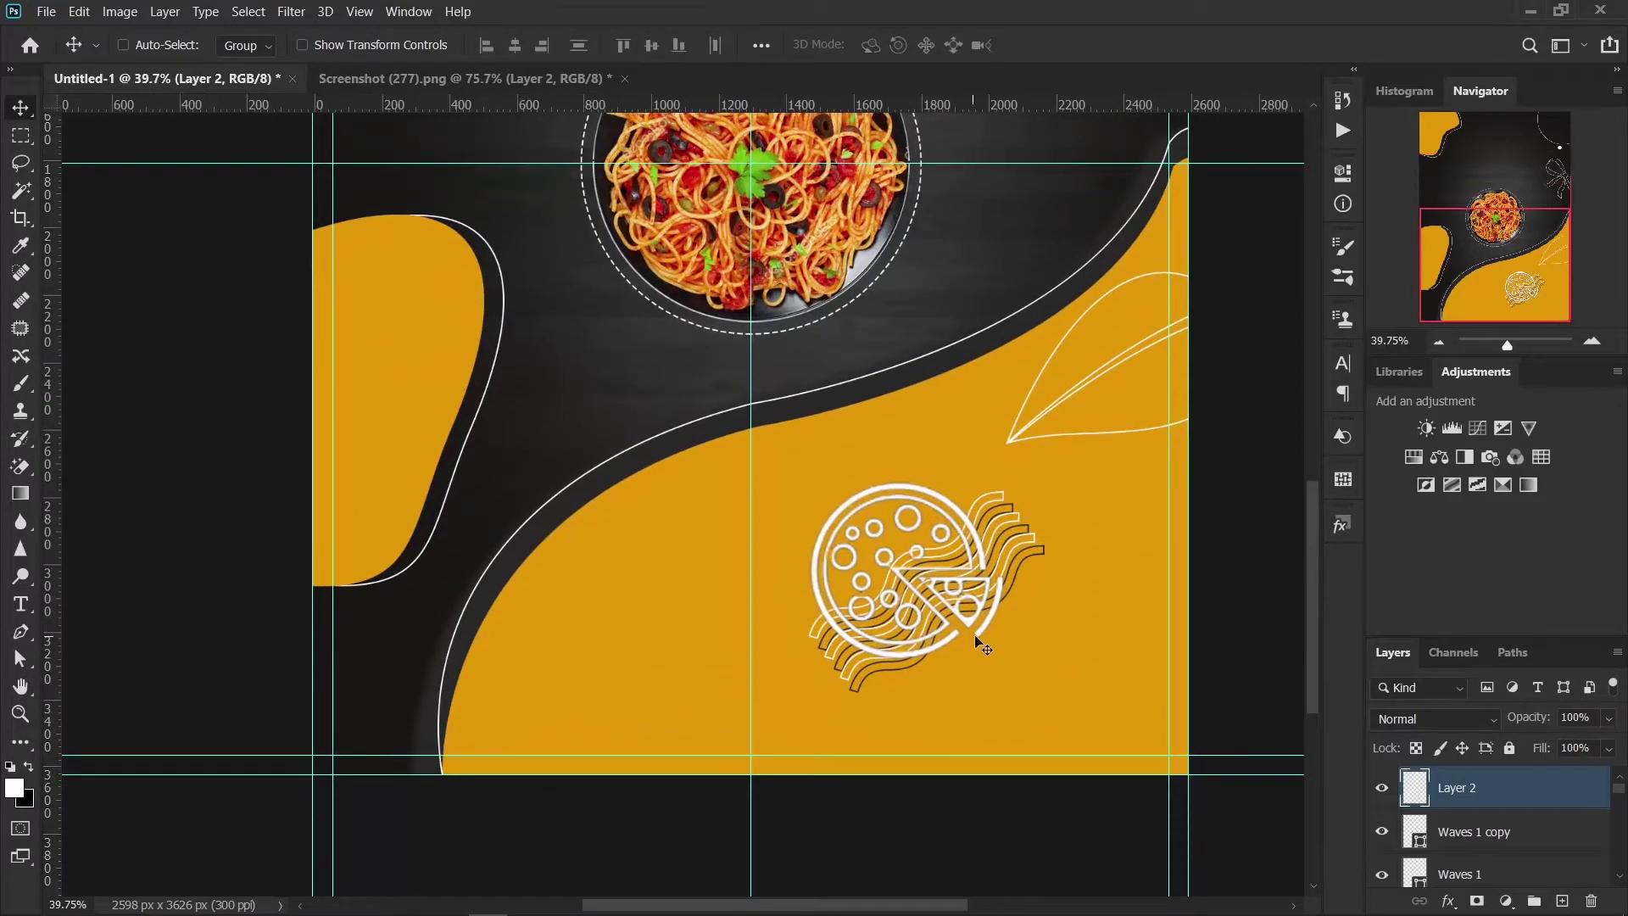
{"action": "left_click_drag", "start_coordinate": [982, 646], "coordinate": [1204, 791]}
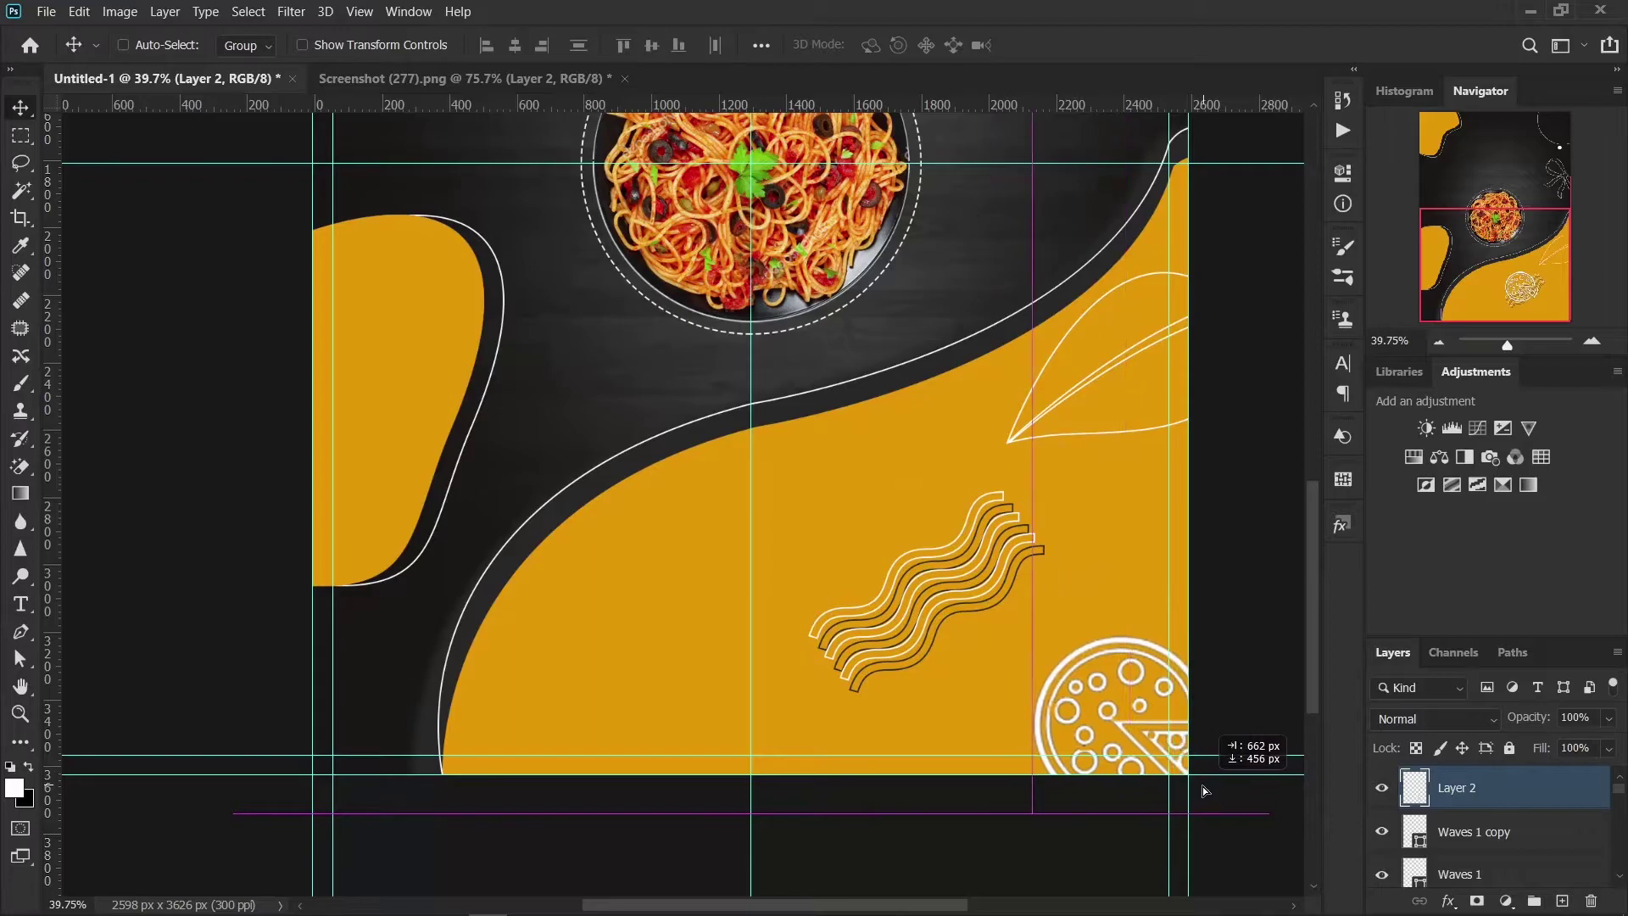
{"action": "left_click_drag", "start_coordinate": [1523, 726], "coordinate": [1432, 719]}
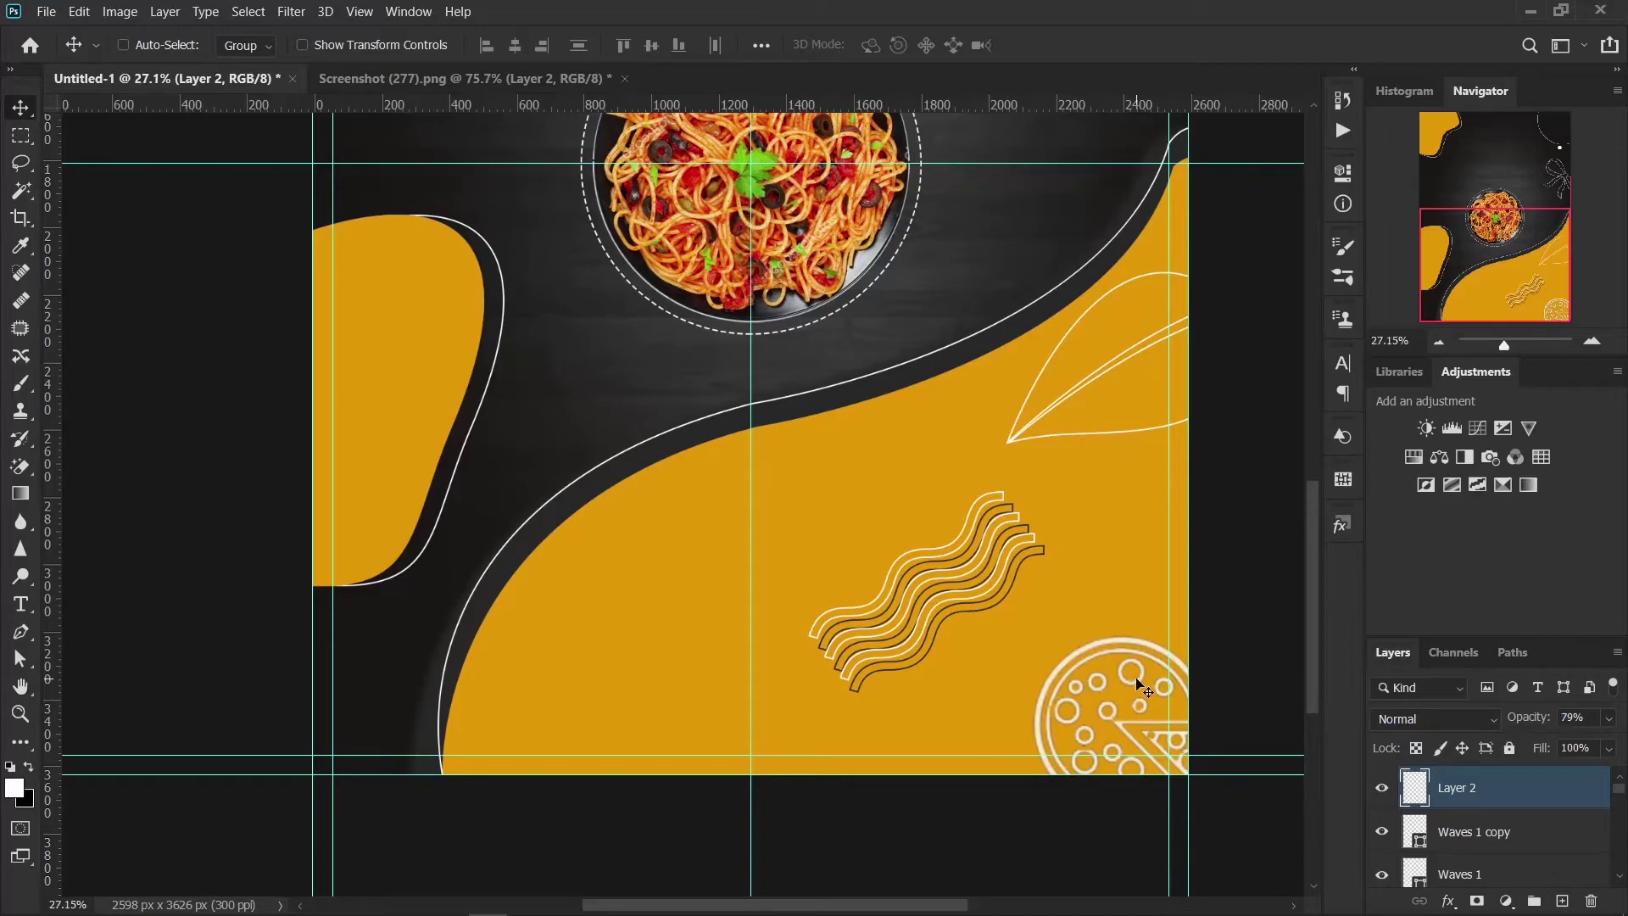
{"action": "key", "text": "ctrl+0"}
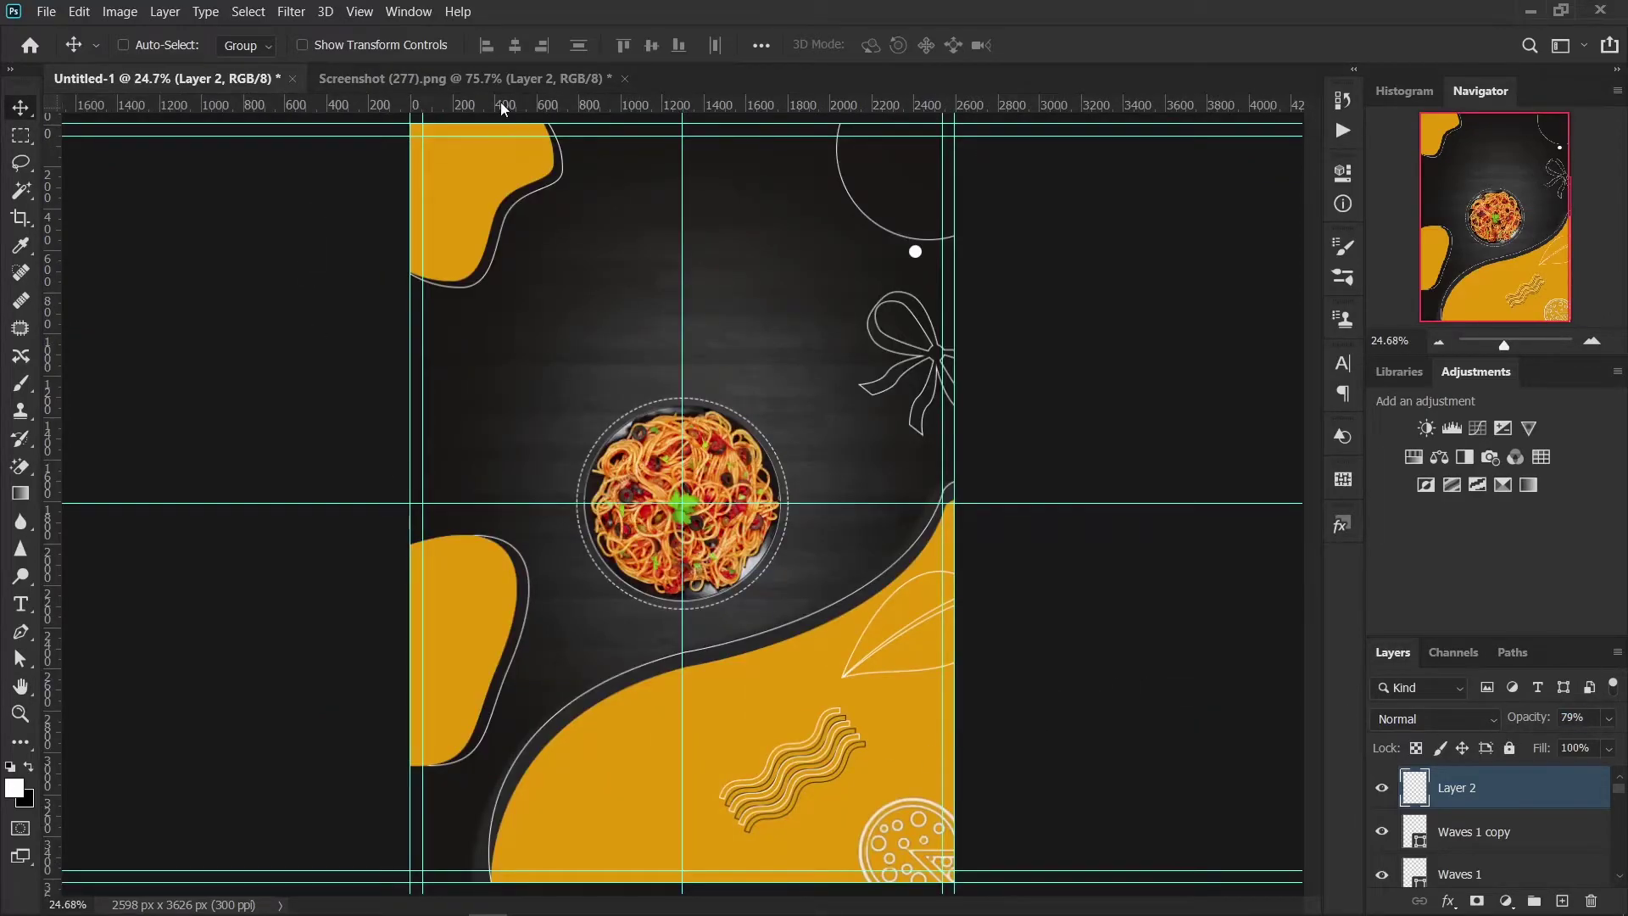
Step: In the icon sheet, copy the sandwich icon onto its own Layer 3 and hide the sheet
{"action": "left_click", "coordinate": [507, 79]}
{"action": "left_click", "coordinate": [1380, 794]}
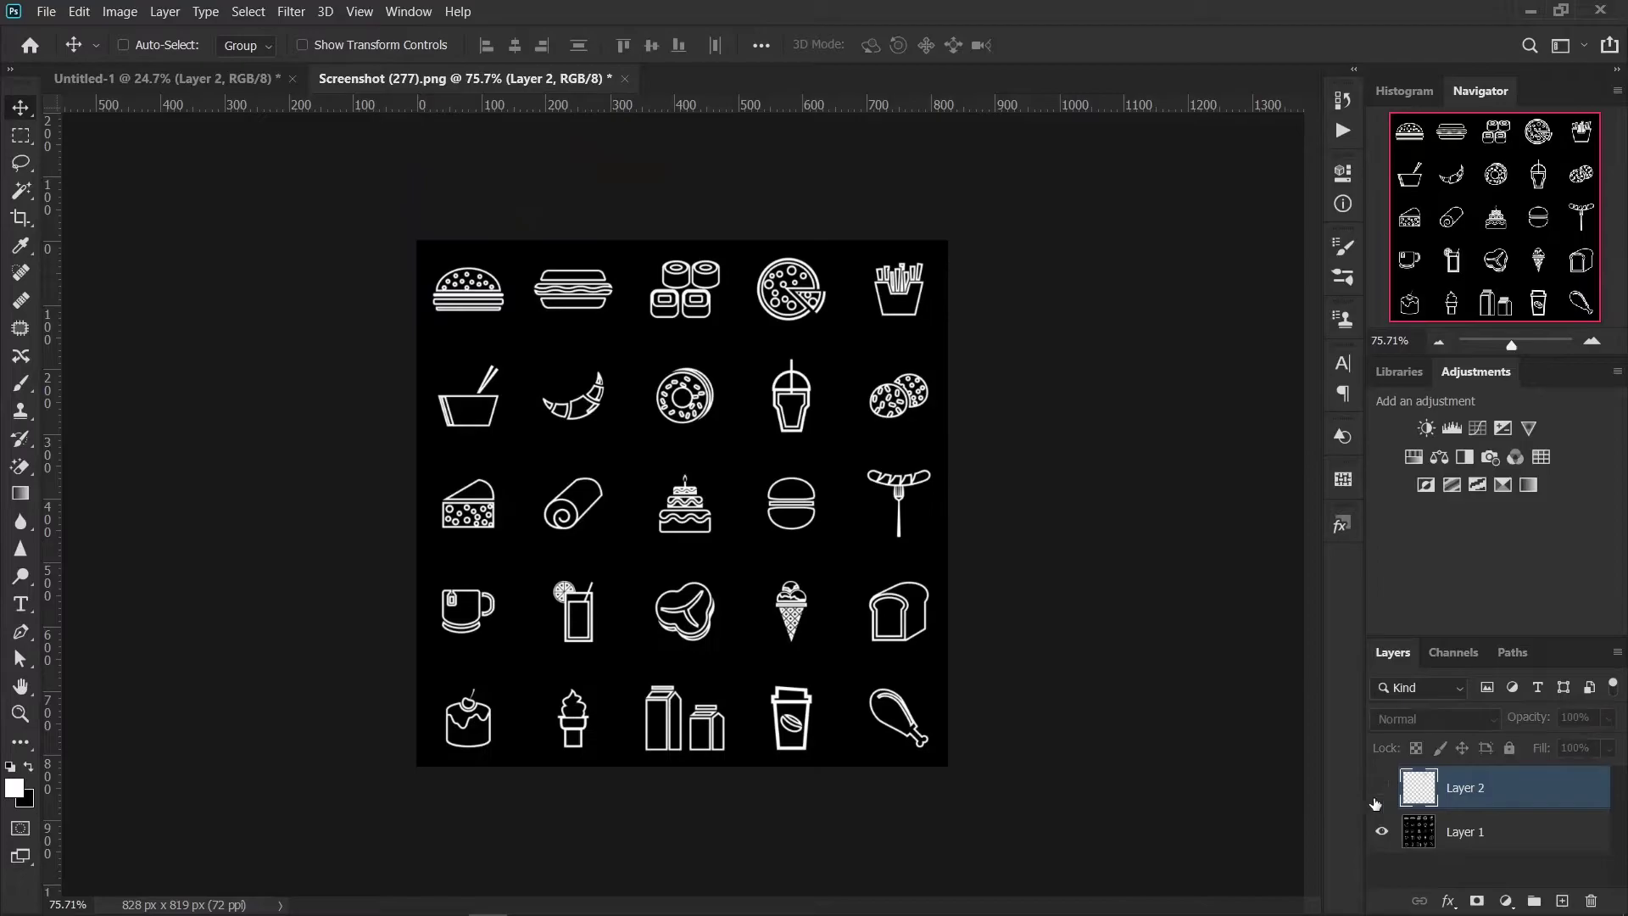
{"action": "left_click", "coordinate": [1491, 844]}
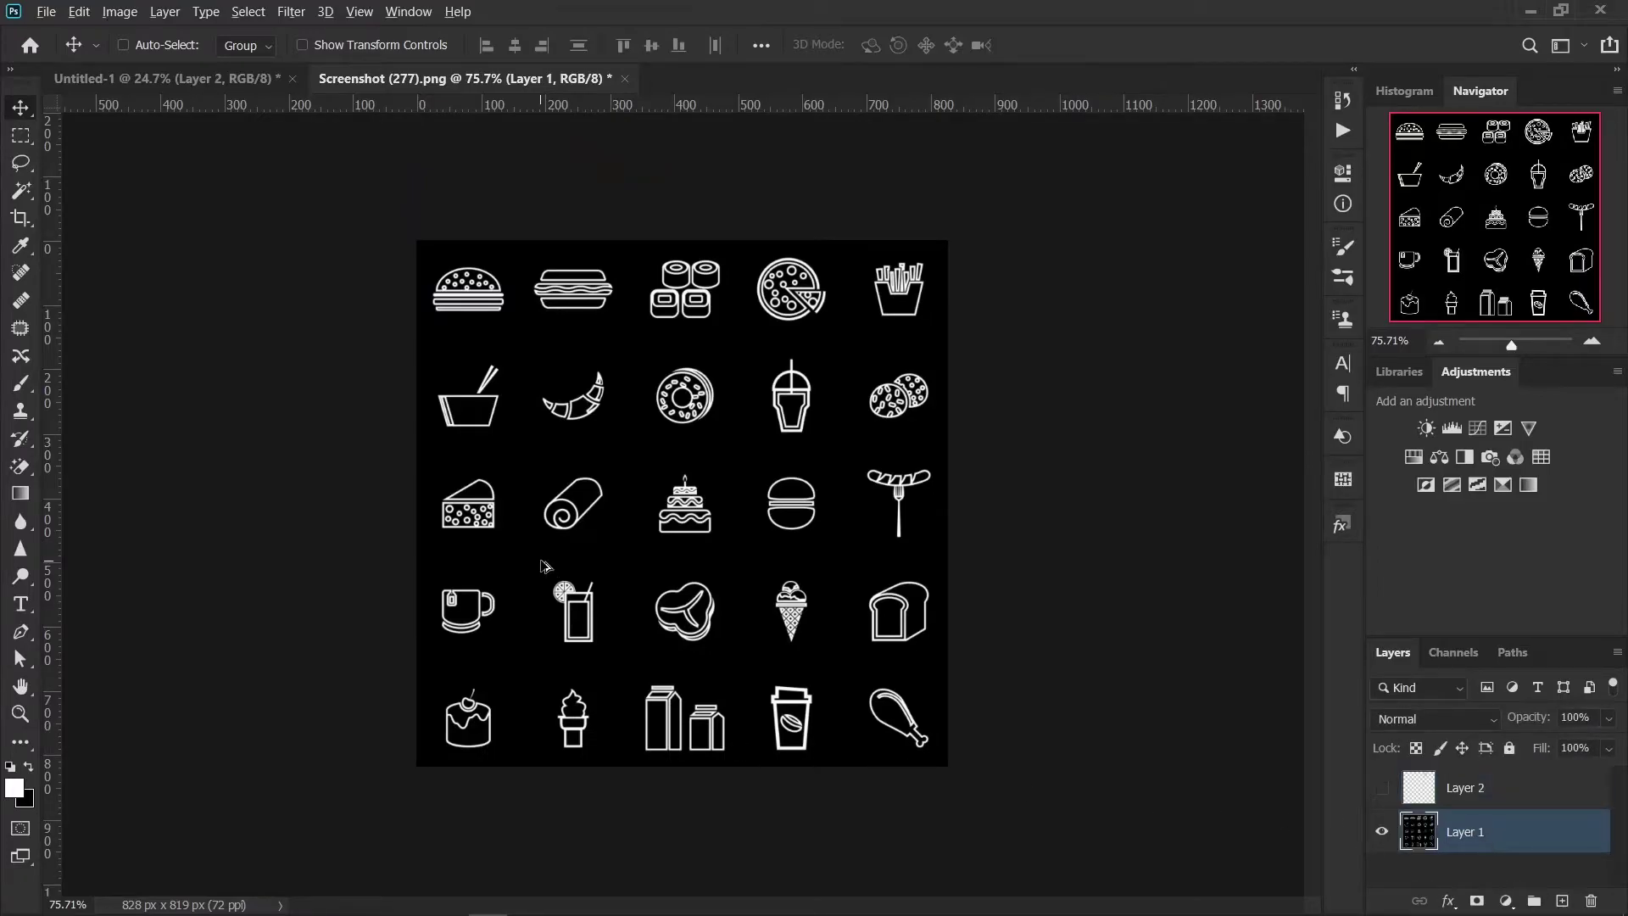
{"action": "key", "text": "ctrl+plus"}
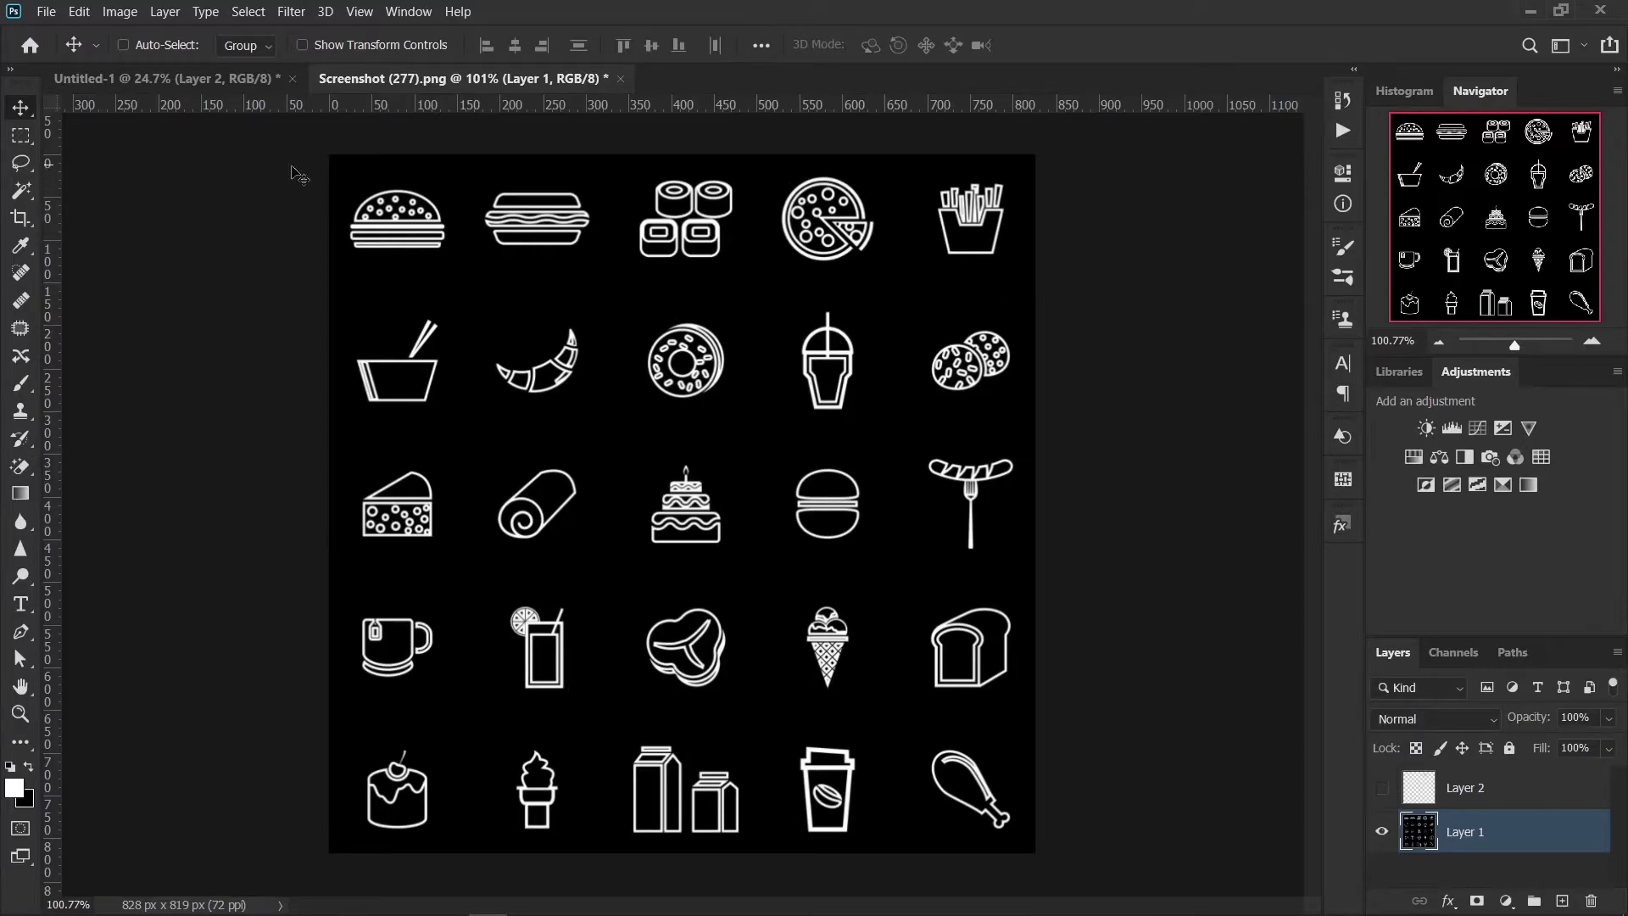
{"action": "left_click", "coordinate": [26, 138]}
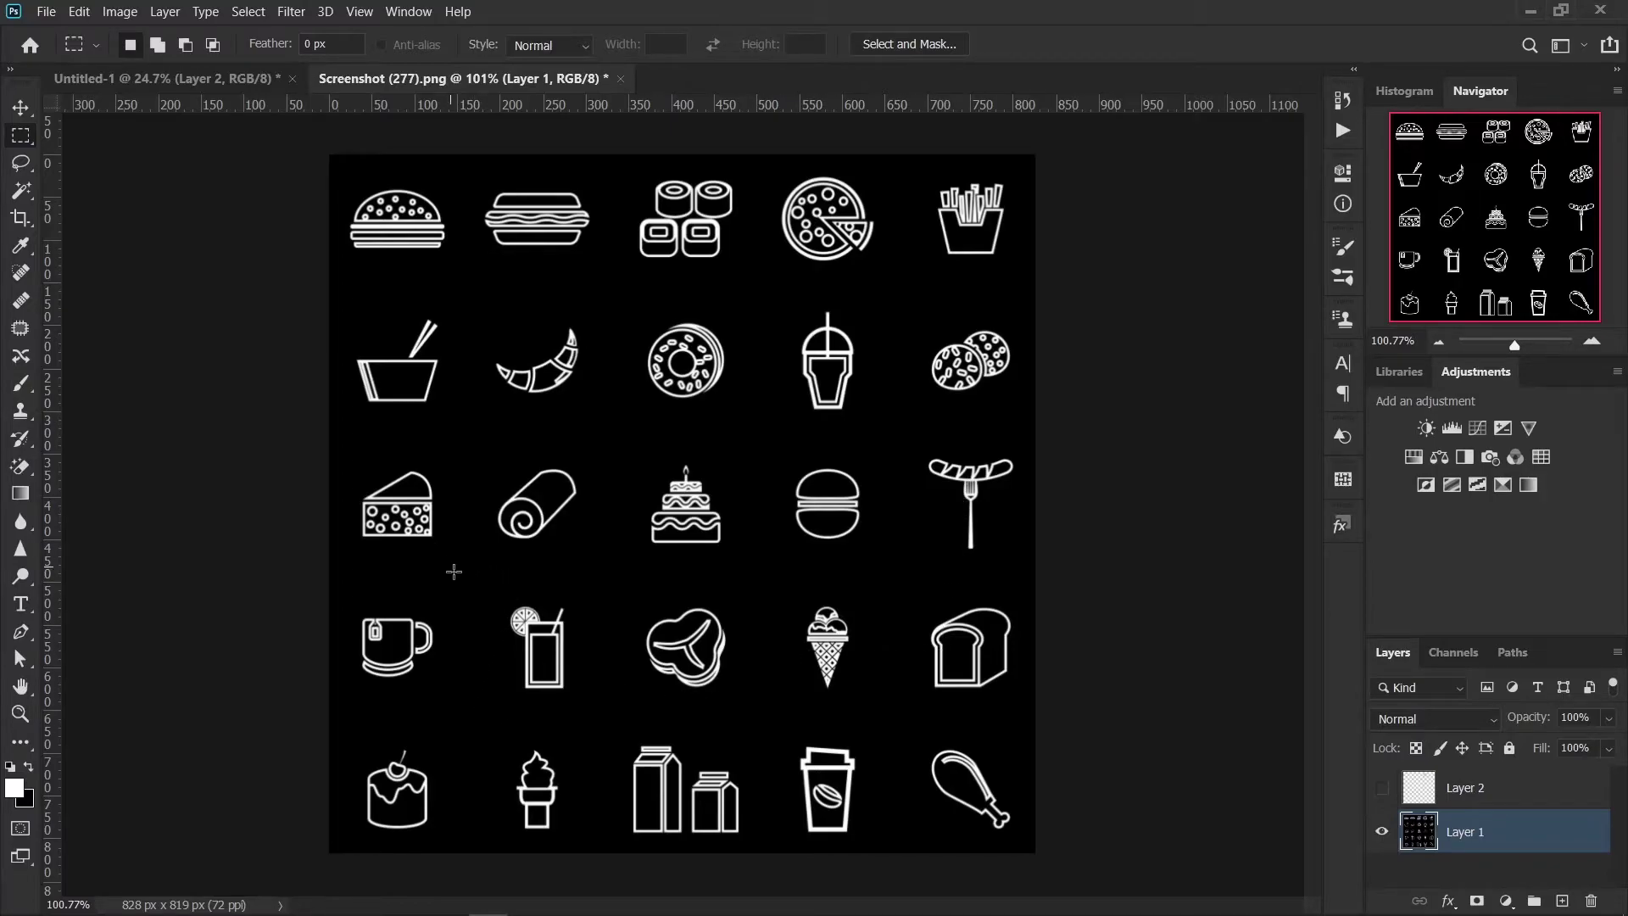
{"action": "left_click_drag", "start_coordinate": [476, 178], "coordinate": [608, 264]}
{"action": "key", "text": "ctrl+j"}
{"action": "left_click", "coordinate": [1382, 874]}
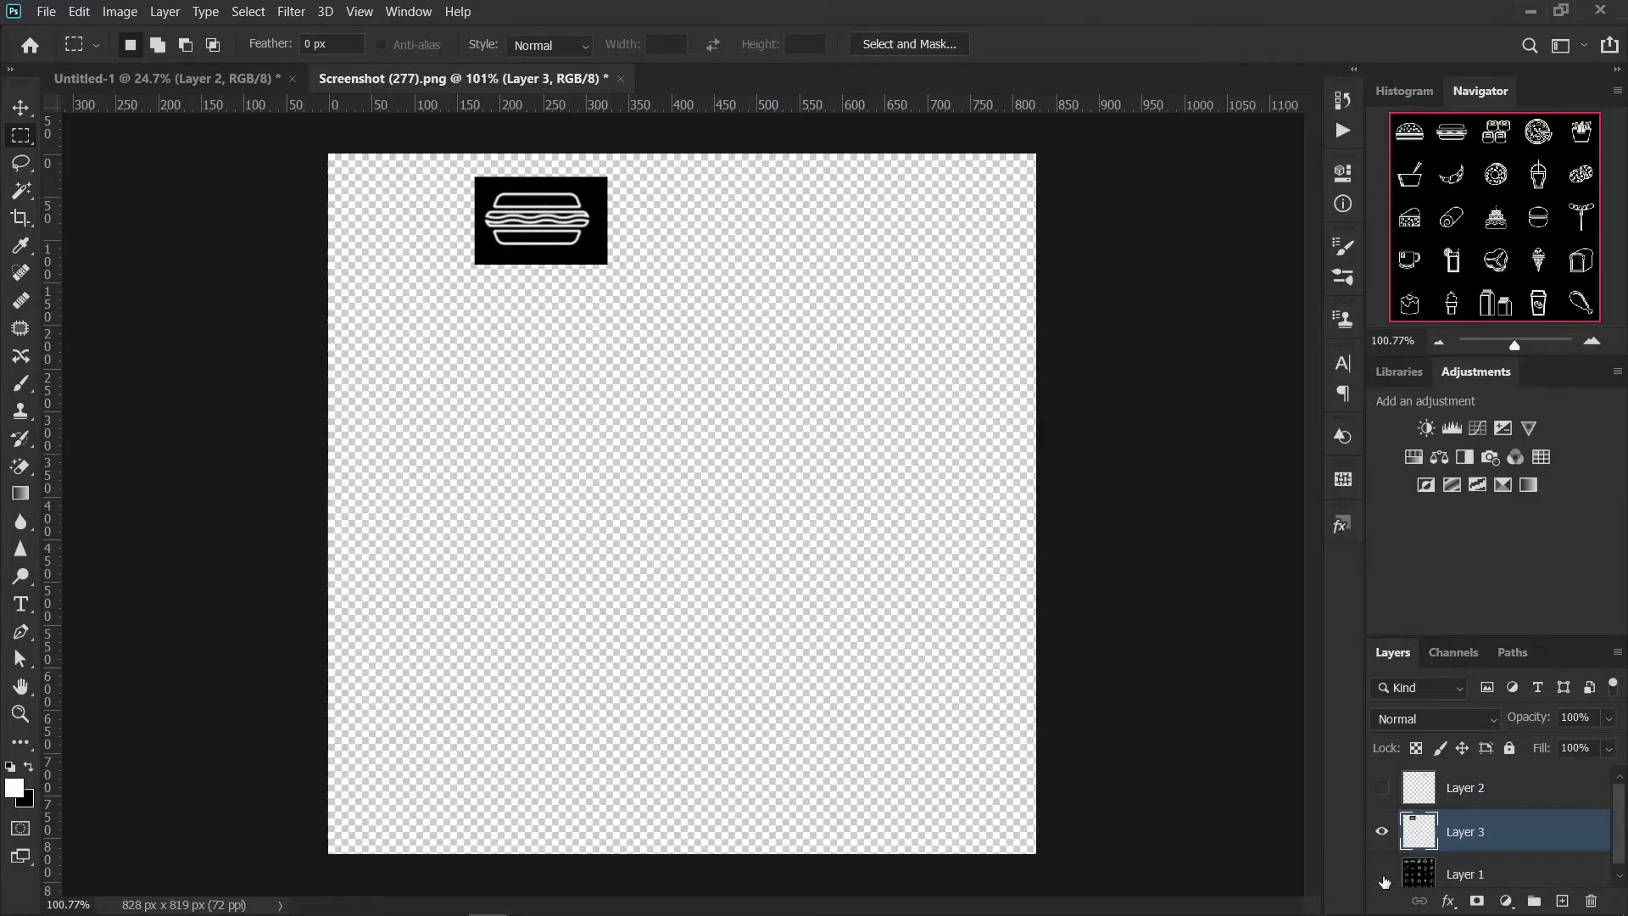
Step: Delete the black background around the sandwich with the Magic Wand
{"action": "left_click", "coordinate": [31, 193]}
{"action": "left_click", "coordinate": [585, 198]}
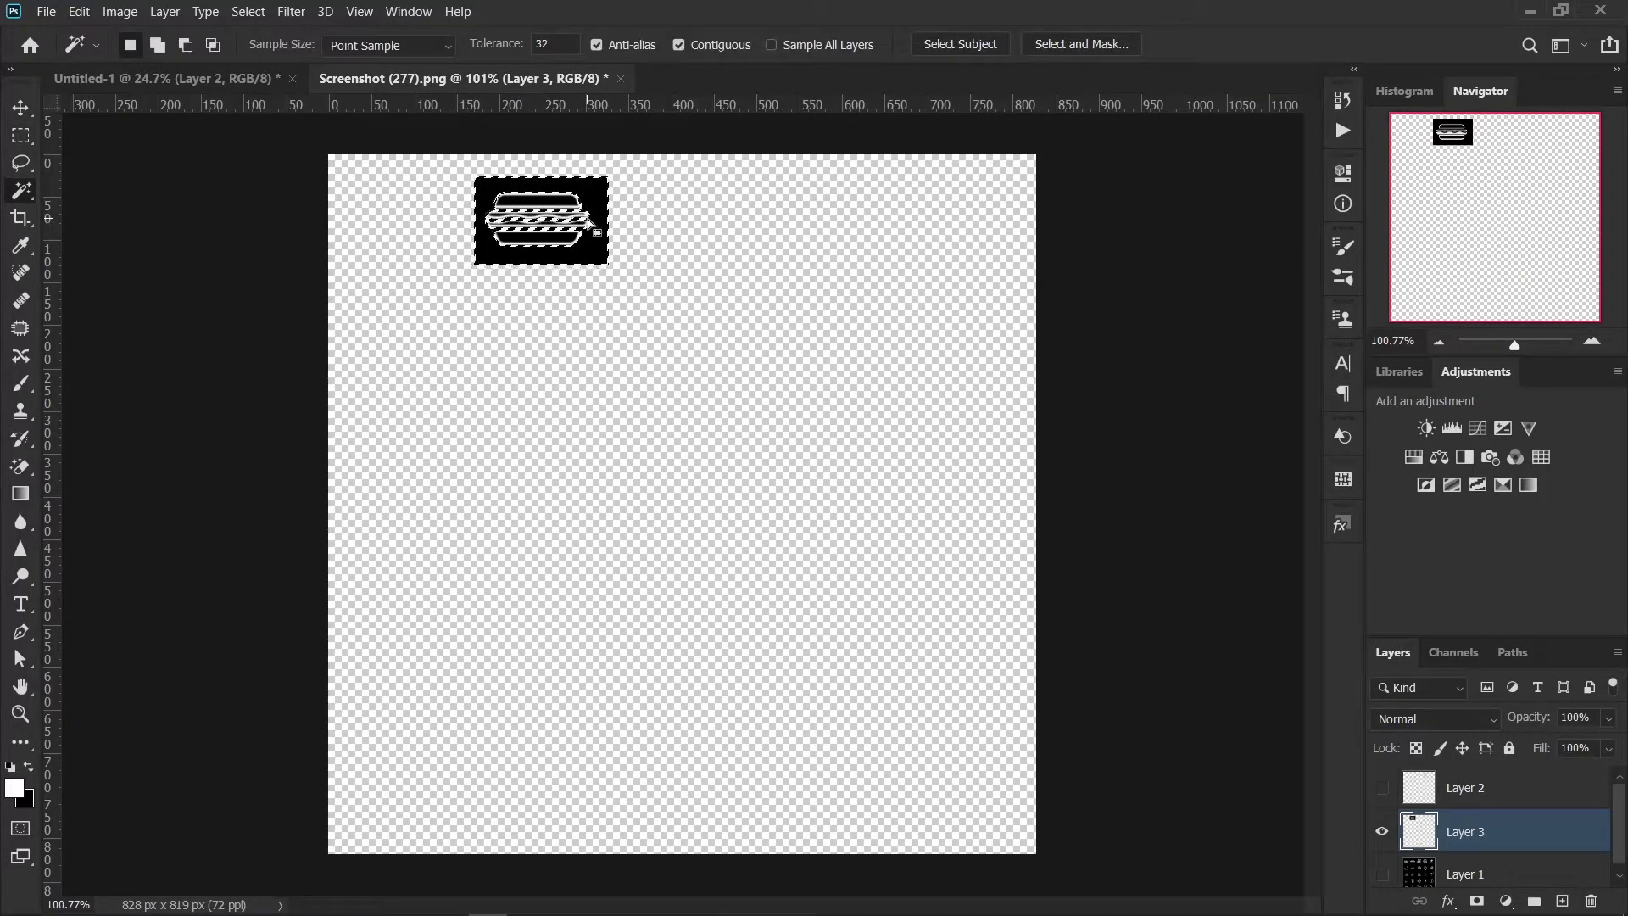
{"action": "key", "text": "Delete"}
{"action": "key", "text": "ctrl+d"}
Step: Delete the black top and bottom bun fills, leaving only the sandwich outlines
{"action": "scroll", "coordinate": [525, 246], "scroll_direction": "up", "scroll_amount": 3}
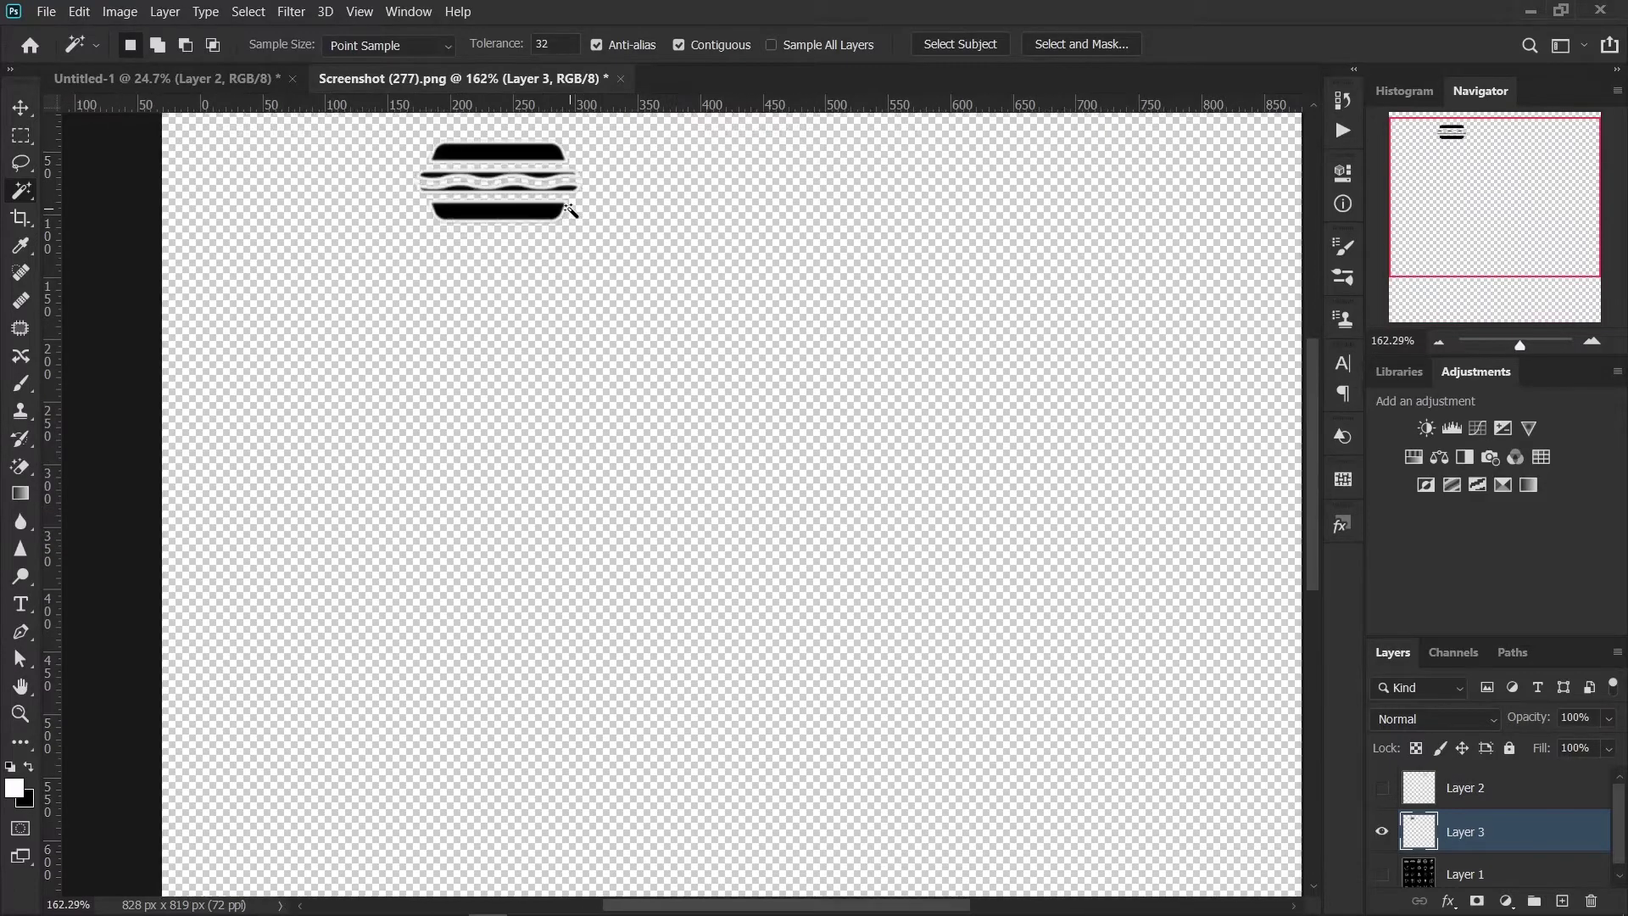
{"action": "scroll", "coordinate": [475, 263], "scroll_direction": "up", "scroll_amount": 3}
{"action": "scroll", "coordinate": [462, 275], "scroll_direction": "up", "scroll_amount": 1}
{"action": "left_click", "coordinate": [472, 292]}
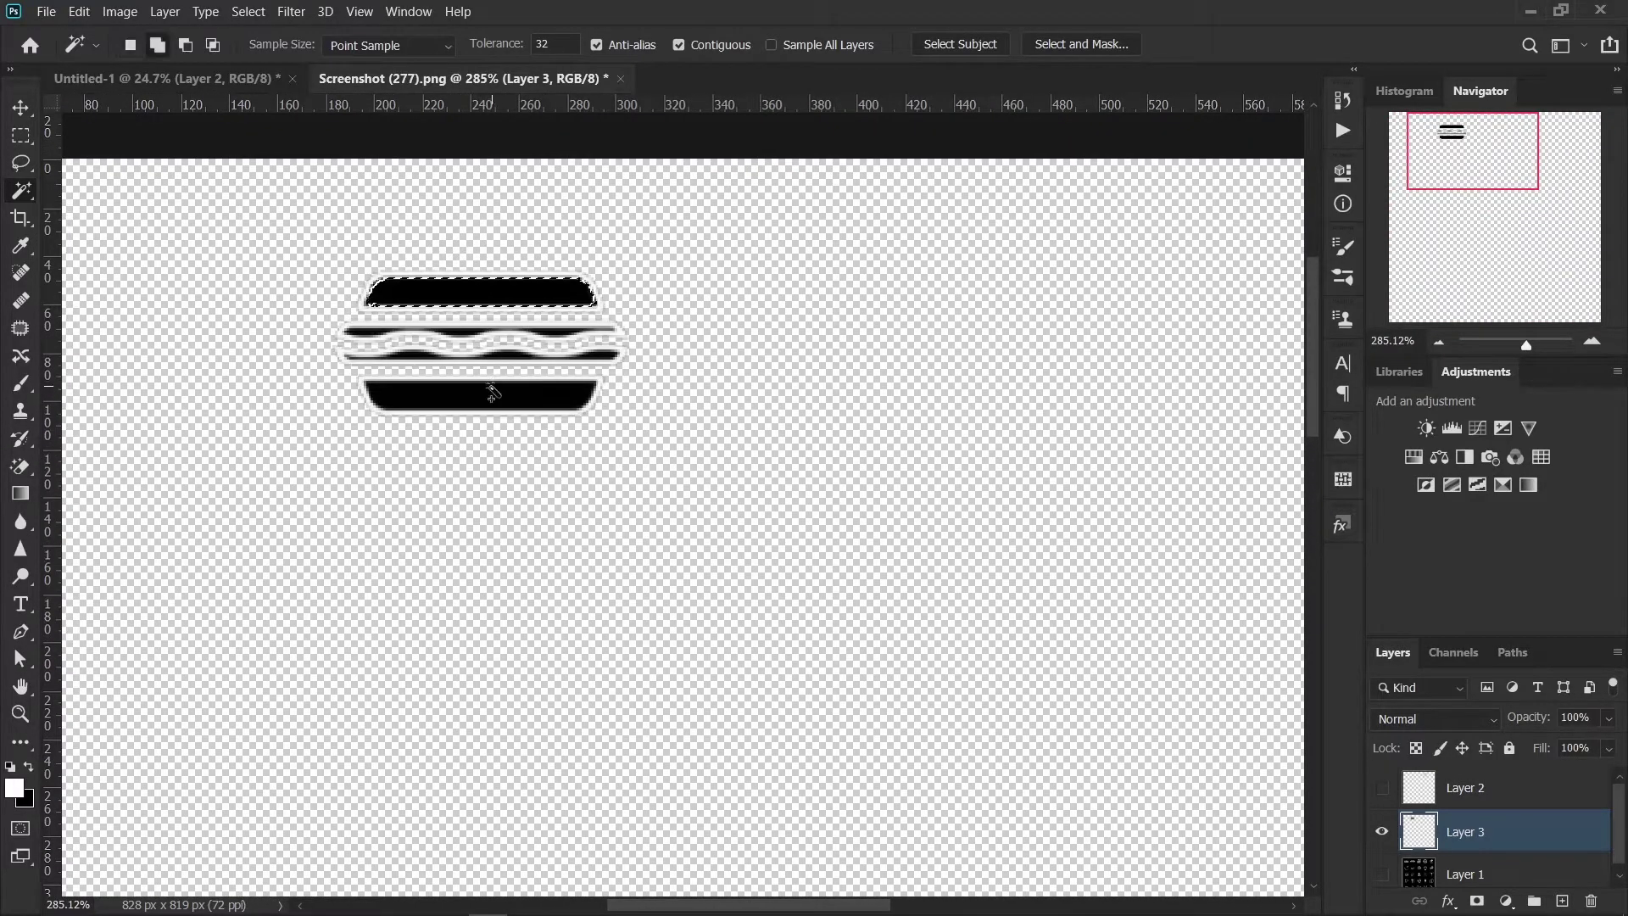
{"action": "left_click", "coordinate": [492, 394], "text": "shift"}
{"action": "key", "text": "Delete"}
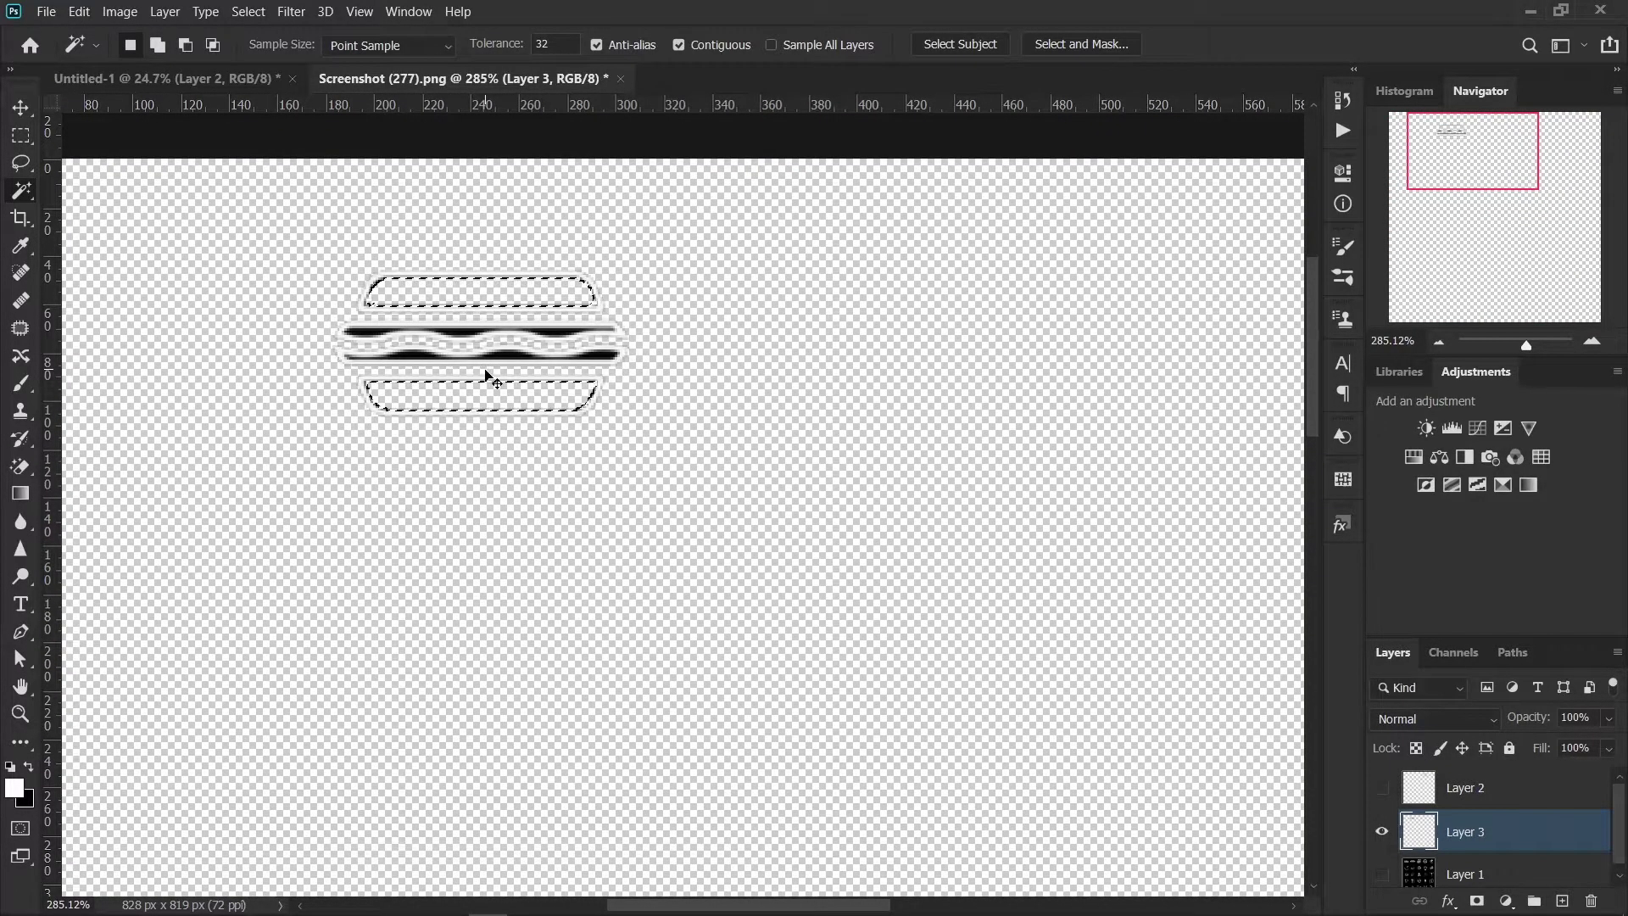
{"action": "left_click", "coordinate": [21, 108]}
{"action": "key", "text": "ctrl+0"}
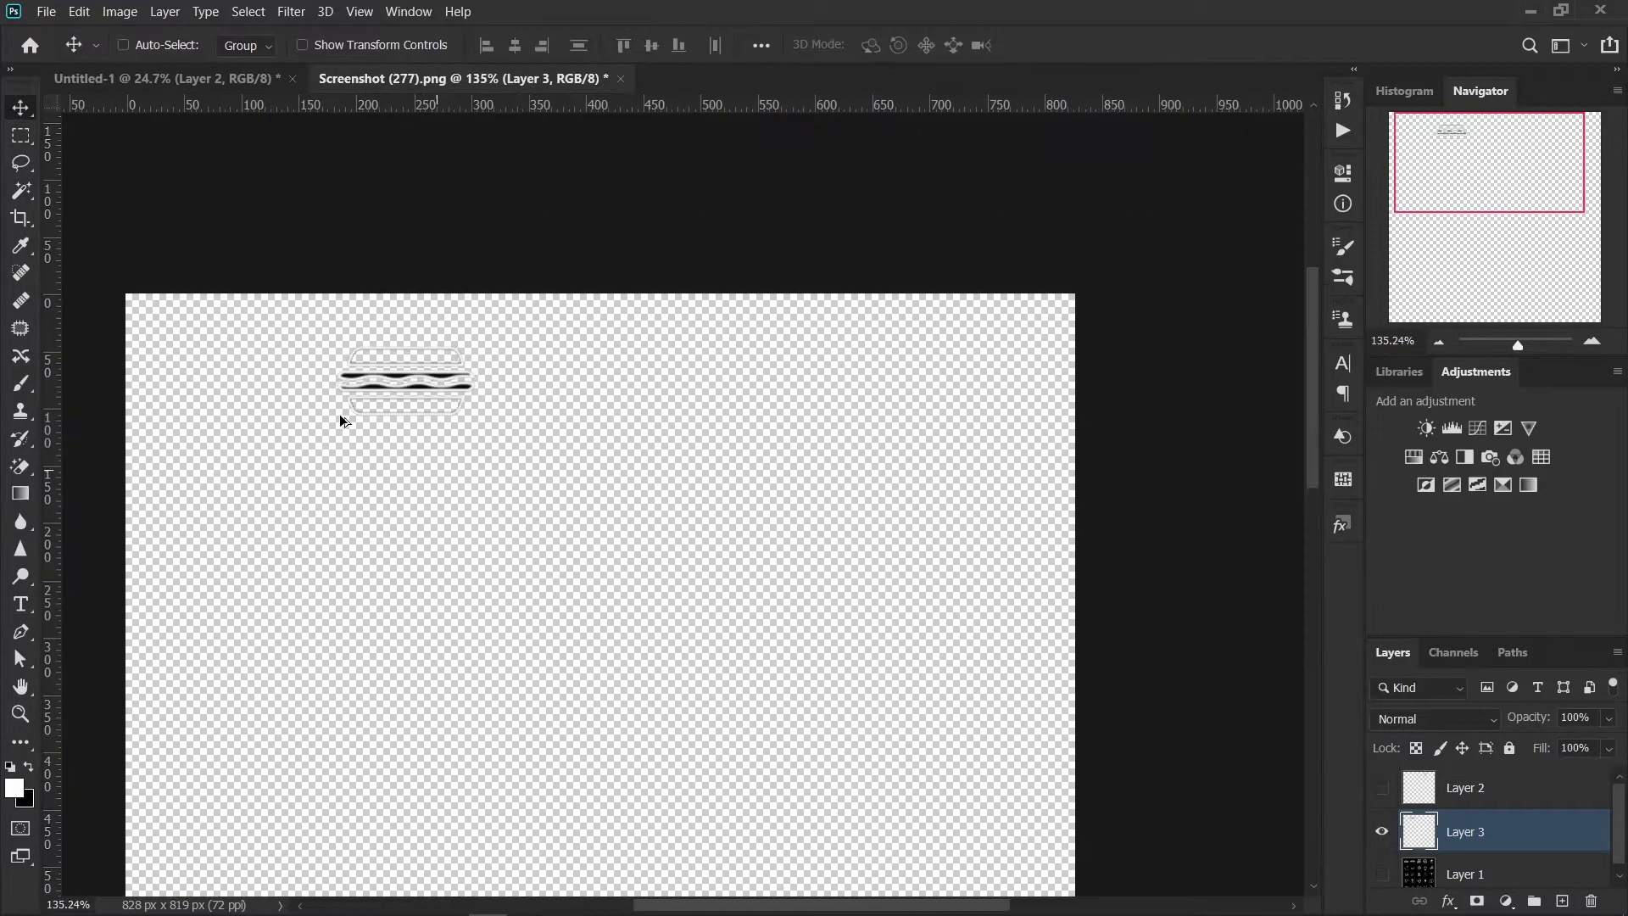
Step: Copy the sandwich icon layer into the Untitled-1 poster and resize it
{"action": "mouse_move", "coordinate": [574, 276]}
{"action": "left_mouse_down"}
{"action": "mouse_move", "coordinate": [652, 794]}
{"action": "mouse_move", "coordinate": [815, 793]}
{"action": "left_mouse_up"}
{"action": "key", "text": "ctrl+t"}
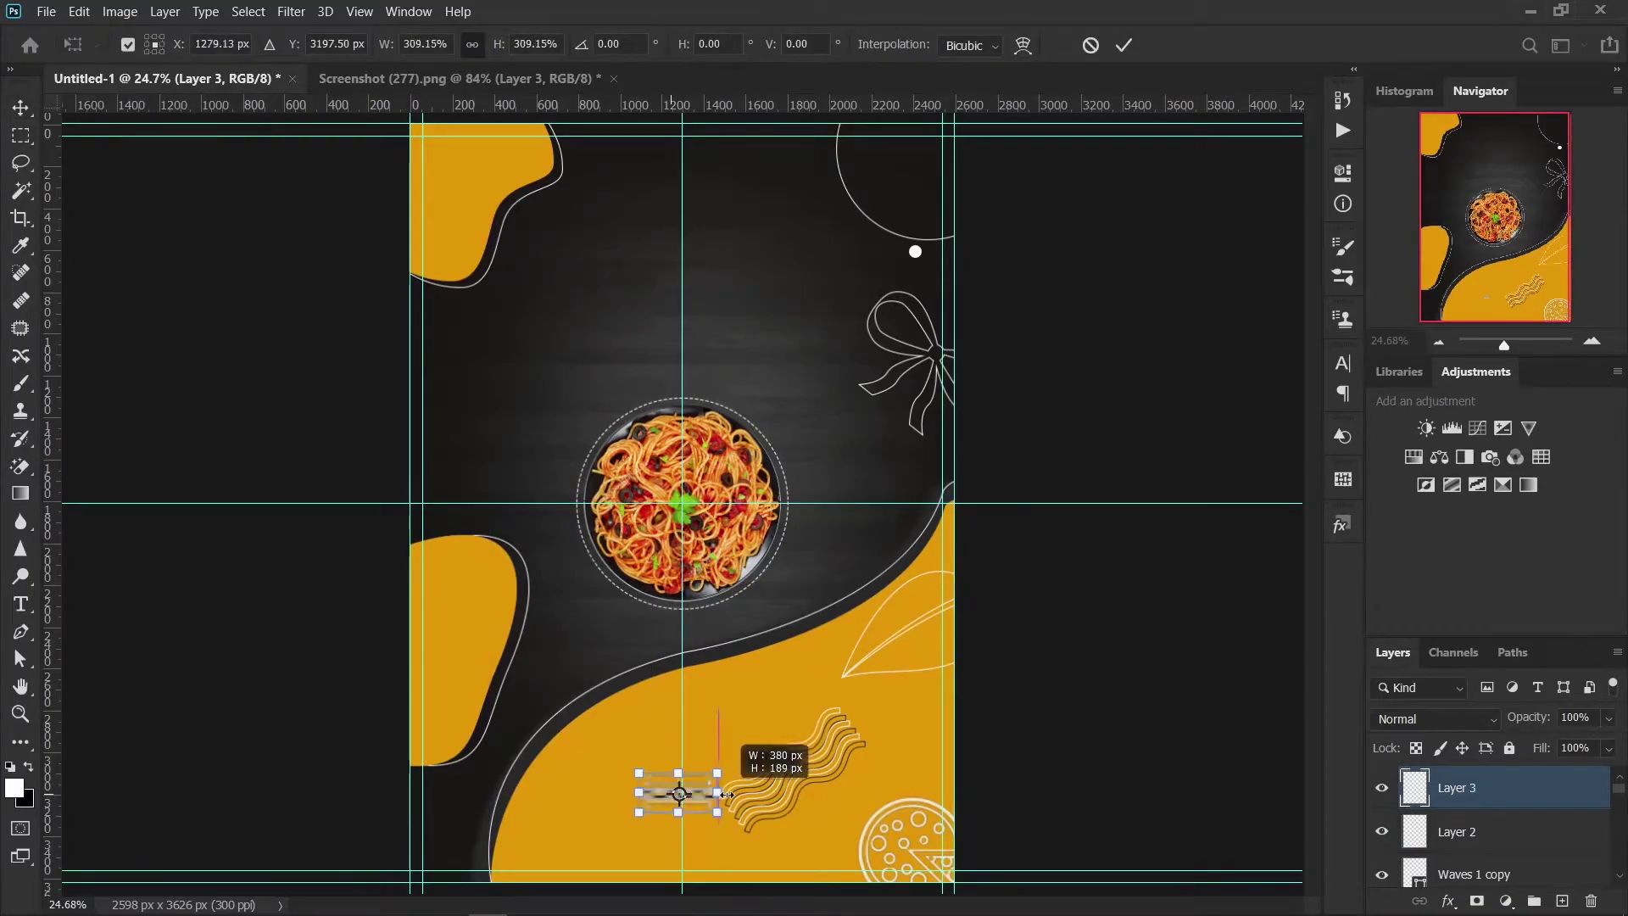
{"action": "left_click", "coordinate": [1121, 46]}
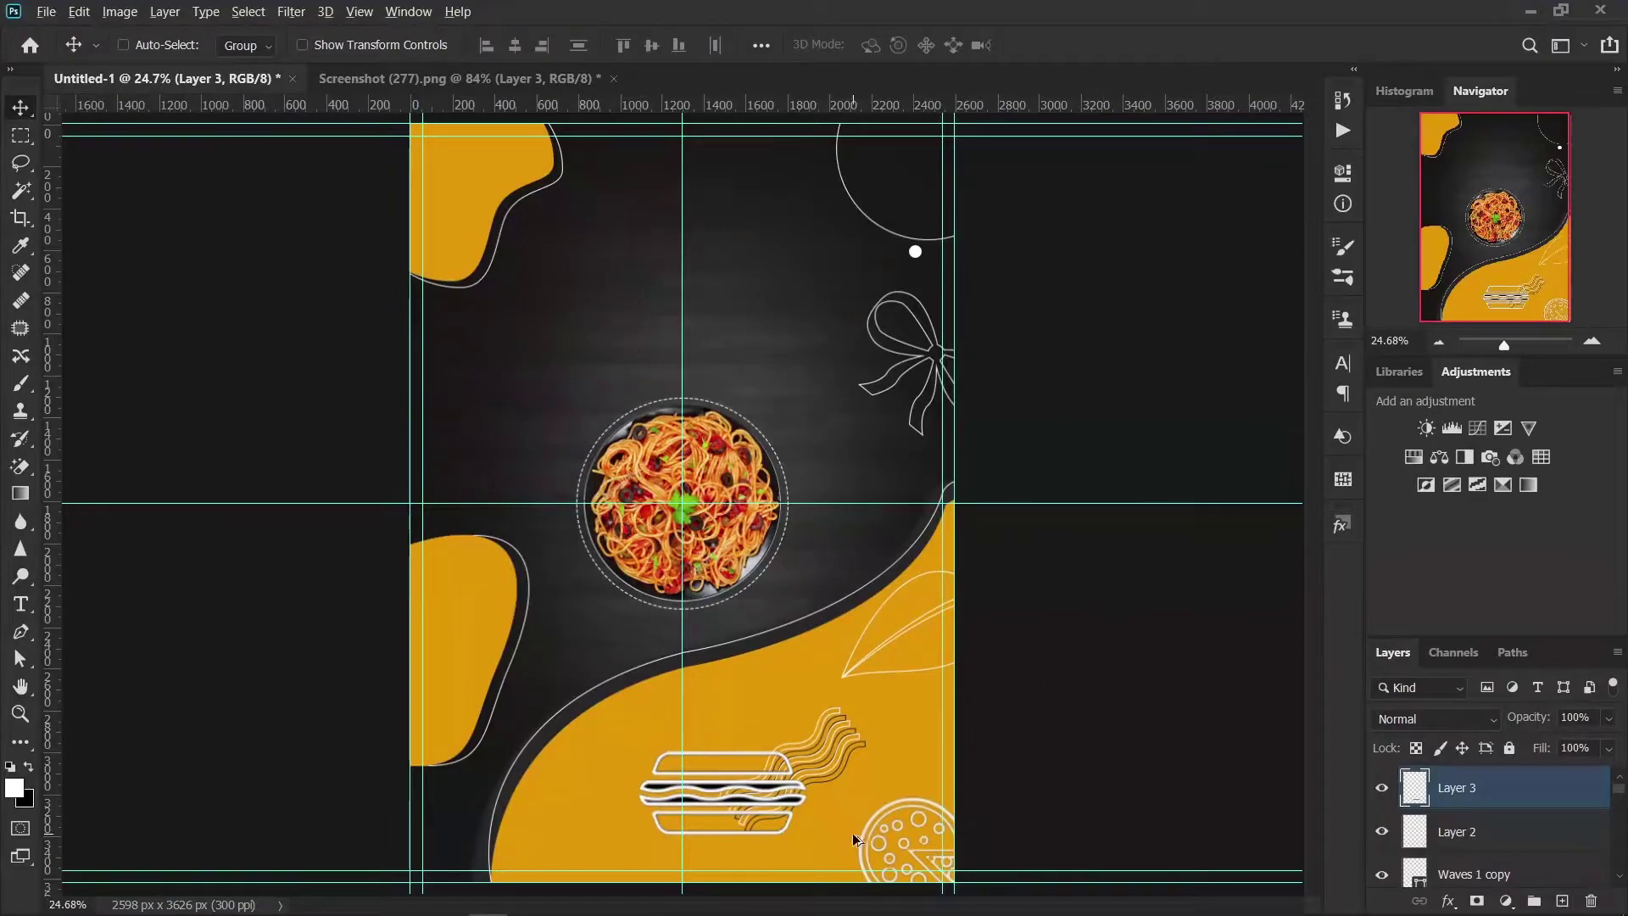
Step: Select the black wave fills inside the sandwich with Magic Wand and delete them
{"action": "scroll", "coordinate": [727, 774], "scroll_direction": "up", "scroll_amount": 5}
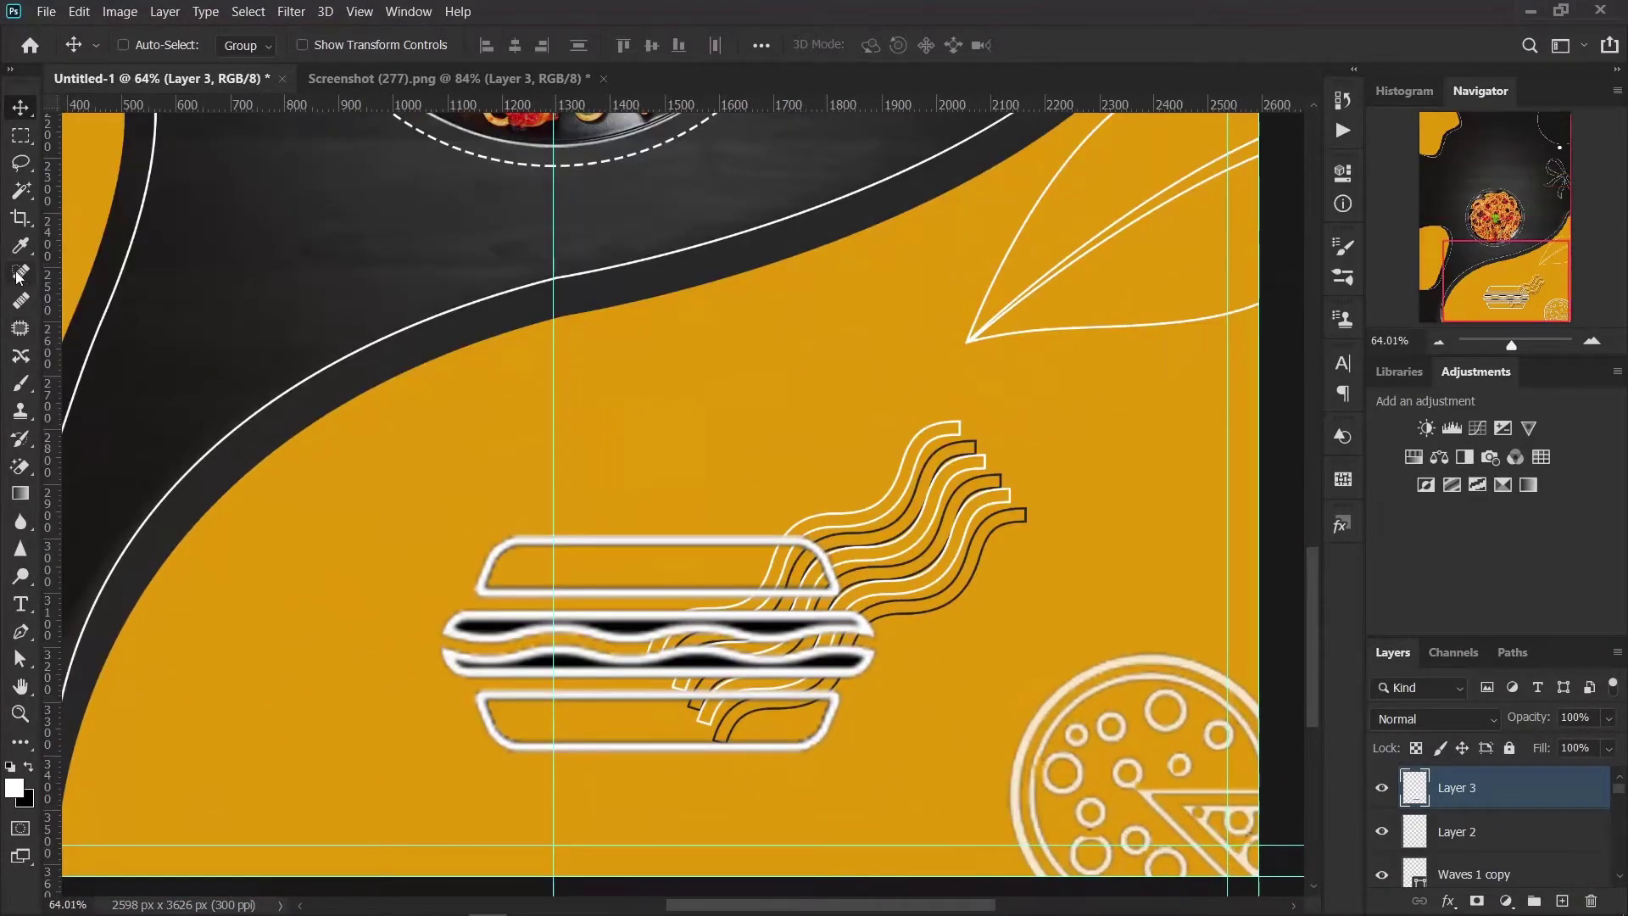
{"action": "left_click", "coordinate": [21, 191]}
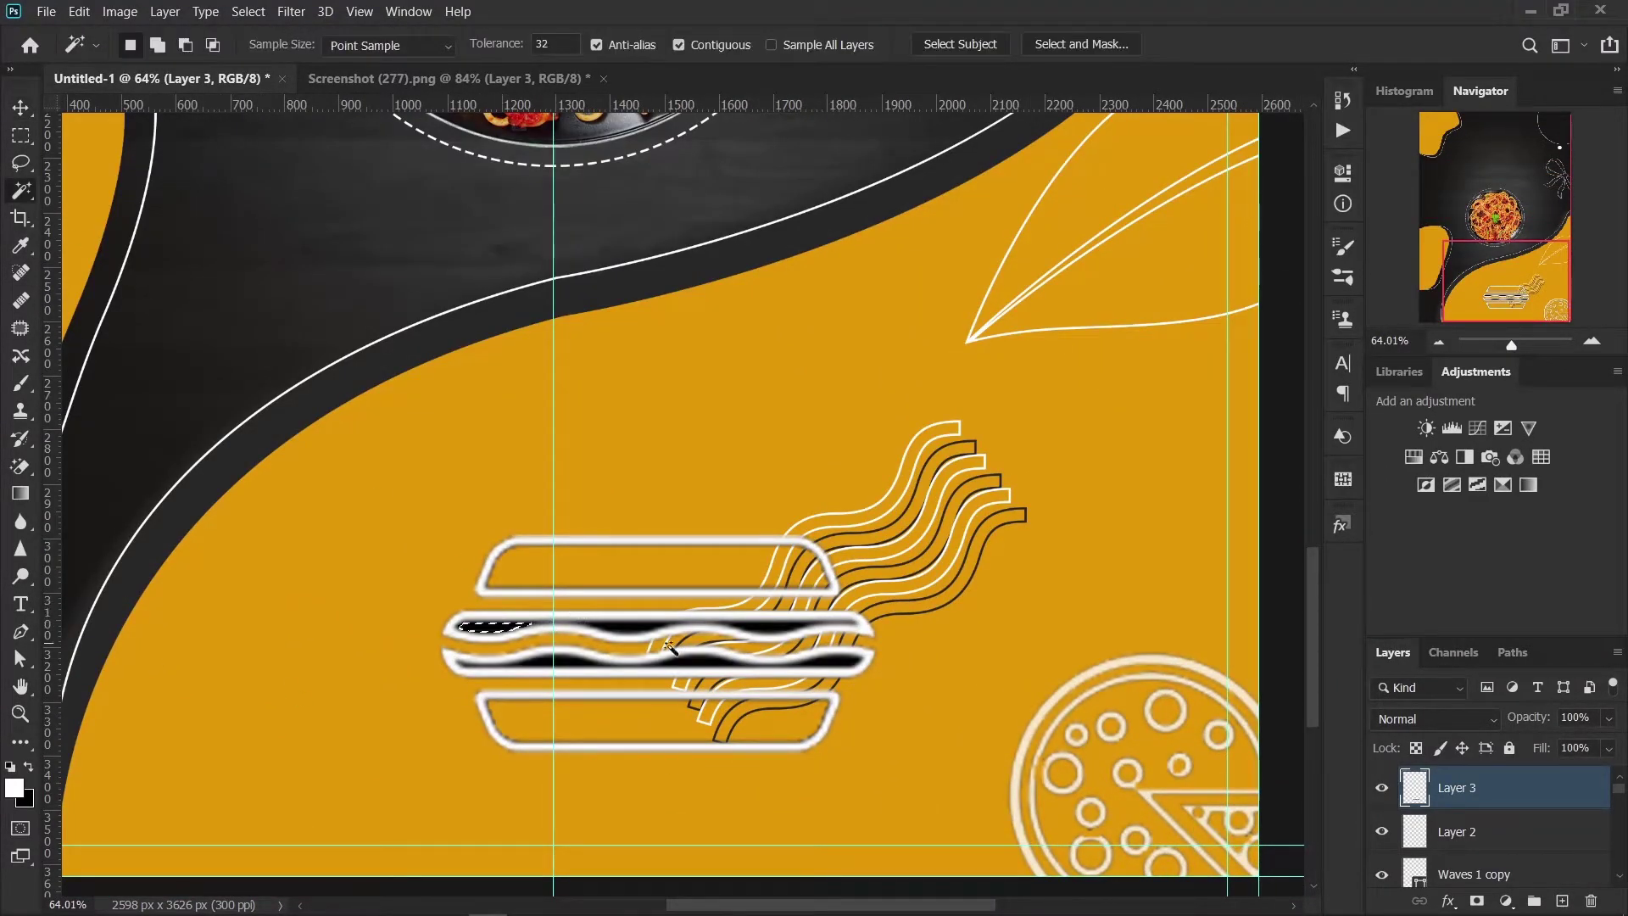
{"action": "left_click", "coordinate": [634, 629], "text": "shift"}
{"action": "left_click", "coordinate": [772, 629], "text": "shift"}
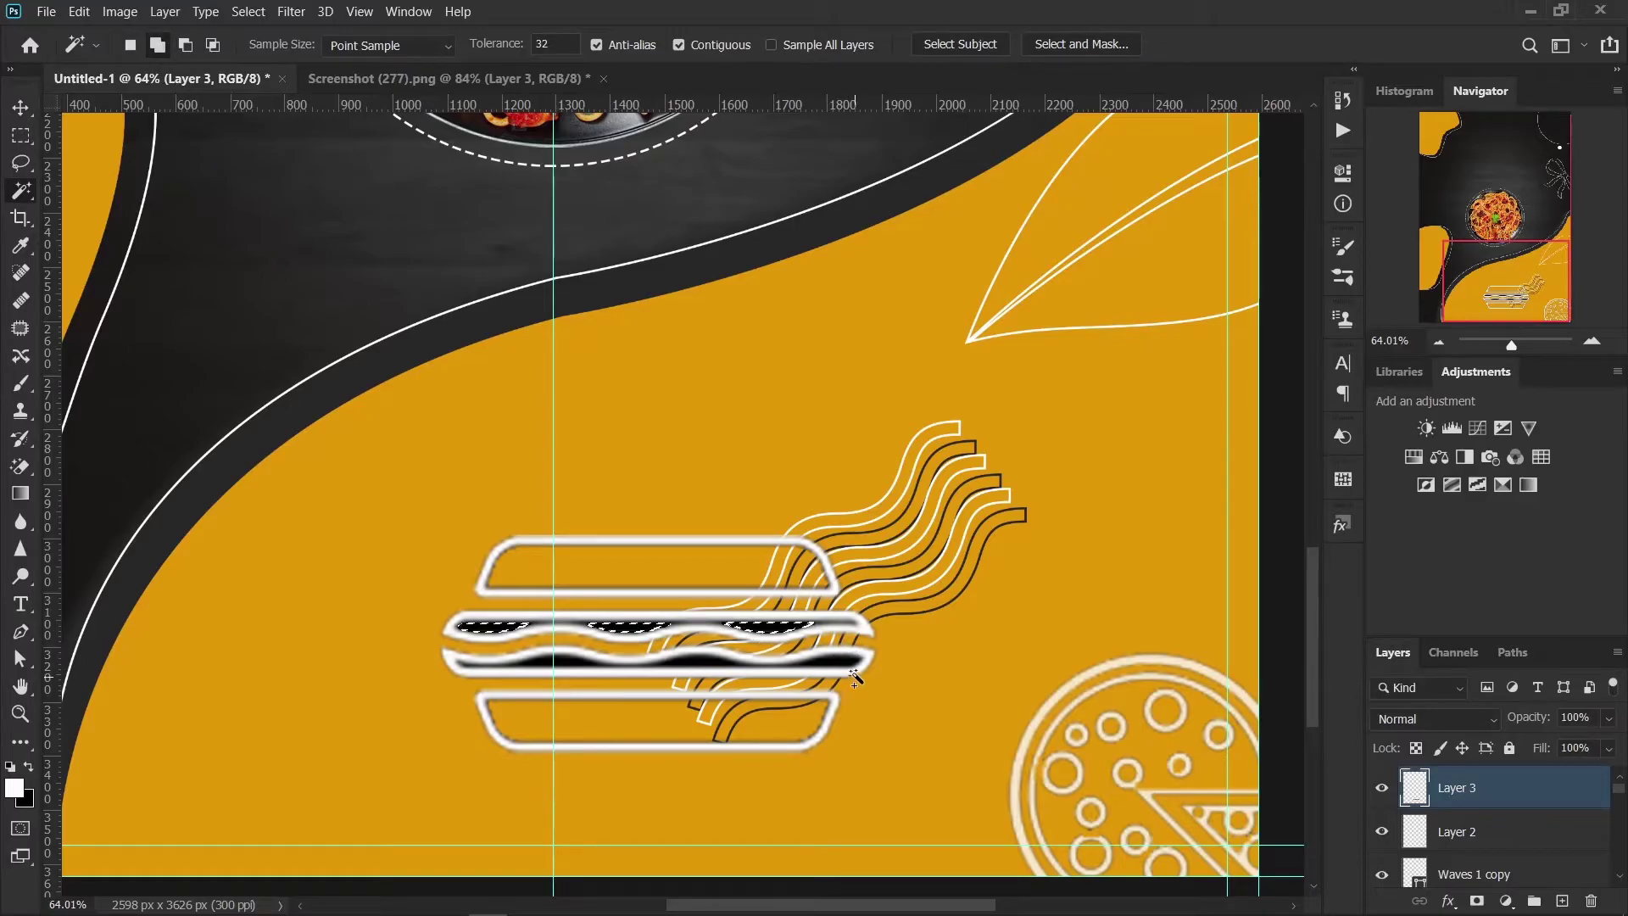
{"action": "left_click", "coordinate": [568, 674], "text": "shift"}
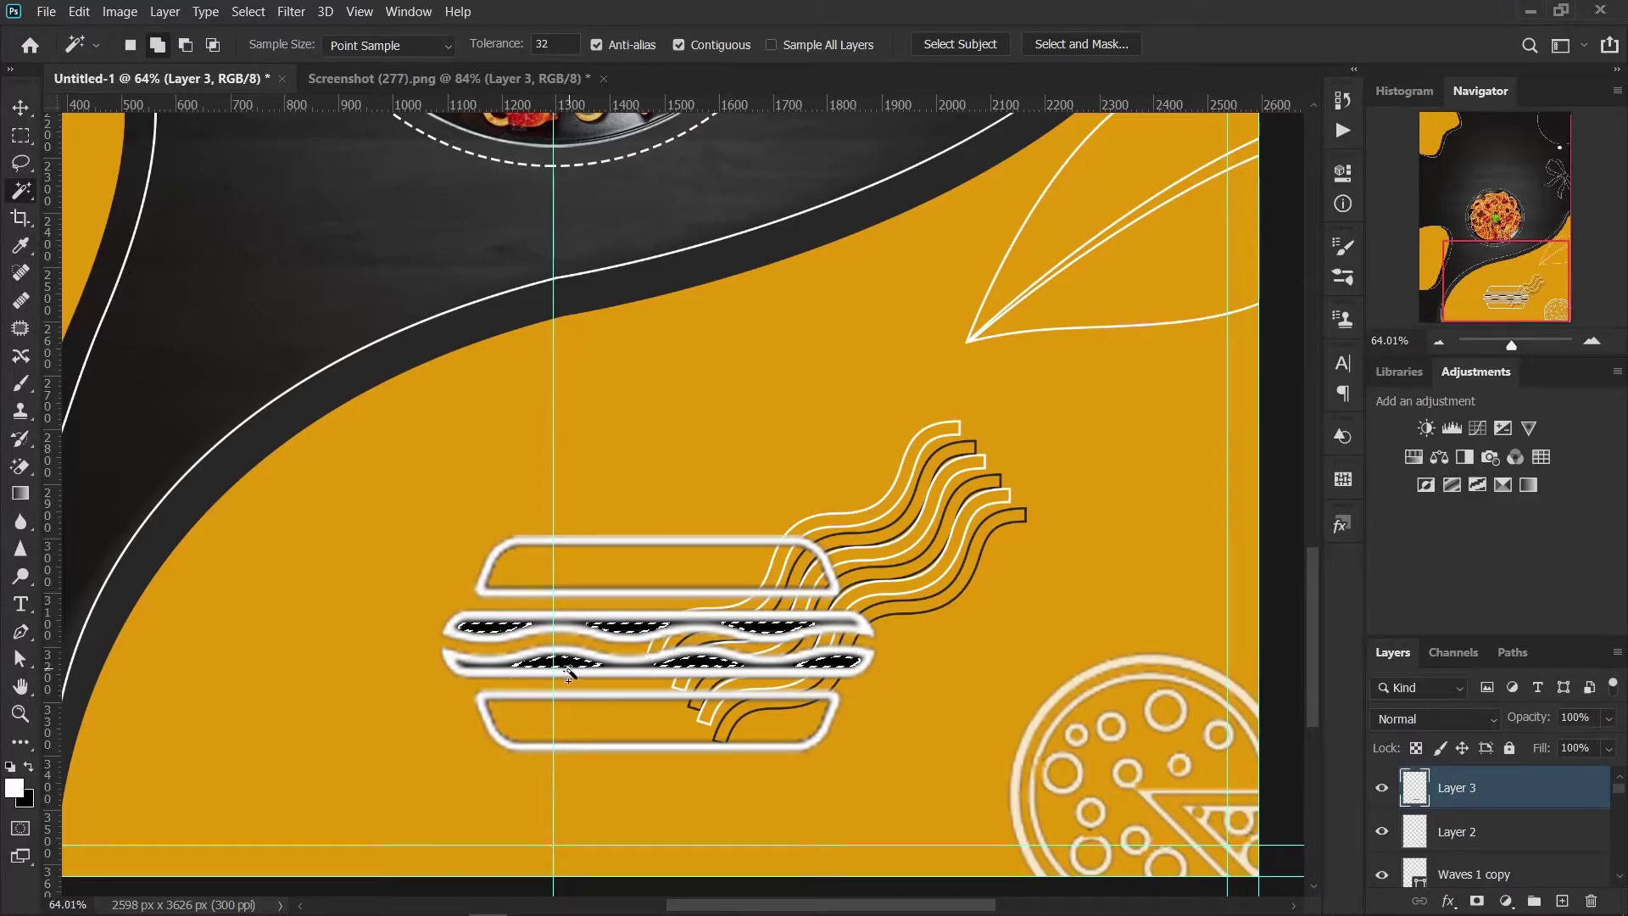
{"action": "left_click", "coordinate": [505, 670], "text": "shift"}
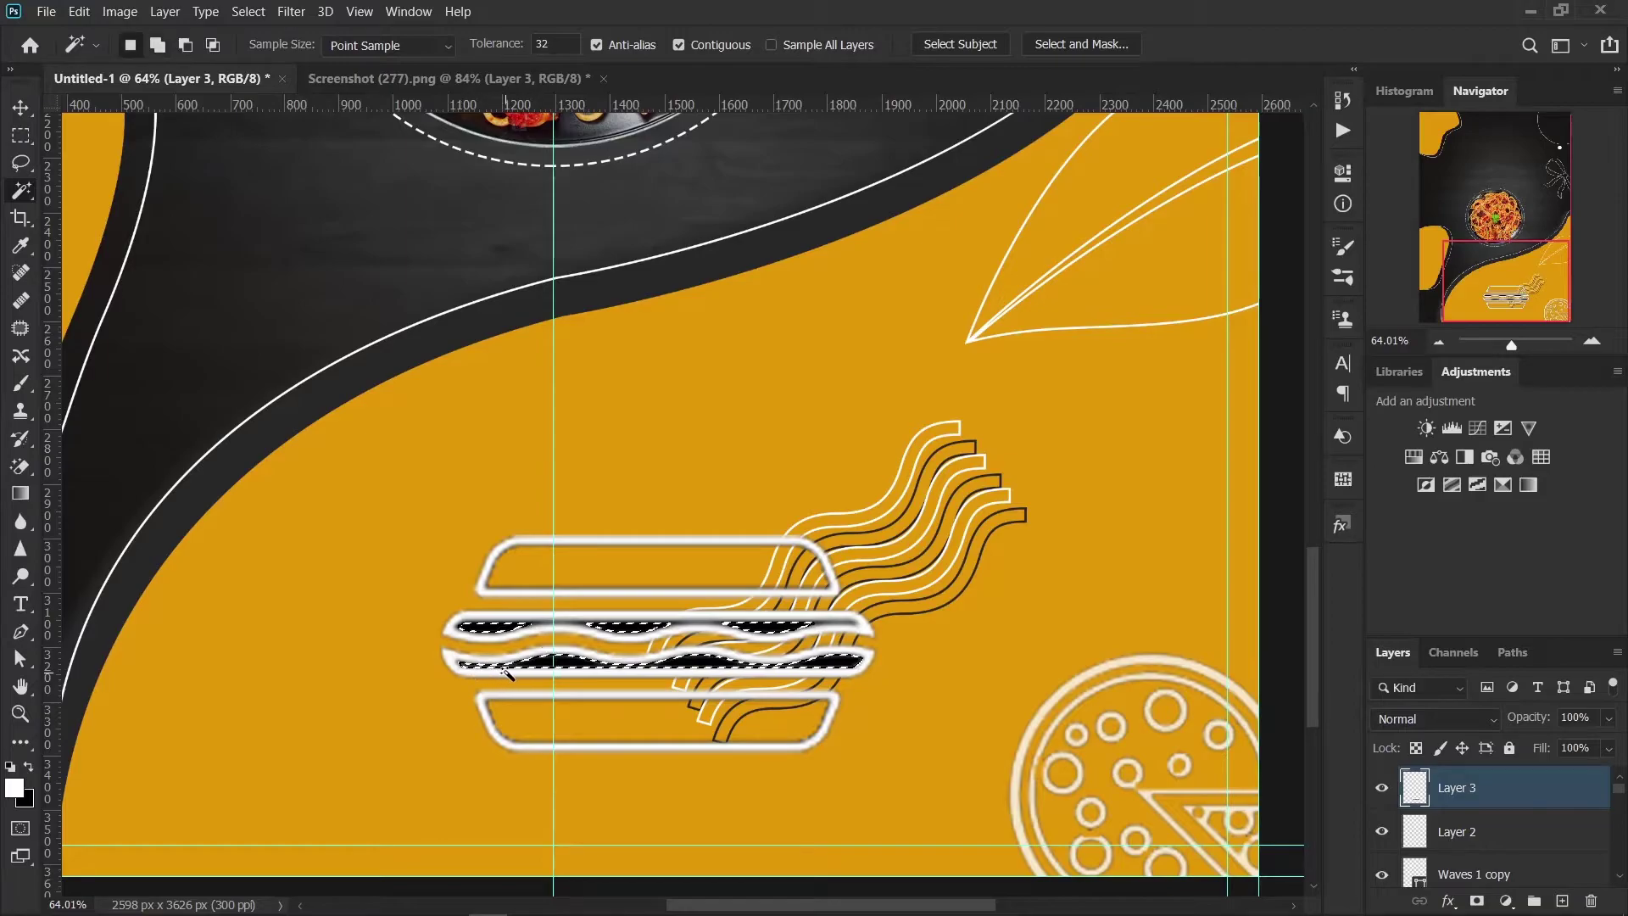
{"action": "left_click", "coordinate": [628, 629], "text": "shift"}
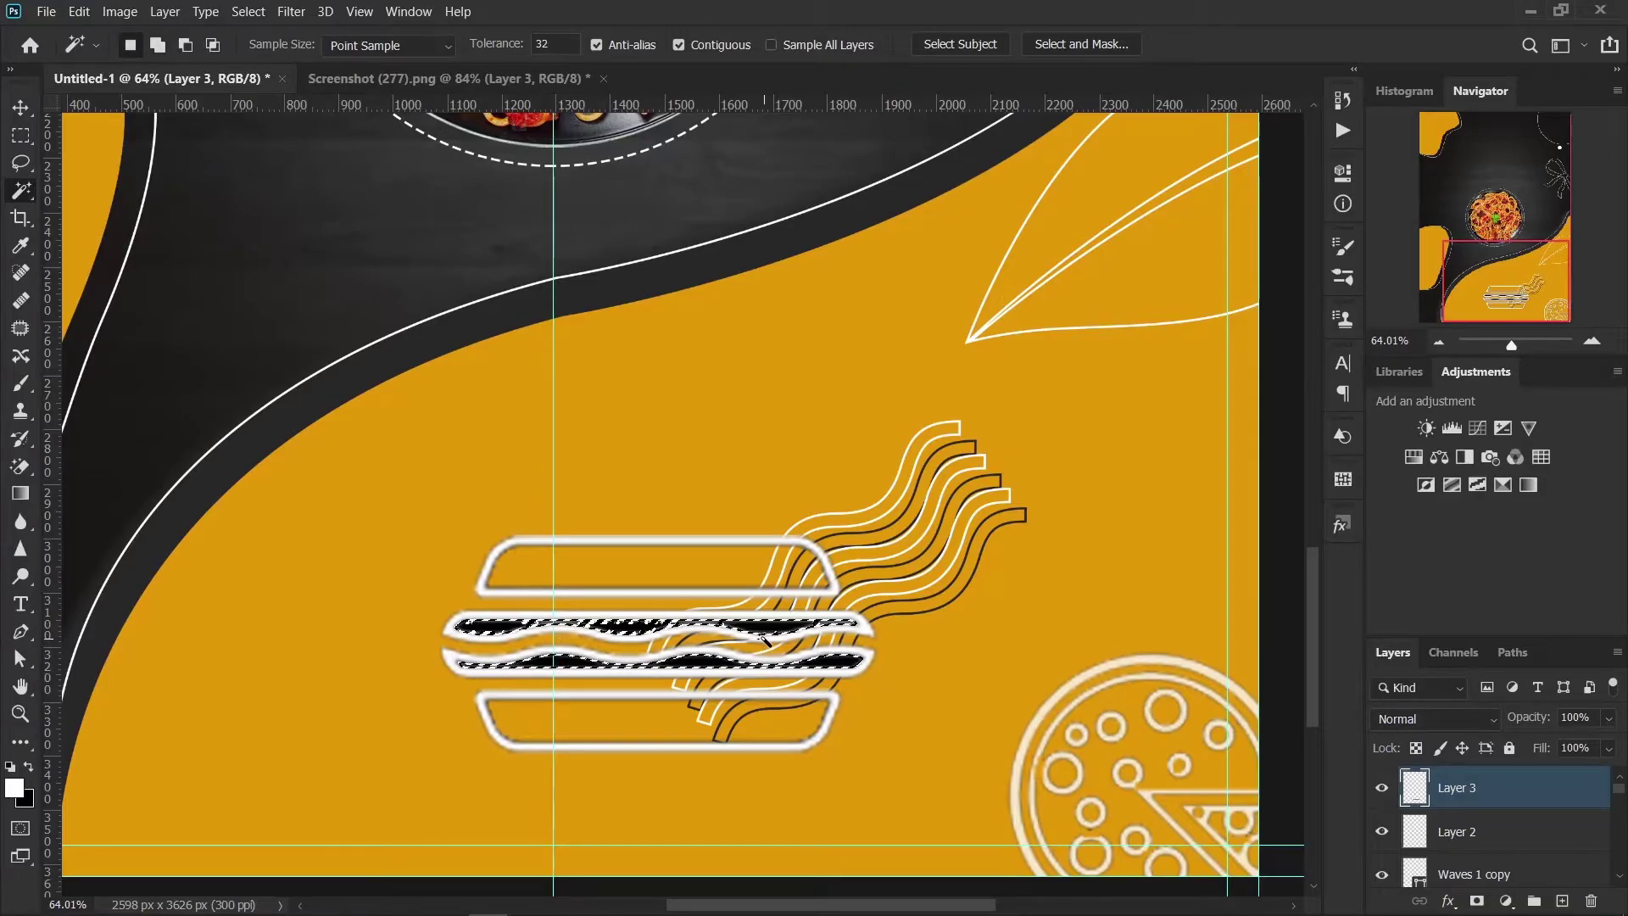
{"action": "key", "text": "Delete"}
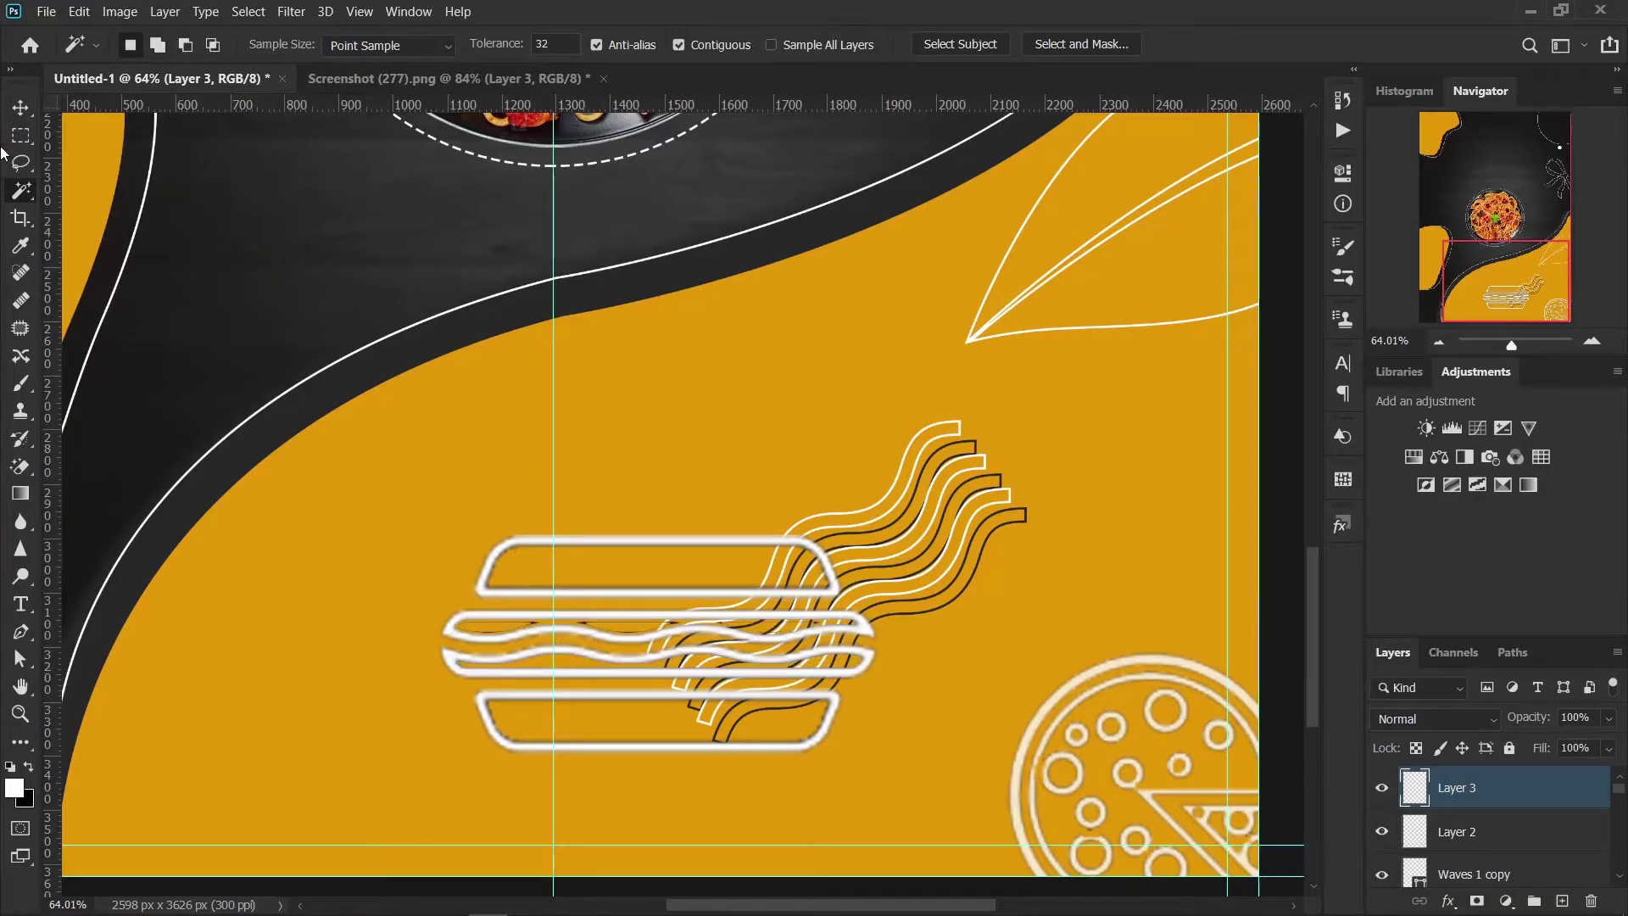
Step: Shrink the sandwich icon, tilt it about -26°, and place it on the lower-left yellow area
{"action": "left_click", "coordinate": [20, 108]}
{"action": "scroll", "coordinate": [594, 789], "scroll_direction": "down", "scroll_amount": 3}
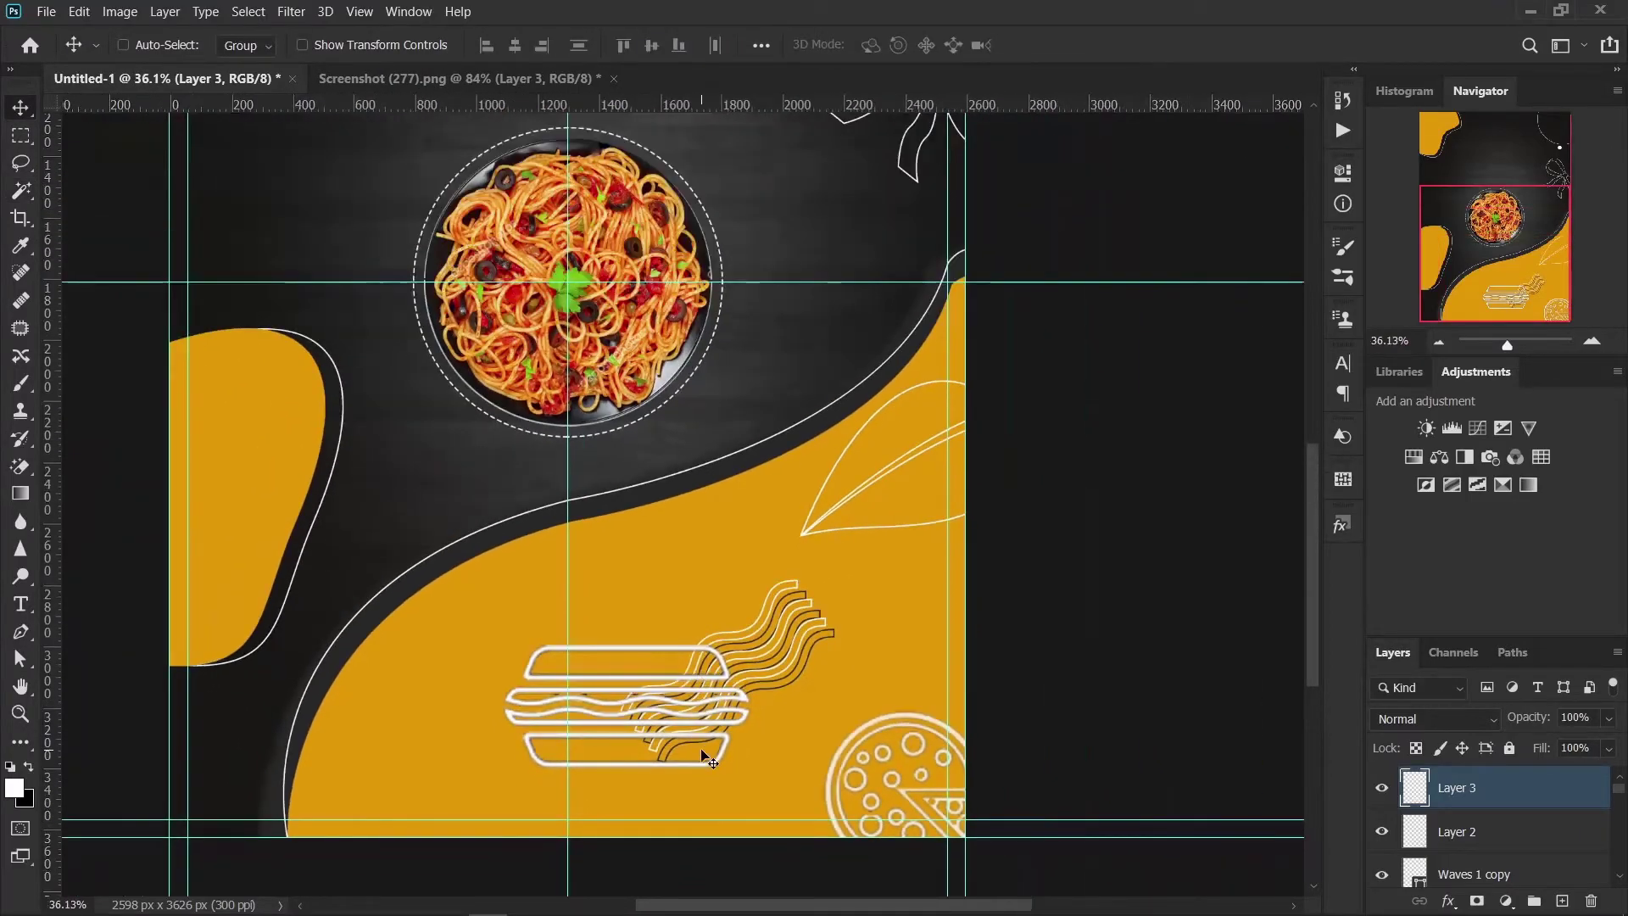
{"action": "left_click_drag", "start_coordinate": [721, 759], "coordinate": [562, 783]}
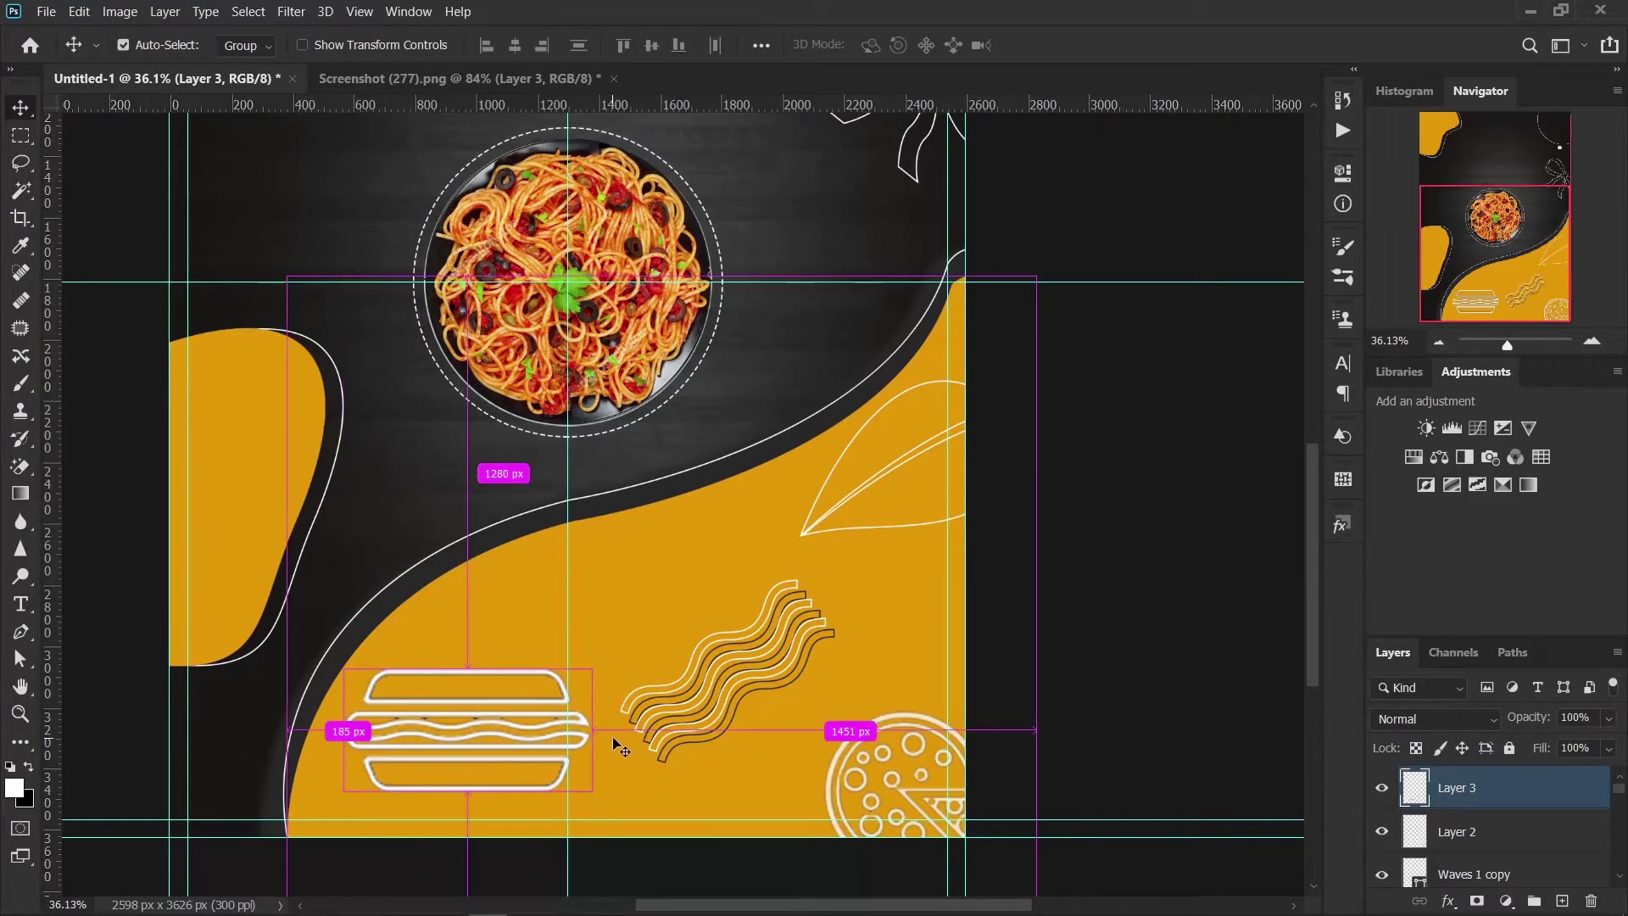
{"action": "key", "text": "ctrl+t"}
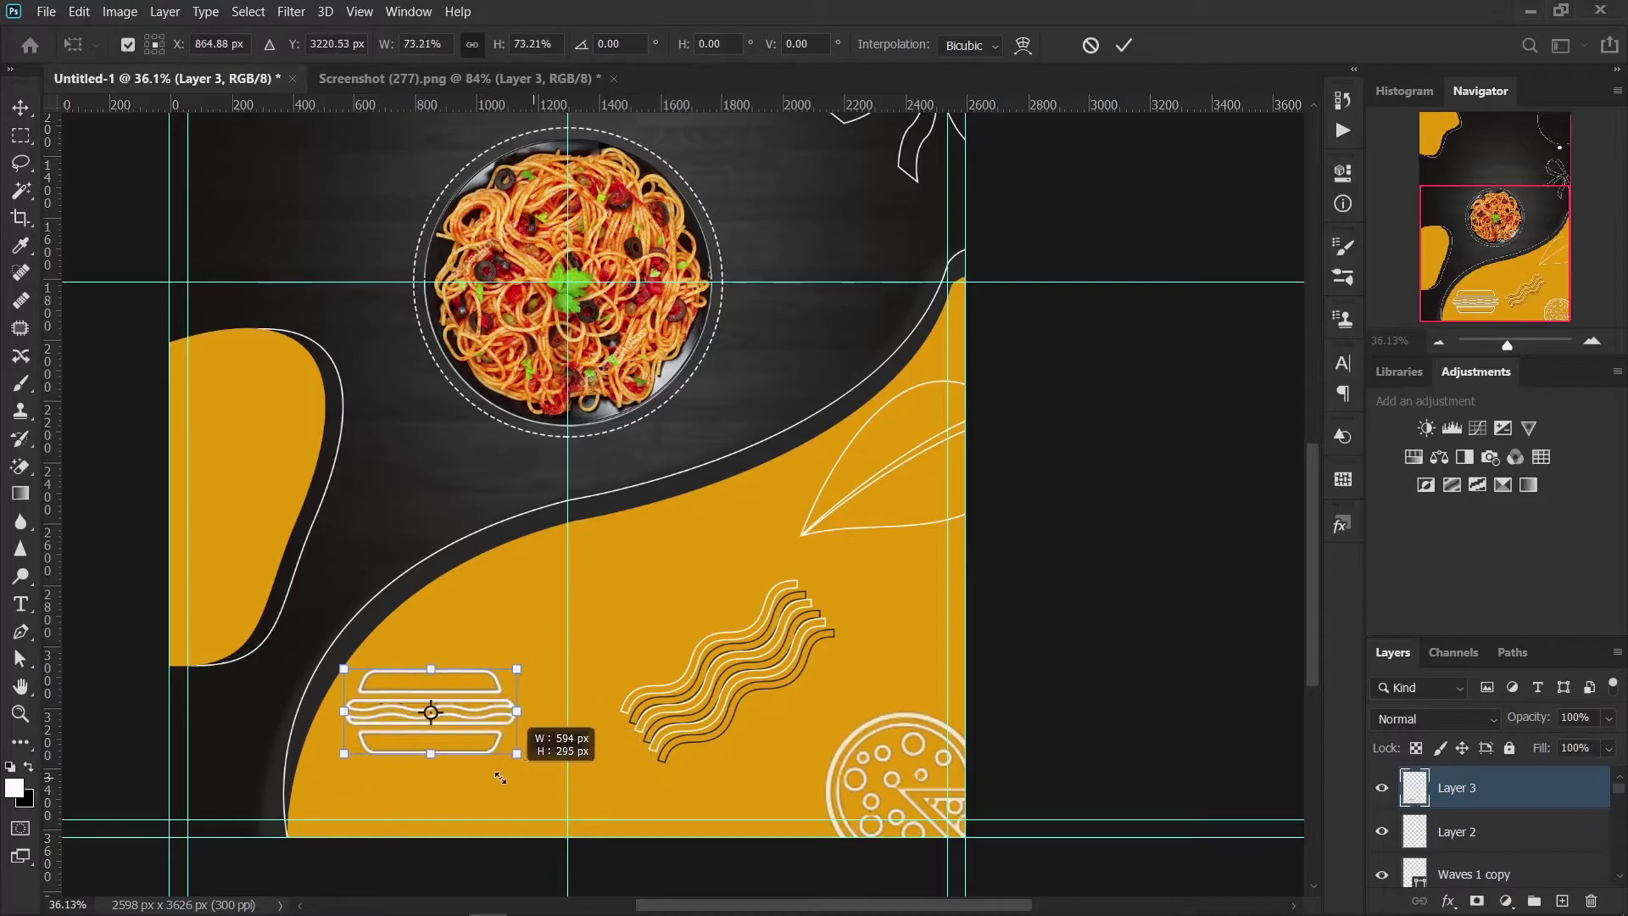
{"action": "left_click_drag", "start_coordinate": [591, 790], "coordinate": [493, 742]}
{"action": "left_click_drag", "start_coordinate": [469, 817], "coordinate": [512, 782]}
{"action": "mouse_move", "coordinate": [441, 700]}
{"action": "left_mouse_down"}
{"action": "mouse_move", "coordinate": [507, 759]}
{"action": "mouse_move", "coordinate": [519, 735]}
{"action": "left_mouse_up"}
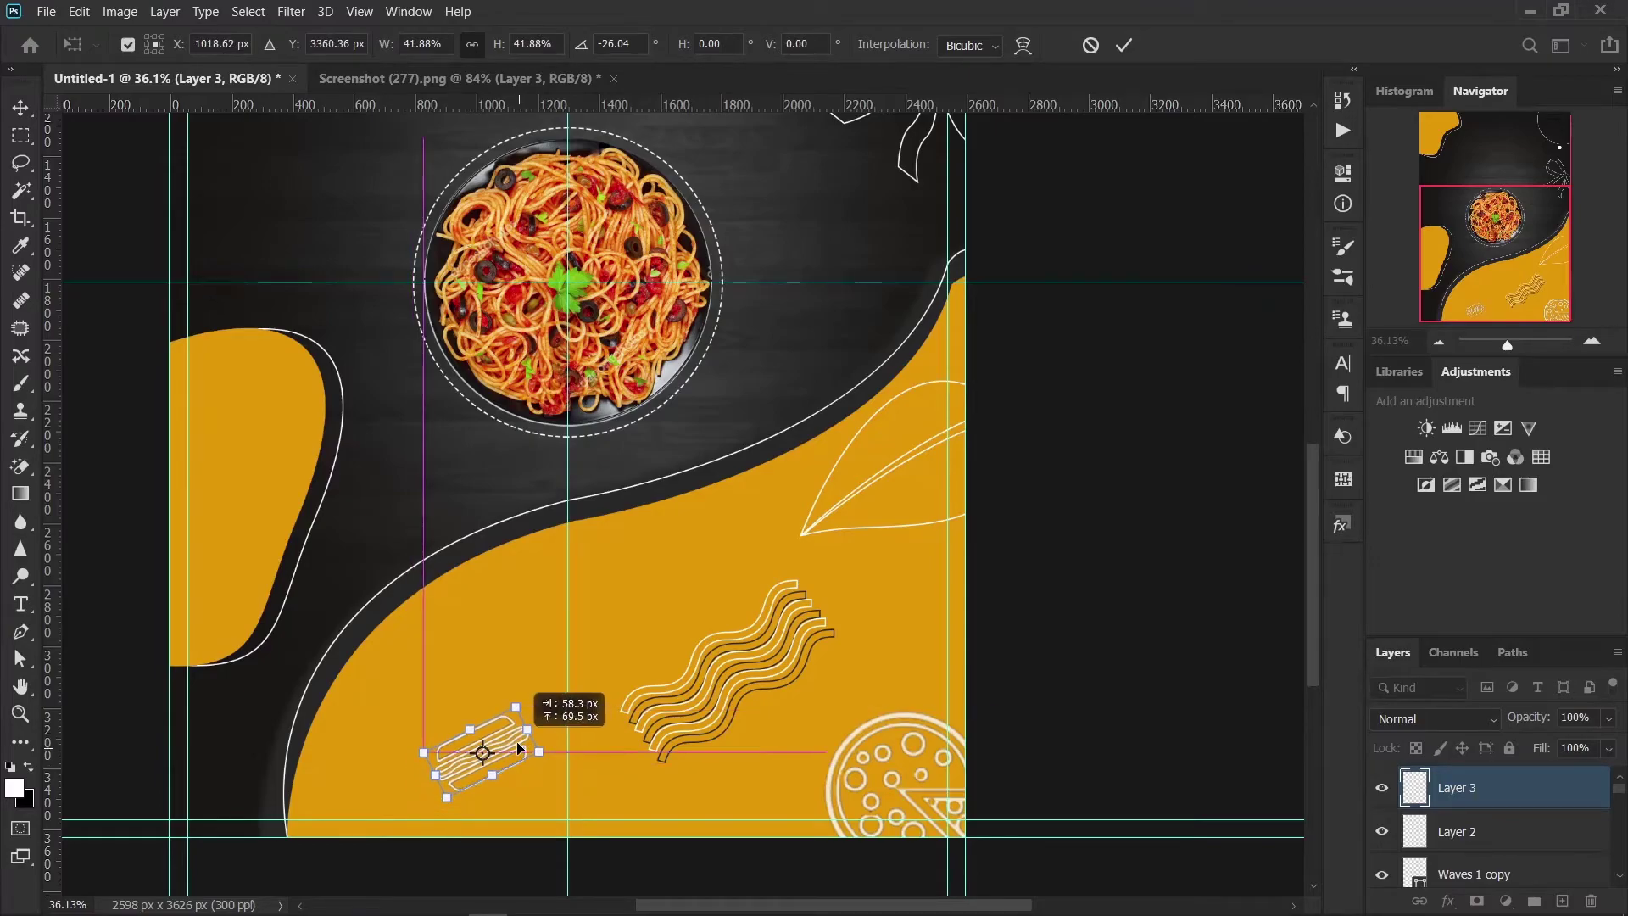
{"action": "left_click", "coordinate": [1124, 45]}
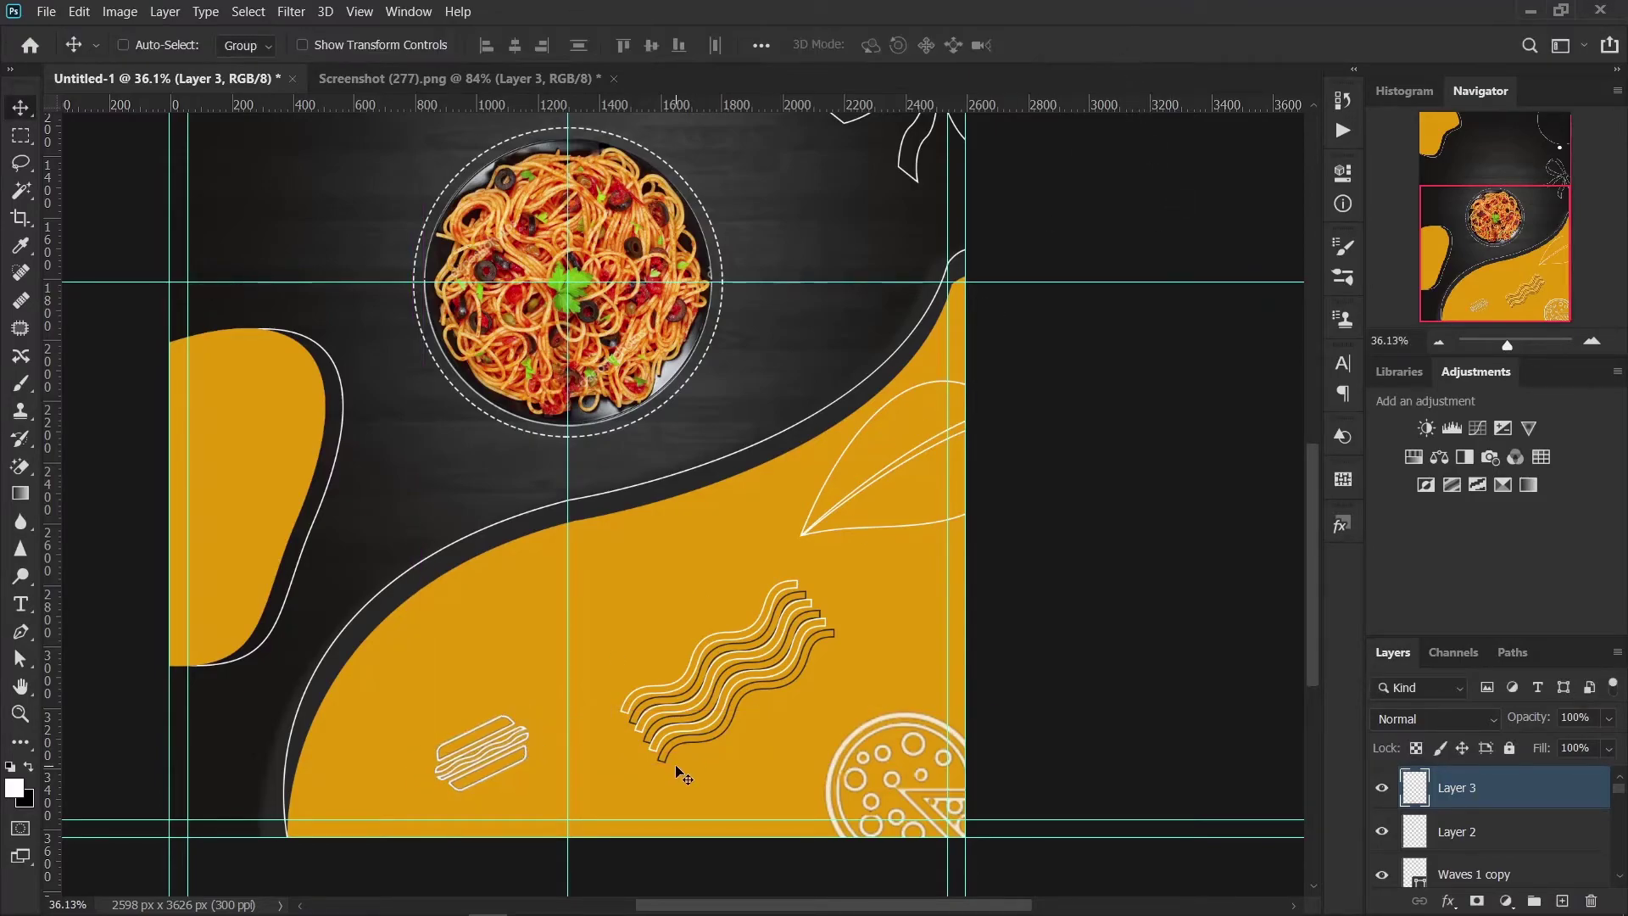
{"action": "scroll", "coordinate": [691, 767], "scroll_direction": "down", "scroll_amount": 2}
Step: Add a new layer and set the Pen tool to Shape mode with no fill
{"action": "left_click", "coordinate": [1558, 902]}
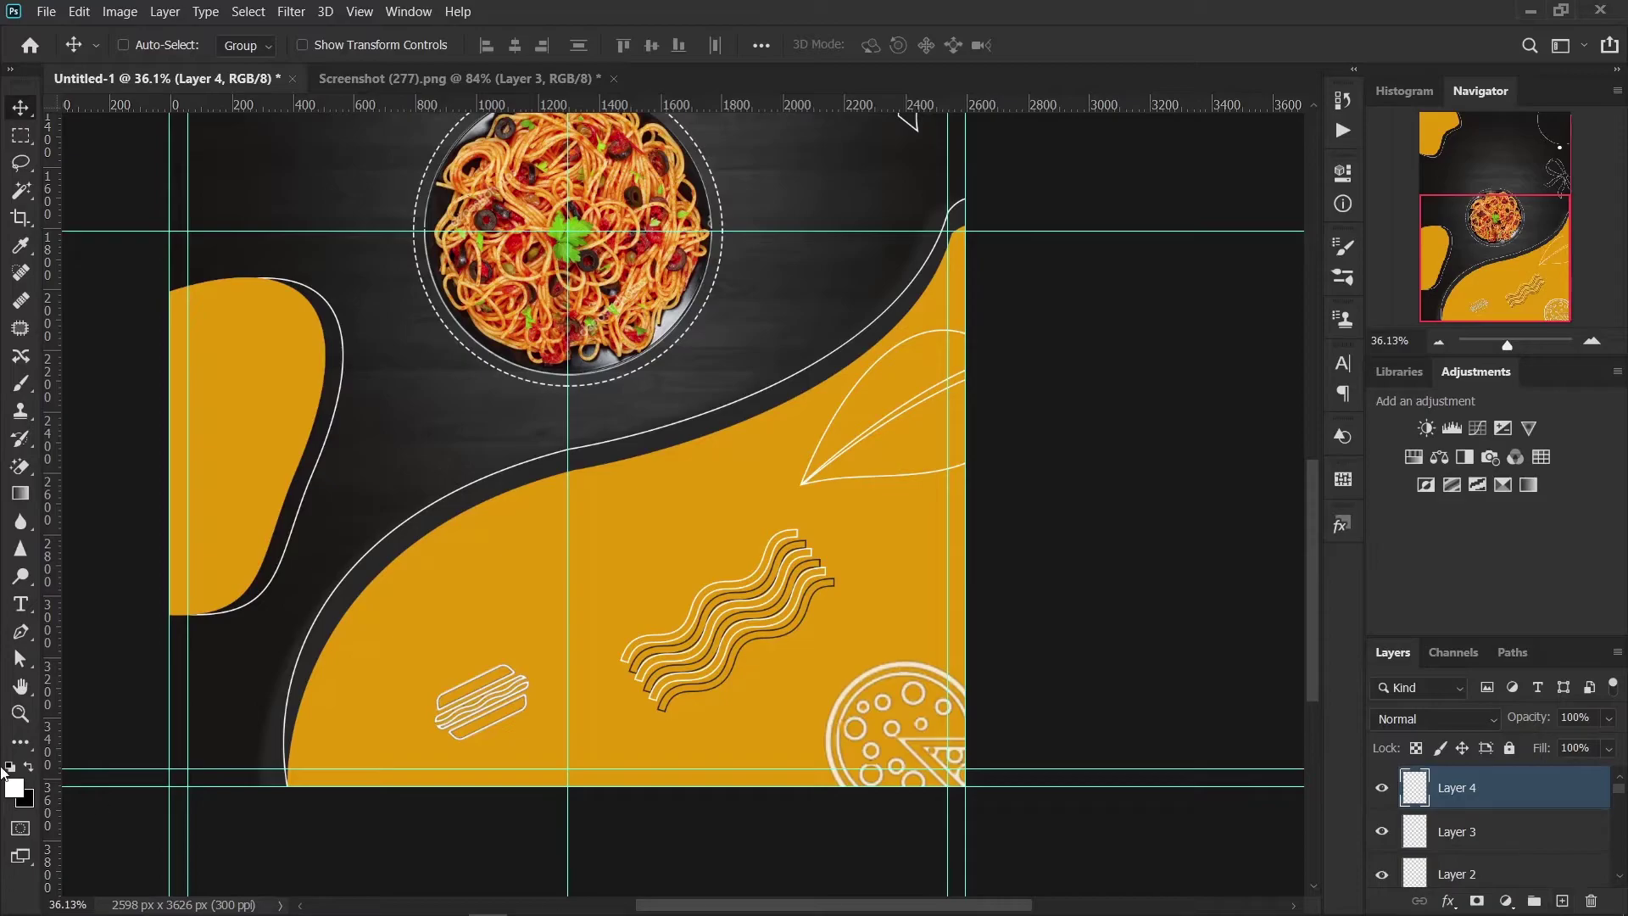
{"action": "right_click", "coordinate": [27, 638]}
{"action": "left_click", "coordinate": [70, 631]}
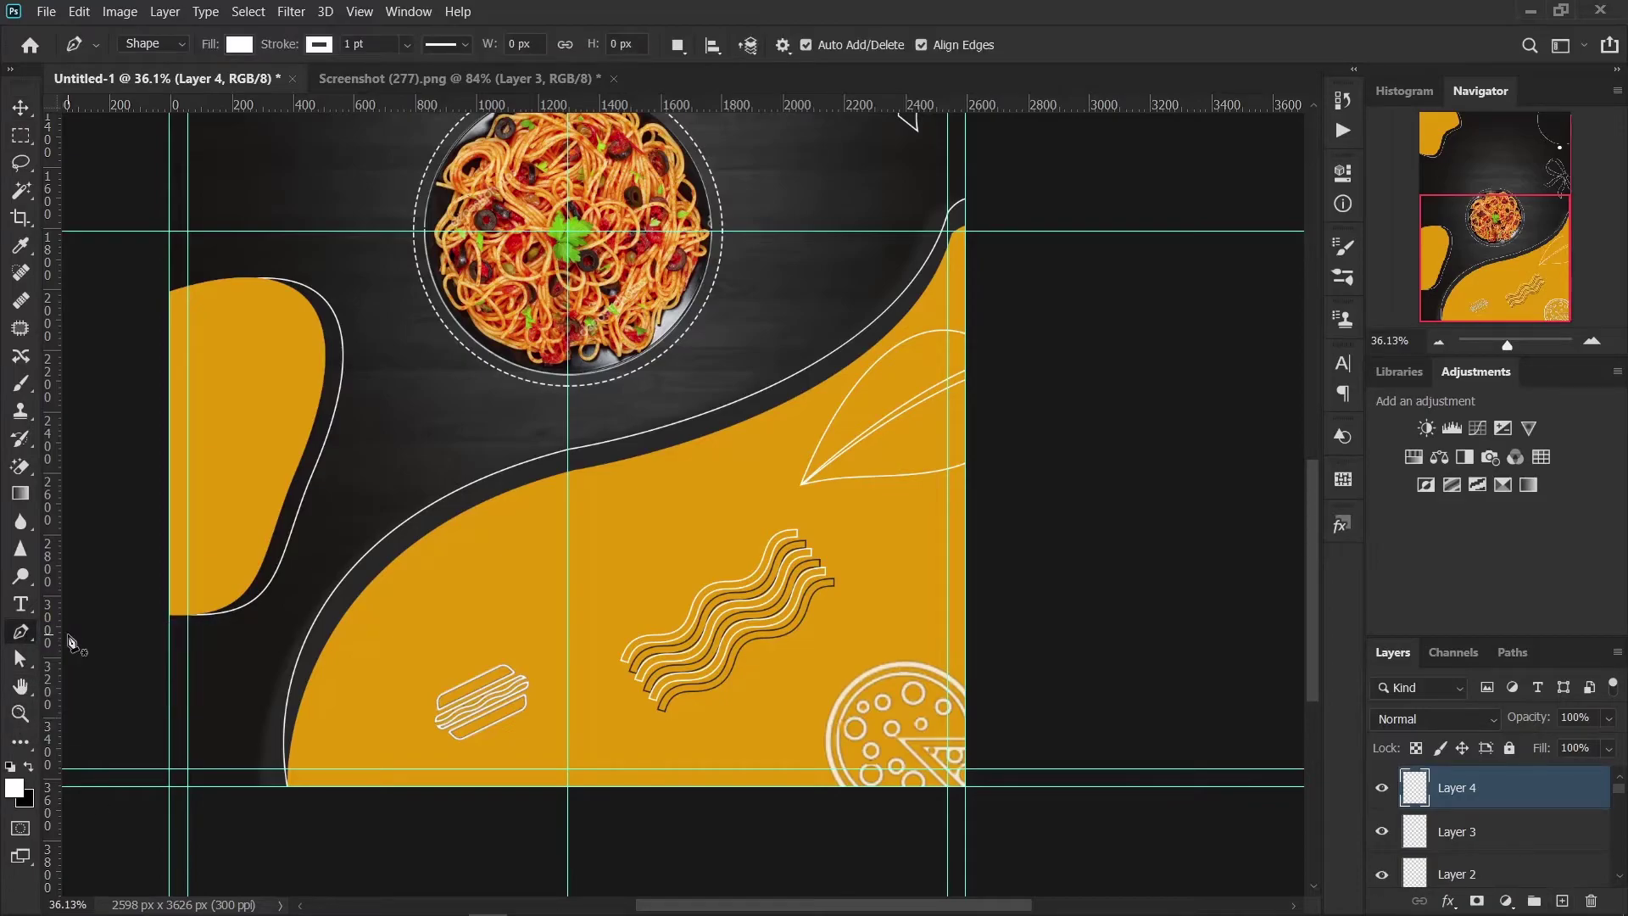
{"action": "left_click", "coordinate": [239, 44]}
{"action": "left_click", "coordinate": [114, 86]}
{"action": "scroll", "coordinate": [458, 714], "scroll_direction": "up", "scroll_amount": 2}
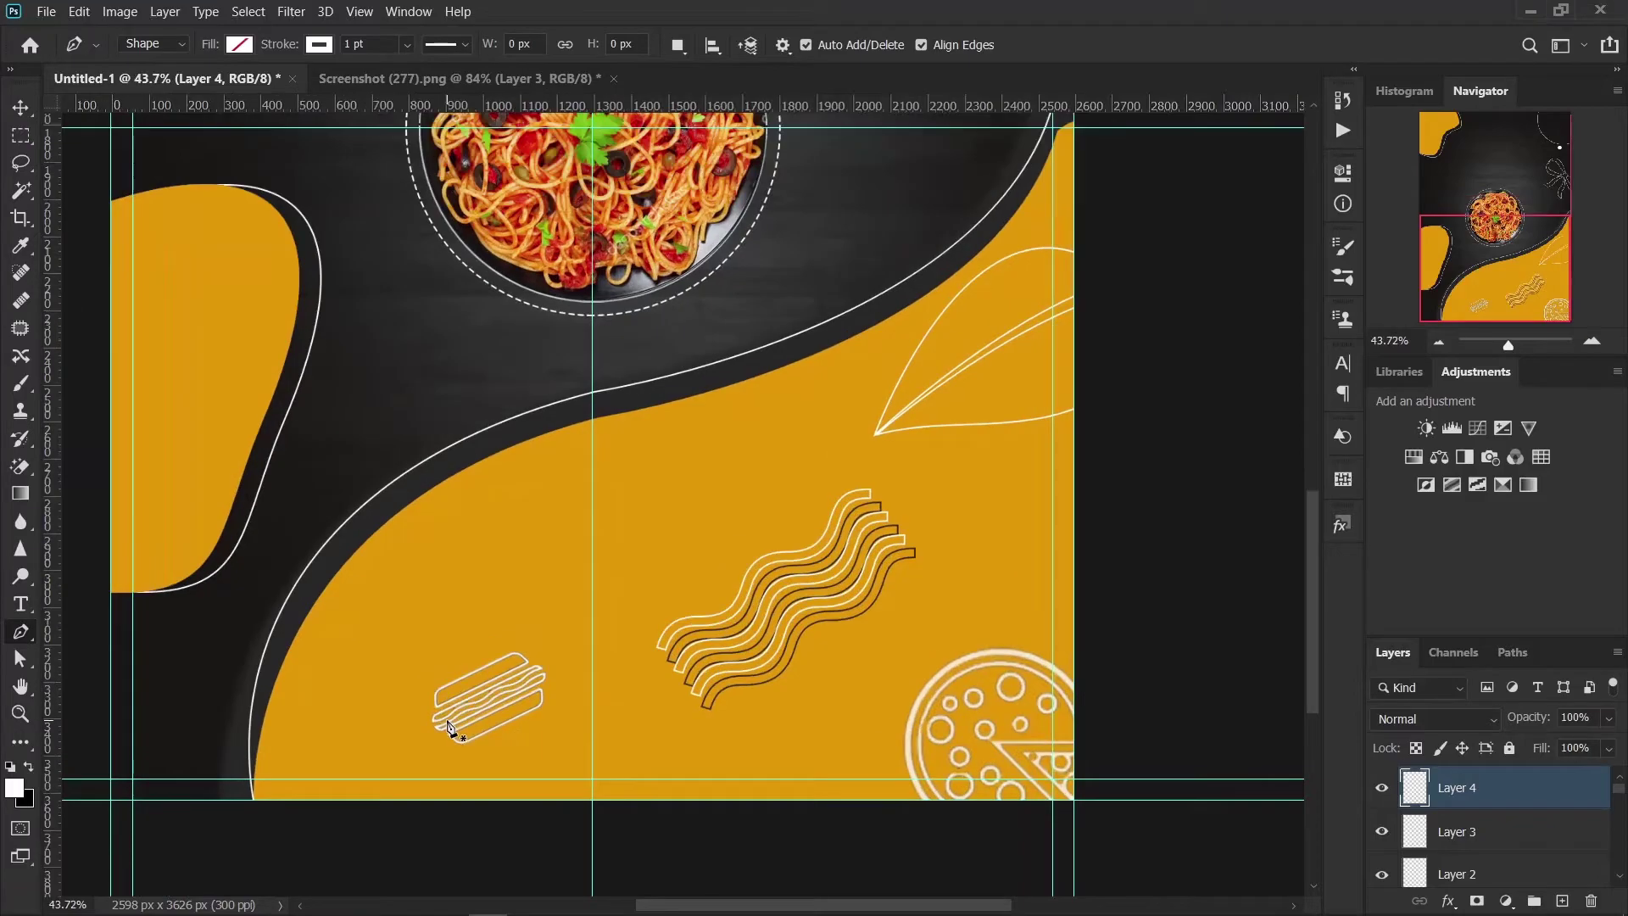
Step: Draw two thin white curved lines along the yellow area's left edge and below the dark band
{"action": "left_click", "coordinate": [270, 778]}
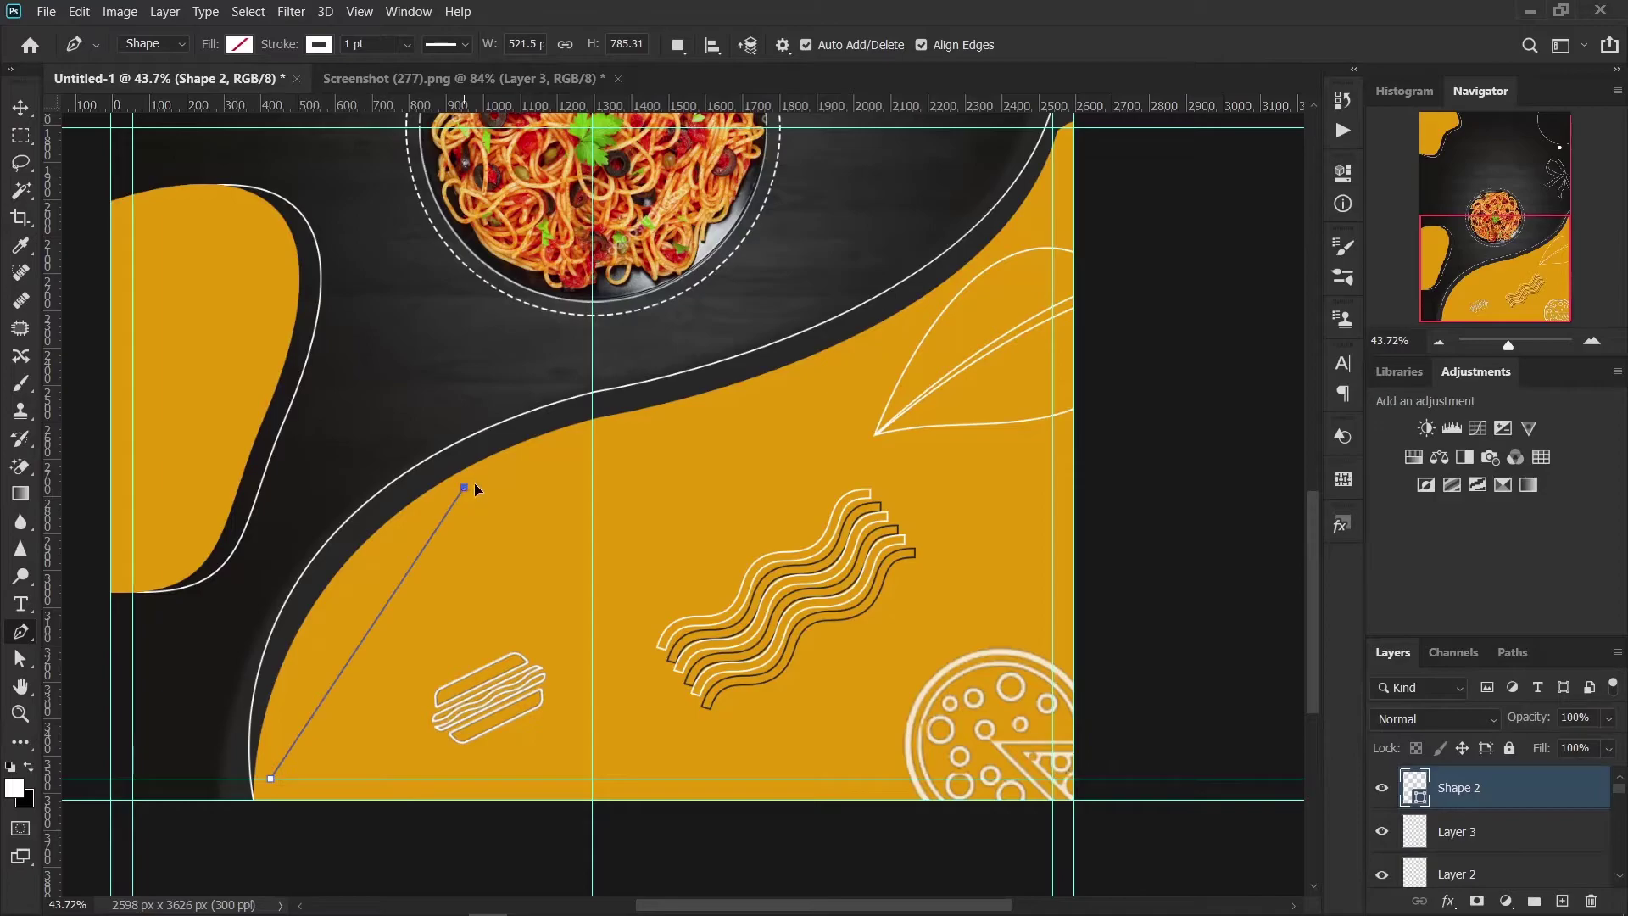
{"action": "left_click_drag", "start_coordinate": [464, 488], "coordinate": [513, 469]}
{"action": "left_click_drag", "start_coordinate": [390, 521], "coordinate": [314, 556]}
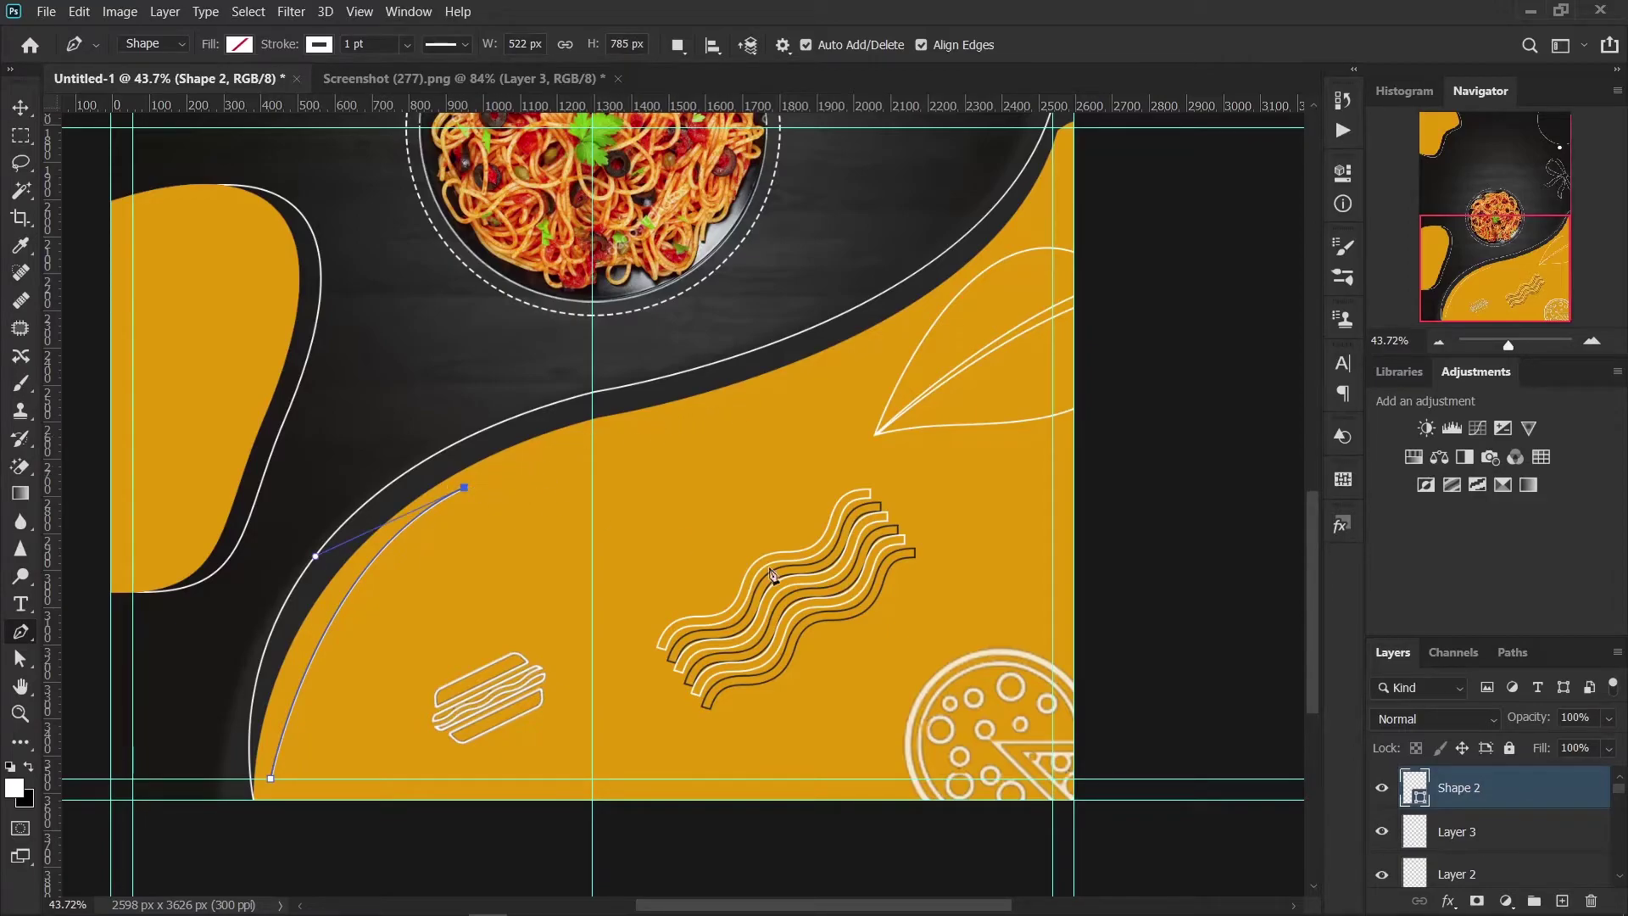
{"action": "left_click", "coordinate": [1562, 900]}
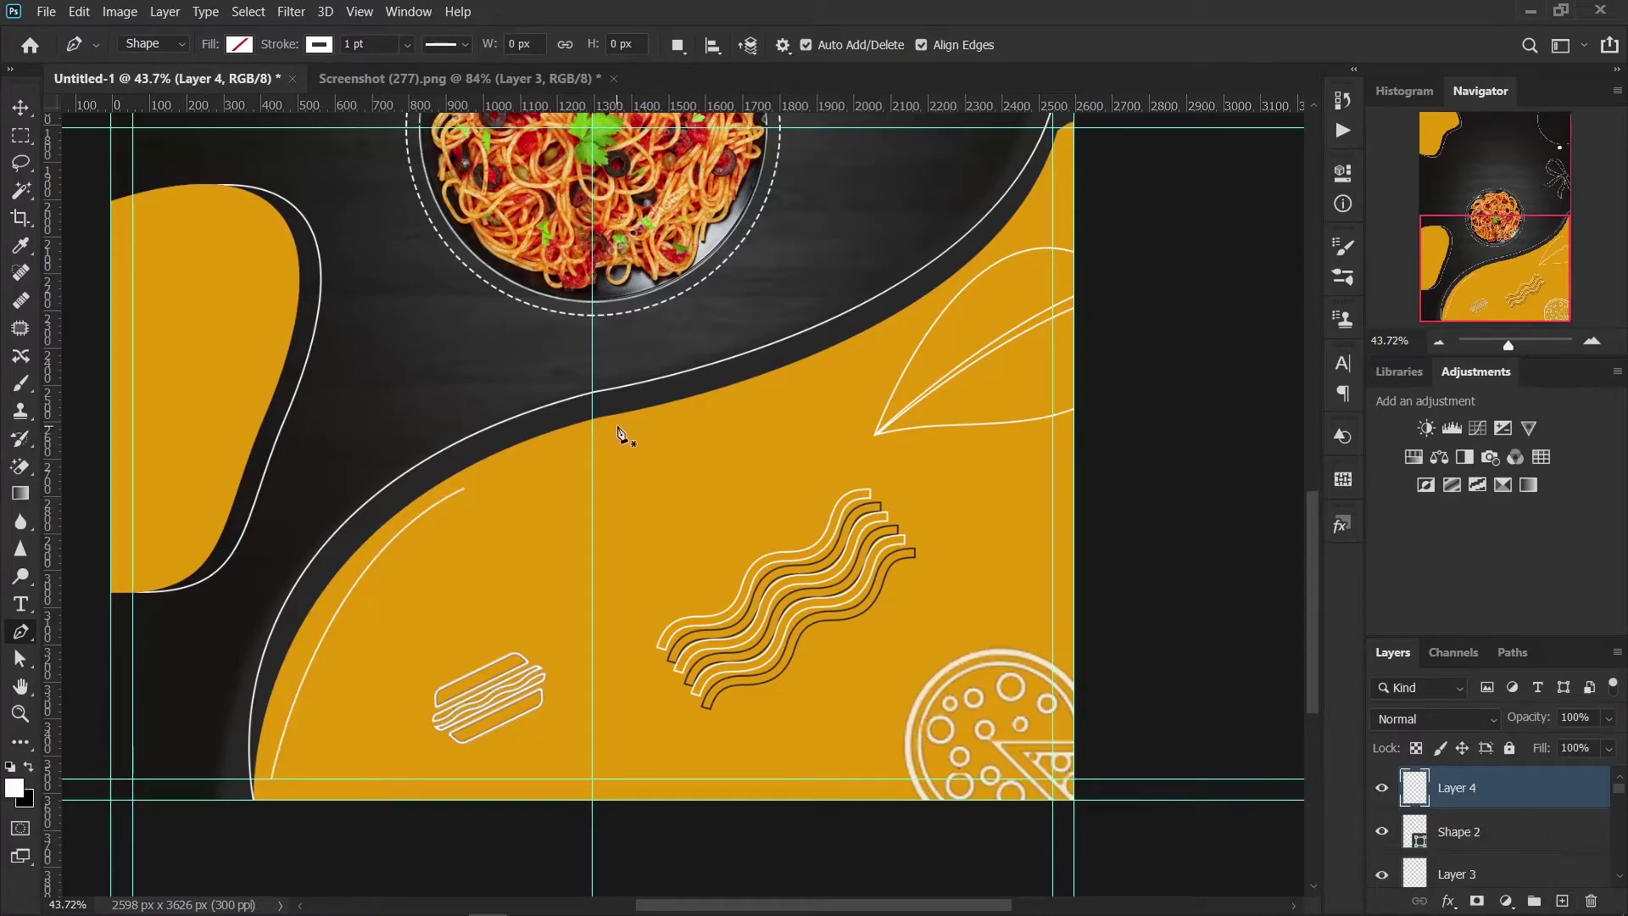
{"action": "left_click", "coordinate": [614, 429]}
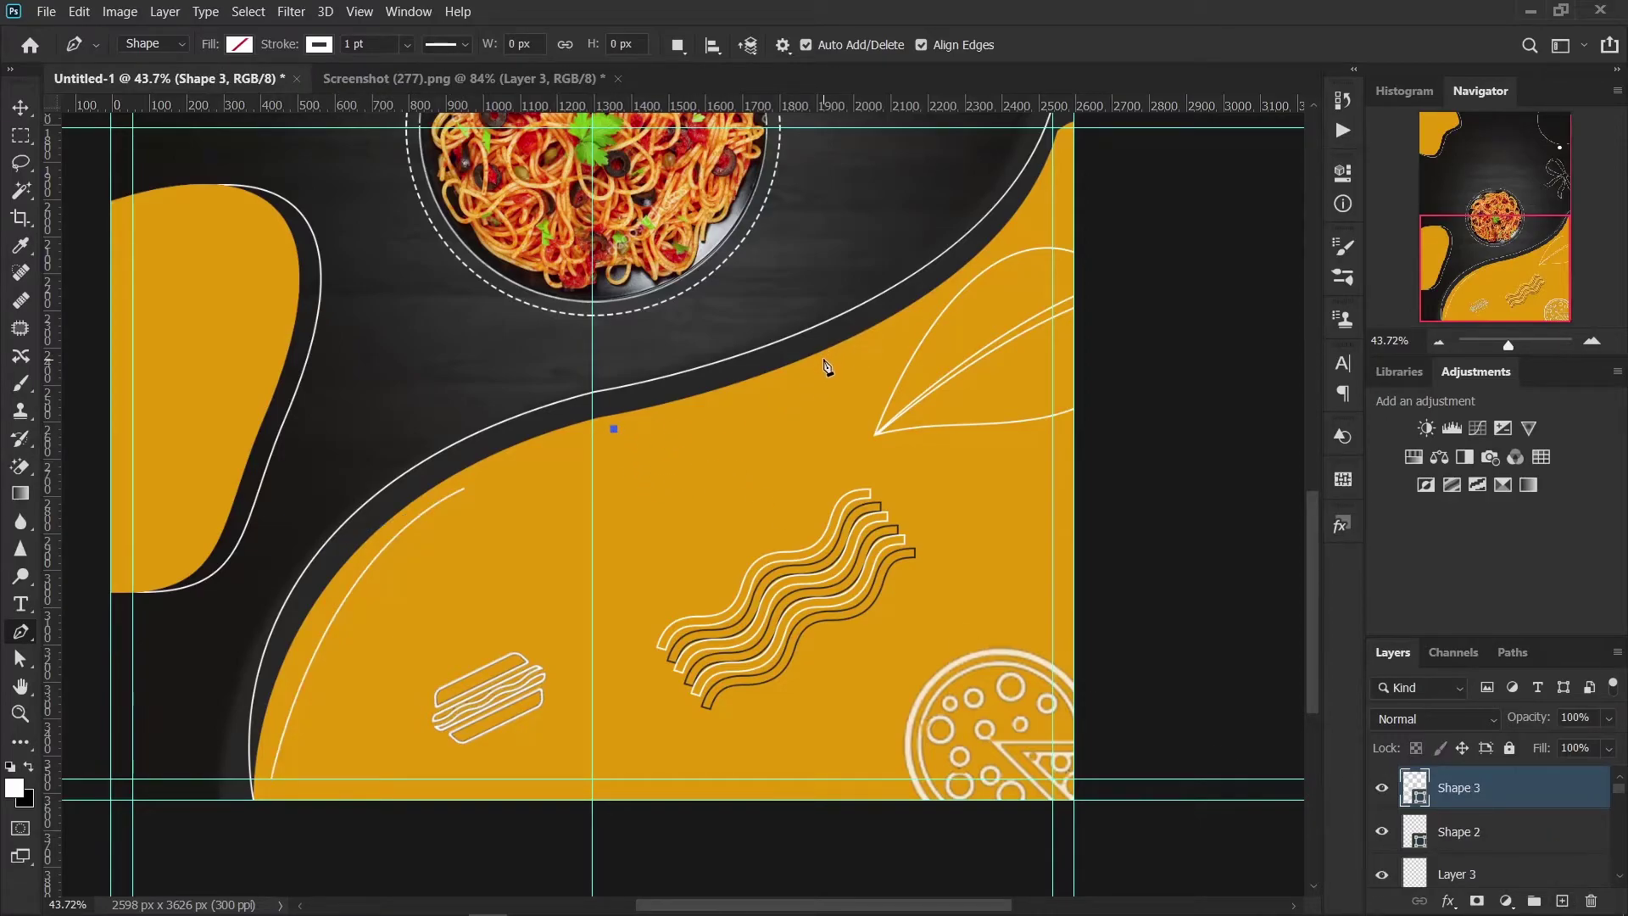
{"action": "left_click_drag", "start_coordinate": [835, 354], "coordinate": [756, 440]}
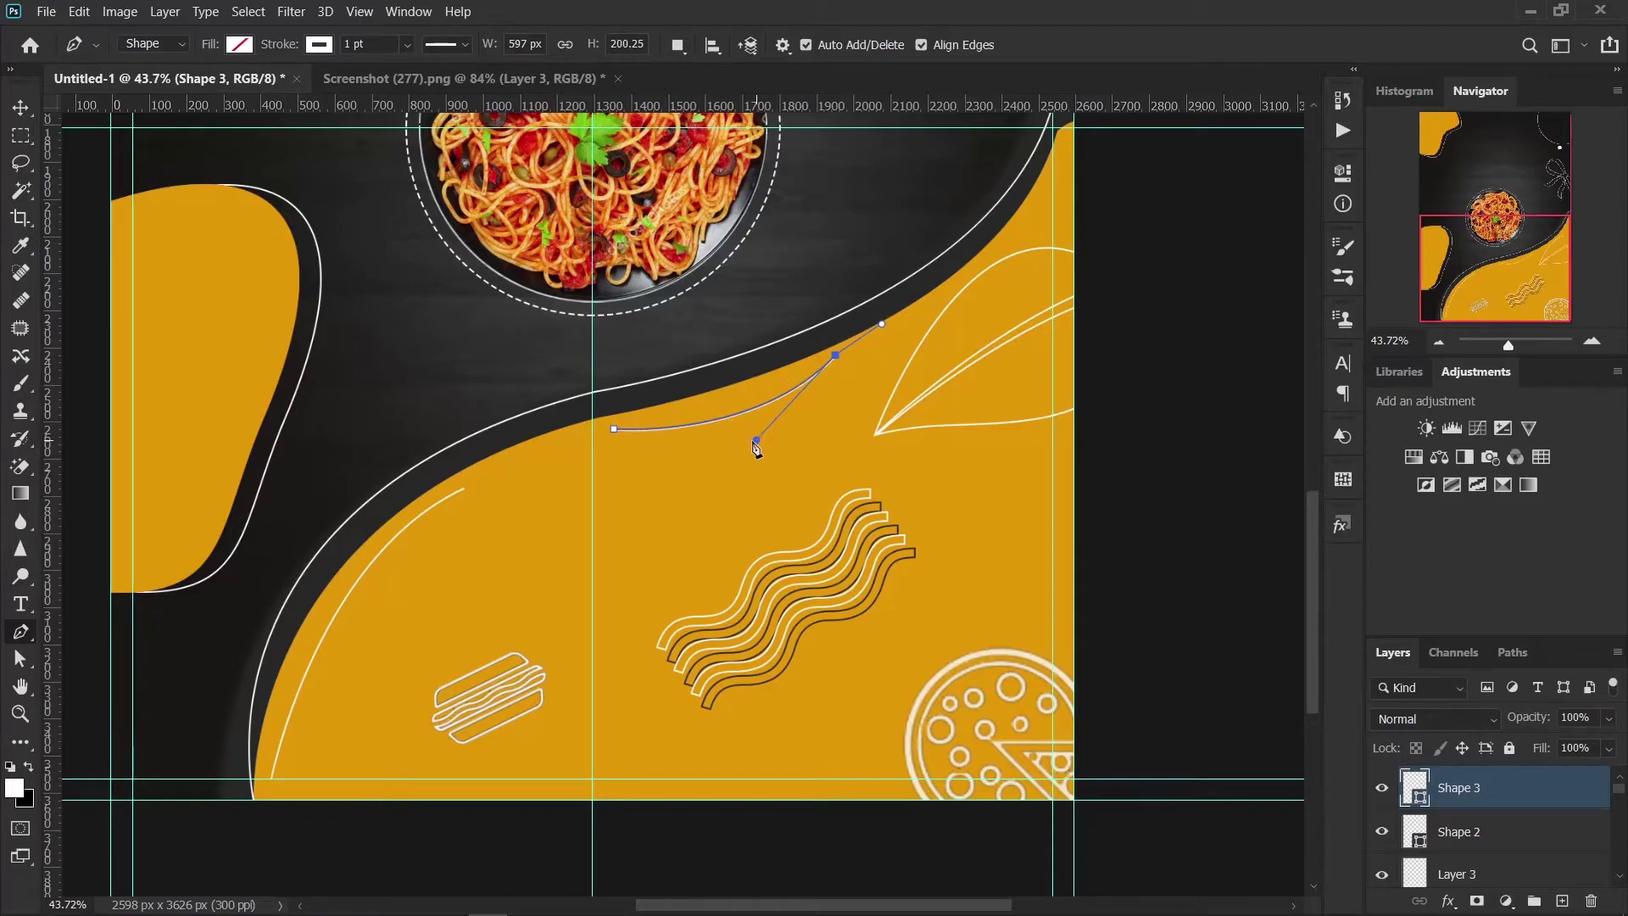
{"action": "left_click", "coordinate": [18, 110]}
{"action": "scroll", "coordinate": [1107, 443], "scroll_direction": "down", "scroll_amount": 1}
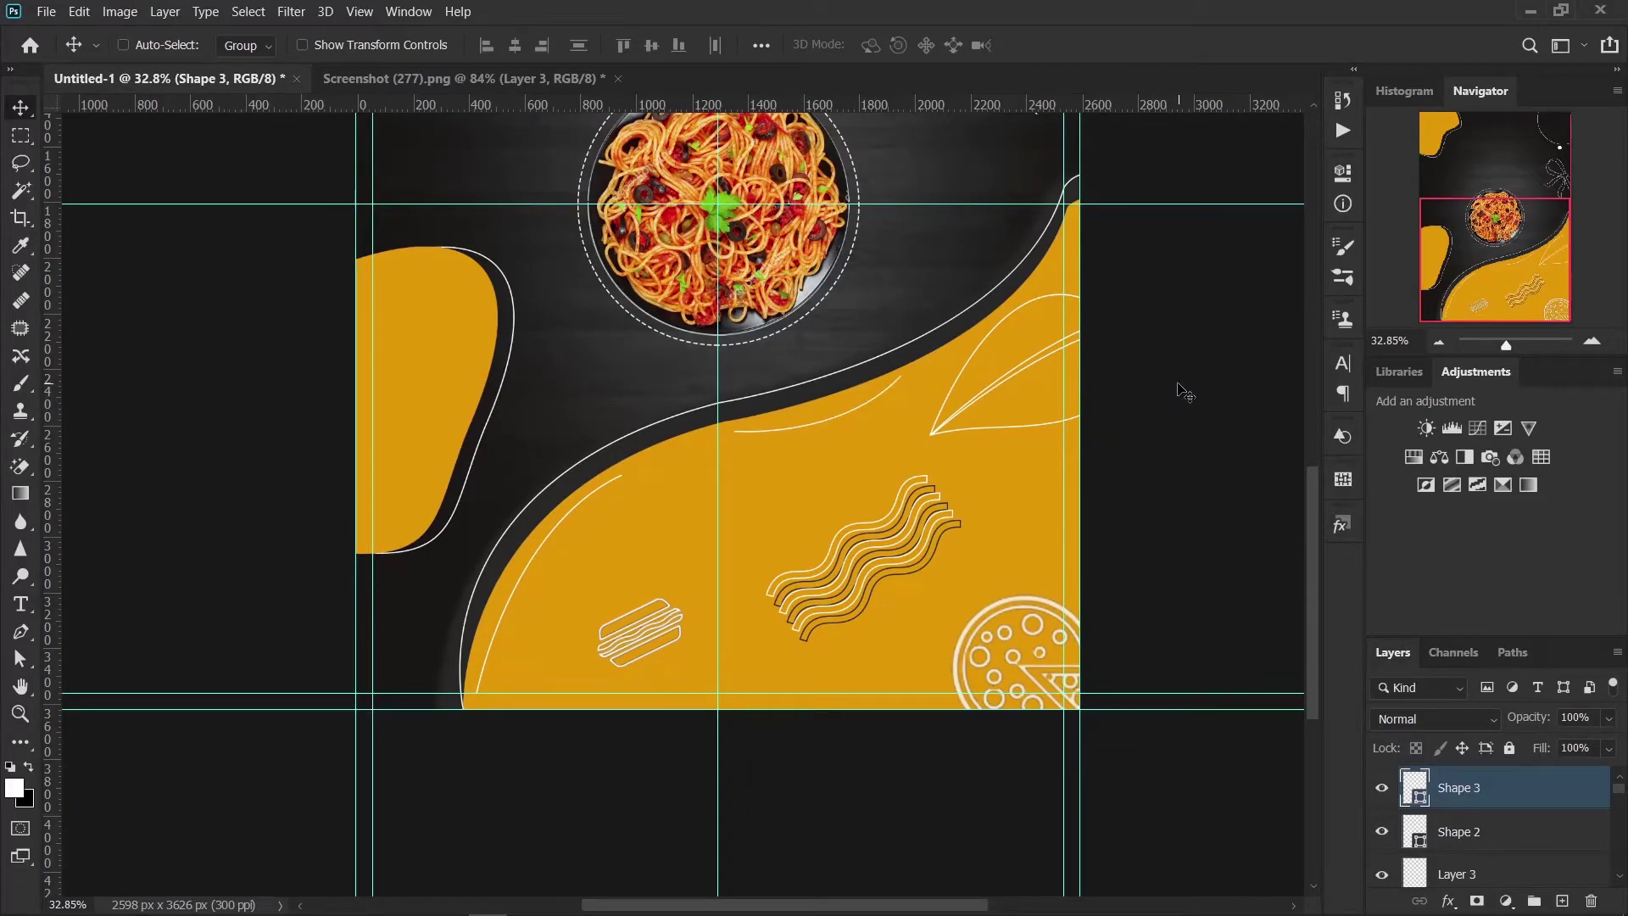
Step: Turn off layer Auto-Select and select the Shape 2 curved line layer
{"action": "scroll", "coordinate": [1102, 398], "scroll_direction": "up", "scroll_amount": 1}
{"action": "scroll", "coordinate": [1047, 413], "scroll_direction": "up", "scroll_amount": 1}
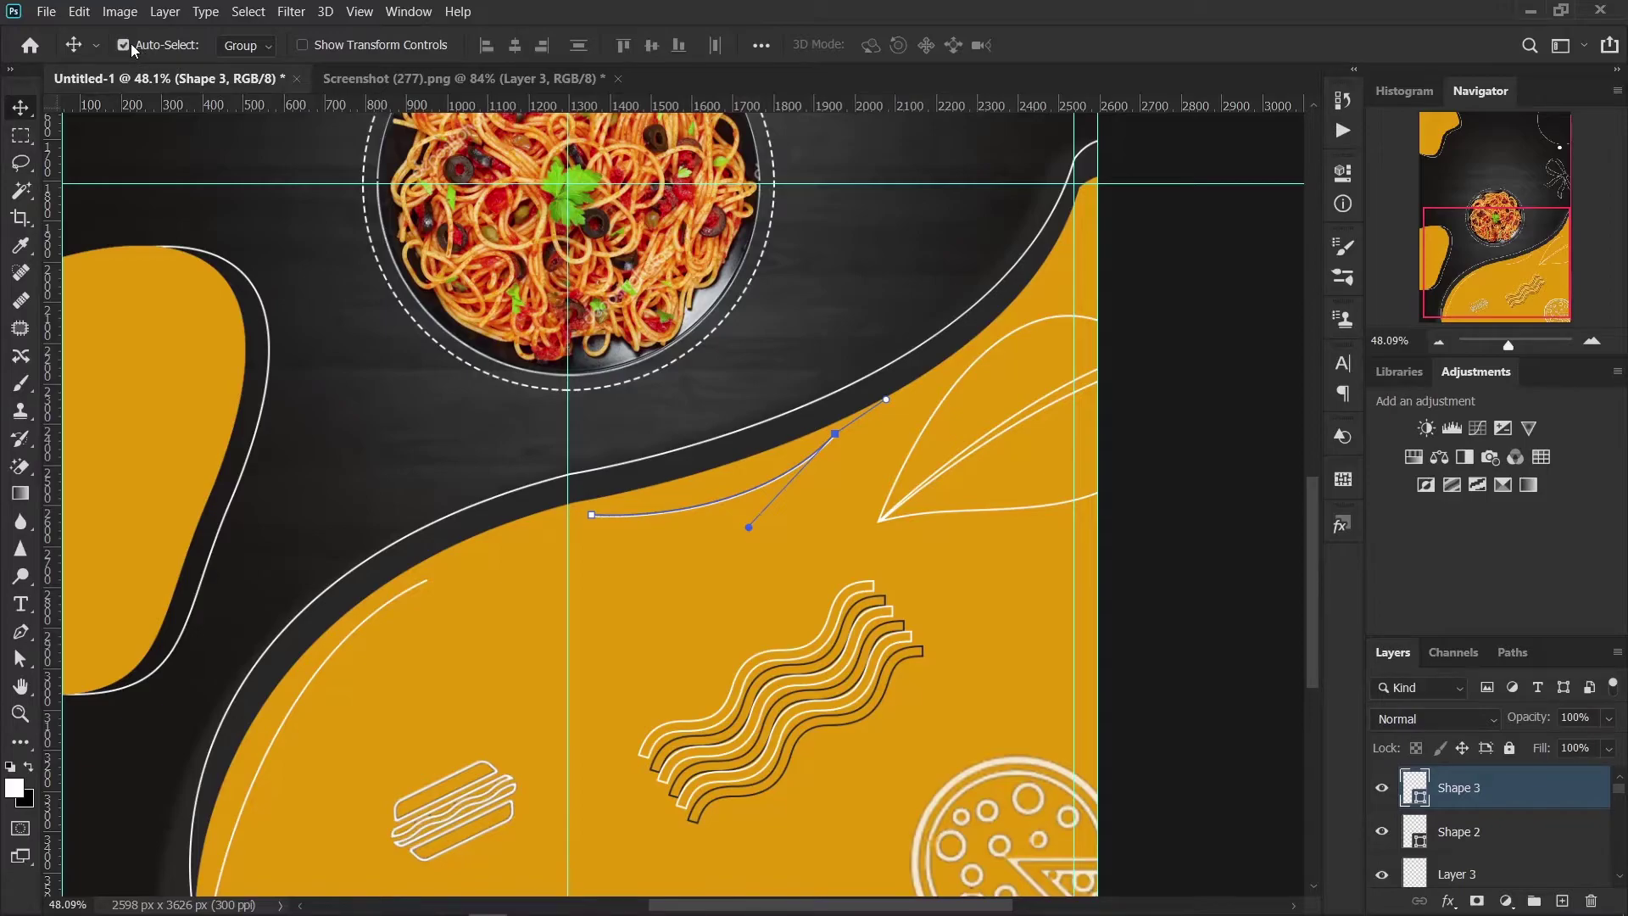
{"action": "left_click", "coordinate": [1155, 388]}
{"action": "scroll", "coordinate": [424, 669], "scroll_direction": "down", "scroll_amount": 1}
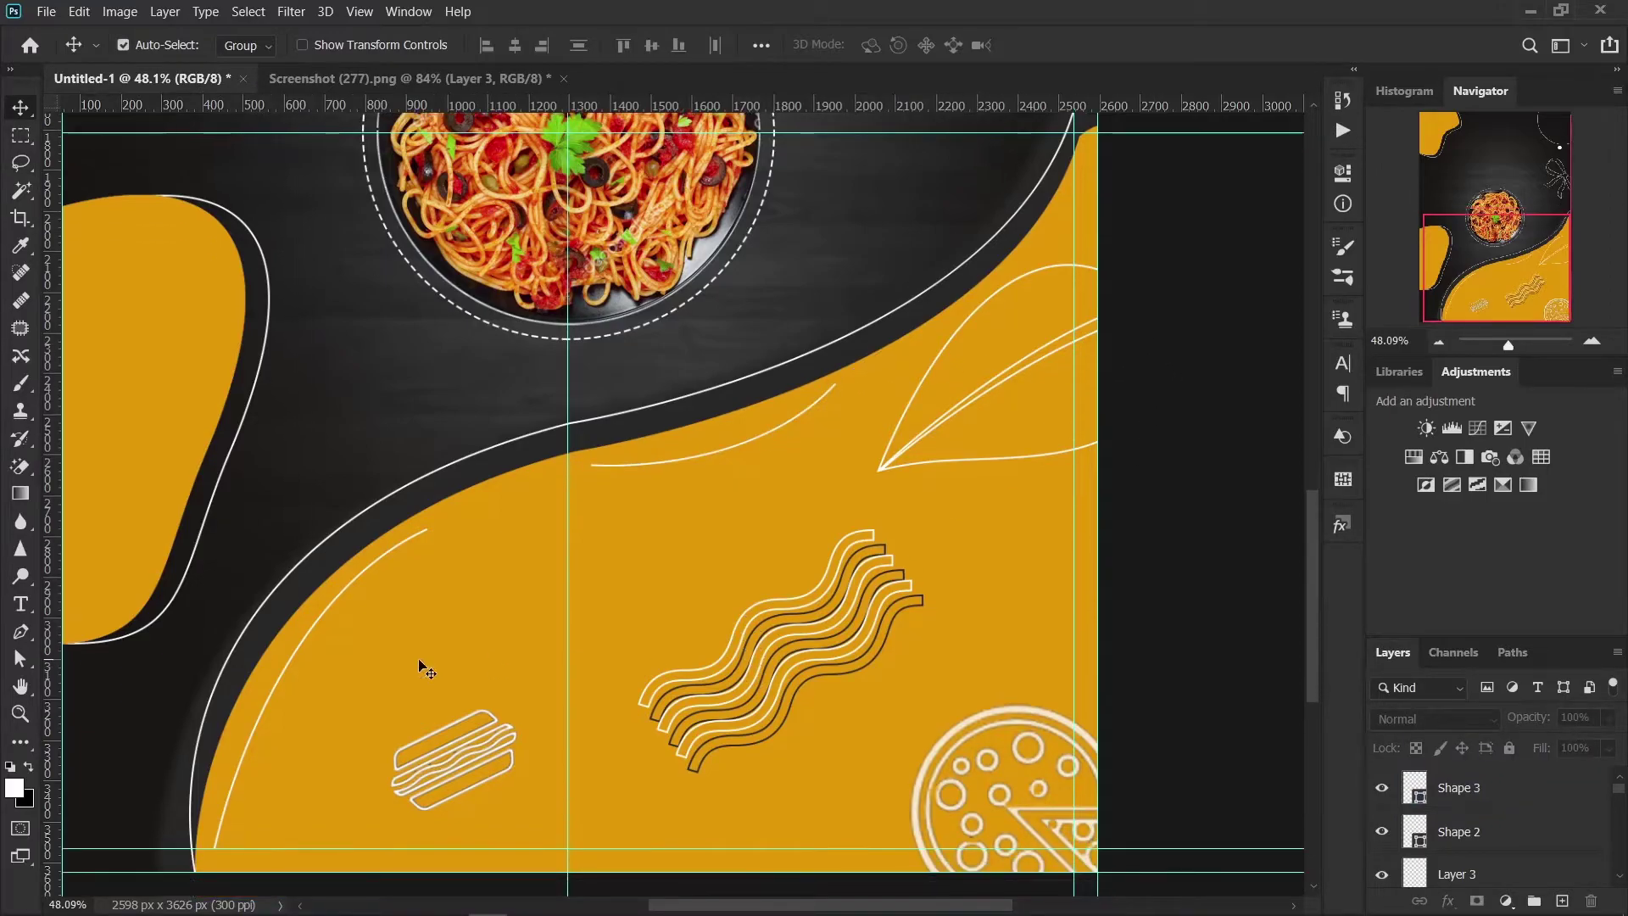
{"action": "left_click", "coordinate": [288, 691]}
{"action": "scroll", "coordinate": [288, 691], "scroll_direction": "up", "scroll_amount": 1}
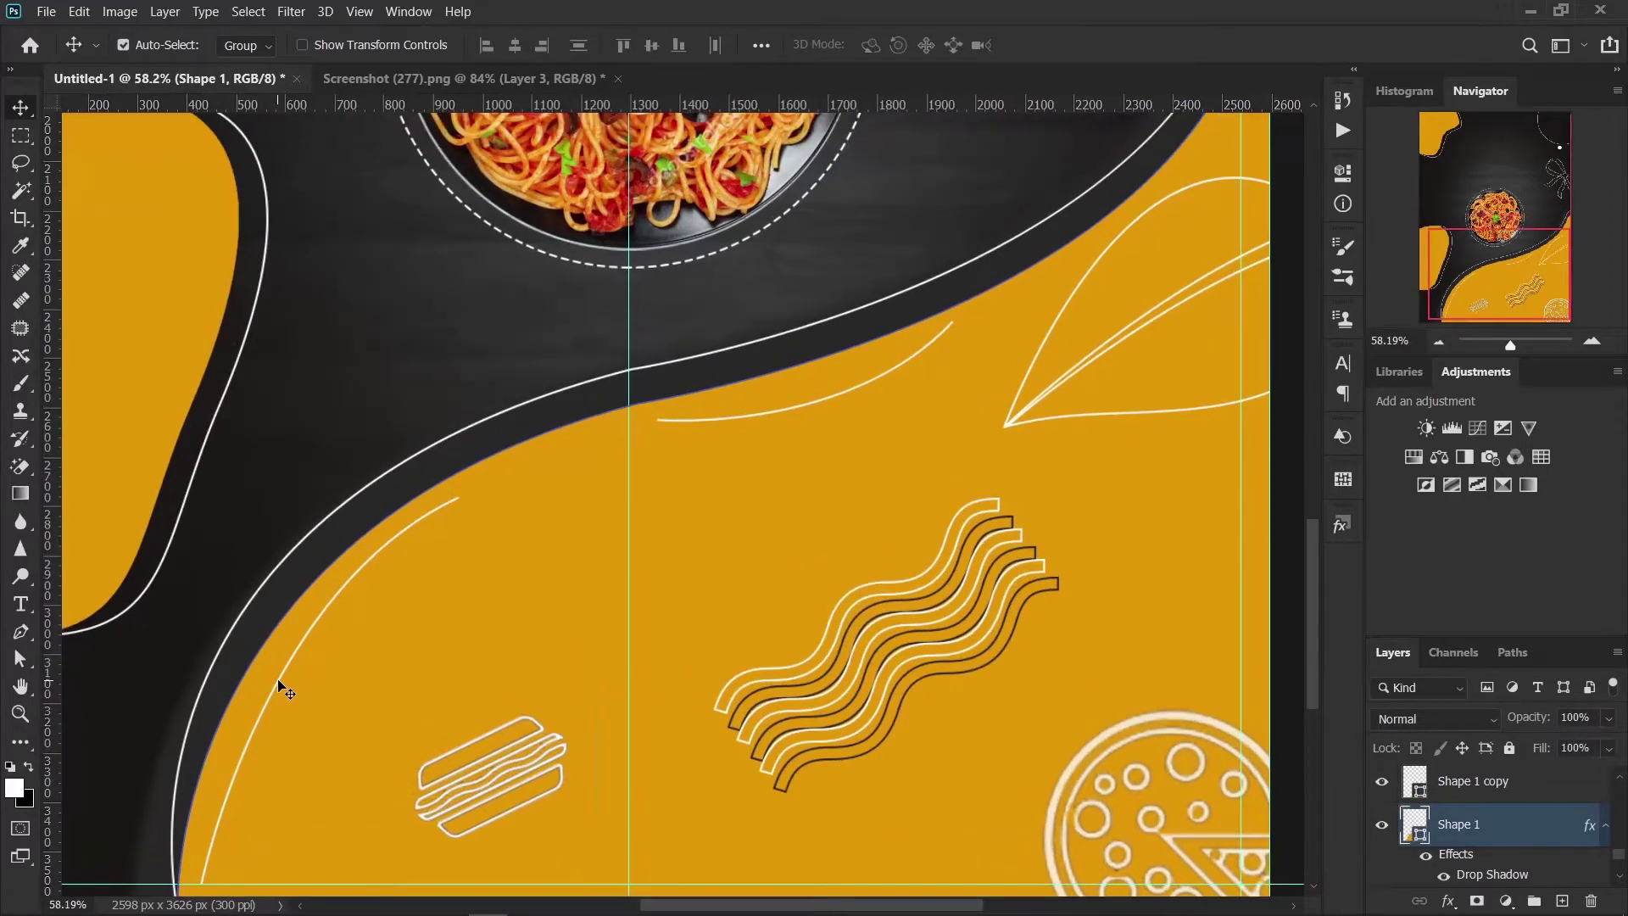
{"action": "scroll", "coordinate": [288, 691], "scroll_direction": "down", "scroll_amount": 1}
{"action": "left_click", "coordinate": [125, 45]}
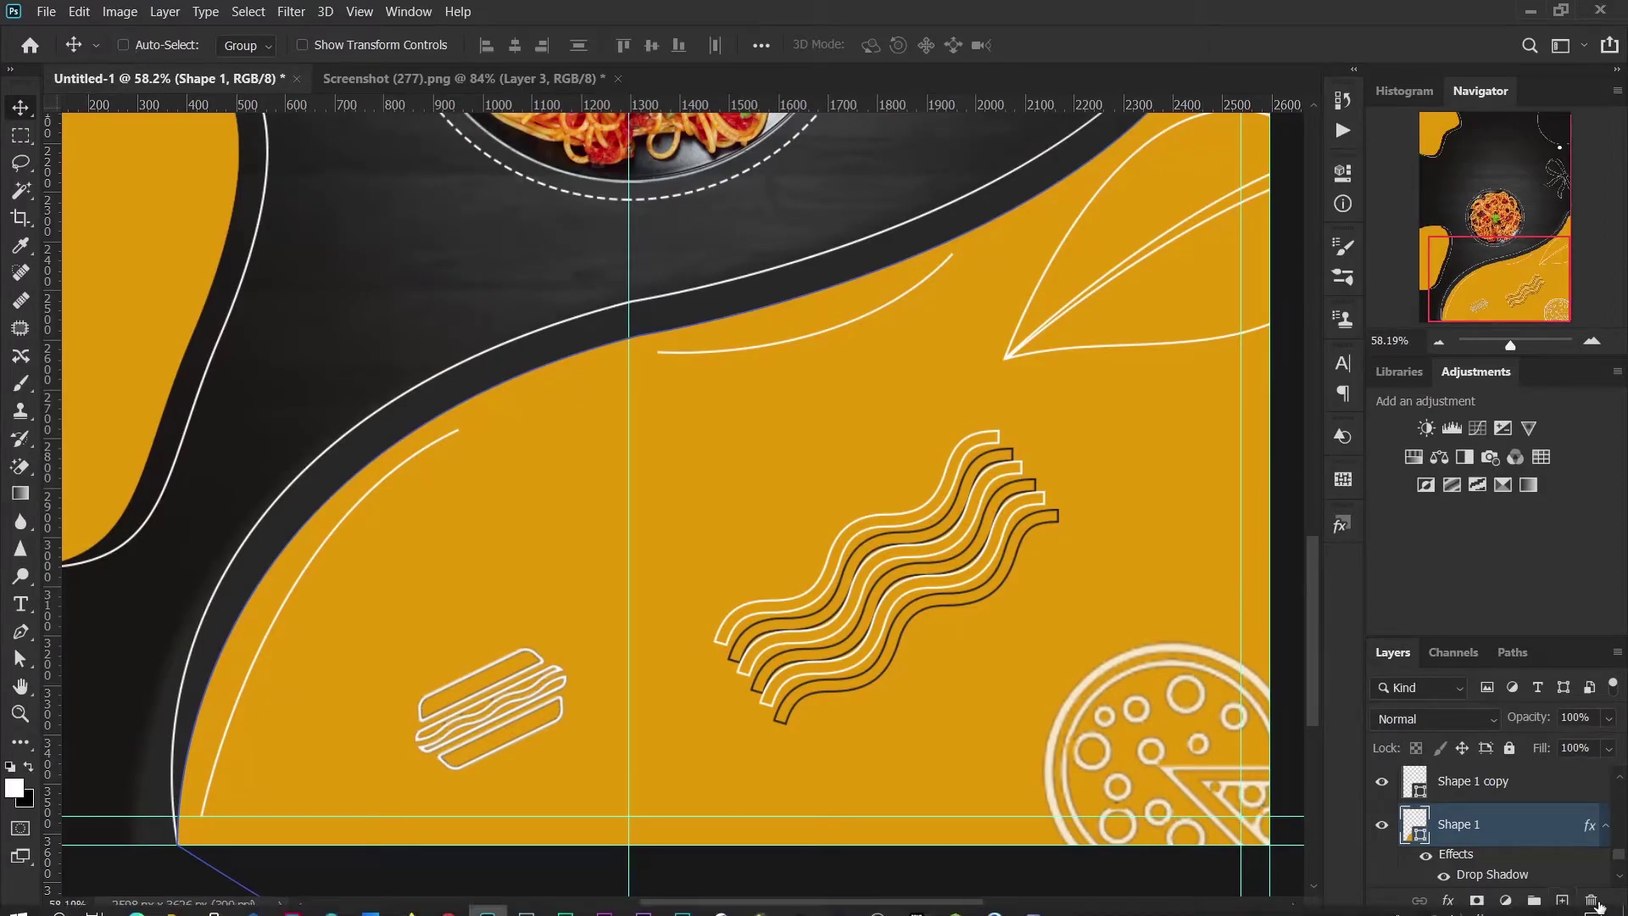
{"action": "scroll", "coordinate": [1505, 839], "scroll_direction": "up", "scroll_amount": 3}
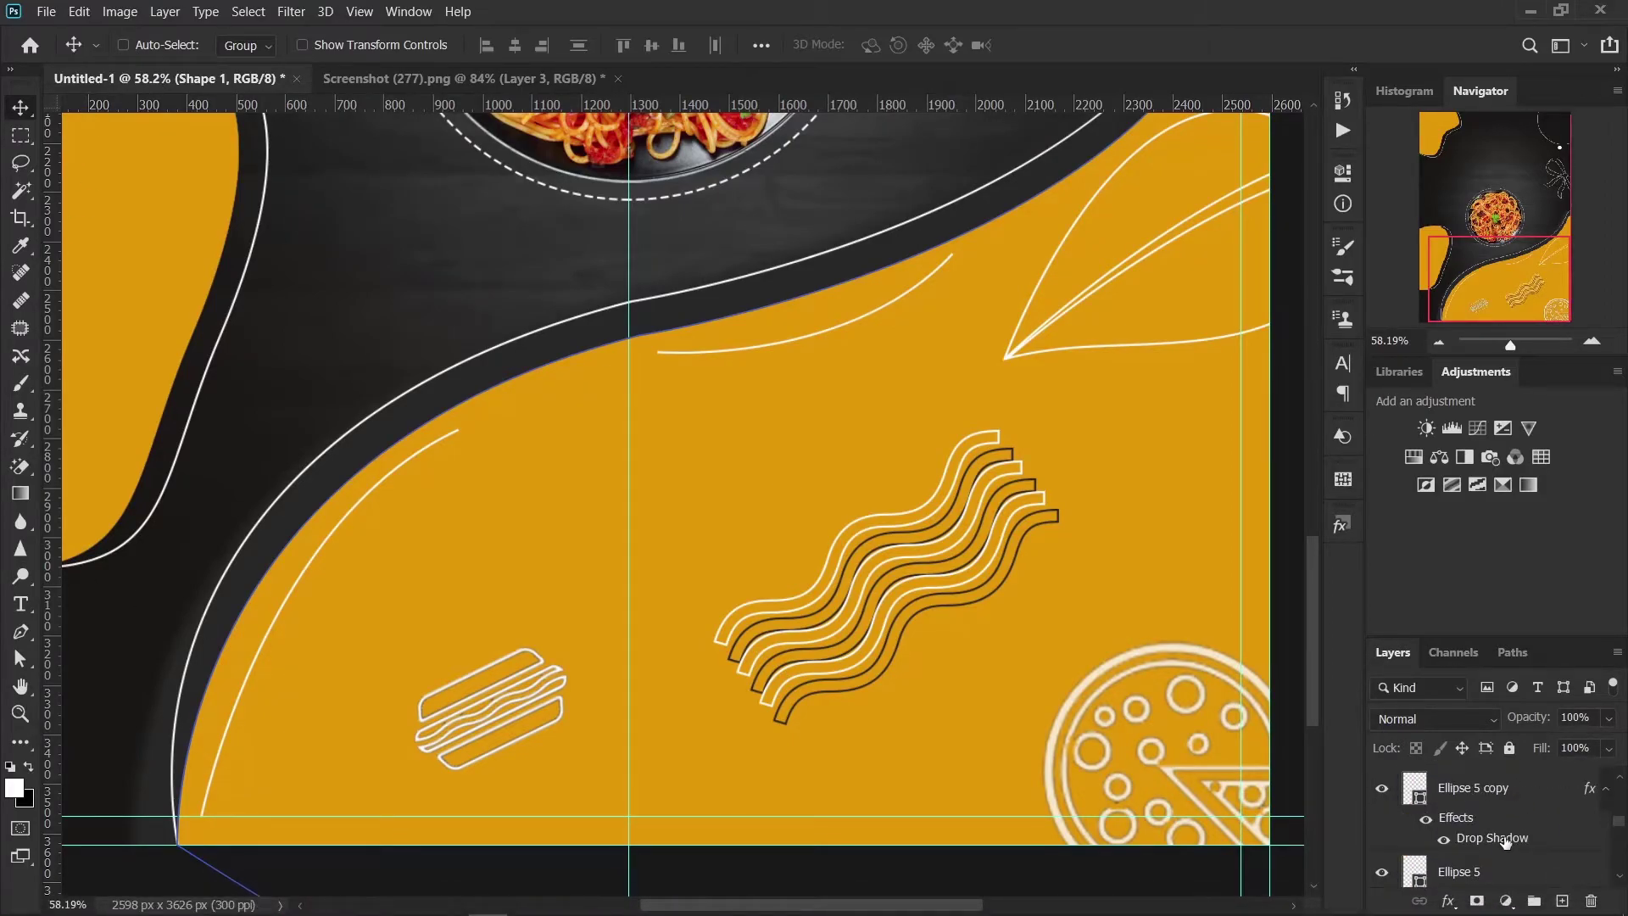
{"action": "scroll", "coordinate": [1504, 833], "scroll_direction": "up", "scroll_amount": 3}
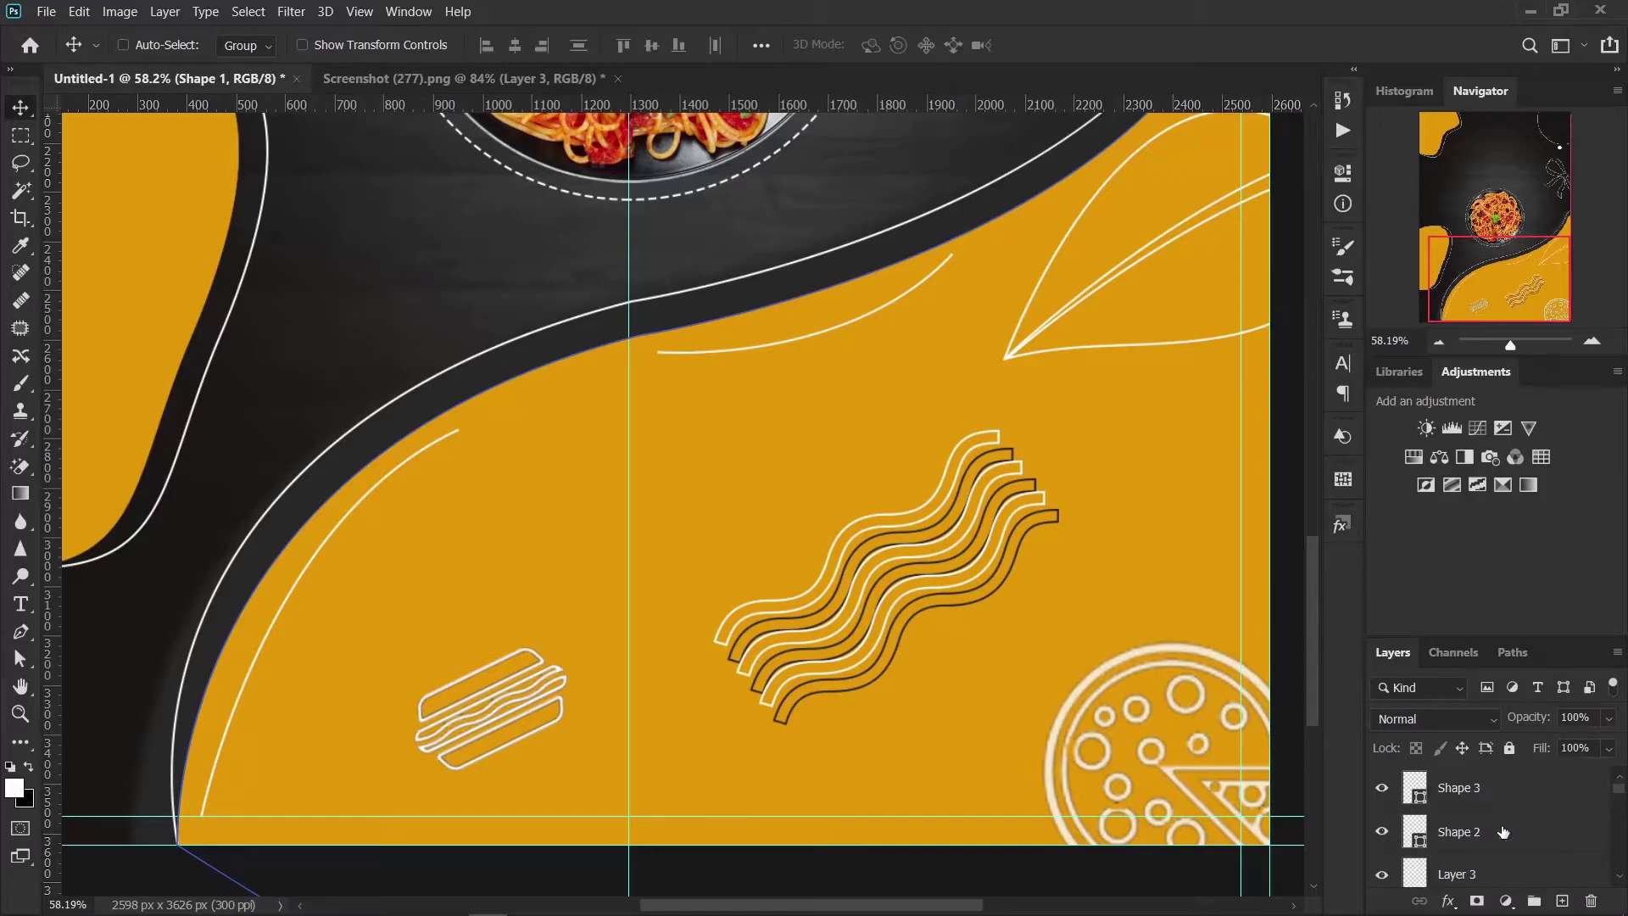
{"action": "left_click", "coordinate": [1503, 832]}
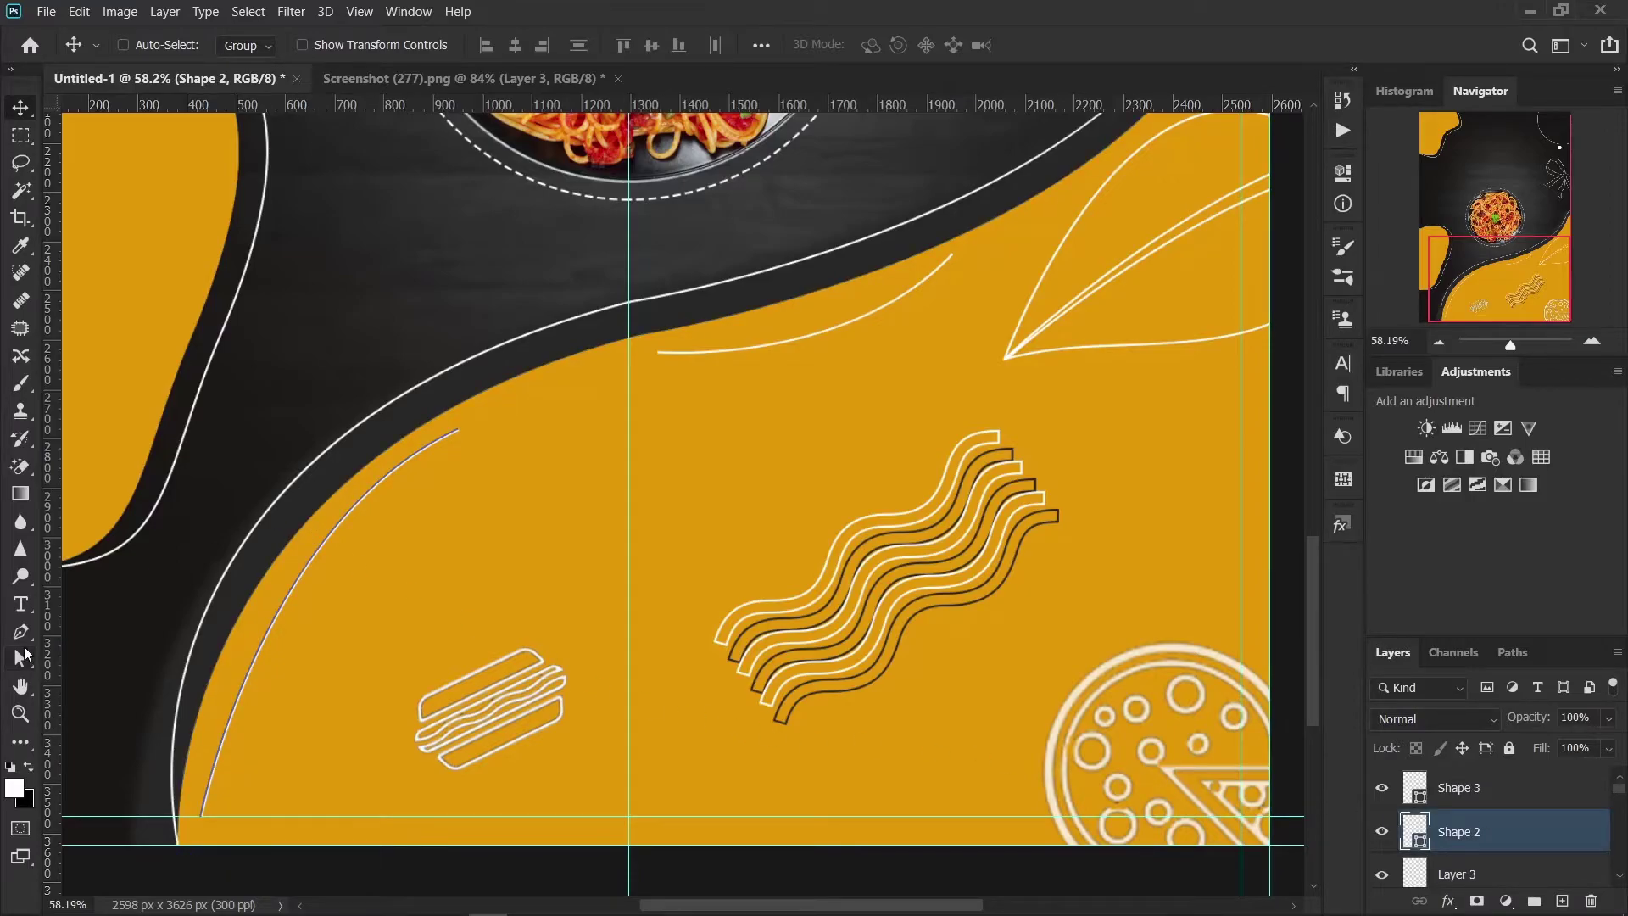
Step: Reshape Shape 2's anchors with Direct Selection so the curve parallels the blob's left edge
{"action": "left_click", "coordinate": [24, 660]}
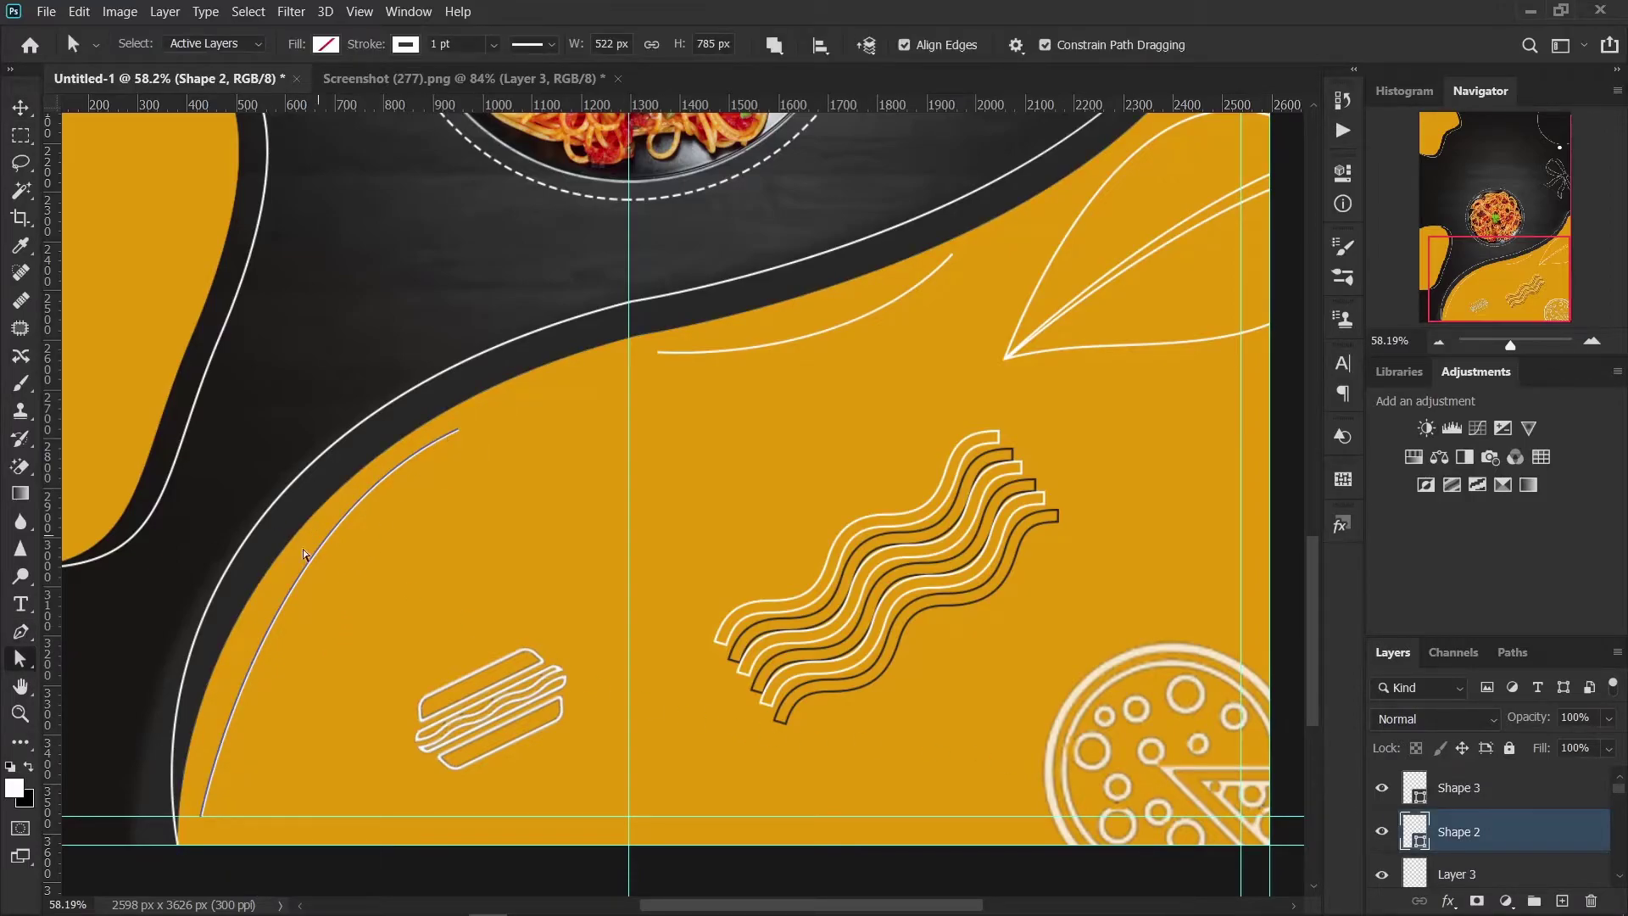
{"action": "right_click", "coordinate": [36, 666]}
{"action": "left_click_drag", "start_coordinate": [474, 415], "coordinate": [436, 455]}
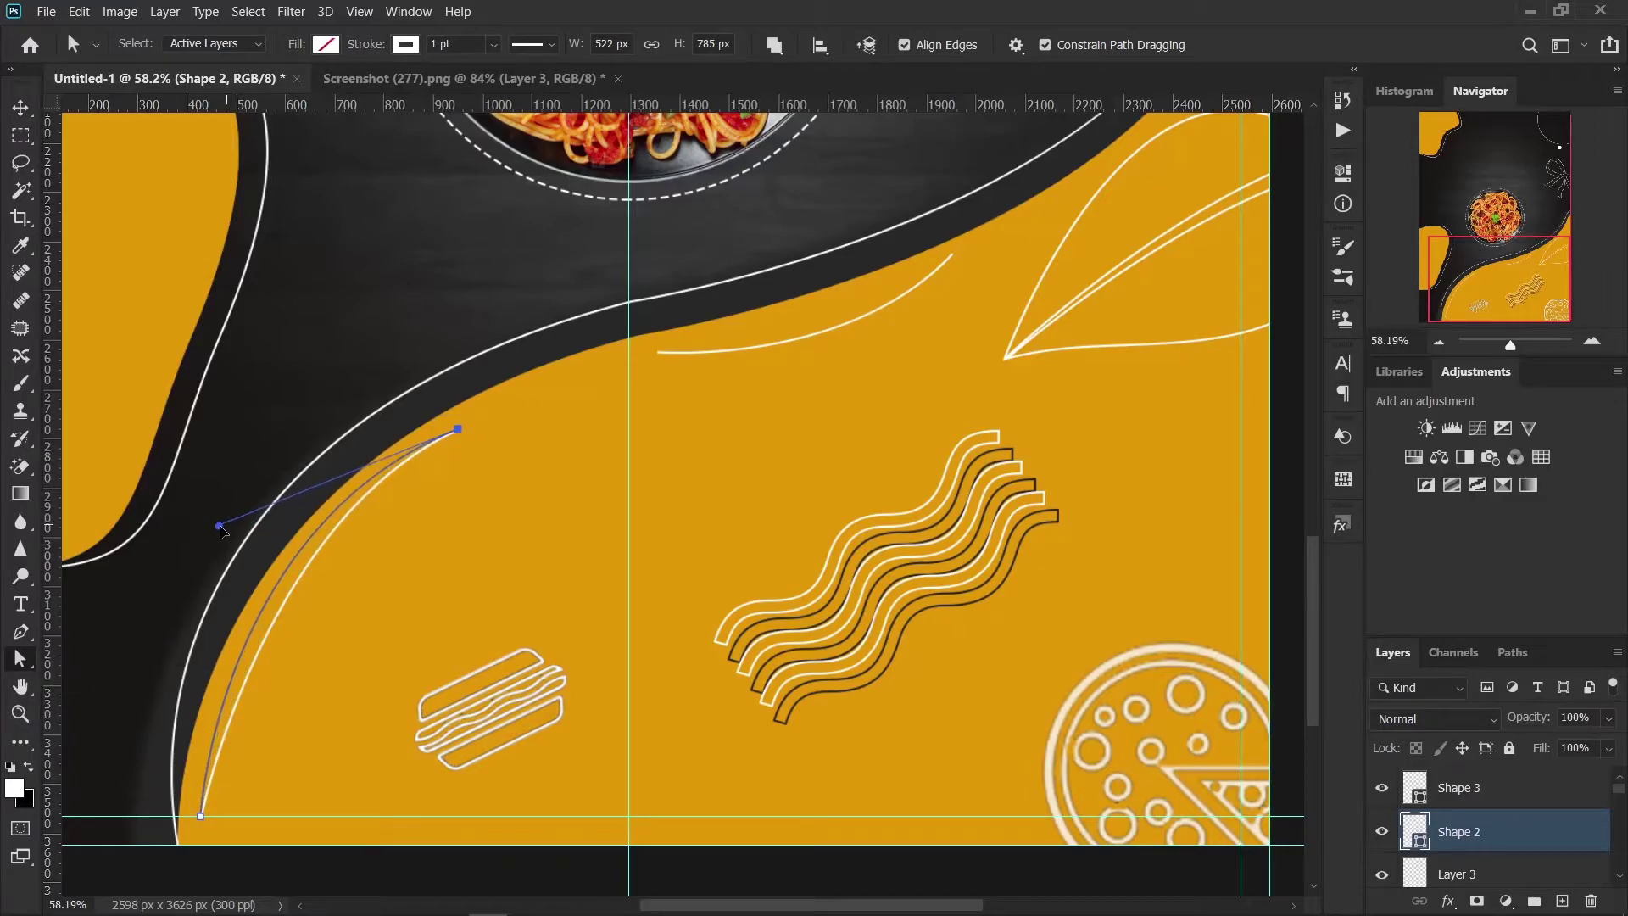
{"action": "left_click_drag", "start_coordinate": [263, 526], "coordinate": [206, 554]}
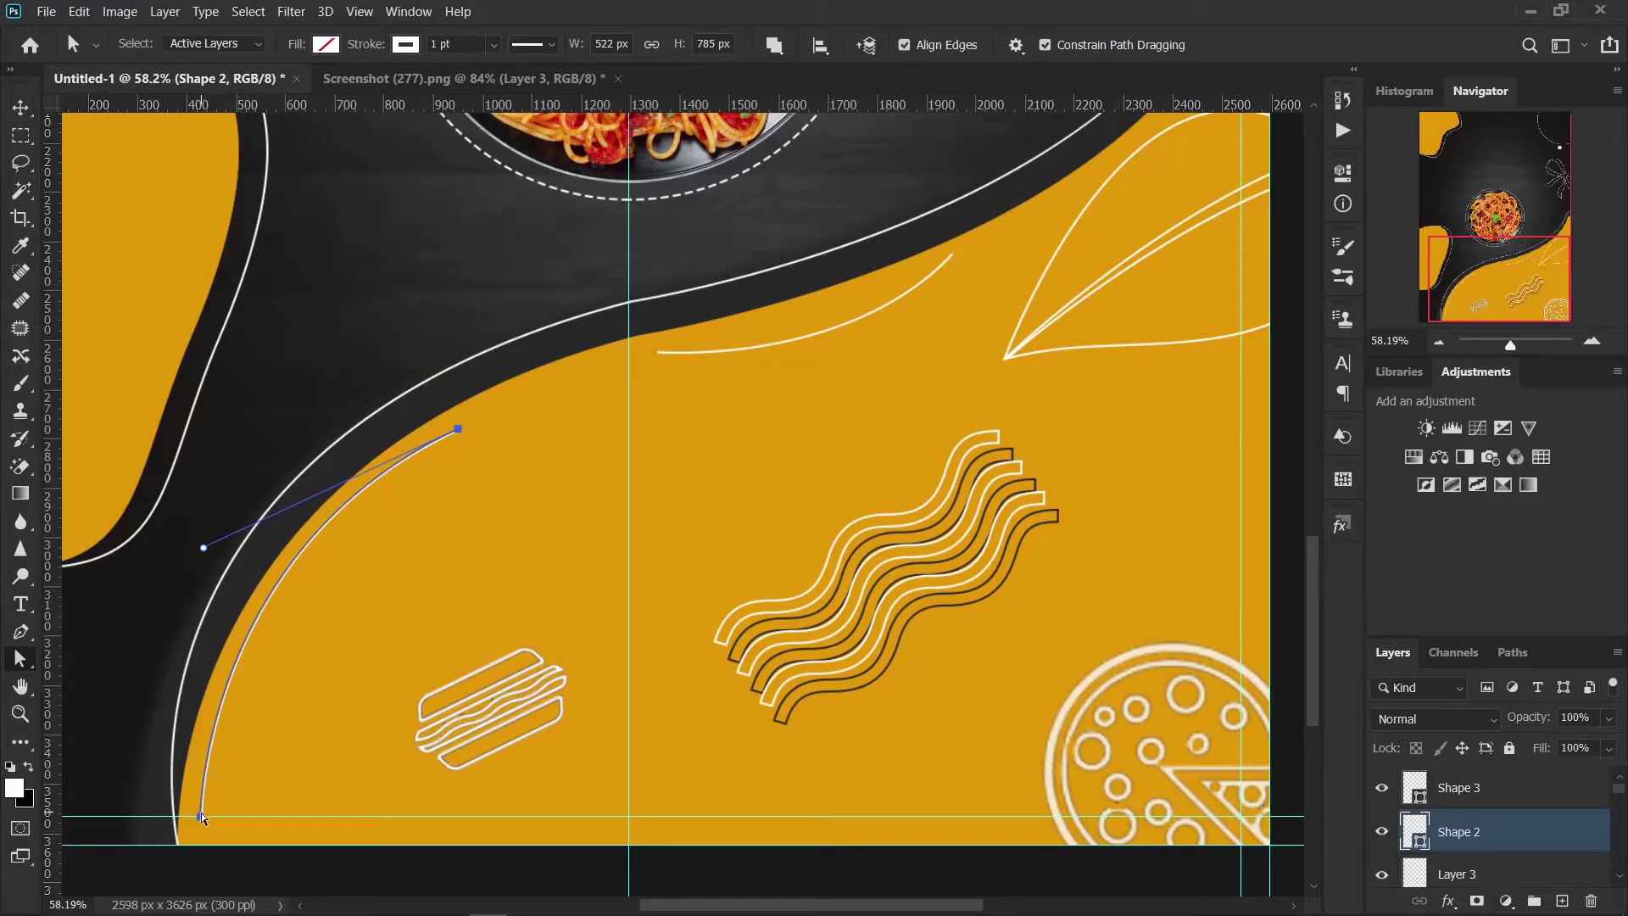
{"action": "left_click_drag", "start_coordinate": [200, 816], "coordinate": [208, 815]}
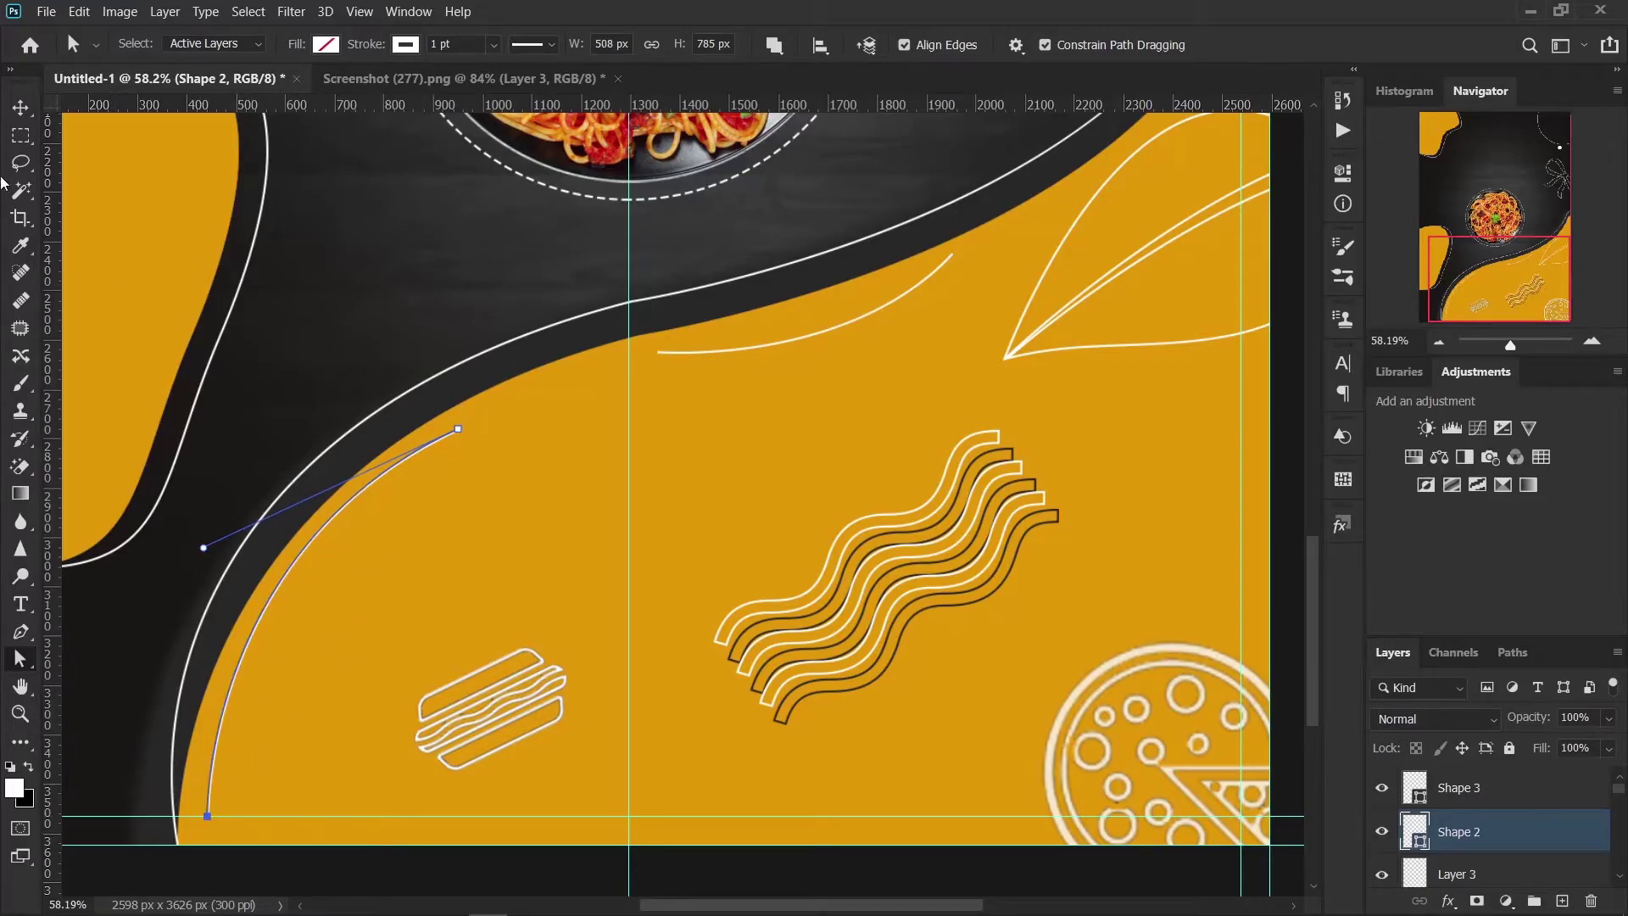
{"action": "left_click", "coordinate": [22, 110]}
{"action": "scroll", "coordinate": [709, 472], "scroll_direction": "down", "scroll_amount": 2}
{"action": "scroll", "coordinate": [709, 473], "scroll_direction": "down", "scroll_amount": 3}
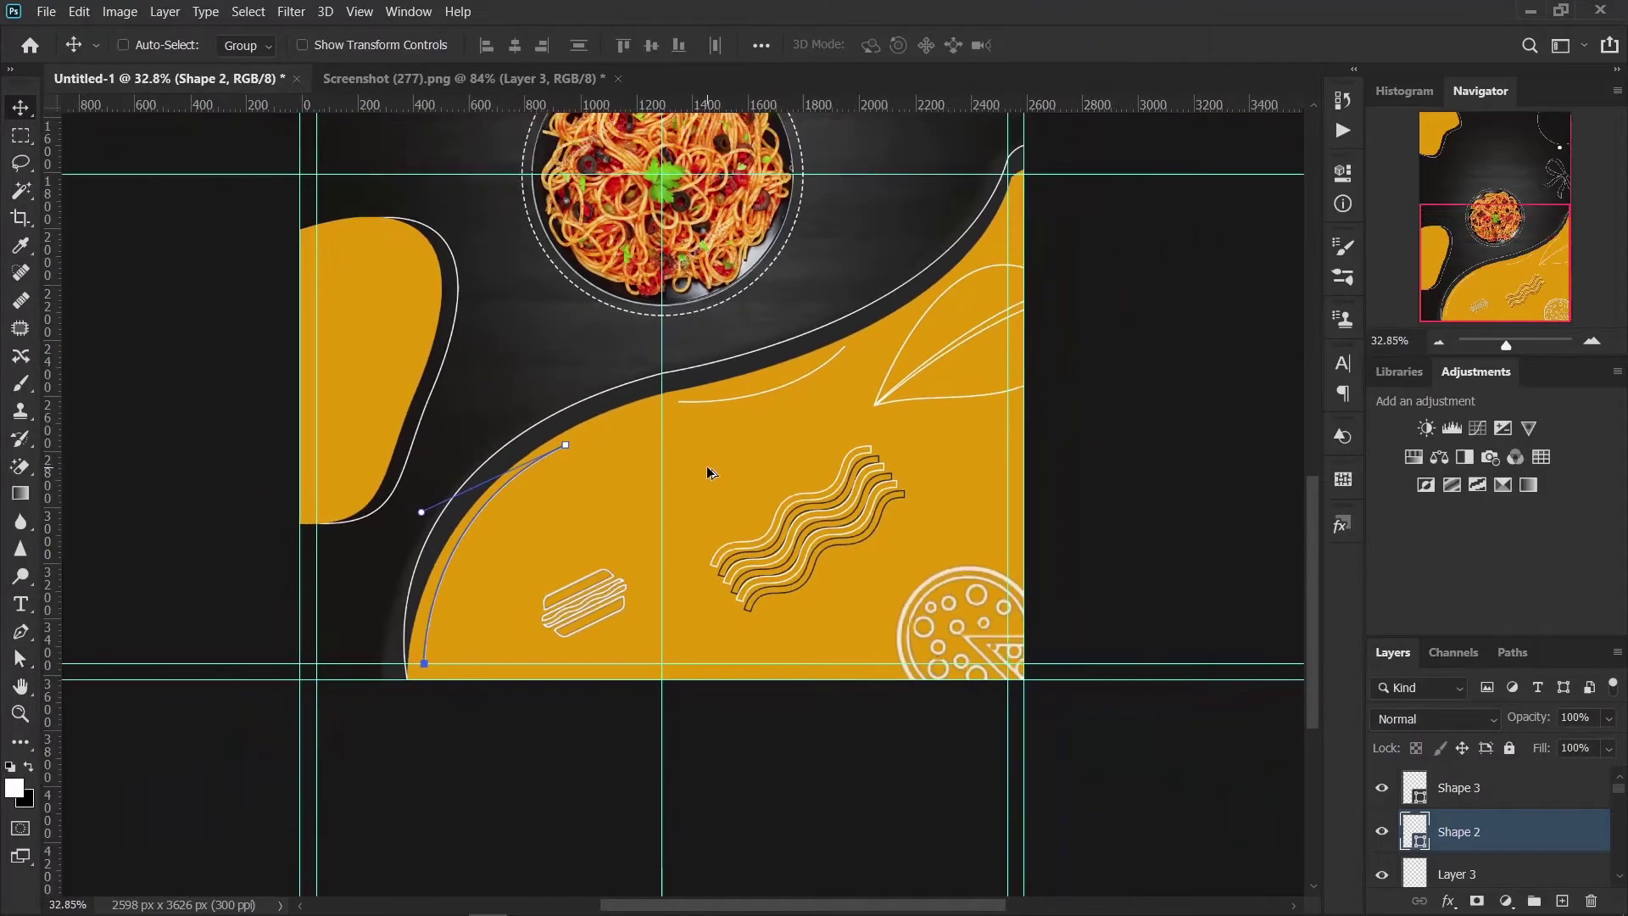
{"action": "scroll", "coordinate": [475, 459], "scroll_direction": "up", "scroll_amount": 3}
{"action": "scroll", "coordinate": [709, 534], "scroll_direction": "up", "scroll_amount": 2}
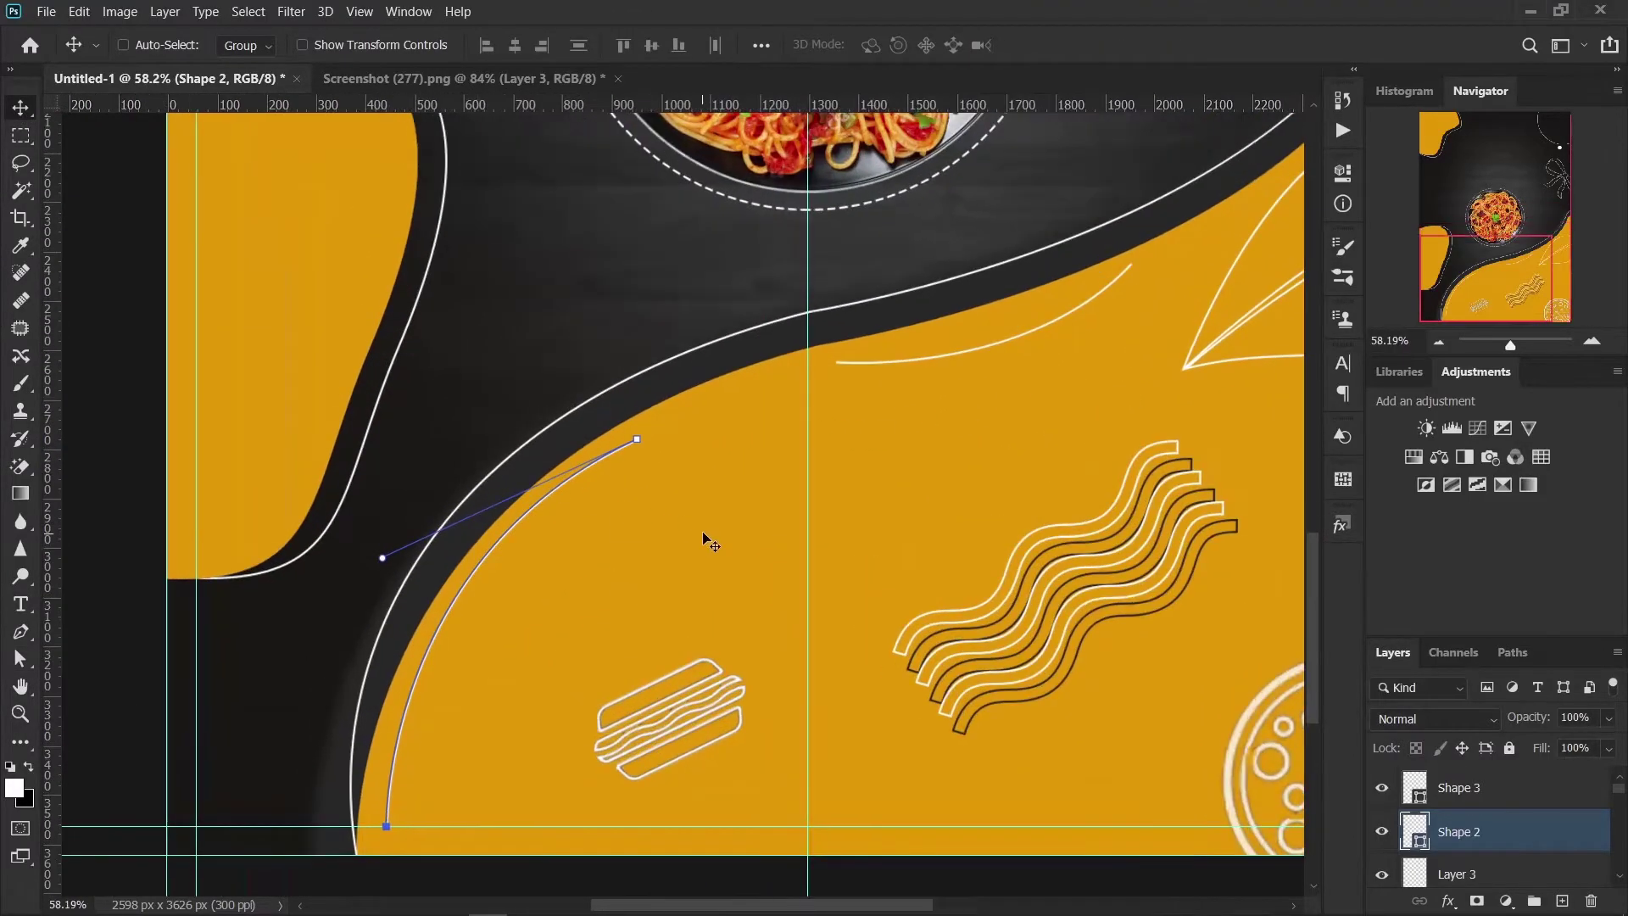
Step: Draw a small white-filled circle at the lower curved line's upper end
{"action": "left_click", "coordinate": [1562, 900]}
{"action": "left_click", "coordinate": [21, 742]}
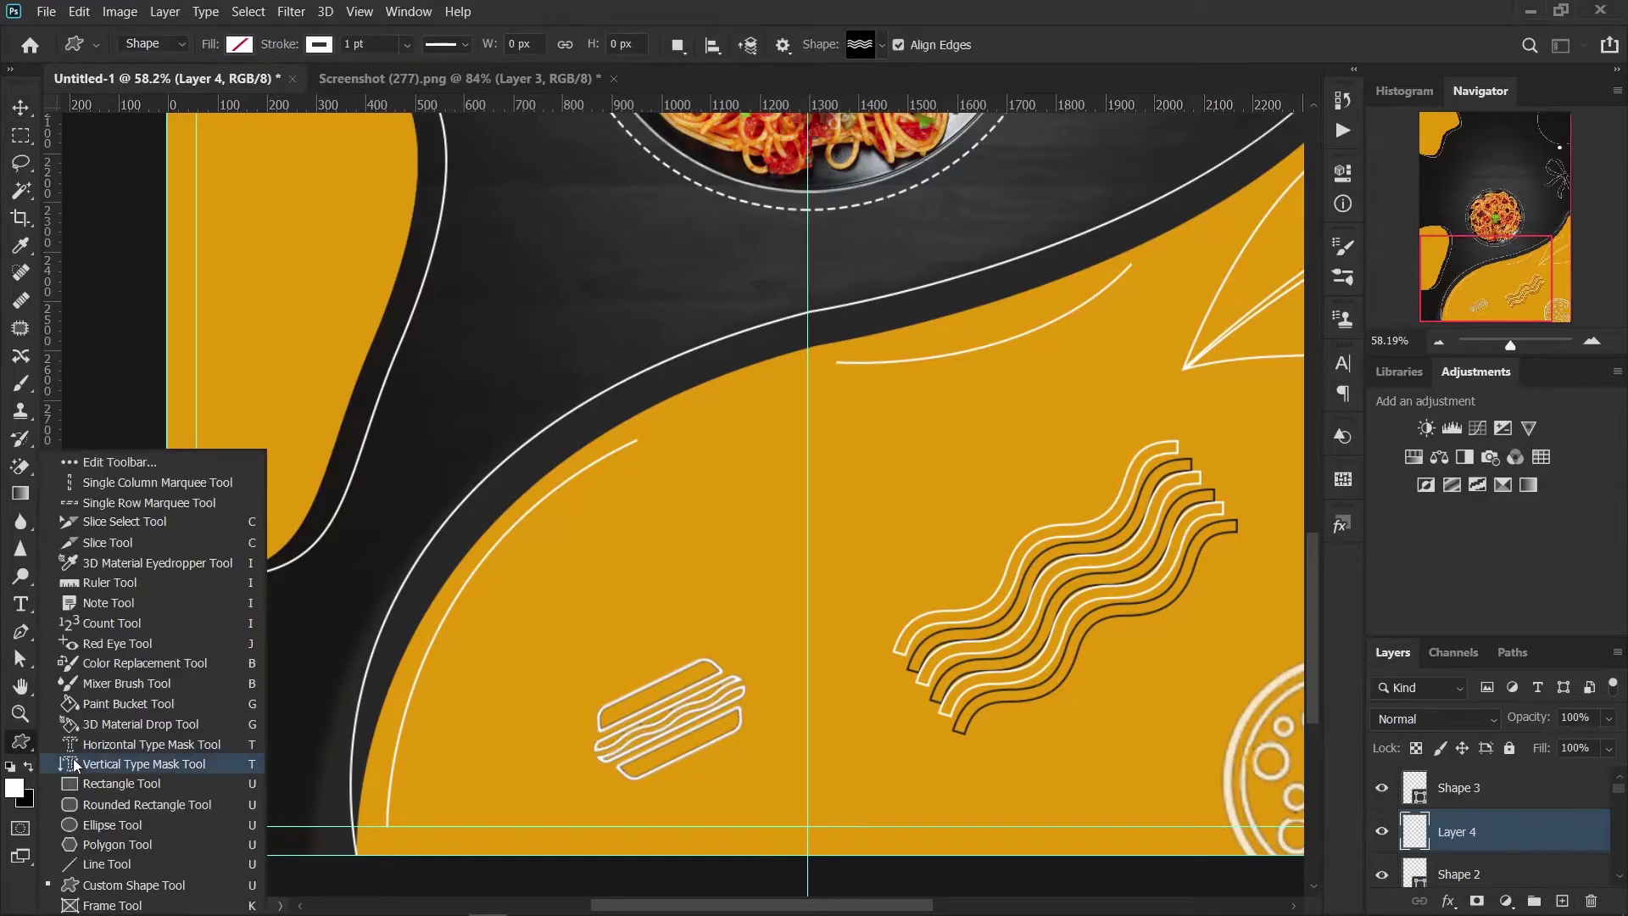
{"action": "left_click", "coordinate": [74, 831]}
{"action": "left_click_drag", "start_coordinate": [643, 426], "coordinate": [657, 449]}
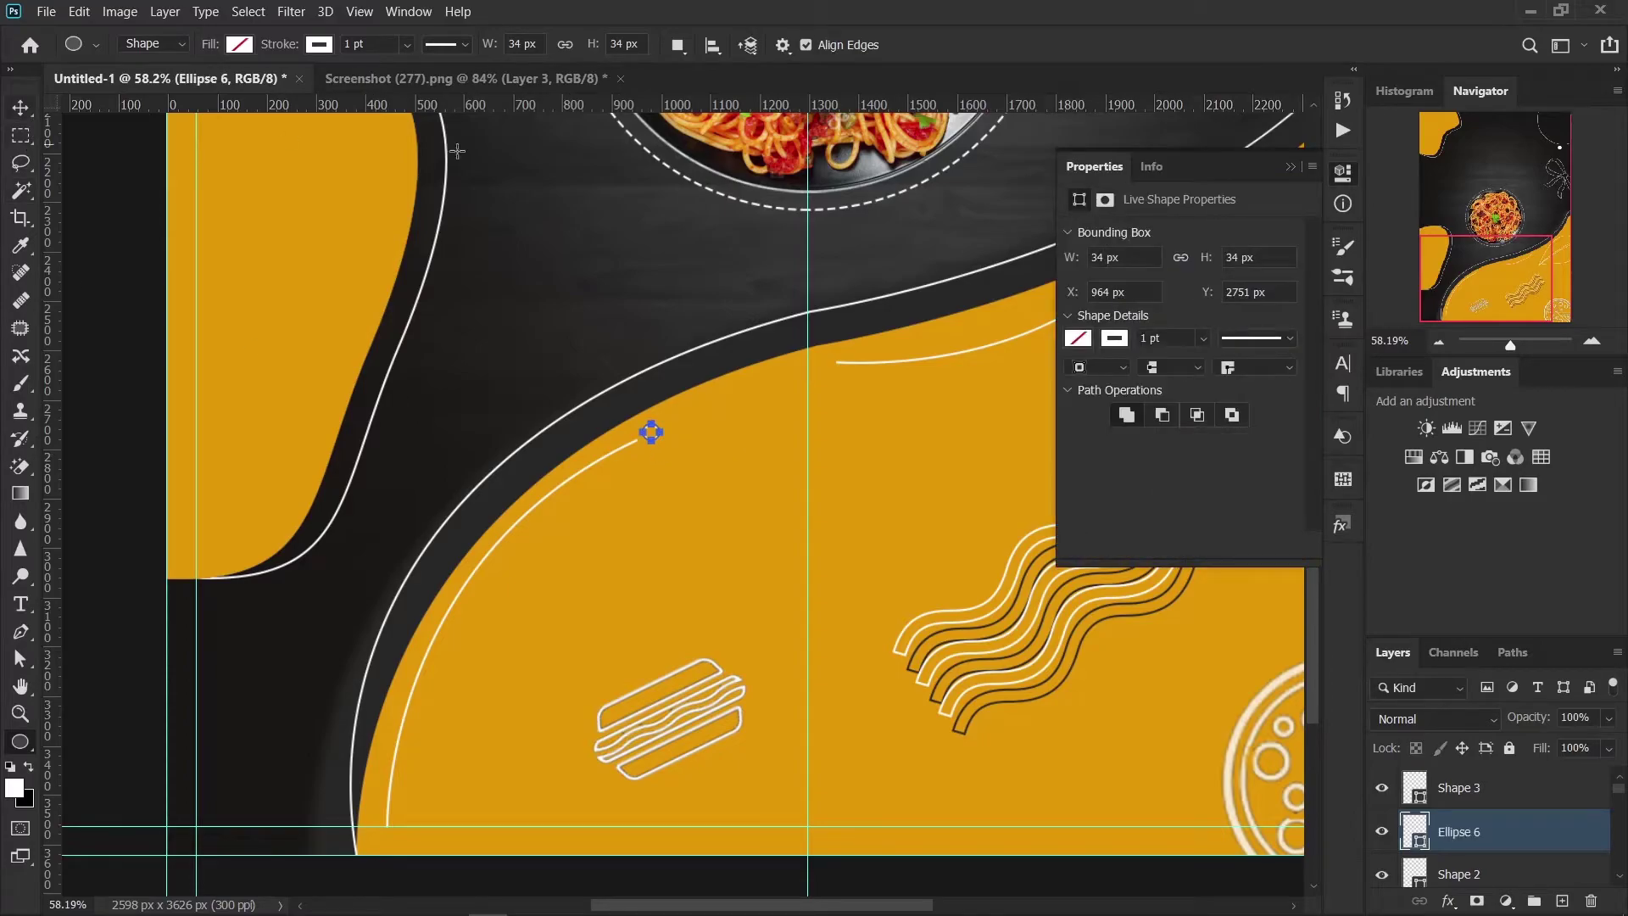
{"action": "left_click", "coordinate": [1077, 338]}
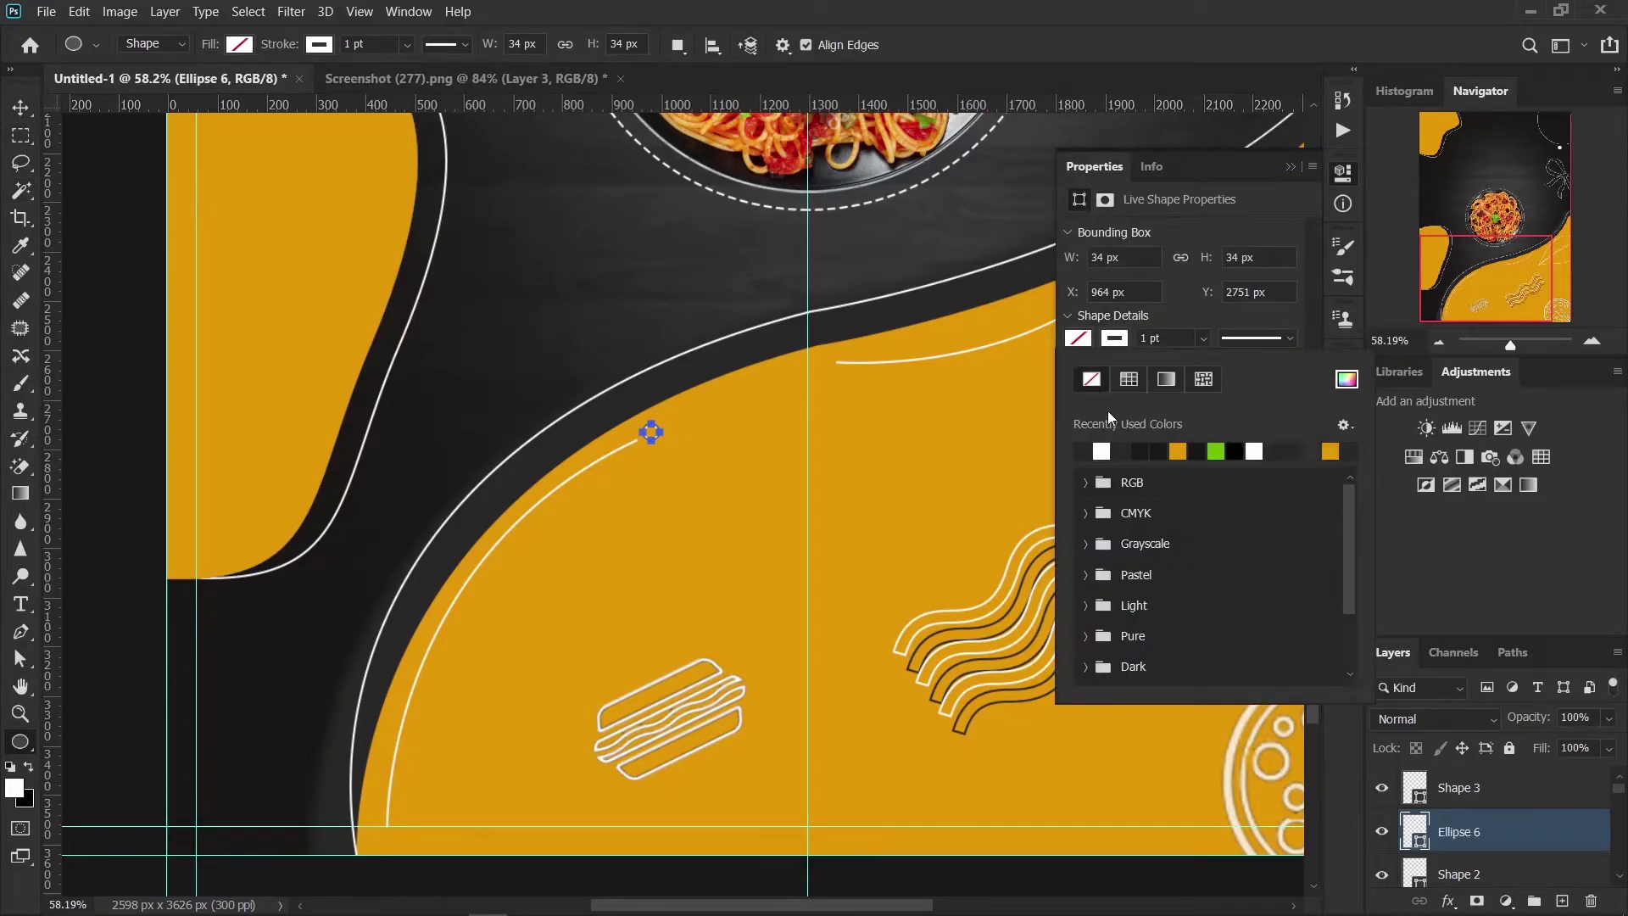
{"action": "left_click", "coordinate": [1101, 451]}
{"action": "left_click", "coordinate": [20, 107]}
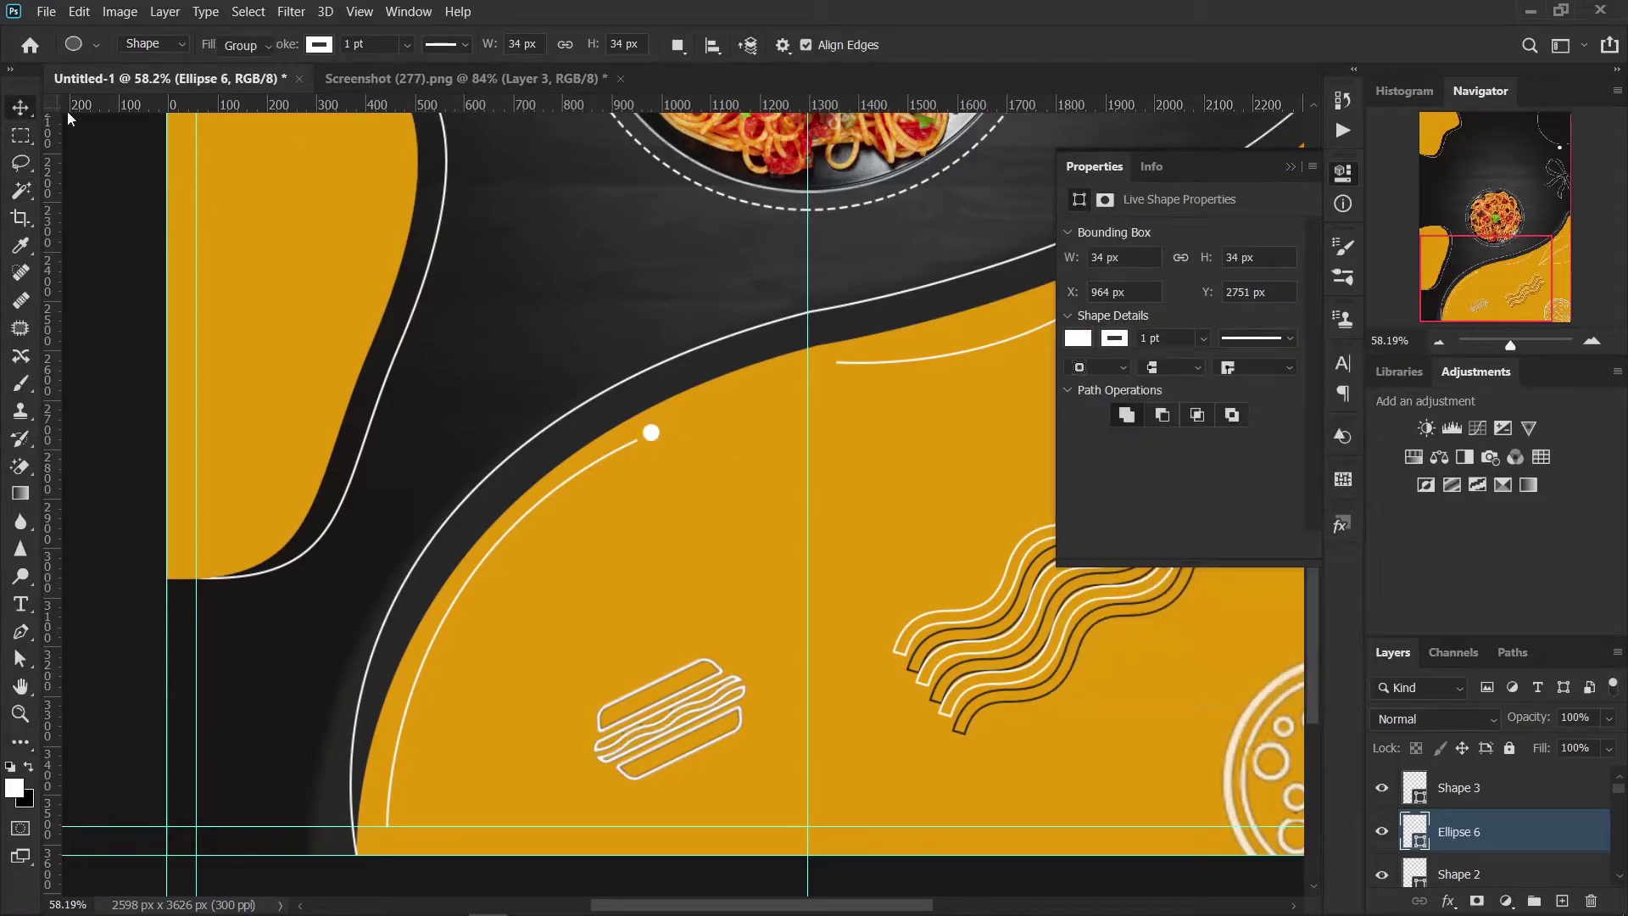
Step: Duplicate the white dot onto the other curved line's end, then select Shape 3
{"action": "left_click", "coordinate": [1292, 166]}
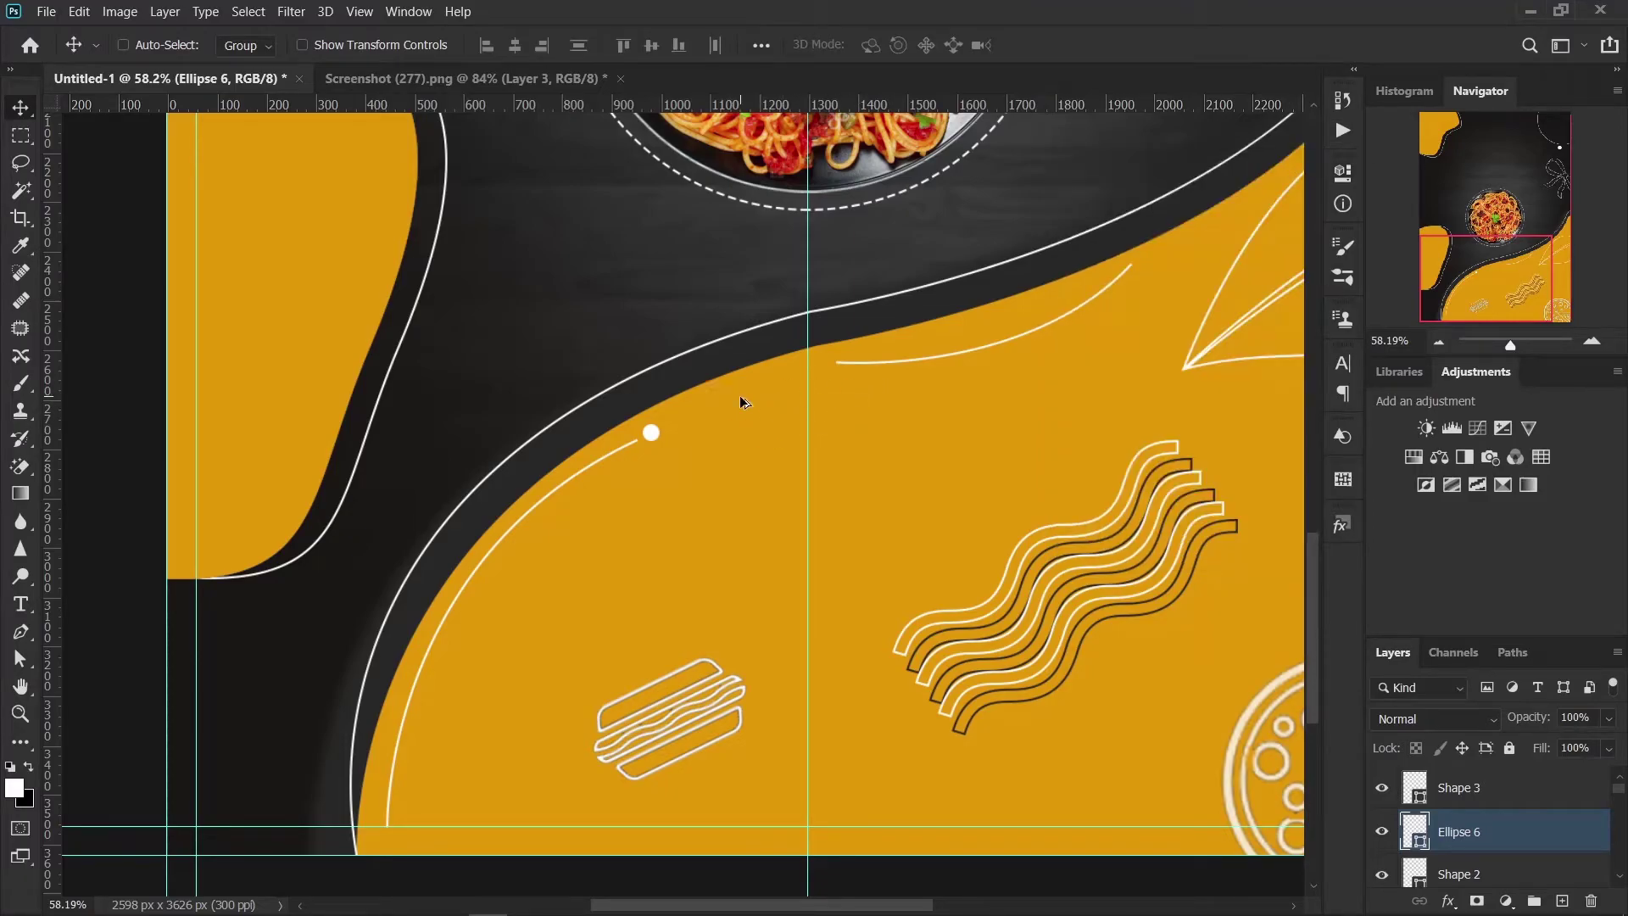
{"action": "left_click_drag", "start_coordinate": [654, 433], "coordinate": [1137, 265]}
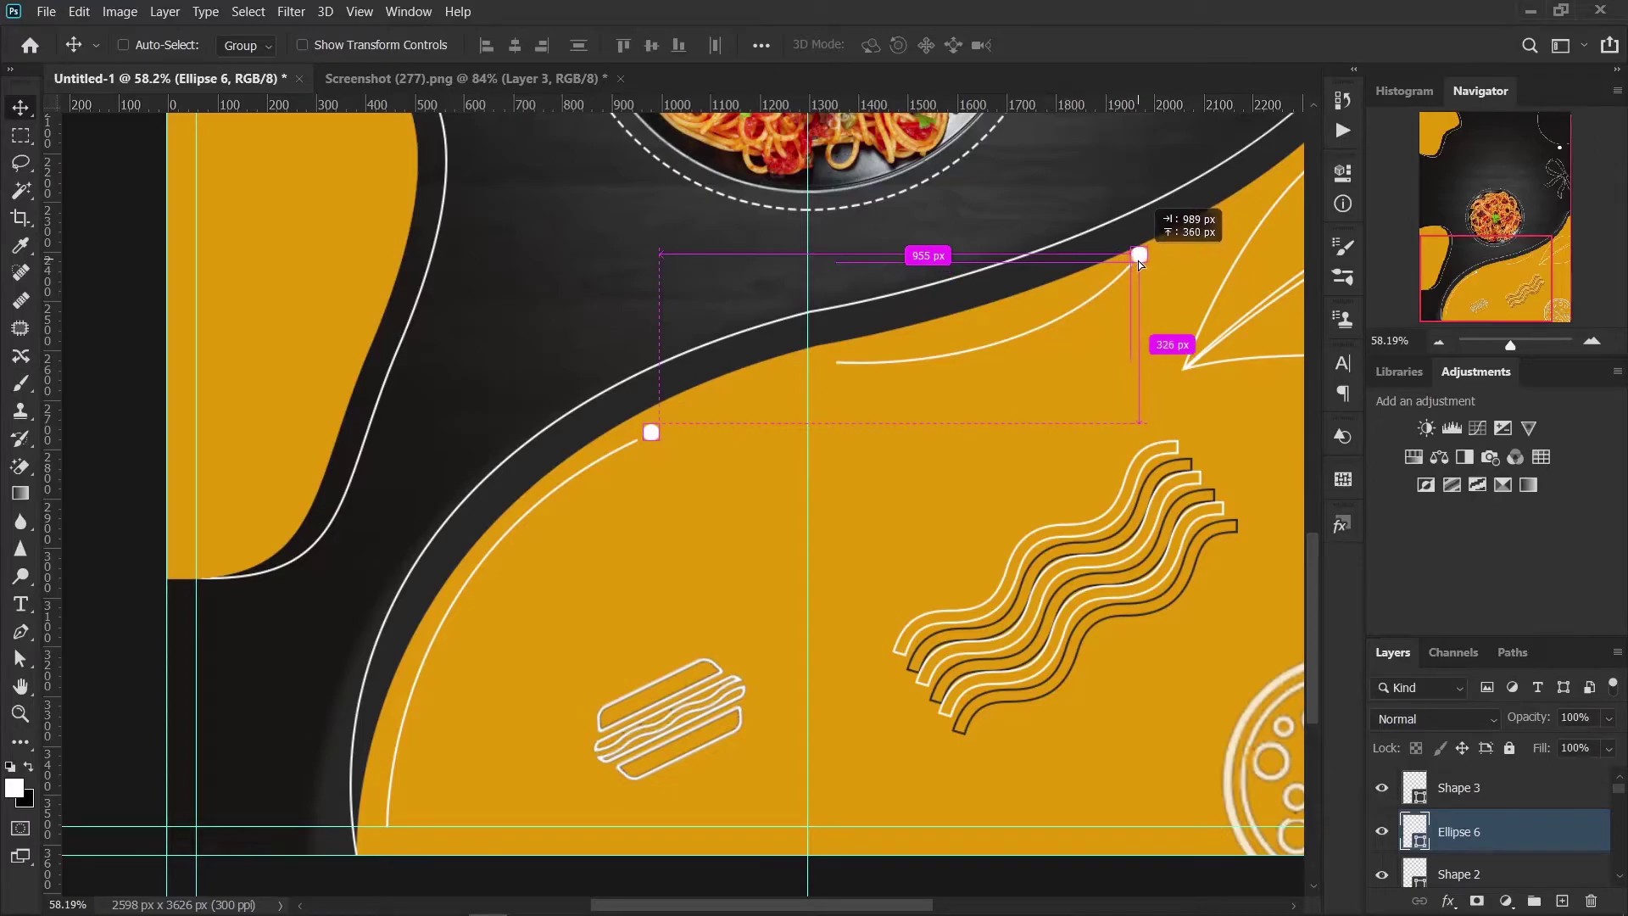
{"action": "left_click_drag", "start_coordinate": [1137, 264], "coordinate": [1137, 258]}
{"action": "scroll", "coordinate": [1017, 413], "scroll_direction": "down", "scroll_amount": 4}
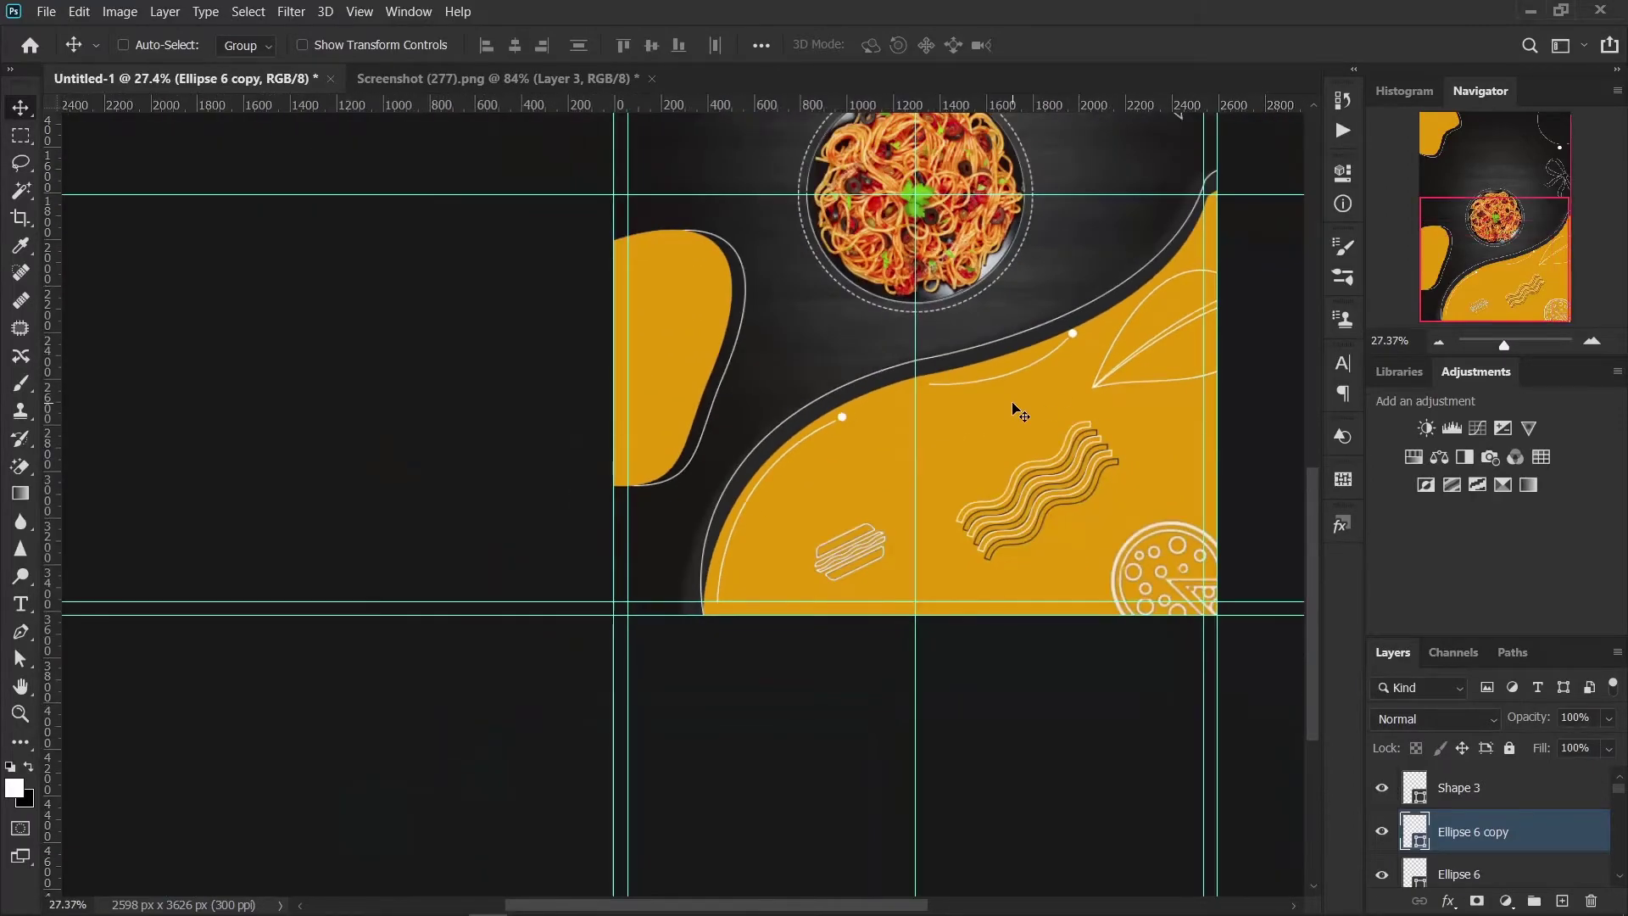
{"action": "scroll", "coordinate": [1018, 413], "scroll_direction": "down", "scroll_amount": 1}
{"action": "scroll", "coordinate": [1017, 411], "scroll_direction": "down", "scroll_amount": 1}
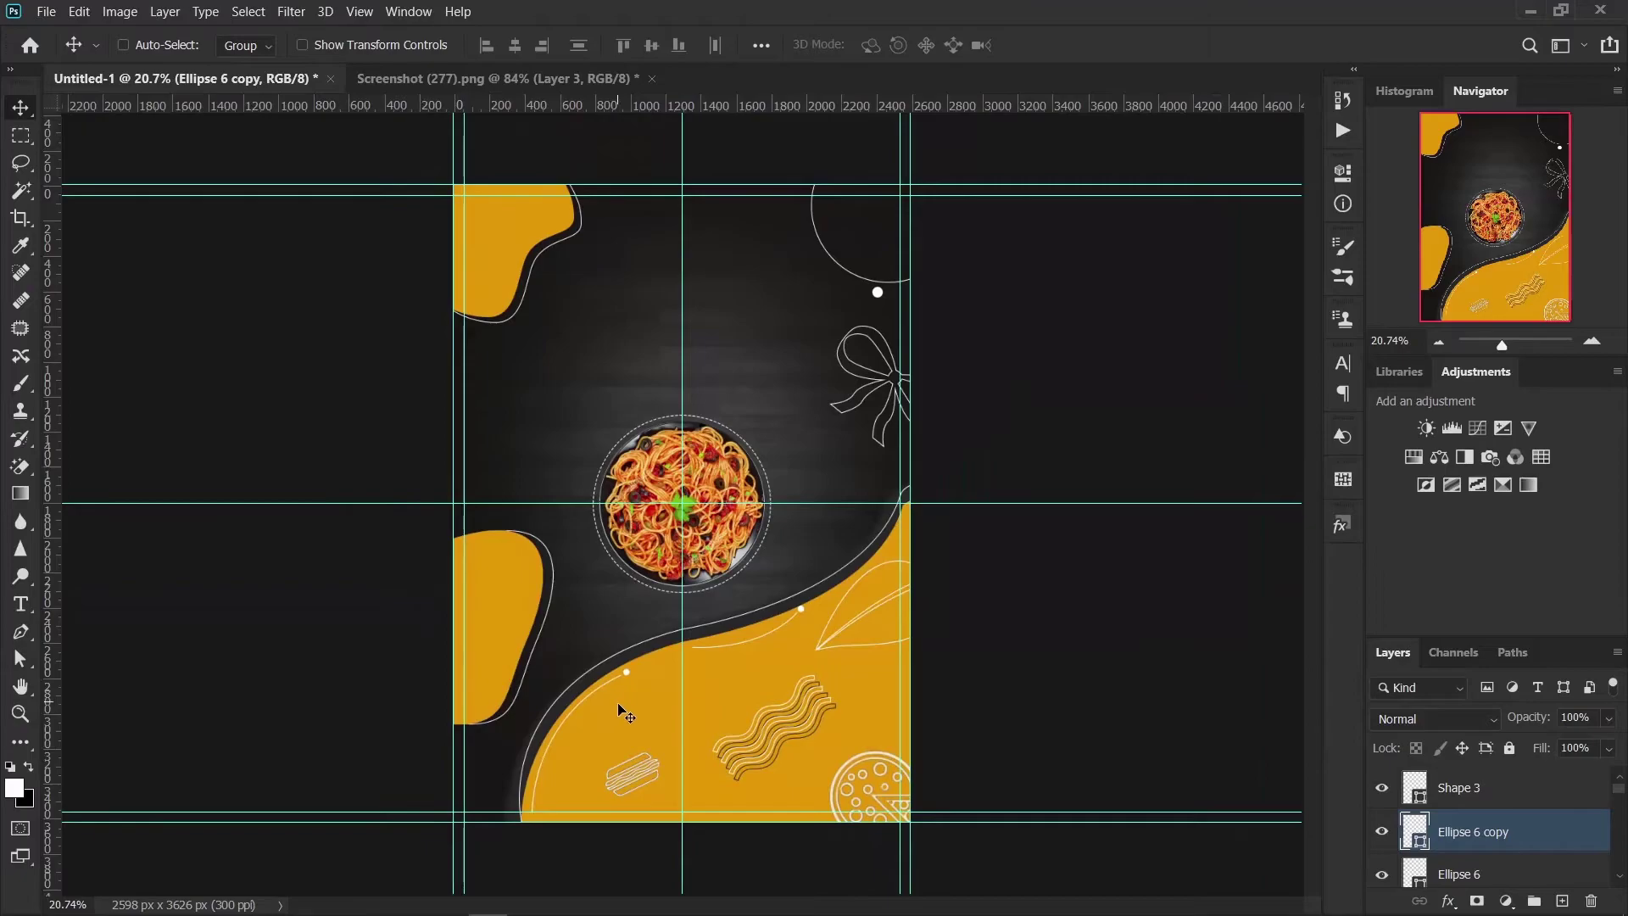
{"action": "scroll", "coordinate": [712, 729], "scroll_direction": "up", "scroll_amount": 2}
{"action": "scroll", "coordinate": [712, 730], "scroll_direction": "up", "scroll_amount": 2}
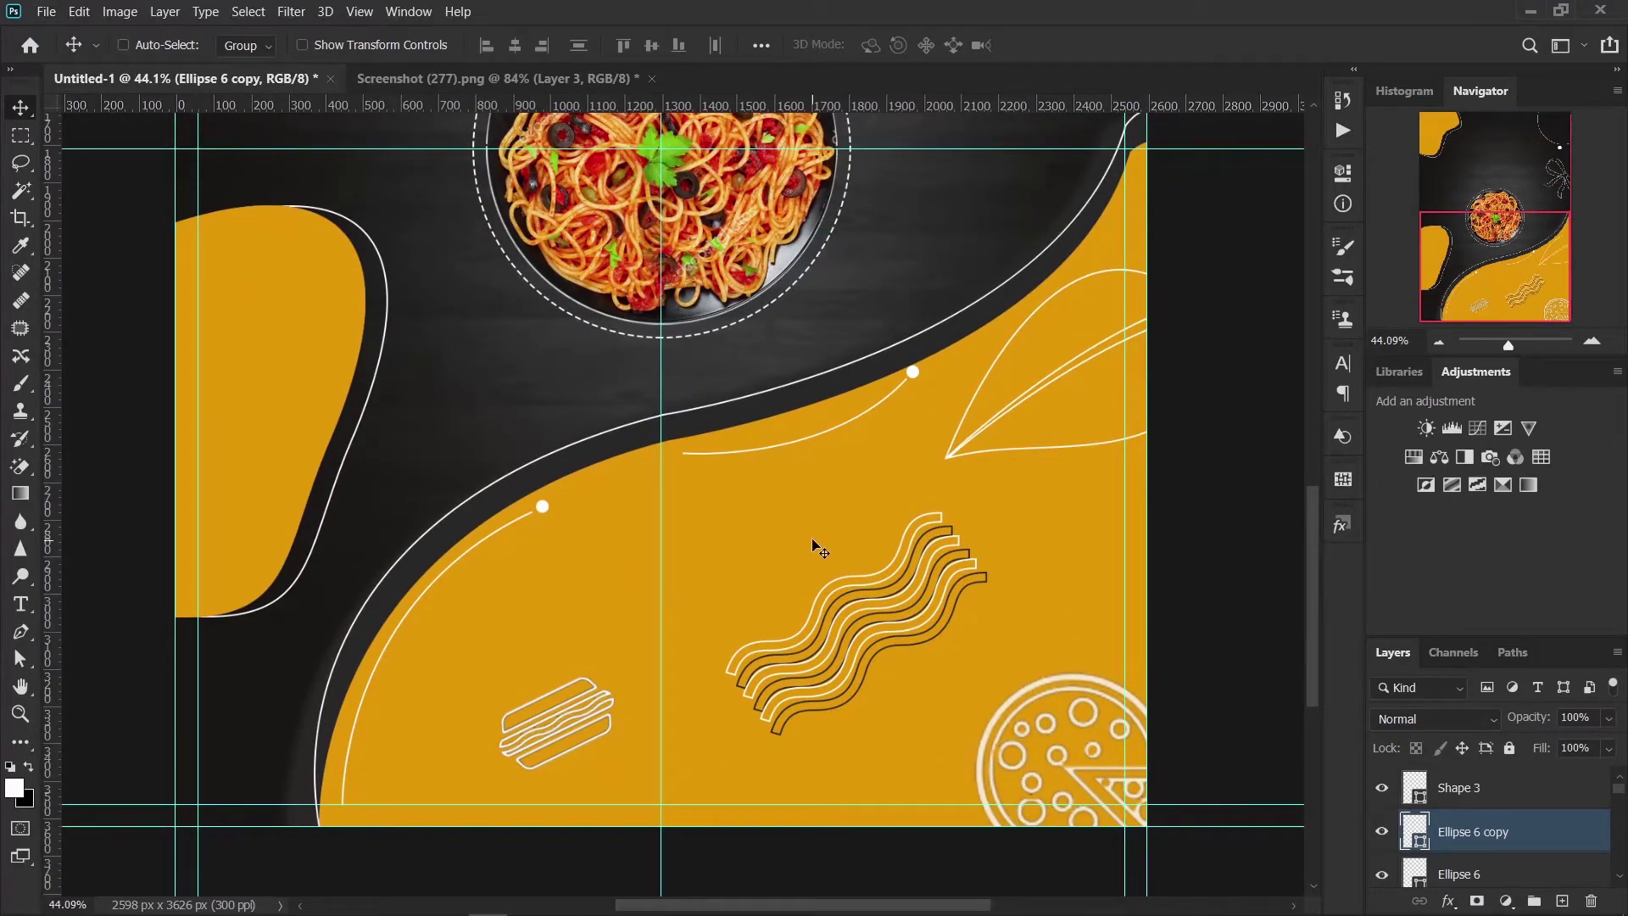
{"action": "scroll", "coordinate": [813, 547], "scroll_direction": "down", "scroll_amount": 1}
{"action": "scroll", "coordinate": [814, 547], "scroll_direction": "down", "scroll_amount": 1}
{"action": "scroll", "coordinate": [814, 547], "scroll_direction": "down", "scroll_amount": 2}
{"action": "scroll", "coordinate": [727, 503], "scroll_direction": "up", "scroll_amount": 2}
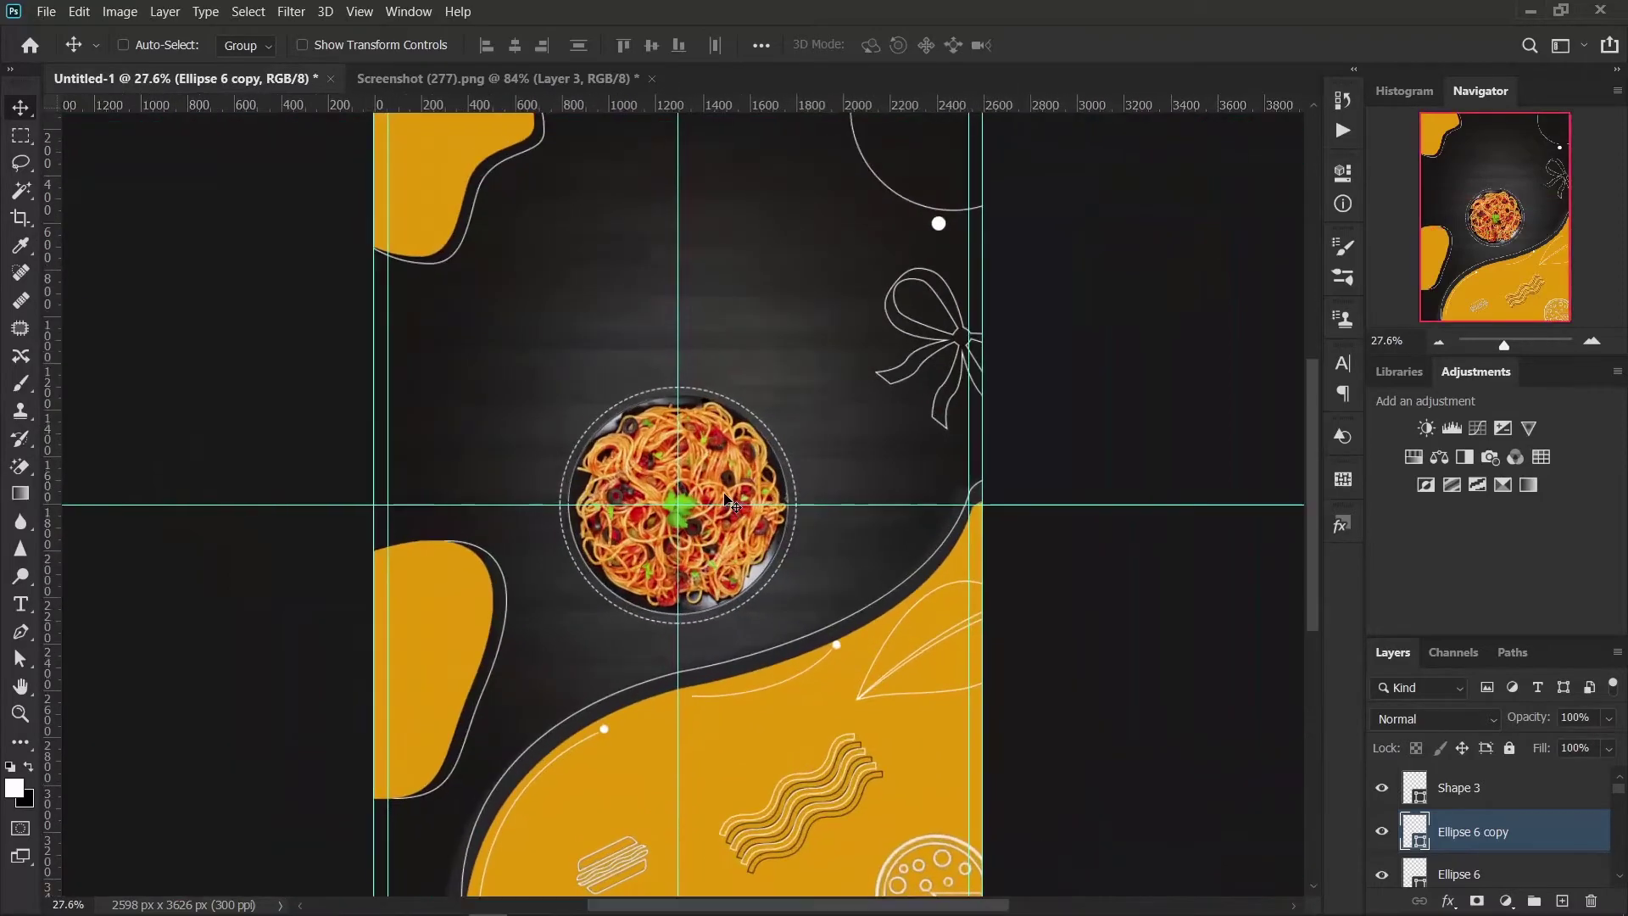
{"action": "left_click", "coordinate": [1509, 795]}
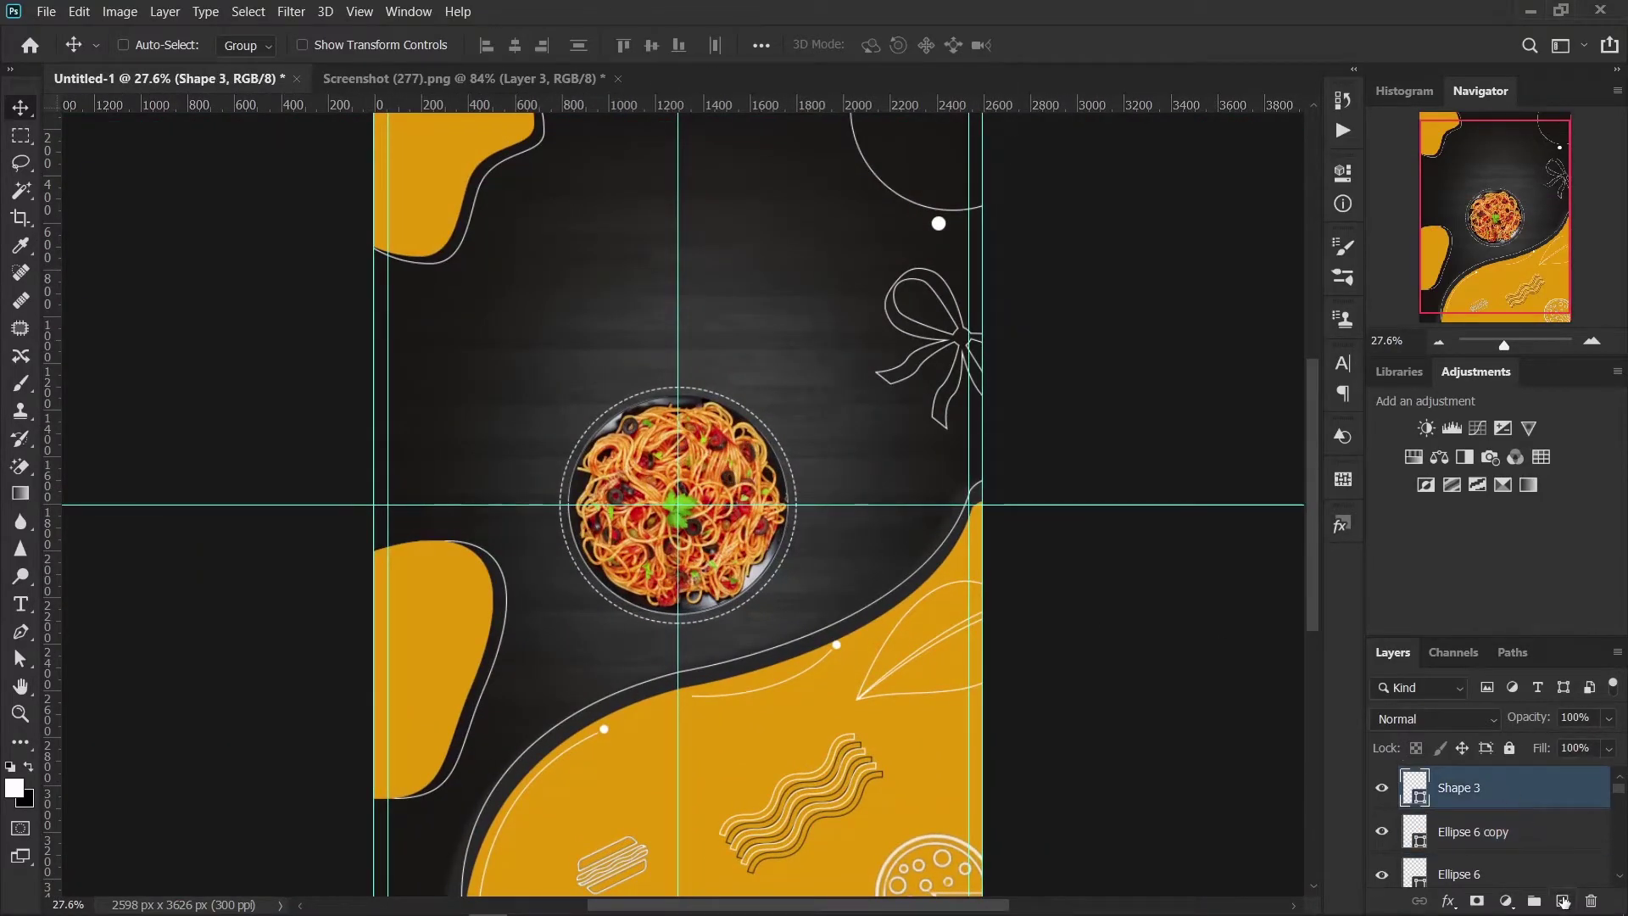
Step: Add a new layer and open the Custom Shape Tool's shape picker
{"action": "left_click", "coordinate": [1562, 901]}
{"action": "left_click", "coordinate": [21, 742]}
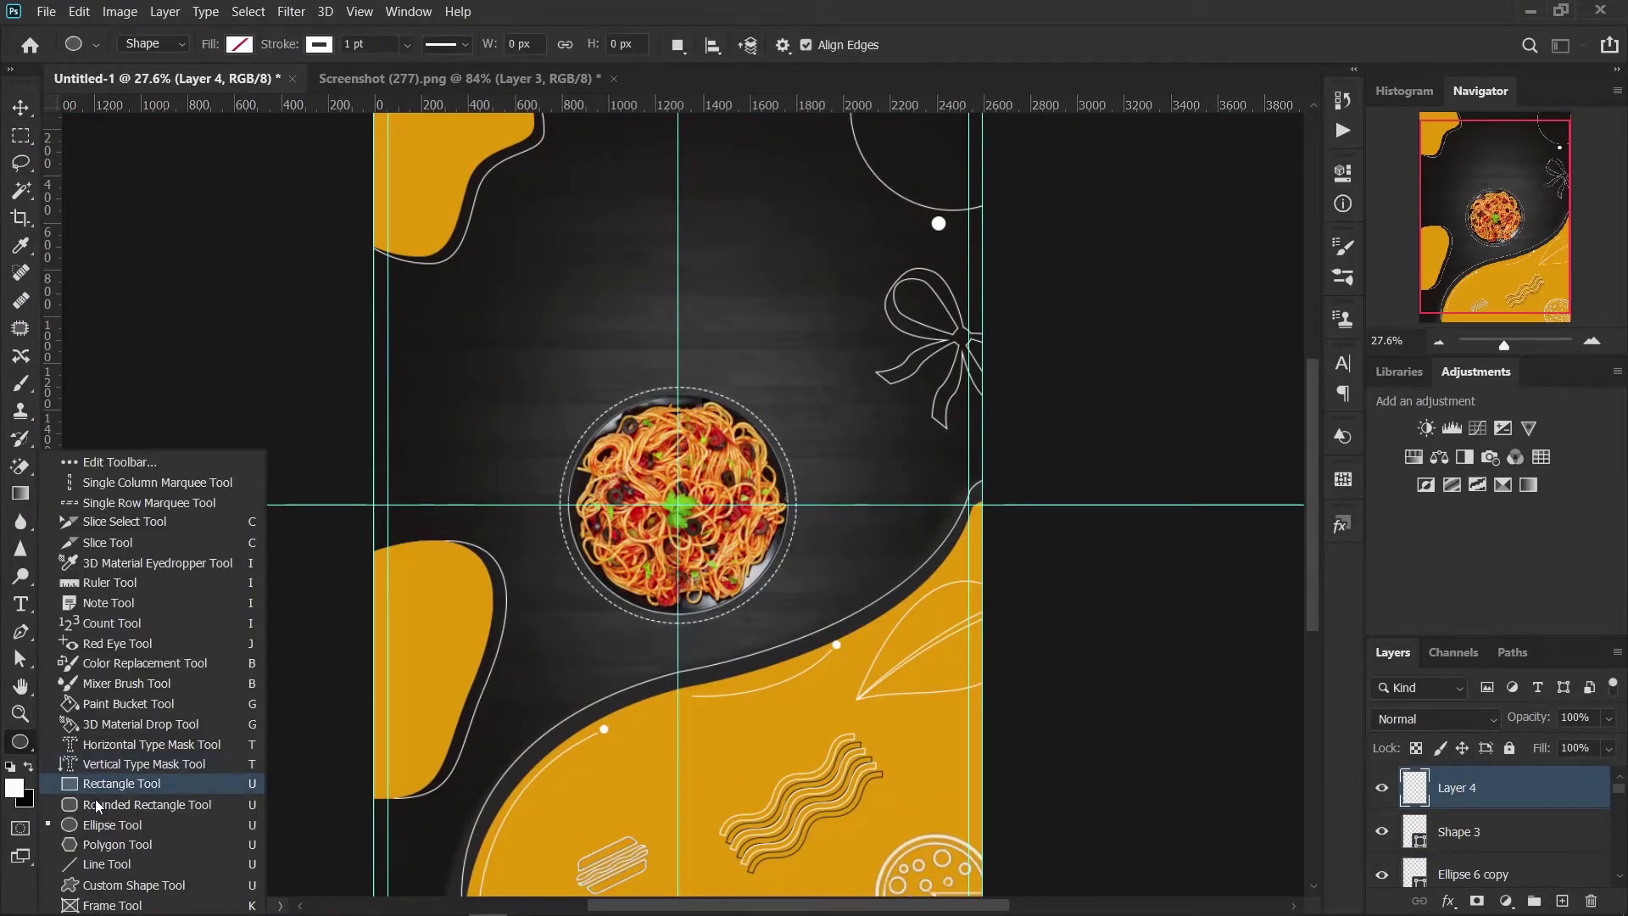
{"action": "left_click", "coordinate": [127, 885]}
{"action": "left_click", "coordinate": [882, 45]}
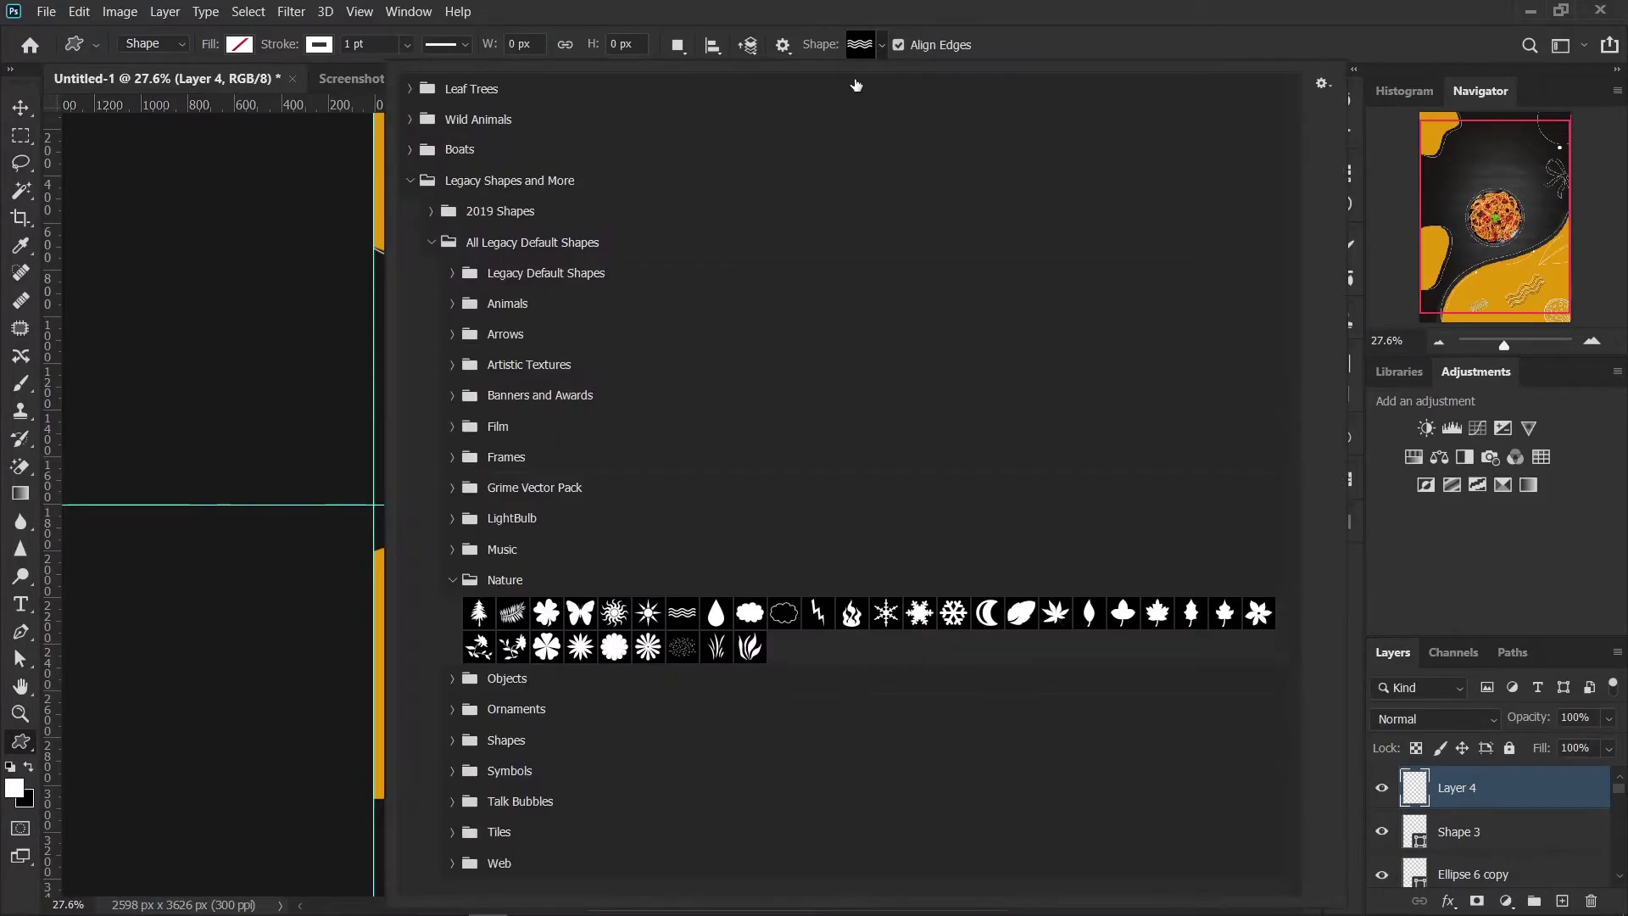
Step: Browse the shape folders and expand the Legacy Default Shapes set
{"action": "left_click", "coordinate": [454, 580]}
{"action": "left_click", "coordinate": [452, 549]}
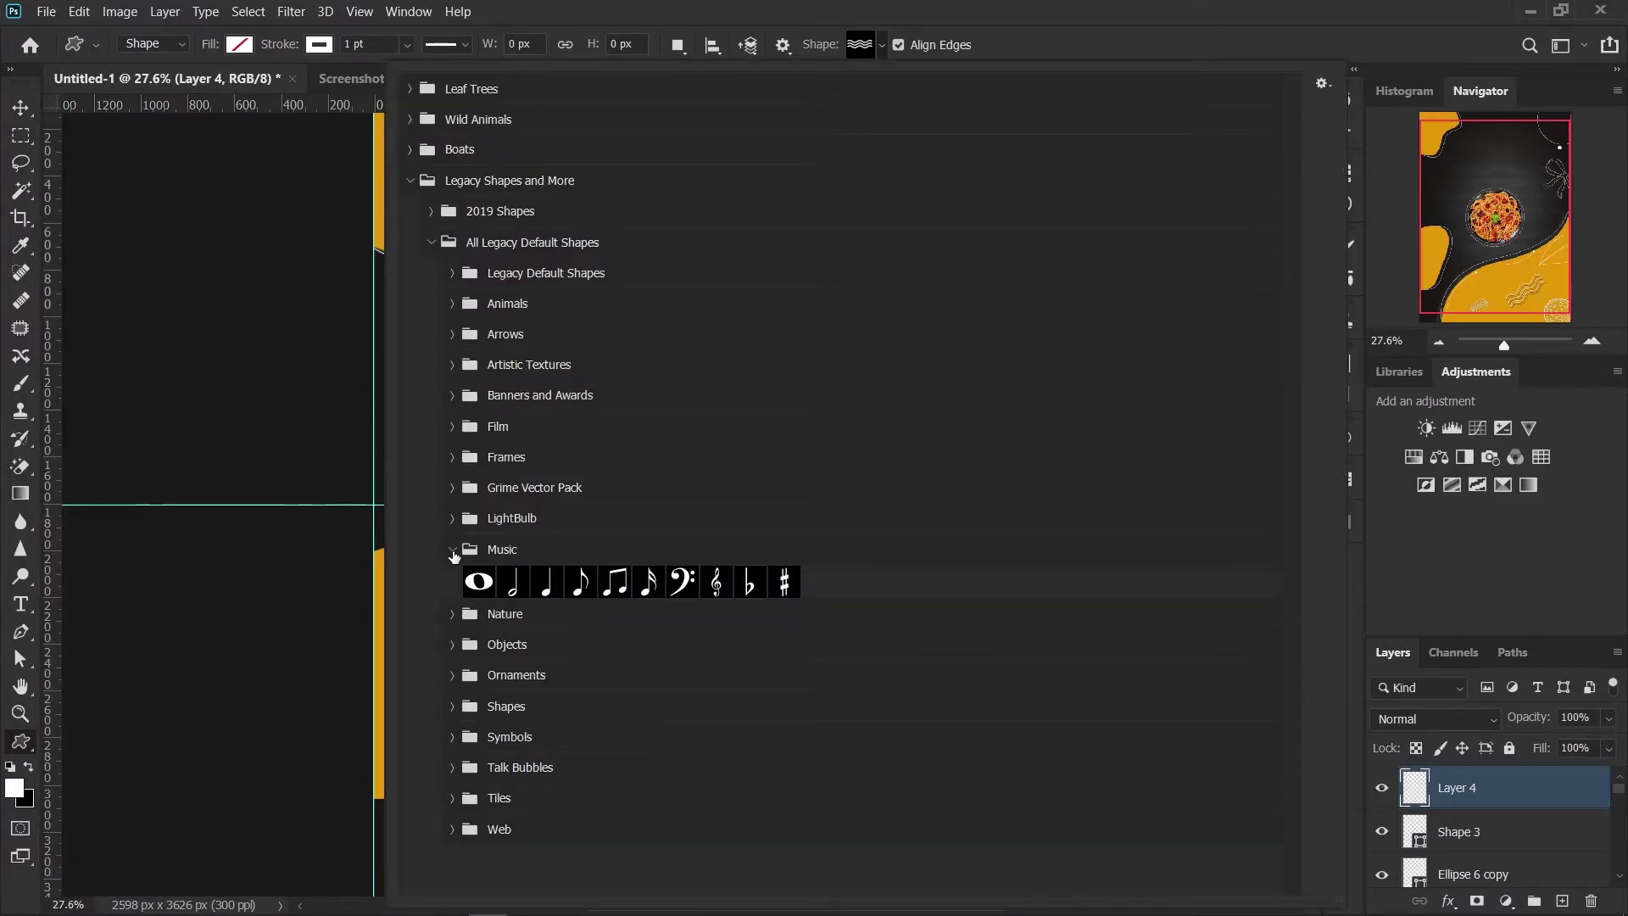
{"action": "left_click", "coordinate": [452, 518]}
{"action": "left_click", "coordinate": [452, 488]}
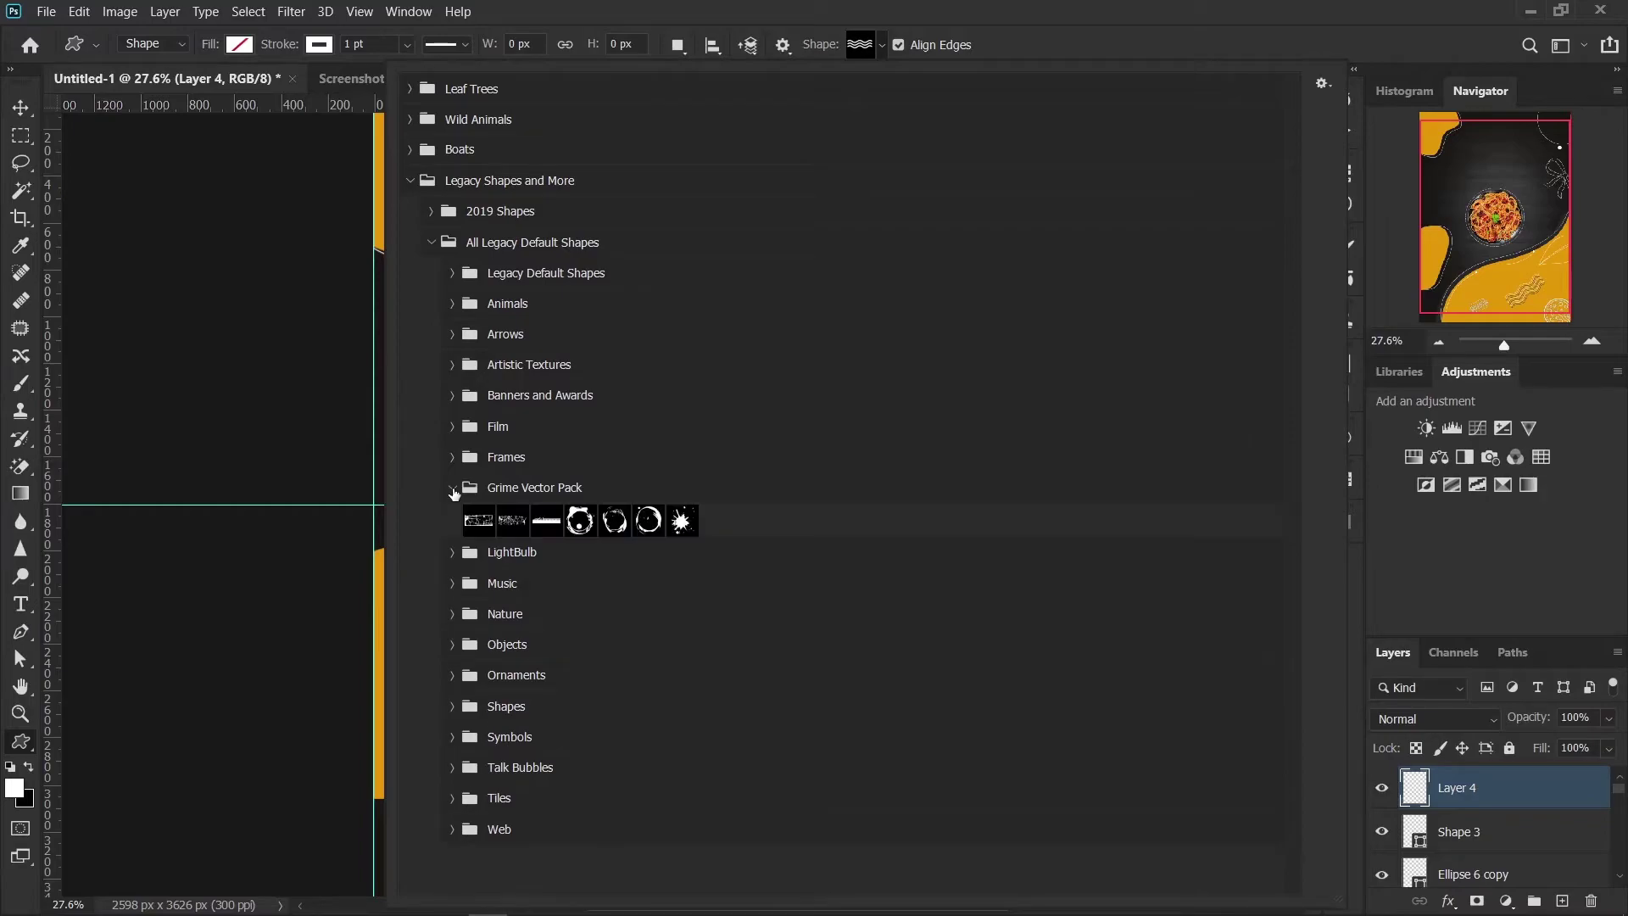
{"action": "left_click", "coordinate": [452, 457]}
{"action": "left_click", "coordinate": [452, 427]}
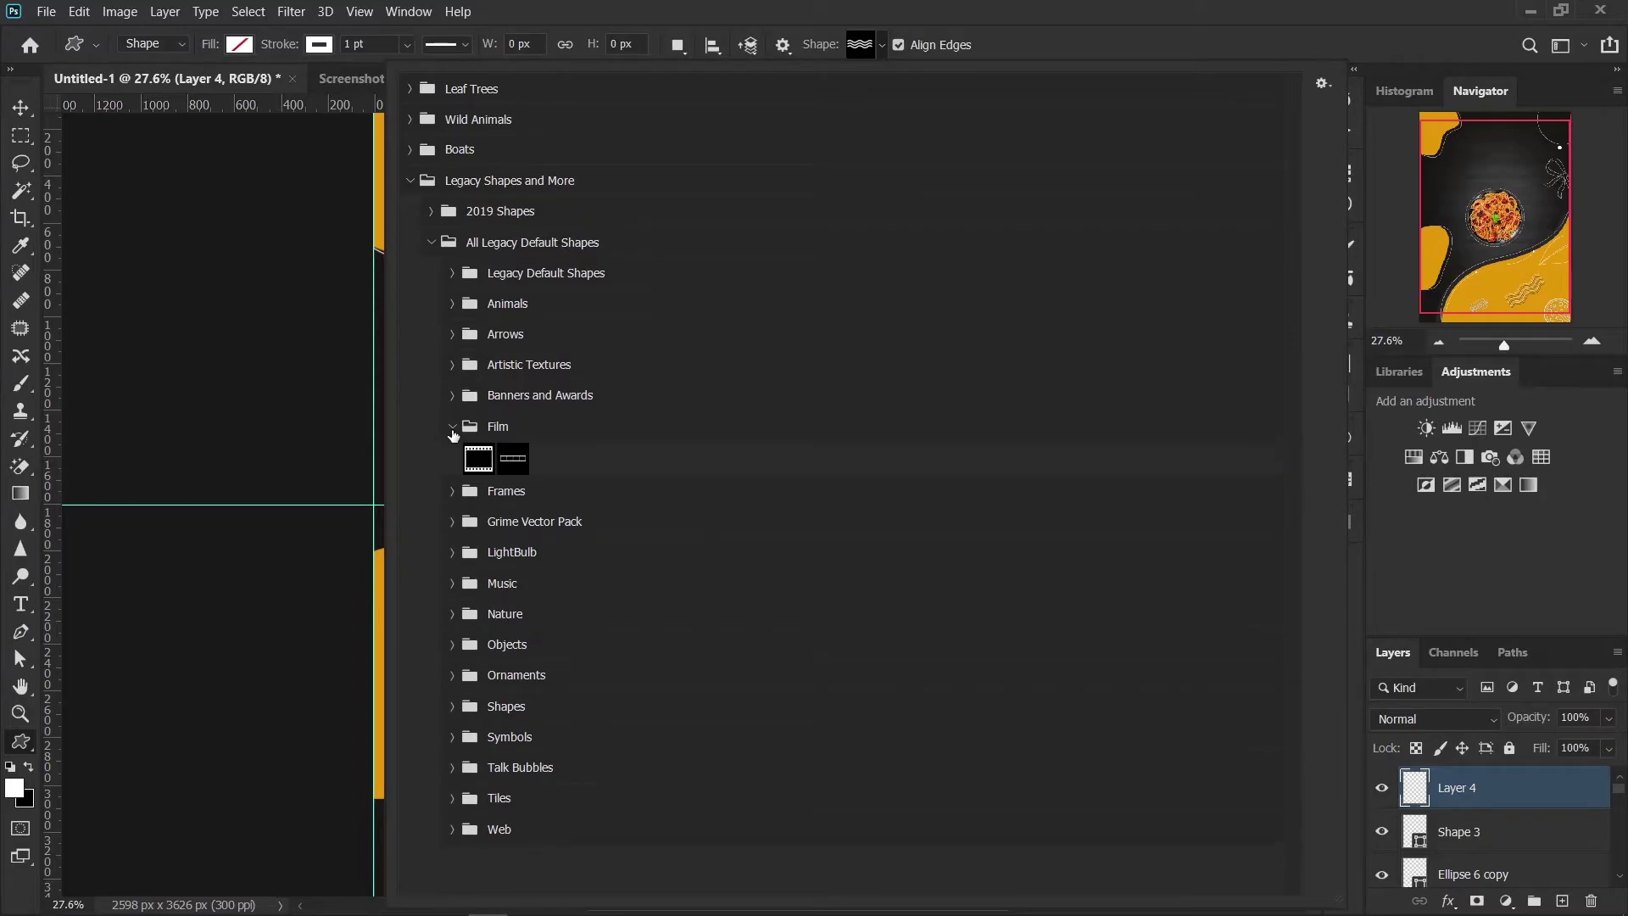
{"action": "left_click", "coordinate": [452, 395]}
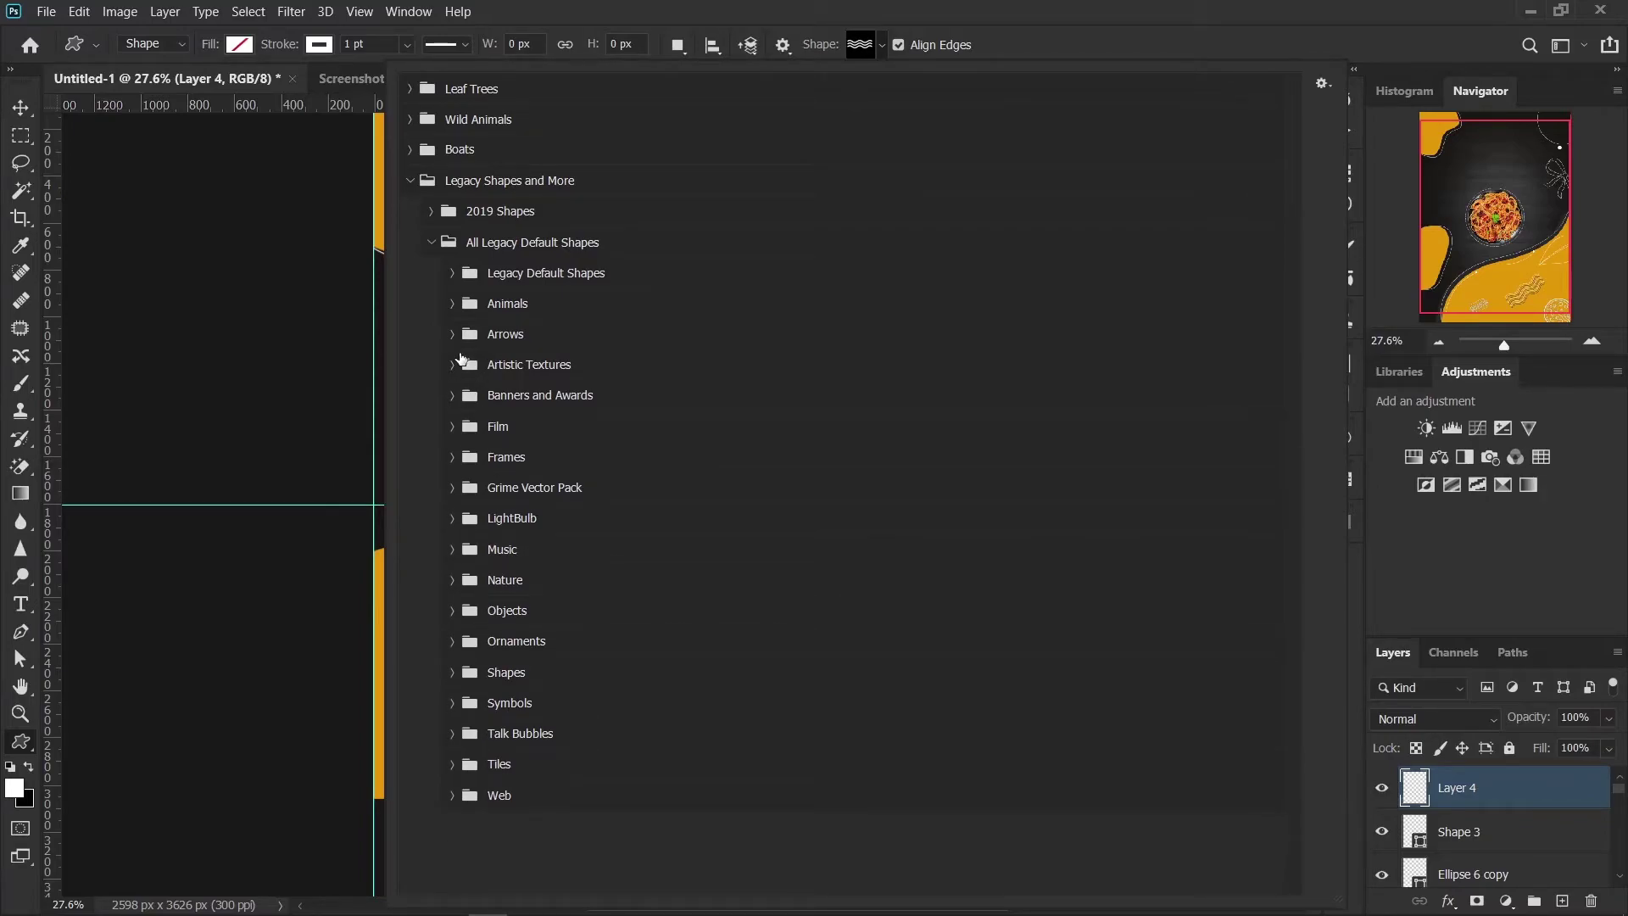
{"action": "left_click", "coordinate": [452, 365]}
{"action": "left_click", "coordinate": [452, 334]}
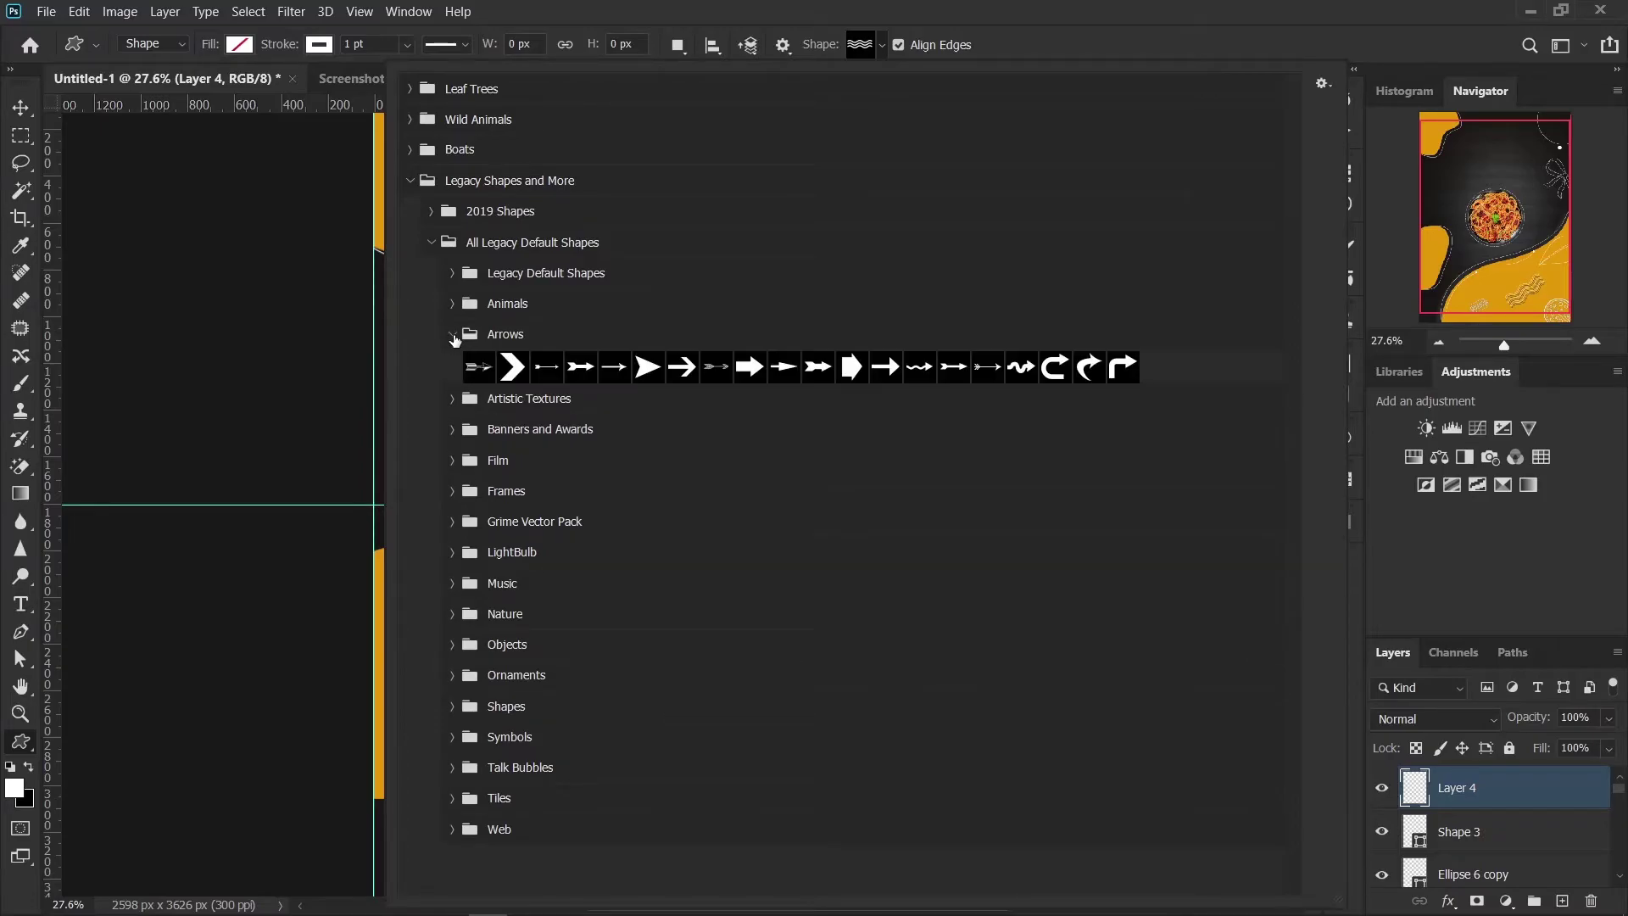
{"action": "left_click", "coordinate": [451, 334]}
{"action": "left_click", "coordinate": [450, 304]}
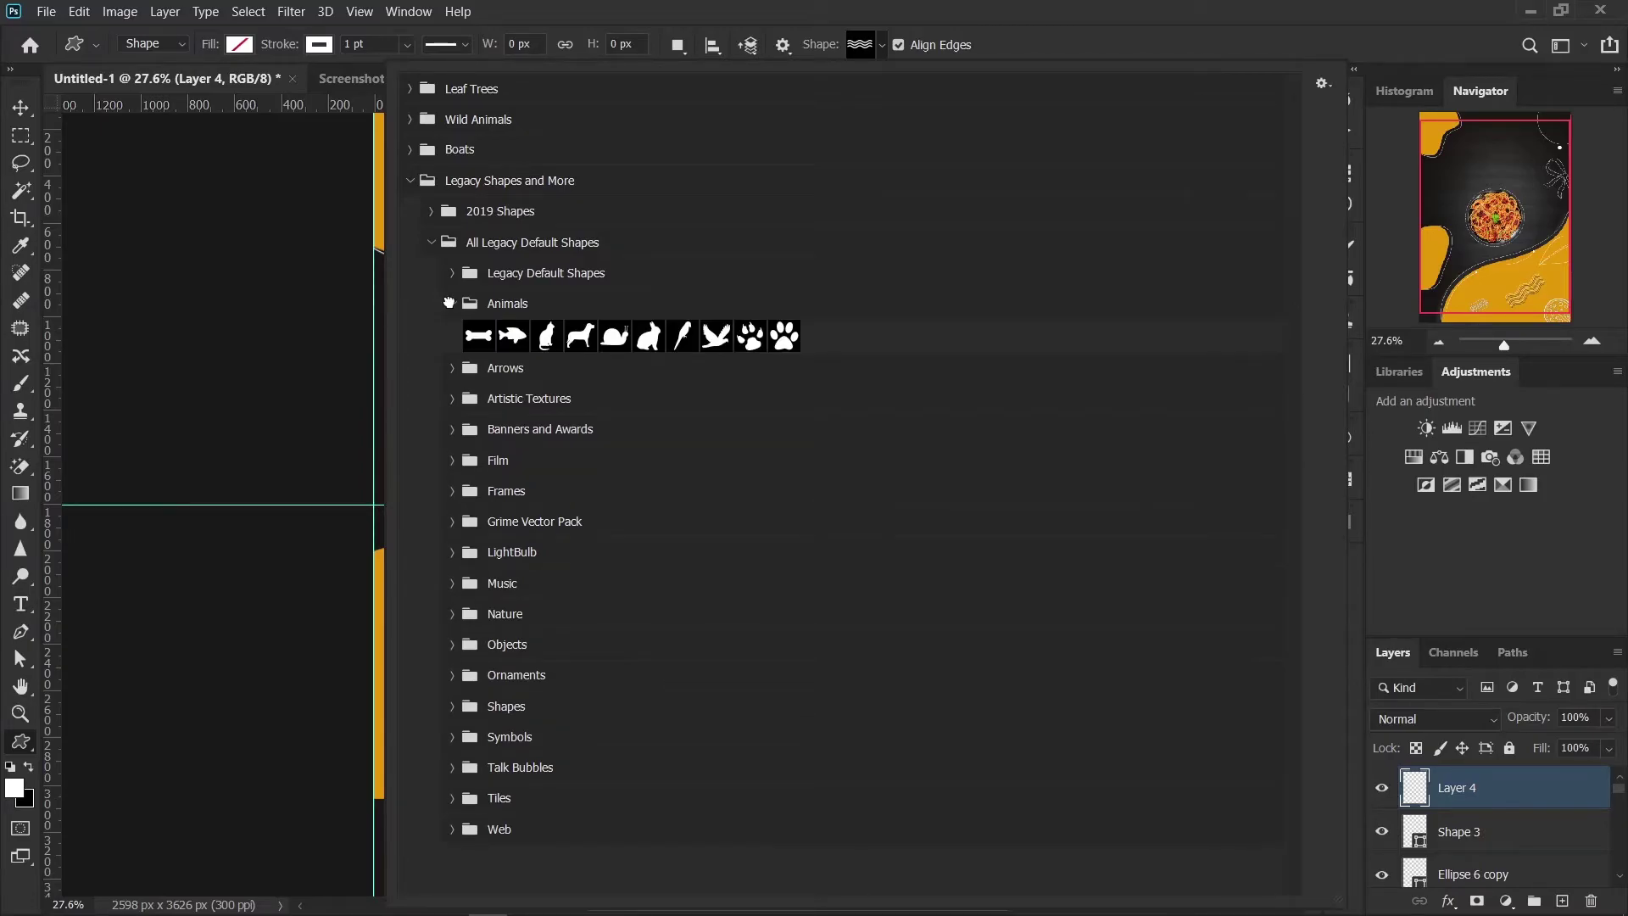
{"action": "left_click", "coordinate": [449, 303]}
{"action": "left_click", "coordinate": [452, 273]}
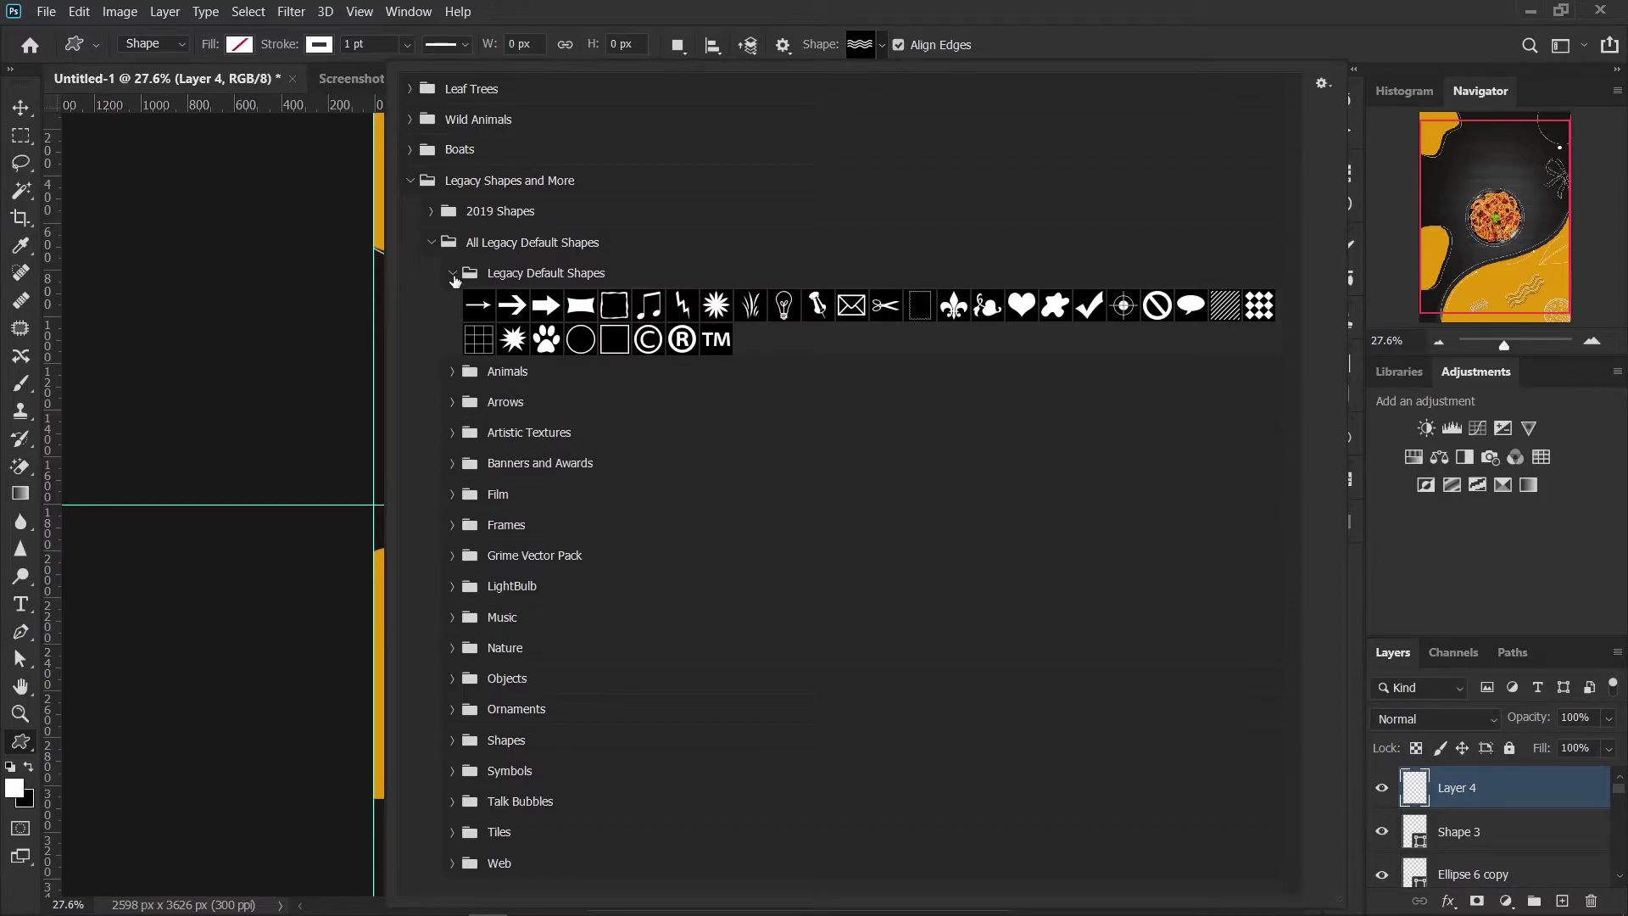
Step: Collapse the Legacy shape groups and browse the 2019 Shapes tree and landscape sets
{"action": "left_click", "coordinate": [452, 273]}
{"action": "left_click", "coordinate": [431, 242]}
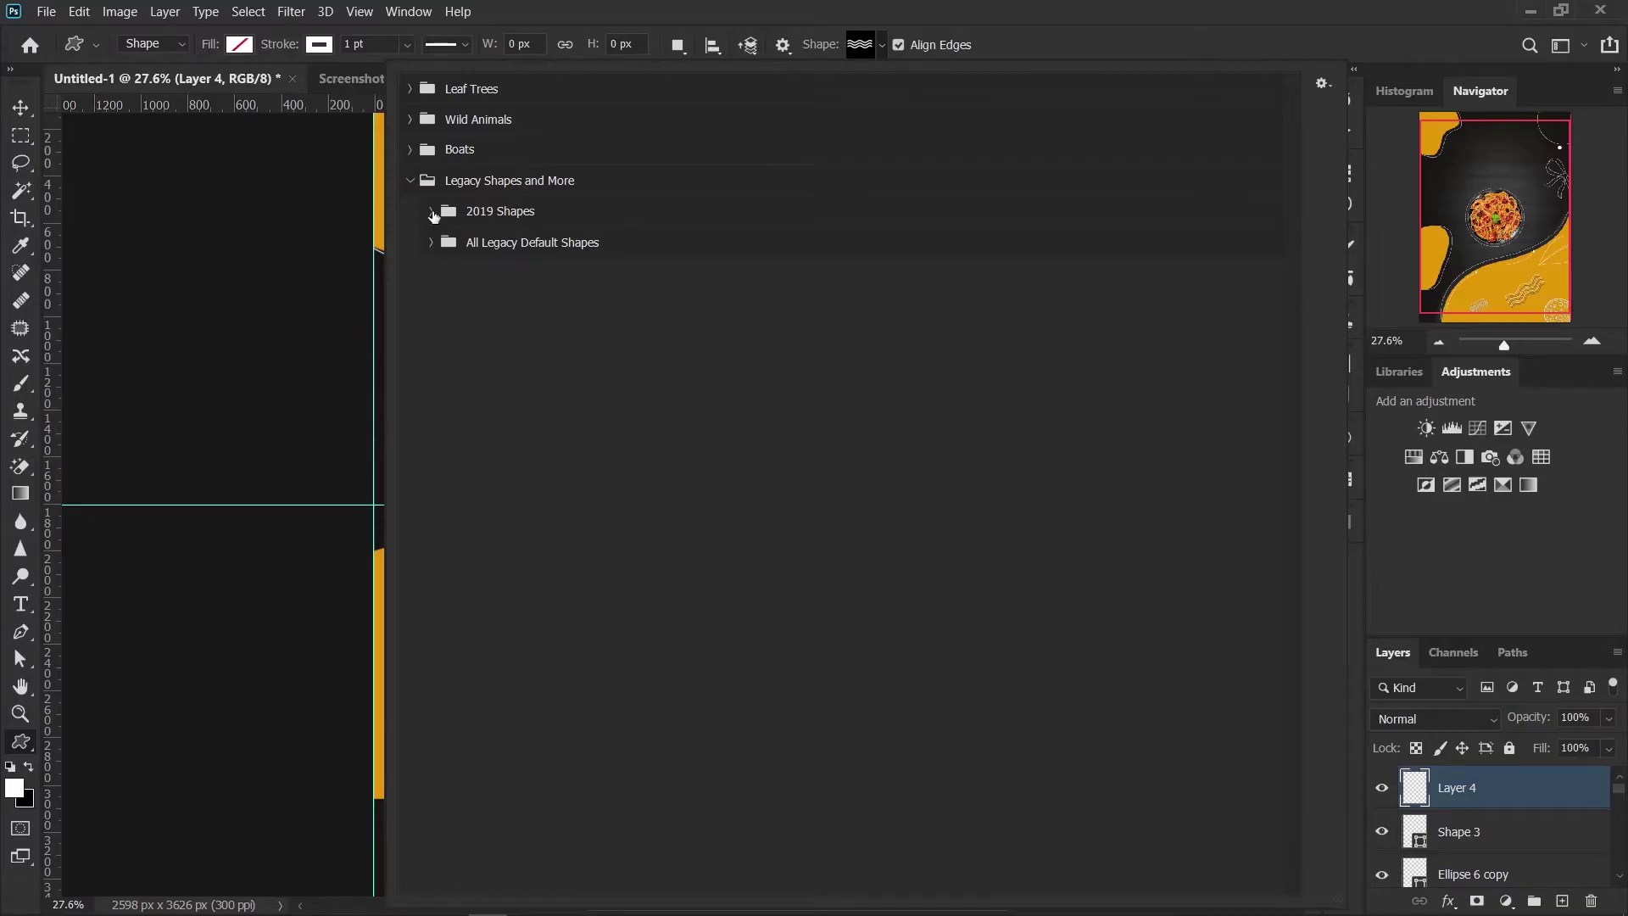
{"action": "left_click", "coordinate": [433, 216]}
{"action": "left_click", "coordinate": [452, 244]}
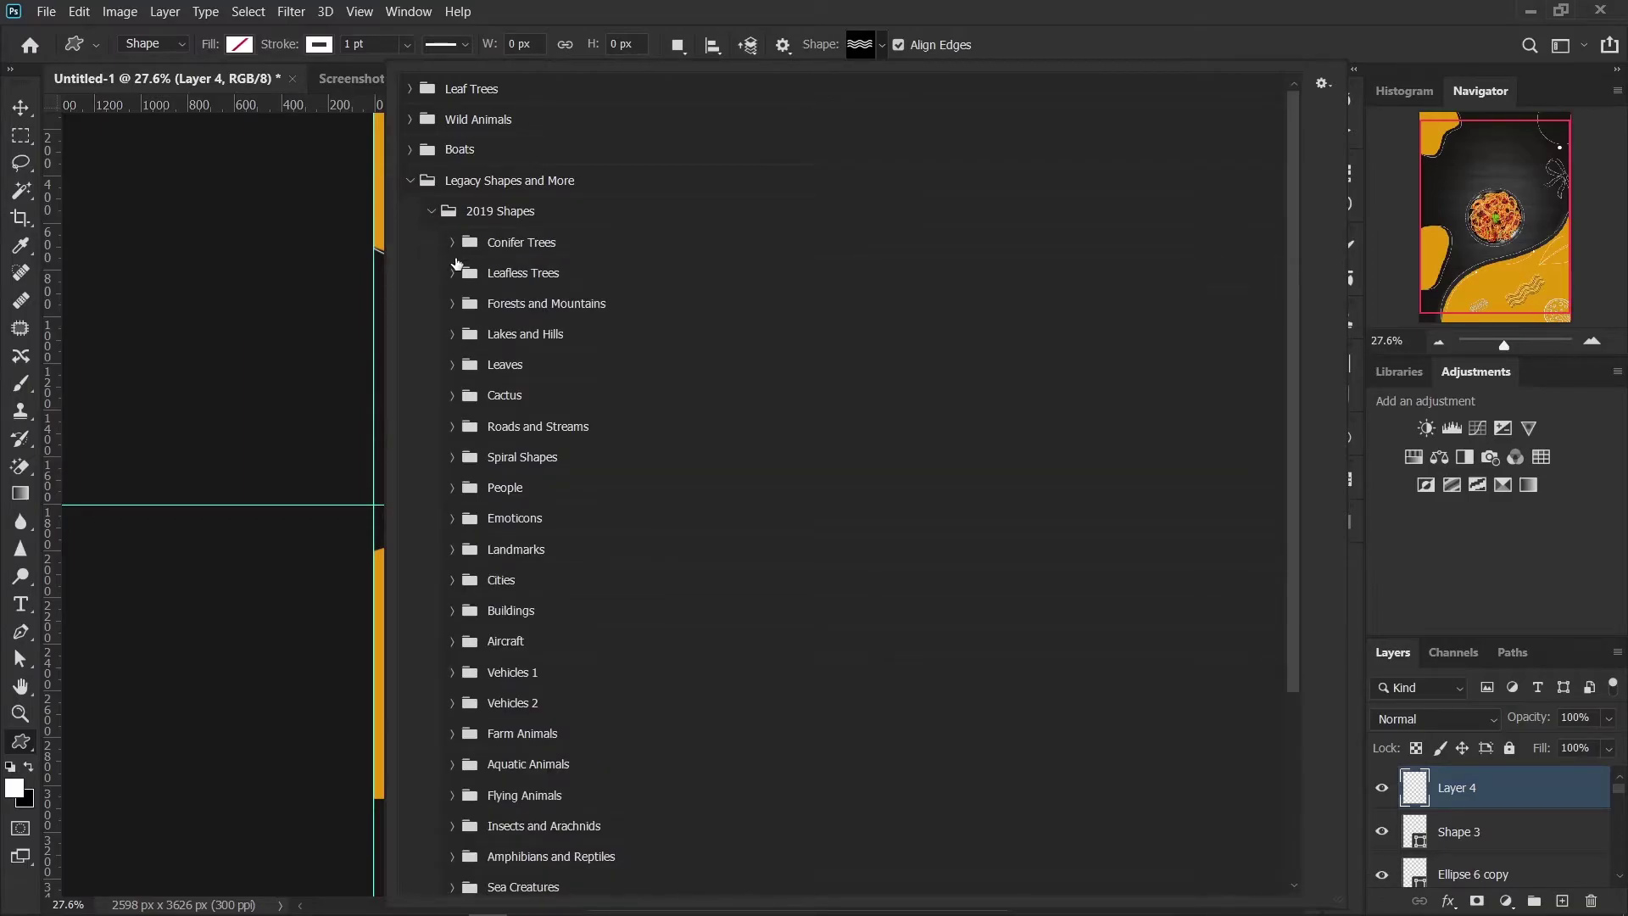
{"action": "left_click", "coordinate": [453, 272]}
{"action": "left_click", "coordinate": [452, 303]}
{"action": "left_click", "coordinate": [453, 333]}
{"action": "left_click", "coordinate": [452, 365]}
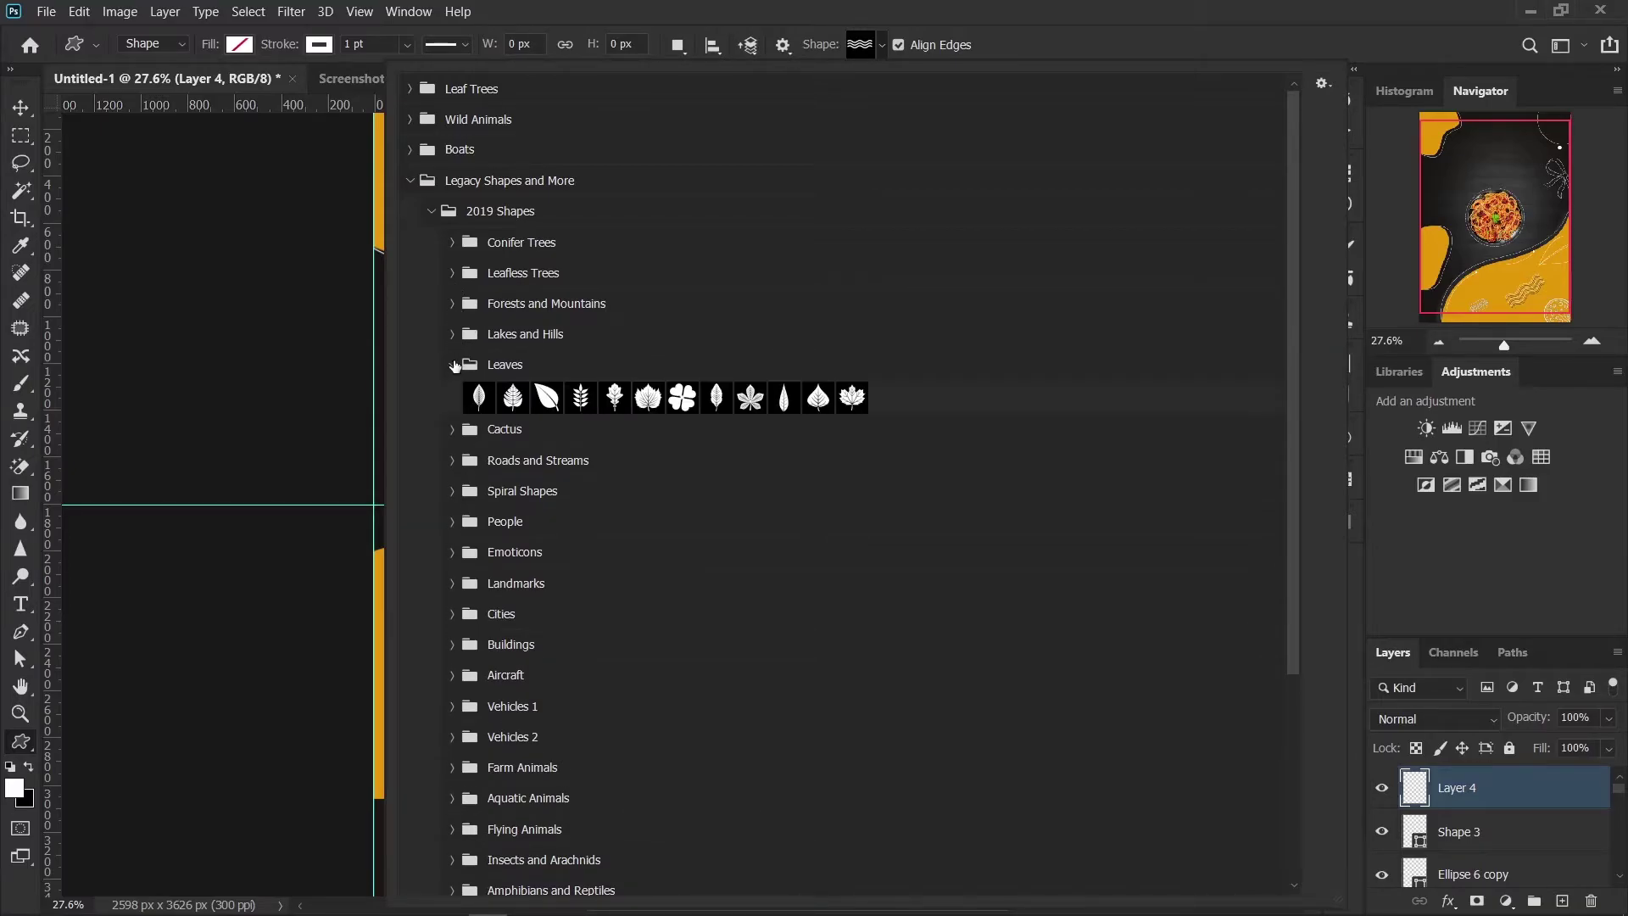
{"action": "left_click", "coordinate": [452, 392]}
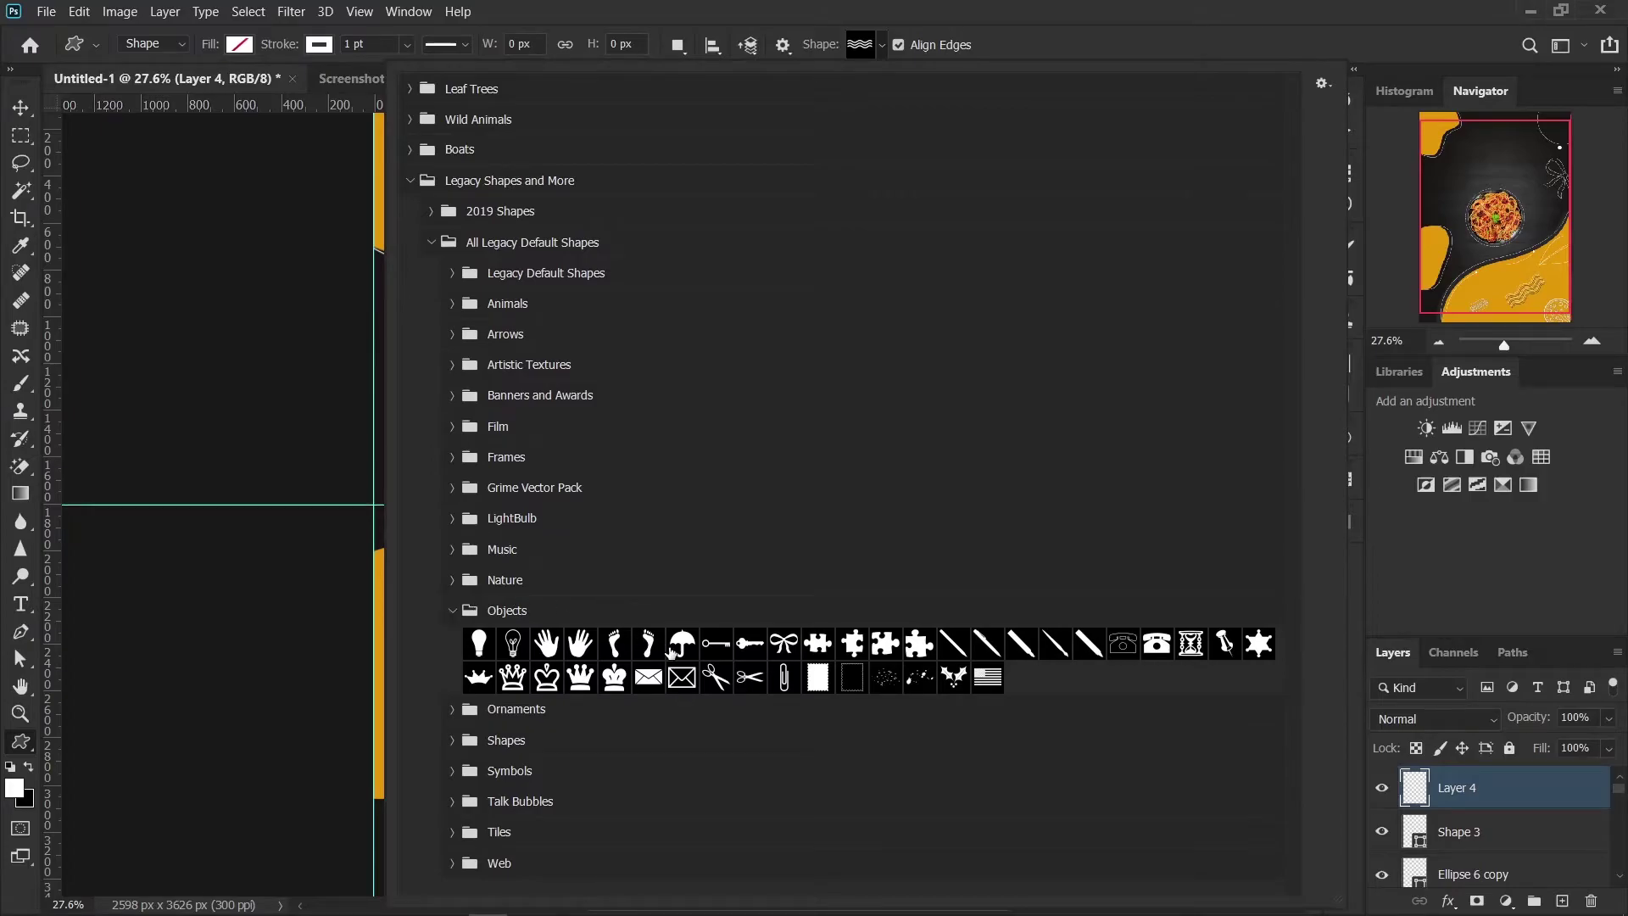
Step: Choose the Umbrella shape and drag a large umbrella outline over the plate
{"action": "left_click", "coordinate": [685, 646]}
{"action": "left_click", "coordinate": [1106, 53]}
{"action": "mouse_move", "coordinate": [613, 173]}
{"action": "left_mouse_down"}
{"action": "mouse_move", "coordinate": [728, 414]}
{"action": "mouse_move", "coordinate": [942, 645]}
{"action": "mouse_move", "coordinate": [1020, 680]}
{"action": "mouse_move", "coordinate": [862, 594]}
{"action": "mouse_move", "coordinate": [868, 506]}
{"action": "mouse_move", "coordinate": [955, 658]}
{"action": "mouse_move", "coordinate": [949, 642]}
{"action": "left_mouse_up"}
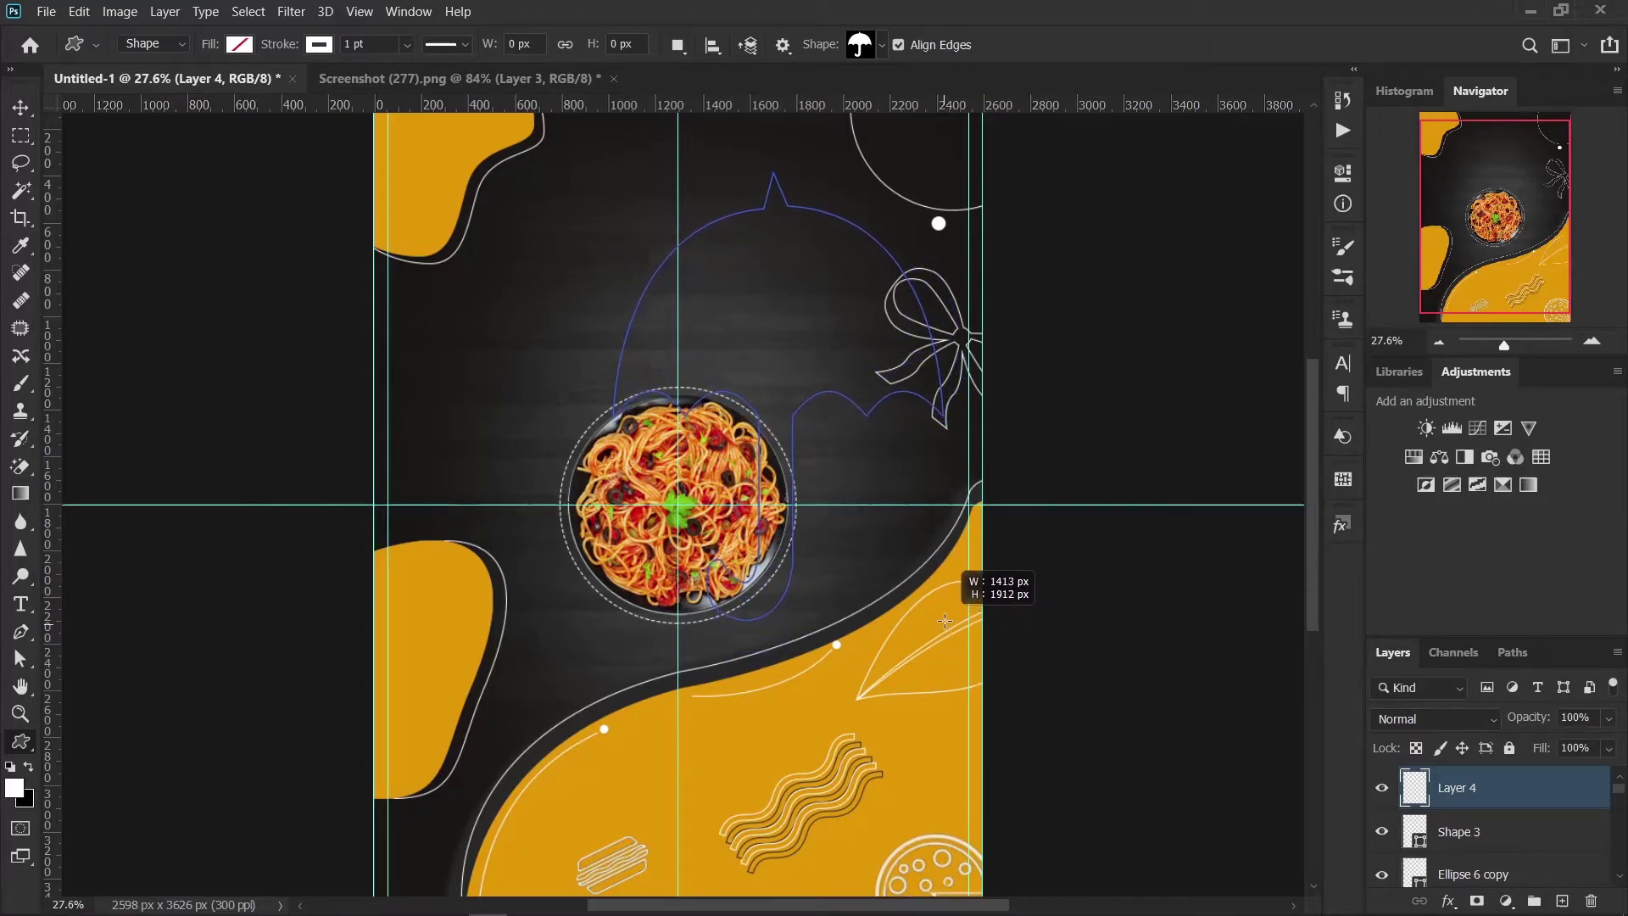
Step: Commit the umbrella shape and move it up above the spaghetti plate
{"action": "left_click_drag", "start_coordinate": [950, 641], "coordinate": [944, 621]}
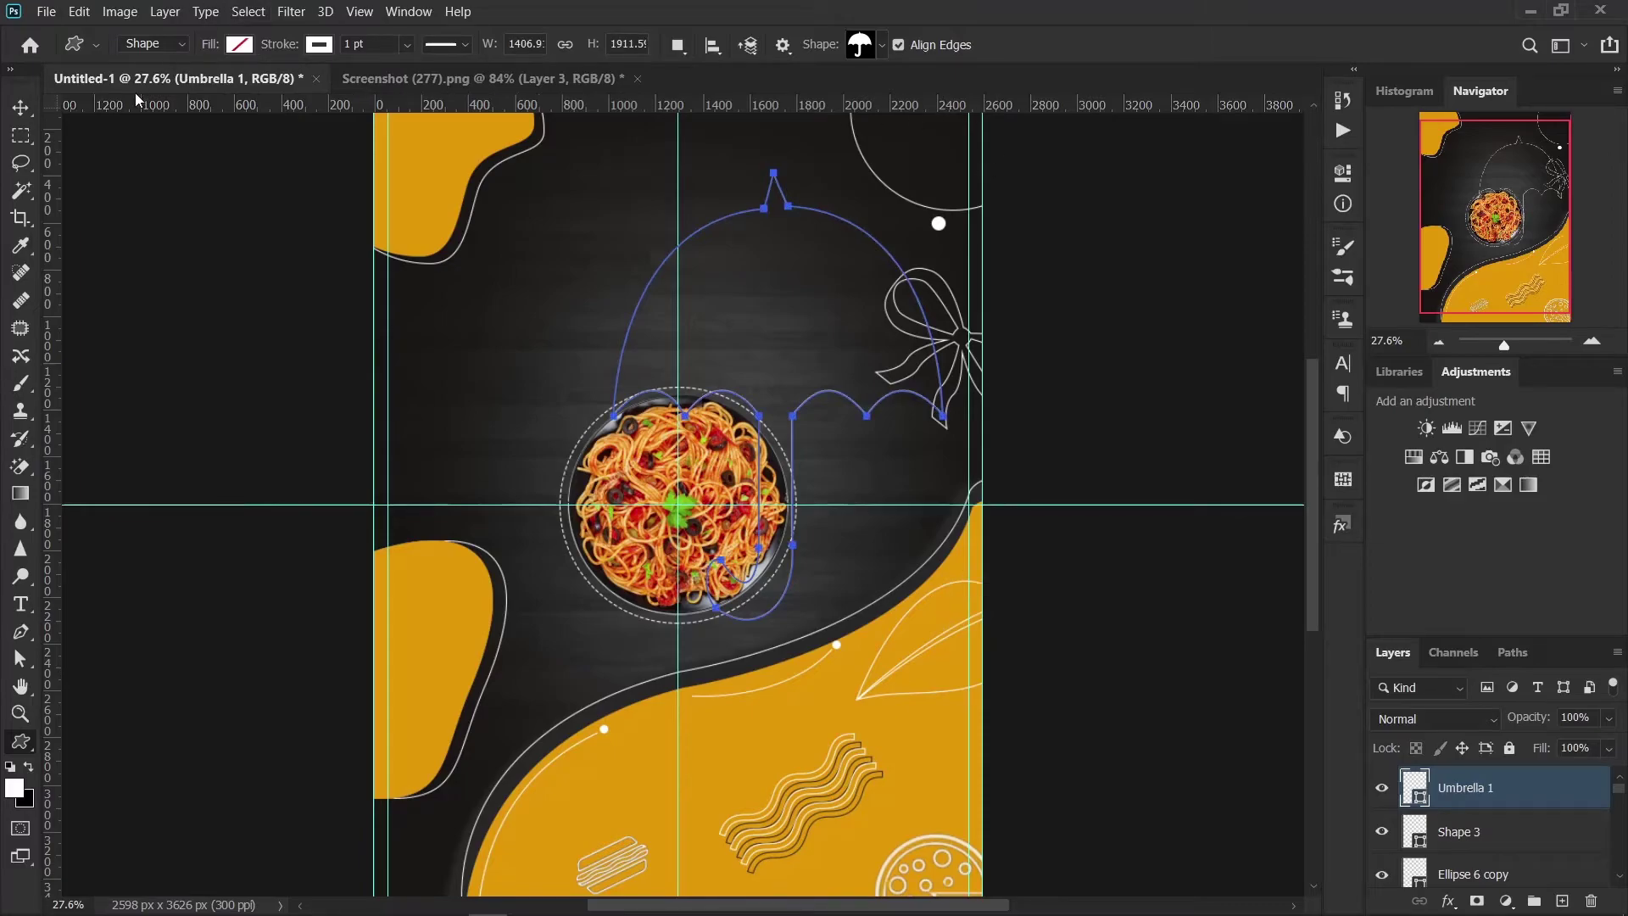
{"action": "left_click", "coordinate": [22, 108]}
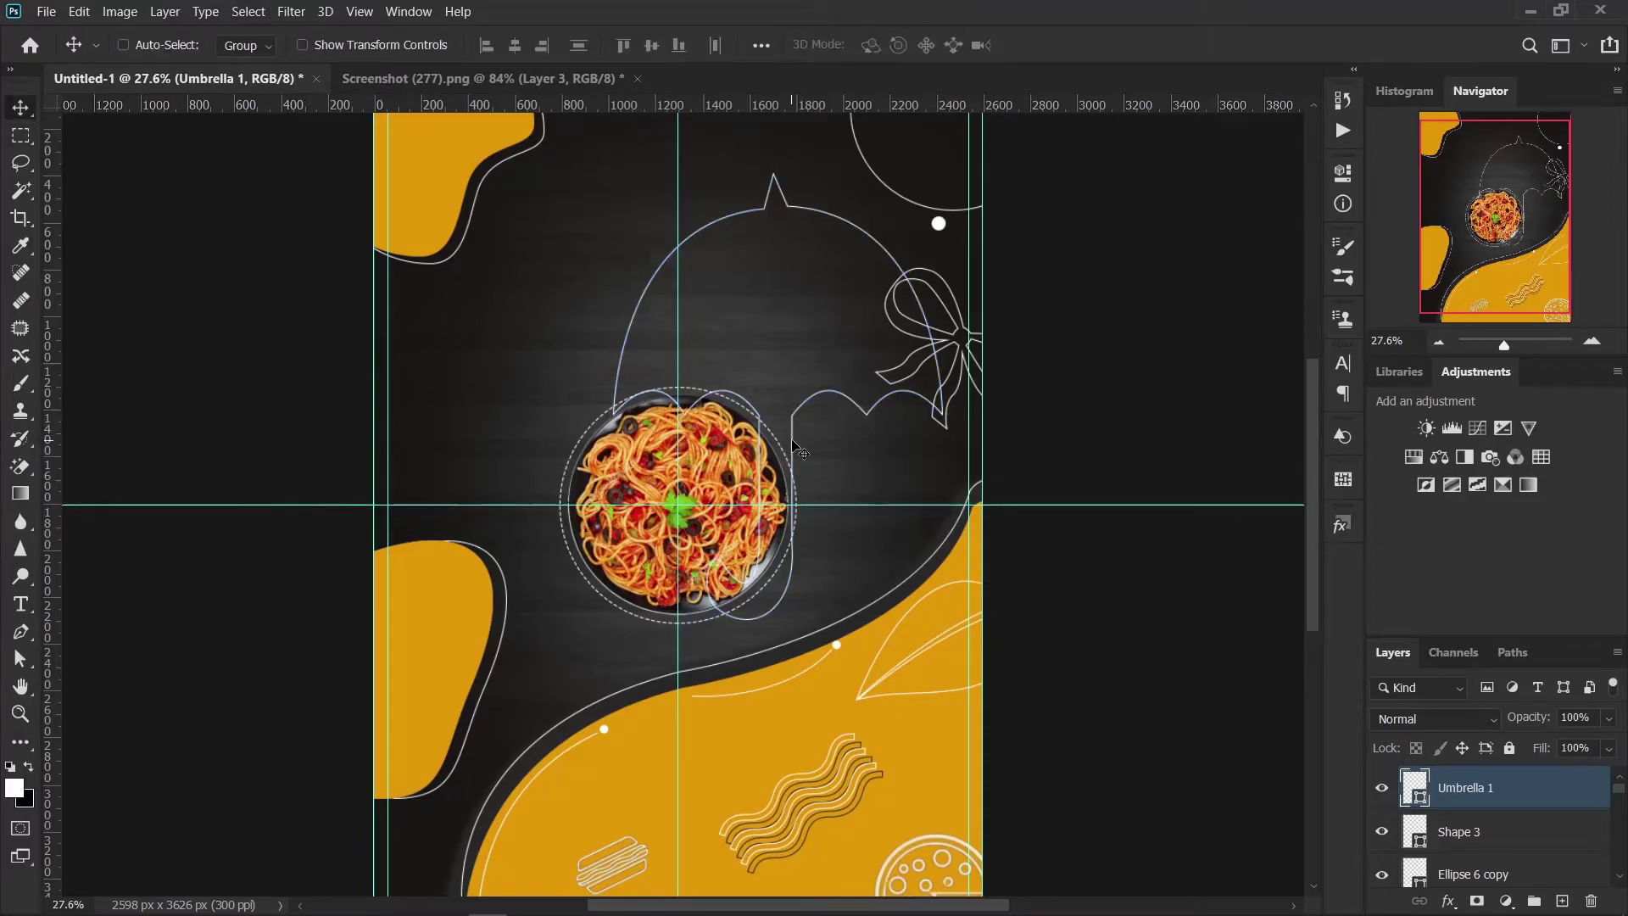
{"action": "left_click_drag", "start_coordinate": [797, 450], "coordinate": [698, 418]}
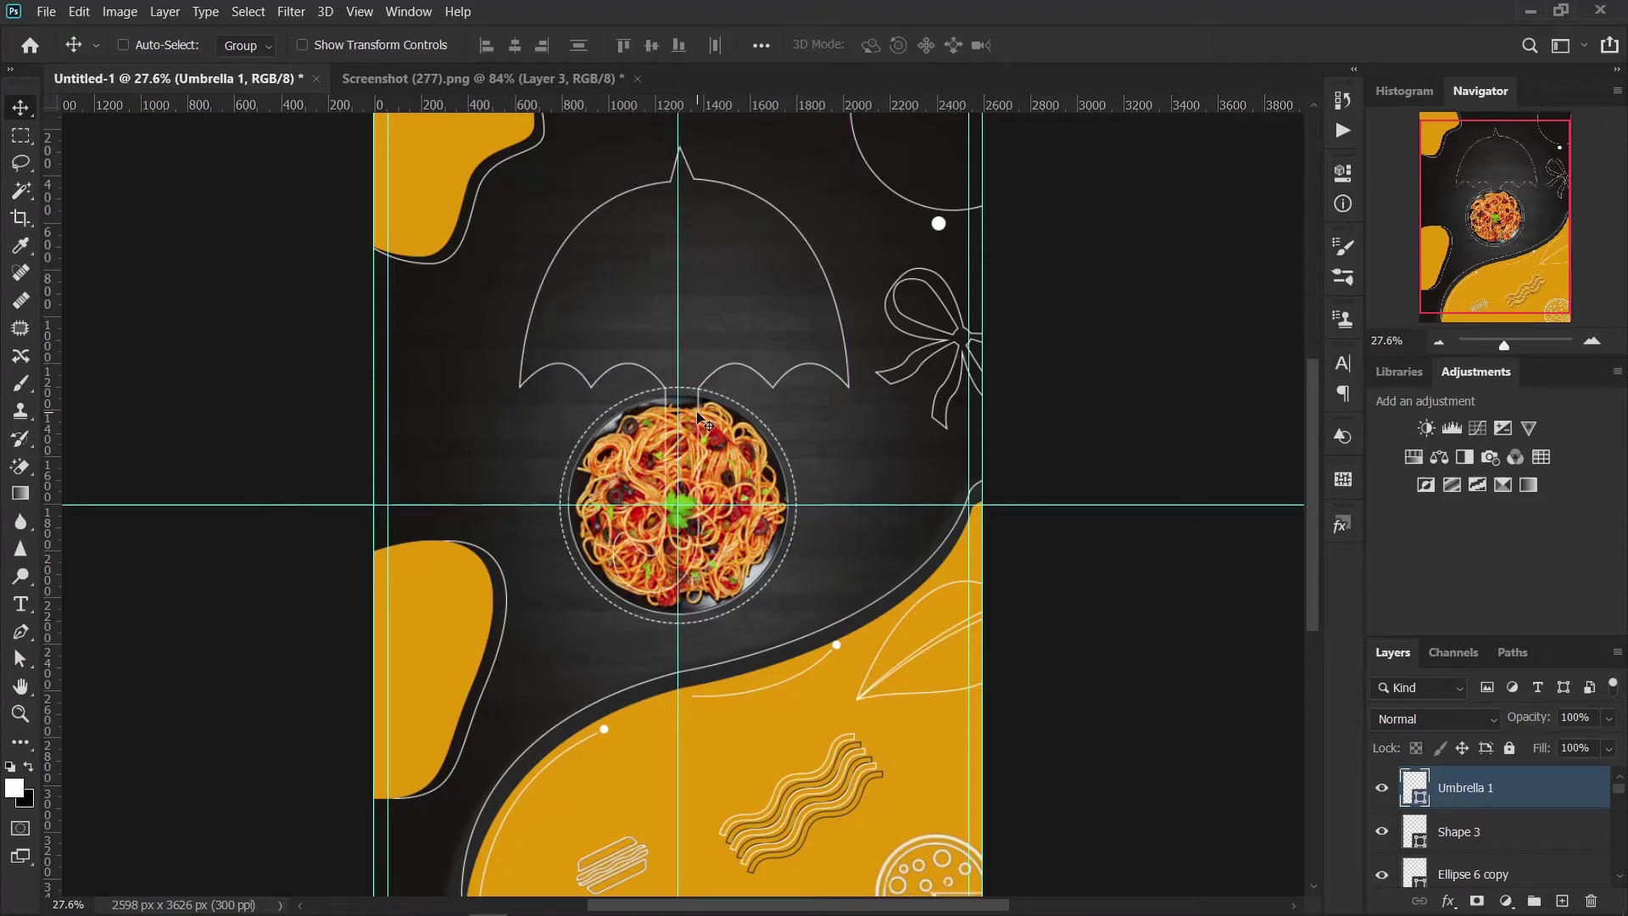
{"action": "left_click_drag", "start_coordinate": [697, 418], "coordinate": [711, 347]}
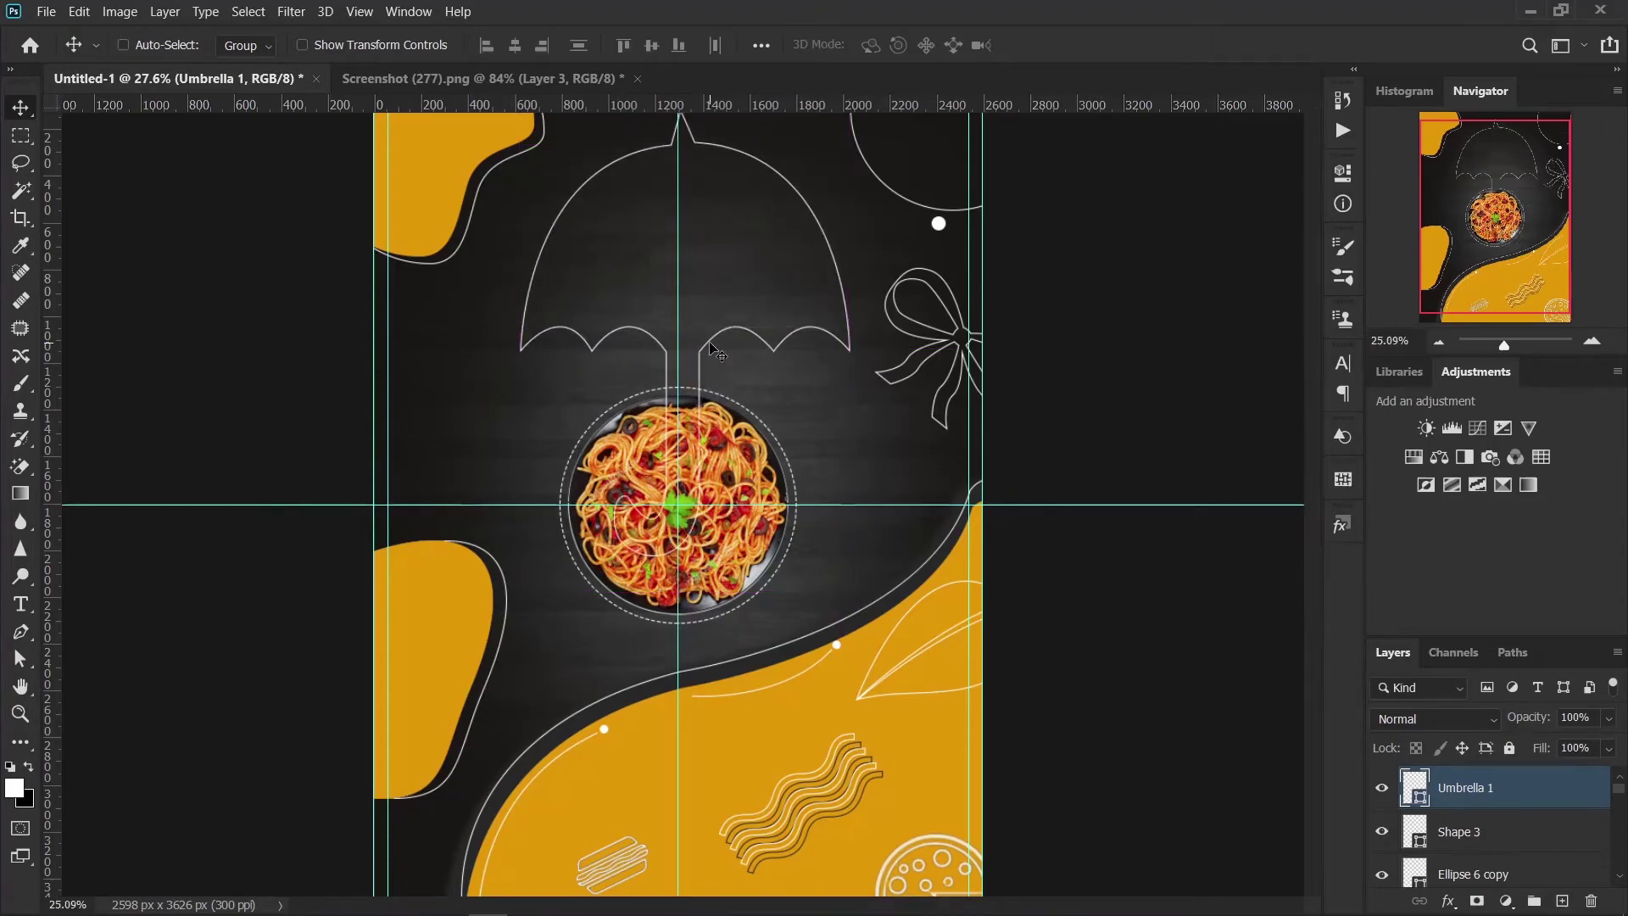
{"action": "scroll", "coordinate": [710, 348], "scroll_direction": "down", "scroll_amount": 2}
{"action": "left_click_drag", "start_coordinate": [698, 406], "coordinate": [697, 392]}
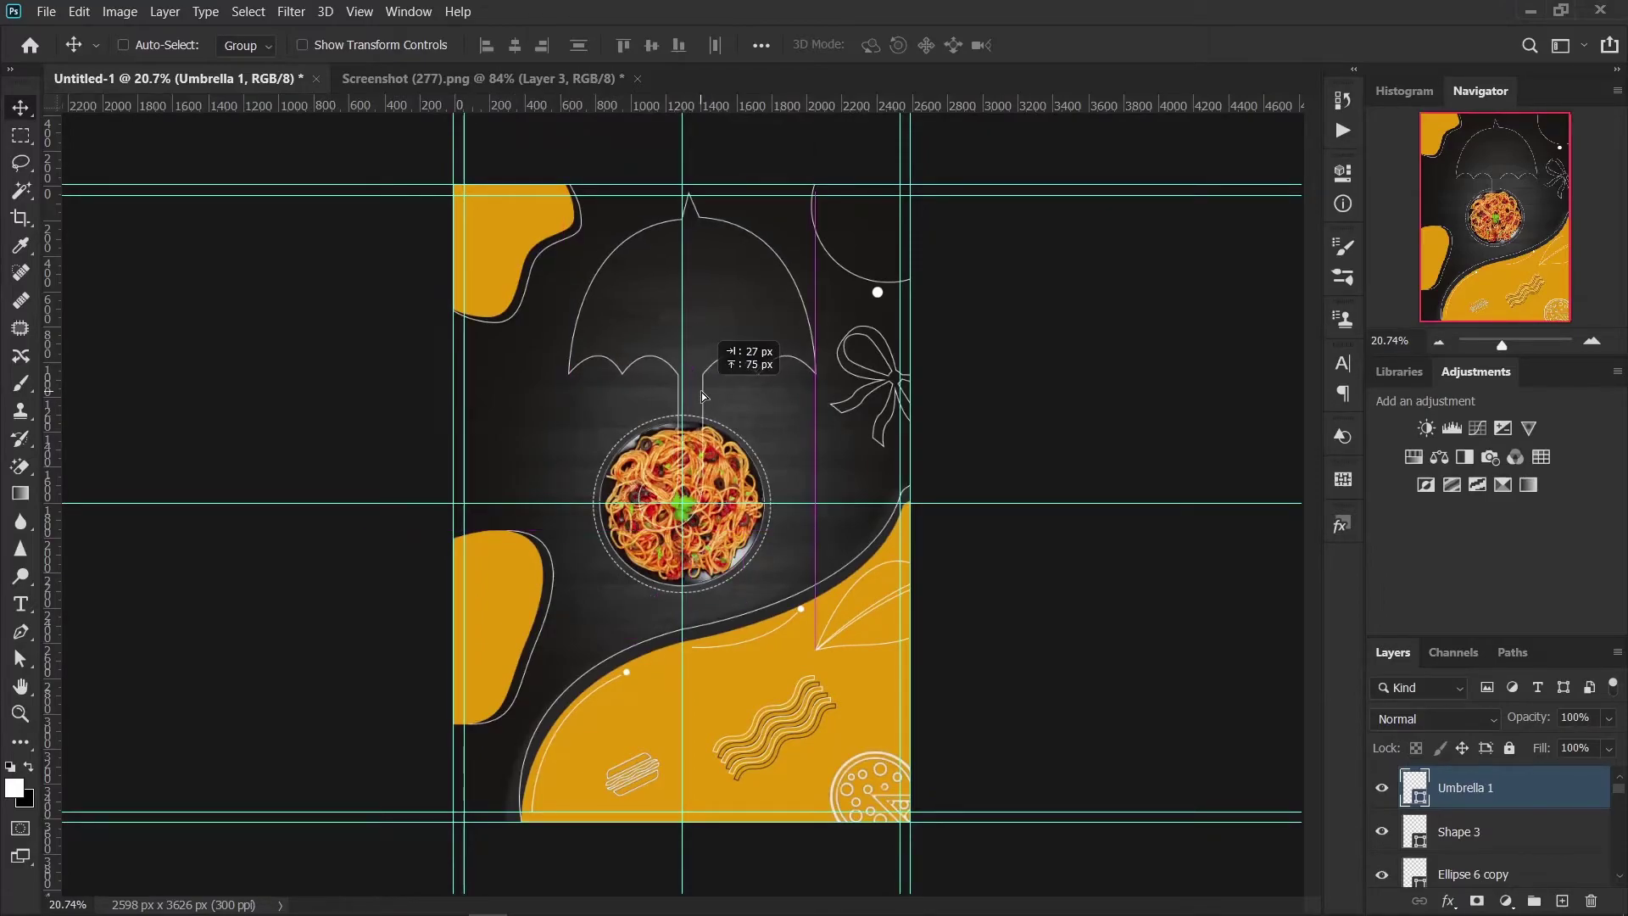
Step: Scale the umbrella to about 73% and centre it above the plate
{"action": "key", "text": "ctrl+t"}
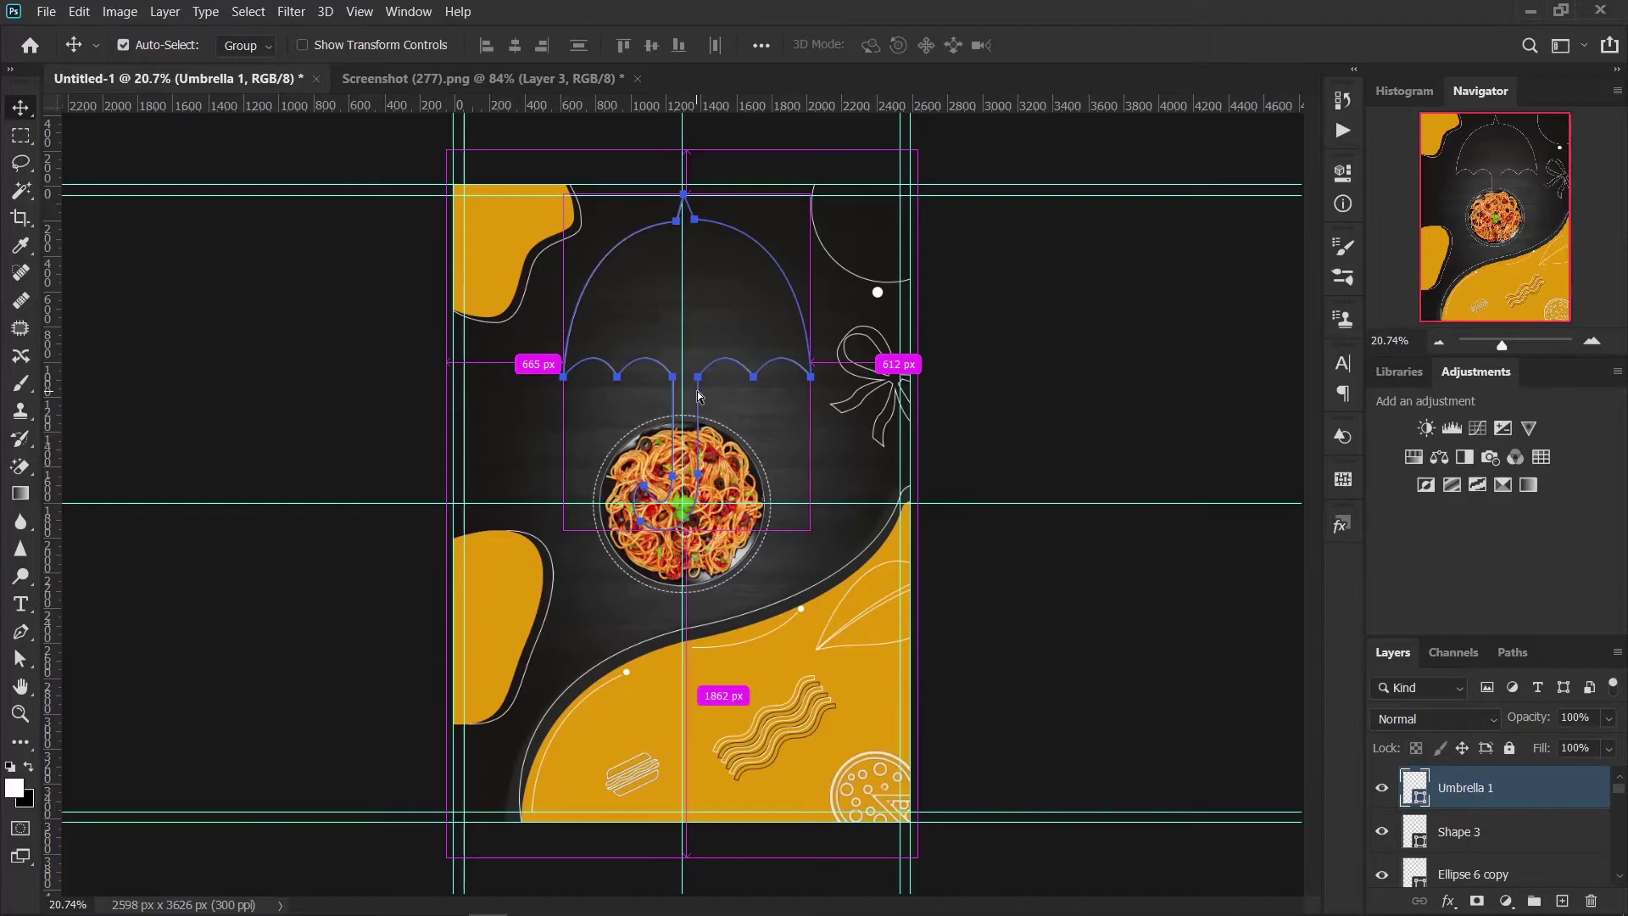
{"action": "left_click_drag", "start_coordinate": [762, 355], "coordinate": [725, 378]}
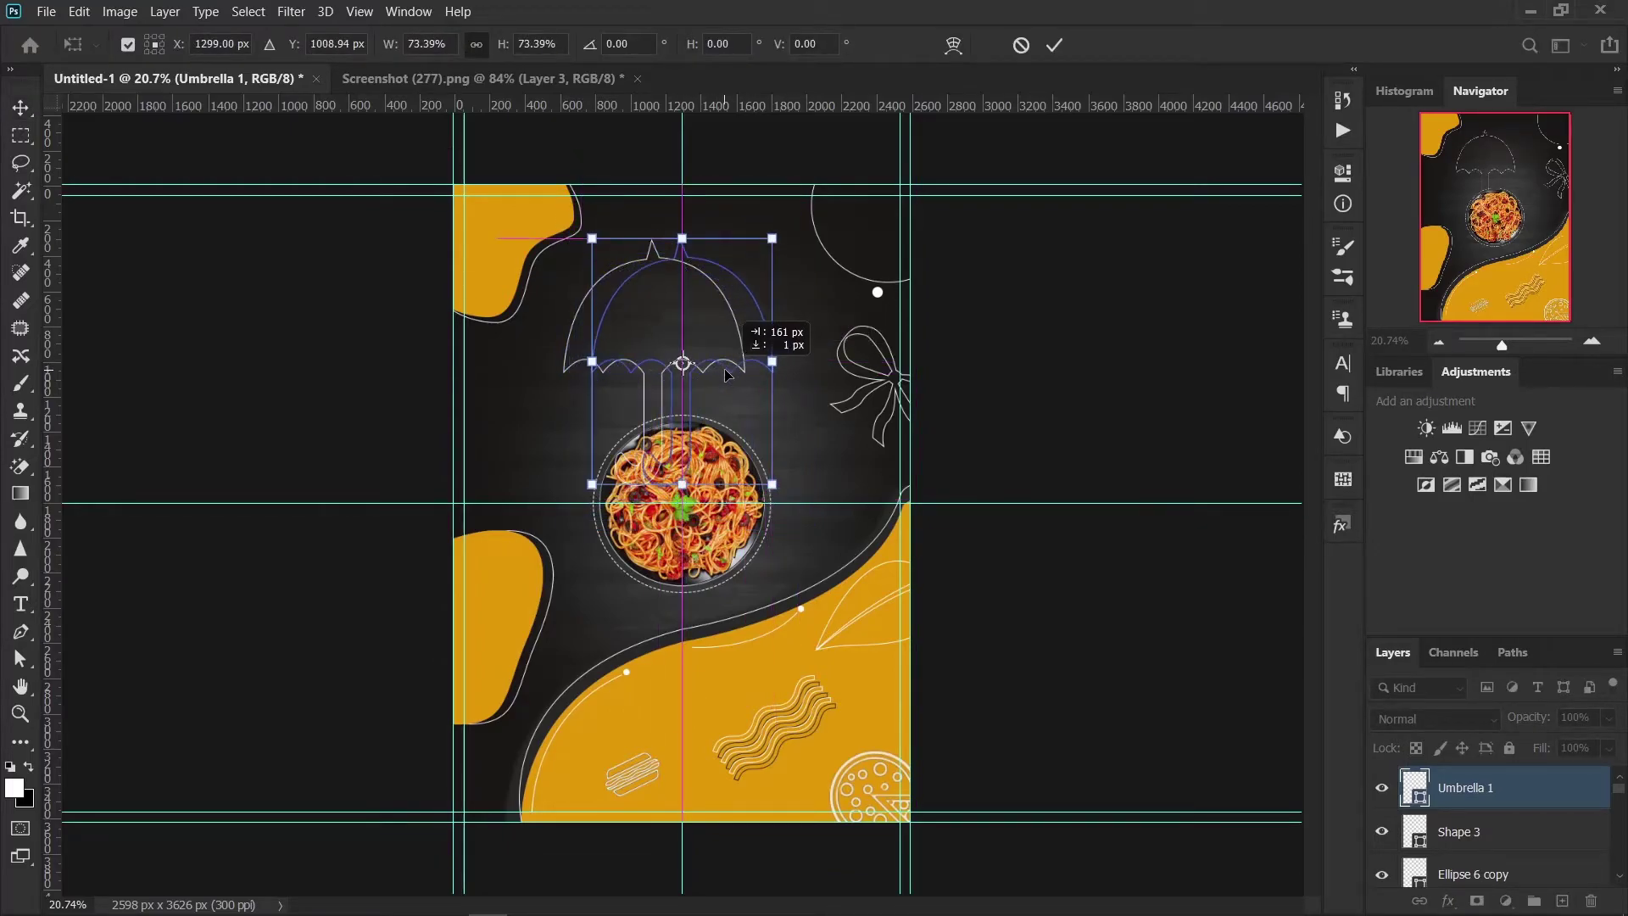
{"action": "left_click", "coordinate": [1053, 46]}
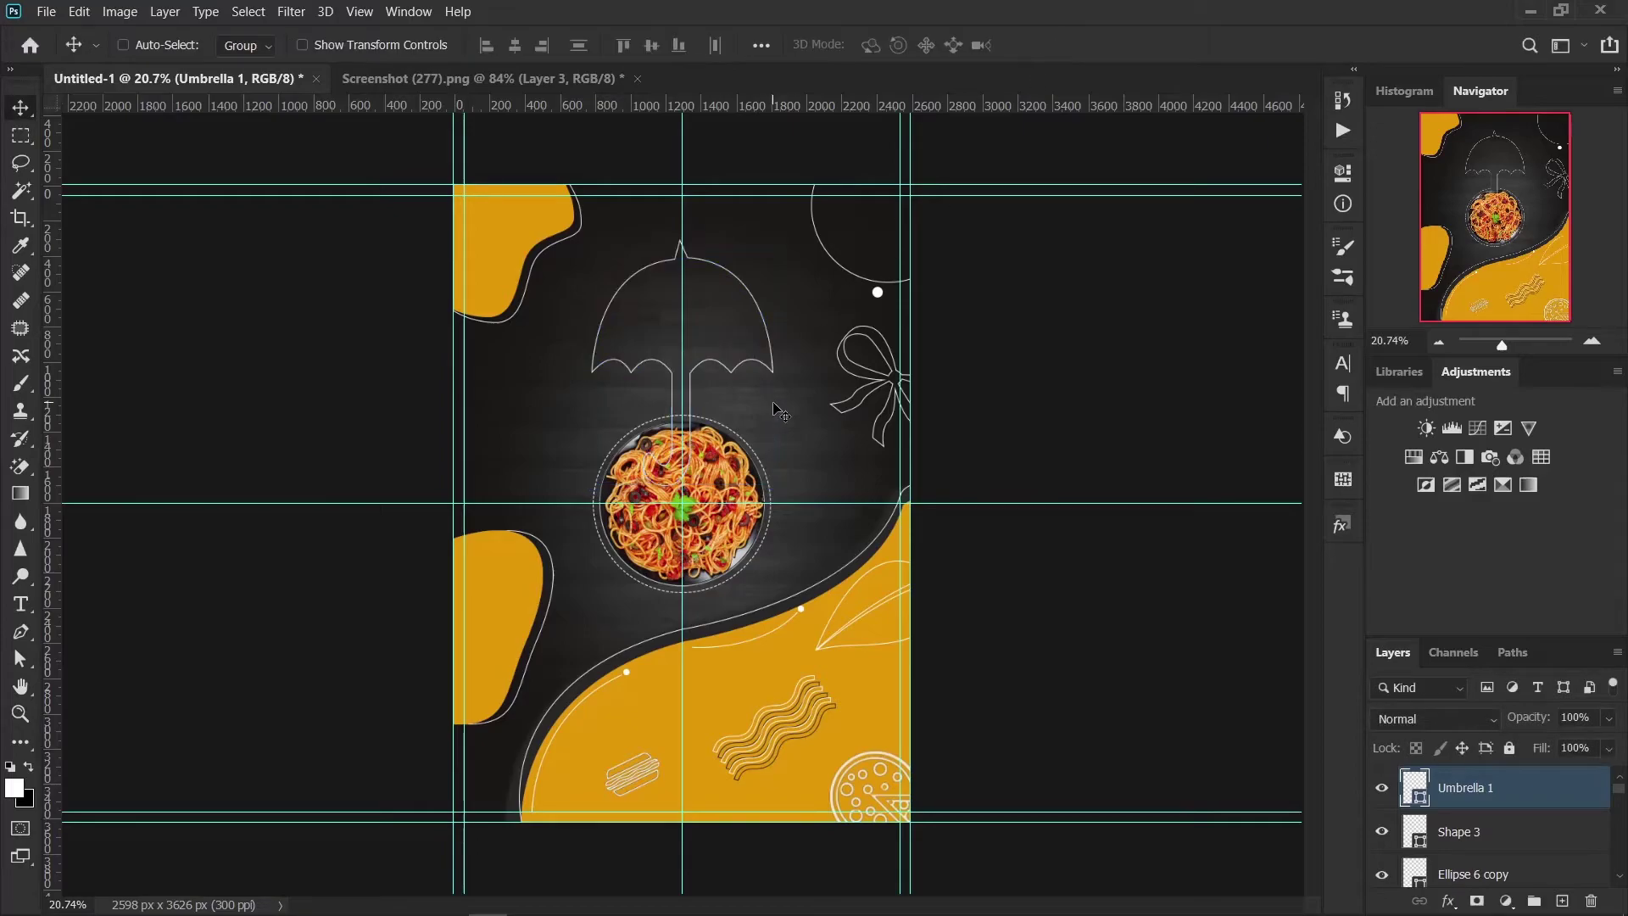
{"action": "left_click_drag", "start_coordinate": [733, 374], "coordinate": [733, 359]}
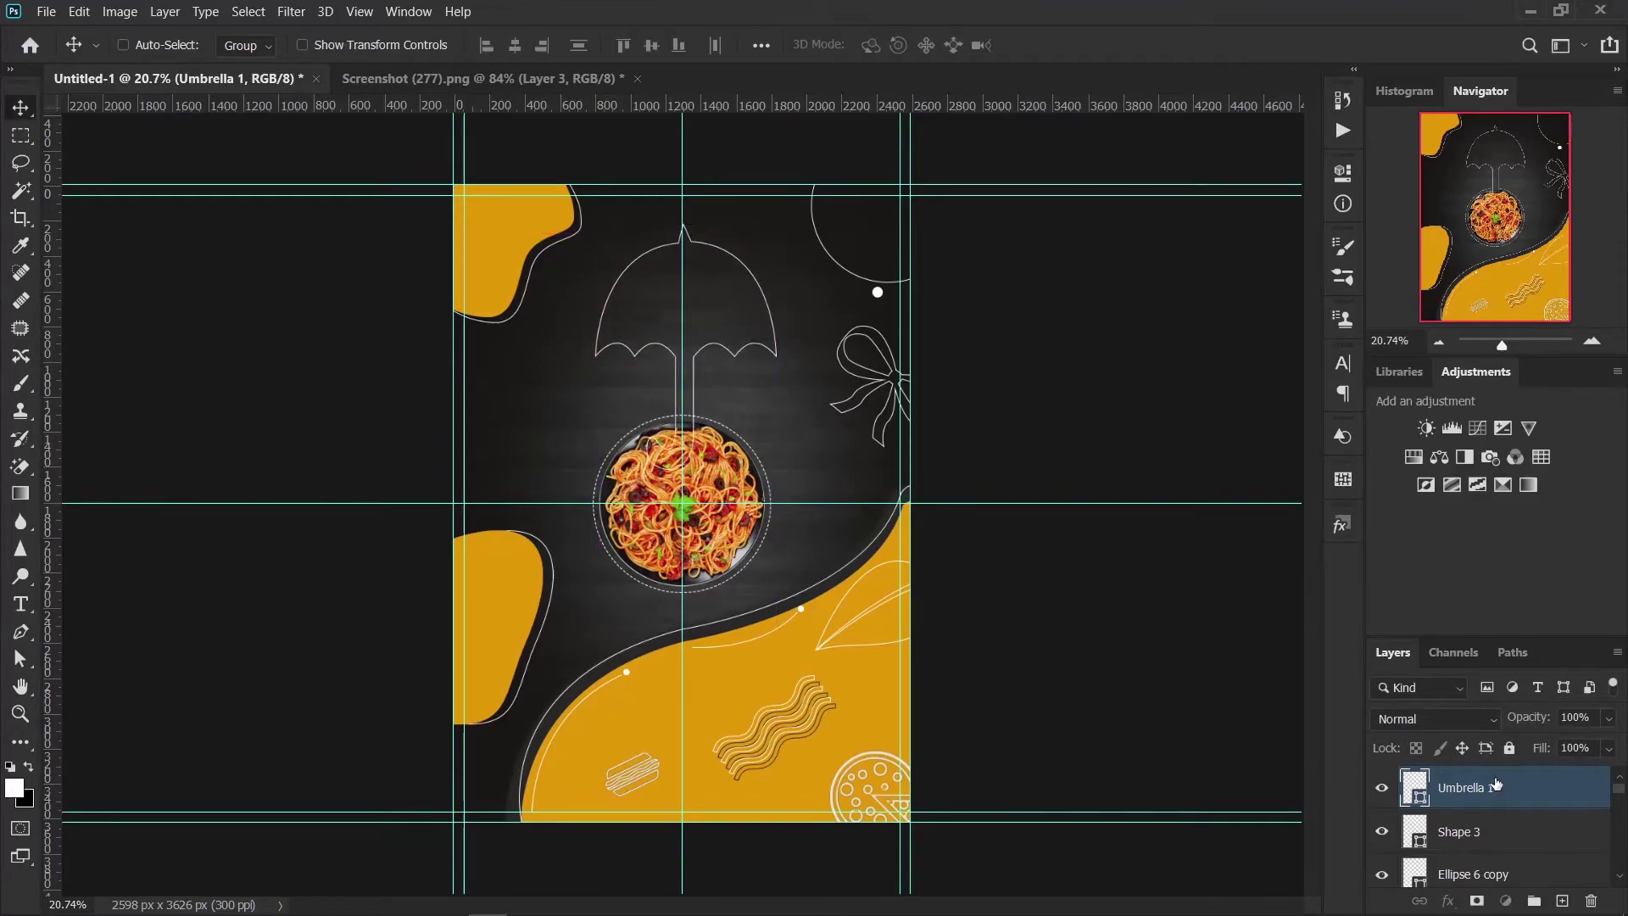
Step: Drag the Umbrella 1 layer down the stack to sit just above Shape 1
{"action": "scroll", "coordinate": [1492, 822], "scroll_direction": "down", "scroll_amount": 3}
{"action": "scroll", "coordinate": [1492, 823], "scroll_direction": "down", "scroll_amount": 2}
{"action": "scroll", "coordinate": [1492, 823], "scroll_direction": "down", "scroll_amount": 2}
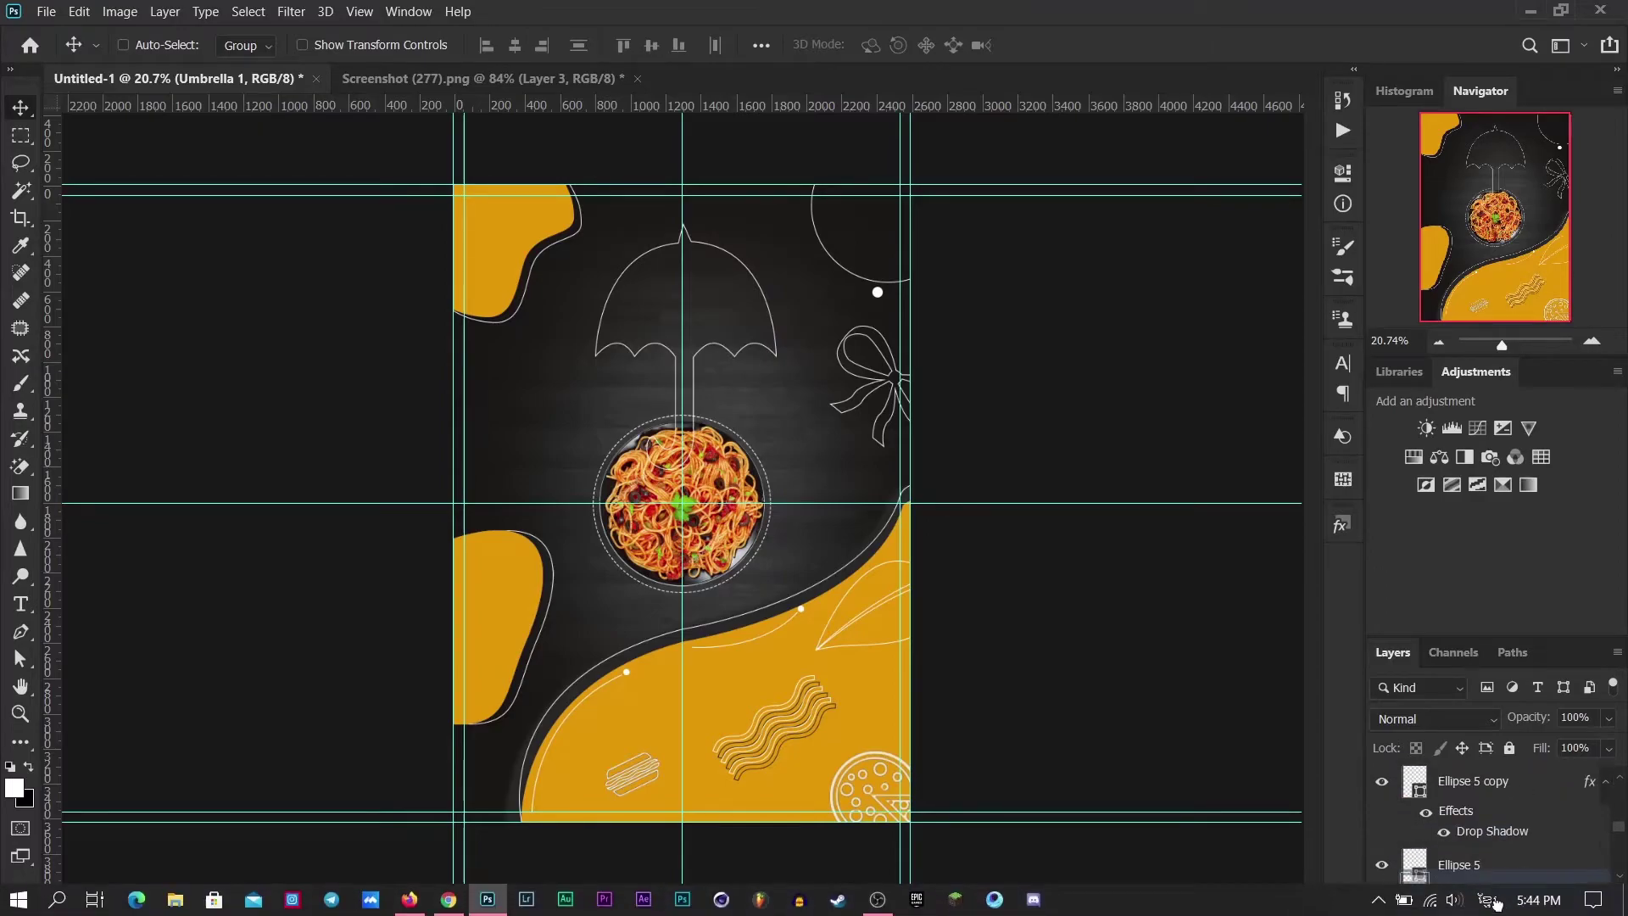
{"action": "scroll", "coordinate": [1492, 822], "scroll_direction": "down", "scroll_amount": 1}
{"action": "scroll", "coordinate": [1492, 823], "scroll_direction": "down", "scroll_amount": 2}
{"action": "scroll", "coordinate": [1492, 840], "scroll_direction": "down", "scroll_amount": 3}
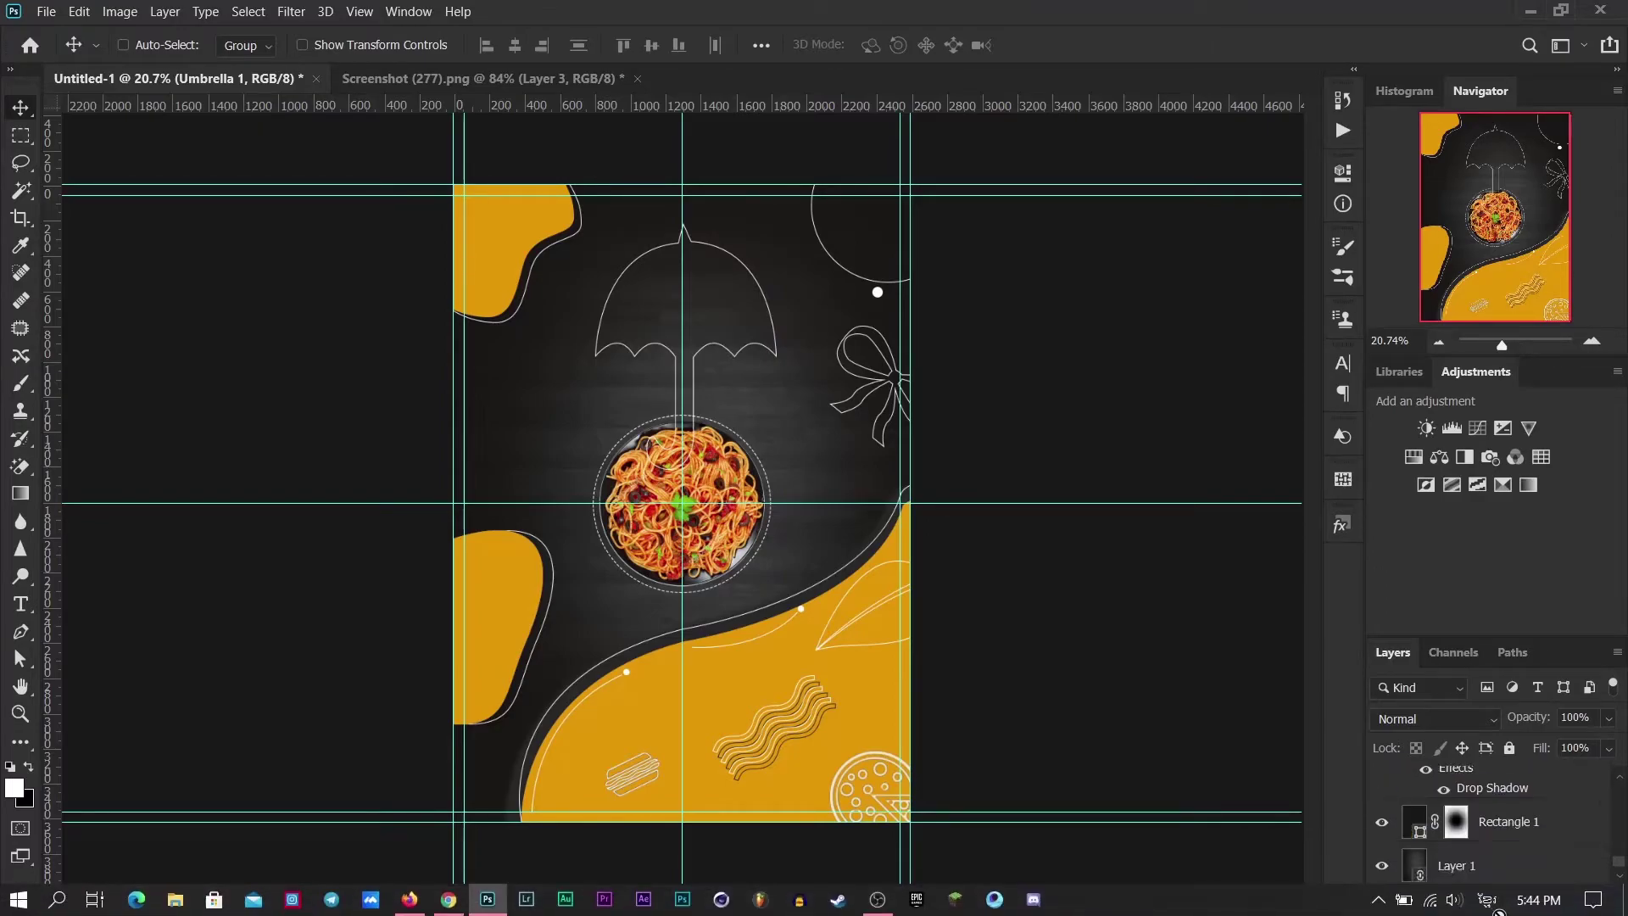
{"action": "mouse_move", "coordinate": [1492, 856]}
{"action": "left_mouse_down"}
{"action": "mouse_move", "coordinate": [1486, 829]}
{"action": "mouse_move", "coordinate": [1490, 907]}
{"action": "mouse_move", "coordinate": [1496, 819]}
{"action": "left_mouse_up"}
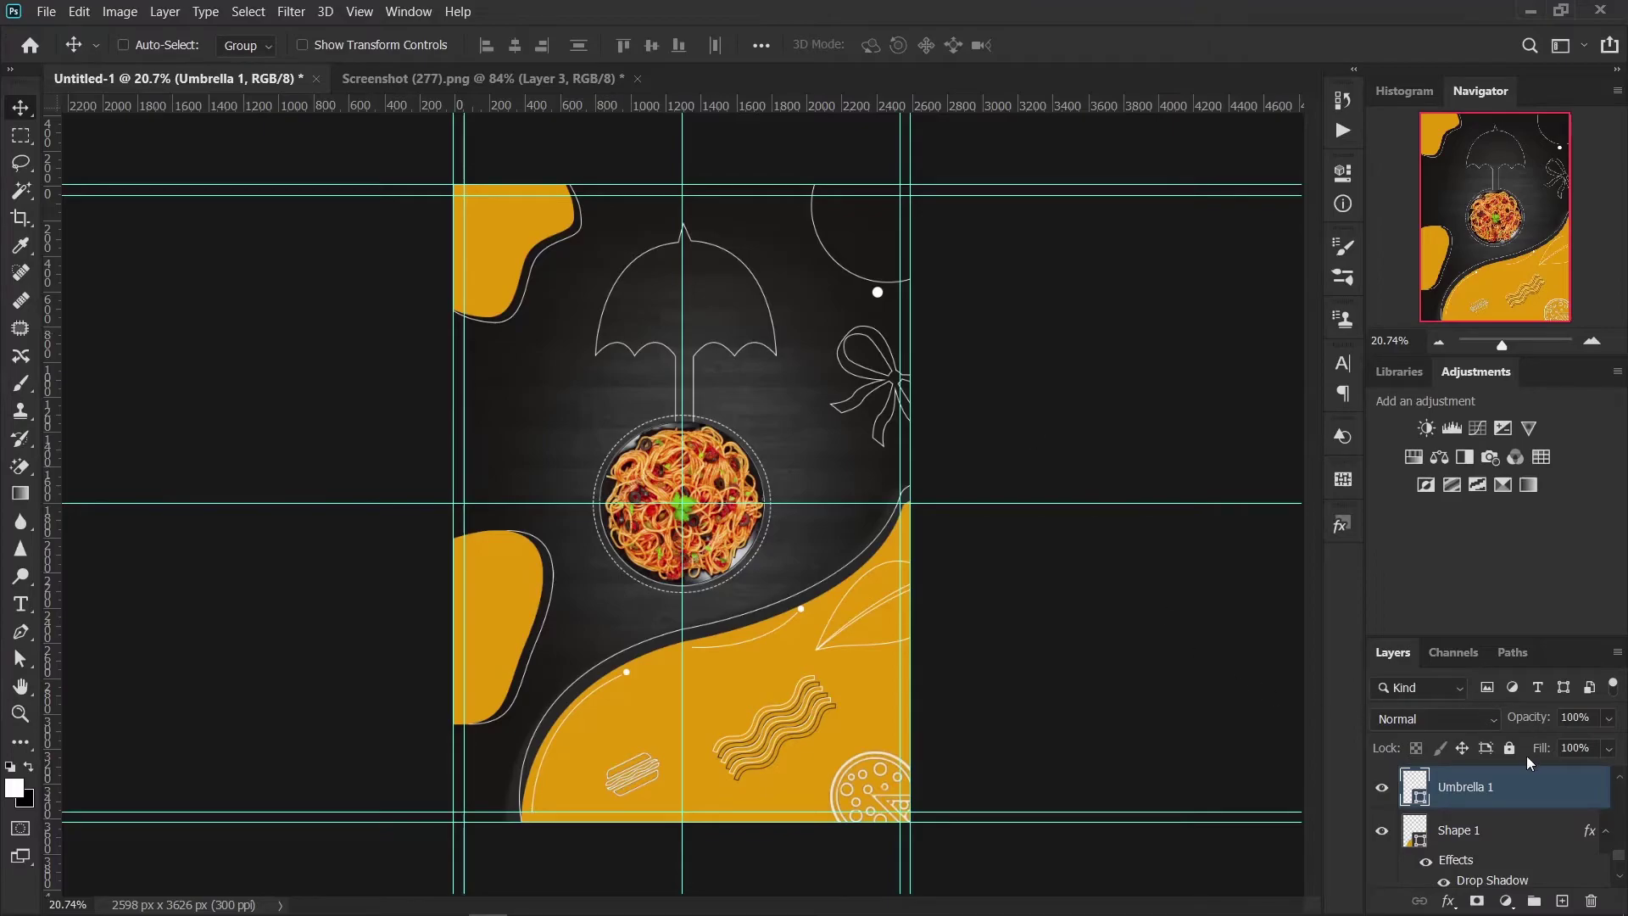
Step: Select the Shape 3 layer and add an empty new layer above it
{"action": "scroll", "coordinate": [1594, 844], "scroll_direction": "up", "scroll_amount": 1}
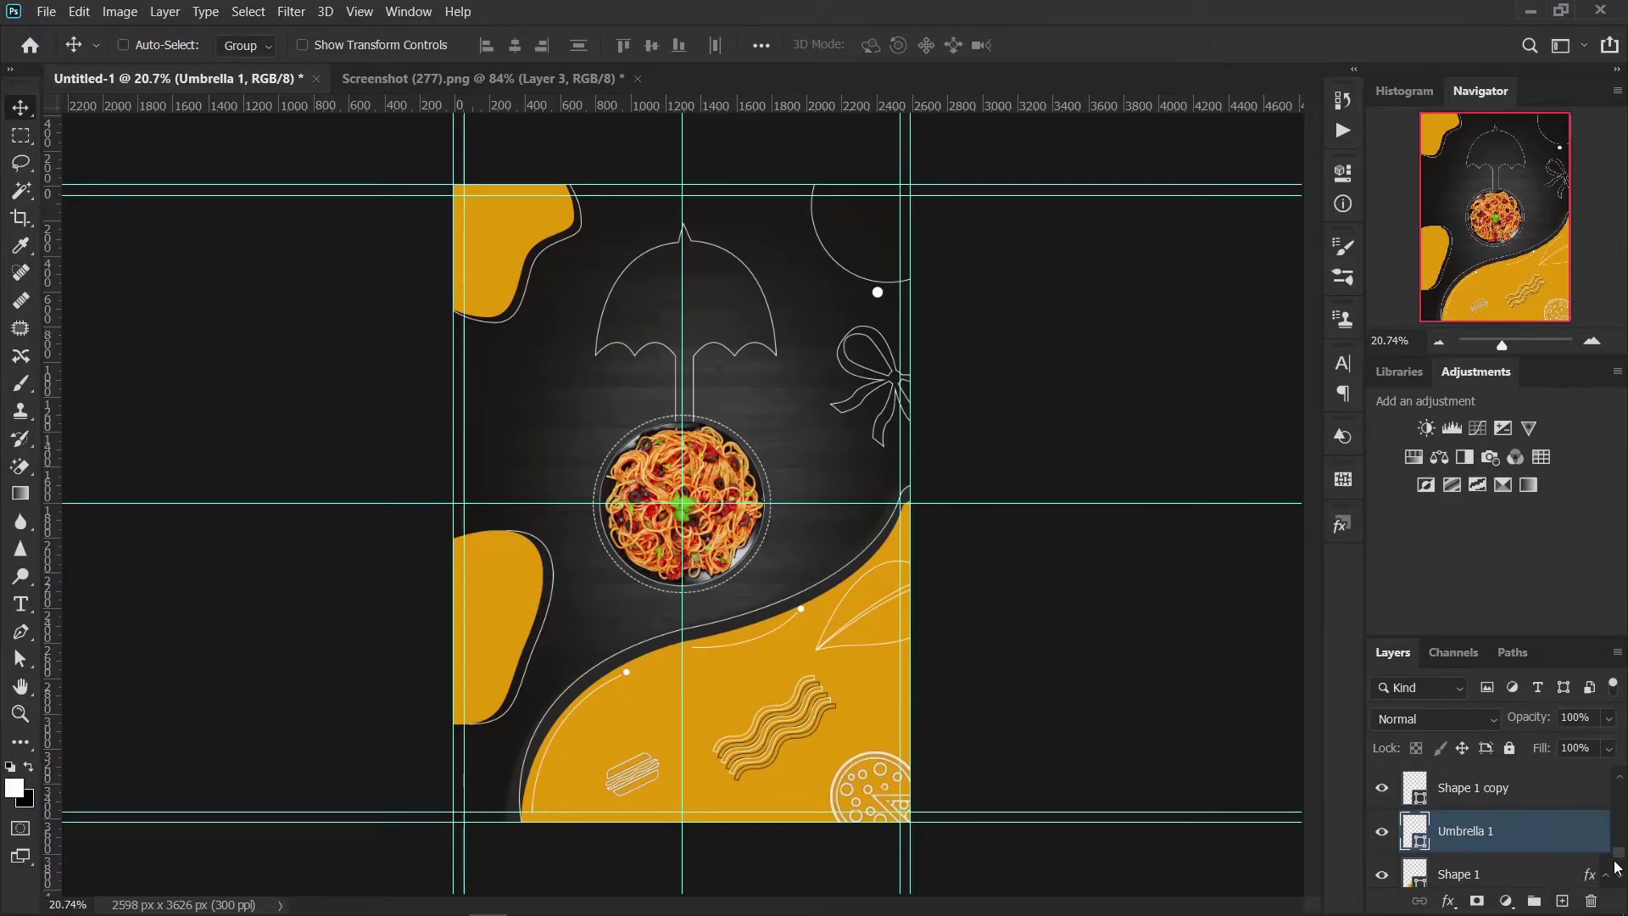
{"action": "scroll", "coordinate": [1492, 831], "scroll_direction": "up", "scroll_amount": 5}
{"action": "left_click", "coordinate": [1546, 788]}
{"action": "left_click", "coordinate": [1563, 900]}
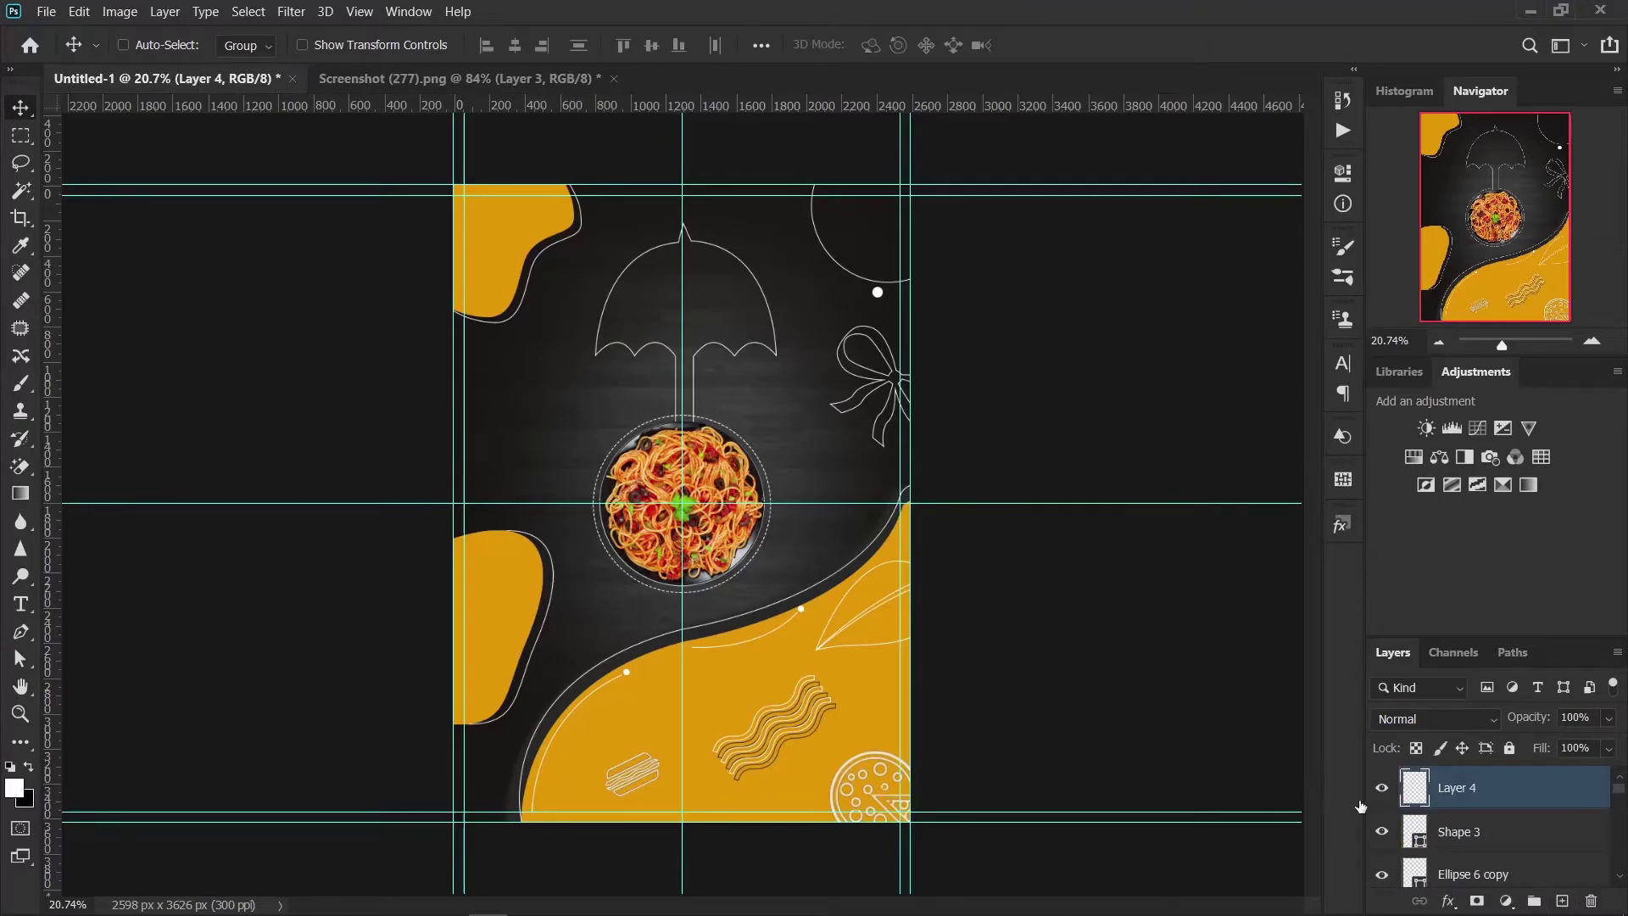
{"action": "scroll", "coordinate": [753, 479], "scroll_direction": "up", "scroll_amount": 1}
{"action": "scroll", "coordinate": [753, 479], "scroll_direction": "up", "scroll_amount": 2}
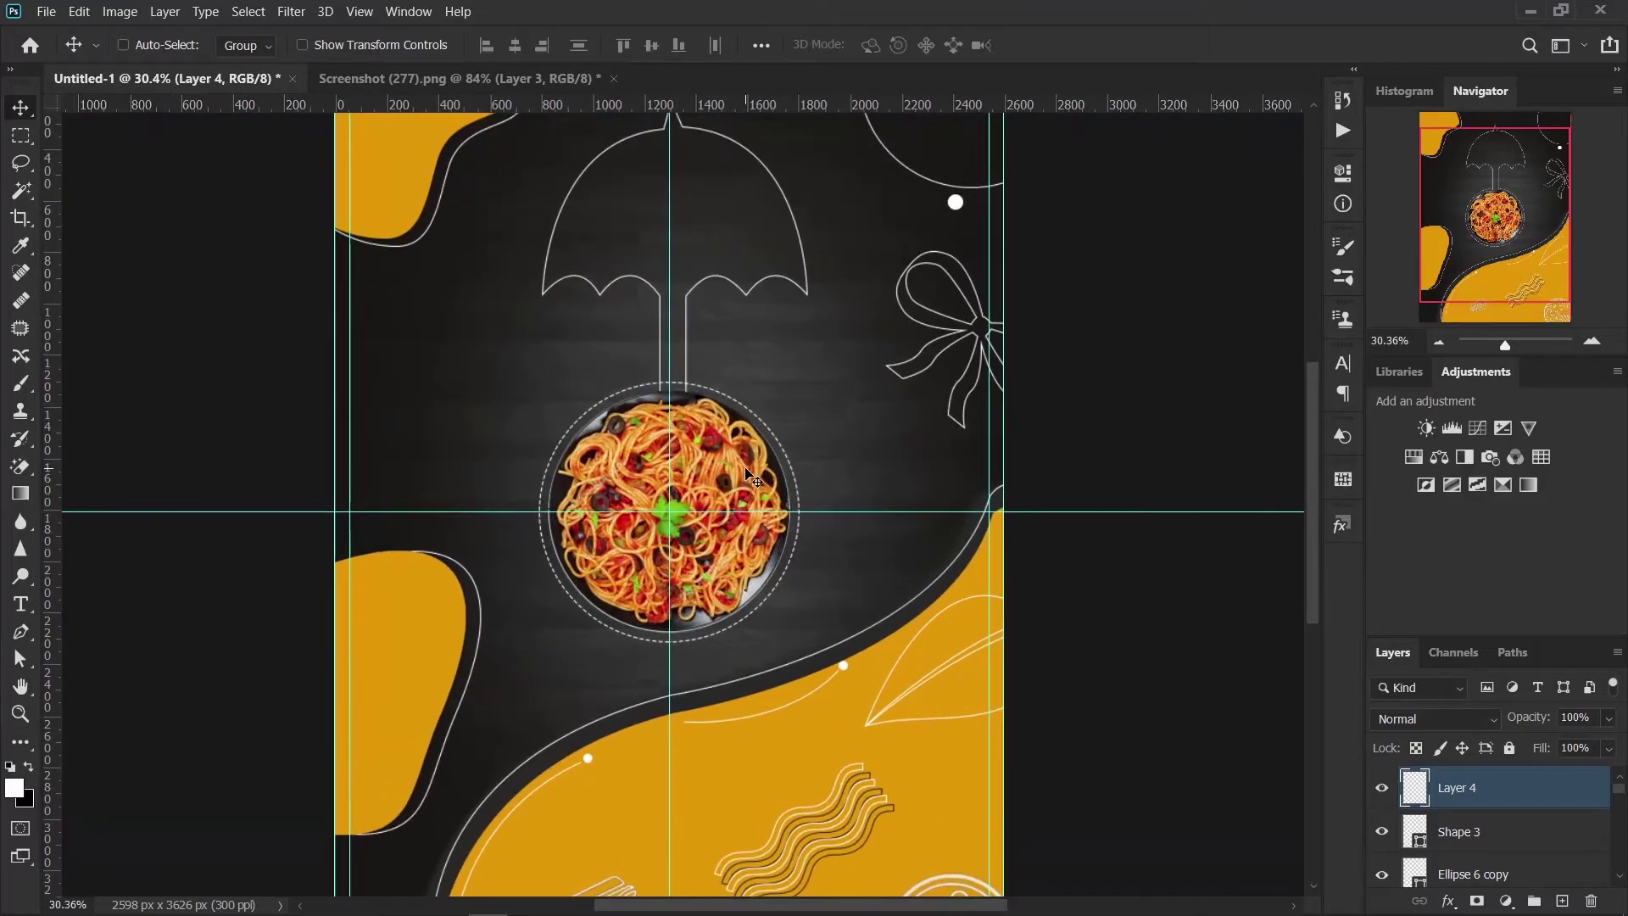
{"action": "left_click", "coordinate": [21, 741]}
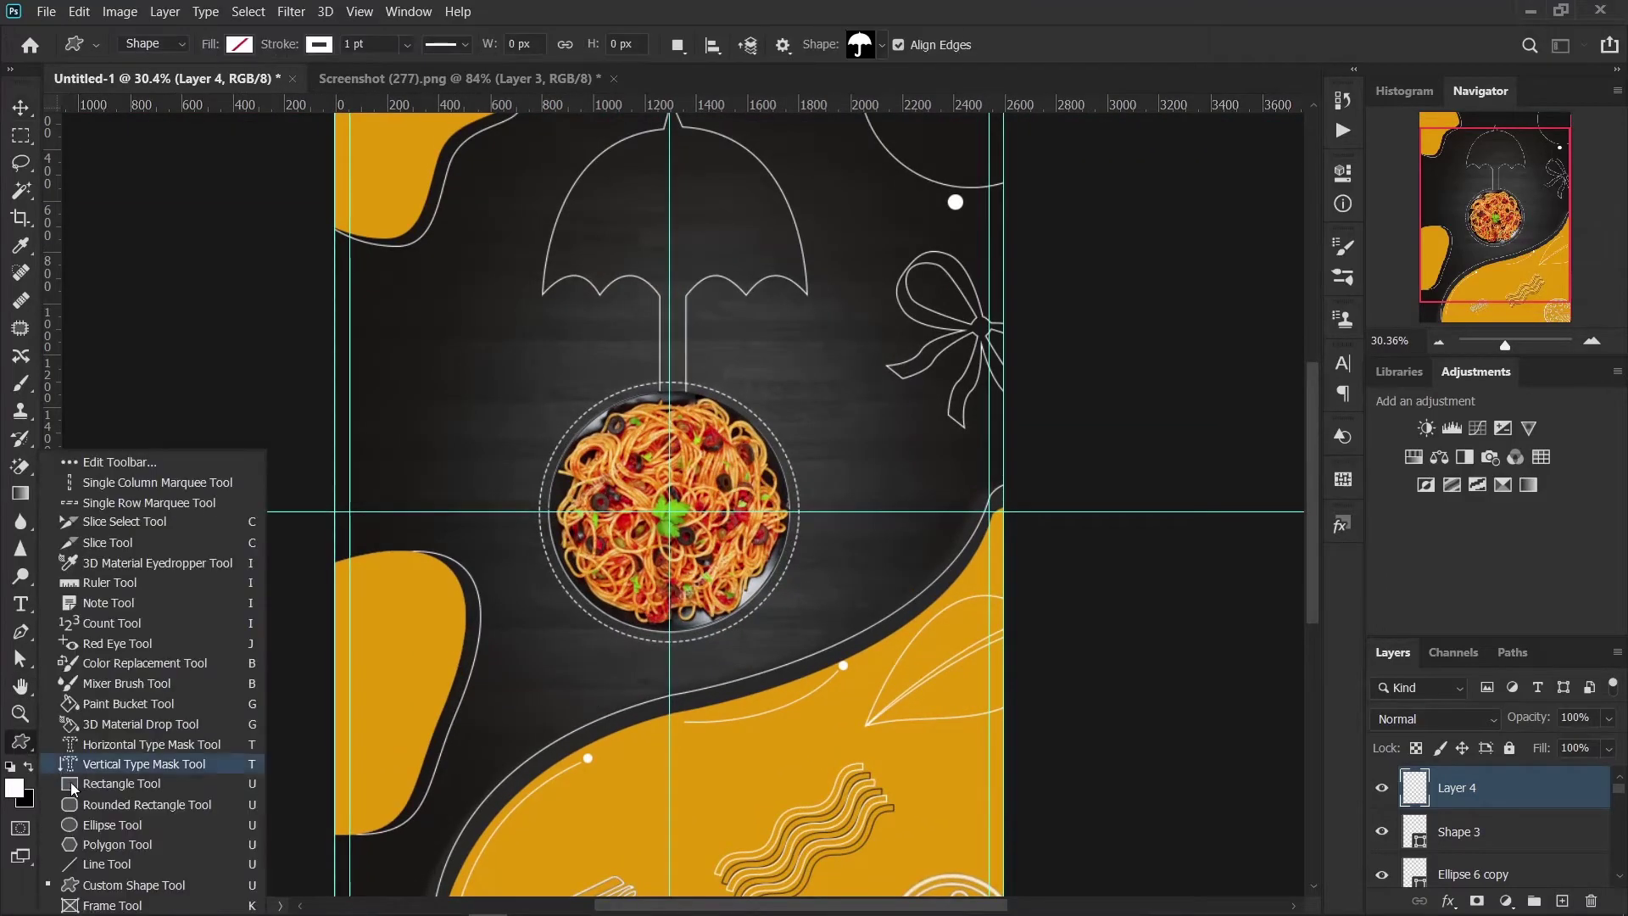
Step: Draw two small ellipses beneath the umbrella's left edge like raindrops
{"action": "left_click", "coordinate": [87, 828]}
{"action": "mouse_move", "coordinate": [545, 302]}
{"action": "left_mouse_down"}
{"action": "mouse_move", "coordinate": [575, 369]}
{"action": "mouse_move", "coordinate": [568, 349]}
{"action": "left_mouse_up"}
{"action": "left_click", "coordinate": [1290, 168]}
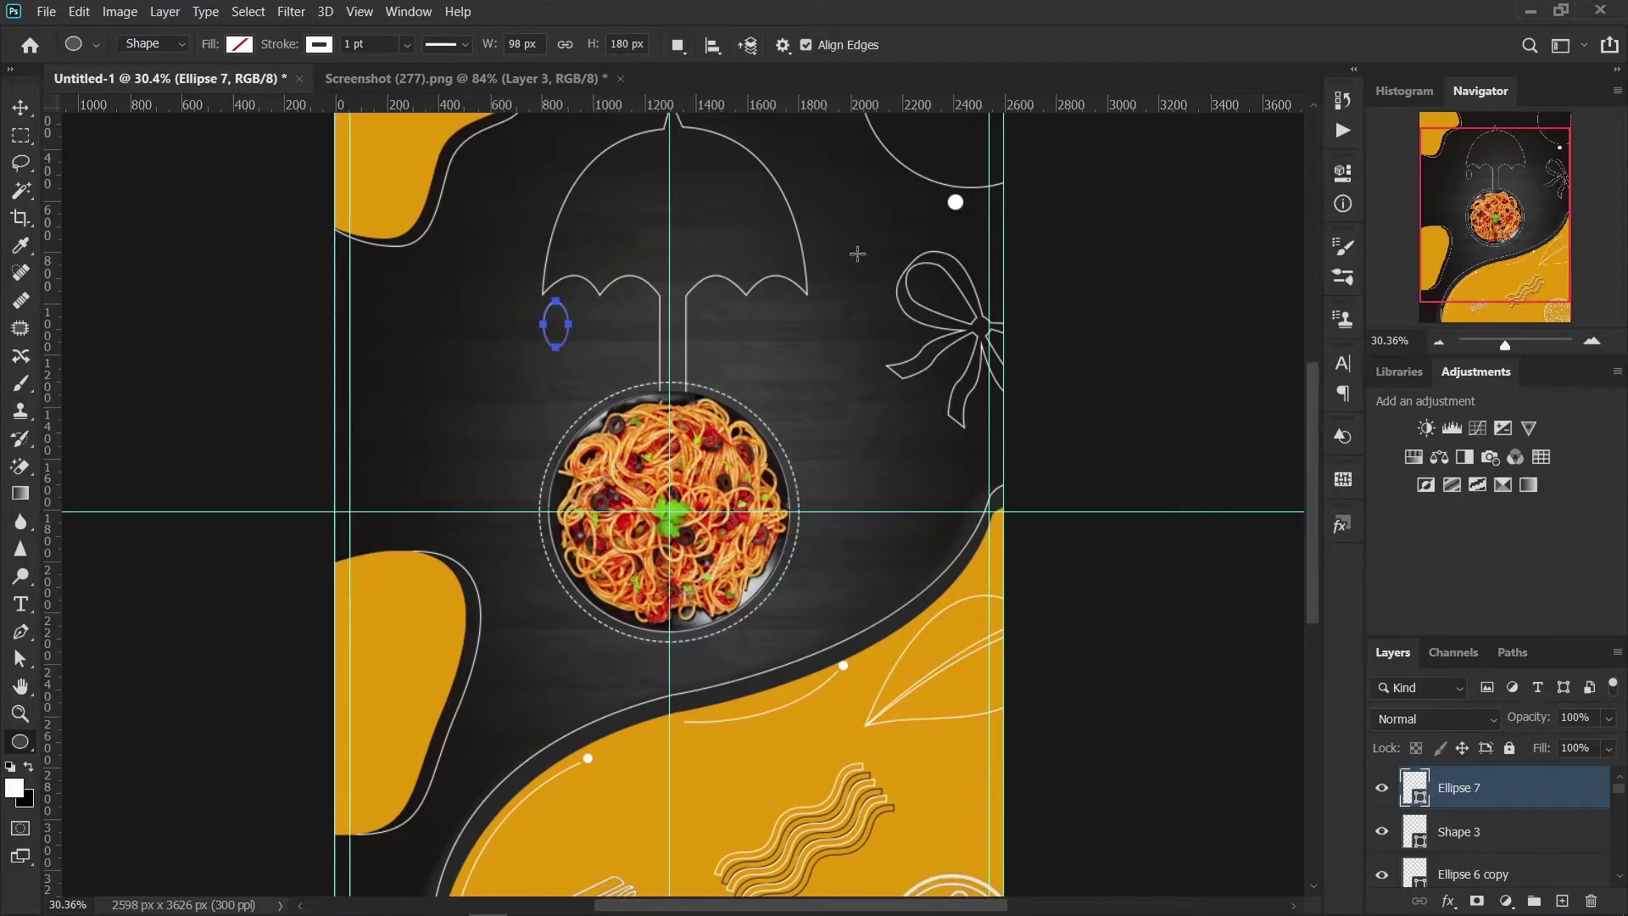
{"action": "left_click_drag", "start_coordinate": [599, 327], "coordinate": [630, 384]}
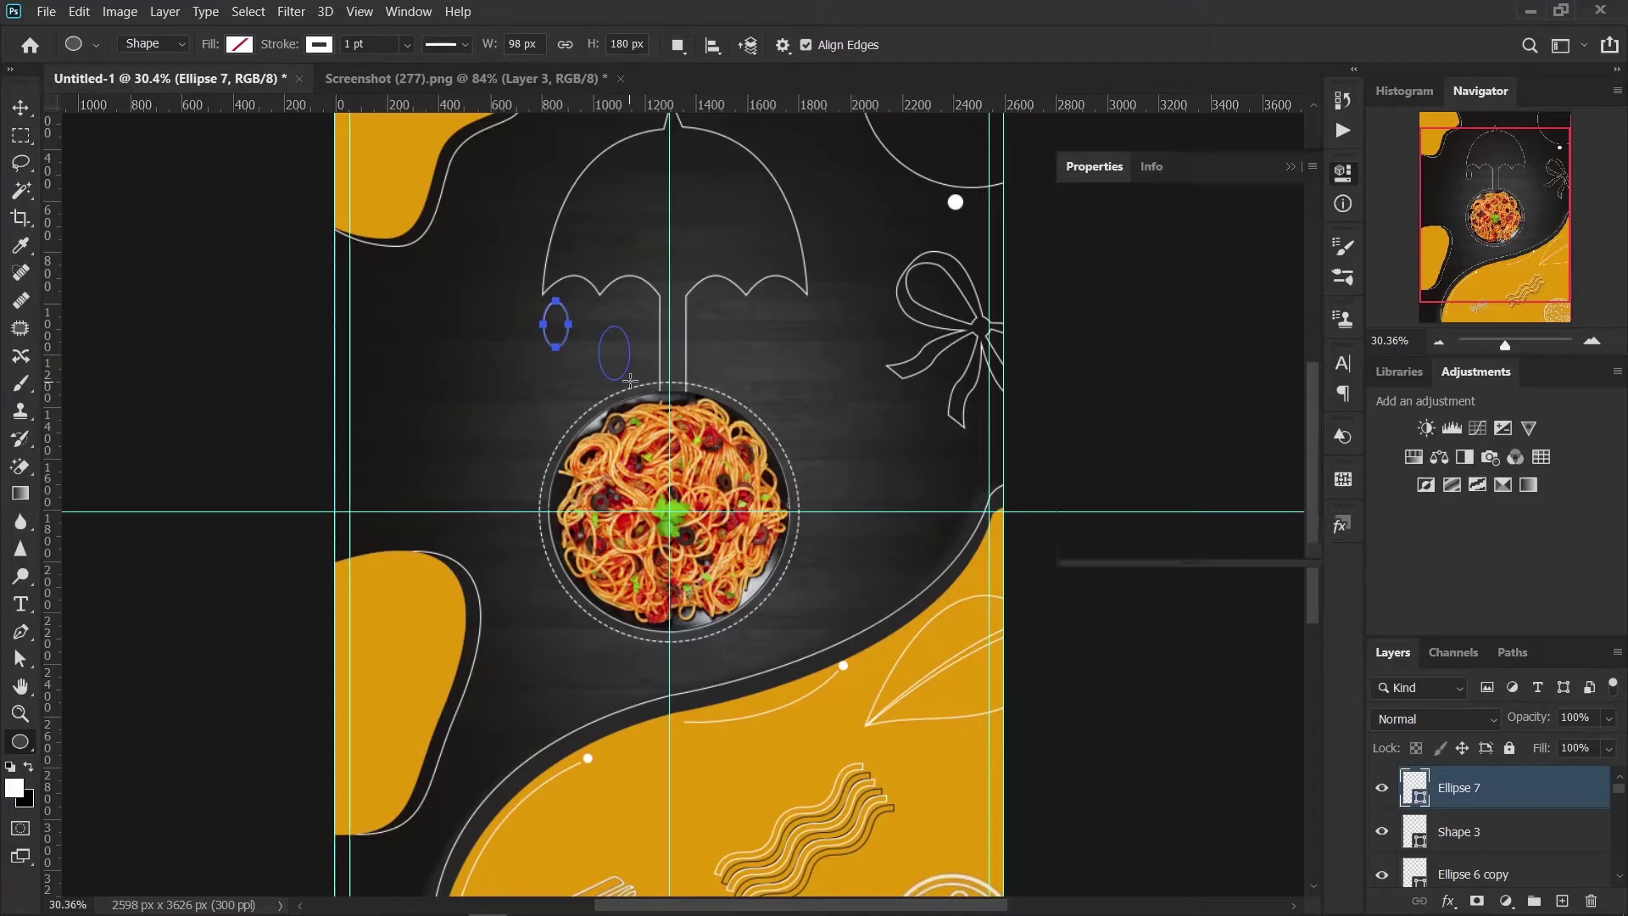
{"action": "left_click", "coordinate": [1297, 168]}
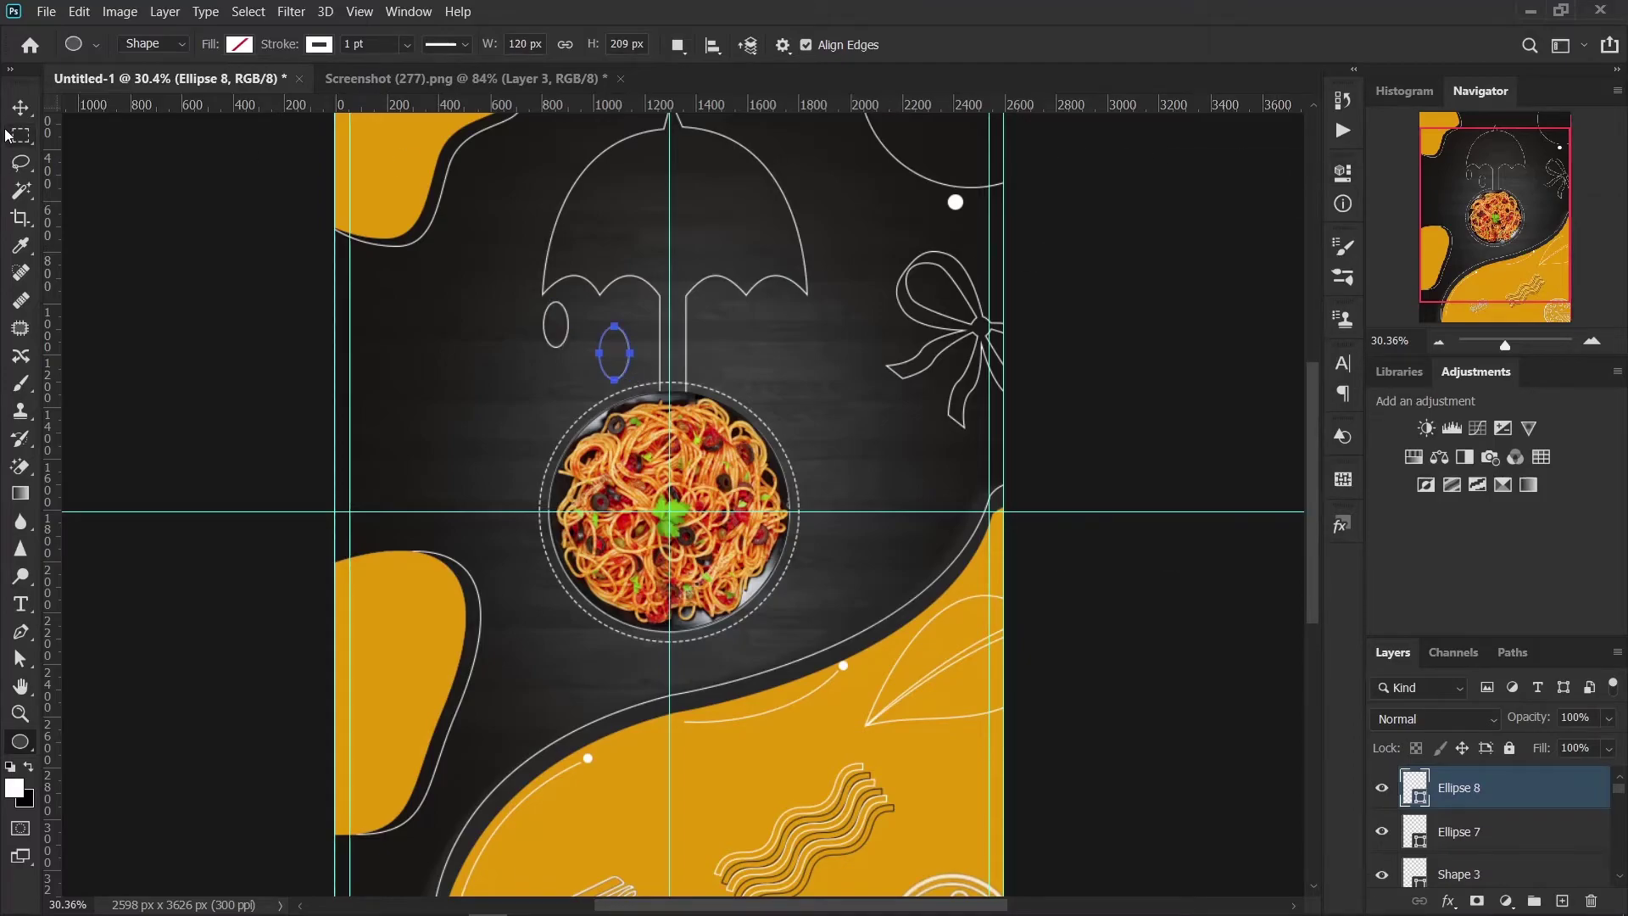
Step: Make Ellipse 7 visible, select both oval layers, and enable canvas auto-select
{"action": "left_click", "coordinate": [20, 112]}
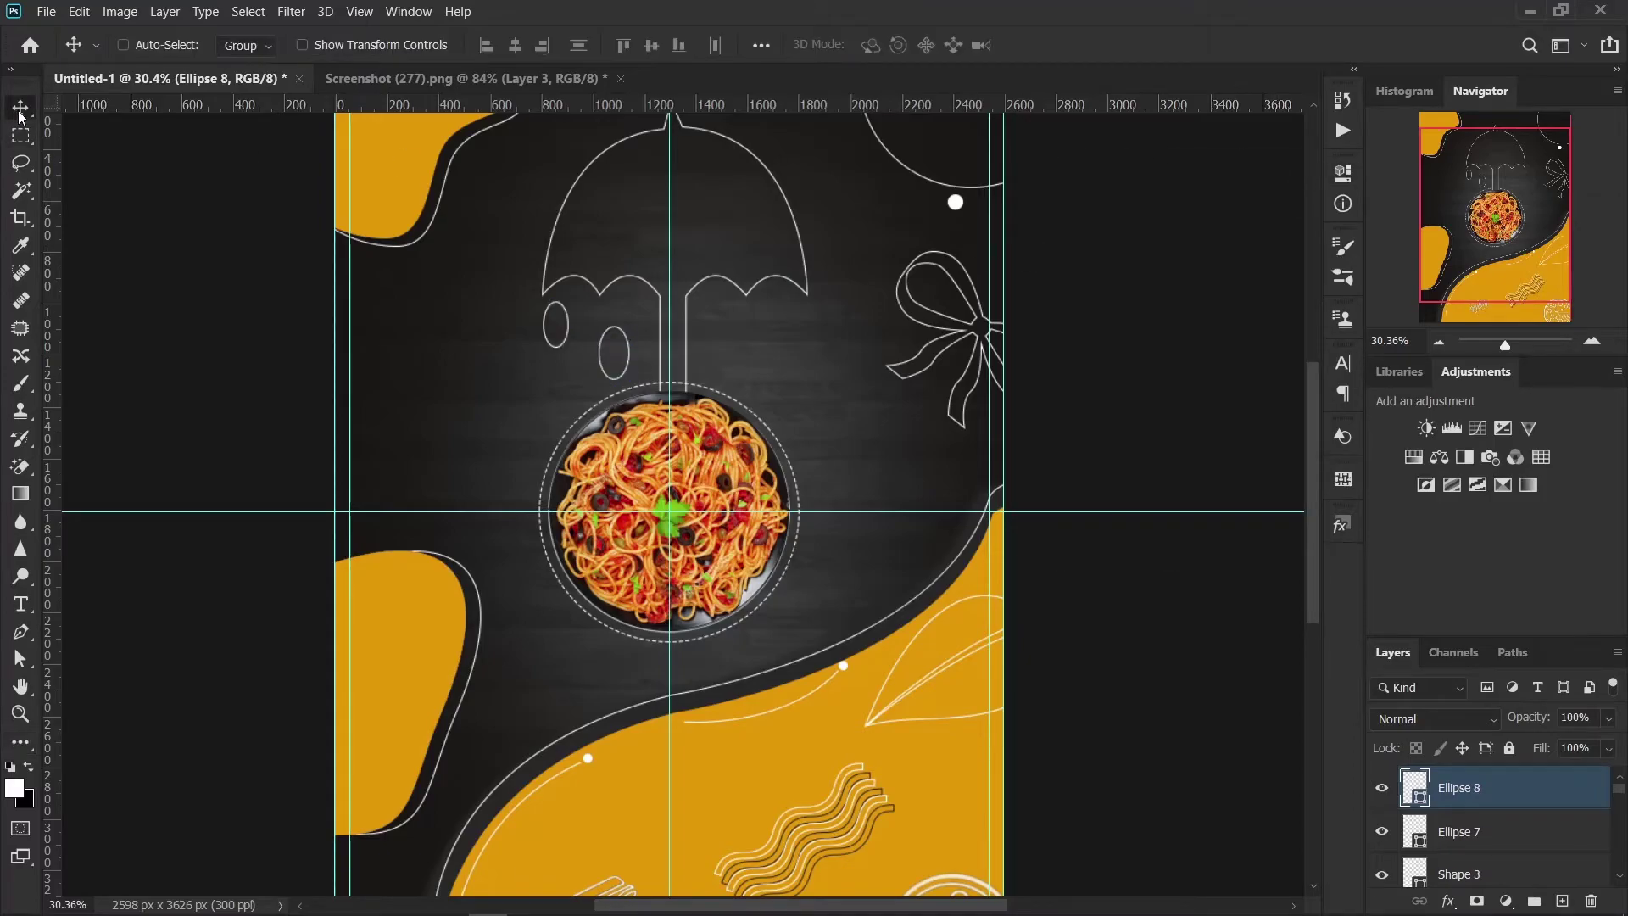
{"action": "left_click", "coordinate": [1382, 832]}
{"action": "left_click", "coordinate": [1546, 841], "text": "shift"}
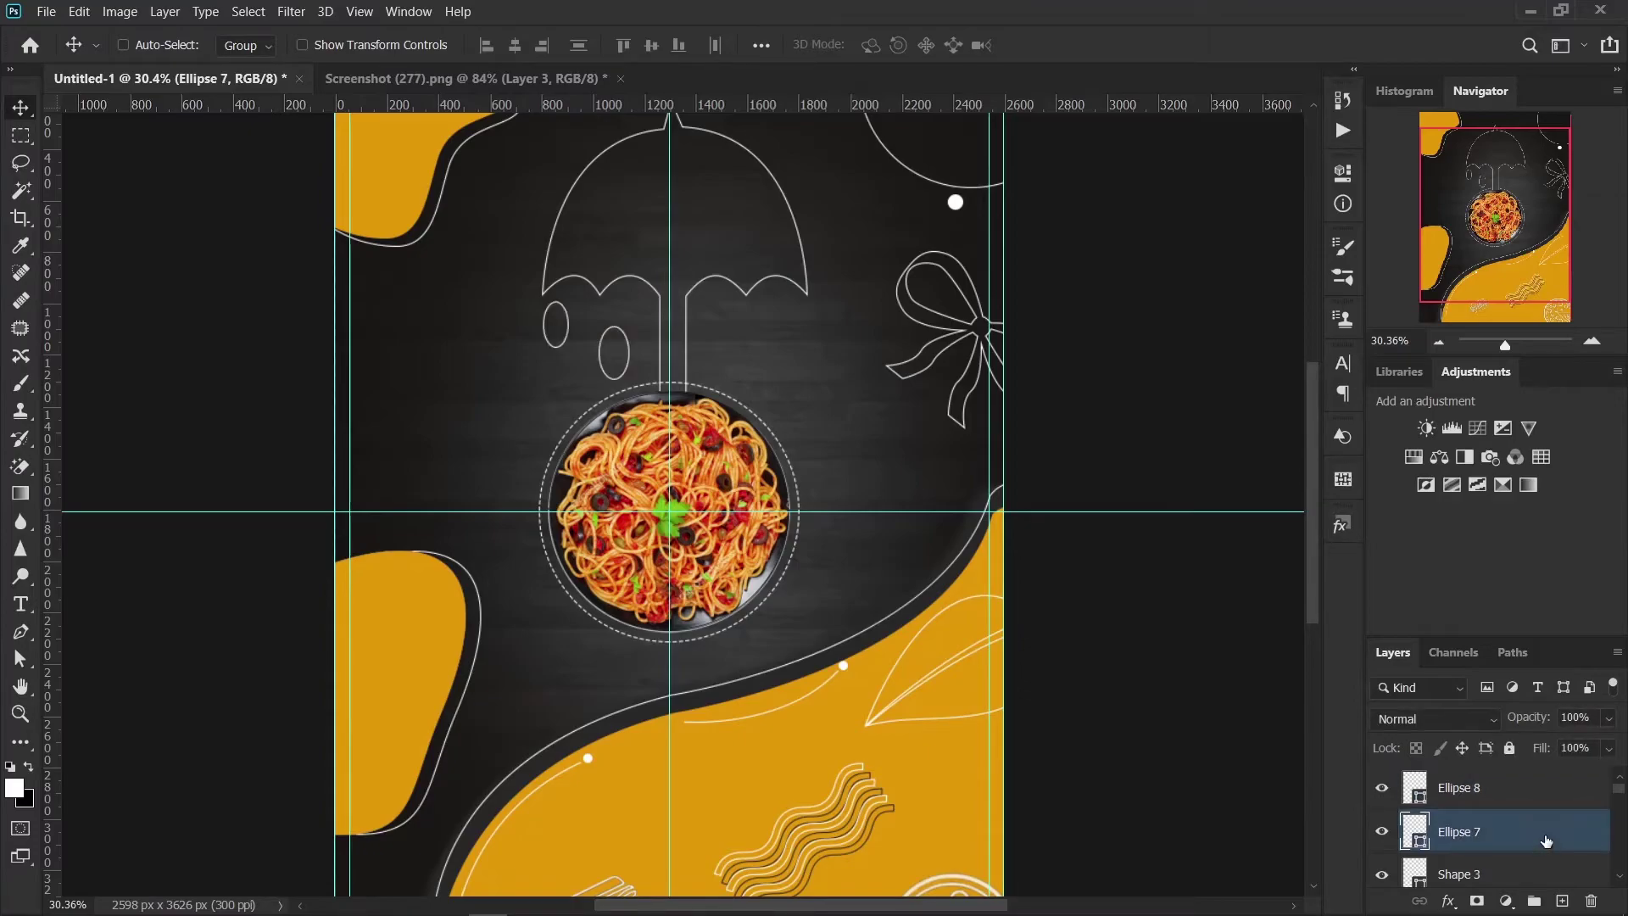
{"action": "left_click", "coordinate": [133, 44]}
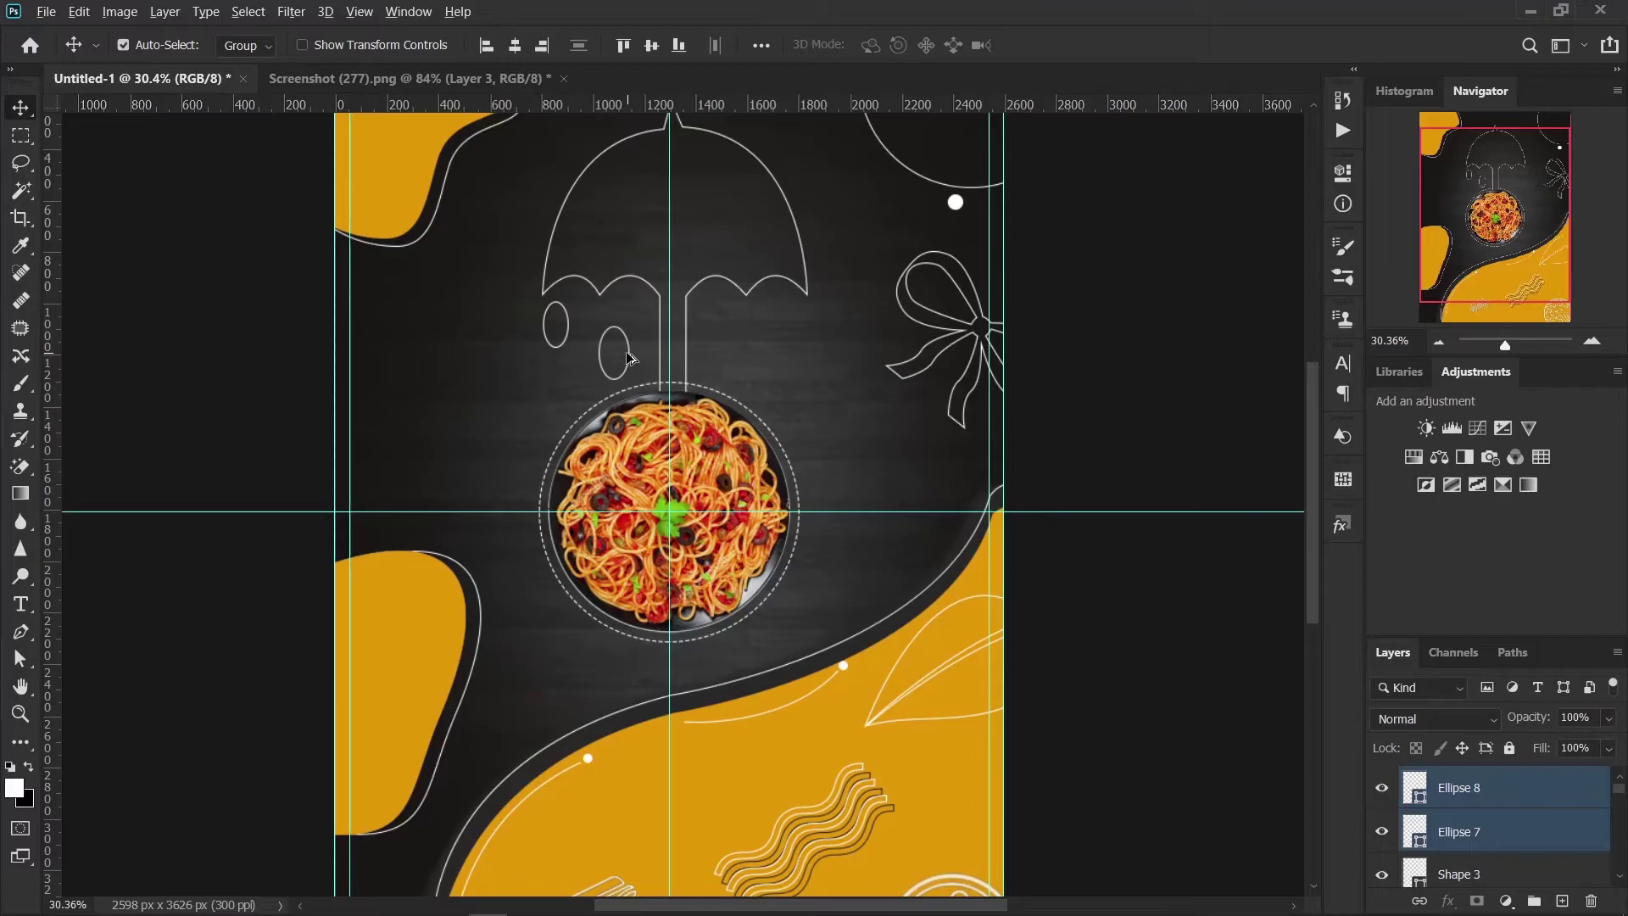
{"action": "left_click_drag", "start_coordinate": [627, 357], "coordinate": [683, 355]}
Step: Undo the last move and apply Lock All to the Rectangle 1 background layer
{"action": "key", "text": "ctrl+z"}
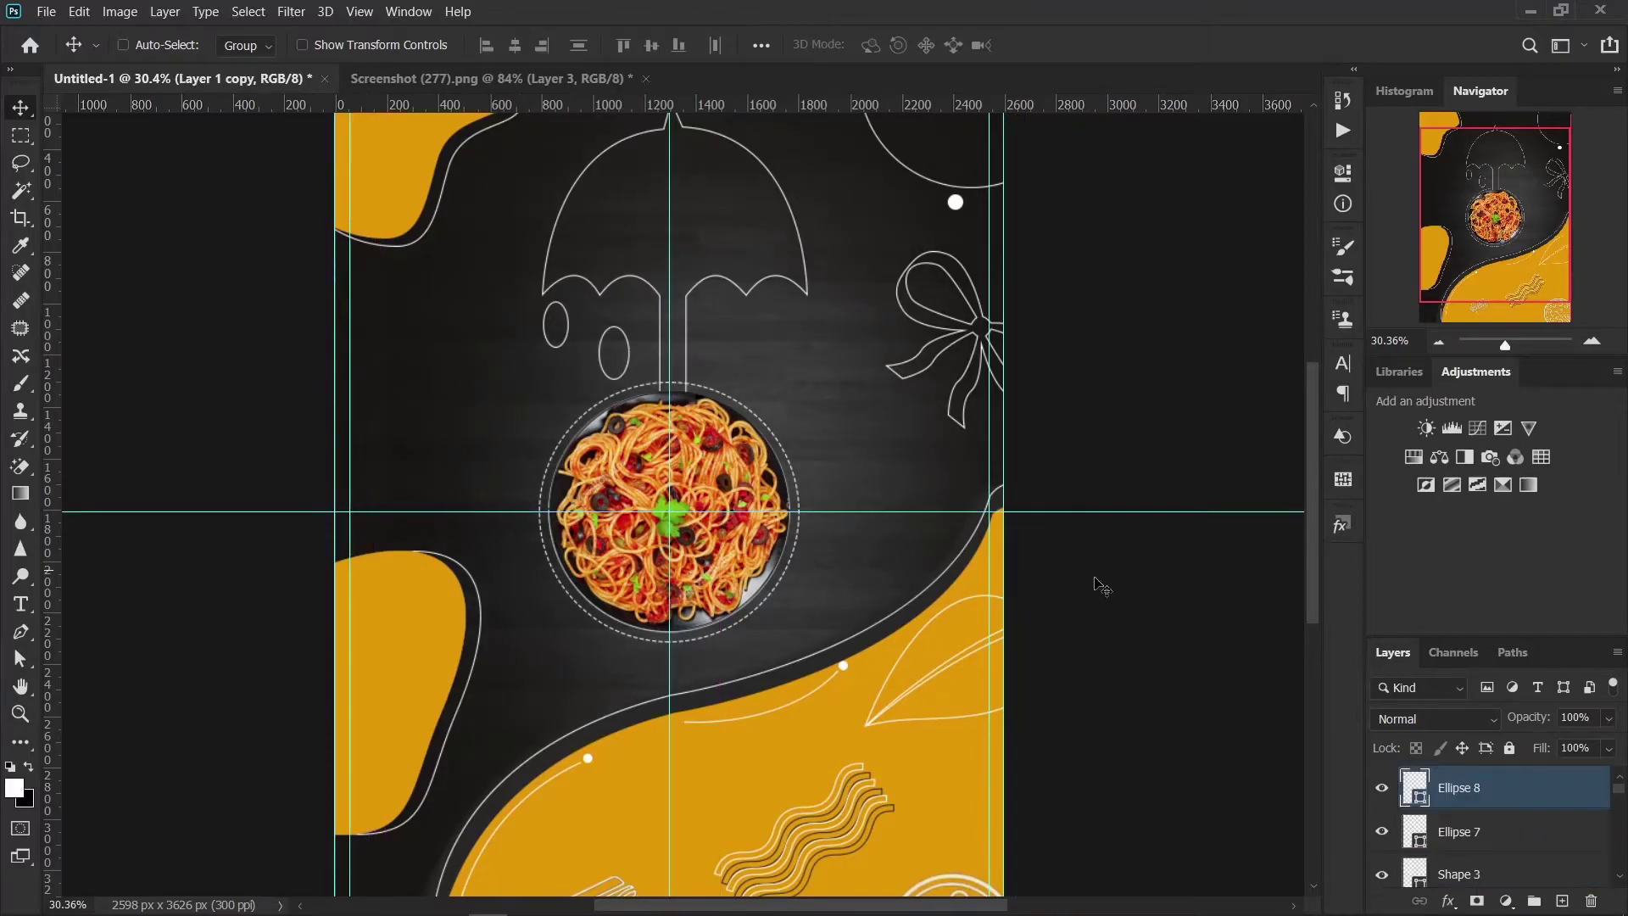
{"action": "scroll", "coordinate": [1515, 833], "scroll_direction": "down", "scroll_amount": 2}
{"action": "scroll", "coordinate": [1515, 834], "scroll_direction": "down", "scroll_amount": 2}
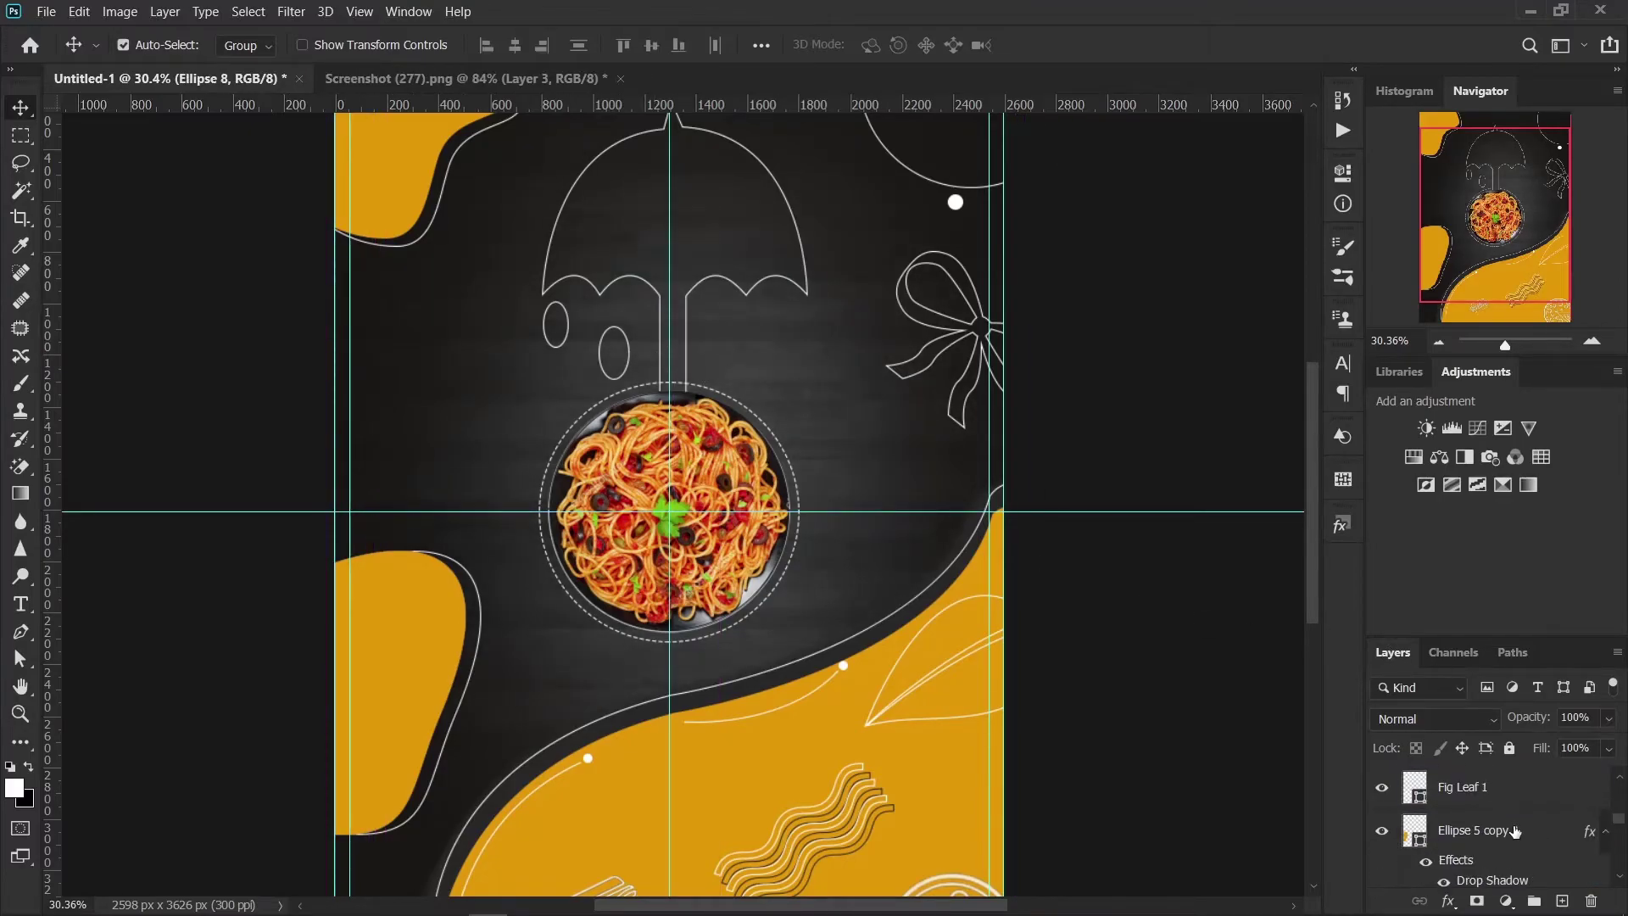
{"action": "scroll", "coordinate": [1514, 834], "scroll_direction": "down", "scroll_amount": 2}
{"action": "scroll", "coordinate": [1505, 835], "scroll_direction": "down", "scroll_amount": 2}
{"action": "scroll", "coordinate": [1505, 835], "scroll_direction": "down", "scroll_amount": 3}
{"action": "scroll", "coordinate": [1530, 848], "scroll_direction": "down", "scroll_amount": 3}
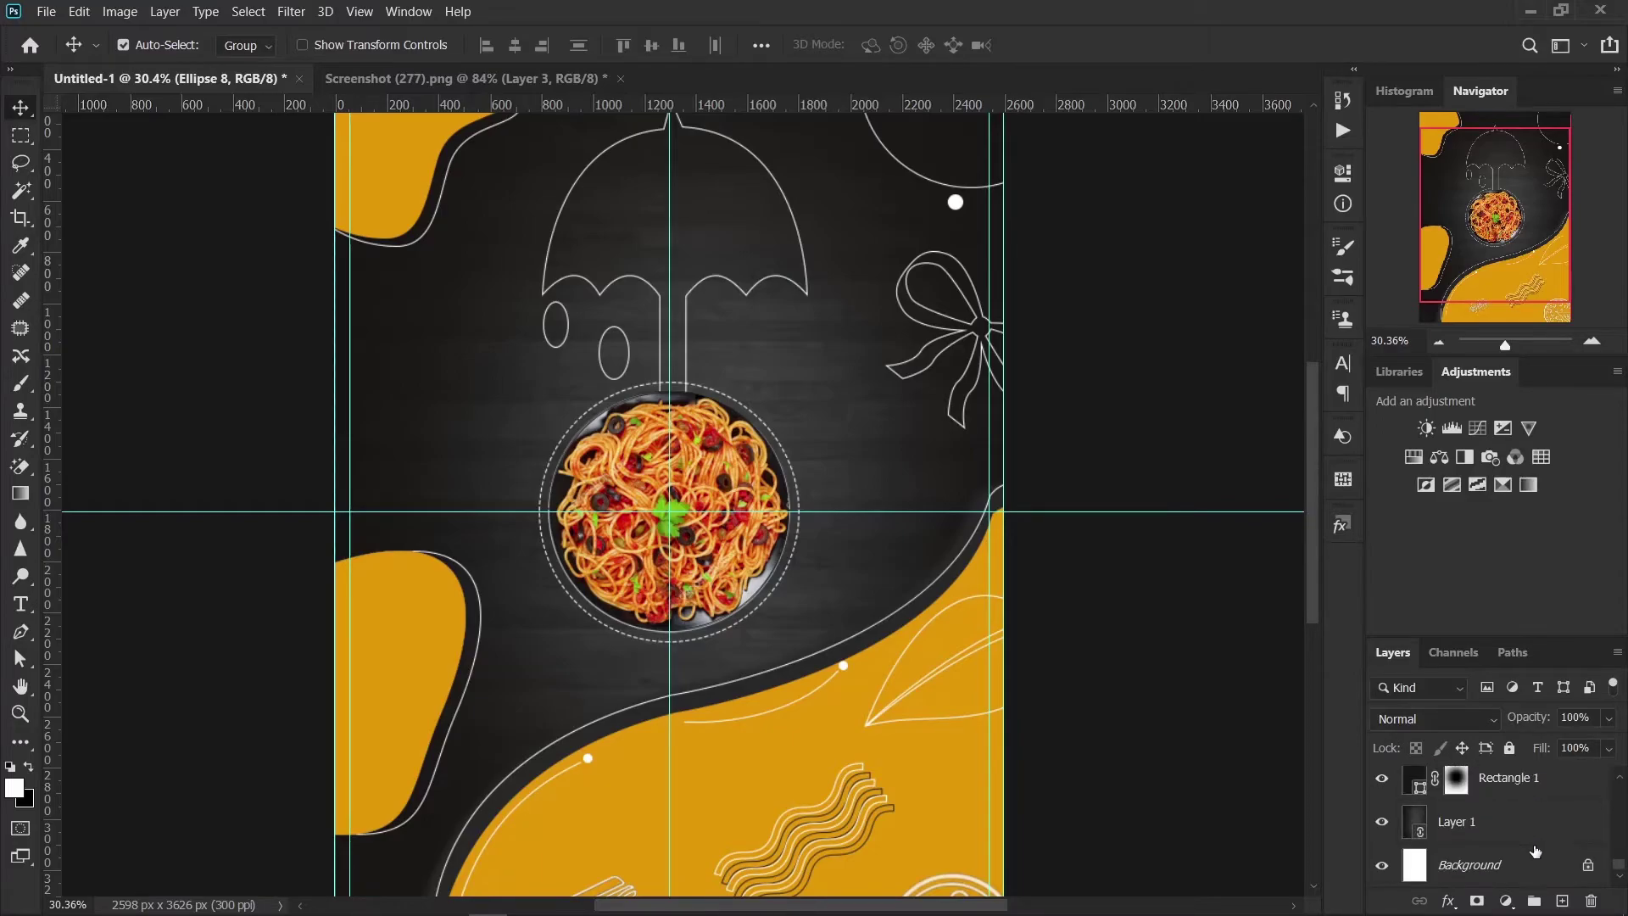
{"action": "left_click", "coordinate": [1549, 839]}
{"action": "left_click", "coordinate": [1545, 778]}
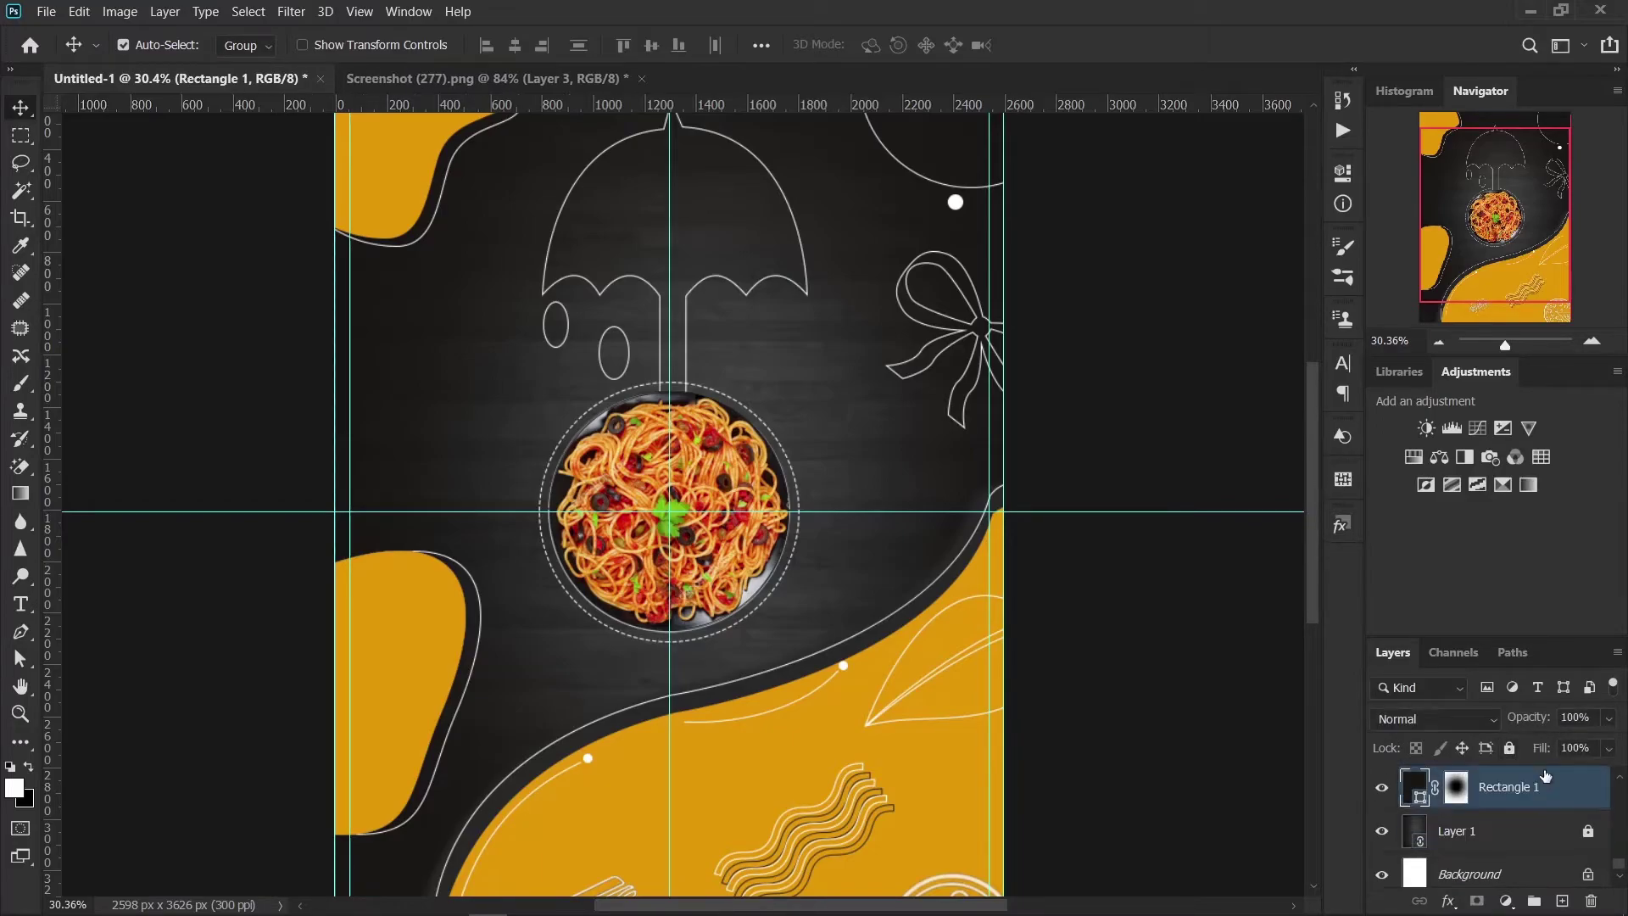
{"action": "left_click", "coordinate": [1509, 748]}
Step: Select the Ellipse 8 and Ellipse 7 raindrop layers together
{"action": "scroll", "coordinate": [1523, 805], "scroll_direction": "up", "scroll_amount": 5}
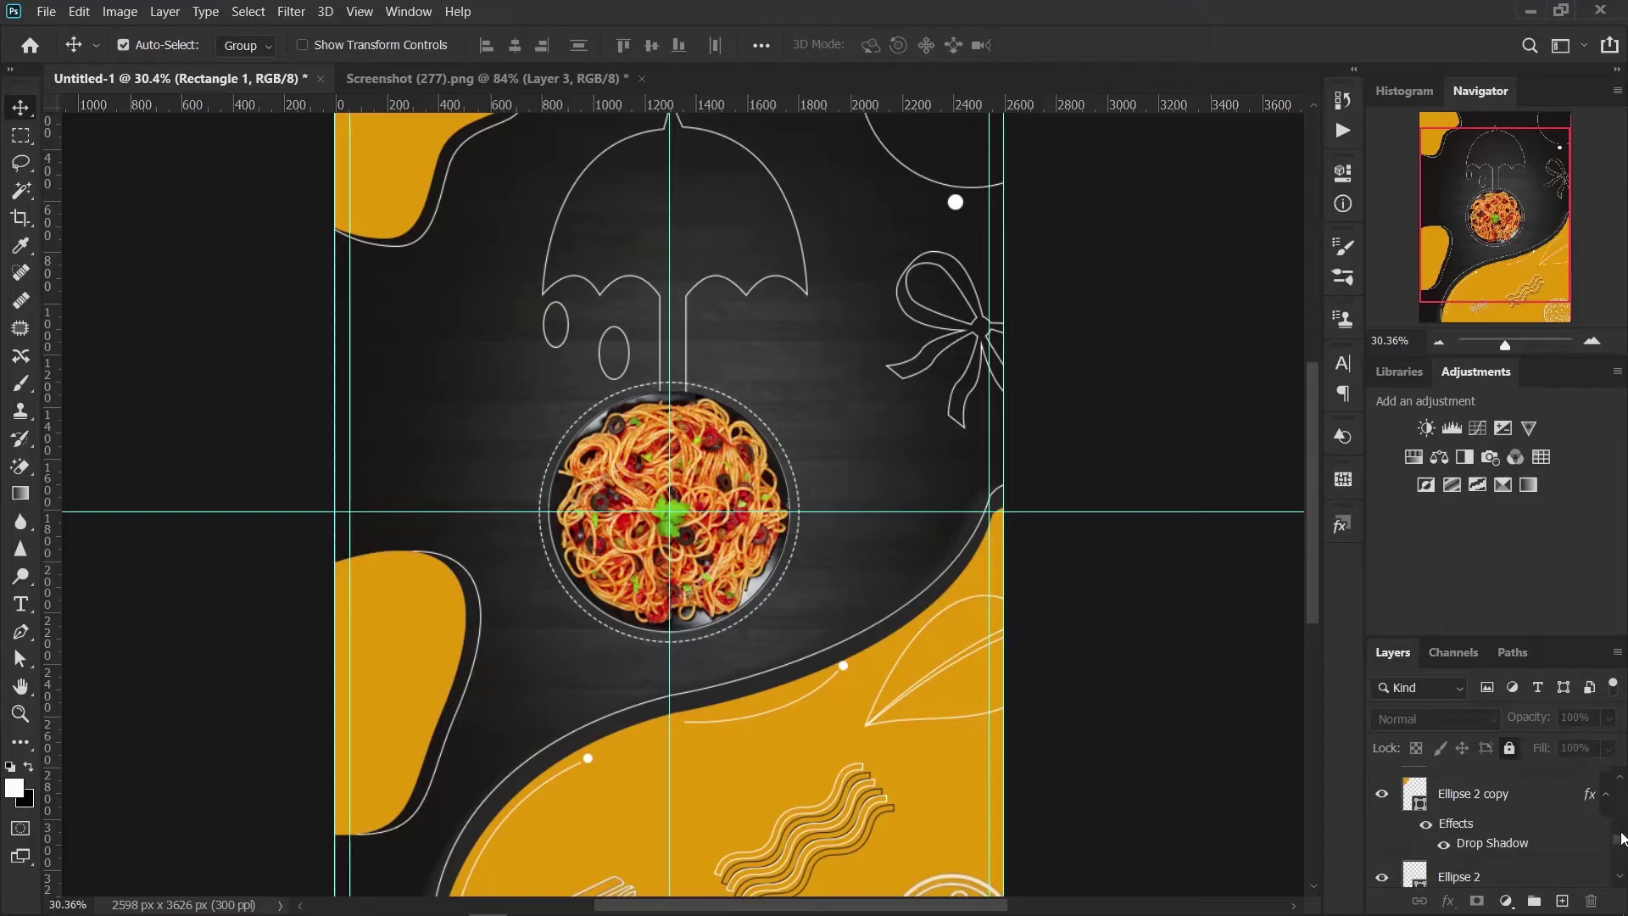
{"action": "scroll", "coordinate": [1621, 840], "scroll_direction": "up", "scroll_amount": 3}
{"action": "left_click_drag", "start_coordinate": [1621, 822], "coordinate": [1620, 776]}
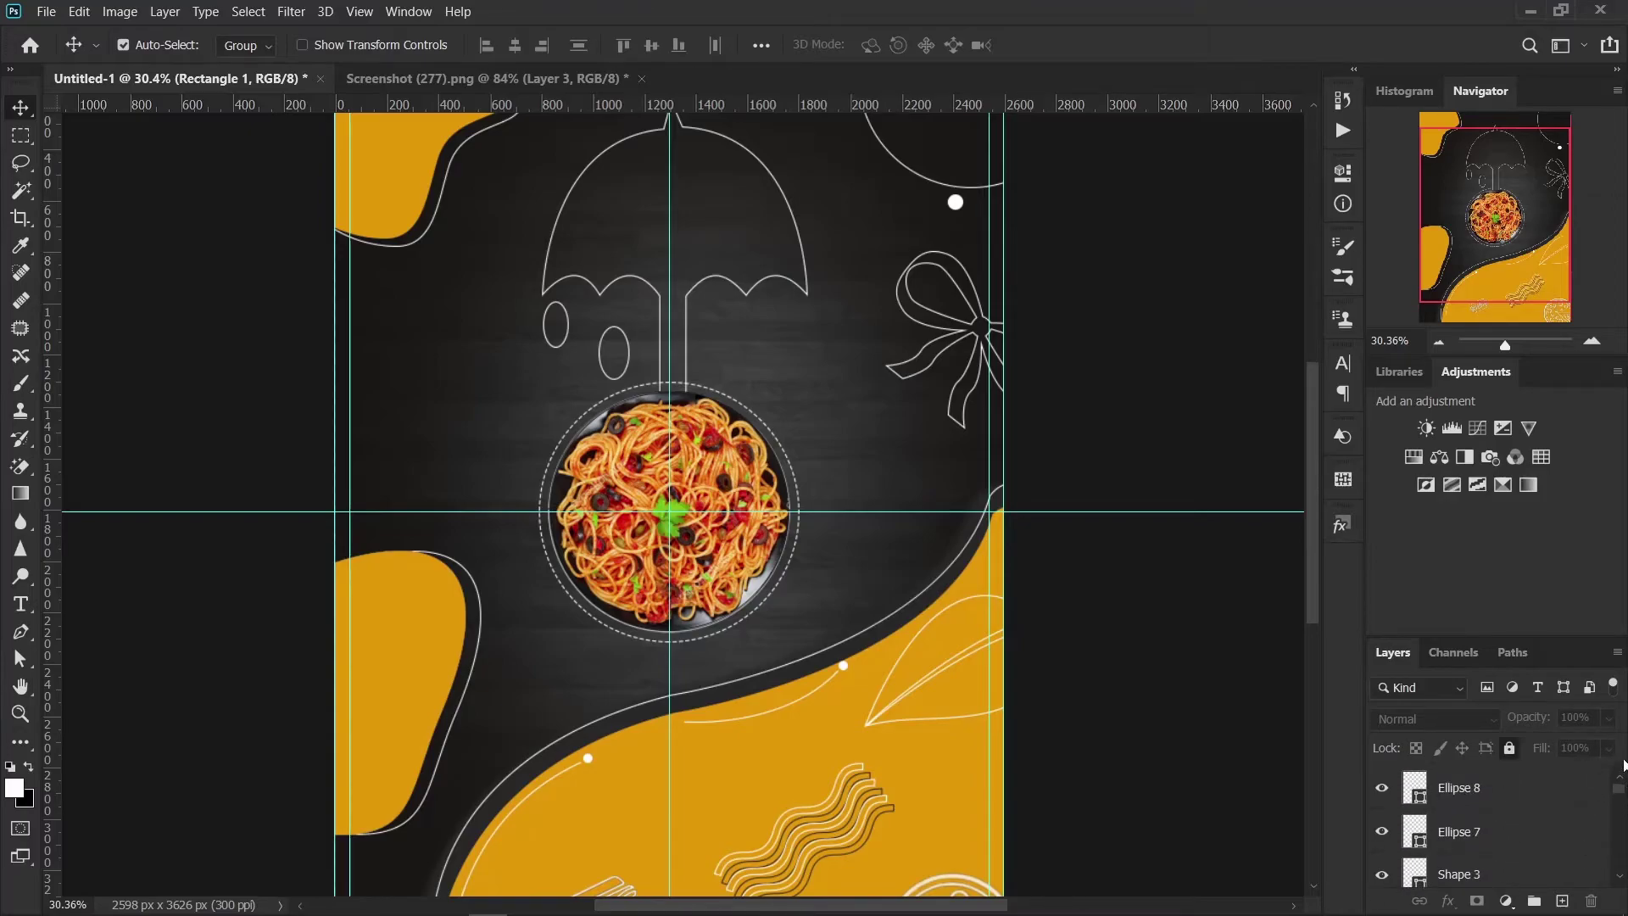
{"action": "left_click", "coordinate": [1529, 788]}
{"action": "left_click", "coordinate": [1510, 835], "text": "shift"}
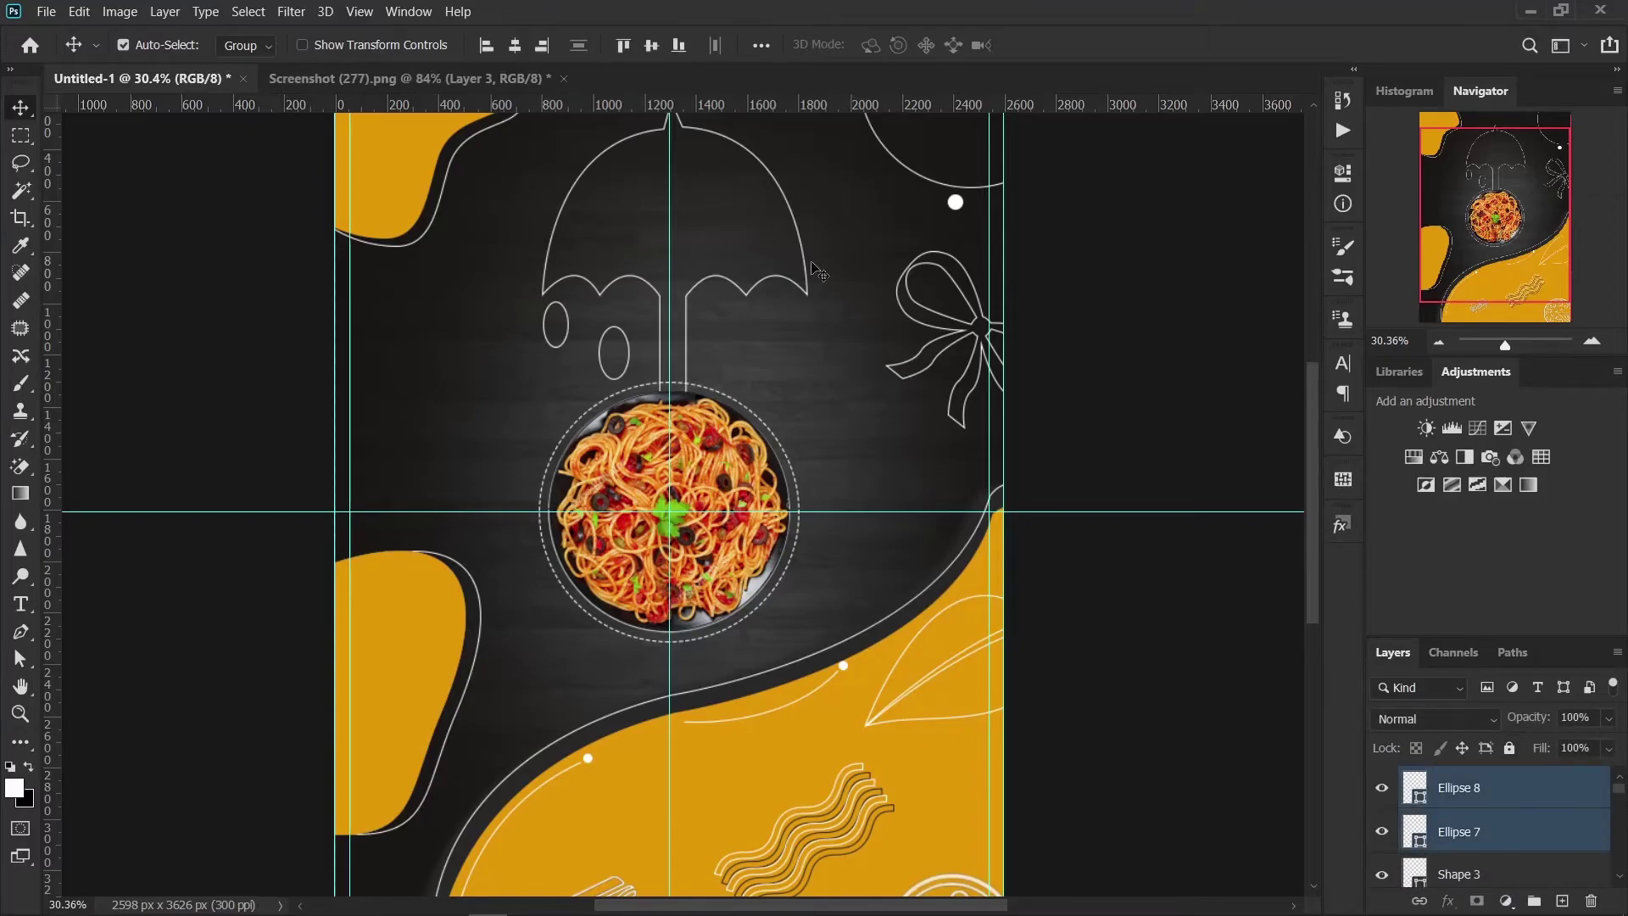
{"action": "left_click", "coordinate": [670, 353]}
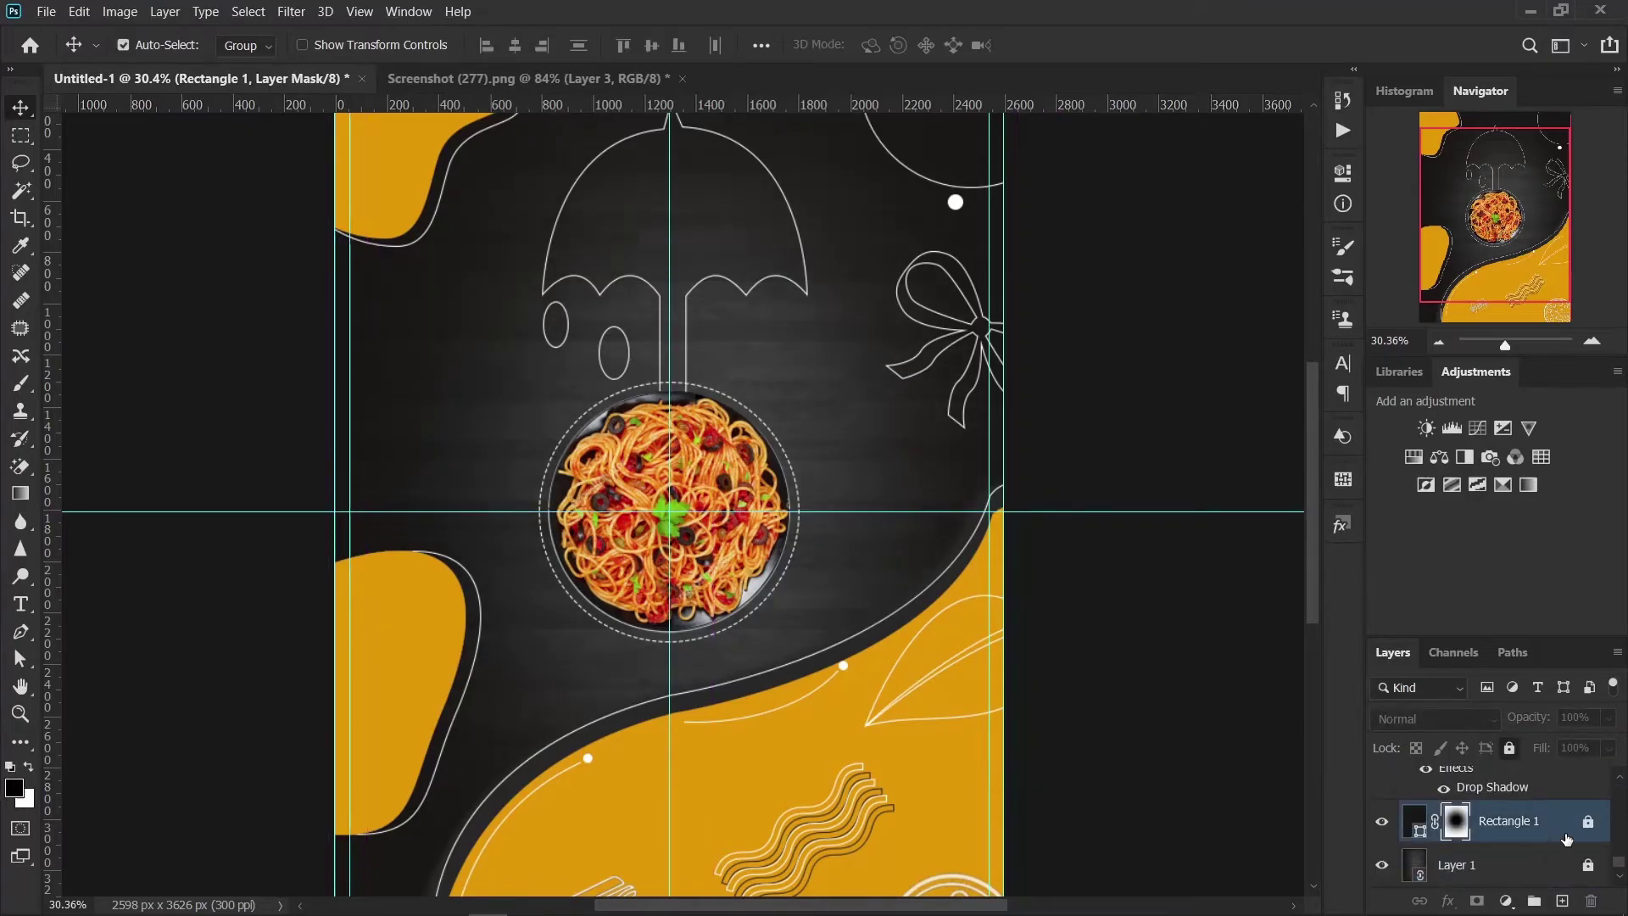
{"action": "scroll", "coordinate": [1566, 804], "scroll_direction": "up", "scroll_amount": 3}
{"action": "scroll", "coordinate": [1564, 803], "scroll_direction": "up", "scroll_amount": 3}
{"action": "scroll", "coordinate": [1563, 803], "scroll_direction": "up", "scroll_amount": 3}
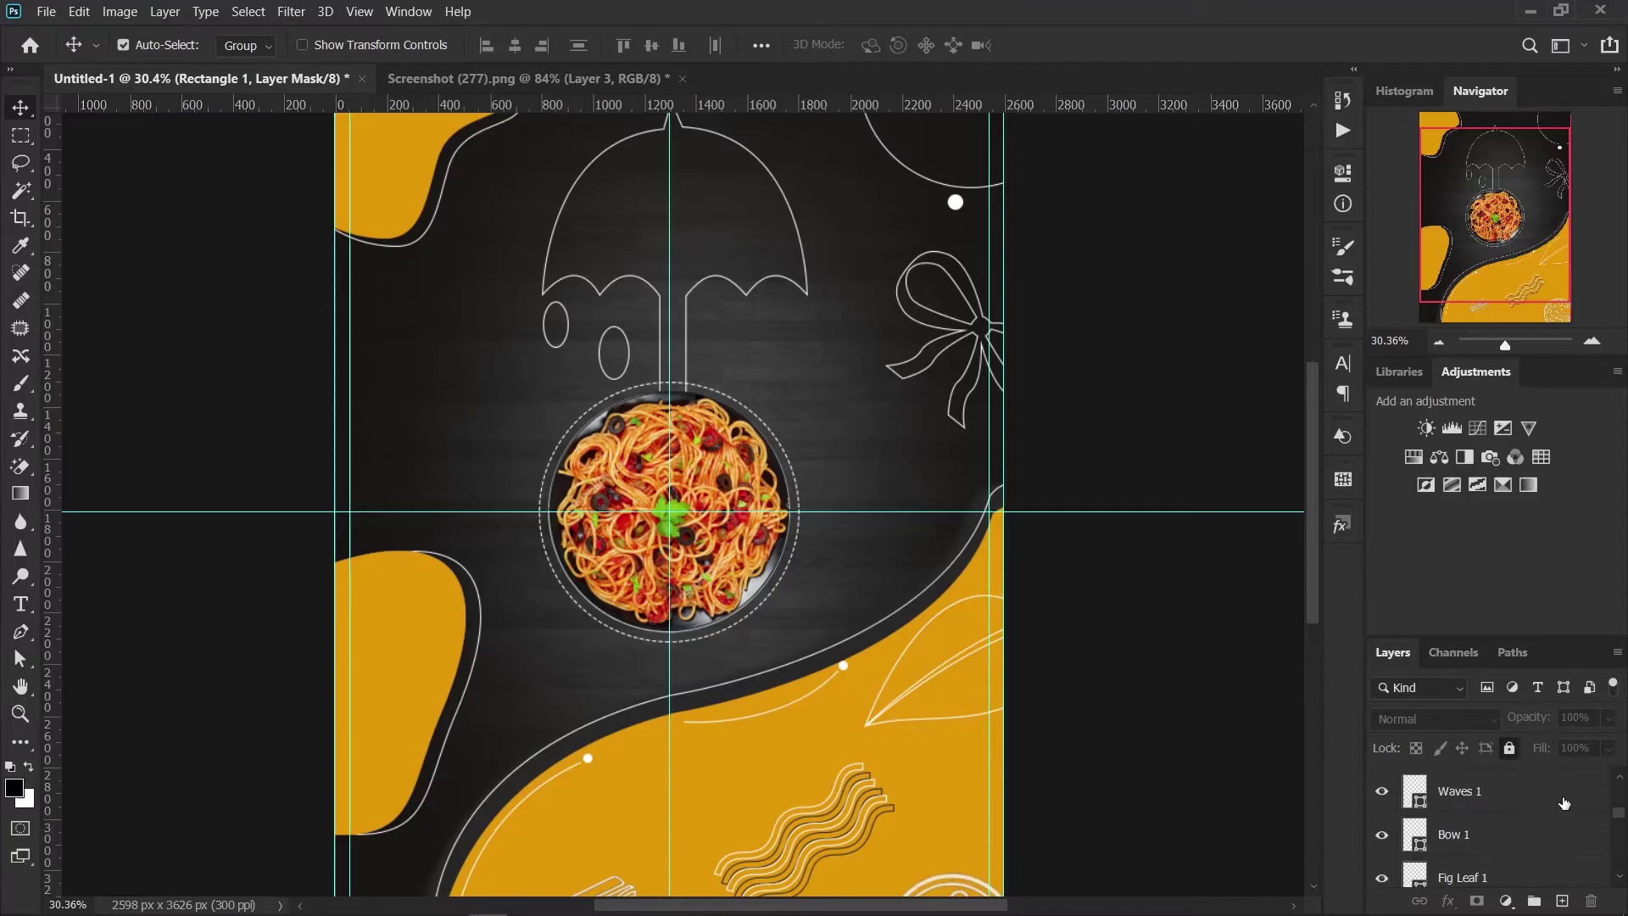
{"action": "scroll", "coordinate": [1562, 802], "scroll_direction": "up", "scroll_amount": 2}
{"action": "scroll", "coordinate": [1563, 802], "scroll_direction": "up", "scroll_amount": 3}
{"action": "left_click", "coordinate": [1522, 795]}
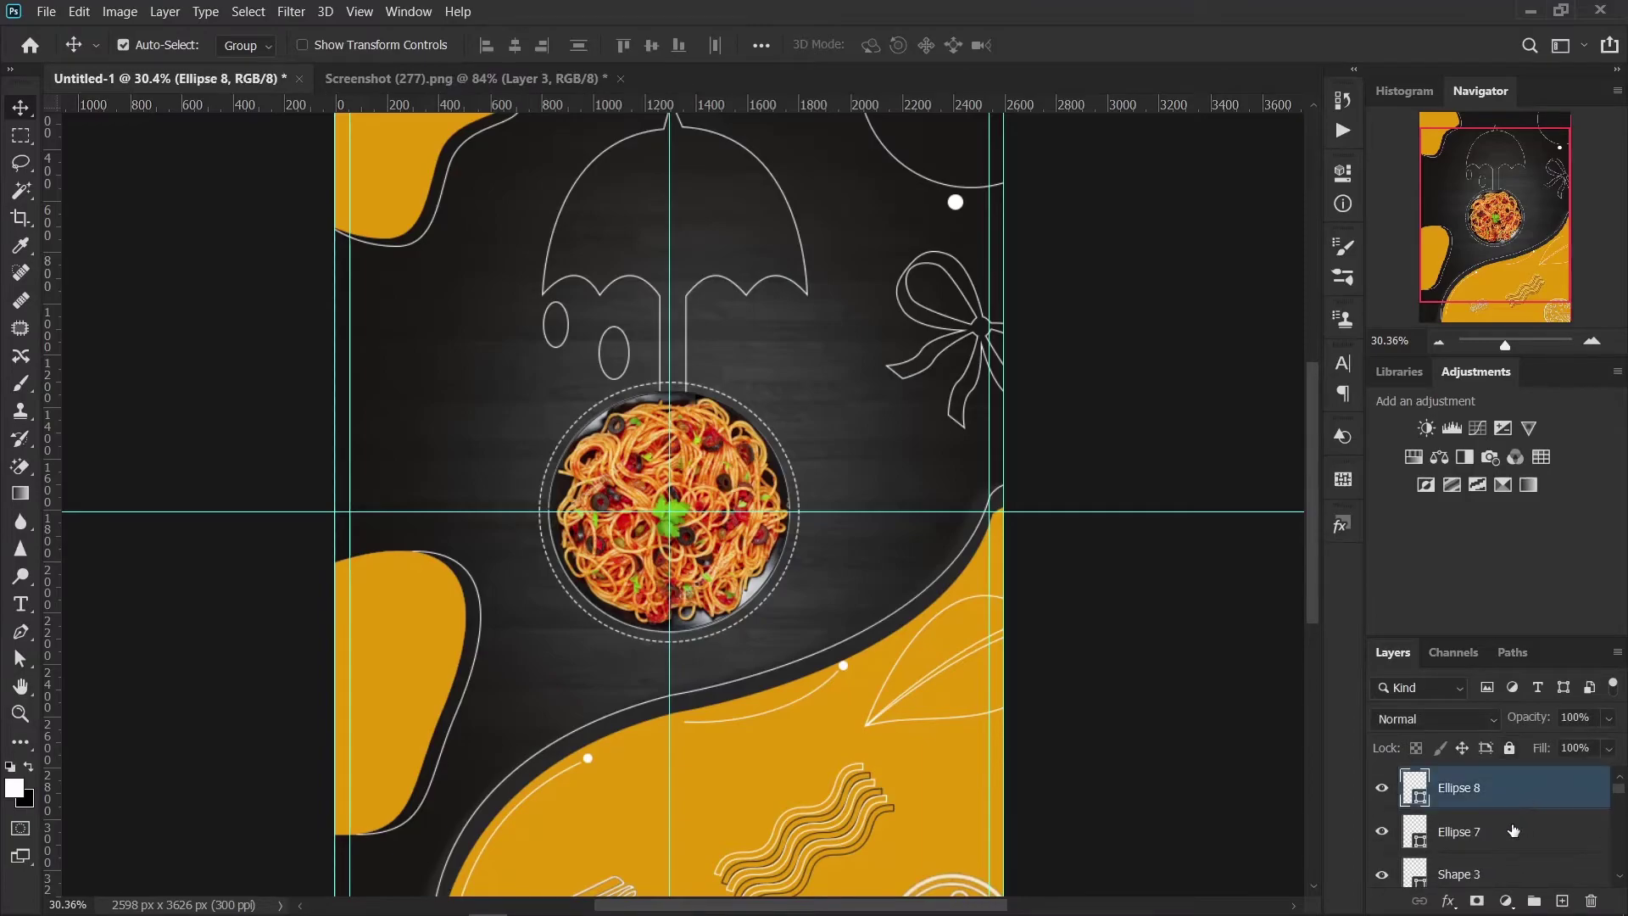
{"action": "left_click", "coordinate": [1514, 831], "text": "shift"}
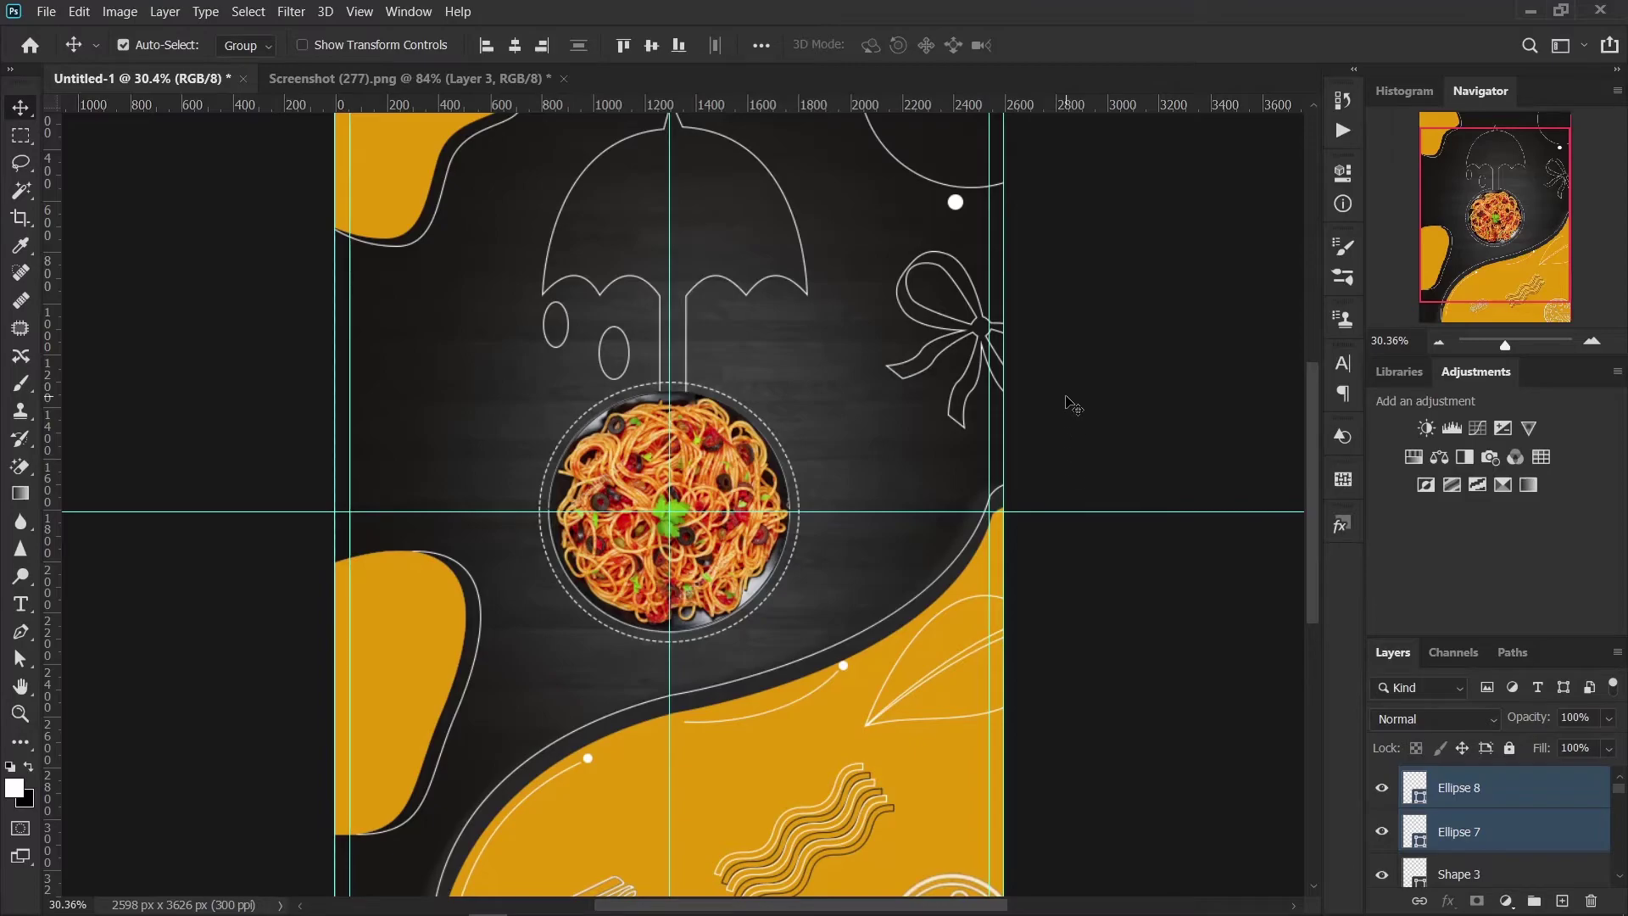
Step: Duplicate both raindrops about 660 px right under the umbrella's right side
{"action": "scroll", "coordinate": [644, 407], "scroll_direction": "up", "scroll_amount": 5}
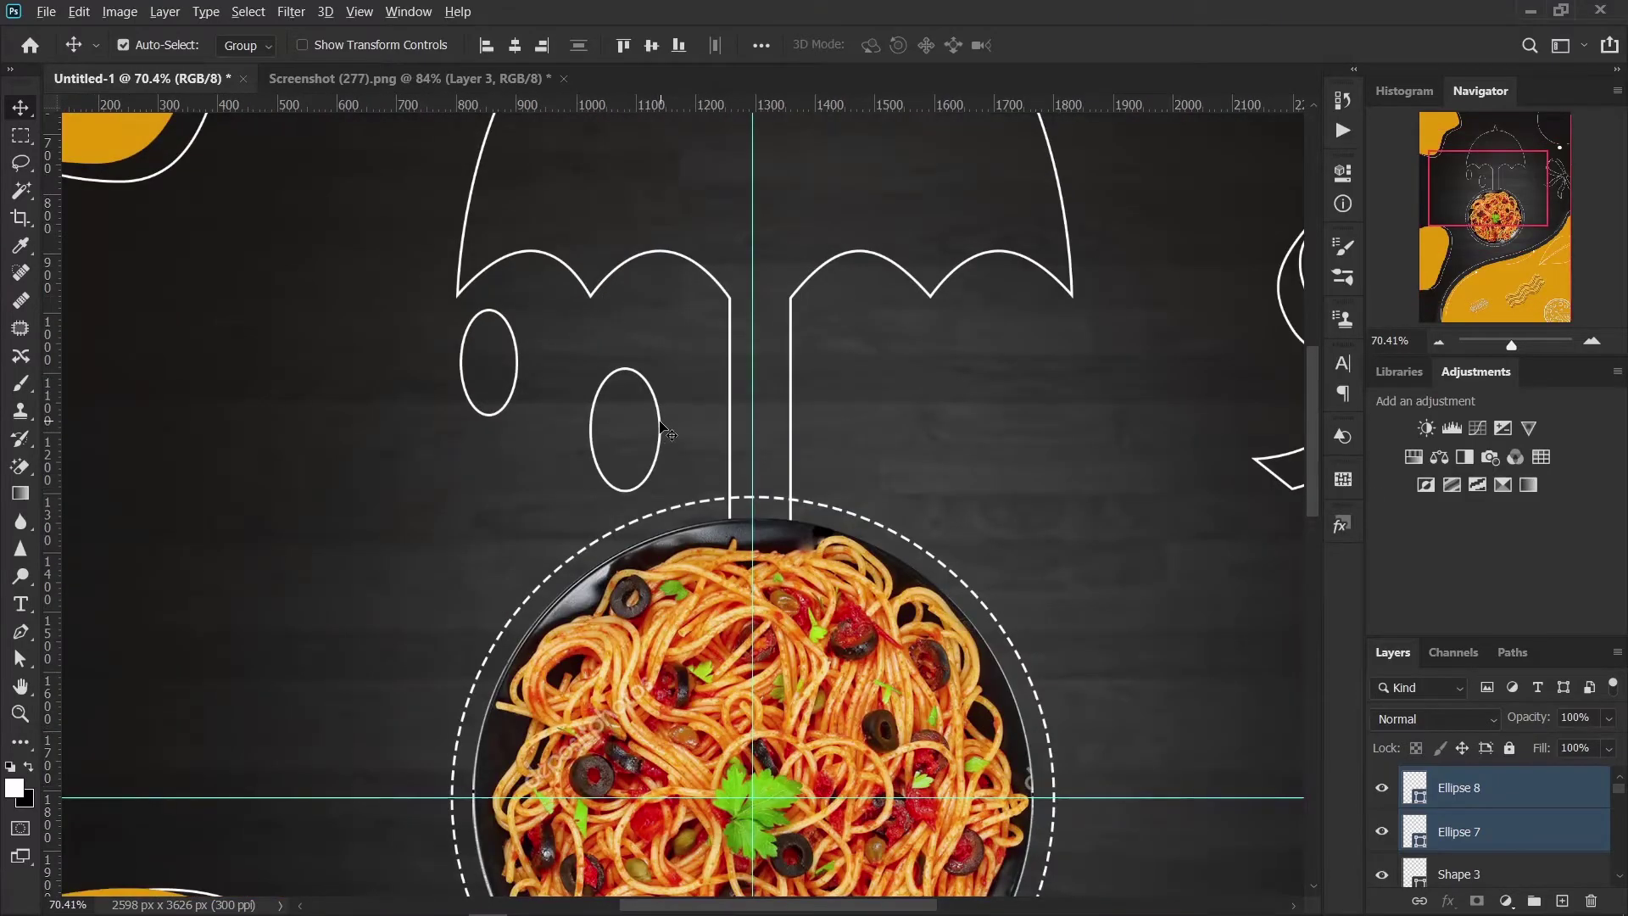
{"action": "left_click_drag", "start_coordinate": [663, 427], "coordinate": [1050, 440]}
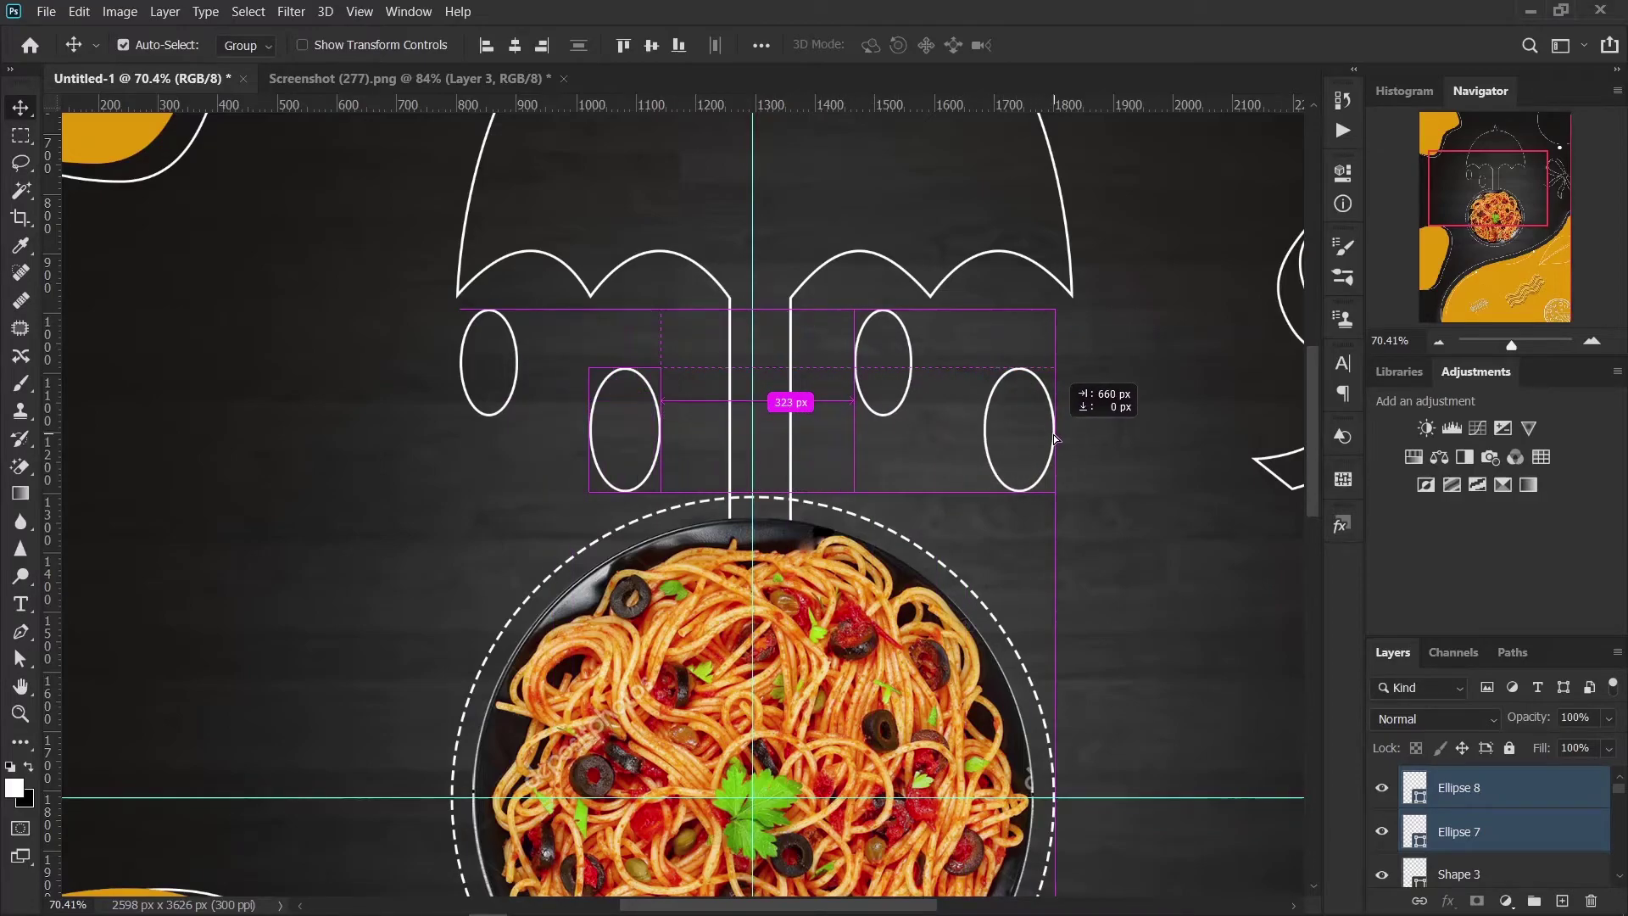
{"action": "left_click_drag", "start_coordinate": [1049, 440], "coordinate": [1056, 443]}
{"action": "key", "text": "ctrl+0"}
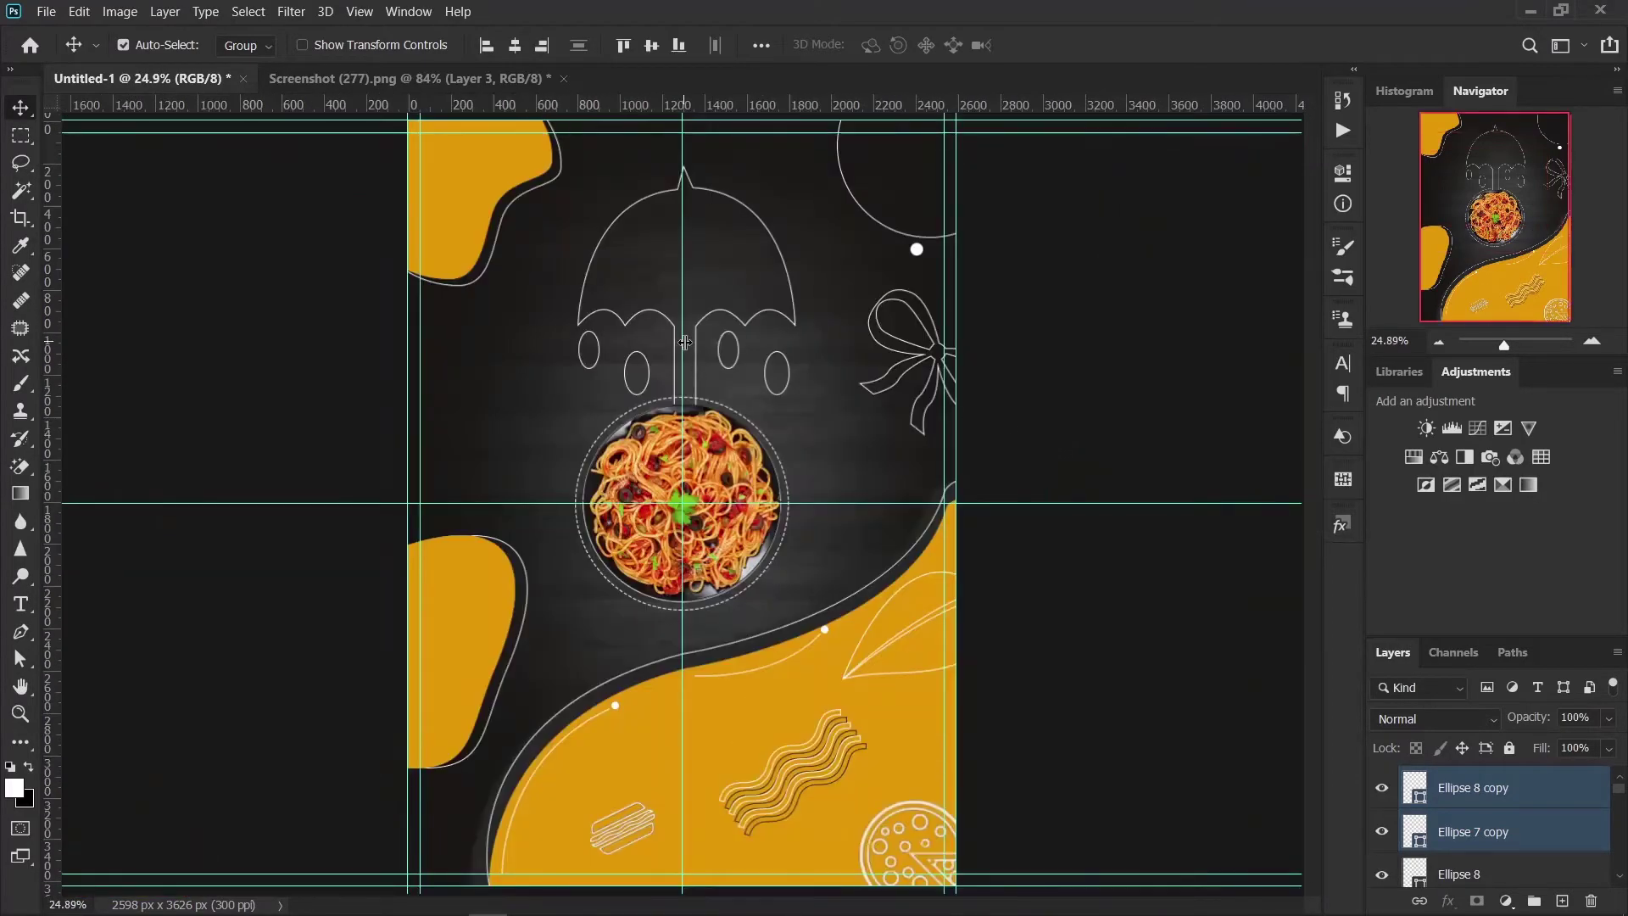
{"action": "scroll", "coordinate": [814, 377], "scroll_direction": "up", "scroll_amount": 3}
{"action": "scroll", "coordinate": [814, 377], "scroll_direction": "up", "scroll_amount": 1}
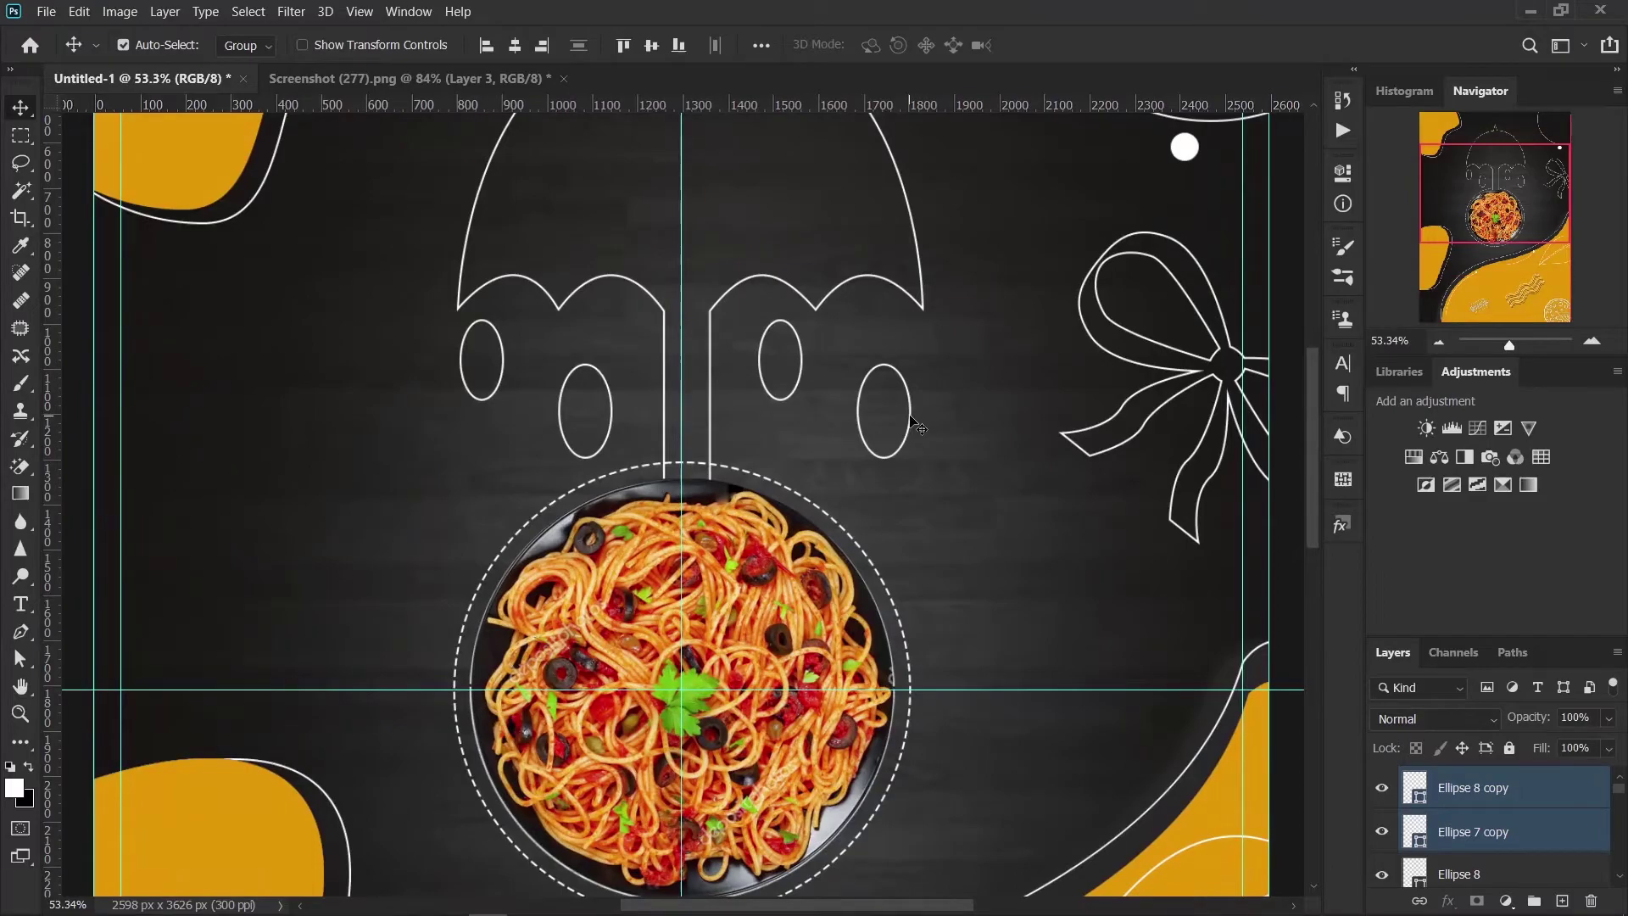
Step: Isolate the Ellipse 8 copy layer, testing a move and undoing it
{"action": "left_click", "coordinate": [1456, 805]}
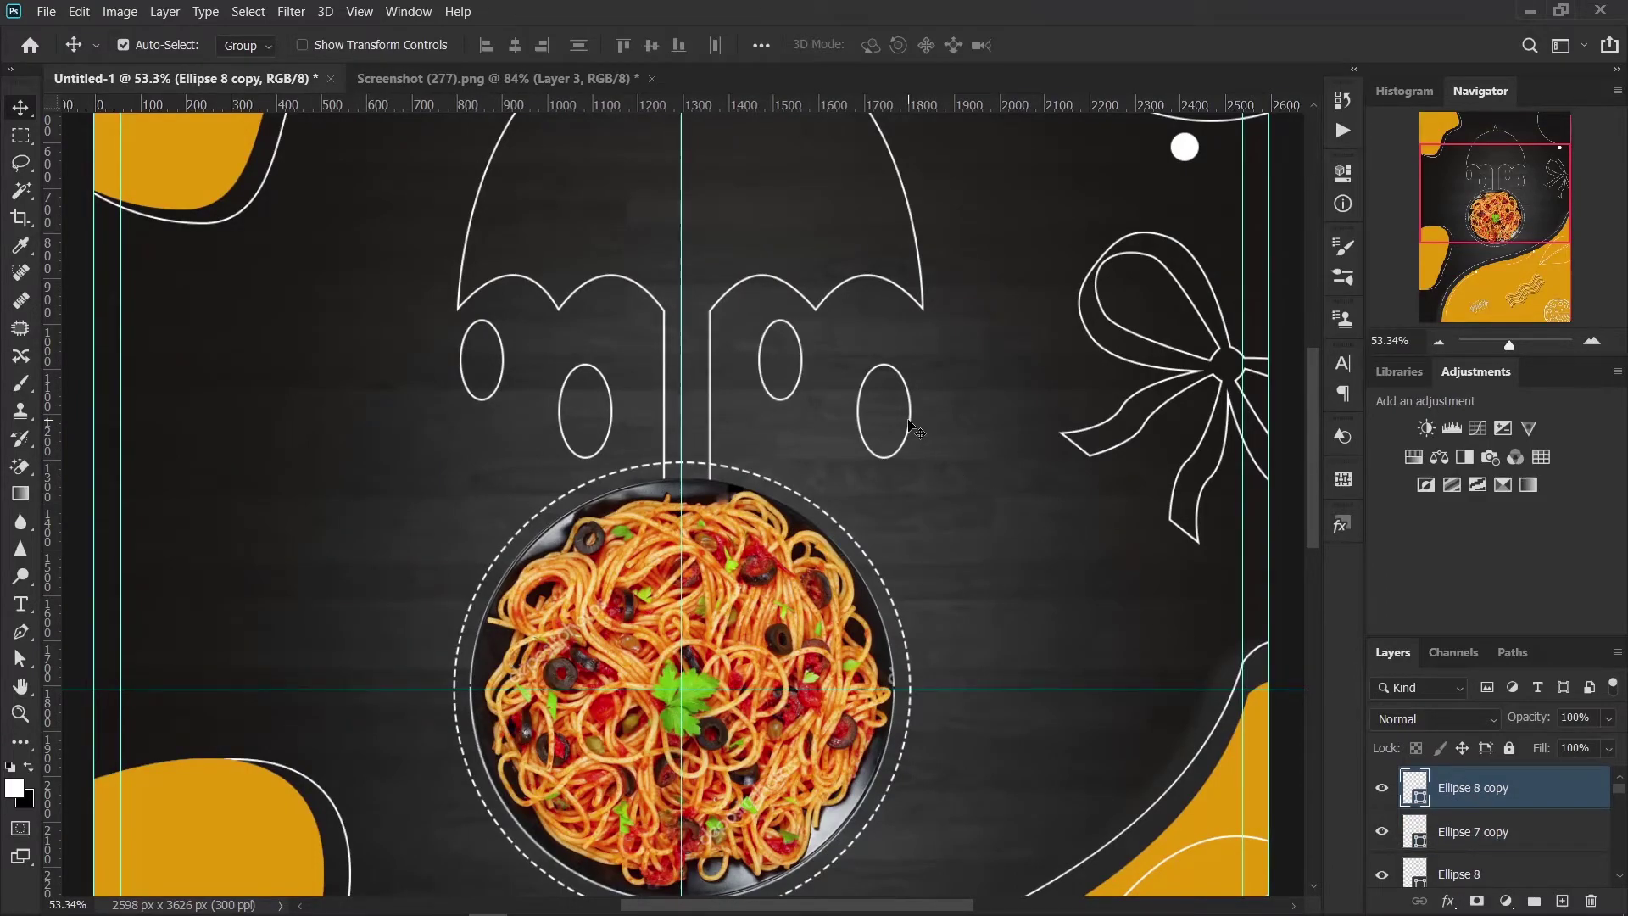
{"action": "left_click", "coordinate": [918, 424]}
{"action": "left_click", "coordinate": [918, 424]}
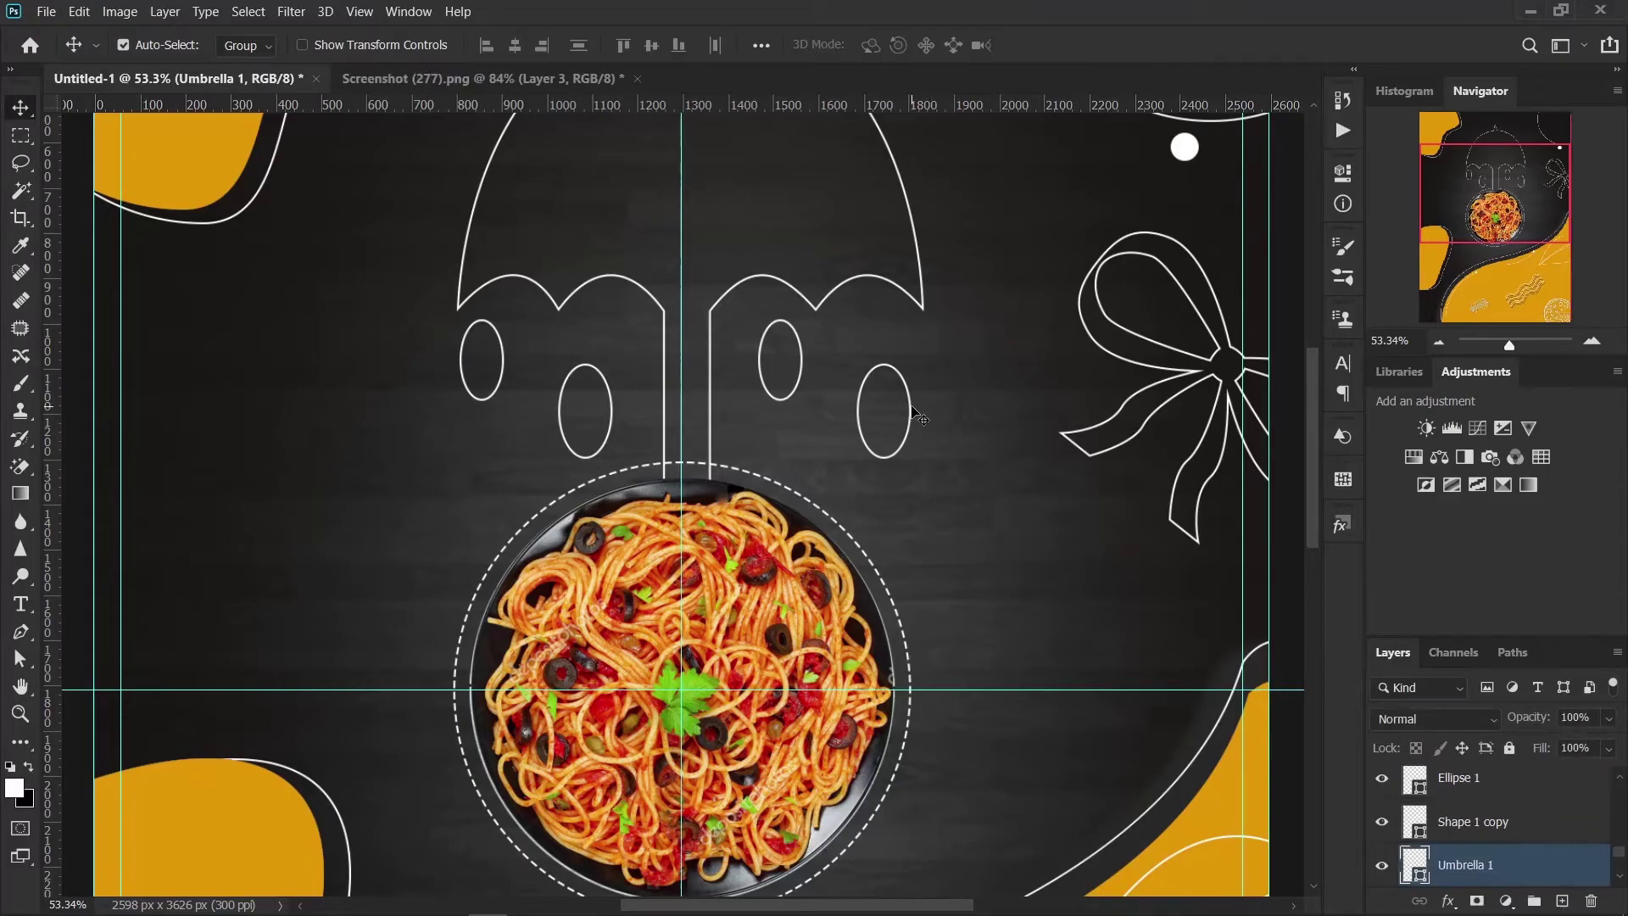
{"action": "left_click", "coordinate": [919, 418]}
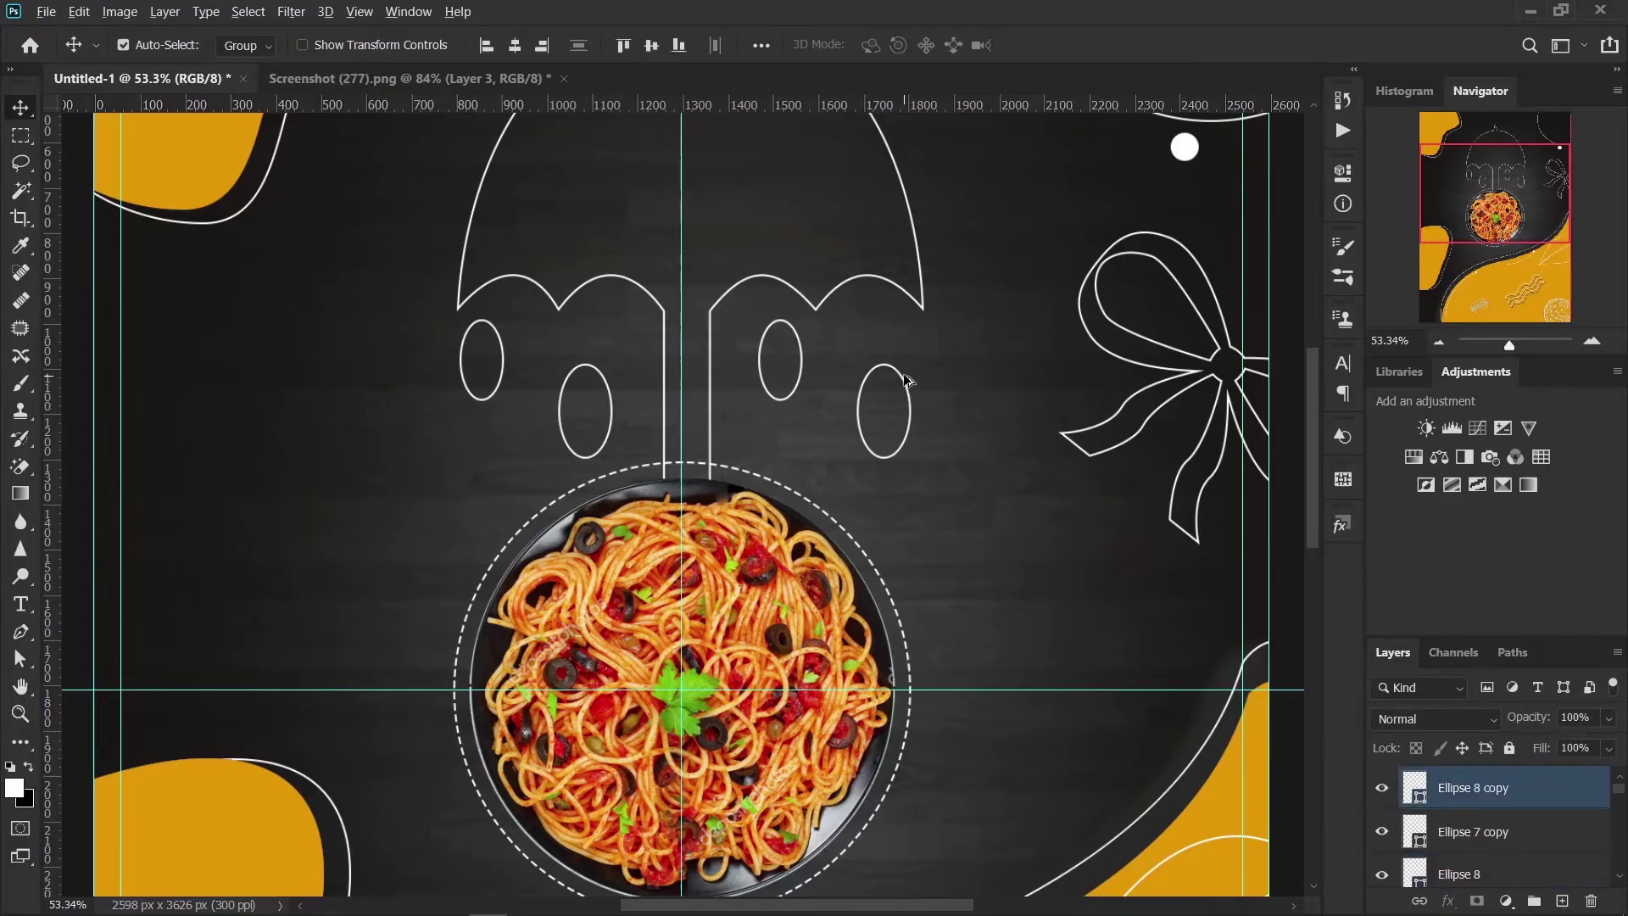
{"action": "scroll", "coordinate": [907, 381], "scroll_direction": "up", "scroll_amount": 5}
{"action": "left_click_drag", "start_coordinate": [918, 424], "coordinate": [932, 339]}
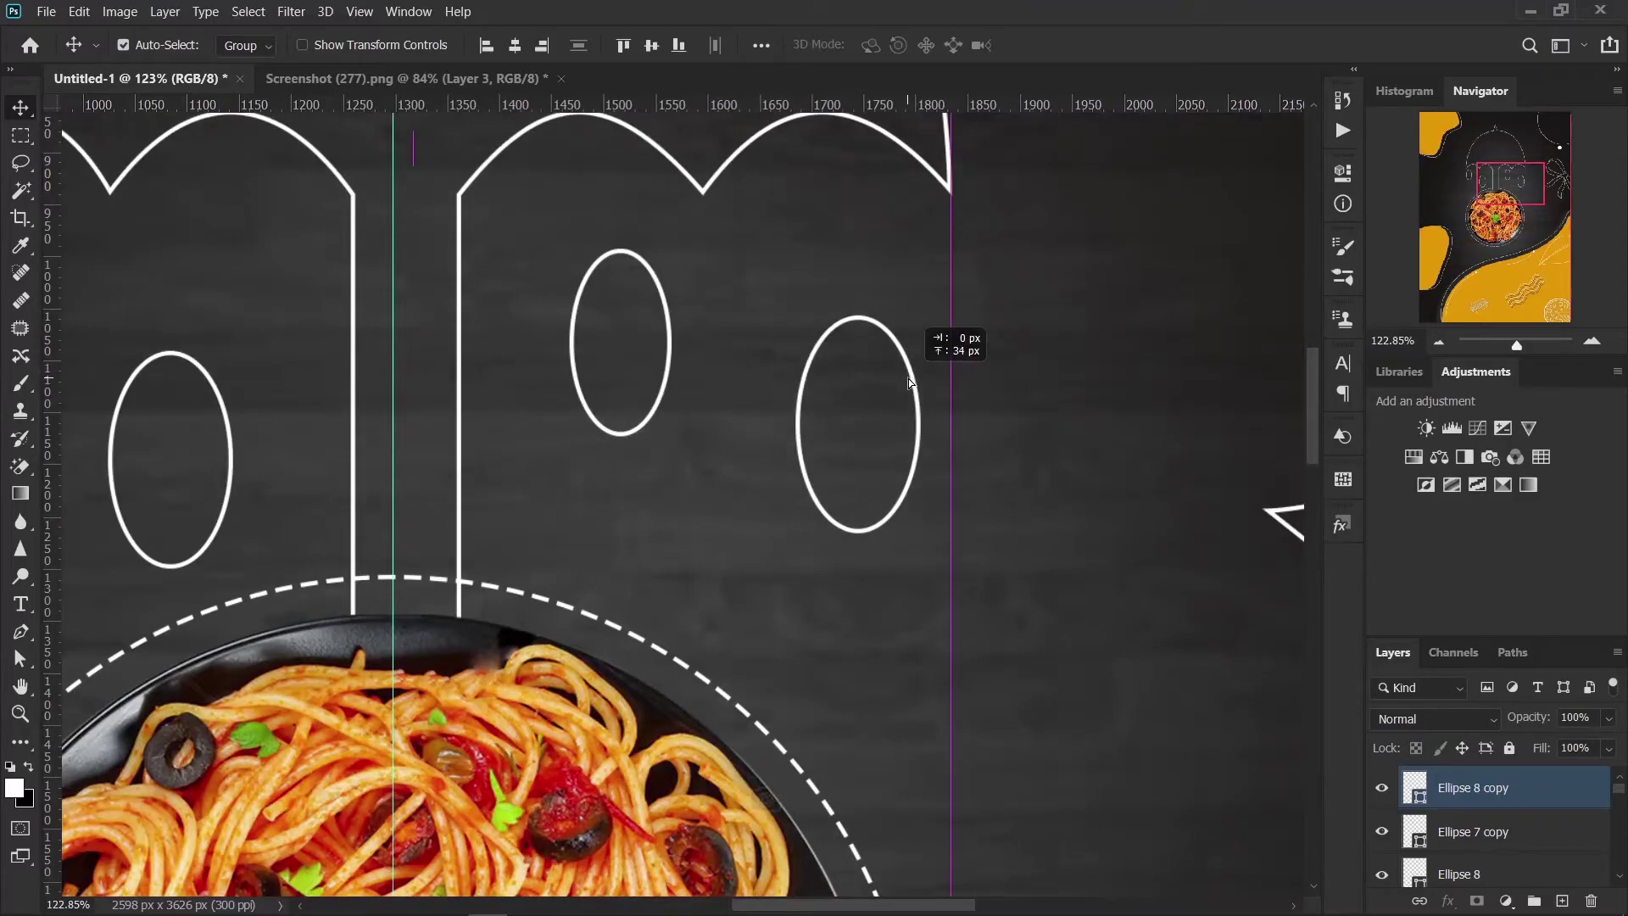
{"action": "key", "text": "ctrl+z"}
{"action": "left_click", "coordinate": [1382, 790]}
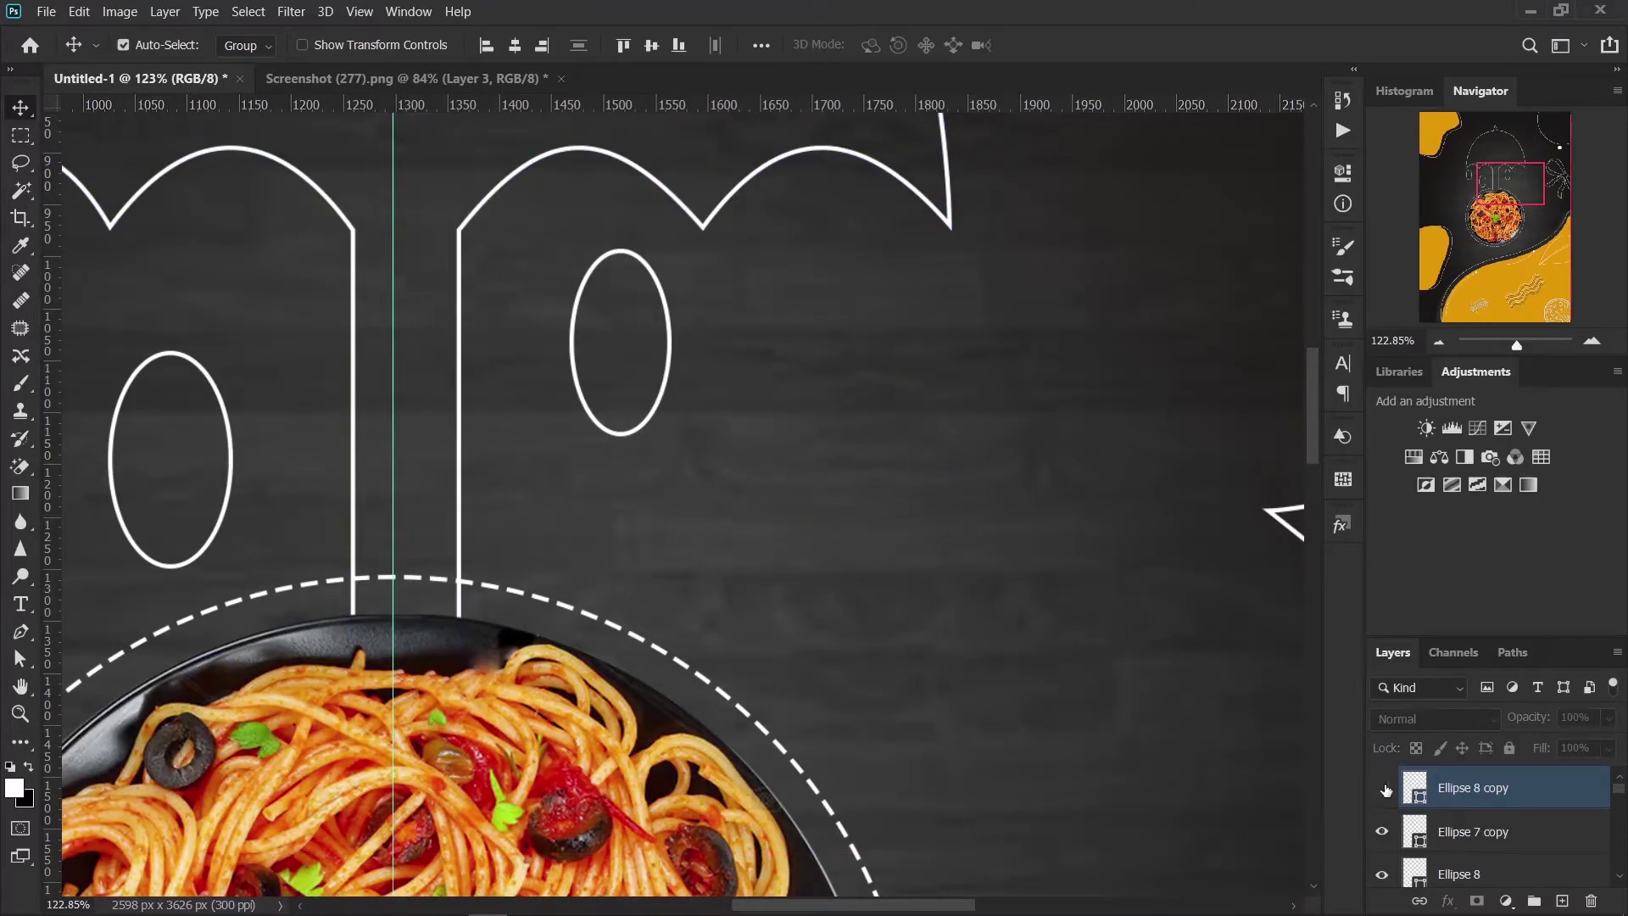
{"action": "left_click", "coordinate": [1381, 789]}
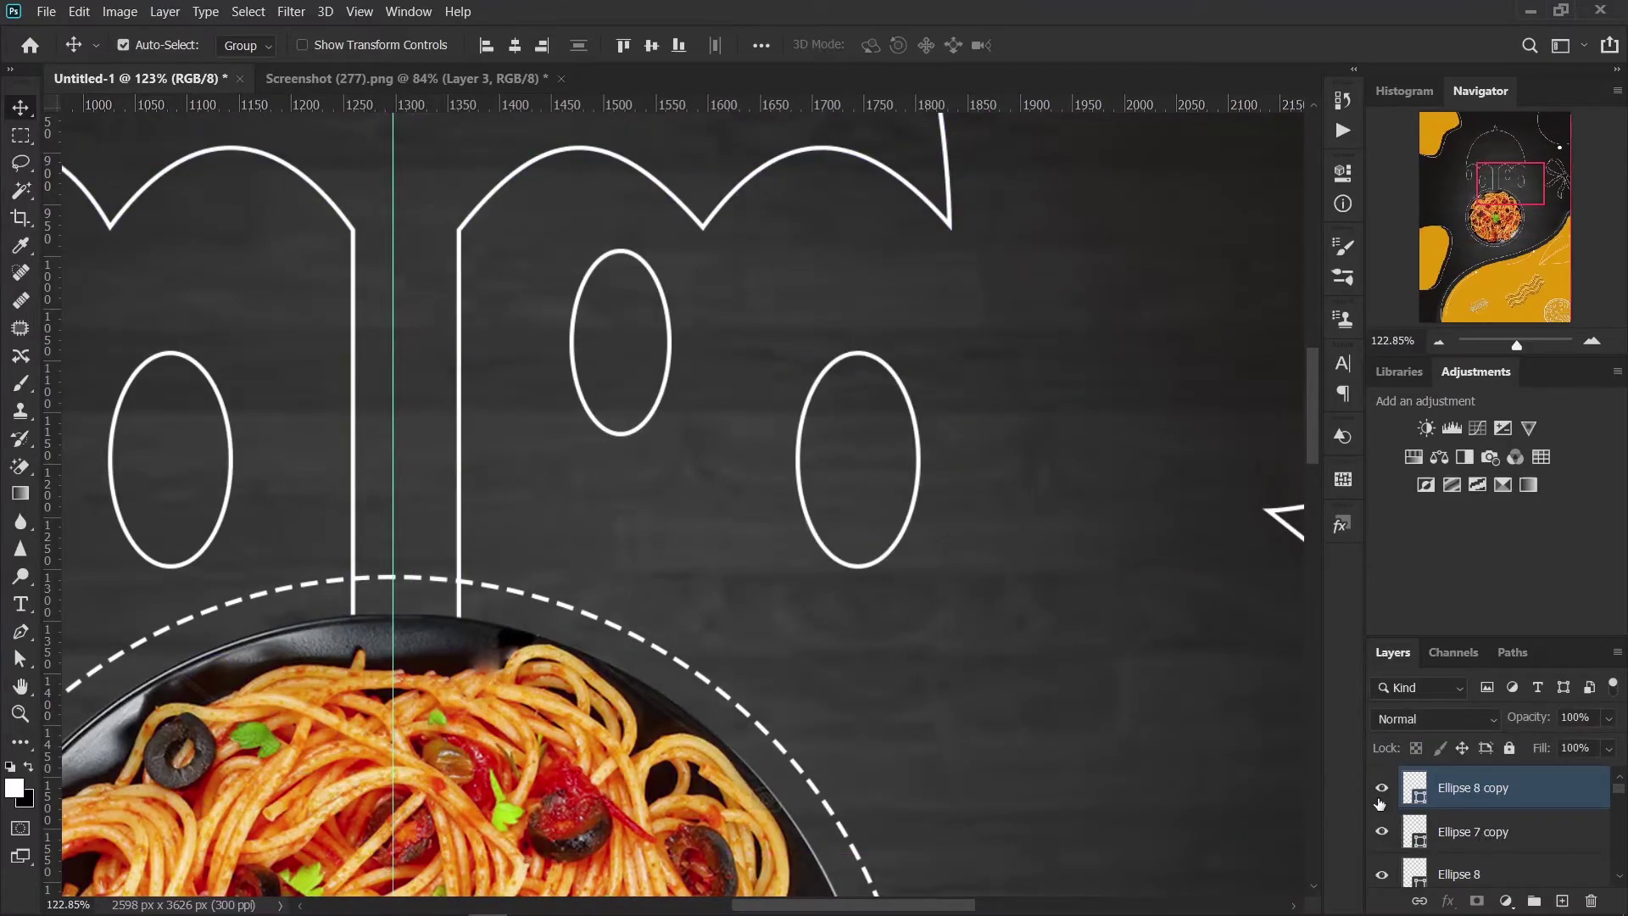
Step: Try transforming the right raindrop copy, then cancel the mistaken transform
{"action": "key", "text": "ctrl+t"}
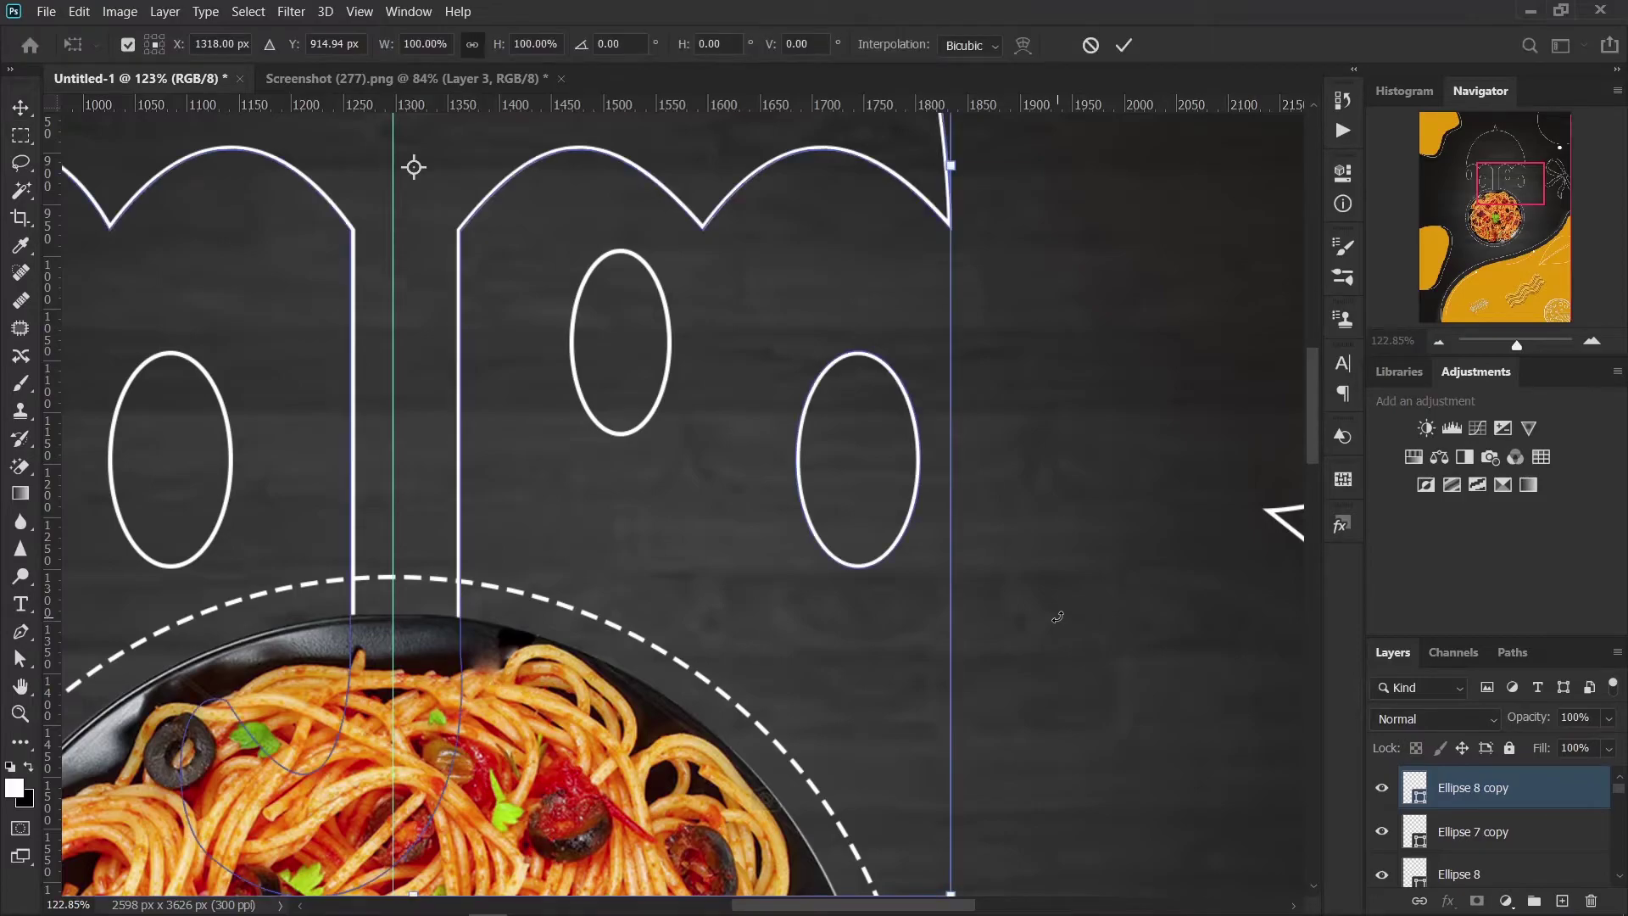
{"action": "left_click_drag", "start_coordinate": [914, 416], "coordinate": [921, 401]}
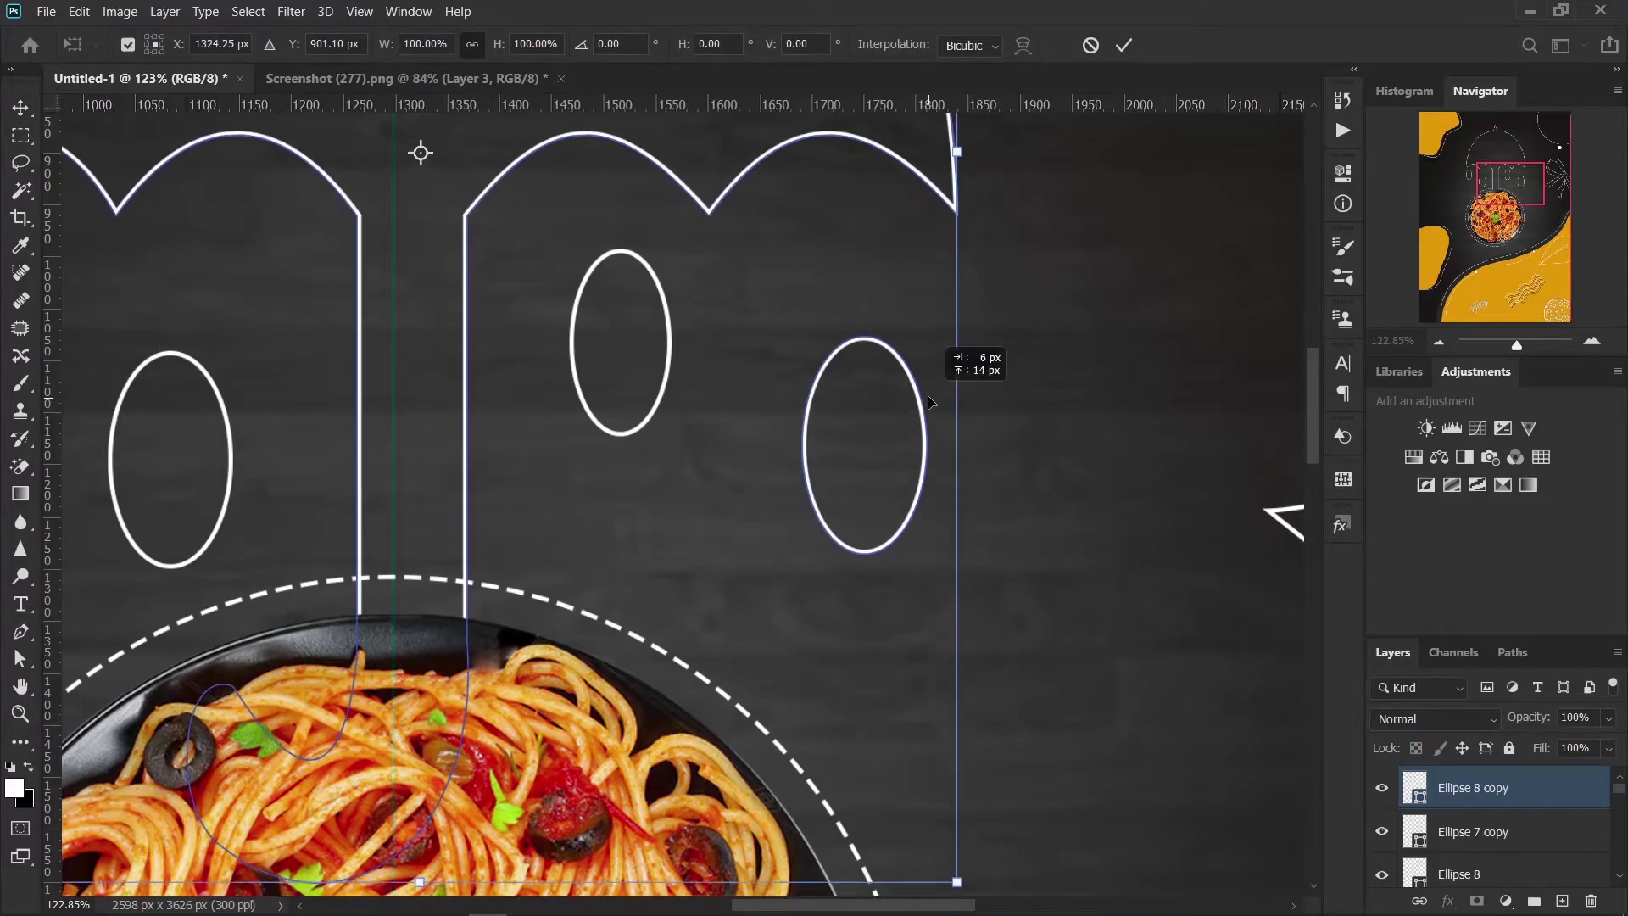
{"action": "left_click", "coordinate": [1124, 45]}
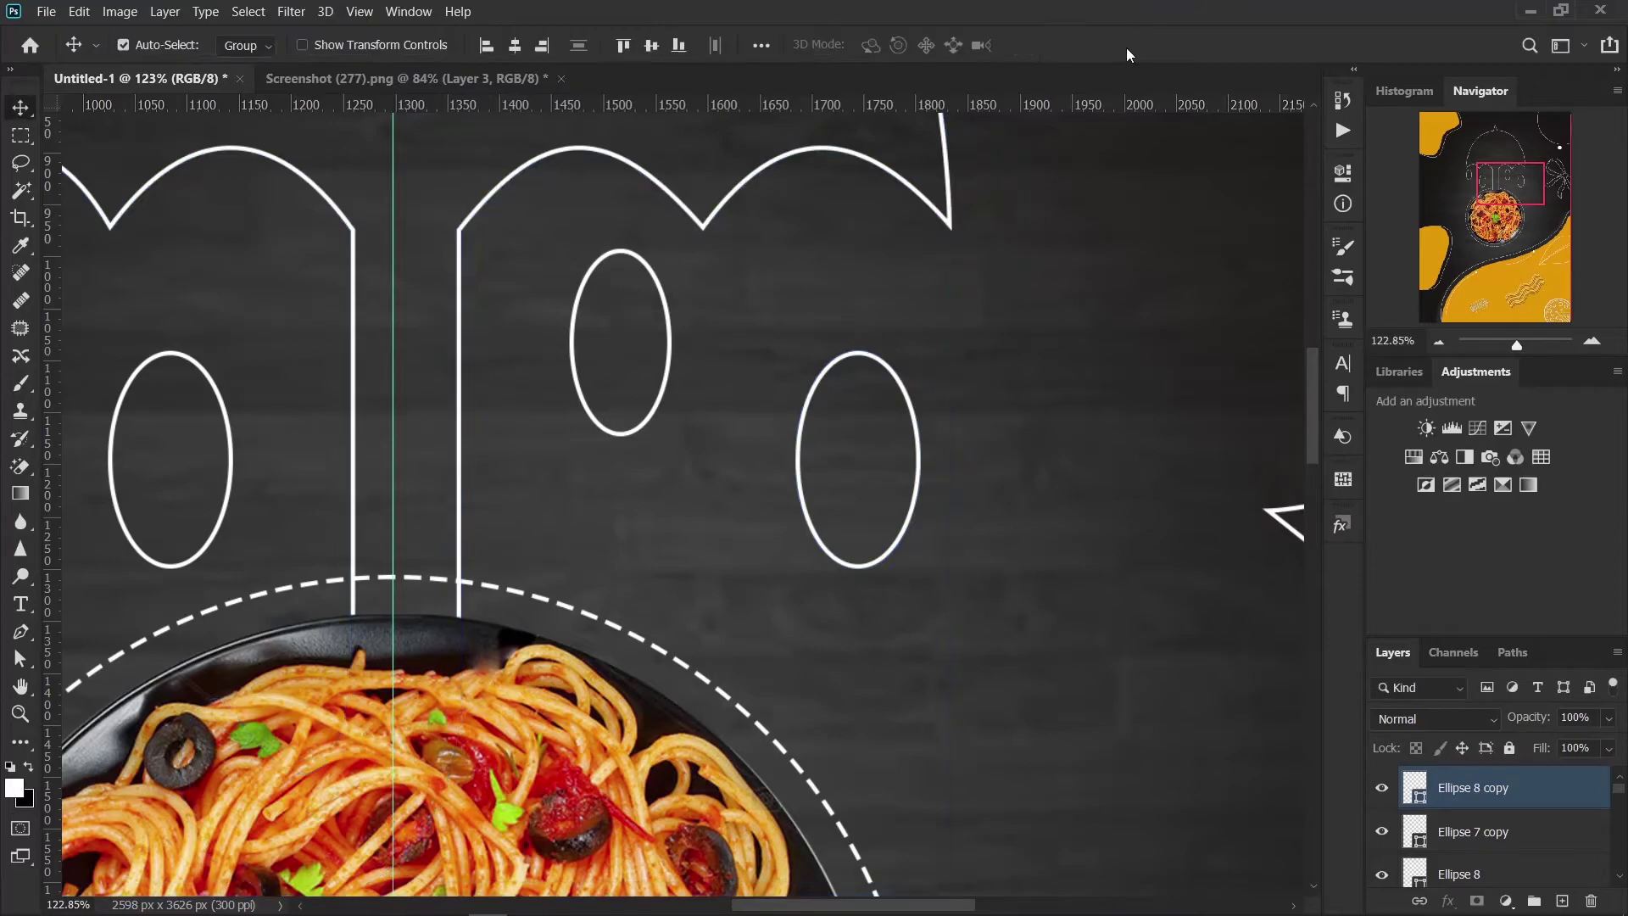
{"action": "scroll", "coordinate": [1518, 822], "scroll_direction": "up", "scroll_amount": 5}
{"action": "left_click", "coordinate": [1062, 712]}
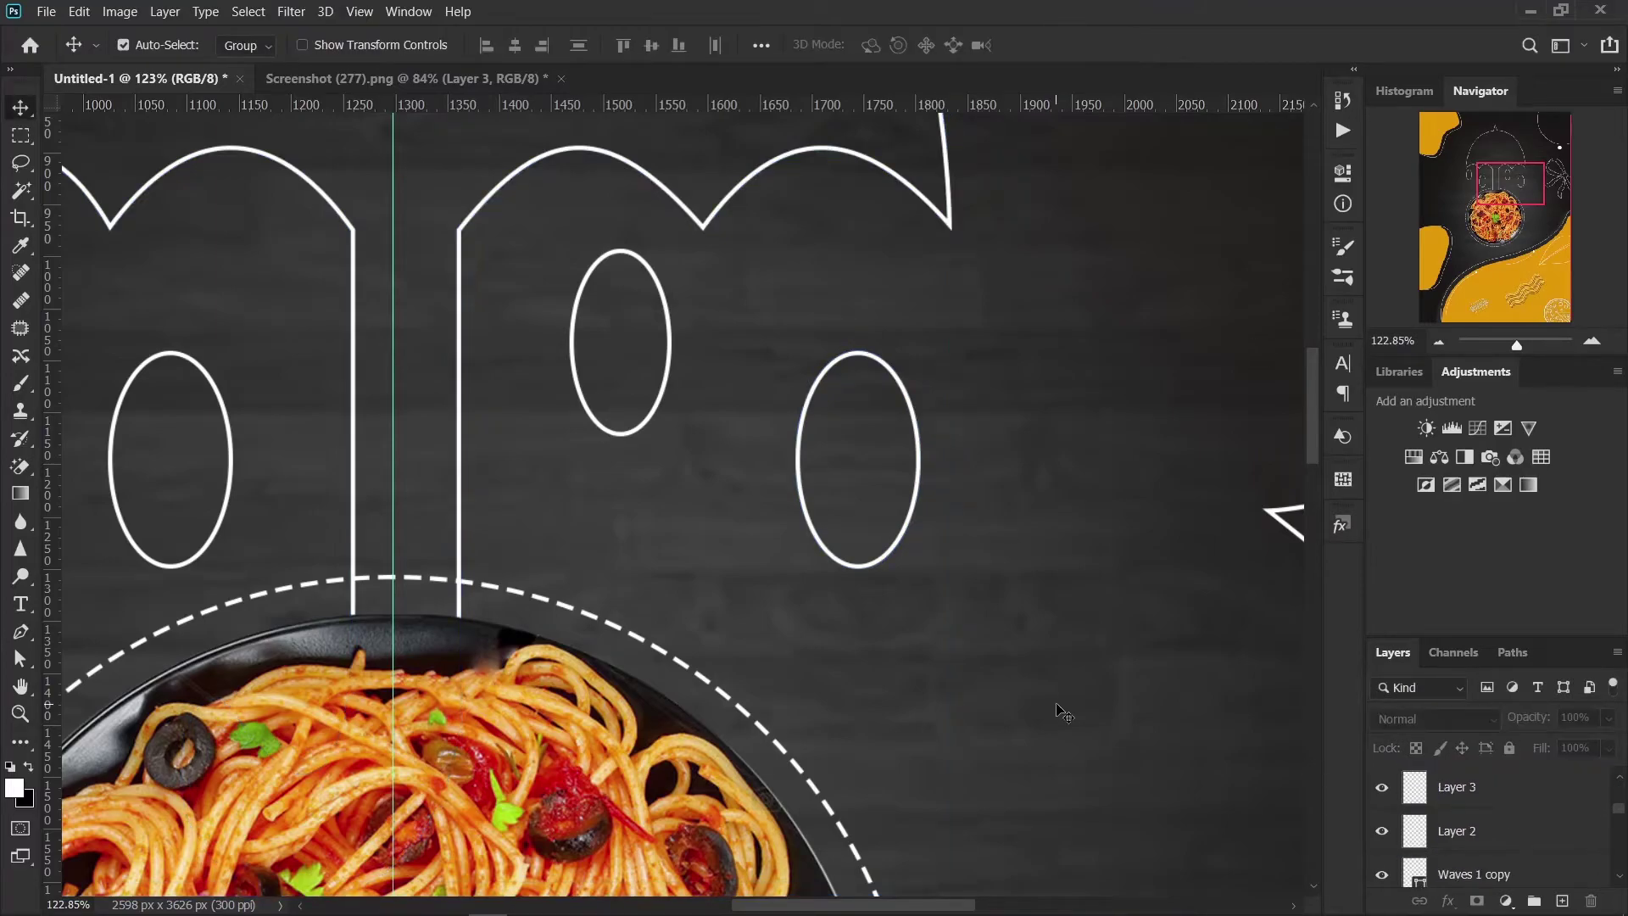
{"action": "scroll", "coordinate": [1451, 806], "scroll_direction": "down", "scroll_amount": 5}
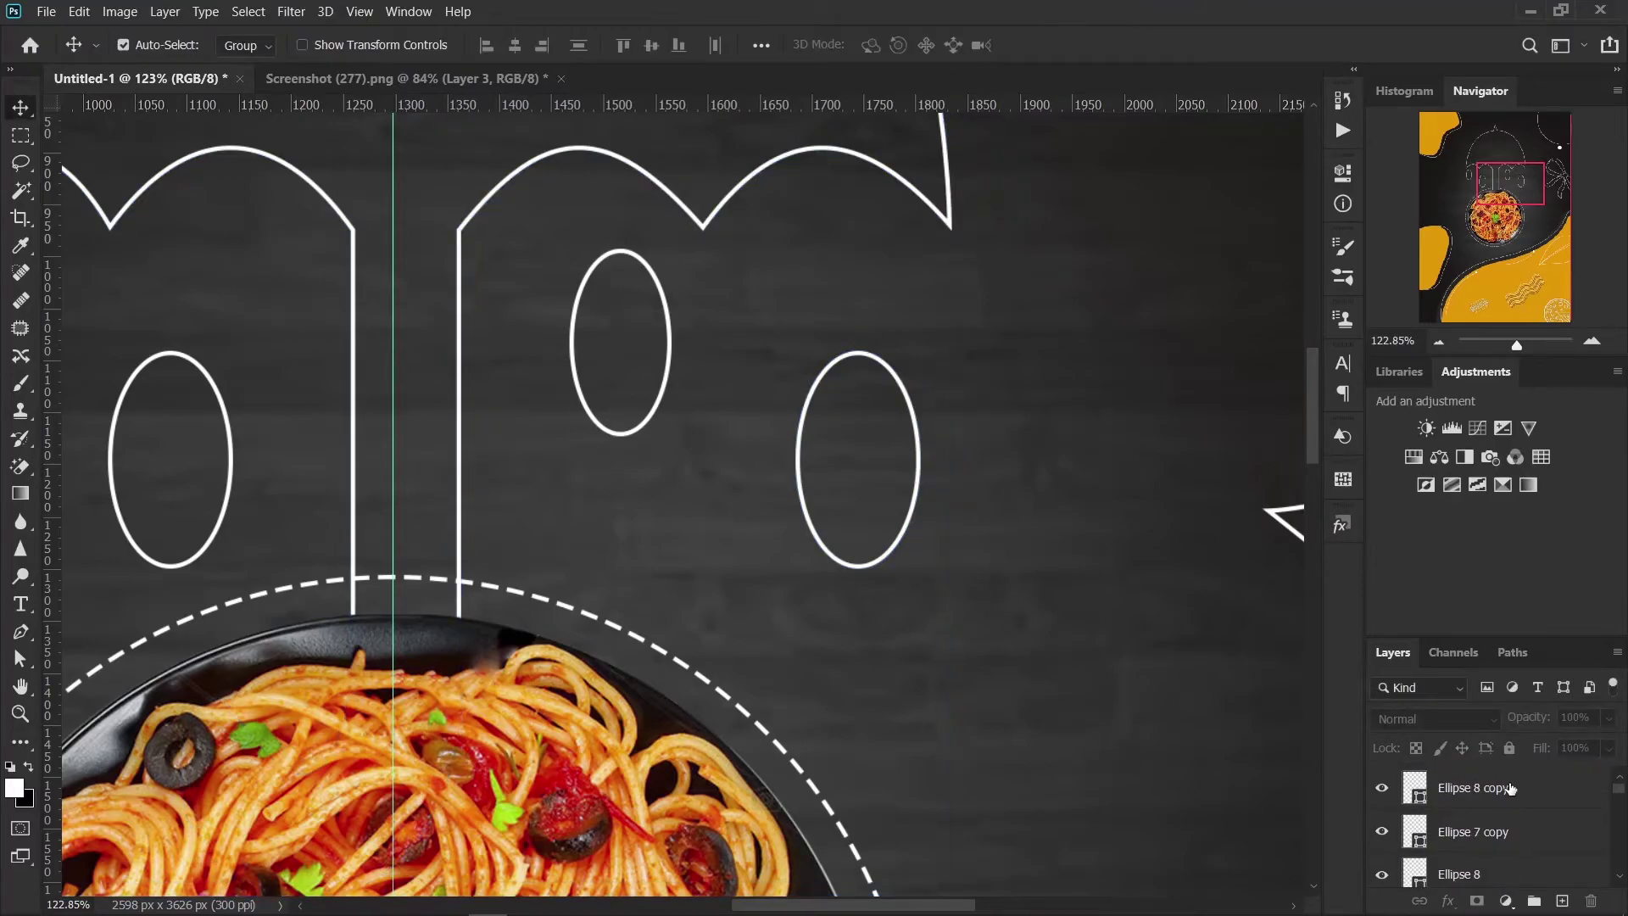
Step: Raise Ellipse 8 copy toward the umbrella edge and lower Ellipse 7 copy about 138 px
{"action": "left_click", "coordinate": [1494, 788]}
{"action": "key", "text": "ctrl+t"}
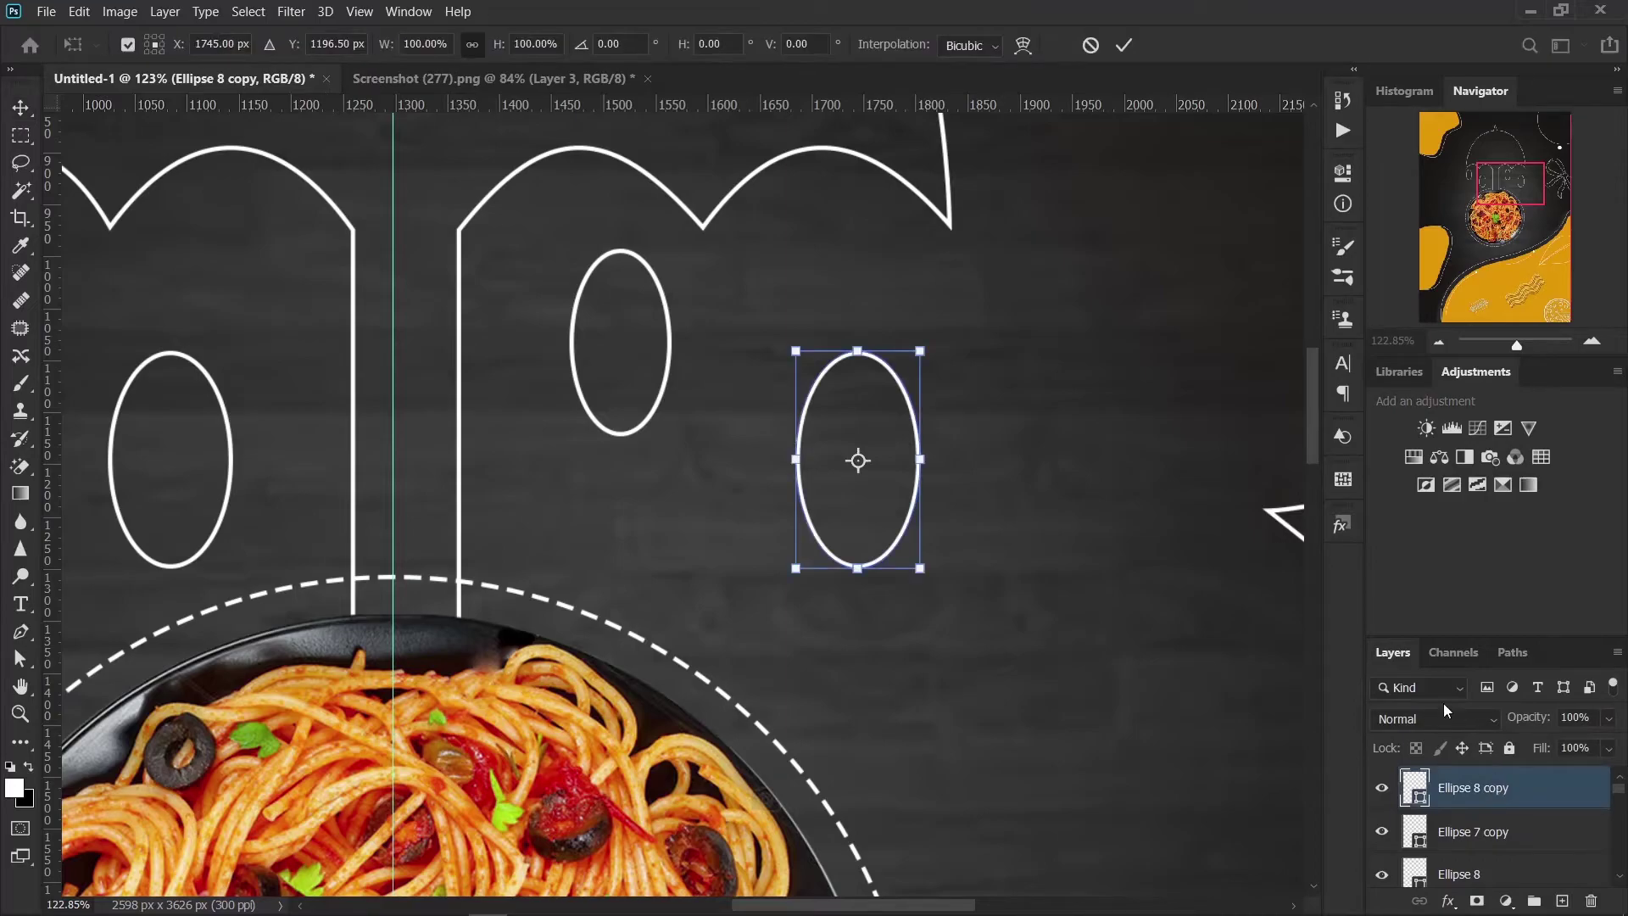
{"action": "mouse_move", "coordinate": [915, 513]}
{"action": "left_mouse_down"}
{"action": "mouse_move", "coordinate": [967, 390]}
{"action": "mouse_move", "coordinate": [950, 380]}
{"action": "left_mouse_up"}
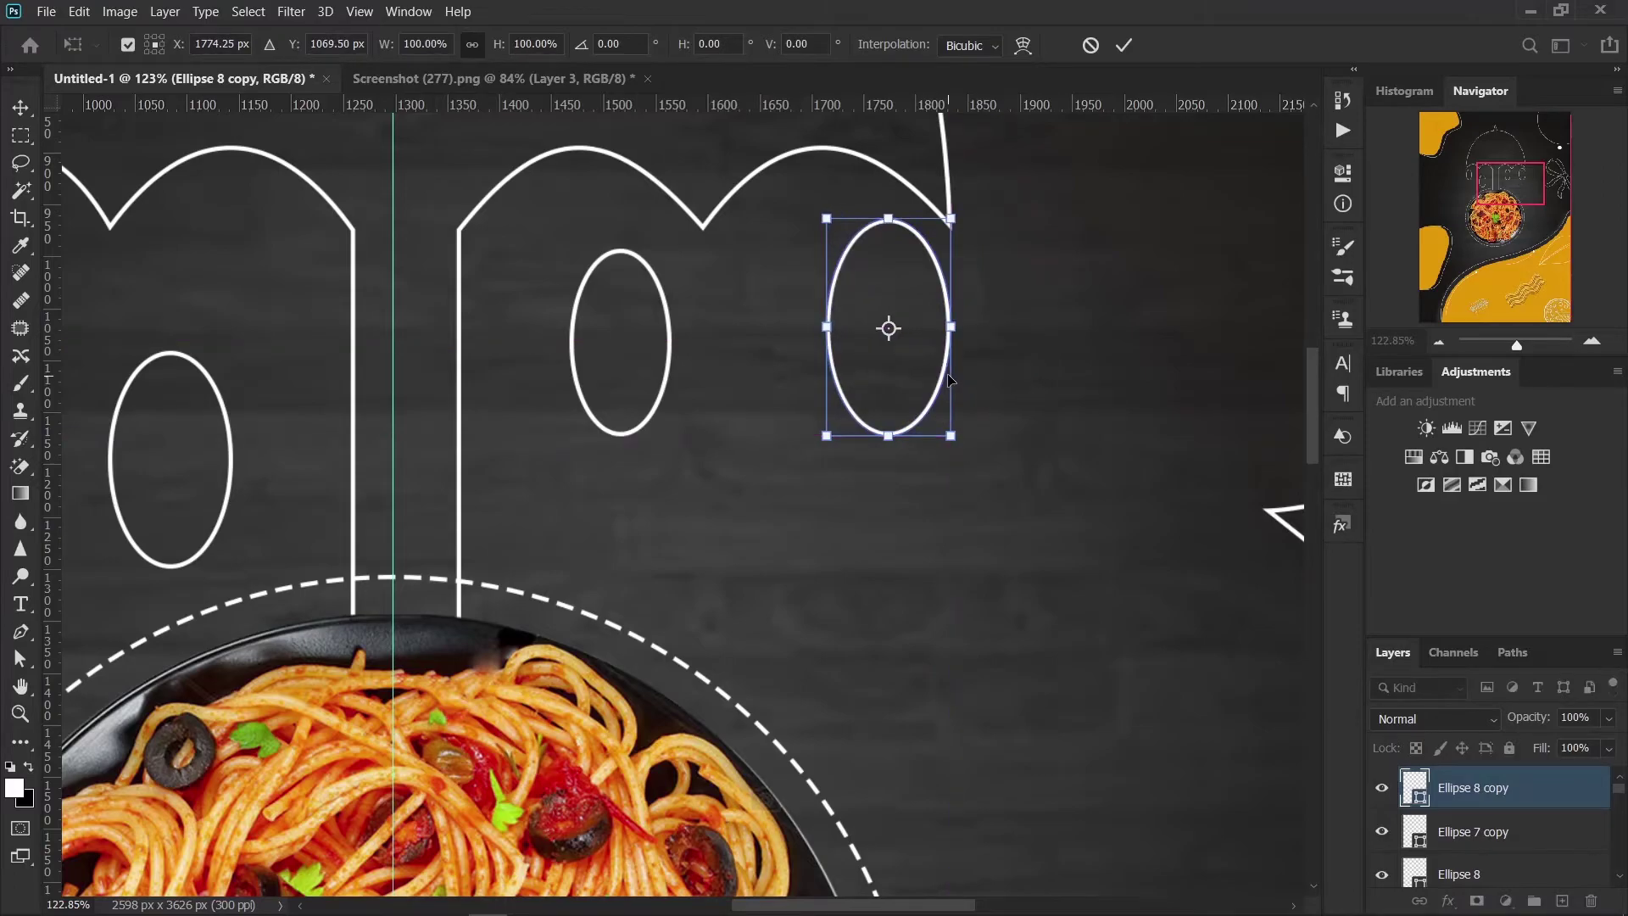
{"action": "left_click", "coordinate": [1124, 45]}
{"action": "left_click", "coordinate": [1478, 842]}
{"action": "key", "text": "ctrl+t"}
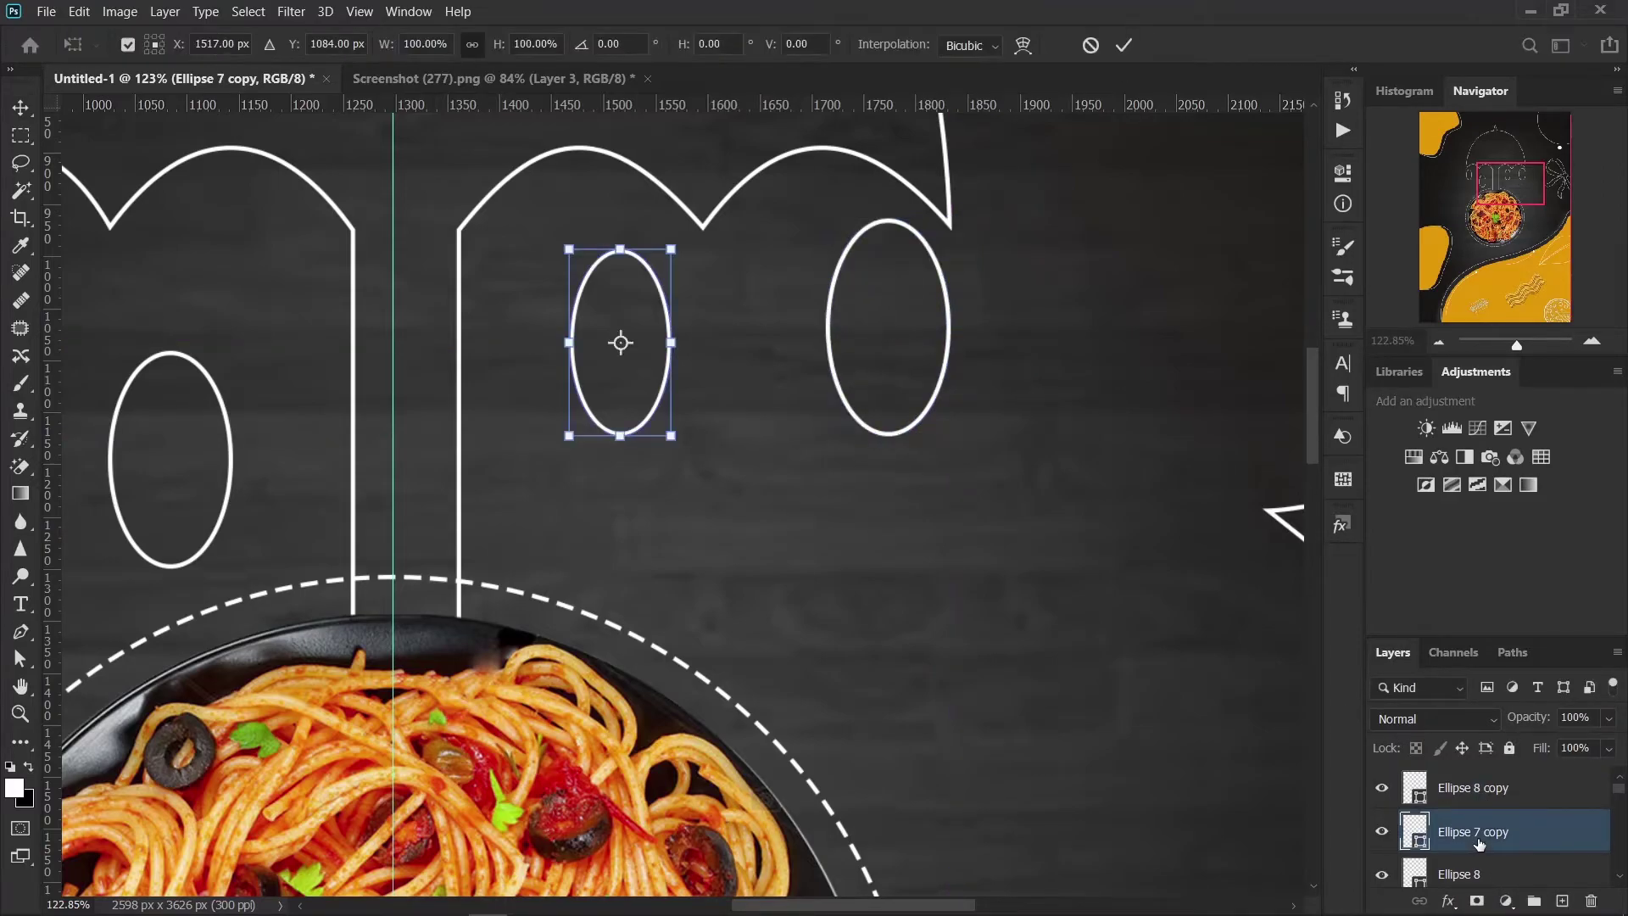
{"action": "left_click_drag", "start_coordinate": [669, 395], "coordinate": [663, 506]}
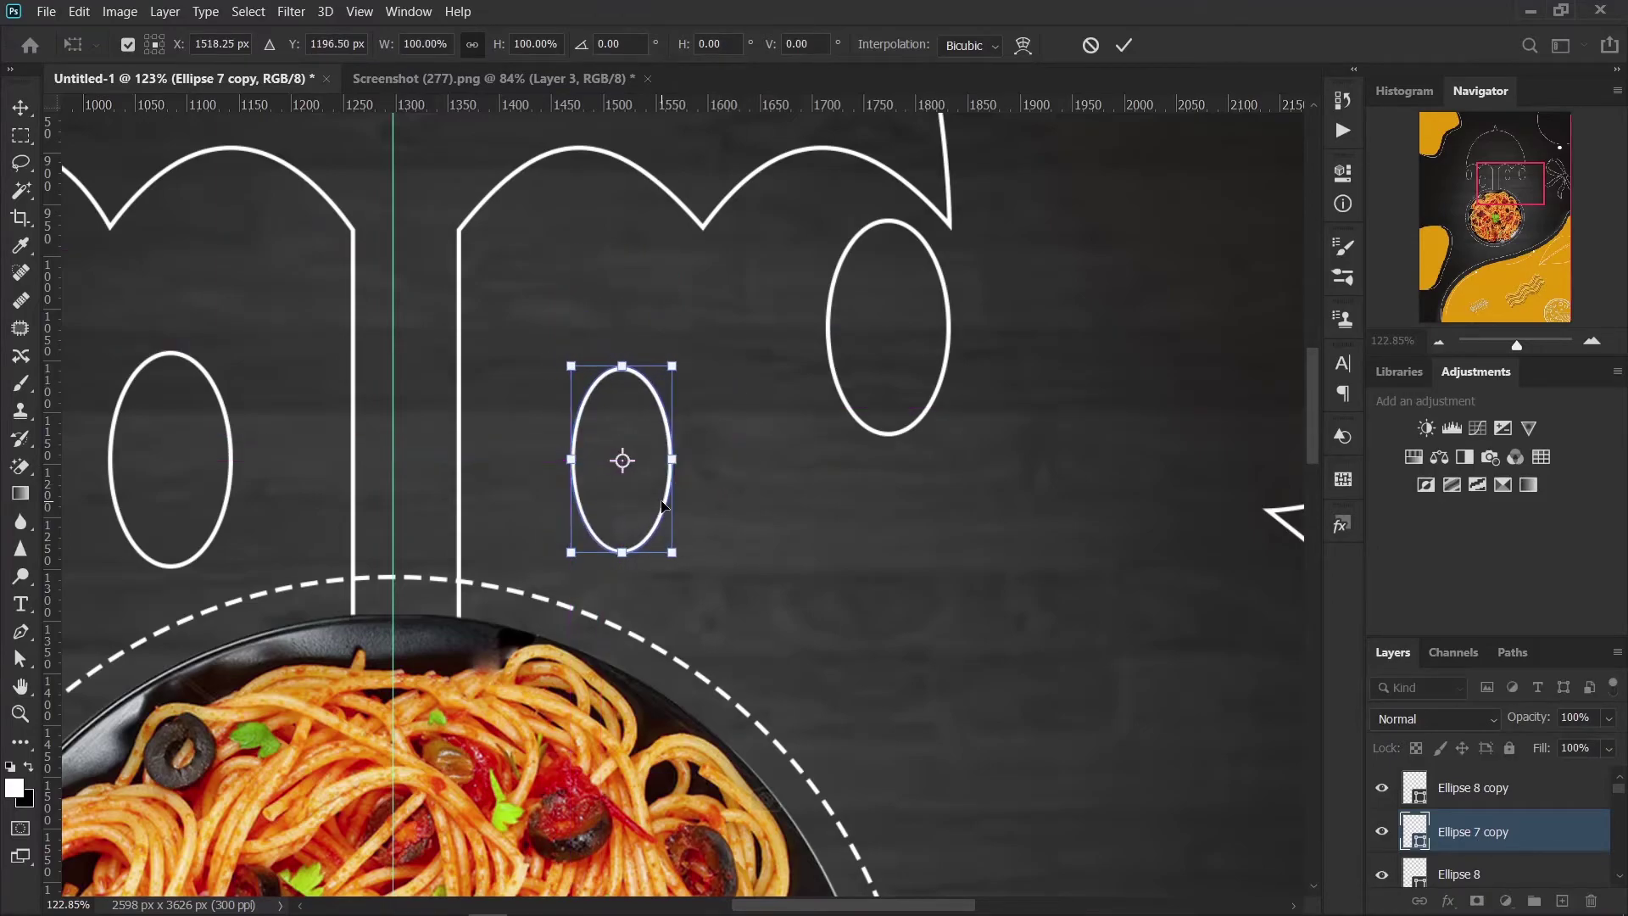
{"action": "left_click", "coordinate": [1123, 45]}
Step: Make the Ellipse 8 copy raindrop slightly narrower and shorter with Free Transform
{"action": "scroll", "coordinate": [826, 414], "scroll_direction": "down", "scroll_amount": 6}
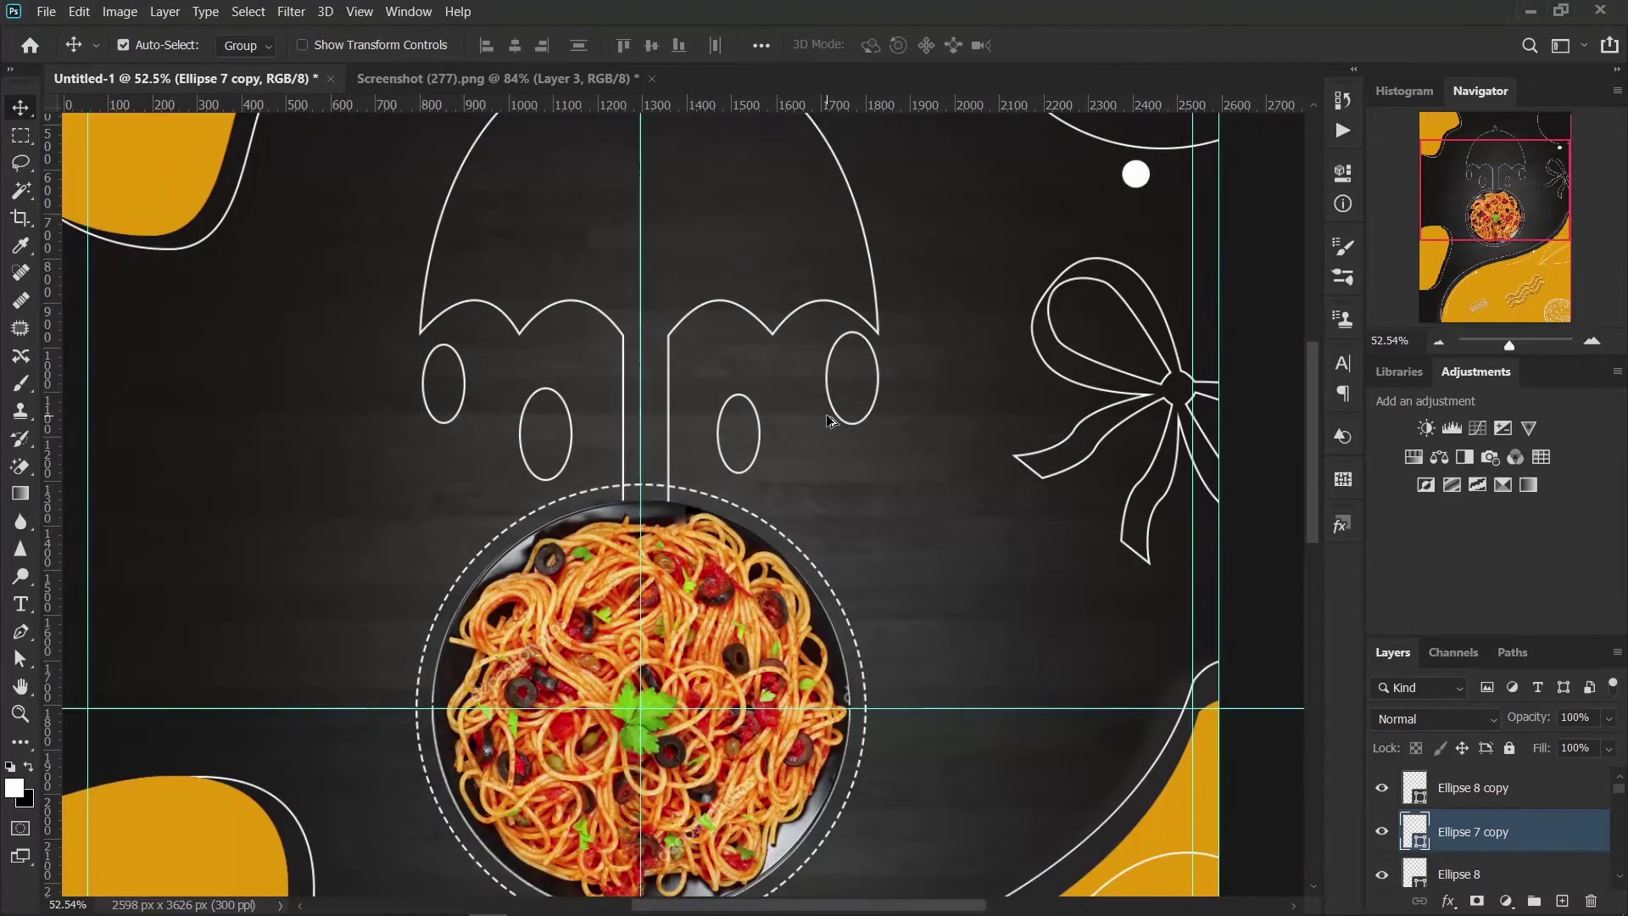
{"action": "scroll", "coordinate": [826, 413], "scroll_direction": "down", "scroll_amount": 2}
{"action": "scroll", "coordinate": [670, 388], "scroll_direction": "up", "scroll_amount": 2}
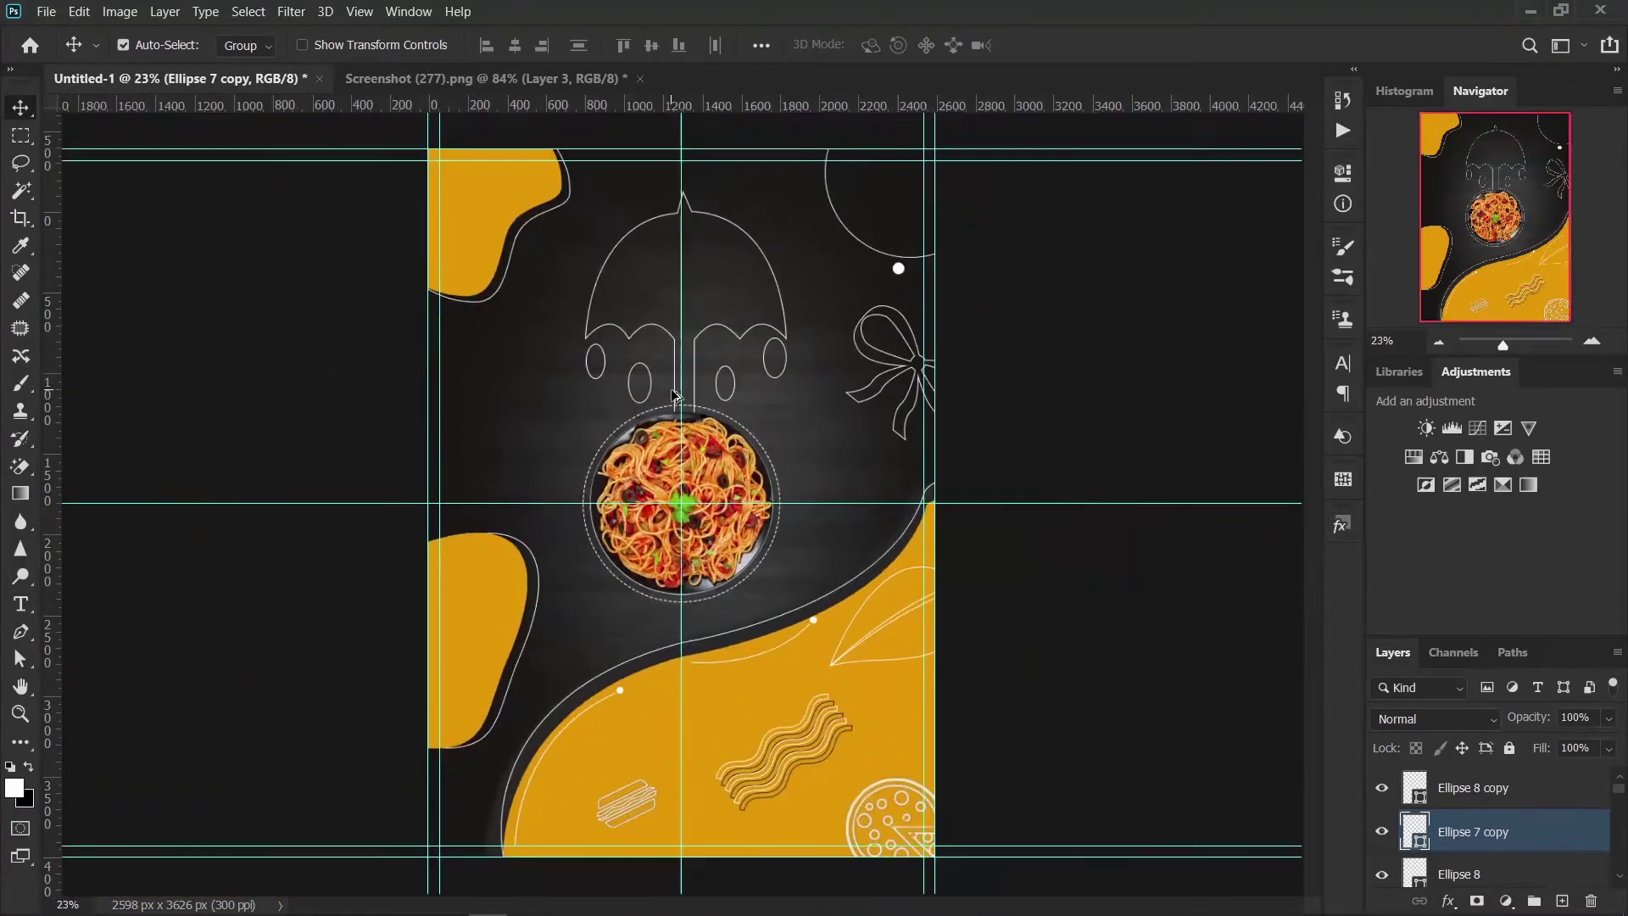
{"action": "scroll", "coordinate": [784, 361], "scroll_direction": "up", "scroll_amount": 2}
{"action": "scroll", "coordinate": [785, 360], "scroll_direction": "up", "scroll_amount": 3}
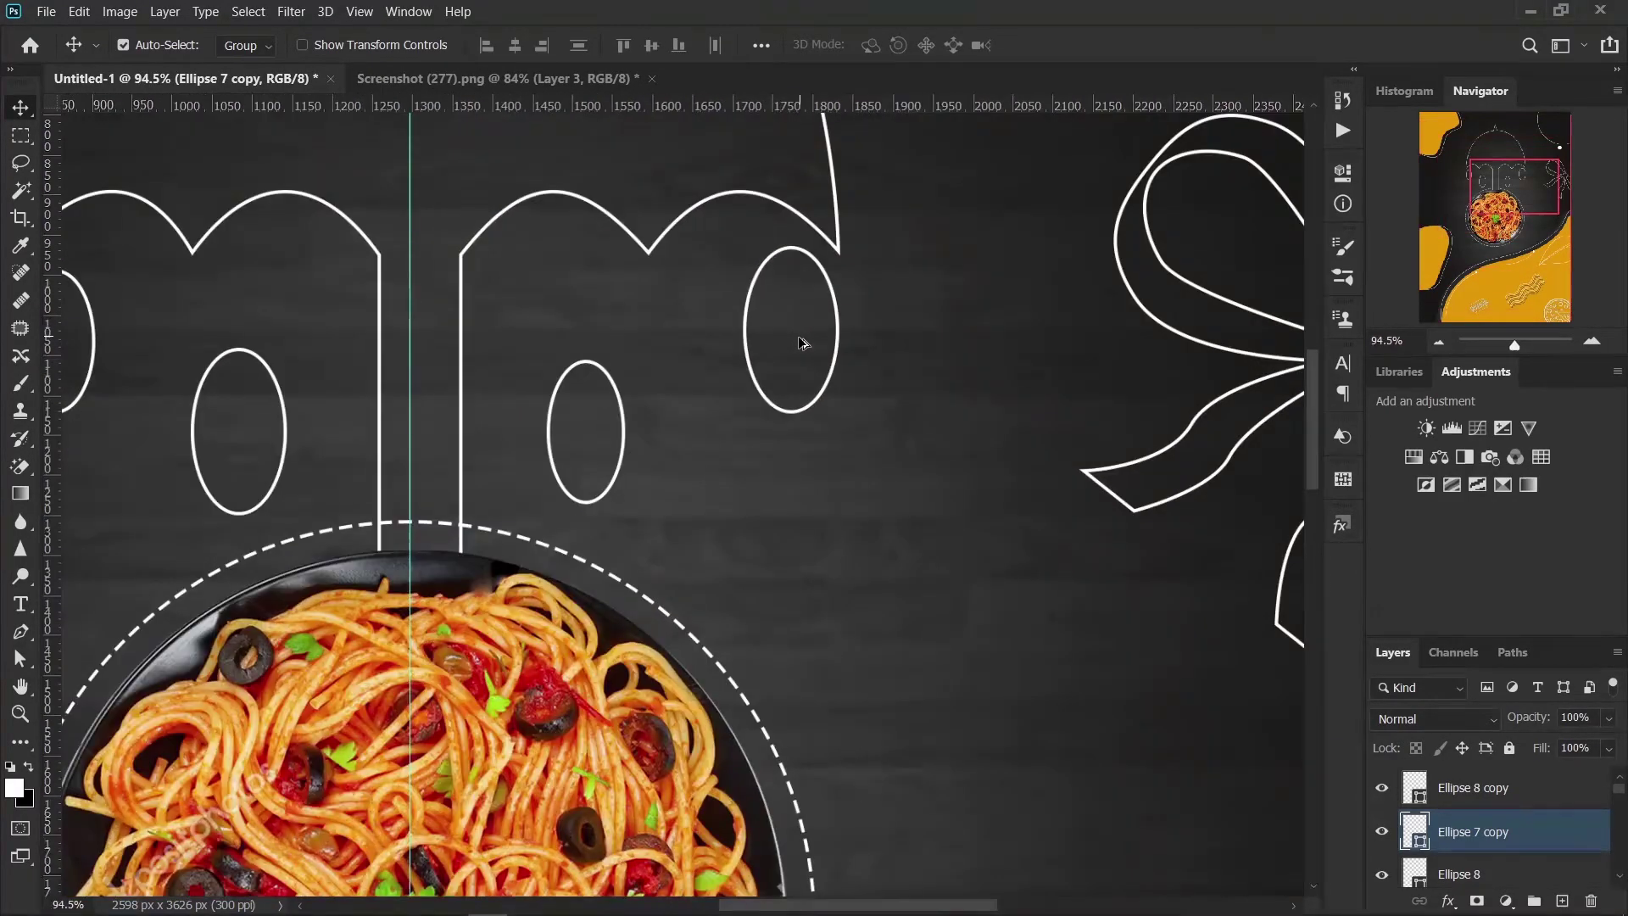
{"action": "left_click", "coordinate": [742, 354]}
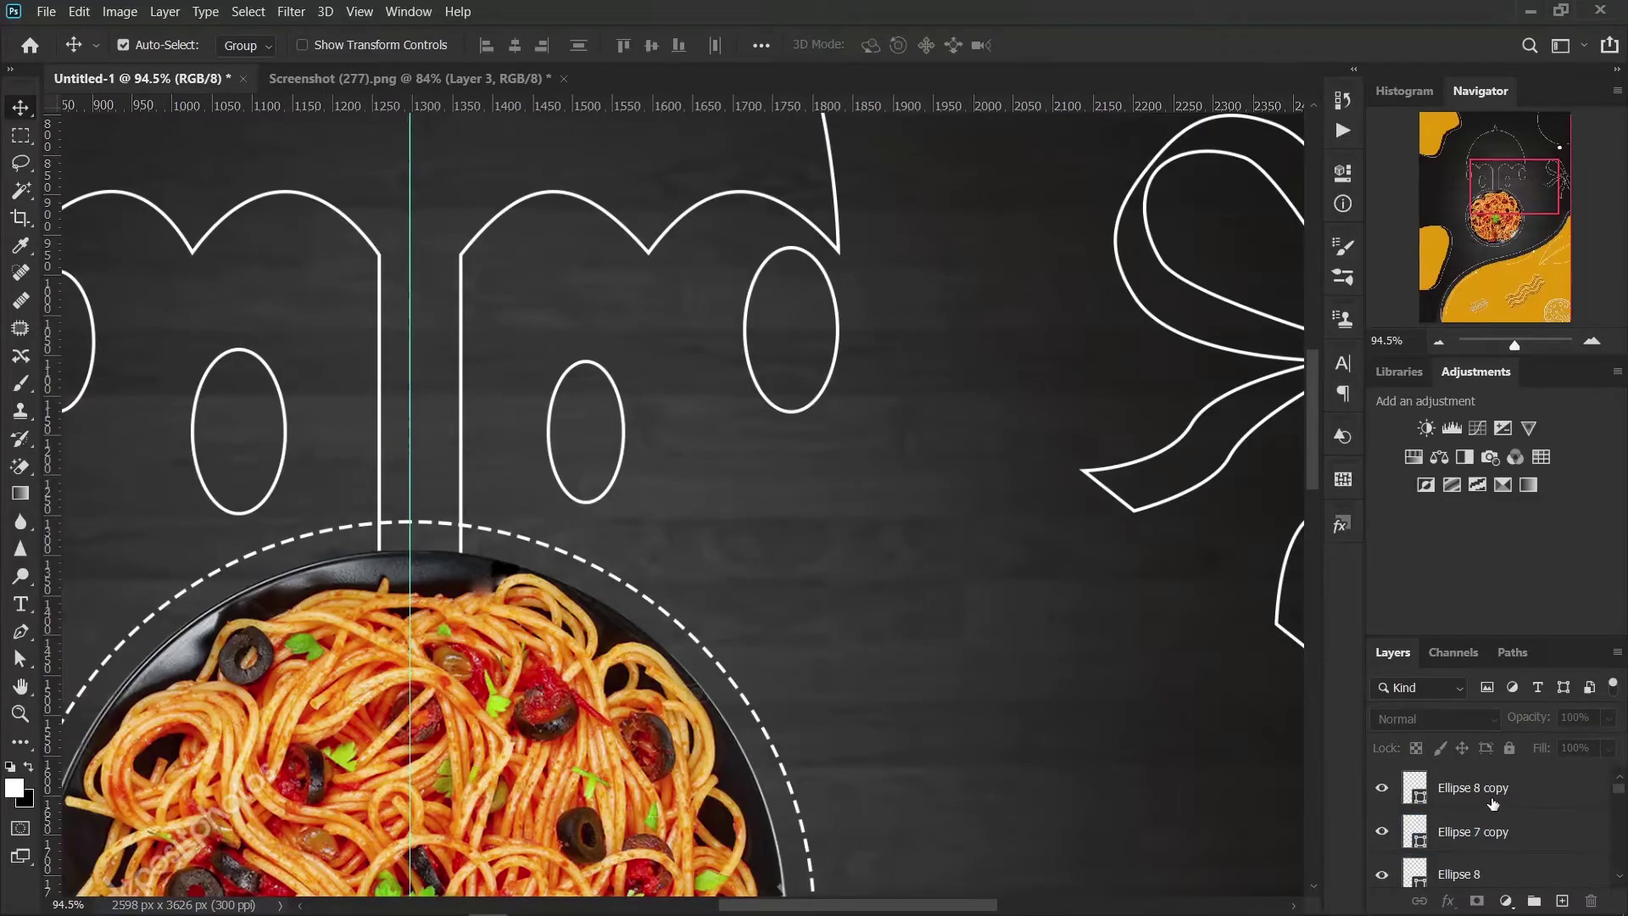
{"action": "left_click", "coordinate": [1492, 801]}
{"action": "key", "text": "ctrl+t"}
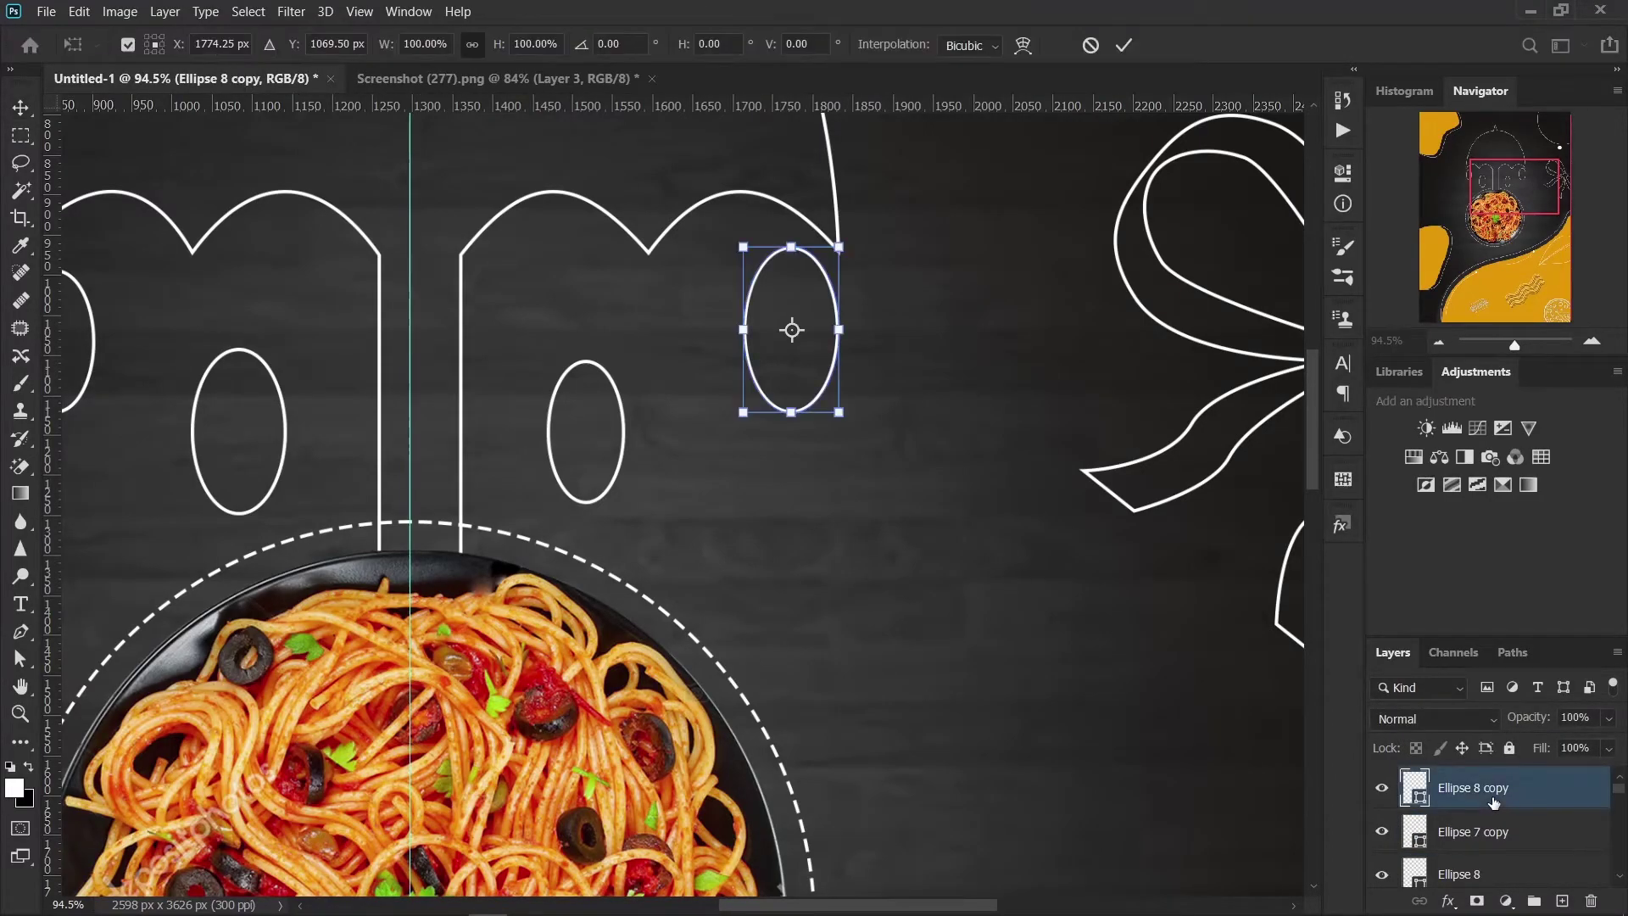
{"action": "left_click_drag", "start_coordinate": [840, 330], "coordinate": [840, 334]}
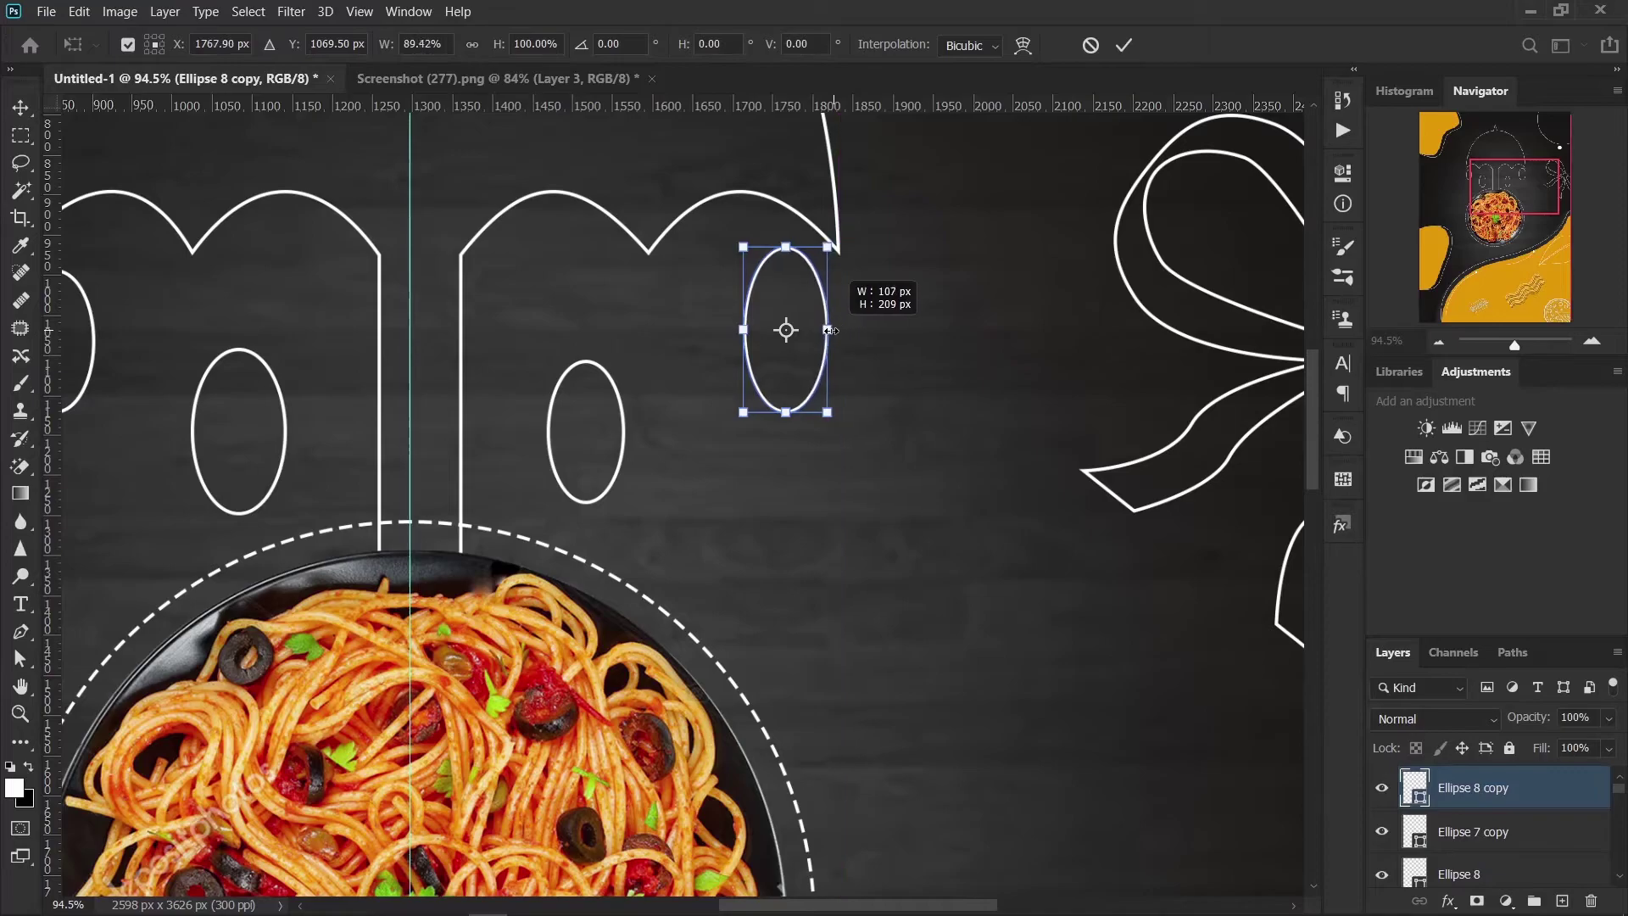
{"action": "left_click_drag", "start_coordinate": [790, 246], "coordinate": [787, 257]}
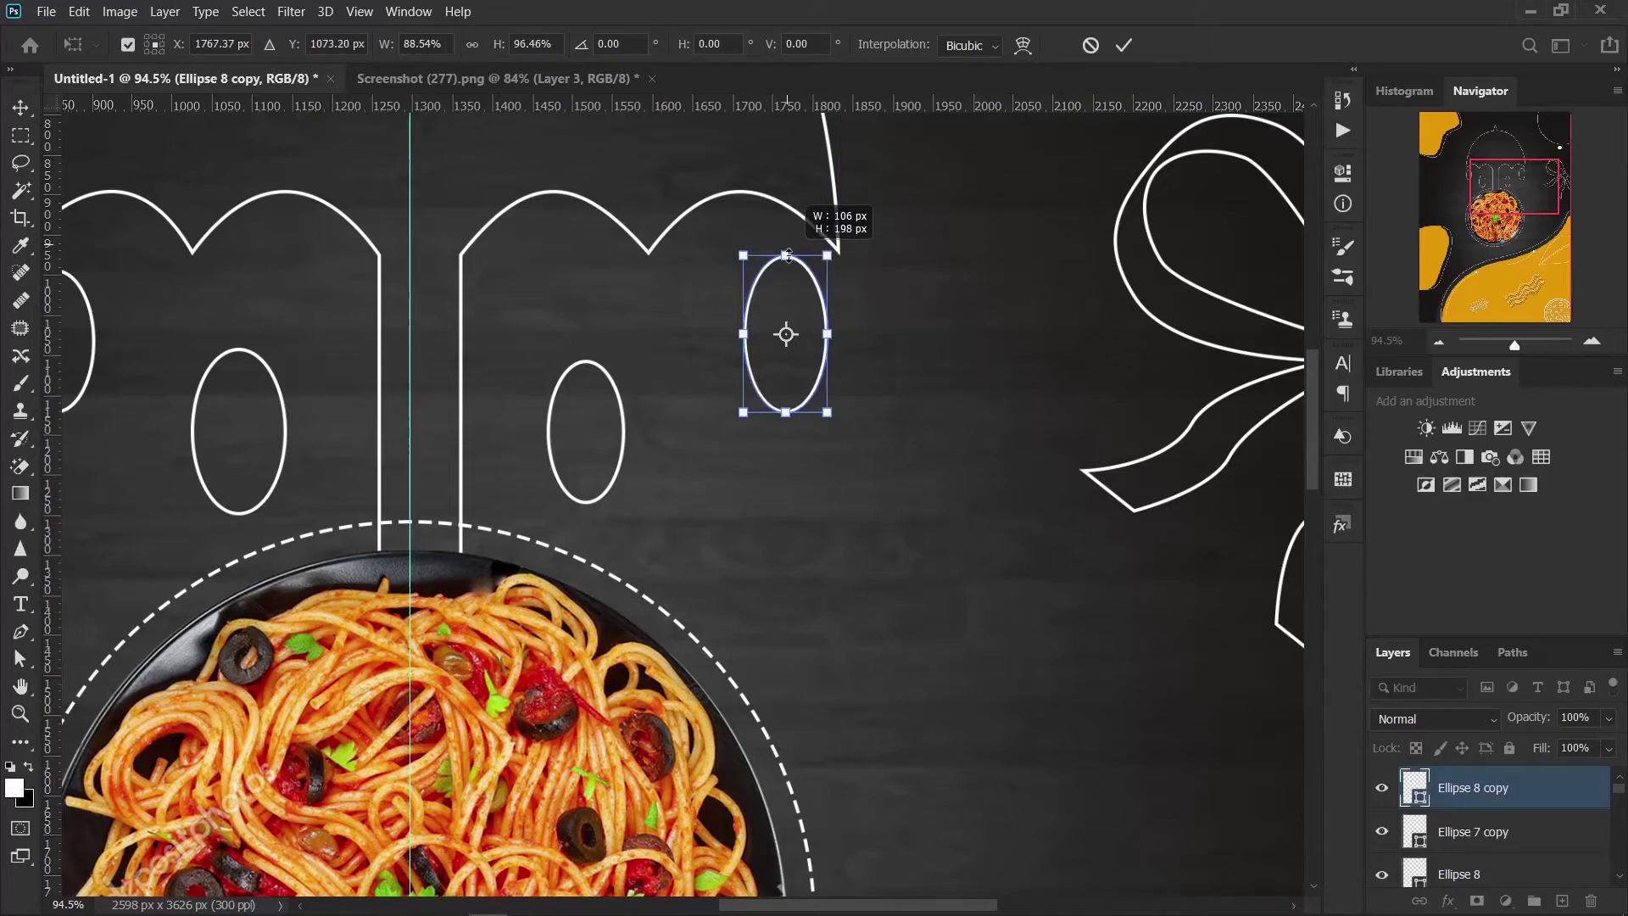
{"action": "left_click", "coordinate": [1128, 45]}
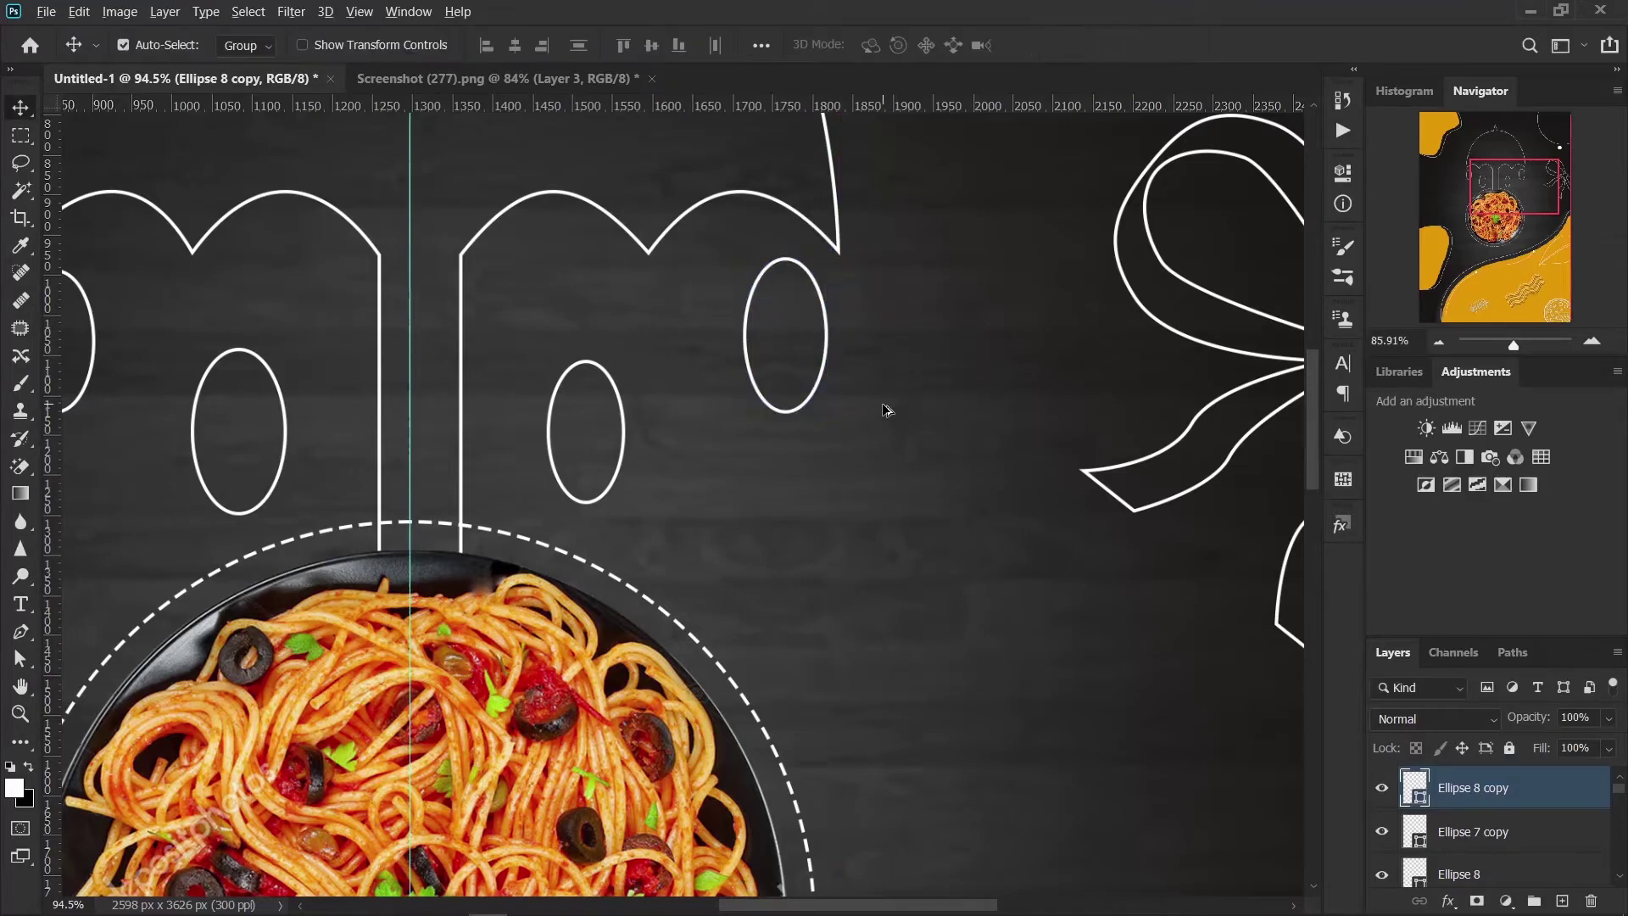
Step: Reselect Ellipse 8 copy and add an empty Layer 4 above it
{"action": "scroll", "coordinate": [882, 405], "scroll_direction": "down", "scroll_amount": 3}
{"action": "scroll", "coordinate": [882, 405], "scroll_direction": "down", "scroll_amount": 2}
{"action": "scroll", "coordinate": [882, 405], "scroll_direction": "down", "scroll_amount": 2}
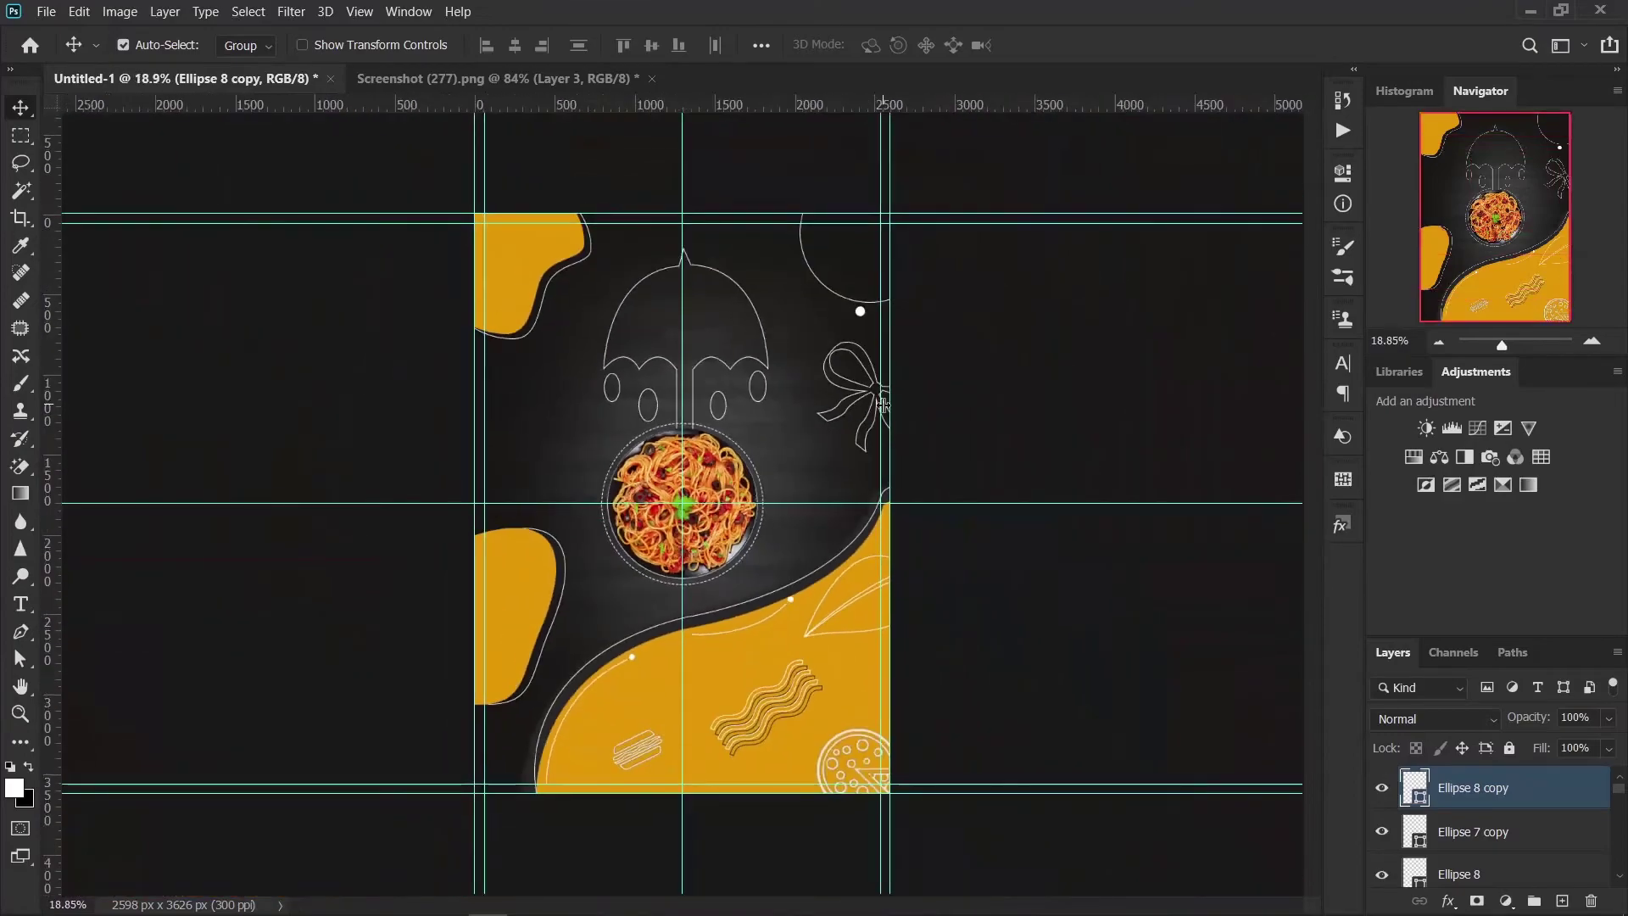
{"action": "left_click", "coordinate": [1052, 388]}
{"action": "scroll", "coordinate": [987, 547], "scroll_direction": "up", "scroll_amount": 2}
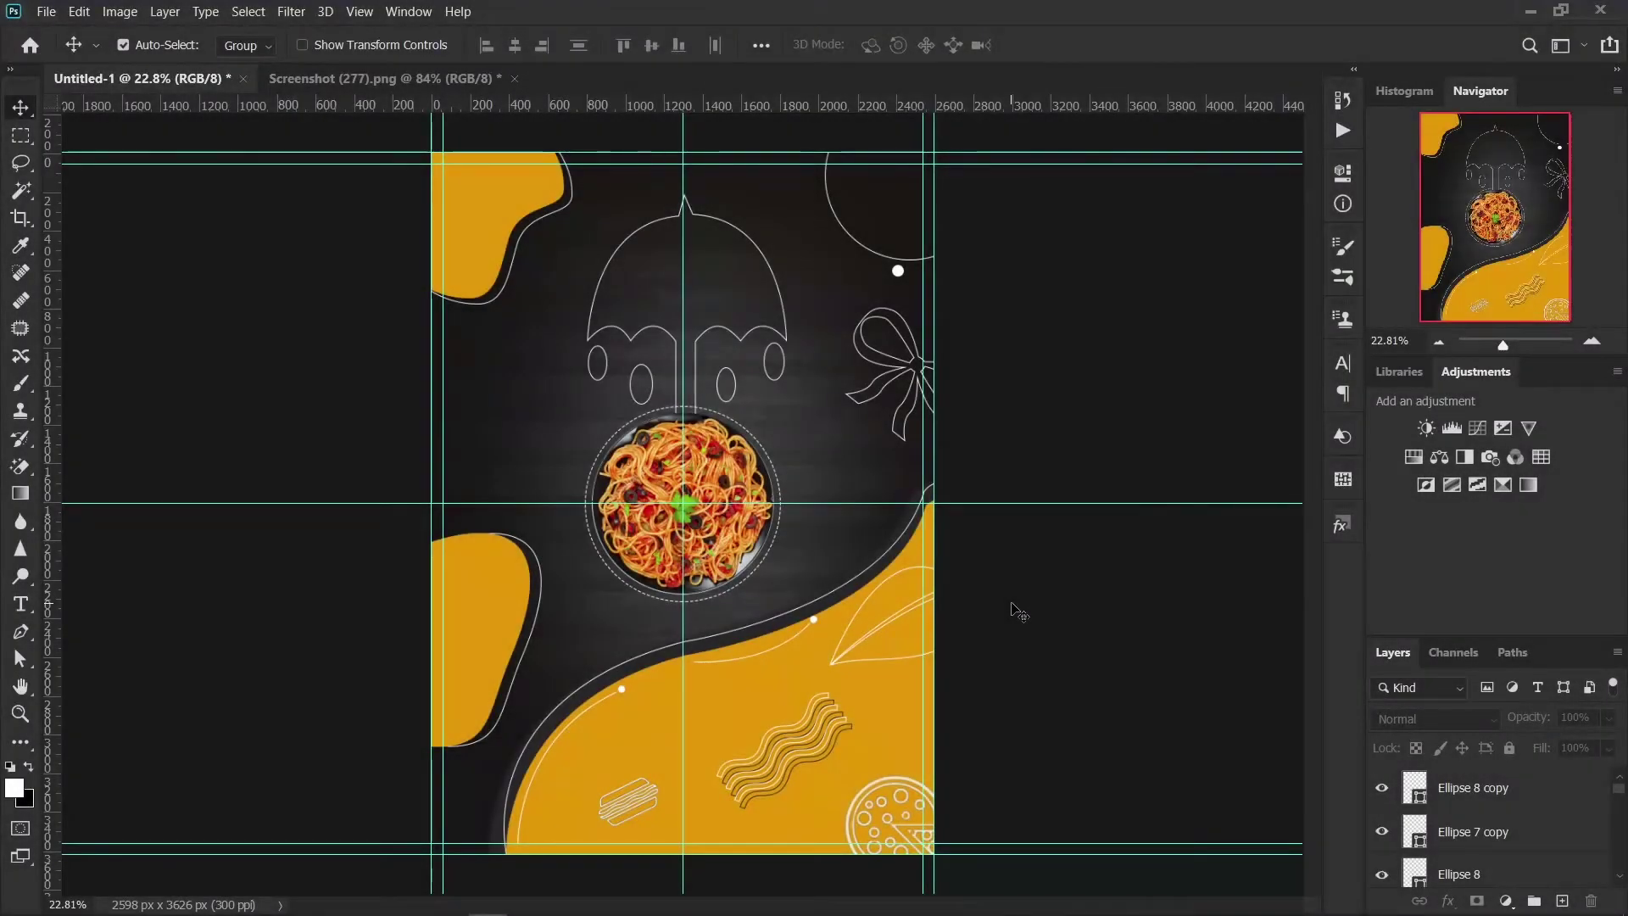
{"action": "left_click", "coordinate": [1525, 797]}
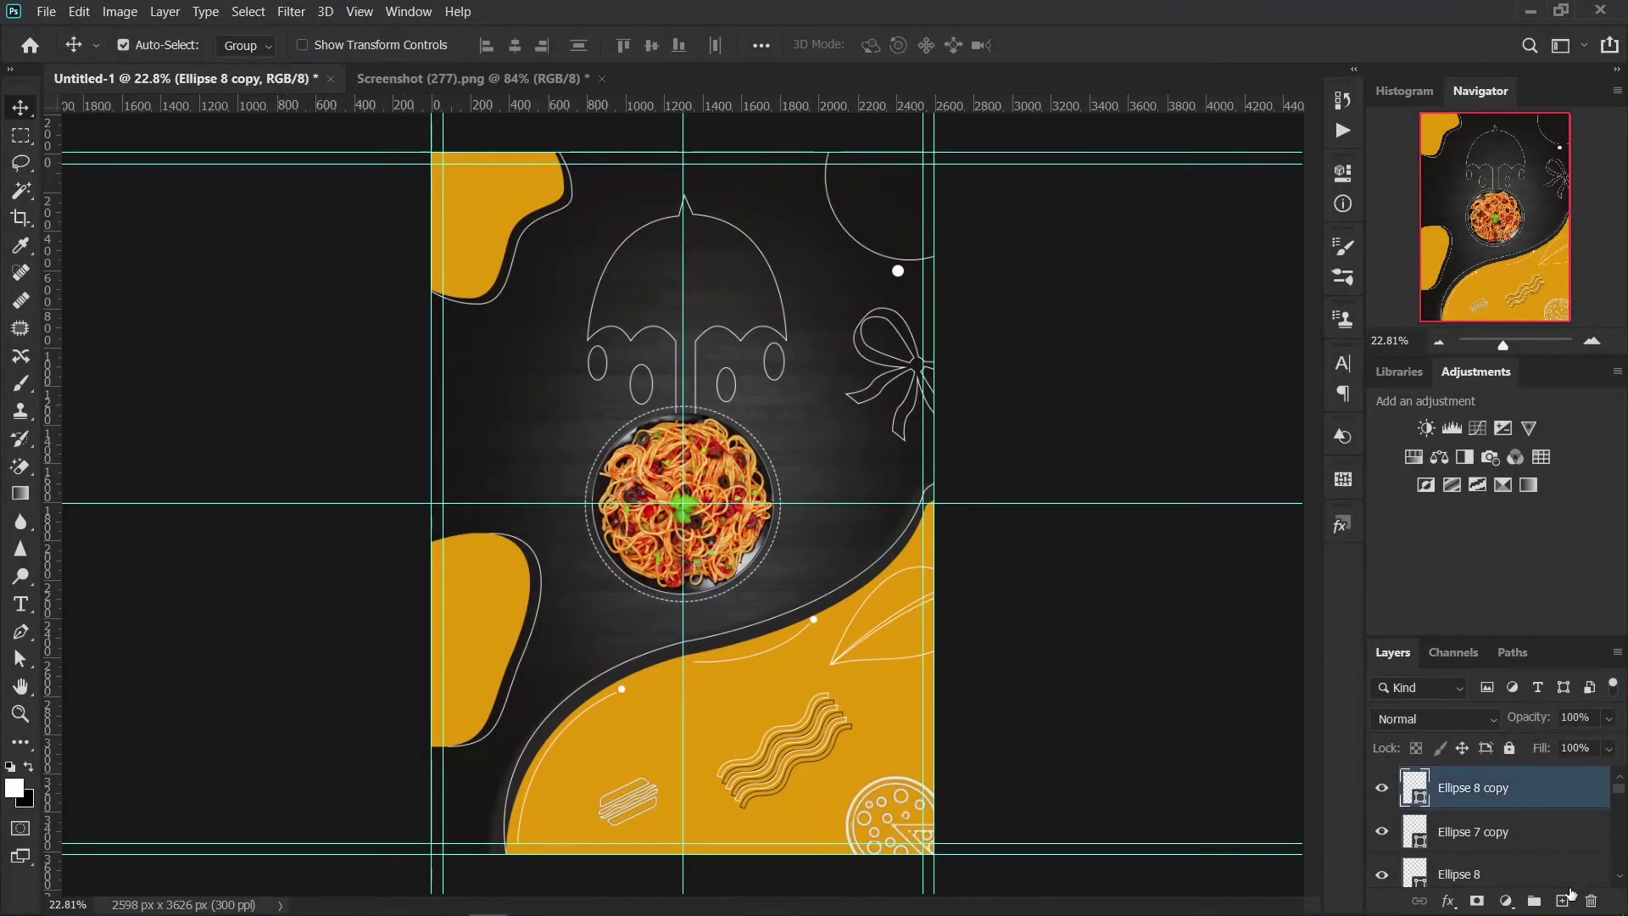
{"action": "left_click", "coordinate": [1562, 899]}
{"action": "scroll", "coordinate": [717, 571], "scroll_direction": "up", "scroll_amount": 1}
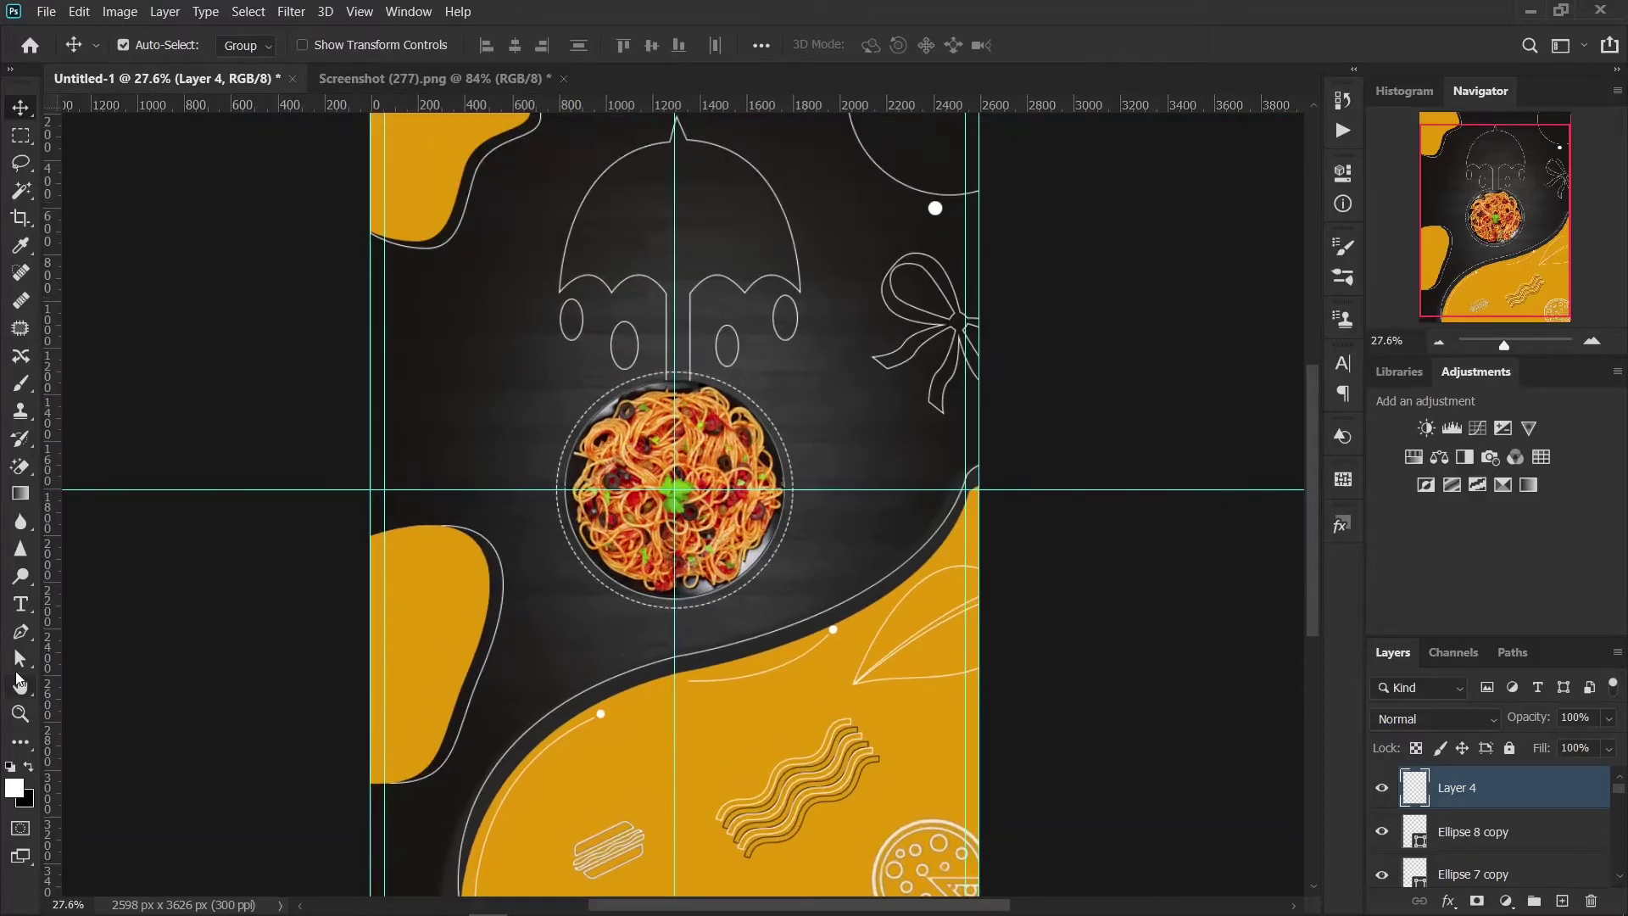
Step: Place a text layer left of the plate, enlarge it to about 88 pt, and move it
{"action": "left_click", "coordinate": [20, 603]}
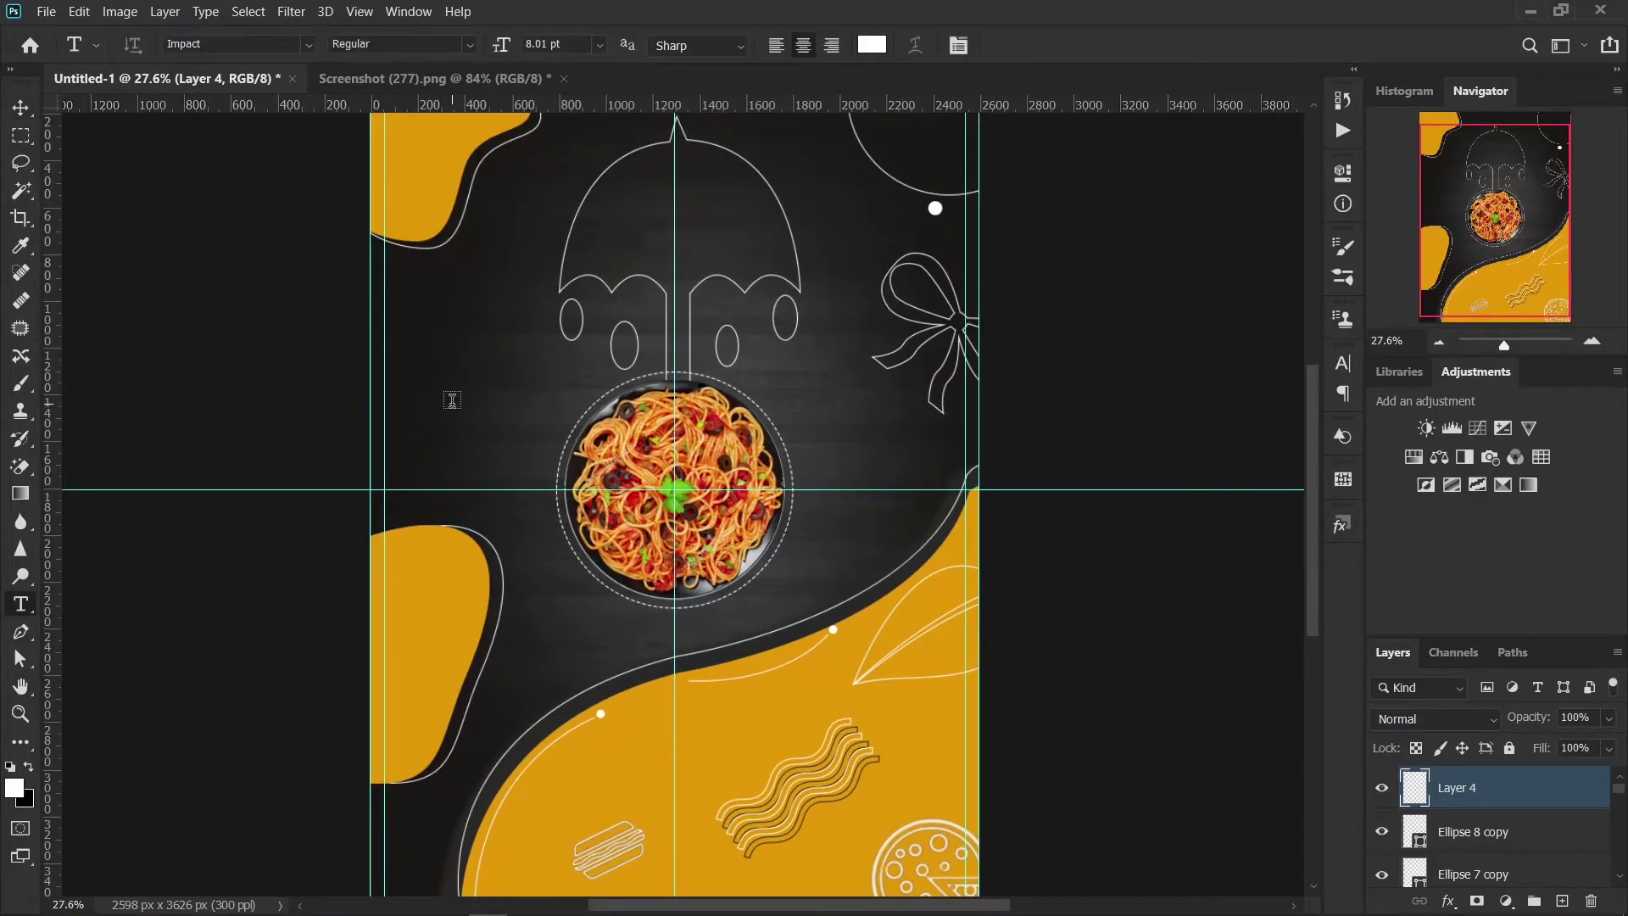
{"action": "left_click", "coordinate": [452, 400]}
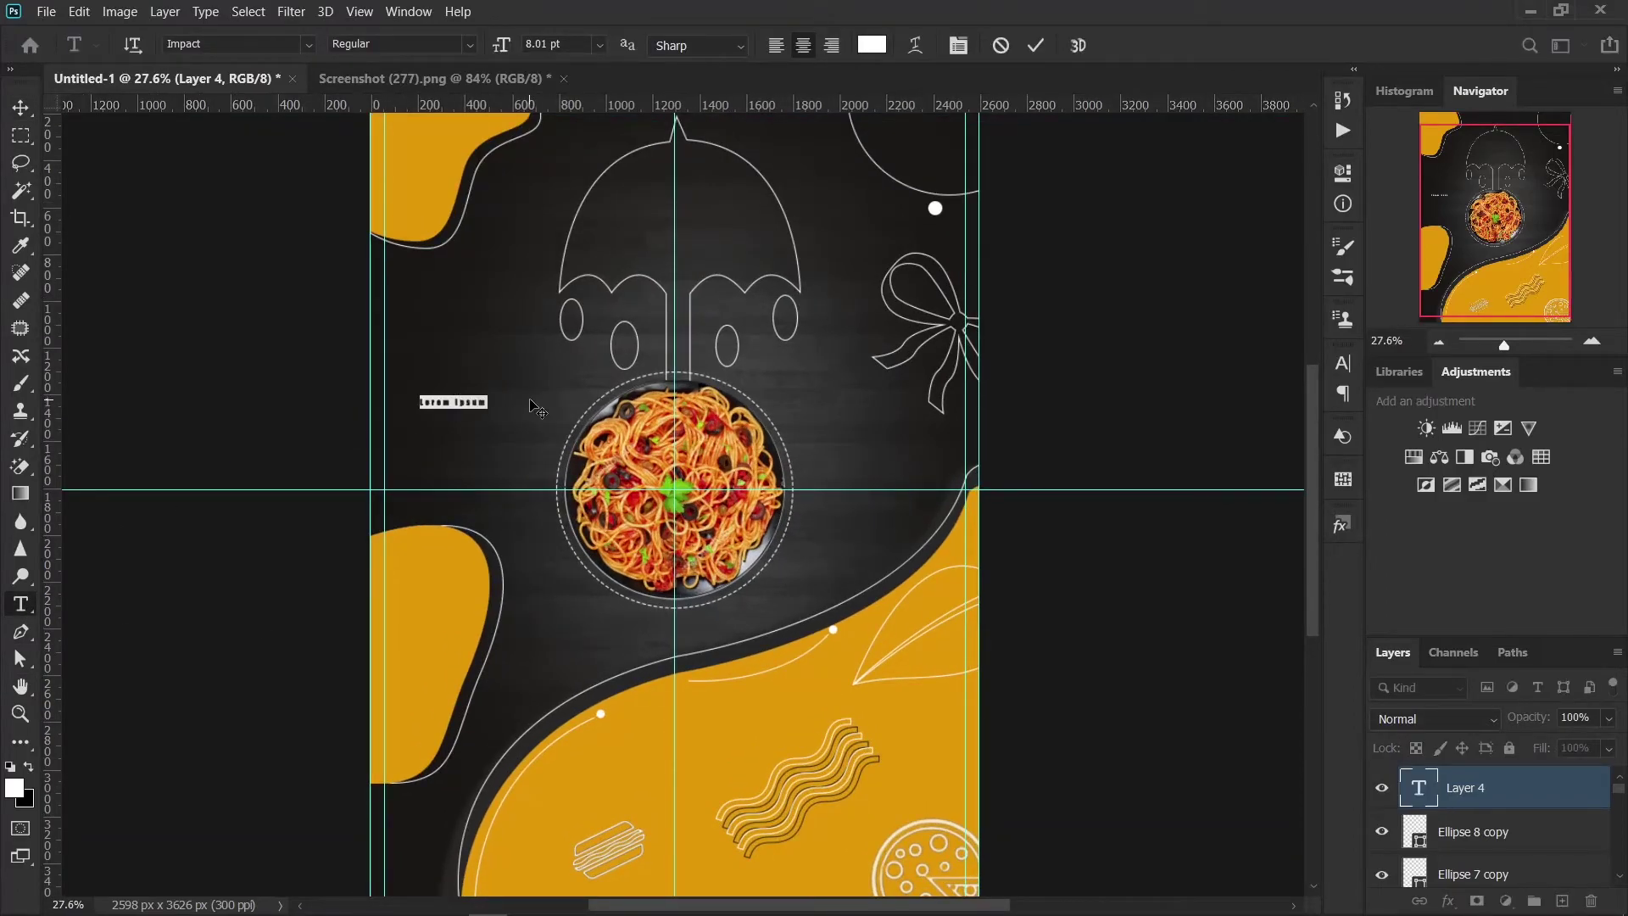
{"action": "key", "text": "BackSpace"}
{"action": "left_click_drag", "start_coordinate": [507, 44], "coordinate": [593, 34]}
{"action": "type", "text": "OOD"}
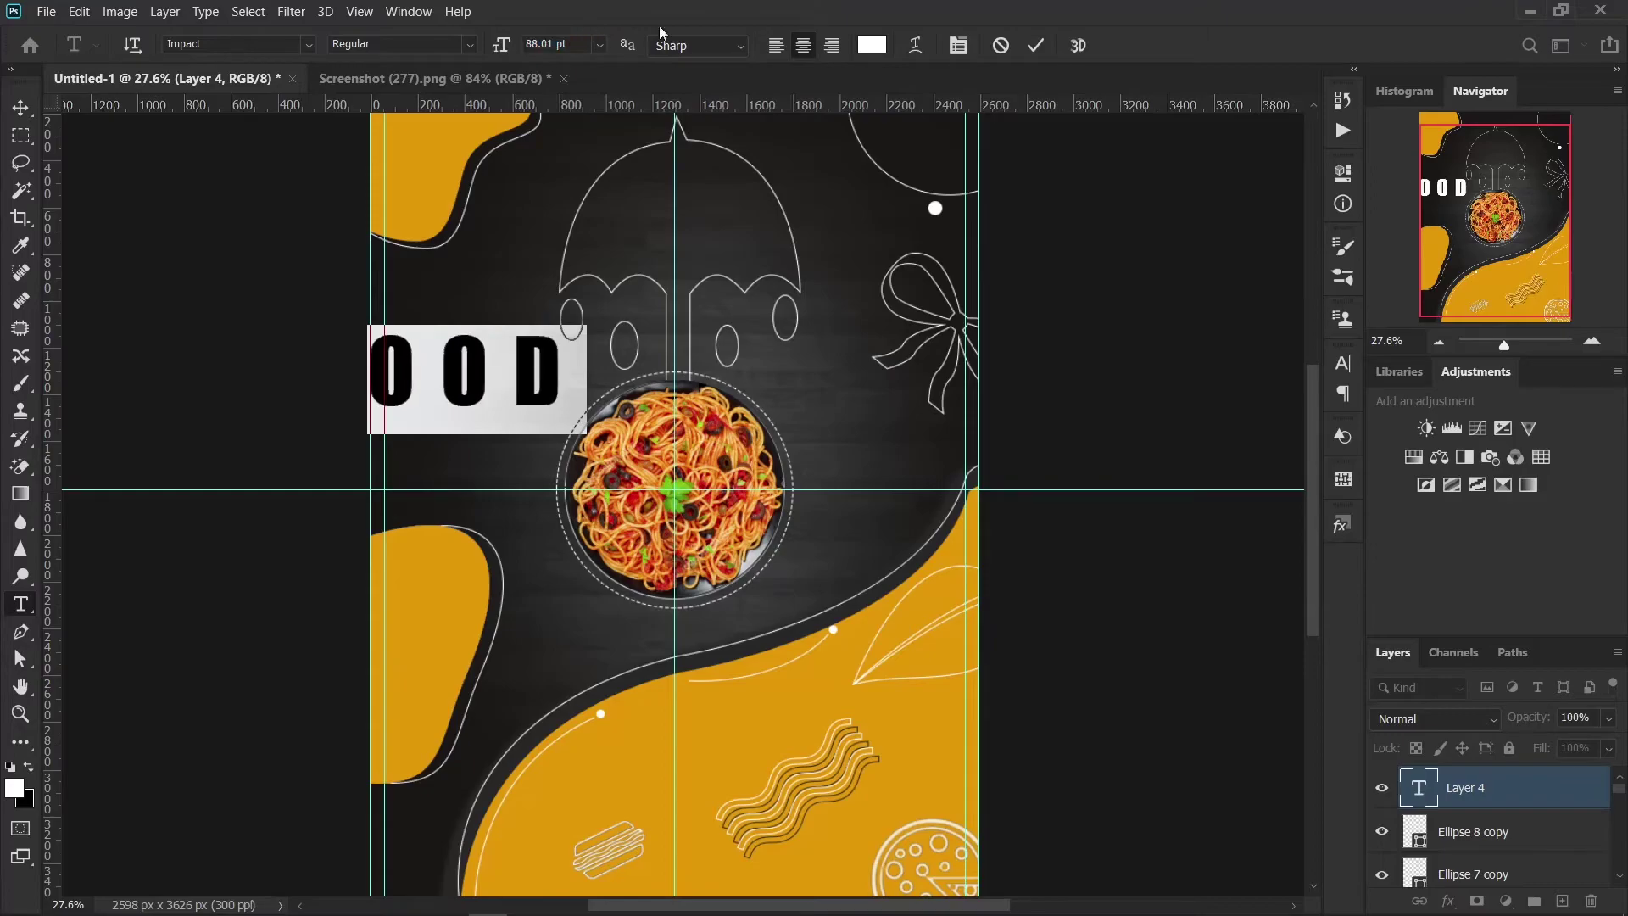
{"action": "left_click", "coordinate": [1034, 48]}
{"action": "key", "text": "v"}
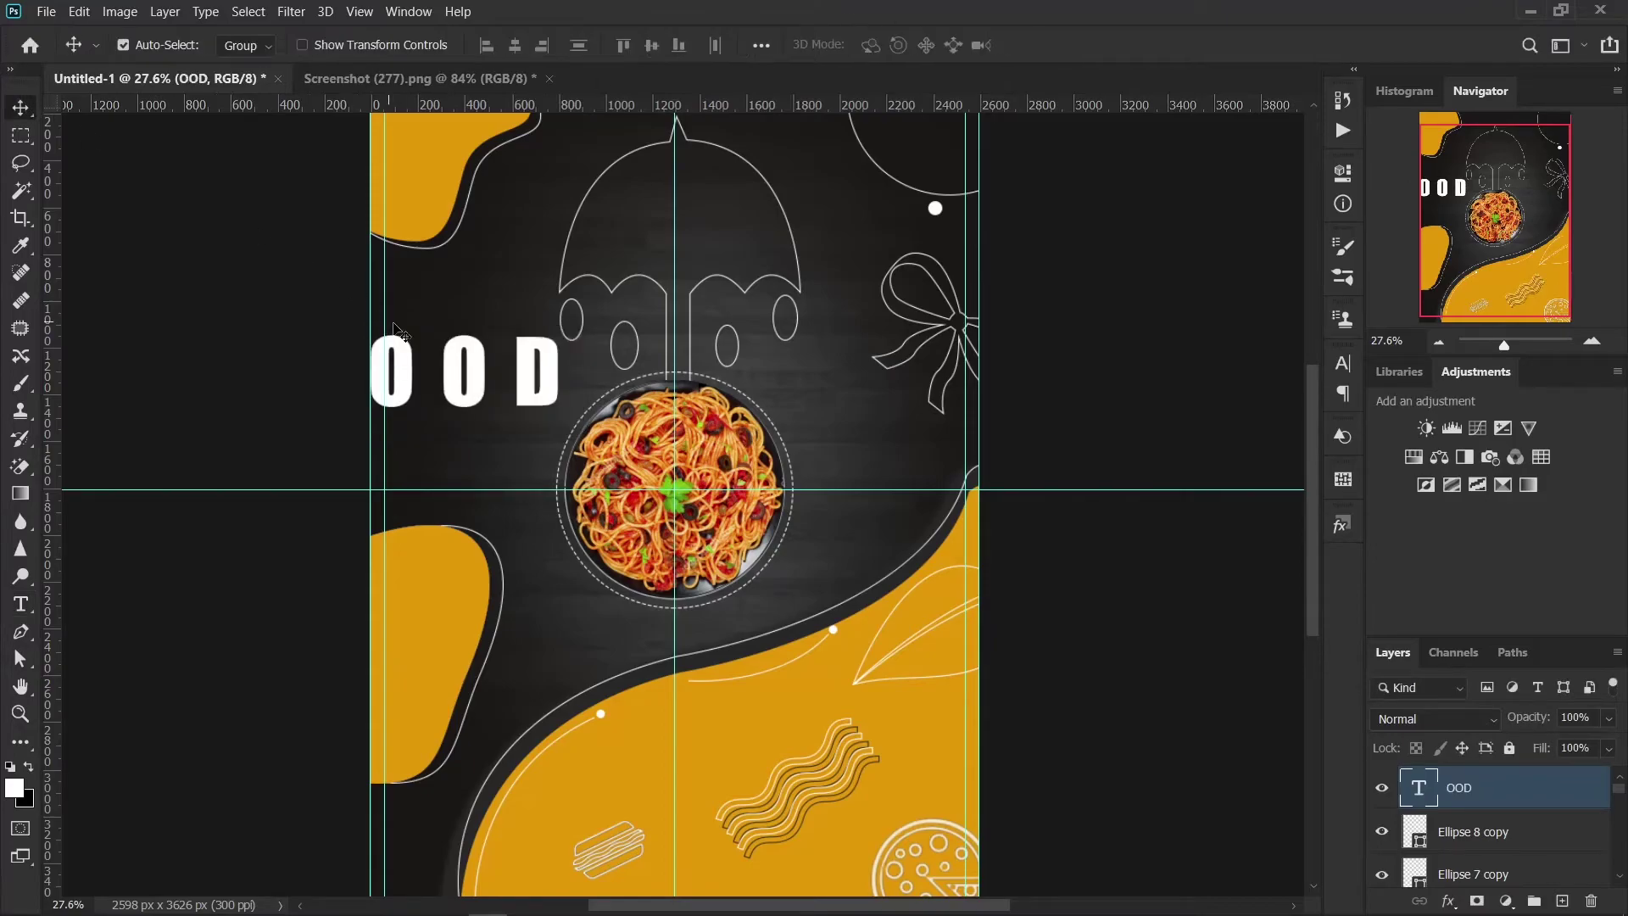
{"action": "left_click_drag", "start_coordinate": [478, 388], "coordinate": [567, 424]}
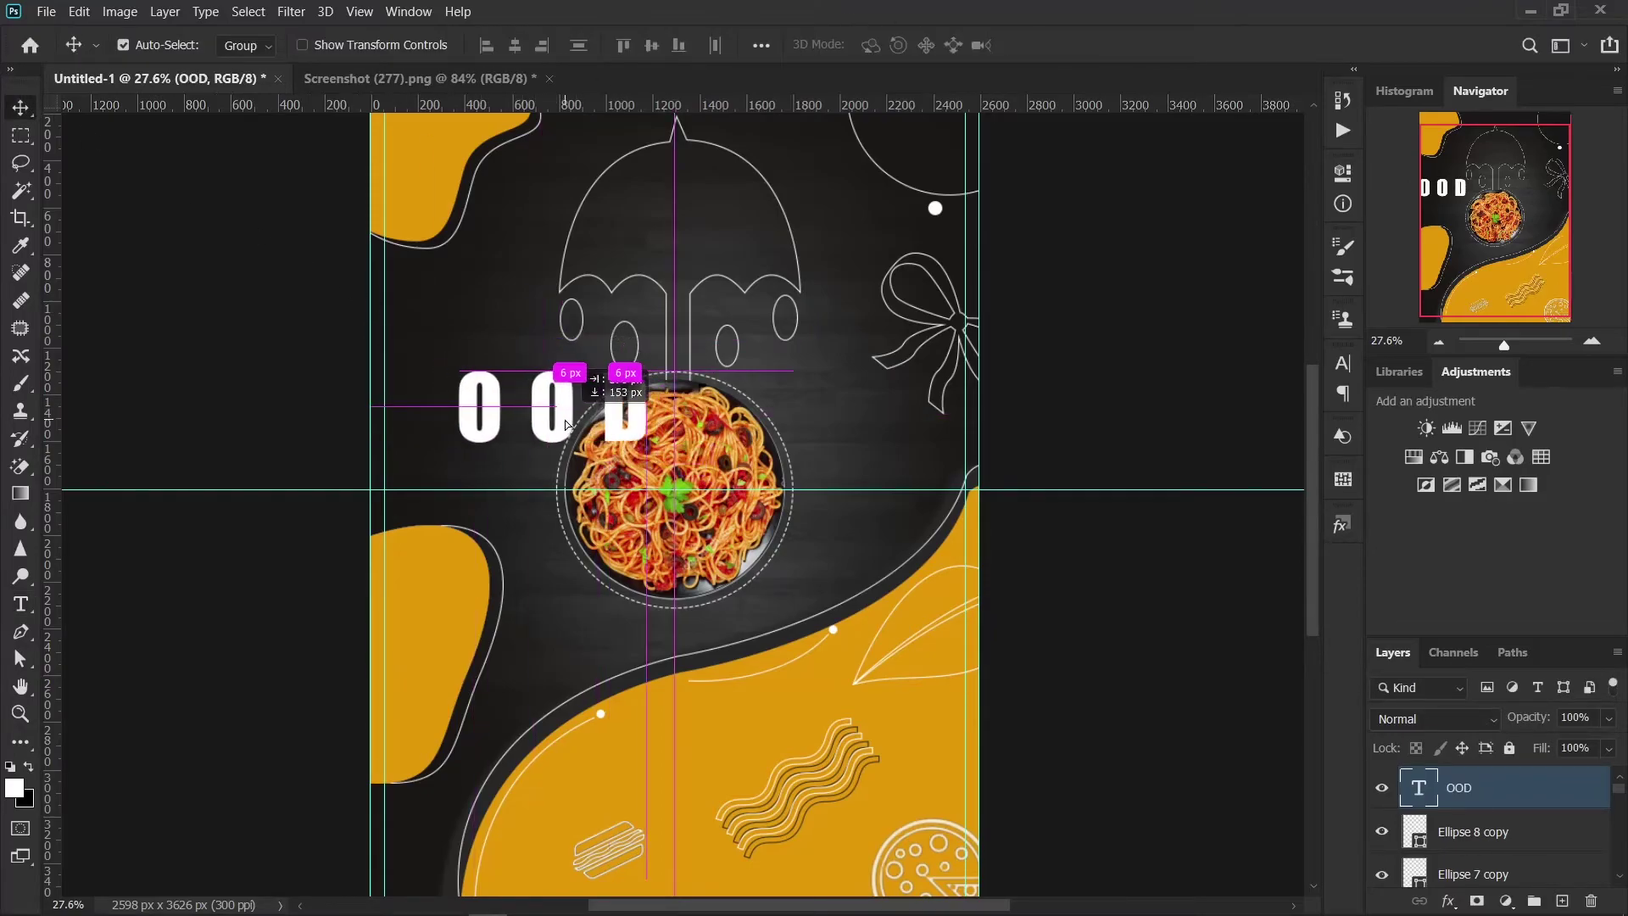
Step: Retype the headline as 'FOOD' in white Impact and commit it
{"action": "key", "text": "t"}
{"action": "double_click", "coordinate": [458, 404]}
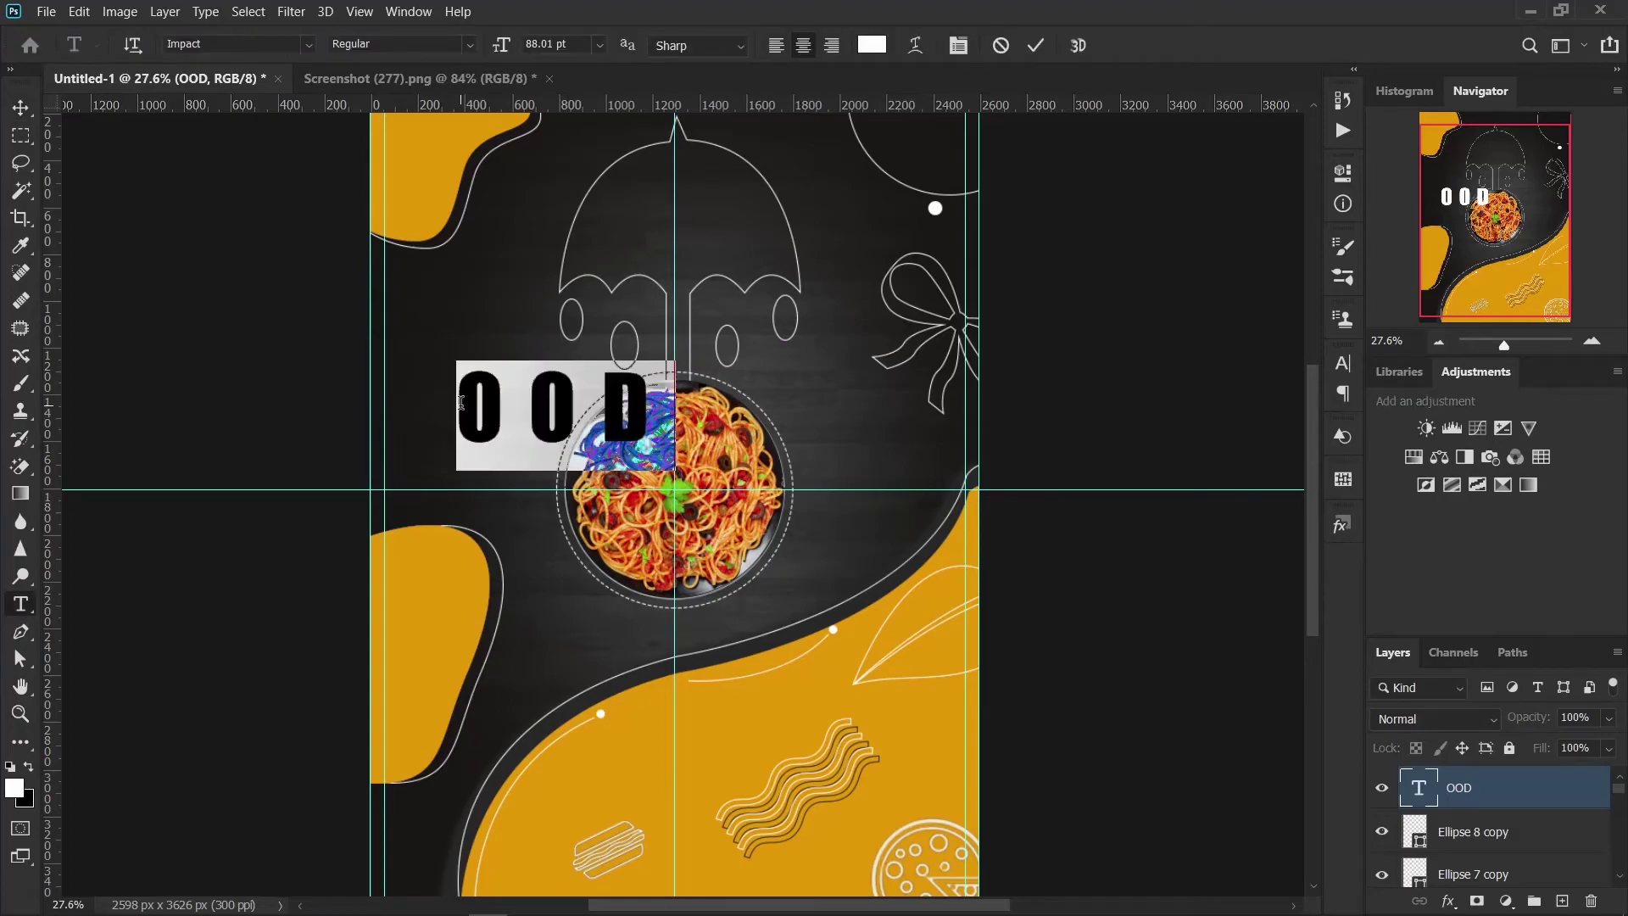
{"action": "type", "text": "F"}
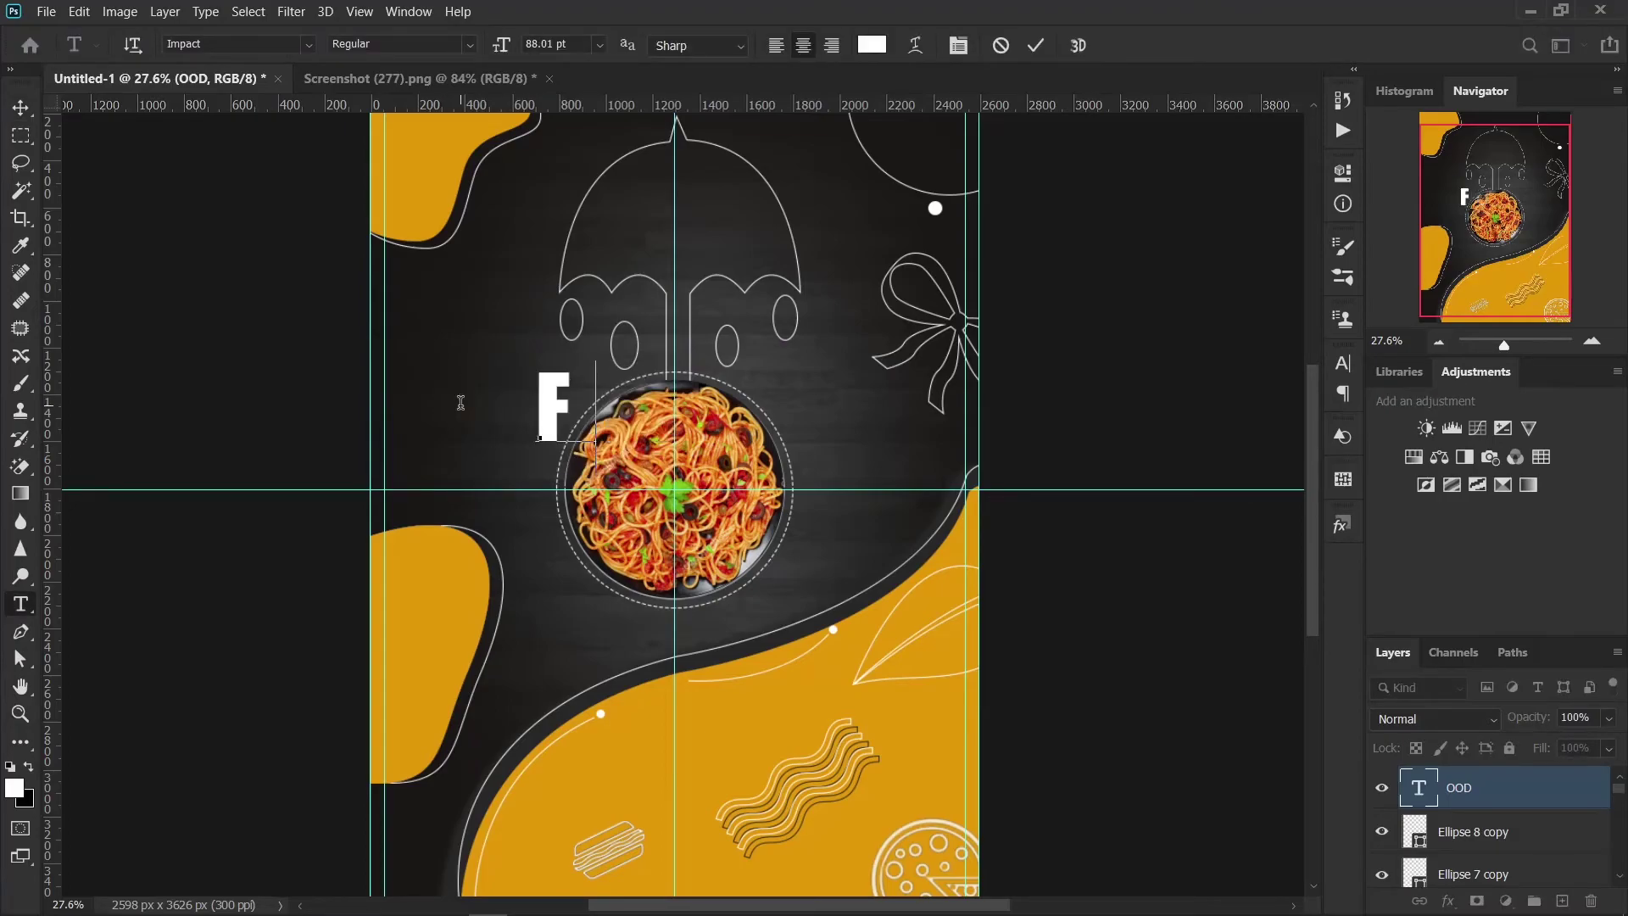
{"action": "type", "text": "OO"}
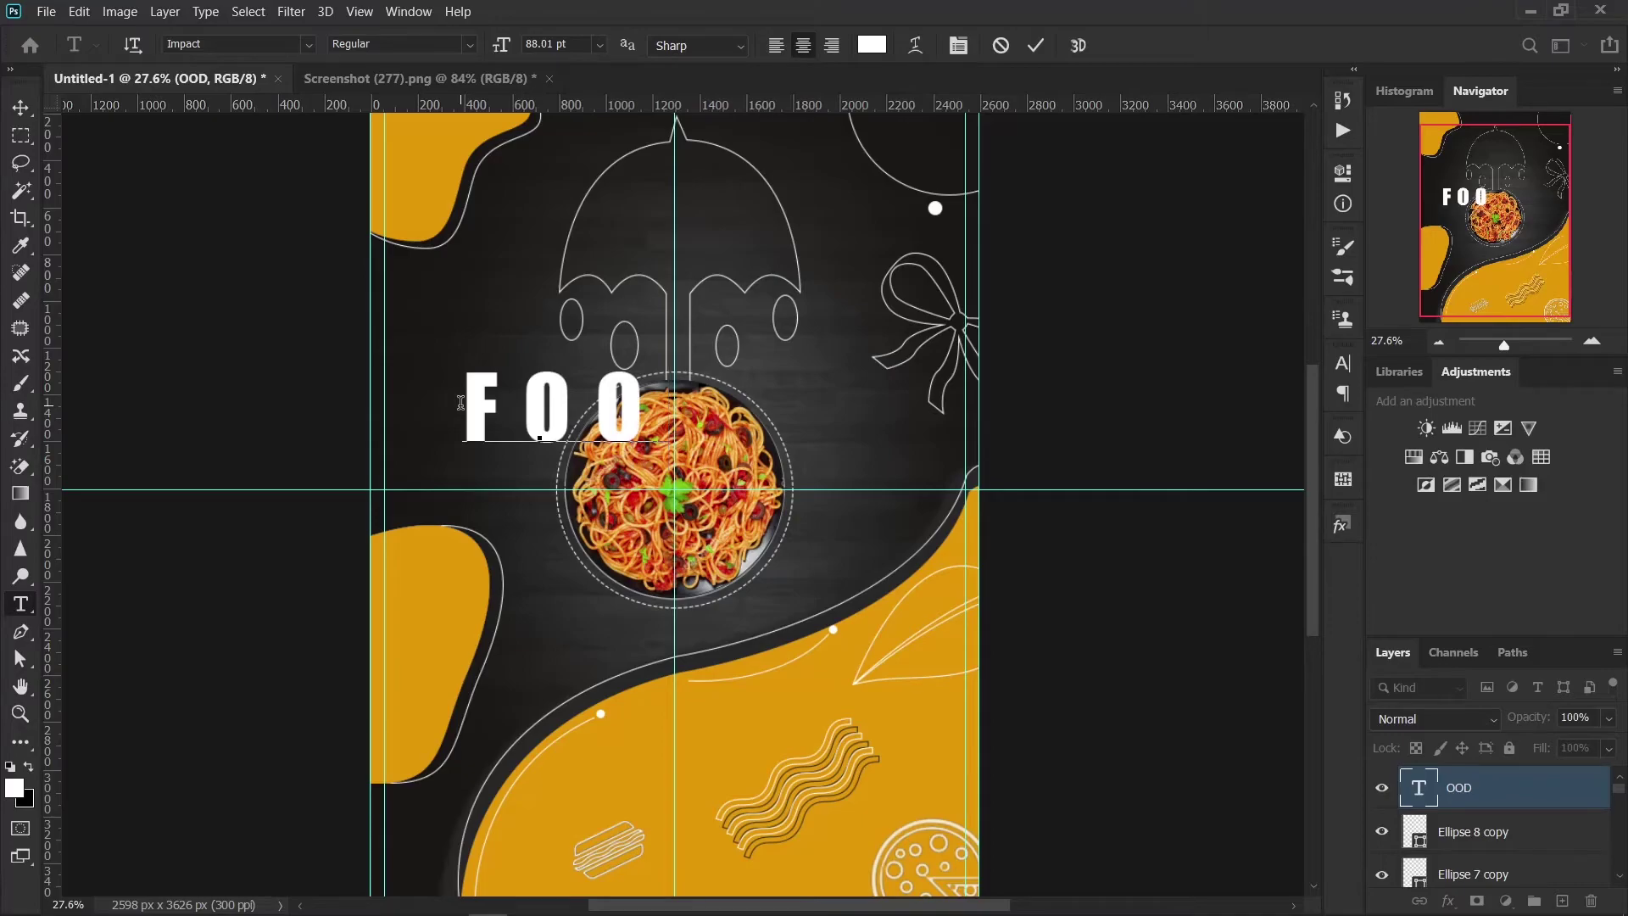
{"action": "type", "text": "D"}
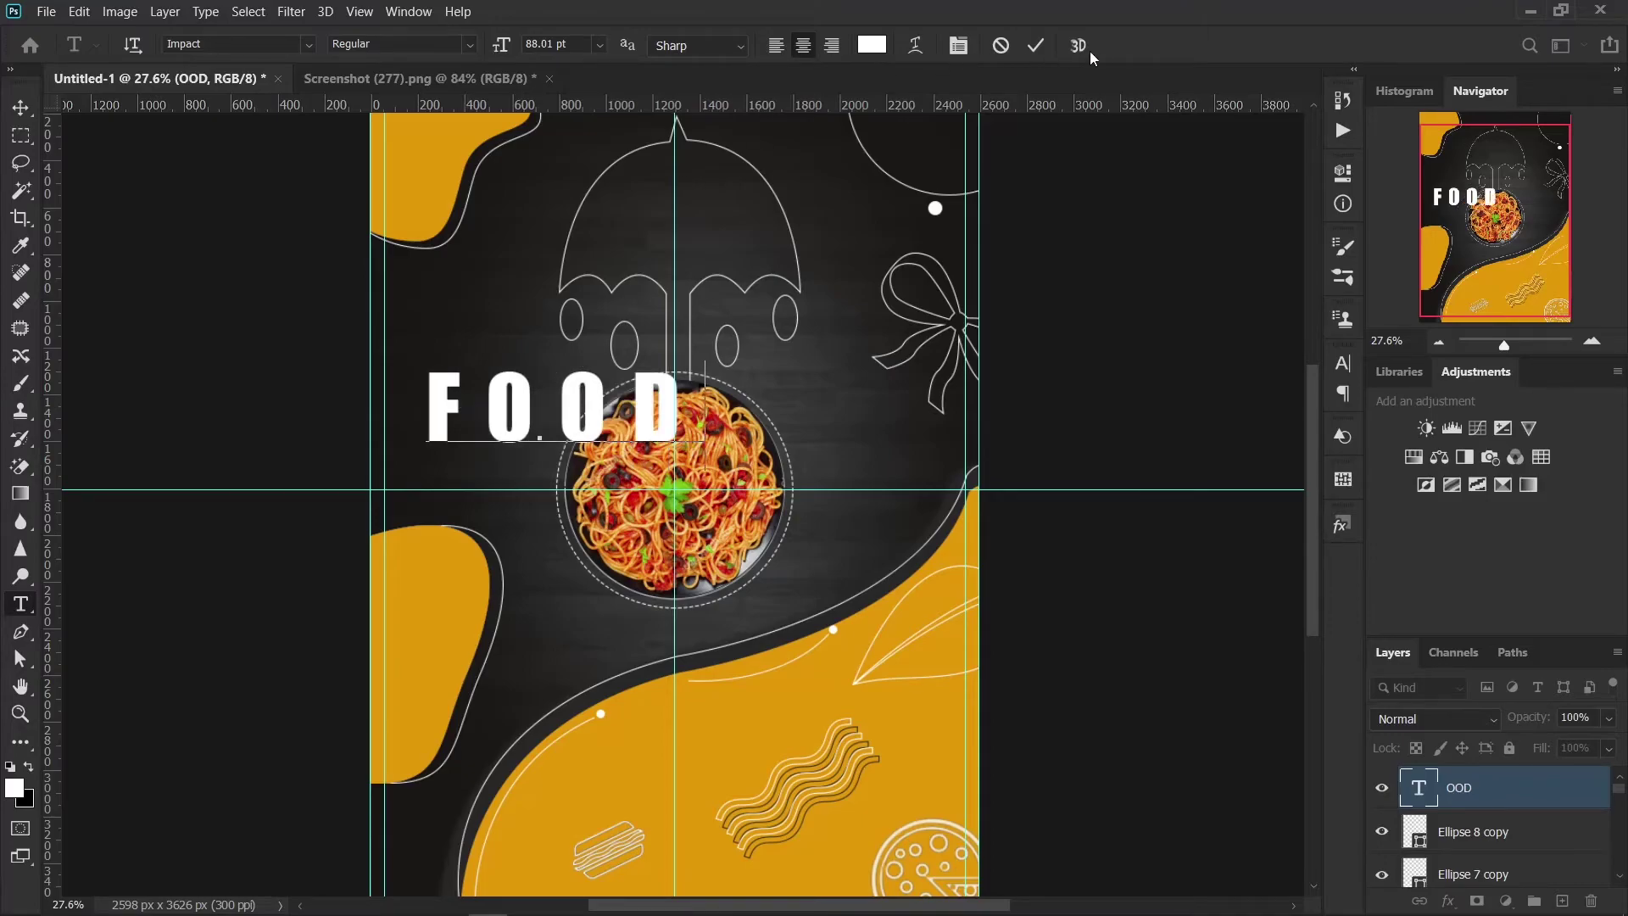
{"action": "left_click", "coordinate": [1029, 51]}
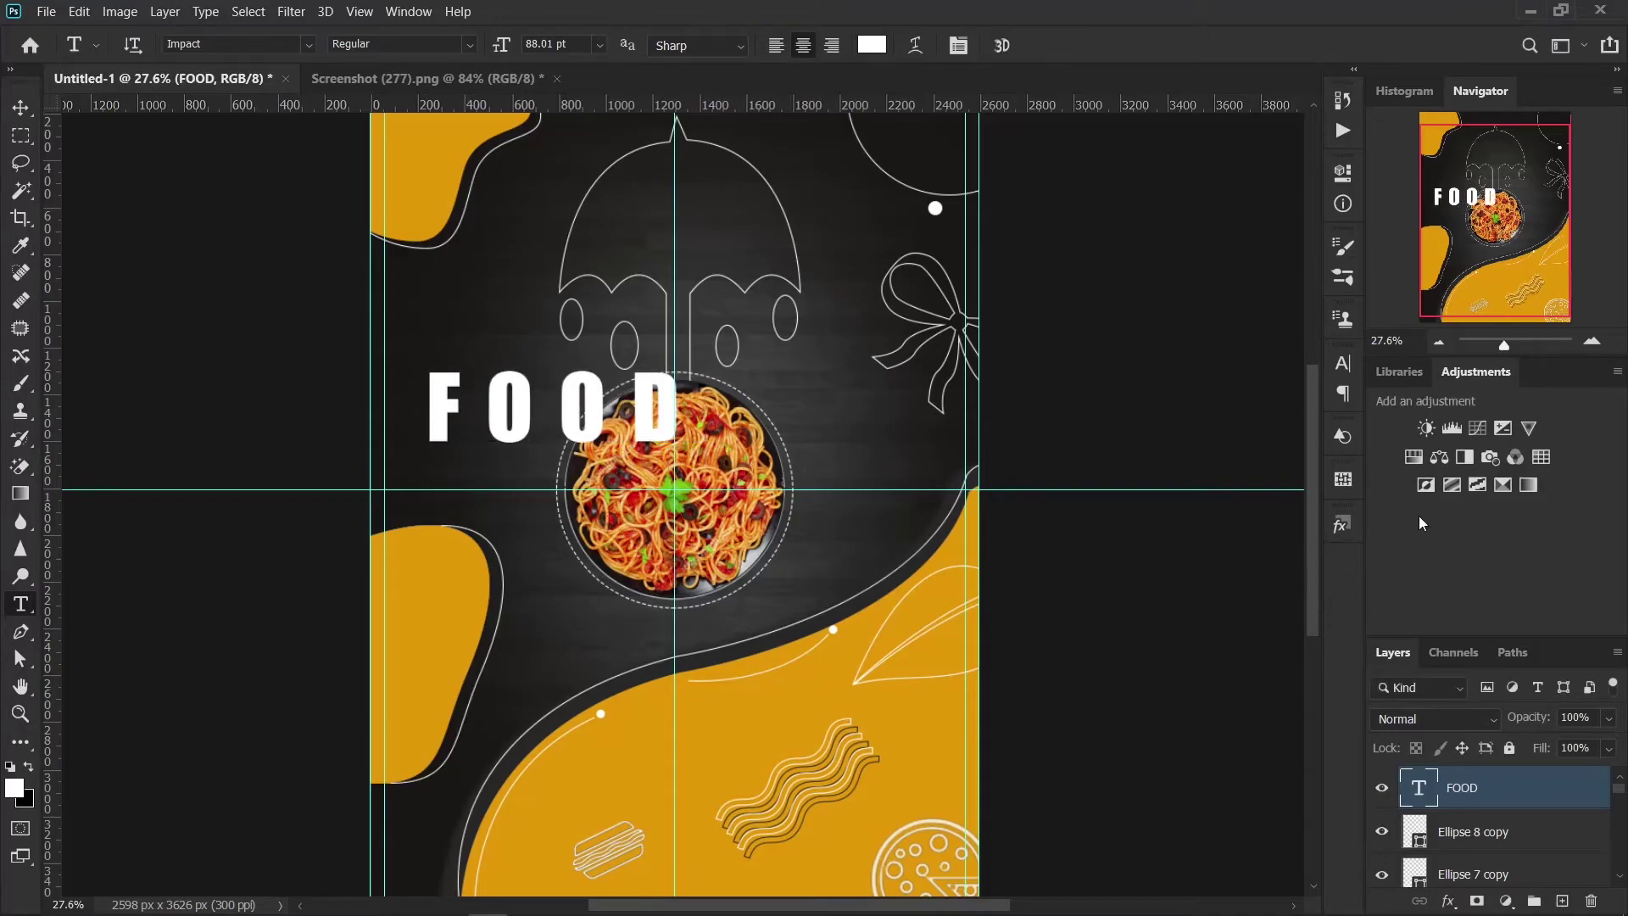
Step: Set the FOOD headline's tracking from 300 to 0 in the Character panel
{"action": "left_click", "coordinate": [1346, 373]}
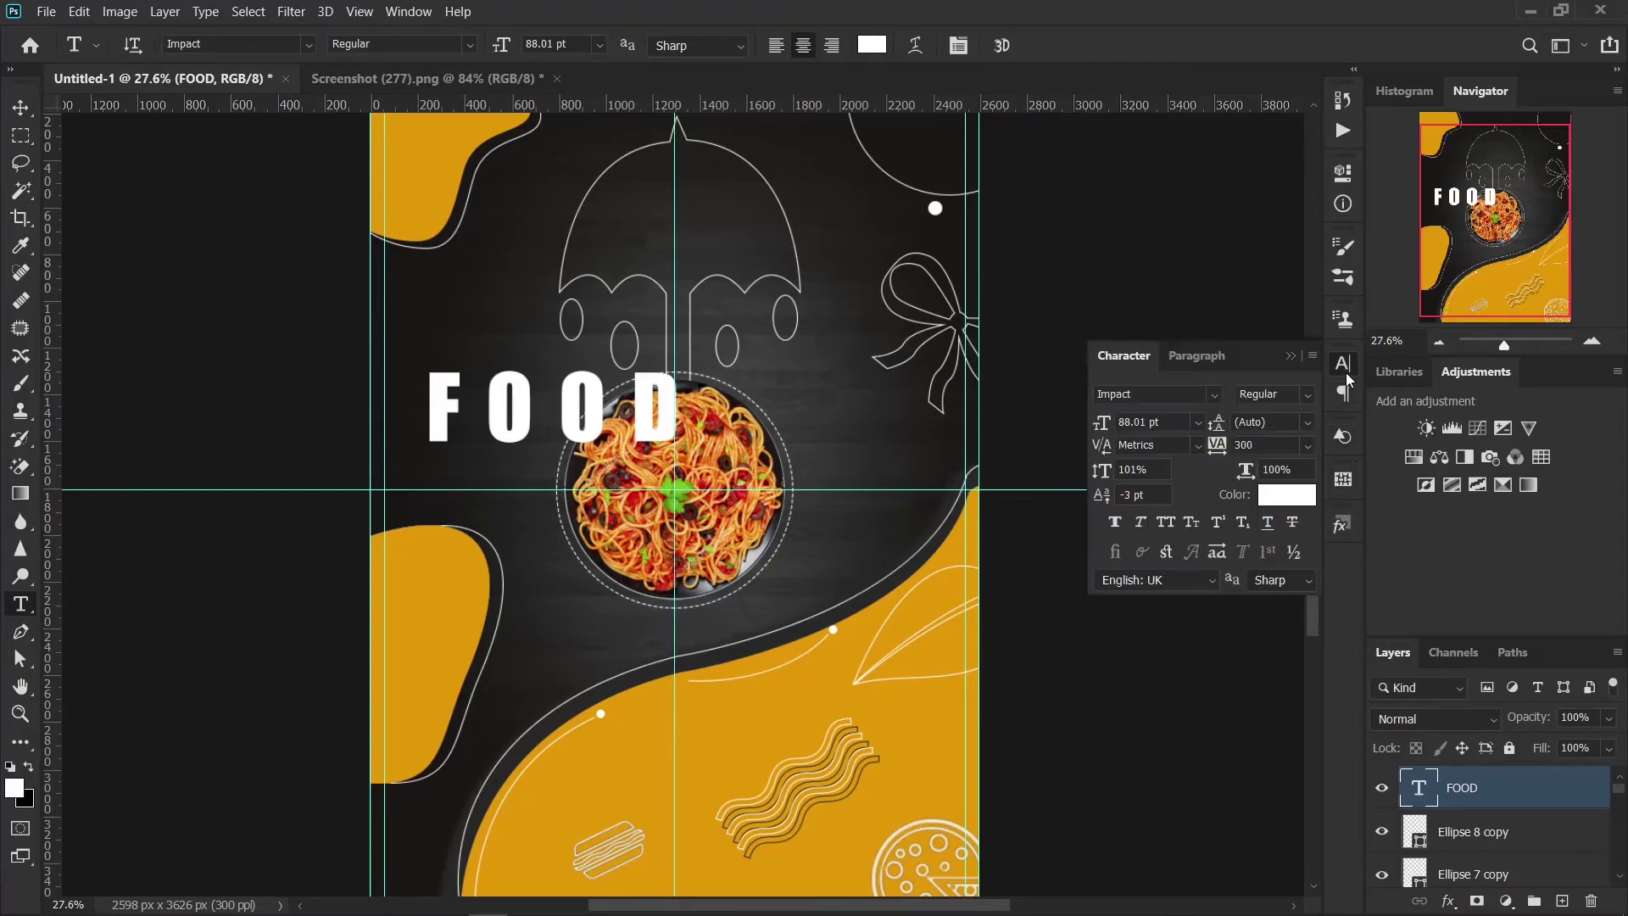
{"action": "left_click", "coordinate": [1308, 446]}
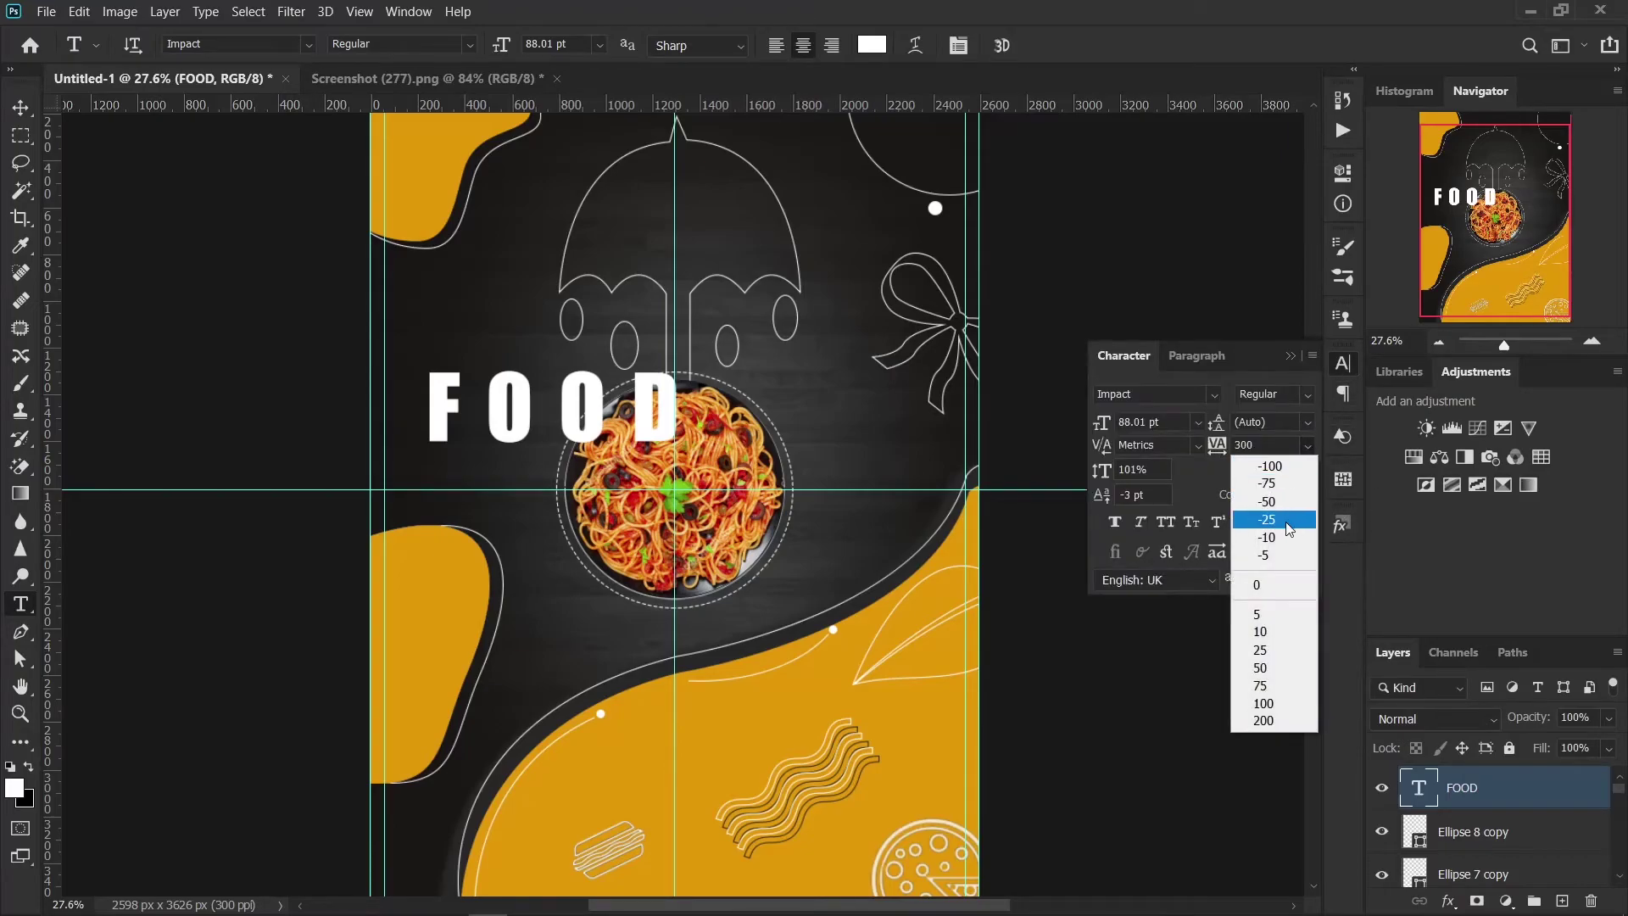
{"action": "left_click", "coordinate": [1263, 585]}
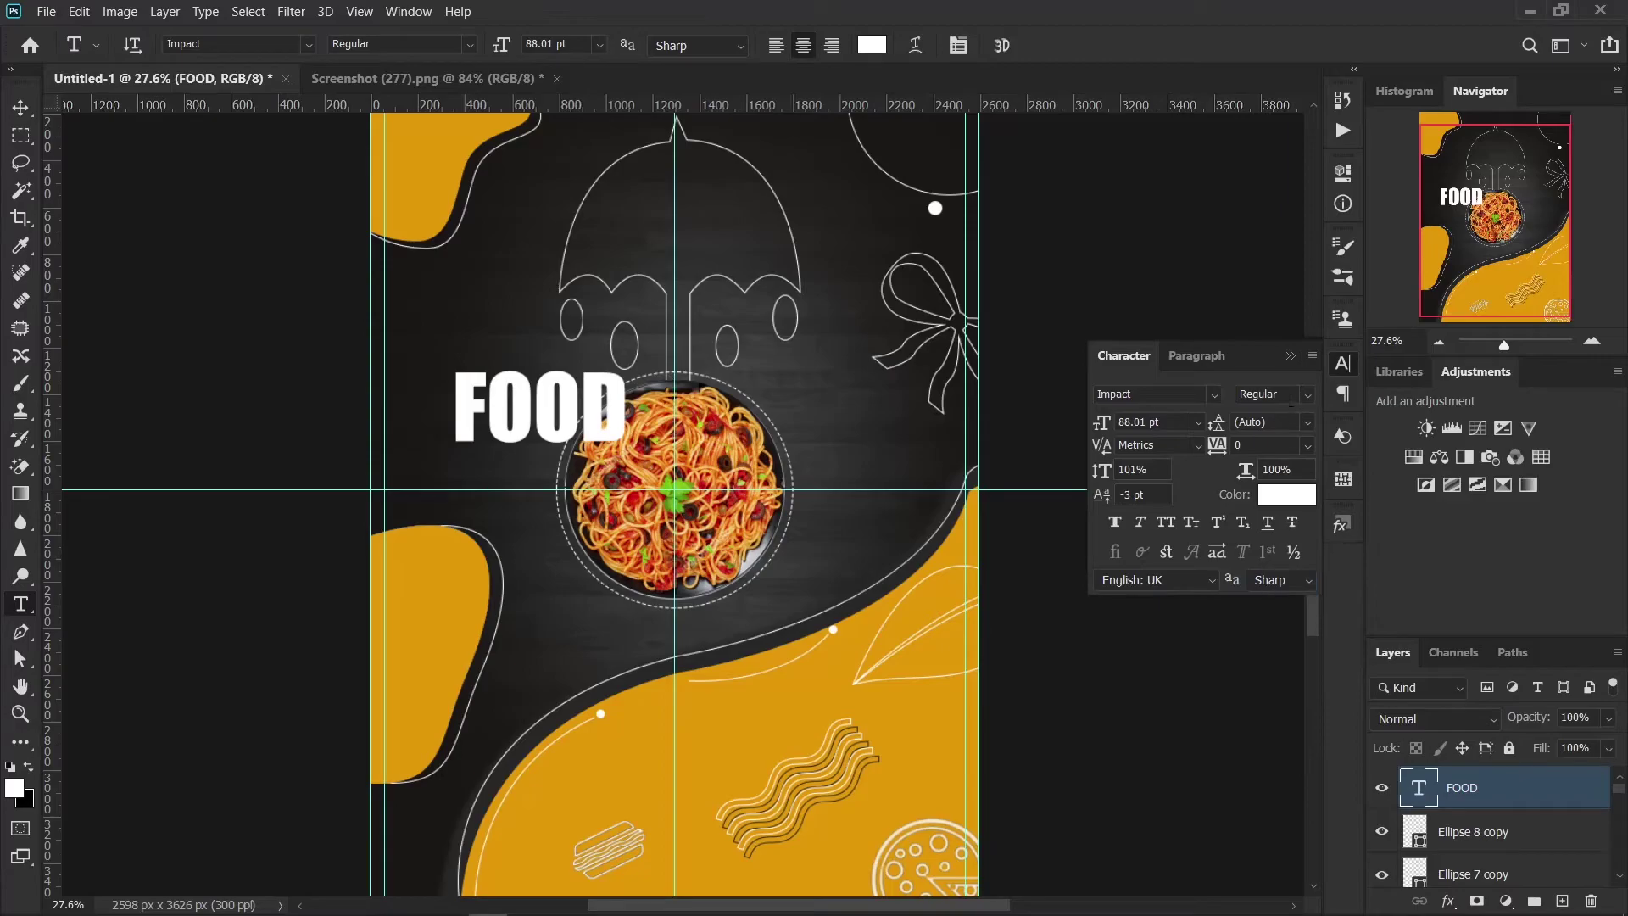
{"action": "left_click", "coordinate": [1307, 446]}
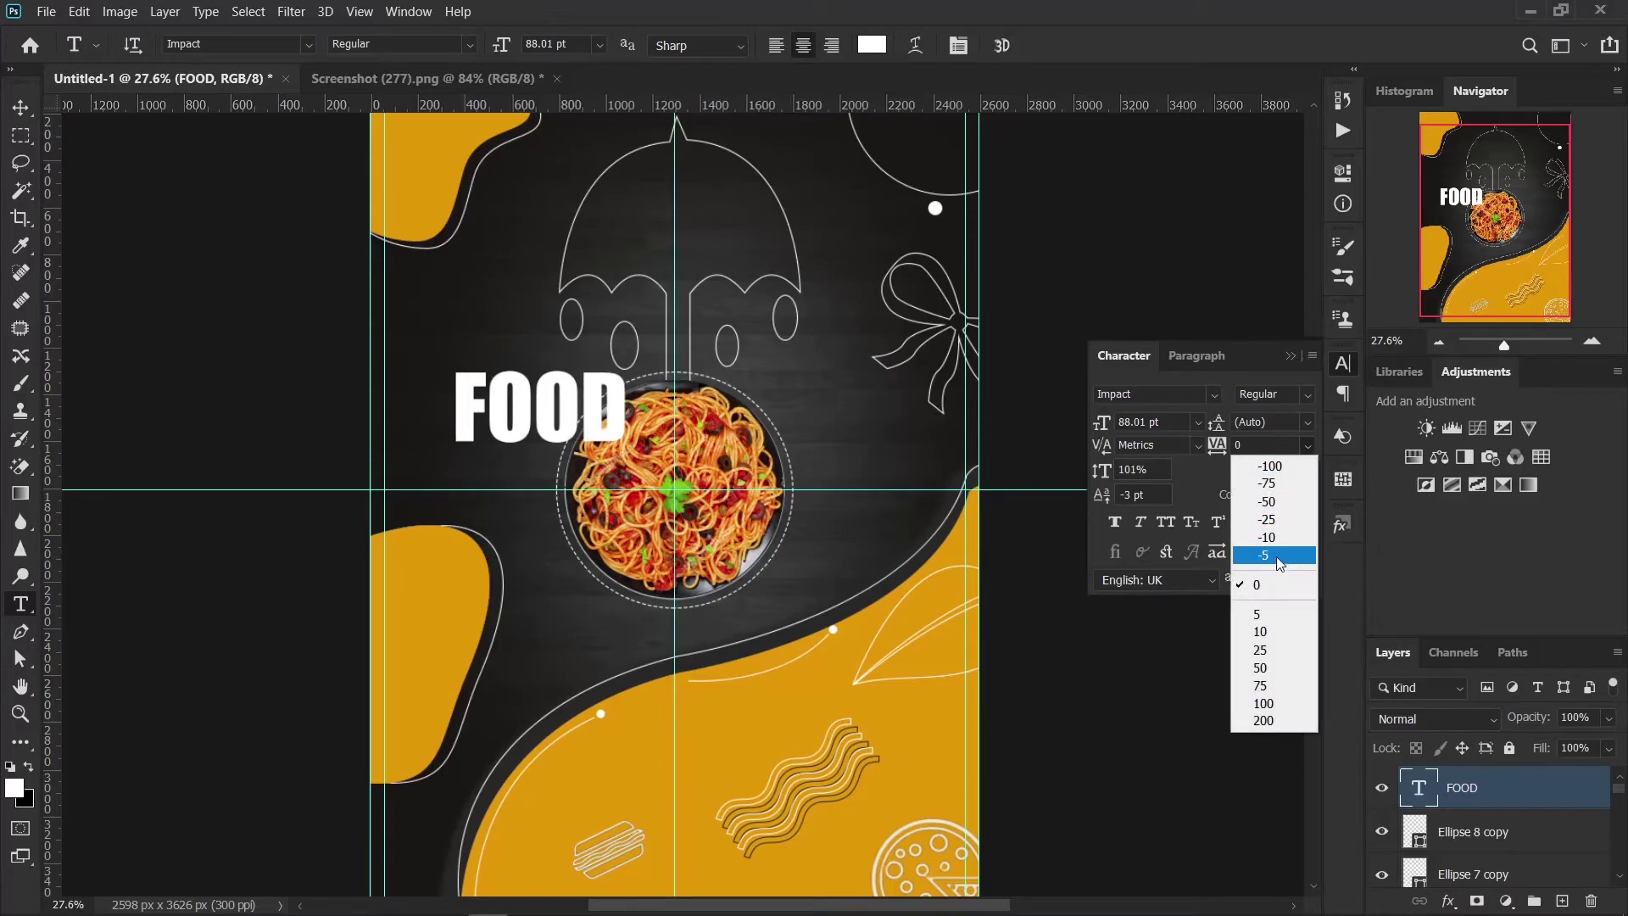
{"action": "left_click", "coordinate": [1262, 607]}
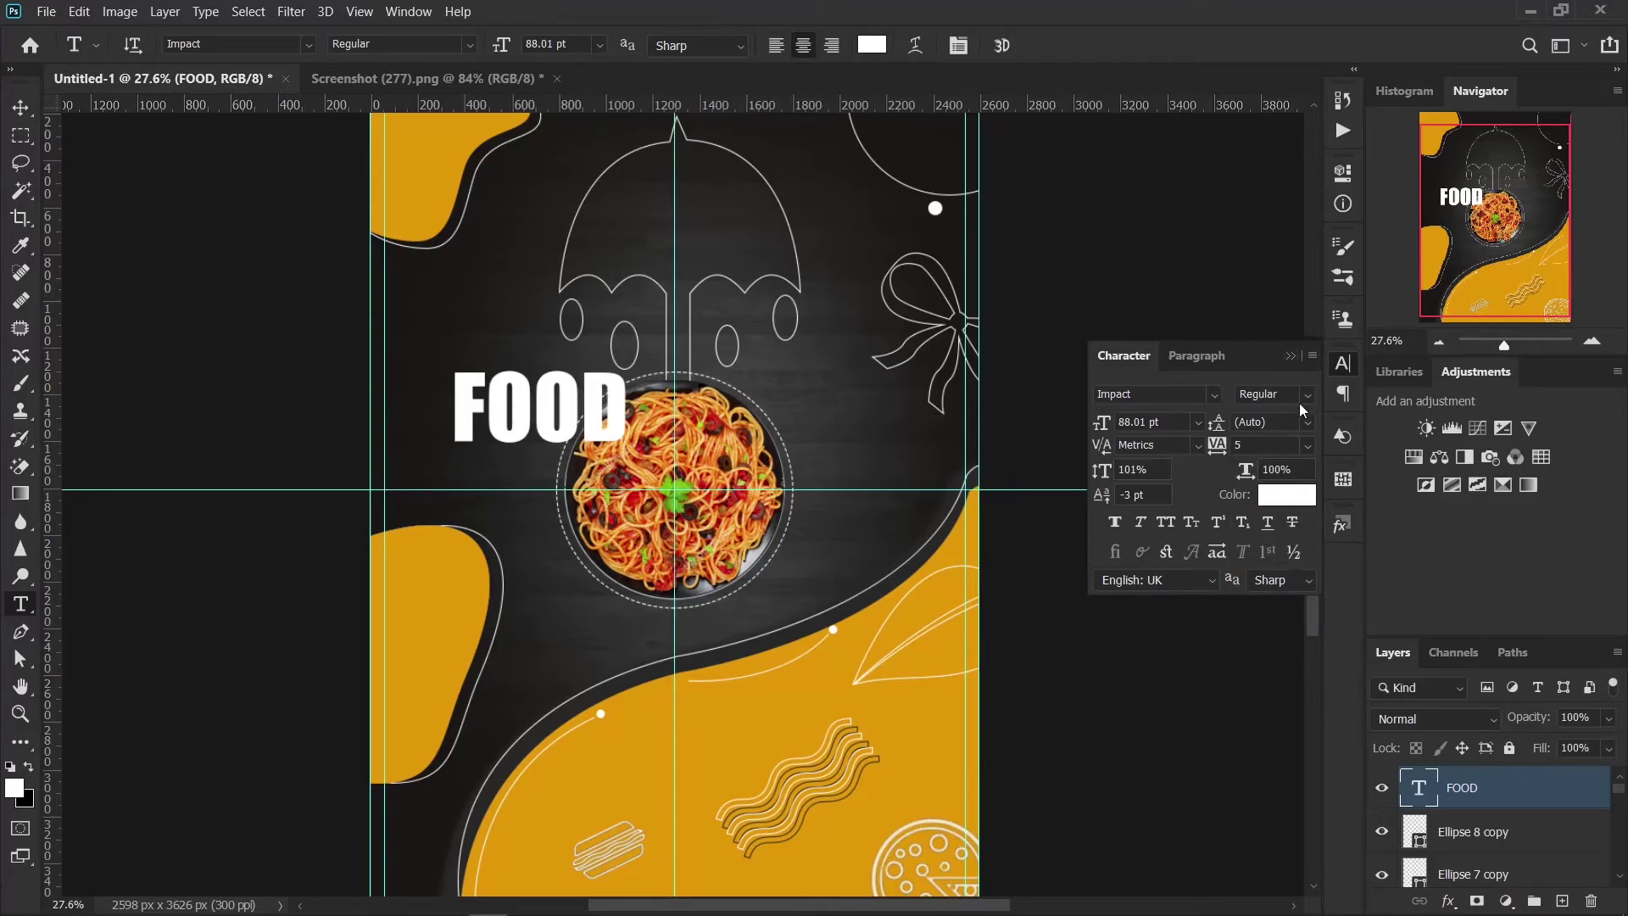
{"action": "left_click", "coordinate": [1306, 445]}
{"action": "left_click", "coordinate": [1251, 583]}
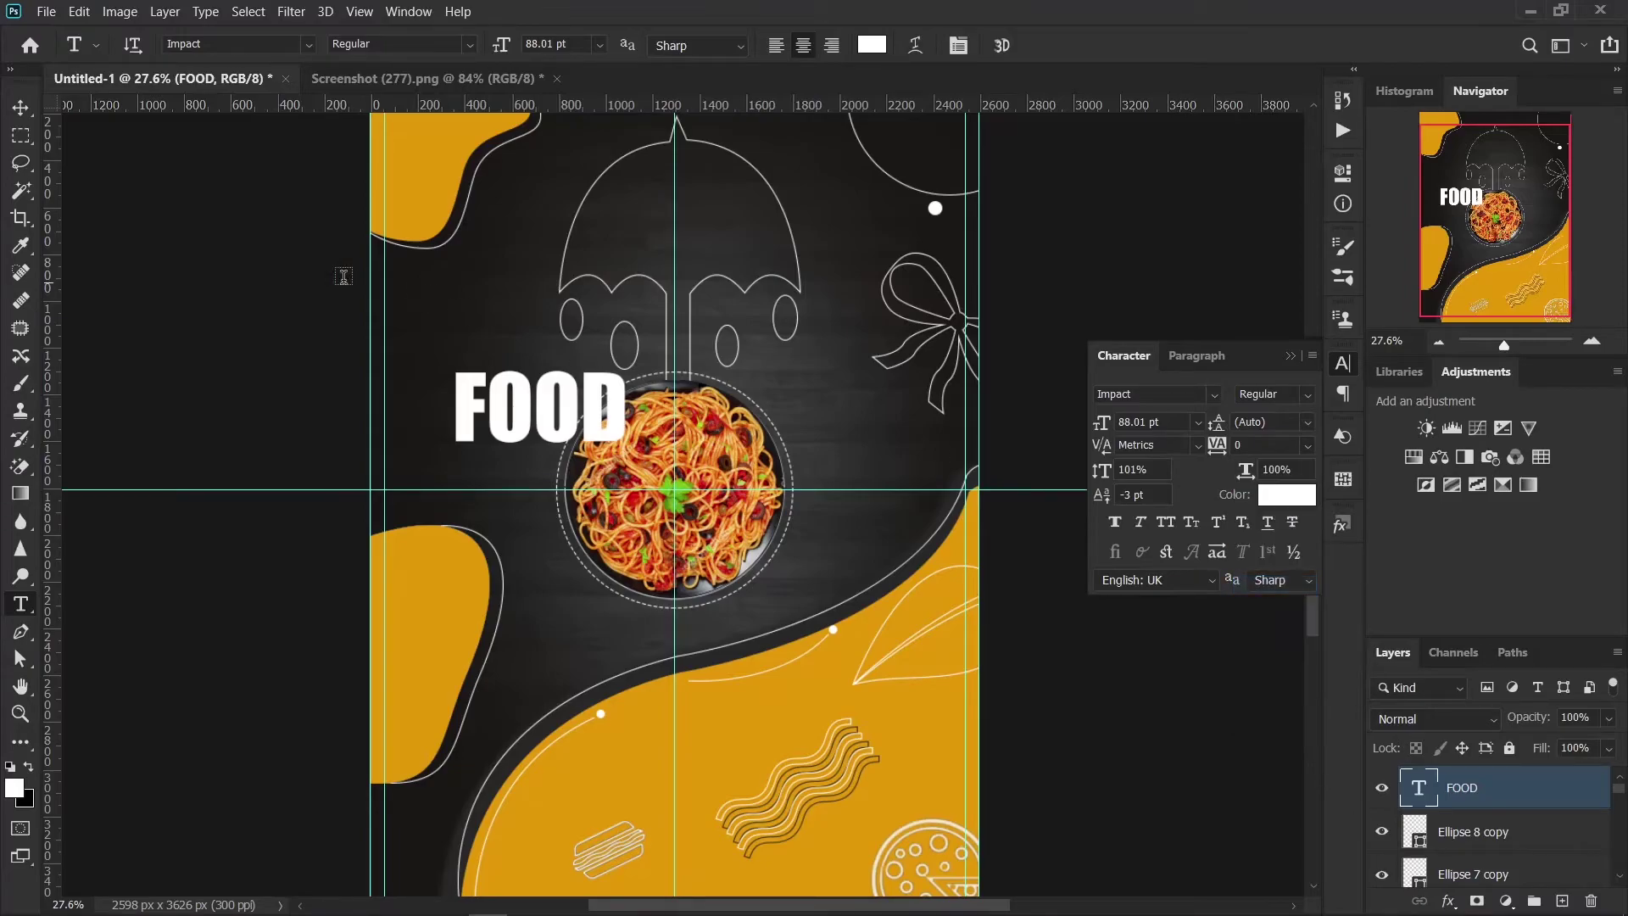
{"action": "left_click", "coordinate": [18, 108]}
Step: Move the FOOD headline up to the top of the poster
{"action": "left_click", "coordinate": [1290, 355]}
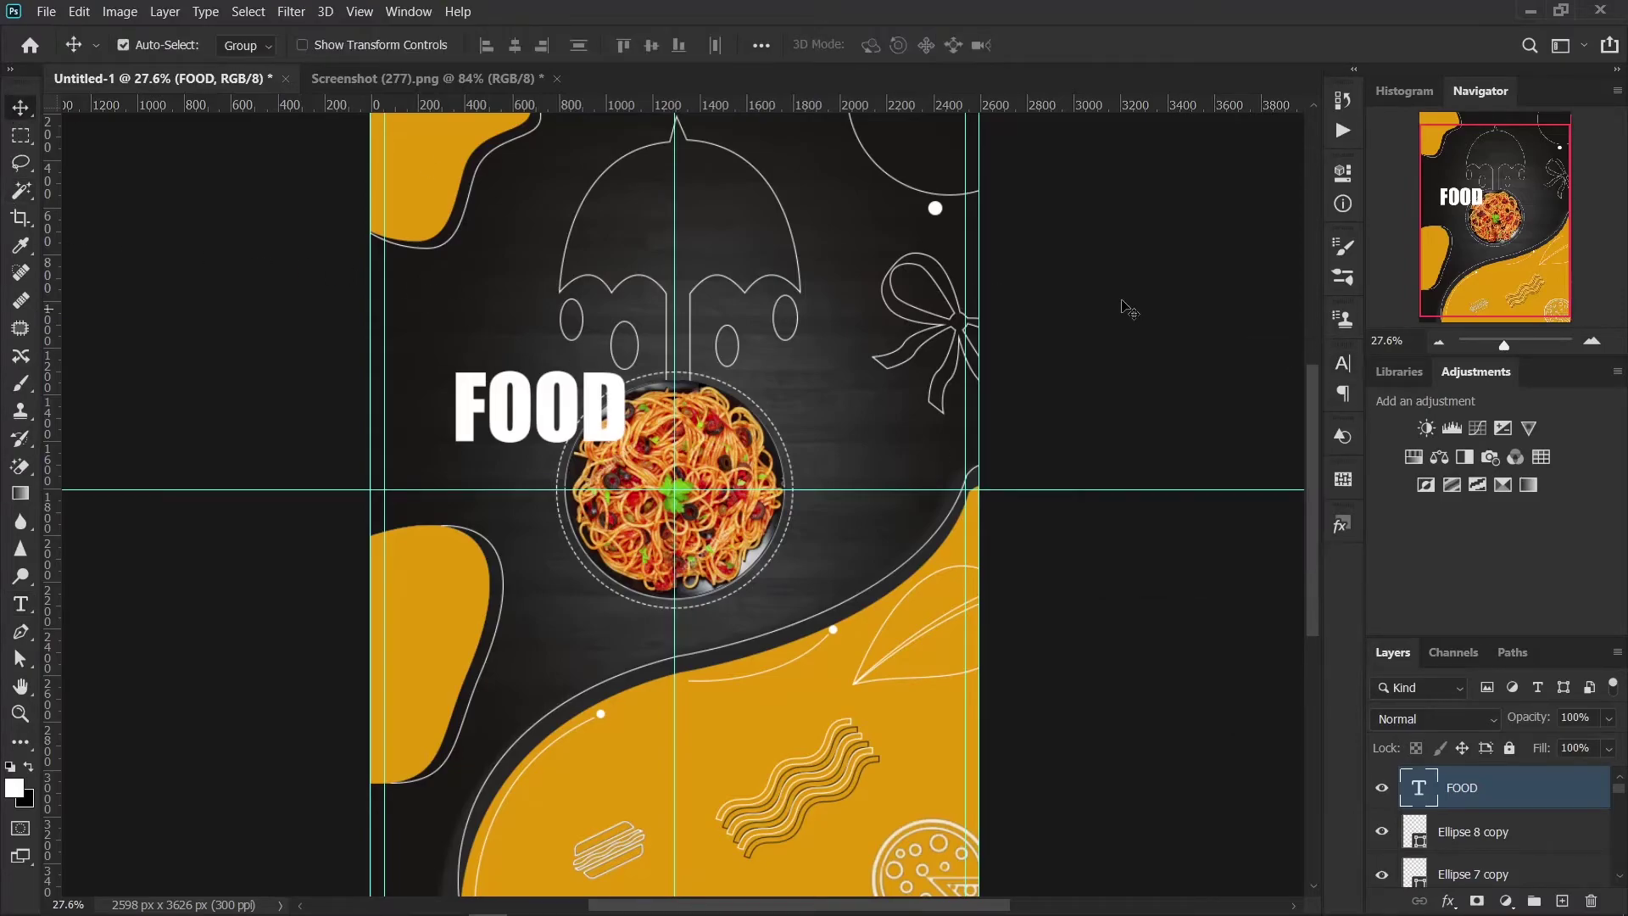
{"action": "scroll", "coordinate": [591, 532], "scroll_direction": "up", "scroll_amount": 3}
{"action": "scroll", "coordinate": [591, 532], "scroll_direction": "up", "scroll_amount": 2}
{"action": "mouse_move", "coordinate": [596, 529]}
{"action": "left_mouse_down"}
{"action": "mouse_move", "coordinate": [731, 215]}
{"action": "mouse_move", "coordinate": [748, 215]}
{"action": "mouse_move", "coordinate": [742, 238]}
{"action": "left_mouse_up"}
{"action": "key", "text": "ctrl+t"}
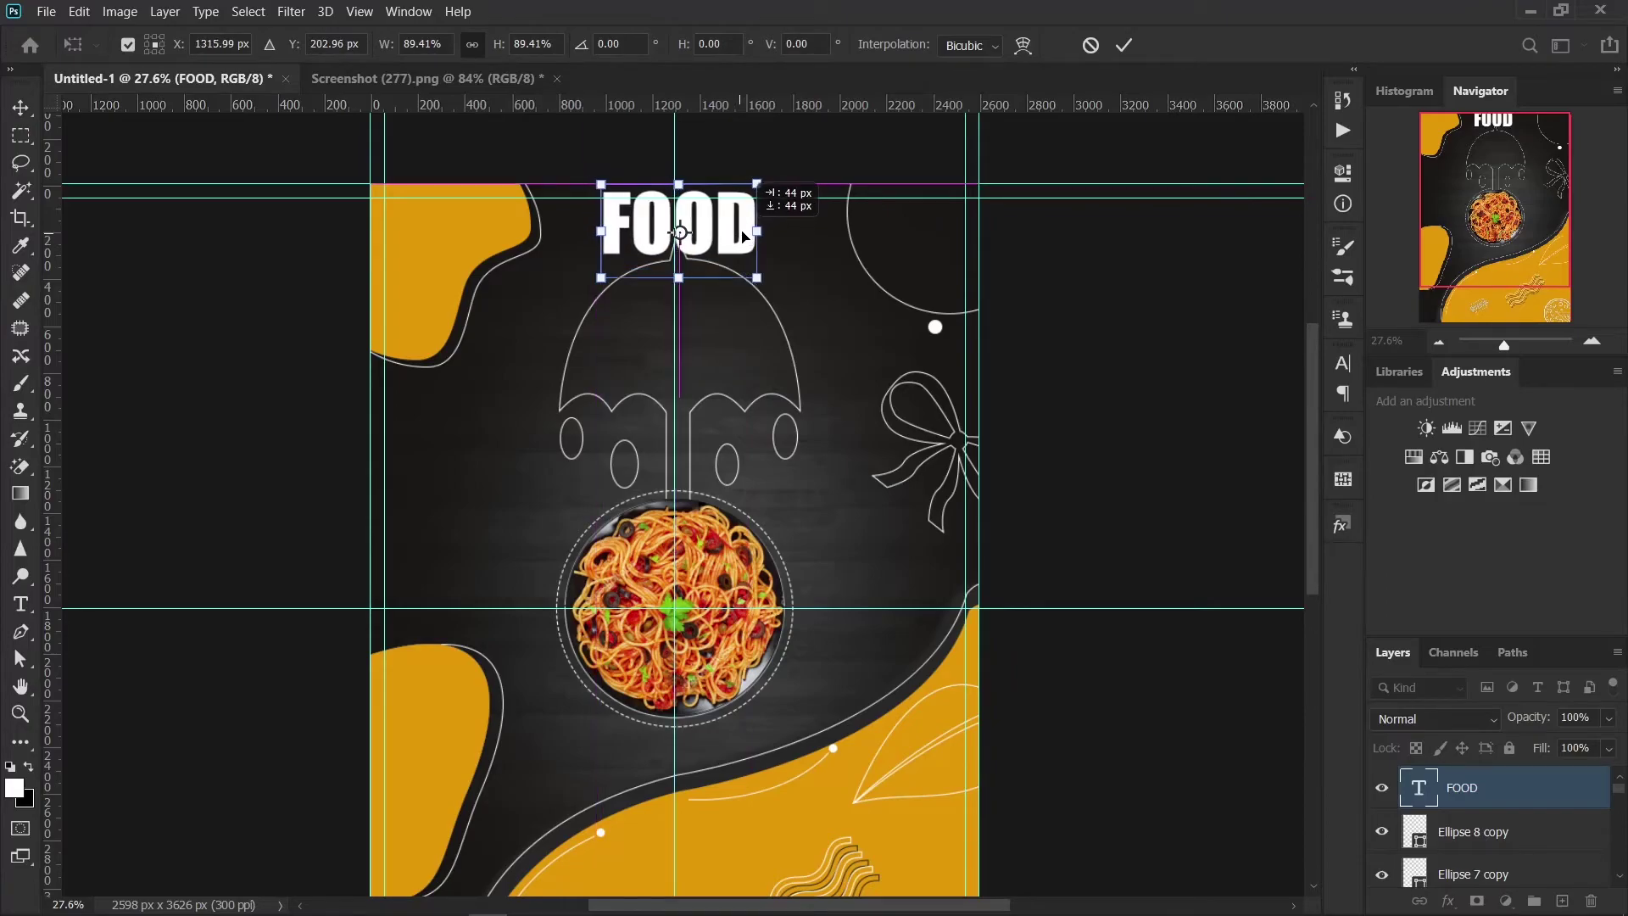
{"action": "left_click", "coordinate": [1124, 45]}
Step: Enlarge FOOD to about 107% and nudge it left, centred above the umbrella tip
{"action": "scroll", "coordinate": [644, 176], "scroll_direction": "up", "scroll_amount": 2}
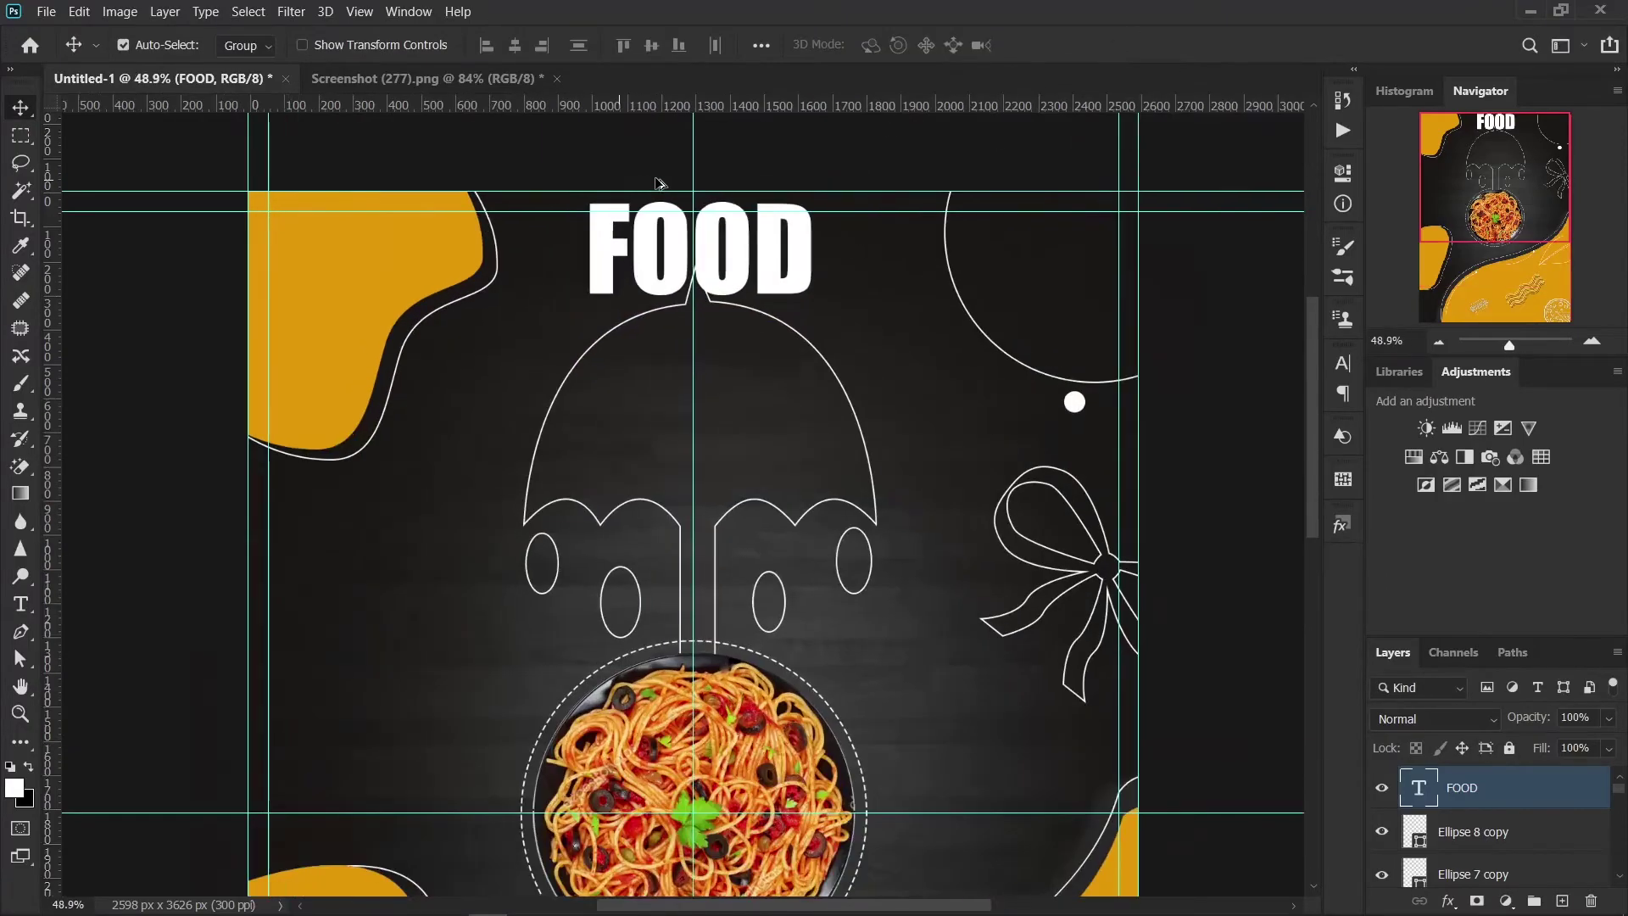
{"action": "scroll", "coordinate": [678, 255], "scroll_direction": "up", "scroll_amount": 3}
{"action": "scroll", "coordinate": [763, 322], "scroll_direction": "up", "scroll_amount": 1}
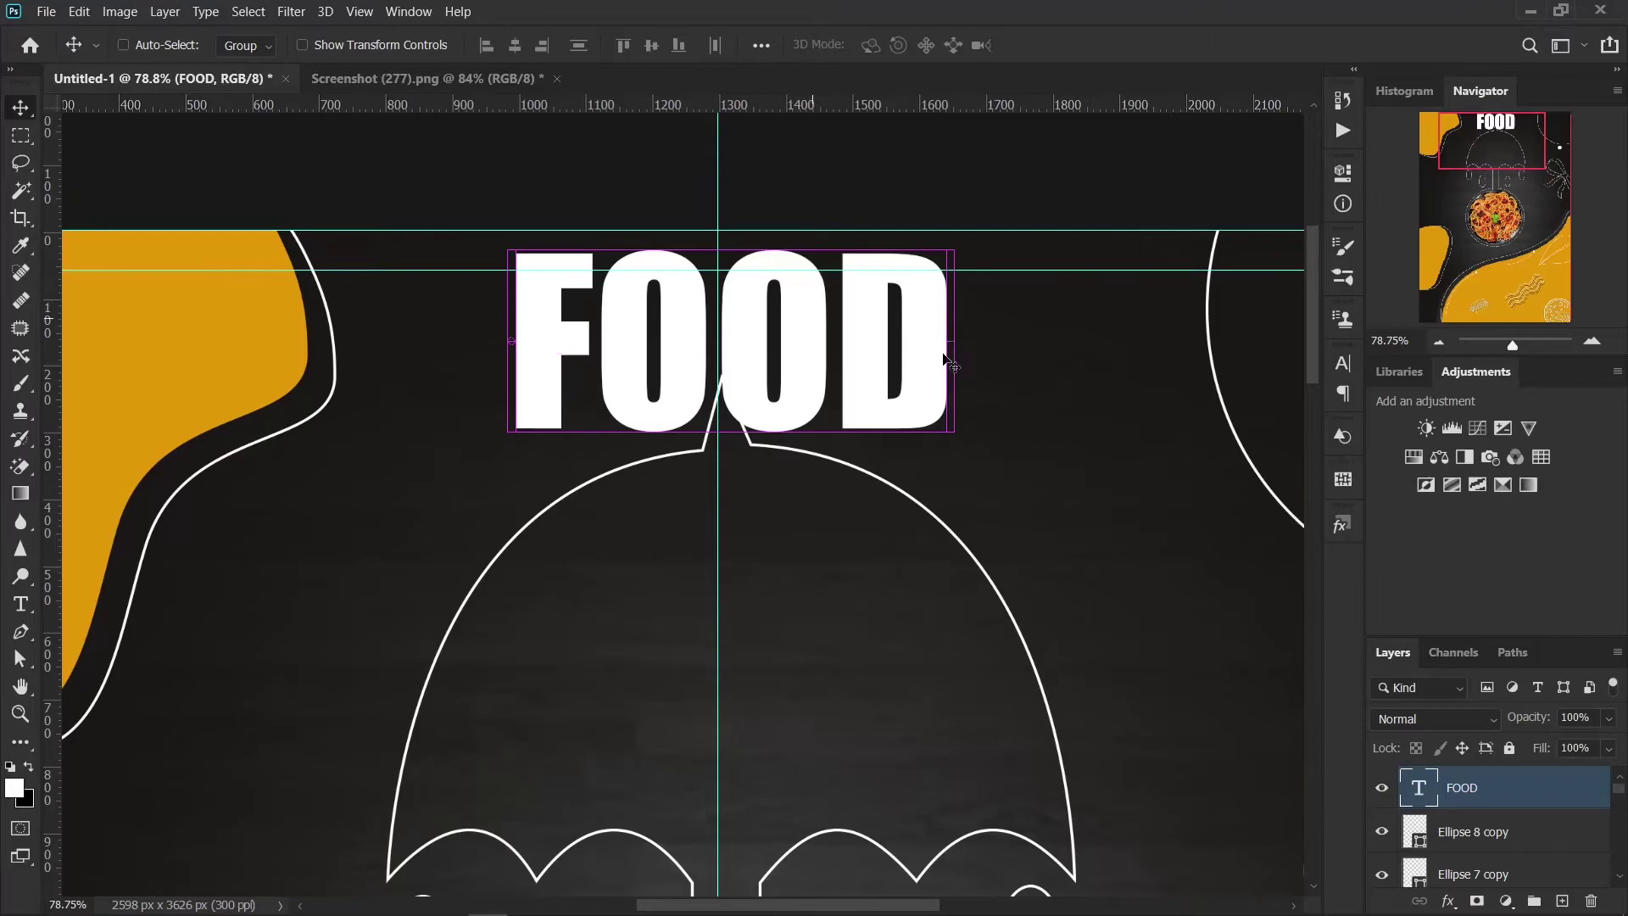
{"action": "key", "text": "ctrl+t"}
{"action": "mouse_move", "coordinate": [952, 365]}
{"action": "left_mouse_down"}
{"action": "mouse_move", "coordinate": [987, 363]}
{"action": "mouse_move", "coordinate": [903, 361]}
{"action": "left_mouse_up"}
{"action": "key", "text": "Left"}
{"action": "key", "text": "Left"}
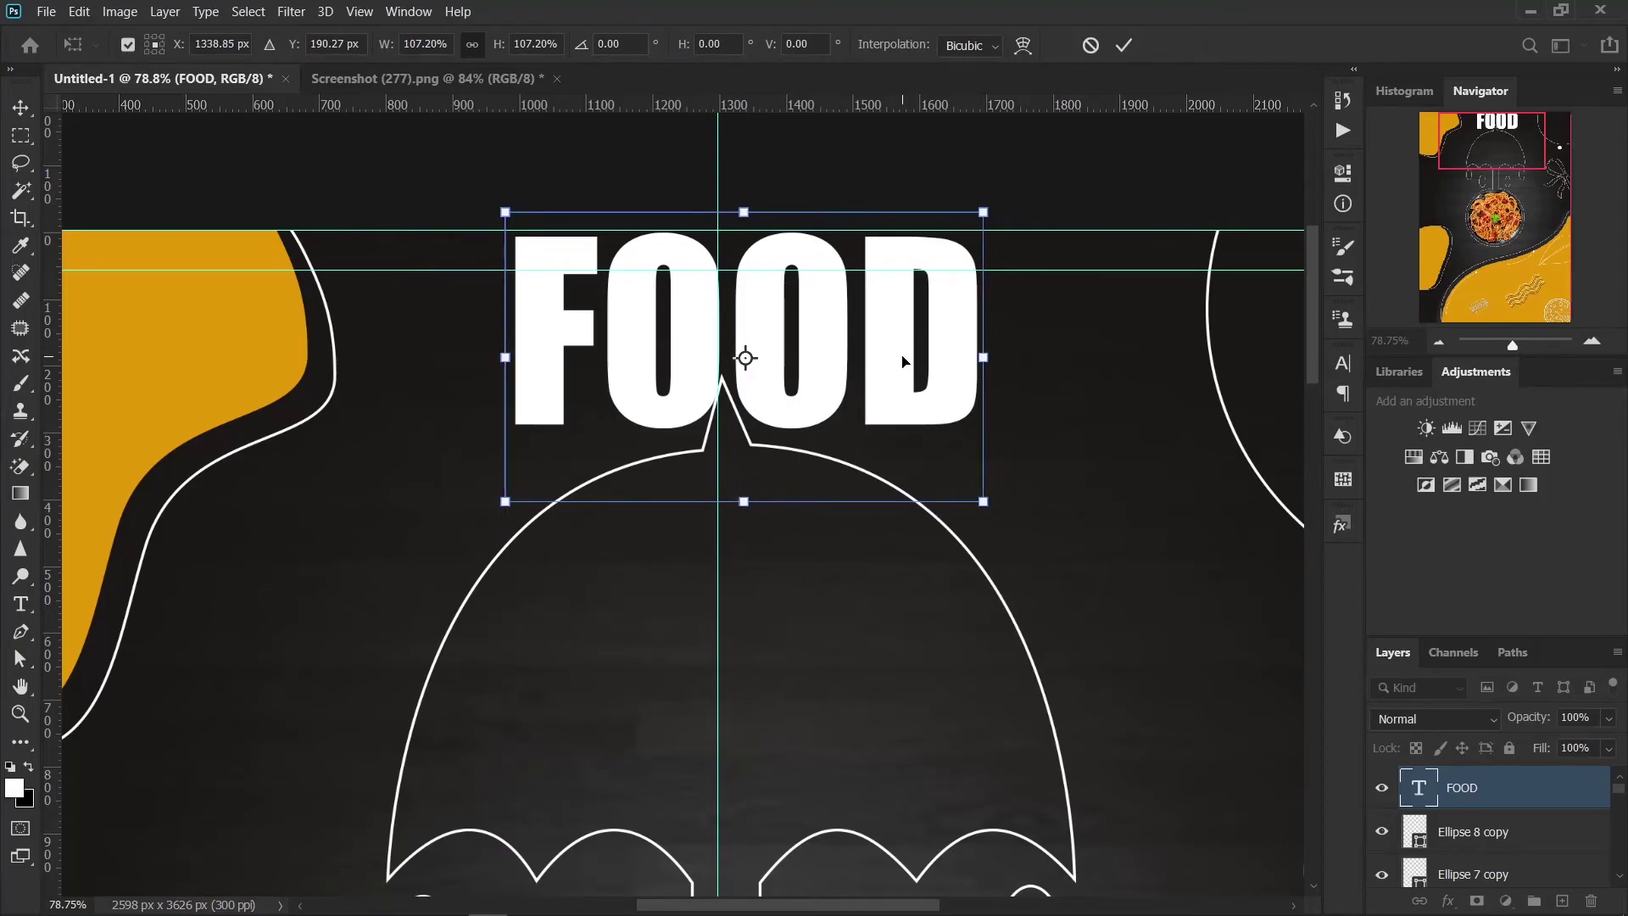
{"action": "key", "text": "Left"}
{"action": "key", "text": "Left"}
{"action": "key", "text": "Left"}
{"action": "key", "text": "Left"}
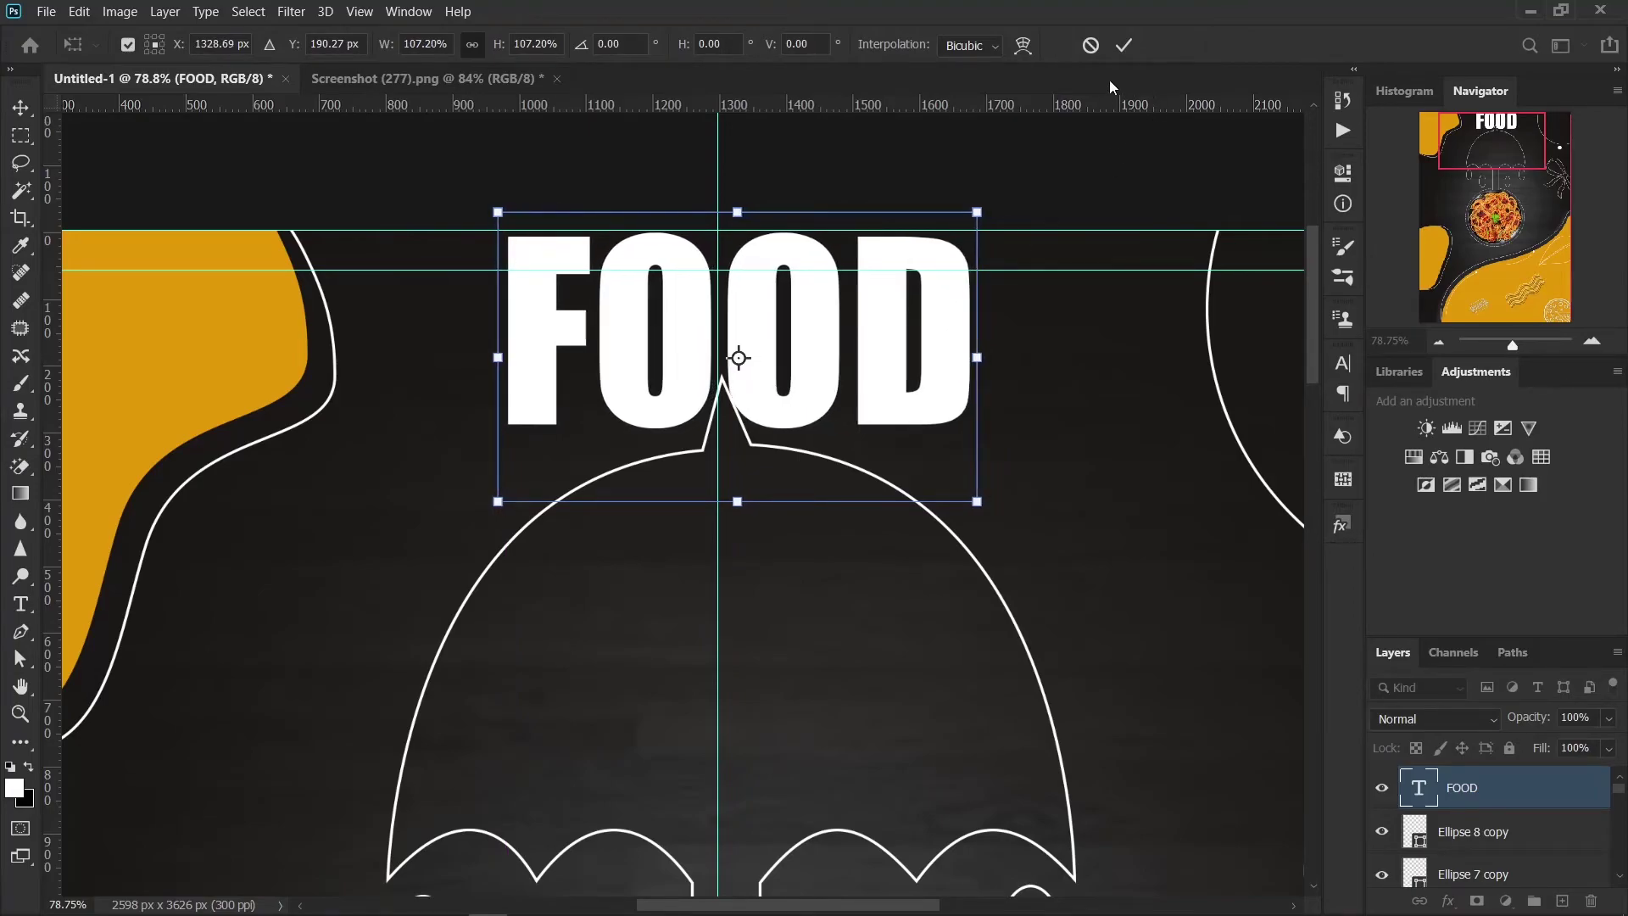
{"action": "left_click", "coordinate": [1124, 45]}
Step: Marquee-select the ellipse layers around the umbrella with the Move tool
{"action": "scroll", "coordinate": [1082, 494], "scroll_direction": "down", "scroll_amount": 2}
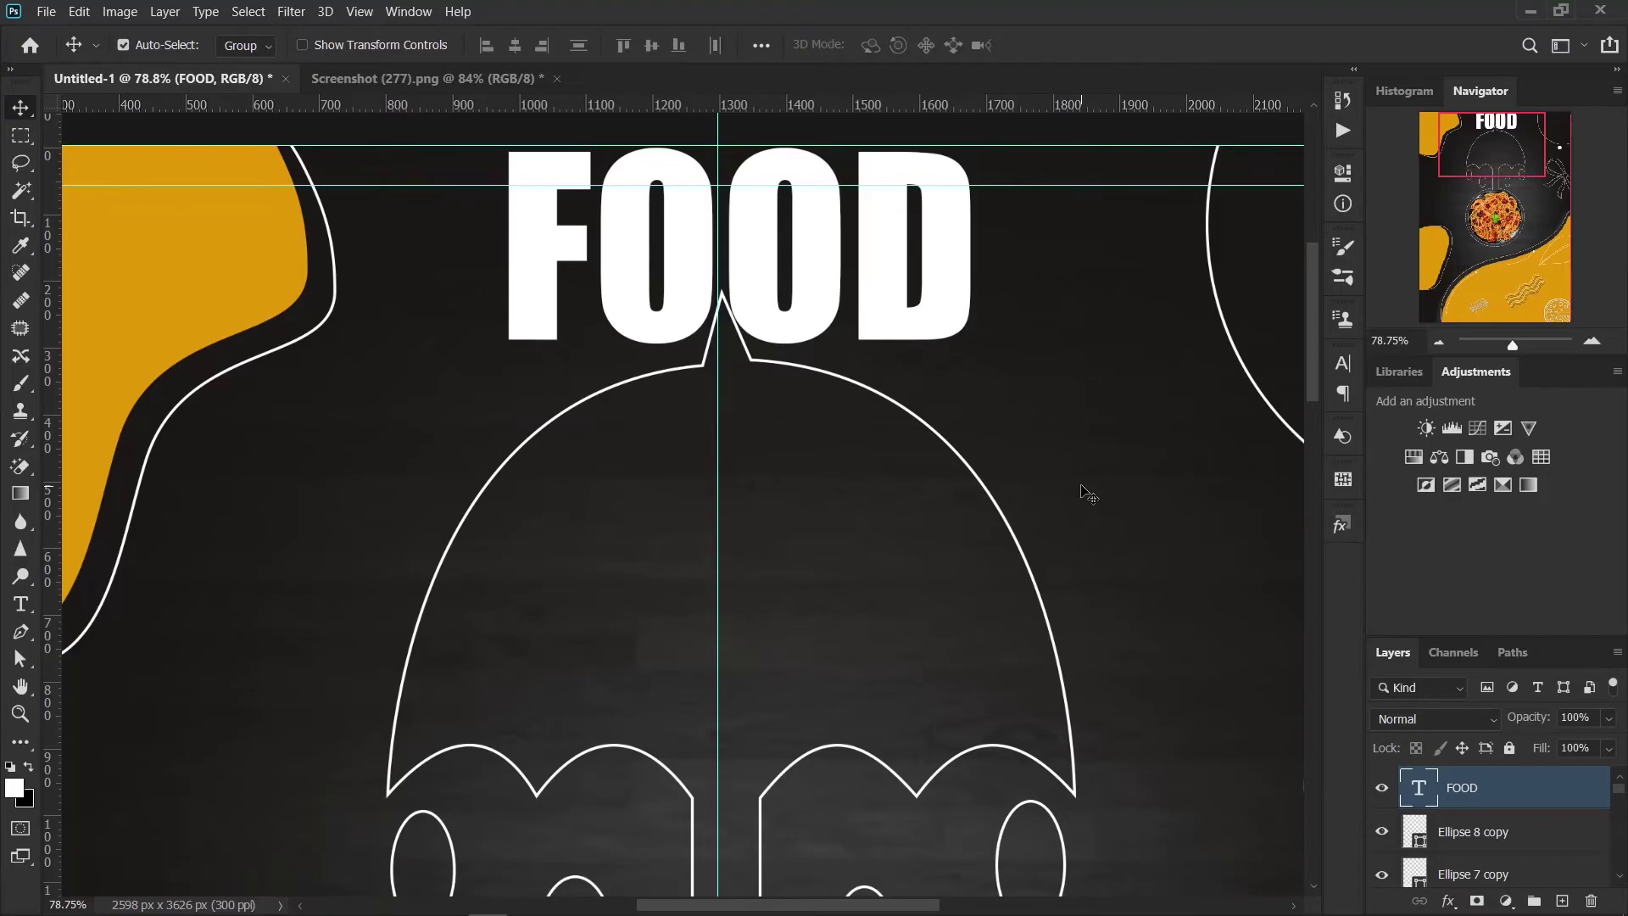
{"action": "scroll", "coordinate": [1083, 494], "scroll_direction": "down", "scroll_amount": 2}
{"action": "scroll", "coordinate": [1080, 502], "scroll_direction": "down", "scroll_amount": 3, "text": "alt"}
{"action": "scroll", "coordinate": [1081, 502], "scroll_direction": "down", "scroll_amount": 1, "text": "alt"}
{"action": "left_click_drag", "start_coordinate": [760, 506], "coordinate": [890, 797]}
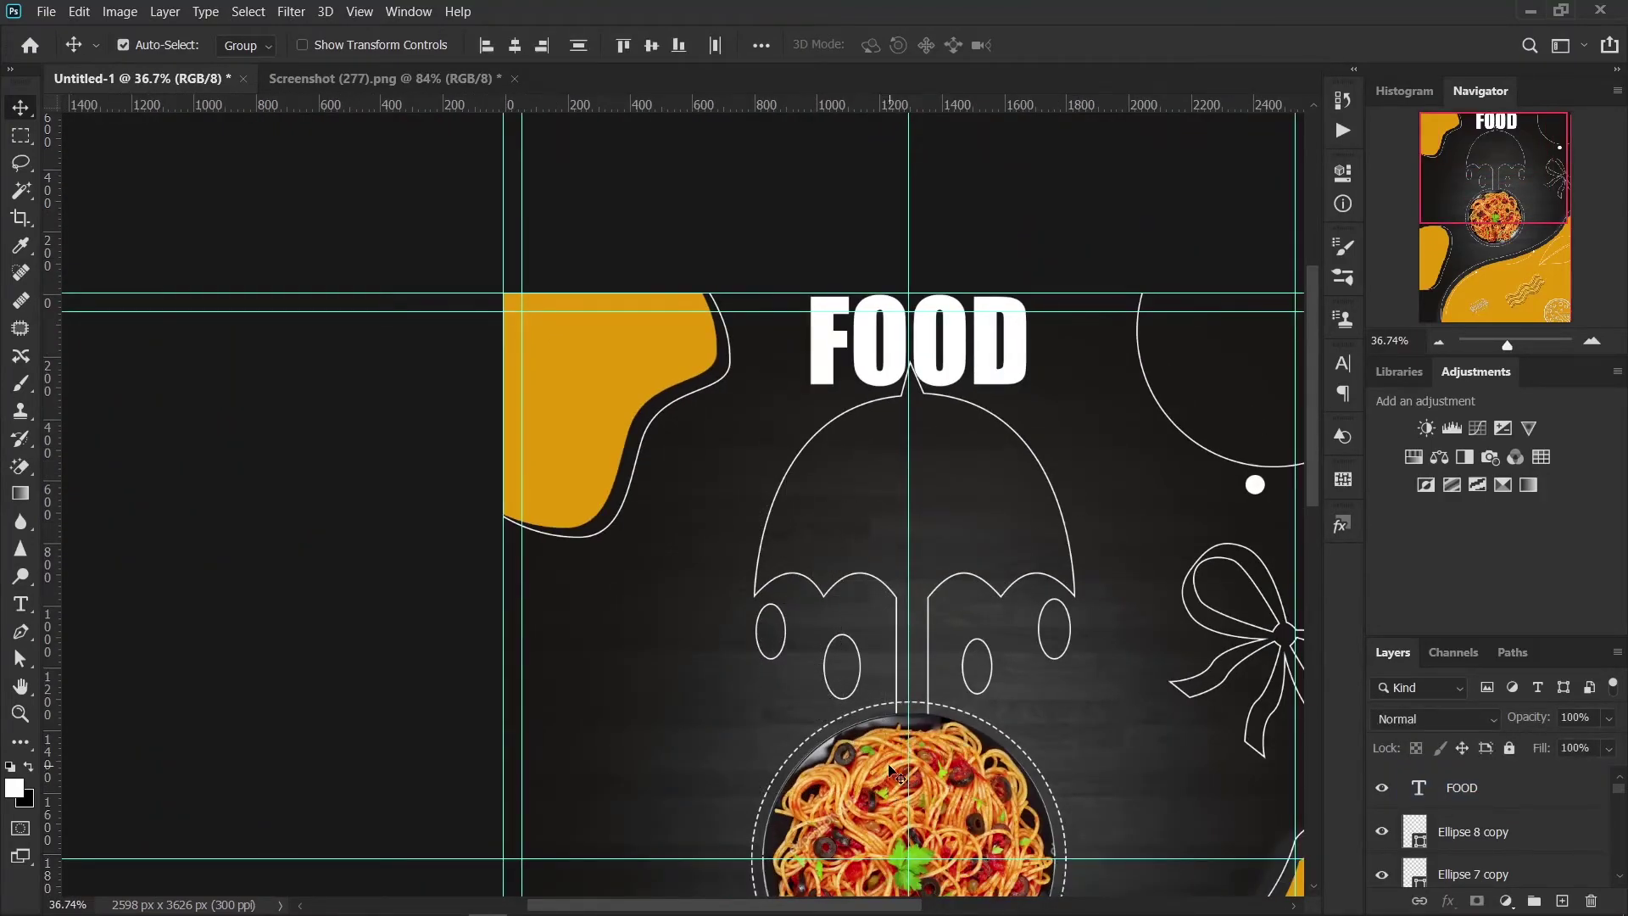
{"action": "scroll", "coordinate": [1509, 814], "scroll_direction": "down", "scroll_amount": 2}
{"action": "scroll", "coordinate": [1537, 801], "scroll_direction": "up", "scroll_amount": 3}
{"action": "scroll", "coordinate": [1080, 574], "scroll_direction": "down", "scroll_amount": 1}
{"action": "scroll", "coordinate": [1086, 464], "scroll_direction": "down", "scroll_amount": 2}
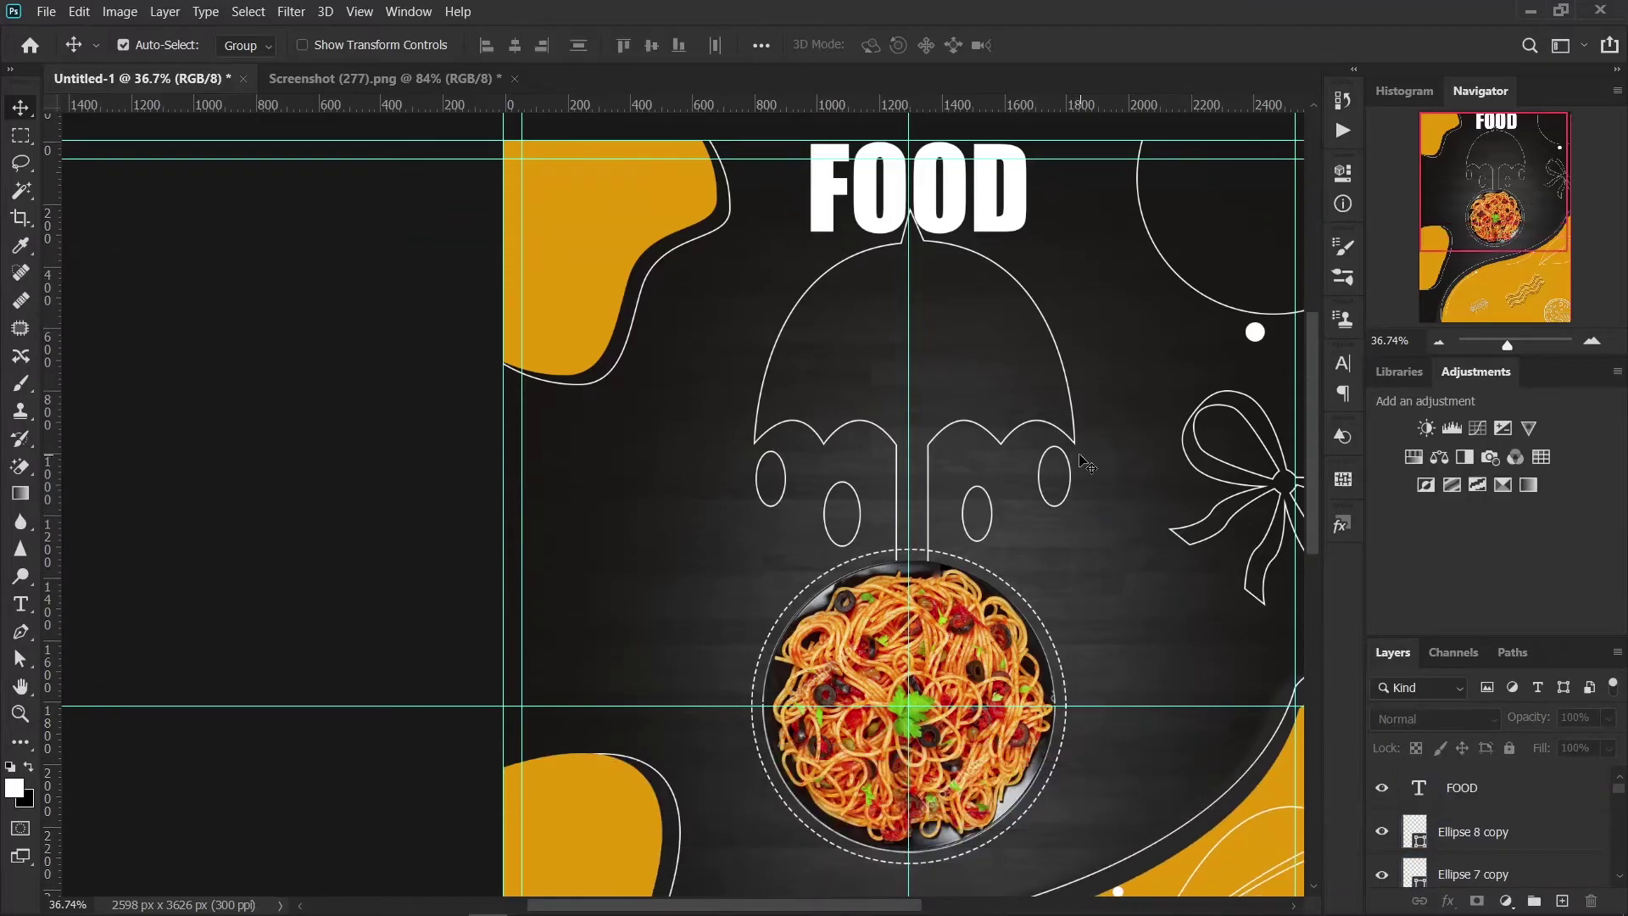
{"action": "left_click_drag", "start_coordinate": [780, 268], "coordinate": [1049, 816]}
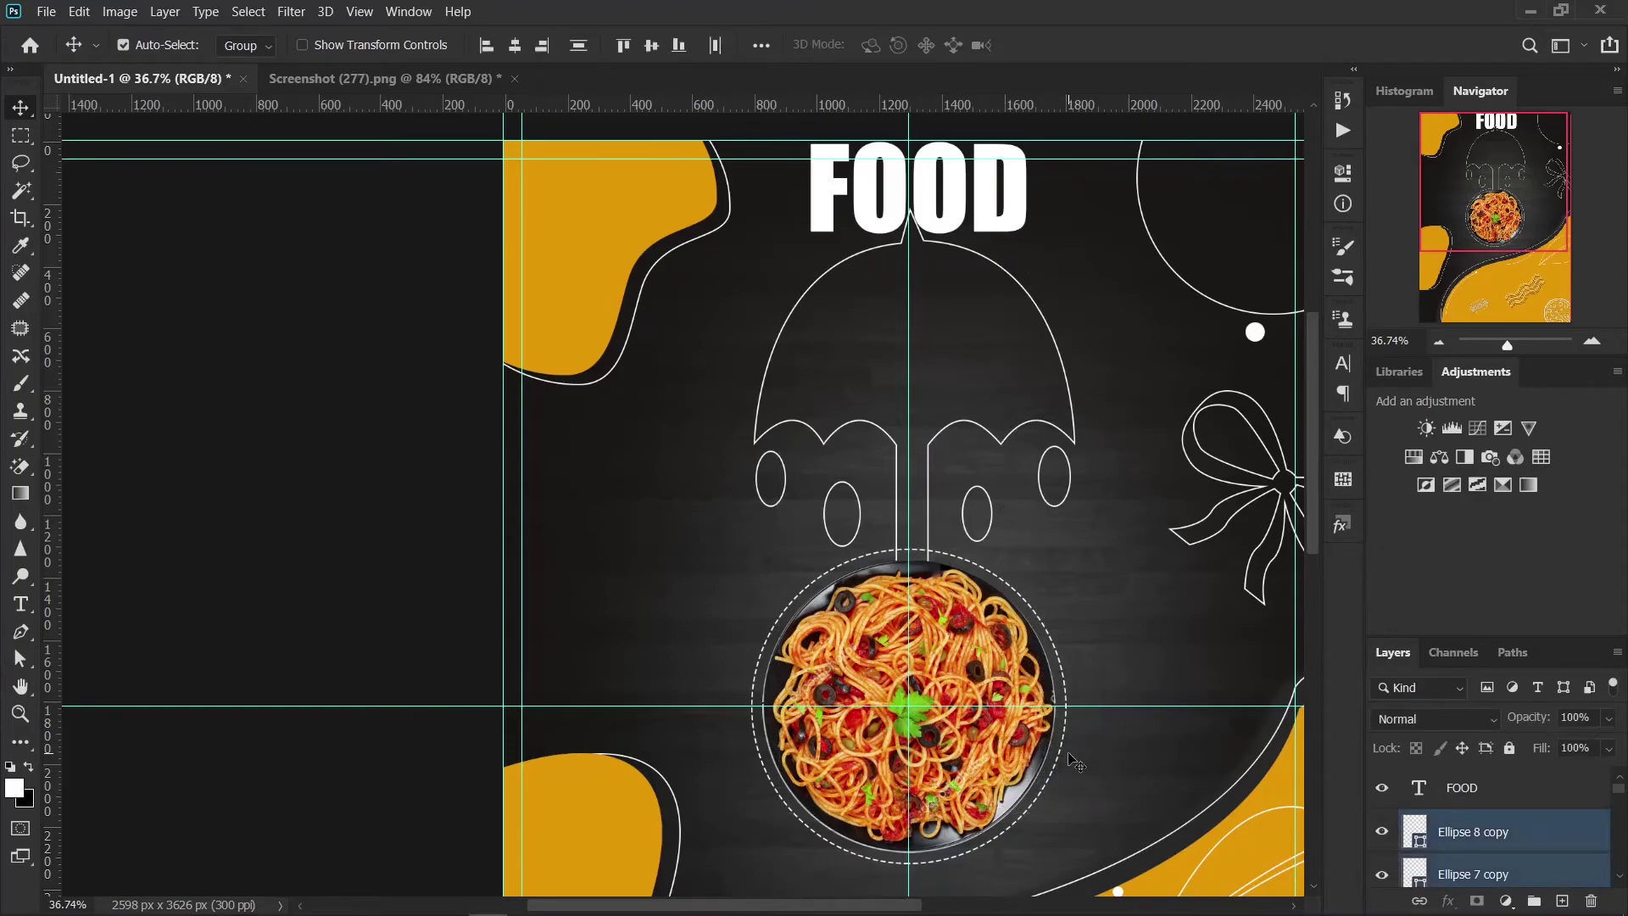
{"action": "key", "text": "ctrl+t"}
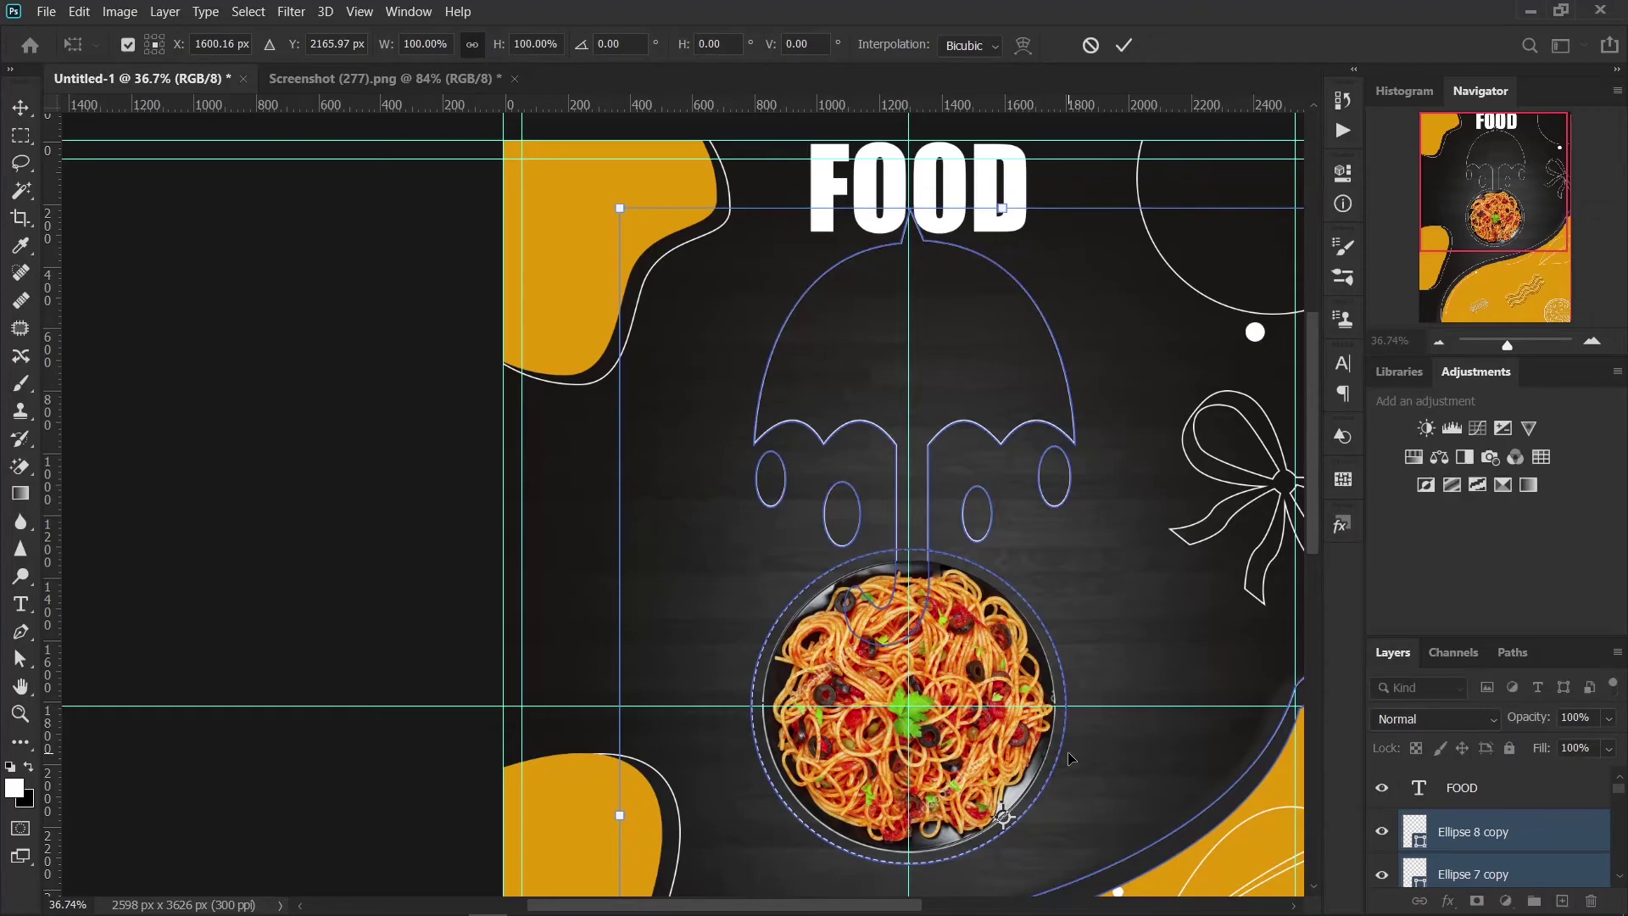
{"action": "key", "text": "Down"}
{"action": "key", "text": "Down"}
{"action": "key", "text": "Down"}
{"action": "key", "text": "Down"}
{"action": "key", "text": "Down"}
{"action": "key", "text": "Down"}
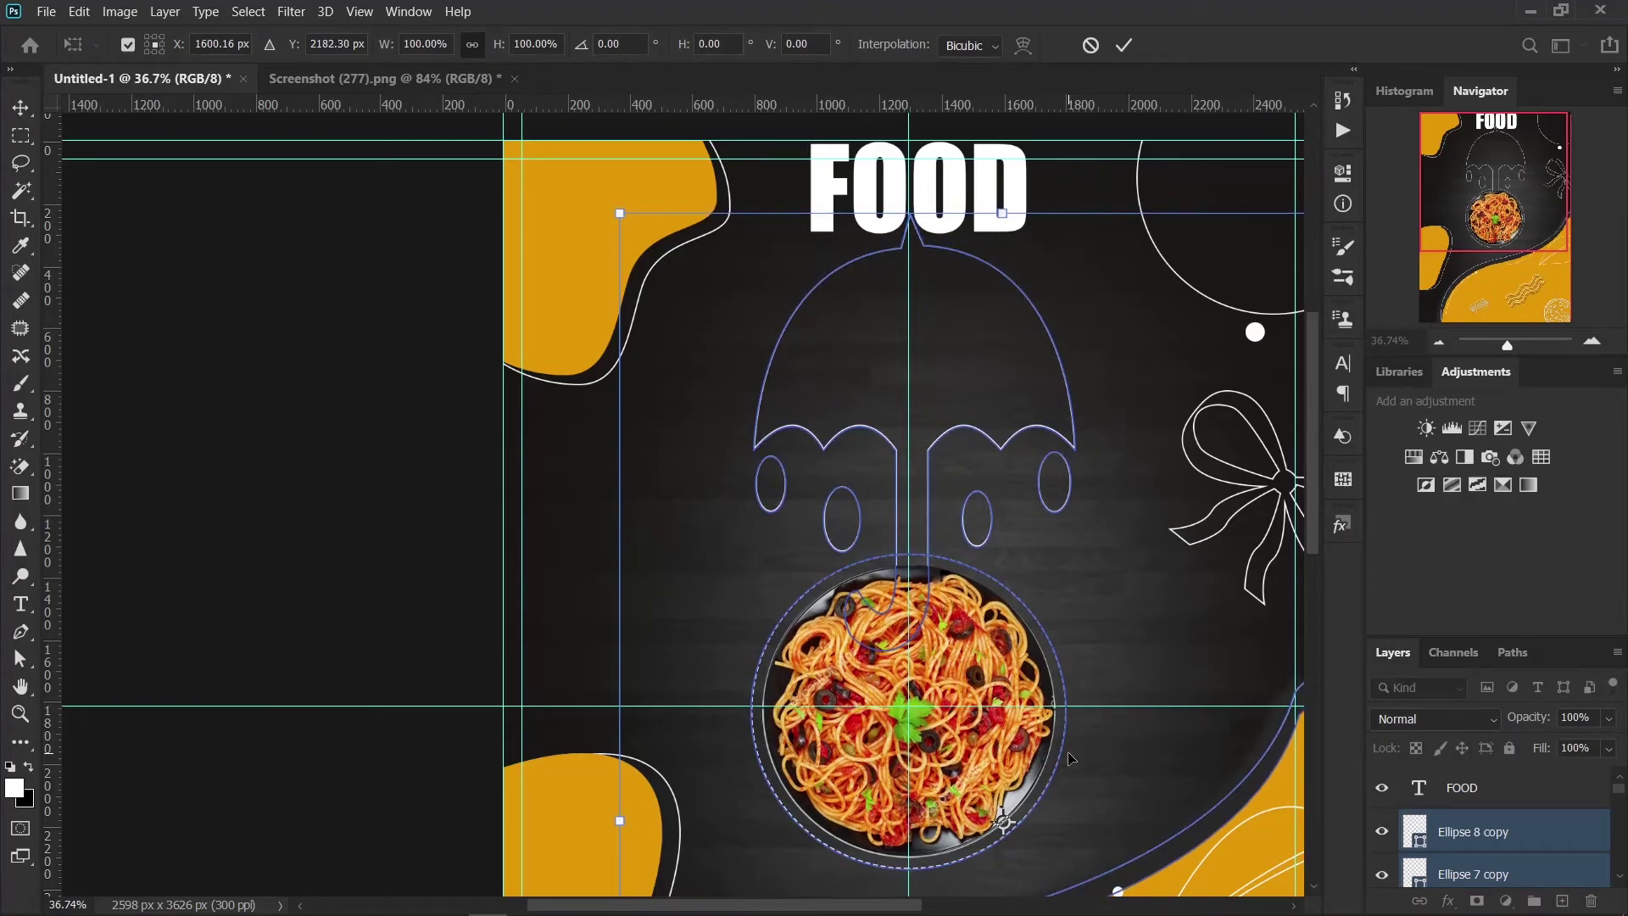
{"action": "key", "text": "Down"}
{"action": "key", "text": "Down"}
{"action": "key", "text": "Down"}
{"action": "key", "text": "Down"}
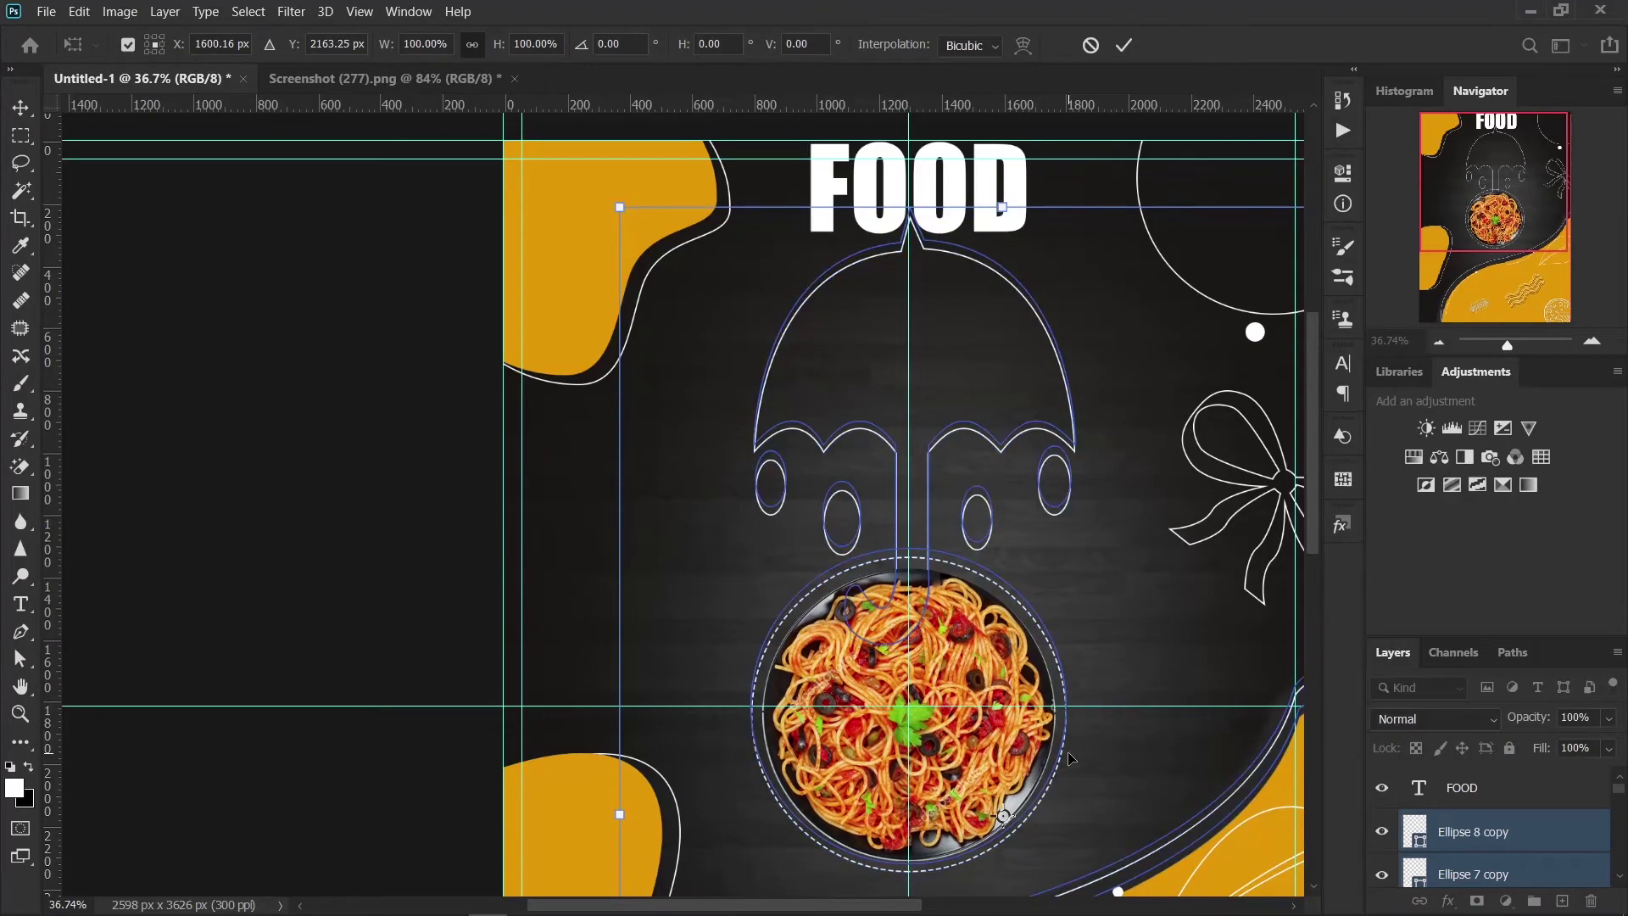
{"action": "key", "text": "shift+Up"}
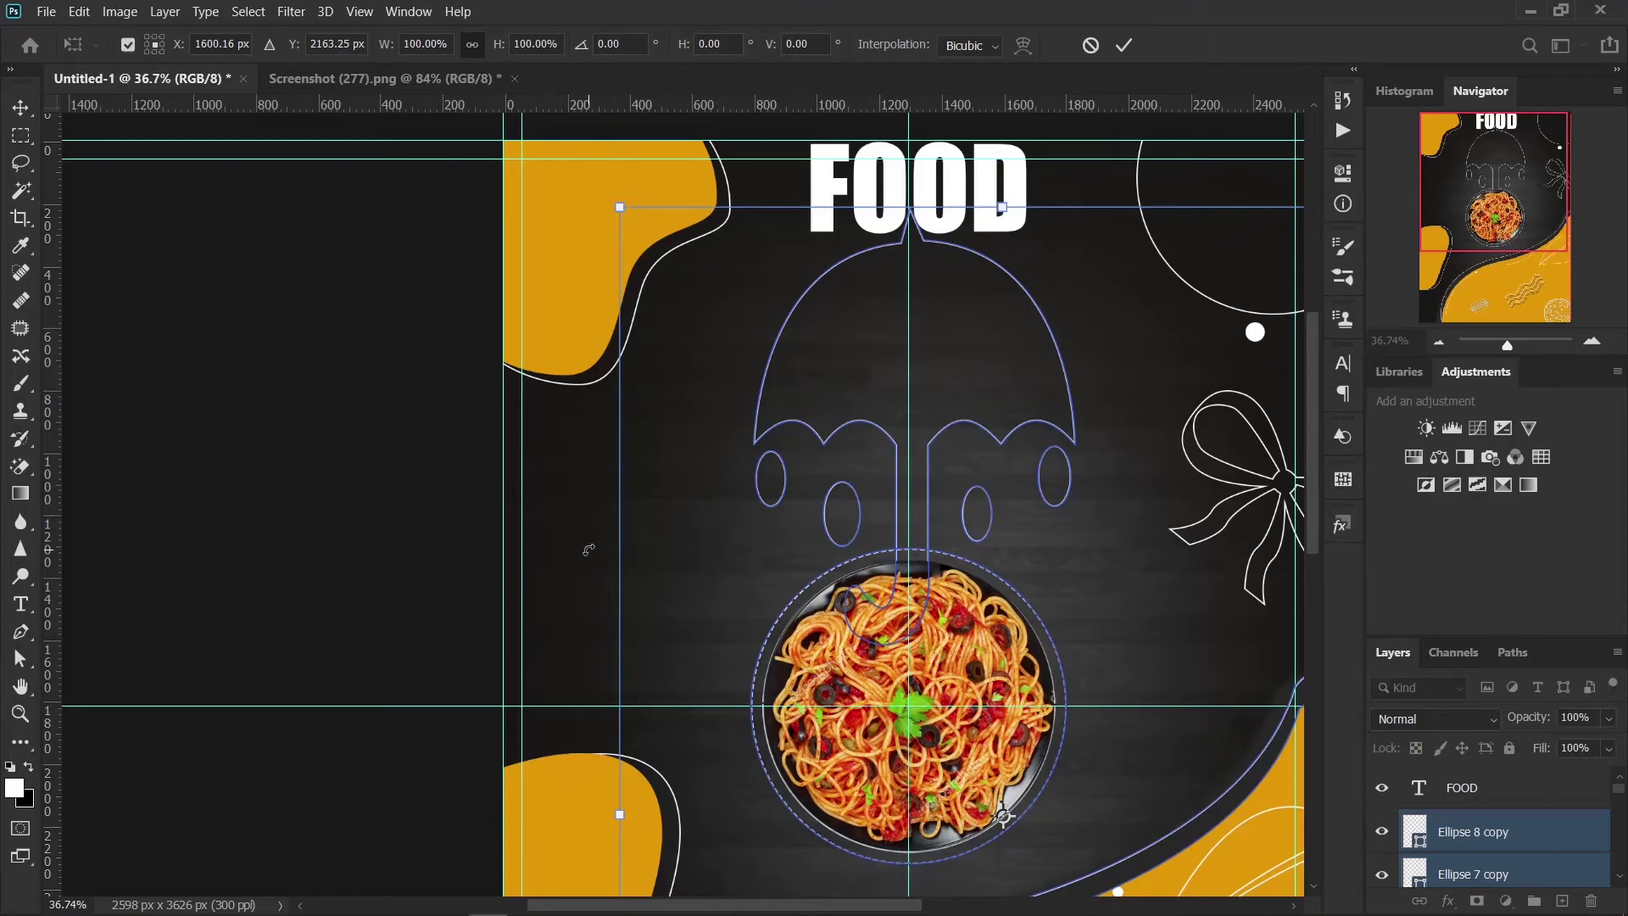
{"action": "left_click", "coordinate": [1123, 45]}
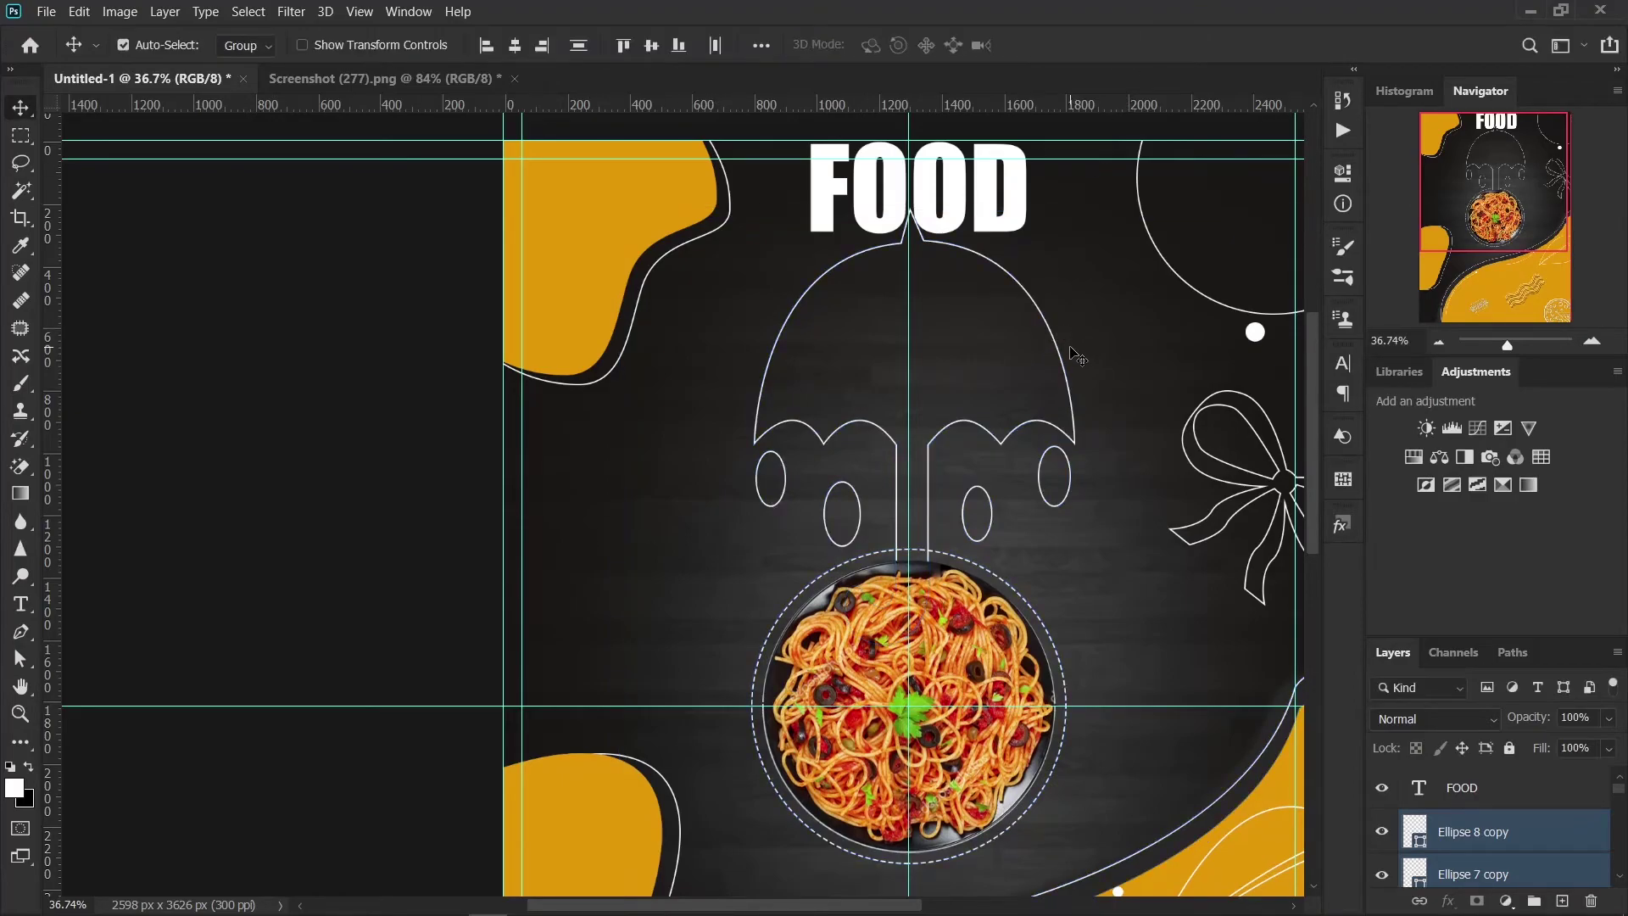
{"action": "scroll", "coordinate": [1055, 556], "scroll_direction": "down", "scroll_amount": 2}
{"action": "left_click_drag", "start_coordinate": [811, 817], "coordinate": [1011, 323]}
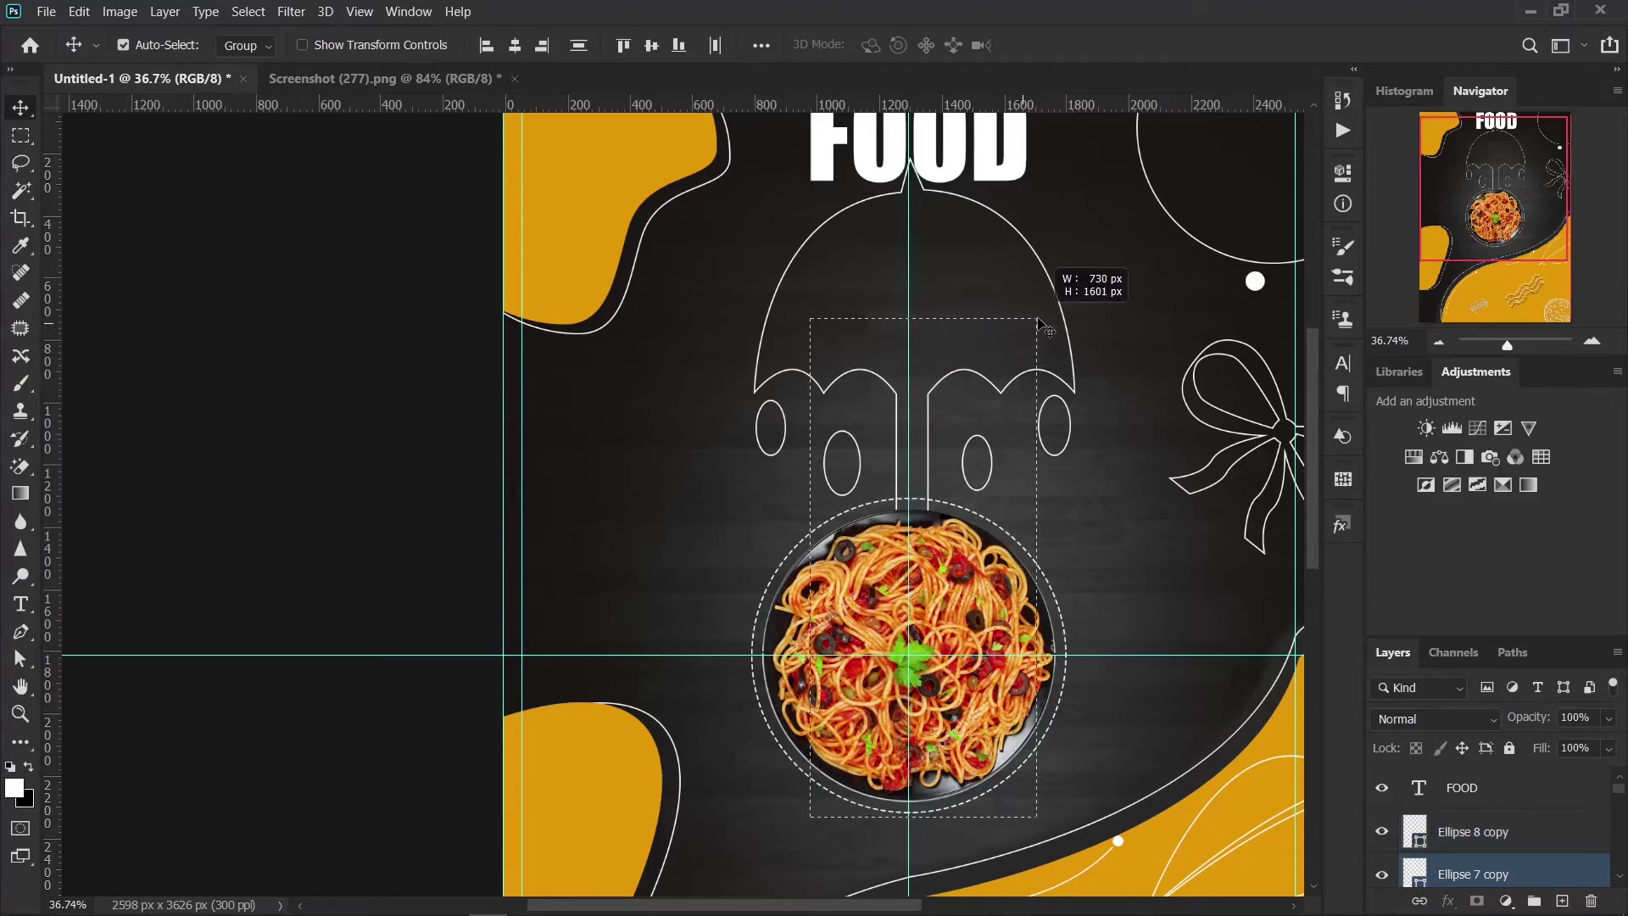
{"action": "left_click_drag", "start_coordinate": [1017, 333], "coordinate": [1060, 317]}
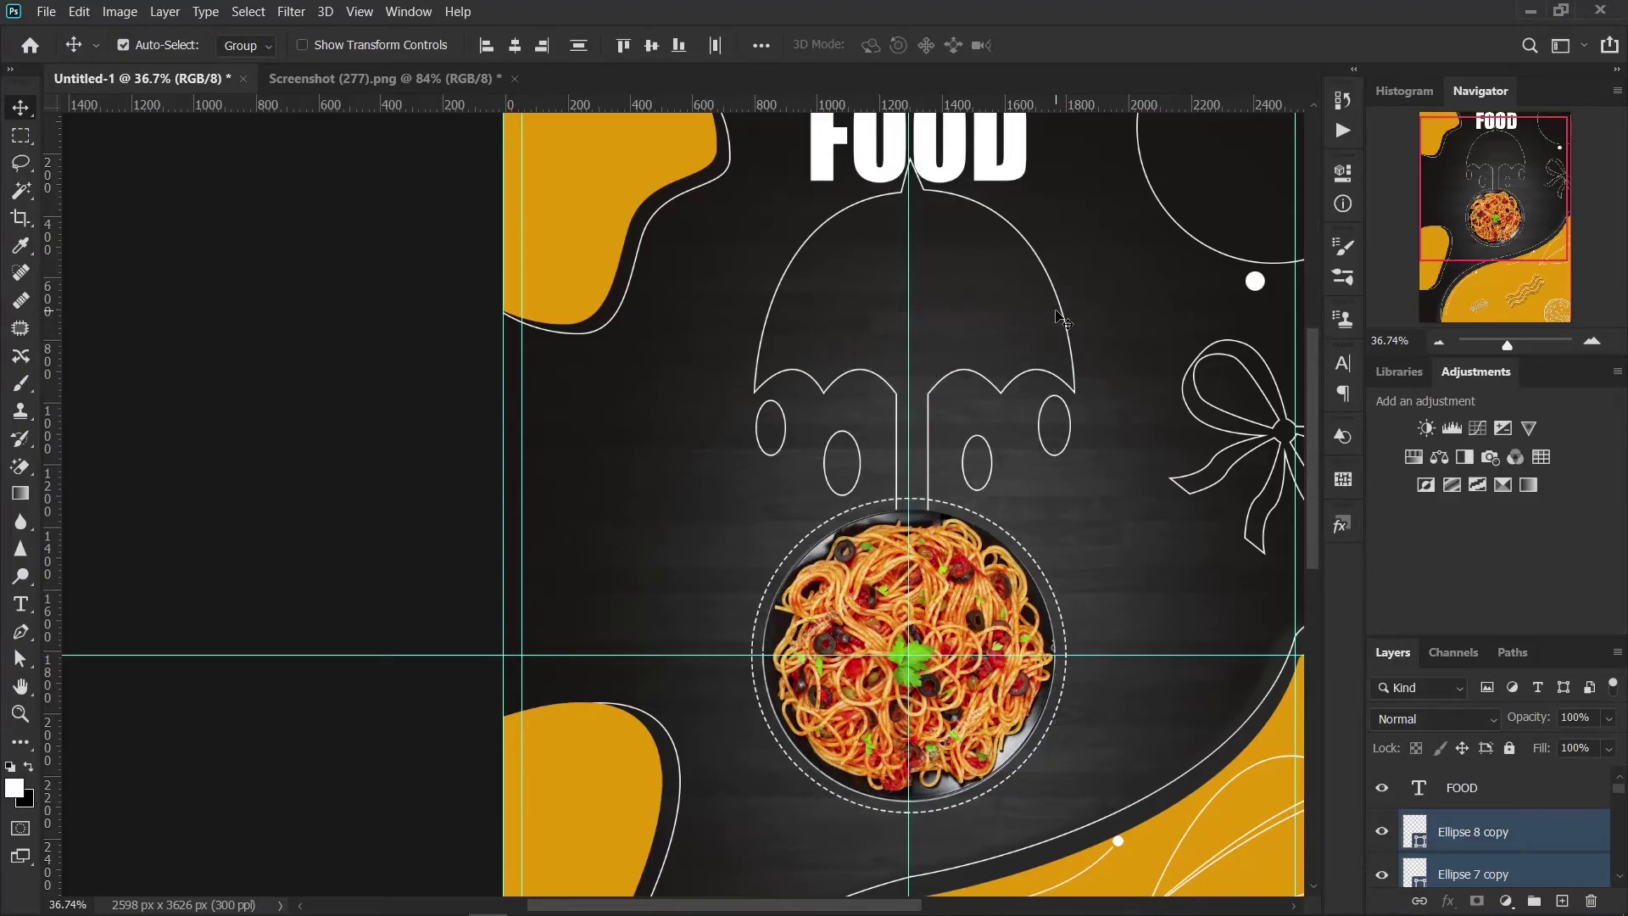
{"action": "key", "text": "ctrl+t"}
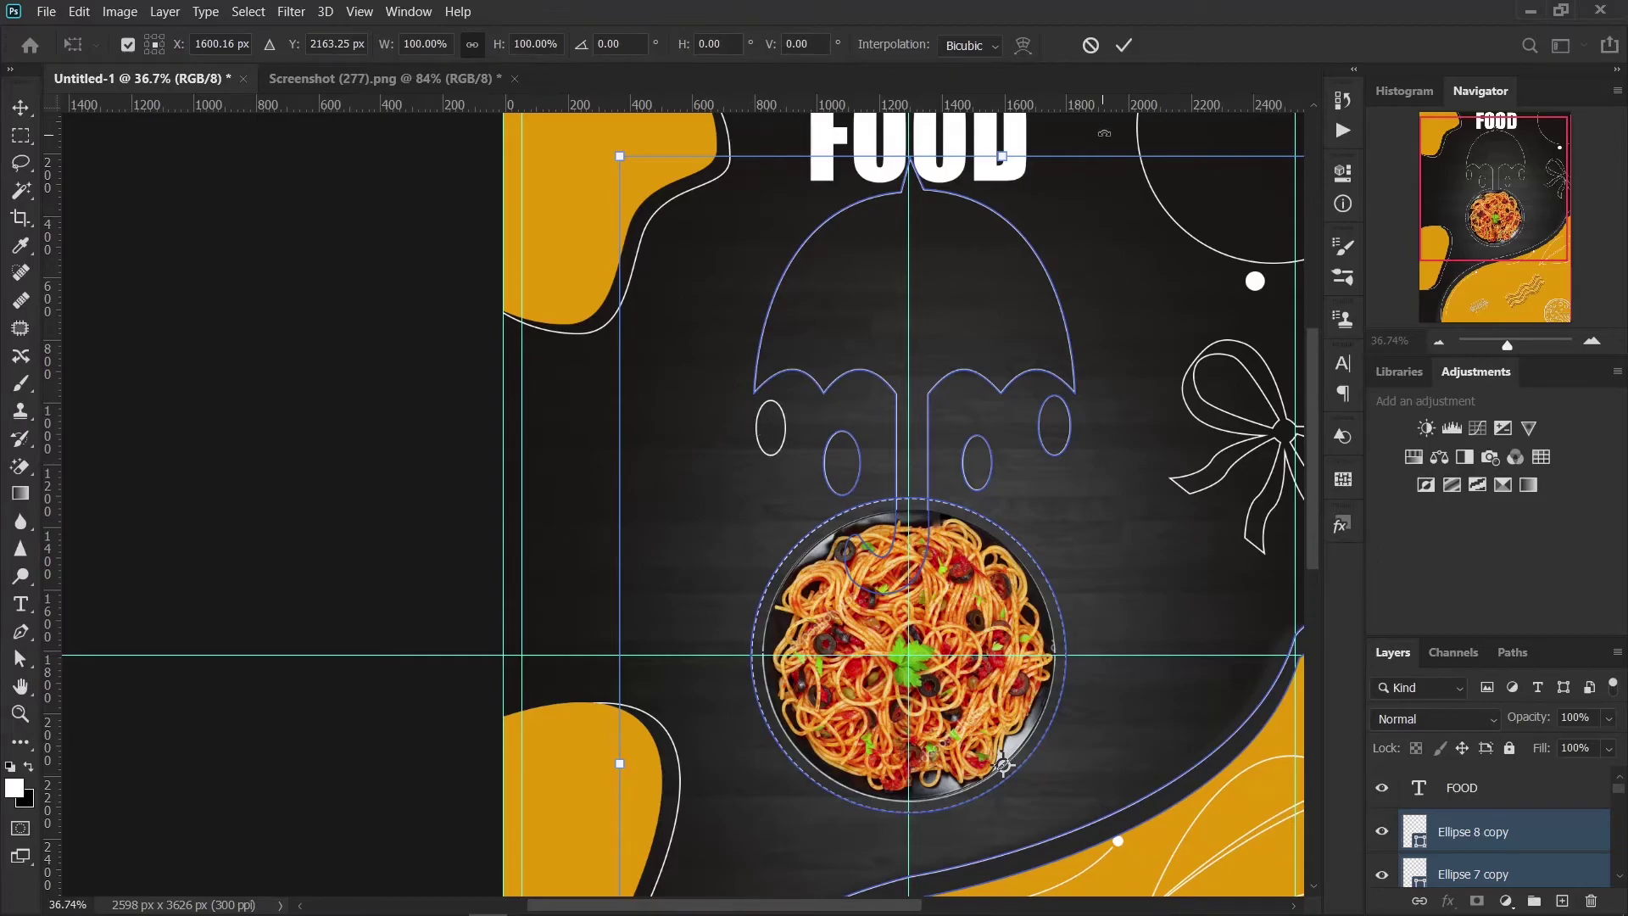
{"action": "left_click", "coordinate": [1122, 47]}
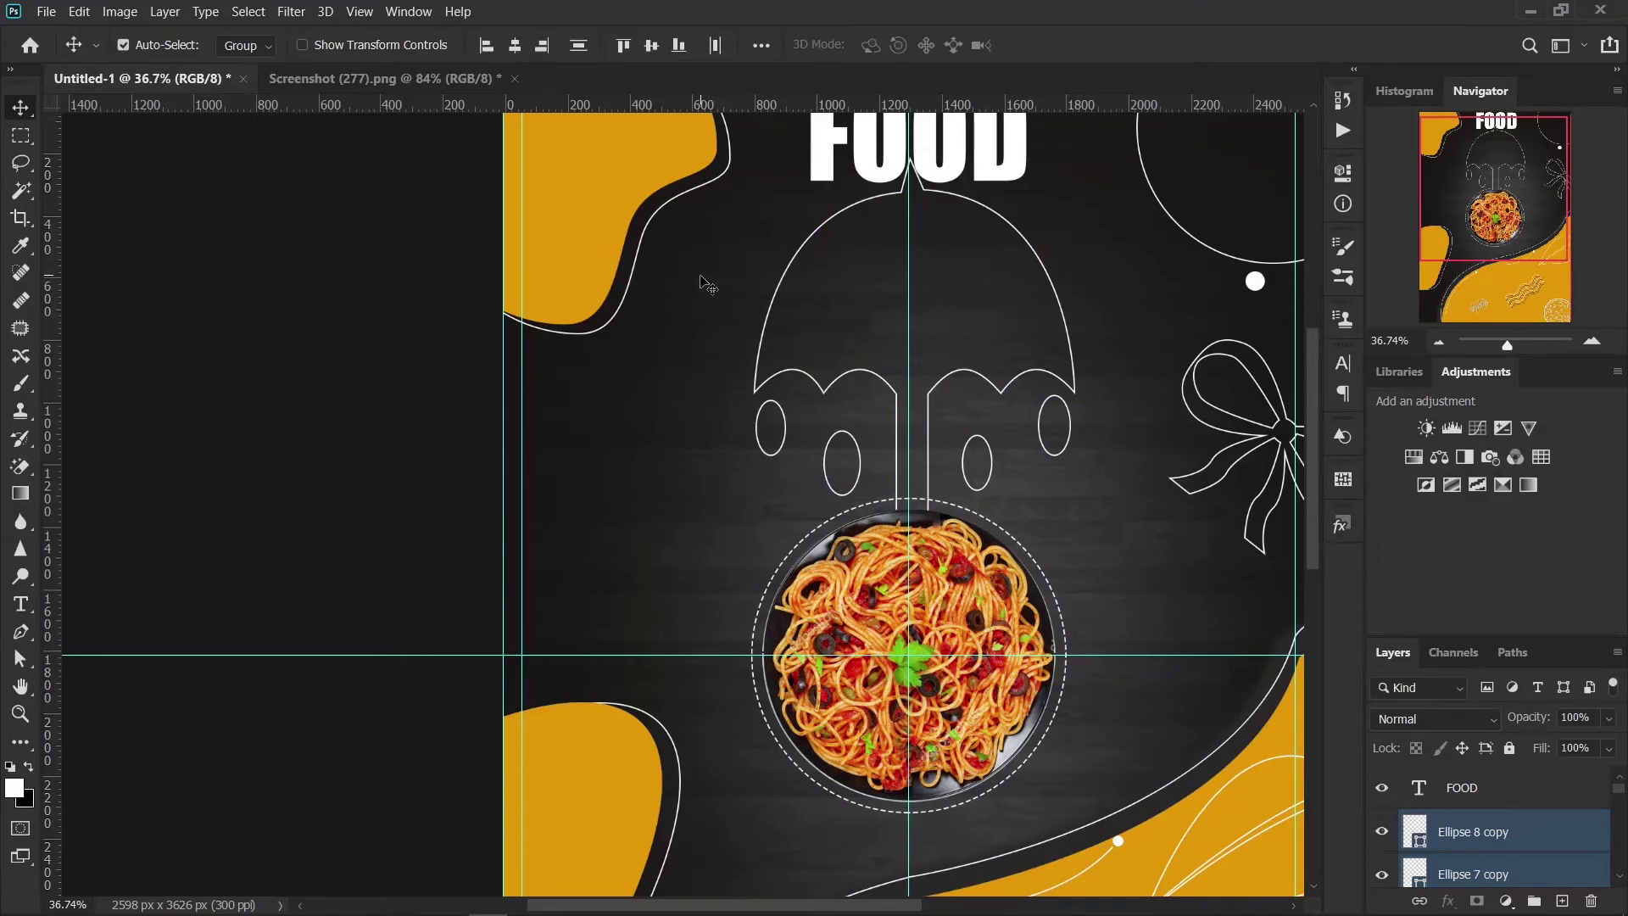
{"action": "left_click_drag", "start_coordinate": [700, 276], "coordinate": [1085, 761]}
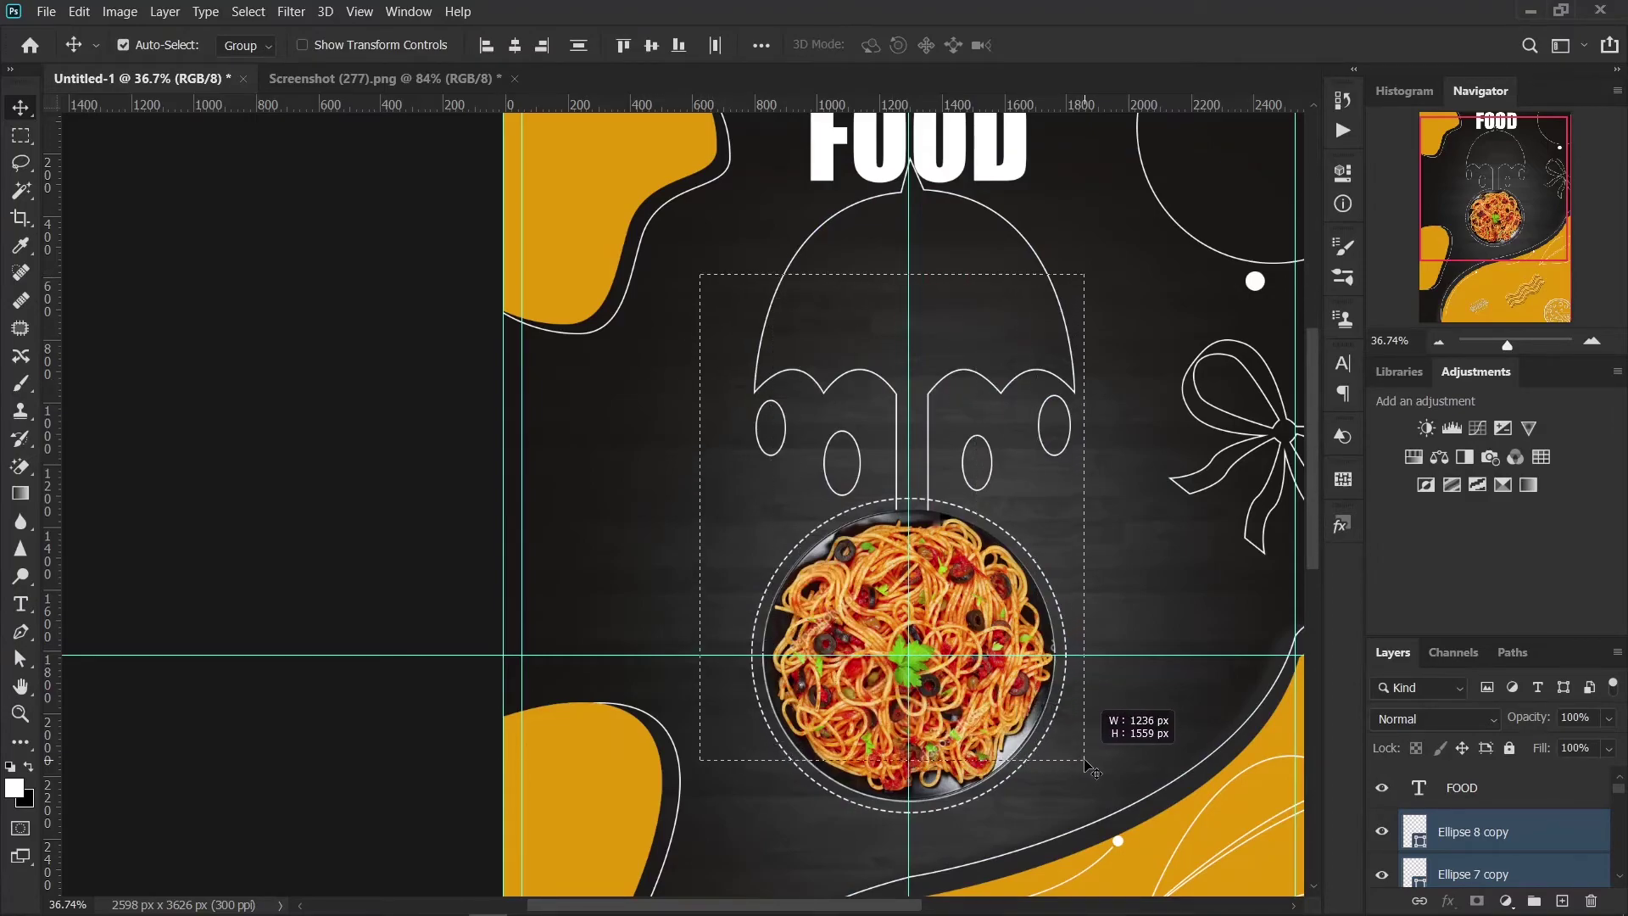
{"action": "key", "text": "ctrl+t"}
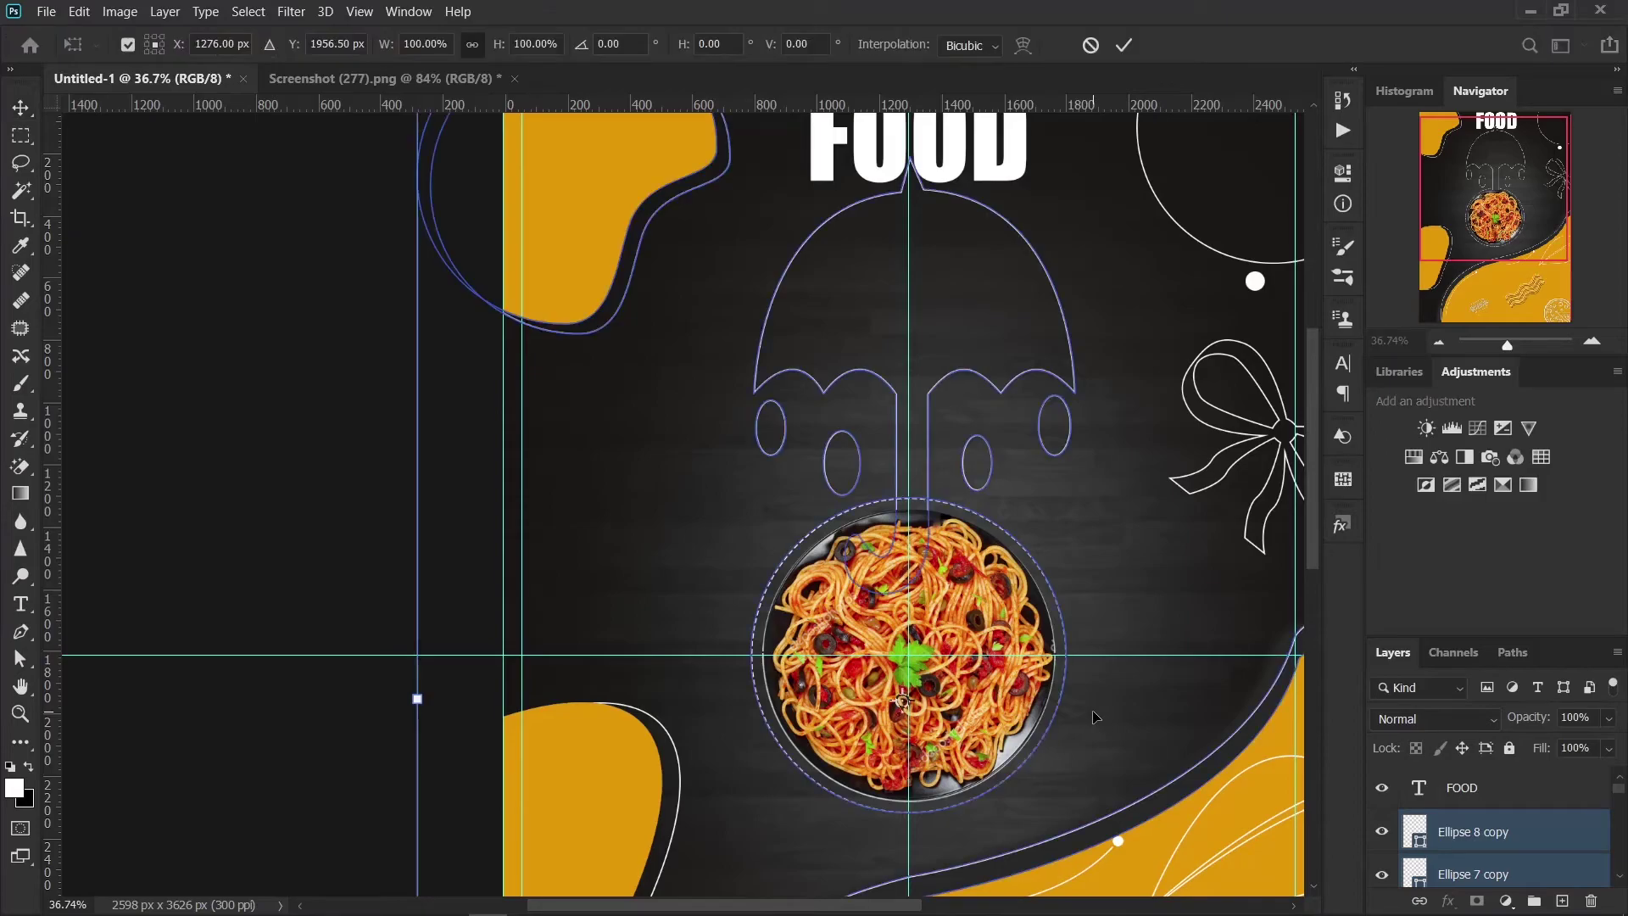
{"action": "left_click", "coordinate": [1123, 45]}
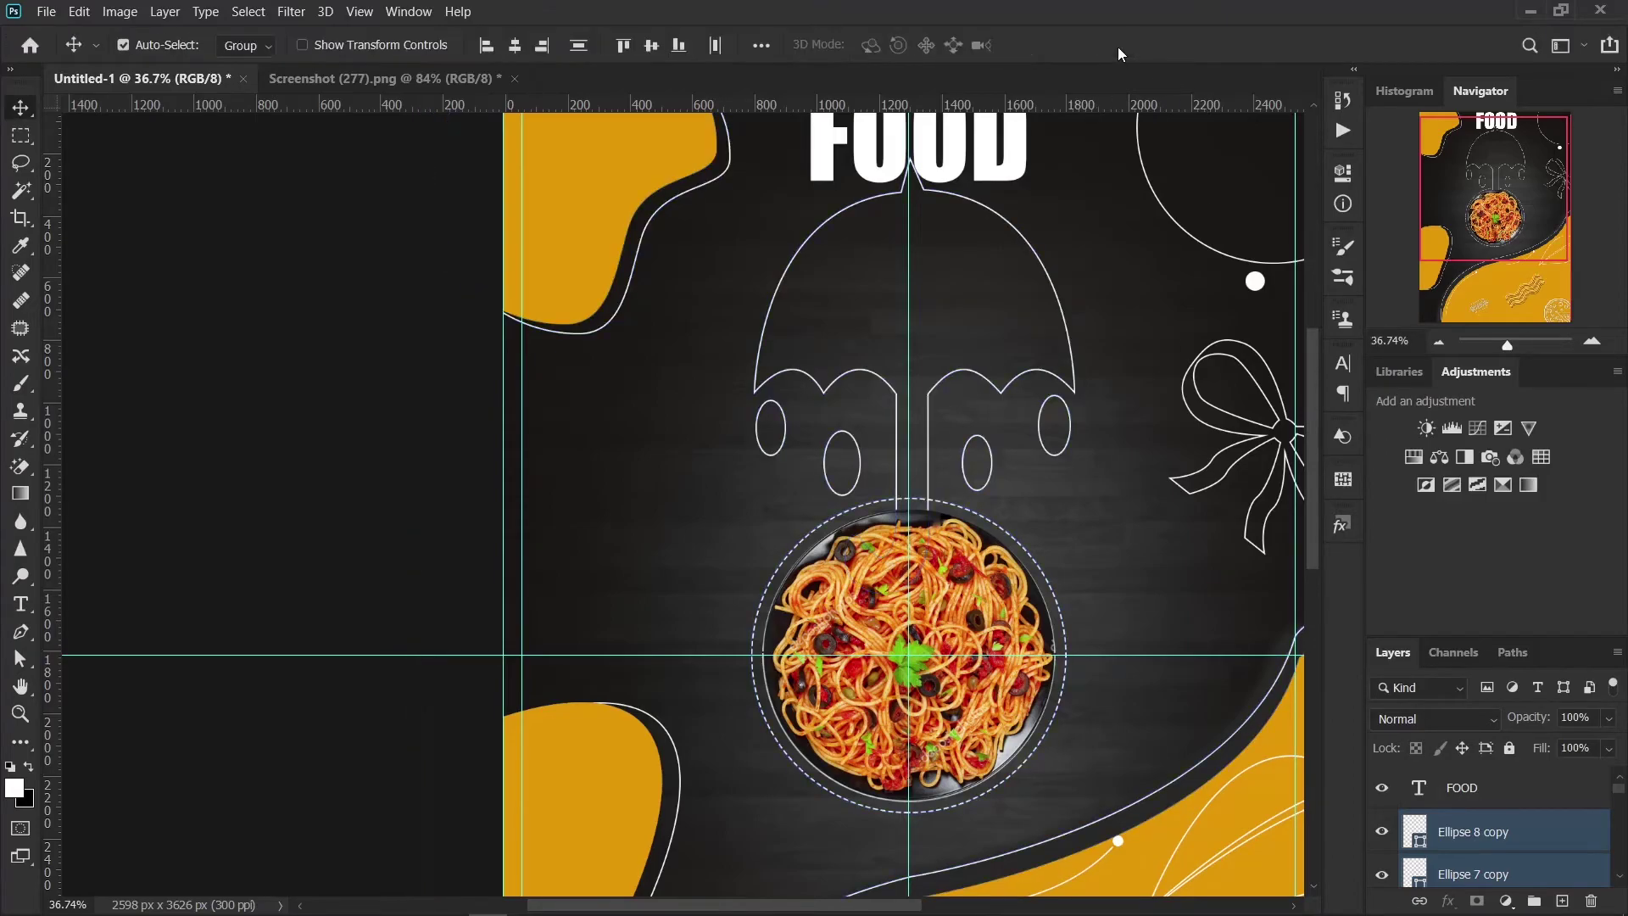
{"action": "scroll", "coordinate": [1106, 344], "scroll_direction": "up", "scroll_amount": 1}
{"action": "scroll", "coordinate": [1106, 343], "scroll_direction": "up", "scroll_amount": 1}
{"action": "scroll", "coordinate": [1107, 344], "scroll_direction": "up", "scroll_amount": 3}
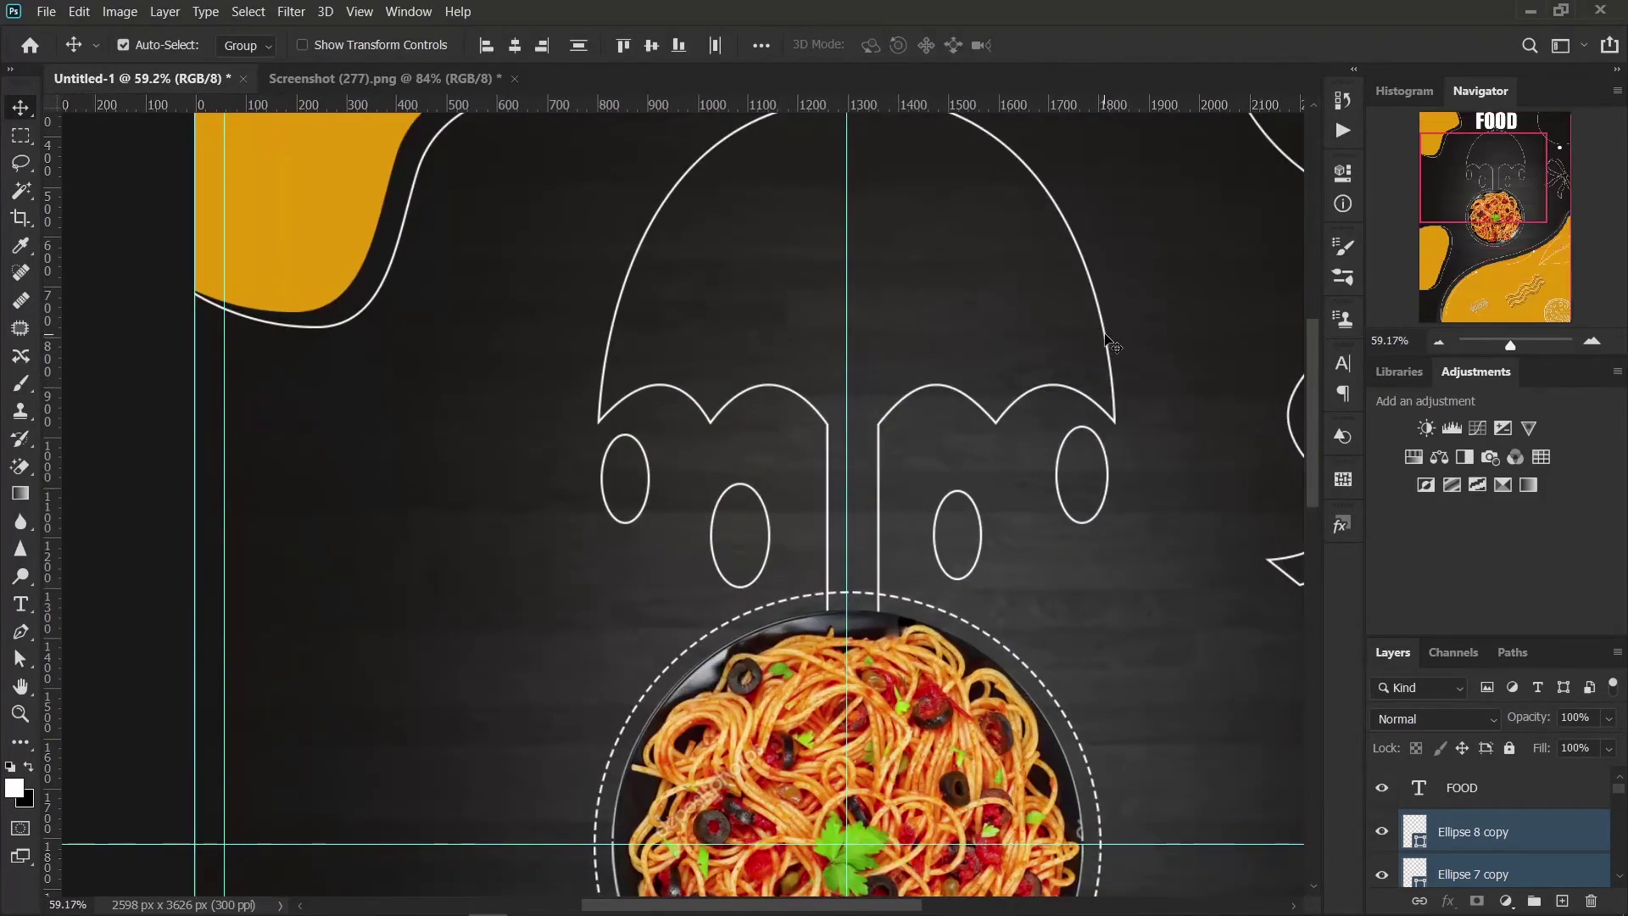
Step: Clear the ellipse selection and pick out the Umbrella 1 outline layer
{"action": "left_click", "coordinate": [1208, 697]}
{"action": "scroll", "coordinate": [1112, 350], "scroll_direction": "up", "scroll_amount": 5}
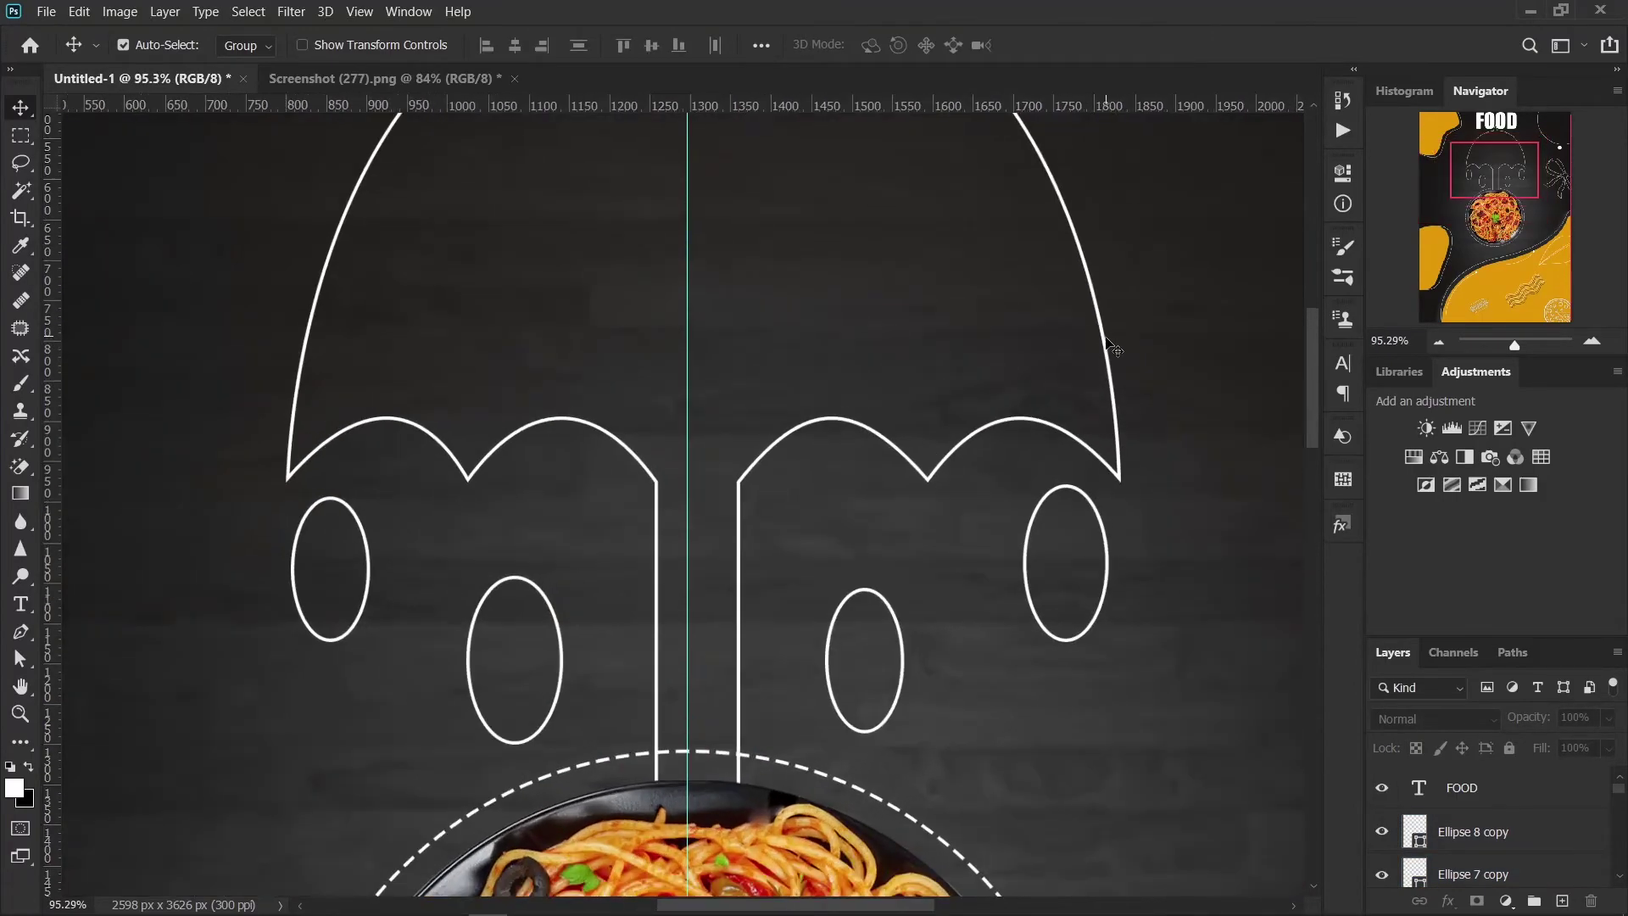
{"action": "left_click", "coordinate": [1104, 346]}
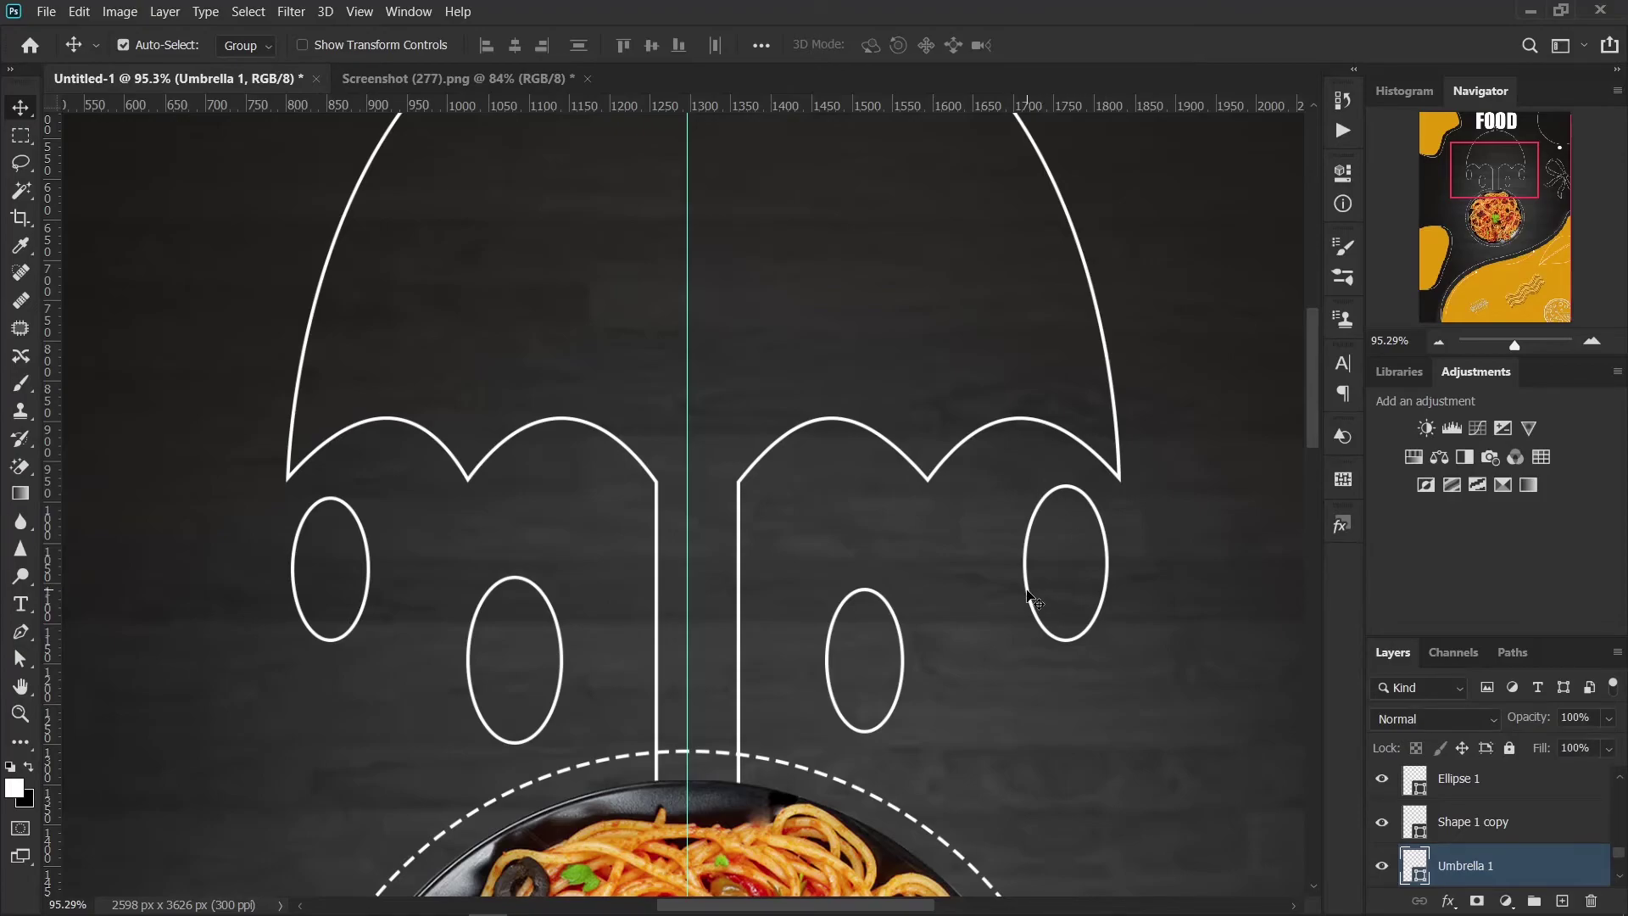
{"action": "left_click", "coordinate": [903, 648]}
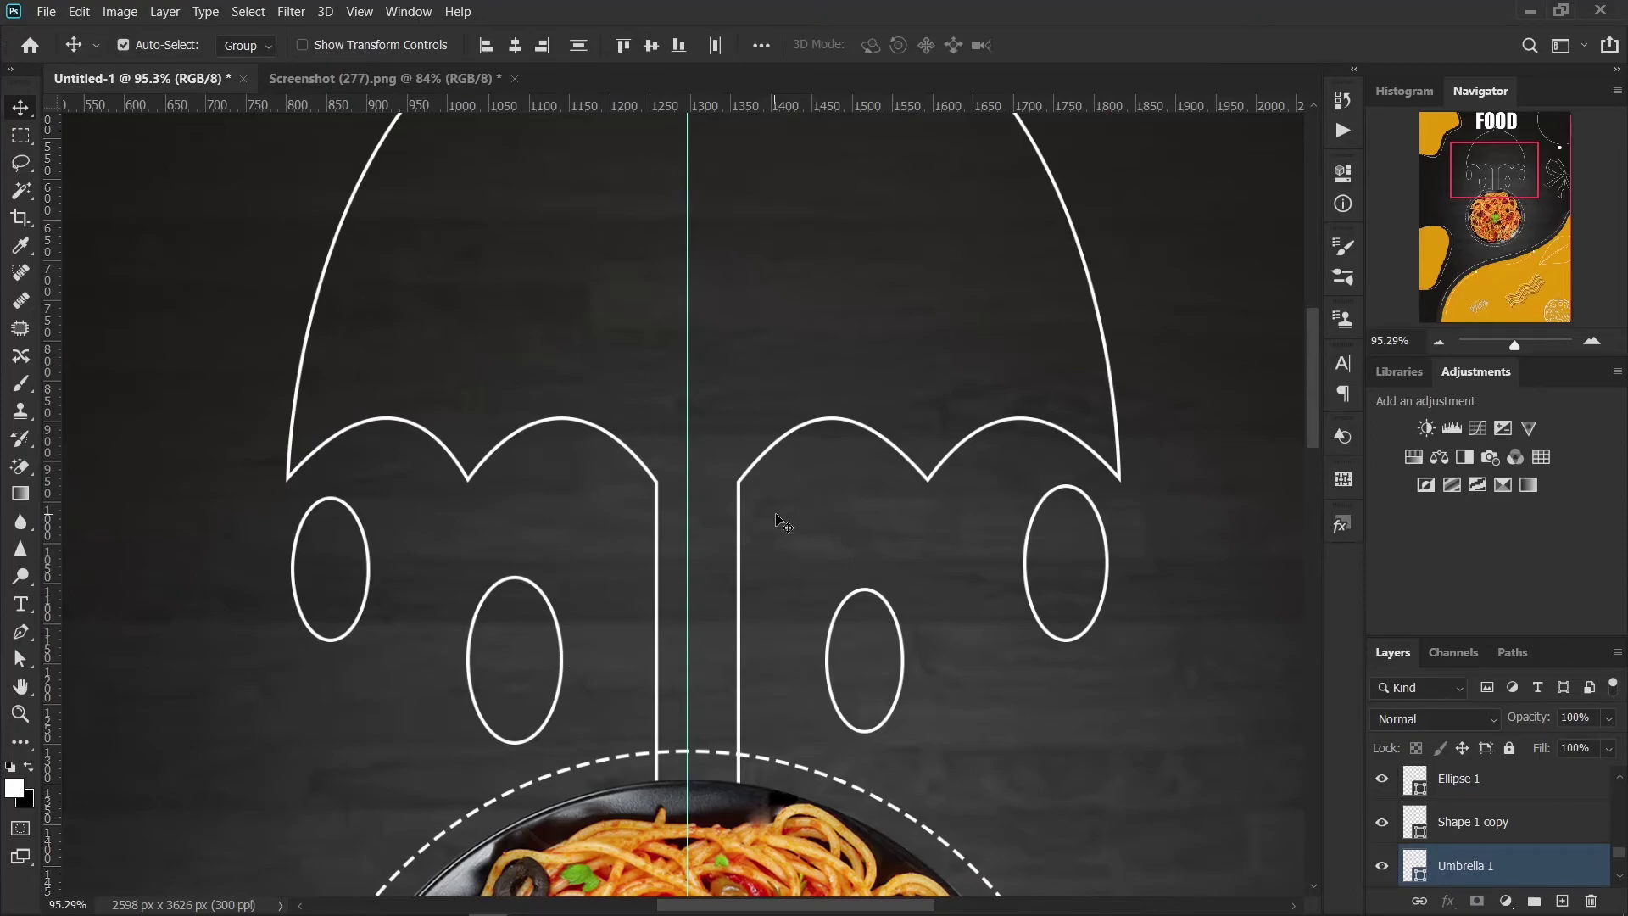
{"action": "scroll", "coordinate": [782, 521], "scroll_direction": "down", "scroll_amount": 2}
{"action": "scroll", "coordinate": [781, 521], "scroll_direction": "down", "scroll_amount": 2}
{"action": "scroll", "coordinate": [781, 521], "scroll_direction": "down", "scroll_amount": 1}
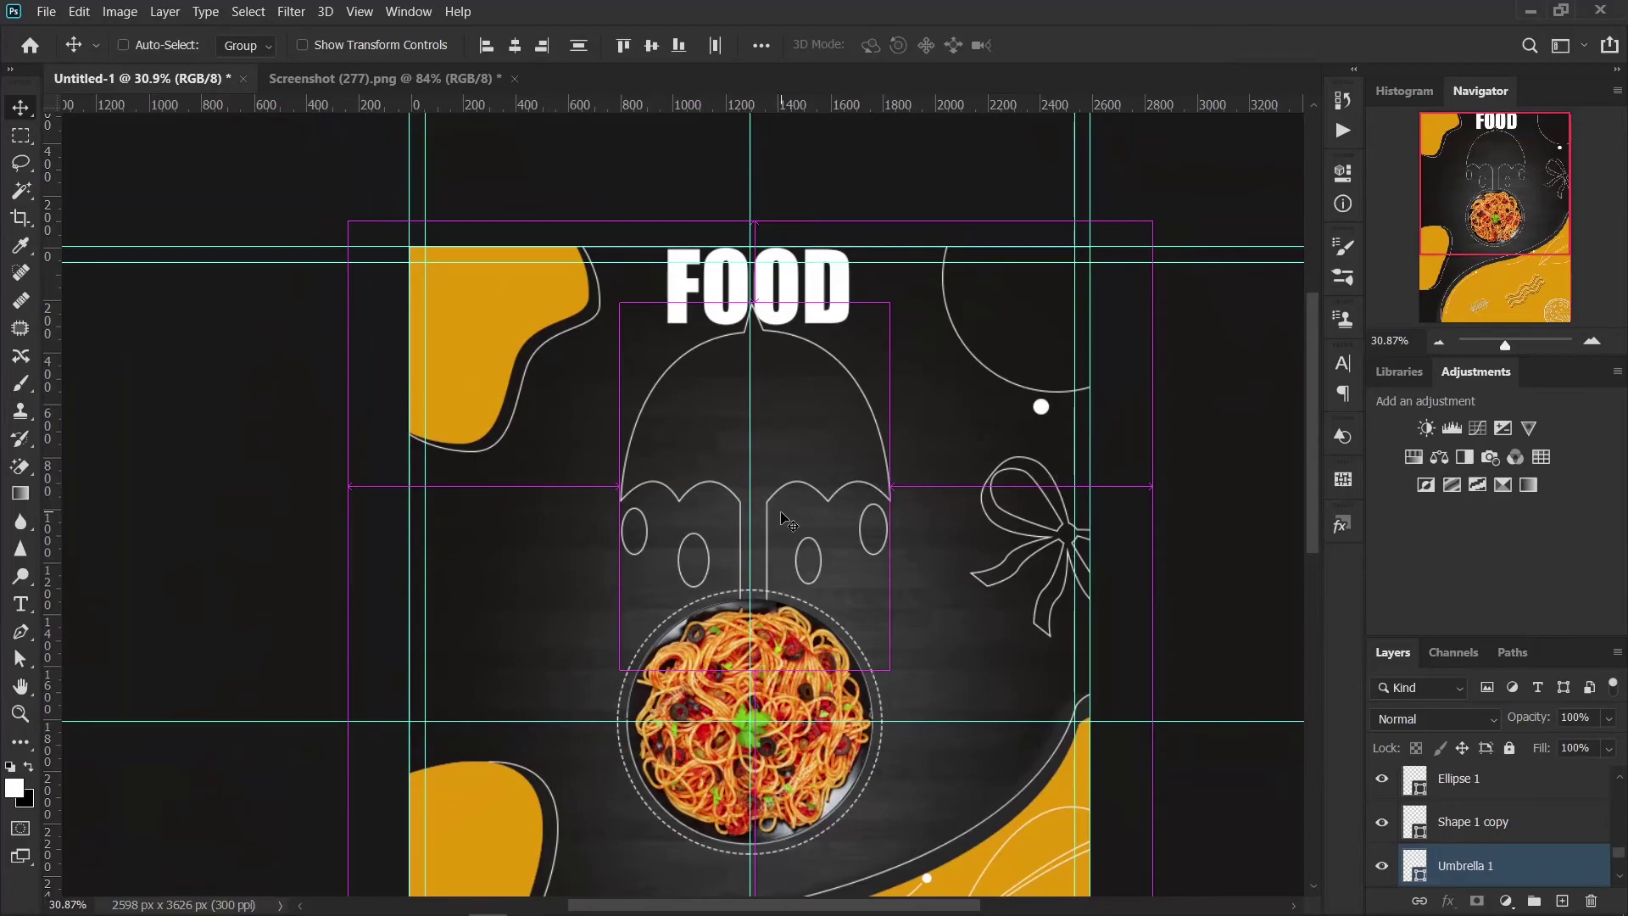
Step: Lower the umbrella's top below FOOD and stretch its handle down into the plate
{"action": "key", "text": "ctrl+t"}
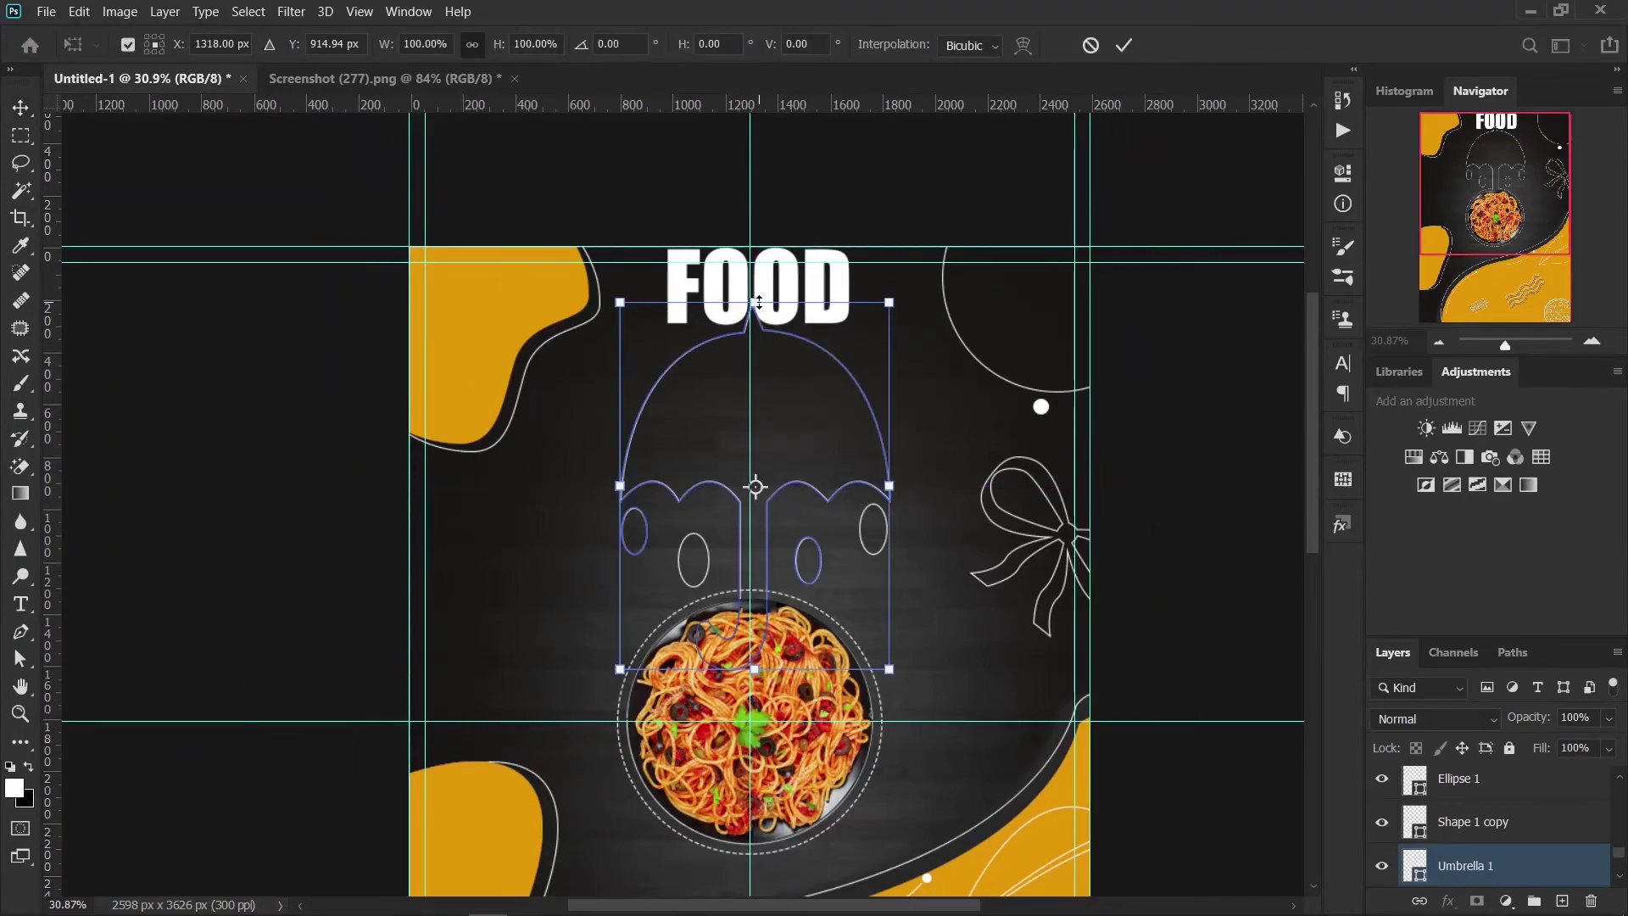
{"action": "left_click_drag", "start_coordinate": [759, 302], "coordinate": [761, 327]}
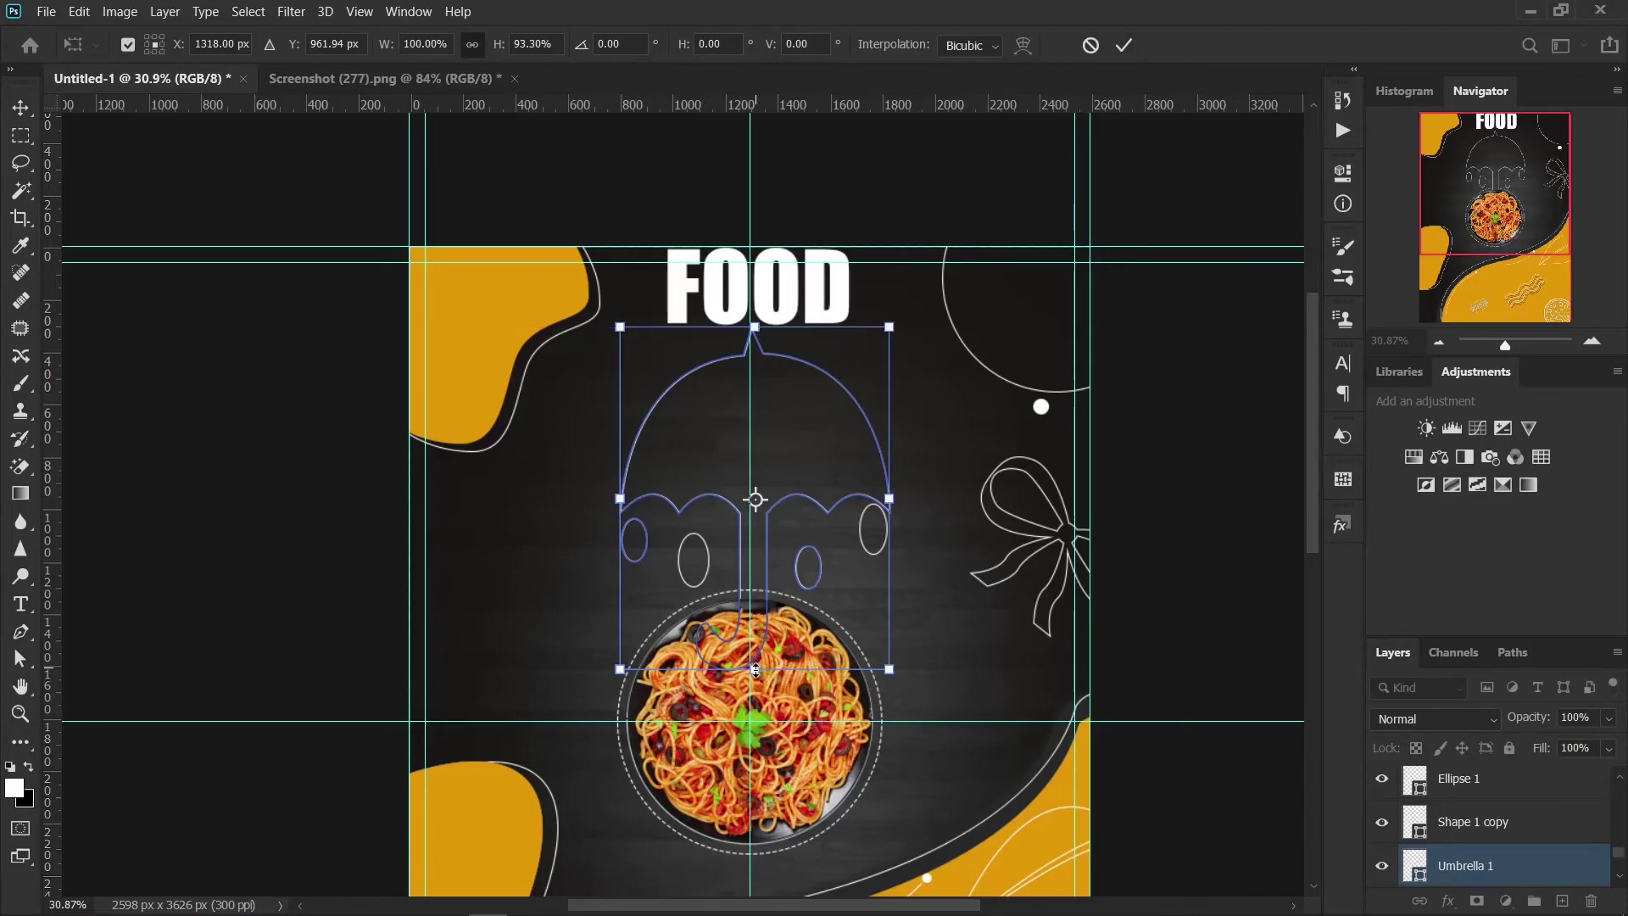
{"action": "left_click_drag", "start_coordinate": [756, 670], "coordinate": [755, 690]}
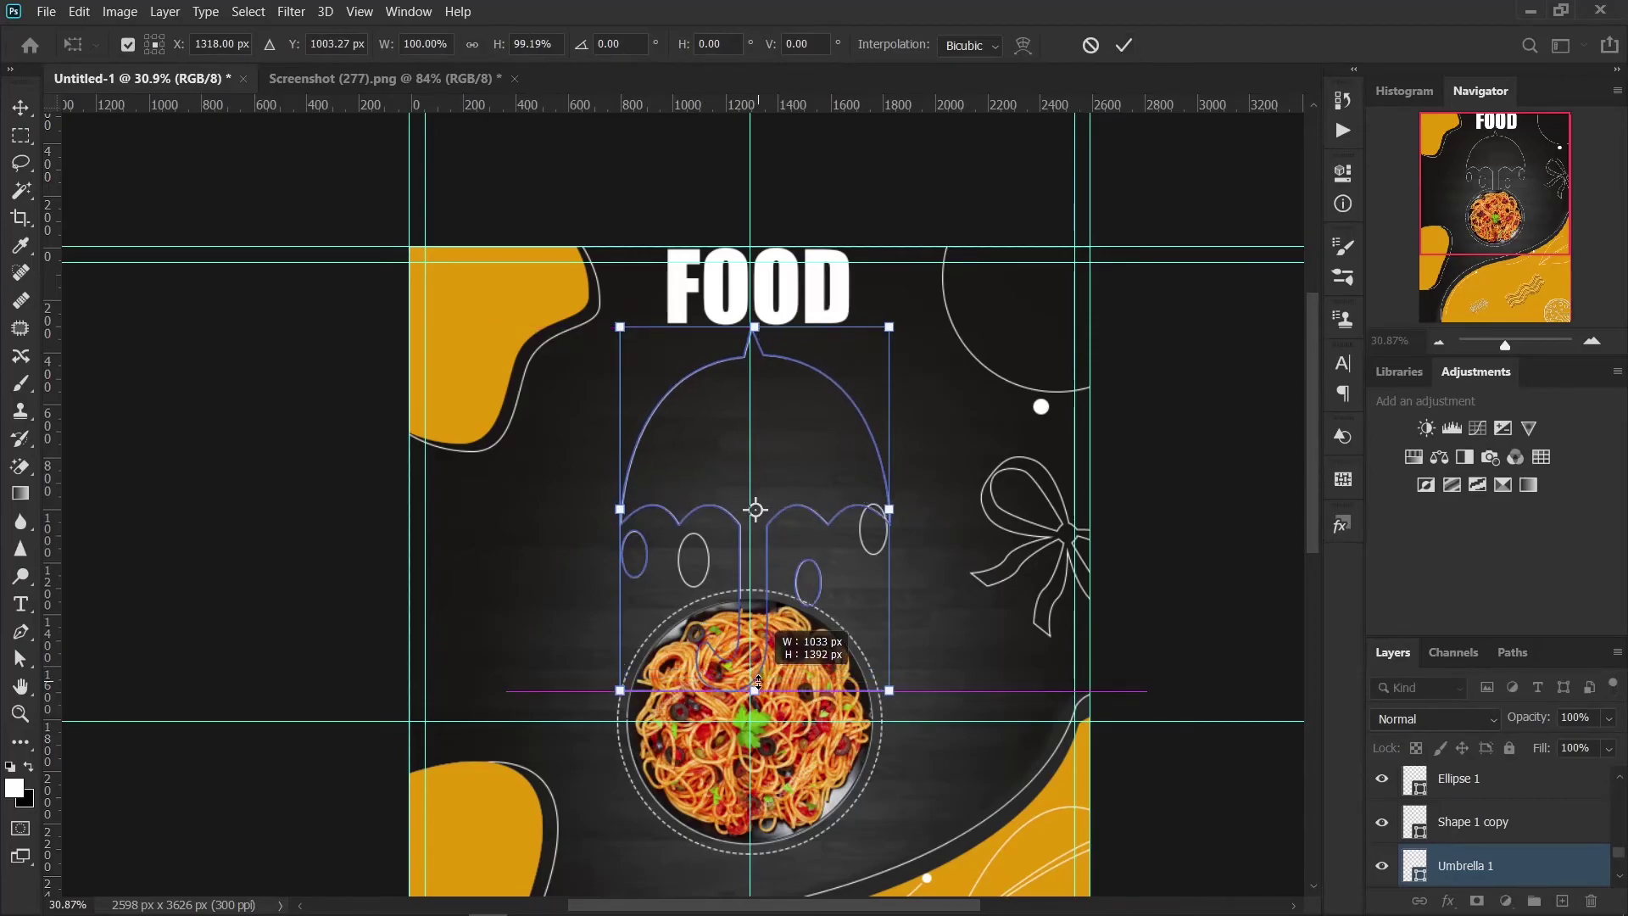
{"action": "left_click", "coordinate": [1122, 47]}
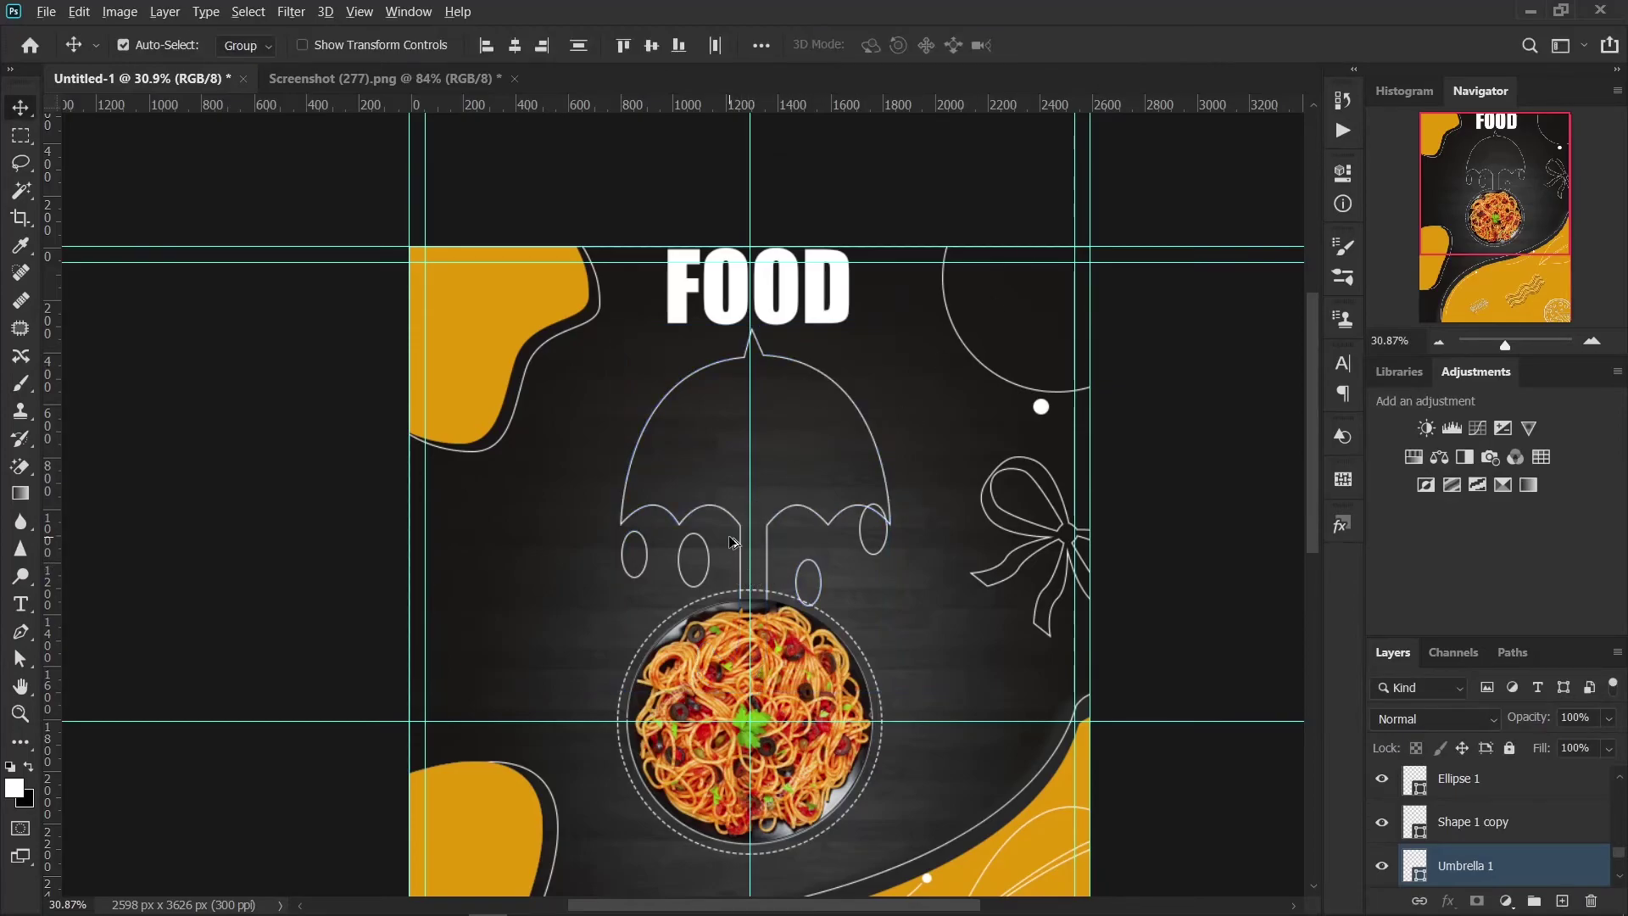
{"action": "scroll", "coordinate": [696, 585], "scroll_direction": "up", "scroll_amount": 3}
{"action": "scroll", "coordinate": [661, 591], "scroll_direction": "up", "scroll_amount": 2}
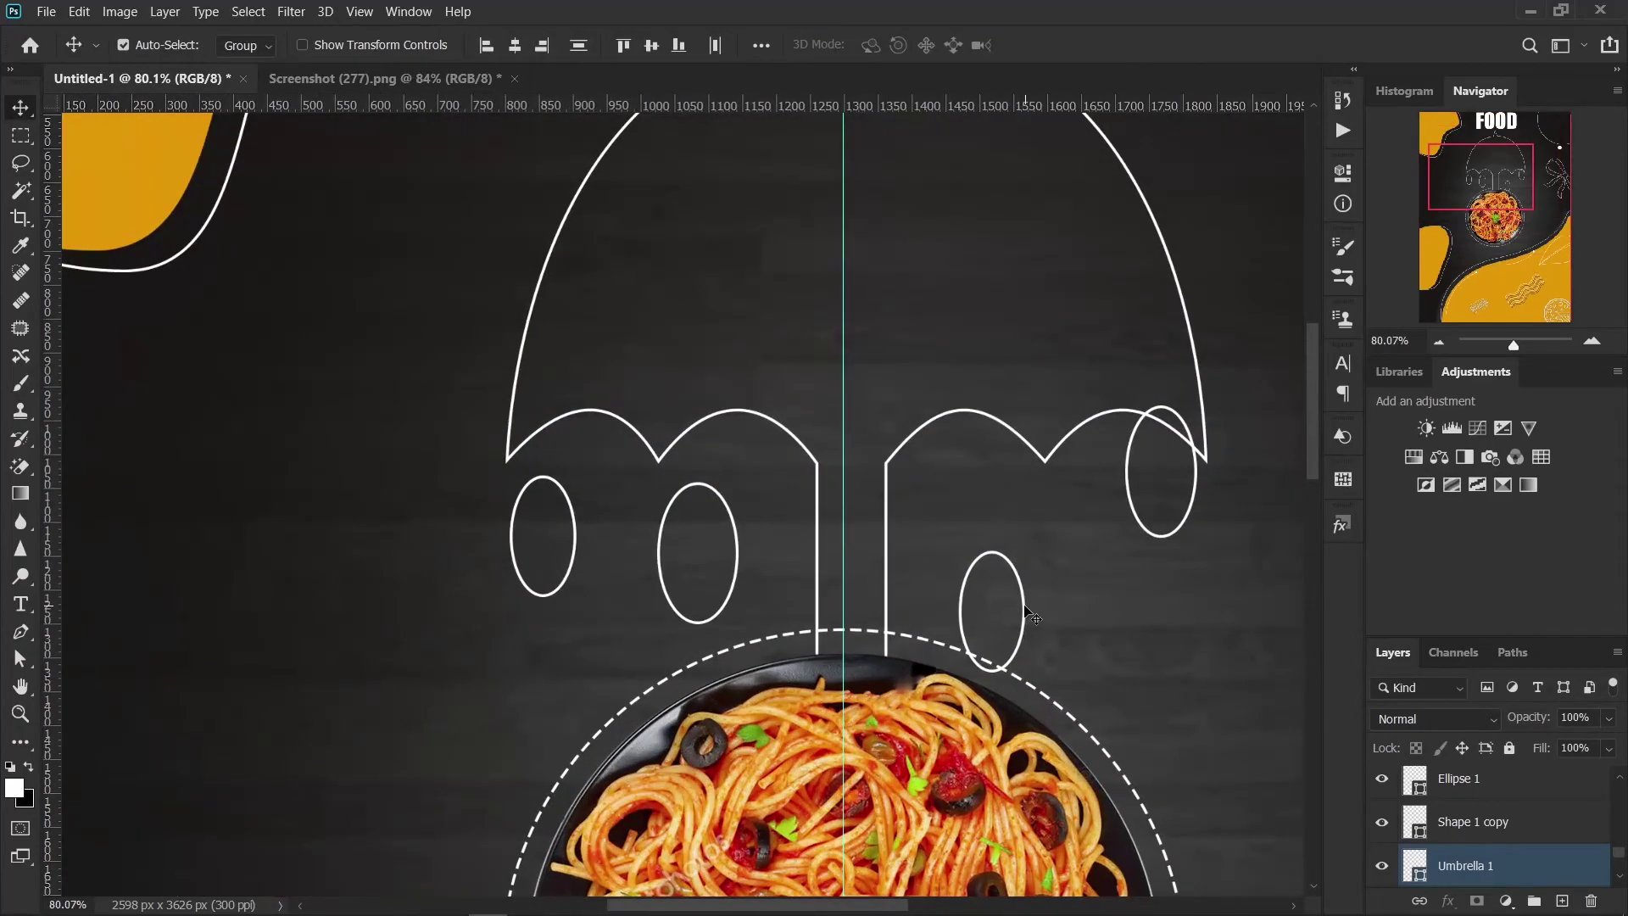
Step: Stagger the four raindrops: outer pair raised under the canopy edges, inner pair lowered
{"action": "left_click", "coordinate": [1030, 615]}
{"action": "left_click", "coordinate": [1030, 616]}
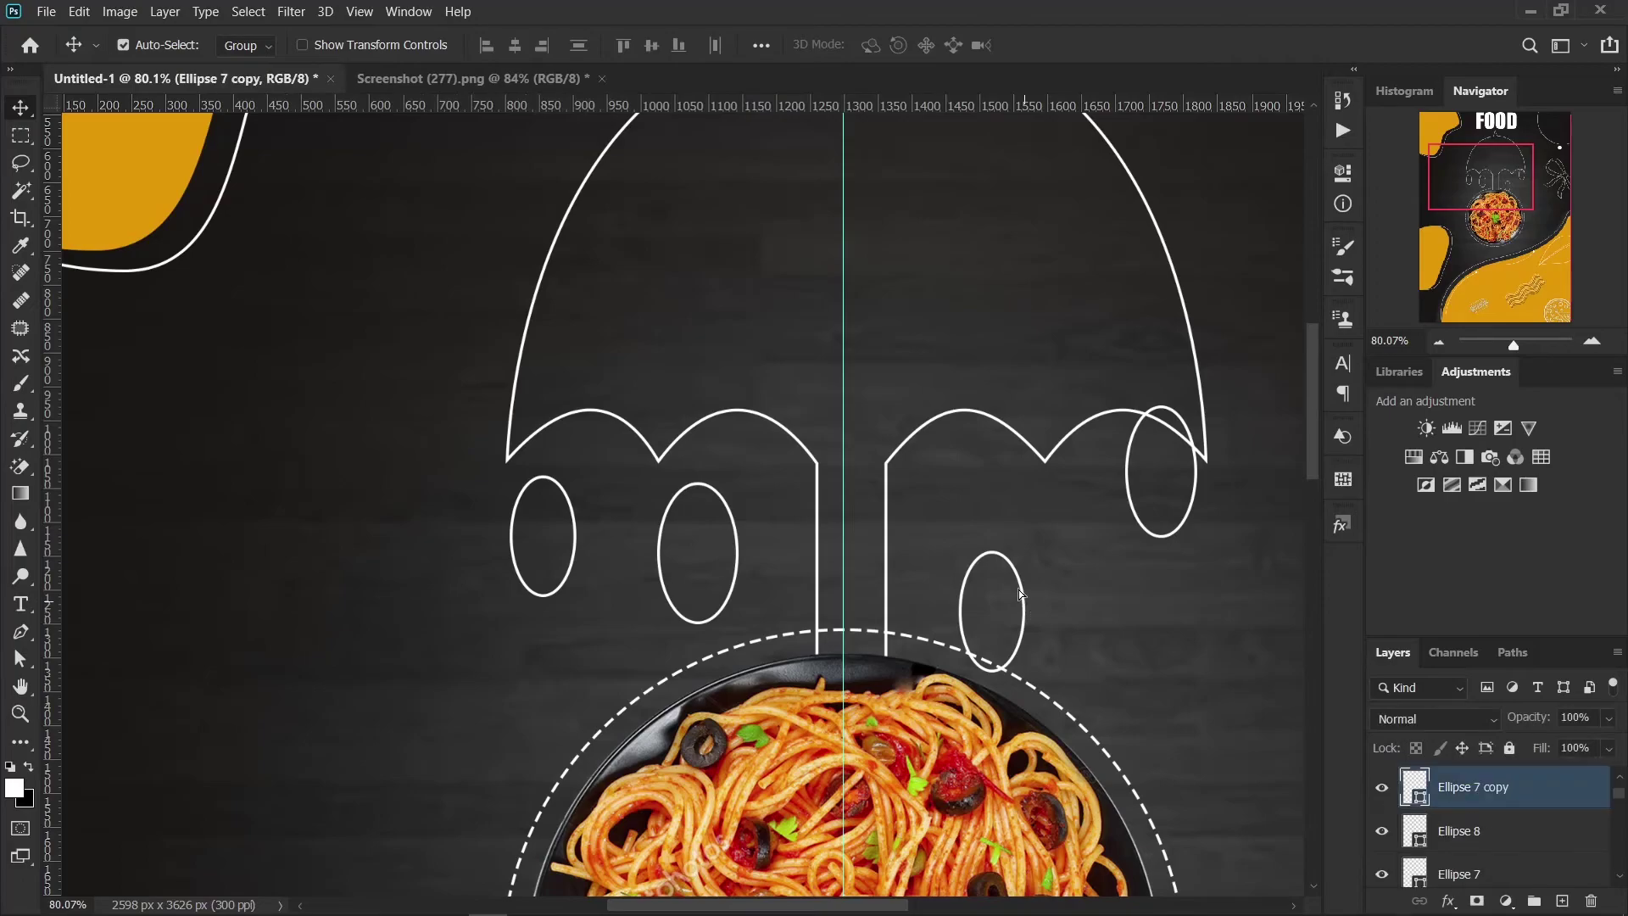
{"action": "left_click_drag", "start_coordinate": [1020, 593], "coordinate": [986, 592]}
{"action": "left_click_drag", "start_coordinate": [738, 535], "coordinate": [739, 571]}
{"action": "left_click_drag", "start_coordinate": [582, 528], "coordinate": [583, 503]}
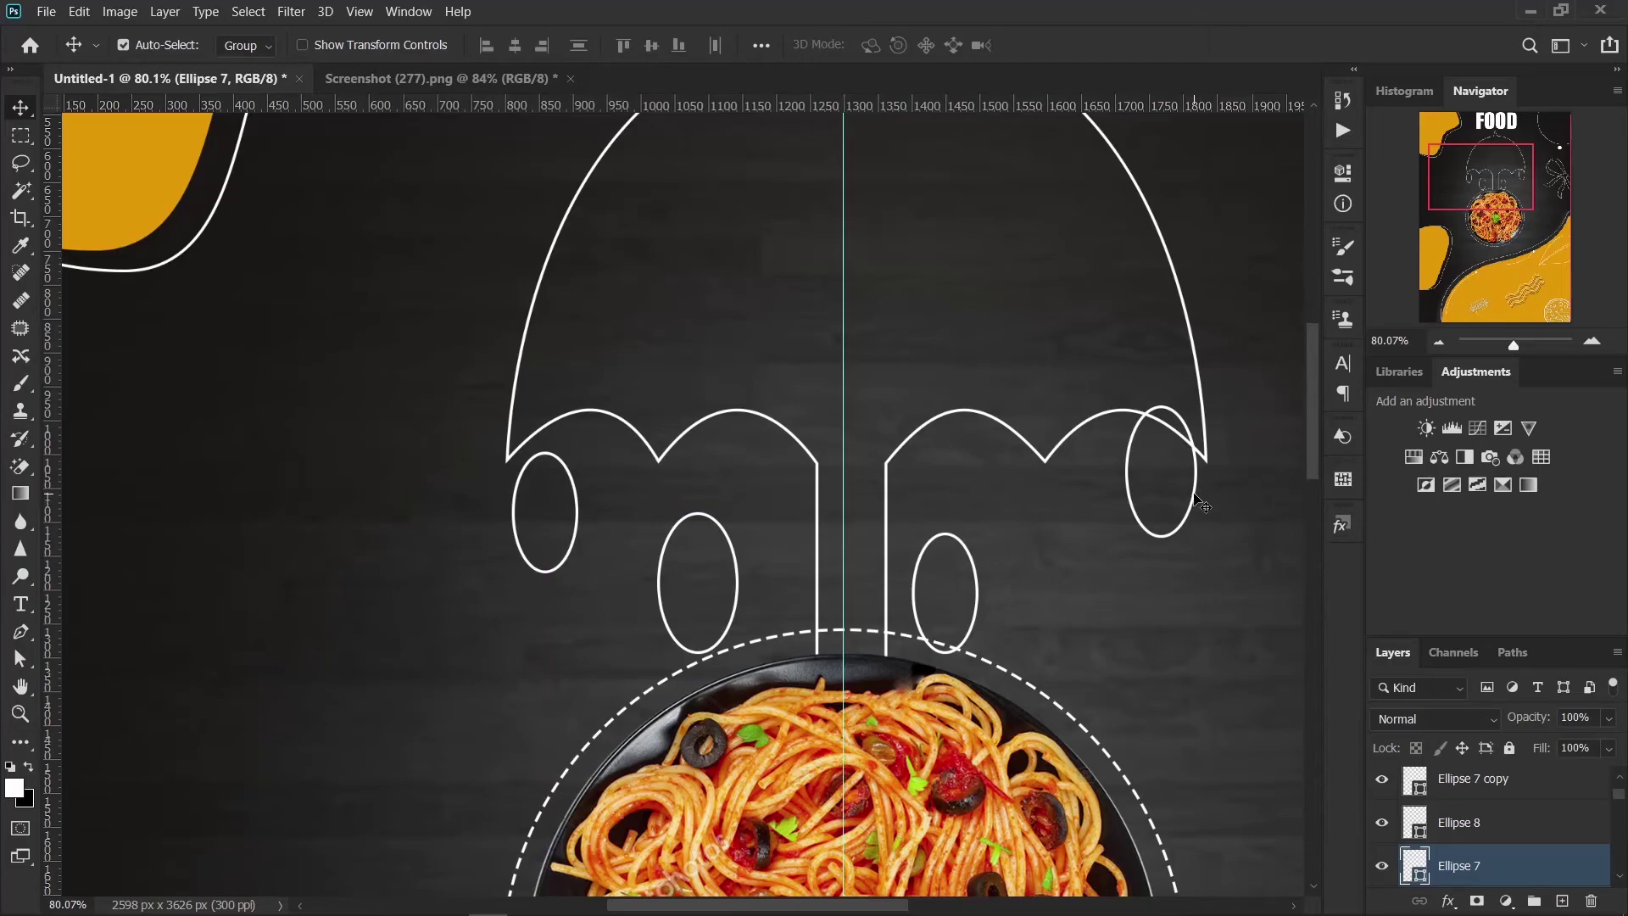
{"action": "left_click_drag", "start_coordinate": [1202, 506], "coordinate": [1200, 530]}
{"action": "left_click_drag", "start_coordinate": [979, 593], "coordinate": [1013, 603]}
{"action": "key", "text": "ctrl+0"}
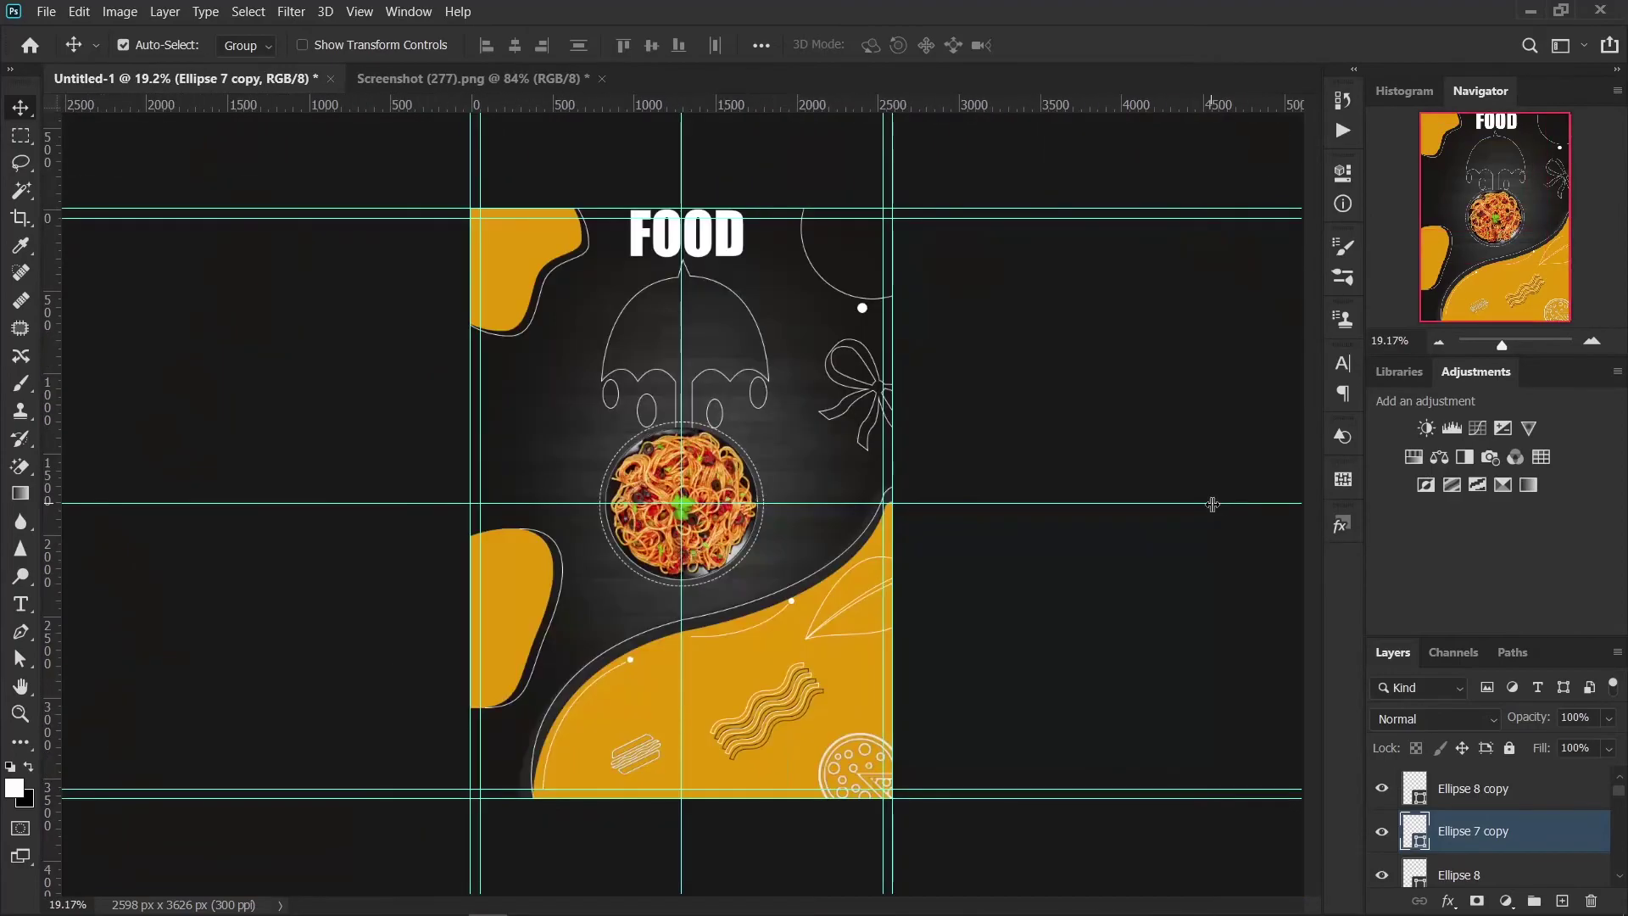
Step: Draw a circle on a new layer at the yellow wave's left edge
{"action": "scroll", "coordinate": [618, 652], "scroll_direction": "up", "scroll_amount": 2}
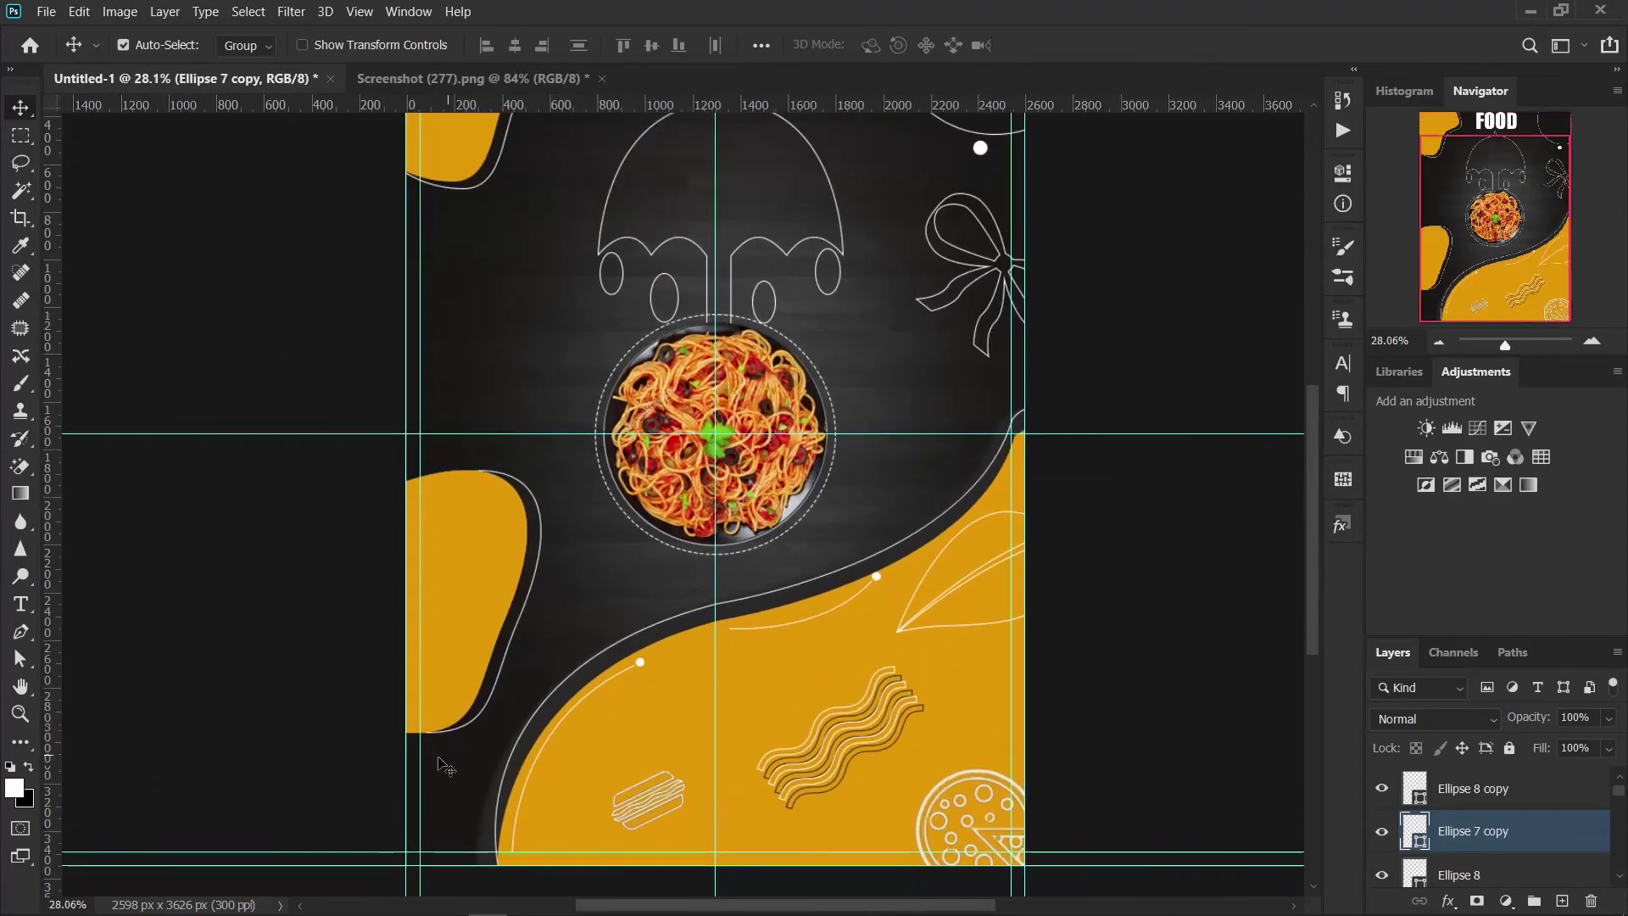
{"action": "scroll", "coordinate": [440, 762], "scroll_direction": "up", "scroll_amount": 1}
{"action": "scroll", "coordinate": [1539, 827], "scroll_direction": "up", "scroll_amount": 1}
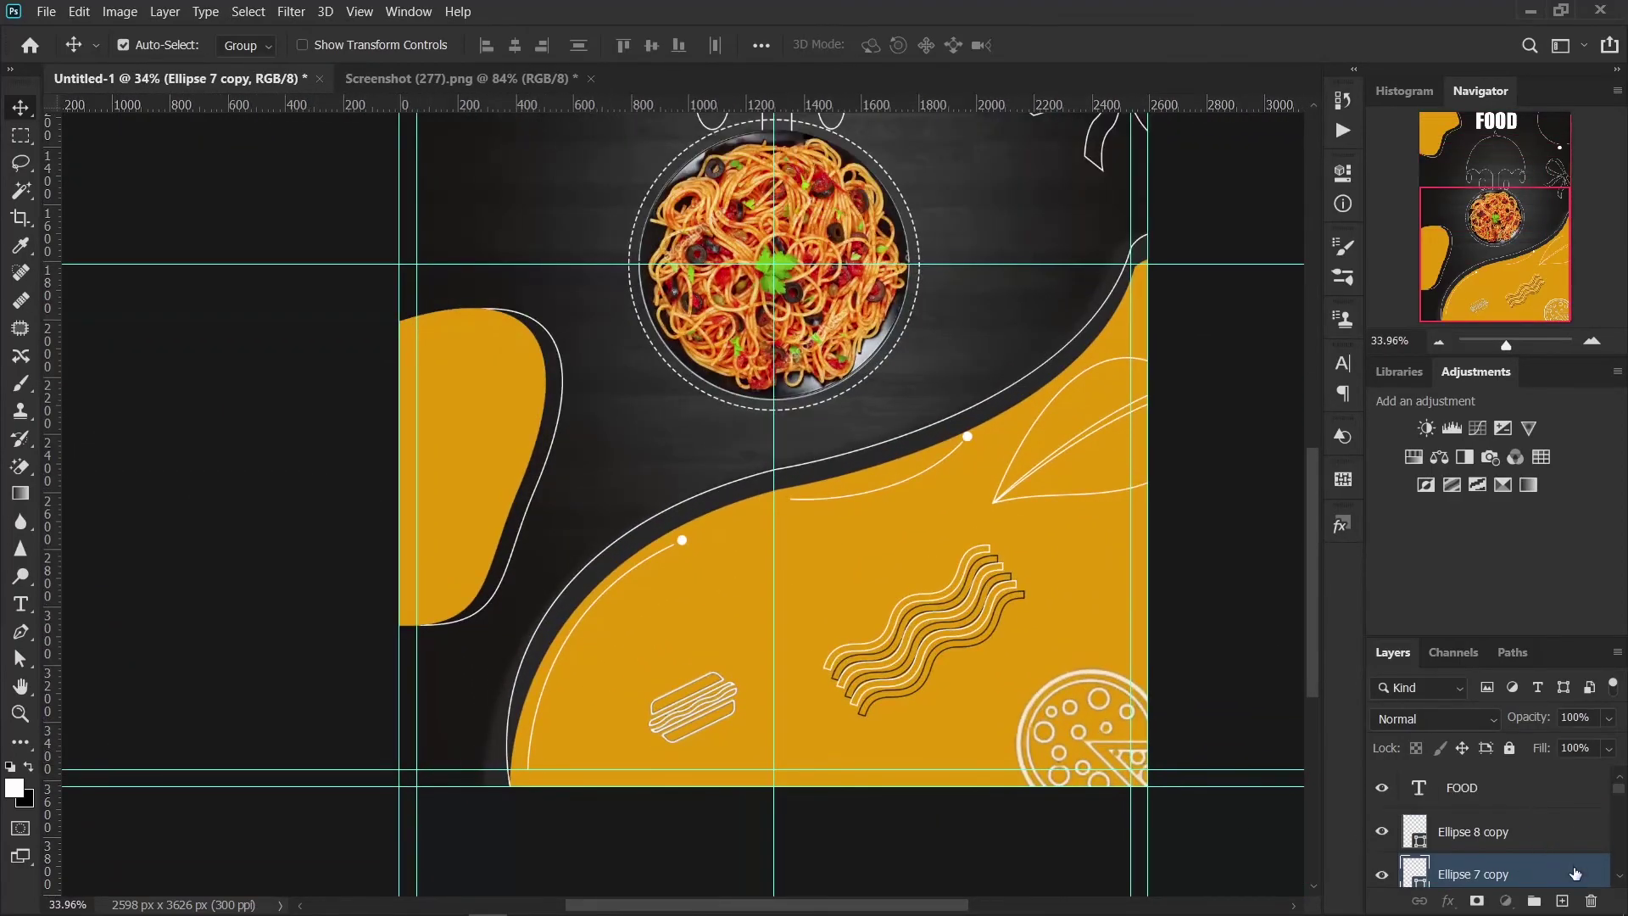
{"action": "key", "text": "alt+period"}
{"action": "left_click", "coordinate": [1562, 900]}
{"action": "left_click", "coordinate": [18, 744]}
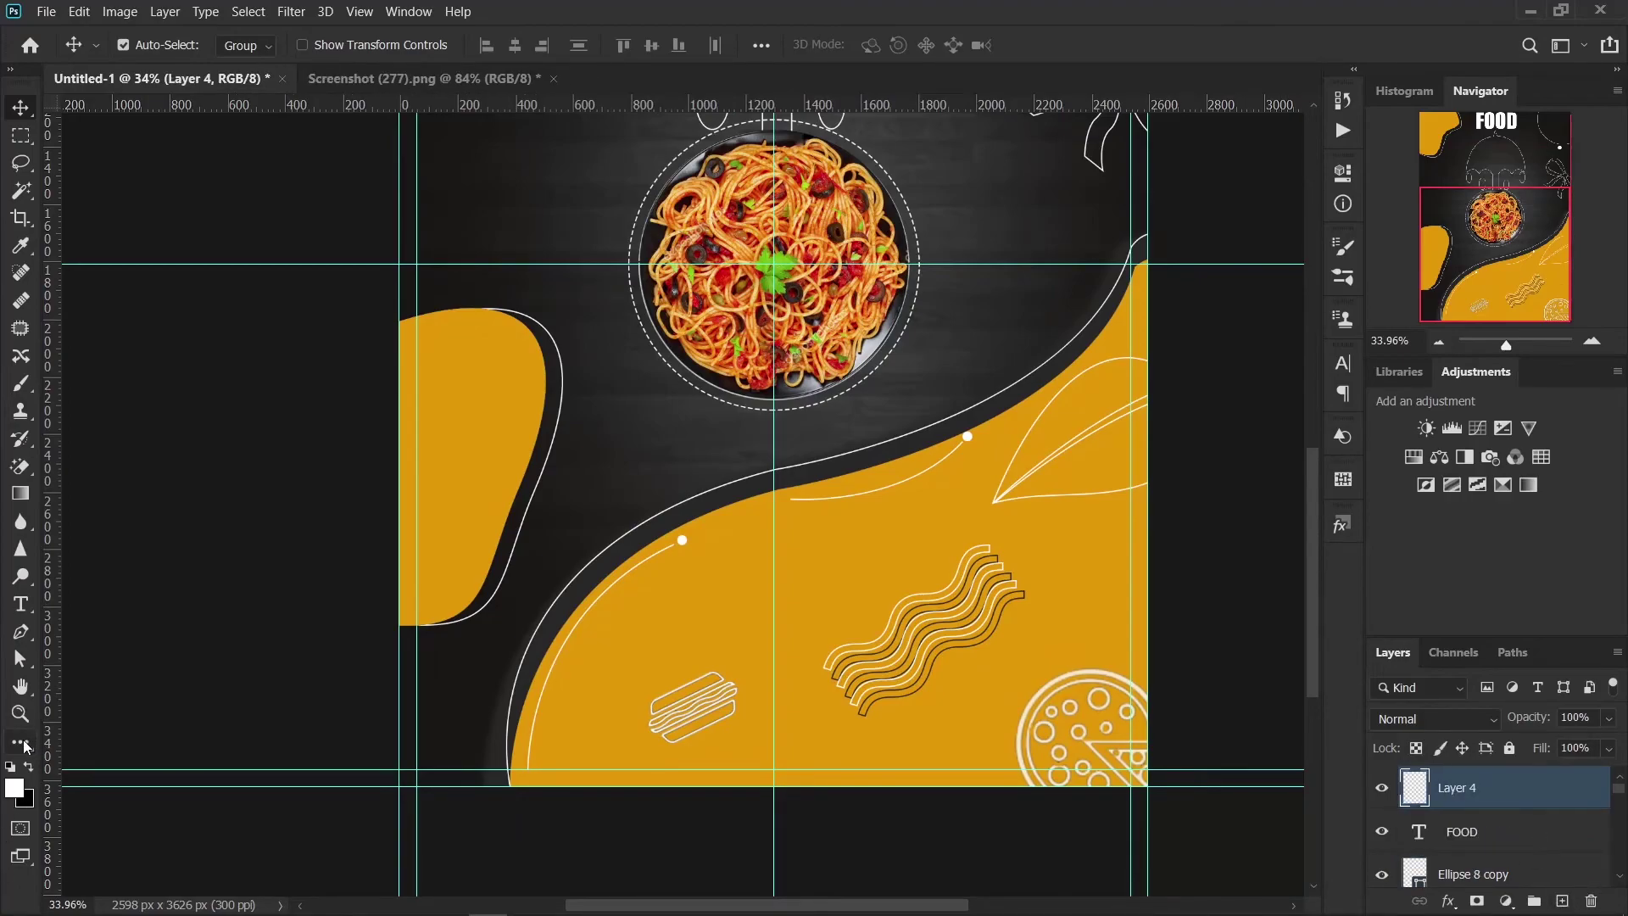
{"action": "right_click", "coordinate": [18, 746]}
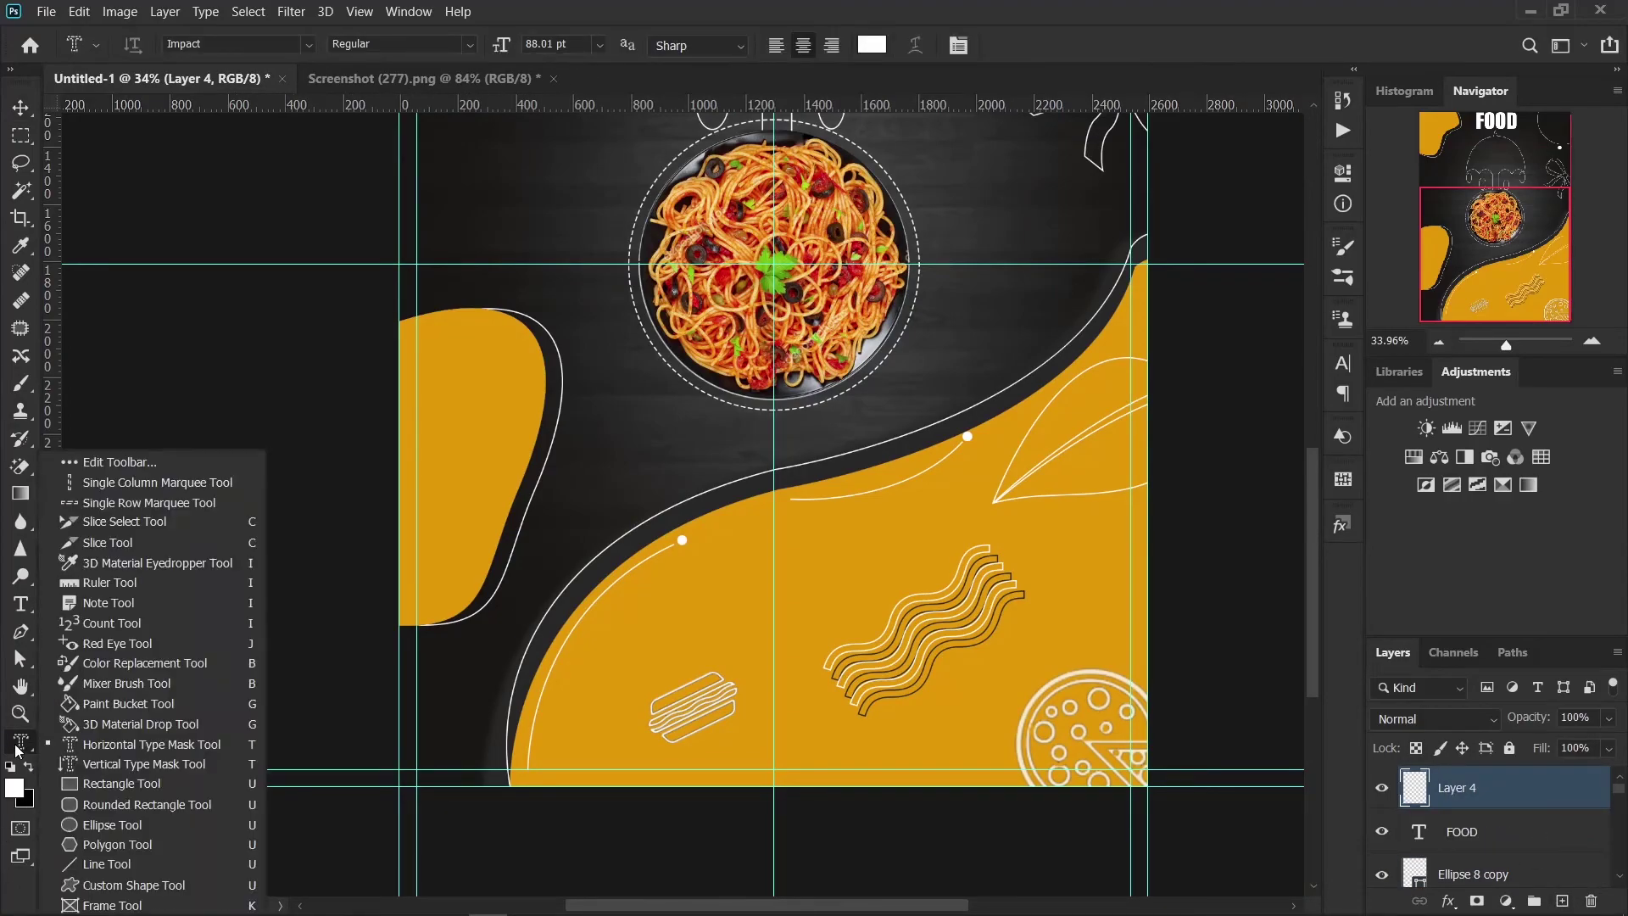
{"action": "left_click", "coordinate": [110, 824]}
{"action": "left_click_drag", "start_coordinate": [551, 554], "coordinate": [645, 650]}
Step: Fill the circle dark grey and move it onto the wave's curved edge
{"action": "left_click", "coordinate": [1107, 341]}
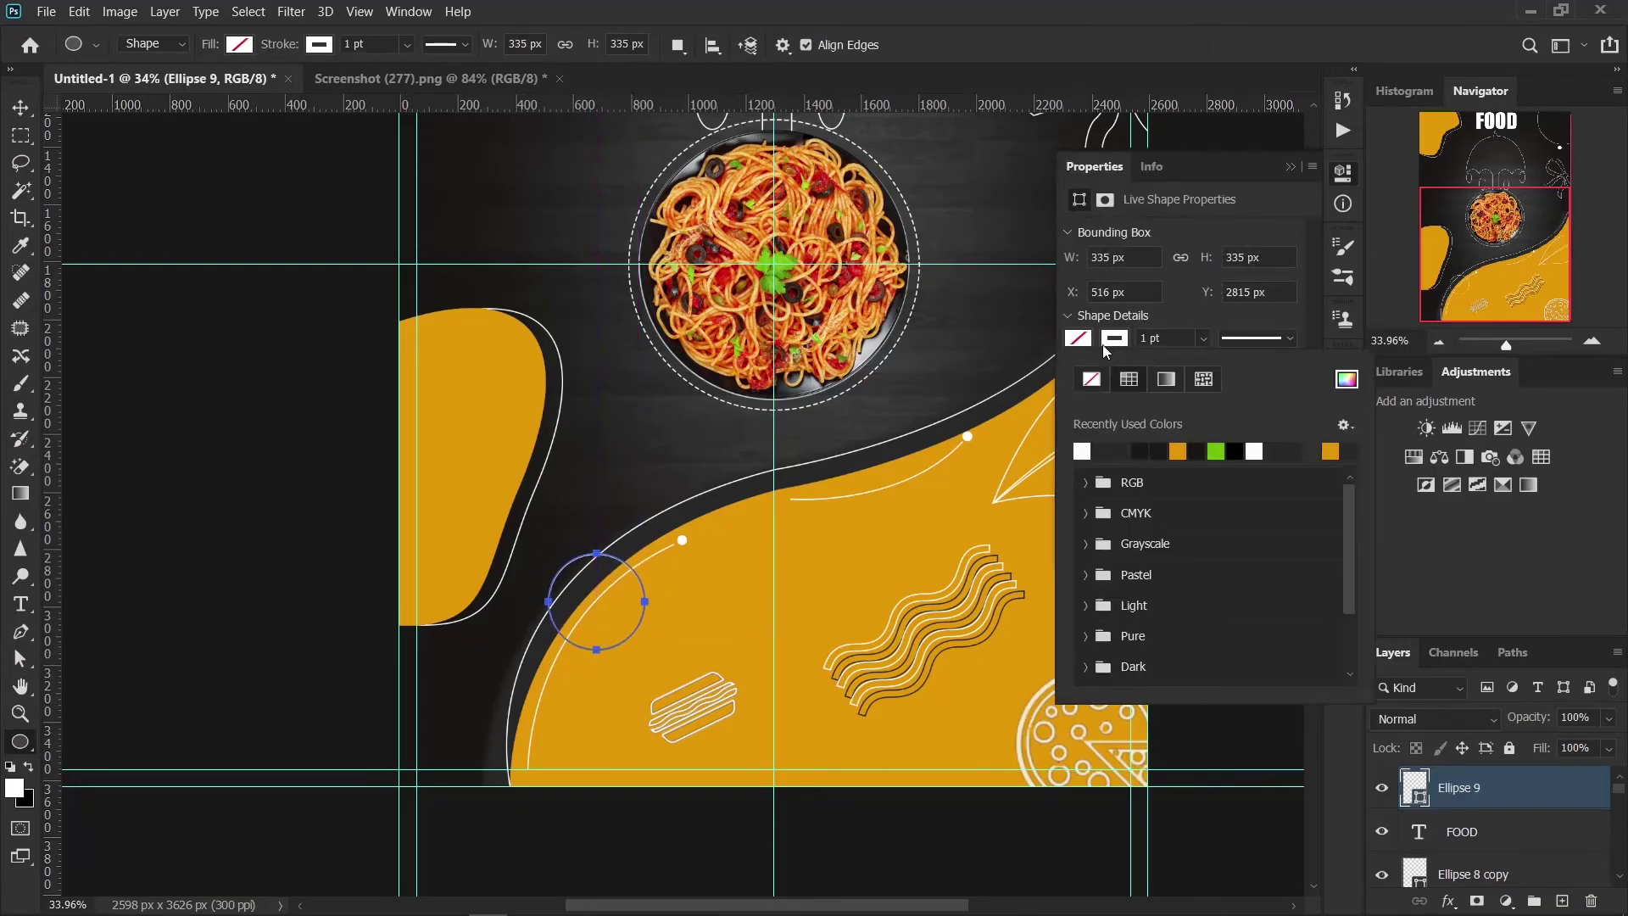
{"action": "left_click", "coordinate": [1180, 452]}
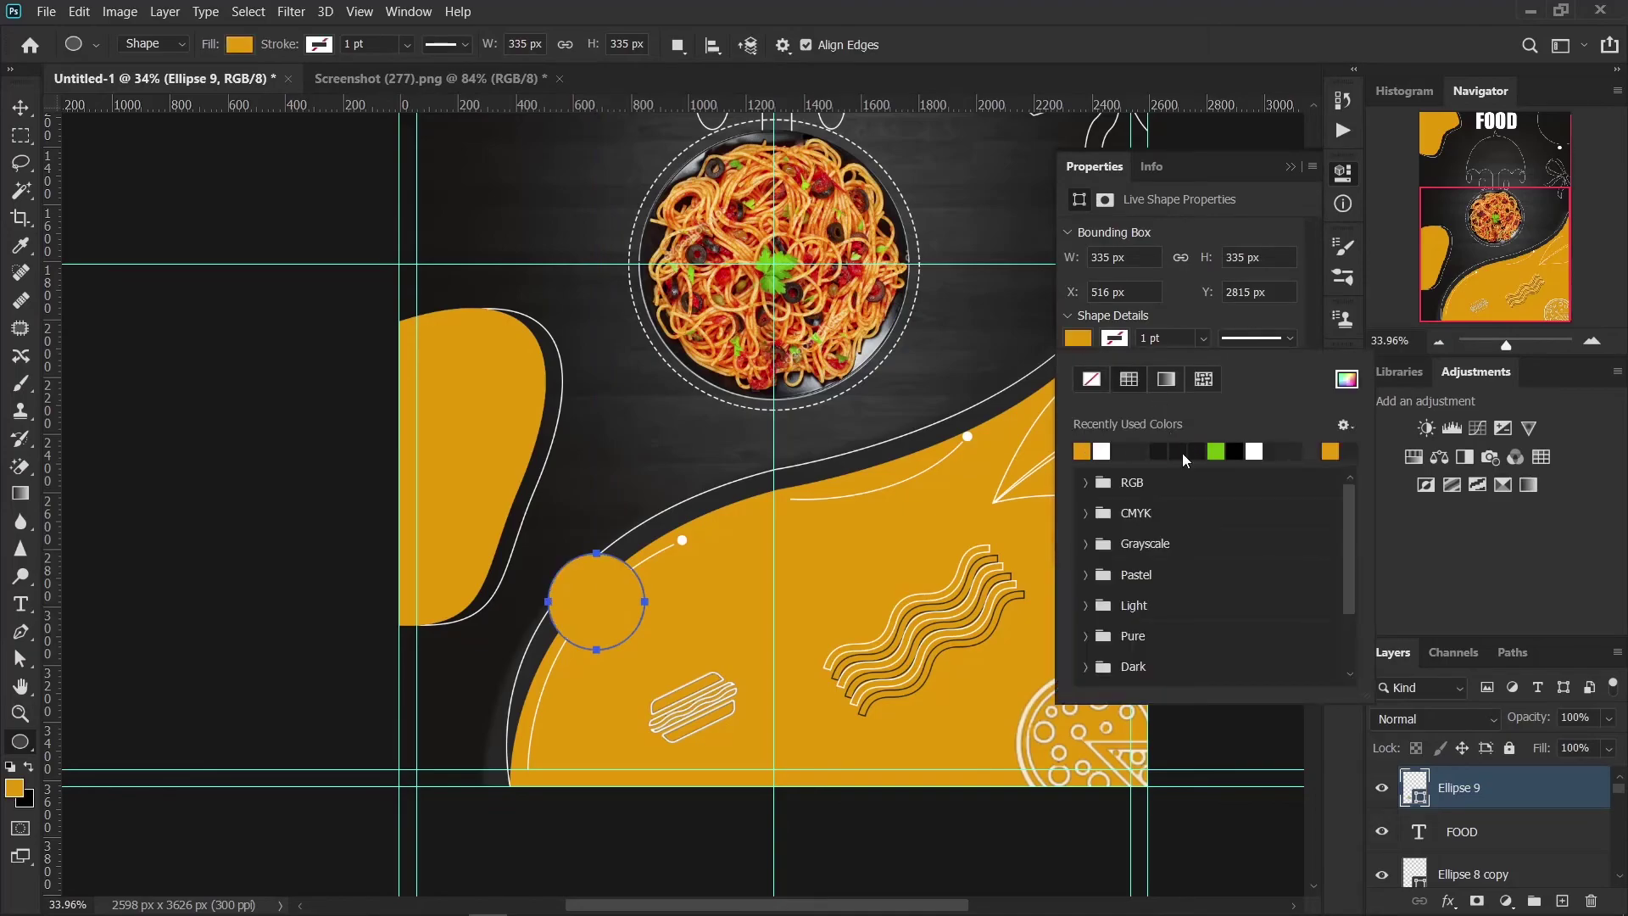
{"action": "left_click", "coordinate": [1125, 452]}
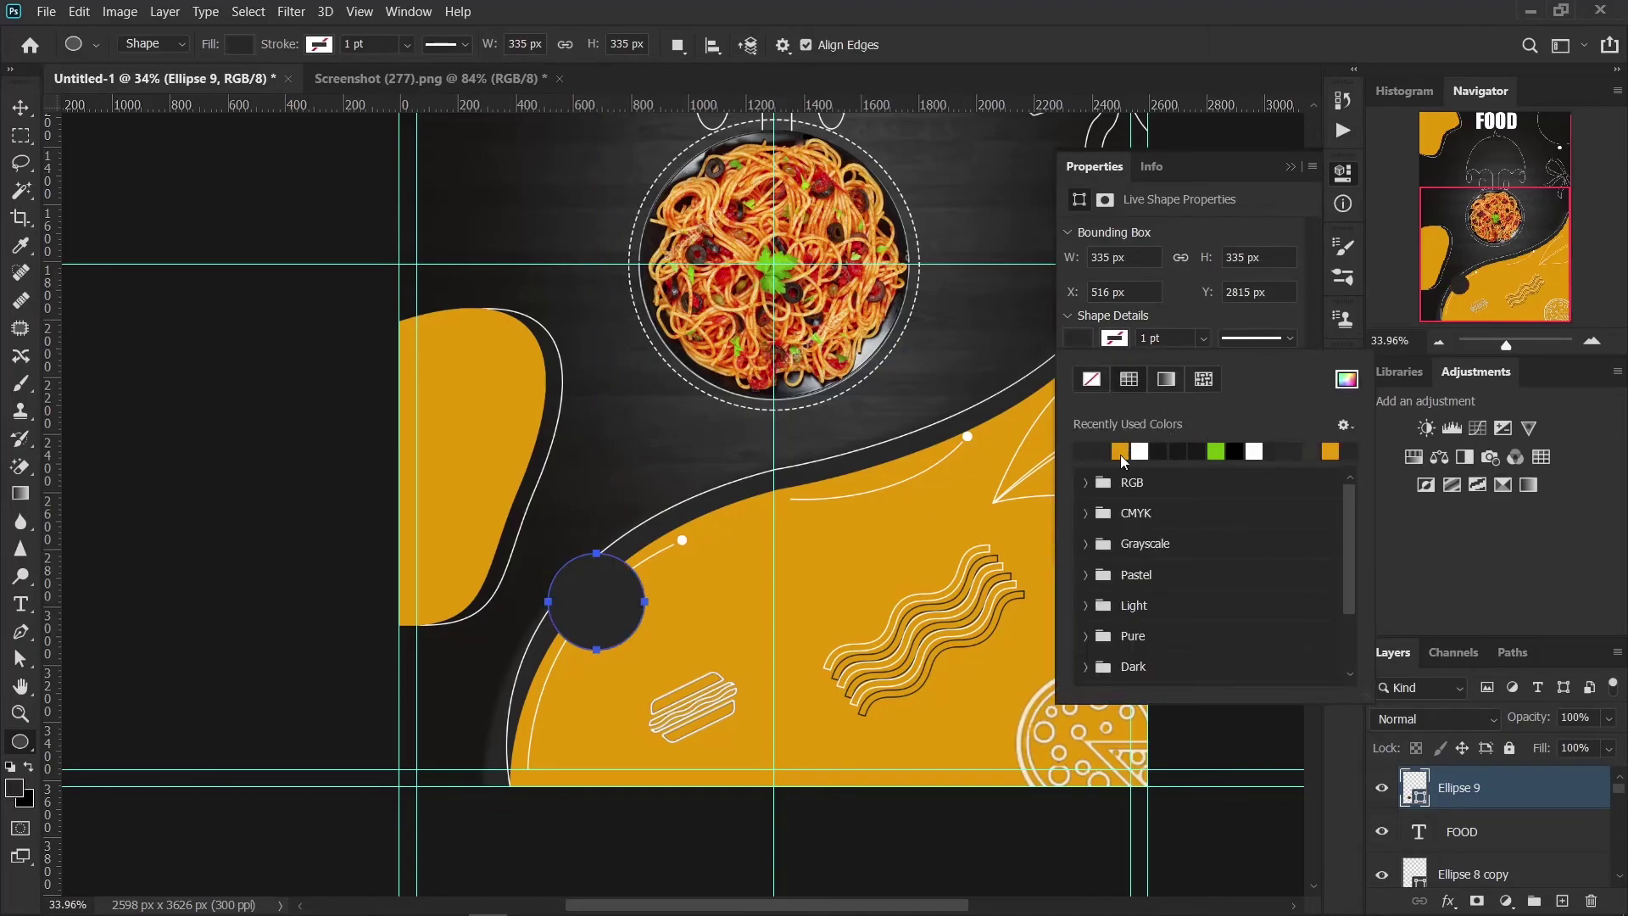
{"action": "left_click", "coordinate": [34, 108]}
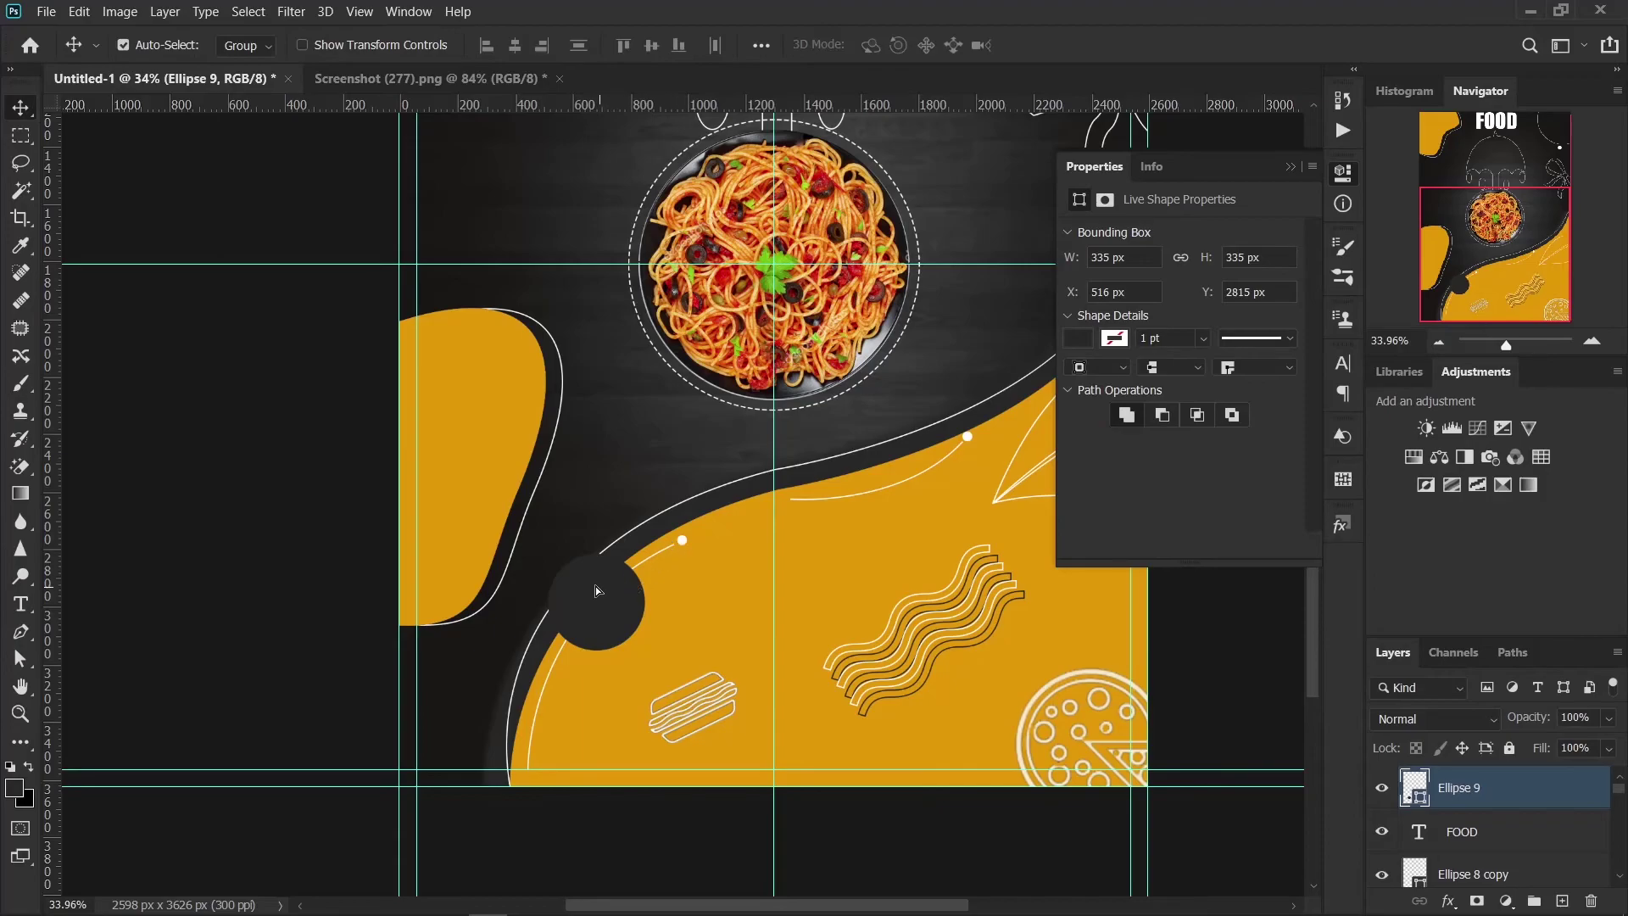
{"action": "left_click_drag", "start_coordinate": [596, 590], "coordinate": [596, 568]}
Step: Duplicate the dark circle and shrink the copy to about 89% around its centre
{"action": "left_click", "coordinate": [1289, 167]}
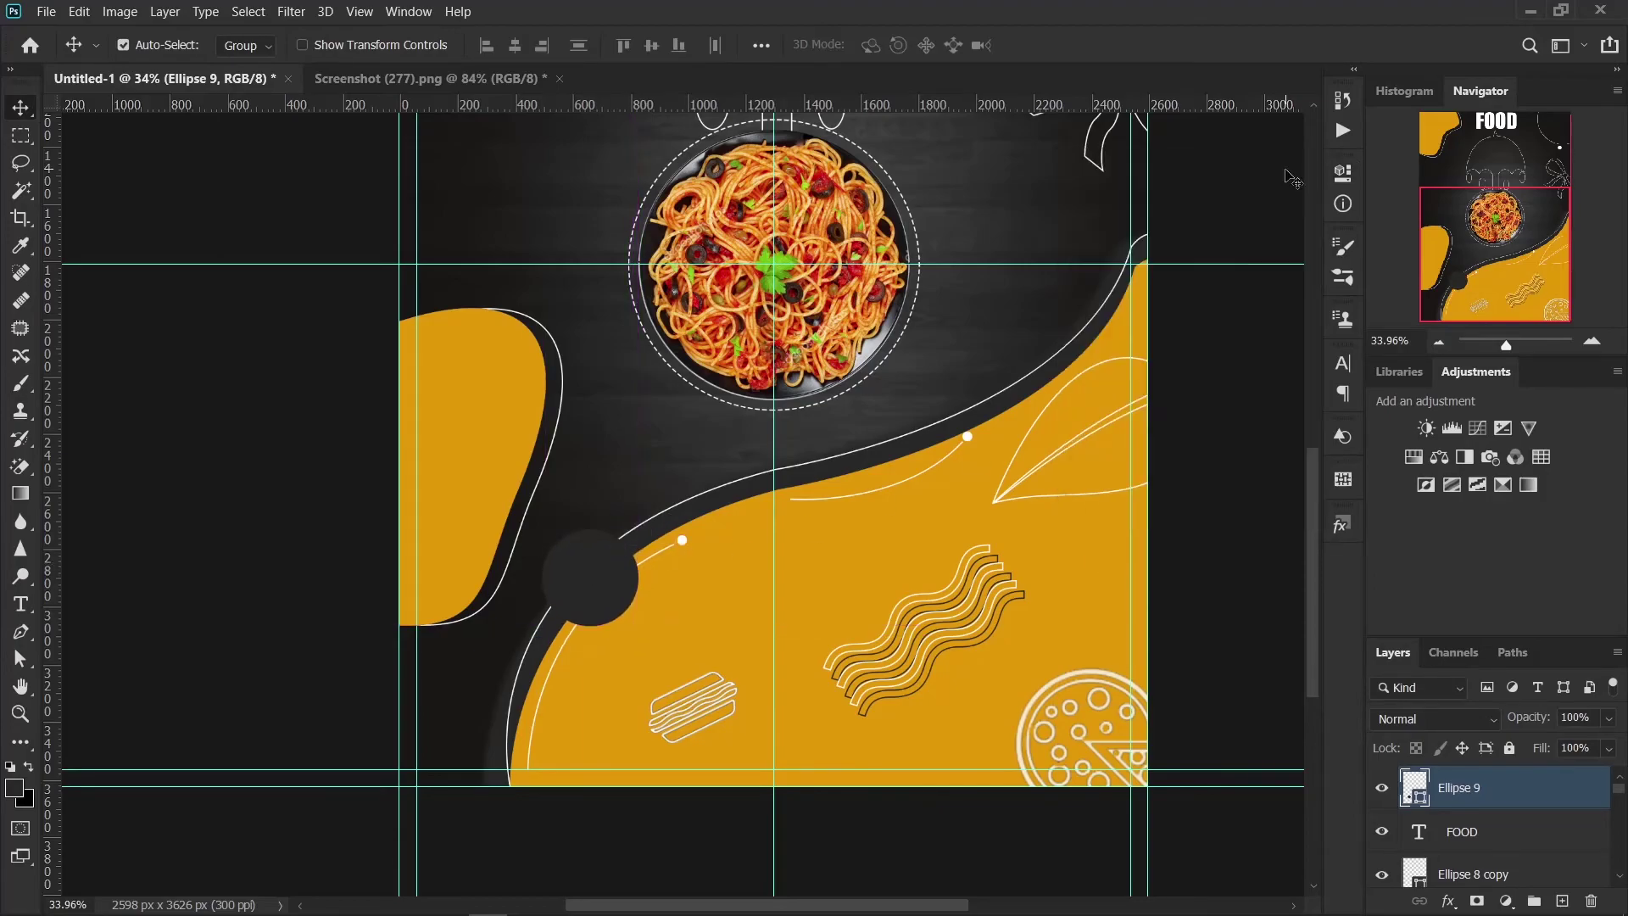
{"action": "scroll", "coordinate": [598, 612], "scroll_direction": "up", "scroll_amount": 2}
{"action": "scroll", "coordinate": [594, 576], "scroll_direction": "up", "scroll_amount": 2}
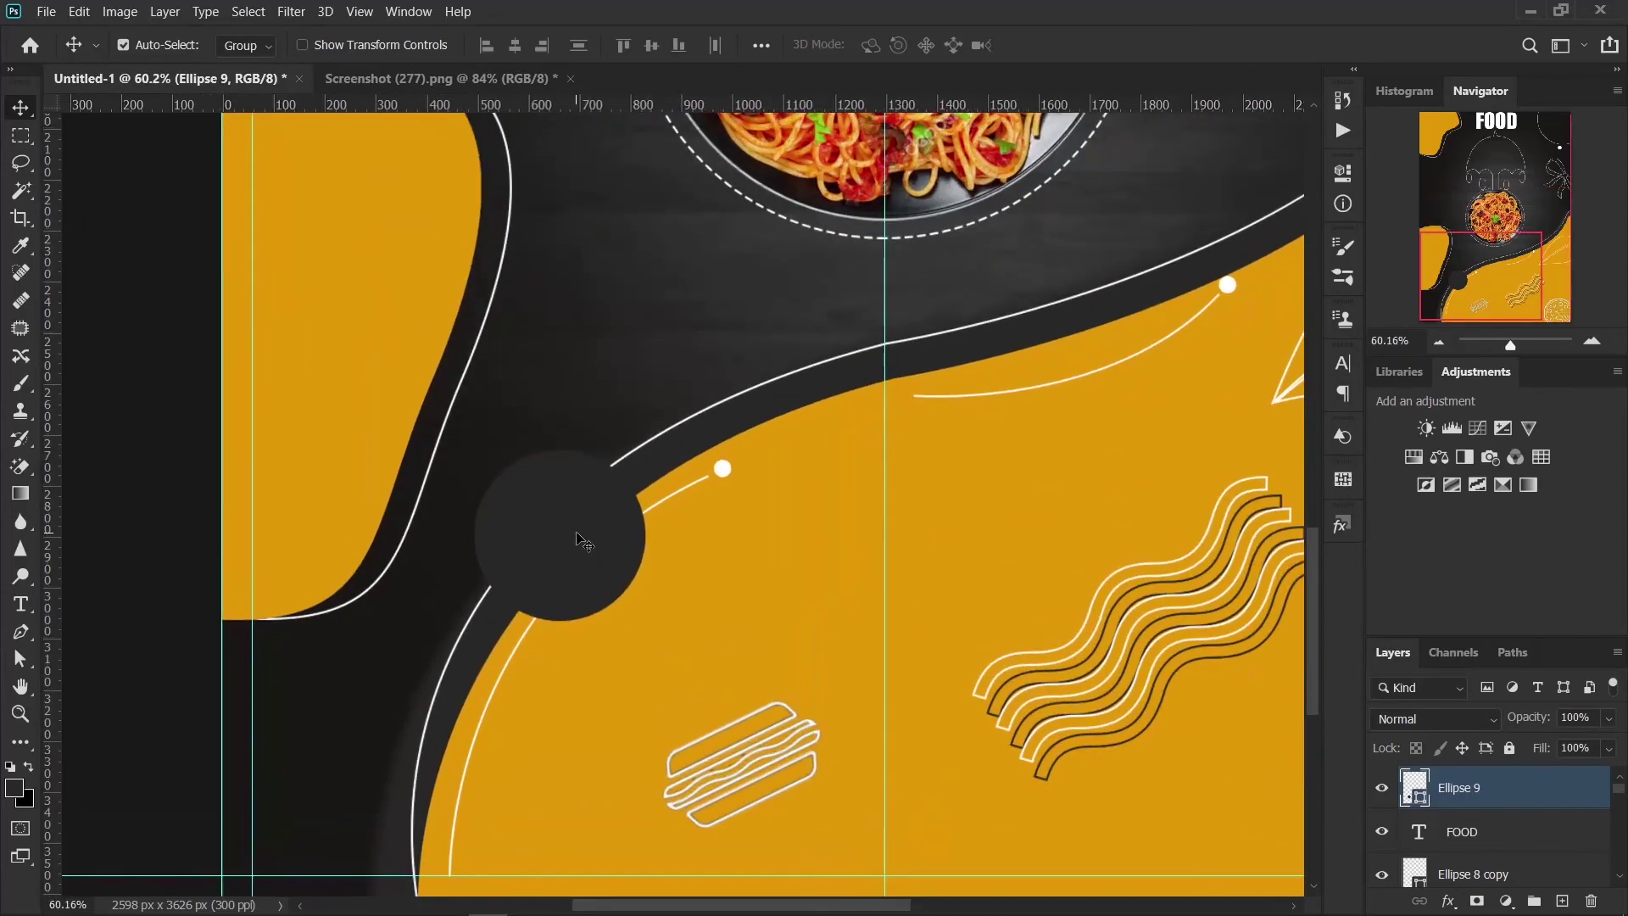
{"action": "left_click_drag", "start_coordinate": [576, 534], "coordinate": [574, 524]}
{"action": "key", "text": "ctrl+j"}
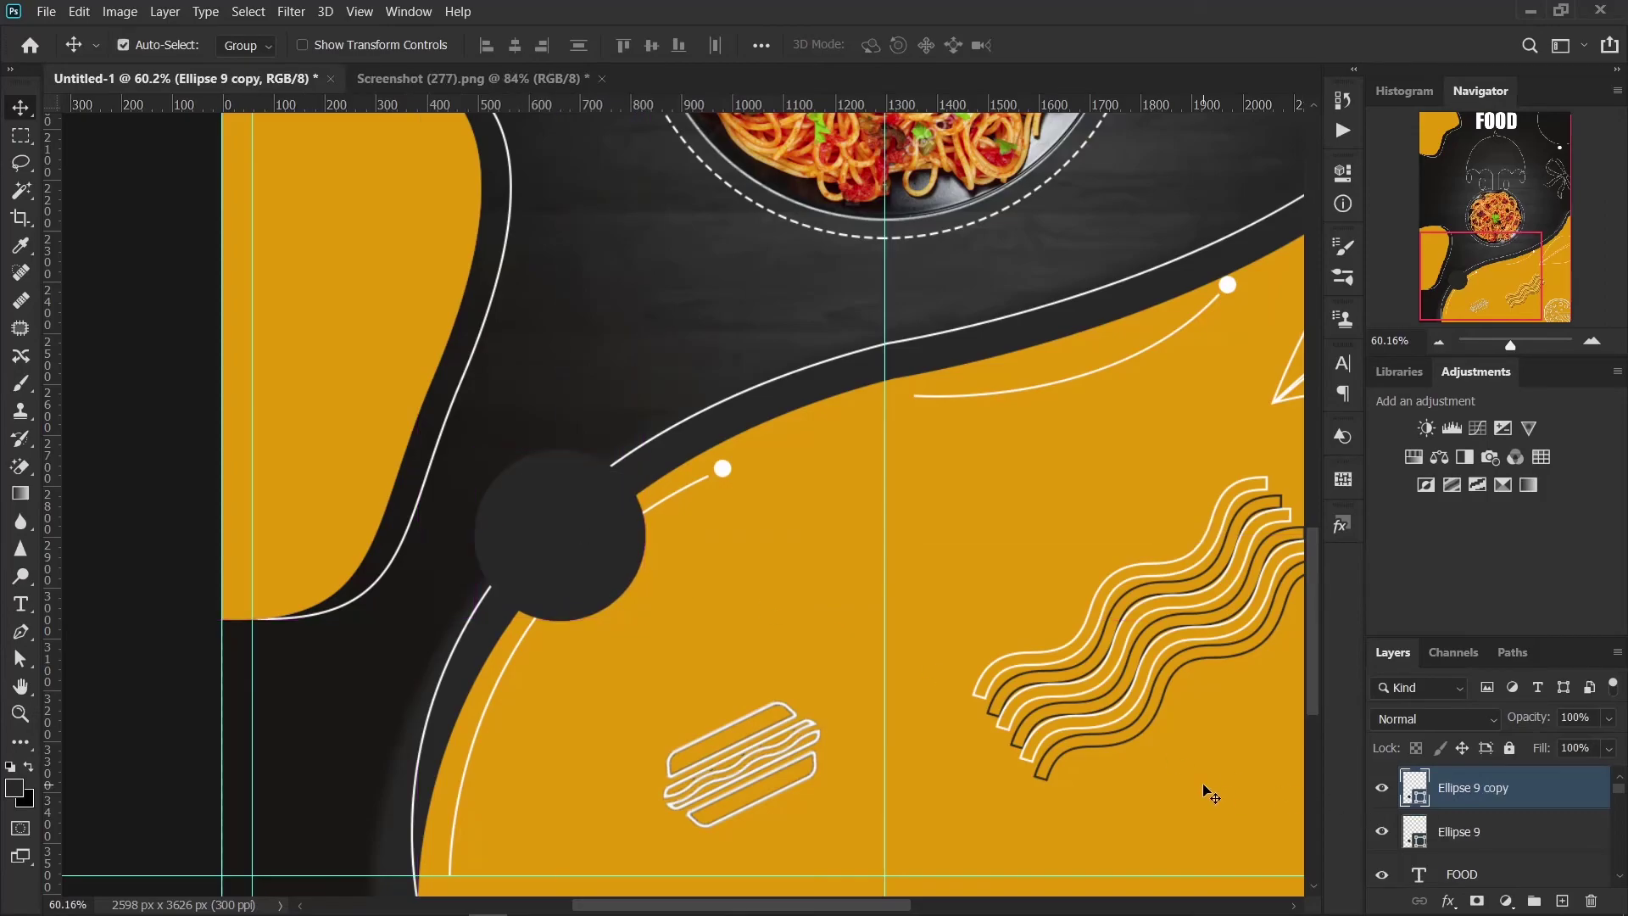
{"action": "key", "text": "ctrl+t"}
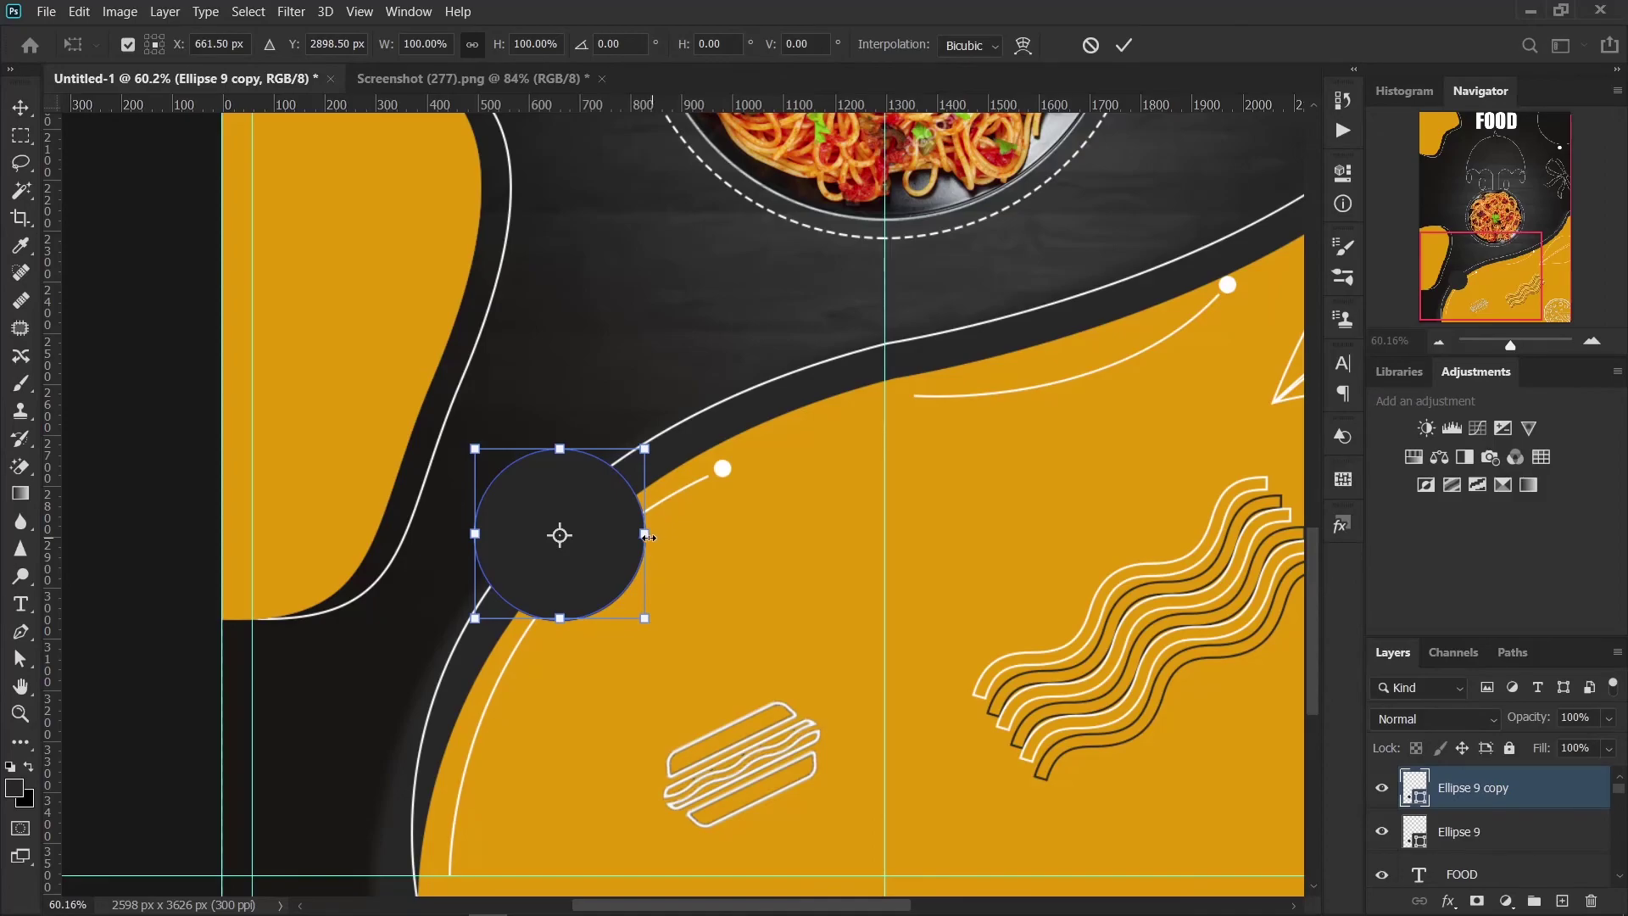
{"action": "left_click_drag", "start_coordinate": [648, 537], "coordinate": [635, 534]}
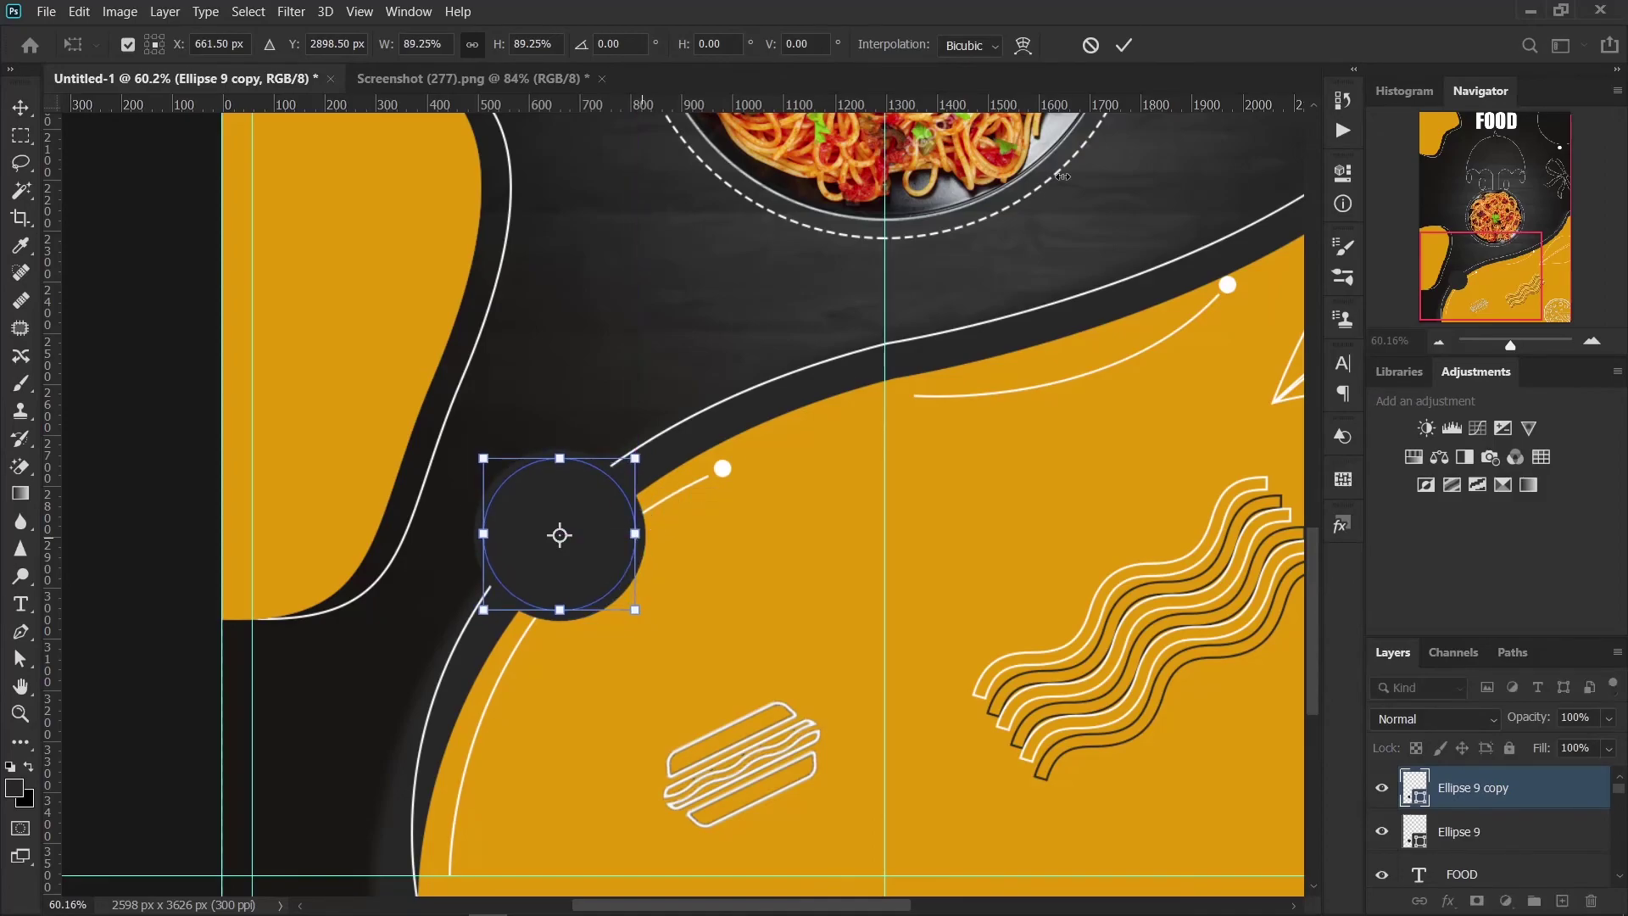
{"action": "left_click", "coordinate": [1124, 45]}
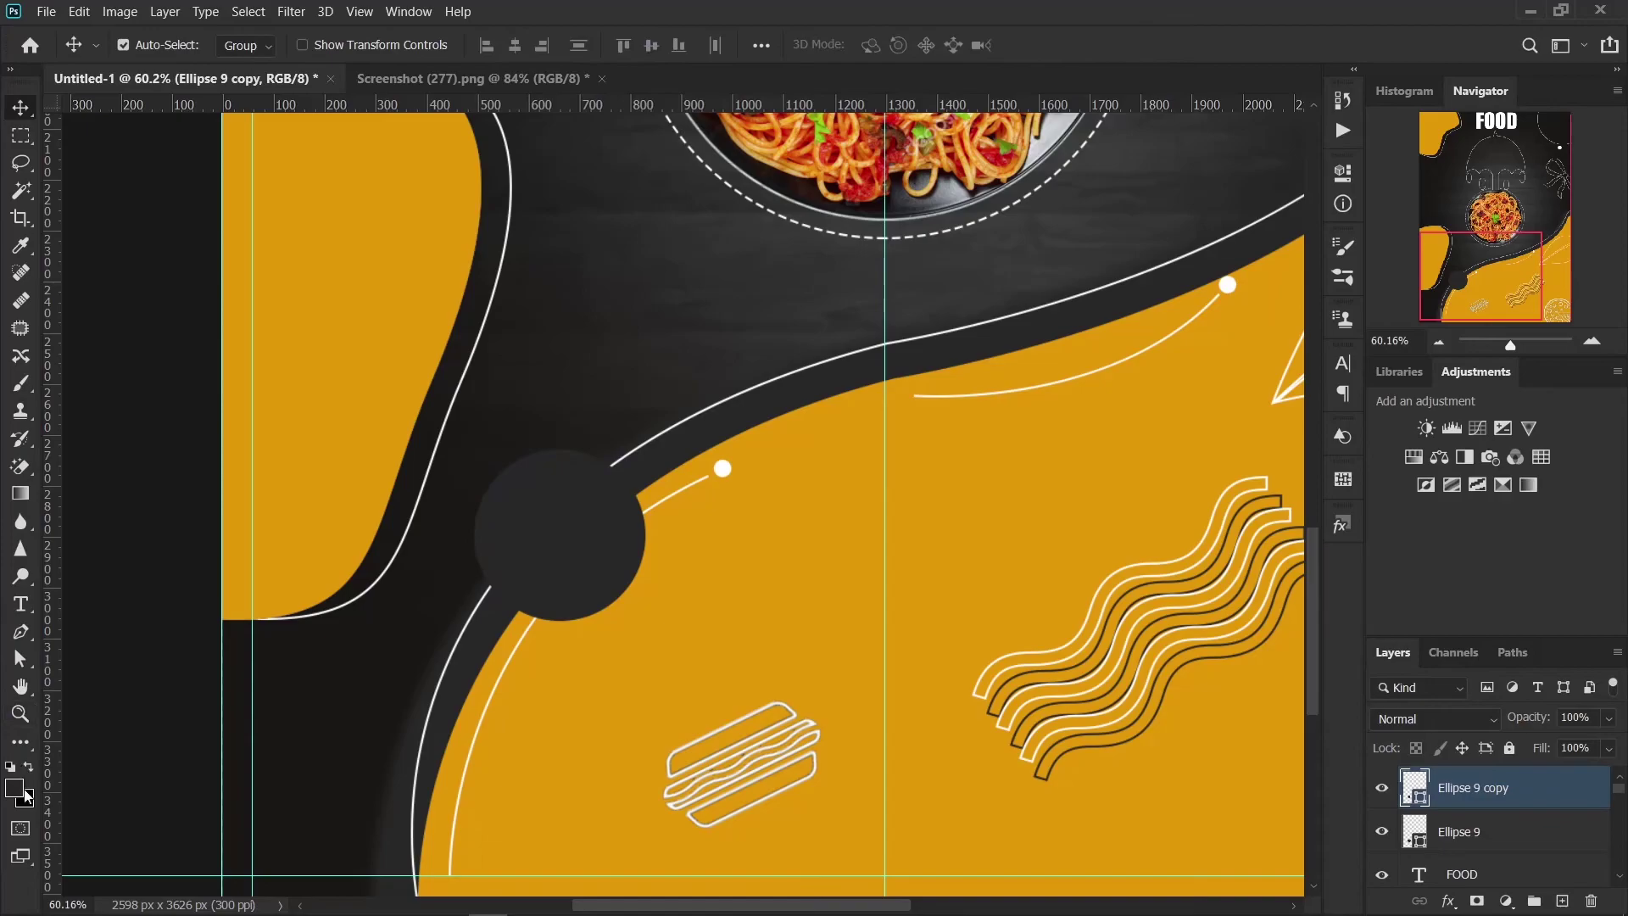
Step: Give the copy no fill and a white dashed stroke, then add an empty layer above
{"action": "left_click", "coordinate": [21, 742]}
{"action": "left_click", "coordinate": [235, 46]}
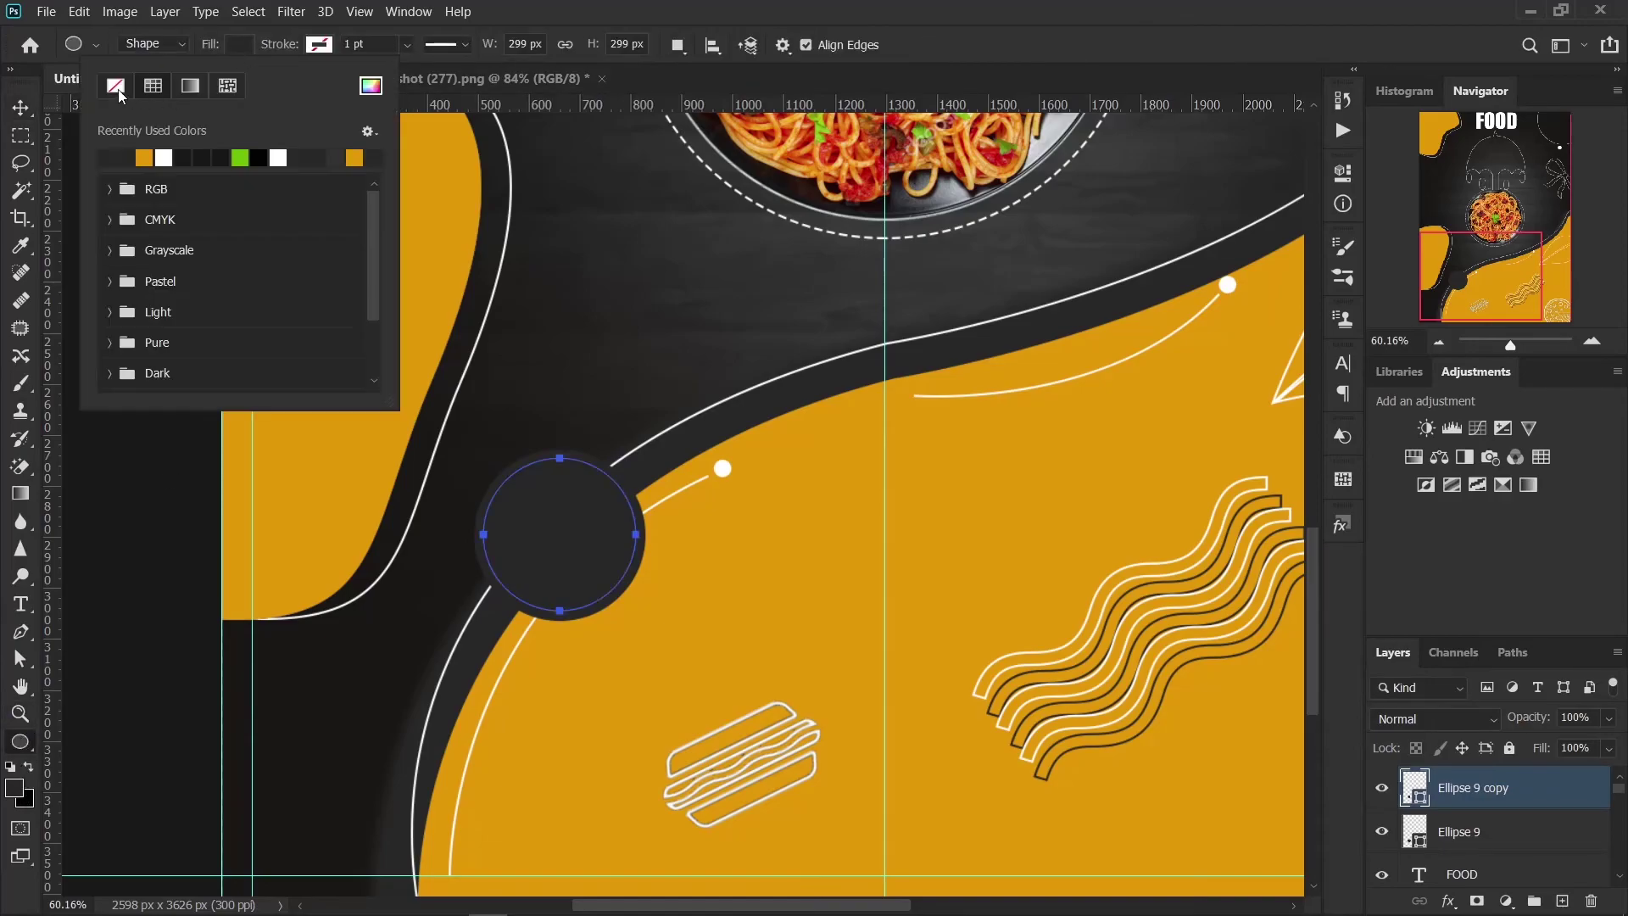
{"action": "left_click", "coordinate": [115, 86]}
{"action": "left_click", "coordinate": [244, 156]}
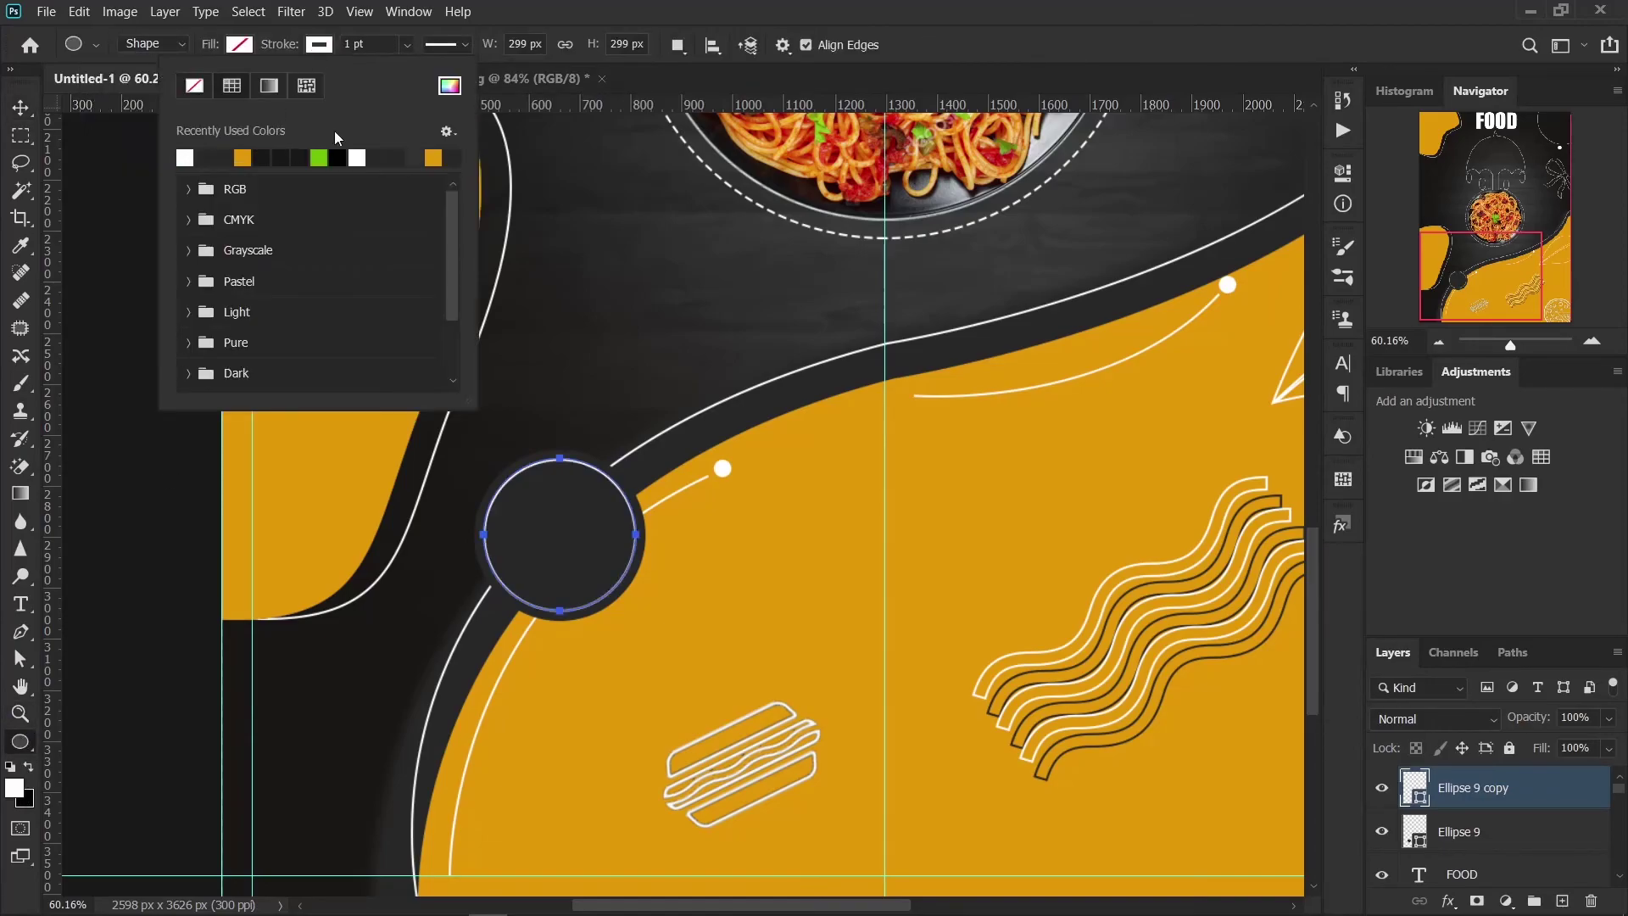
{"action": "left_click", "coordinate": [464, 45]}
{"action": "left_click", "coordinate": [480, 148]}
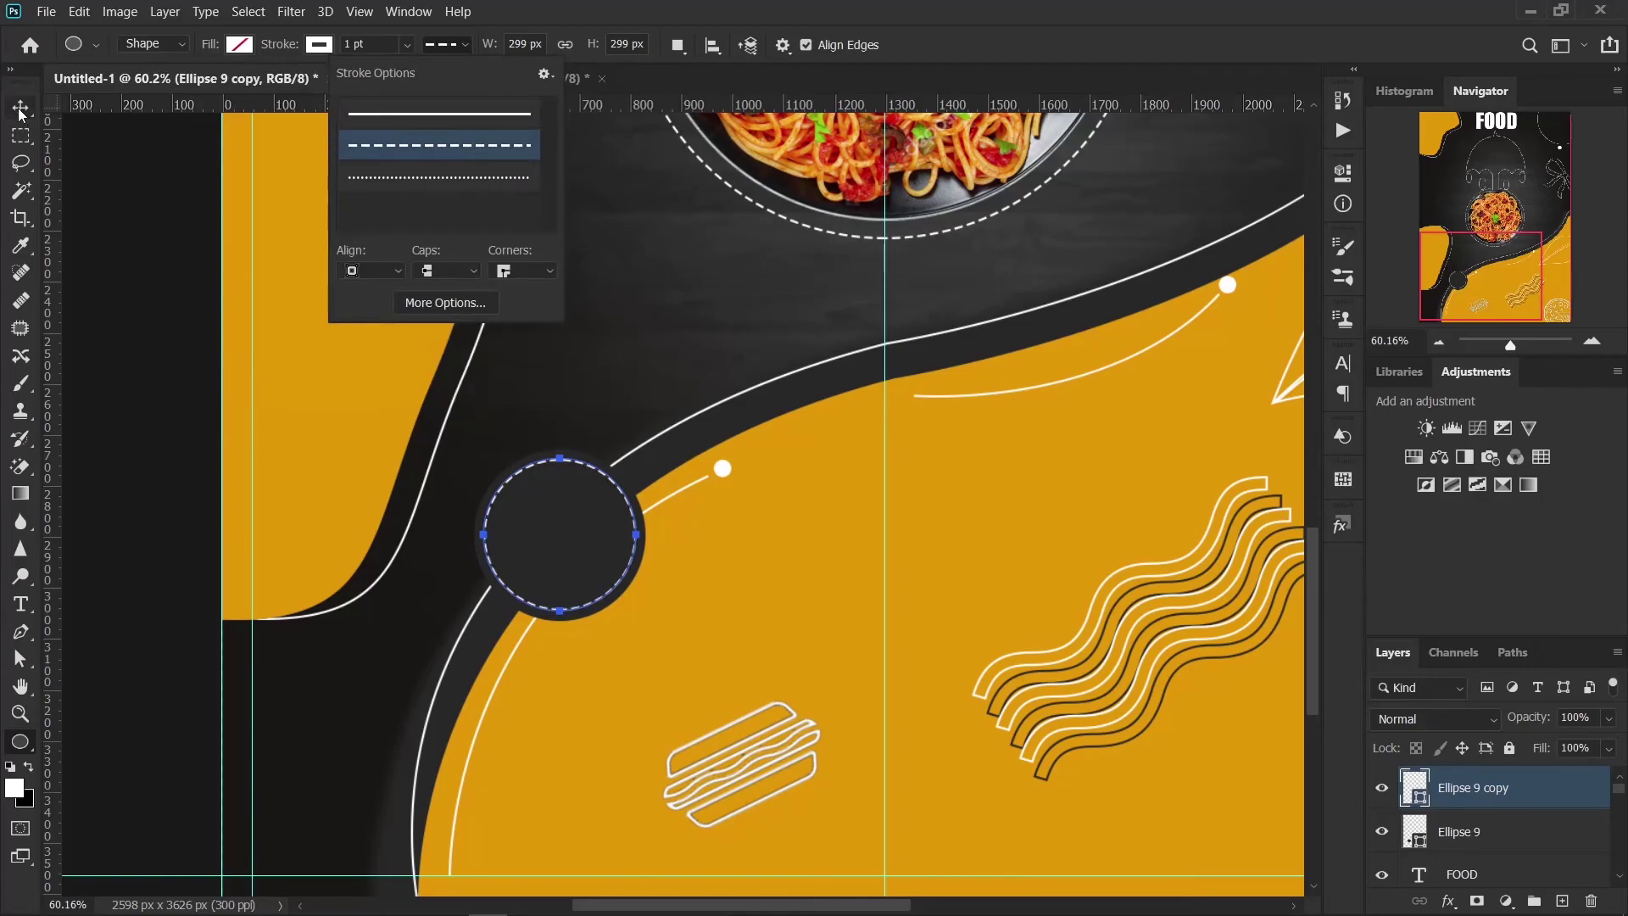
{"action": "key", "text": "v"}
{"action": "left_click", "coordinate": [657, 314]}
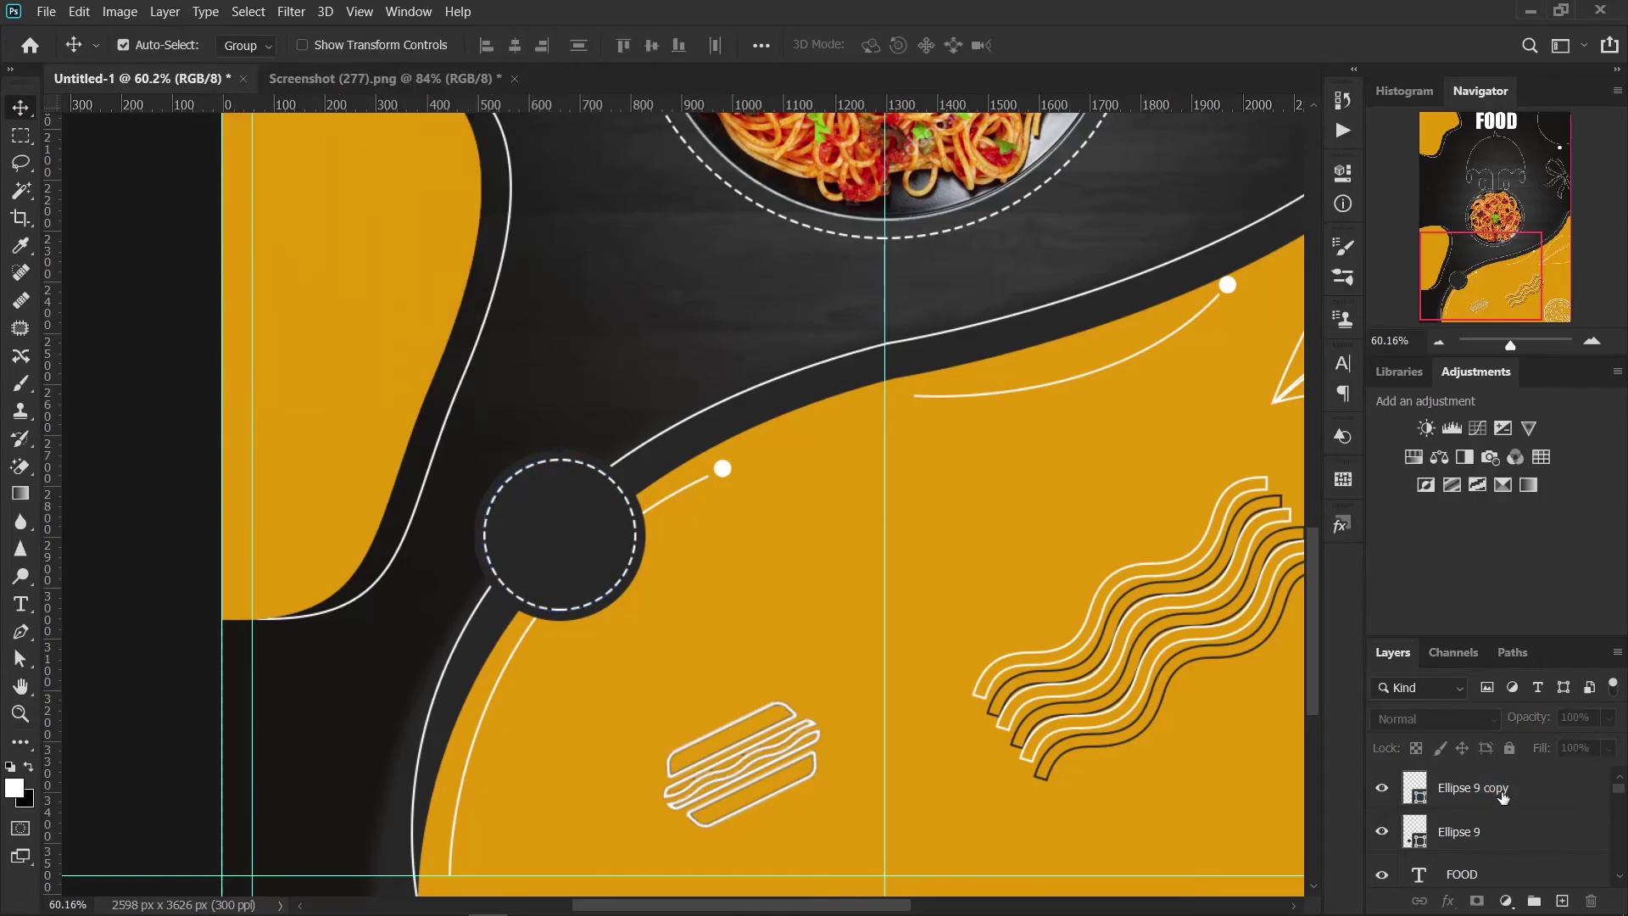
{"action": "left_click", "coordinate": [1525, 786]}
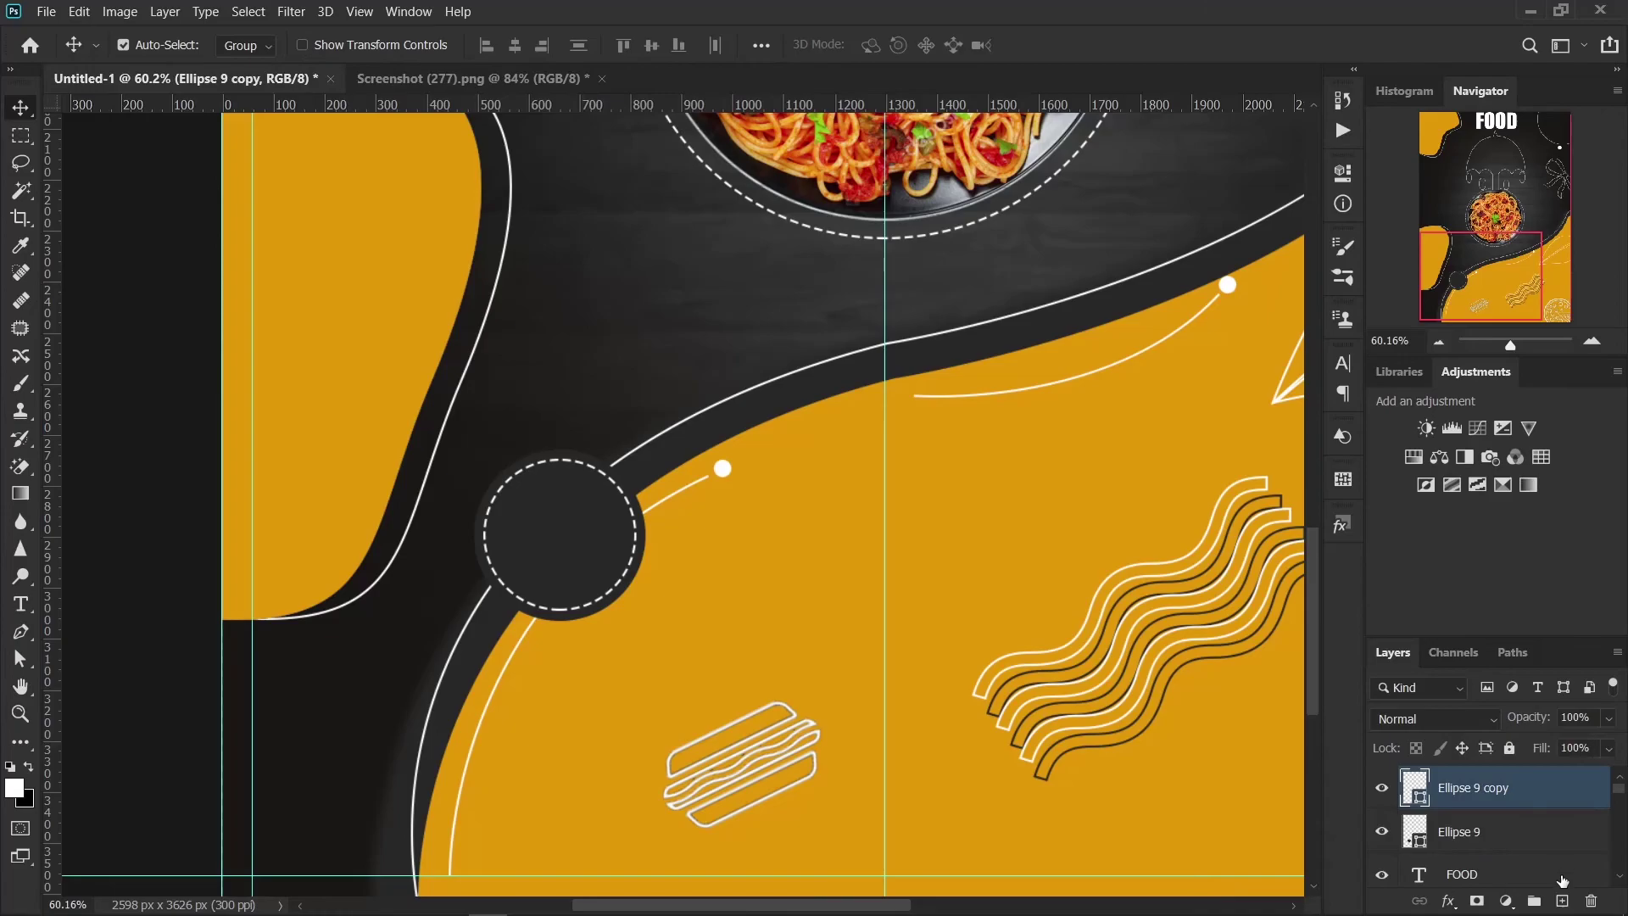
{"action": "left_click", "coordinate": [1562, 901]}
Step: Add a white '50' text layer on the wave
{"action": "key", "text": "t"}
{"action": "left_click", "coordinate": [747, 581]}
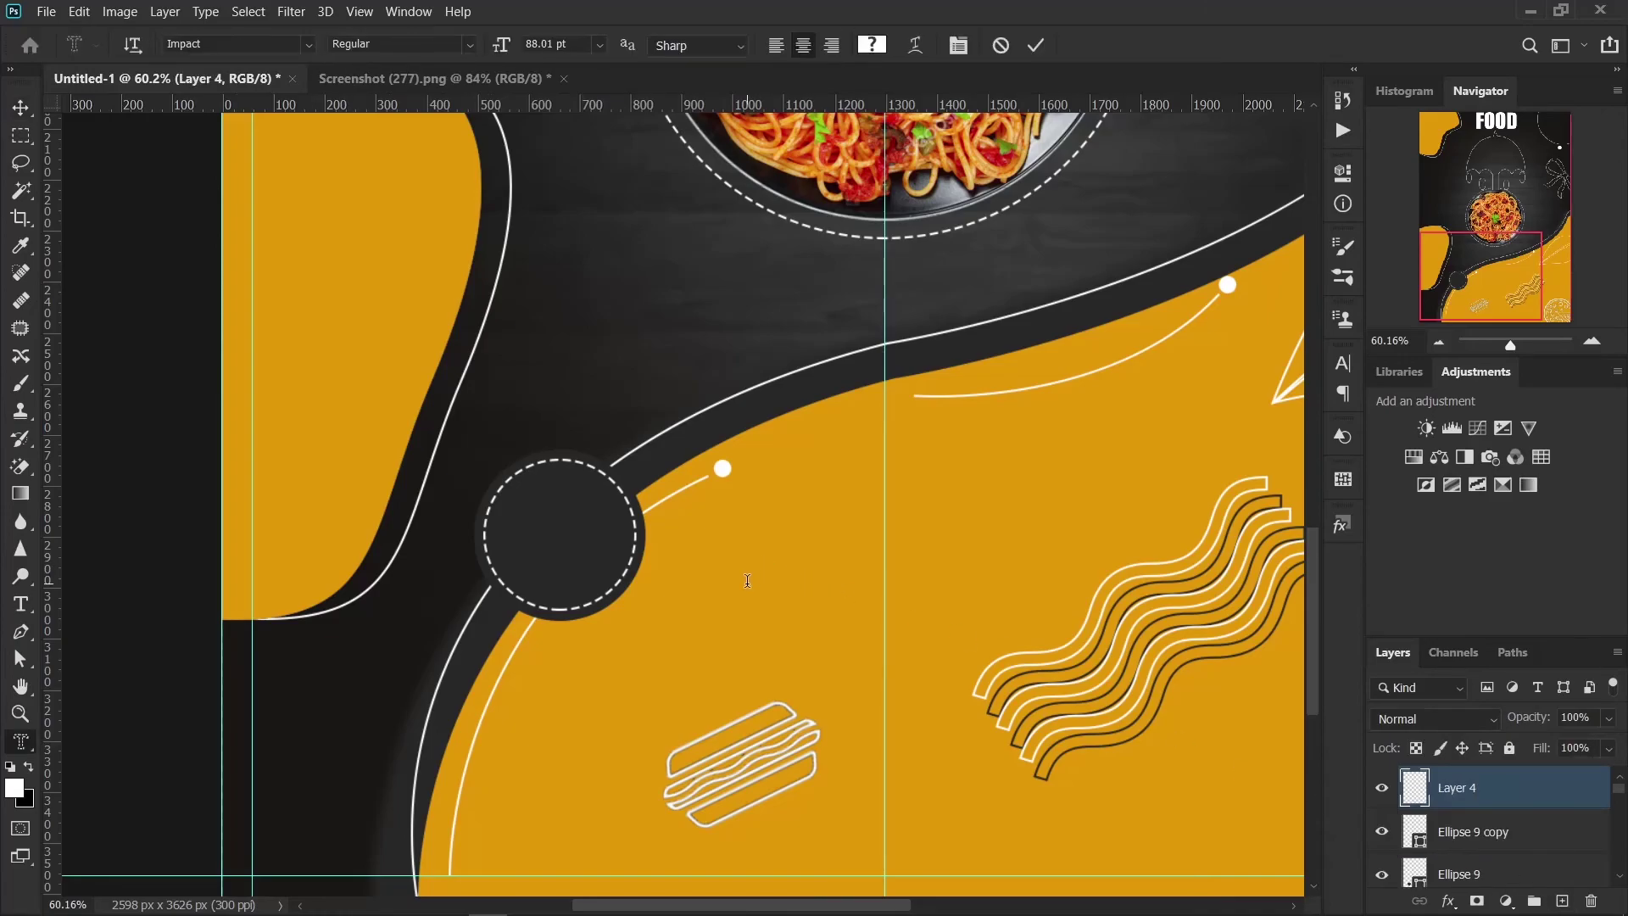
{"action": "left_click", "coordinate": [1035, 44]}
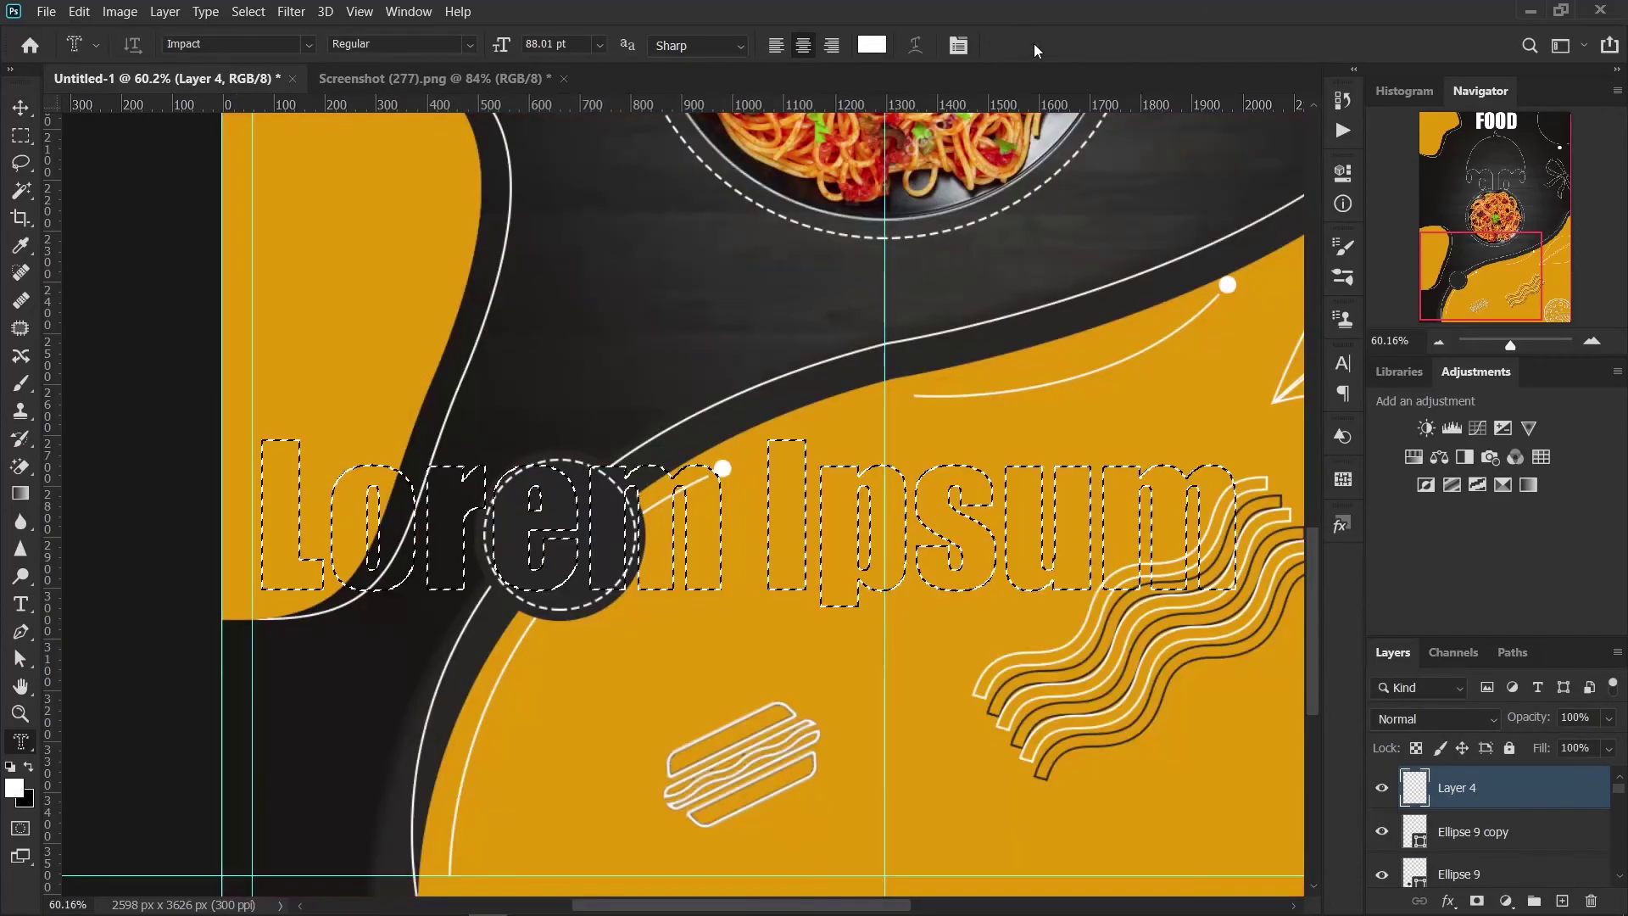
{"action": "left_click", "coordinate": [20, 603]}
{"action": "left_click", "coordinate": [788, 569]}
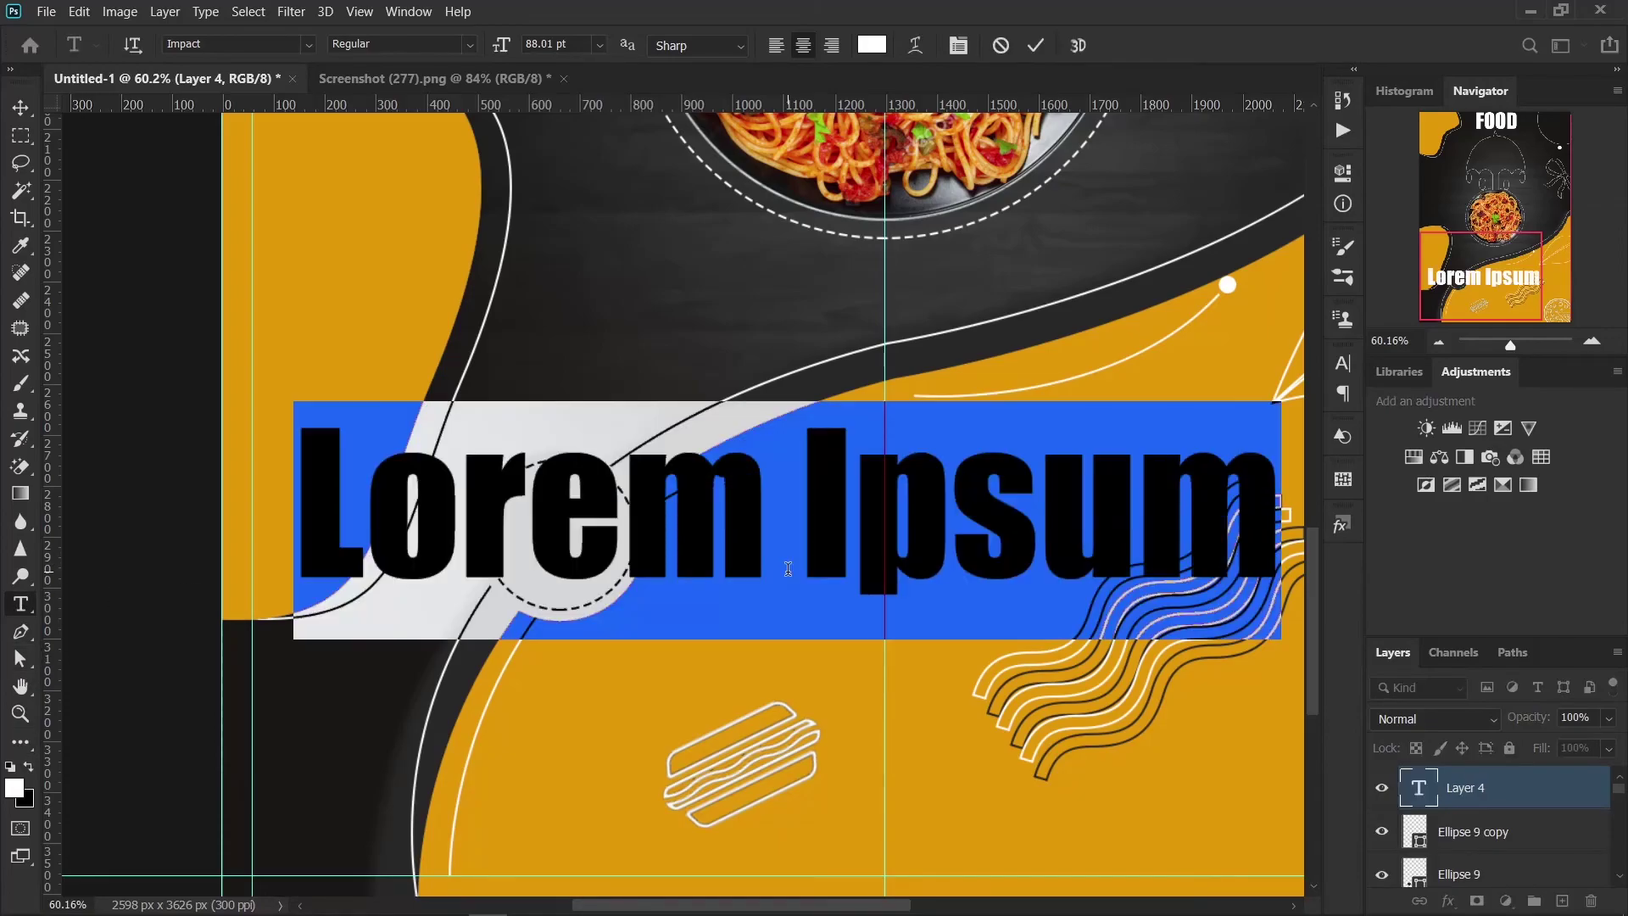
{"action": "type", "text": "ຢ"}
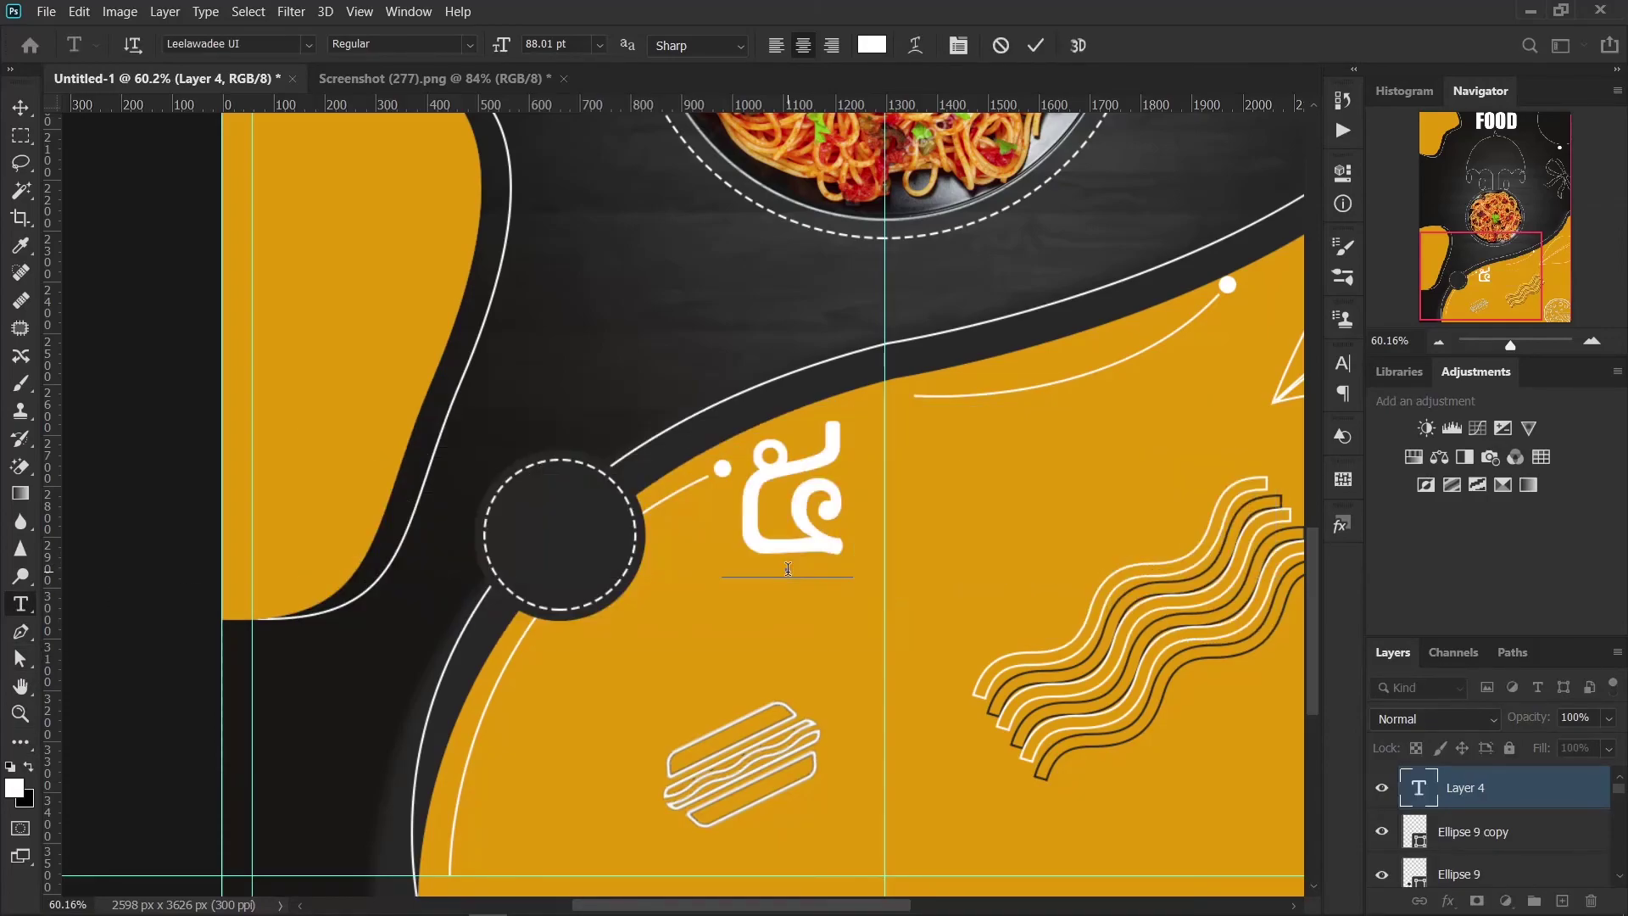
{"action": "key", "text": "BackSpace"}
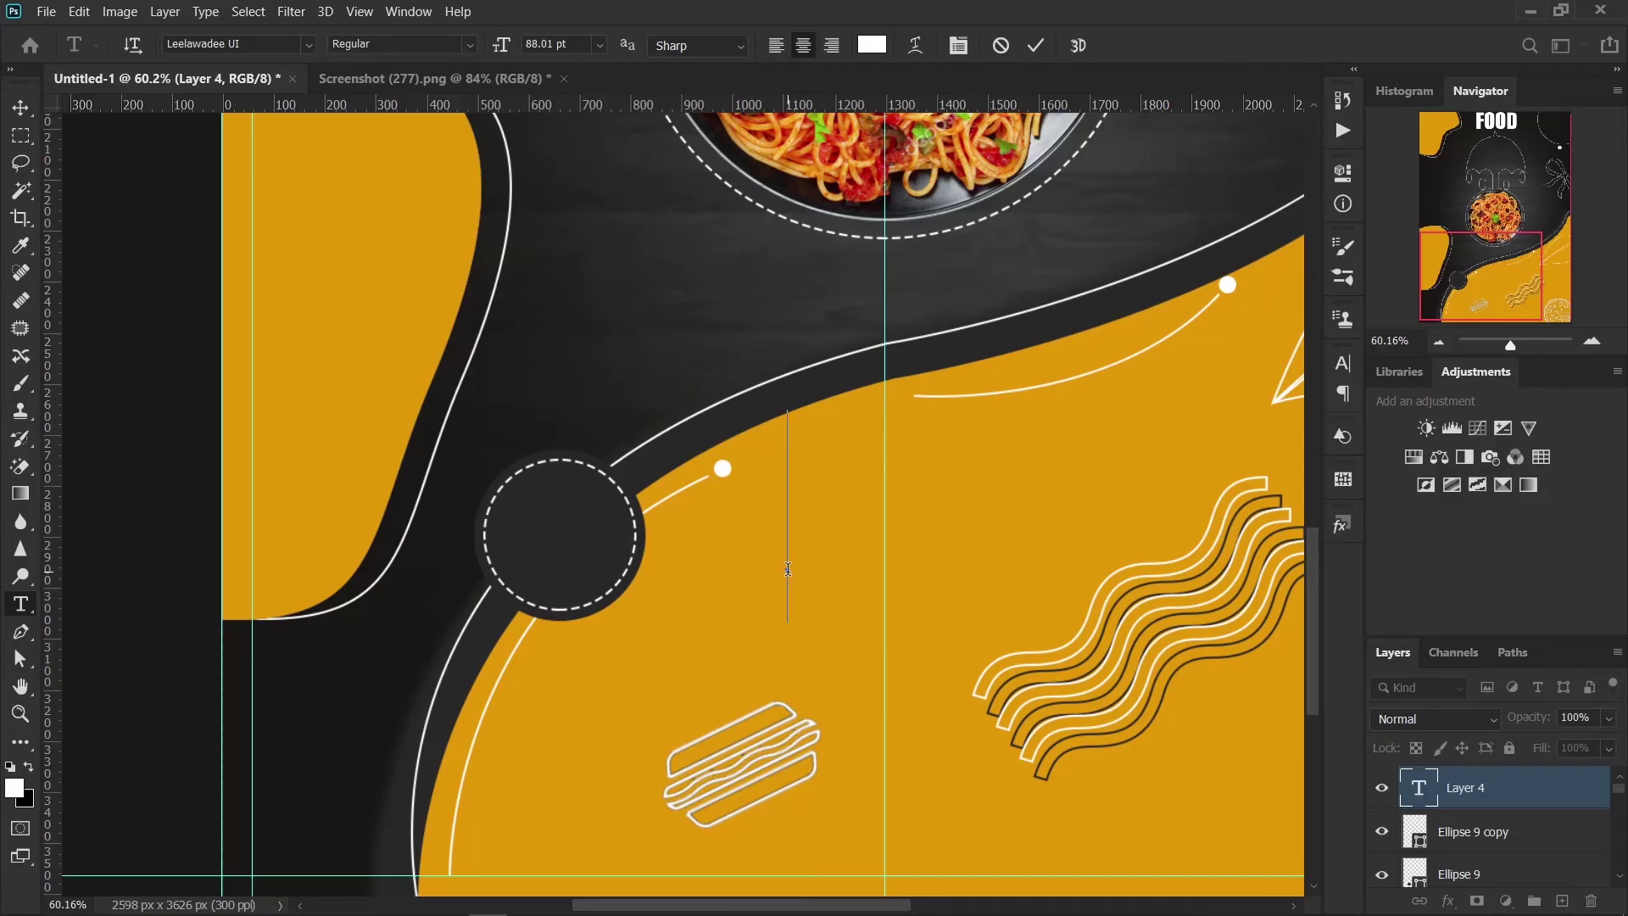
{"action": "type", "text": "5"}
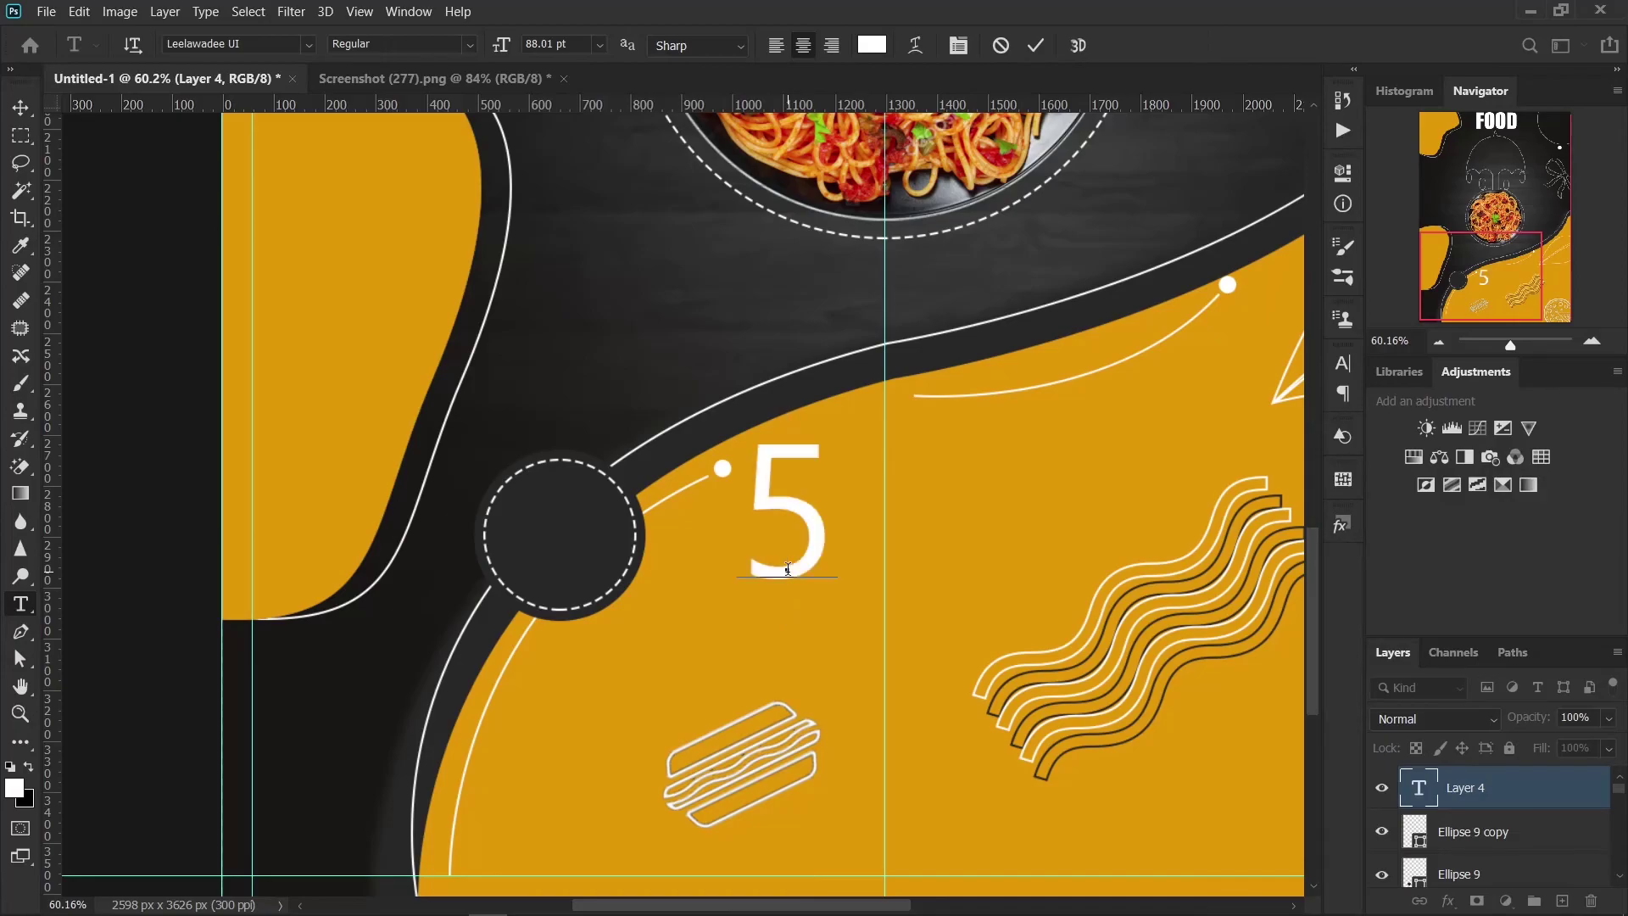
{"action": "type", "text": "0"}
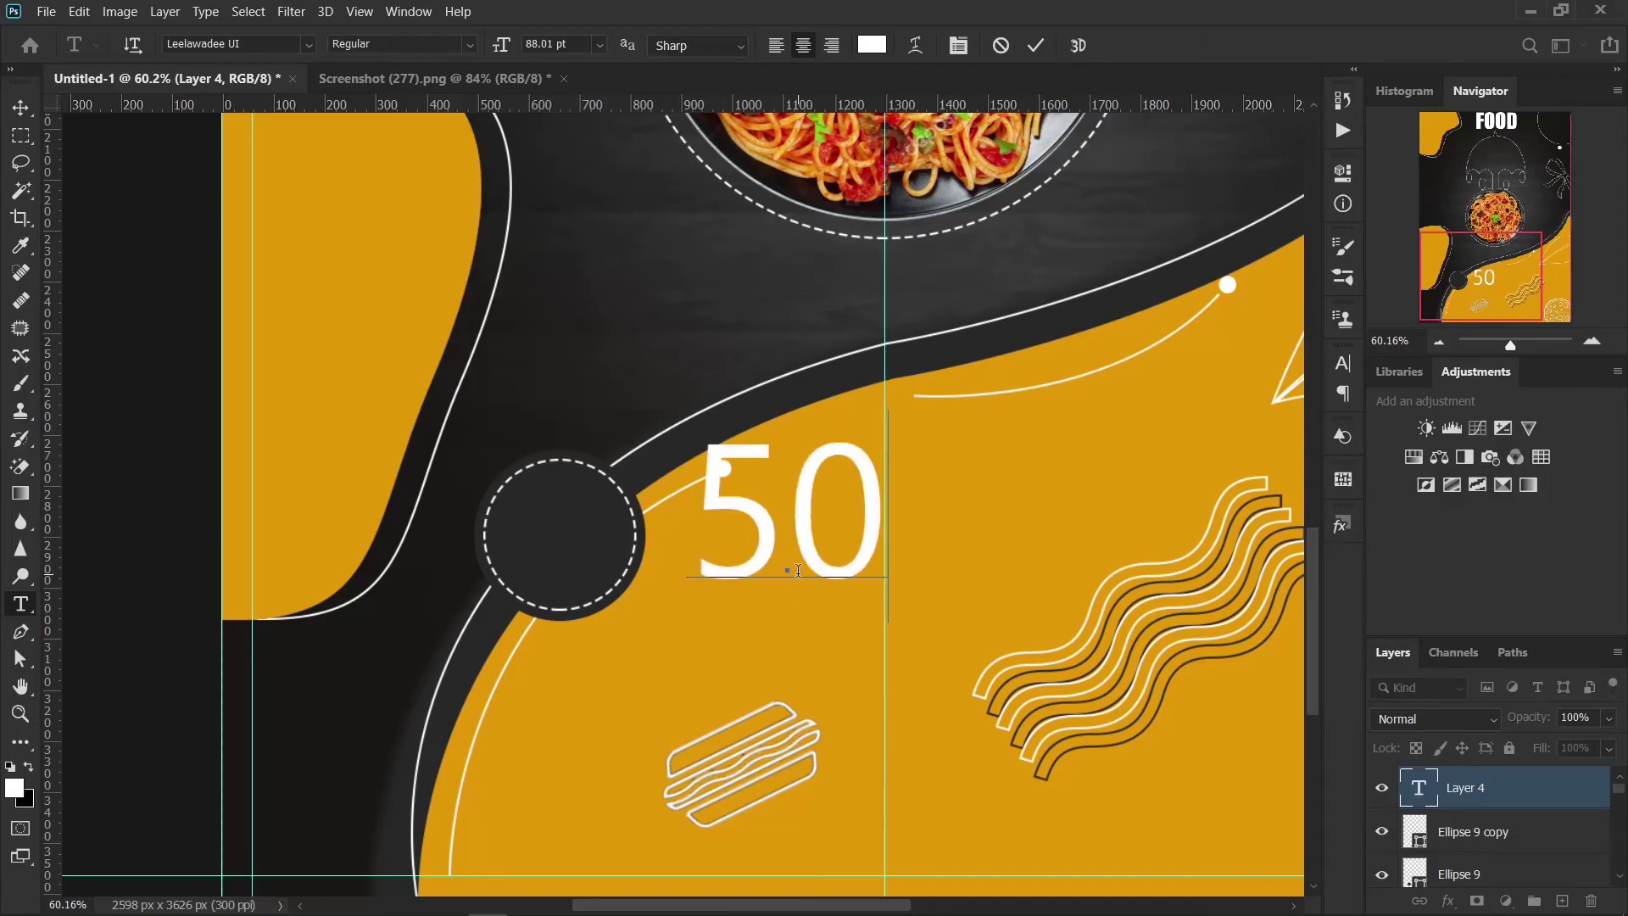
{"action": "left_click", "coordinate": [1036, 47]}
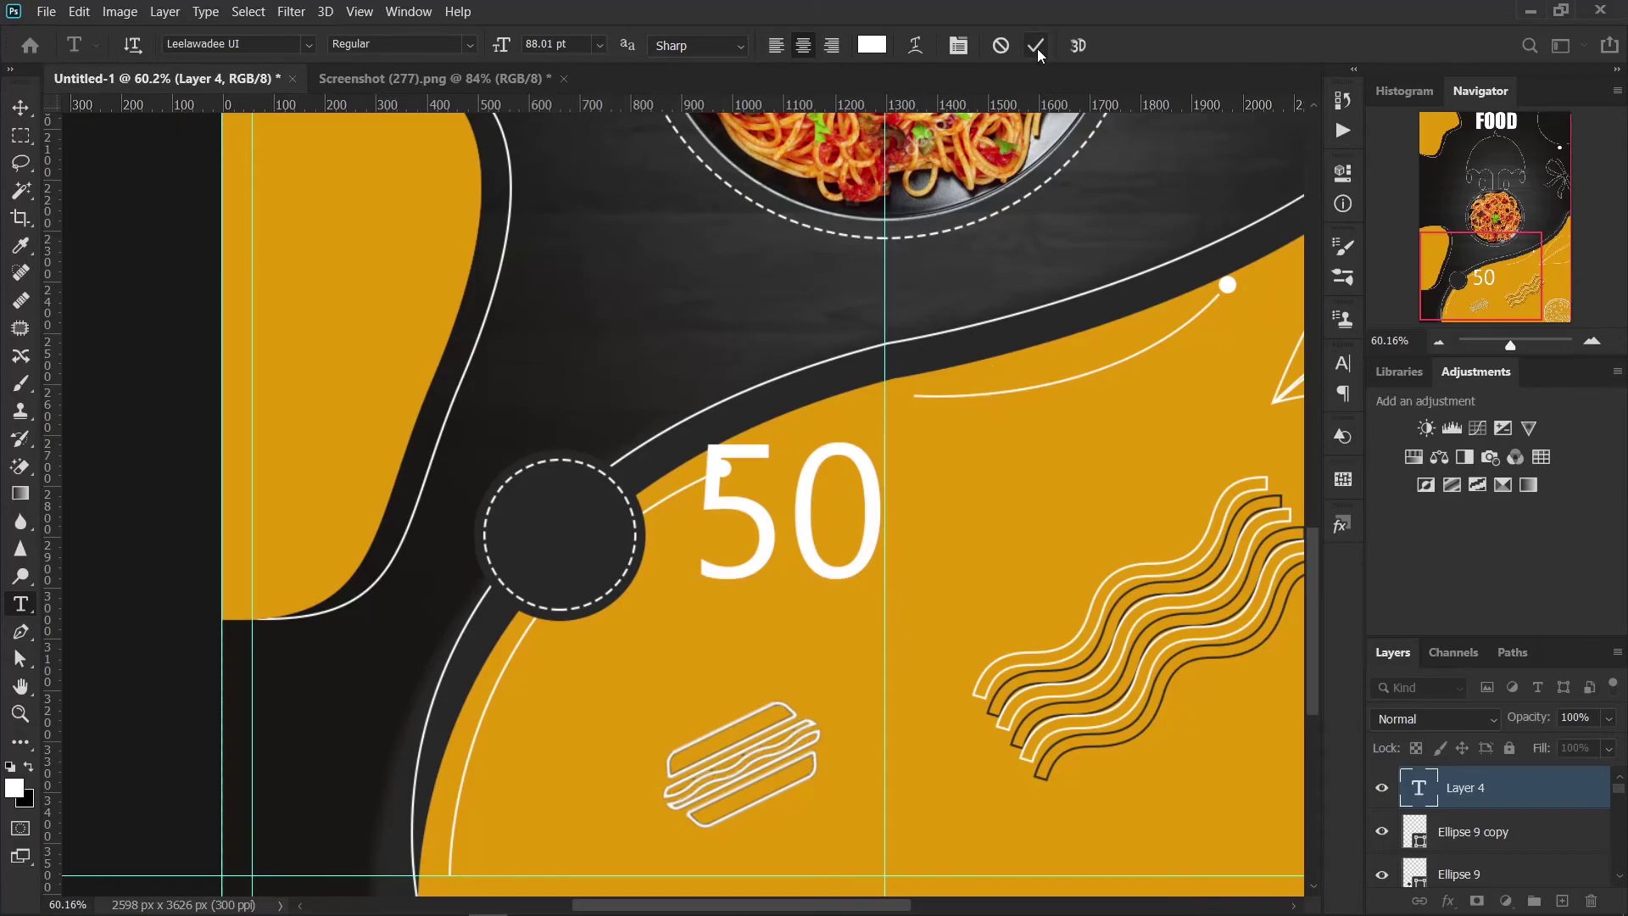
Step: Set the 50 to the Impact font and move it toward the dashed circle
{"action": "double_click", "coordinate": [763, 508]}
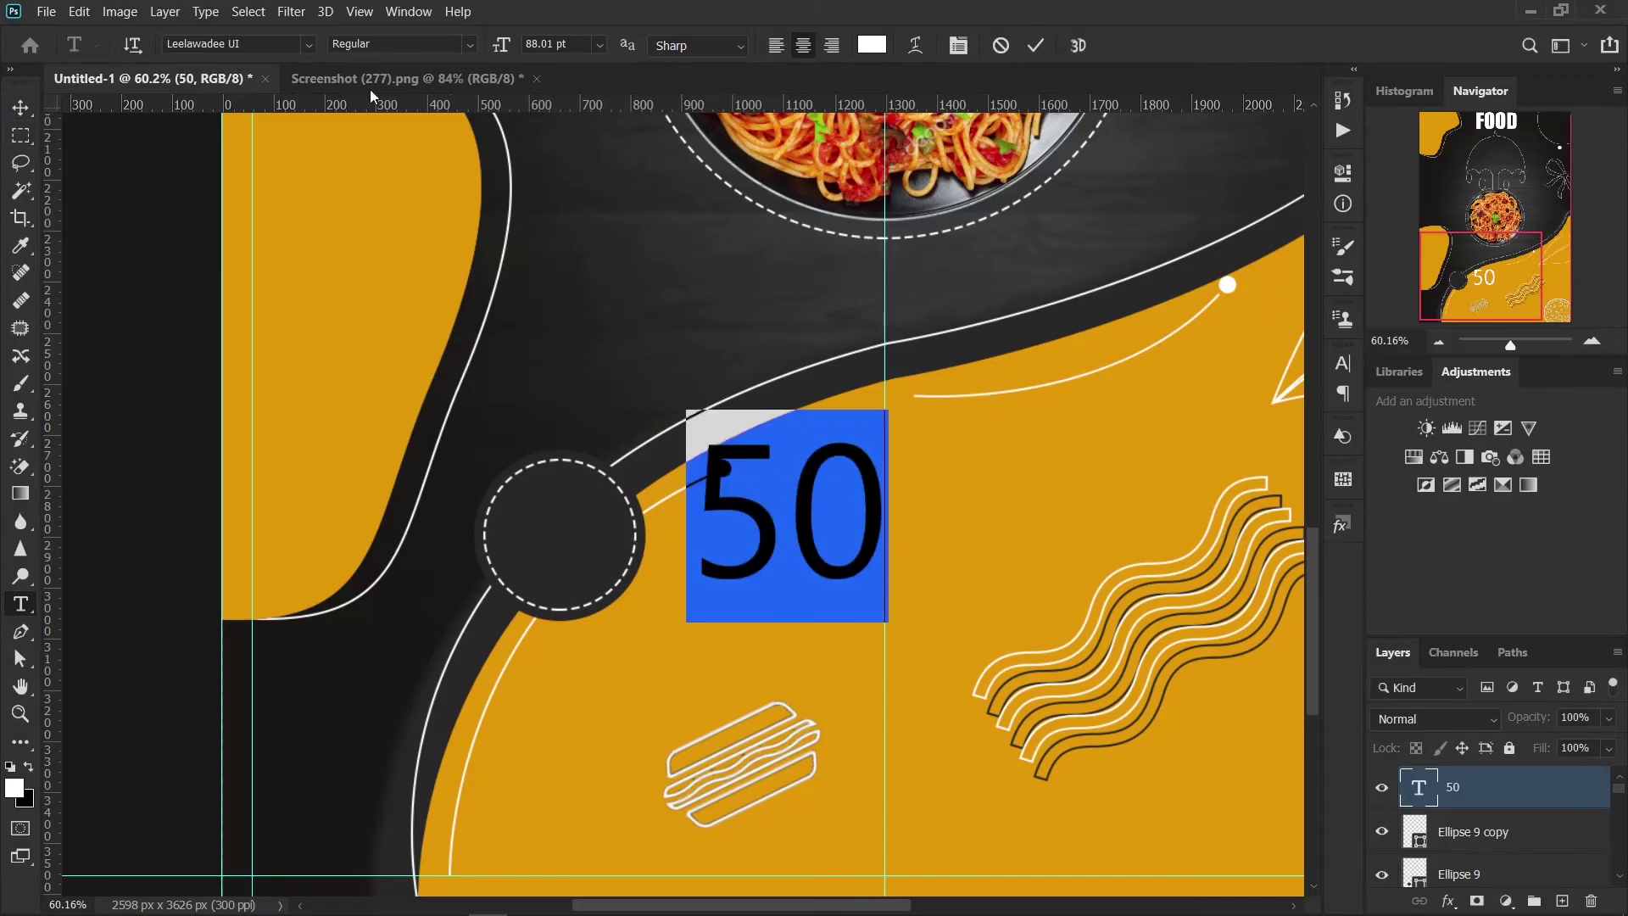
{"action": "left_click", "coordinate": [310, 47]}
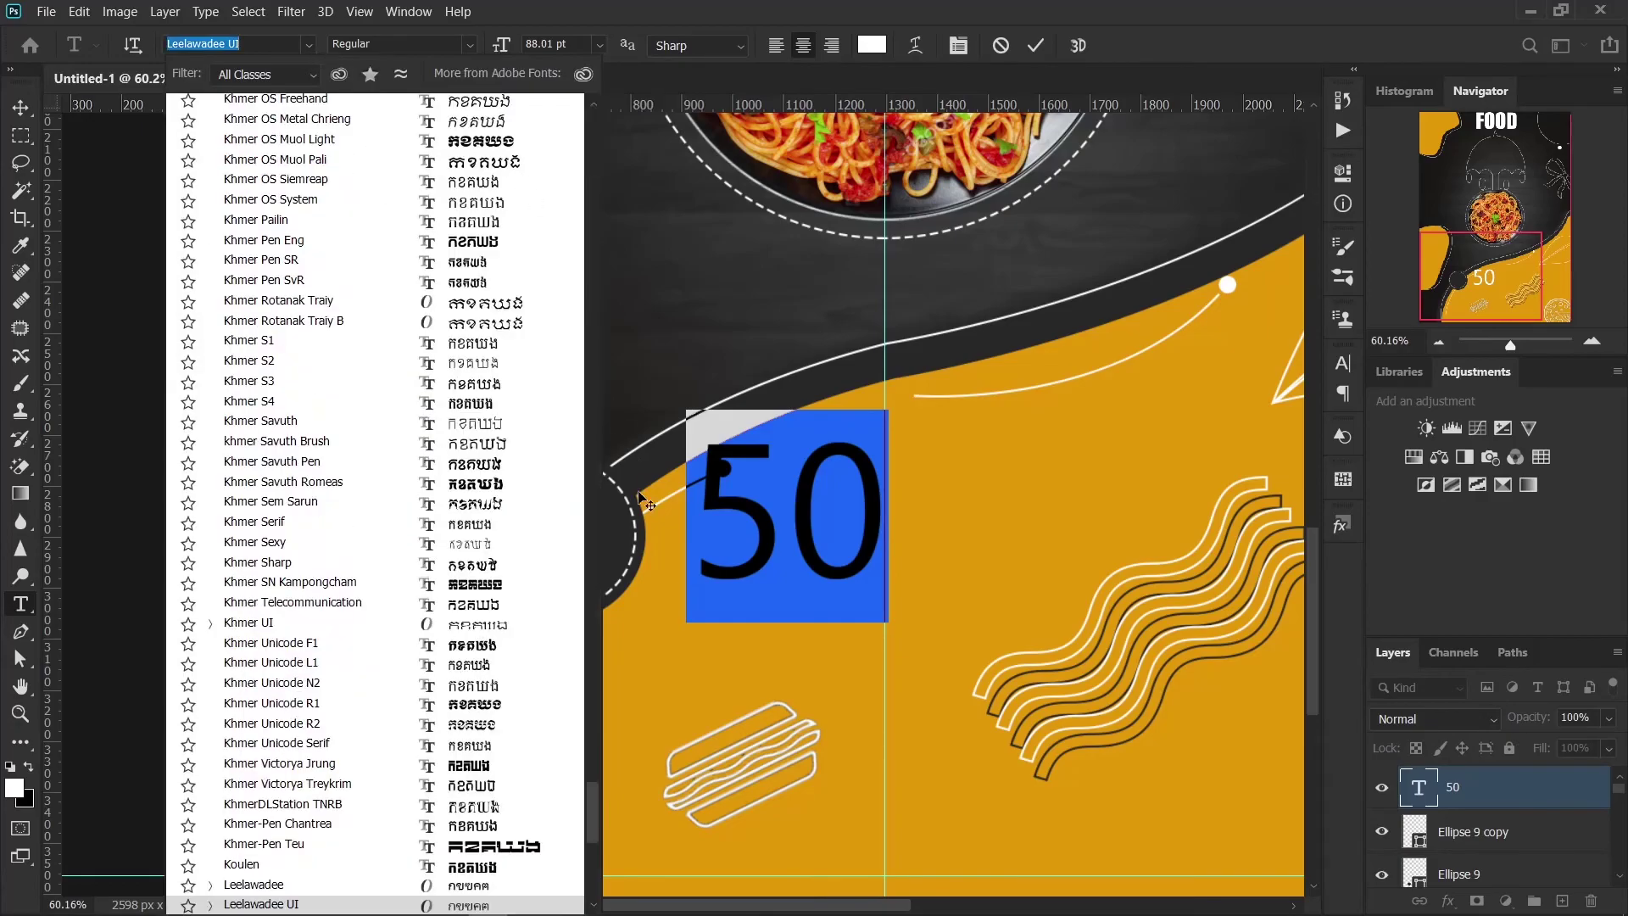
{"action": "mouse_move", "coordinate": [593, 766]}
{"action": "left_mouse_down"}
{"action": "mouse_move", "coordinate": [591, 95]}
{"action": "mouse_move", "coordinate": [599, 130]}
{"action": "mouse_move", "coordinate": [602, 111]}
{"action": "left_mouse_up"}
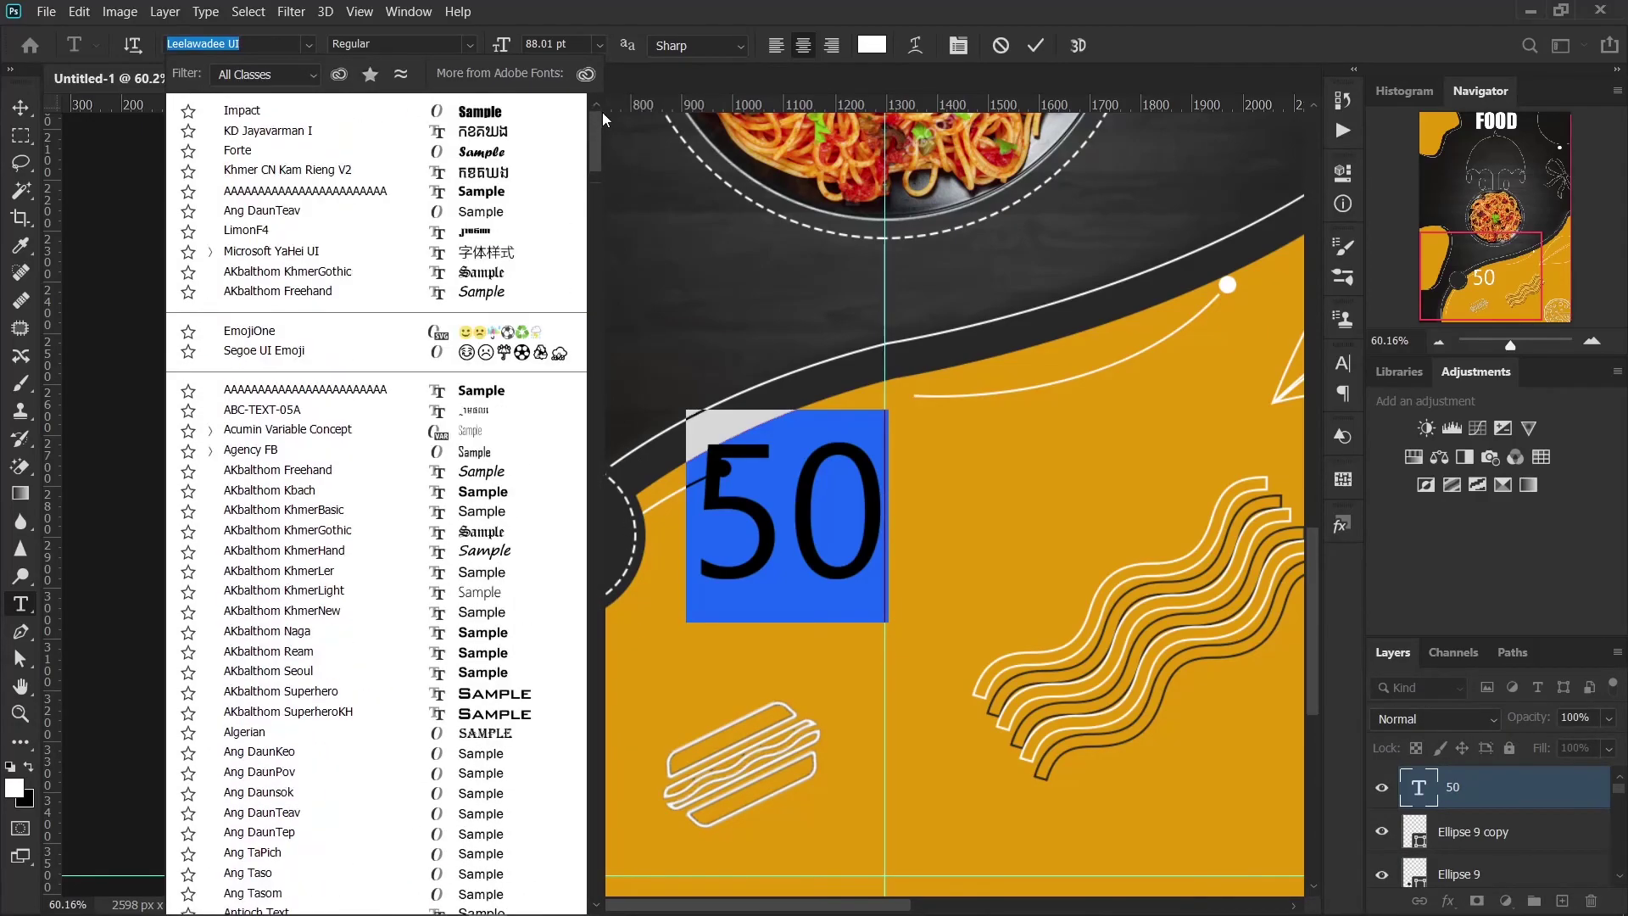
{"action": "left_click", "coordinate": [334, 112]}
{"action": "key", "text": "ctrl+Return"}
{"action": "key", "text": "v"}
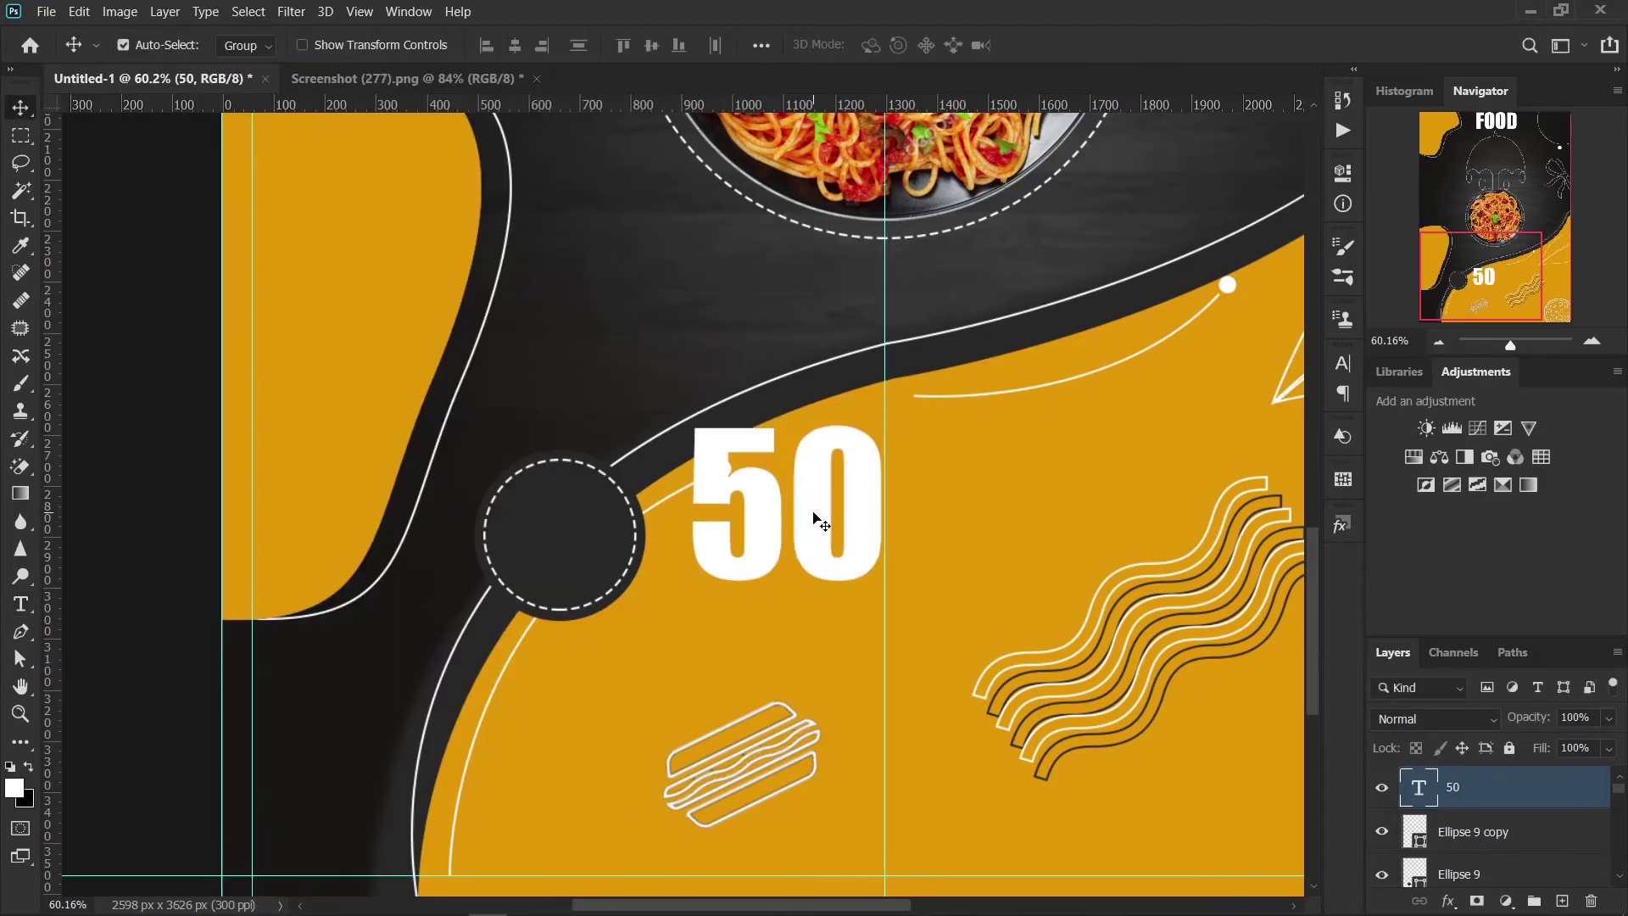
{"action": "mouse_move", "coordinate": [814, 521]}
{"action": "left_mouse_down"}
{"action": "mouse_move", "coordinate": [634, 526]}
{"action": "mouse_move", "coordinate": [607, 543]}
{"action": "left_mouse_up"}
Step: Shrink the 50 to about 38% in the circle's upper half and Alt-drag a copy below
{"action": "key", "text": "ctrl+t"}
{"action": "scroll", "coordinate": [609, 543], "scroll_direction": "up", "scroll_amount": 3}
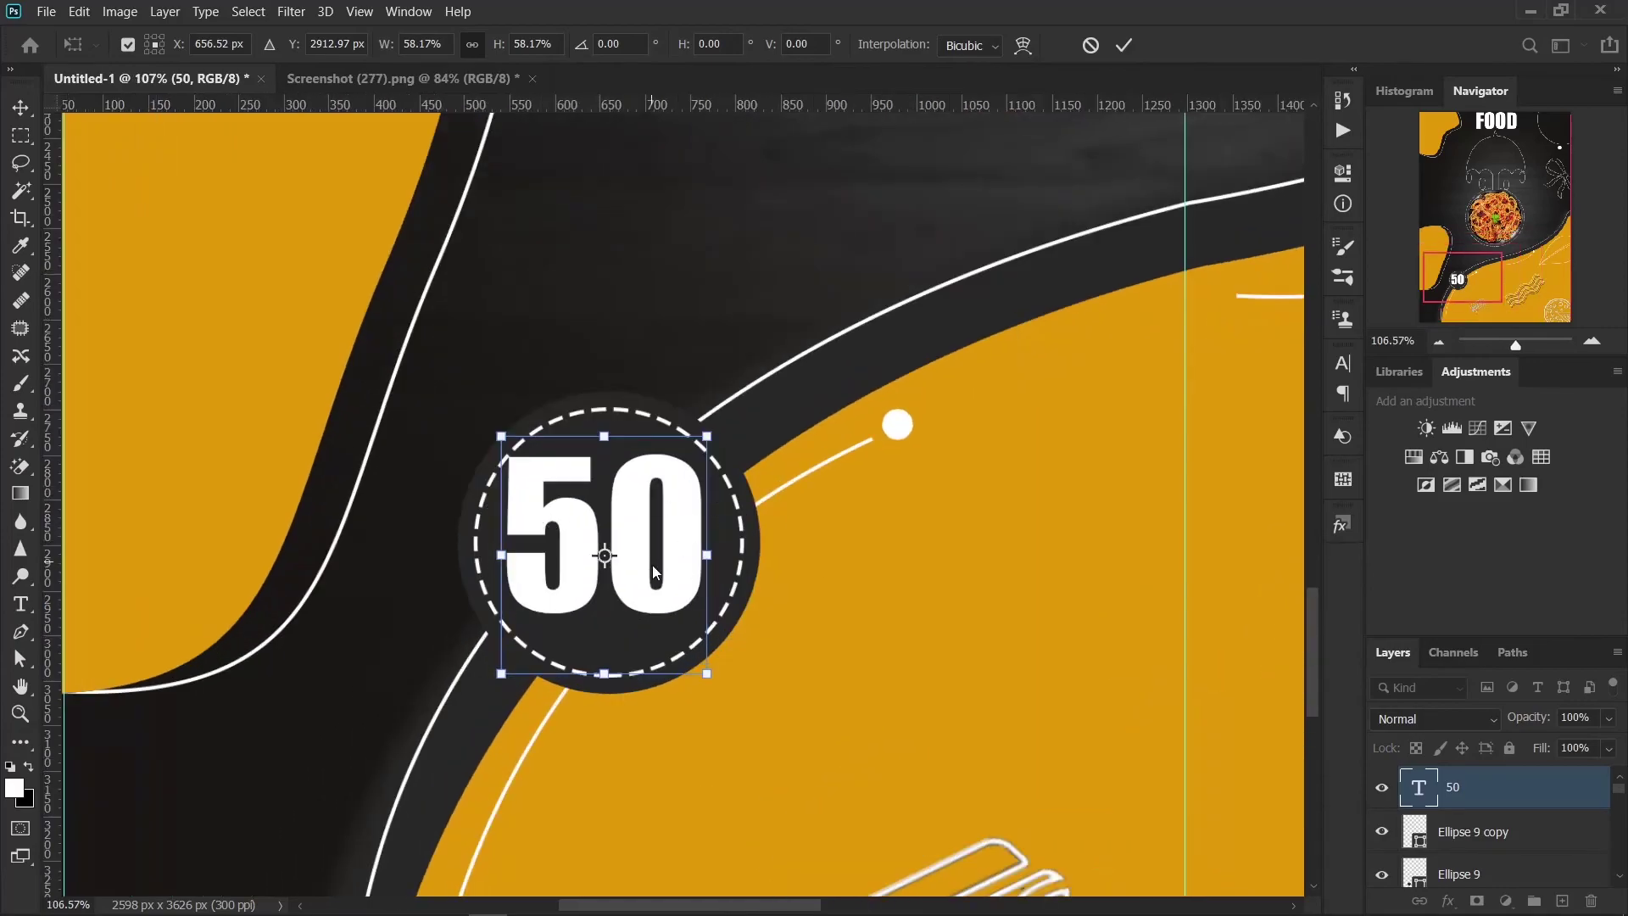
{"action": "mouse_move", "coordinate": [708, 553]}
{"action": "left_mouse_down"}
{"action": "mouse_move", "coordinate": [647, 556]}
{"action": "mouse_move", "coordinate": [664, 524]}
{"action": "left_mouse_up"}
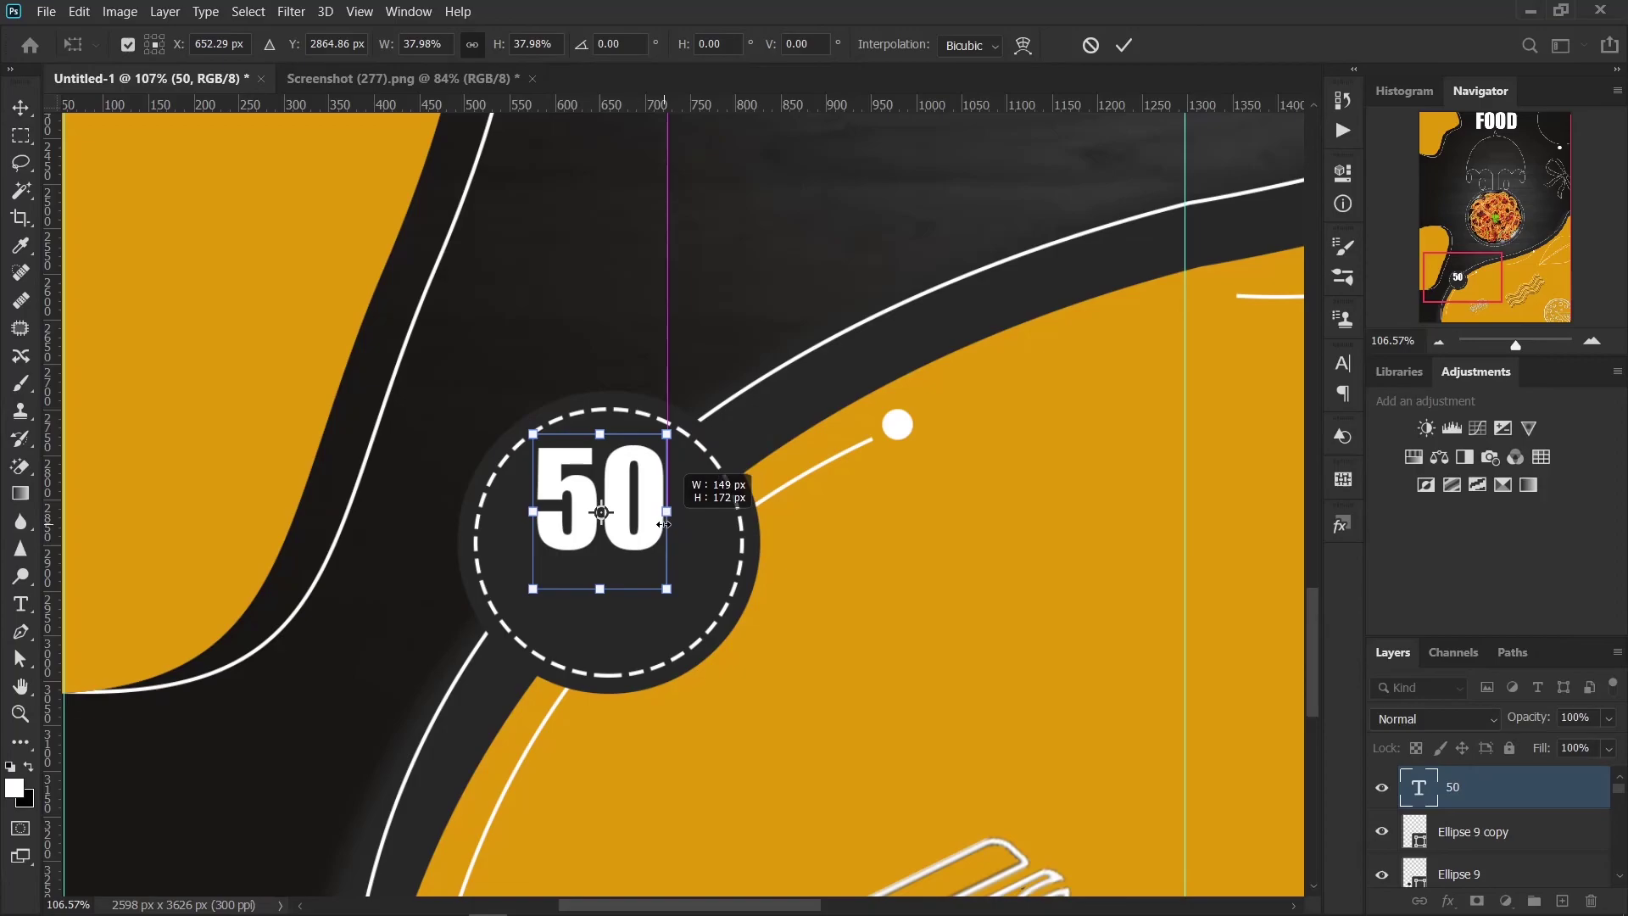
{"action": "left_click", "coordinate": [1123, 44]}
{"action": "left_click_drag", "start_coordinate": [669, 538], "coordinate": [655, 659]}
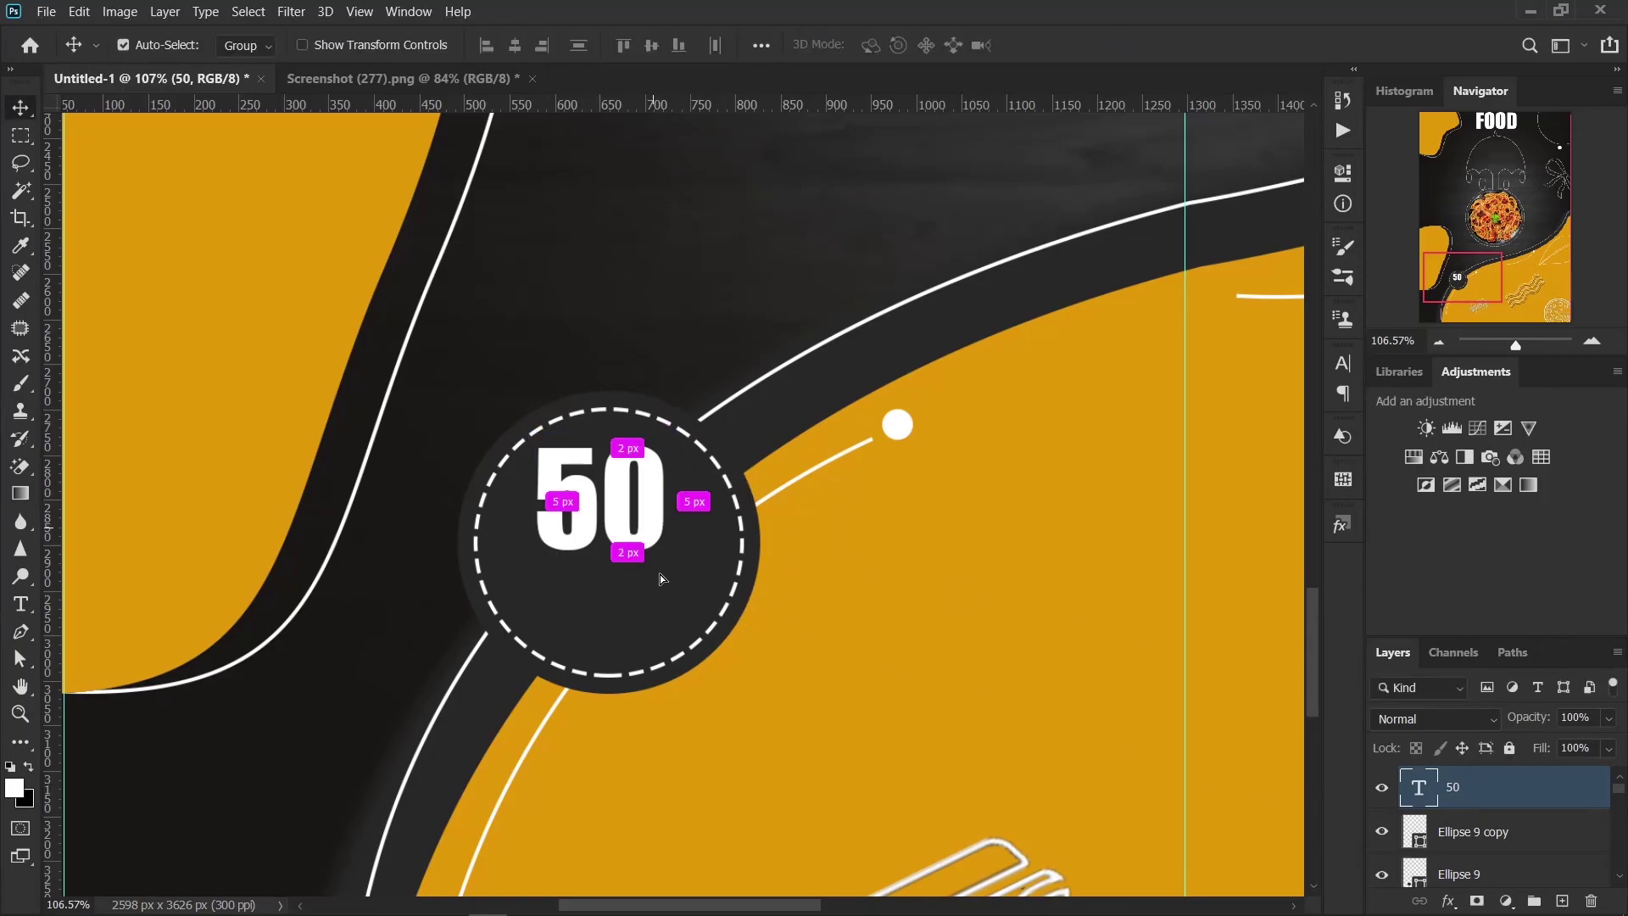
Step: Retype the lower copy as 'OFF' and undo the stray Lorem Ipsum layer
{"action": "double_click", "coordinate": [602, 631]}
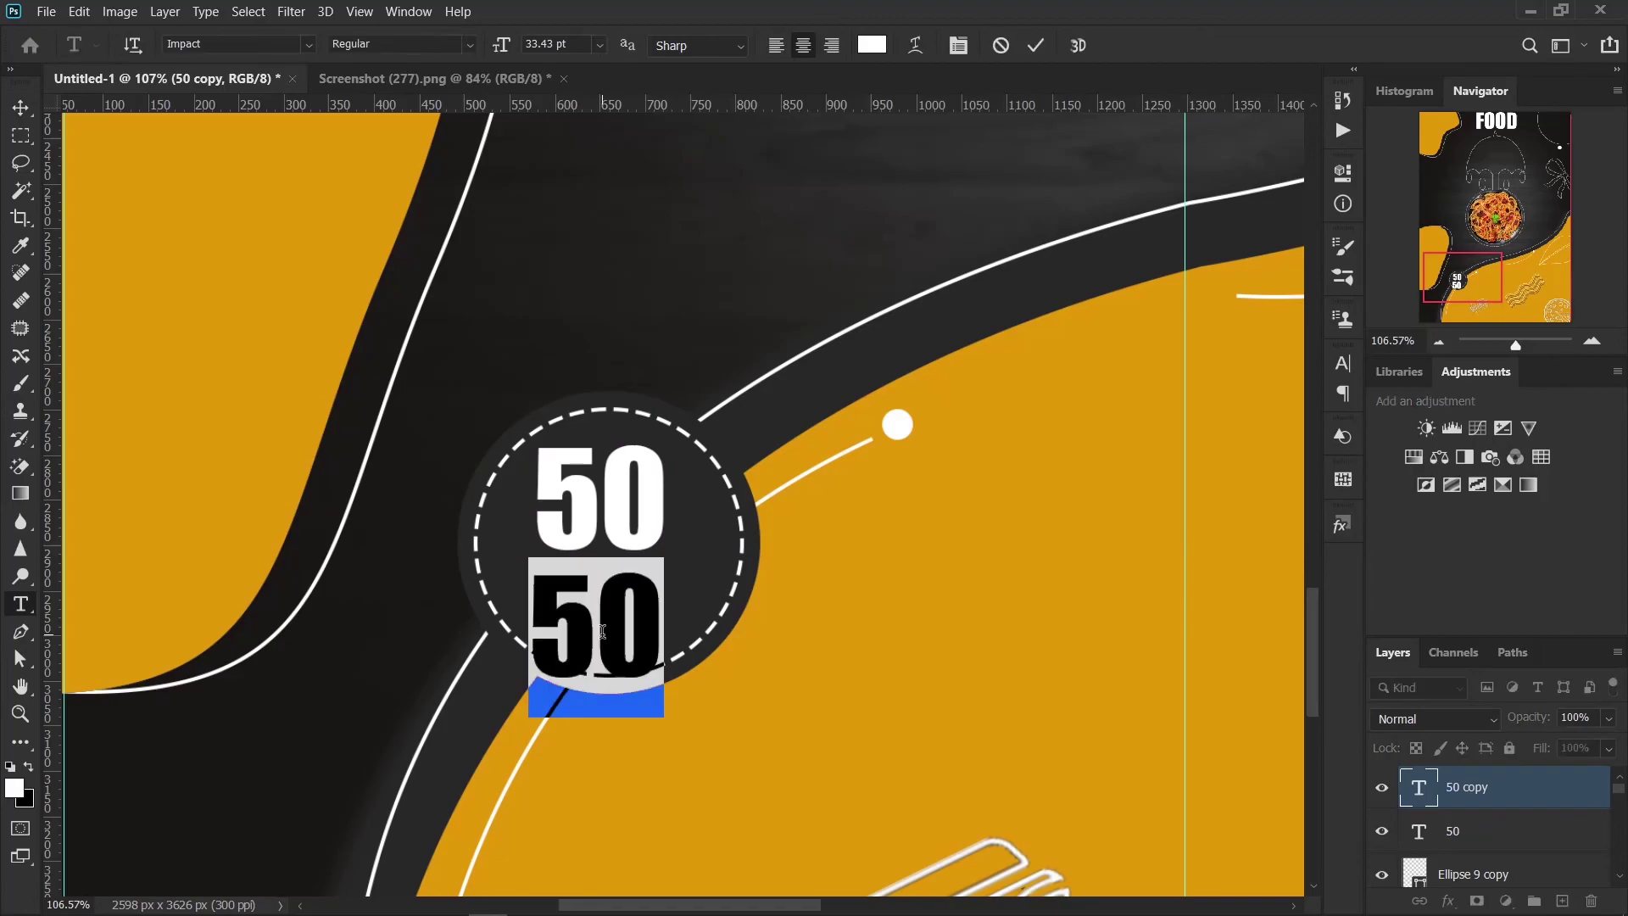
{"action": "type", "text": "OFF"}
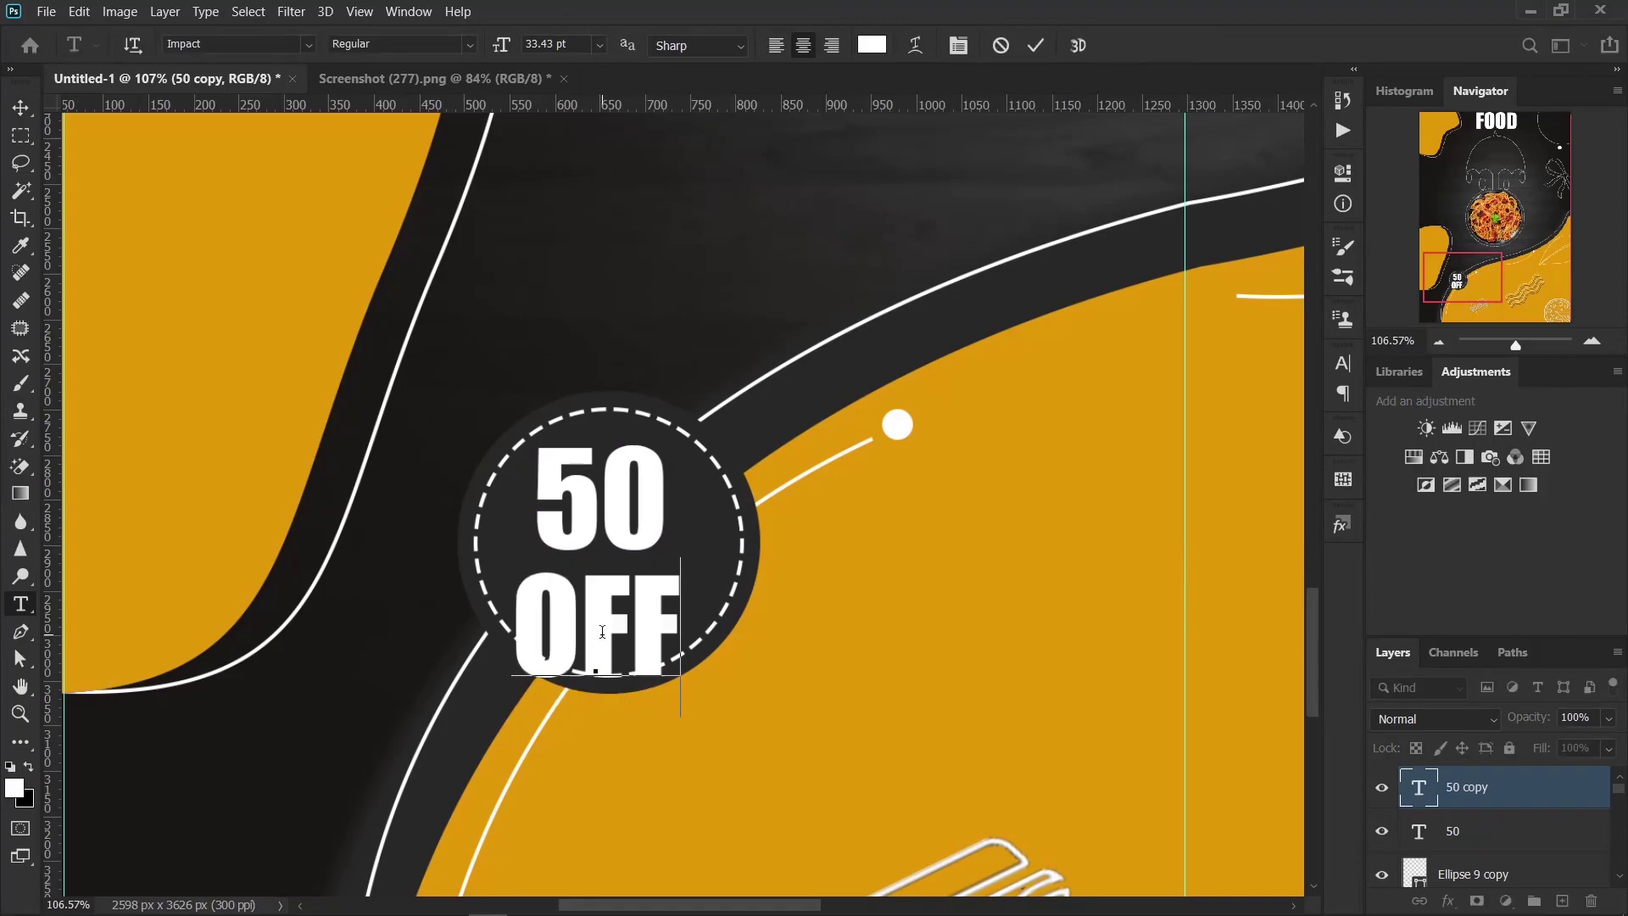
{"action": "left_click", "coordinate": [1033, 48]}
{"action": "left_click", "coordinate": [672, 499]}
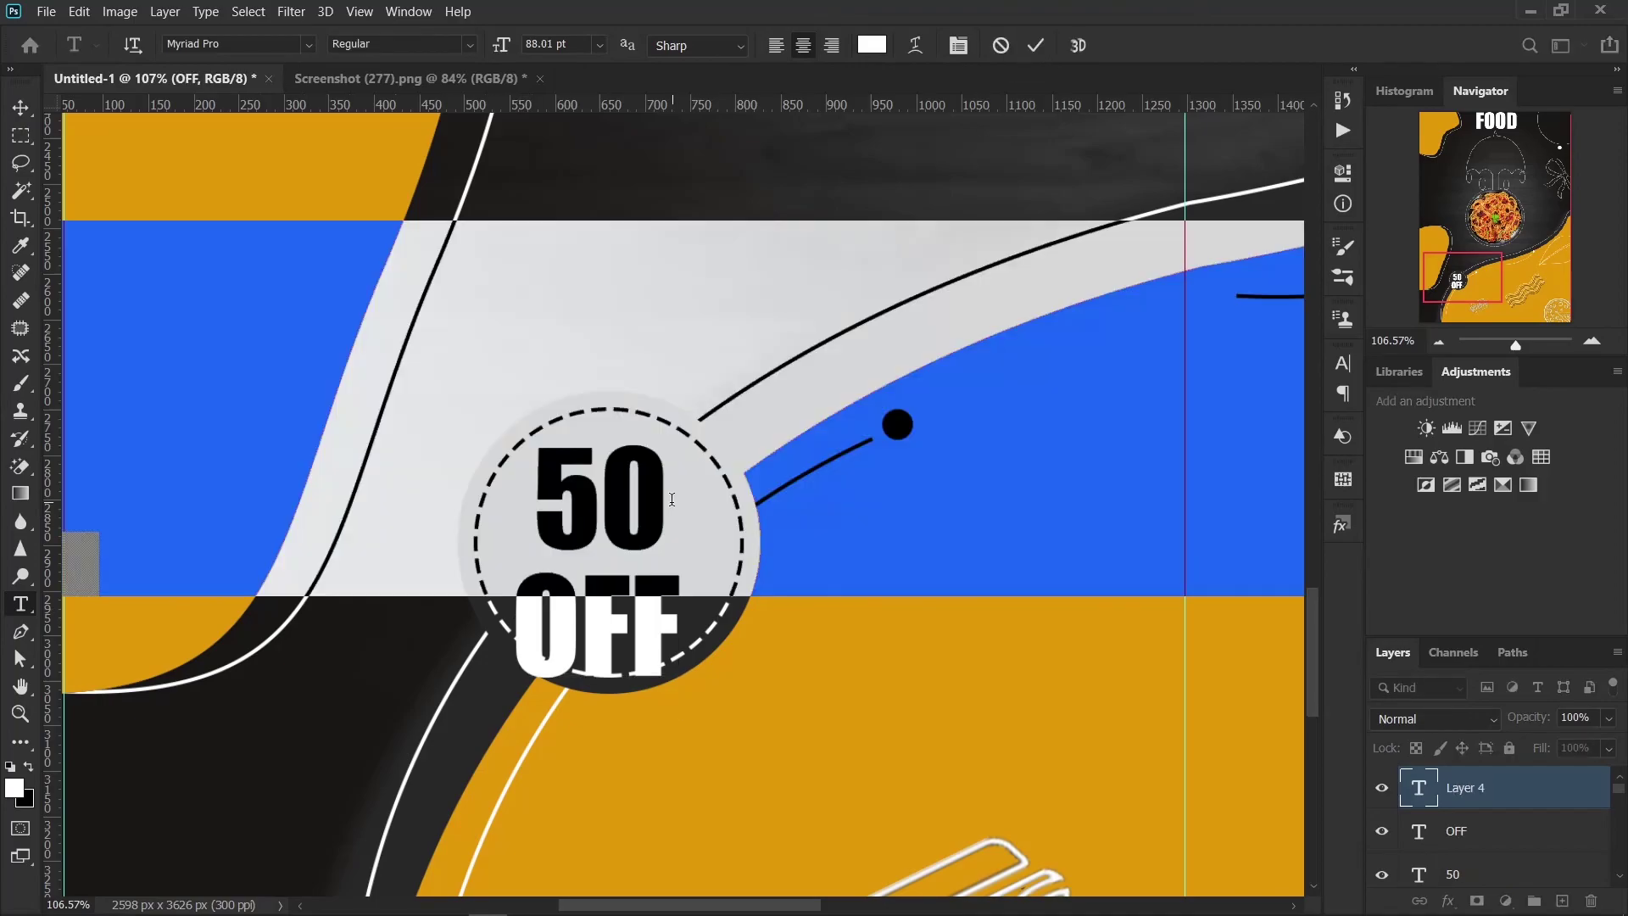
{"action": "left_click", "coordinate": [1034, 44]}
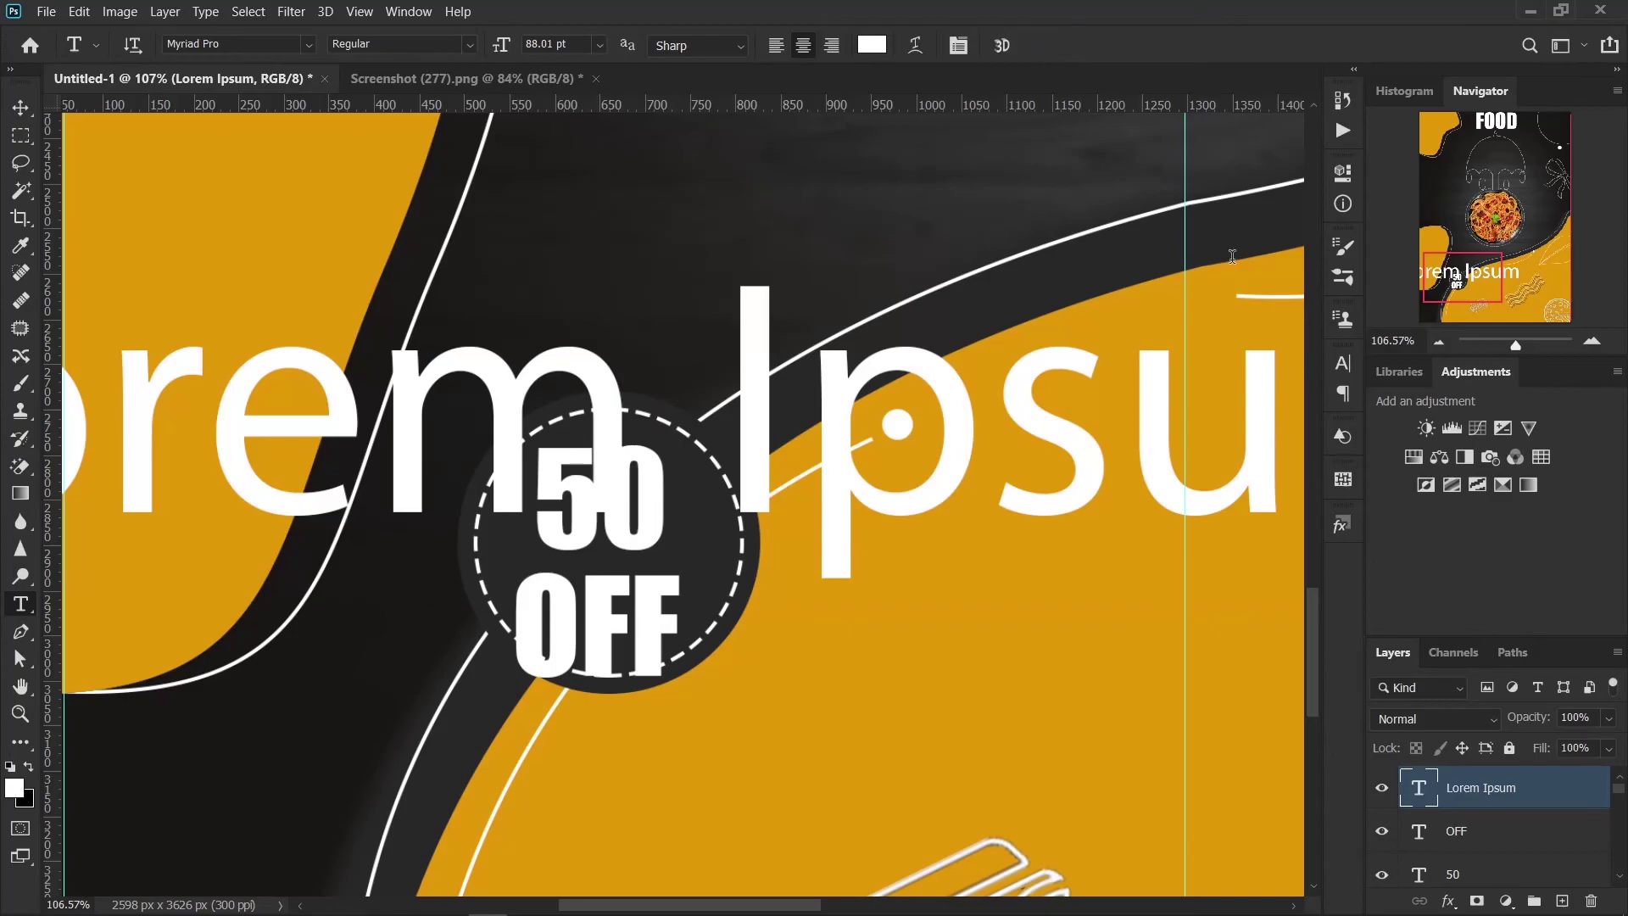
{"action": "key", "text": "ctrl+z"}
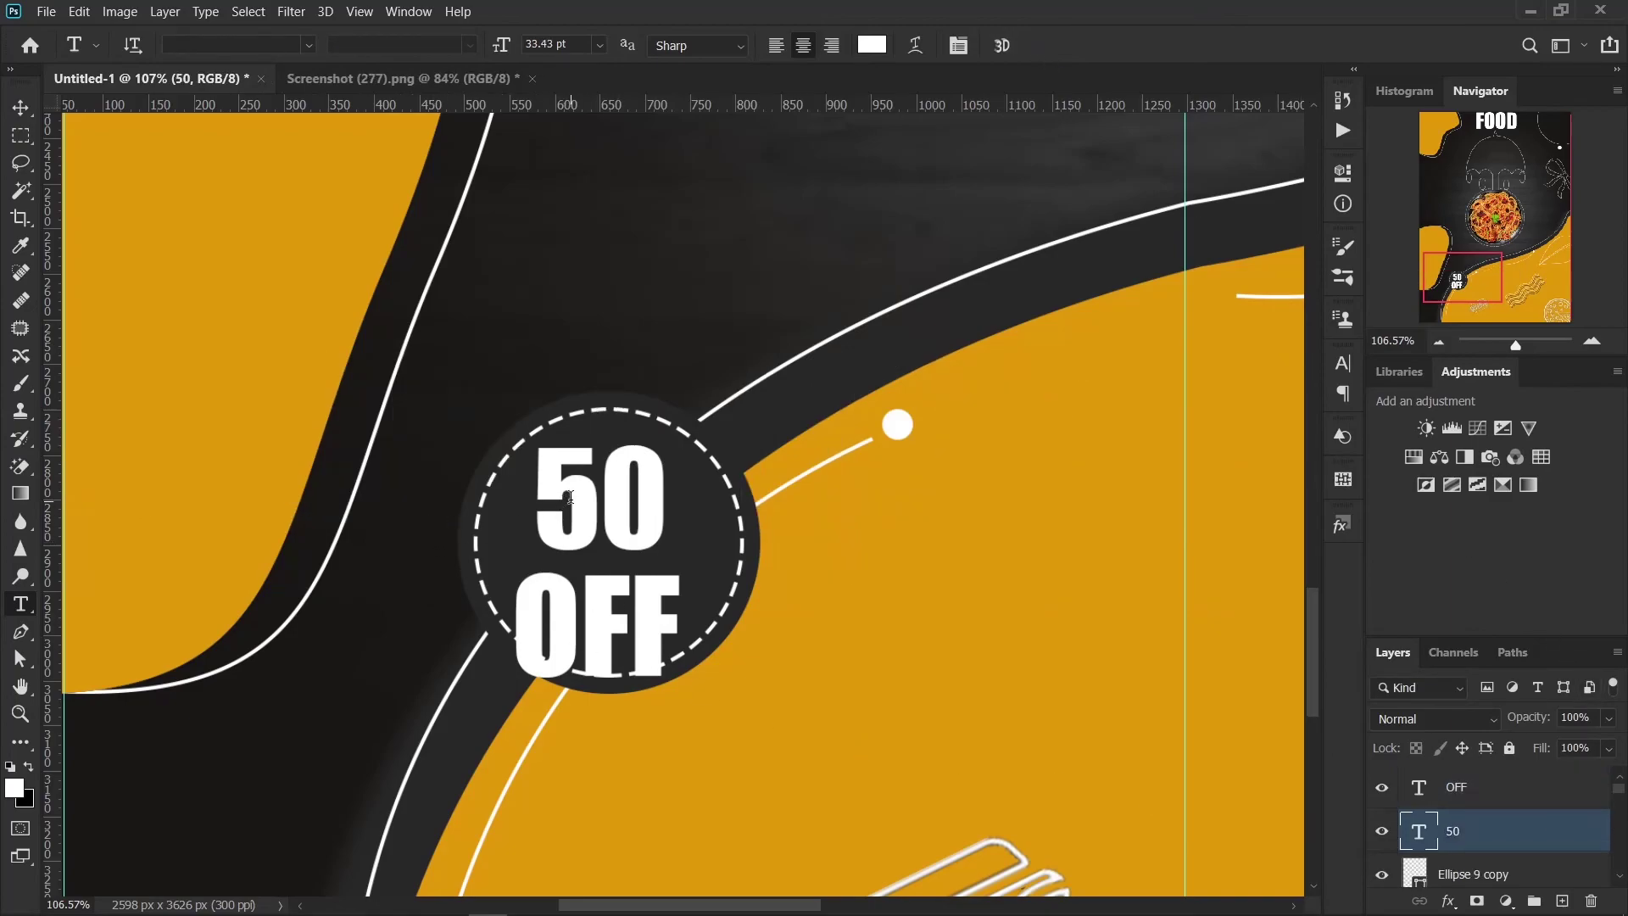
Step: Append '%' to the top line so it reads '50 %'
{"action": "left_click", "coordinate": [570, 497]}
{"action": "double_click", "coordinate": [661, 494]}
{"action": "left_click", "coordinate": [661, 494]}
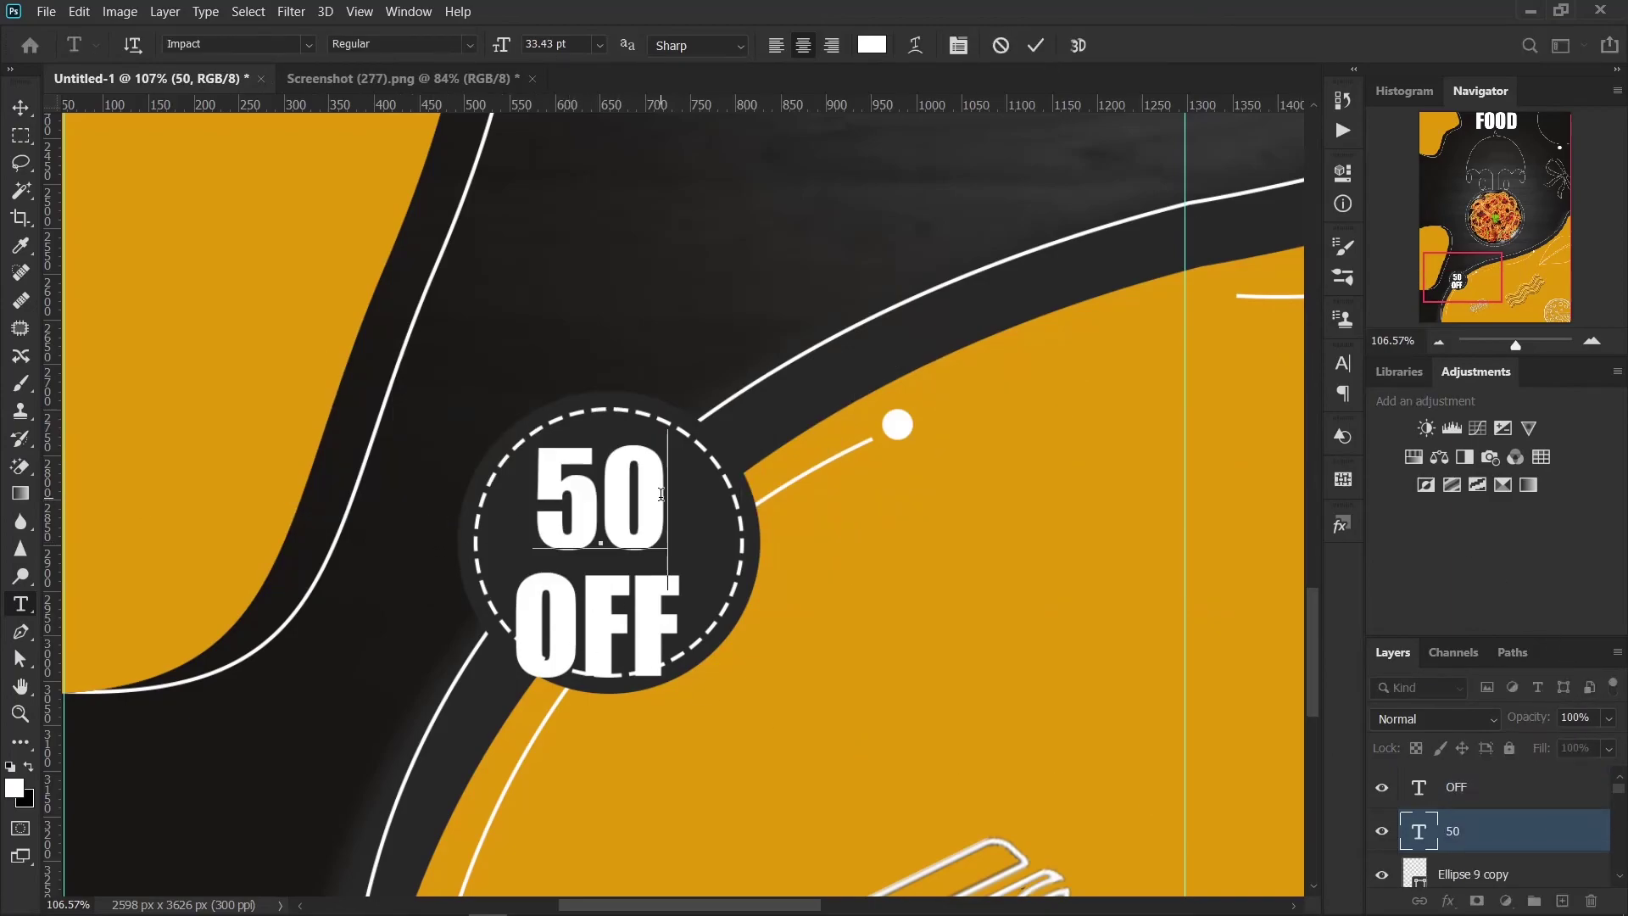
{"action": "type", "text": " %"}
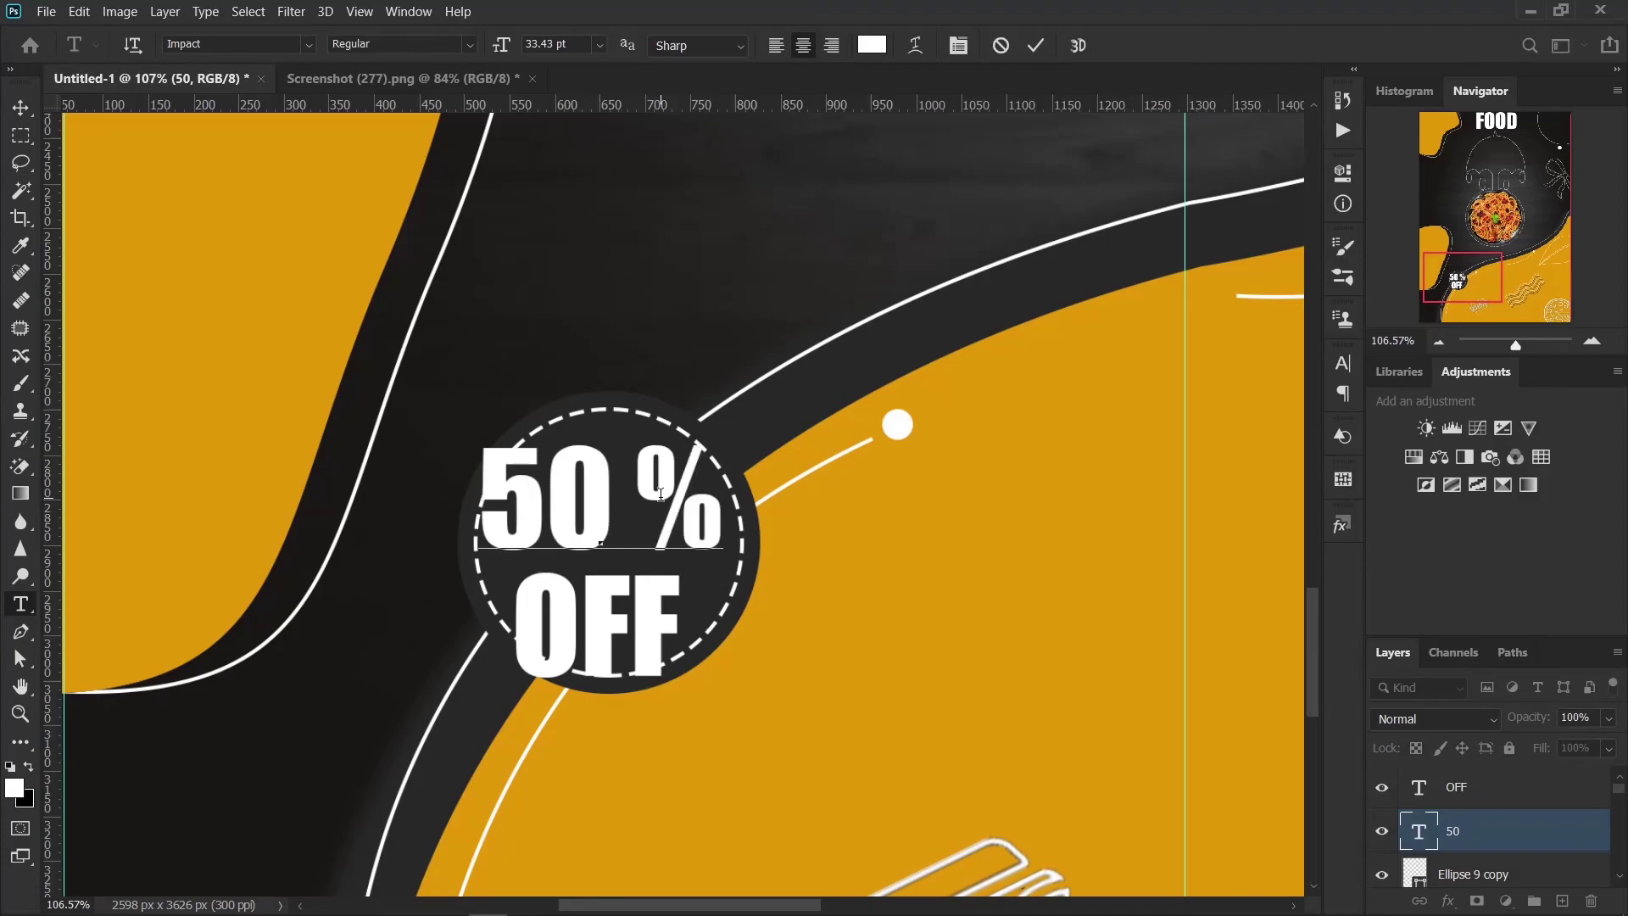
{"action": "key", "text": "ctrl+Return"}
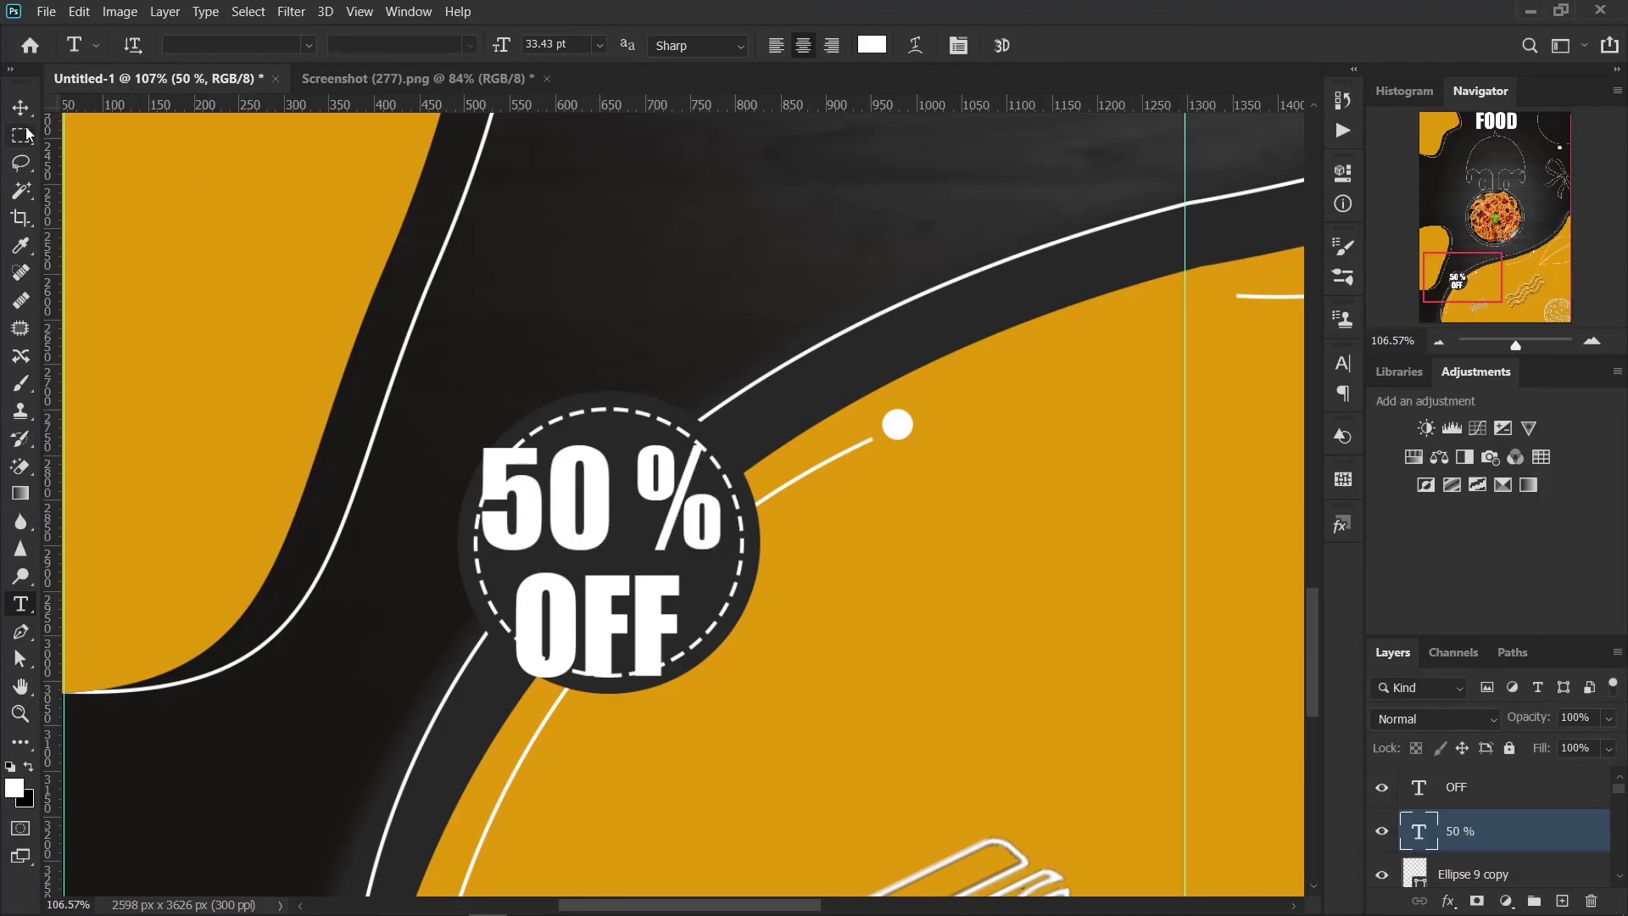
{"action": "key", "text": "v"}
{"action": "scroll", "coordinate": [556, 400], "scroll_direction": "up", "scroll_amount": 1}
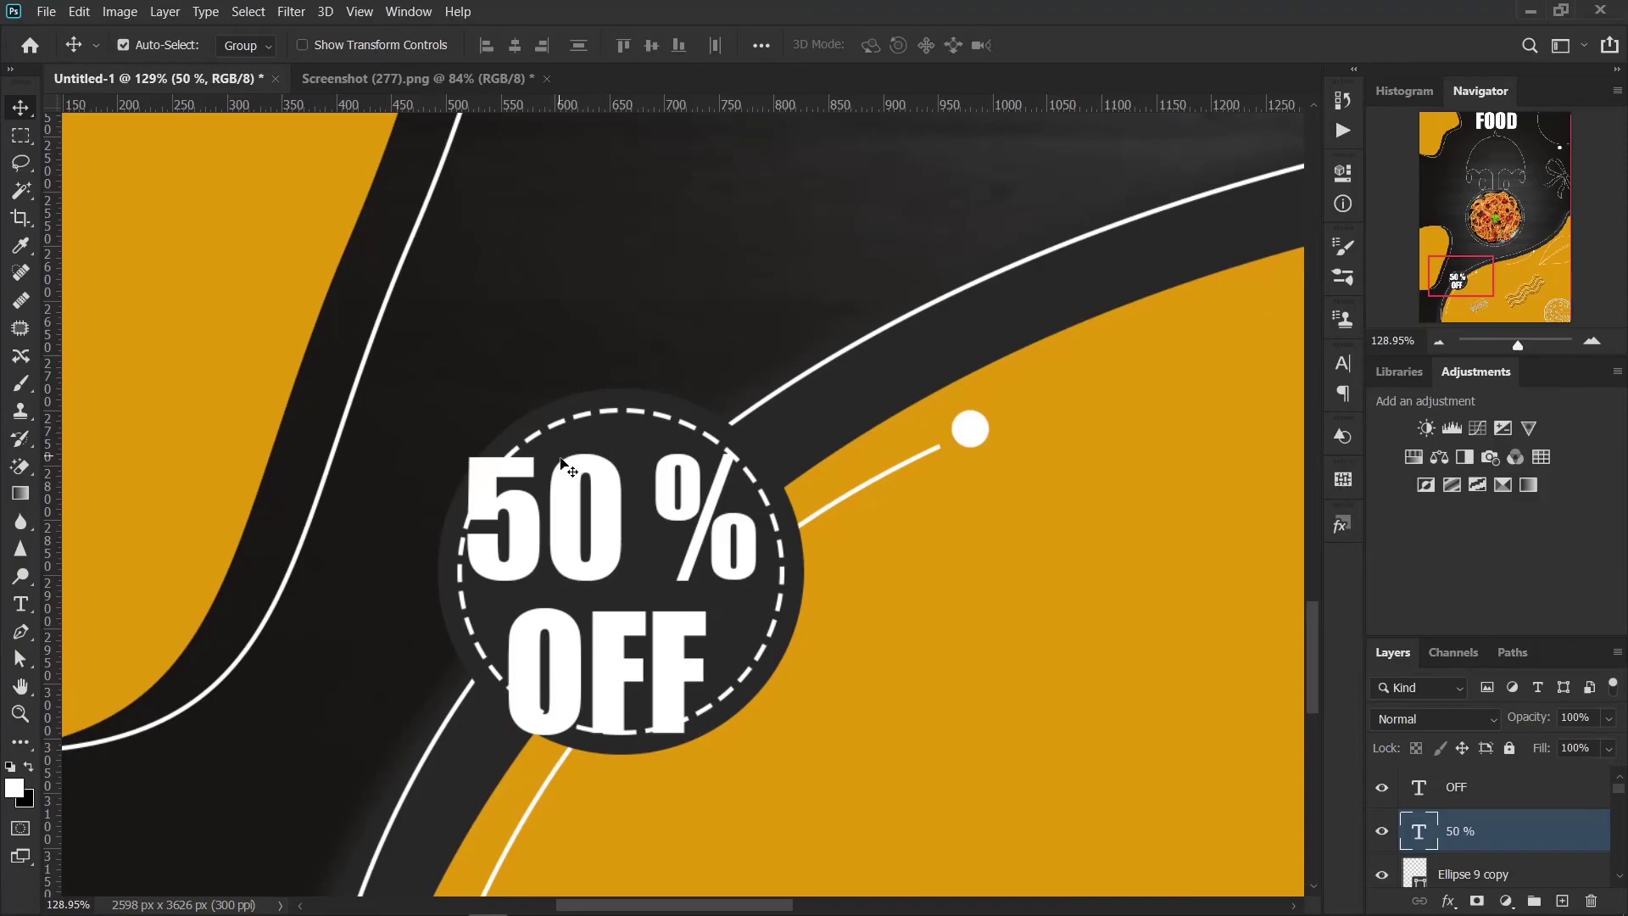
Step: Shrink '50 %' to about two-thirds, then move OFF up and shrink it to about 70%
{"action": "key", "text": "ctrl+t"}
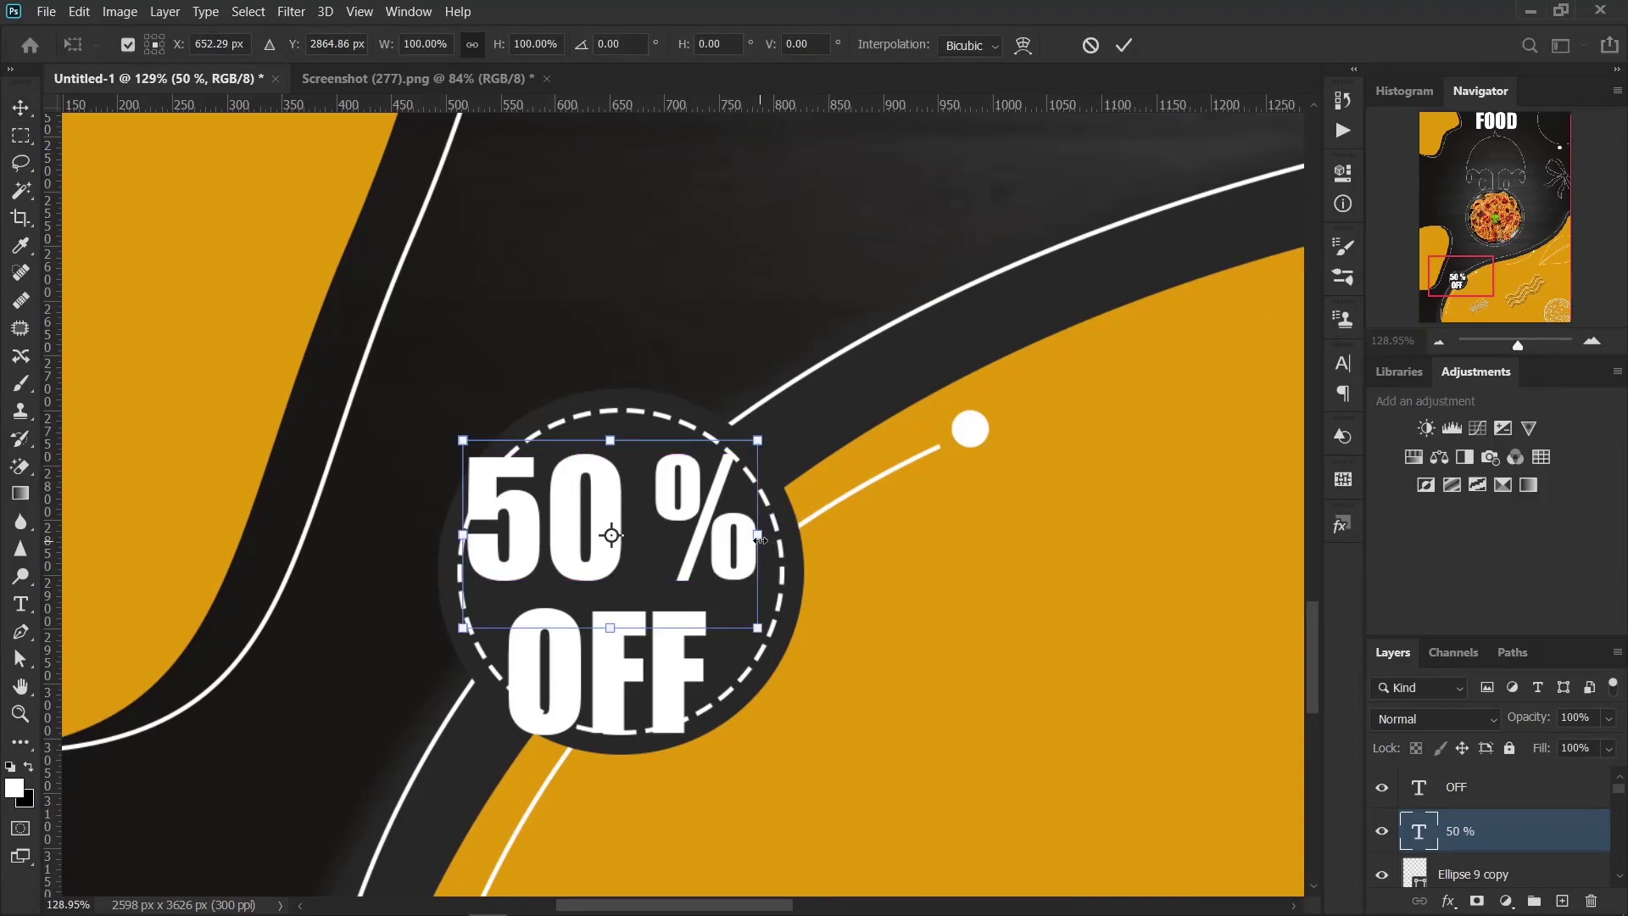
{"action": "mouse_move", "coordinate": [757, 535]}
{"action": "left_mouse_down"}
{"action": "mouse_move", "coordinate": [627, 552]}
{"action": "mouse_move", "coordinate": [701, 539]}
{"action": "left_mouse_up"}
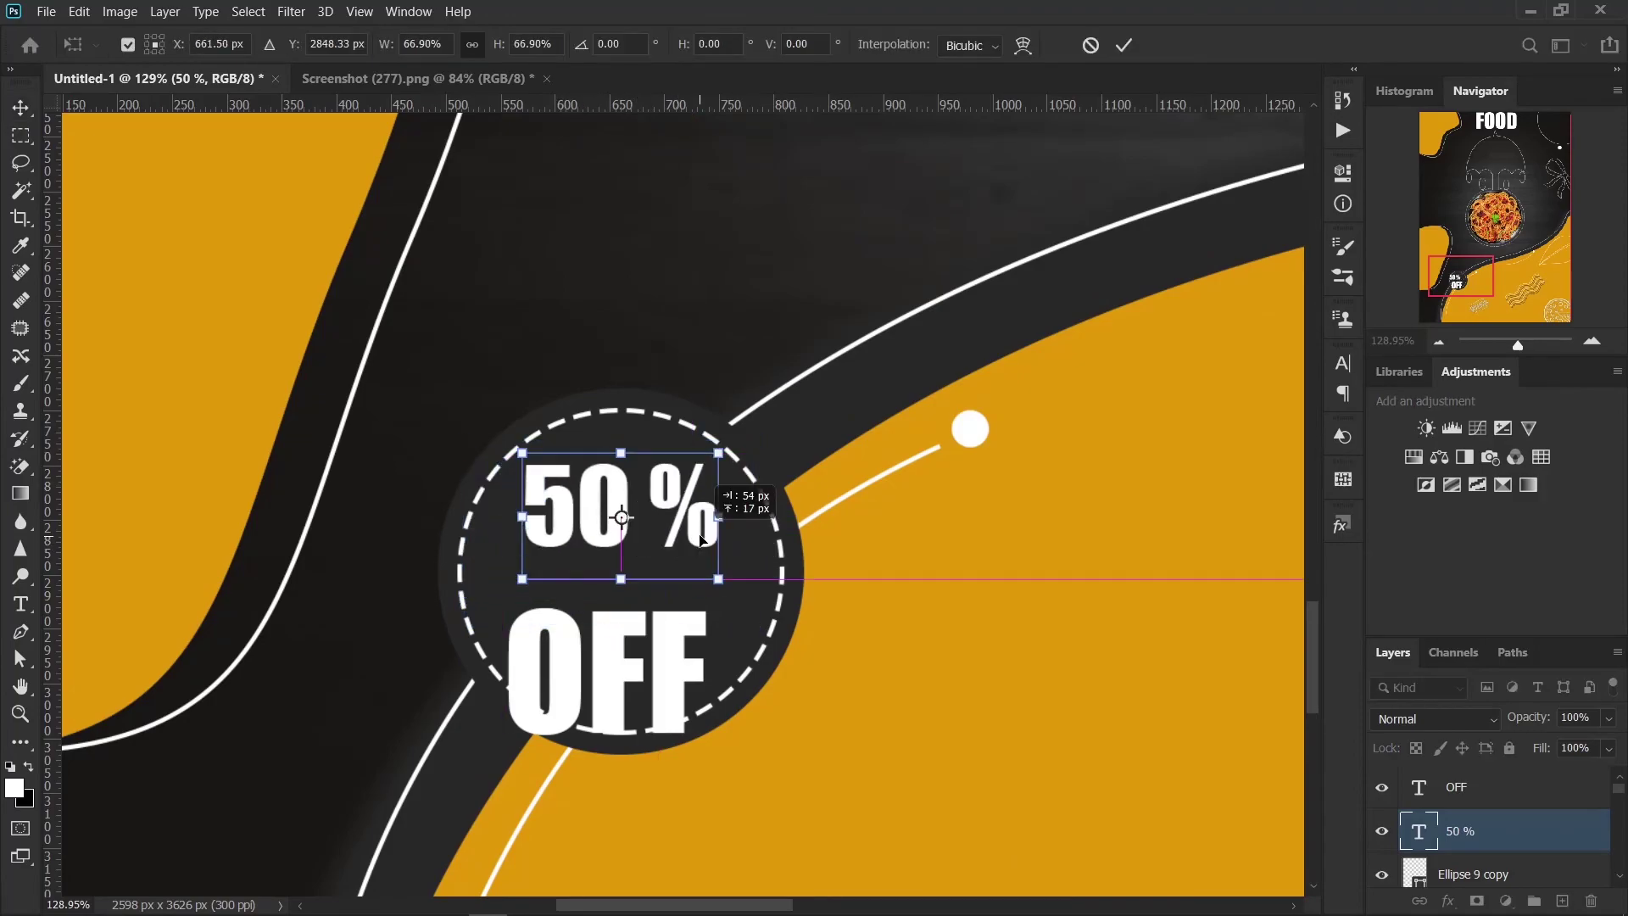
{"action": "left_click", "coordinate": [1124, 45]}
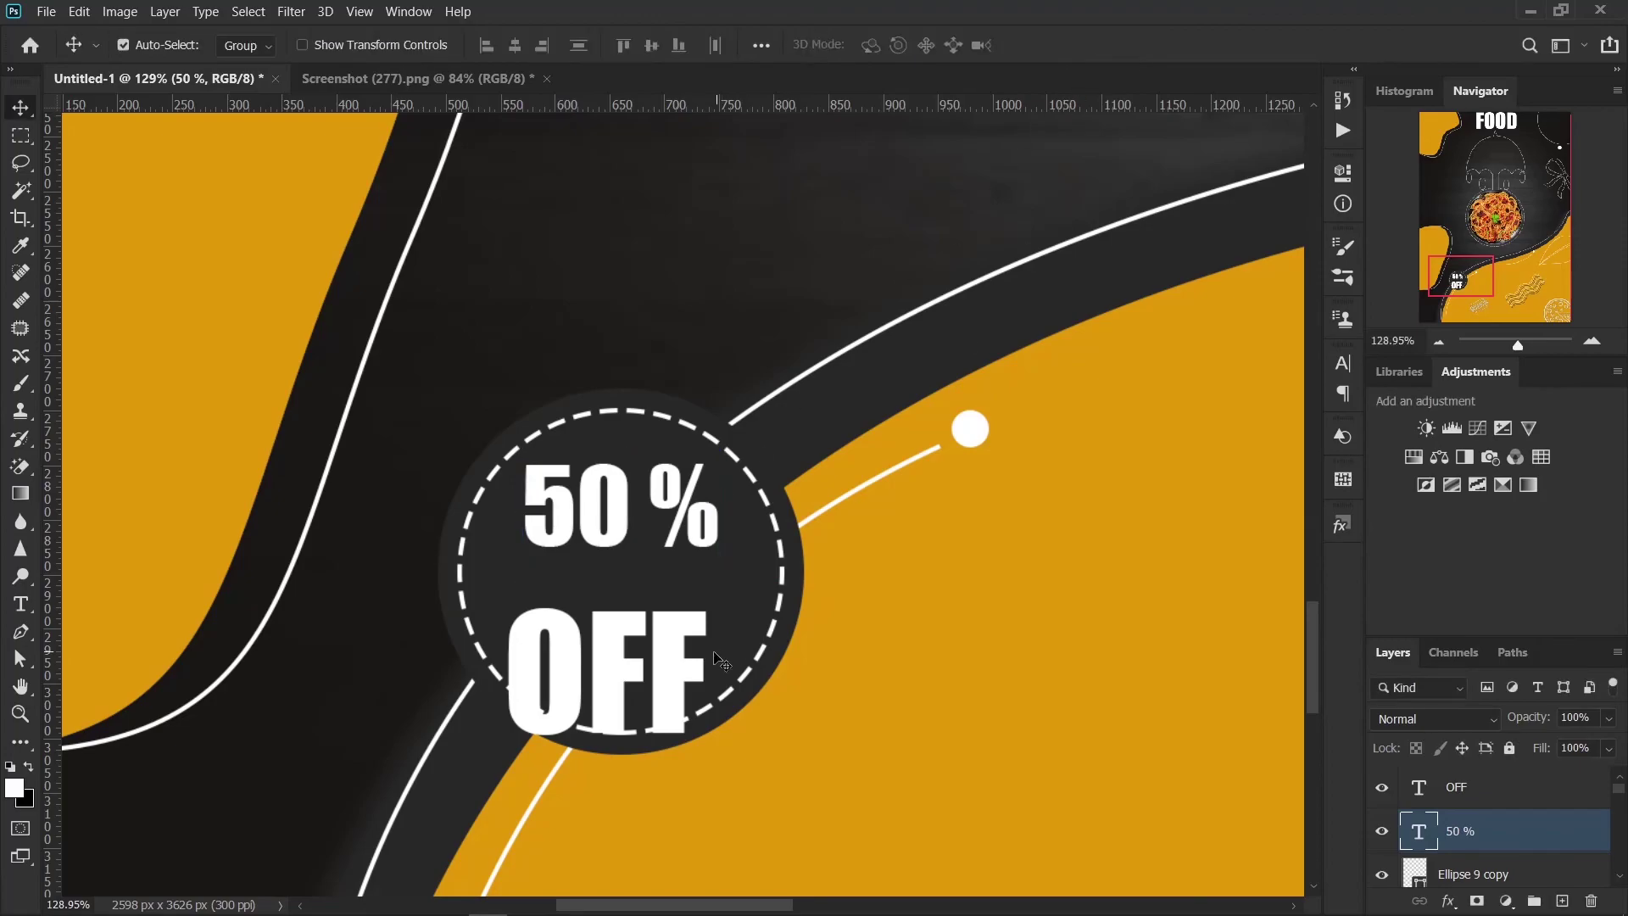
{"action": "left_click", "coordinate": [667, 691]}
{"action": "left_click_drag", "start_coordinate": [667, 691], "coordinate": [695, 647]}
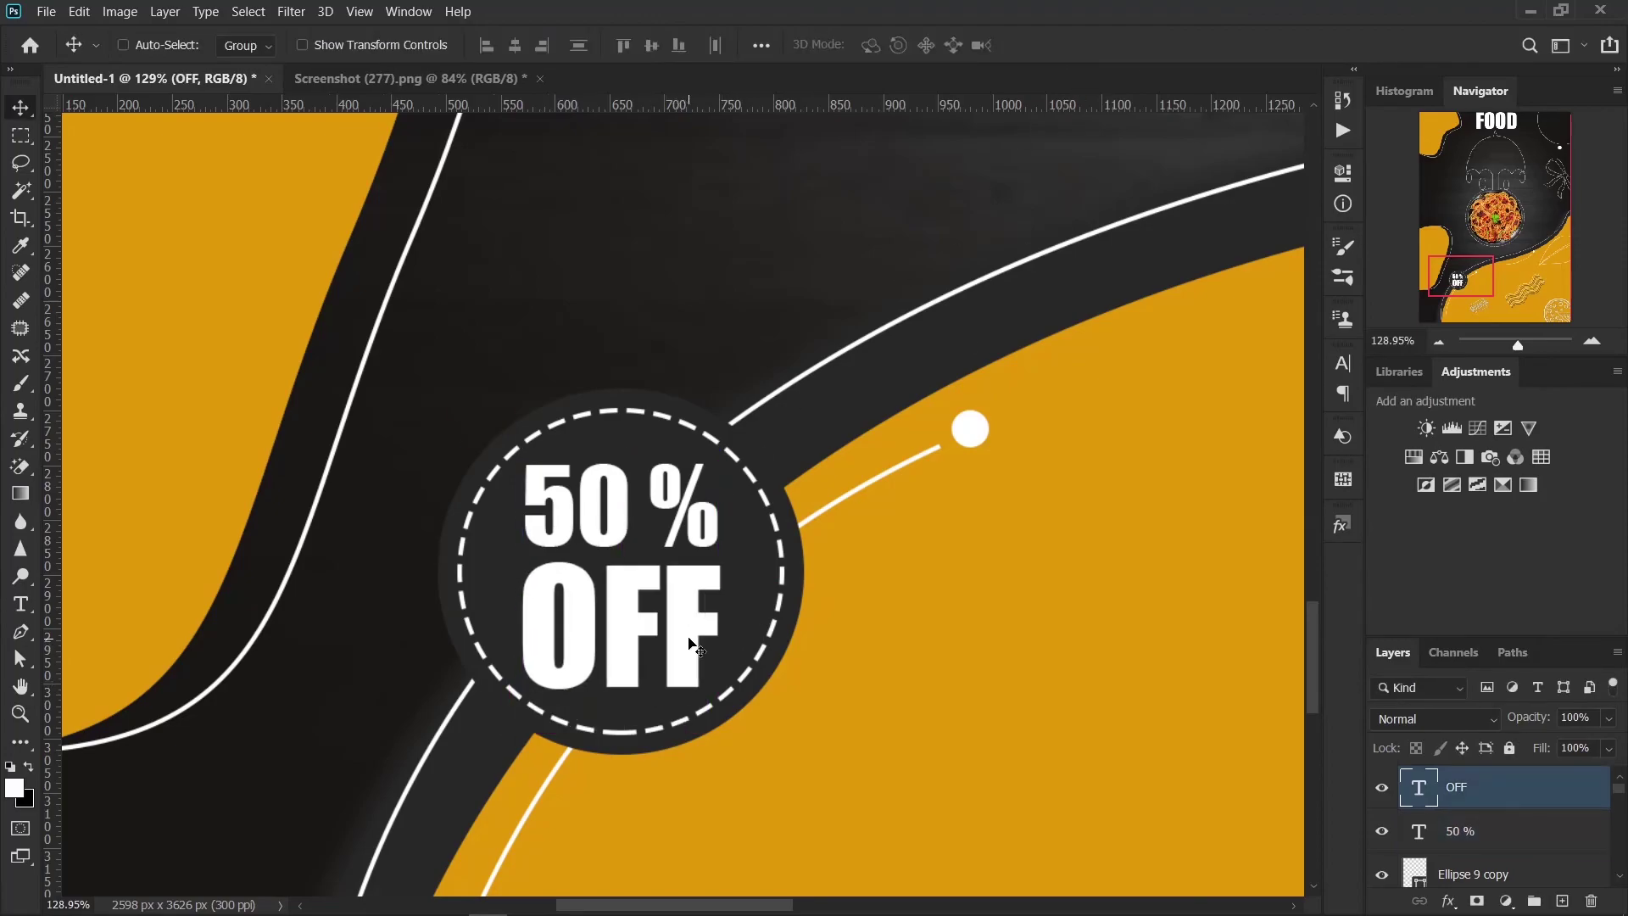
{"action": "key", "text": "ctrl+t"}
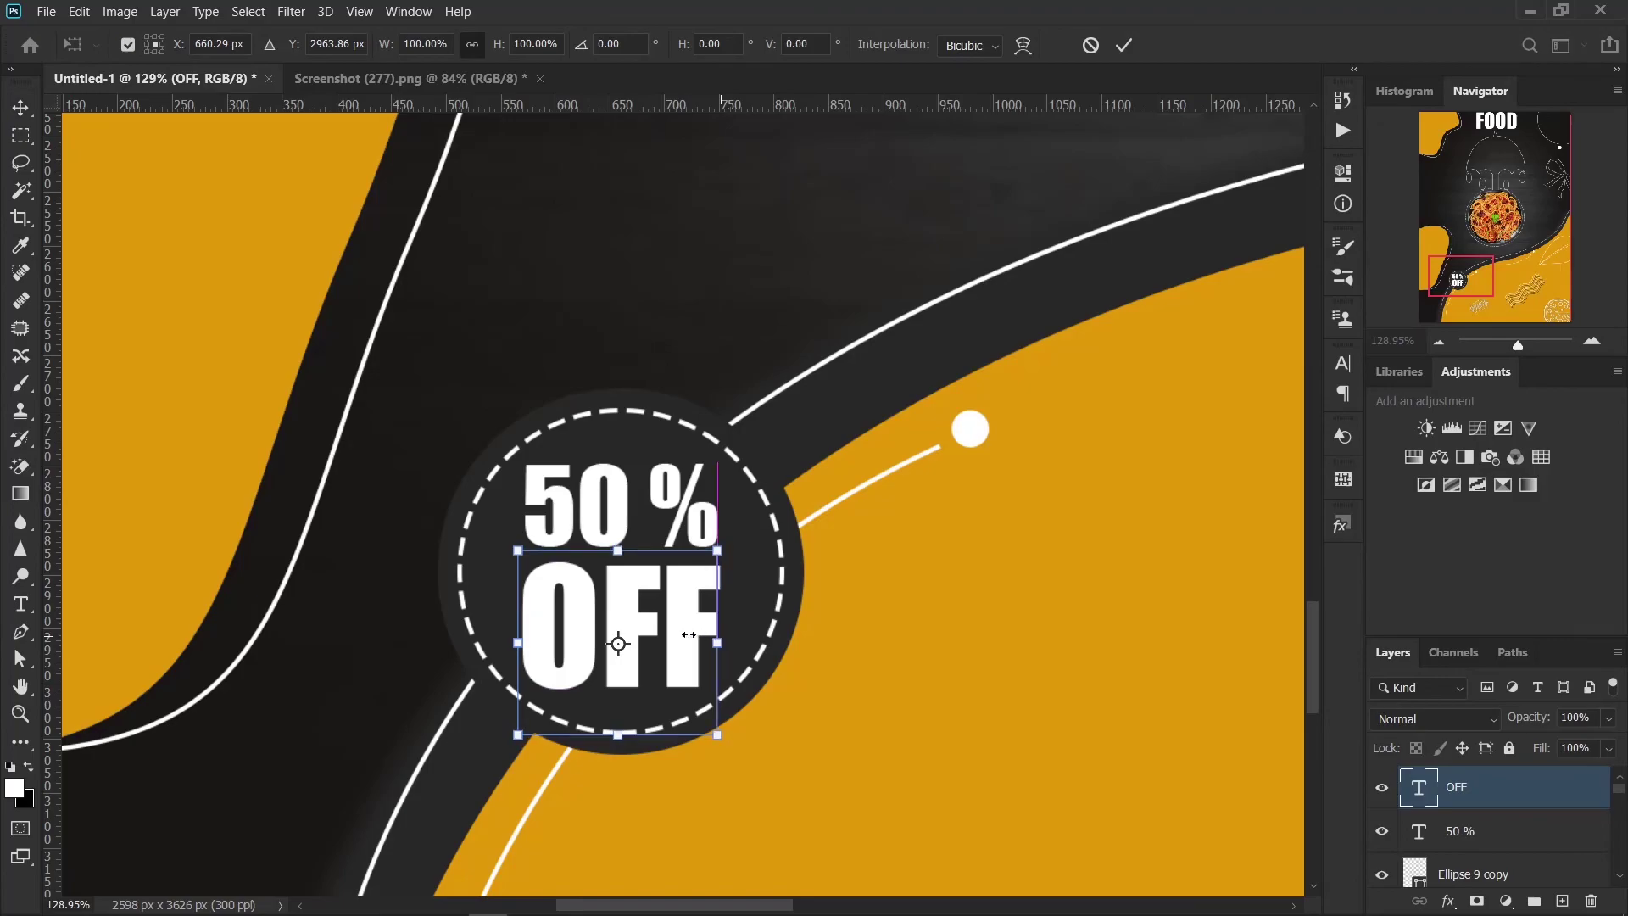
{"action": "mouse_move", "coordinate": [720, 625]}
{"action": "left_mouse_down"}
{"action": "mouse_move", "coordinate": [648, 635]}
{"action": "mouse_move", "coordinate": [692, 636]}
{"action": "left_mouse_up"}
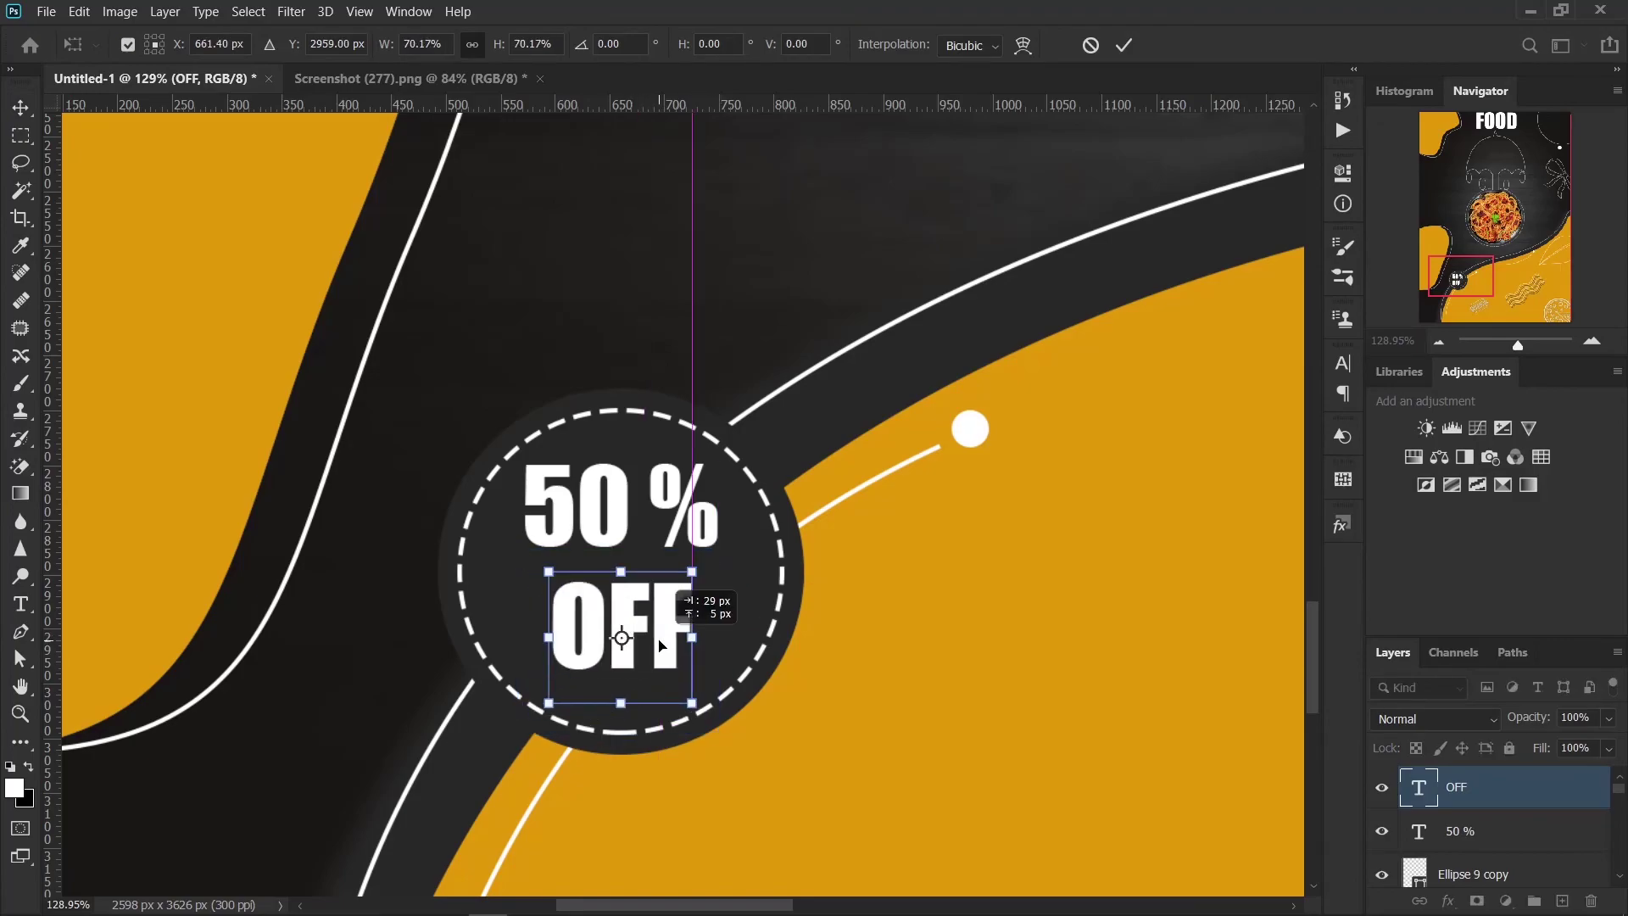
{"action": "left_click", "coordinate": [1123, 45]}
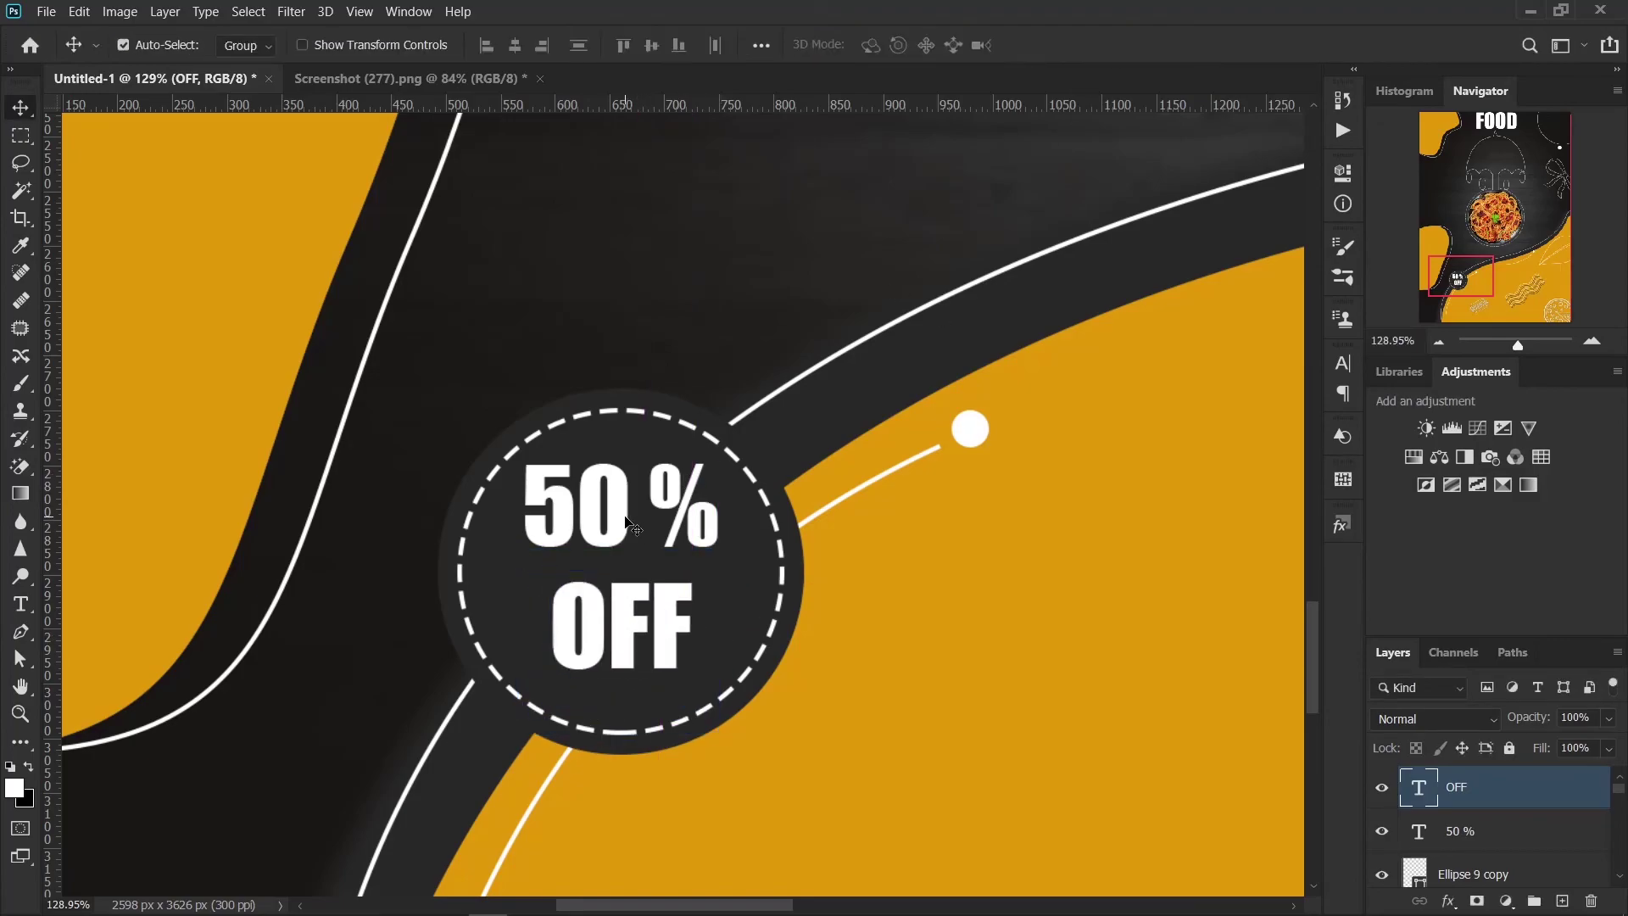
Step: Enlarge '50 %' to 115% and nudge it slightly up and right
{"action": "left_click", "coordinate": [628, 522]}
{"action": "key", "text": "ctrl+t"}
{"action": "mouse_move", "coordinate": [723, 517]}
{"action": "left_mouse_down"}
{"action": "mouse_move", "coordinate": [755, 511]}
{"action": "mouse_move", "coordinate": [695, 528]}
{"action": "left_mouse_up"}
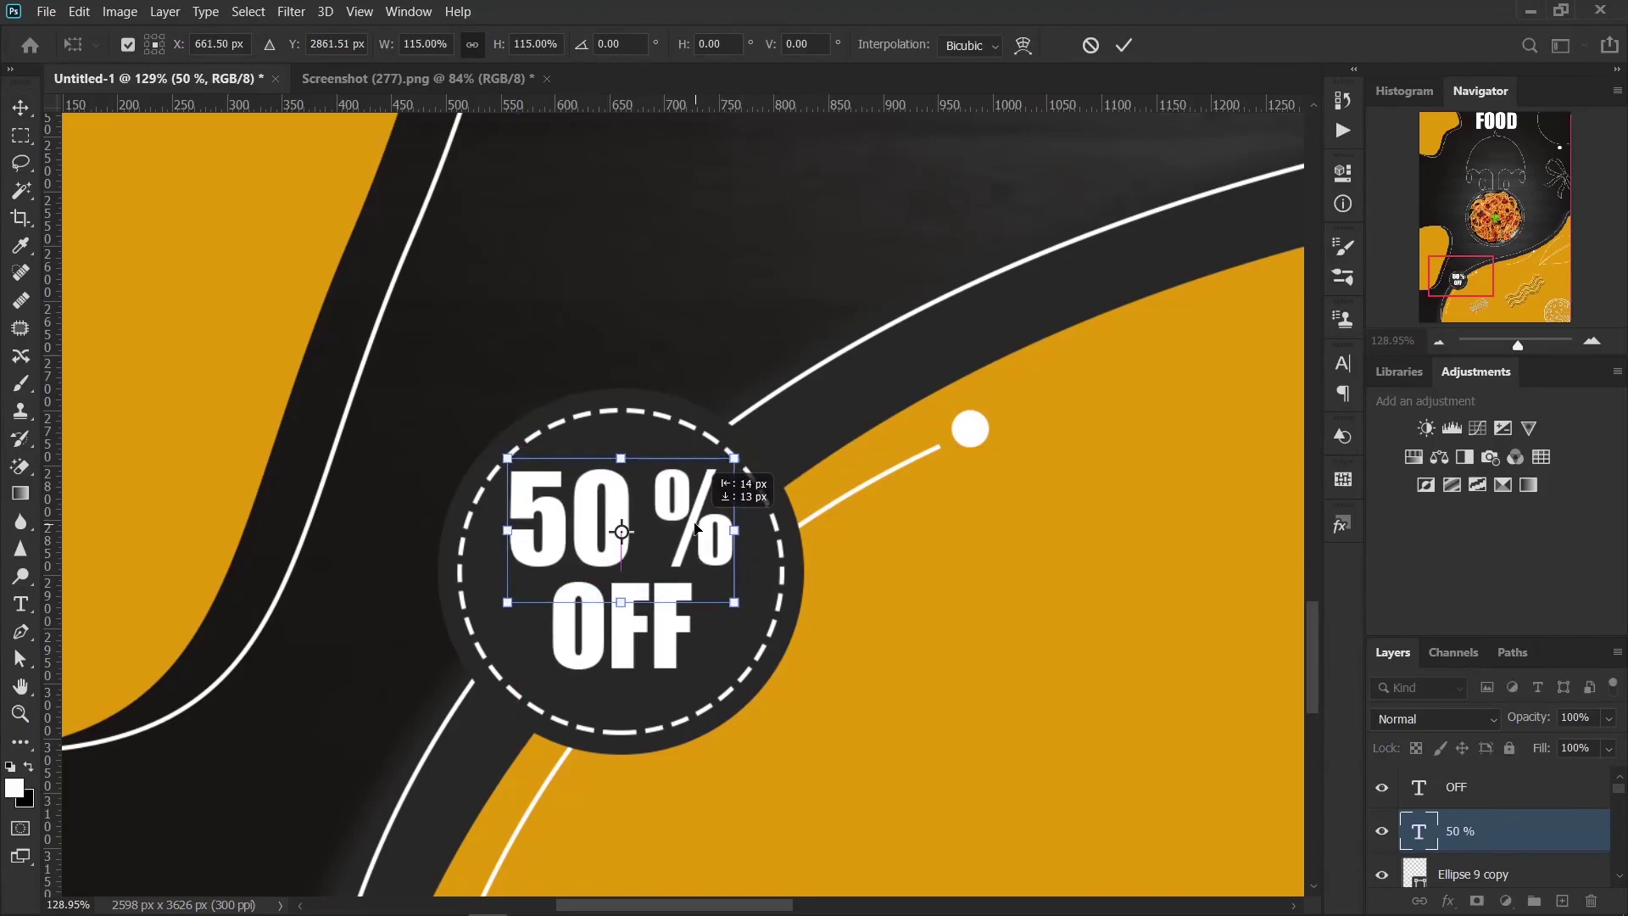
{"action": "left_click_drag", "start_coordinate": [695, 528], "coordinate": [702, 527]}
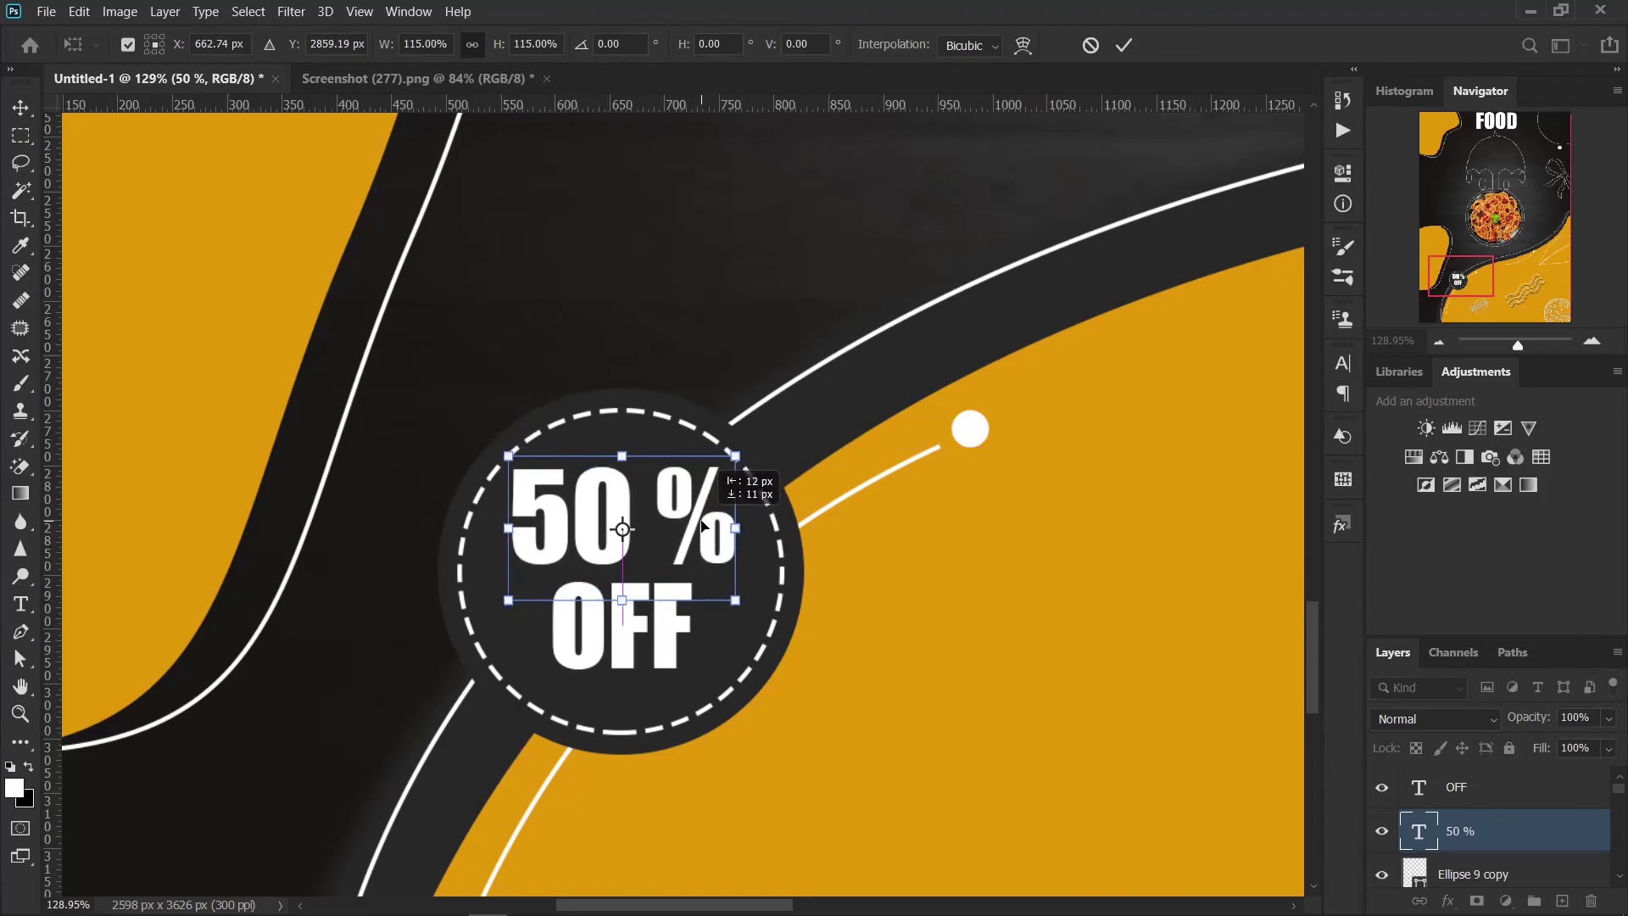
{"action": "left_click", "coordinate": [1124, 45]}
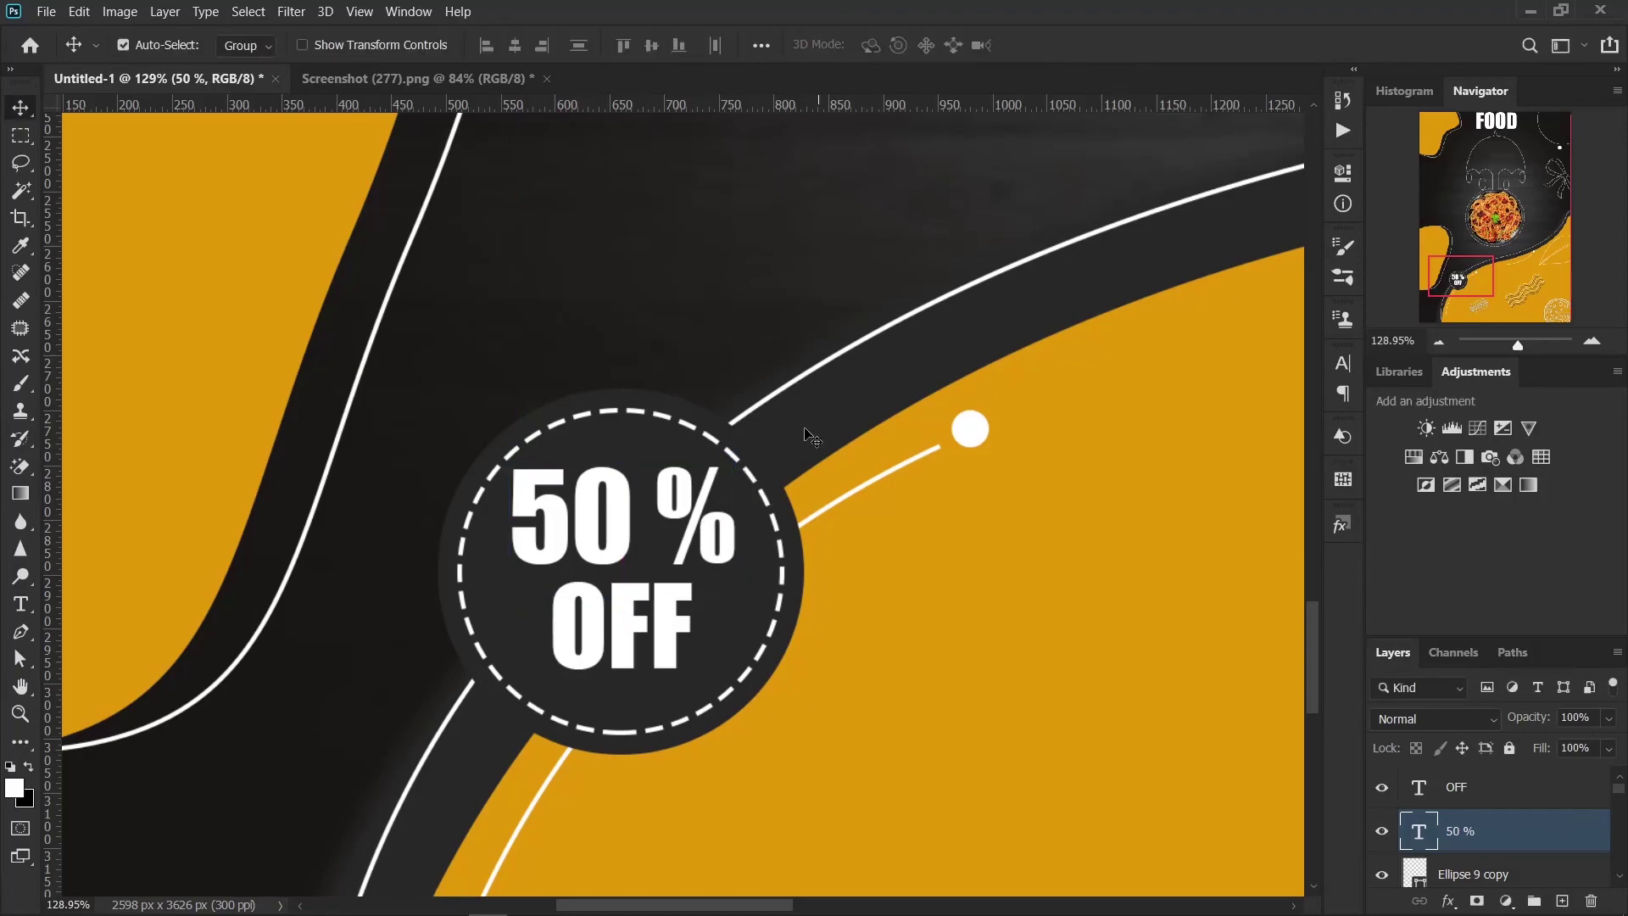
Step: Give the OFF text a tracking of 190
{"action": "left_click", "coordinate": [616, 631]}
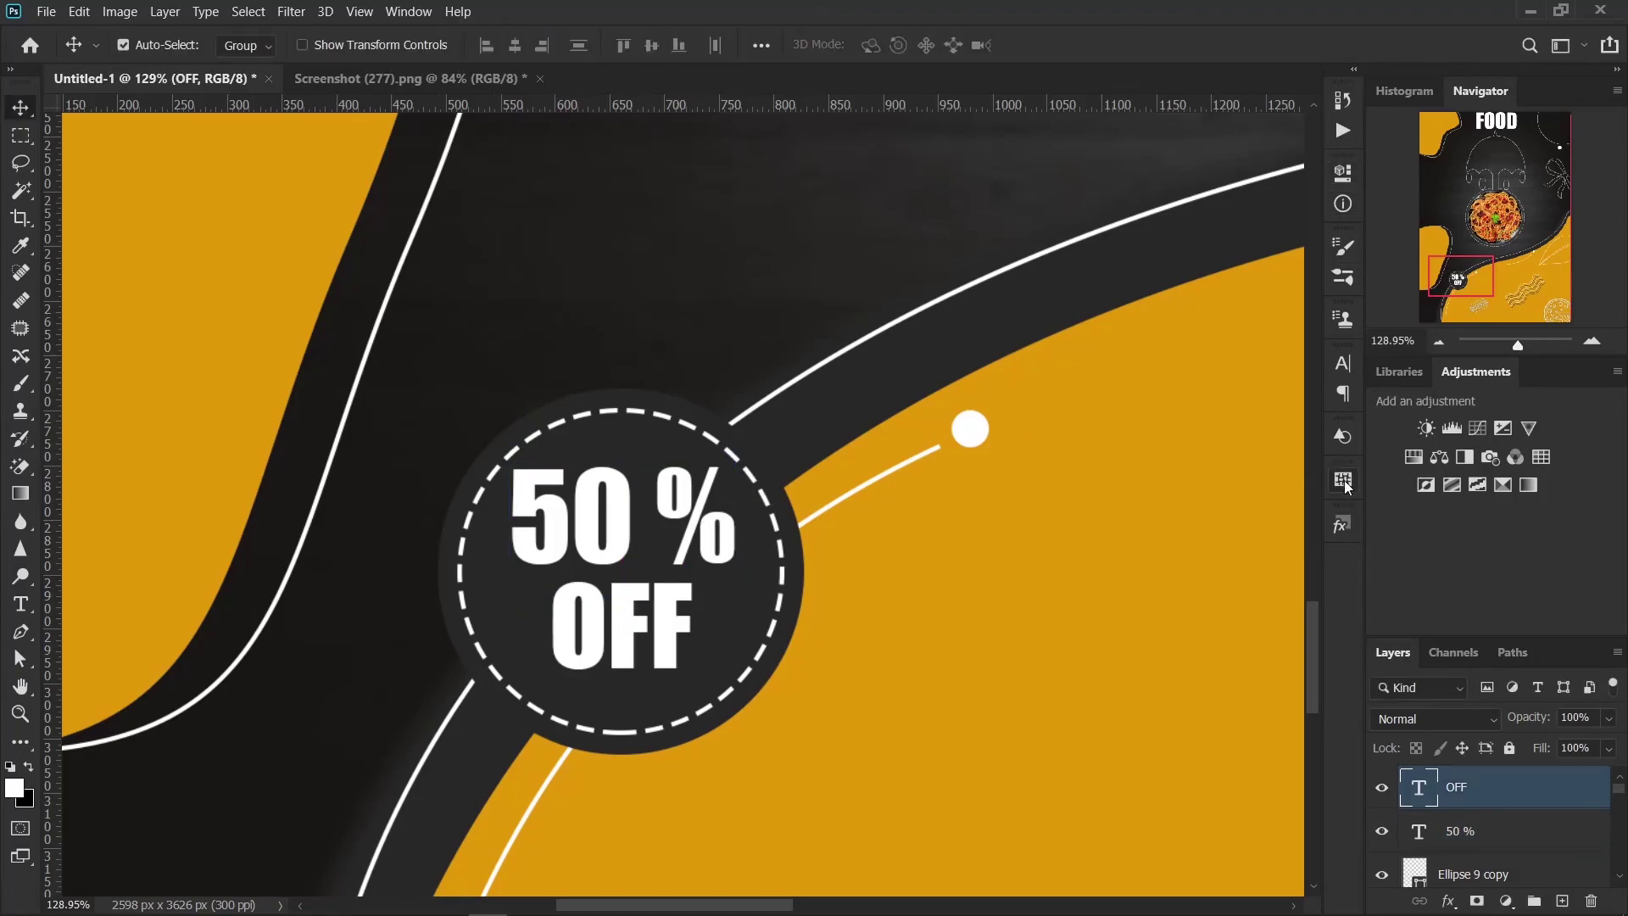
{"action": "left_click", "coordinate": [1345, 372]}
{"action": "type", "text": "190"}
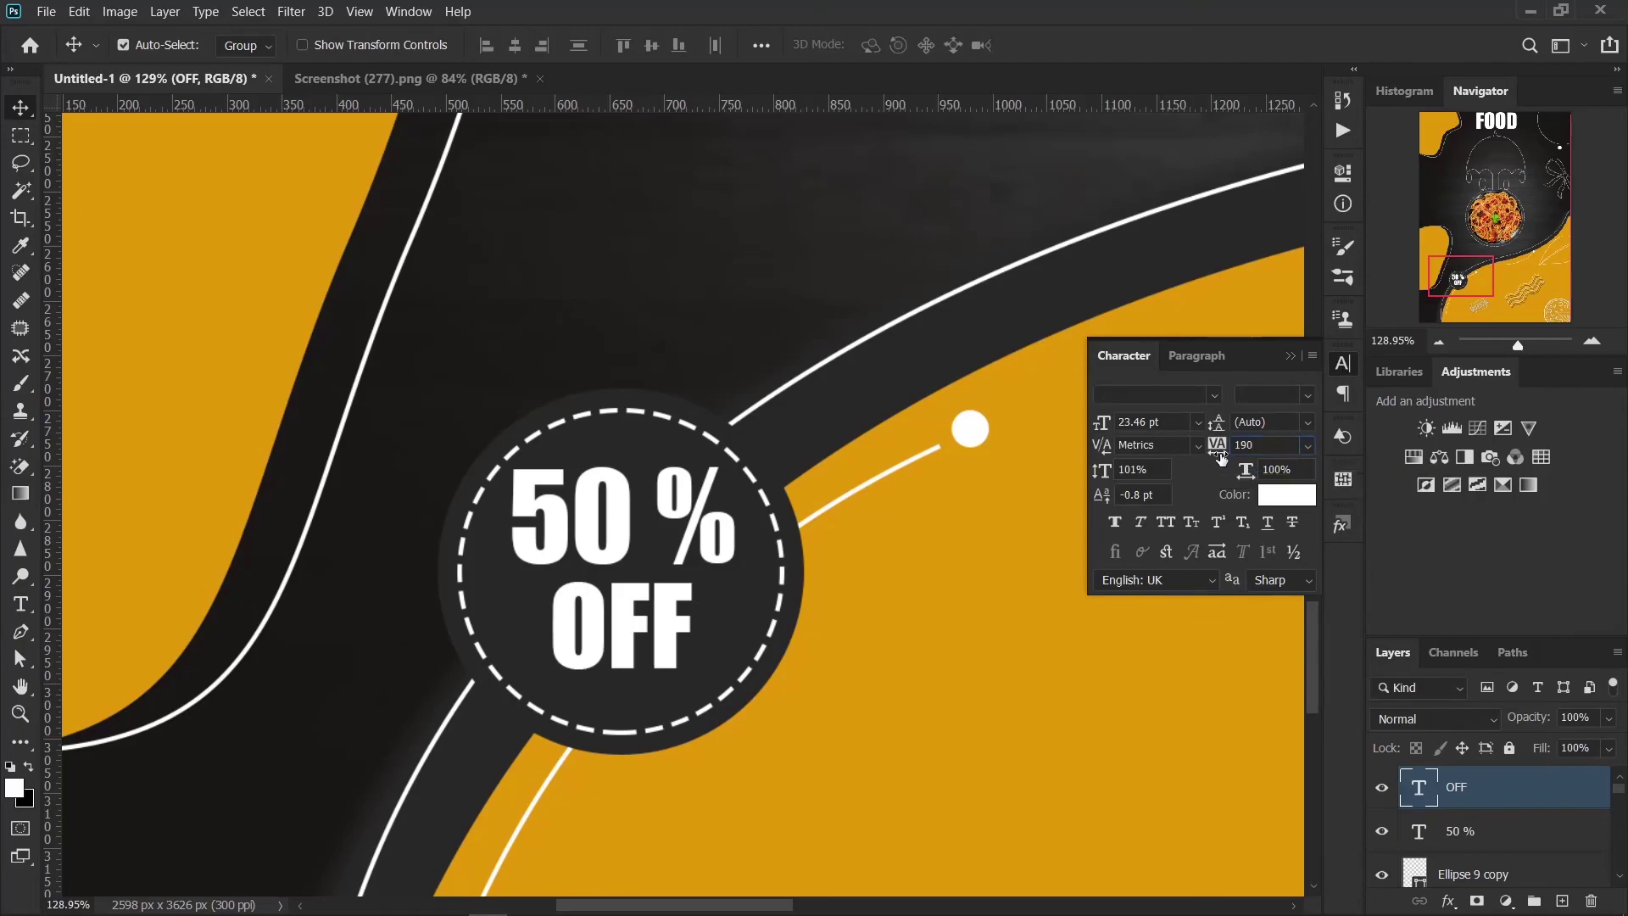
{"action": "key", "text": "Return"}
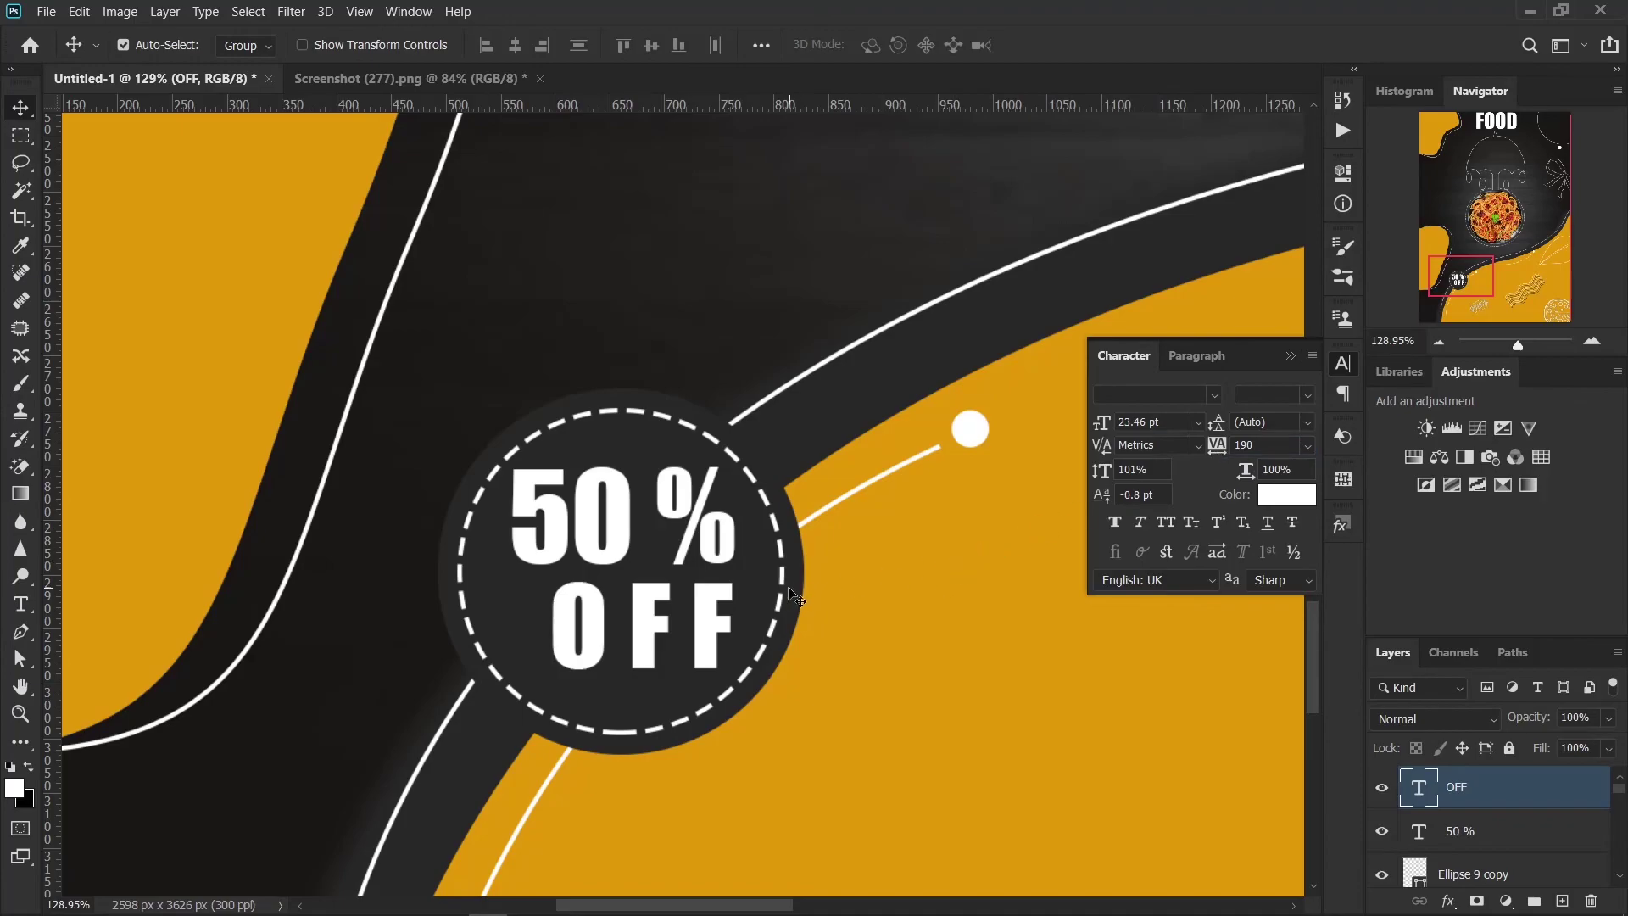
Step: Centre-align OFF and '50 %' horizontally, then view the full poster
{"action": "left_click", "coordinate": [1476, 833], "text": "shift"}
{"action": "left_click", "coordinate": [513, 49]}
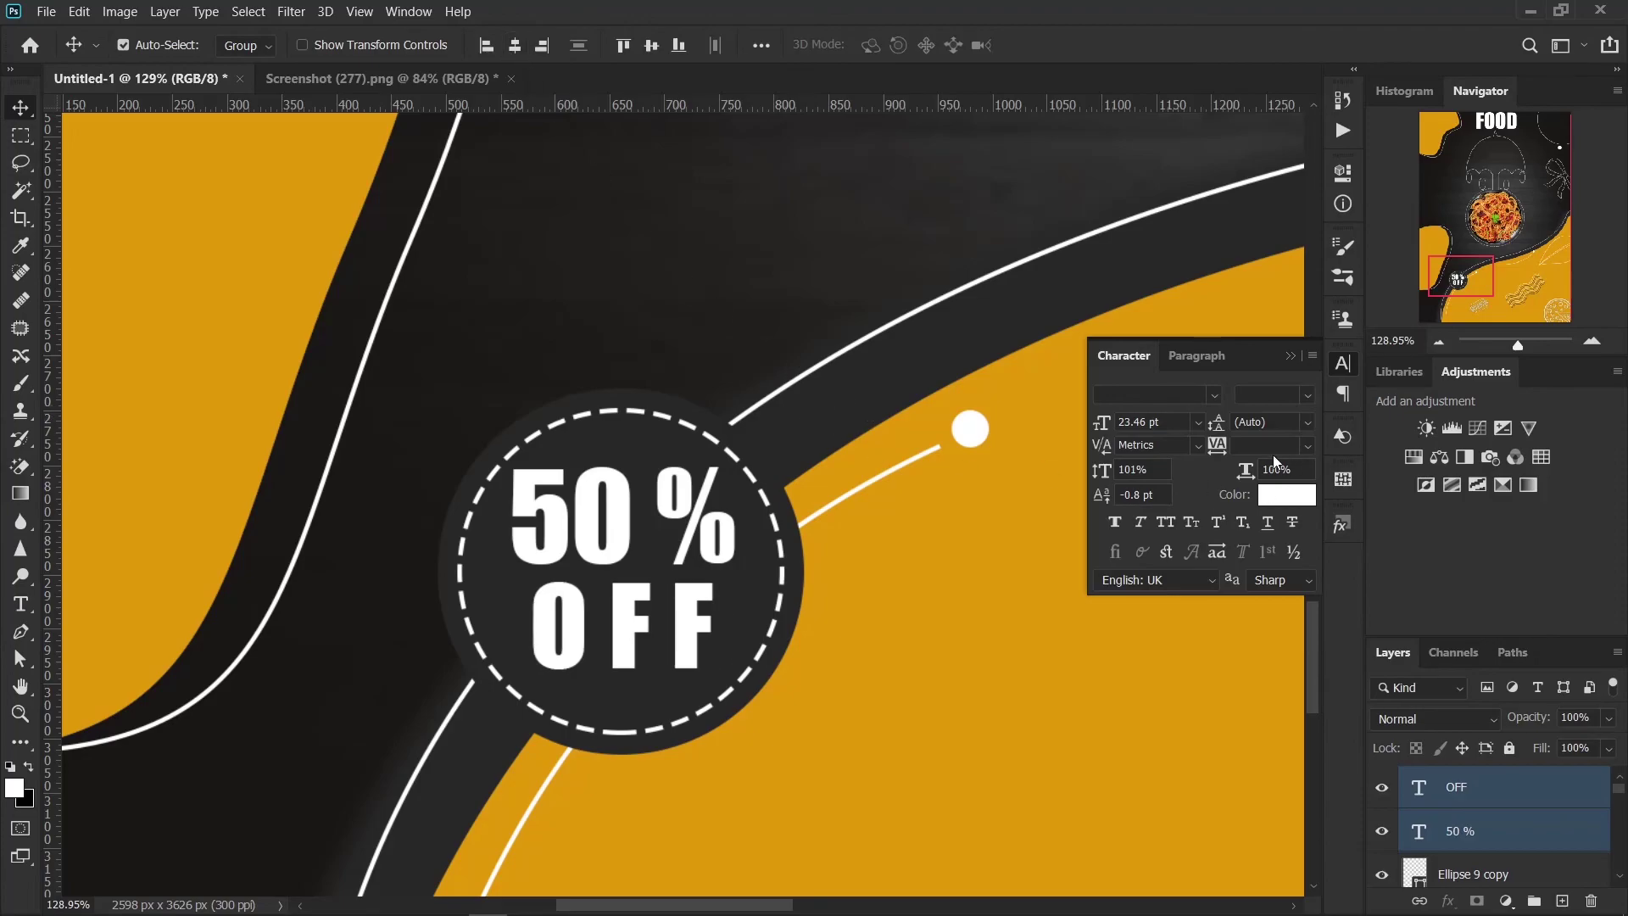
{"action": "left_click", "coordinate": [1072, 615]}
{"action": "scroll", "coordinate": [1072, 616], "scroll_direction": "down", "scroll_amount": 3}
{"action": "scroll", "coordinate": [1073, 615], "scroll_direction": "down", "scroll_amount": 3}
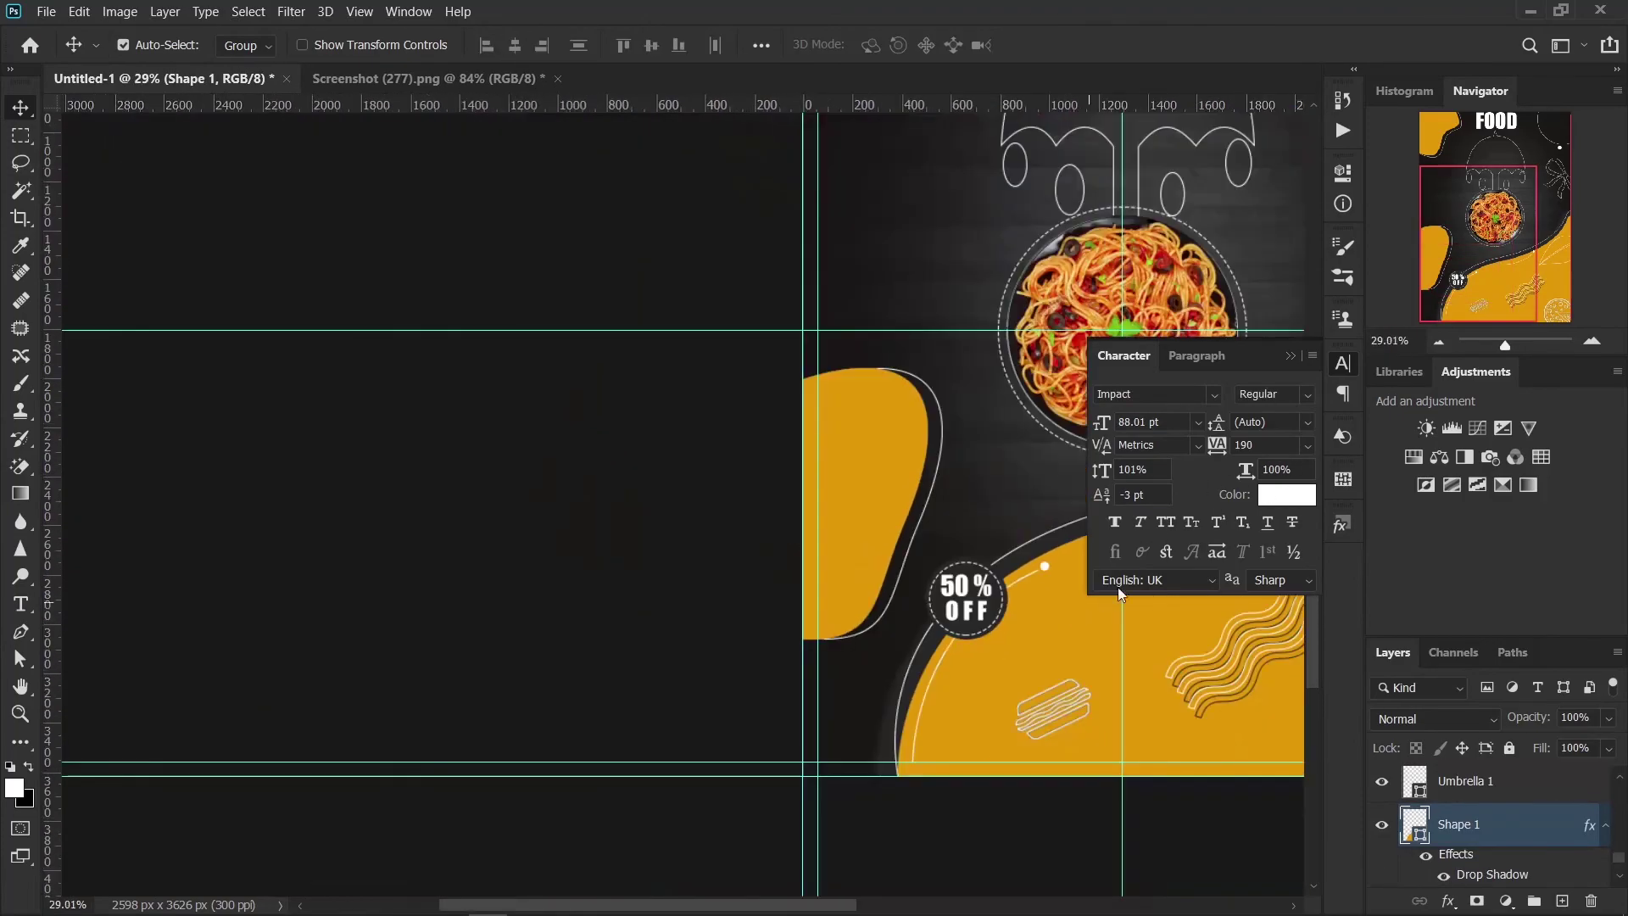
{"action": "scroll", "coordinate": [1037, 563], "scroll_direction": "down", "scroll_amount": 1}
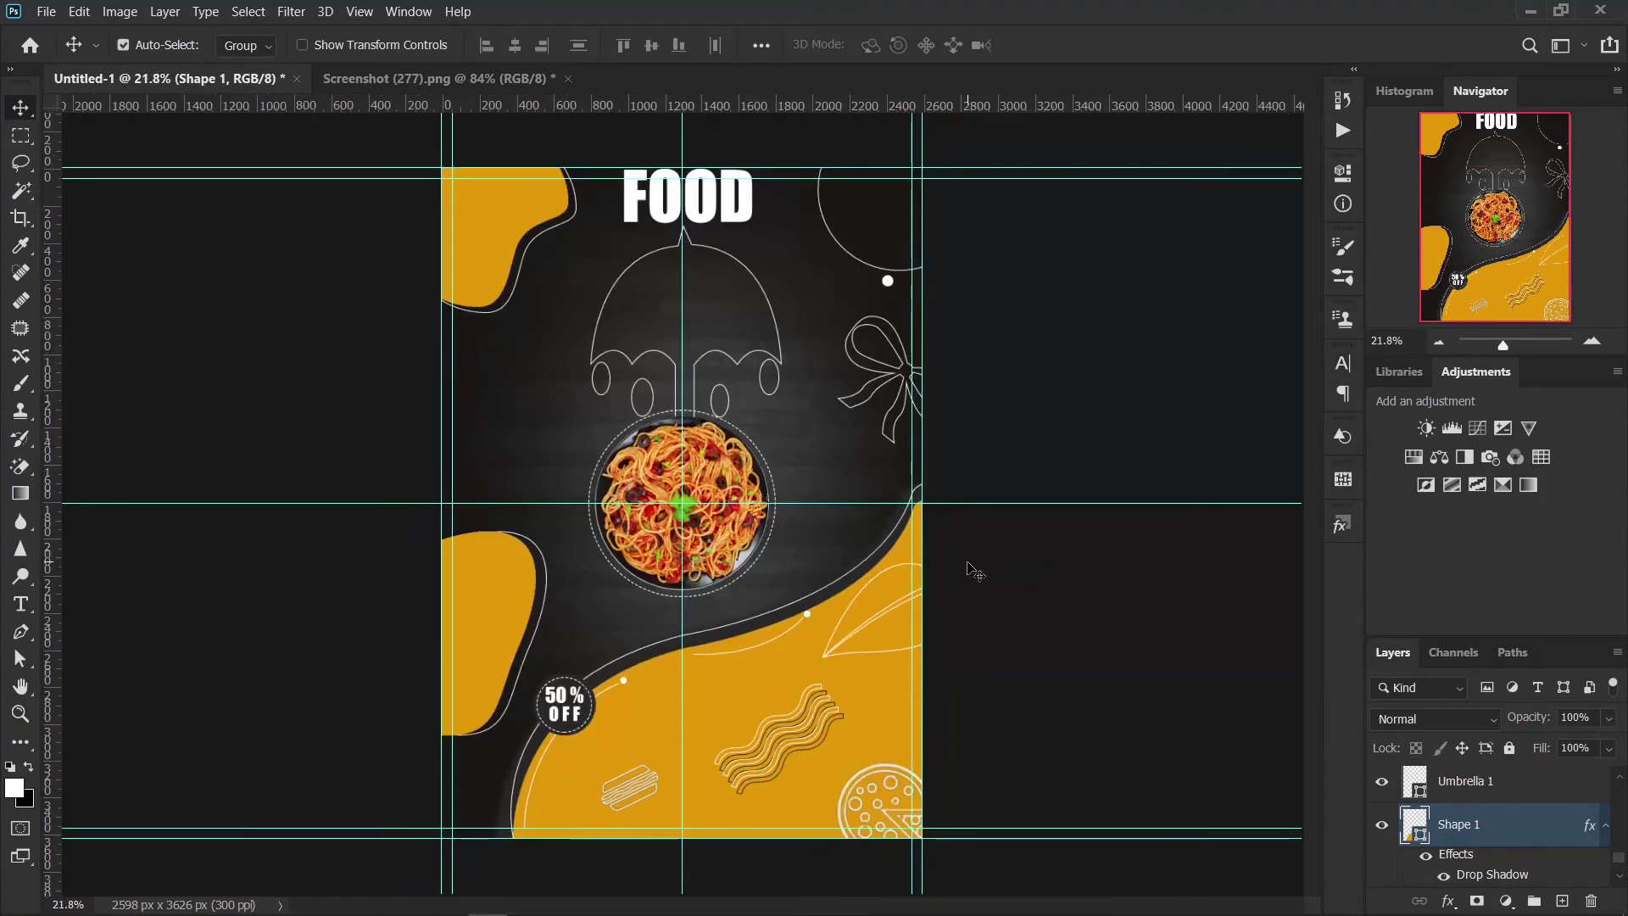
{"action": "scroll", "coordinate": [975, 570], "scroll_direction": "up", "scroll_amount": 1}
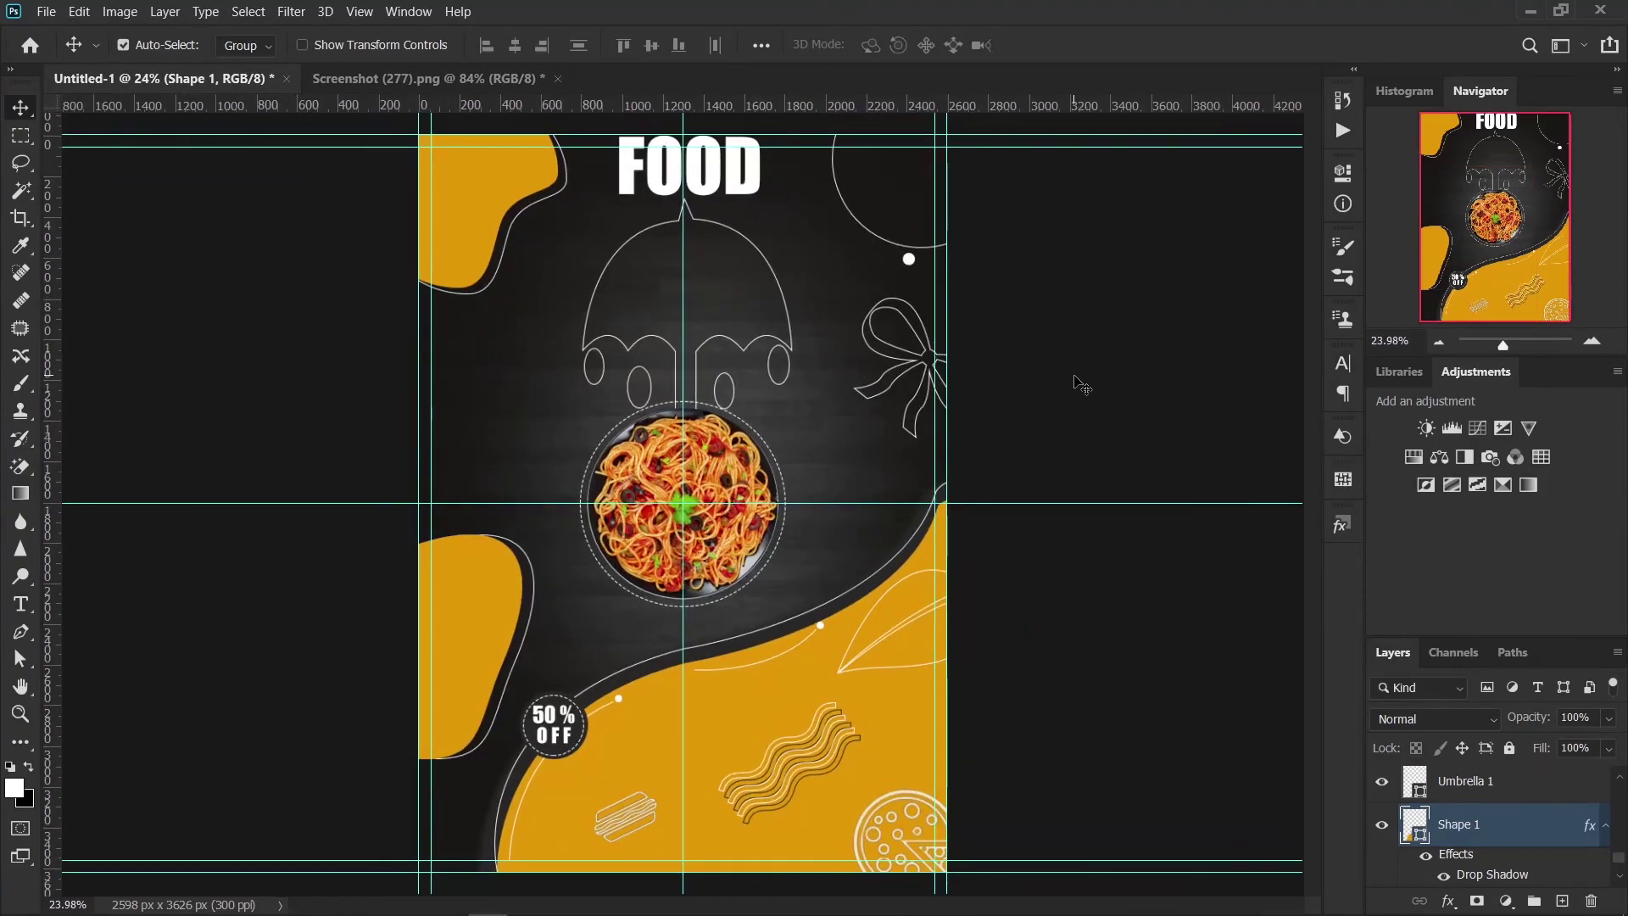